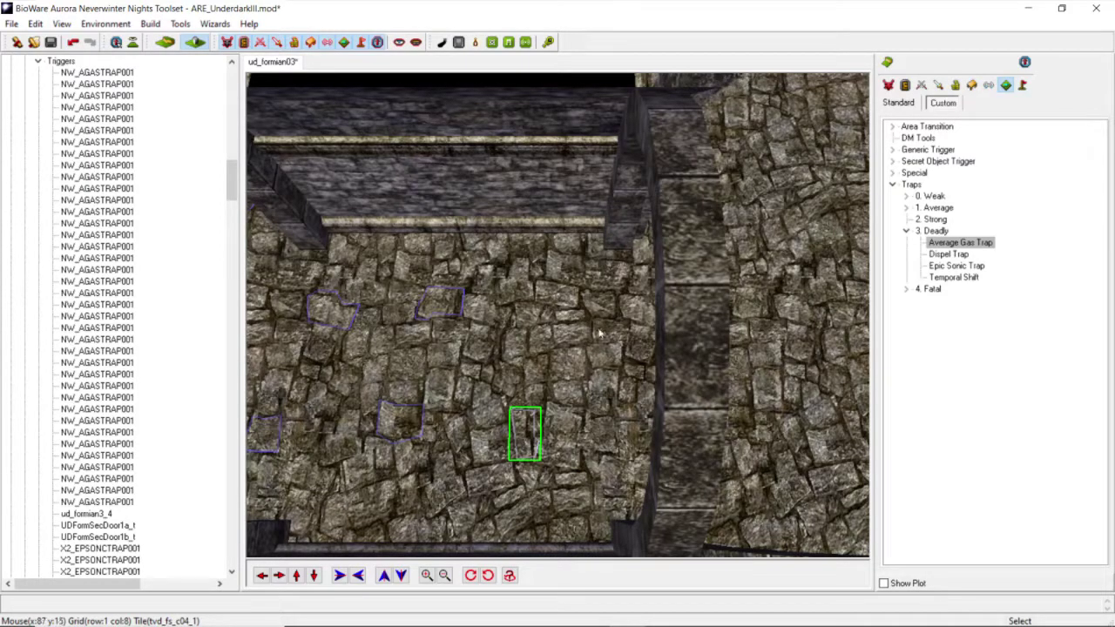
# Step: Draw a four-sided Average Gas Trap on the corridor floor beside the wall's corner pillar, across from the wide flat trap
pyautogui.scroll(-5, 598, 332)
pyautogui.moveTo(584, 331); pyautogui.dragTo(479, 285, button='middle')
pyautogui.click(470, 291)
pyautogui.scroll(-4, 563, 286)
pyautogui.scroll(-5, 479, 284)
pyautogui.scroll(10, 531, 288)
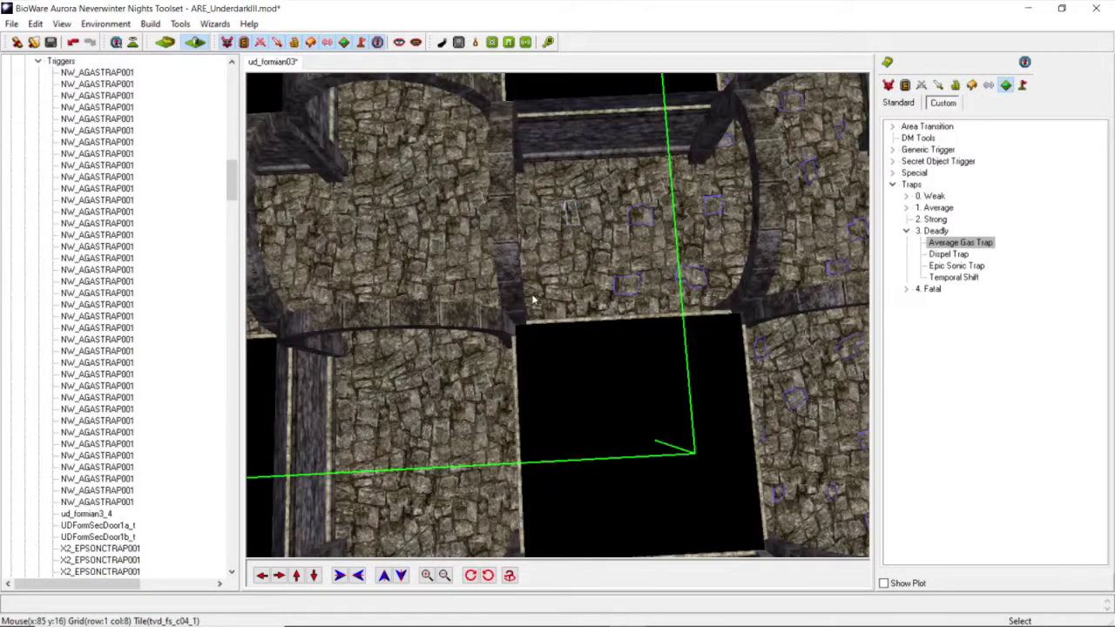
pyautogui.moveTo(532, 295)
pyautogui.mouseDown(button='middle')
pyautogui.moveTo(655, 278)
pyautogui.moveTo(539, 279)
pyautogui.mouseUp(button='middle')
pyautogui.scroll(4, 538, 296)
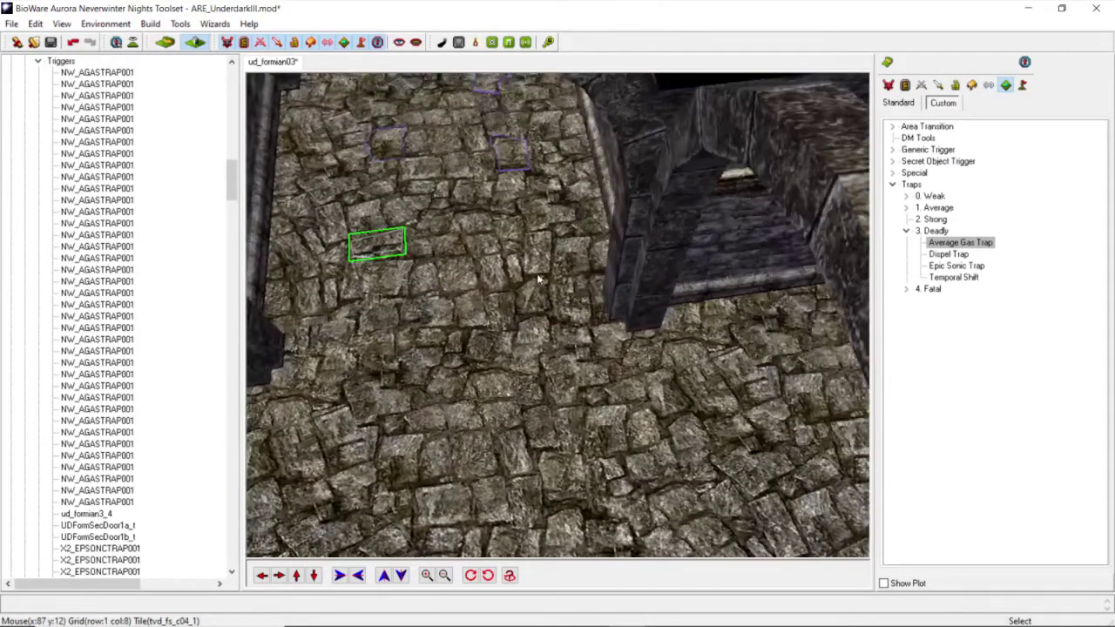
pyautogui.click(955, 244)
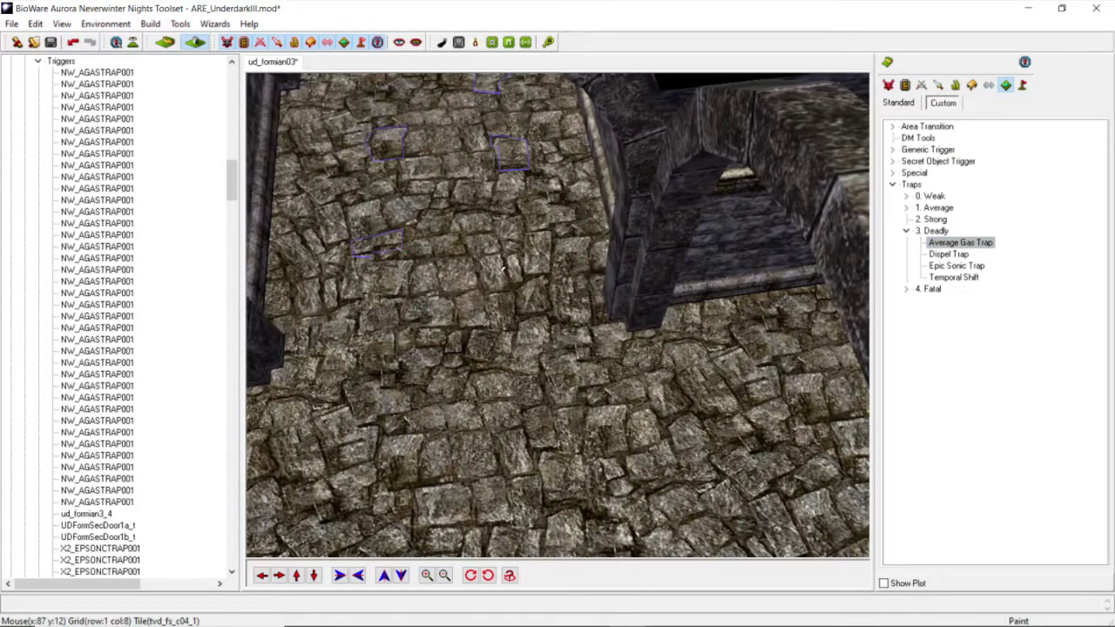
pyautogui.scroll(-5, 525, 271)
pyautogui.moveTo(530, 253)
pyautogui.mouseDown(button='middle')
pyautogui.moveTo(514, 251)
pyautogui.moveTo(515, 295)
pyautogui.moveTo(558, 294)
pyautogui.moveTo(551, 266)
pyautogui.mouseUp(button='middle')
pyautogui.scroll(4, 514, 292)
pyautogui.scroll(4, 558, 294)
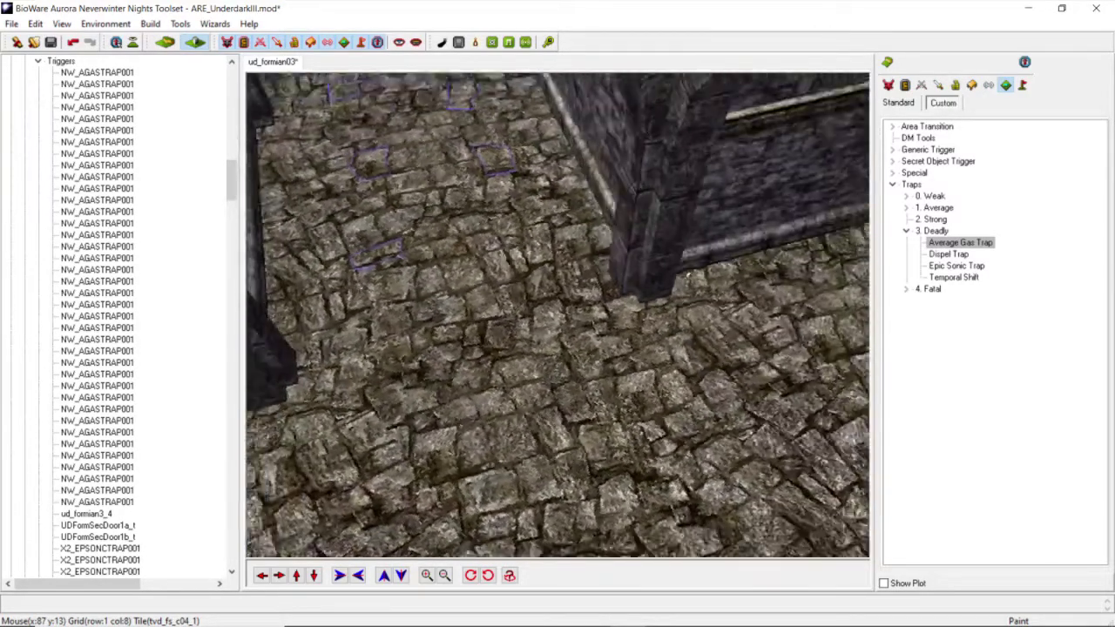
pyautogui.click(961, 244)
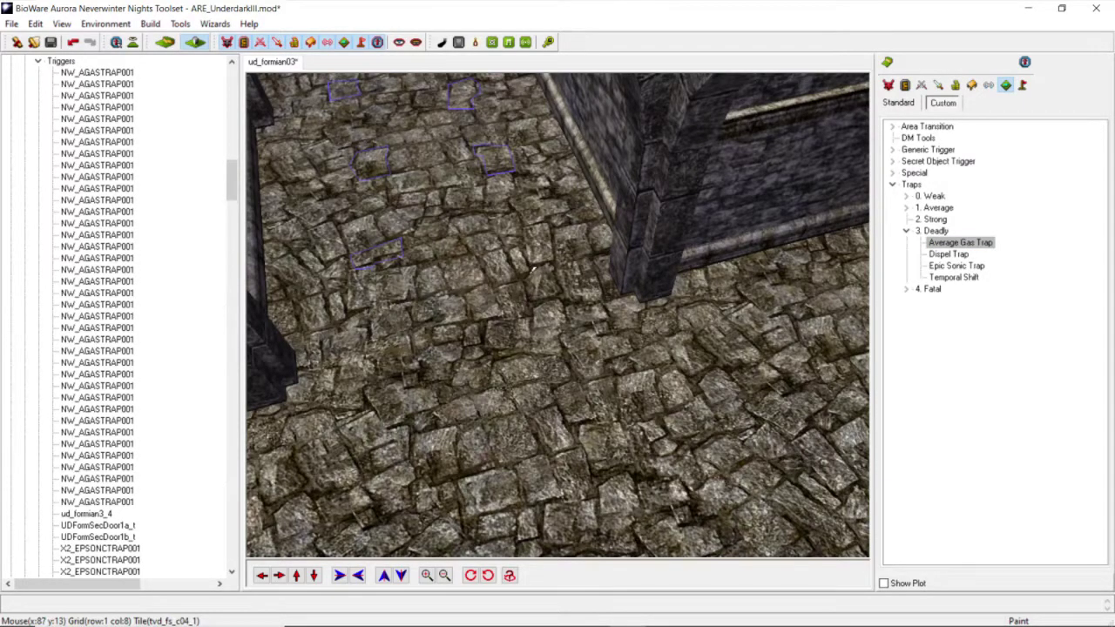
pyautogui.click(532, 265)
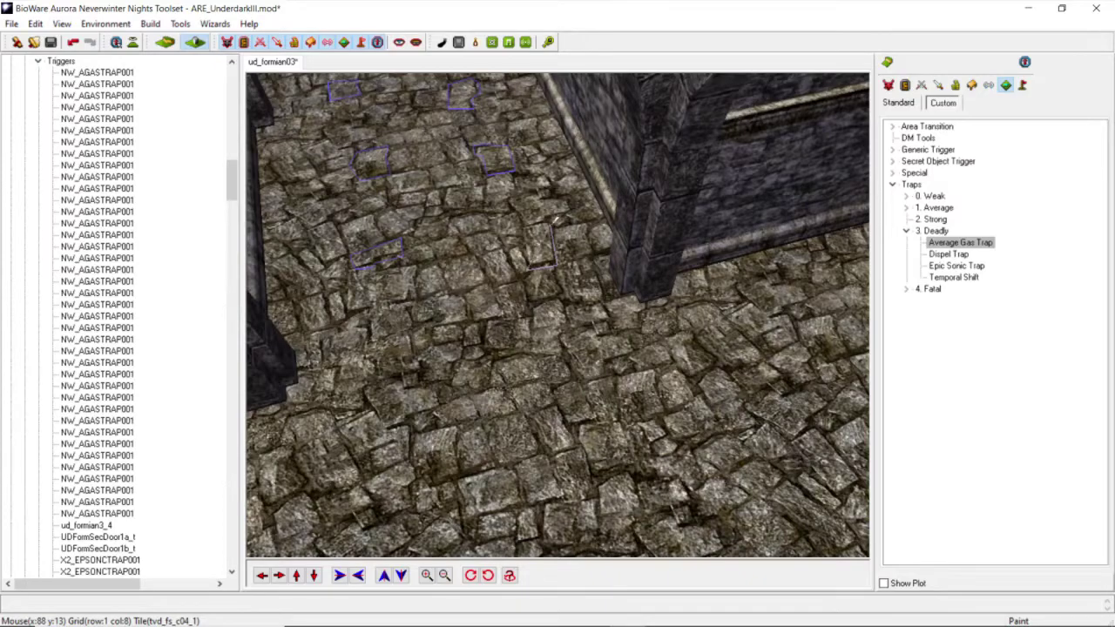
pyautogui.click(522, 225)
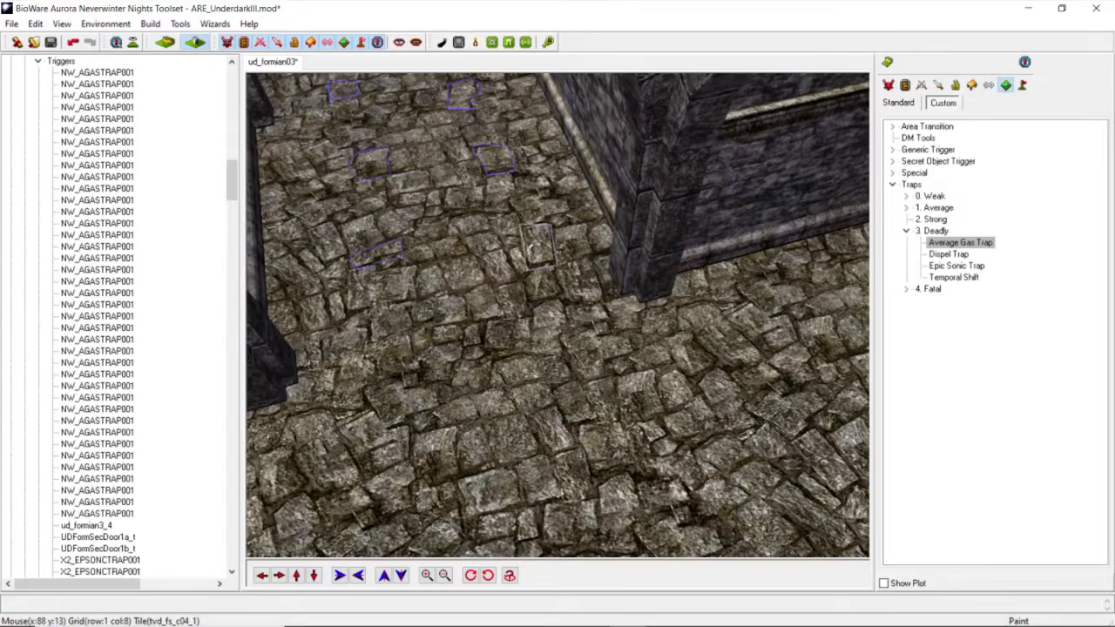
pyautogui.doubleClick(528, 268)
# Step: Draw an irregular stepped Average Gas Trap on the junction floor, just in front of the trap beside the corner pillar
pyautogui.scroll(-5, 527, 273)
pyautogui.moveTo(505, 276)
pyautogui.mouseDown(button='middle')
pyautogui.moveTo(456, 272)
pyautogui.moveTo(497, 271)
pyautogui.mouseUp(button='middle')
pyautogui.scroll(-5, 492, 275)
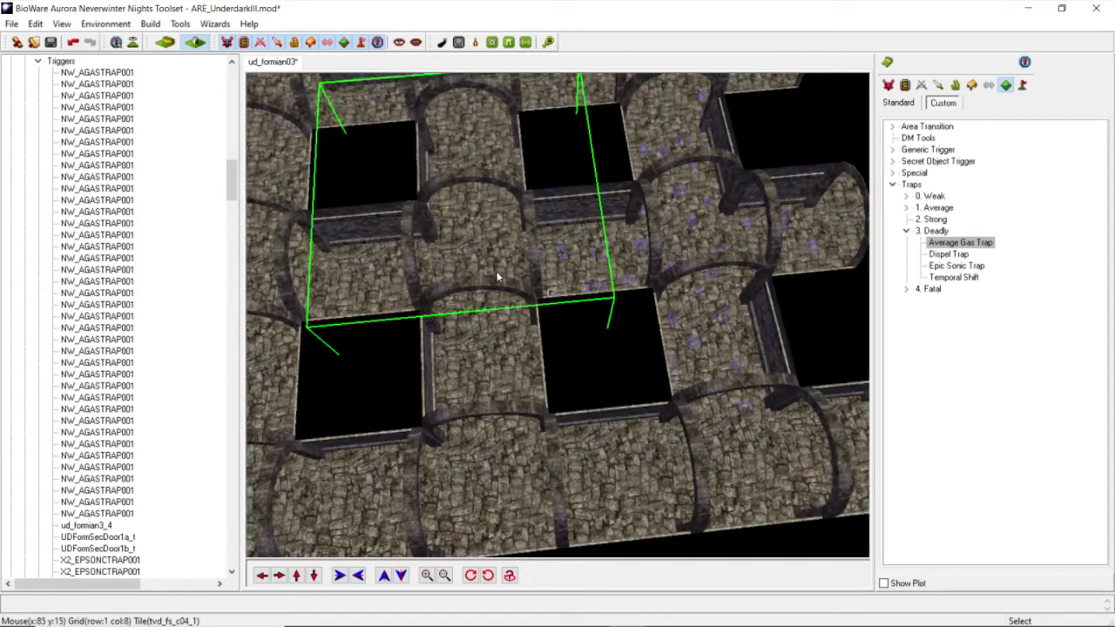
pyautogui.scroll(-5, 497, 271)
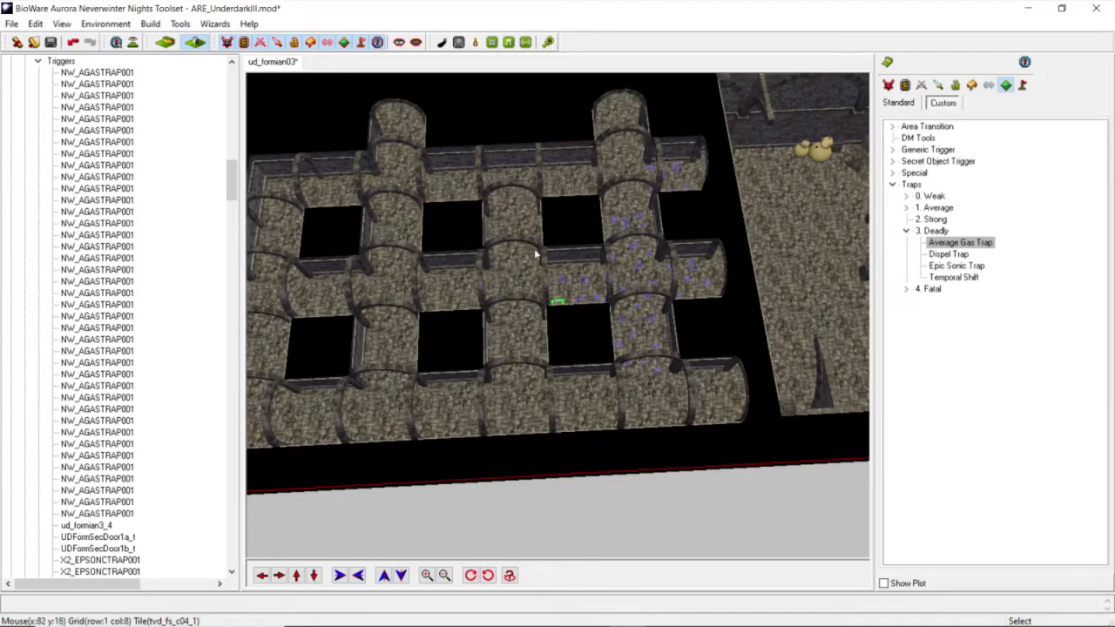
pyautogui.moveTo(522, 255); pyautogui.dragTo(601, 269, button='middle')
pyautogui.scroll(4, 520, 312)
pyautogui.moveTo(551, 311); pyautogui.dragTo(522, 349, button='middle')
pyautogui.scroll(4, 522, 352)
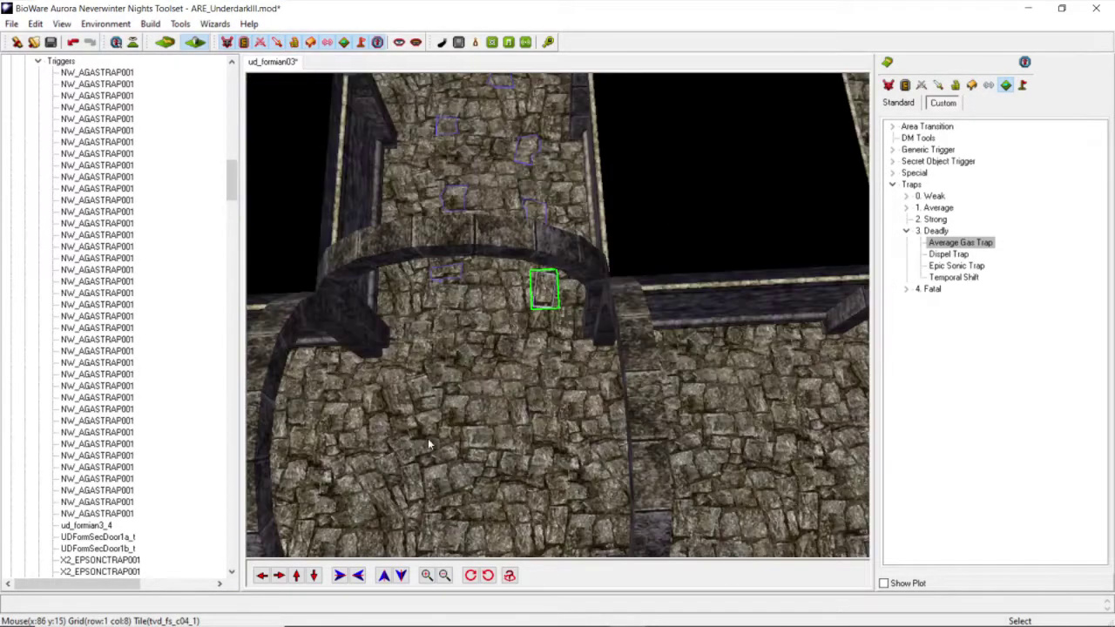
pyautogui.click(316, 577)
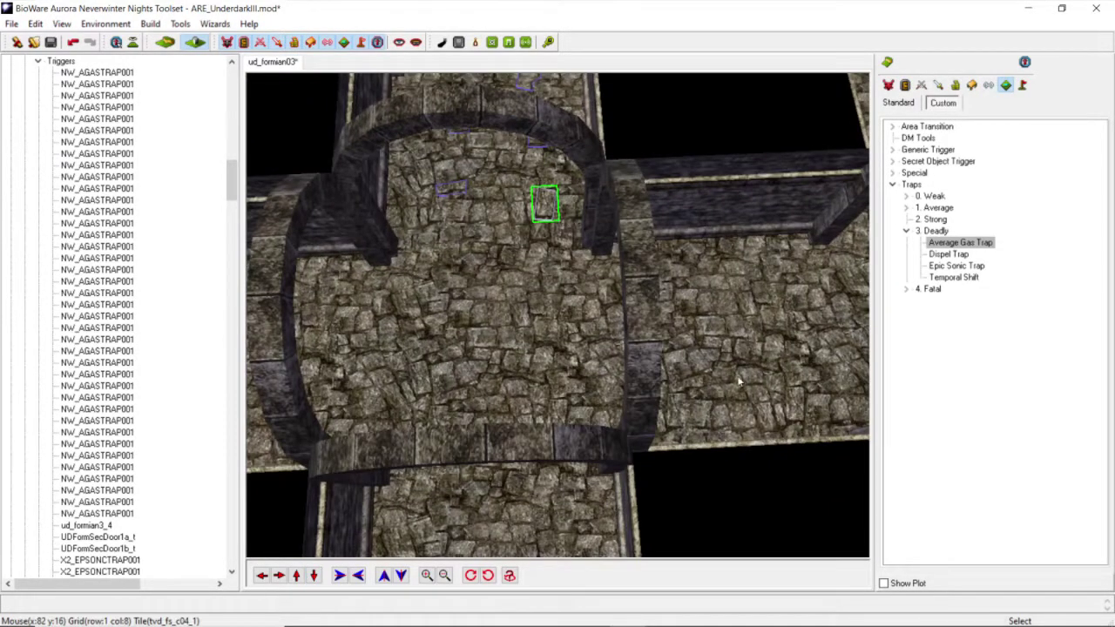
pyautogui.click(958, 243)
pyautogui.scroll(5, 558, 313)
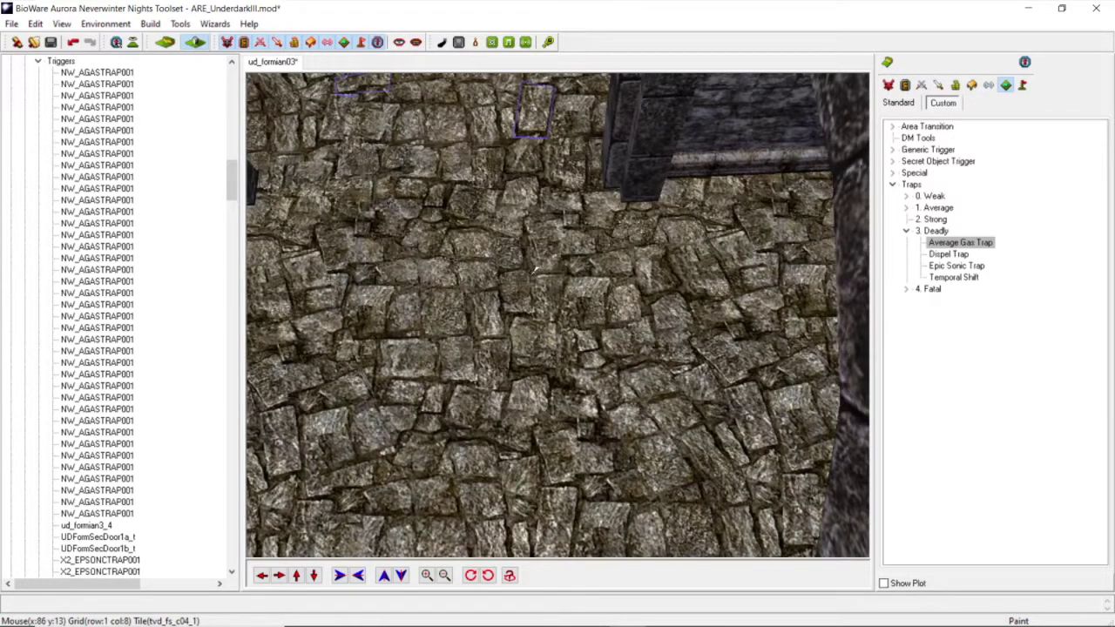
pyautogui.click(533, 272)
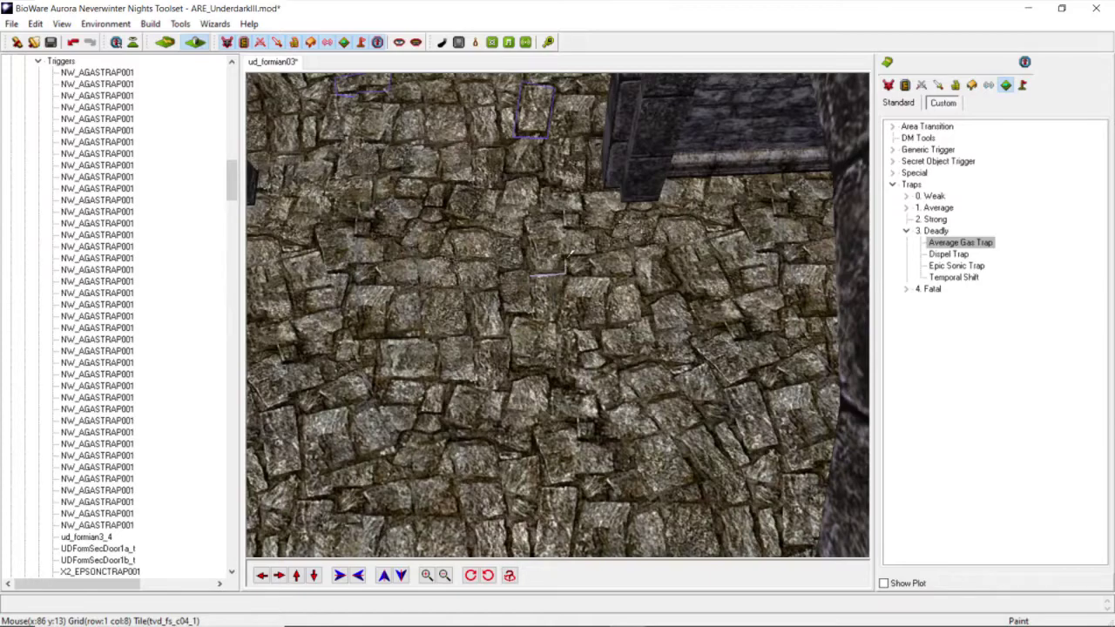
pyautogui.click(593, 234)
pyautogui.click(564, 228)
pyautogui.click(564, 209)
pyautogui.click(526, 215)
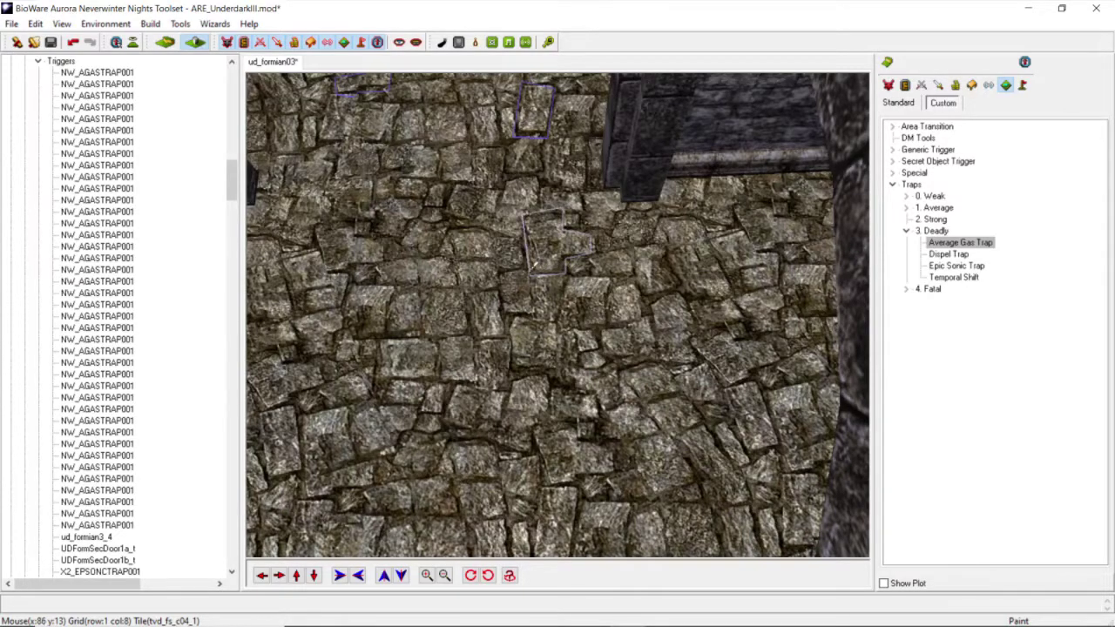
pyautogui.click(530, 274)
# Step: Draw a roughly square Average Gas Trap with one cut corner on the junction floor, diagonally beyond the stepped trap
pyautogui.click(957, 244)
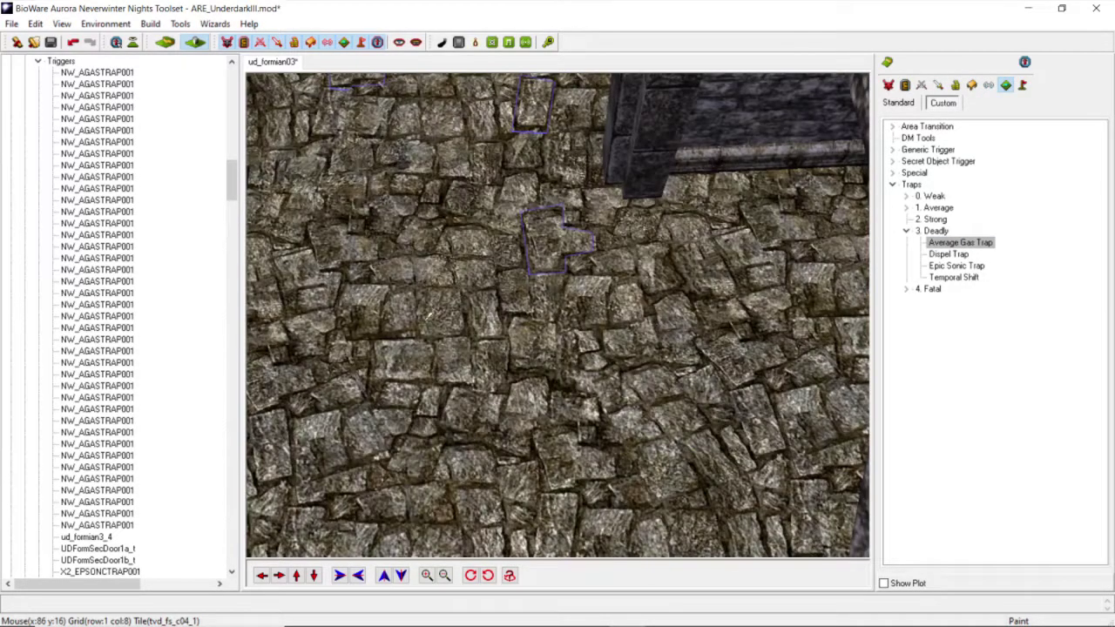
pyautogui.click(415, 331)
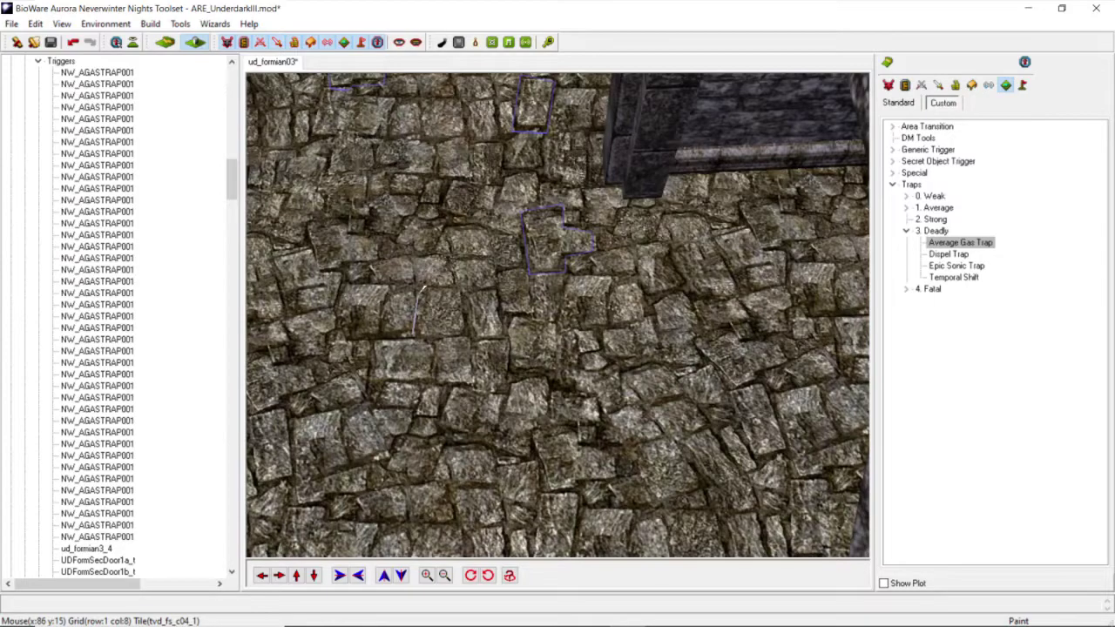
pyautogui.click(394, 286)
pyautogui.click(378, 303)
pyautogui.click(378, 334)
pyautogui.click(415, 330)
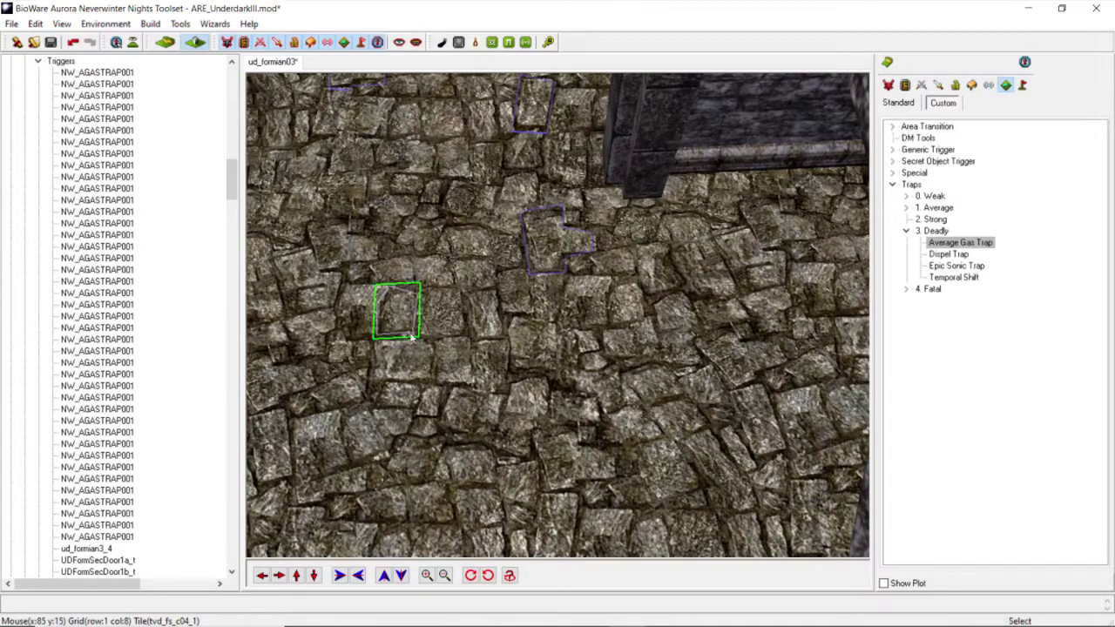
pyautogui.scroll(-3, 413, 347)
pyautogui.moveTo(418, 354); pyautogui.dragTo(287, 498, button='middle')
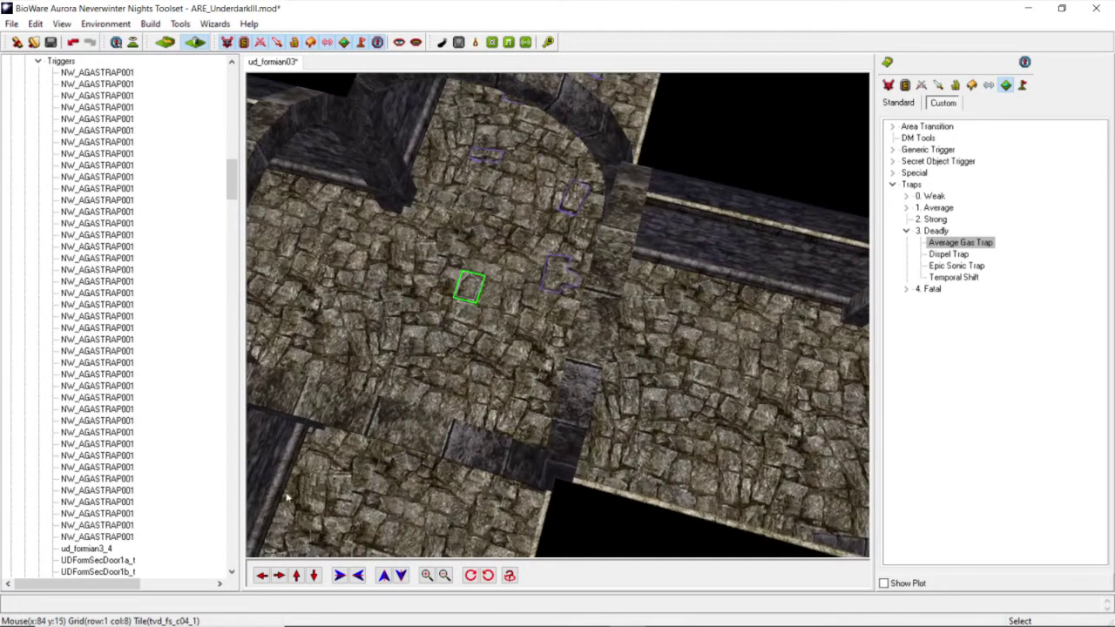
pyautogui.click(261, 574)
pyautogui.click(261, 575)
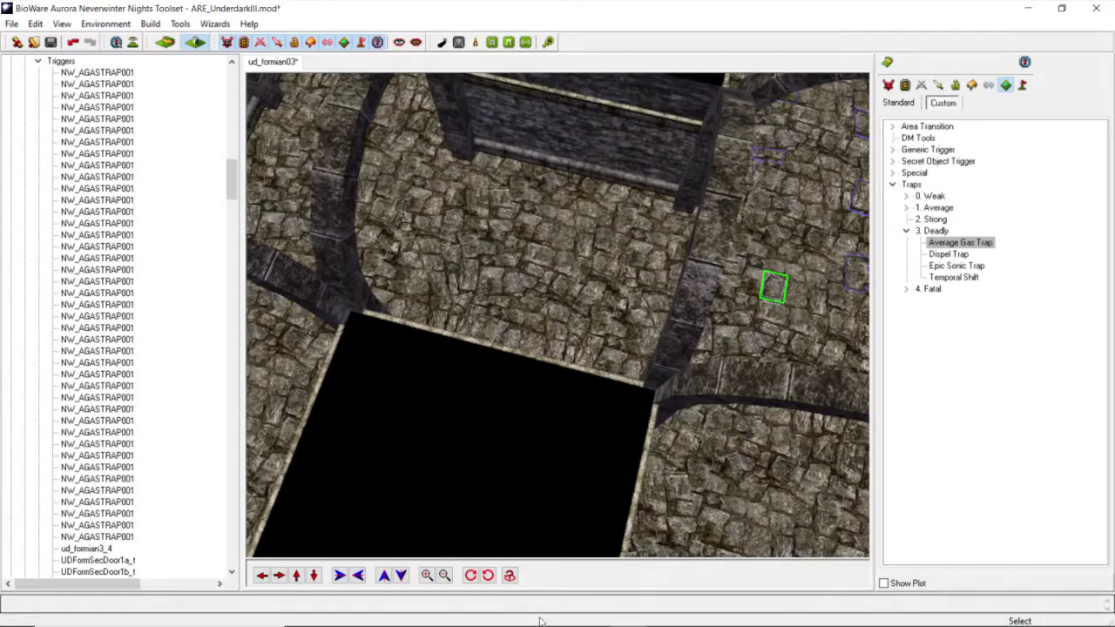
# Step: Check the live stream in Twitch Studio and the development channel in Discord, and return to the Aurora Toolset
pyautogui.moveTo(560, 623)
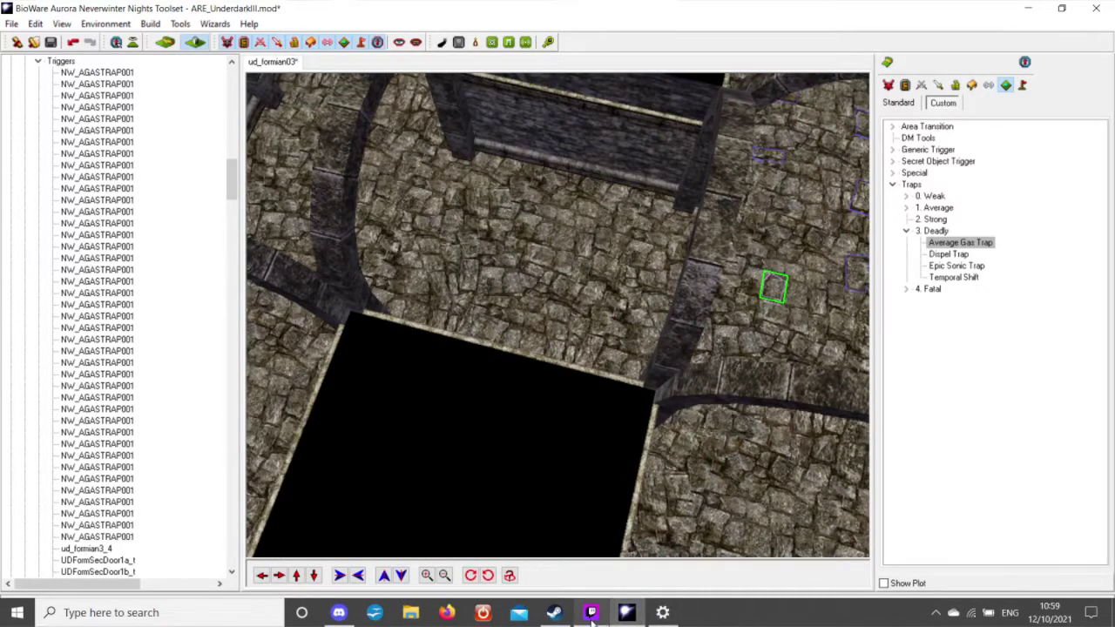
pyautogui.click(591, 614)
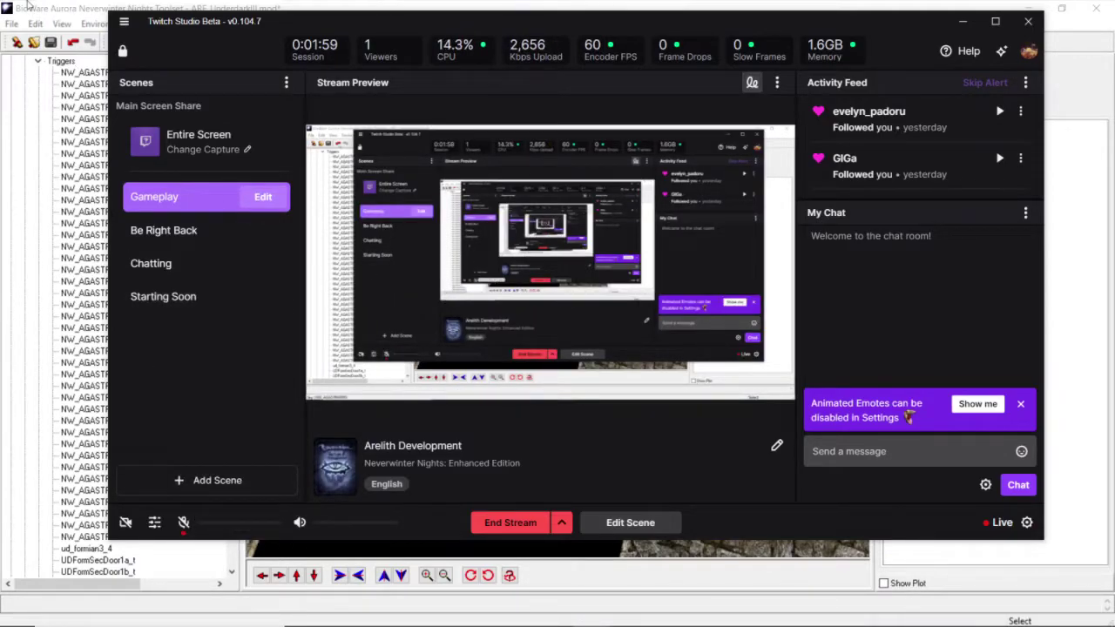
pyautogui.click(31, 7)
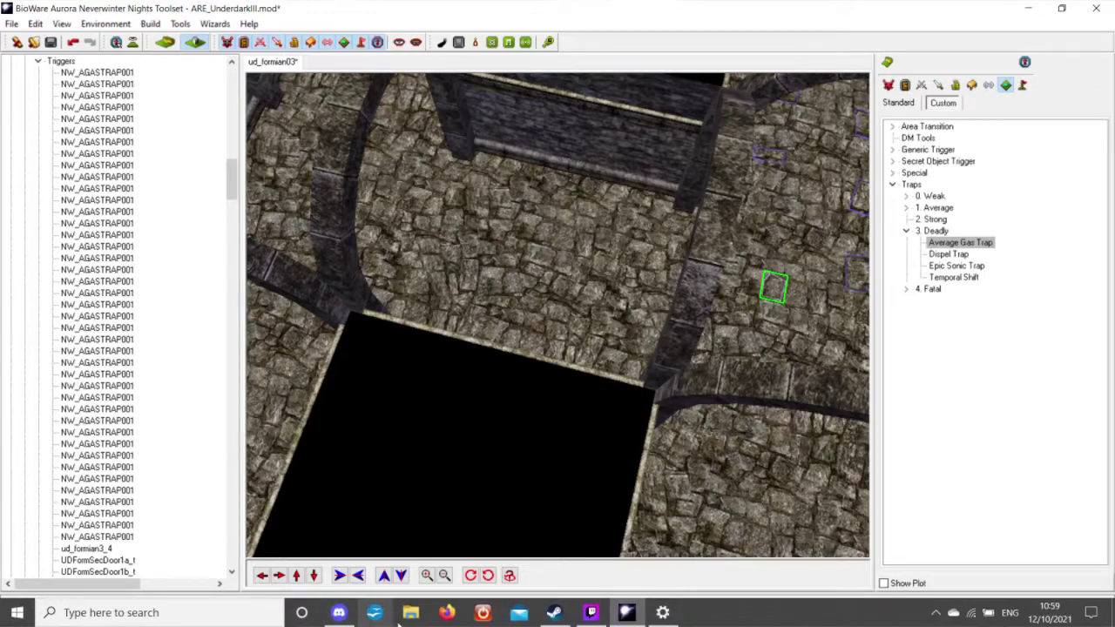
pyautogui.click(339, 613)
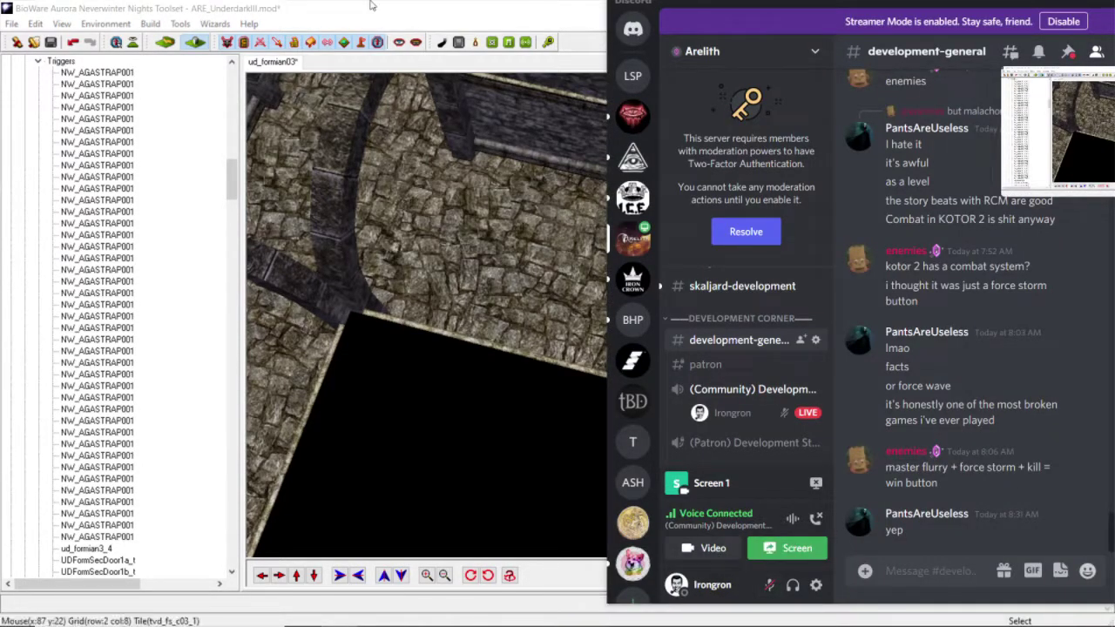
pyautogui.click(370, 6)
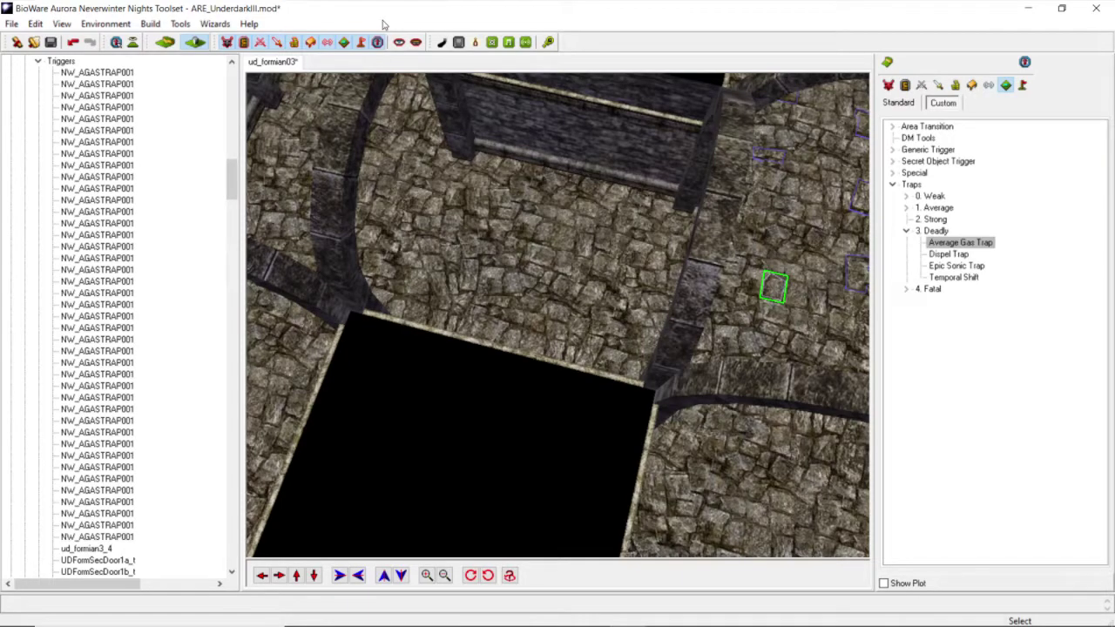
# Step: Draw a narrow four-sided Average Gas Trap on the junction floor, on the cut-corner trap's far side from the stepped trap
pyautogui.moveTo(416, 126); pyautogui.dragTo(596, 350, button='middle')
pyautogui.scroll(-4, 622, 327)
pyautogui.scroll(3, 593, 349)
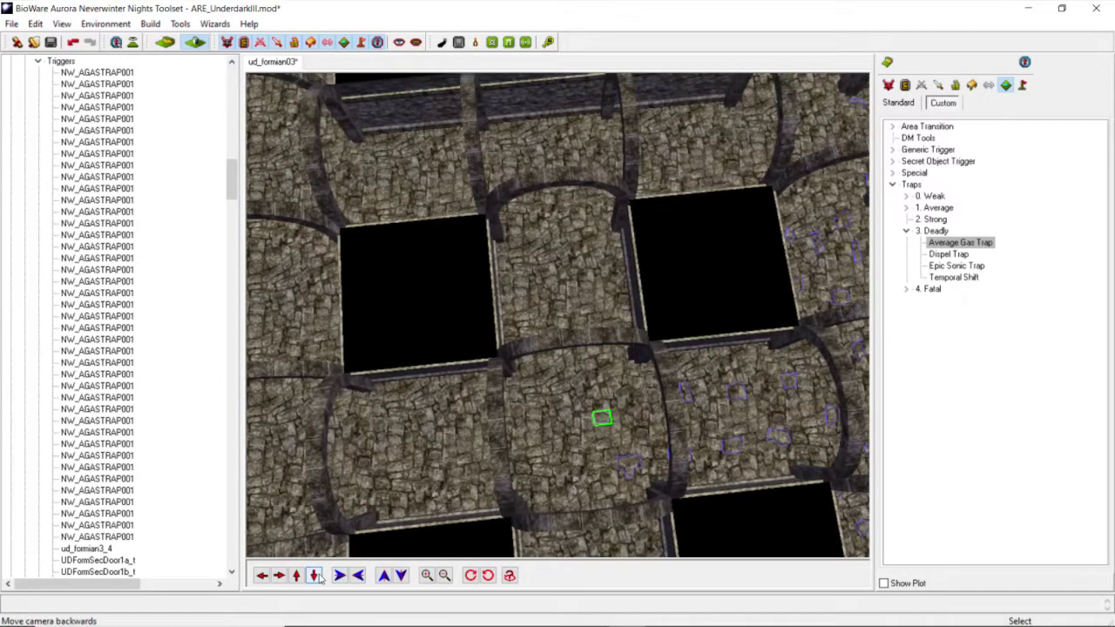
pyautogui.click(314, 575)
pyautogui.scroll(3, 520, 396)
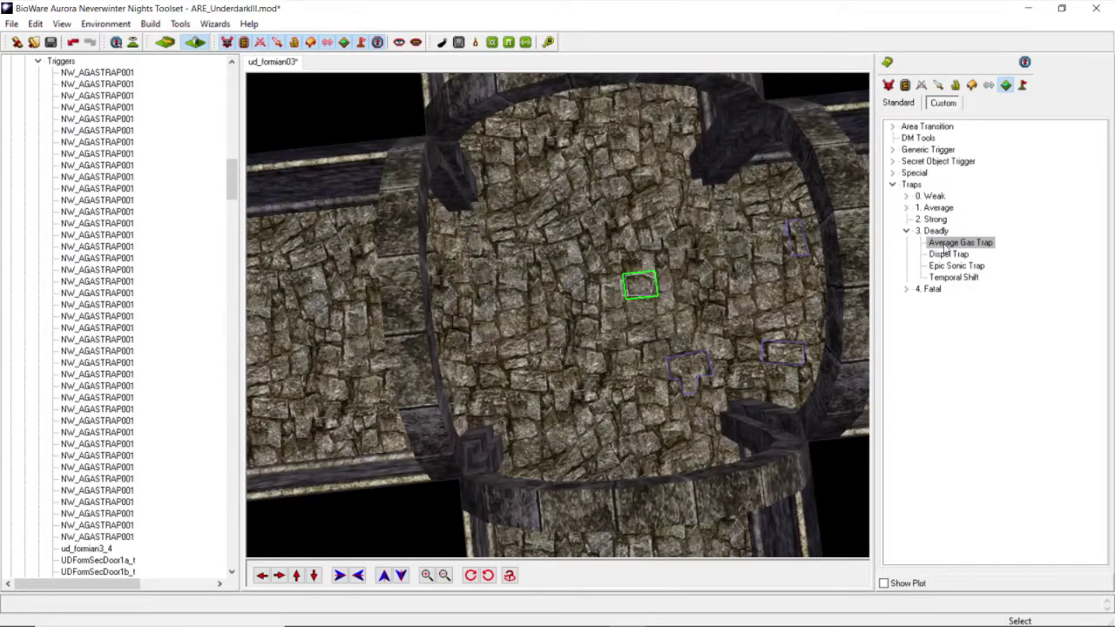
pyautogui.click(949, 243)
pyautogui.scroll(4, 551, 308)
pyautogui.click(539, 325)
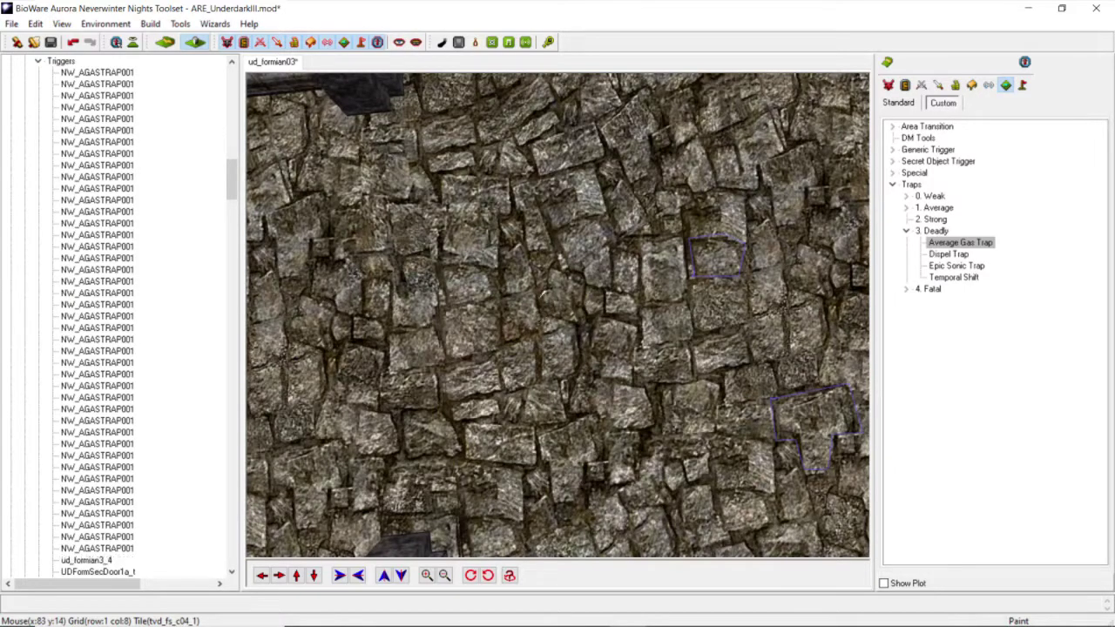
pyautogui.click(524, 240)
pyautogui.click(505, 241)
pyautogui.doubleClick(505, 338)
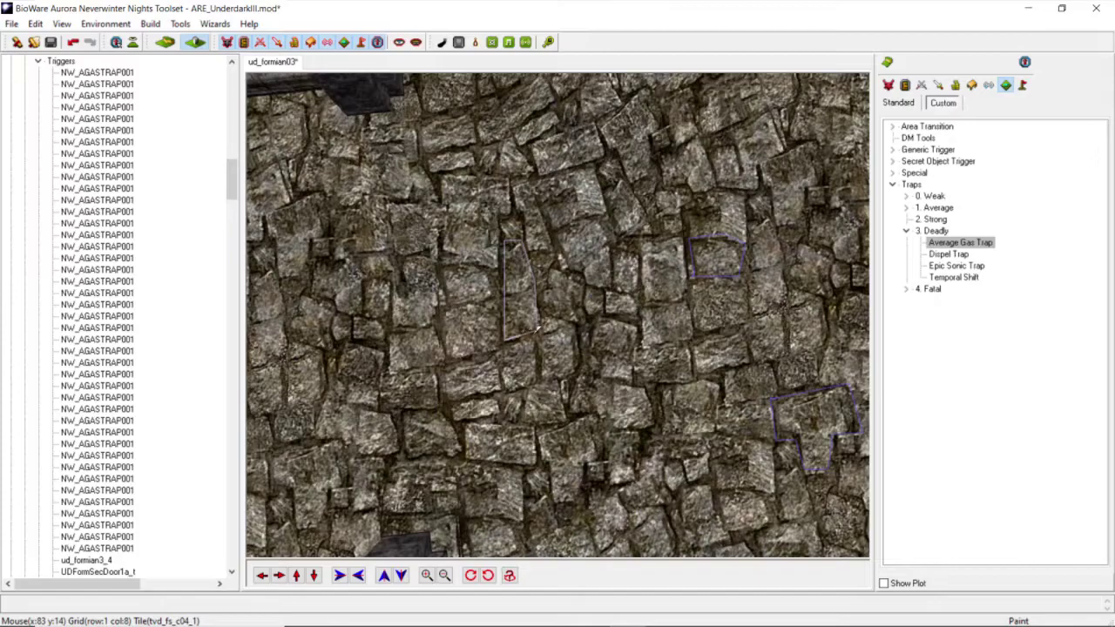
# Step: Draw a small four-sided Average Gas Trap around a single floor stone near the wide end of the narrow trap
pyautogui.scroll(-5, 602, 338)
pyautogui.moveTo(603, 337); pyautogui.dragTo(544, 327, button='middle')
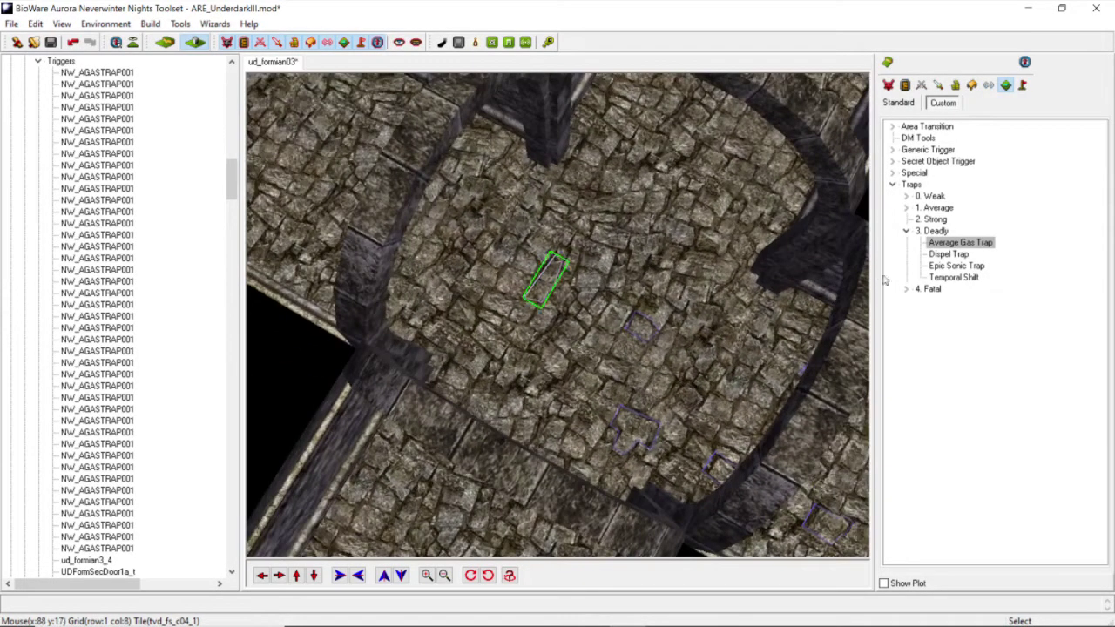
pyautogui.click(956, 244)
pyautogui.scroll(5, 557, 315)
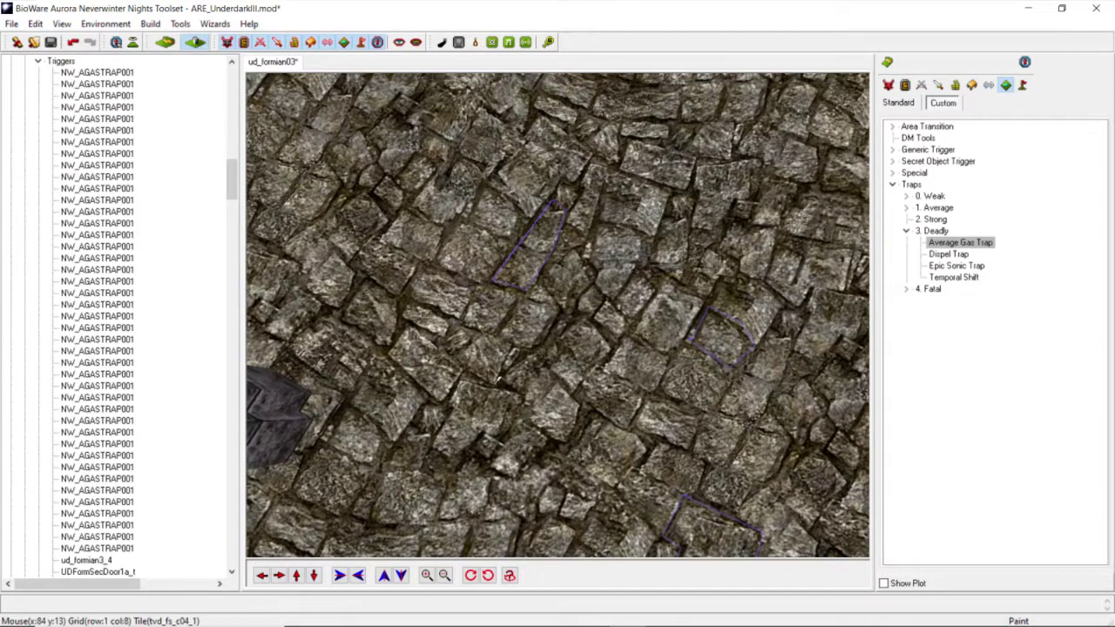
pyautogui.click(498, 380)
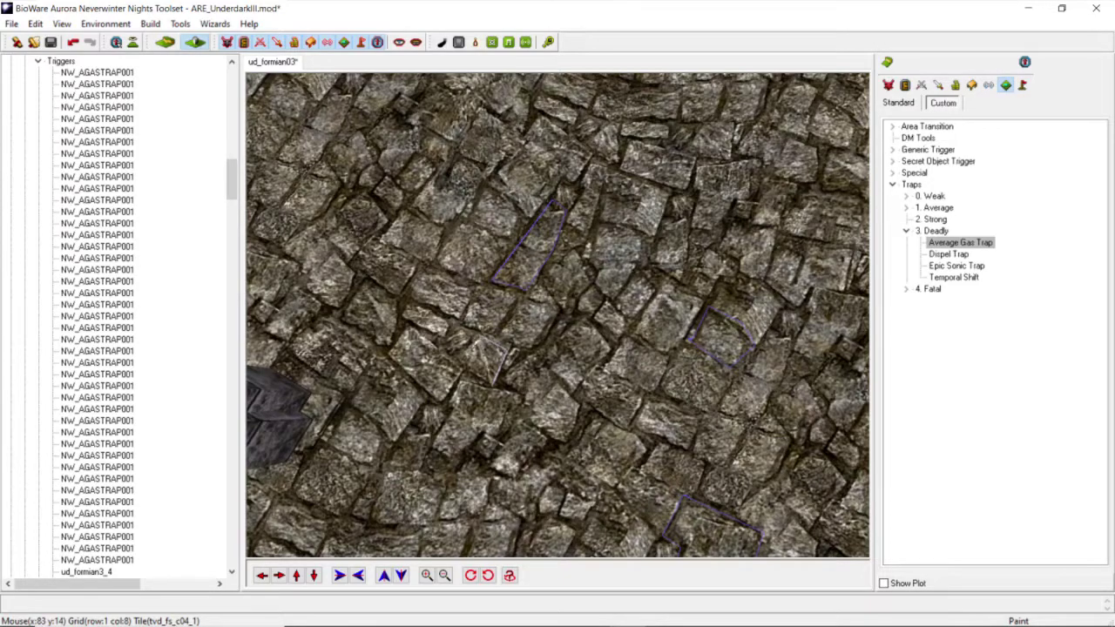
pyautogui.rightClick(495, 383)
pyautogui.rightClick(495, 384)
# Step: Switch to Twitch Studio and unmute the primary microphone
pyautogui.moveTo(484, 615)
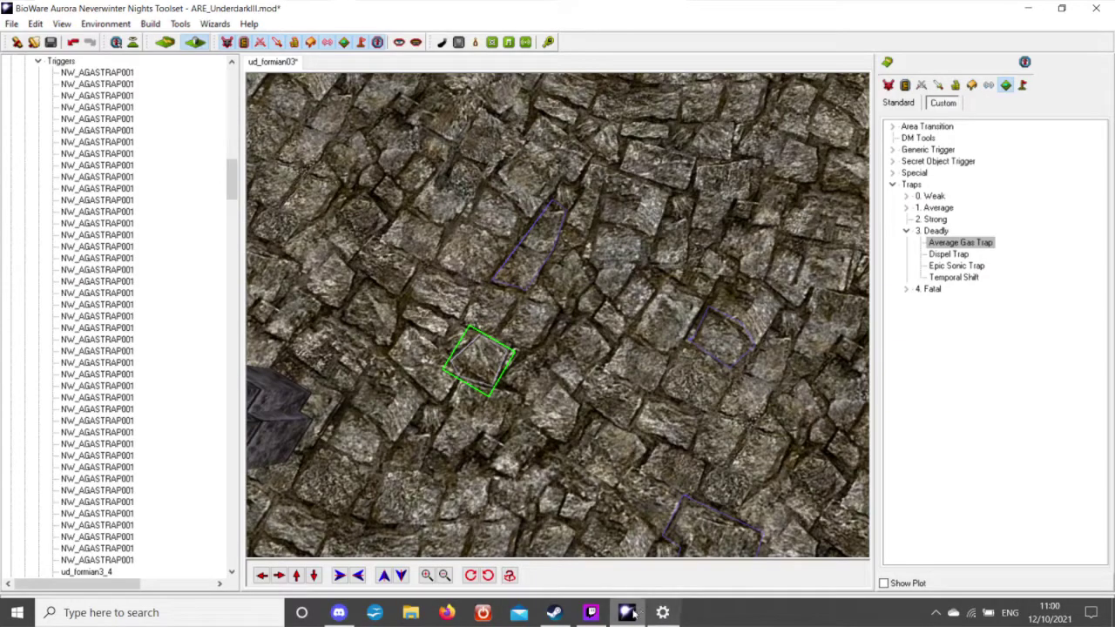
pyautogui.click(603, 616)
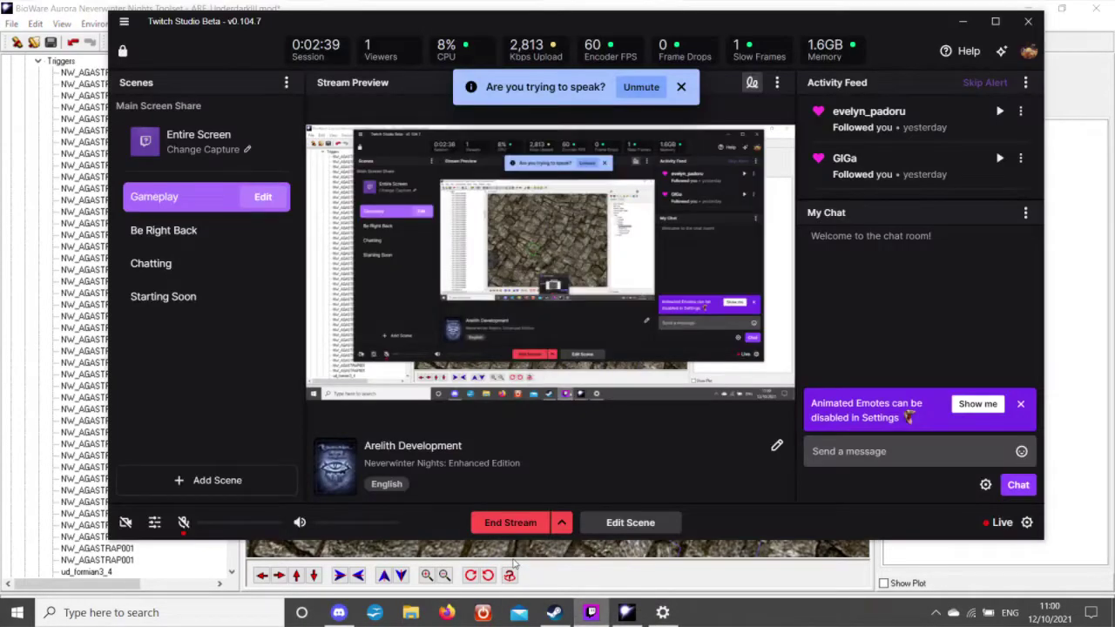
pyautogui.click(183, 522)
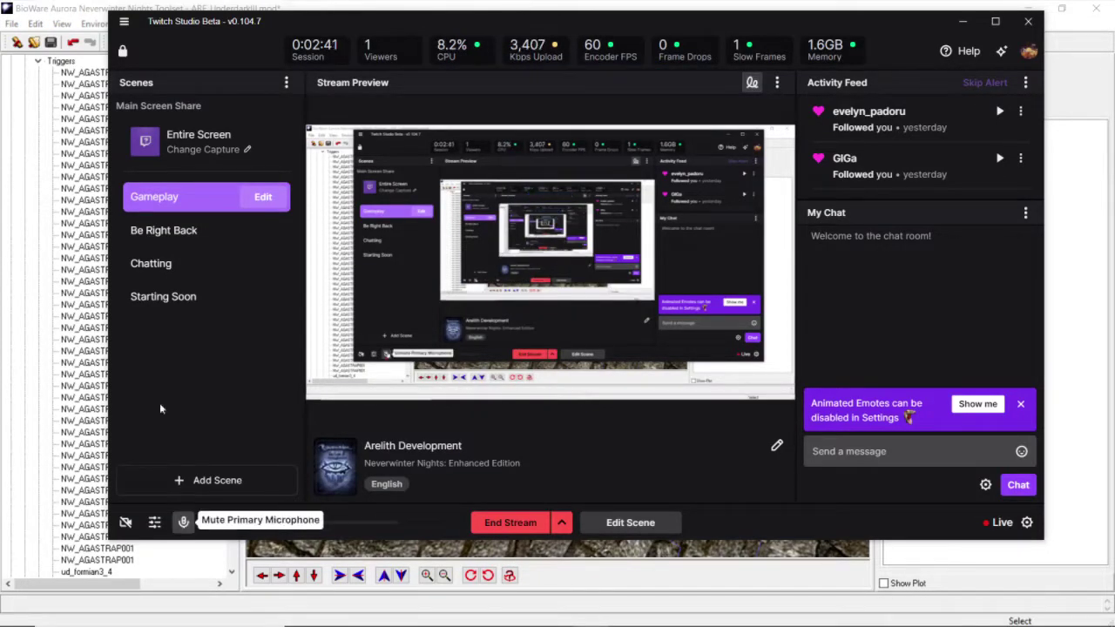
# Step: Switch to Discord, unmute the microphone in the voice channel, and return to the Aurora Toolset
pyautogui.click(338, 612)
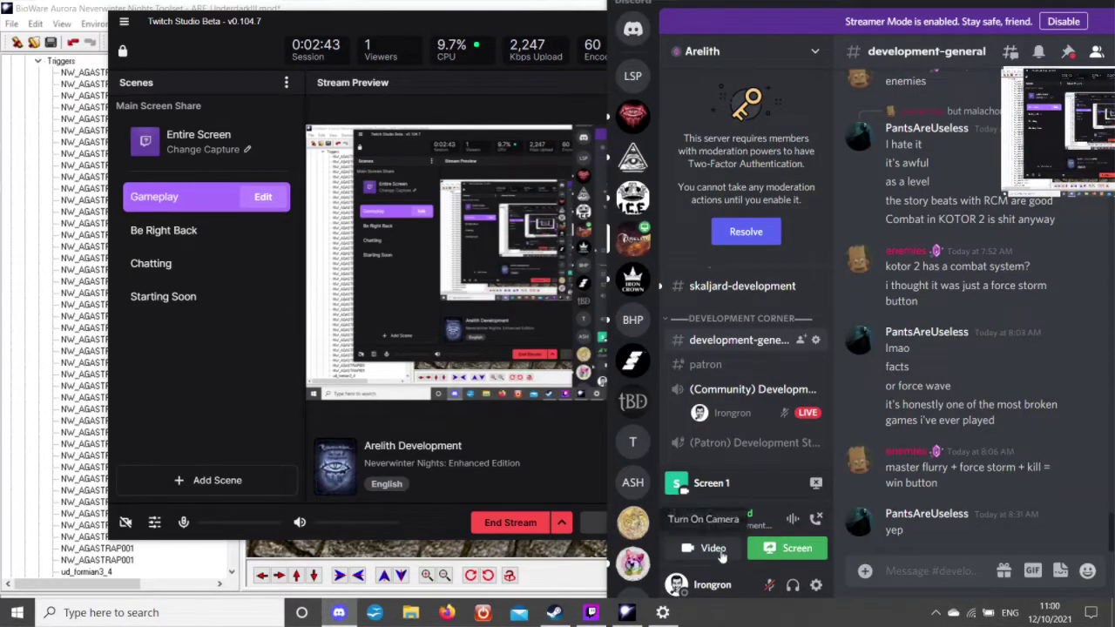
pyautogui.click(769, 584)
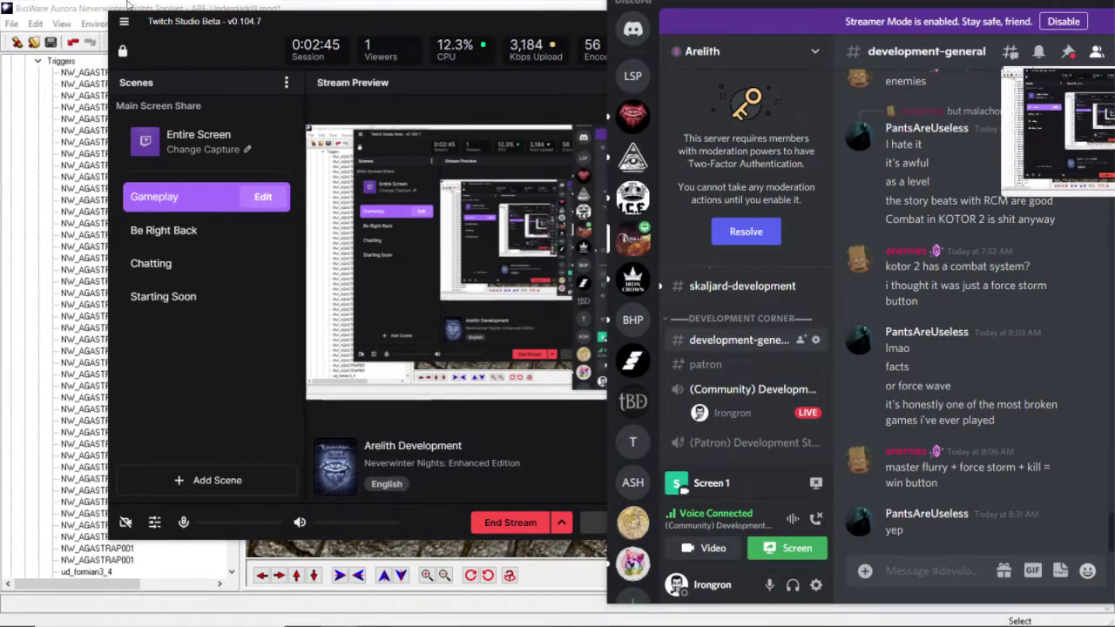
pyautogui.click(248, 7)
# Step: Draw an Average Gas Trap around a single cut-corner stone, past the small single-stone trap toward the corridor mouth opposite the stepped trap
pyautogui.scroll(-5, 521, 281)
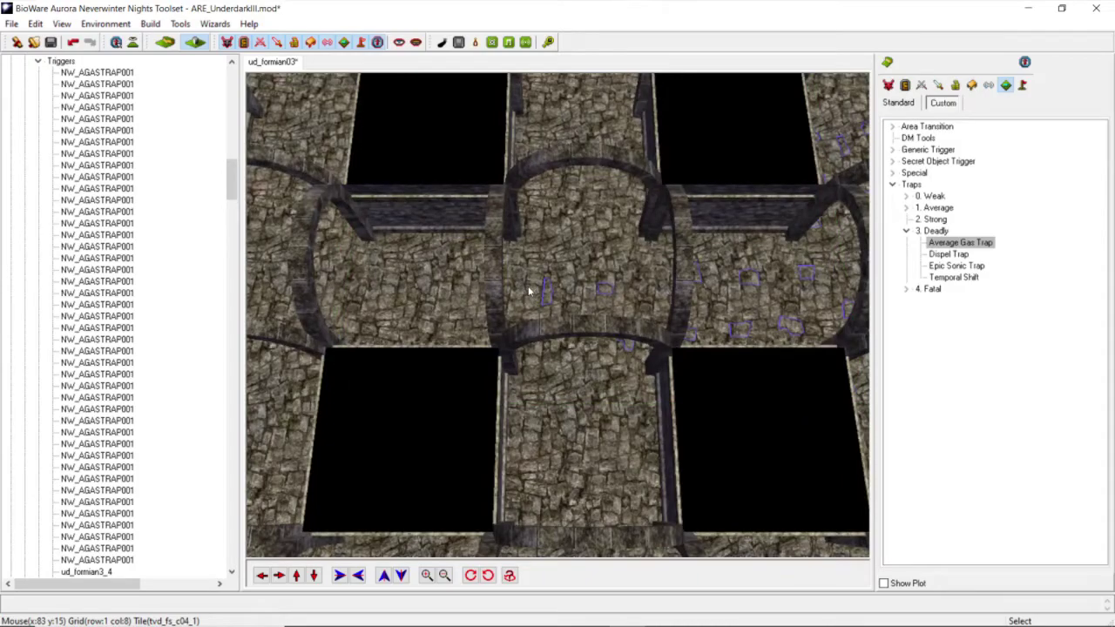
pyautogui.moveTo(555, 310); pyautogui.dragTo(569, 316, button='middle')
pyautogui.scroll(5, 570, 317)
pyautogui.moveTo(572, 427); pyautogui.dragTo(548, 280, button='middle')
pyautogui.scroll(-3, 549, 280)
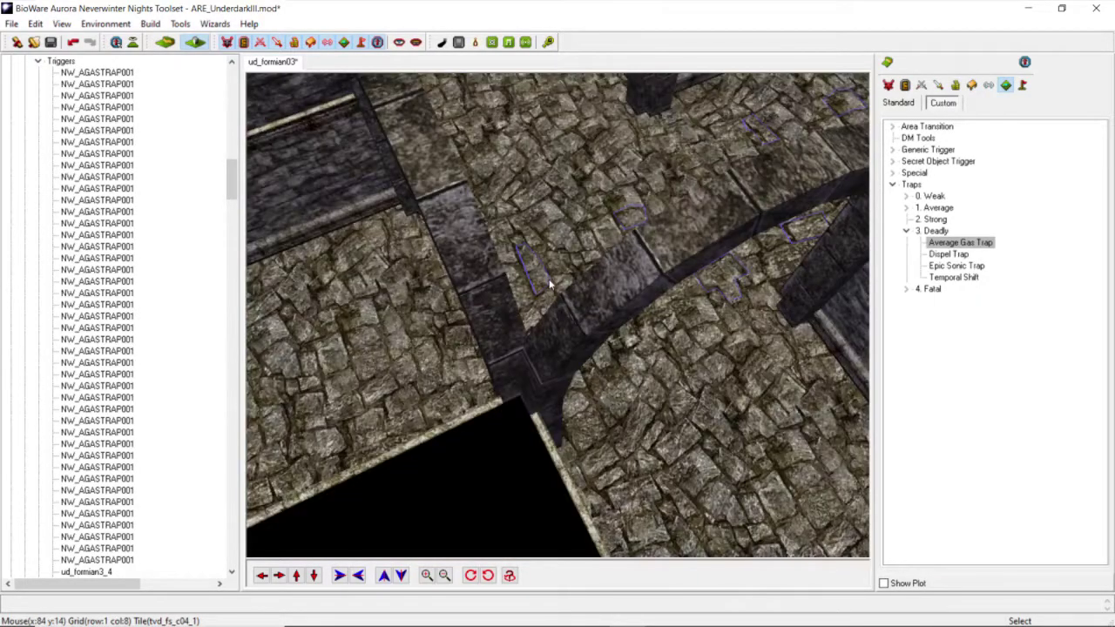
pyautogui.click(298, 575)
pyautogui.moveTo(569, 336); pyautogui.dragTo(621, 321, button='middle')
pyautogui.scroll(3, 627, 321)
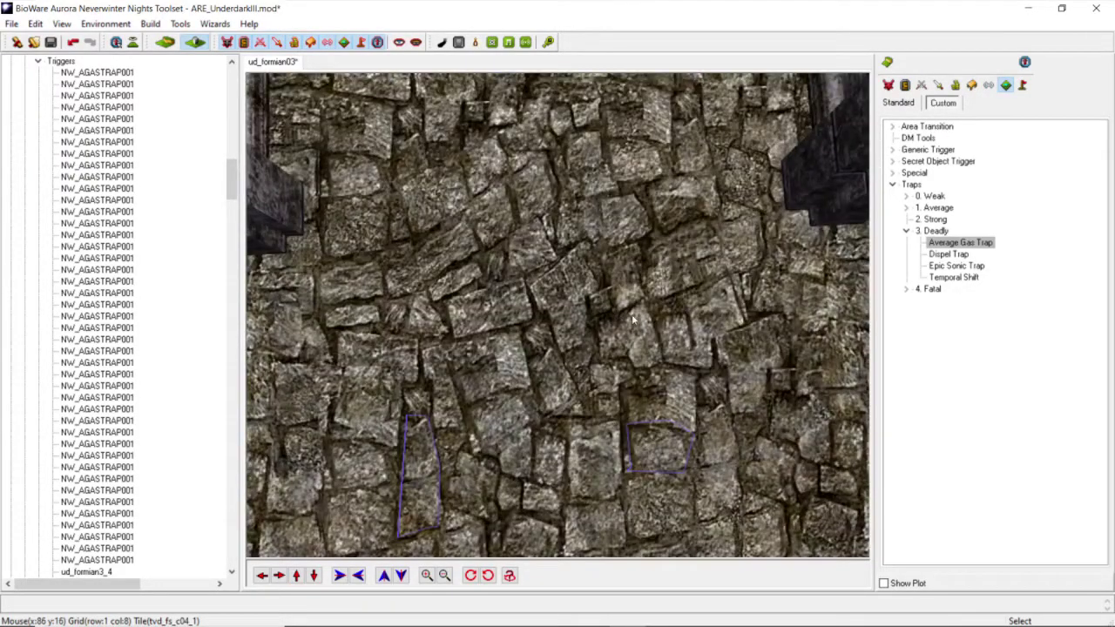
pyautogui.click(949, 243)
pyautogui.scroll(-3, 589, 234)
pyautogui.moveTo(589, 186); pyautogui.dragTo(593, 203, button='middle')
pyautogui.scroll(4, 596, 212)
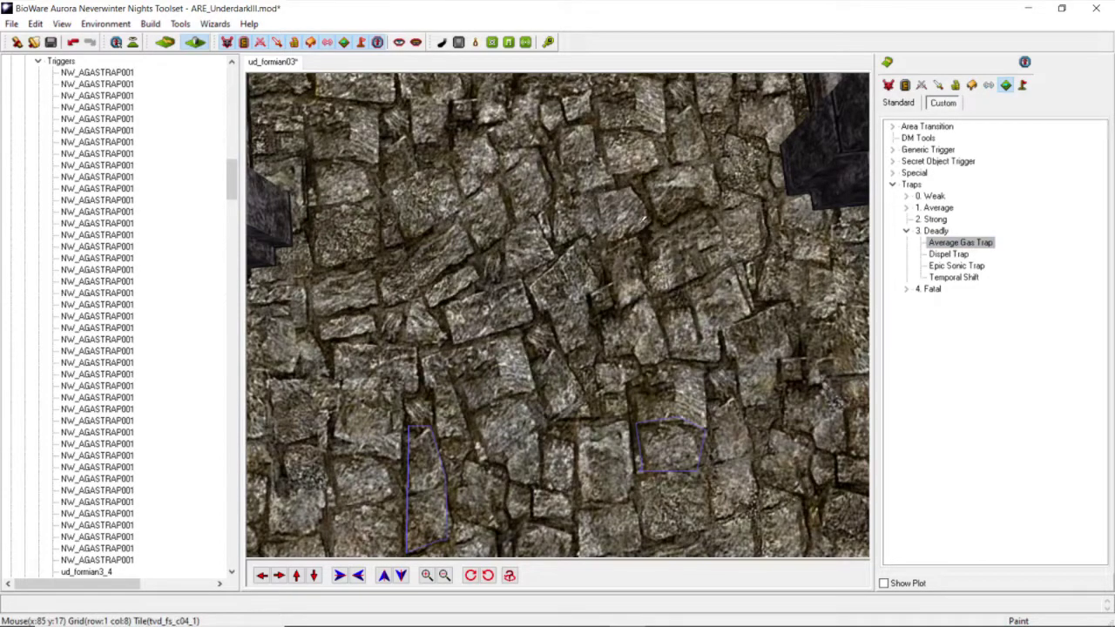
pyautogui.click(650, 228)
pyautogui.click(595, 190)
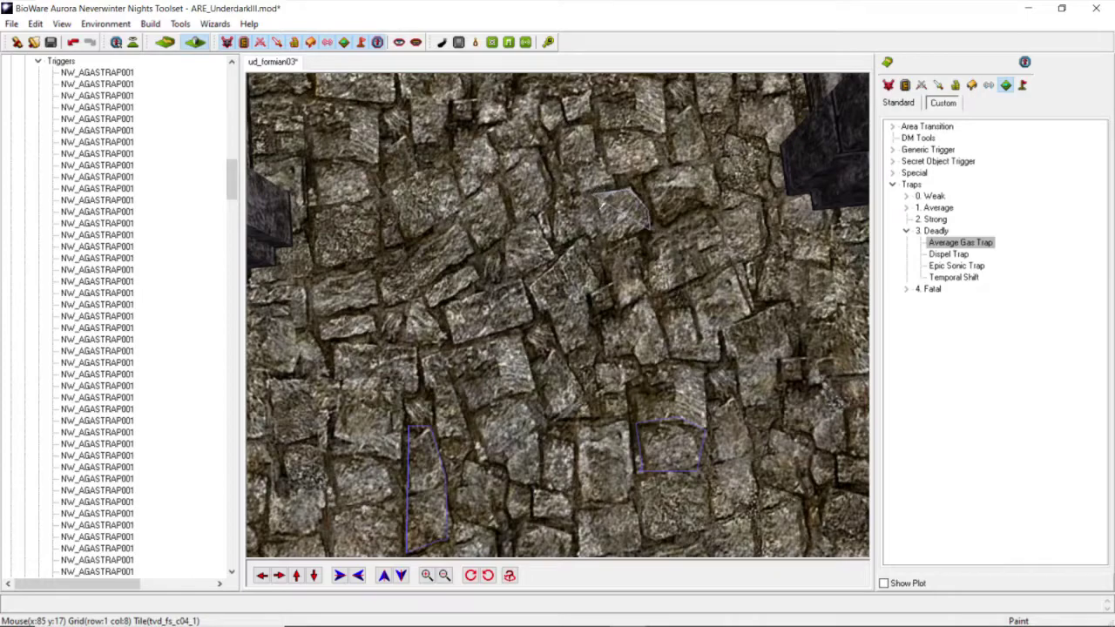
pyautogui.click(603, 249)
pyautogui.click(647, 232)
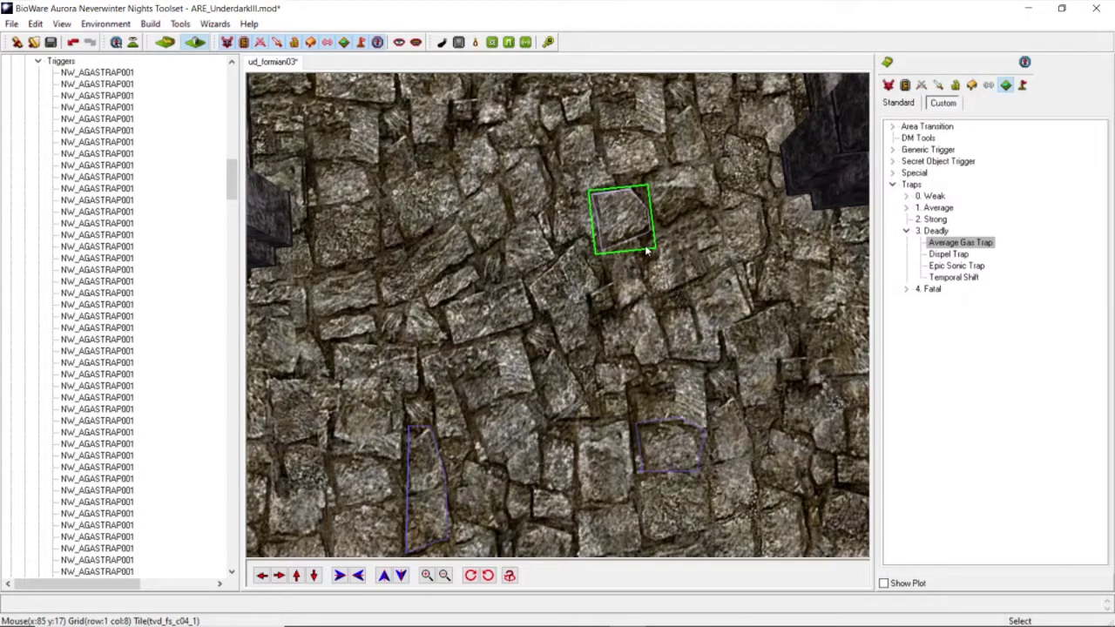
# Step: Draw a small Average Gas Trap around the dark broken stone just inside the corridor mouth, near the wall pillar
pyautogui.scroll(-3, 618, 266)
pyautogui.keyDown('ctrl'); pyautogui.moveTo(618, 267); pyautogui.dragTo(451, 310, button='middle'); pyautogui.keyUp('ctrl')
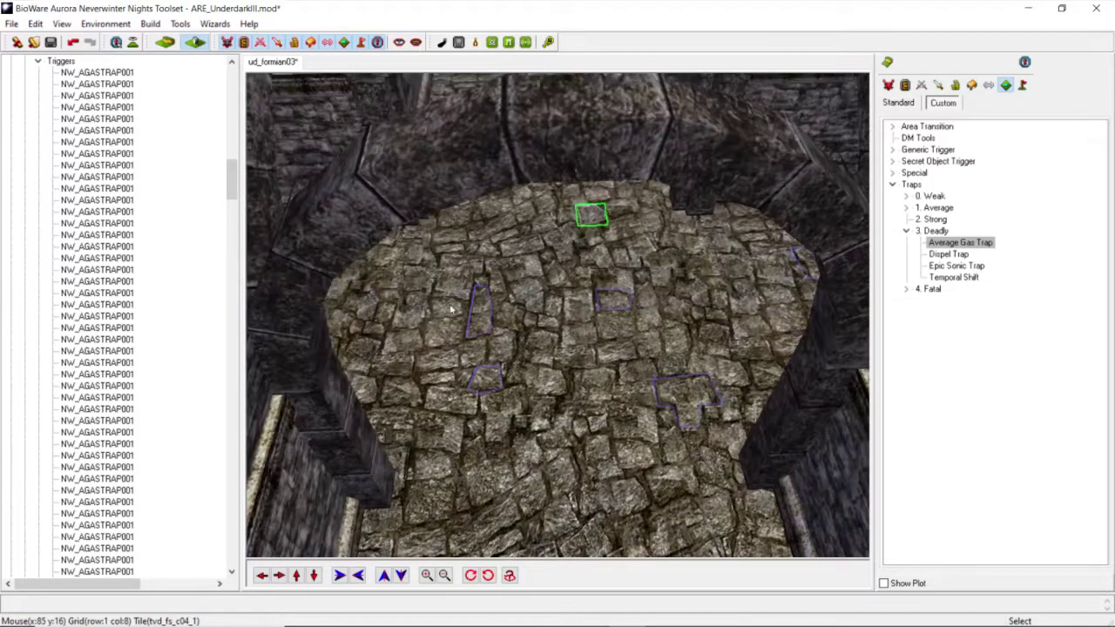
pyautogui.click(315, 574)
pyautogui.scroll(-5, 524, 367)
pyautogui.keyDown('ctrl'); pyautogui.moveTo(525, 367); pyautogui.dragTo(287, 527, button='middle'); pyautogui.keyUp('ctrl')
pyautogui.scroll(4, 510, 325)
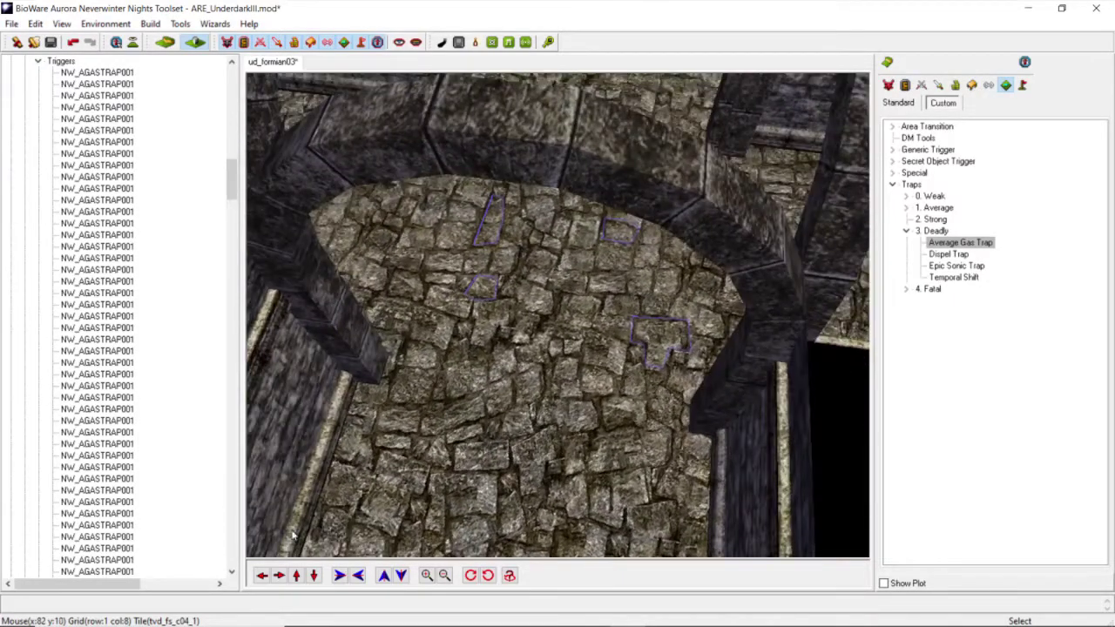
pyautogui.click(297, 573)
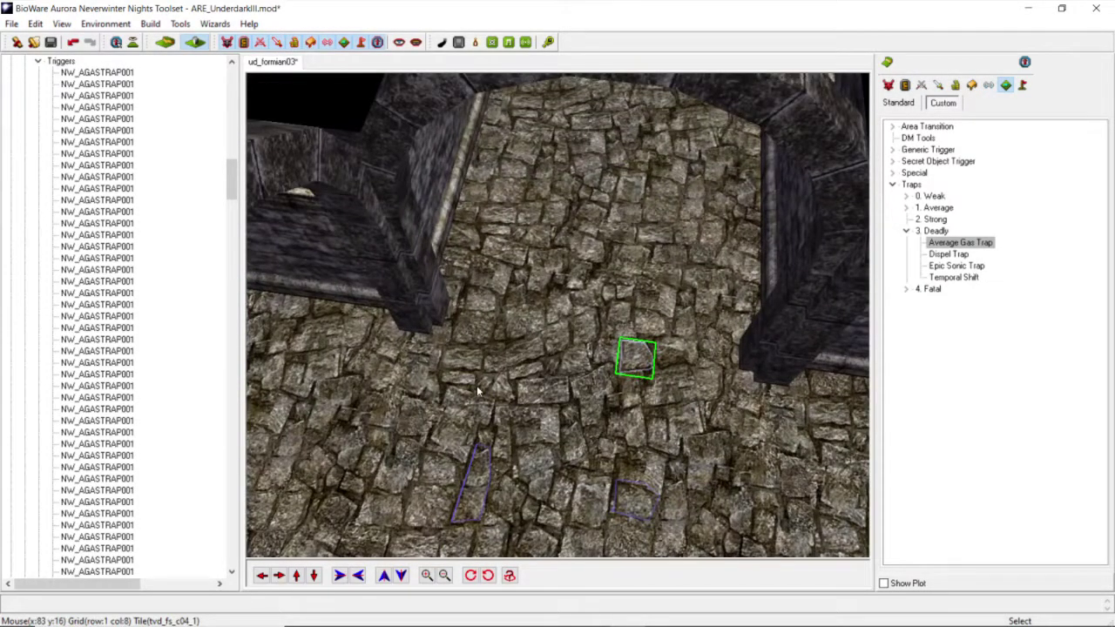
pyautogui.scroll(3, 476, 391)
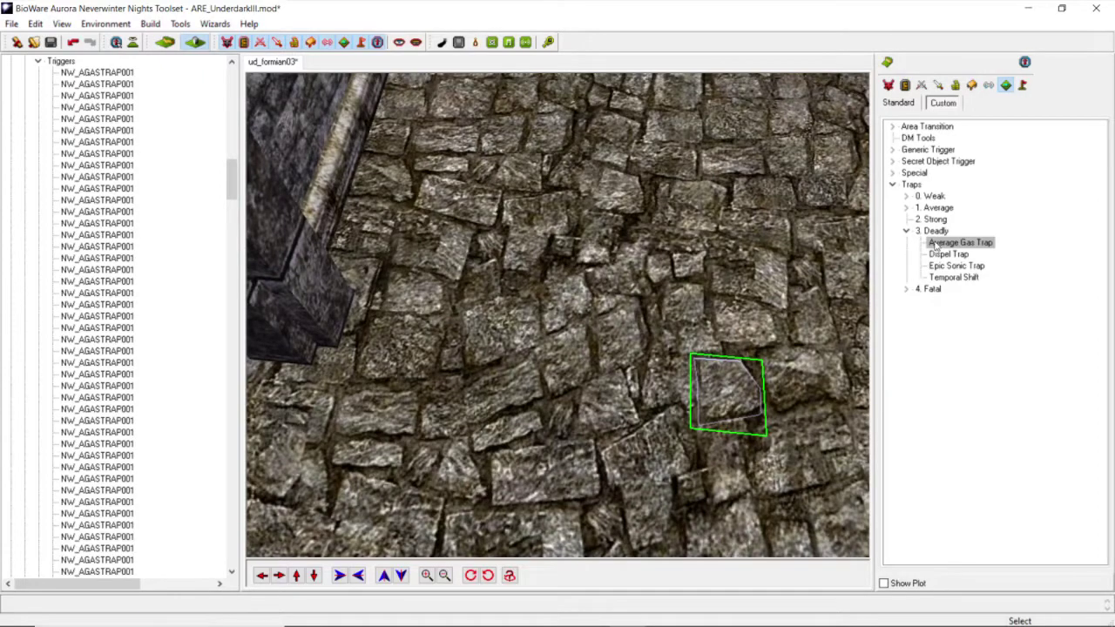
pyautogui.click(935, 247)
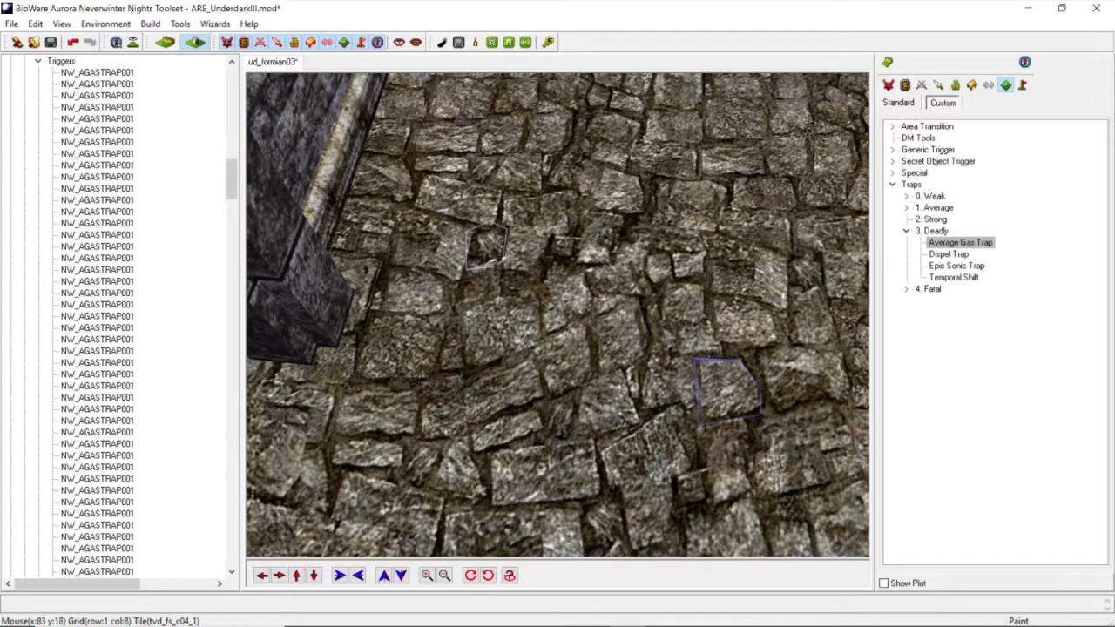
pyautogui.doubleClick(506, 258)
# Step: Draw a narrow four-sided Average Gas Trap around one elongated stone, farther into the corridor than the dark-stone trap
pyautogui.scroll(-5, 617, 281)
pyautogui.moveTo(616, 281)
pyautogui.mouseDown(button='middle')
pyautogui.moveTo(614, 241)
pyautogui.moveTo(731, 329)
pyautogui.moveTo(642, 286)
pyautogui.mouseUp(button='middle')
pyautogui.scroll(5, 621, 286)
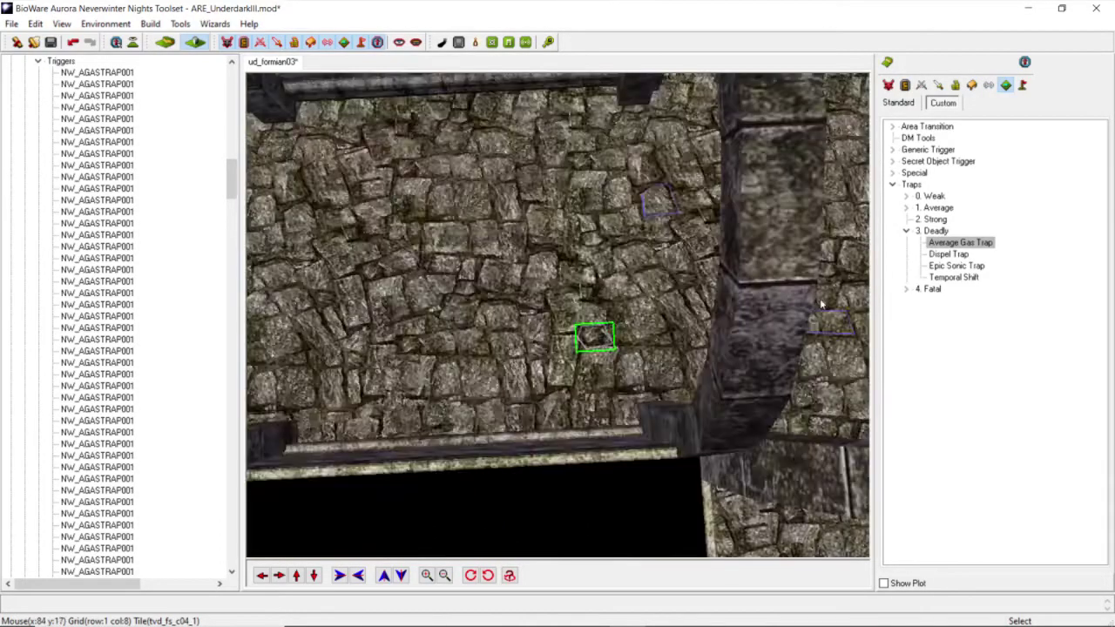
pyautogui.click(950, 244)
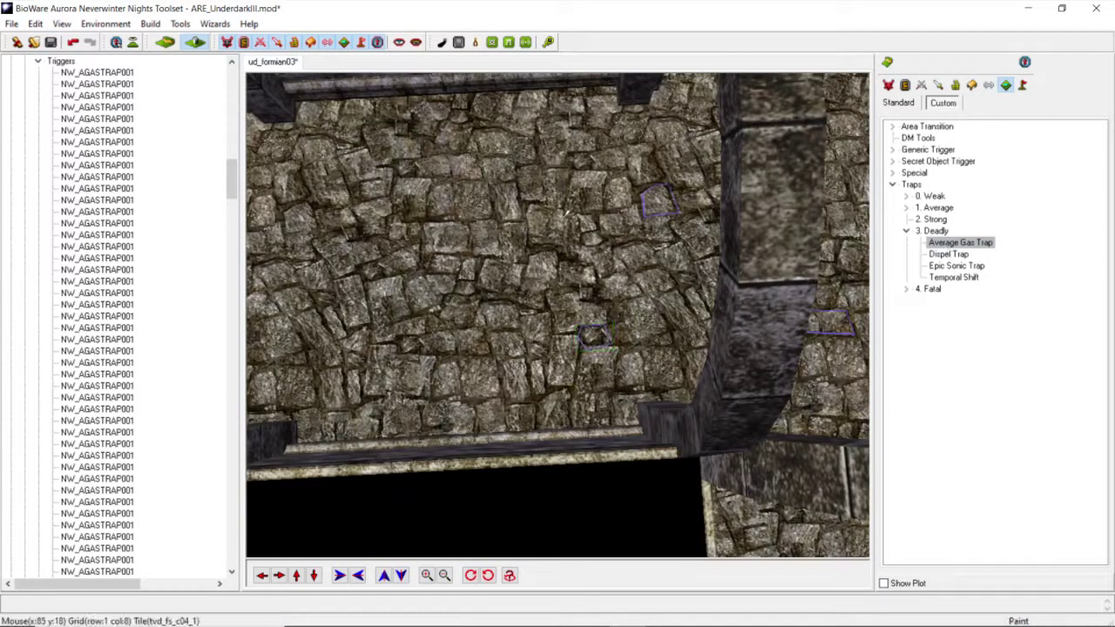
pyautogui.click(520, 217)
pyautogui.click(494, 181)
pyautogui.click(522, 226)
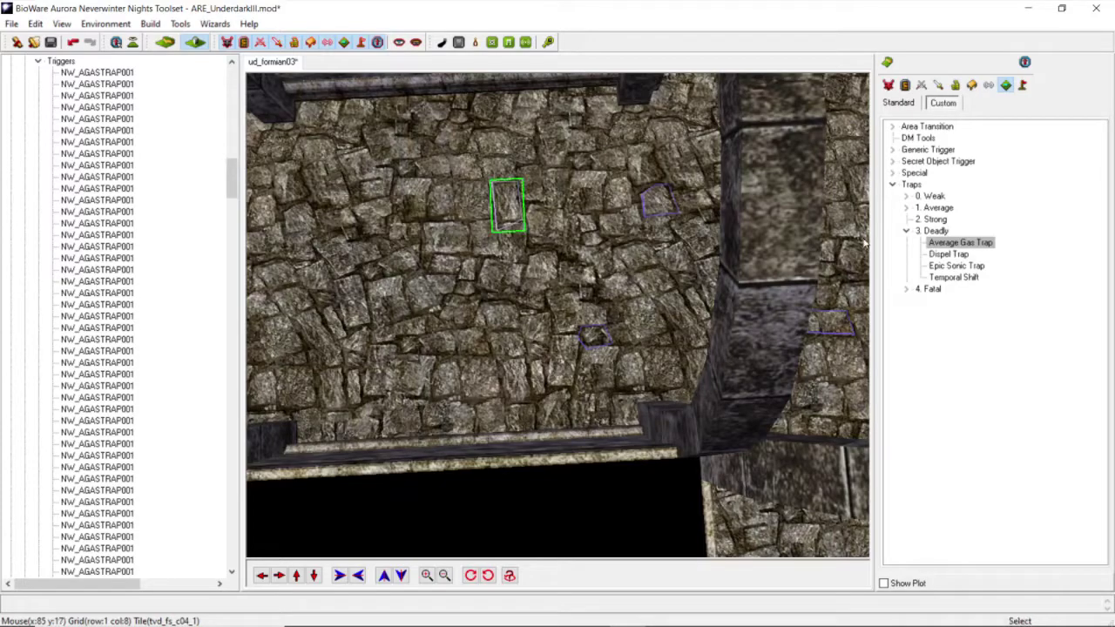
# Step: Draw a small four-sided Average Gas Trap around a stone across the corridor from the elongated-stone trap
pyautogui.click(957, 243)
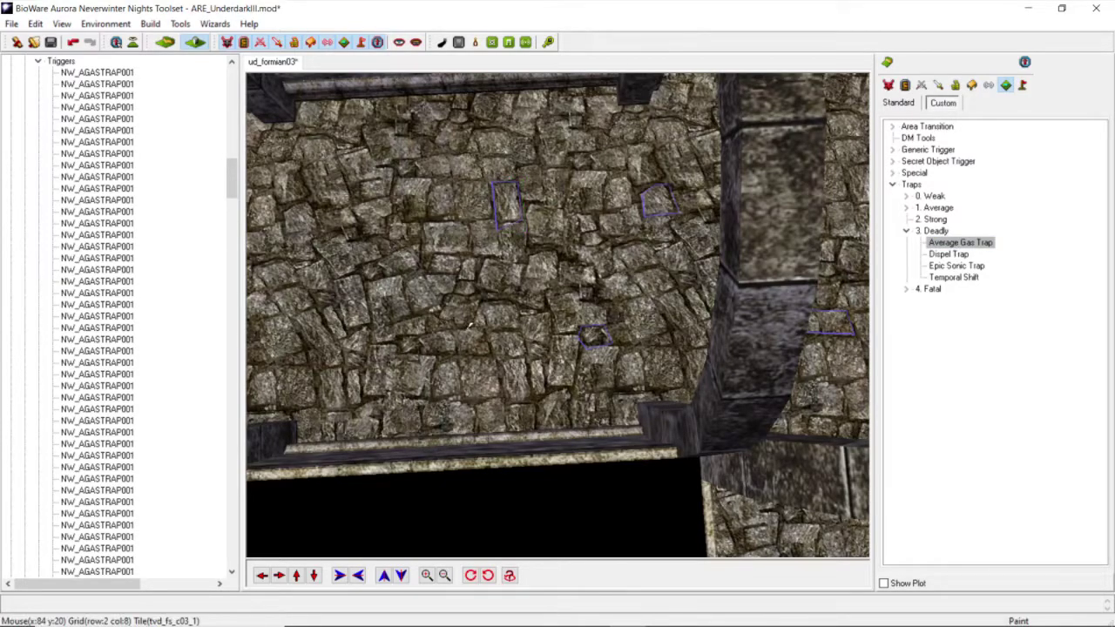
pyautogui.click(469, 327)
pyautogui.click(479, 297)
pyautogui.click(438, 314)
pyautogui.click(469, 325)
# Step: Draw an L-shaped Average Gas Trap around two adjoining stones, farther along the corridor on the elongated-stone trap's side
pyautogui.scroll(-5, 468, 323)
pyautogui.moveTo(468, 324)
pyautogui.mouseDown(button='middle')
pyautogui.moveTo(525, 253)
pyautogui.moveTo(501, 301)
pyautogui.mouseUp(button='middle')
pyautogui.scroll(4, 501, 301)
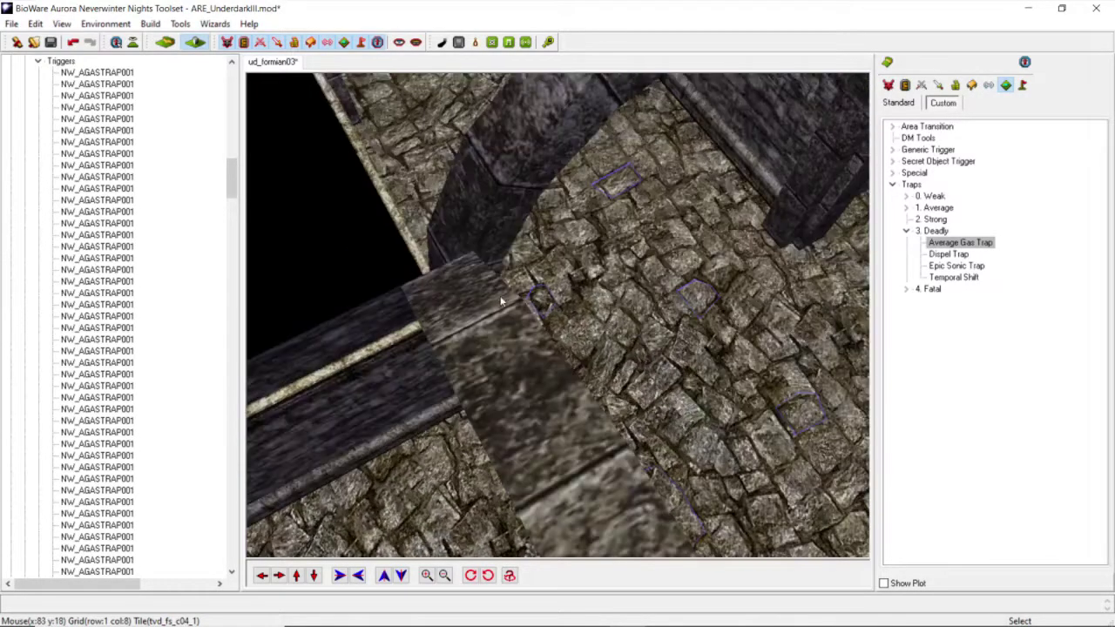
pyautogui.click(297, 574)
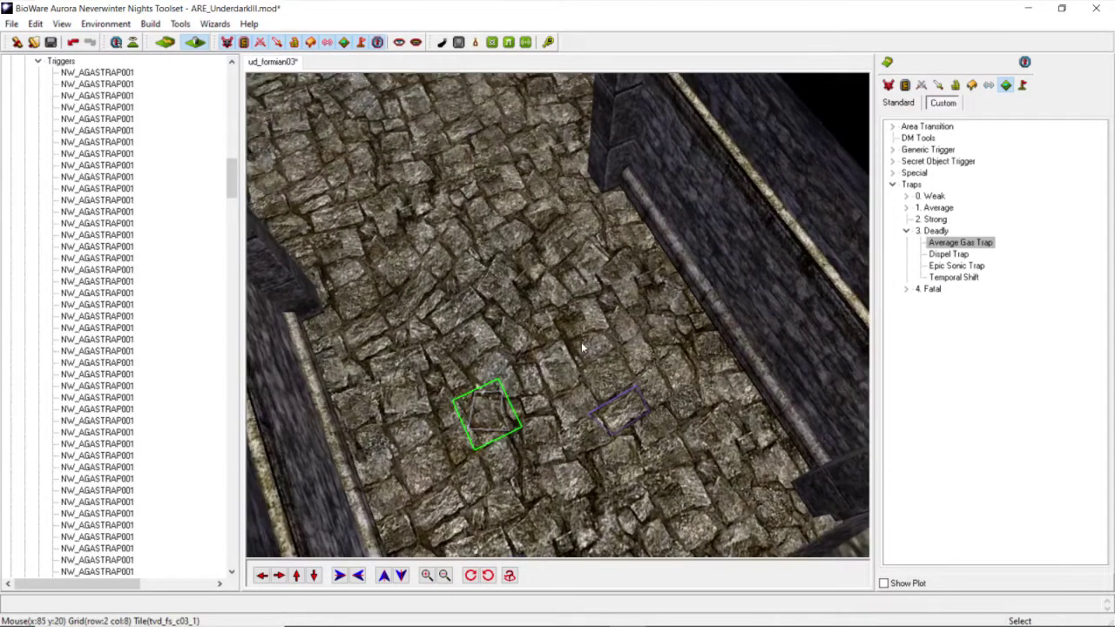
pyautogui.scroll(3, 581, 348)
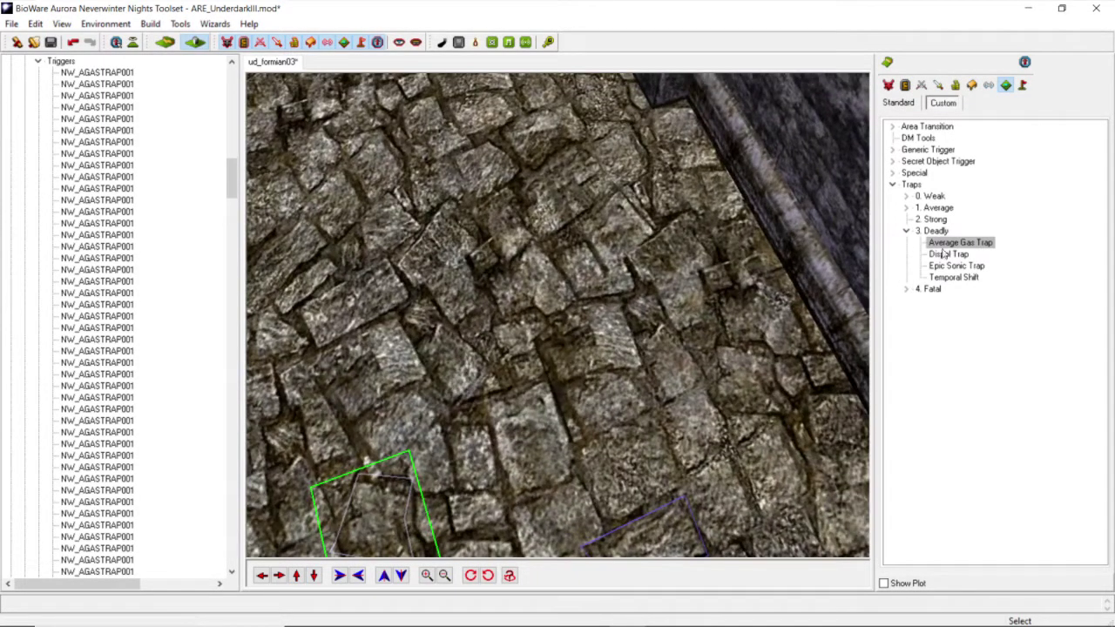
pyautogui.click(930, 246)
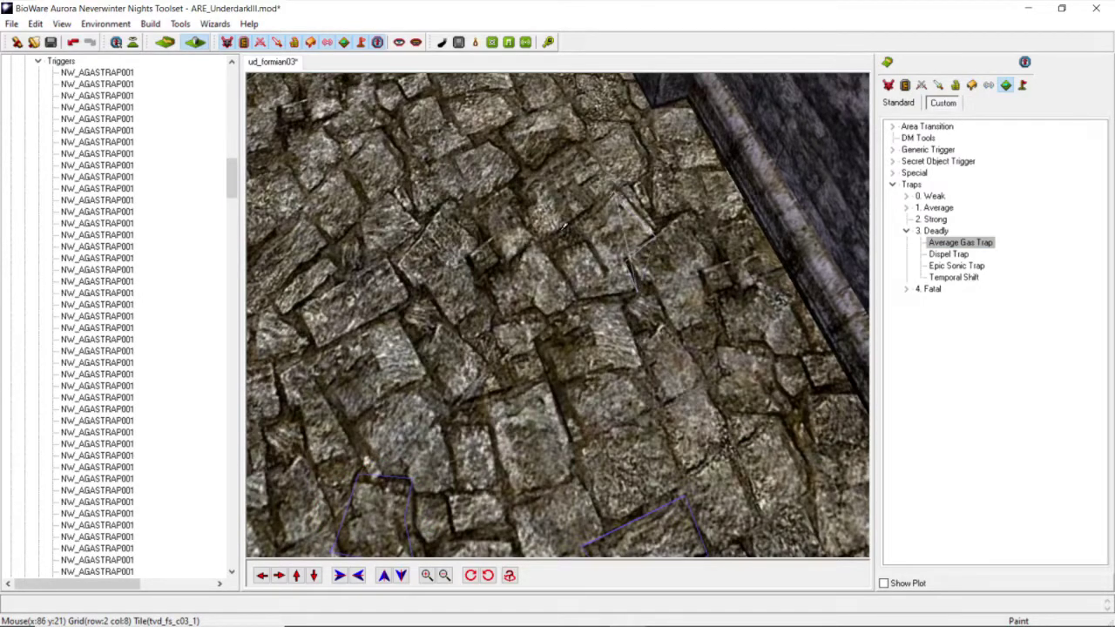
pyautogui.click(573, 293)
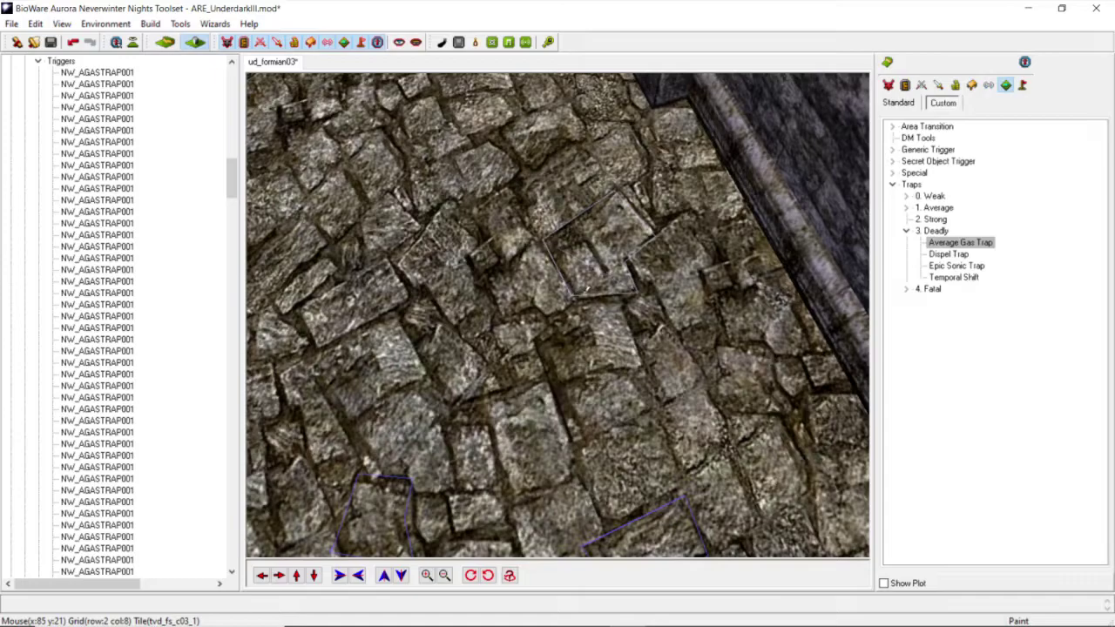
# Step: Draw a four-sided Average Gas Trap on the stones across the corridor from the L-shaped trap, near the end pillar
pyautogui.scroll(-4, 613, 296)
pyautogui.moveTo(594, 289)
pyautogui.mouseDown(button='middle')
pyautogui.moveTo(578, 272)
pyautogui.moveTo(540, 284)
pyautogui.moveTo(572, 286)
pyautogui.mouseUp(button='middle')
pyautogui.click(944, 244)
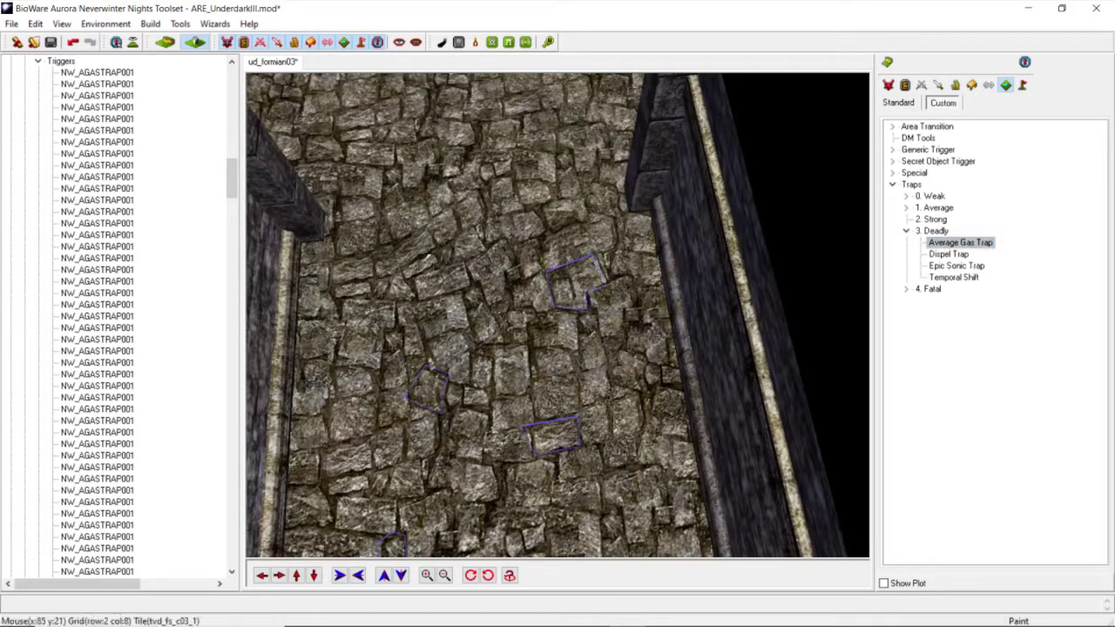
pyautogui.scroll(3, 539, 314)
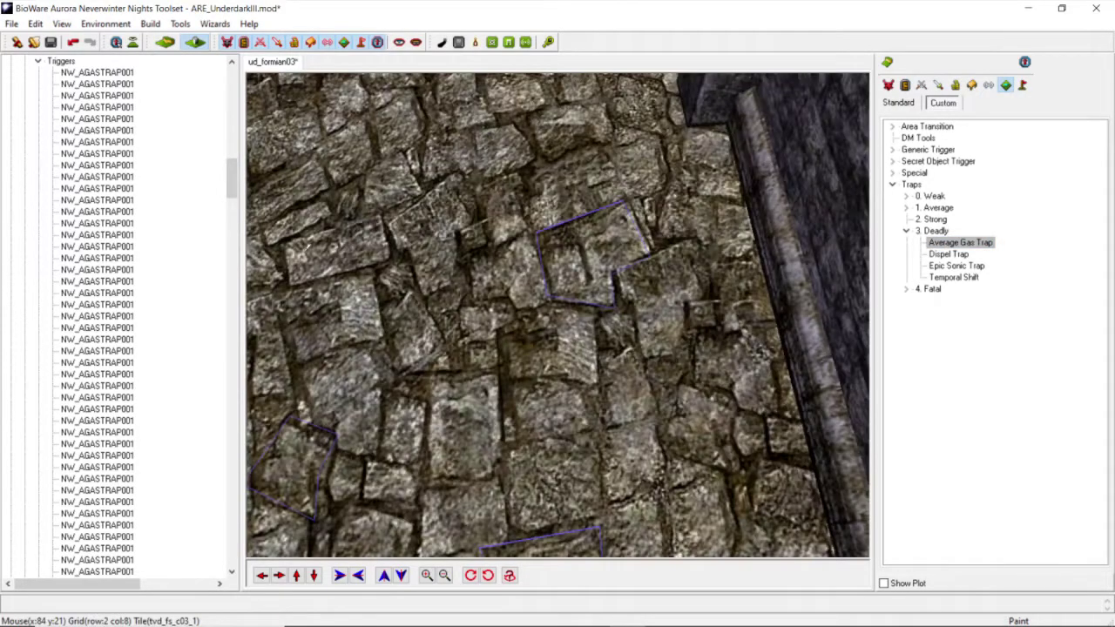
pyautogui.click(262, 575)
pyautogui.moveTo(515, 283); pyautogui.dragTo(527, 290, button='middle')
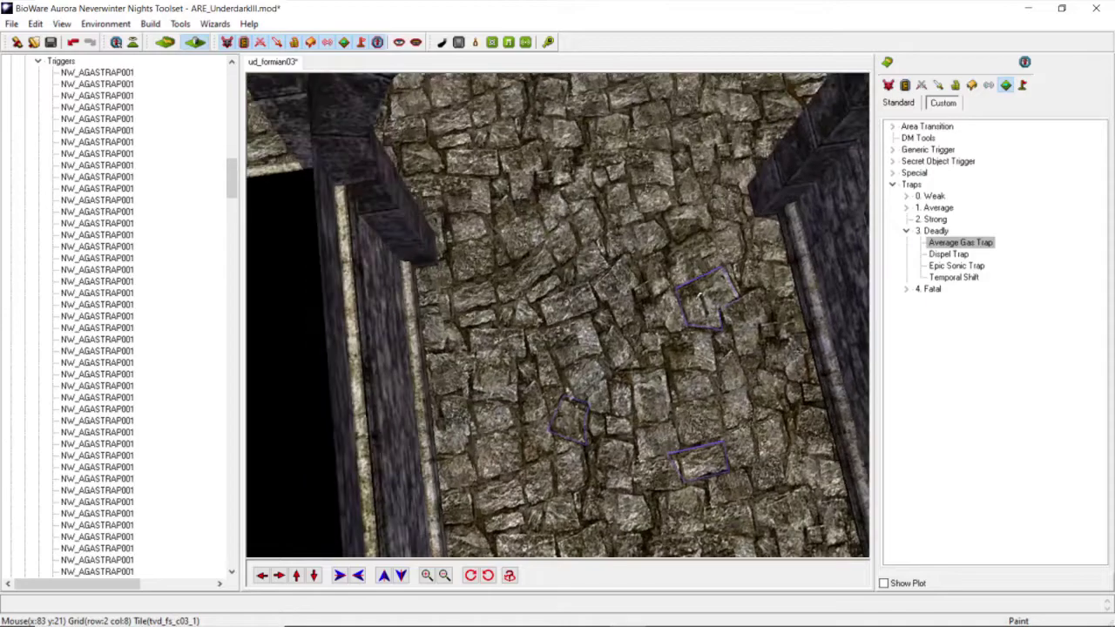
pyautogui.click(960, 247)
pyautogui.scroll(4, 609, 296)
pyautogui.scroll(-4, 610, 296)
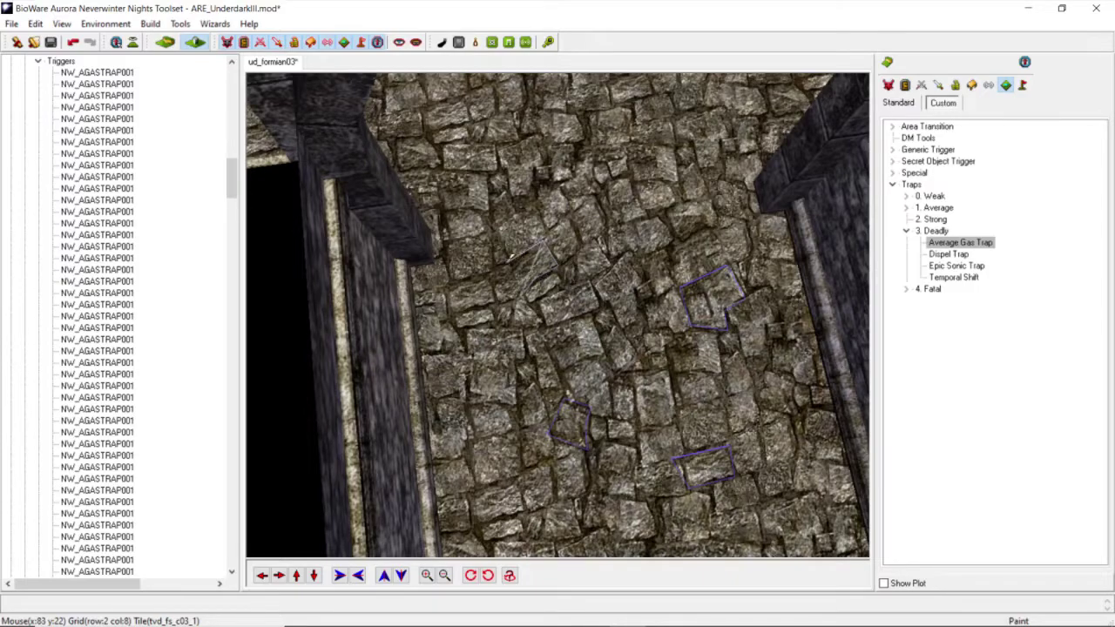
pyautogui.doubleClick(523, 298)
# Step: Draw a four-sided Average Gas Trap around one upright stone near the corridor wall, between the dark-stone trap and the small four-sided trap
pyautogui.scroll(-4, 523, 298)
pyautogui.moveTo(524, 298)
pyautogui.mouseDown(button='middle')
pyautogui.moveTo(525, 245)
pyautogui.moveTo(443, 303)
pyautogui.mouseUp(button='middle')
pyautogui.scroll(4, 452, 298)
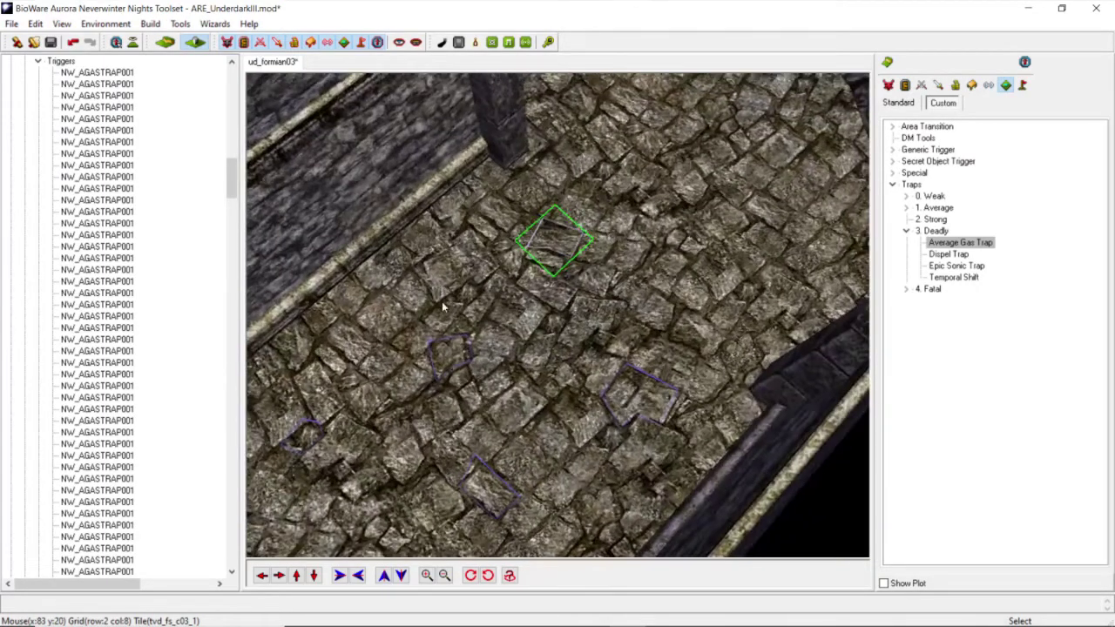
pyautogui.click(261, 575)
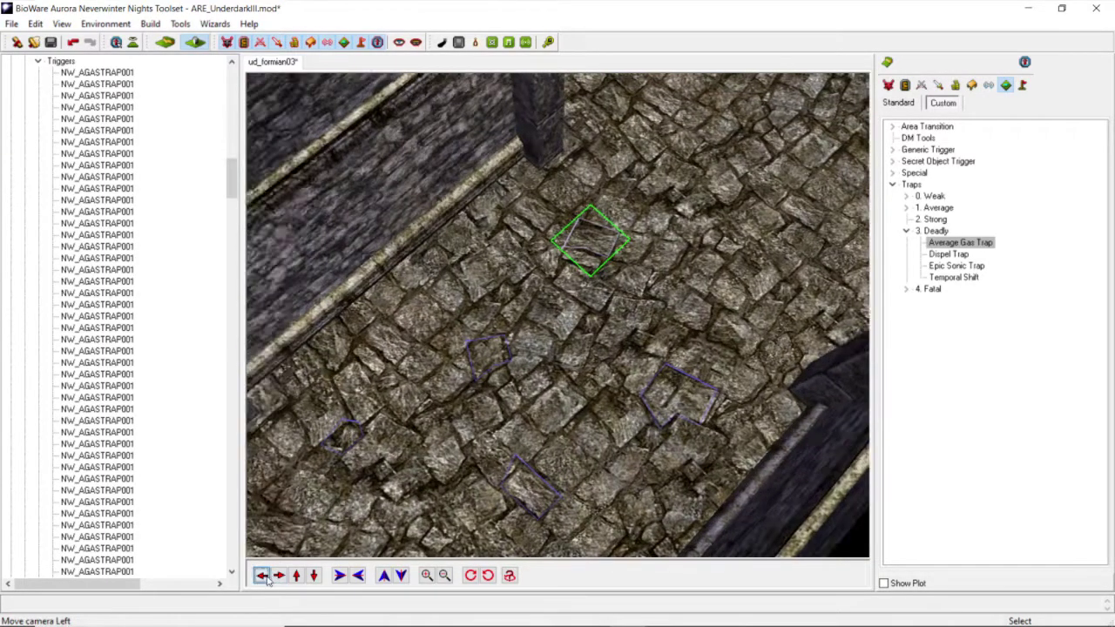
pyautogui.moveTo(495, 379); pyautogui.dragTo(842, 318, button='middle')
pyautogui.scroll(5, 535, 346)
pyautogui.scroll(-2, 536, 346)
pyautogui.click(950, 243)
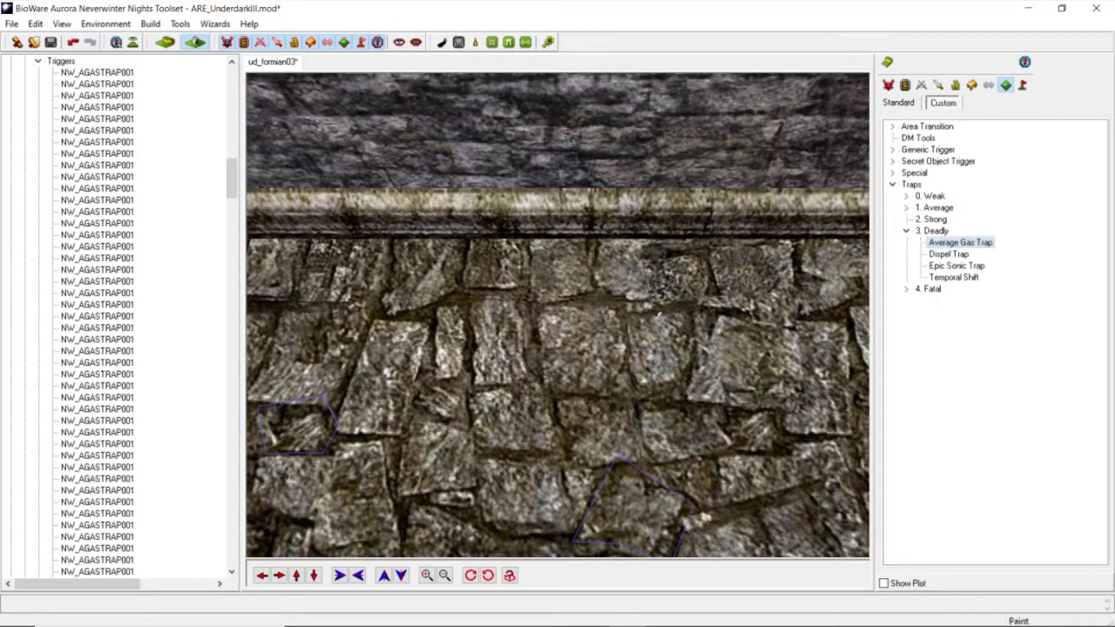
pyautogui.click(532, 380)
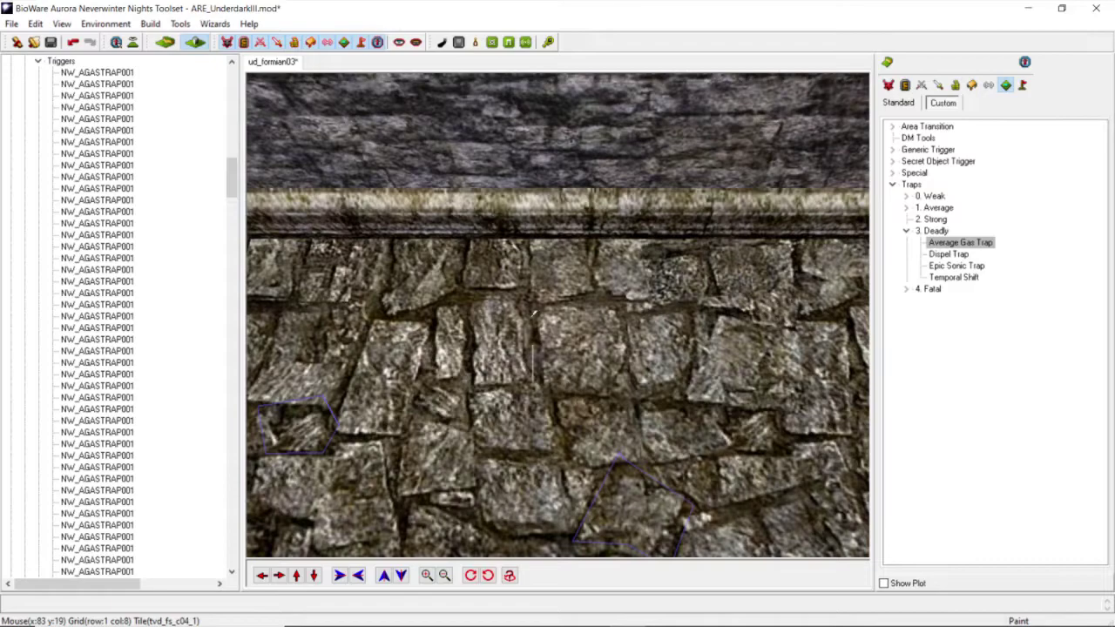
pyautogui.click(525, 294)
pyautogui.click(466, 291)
pyautogui.click(471, 388)
pyautogui.click(532, 380)
pyautogui.click(535, 379)
# Step: Draw a seven-sided Average Gas Trap around adjoining stones at the mouth of the next corridor, just beyond the small trap by the arch
pyautogui.scroll(-6, 533, 378)
pyautogui.moveTo(531, 378); pyautogui.dragTo(438, 374, button='middle')
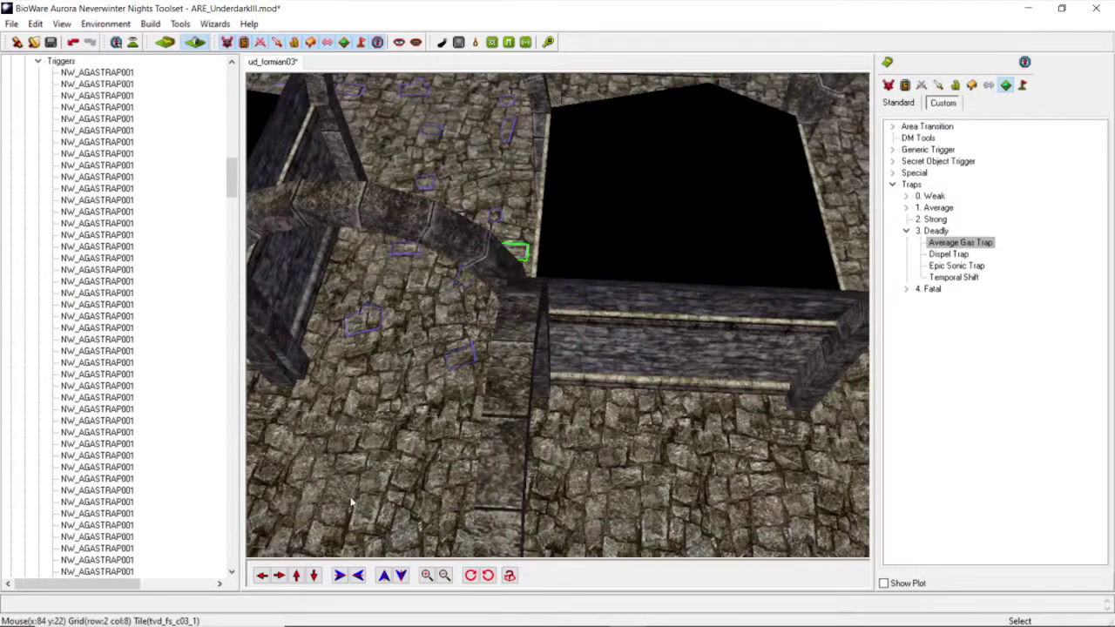
pyautogui.click(301, 572)
pyautogui.moveTo(409, 412); pyautogui.dragTo(528, 416, button='middle')
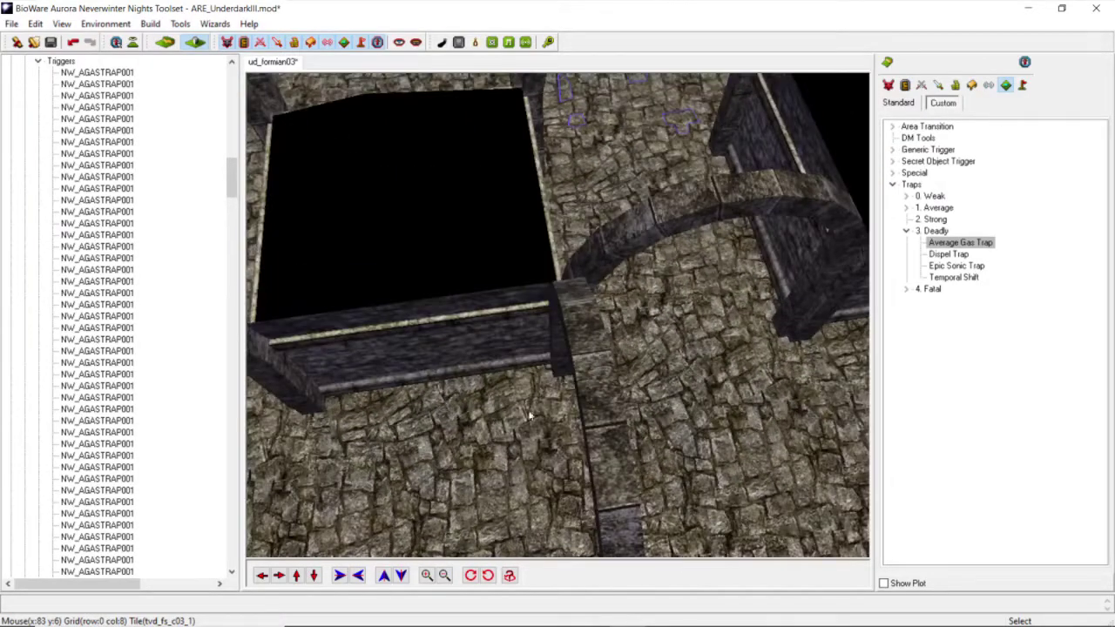
pyautogui.click(297, 574)
pyautogui.click(279, 575)
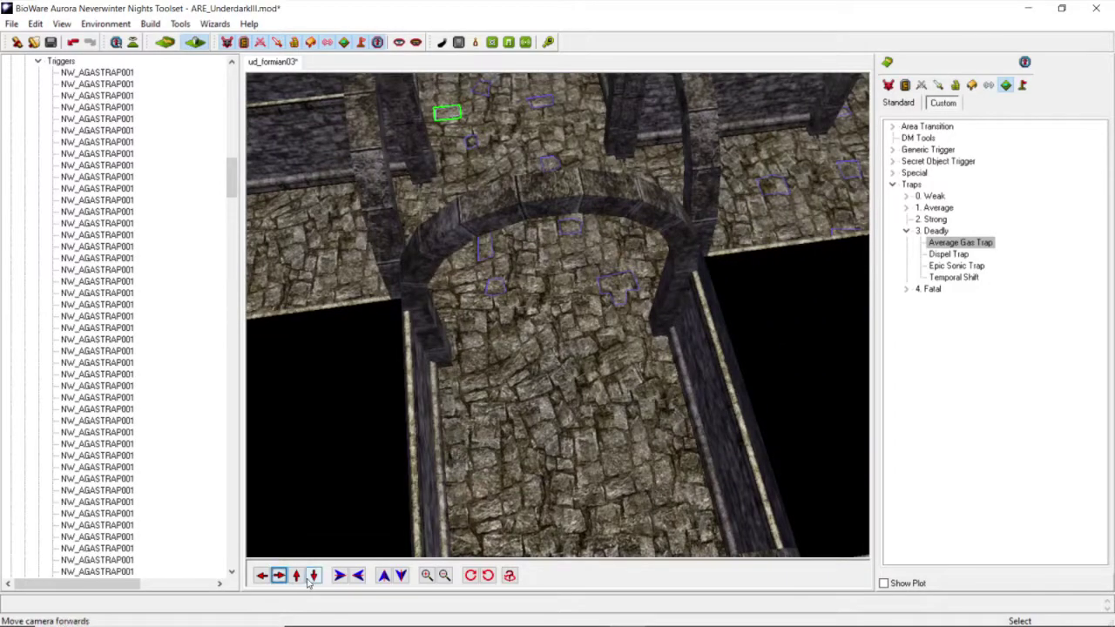
pyautogui.click(313, 575)
pyautogui.moveTo(526, 398); pyautogui.dragTo(524, 395, button='middle')
pyautogui.scroll(3, 523, 400)
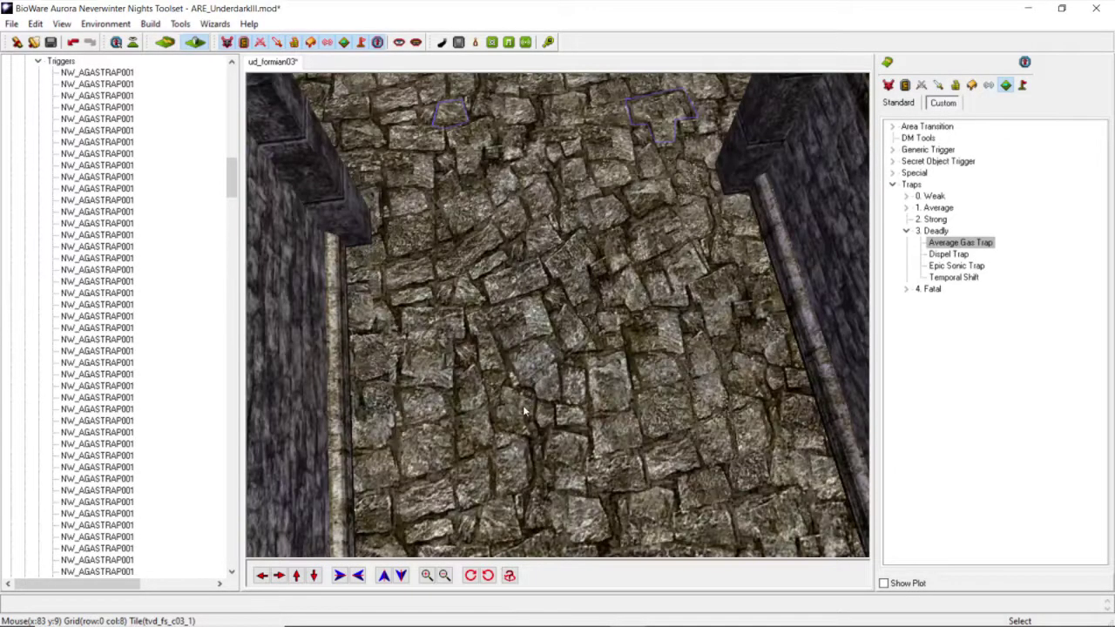
pyautogui.click(958, 243)
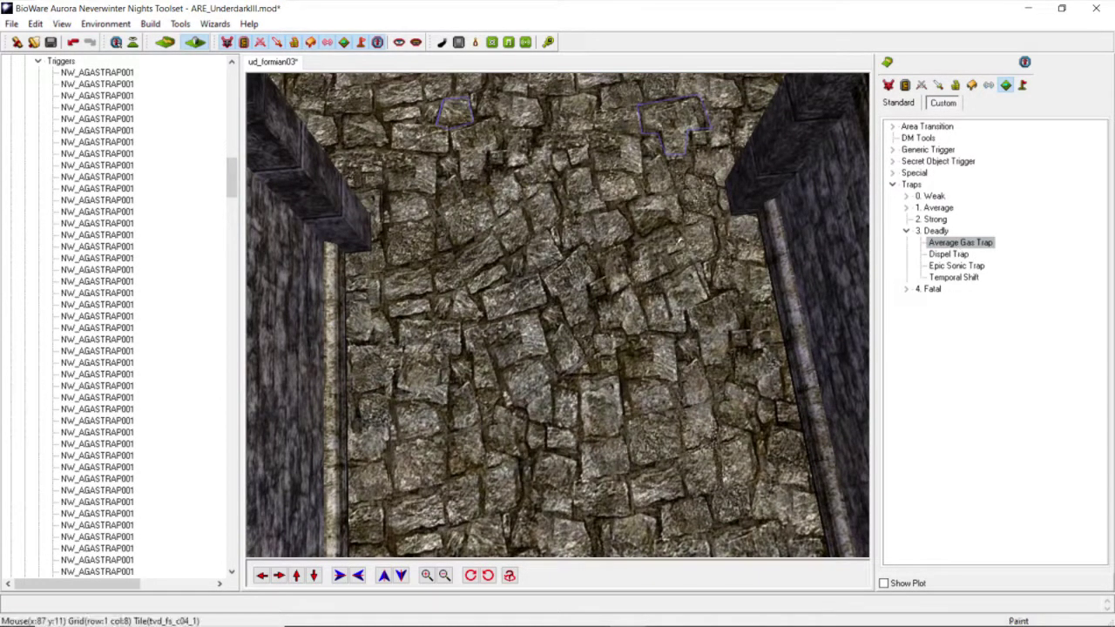
pyautogui.click(497, 226)
pyautogui.click(490, 182)
pyautogui.click(463, 181)
pyautogui.click(461, 149)
pyautogui.click(438, 157)
pyautogui.click(434, 206)
pyautogui.click(458, 252)
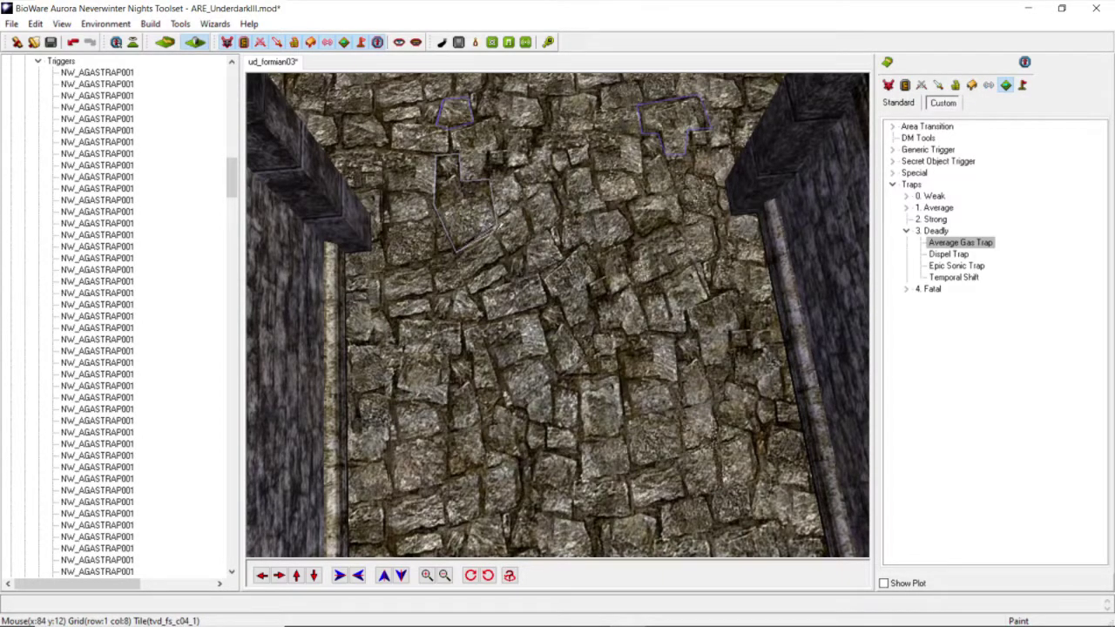
pyautogui.click(493, 221)
# Step: Draw a small notched Average Gas Trap on the stones near the middle of the corridor, diagonally beyond the seven-sided trap
pyautogui.click(934, 245)
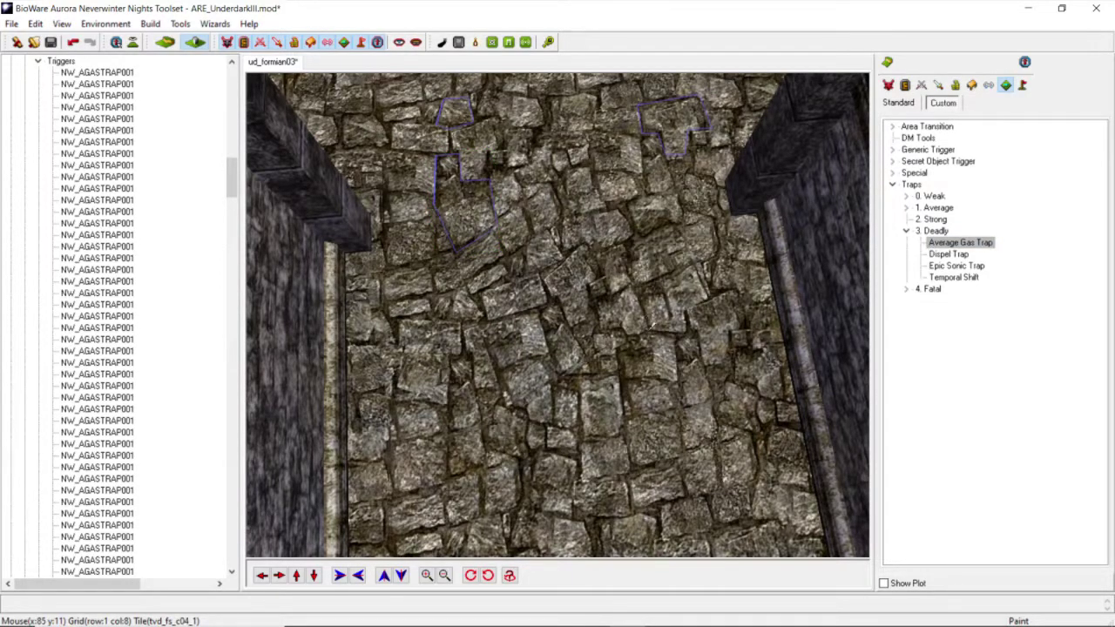
pyautogui.click(612, 286)
pyautogui.click(594, 299)
pyautogui.doubleClick(596, 328)
pyautogui.rightClick(644, 333)
# Step: Draw a larger L-shaped Average Gas Trap near the corridor wall, across from the small notched trap
pyautogui.scroll(-4, 618, 341)
pyautogui.moveTo(583, 338)
pyautogui.mouseDown(button='middle')
pyautogui.moveTo(530, 330)
pyautogui.moveTo(559, 365)
pyautogui.mouseUp(button='middle')
pyautogui.scroll(3, 529, 330)
pyautogui.click(939, 246)
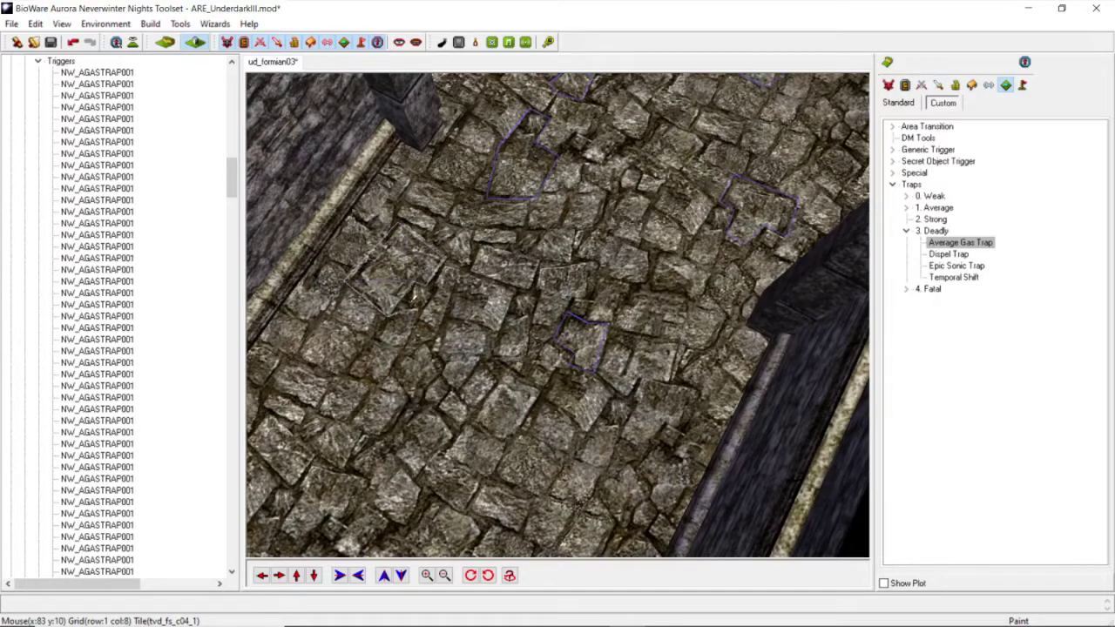
pyautogui.doubleClick(416, 282)
pyautogui.moveTo(431, 319)
pyautogui.mouseDown(button='middle')
pyautogui.moveTo(457, 280)
pyautogui.moveTo(578, 290)
pyautogui.mouseUp(button='middle')
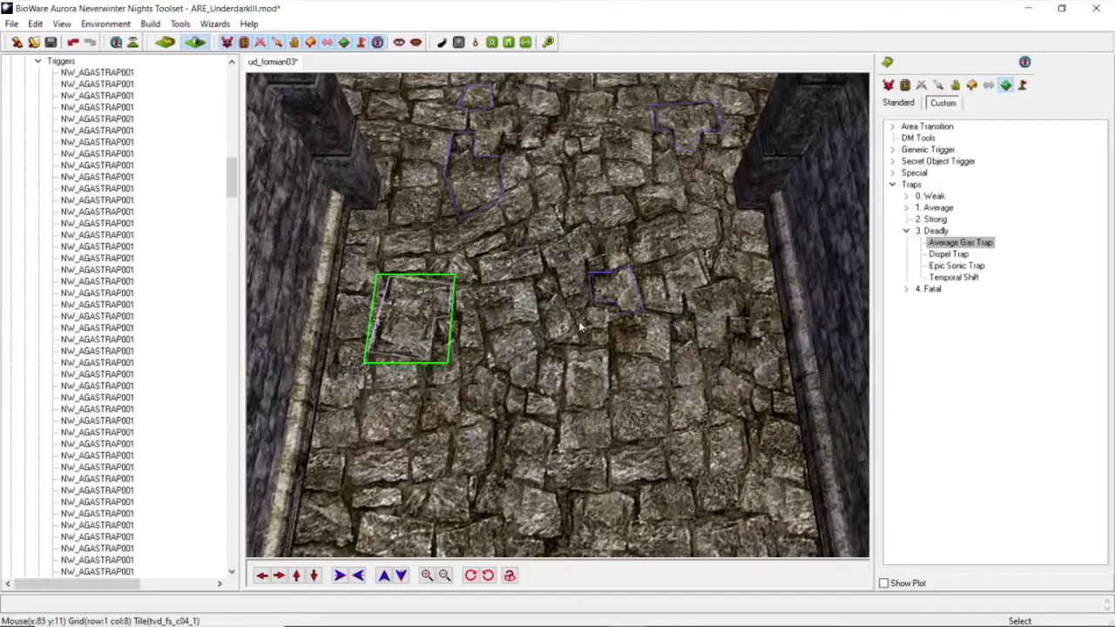
# Step: Draw a four-sided Average Gas Trap around one dark stone farther down the corridor, toward the wall opposite the L-shaped trap
pyautogui.click(313, 575)
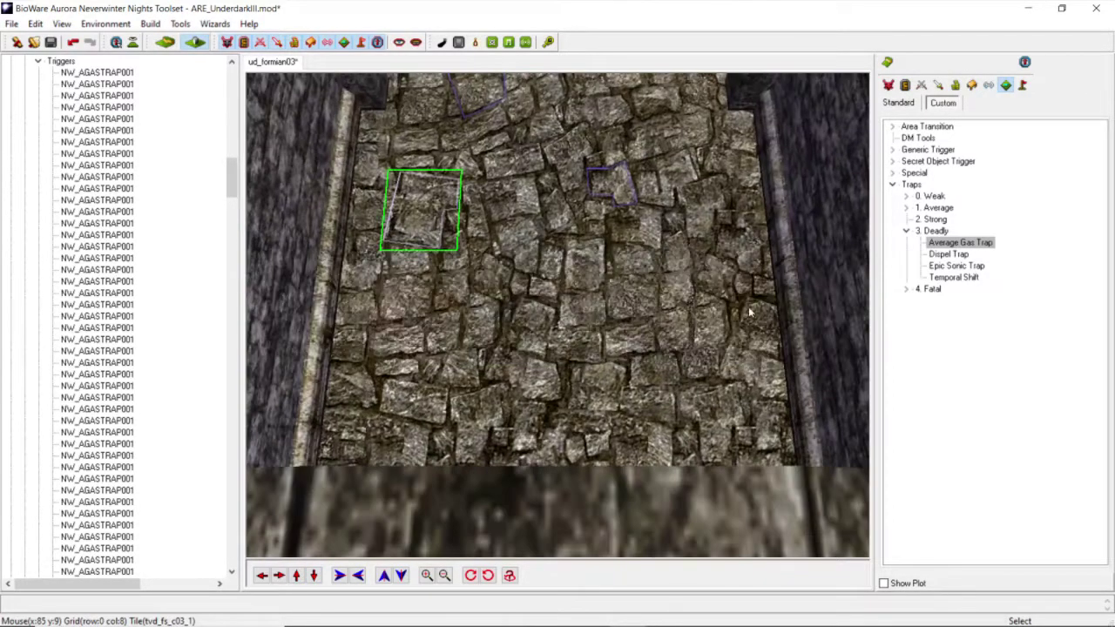
pyautogui.click(959, 242)
pyautogui.scroll(3, 651, 333)
pyautogui.scroll(-3, 652, 332)
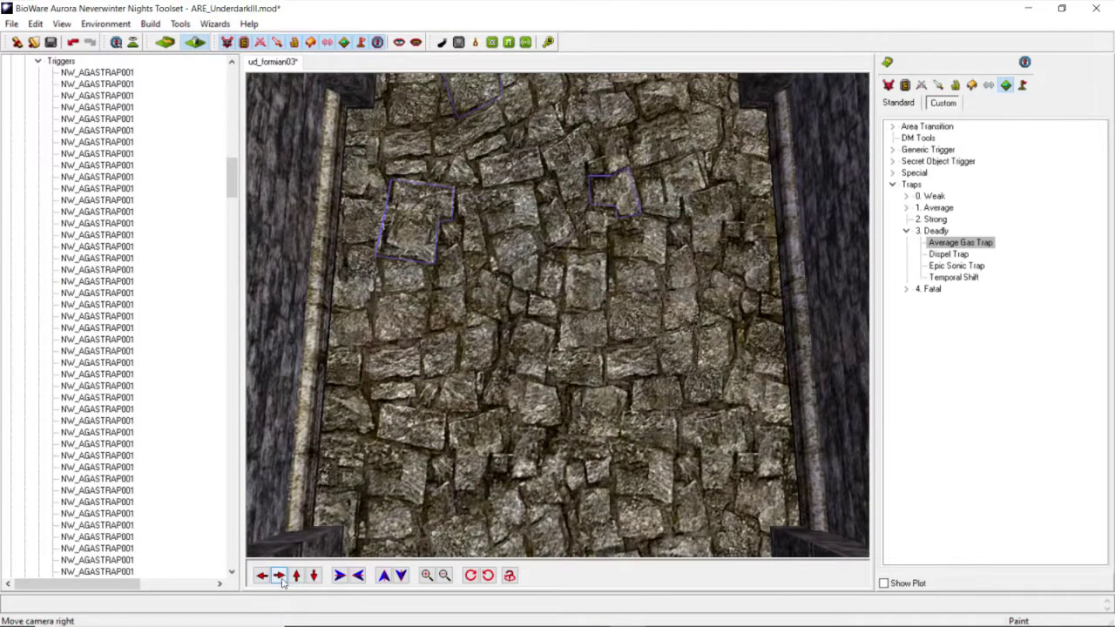
pyautogui.click(279, 575)
pyautogui.click(310, 578)
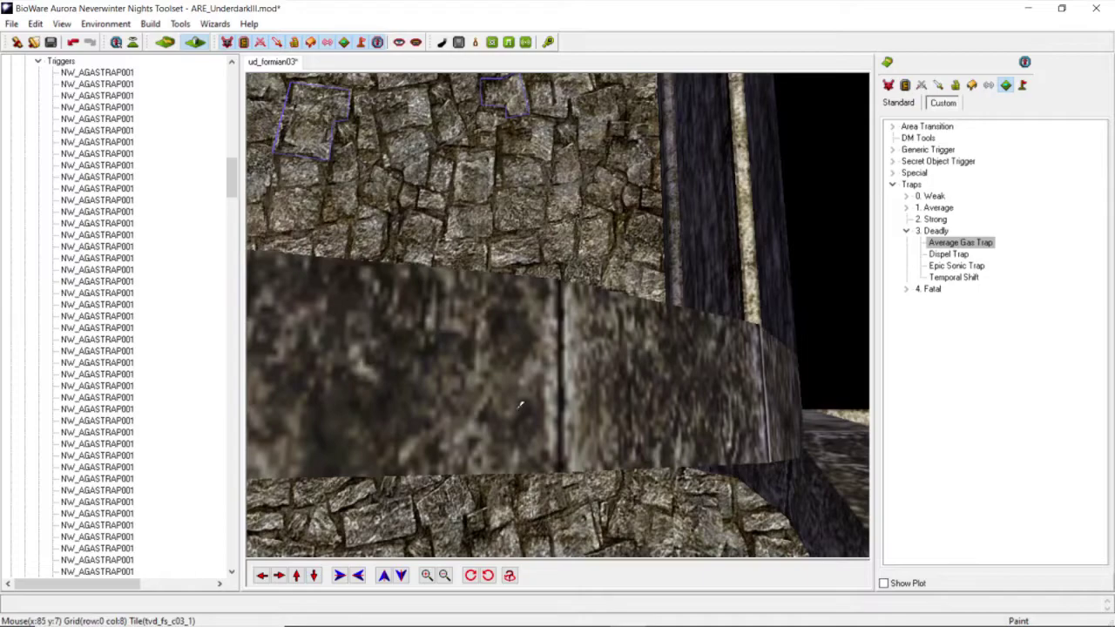
pyautogui.scroll(2, 569, 359)
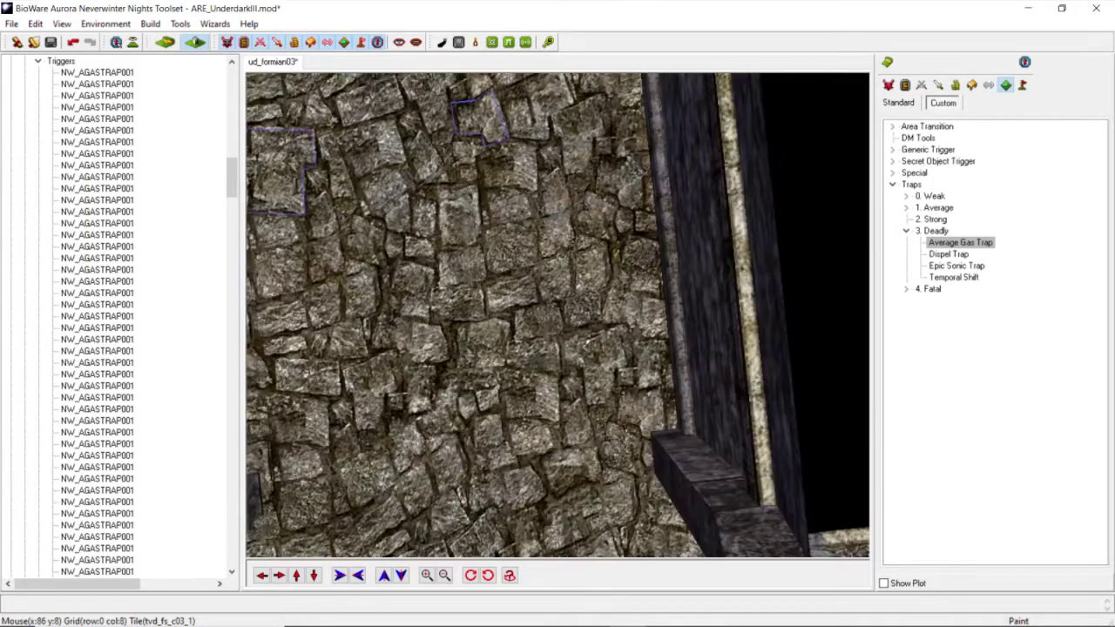
pyautogui.click(967, 243)
pyautogui.click(644, 330)
pyautogui.click(639, 266)
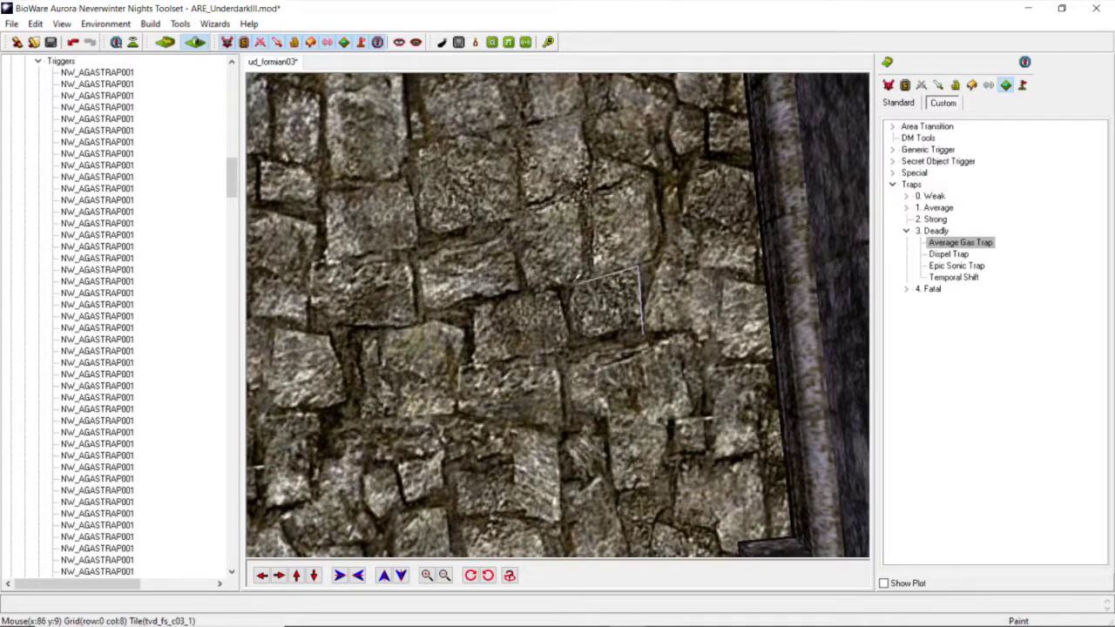
pyautogui.click(562, 285)
pyautogui.click(568, 342)
pyautogui.click(645, 330)
pyautogui.click(644, 332)
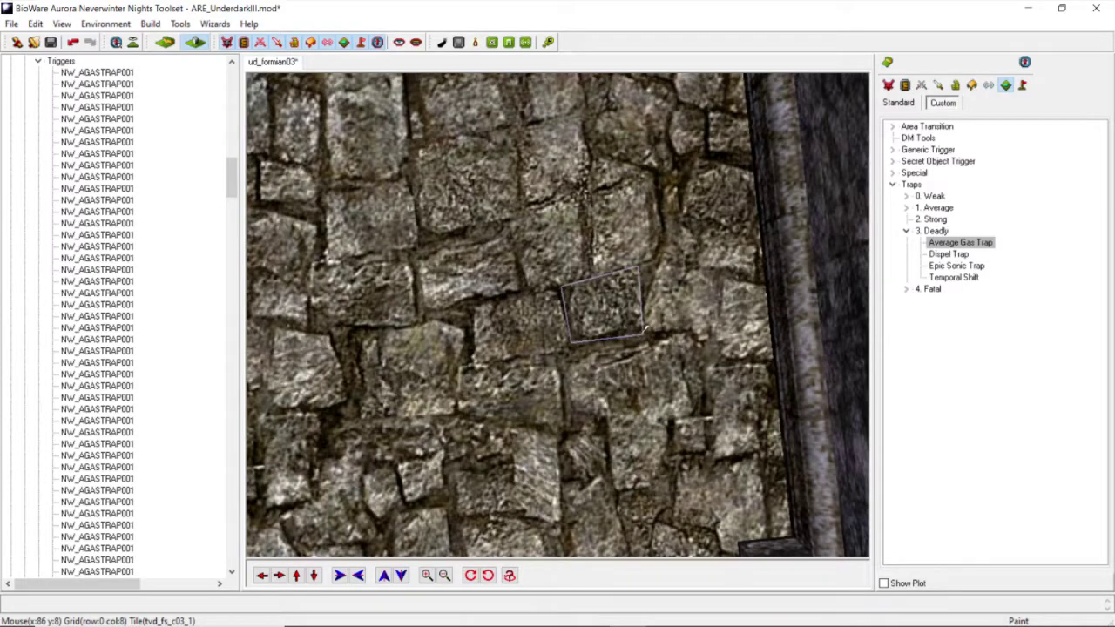
pyautogui.rightClick(641, 332)
# Step: Draw a notched seven-sided Average Gas Trap on adjoining stones near the corridor's end arch, across from the four-sided dark-stone trap
pyautogui.scroll(-6, 557, 346)
pyautogui.moveTo(529, 355); pyautogui.dragTo(484, 411, button='middle')
pyautogui.scroll(4, 493, 356)
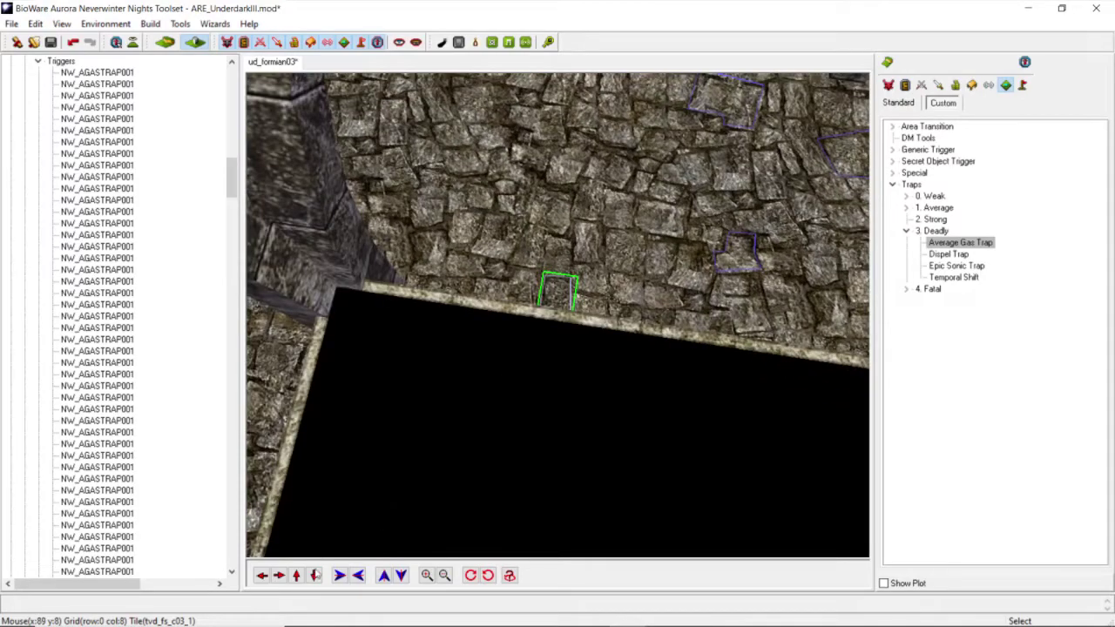
pyautogui.click(297, 575)
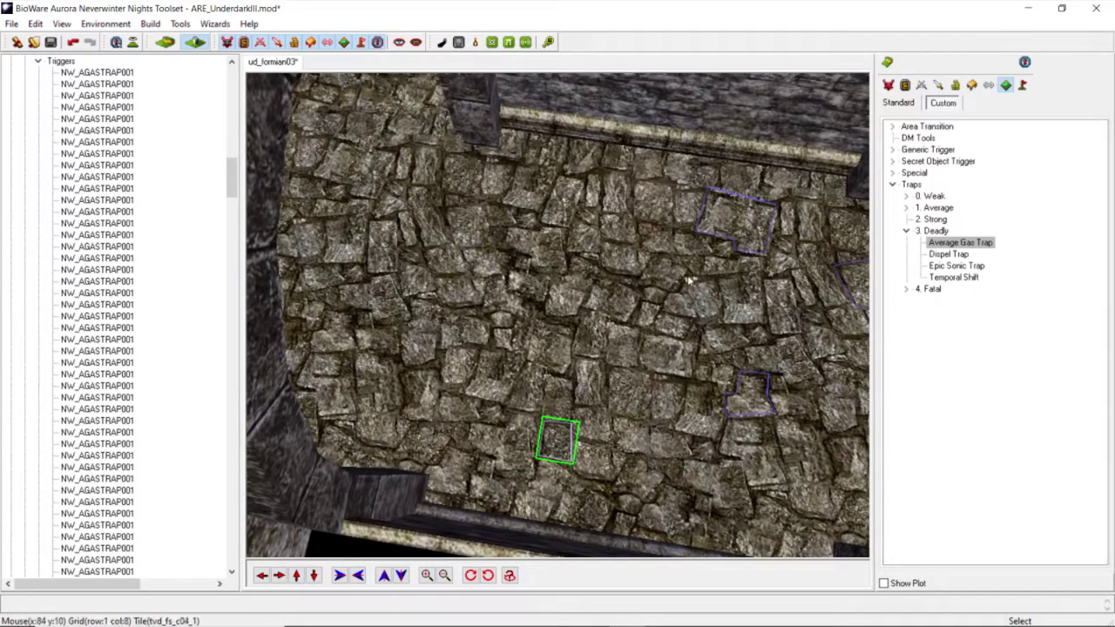
pyautogui.click(958, 248)
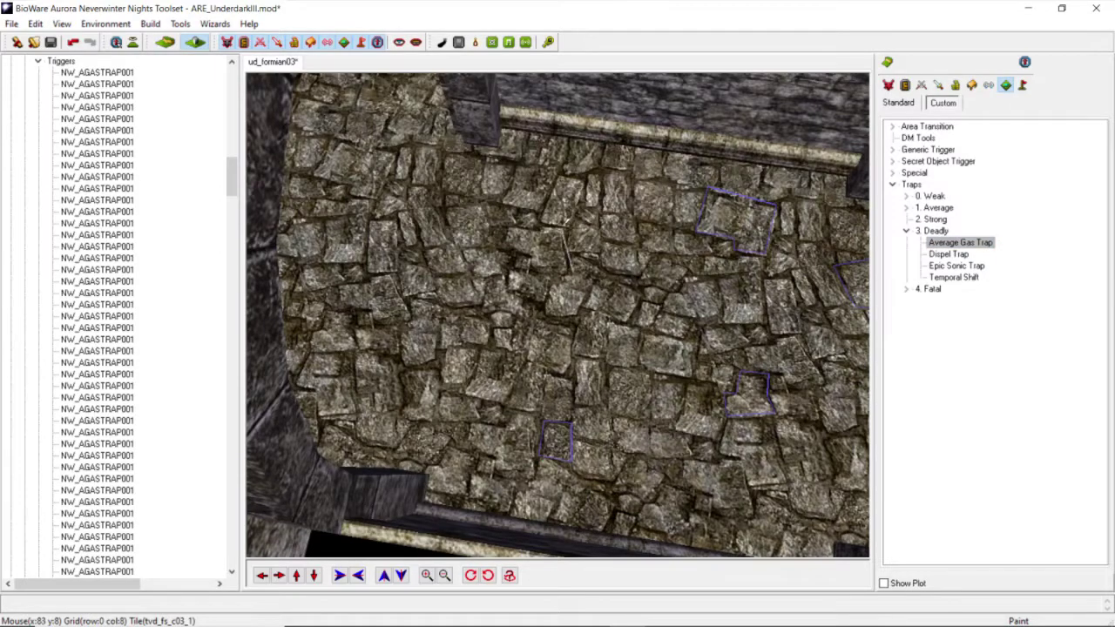
pyautogui.click(538, 231)
pyautogui.click(506, 228)
pyautogui.click(506, 251)
pyautogui.click(528, 254)
pyautogui.click(527, 276)
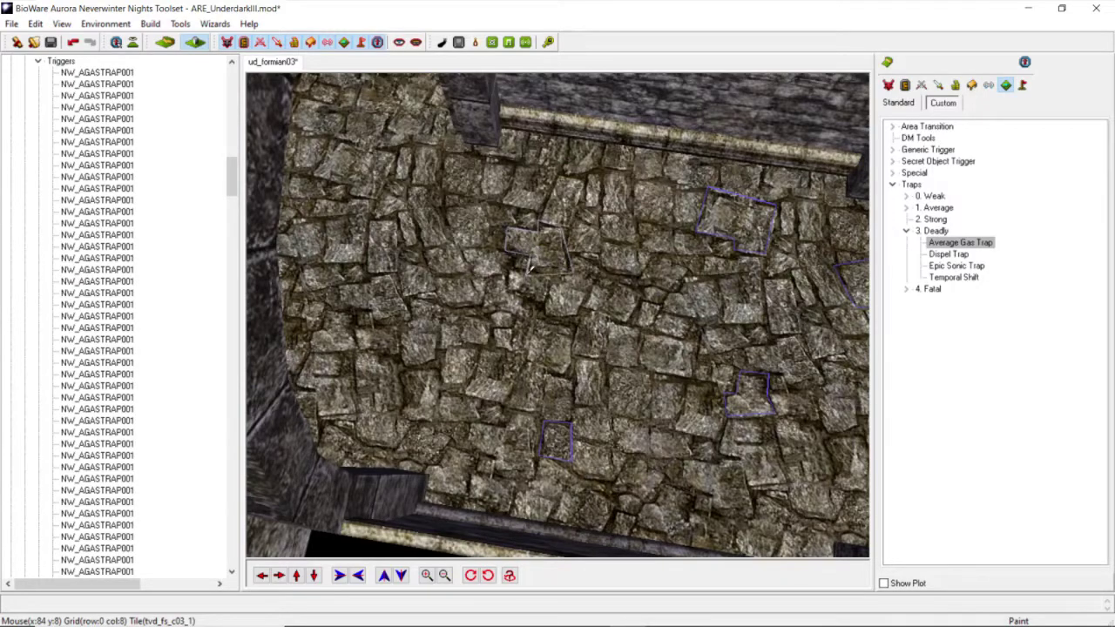
pyautogui.doubleClick(571, 273)
# Step: Examine the corridor grid from above and up close for sections that still lack Average Gas Traps
pyautogui.moveTo(567, 277); pyautogui.dragTo(549, 319, button='middle')
pyautogui.scroll(-5, 549, 320)
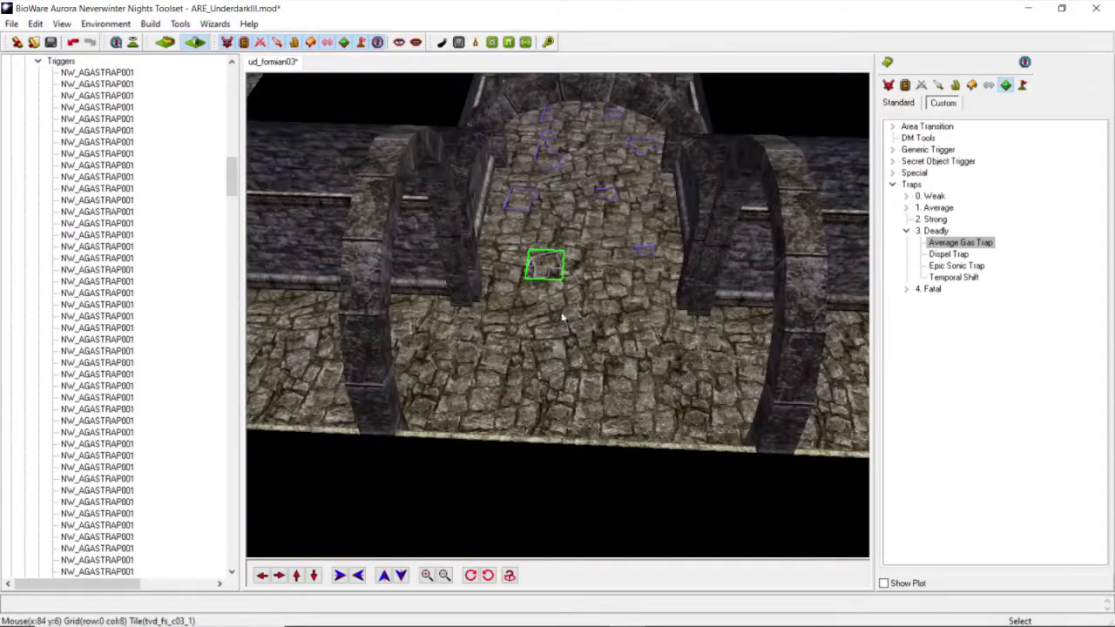
pyautogui.scroll(5, 574, 320)
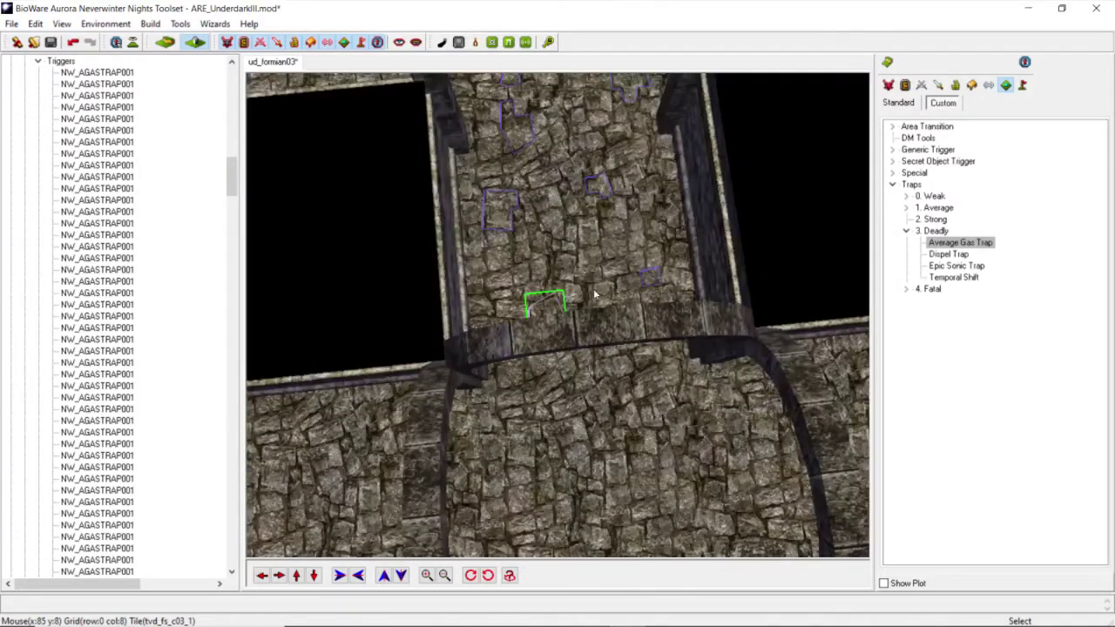
pyautogui.scroll(-4, 589, 279)
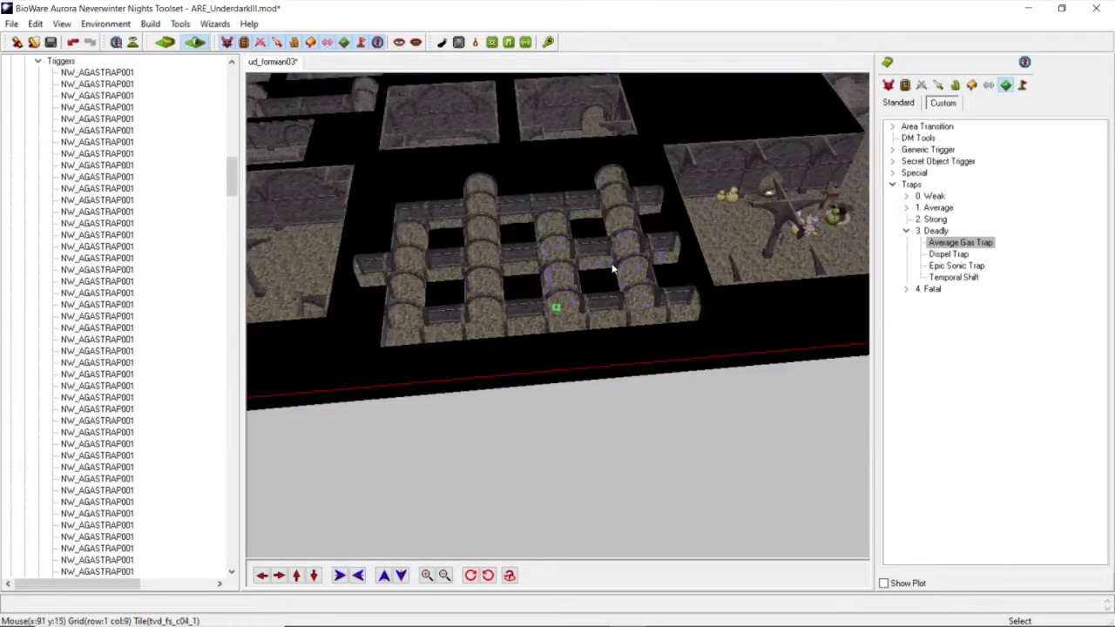
pyautogui.scroll(3, 609, 299)
pyautogui.scroll(3, 580, 316)
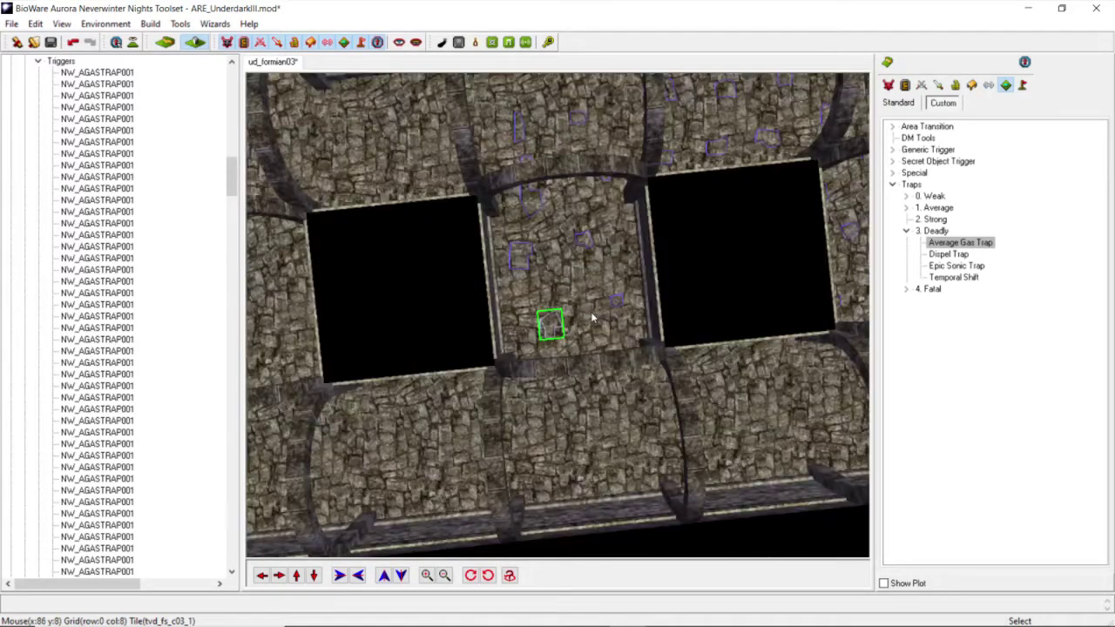
pyautogui.scroll(2, 570, 261)
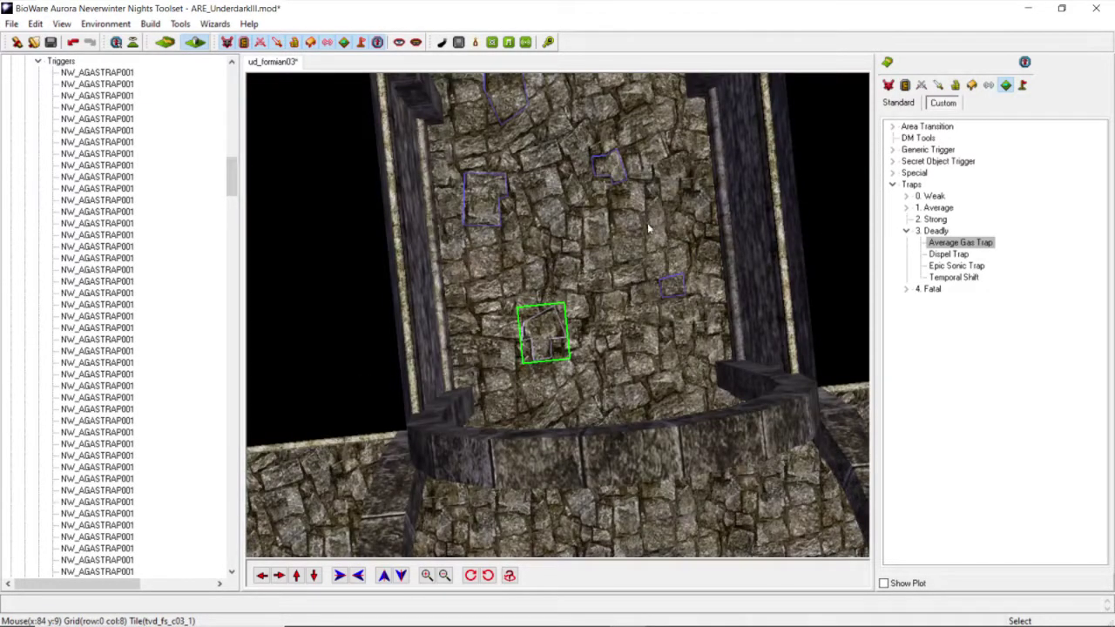
pyautogui.scroll(-5, 600, 200)
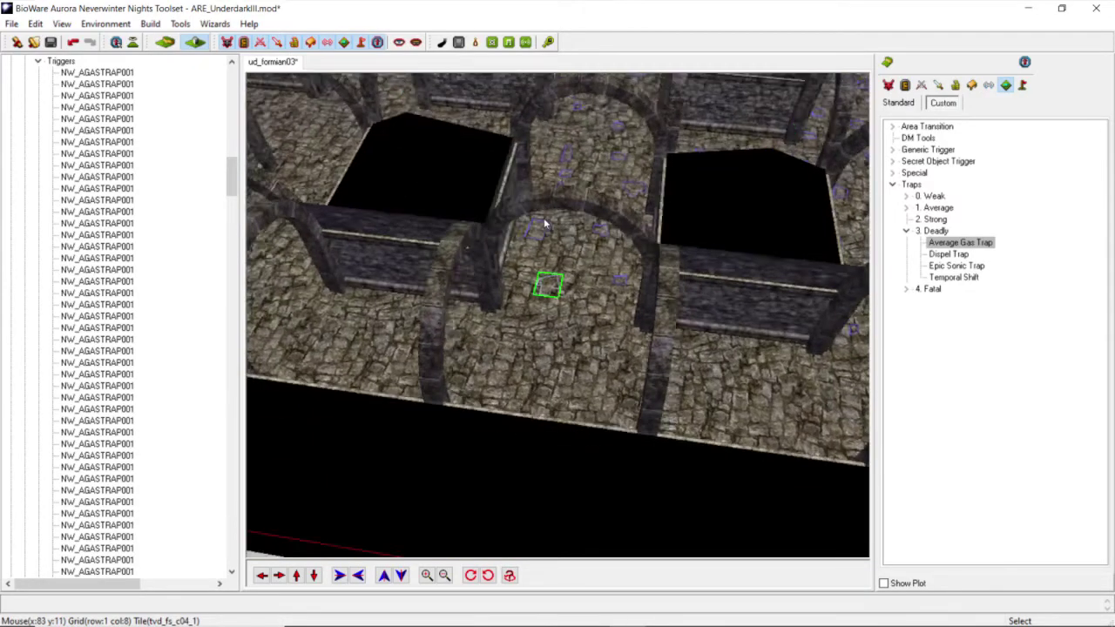
pyautogui.scroll(-6, 544, 222)
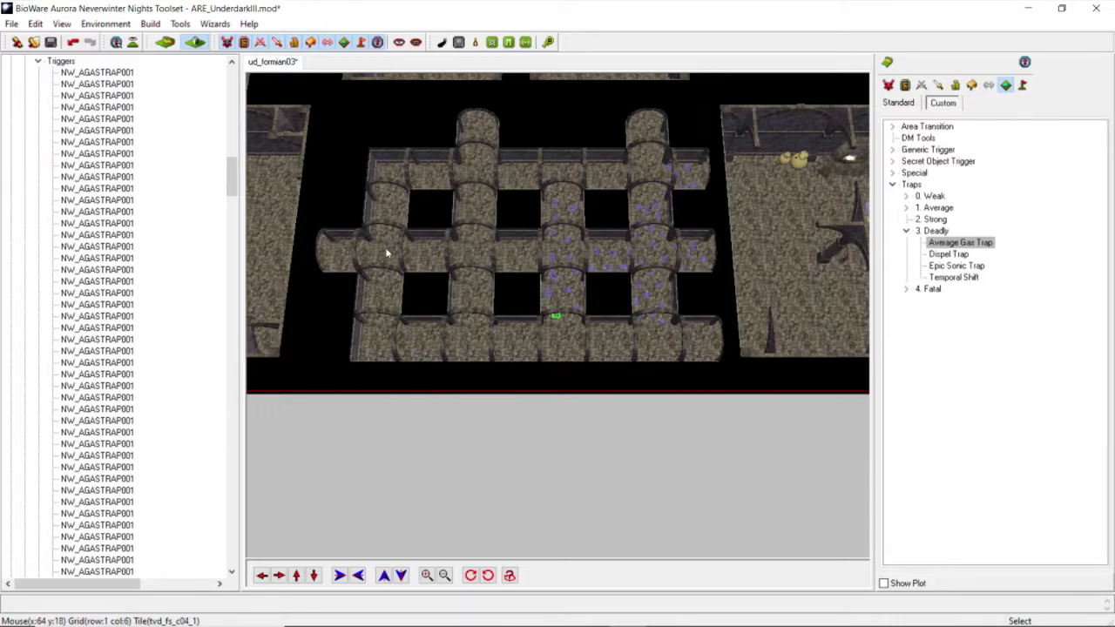
pyautogui.scroll(2, 653, 112)
pyautogui.scroll(3, 544, 266)
pyautogui.moveTo(544, 266); pyautogui.dragTo(461, 267, button='middle')
pyautogui.scroll(-3, 547, 252)
pyautogui.scroll(3, 461, 268)
pyautogui.scroll(-4, 572, 311)
pyautogui.moveTo(572, 311); pyautogui.dragTo(533, 358, button='middle')
pyautogui.scroll(4, 541, 324)
pyautogui.scroll(3, 426, 387)
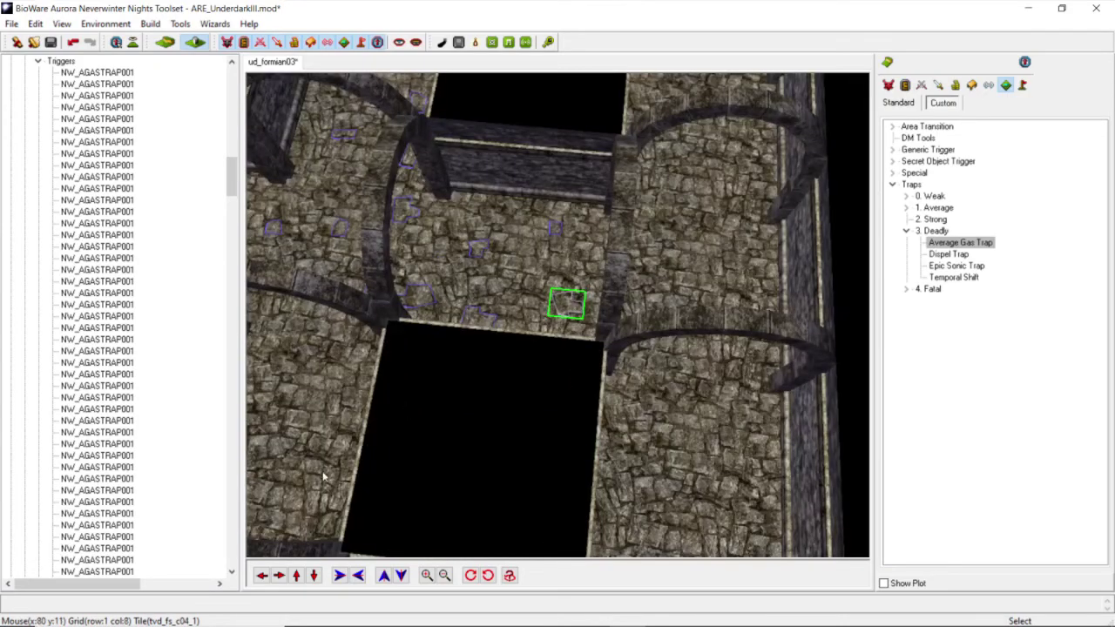
# Step: Draw an eight-sided Average Gas Trap around adjoining stones beside the wall and pillar of the untrapped corridor leading off the trapped junction
pyautogui.click(261, 575)
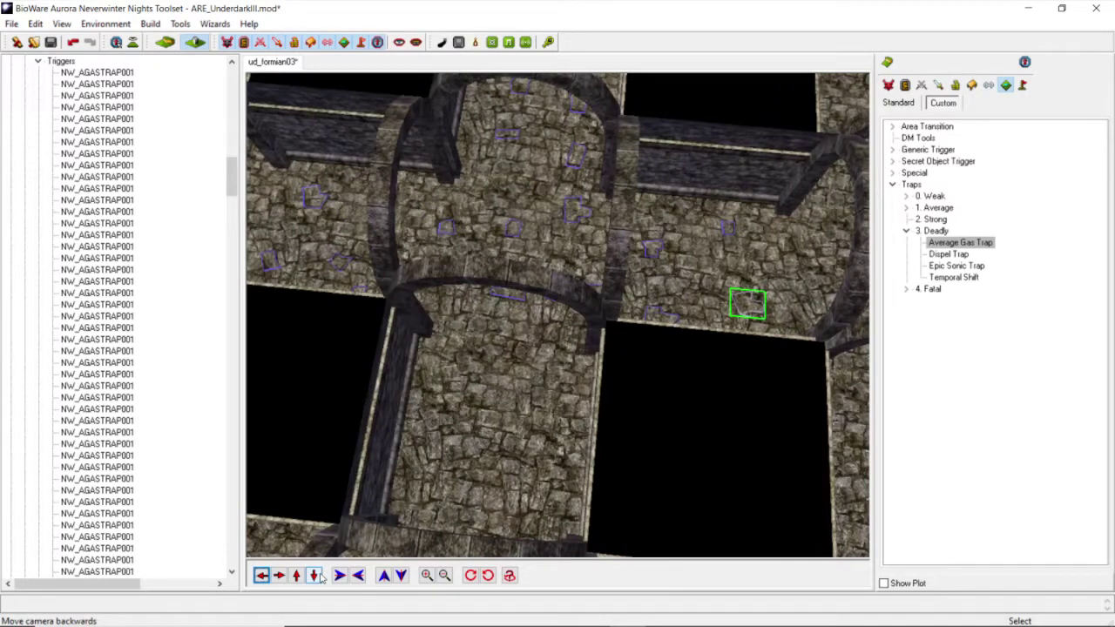
pyautogui.click(315, 576)
pyautogui.moveTo(515, 283); pyautogui.dragTo(520, 287, button='middle')
pyautogui.scroll(4, 520, 287)
pyautogui.click(958, 243)
pyautogui.scroll(3, 556, 187)
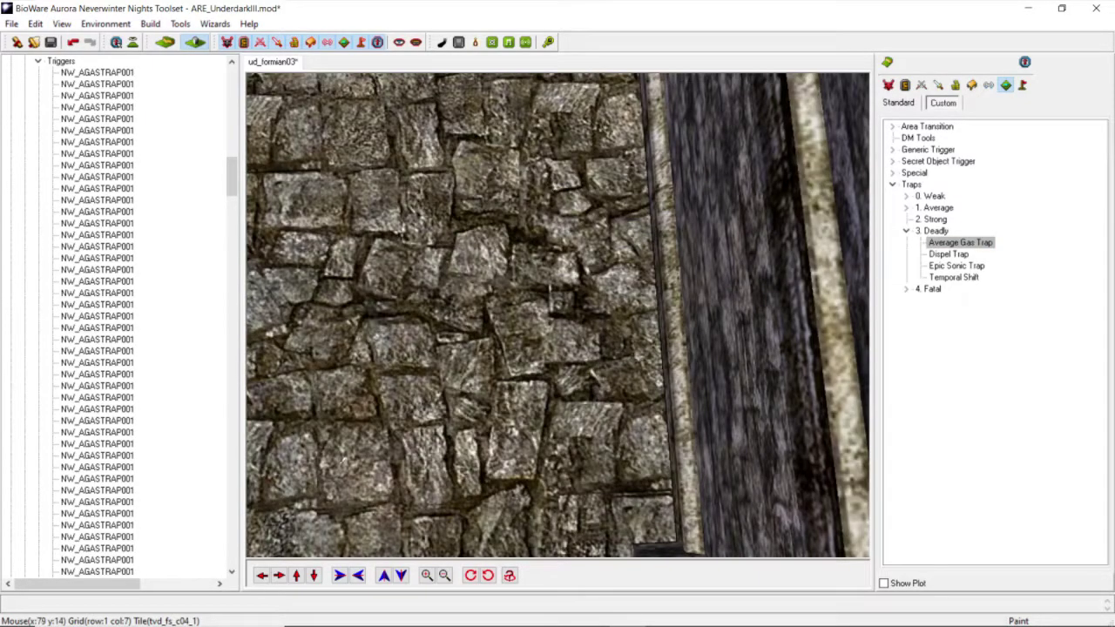
pyautogui.click(296, 575)
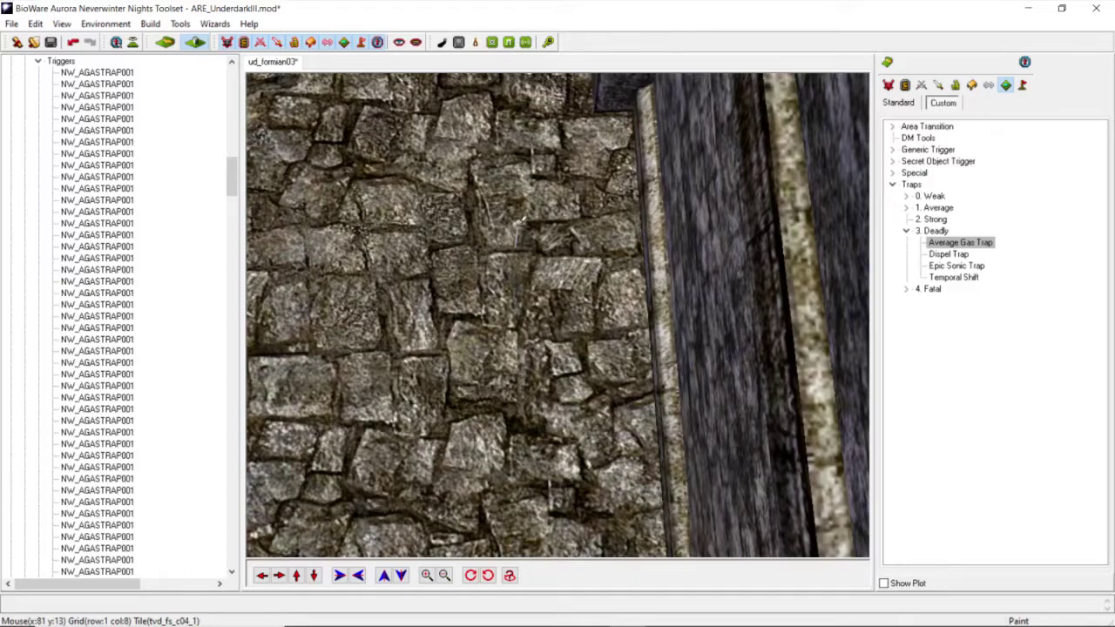
pyautogui.click(517, 225)
pyautogui.click(579, 181)
pyautogui.click(534, 177)
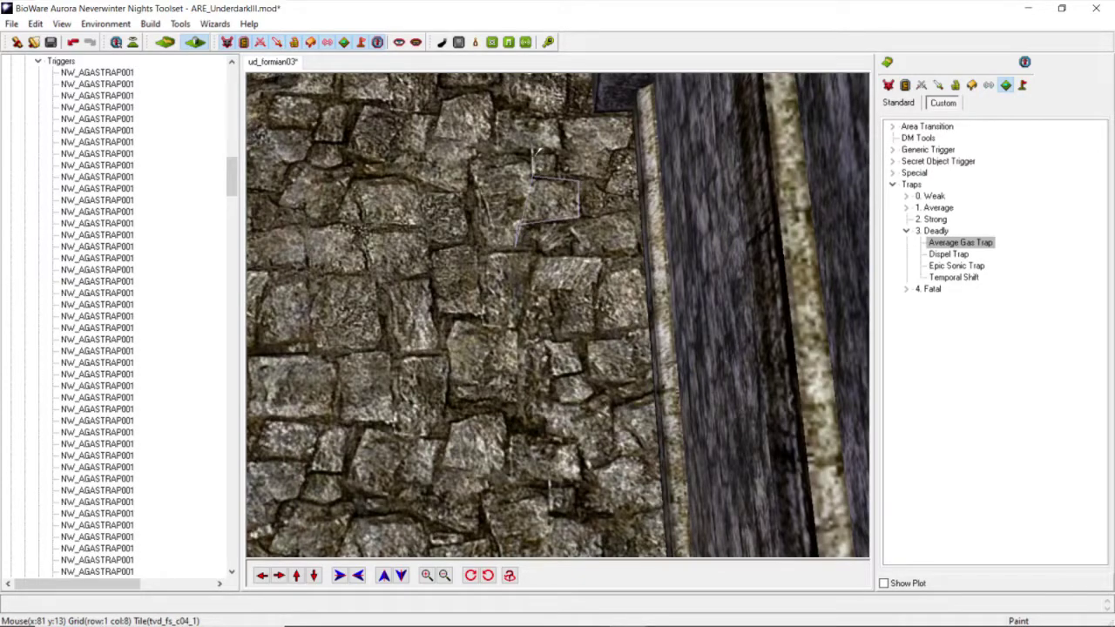
pyautogui.click(531, 151)
pyautogui.click(475, 154)
pyautogui.click(475, 257)
pyautogui.click(518, 228)
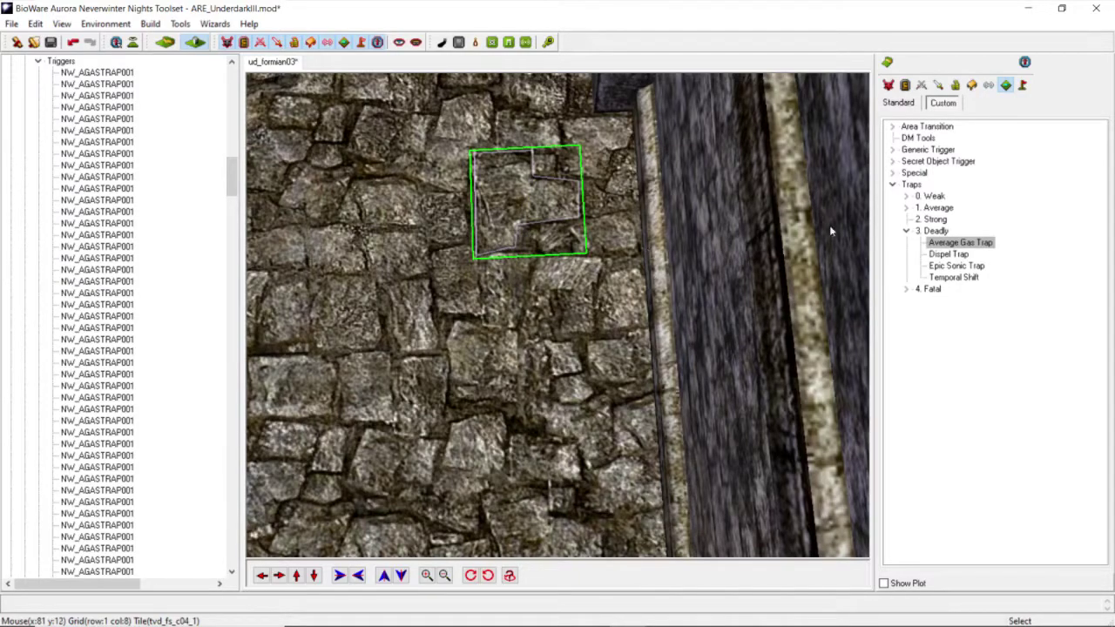
# Step: Draw an Average Gas Trap around one stone in the middle of the corridor, across from the eight-sided trap by the wall
pyautogui.click(938, 243)
pyautogui.scroll(-3, 557, 314)
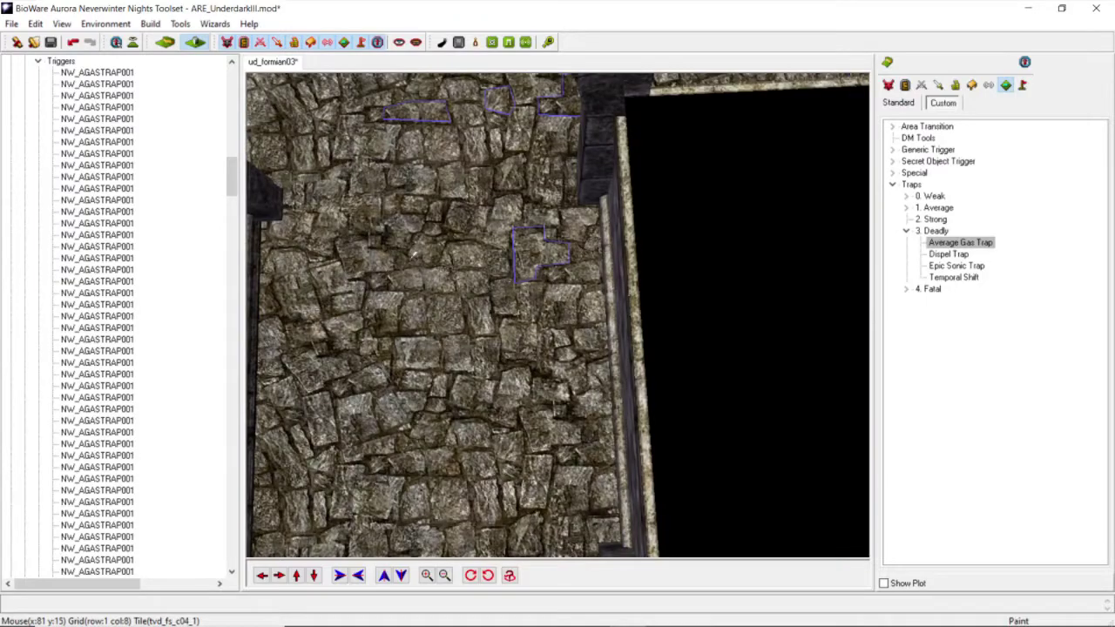
pyautogui.scroll(3, 407, 291)
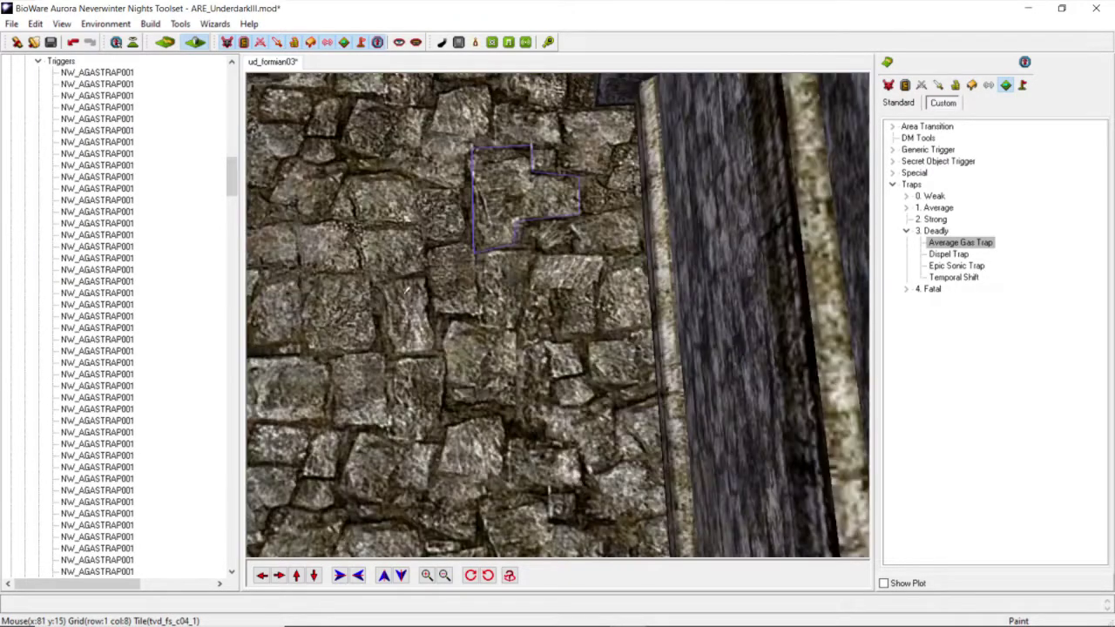
pyautogui.scroll(-3, 394, 261)
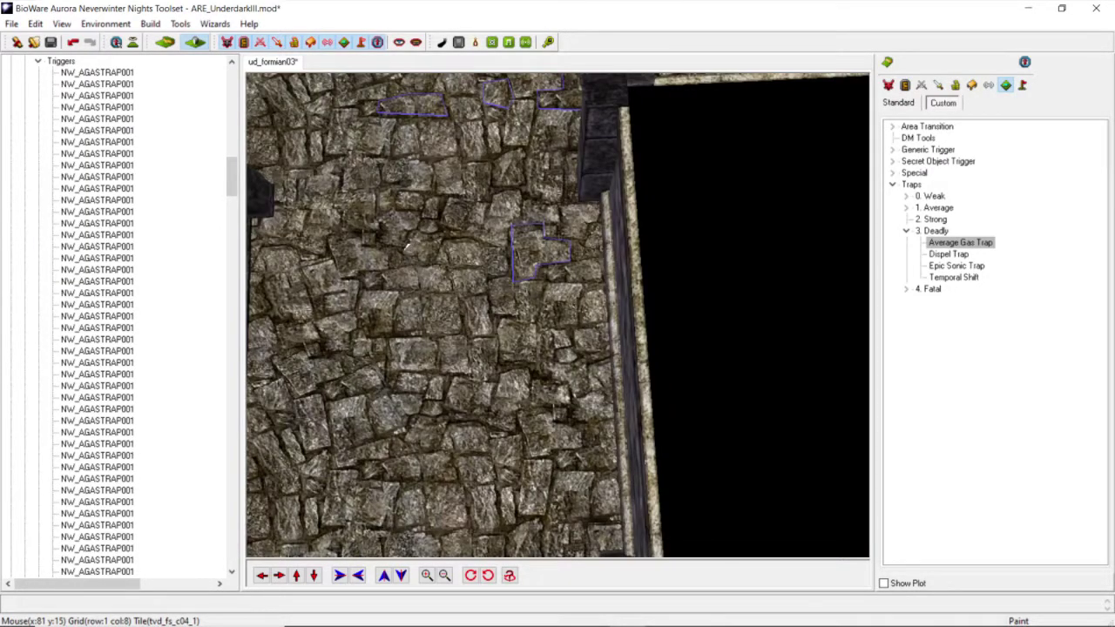
pyautogui.click(424, 213)
pyautogui.click(397, 211)
pyautogui.click(378, 220)
pyautogui.click(378, 243)
pyautogui.doubleClick(402, 251)
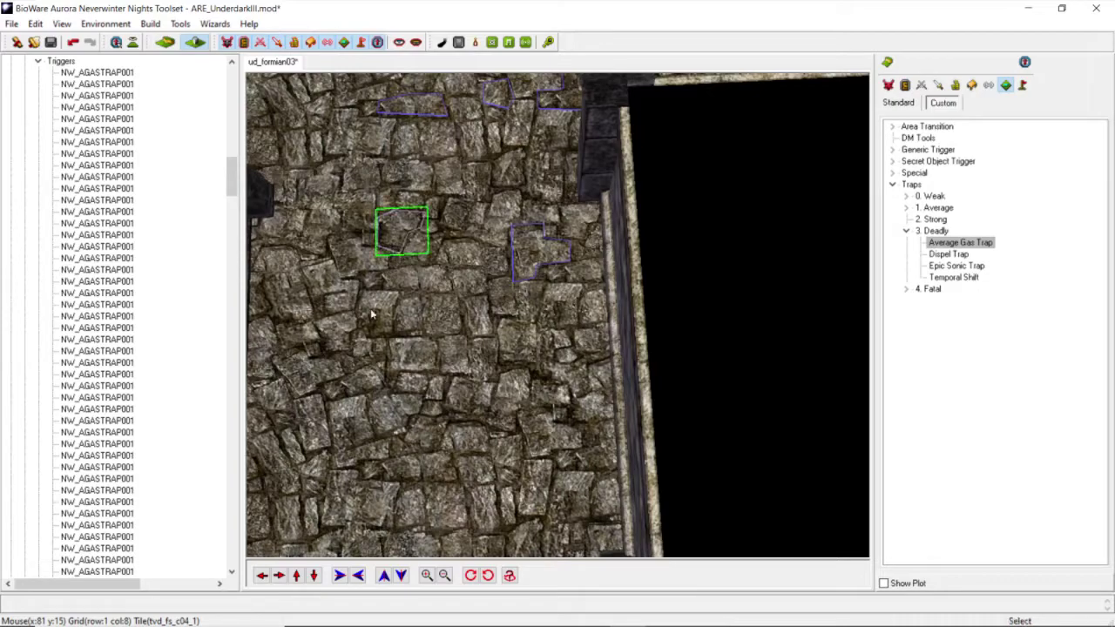
# Step: Draw a six-sided Average Gas Trap around adjoining stones farther down the same corridor, toward the wall opposite the eight-sided trap
pyautogui.click(261, 576)
pyautogui.moveTo(461, 299); pyautogui.dragTo(639, 314, button='middle')
pyautogui.scroll(4, 639, 315)
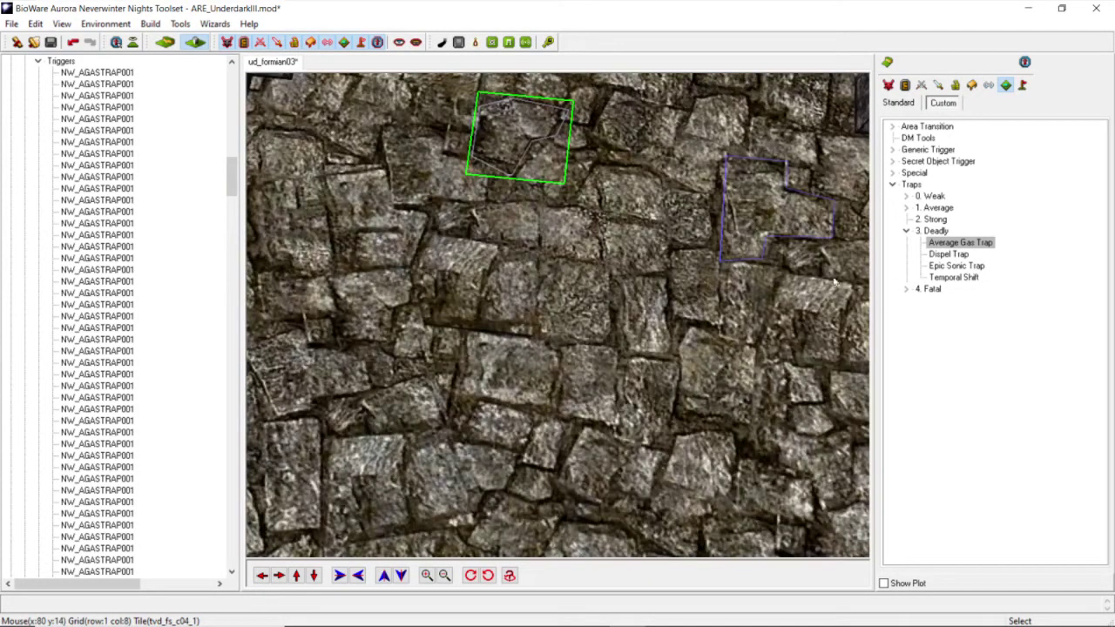
pyautogui.click(934, 250)
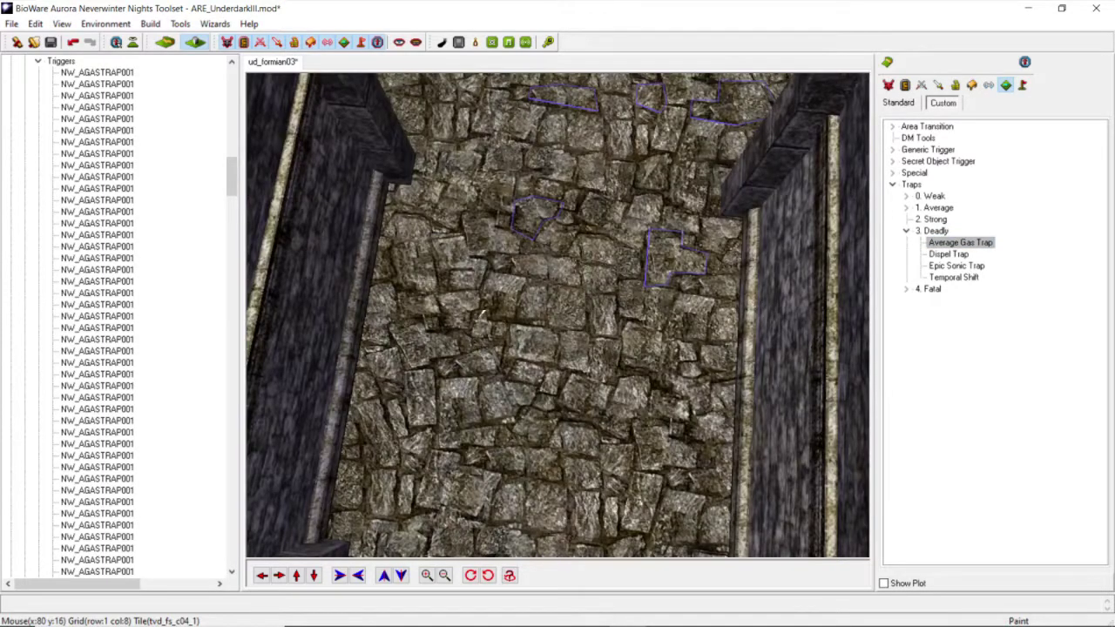
pyautogui.click(262, 576)
pyautogui.click(960, 243)
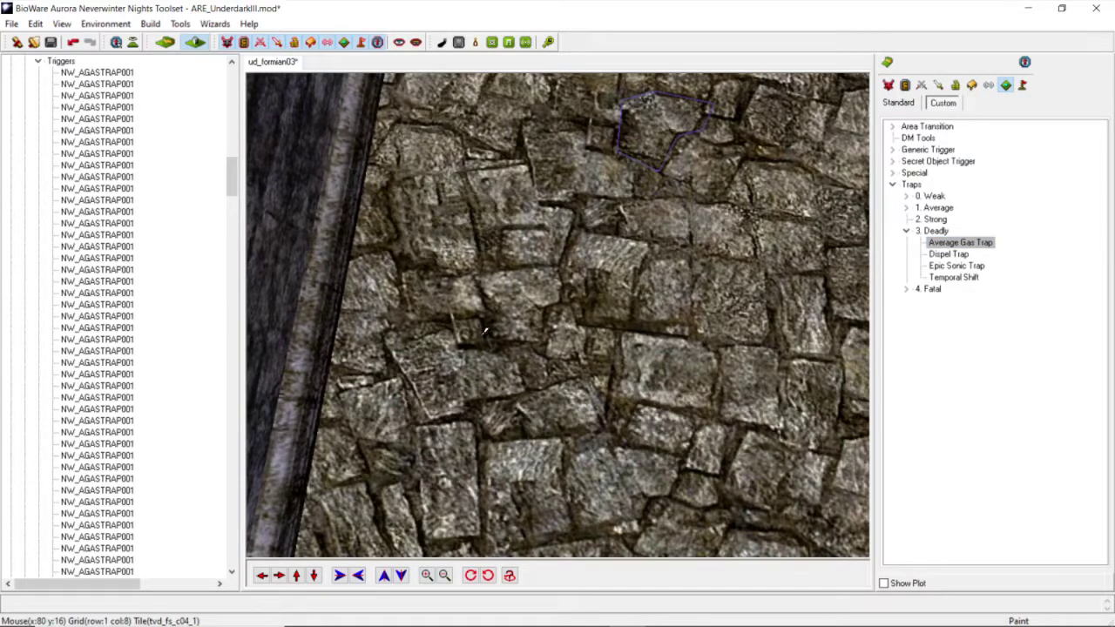
pyautogui.click(534, 341)
pyautogui.click(538, 312)
pyautogui.click(566, 295)
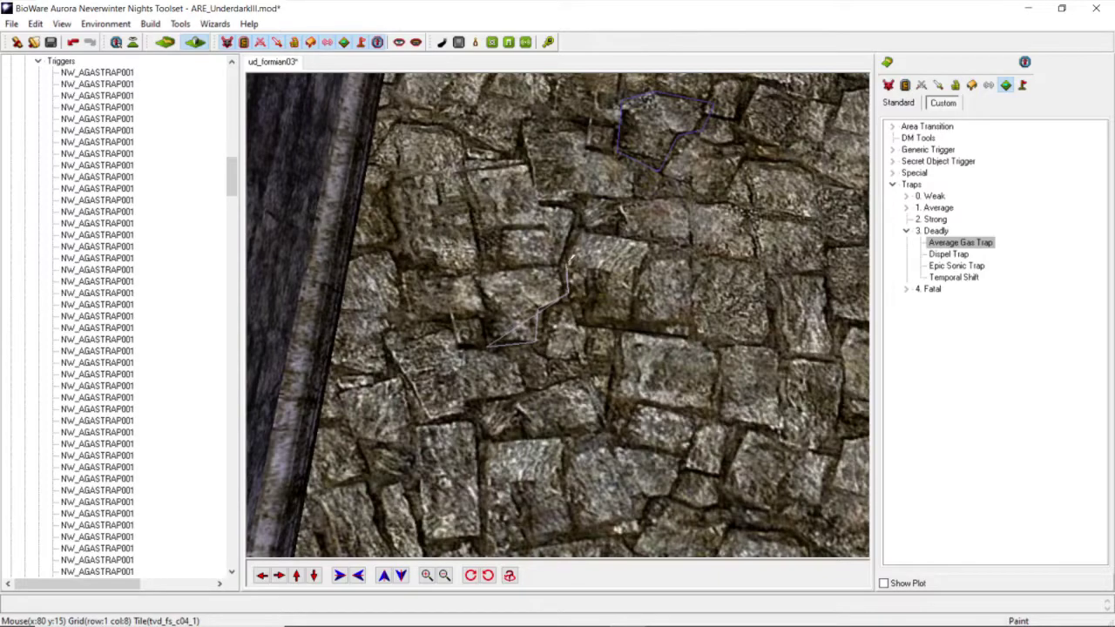
pyautogui.click(557, 263)
pyautogui.doubleClick(486, 265)
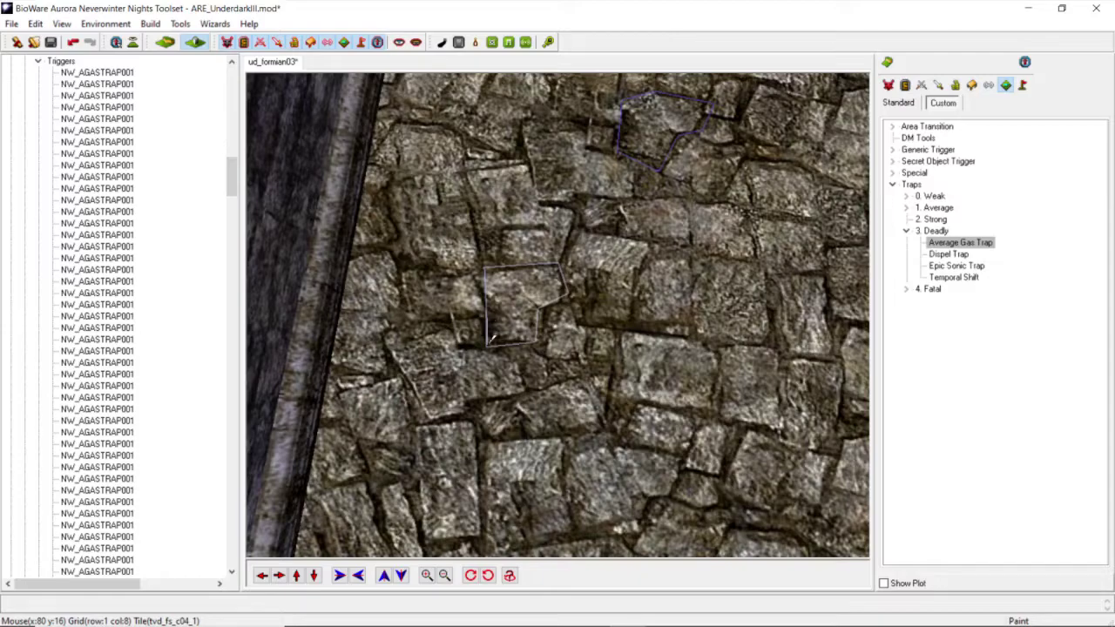
pyautogui.doubleClick(488, 346)
# Step: Draw an eight-sided Average Gas Trap around two adjoining stones near the corridor's centre, diagonally beyond the six-sided trap
pyautogui.scroll(-5, 573, 362)
pyautogui.moveTo(570, 349); pyautogui.dragTo(424, 340, button='middle')
pyautogui.click(315, 579)
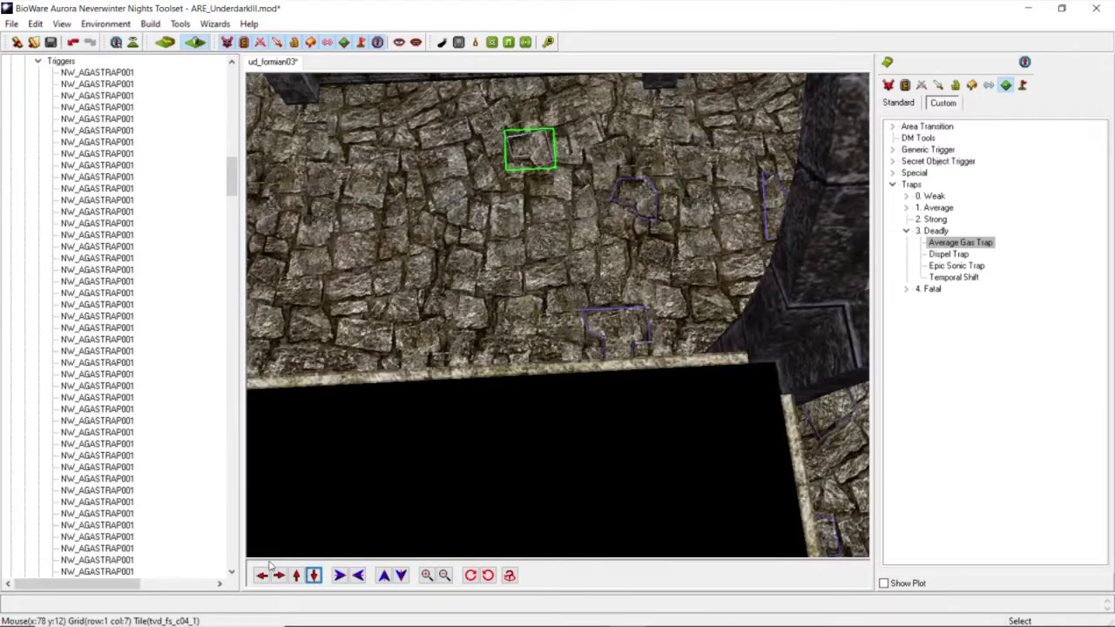
pyautogui.click(264, 576)
pyautogui.moveTo(540, 253); pyautogui.dragTo(631, 317, button='middle')
pyautogui.scroll(4, 599, 305)
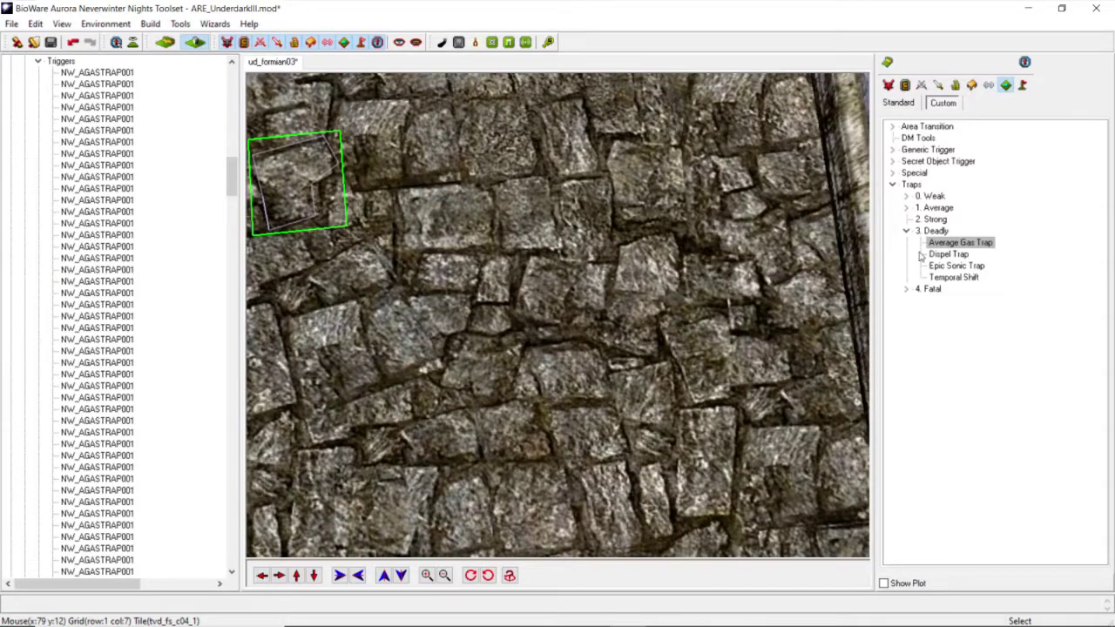
pyautogui.click(958, 243)
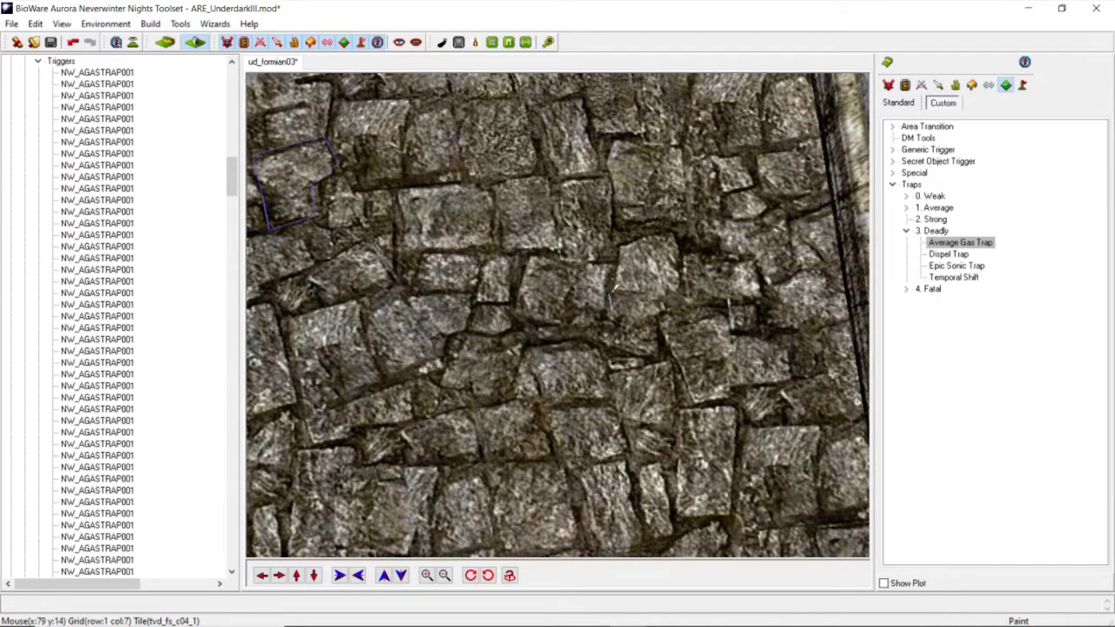
pyautogui.click(618, 263)
pyautogui.click(566, 260)
pyautogui.click(526, 248)
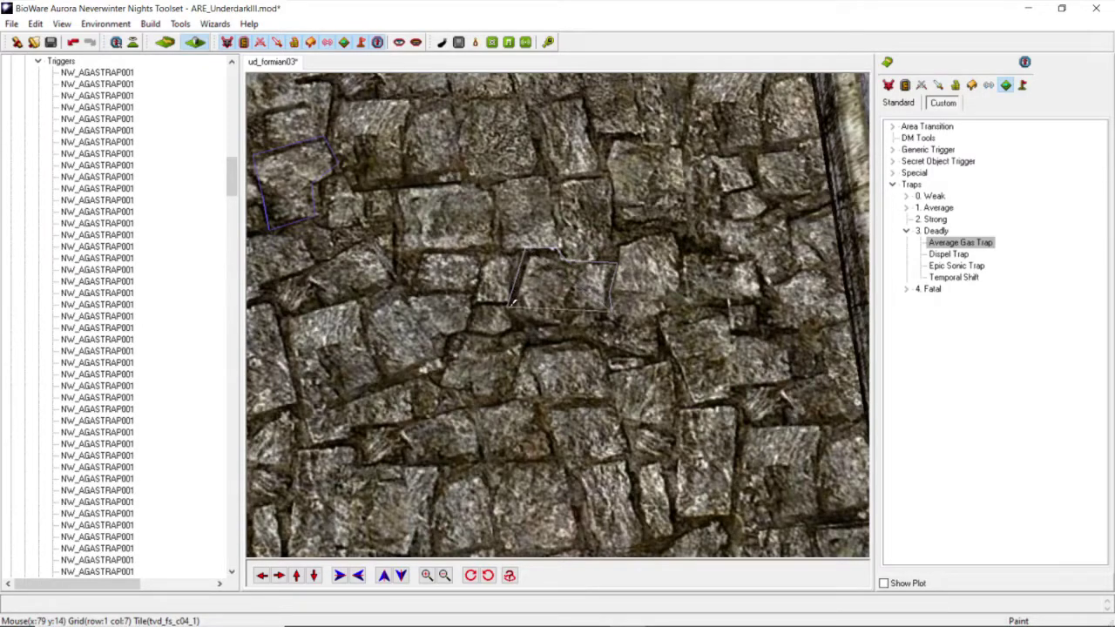
pyautogui.click(515, 323)
pyautogui.click(567, 327)
pyautogui.click(572, 313)
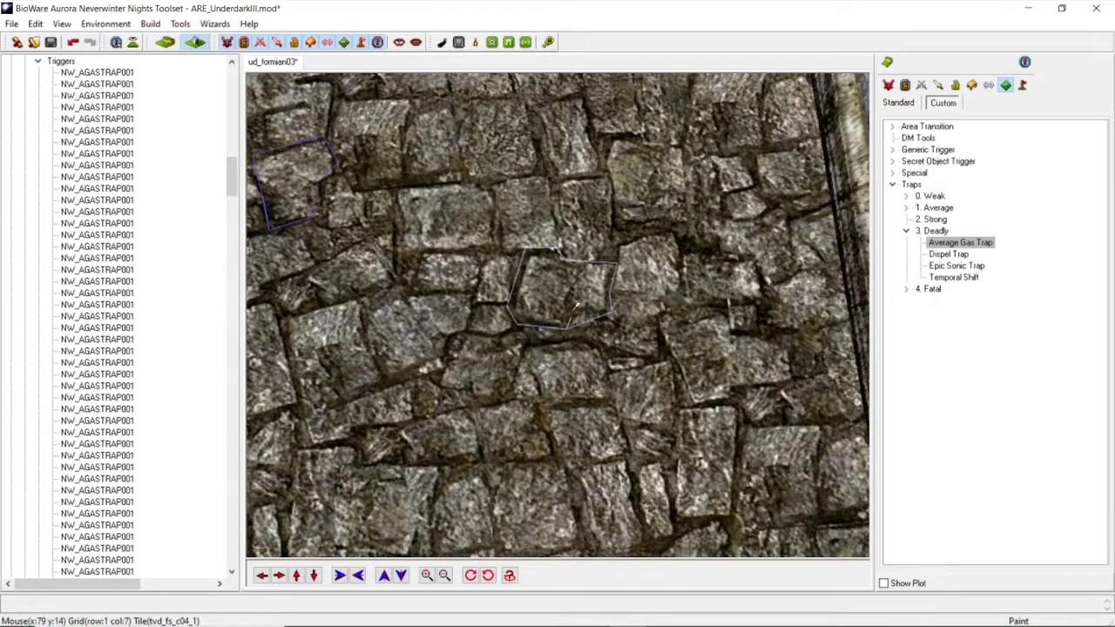
pyautogui.doubleClick(610, 310)
# Step: Draw a low, wide four-sided Average Gas Trap along a strip of stone between the six-sided trap and the corridor's end arch
pyautogui.scroll(-5, 581, 293)
pyautogui.scroll(3, 580, 300)
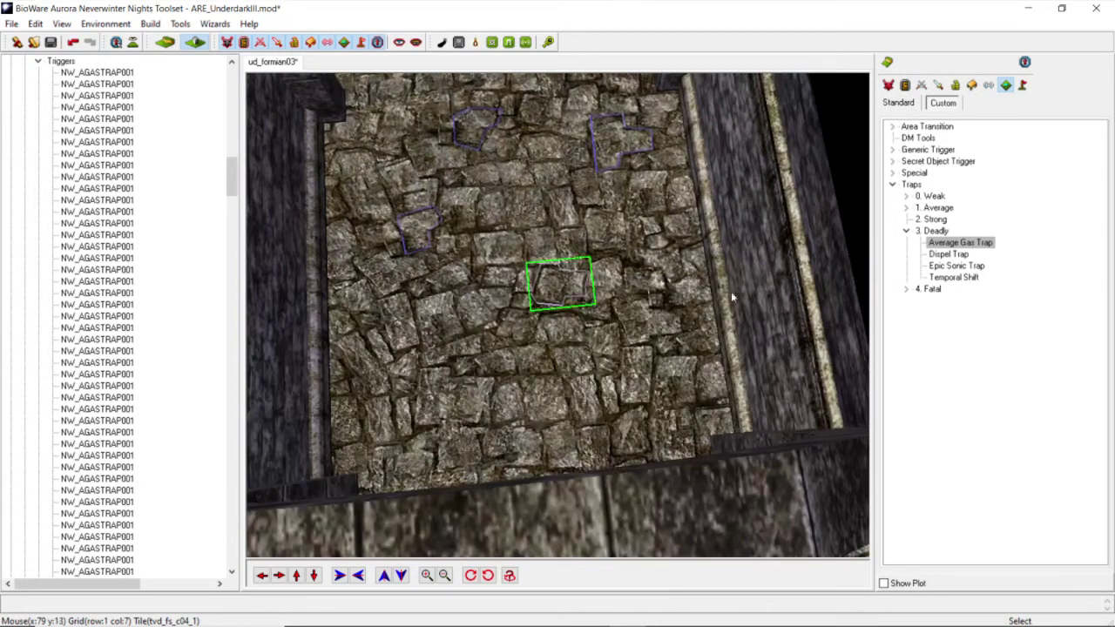
pyautogui.click(949, 243)
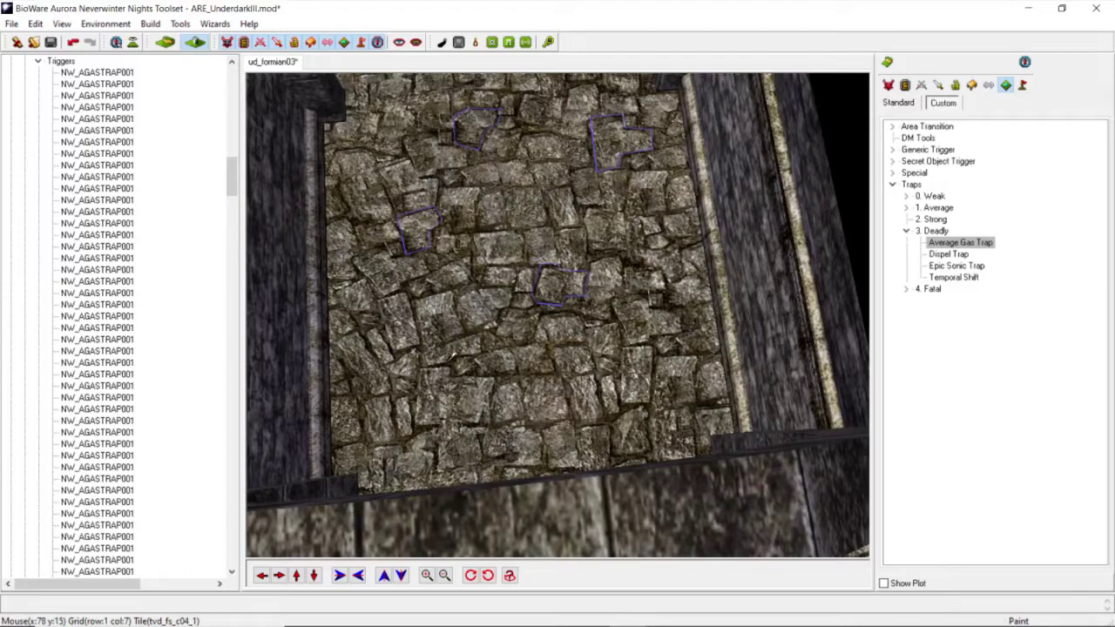
pyautogui.click(482, 328)
pyautogui.click(422, 339)
pyautogui.click(421, 366)
pyautogui.click(479, 357)
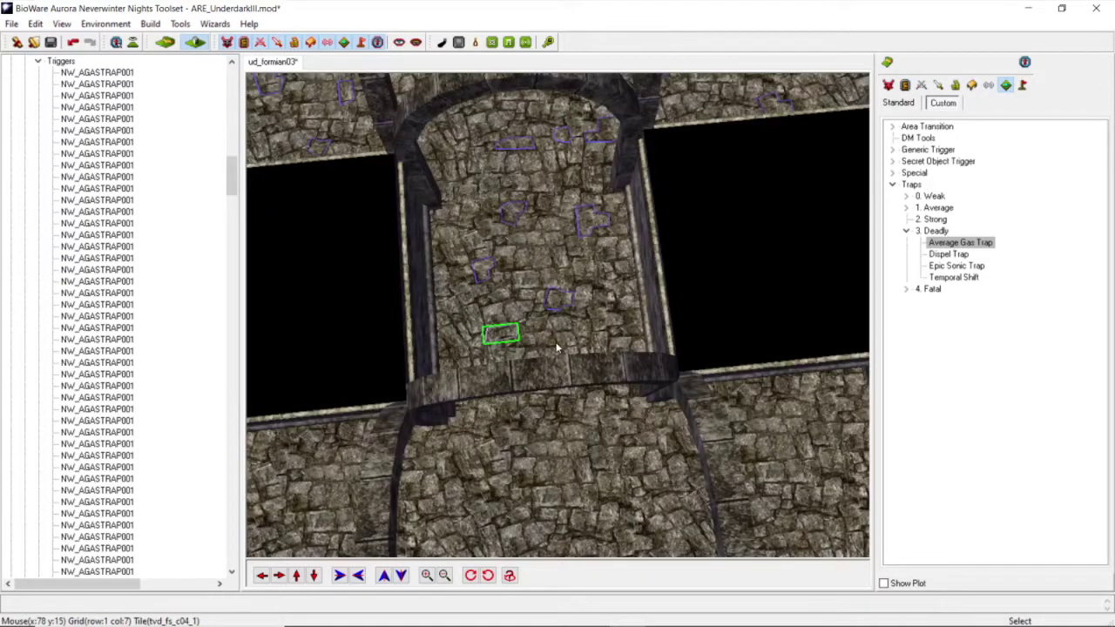
# Step: Draw a narrow upright four-sided Average Gas Trap on the stones near the end arch, across from the wide four-sided trap
pyautogui.click(962, 247)
pyautogui.click(648, 410)
pyautogui.click(650, 351)
pyautogui.click(622, 351)
pyautogui.click(615, 412)
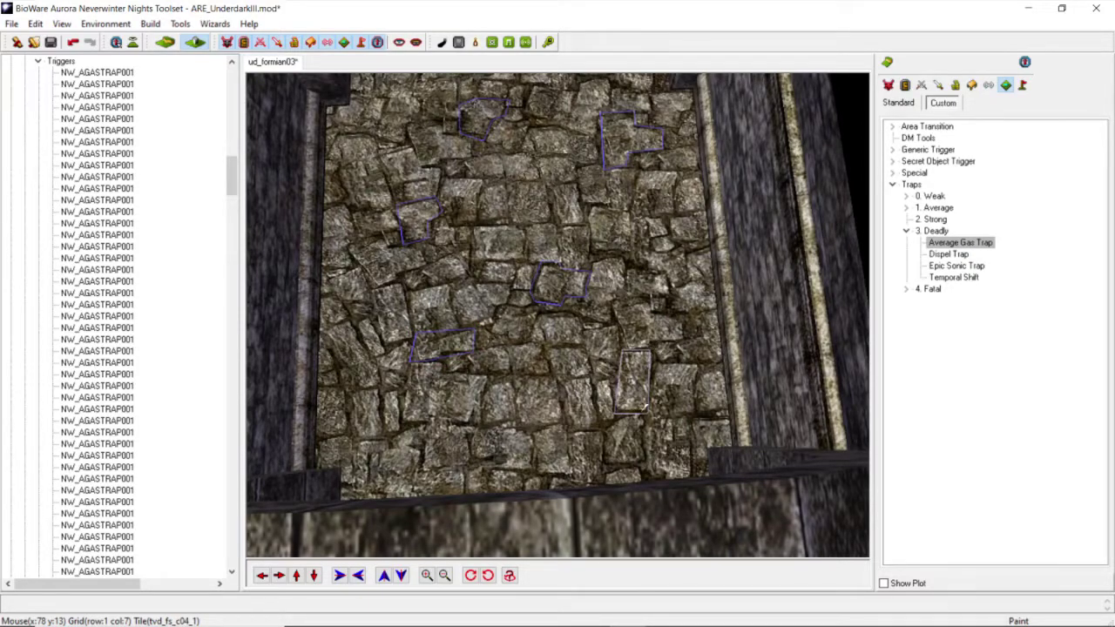
pyautogui.click(646, 410)
# Step: Examine the corridor grid from several angles and distances for sections that still lack Average Gas Traps
pyautogui.scroll(-3, 646, 410)
pyautogui.moveTo(646, 410)
pyautogui.mouseDown(button='middle')
pyautogui.moveTo(451, 365)
pyautogui.moveTo(606, 277)
pyautogui.moveTo(572, 249)
pyautogui.mouseUp(button='middle')
pyautogui.click(558, 262)
pyautogui.scroll(-4, 538, 265)
pyautogui.click(572, 250)
pyautogui.scroll(-5, 571, 250)
pyautogui.moveTo(582, 308); pyautogui.dragTo(559, 316, button='middle')
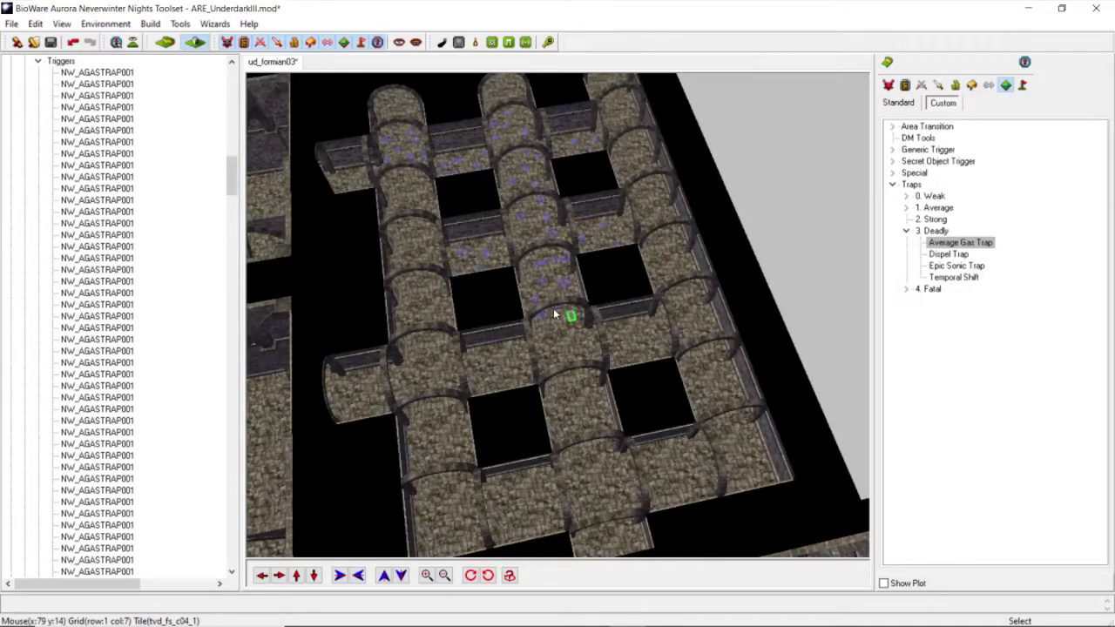
pyautogui.scroll(-4, 557, 324)
pyautogui.click(554, 340)
pyautogui.scroll(5, 549, 346)
pyautogui.scroll(4, 530, 329)
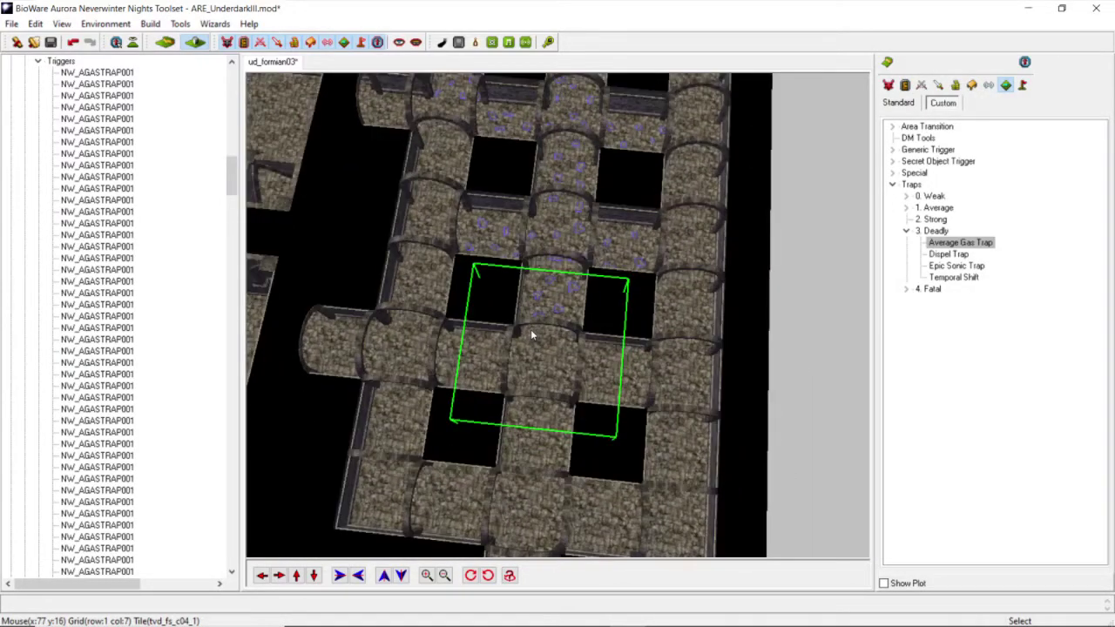
pyautogui.scroll(-4, 531, 330)
pyautogui.scroll(-4, 531, 331)
pyautogui.moveTo(527, 332)
pyautogui.mouseDown(button='middle')
pyautogui.moveTo(477, 334)
pyautogui.moveTo(498, 358)
pyautogui.moveTo(525, 353)
pyautogui.mouseUp(button='middle')
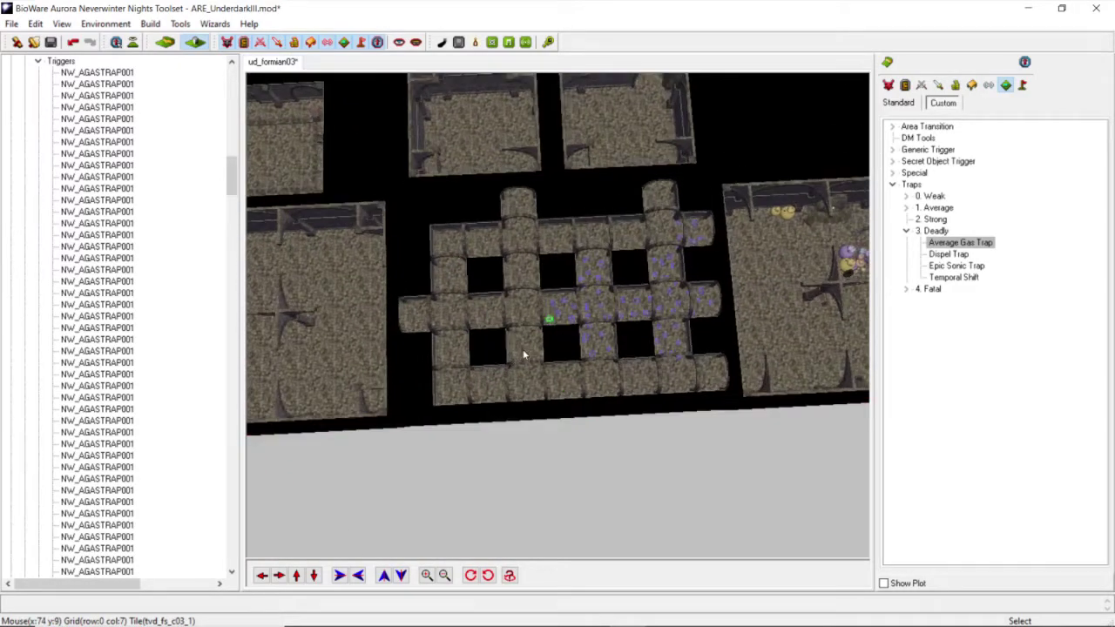
pyautogui.scroll(4, 526, 355)
pyautogui.scroll(-4, 526, 352)
pyautogui.scroll(4, 525, 350)
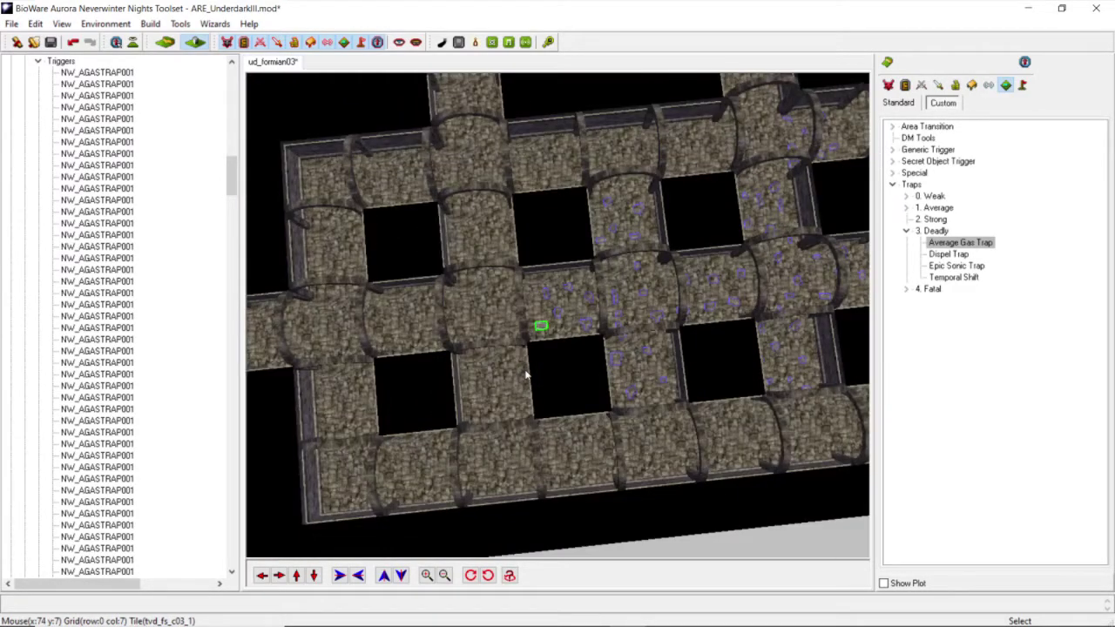
pyautogui.moveTo(444, 322); pyautogui.dragTo(474, 357, button='middle')
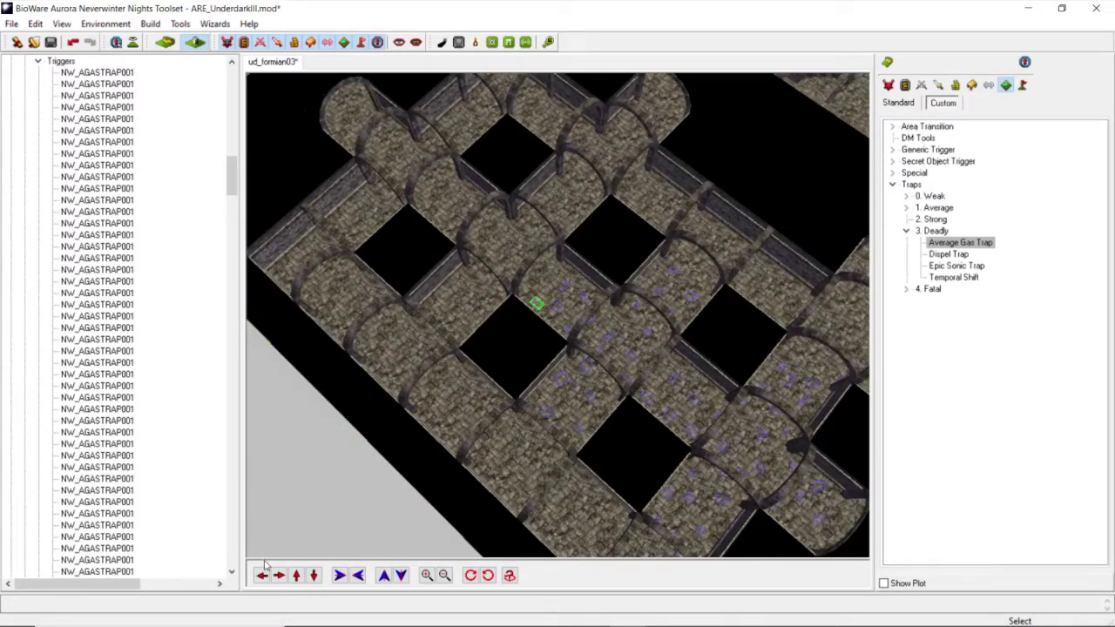
pyautogui.scroll(2, 503, 348)
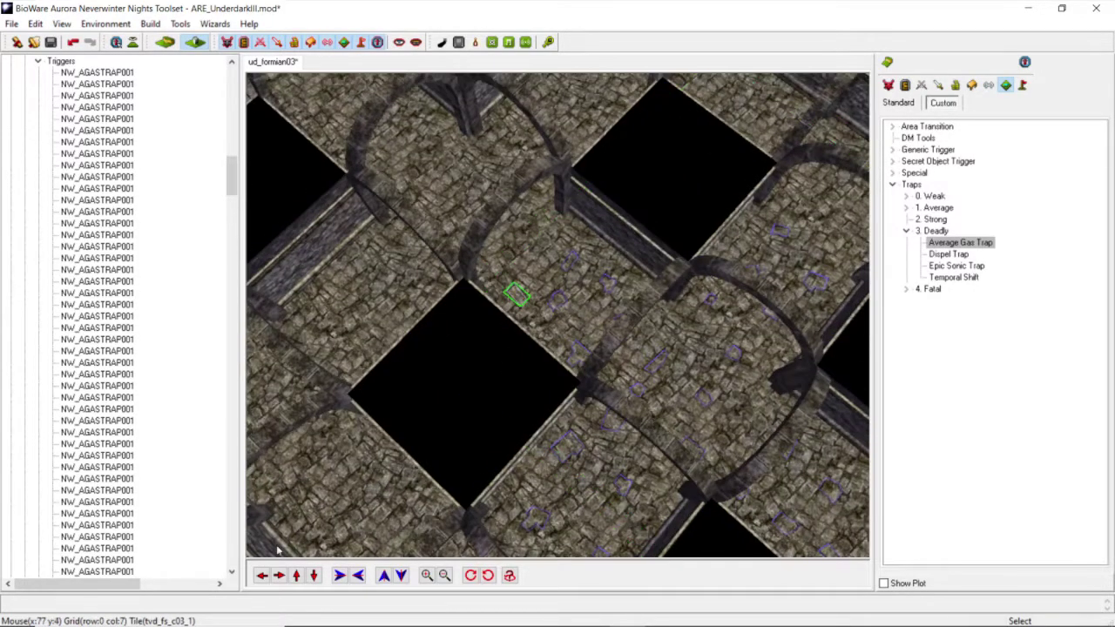
# Step: Draw a notched six-sided Average Gas Trap around adjoining stones near the wall and end pillar of an untrapped corridor
pyautogui.click(268, 574)
pyautogui.moveTo(303, 506); pyautogui.dragTo(248, 514, button='middle')
pyautogui.scroll(3, 365, 472)
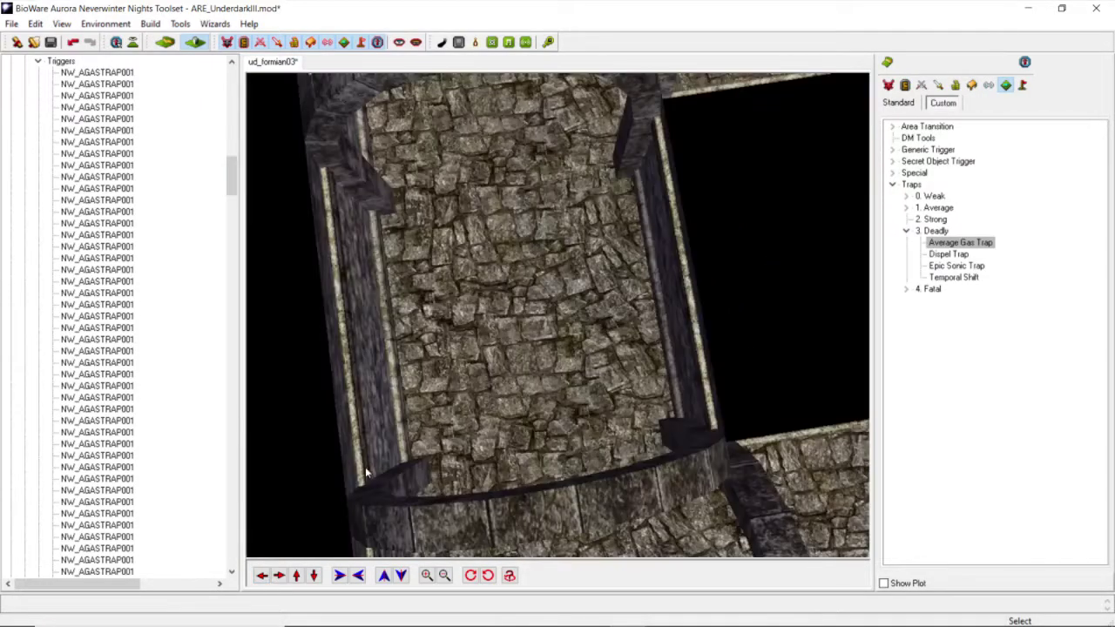
pyautogui.click(960, 245)
pyautogui.scroll(3, 639, 364)
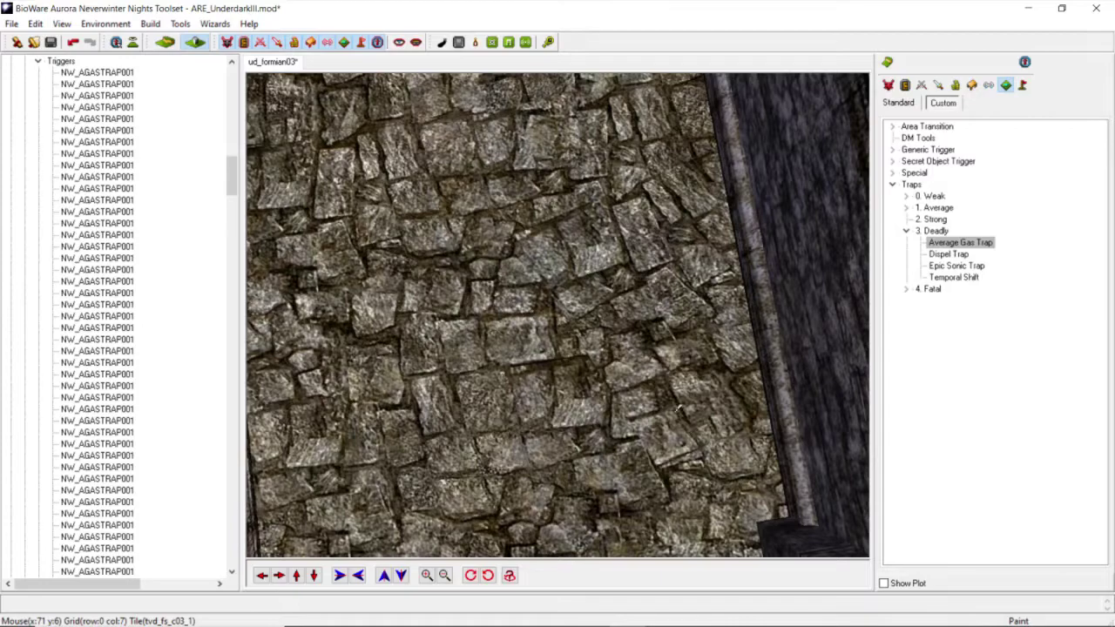
pyautogui.click(661, 378)
pyautogui.click(613, 391)
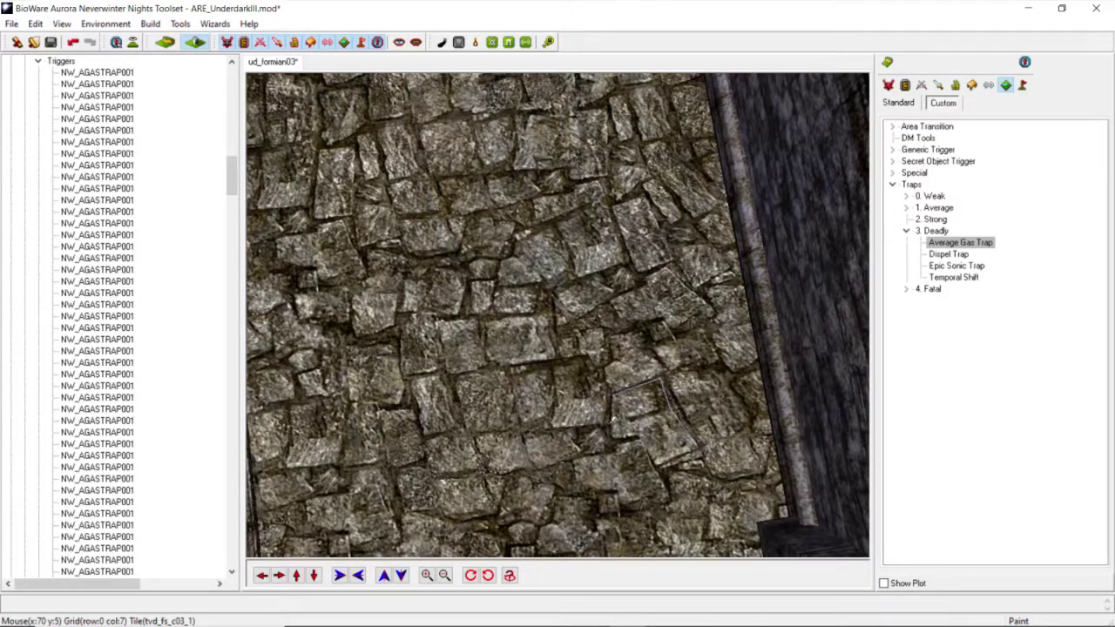
pyautogui.click(609, 447)
pyautogui.click(641, 440)
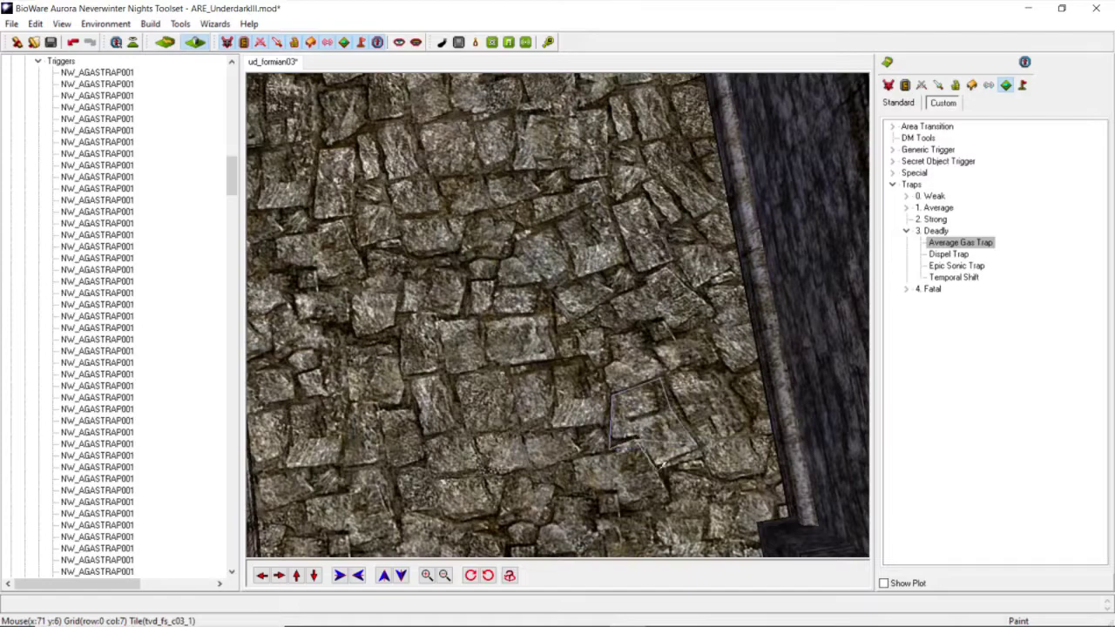
pyautogui.click(697, 447)
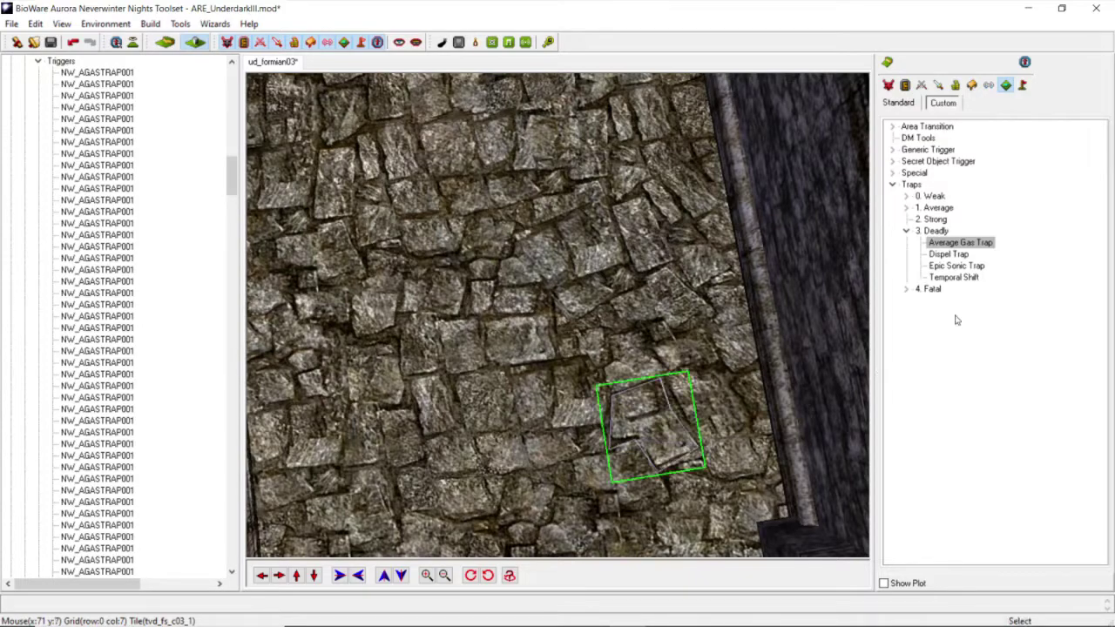
# Step: Draw a small Average Gas Trap around one bluish stone toward the corridor's centre, diagonally from the notched six-sided trap
pyautogui.click(965, 244)
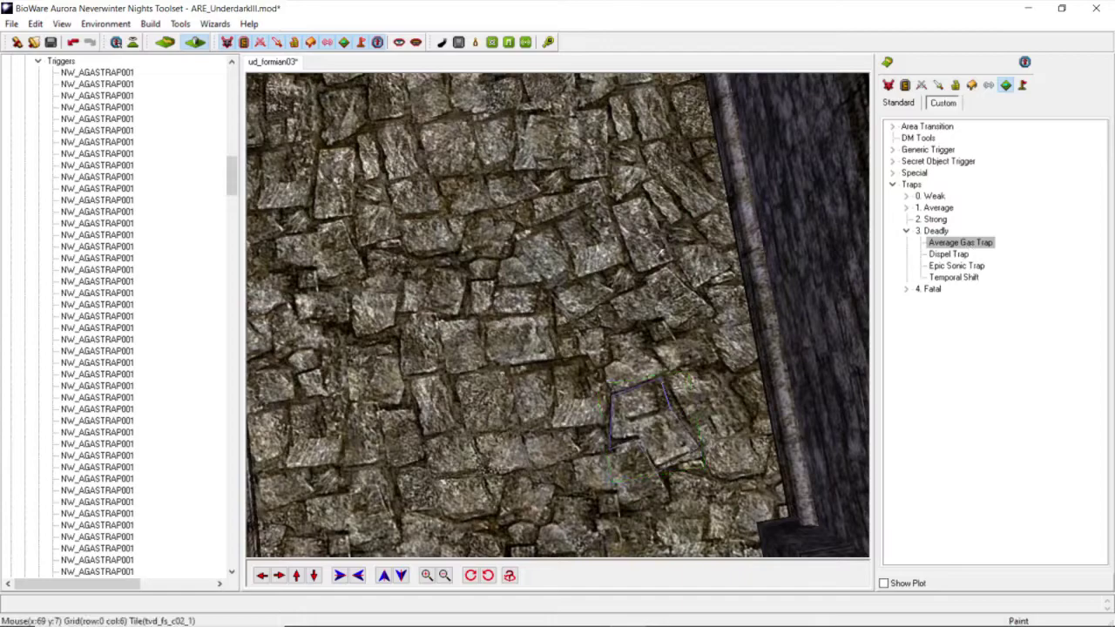
pyautogui.click(546, 294)
pyautogui.click(571, 272)
pyautogui.click(569, 251)
pyautogui.click(552, 225)
pyautogui.click(514, 235)
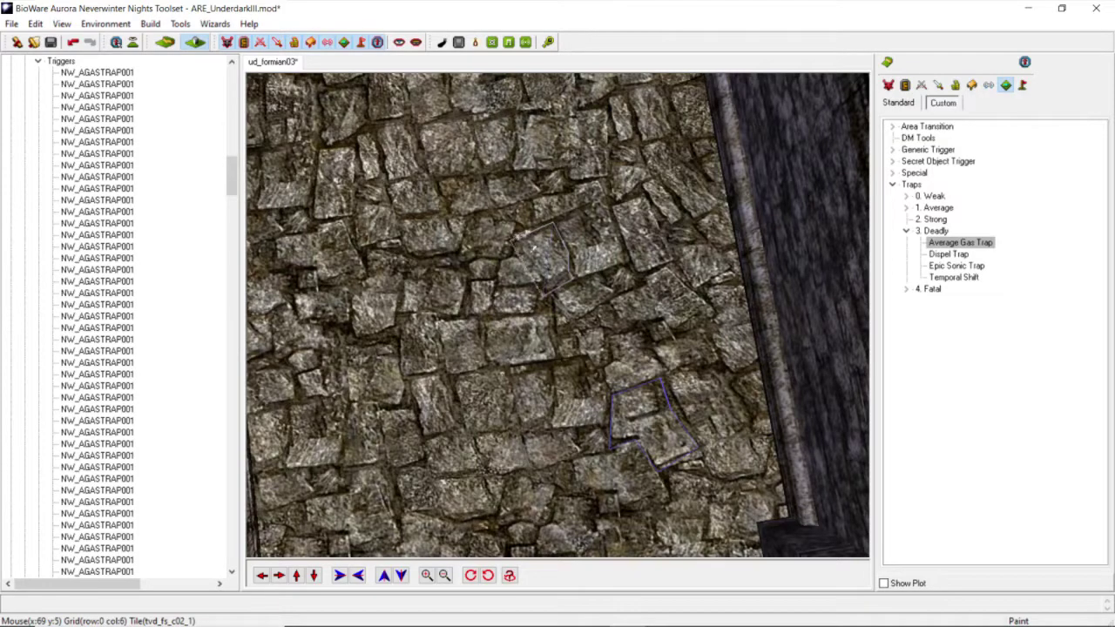
pyautogui.click(546, 293)
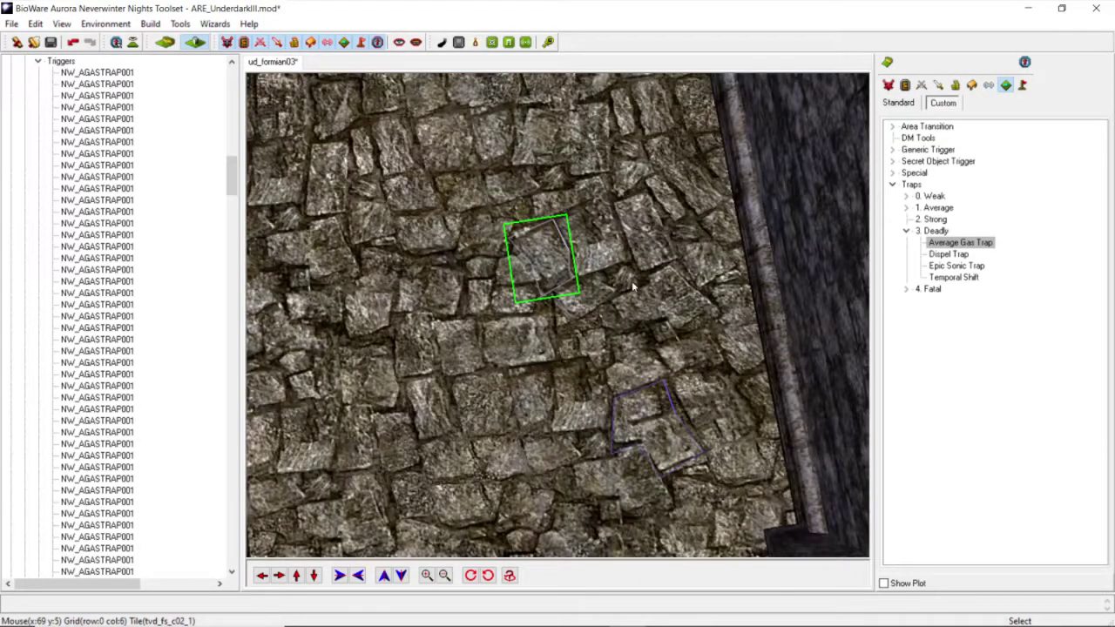
# Step: Draw a bent, hook-shaped Average Gas Trap along the narrow stones by the wall, beside the small trap at the corridor's centre
pyautogui.moveTo(634, 286); pyautogui.dragTo(661, 287, button='middle')
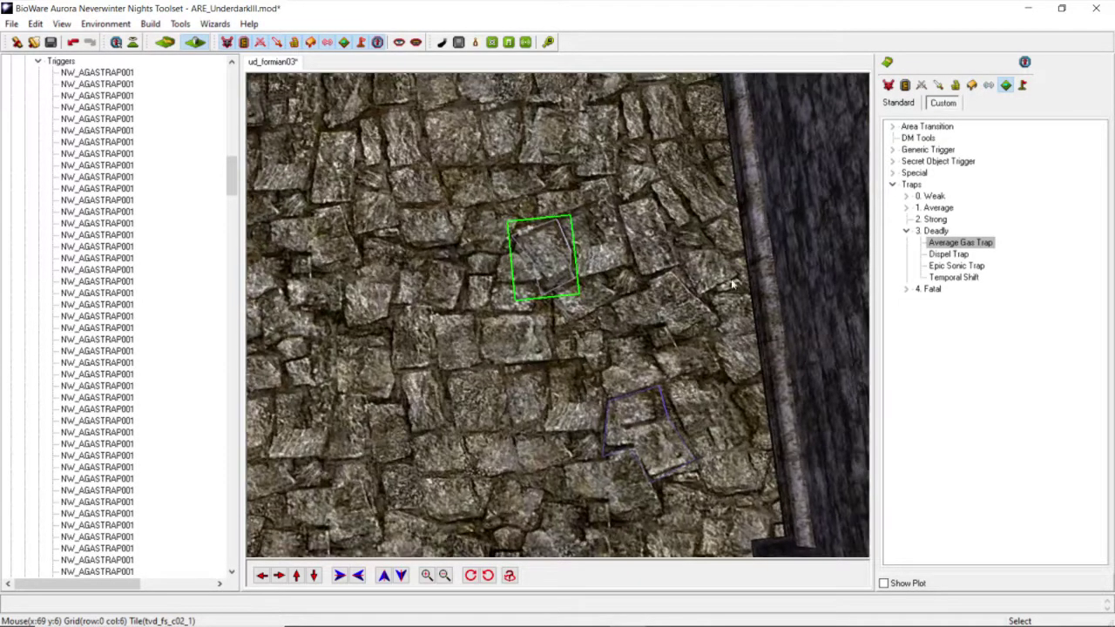
pyautogui.click(960, 246)
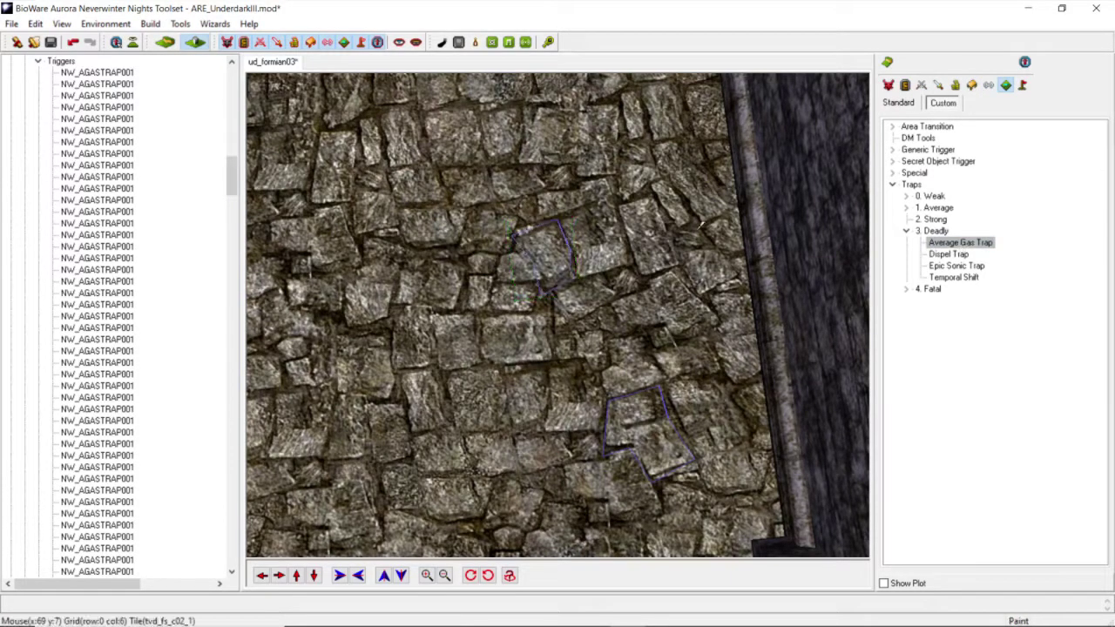
pyautogui.click(694, 222)
pyautogui.click(670, 173)
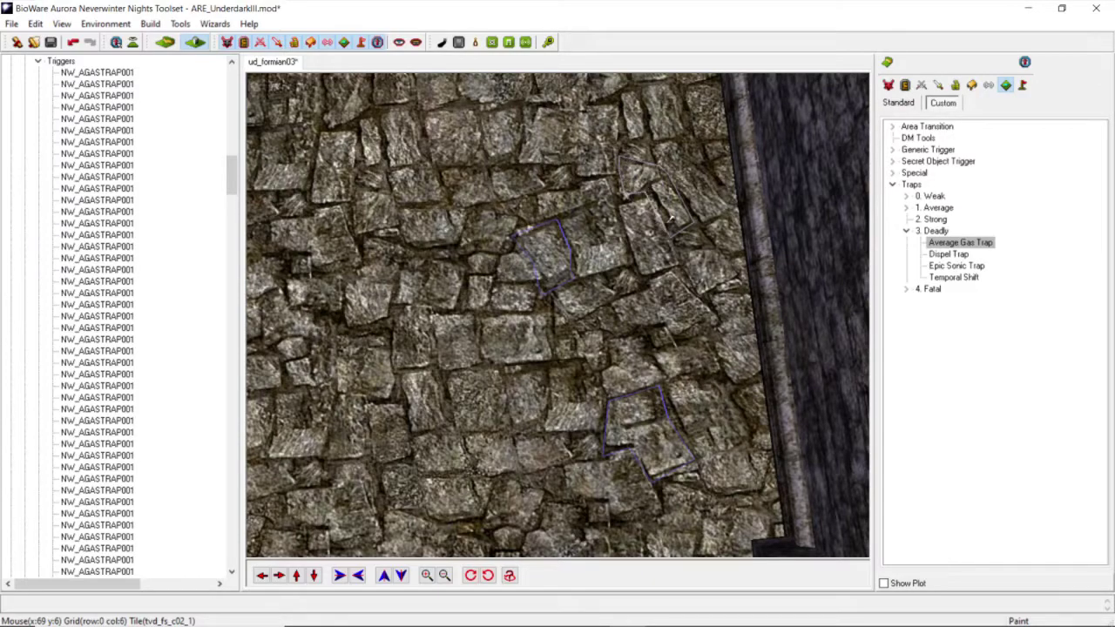
pyautogui.doubleClick(670, 234)
# Step: Draw a small five-sided Average Gas Trap around one stone toward the corridor's far end, beyond the hook-shaped trap
pyautogui.scroll(-4, 574, 239)
pyautogui.moveTo(557, 242)
pyautogui.mouseDown(button='middle')
pyautogui.moveTo(477, 263)
pyautogui.moveTo(566, 256)
pyautogui.moveTo(684, 271)
pyautogui.mouseUp(button='middle')
pyautogui.scroll(4, 634, 270)
pyautogui.click(951, 245)
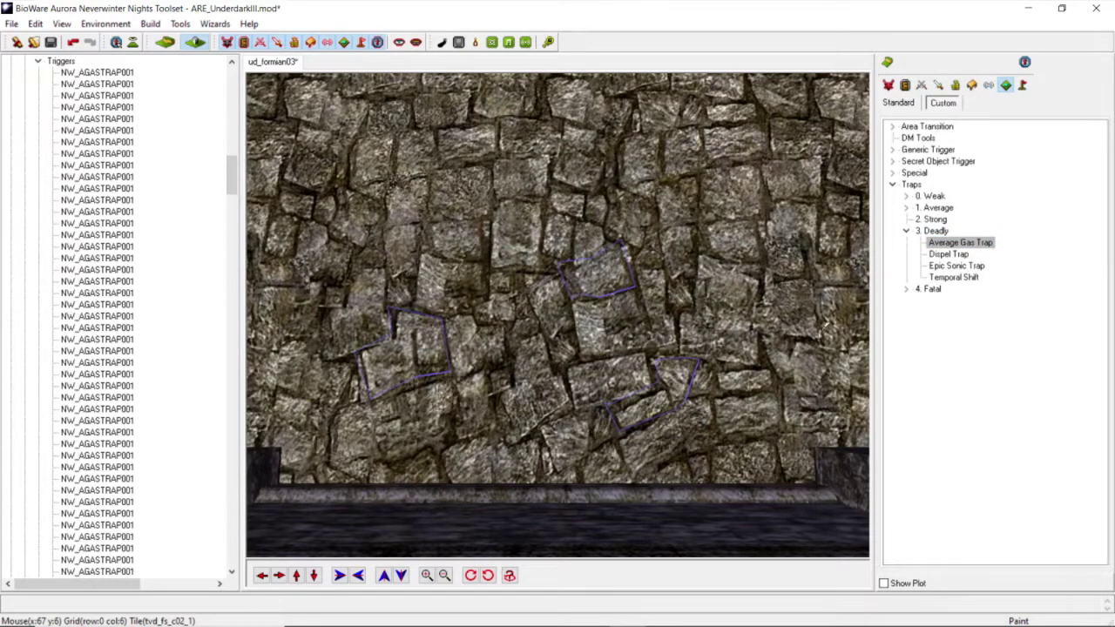
pyautogui.click(820, 337)
pyautogui.click(812, 279)
pyautogui.click(780, 281)
pyautogui.click(790, 331)
pyautogui.click(823, 333)
pyautogui.scroll(-5, 726, 286)
pyautogui.moveTo(726, 285)
pyautogui.mouseDown(button='middle')
pyautogui.moveTo(662, 260)
pyautogui.moveTo(592, 277)
pyautogui.moveTo(564, 256)
pyautogui.moveTo(599, 294)
pyautogui.mouseUp(button='middle')
pyautogui.scroll(3, 582, 284)
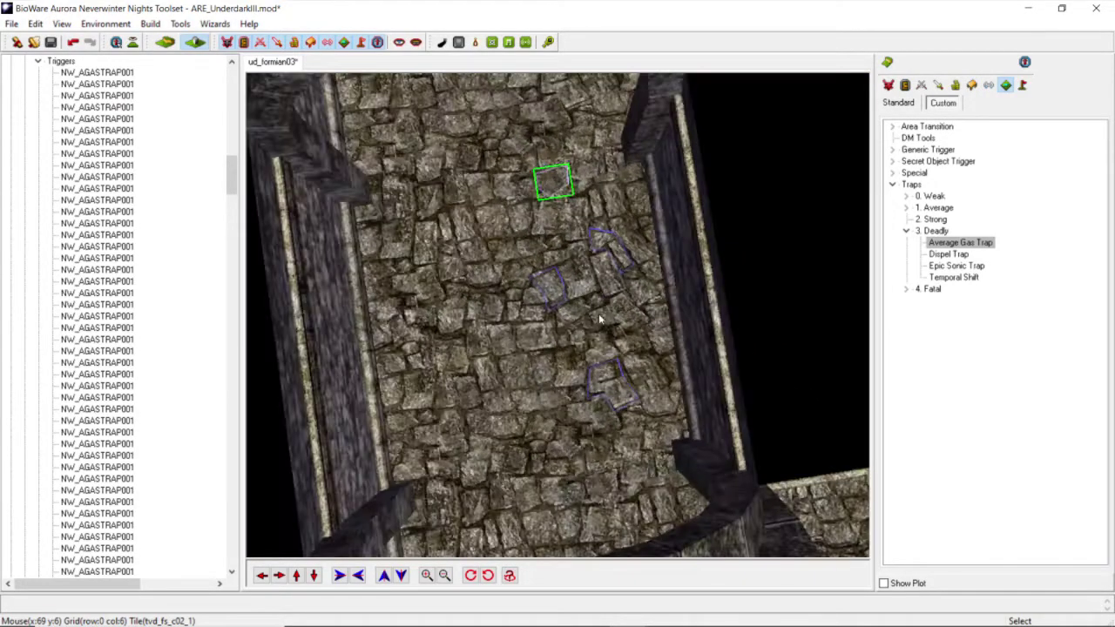
pyautogui.moveTo(519, 367); pyautogui.dragTo(508, 428, button='middle')
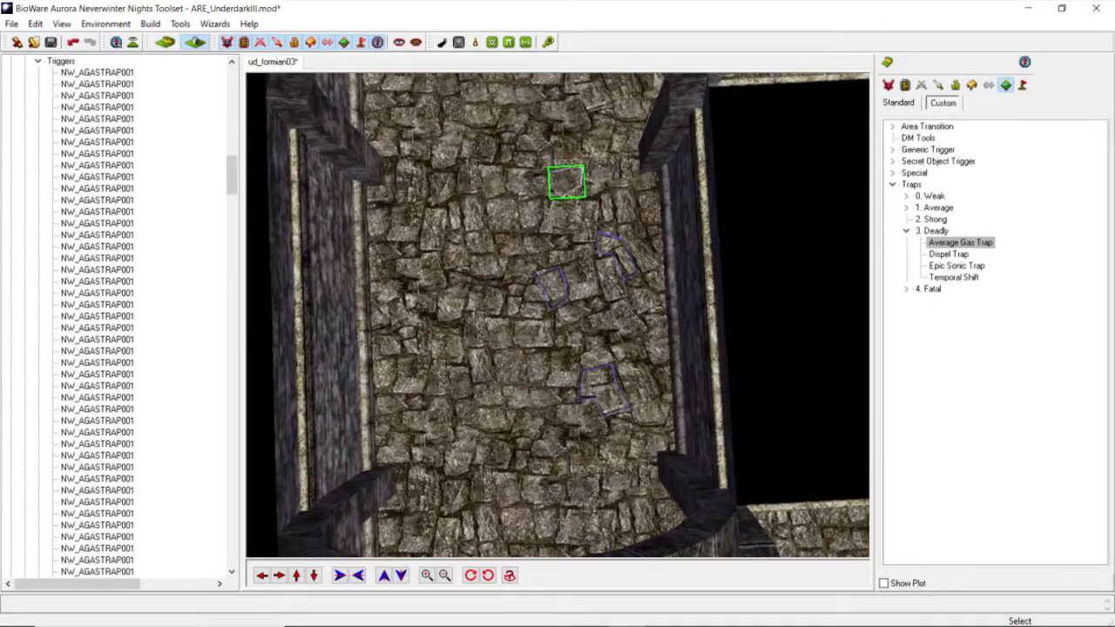
# Step: Switch to Twitch Studio and mute the primary microphone, mute it in Discord too, and return to the Aurora Toolset
pyautogui.moveTo(489, 622)
pyautogui.click(599, 614)
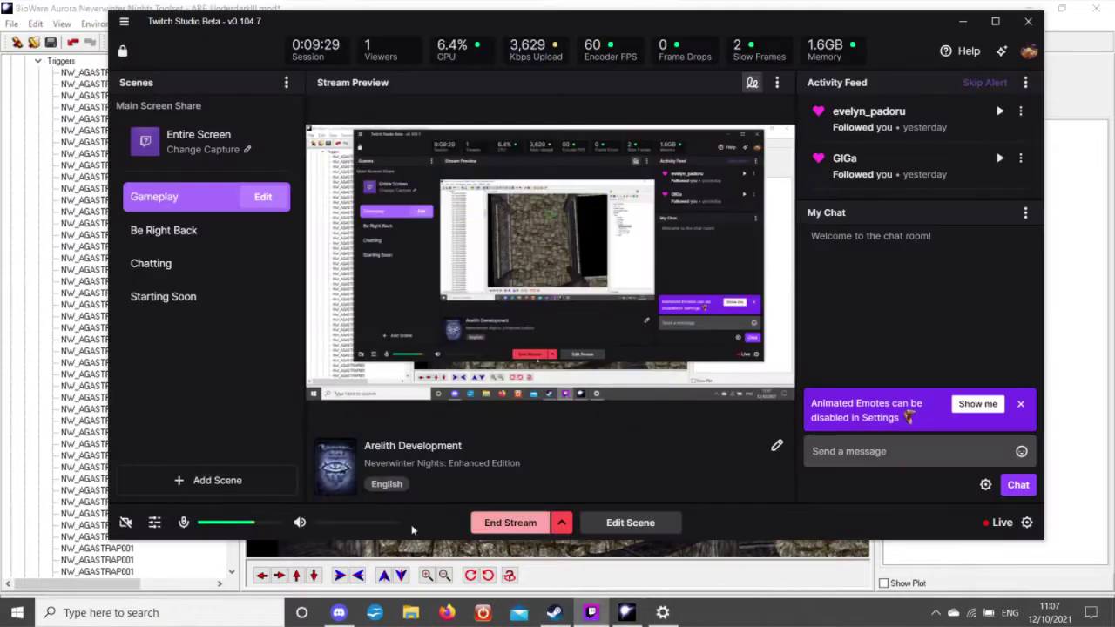
pyautogui.click(184, 522)
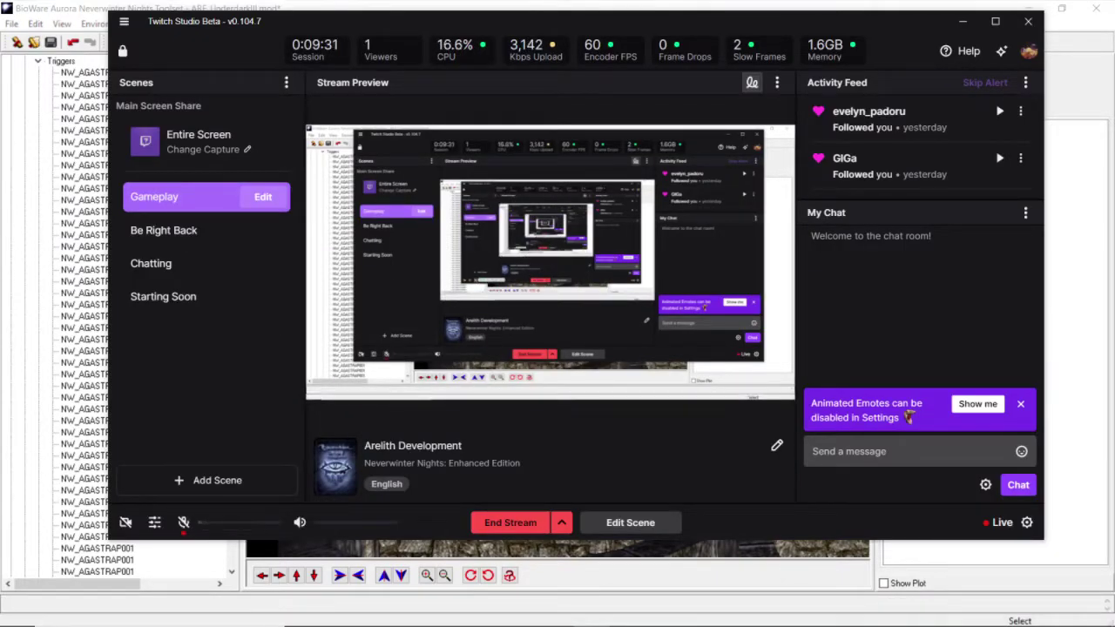
pyautogui.click(342, 615)
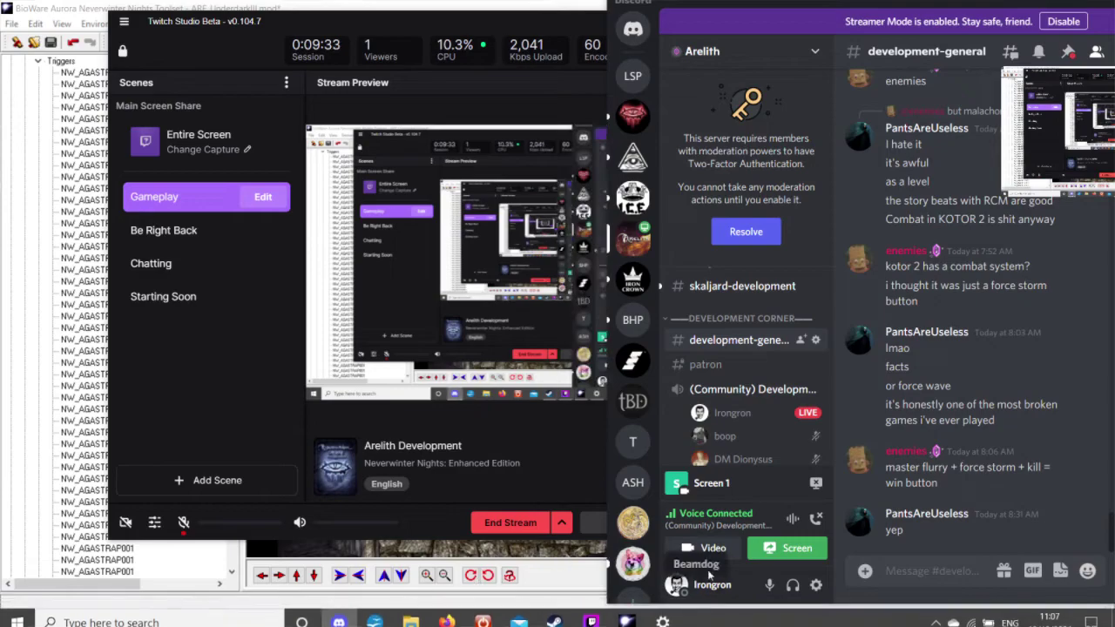
pyautogui.click(766, 586)
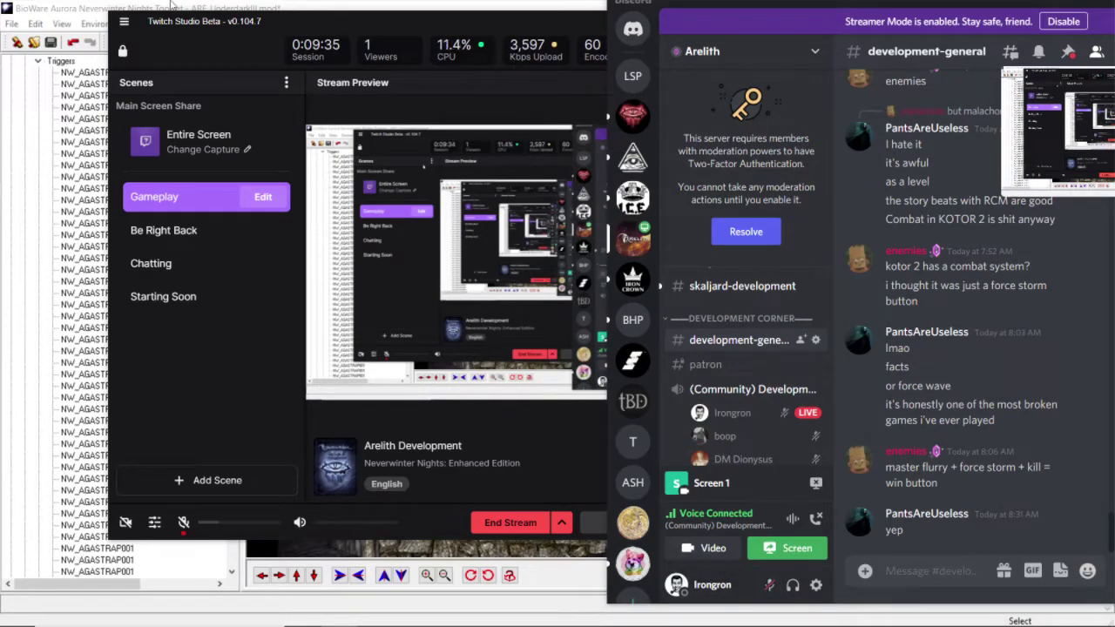
pyautogui.click(83, 6)
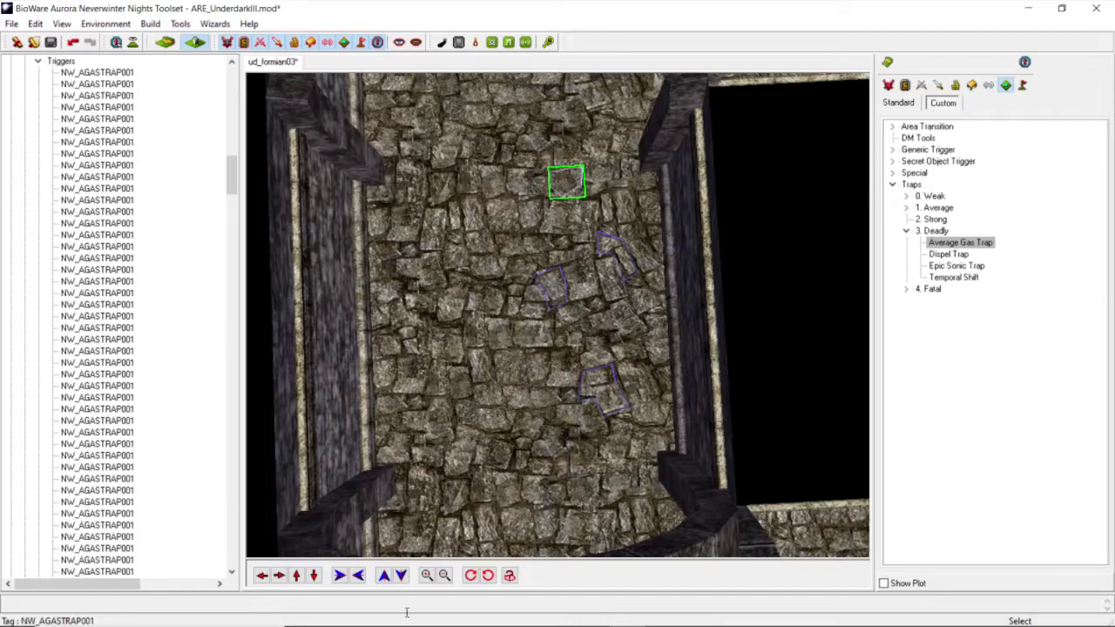
# Step: Unmute the primary microphone in Twitch Studio and the microphone in Discord, and return to the Aurora Toolset
pyautogui.moveTo(557, 623)
pyautogui.click(591, 612)
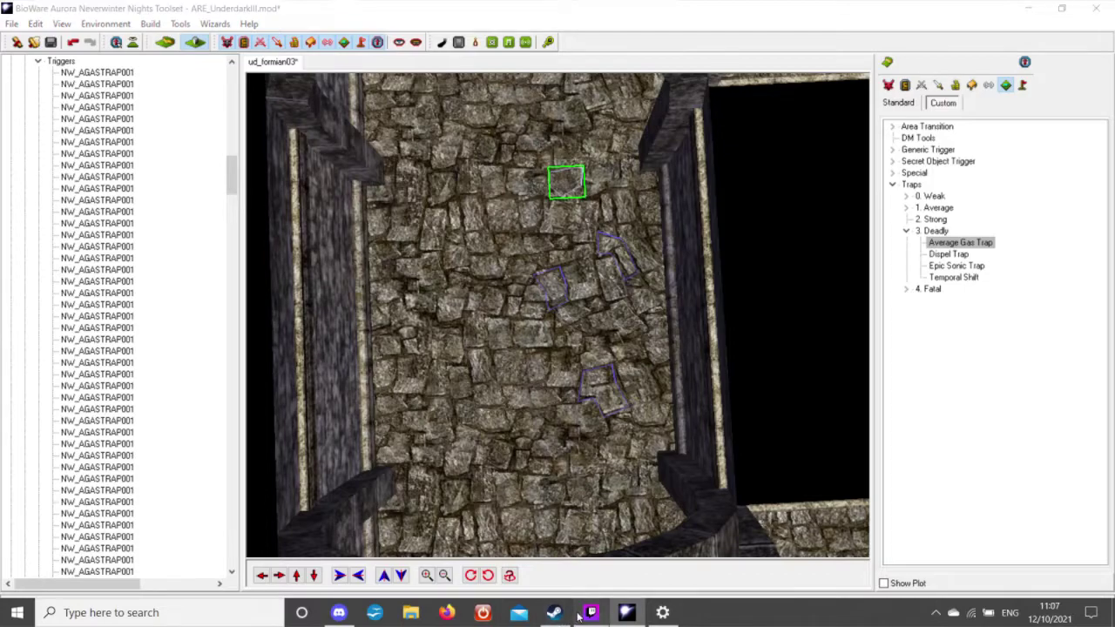
pyautogui.click(183, 522)
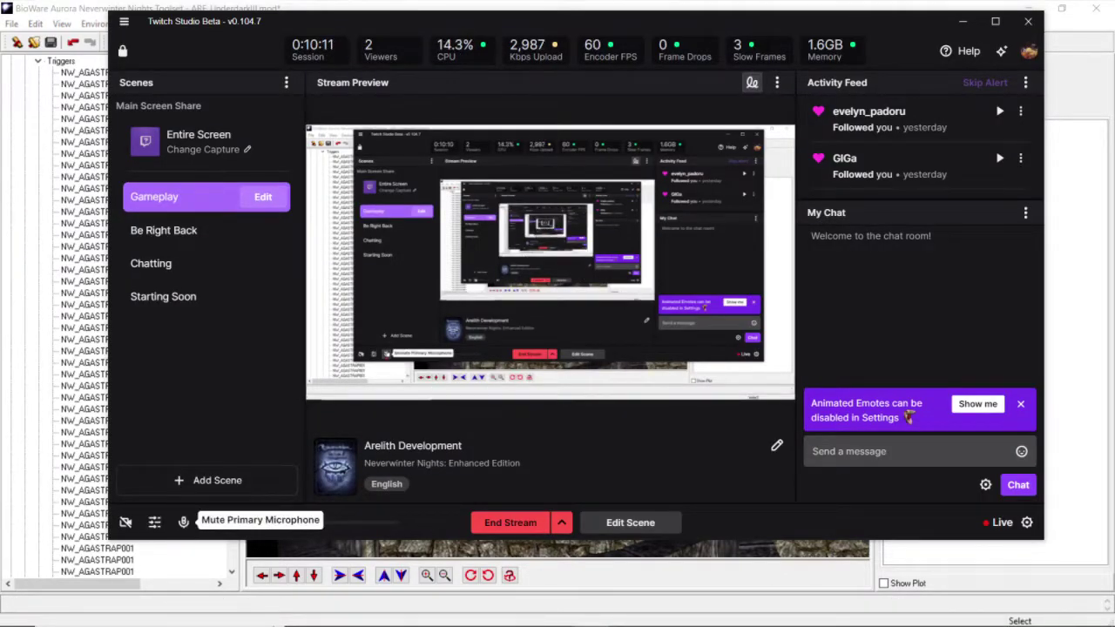
pyautogui.click(626, 612)
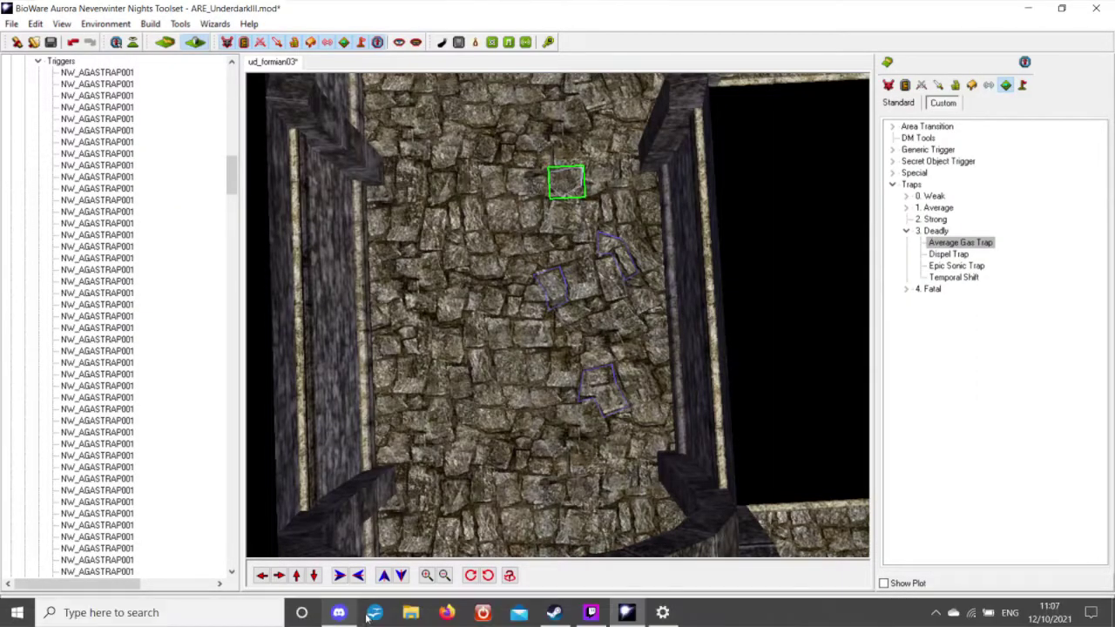
pyautogui.click(337, 612)
pyautogui.click(768, 584)
pyautogui.click(411, 5)
# Step: Draw a narrow four-sided Average Gas Trap on the stones toward the opposite wall, across the corridor from the hook-shaped trap
pyautogui.scroll(-5, 477, 223)
pyautogui.scroll(5, 515, 329)
pyautogui.moveTo(515, 329); pyautogui.dragTo(558, 274, button='middle')
pyautogui.scroll(5, 510, 337)
pyautogui.scroll(-5, 488, 329)
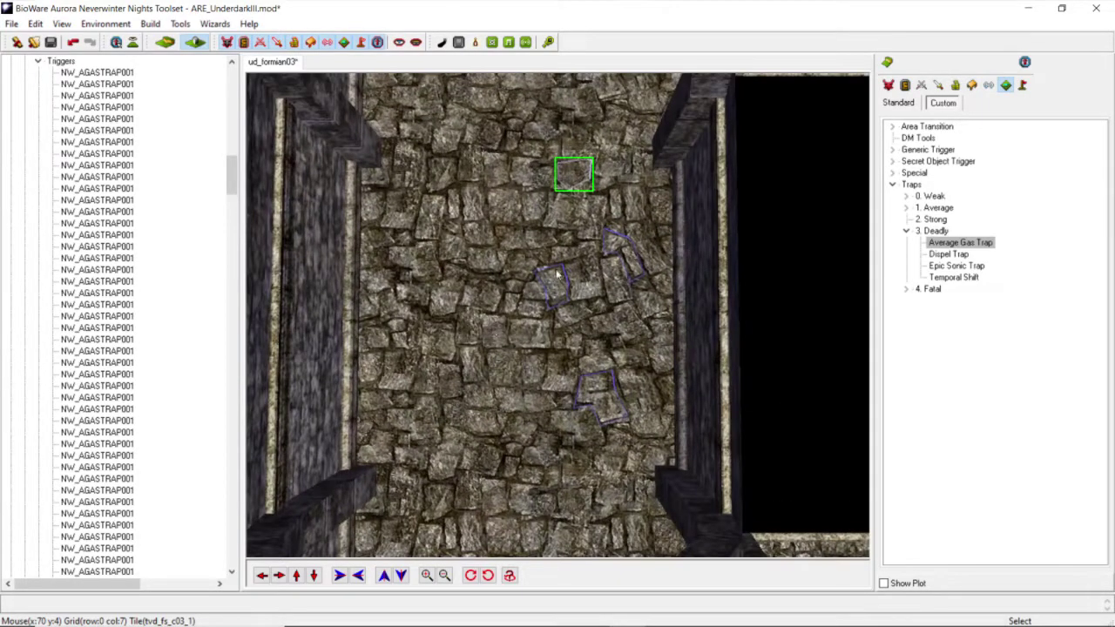
pyautogui.click(954, 242)
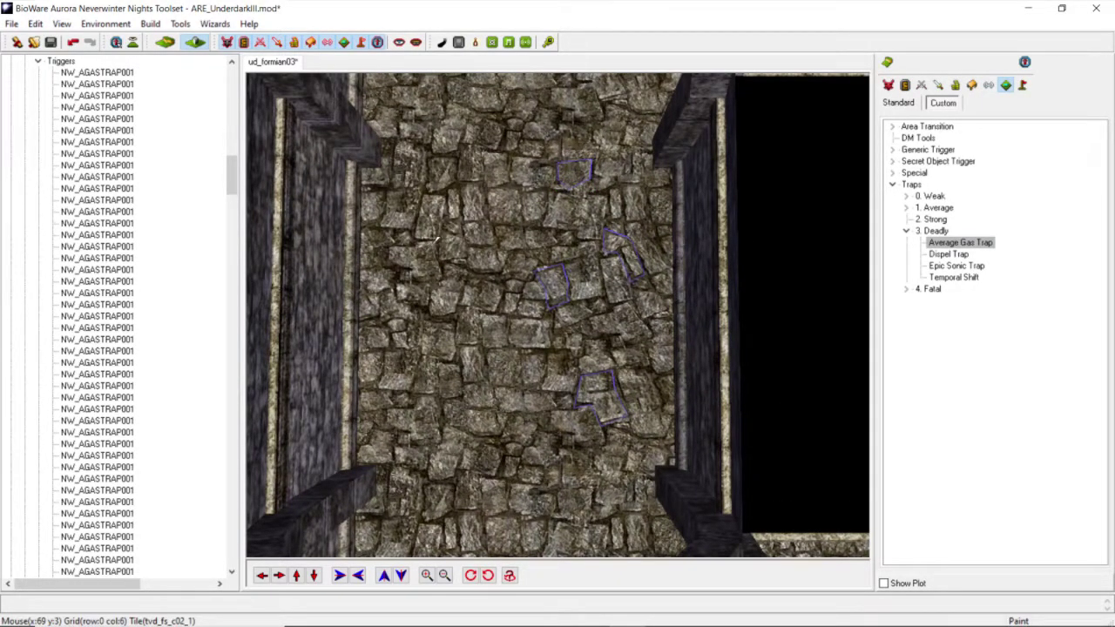
pyautogui.click(421, 194)
pyautogui.doubleClick(433, 243)
pyautogui.click(468, 277)
# Step: Draw a small four-sided Average Gas Trap around one upright stone across the corridor from the notched six-sided trap
pyautogui.scroll(-5, 468, 277)
pyautogui.moveTo(467, 277)
pyautogui.mouseDown(button='middle')
pyautogui.moveTo(500, 252)
pyautogui.moveTo(410, 414)
pyautogui.moveTo(483, 266)
pyautogui.moveTo(472, 319)
pyautogui.moveTo(446, 311)
pyautogui.mouseUp(button='middle')
pyautogui.click(505, 242)
pyautogui.scroll(5, 505, 242)
pyautogui.click(297, 575)
pyautogui.scroll(-5, 463, 315)
pyautogui.scroll(5, 448, 314)
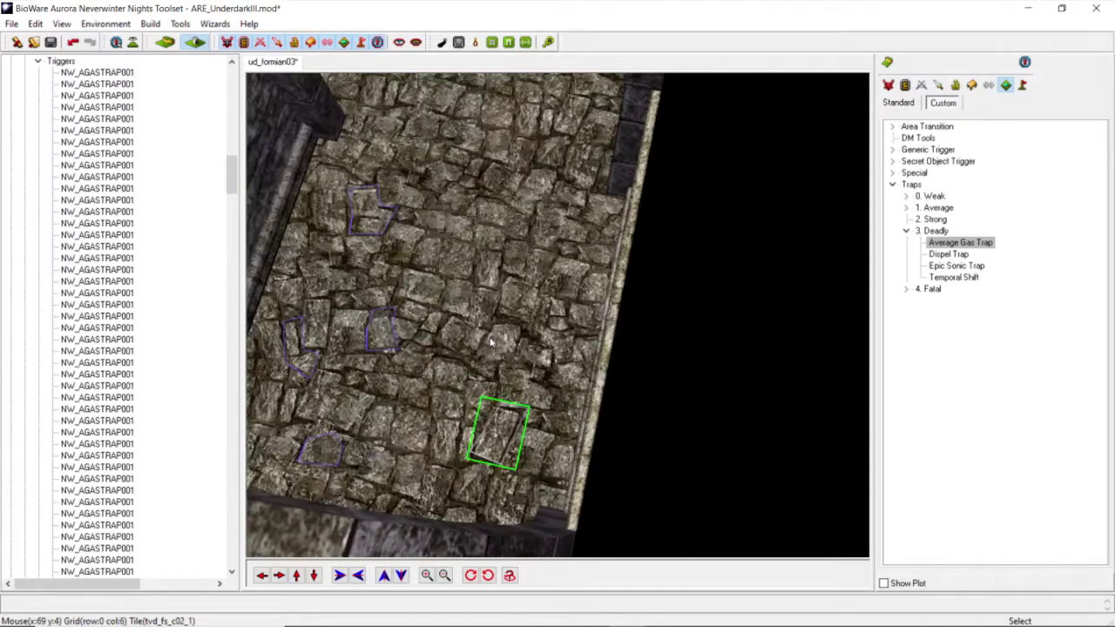
pyautogui.click(931, 245)
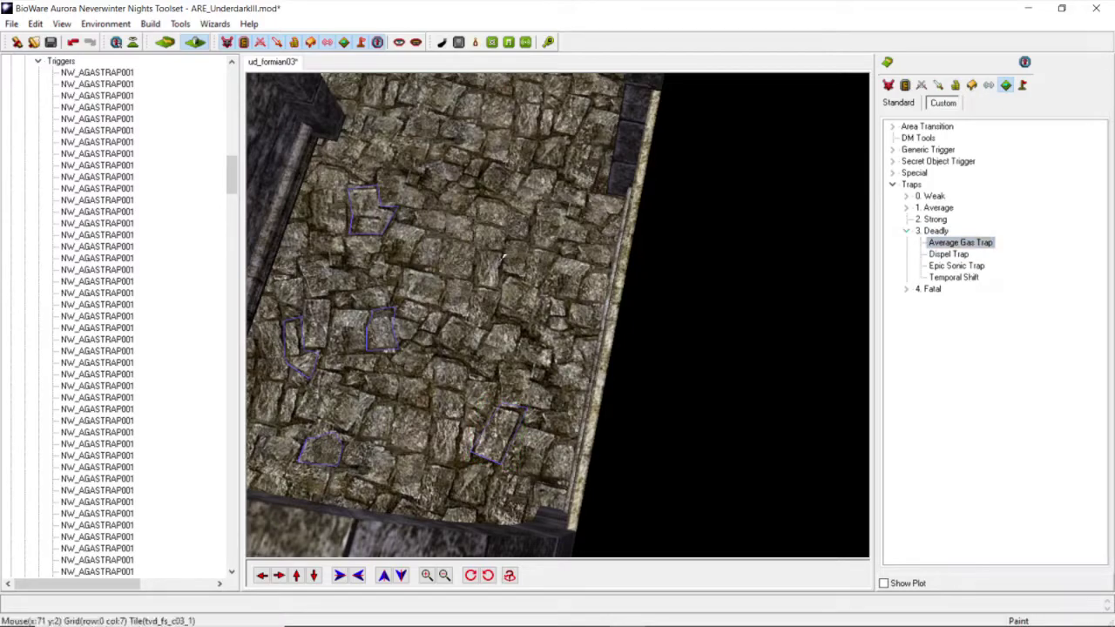
pyautogui.click(525, 276)
pyautogui.click(527, 244)
pyautogui.click(501, 276)
pyautogui.doubleClick(525, 276)
# Step: Draw a small four-sided Average Gas Trap around a single stone near the end arch, past the notched six-sided trap
pyautogui.scroll(-4, 514, 277)
pyautogui.moveTo(357, 286)
pyautogui.mouseDown(button='middle')
pyautogui.moveTo(579, 276)
pyautogui.moveTo(569, 271)
pyautogui.moveTo(614, 354)
pyautogui.mouseUp(button='middle')
pyautogui.scroll(4, 615, 355)
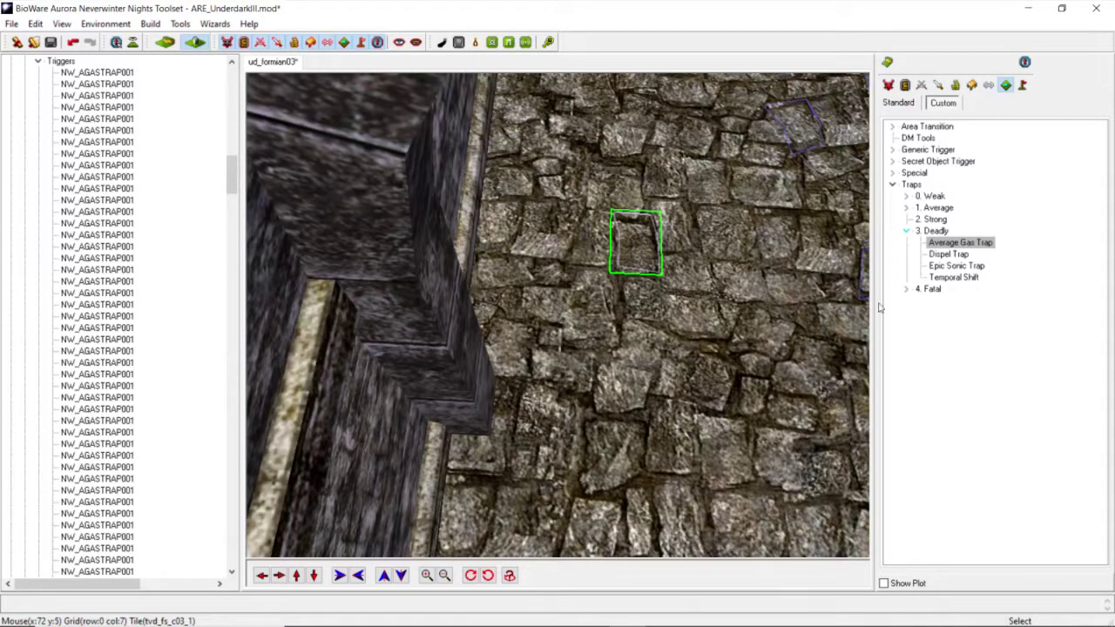
pyautogui.click(939, 244)
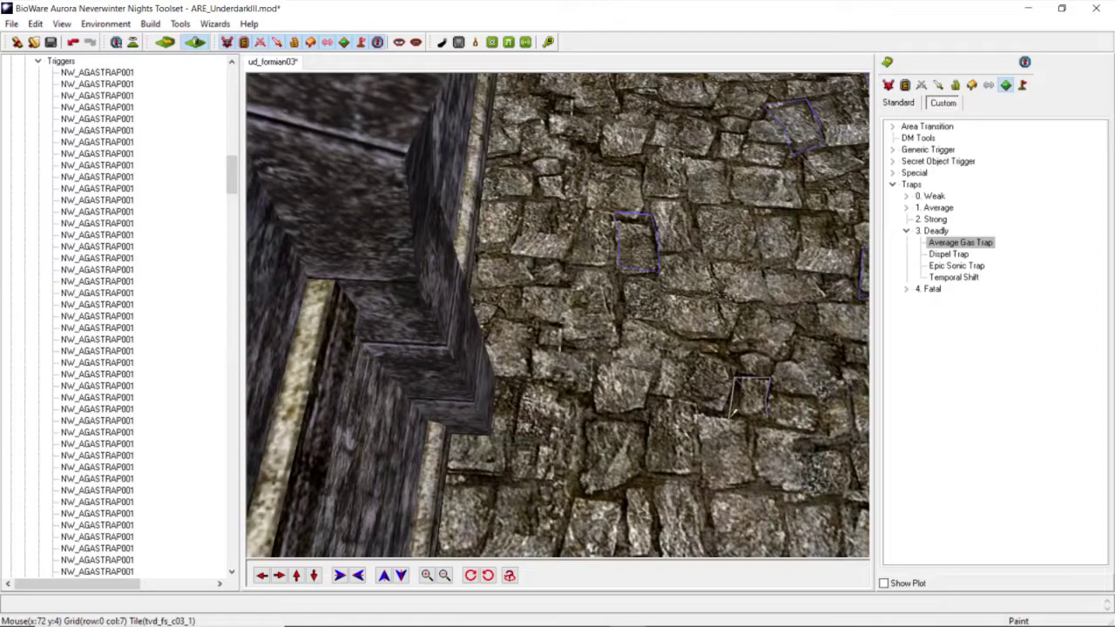
pyautogui.click(770, 407)
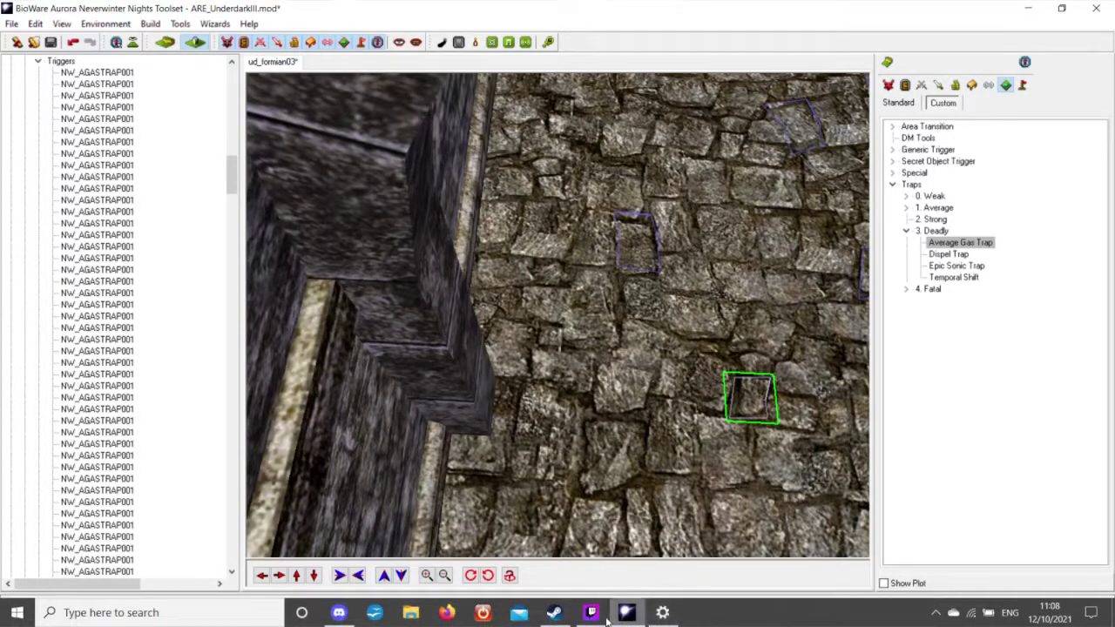
# Step: Switch to Twitch Studio, mute the primary microphone and change the stream scene to Be Right Back
pyautogui.click(591, 622)
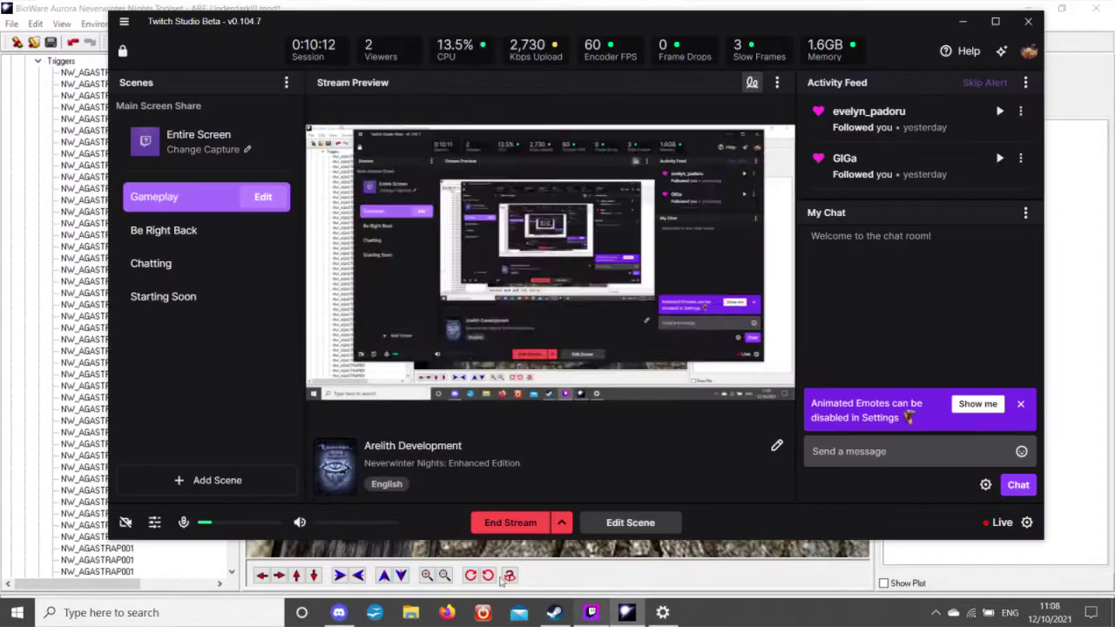
pyautogui.click(183, 521)
pyautogui.click(164, 230)
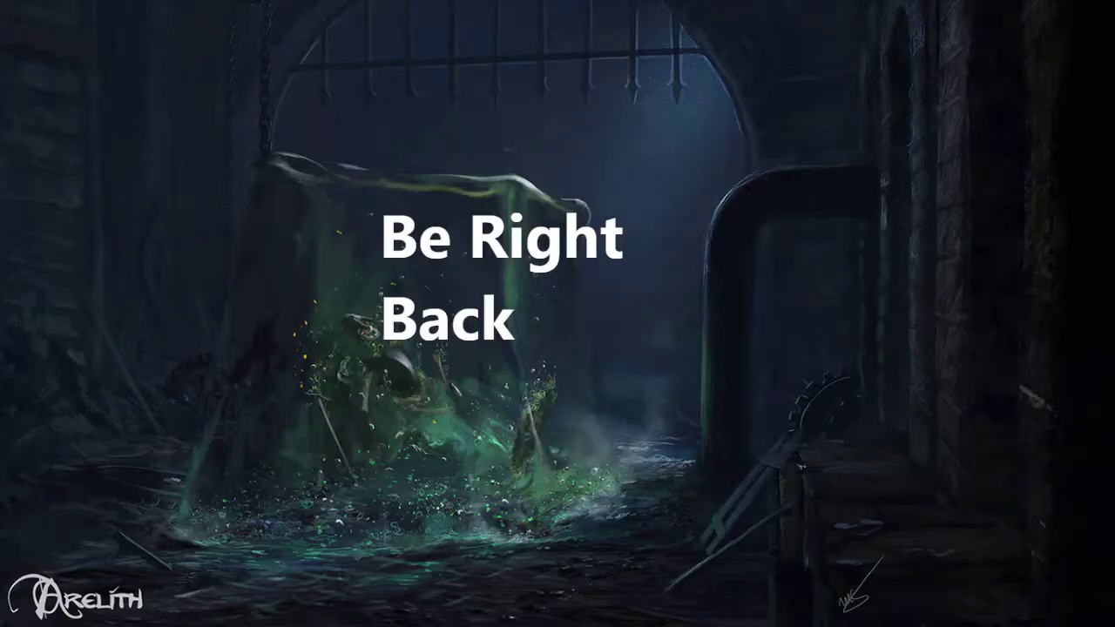
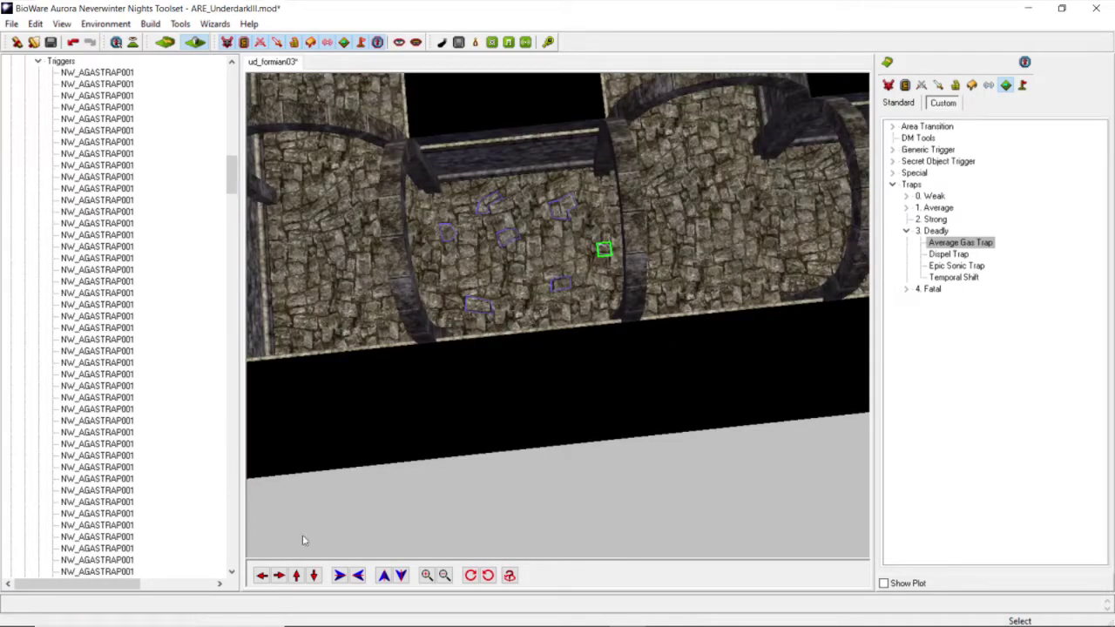
# Step: Draw a four-sided Average Gas Trap around one stone in the untrapped junction next to the finished corridor section
pyautogui.click(261, 575)
pyautogui.moveTo(500, 287); pyautogui.dragTo(563, 315, button='middle')
pyautogui.scroll(4, 545, 319)
pyautogui.click(942, 247)
pyautogui.scroll(3, 582, 215)
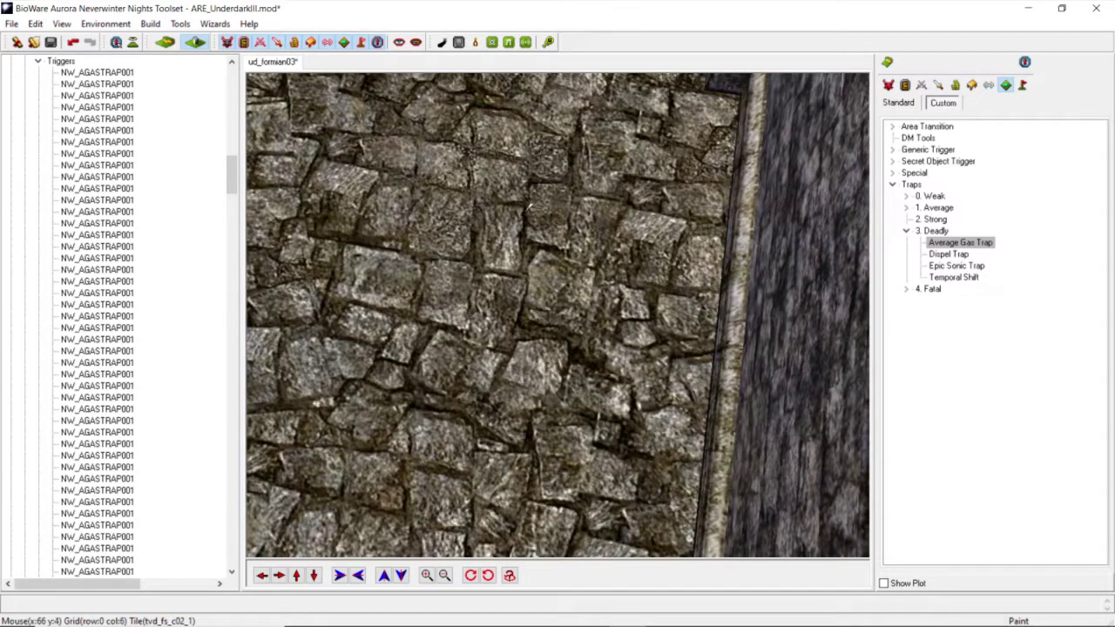
pyautogui.click(528, 166)
pyautogui.click(522, 211)
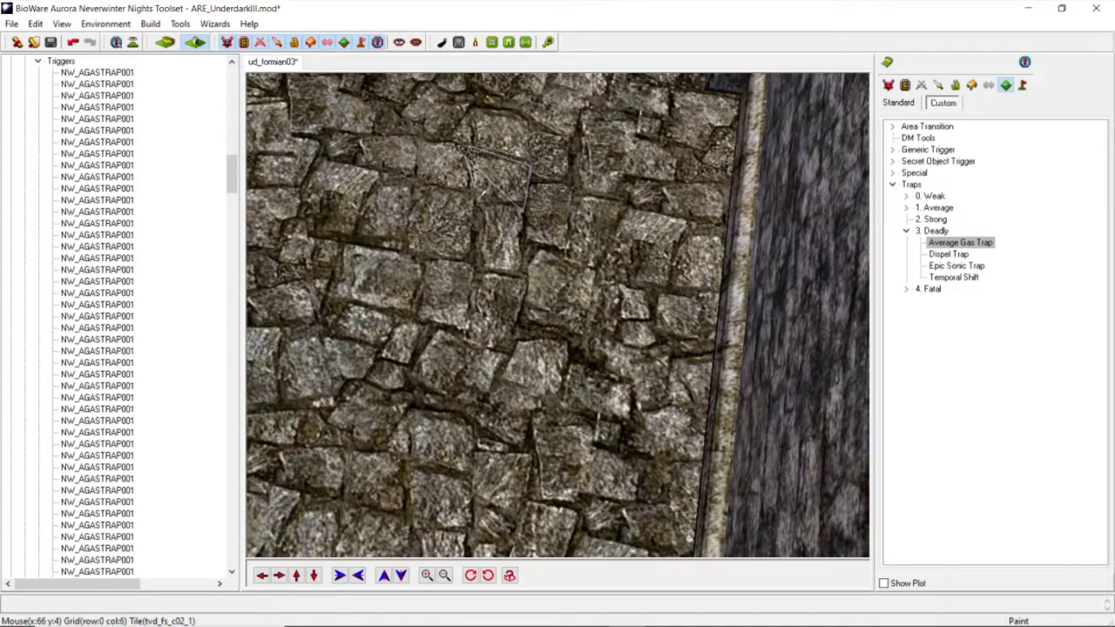
pyautogui.doubleClick(477, 203)
# Step: Draw a notched six-sided Average Gas Trap in the middle of the junction and a four-sided one around the stone nearer the wall
pyautogui.scroll(-4, 484, 222)
pyautogui.moveTo(484, 222); pyautogui.dragTo(495, 263, button='middle')
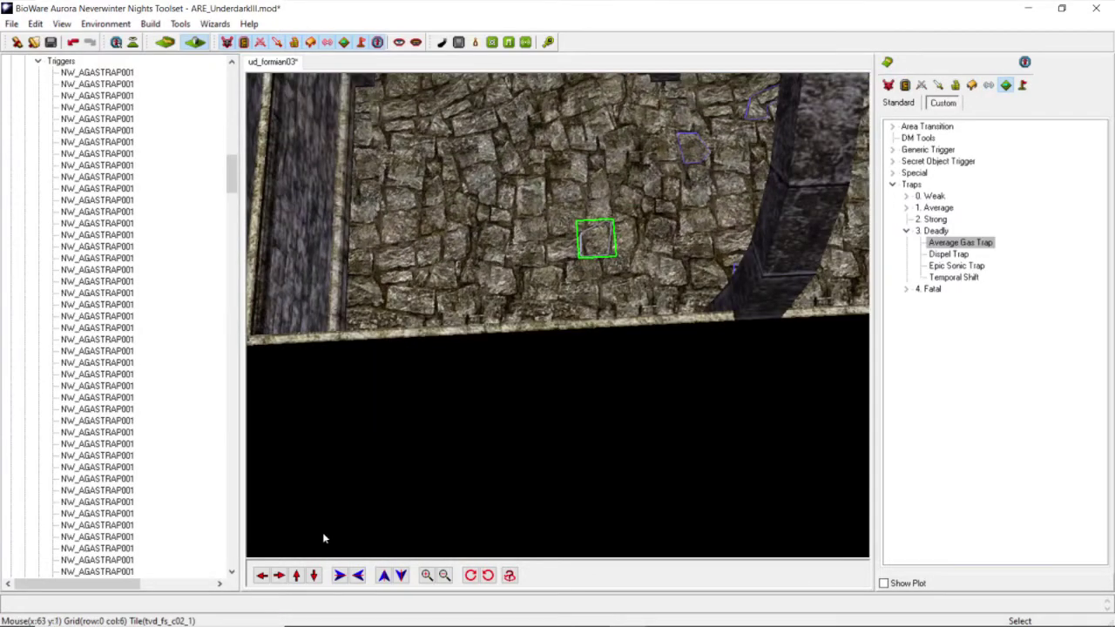
pyautogui.click(296, 575)
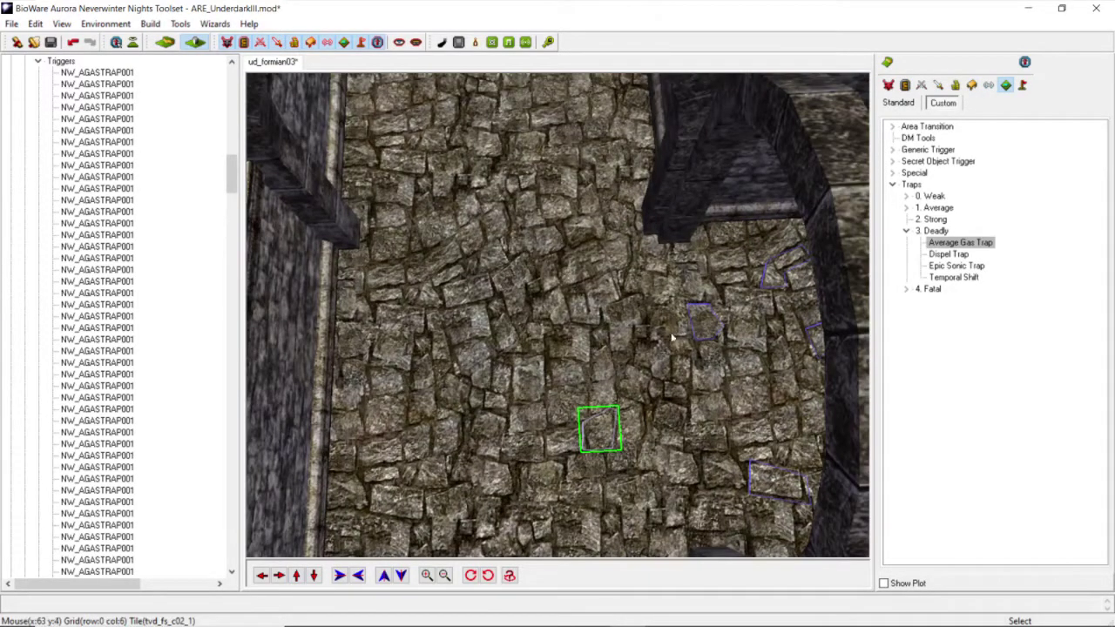
pyautogui.click(946, 244)
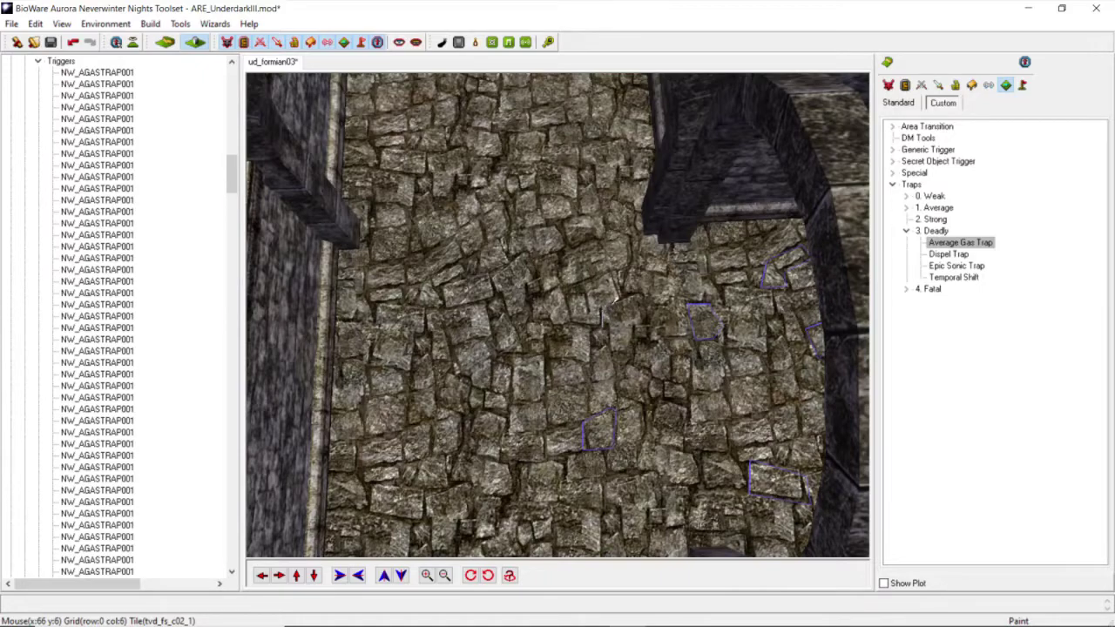
pyautogui.click(622, 298)
pyautogui.click(616, 269)
pyautogui.click(582, 283)
pyautogui.click(563, 288)
pyautogui.click(569, 324)
pyautogui.click(620, 300)
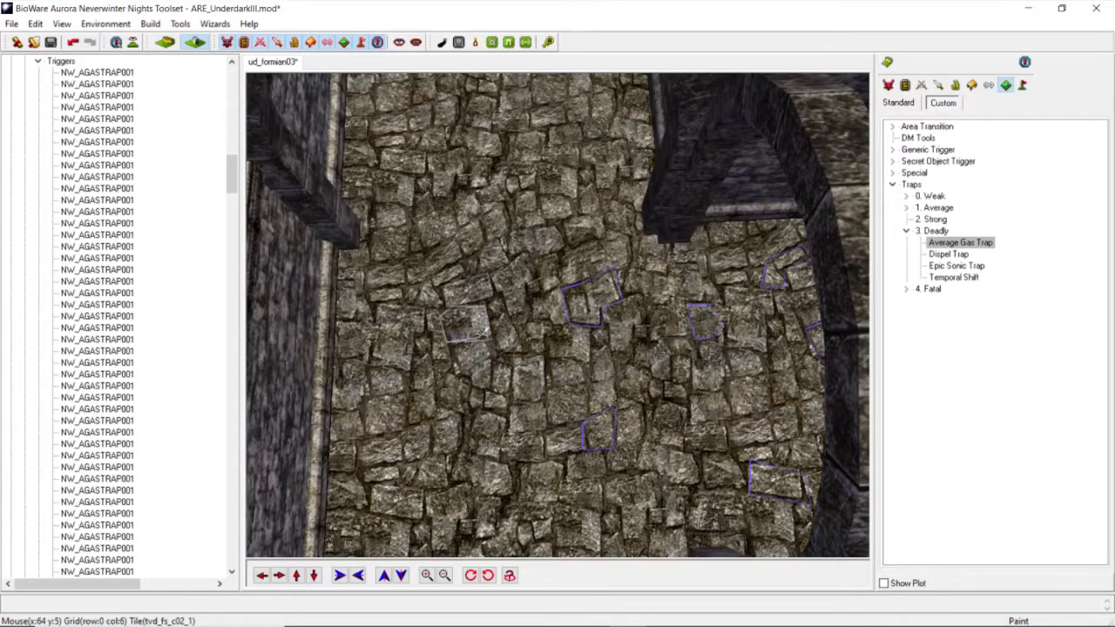
pyautogui.doubleClick(485, 333)
# Step: Draw a notched Average Gas Trap around adjoining stones in the junction, between the four-sided trap near the wall and the outer edge
pyautogui.scroll(-5, 484, 334)
pyautogui.moveTo(483, 306); pyautogui.dragTo(356, 378, button='middle')
pyautogui.click(509, 304)
pyautogui.scroll(3, 502, 319)
pyautogui.scroll(3, 514, 413)
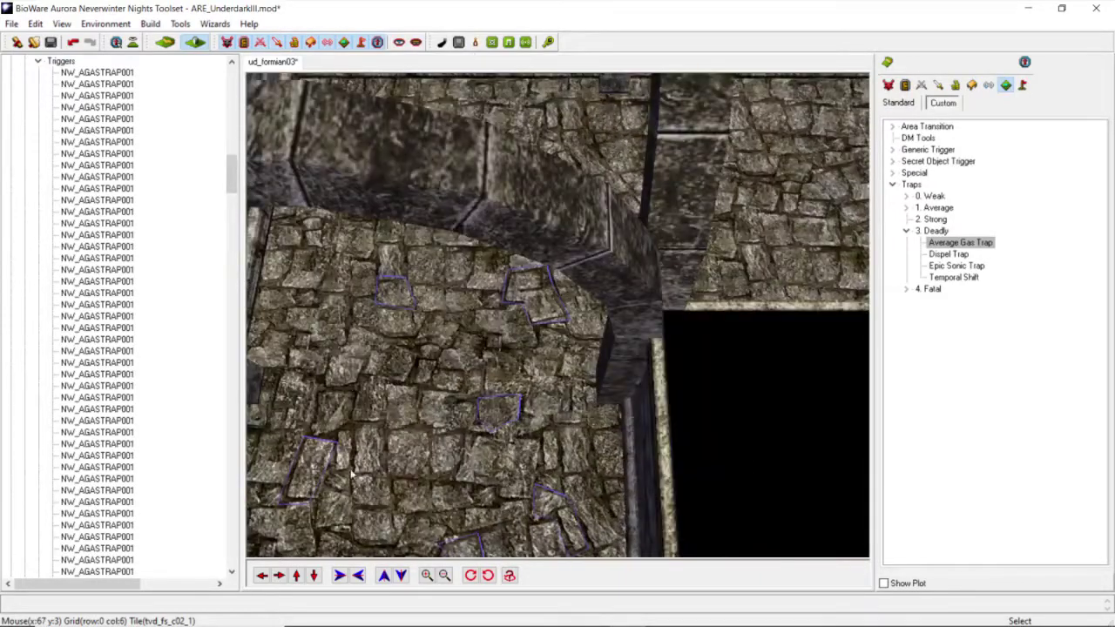
pyautogui.click(296, 574)
pyautogui.click(297, 576)
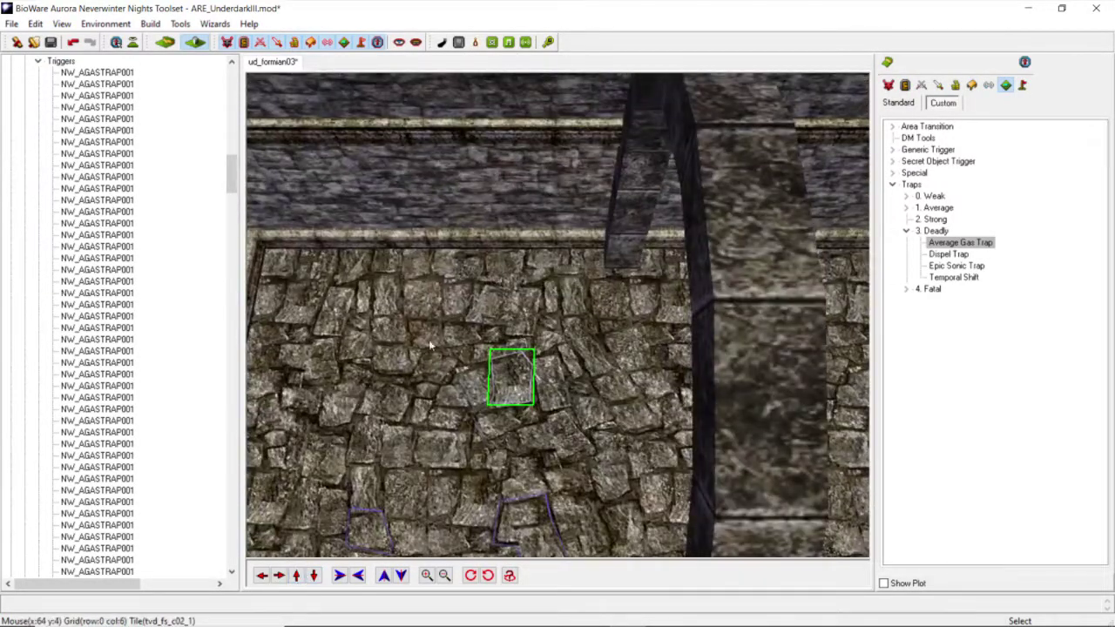
pyautogui.click(953, 245)
pyautogui.click(511, 376)
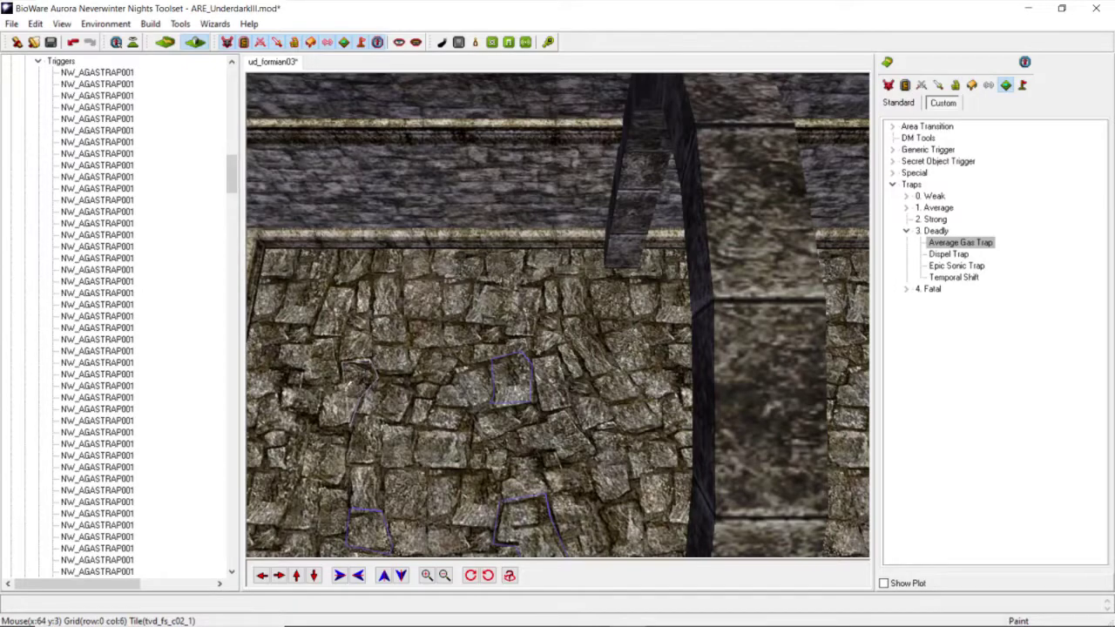
pyautogui.click(342, 386)
pyautogui.click(316, 389)
pyautogui.click(316, 424)
pyautogui.doubleClick(352, 425)
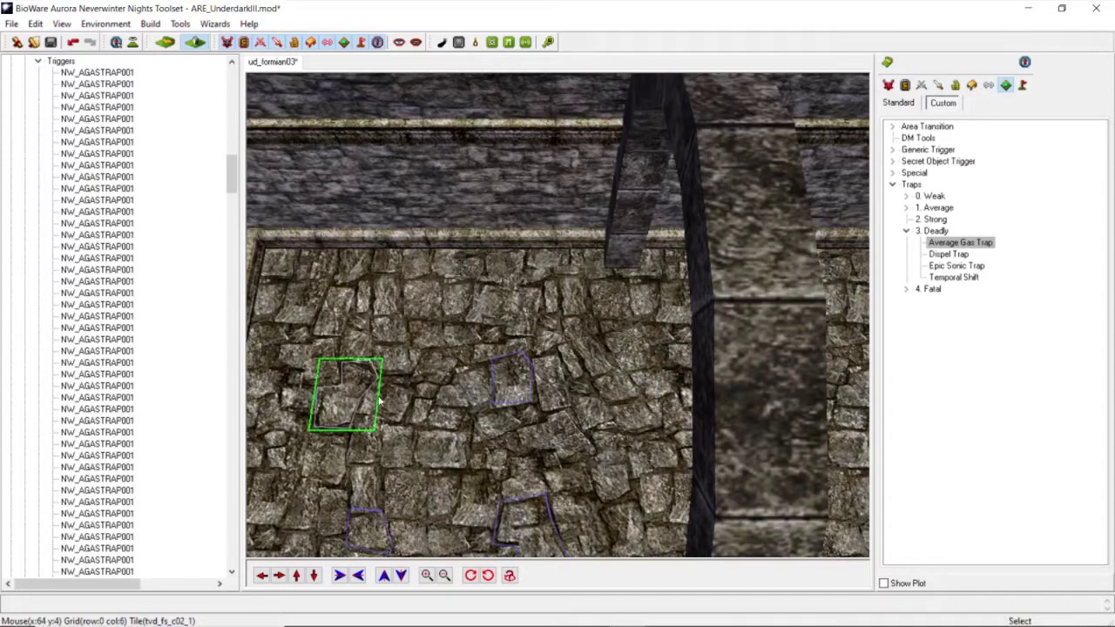
# Step: Draw a four-sided Average Gas Trap around the stone near the junction's wall, above the existing traps
pyautogui.scroll(-4, 384, 396)
pyautogui.moveTo(384, 396); pyautogui.dragTo(538, 345, button='middle')
pyautogui.scroll(4, 438, 343)
pyautogui.click(958, 243)
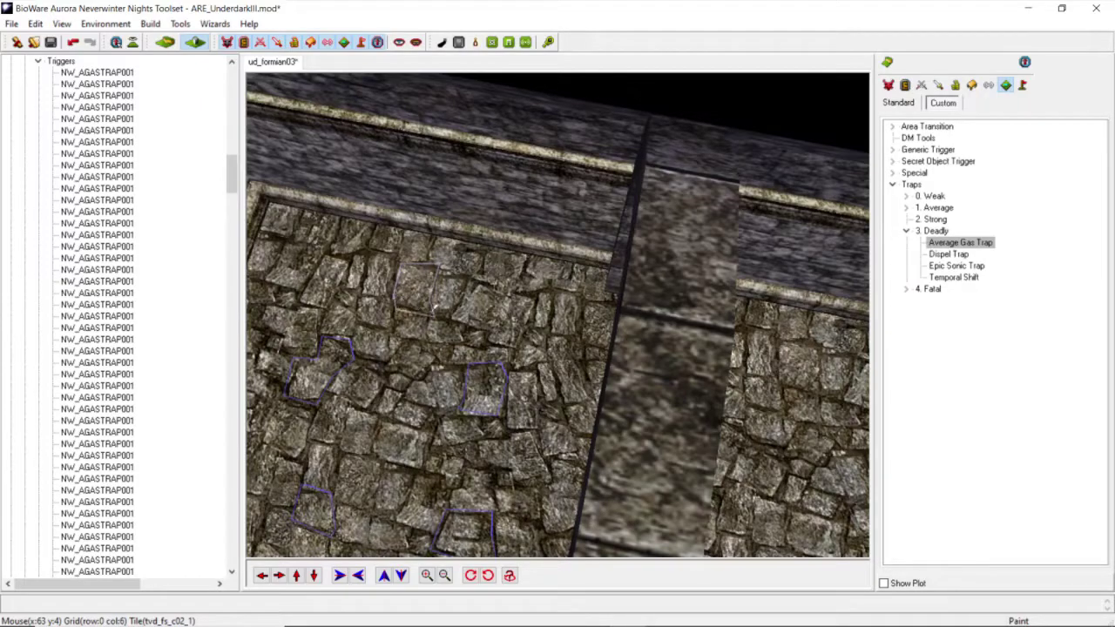
pyautogui.click(430, 318)
# Step: Draw an elongated Average Gas Trap around the long curved stone near the arch pillar where the junction meets the corridor
pyautogui.scroll(-4, 429, 318)
pyautogui.moveTo(474, 305)
pyautogui.mouseDown(button='middle')
pyautogui.moveTo(422, 302)
pyautogui.moveTo(425, 341)
pyautogui.mouseUp(button='middle')
pyautogui.click(947, 244)
pyautogui.scroll(2, 557, 184)
pyautogui.scroll(-2, 515, 155)
pyautogui.moveTo(488, 179)
pyautogui.mouseDown(button='middle')
pyautogui.moveTo(505, 181)
pyautogui.moveTo(482, 168)
pyautogui.mouseUp(button='middle')
pyautogui.scroll(3, 482, 168)
pyautogui.scroll(1, 495, 257)
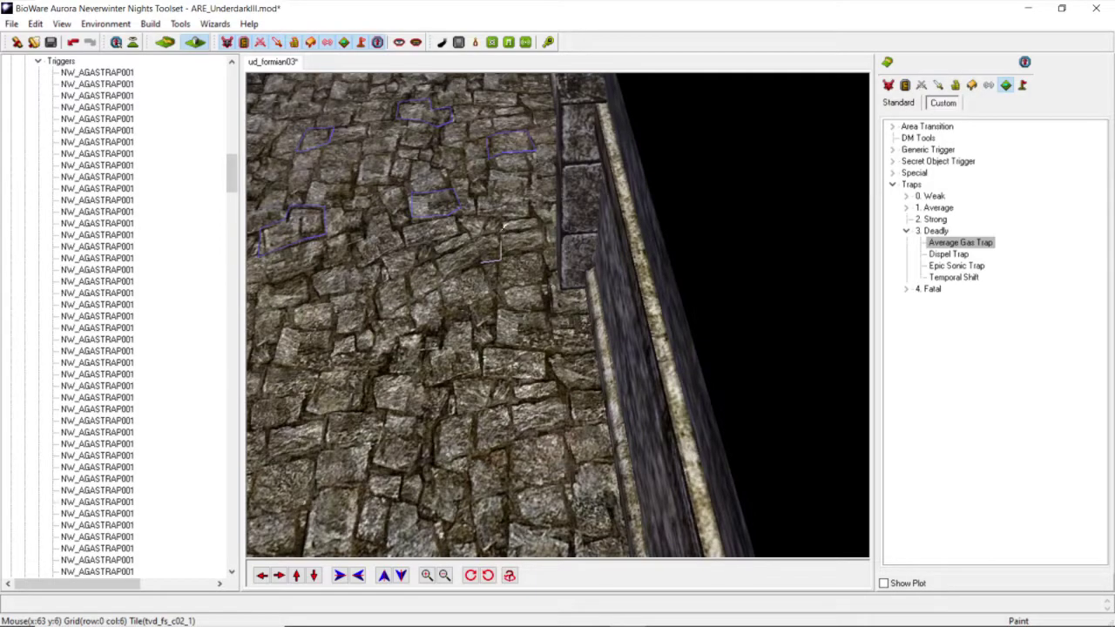
pyautogui.click(498, 232)
pyautogui.click(471, 241)
pyautogui.click(441, 273)
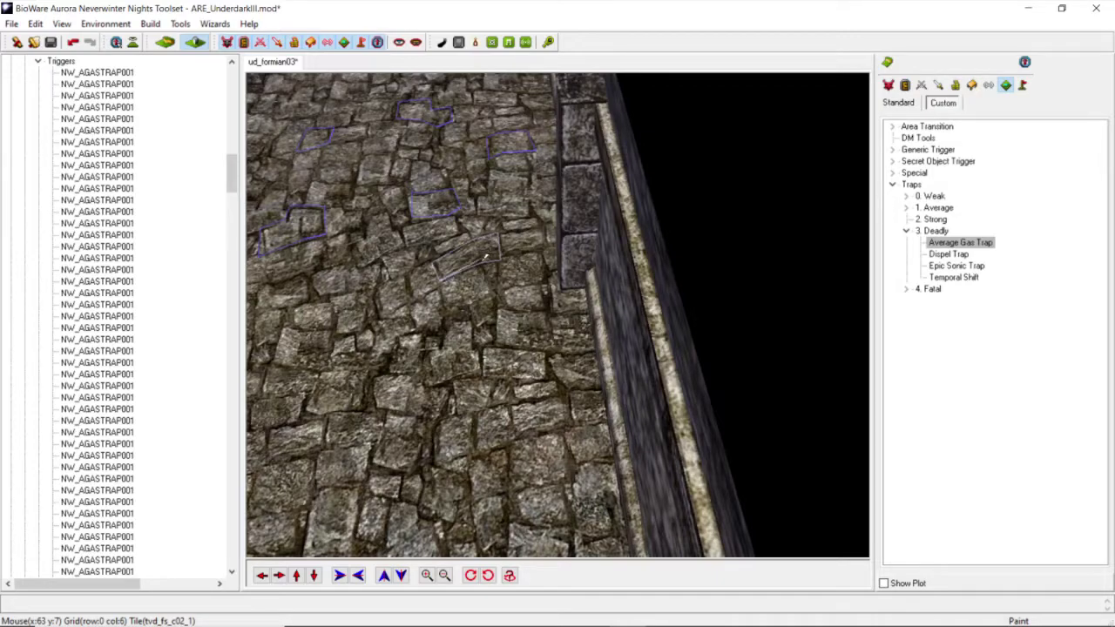
pyautogui.doubleClick(474, 268)
# Step: Draw a four-sided Average Gas Trap around a small stone in the middle of the corridor, just past the curved-stone trap
pyautogui.moveTo(473, 268); pyautogui.dragTo(423, 299, button='middle')
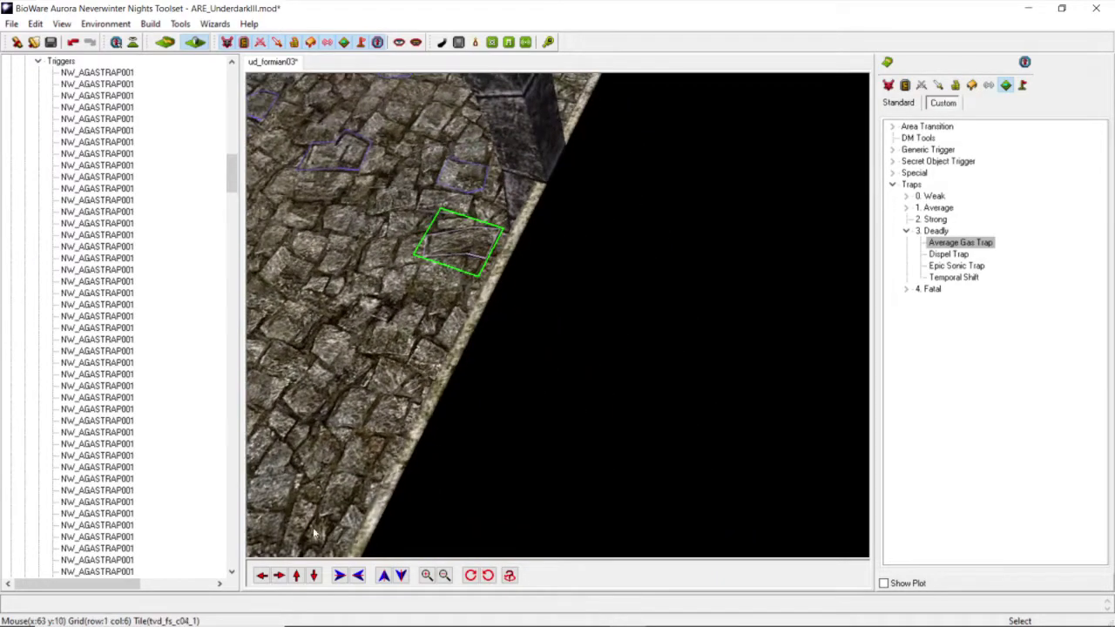
pyautogui.click(261, 574)
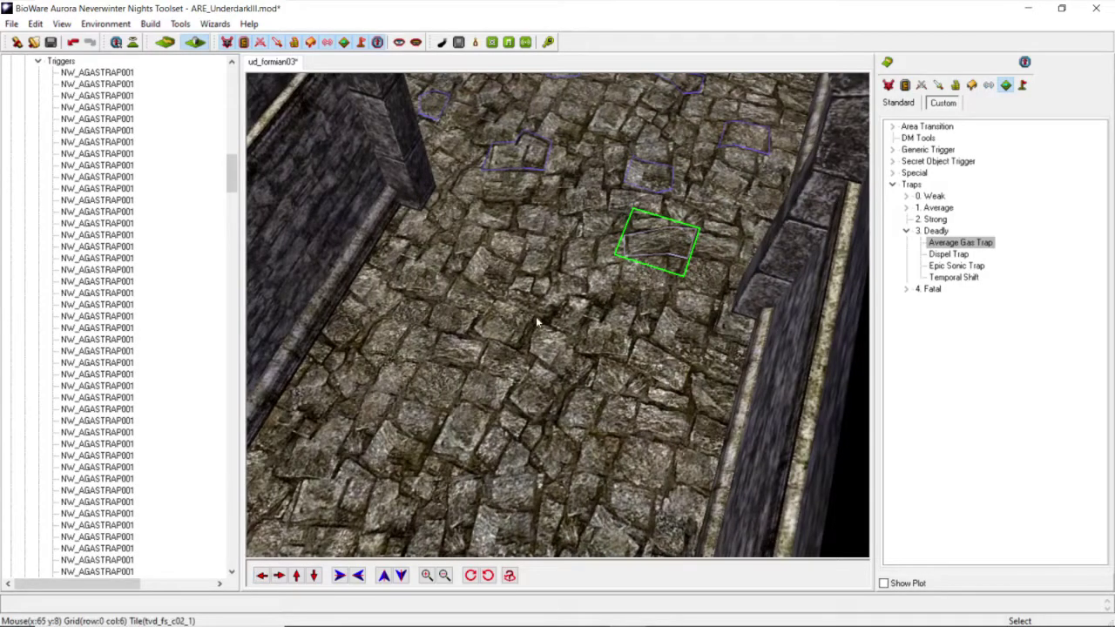
pyautogui.moveTo(537, 318); pyautogui.dragTo(571, 317, button='middle')
pyautogui.scroll(3, 570, 317)
pyautogui.click(957, 242)
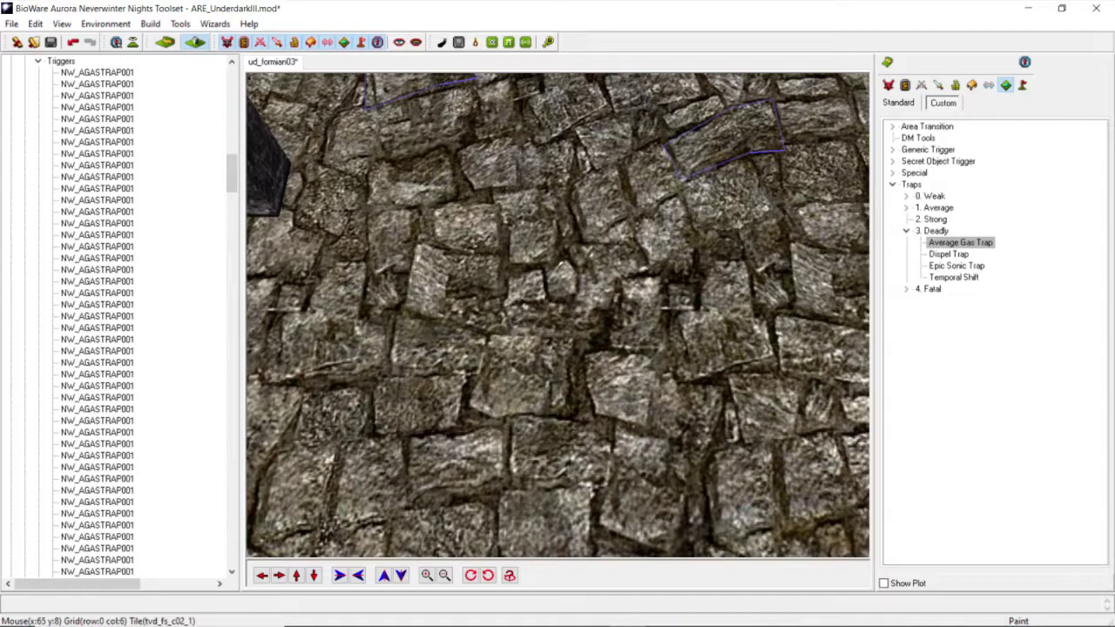
pyautogui.click(549, 265)
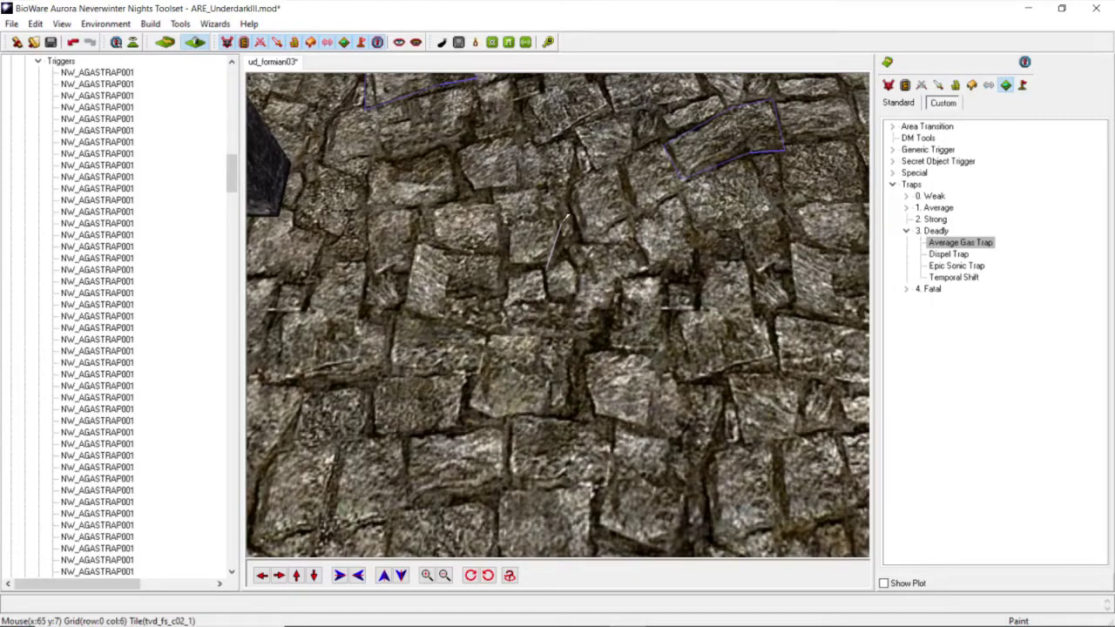
pyautogui.click(559, 218)
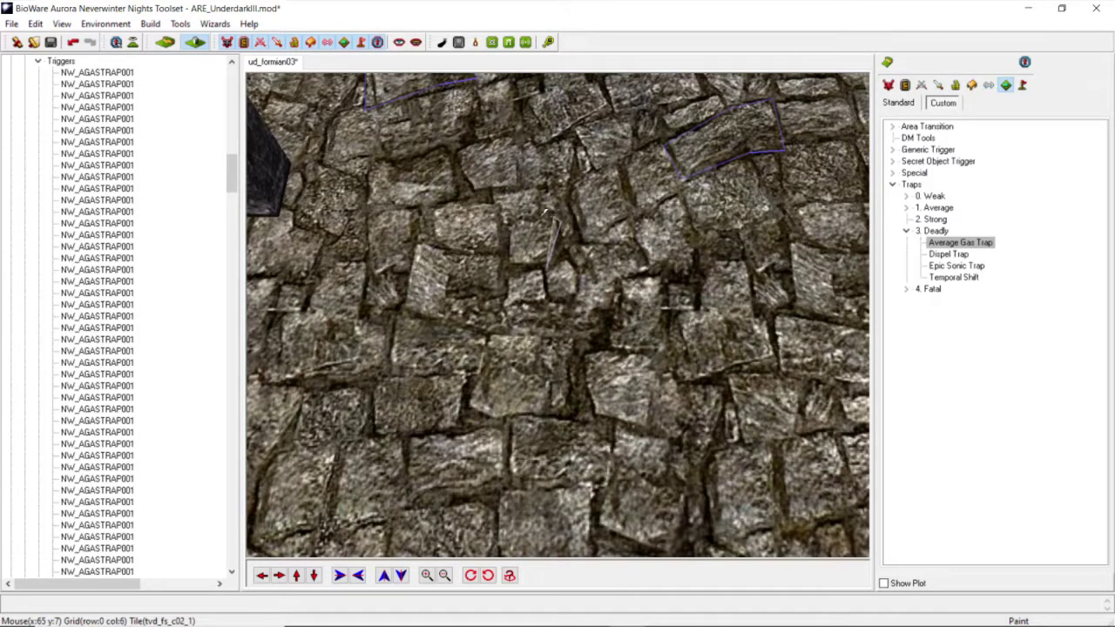
pyautogui.click(510, 224)
pyautogui.click(512, 267)
pyautogui.click(548, 266)
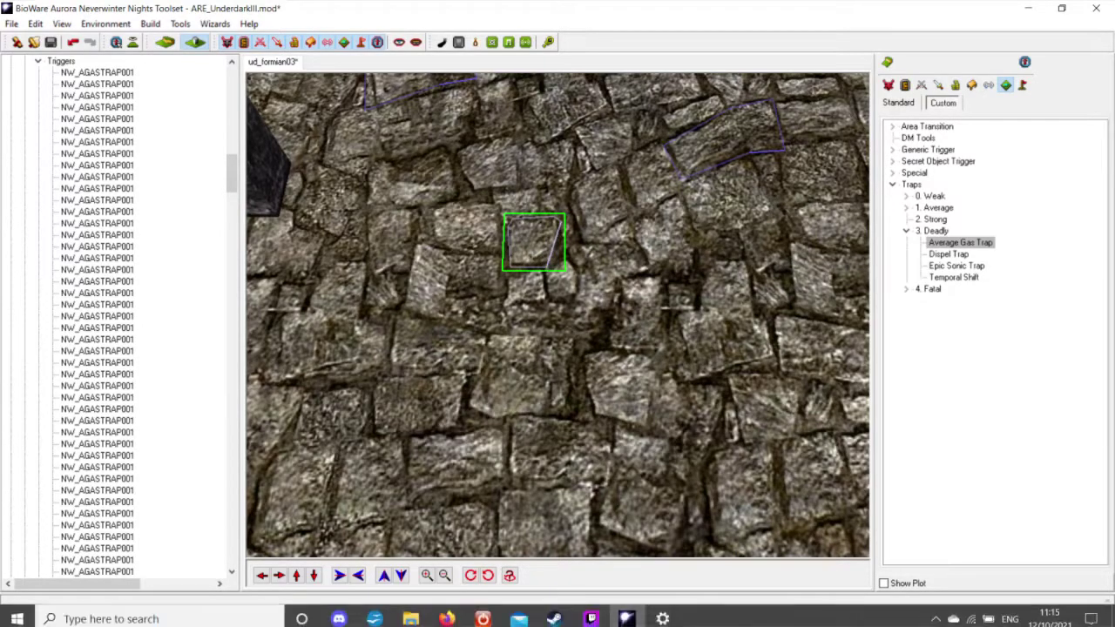
# Step: Mute the microphone in Twitch Studio and in Discord, and return to the toolset
pyautogui.moveTo(627, 612)
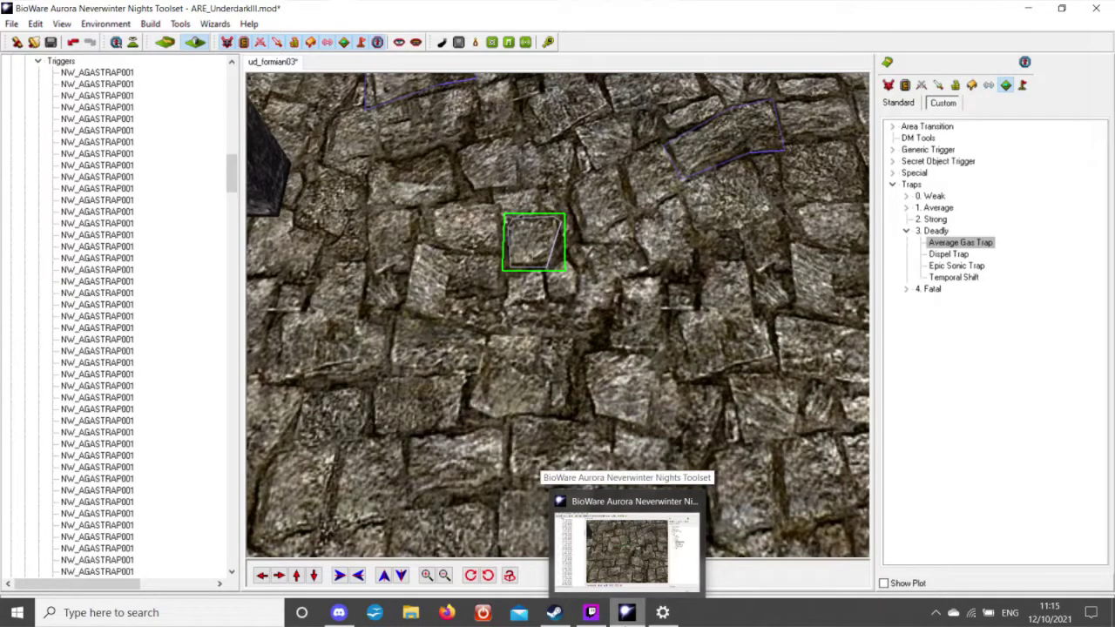
pyautogui.click(593, 614)
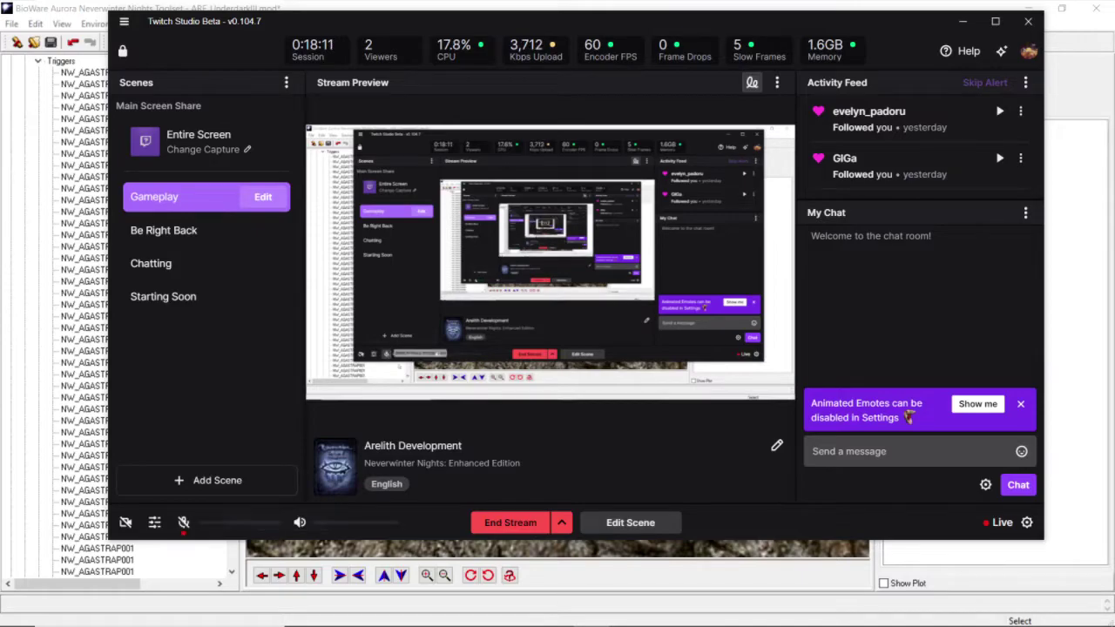
pyautogui.click(337, 612)
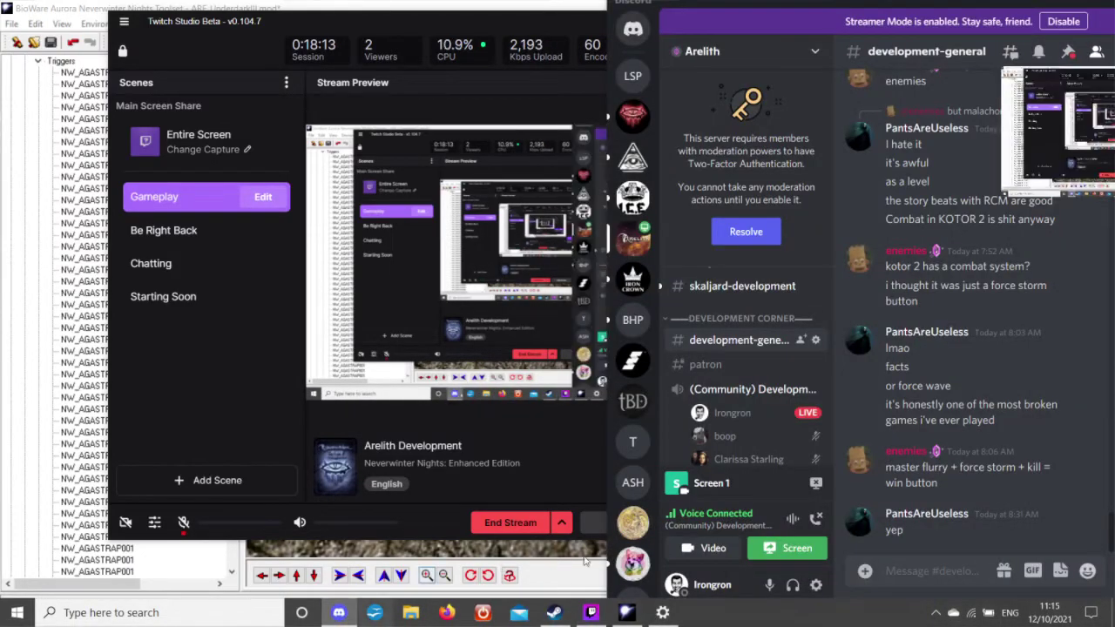
pyautogui.click(769, 585)
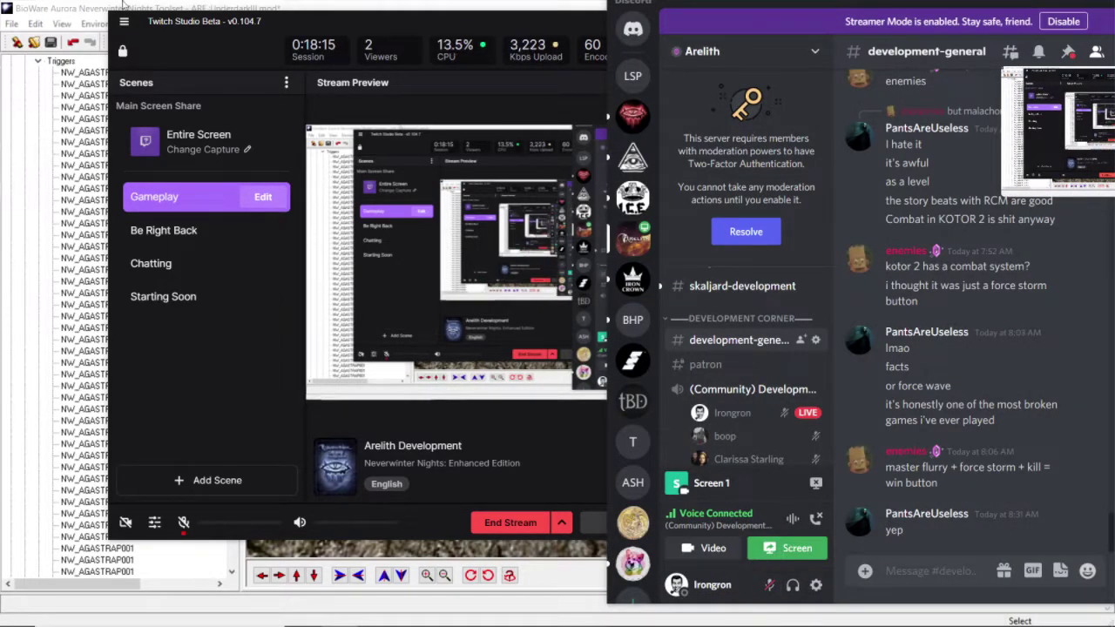
pyautogui.click(118, 5)
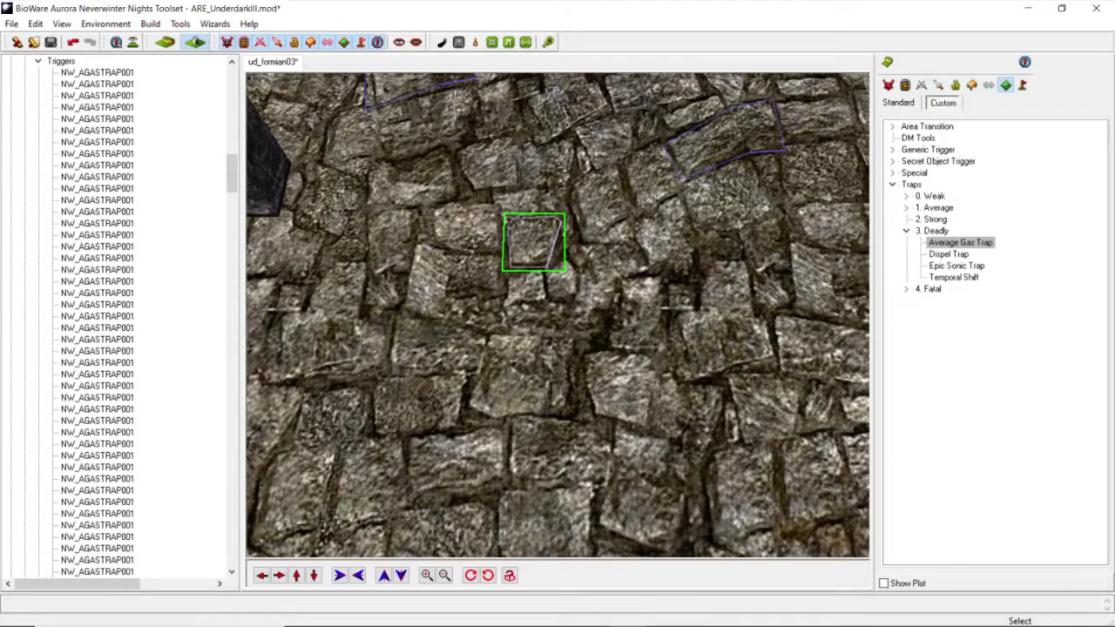
# Step: Unmute the microphone in Twitch Studio and in Discord, and return to the toolset
pyautogui.moveTo(653, 625)
pyautogui.click(590, 612)
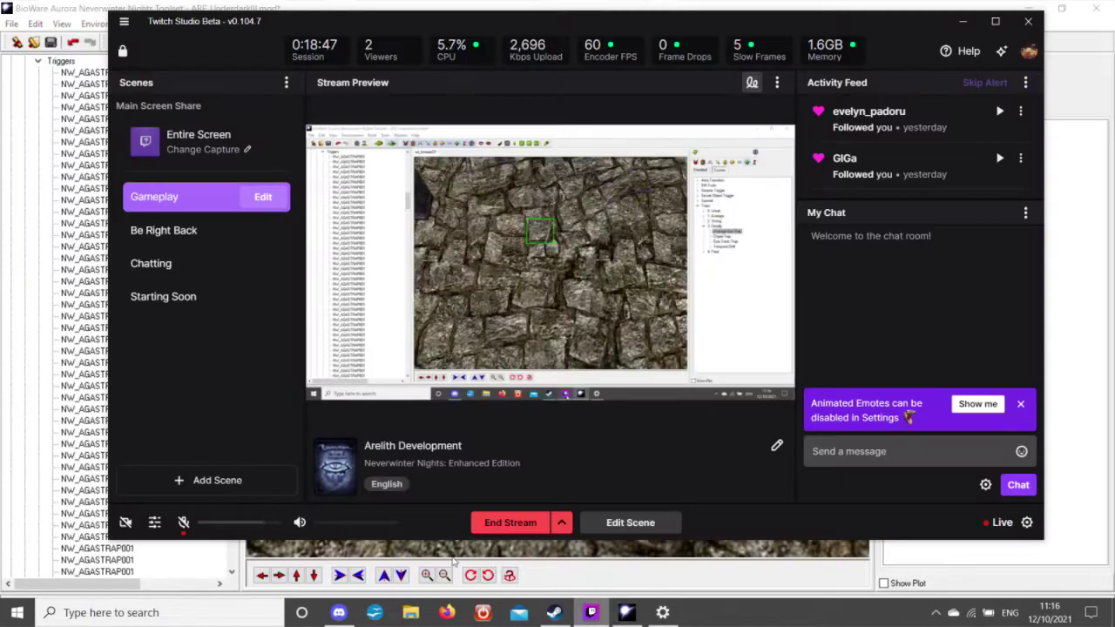
pyautogui.click(188, 525)
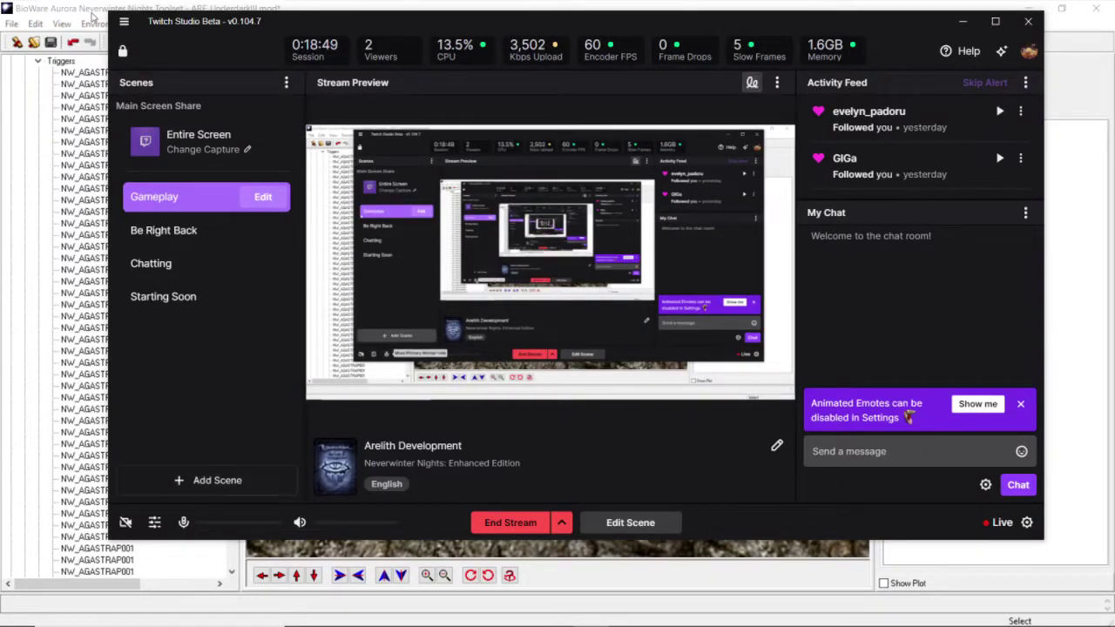
pyautogui.click(962, 21)
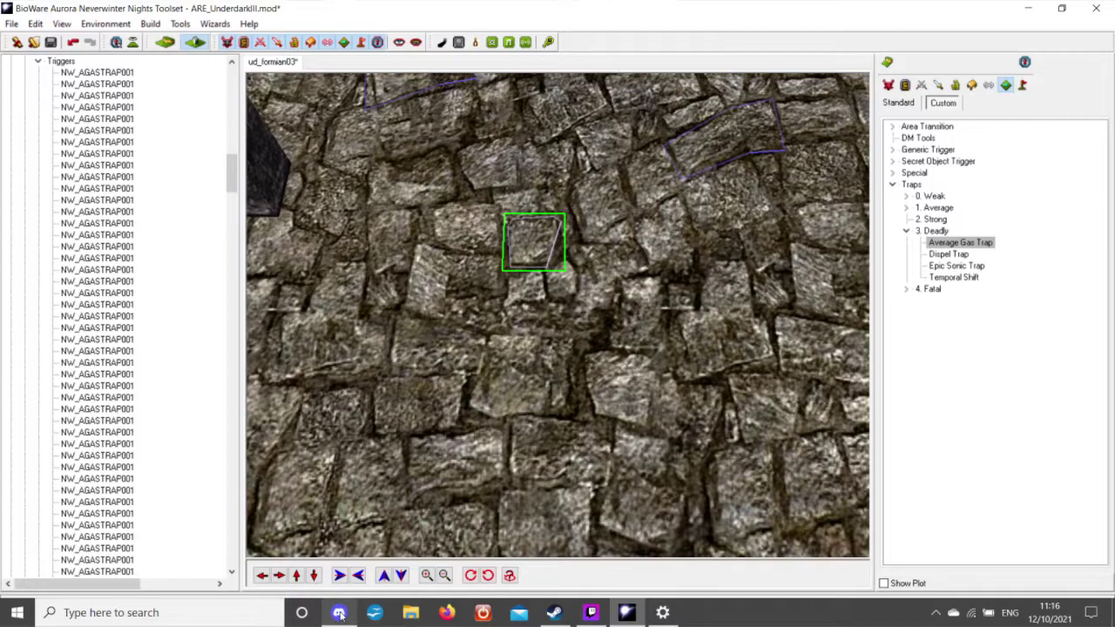
pyautogui.click(341, 612)
pyautogui.click(769, 585)
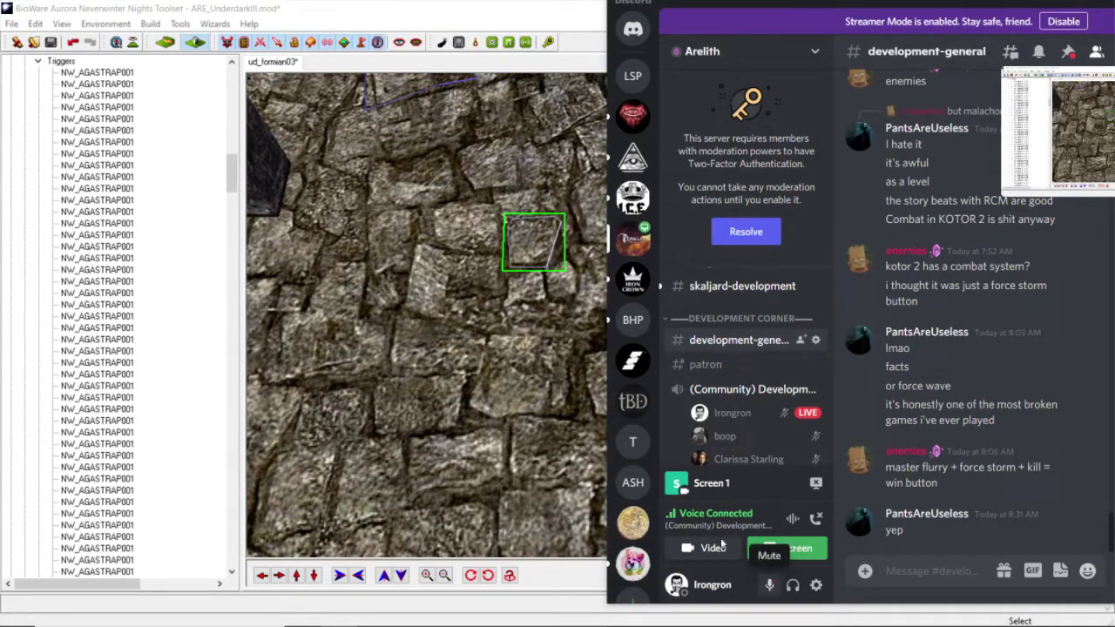
pyautogui.click(362, 62)
# Step: Draw a four-sided Average Gas Trap around a stone between the small mid-corridor trap and the corridor wall
pyautogui.scroll(-3, 584, 387)
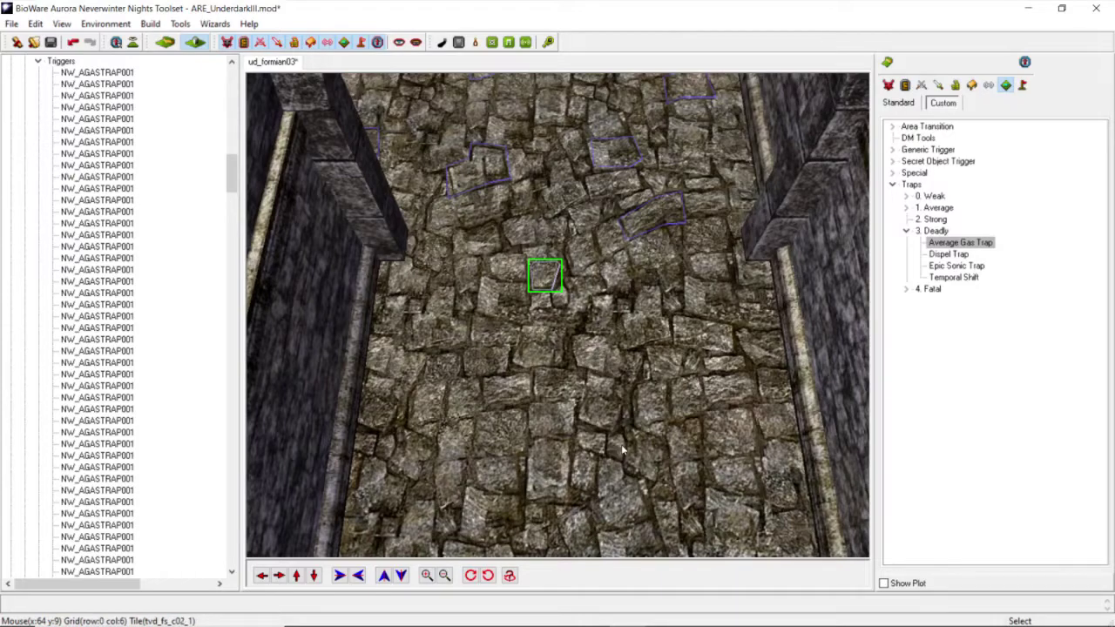
pyautogui.moveTo(505, 375); pyautogui.dragTo(557, 385, button='middle')
pyautogui.scroll(5, 557, 385)
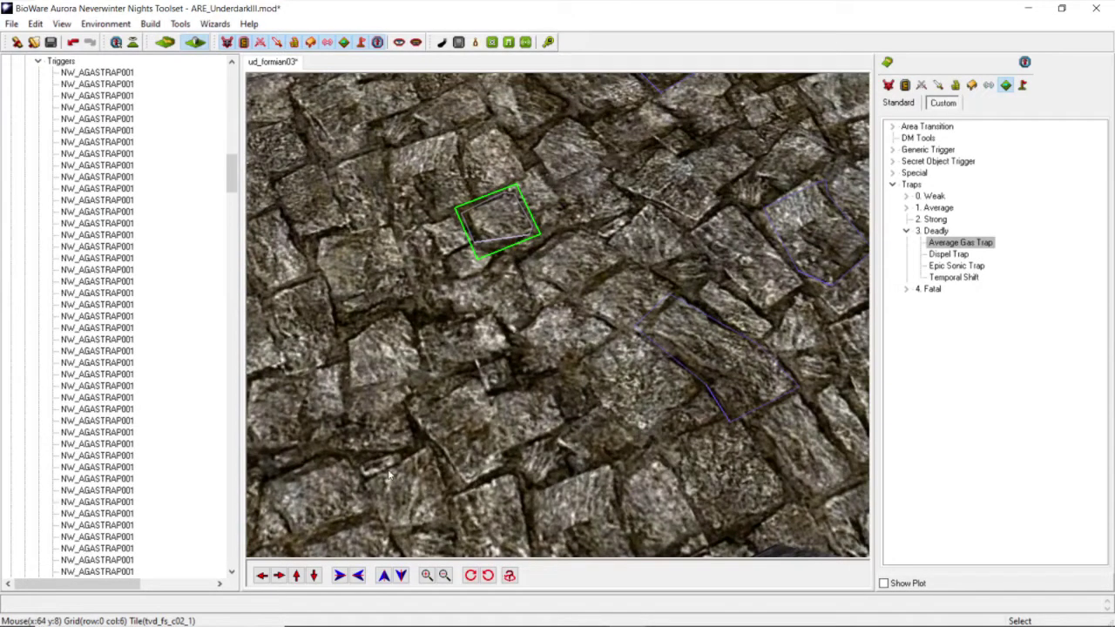
pyautogui.click(261, 575)
pyautogui.click(261, 575)
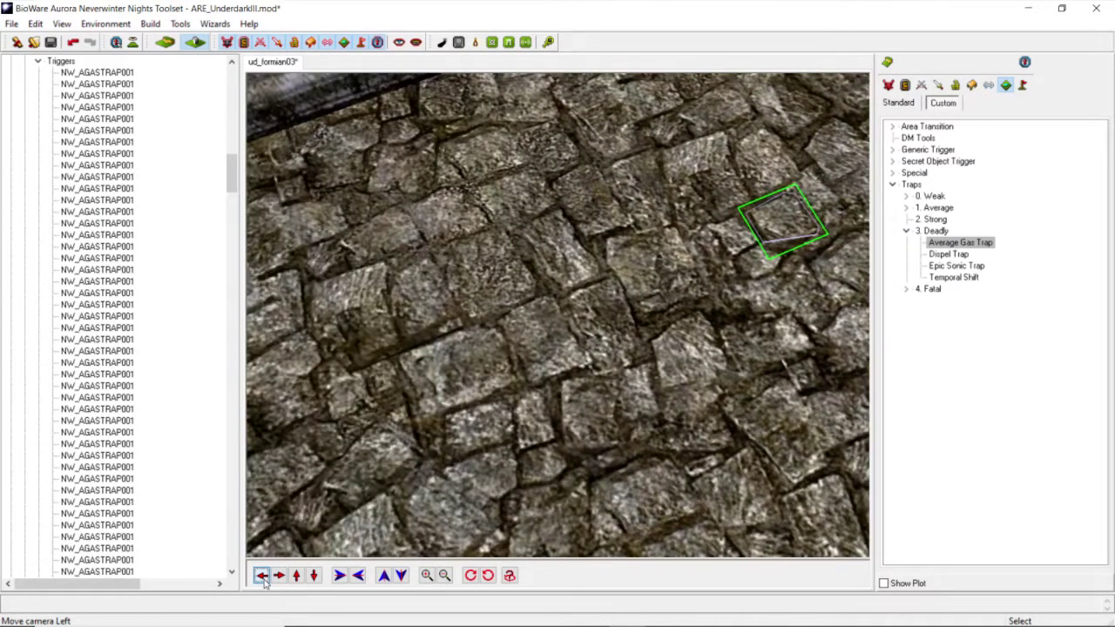
pyautogui.scroll(-5, 406, 401)
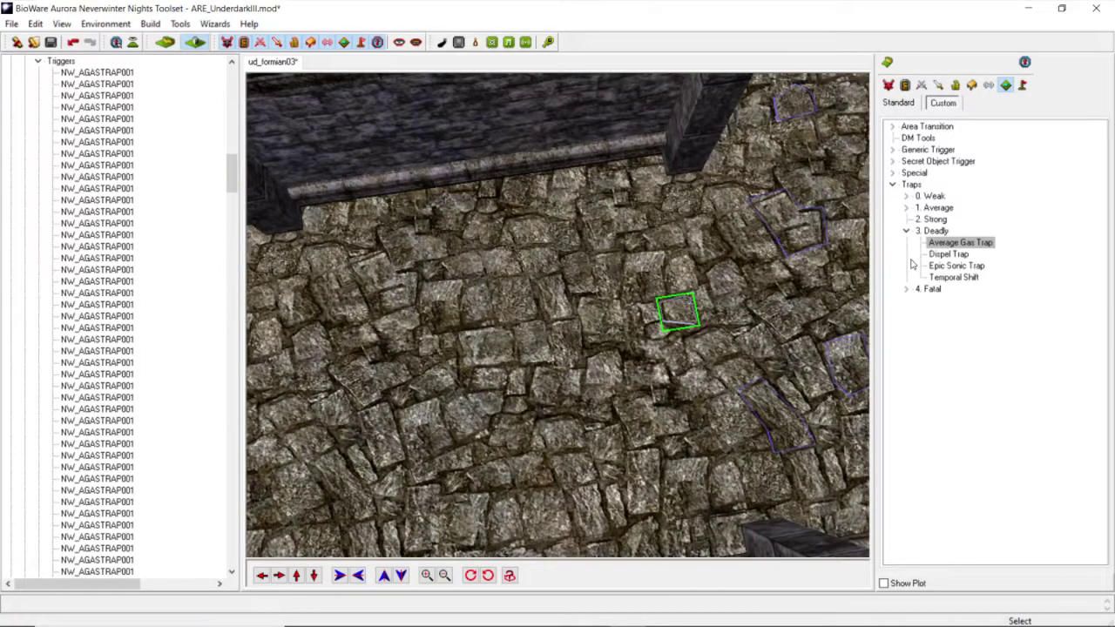
pyautogui.click(956, 243)
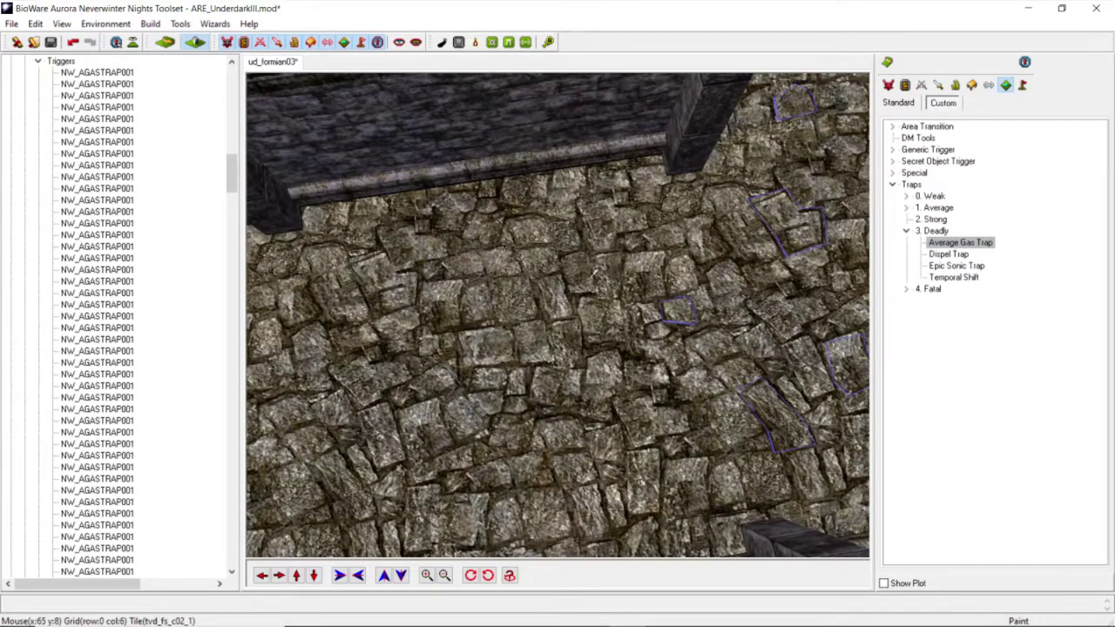
pyautogui.click(582, 251)
pyautogui.click(561, 258)
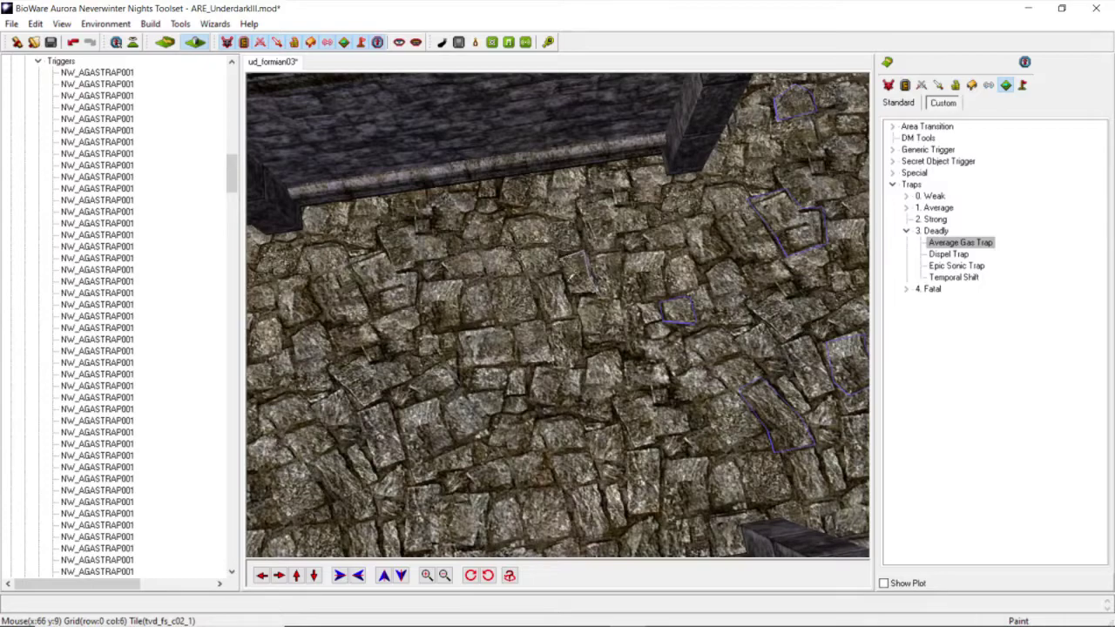
pyautogui.click(572, 287)
pyautogui.doubleClick(599, 292)
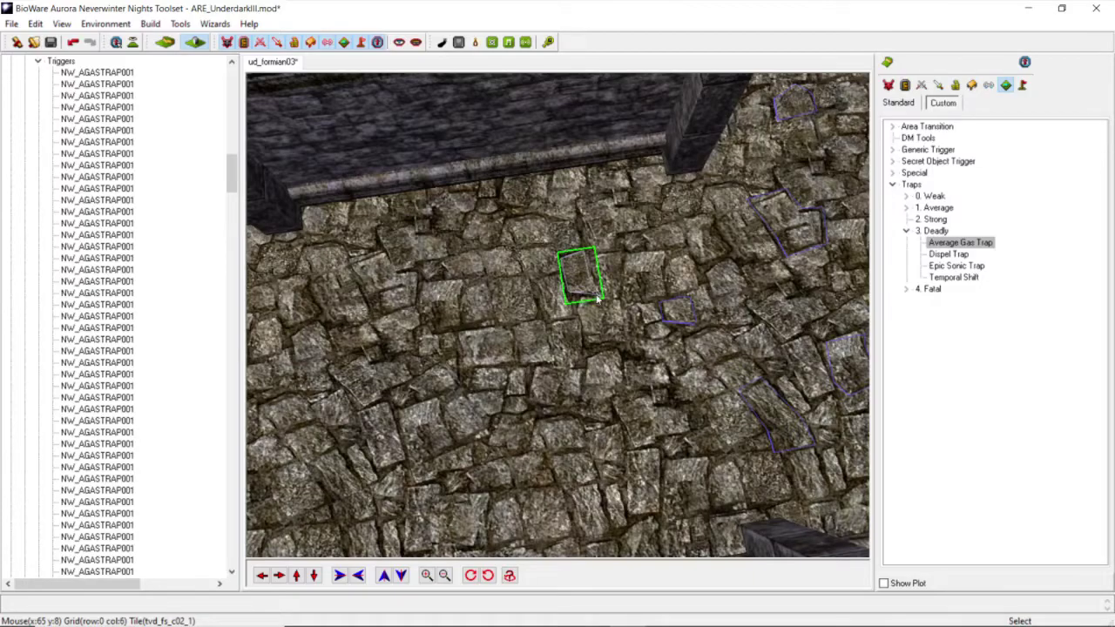
# Step: Examine the whole area layout to compare the trapped grid corridors with the sections still without traps
pyautogui.scroll(-5, 601, 291)
pyautogui.moveTo(601, 291)
pyautogui.mouseDown(button='middle')
pyautogui.moveTo(605, 268)
pyautogui.moveTo(579, 275)
pyautogui.mouseUp(button='middle')
pyautogui.scroll(-3, 605, 268)
pyautogui.scroll(-6, 605, 269)
pyautogui.scroll(-2, 590, 273)
pyautogui.scroll(-4, 579, 275)
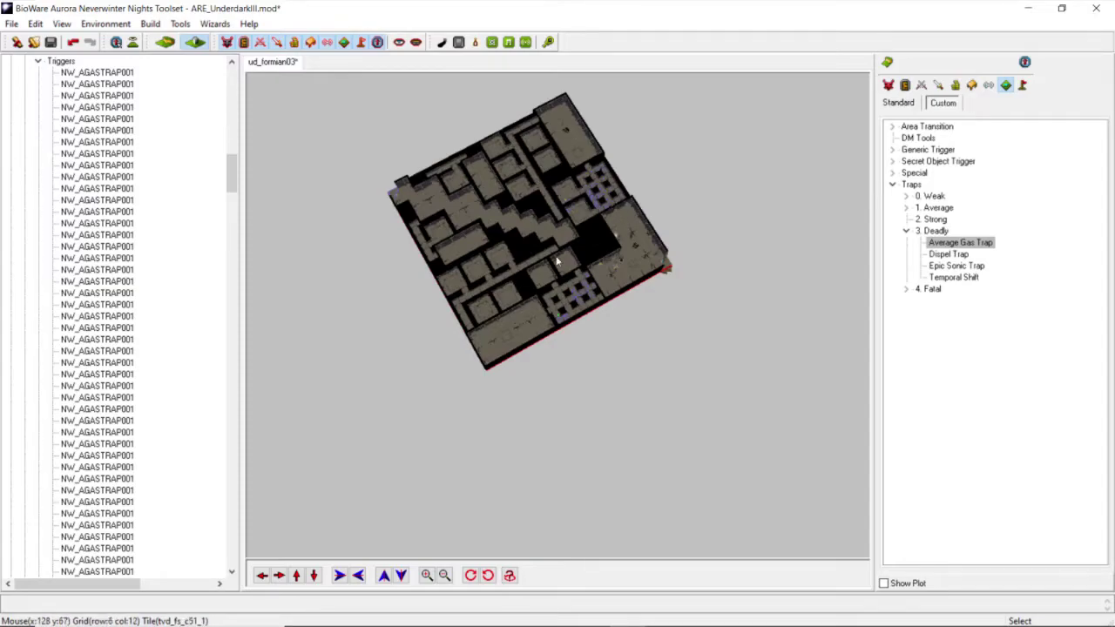
pyautogui.scroll(4, 582, 277)
pyautogui.scroll(-4, 583, 278)
pyautogui.moveTo(583, 278); pyautogui.dragTo(597, 293, button='middle')
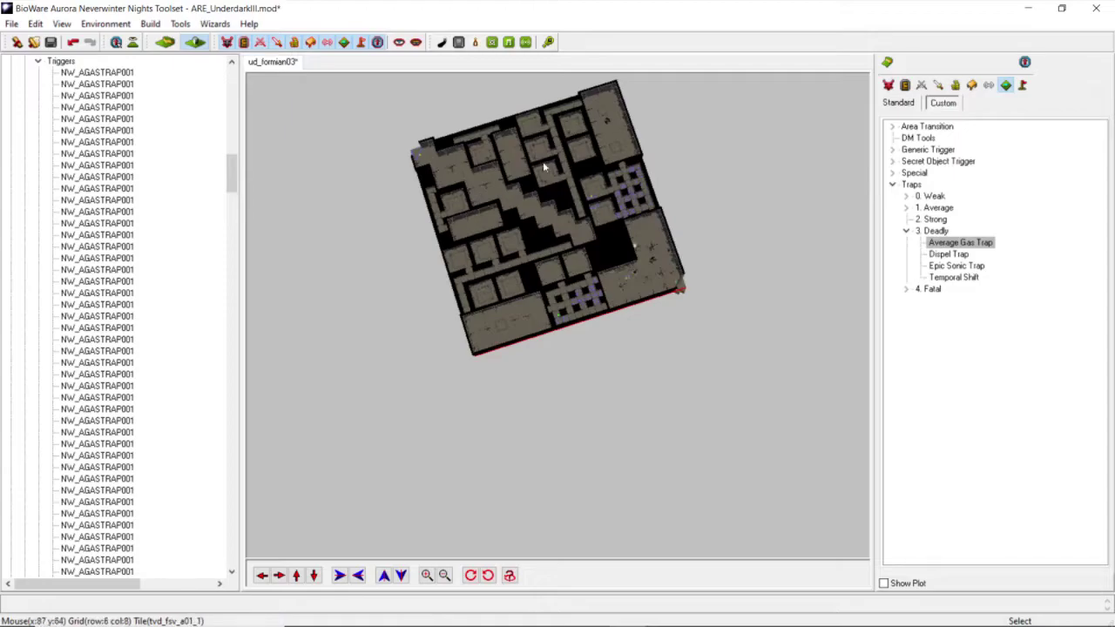
pyautogui.scroll(6, 564, 303)
pyautogui.scroll(-6, 581, 256)
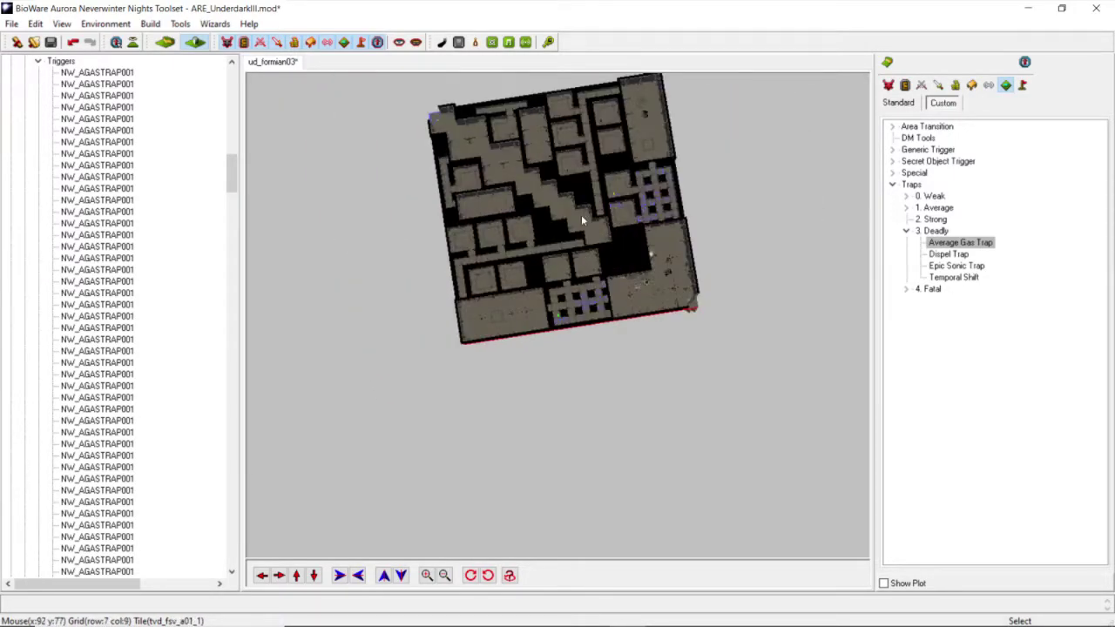
pyautogui.scroll(6, 581, 256)
pyautogui.scroll(6, 524, 250)
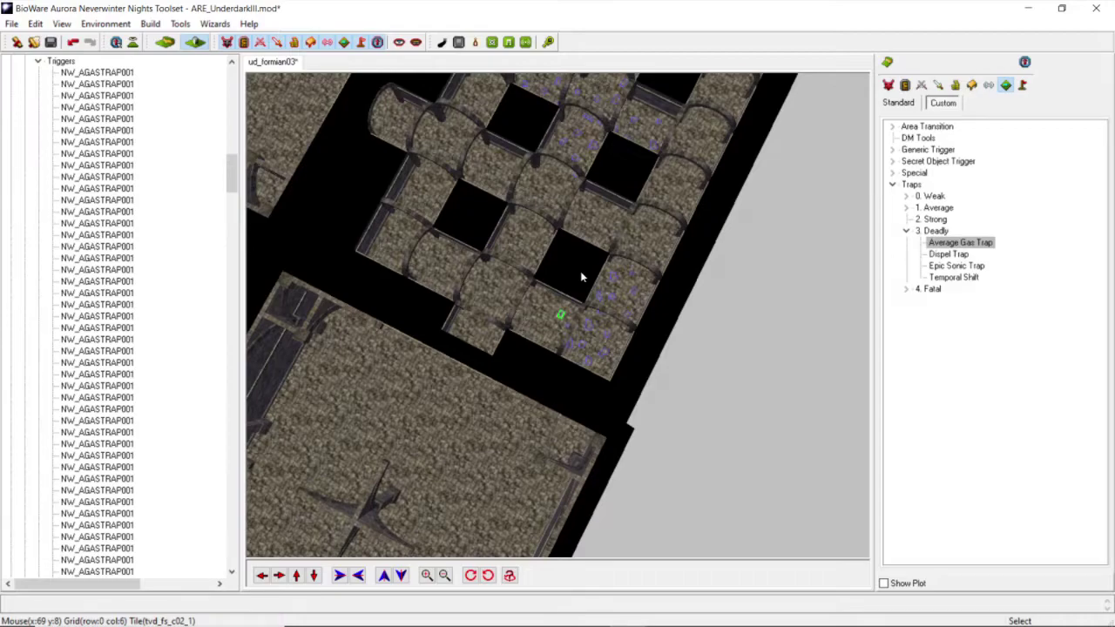
# Step: Draw a four-sided Average Gas Trap around a stone near the opposite corridor wall, across from the previous trap
pyautogui.moveTo(573, 256); pyautogui.dragTo(523, 310, button='middle')
pyautogui.scroll(4, 523, 309)
pyautogui.moveTo(537, 324); pyautogui.dragTo(588, 357, button='middle')
pyautogui.scroll(4, 588, 357)
pyautogui.click(956, 244)
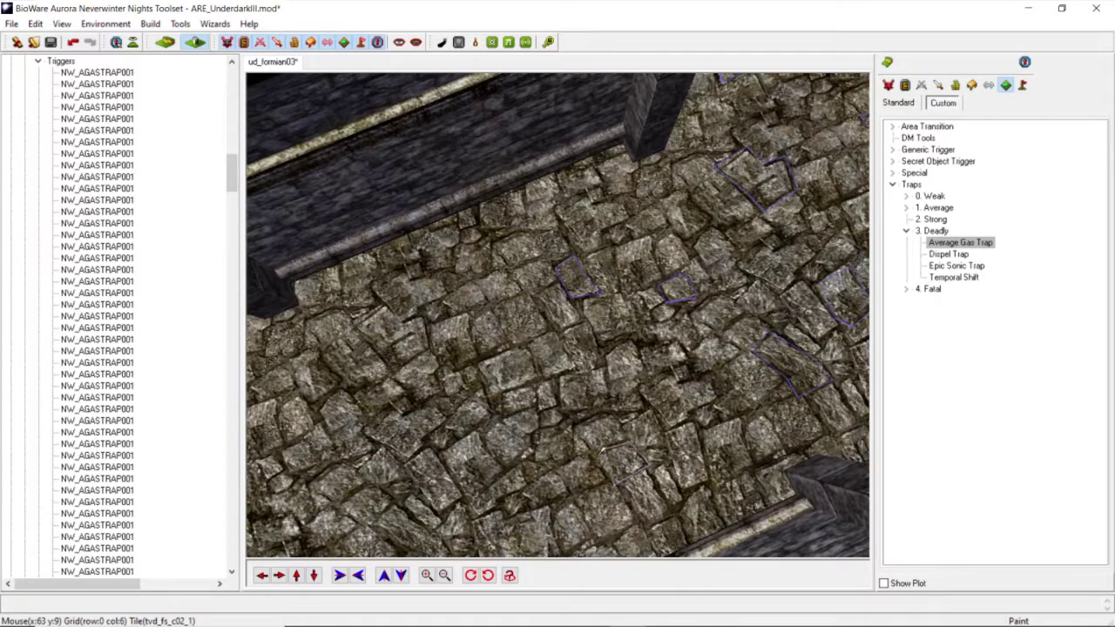
pyautogui.doubleClick(601, 458)
# Step: Draw a four-sided Average Gas Trap around a stone just up the corridor from the trap nearest the wall
pyautogui.moveTo(587, 429); pyautogui.dragTo(490, 414, button='middle')
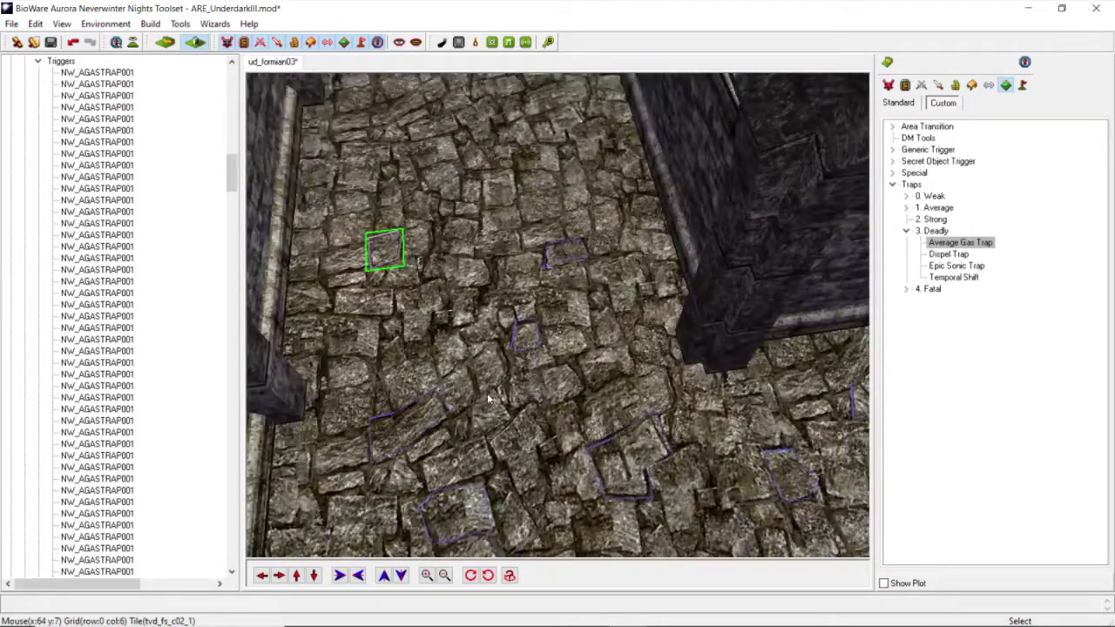
pyautogui.click(299, 575)
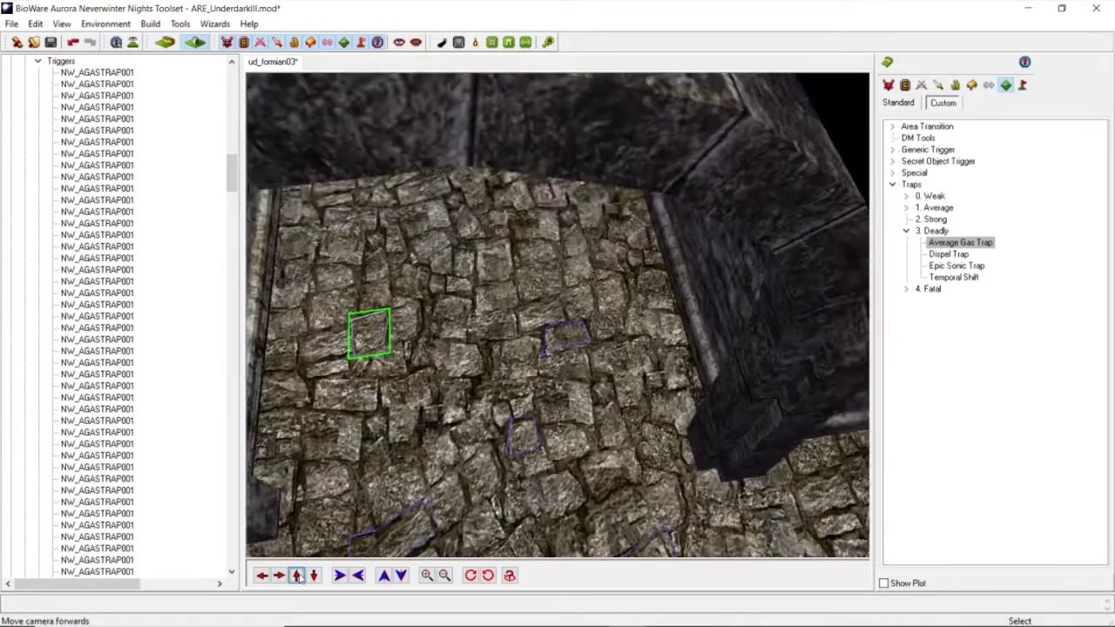
pyautogui.click(299, 575)
pyautogui.click(299, 575)
pyautogui.moveTo(483, 390); pyautogui.dragTo(534, 413, button='middle')
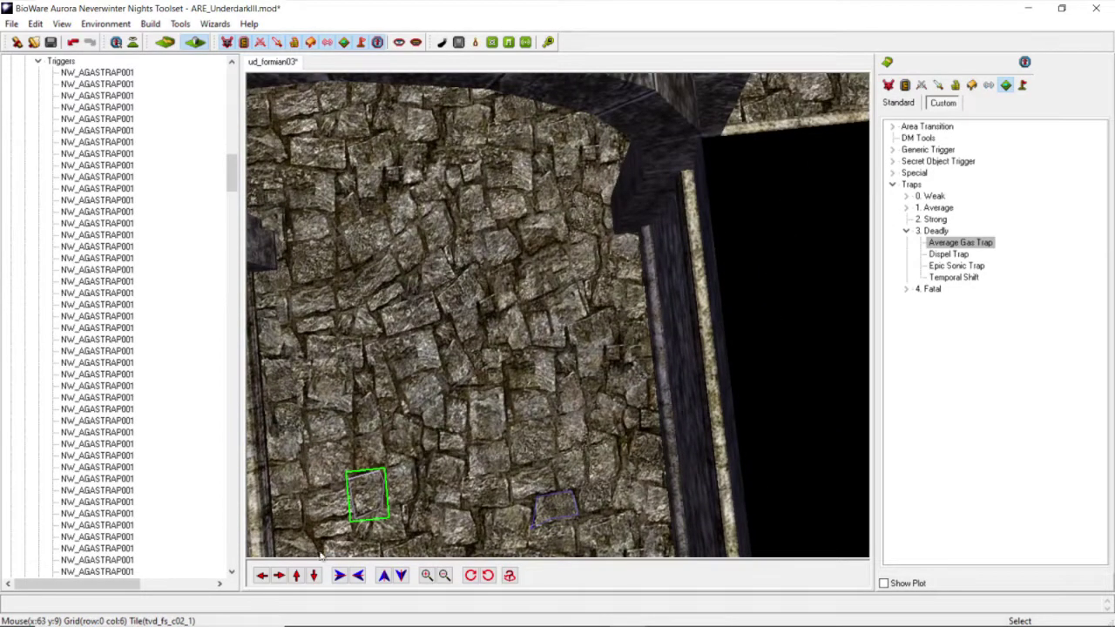
pyautogui.click(315, 576)
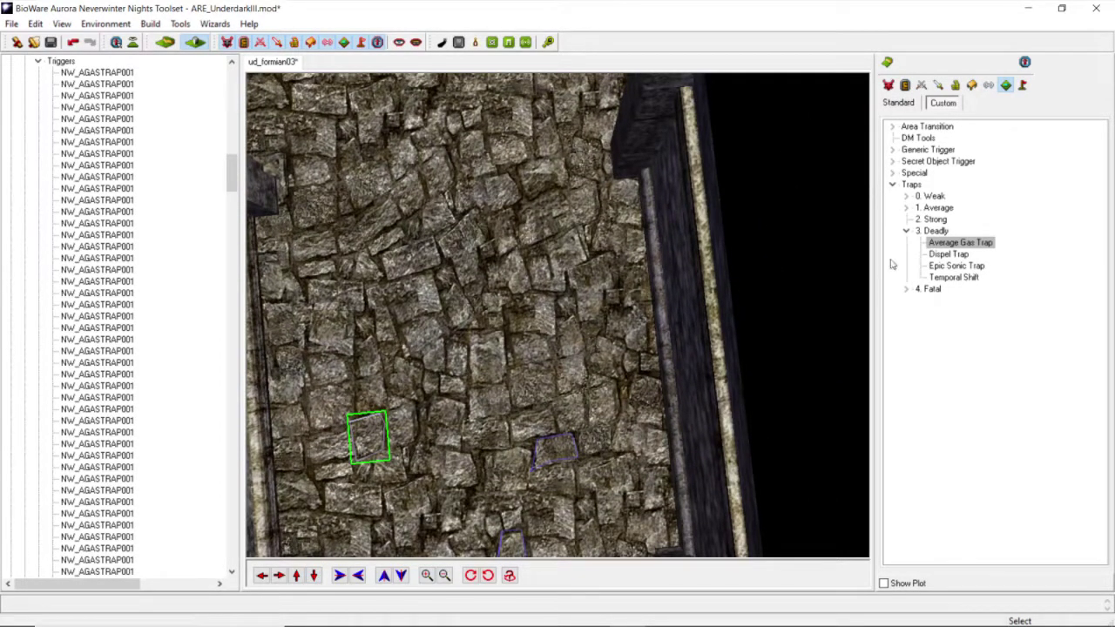
pyautogui.click(958, 242)
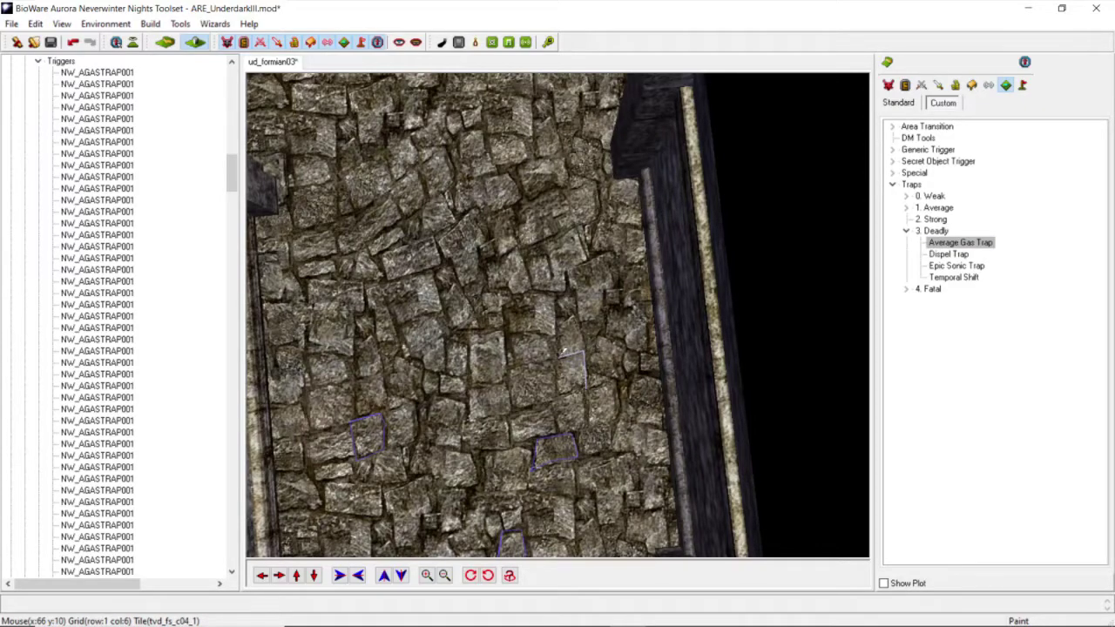
pyautogui.click(582, 393)
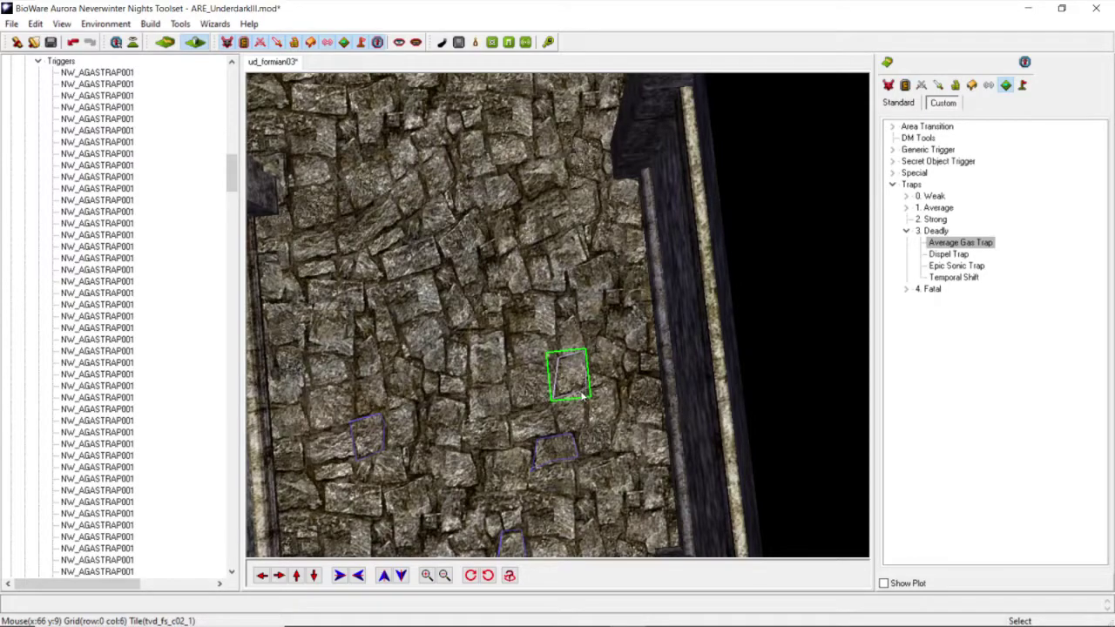
# Step: Draw a four-sided Average Gas Trap around a mid-corridor stone and an L-shaped one around the neighbouring stones closer to the wall pillar
pyautogui.scroll(-3, 560, 378)
pyautogui.moveTo(560, 378); pyautogui.dragTo(716, 261, button='middle')
pyautogui.scroll(3, 526, 359)
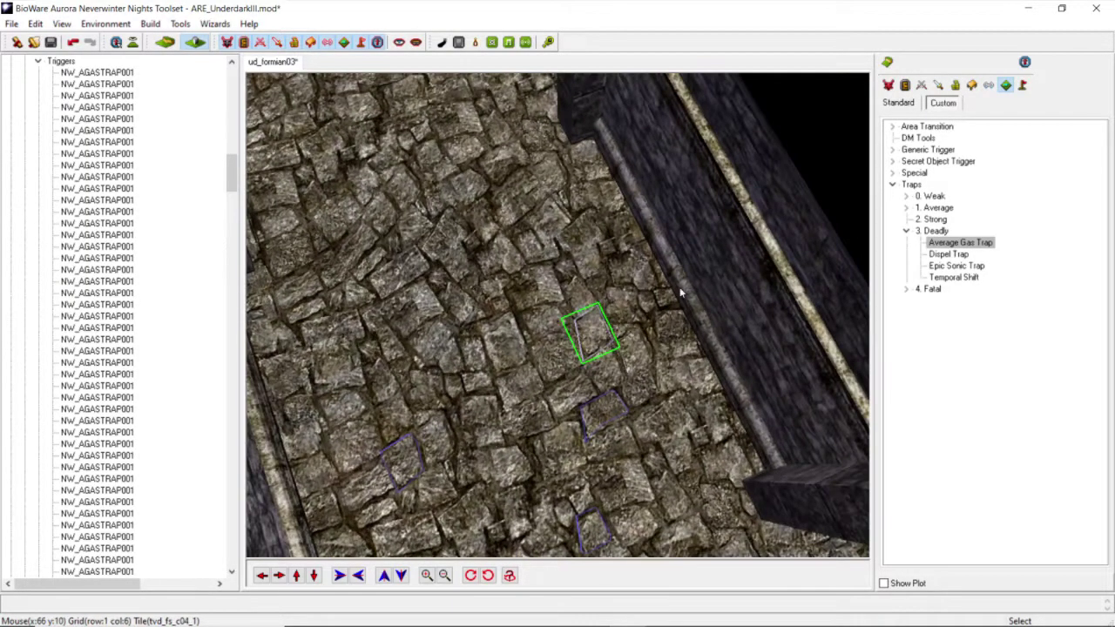
pyautogui.click(955, 243)
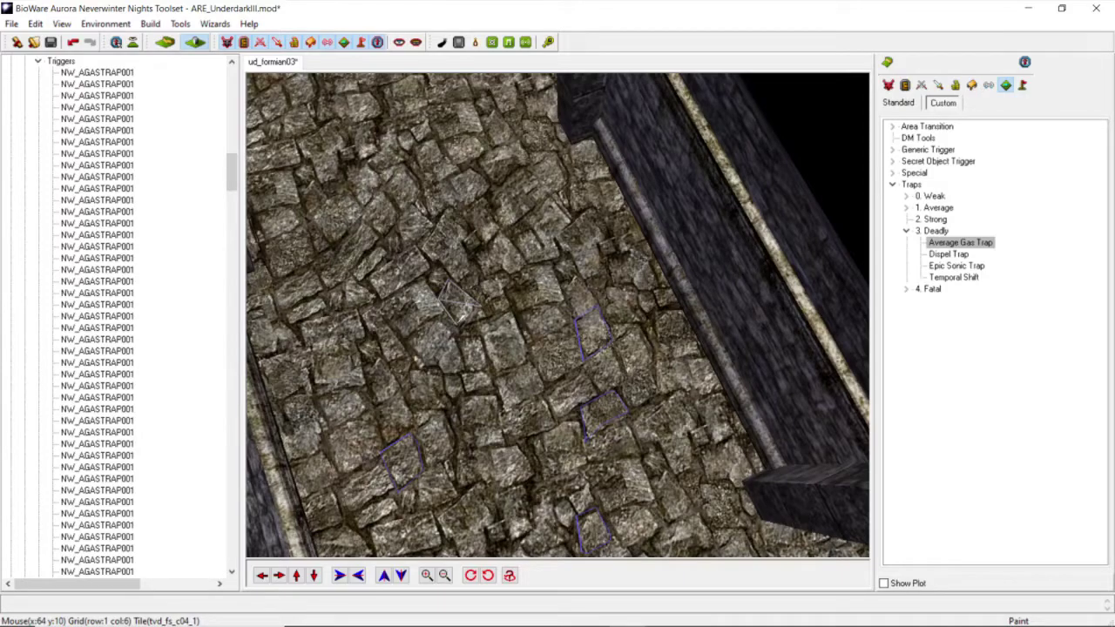
pyautogui.click(457, 298)
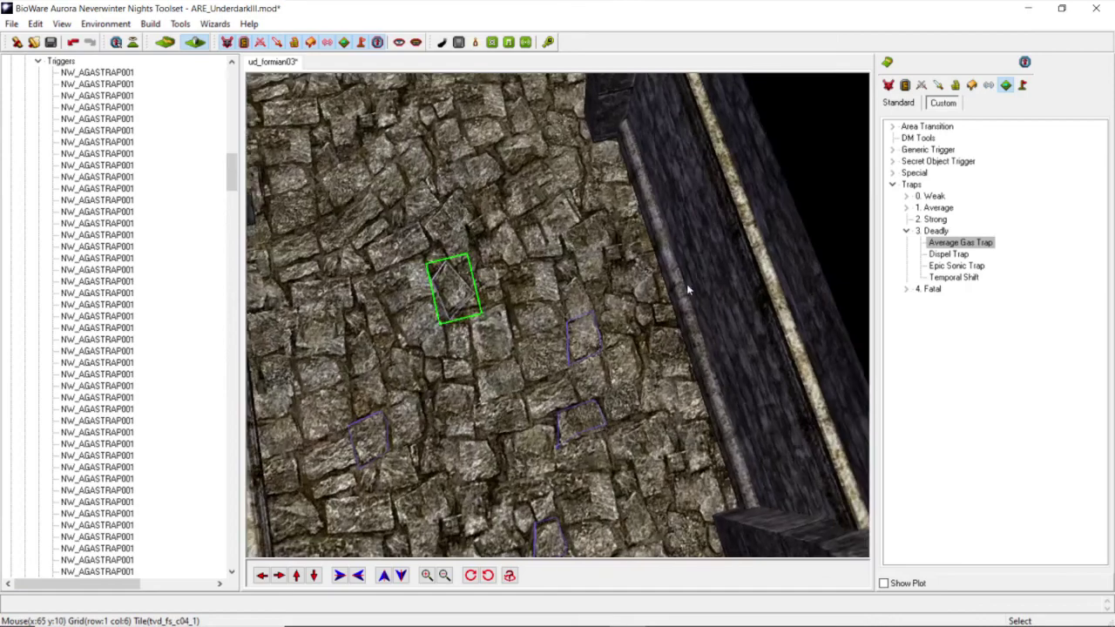
pyautogui.click(957, 242)
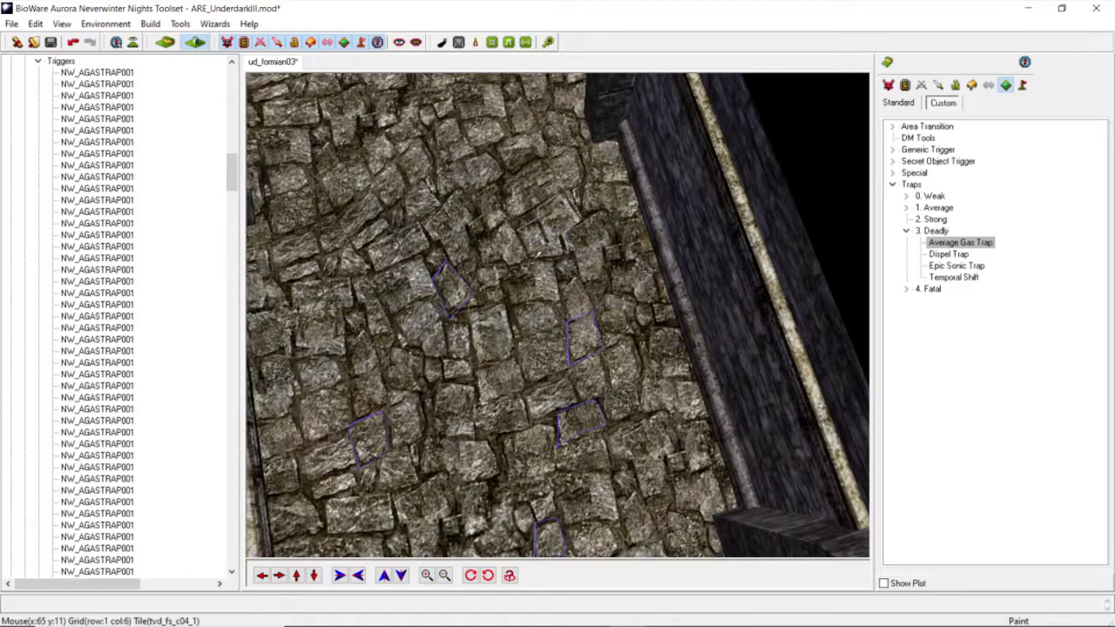
pyautogui.click(565, 254)
# Step: Draw a narrow four-sided Average Gas Trap around a flat stone beside the opposite corridor wall, close to its pillar
pyautogui.scroll(-5, 565, 255)
pyautogui.moveTo(564, 255); pyautogui.dragTo(554, 259, button='middle')
pyautogui.scroll(5, 557, 259)
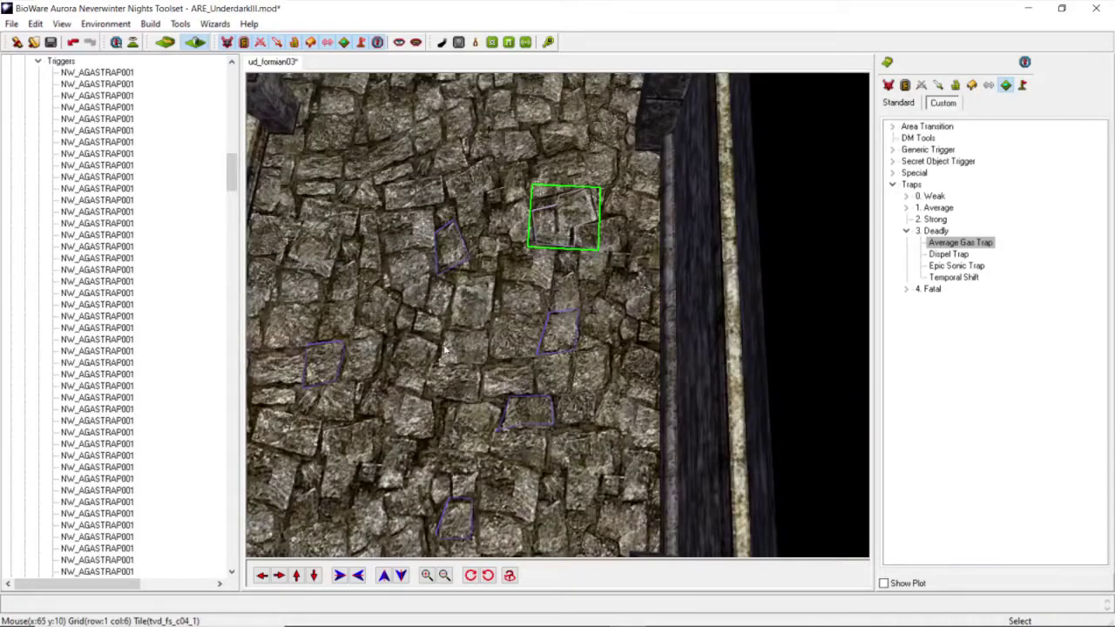
pyautogui.click(261, 575)
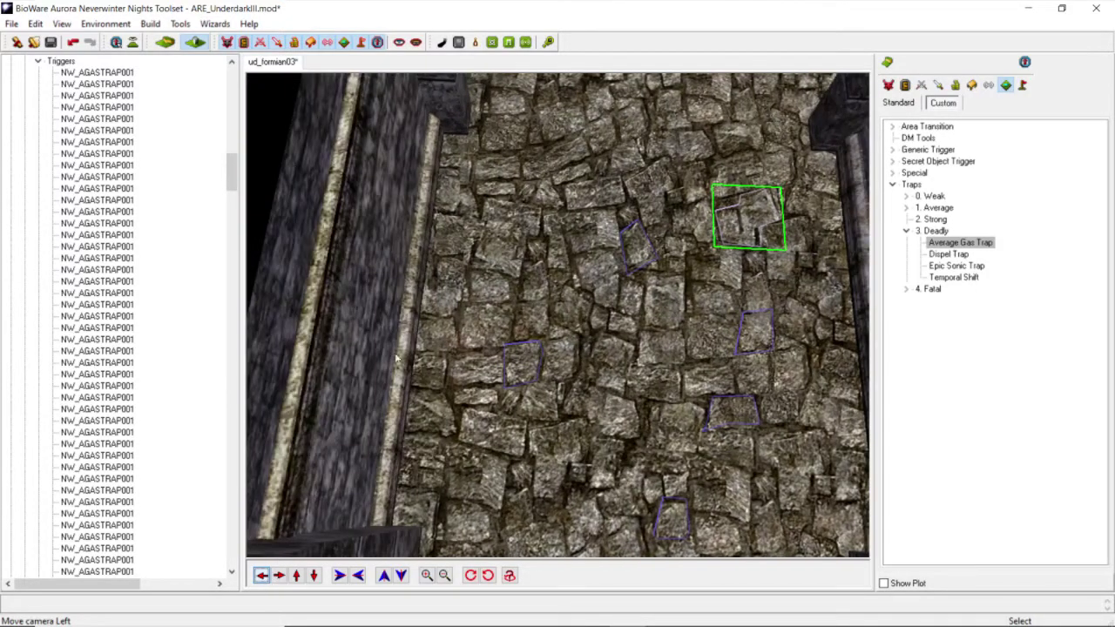
pyautogui.moveTo(600, 295); pyautogui.dragTo(623, 303, button='middle')
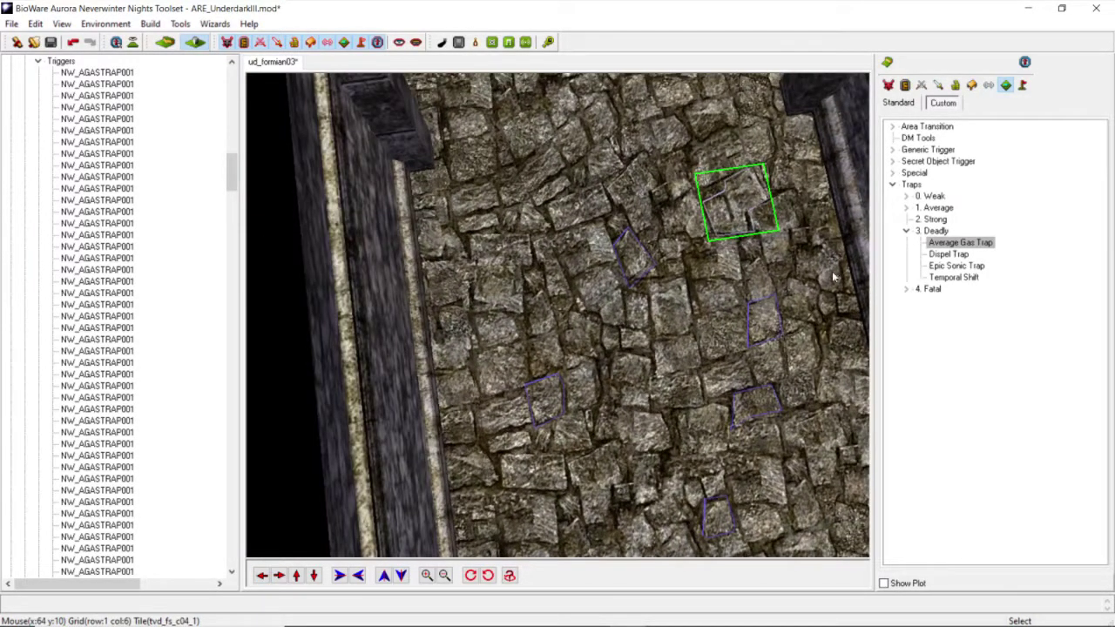
pyautogui.click(958, 243)
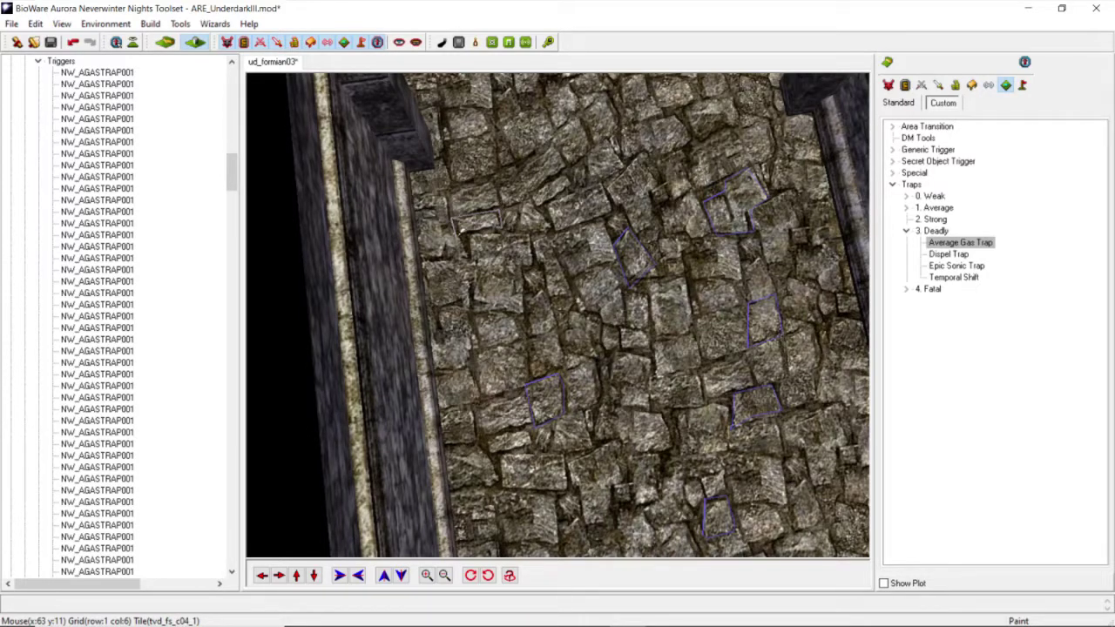
pyautogui.doubleClick(503, 227)
# Step: Draw a four-sided Average Gas Trap around a slanted stone in the middle of the passage, between the corridor's end pillars
pyautogui.scroll(-4, 522, 230)
pyautogui.keyDown('ctrl'); pyautogui.moveTo(594, 221); pyautogui.dragTo(592, 215); pyautogui.keyUp('ctrl')
pyautogui.moveTo(593, 214)
pyautogui.mouseDown(button='middle')
pyautogui.moveTo(542, 209)
pyautogui.moveTo(519, 228)
pyautogui.moveTo(522, 322)
pyautogui.mouseUp(button='middle')
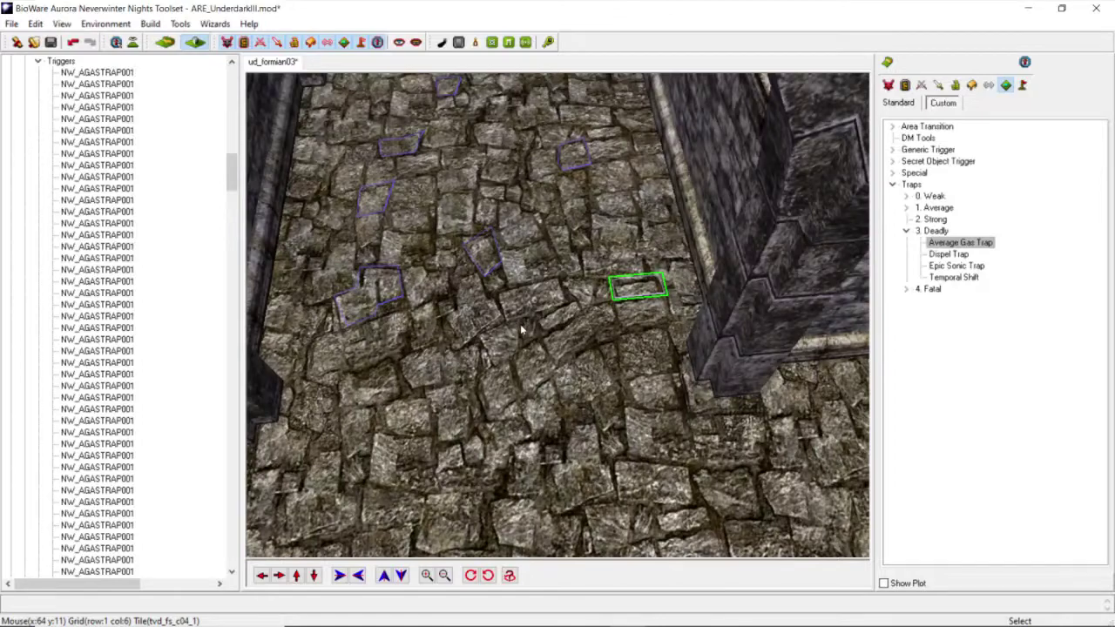
pyautogui.click(960, 244)
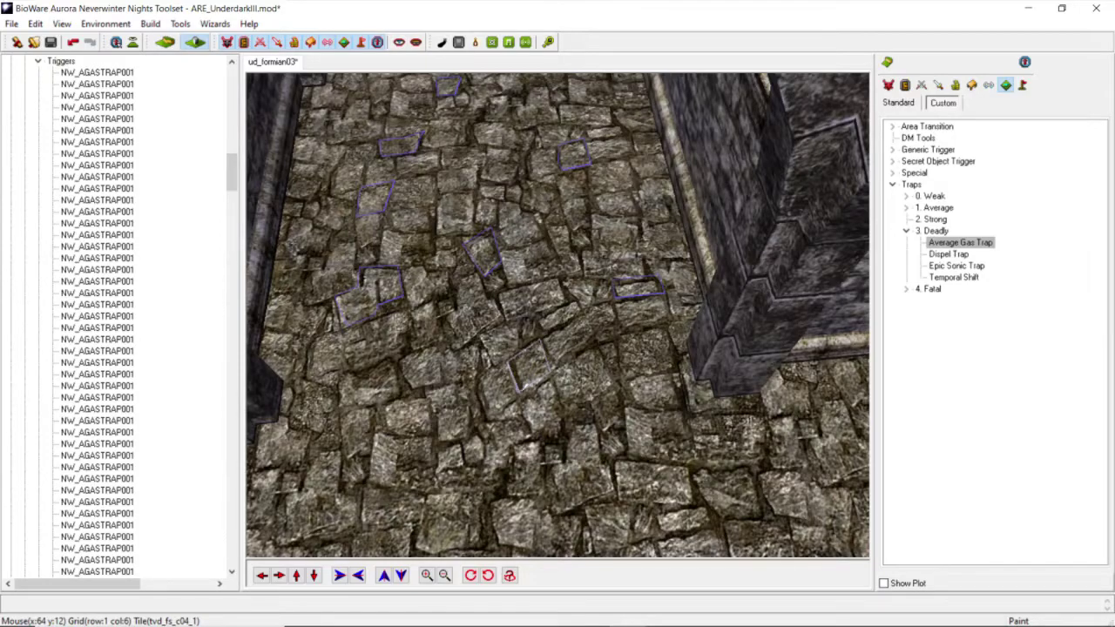
pyautogui.doubleClick(519, 389)
# Step: Examine the grid of corridors from a distance to find the sections still without gas traps
pyautogui.scroll(-5, 520, 372)
pyautogui.moveTo(510, 367)
pyautogui.mouseDown(button='middle')
pyautogui.moveTo(479, 356)
pyautogui.moveTo(458, 370)
pyautogui.mouseUp(button='middle')
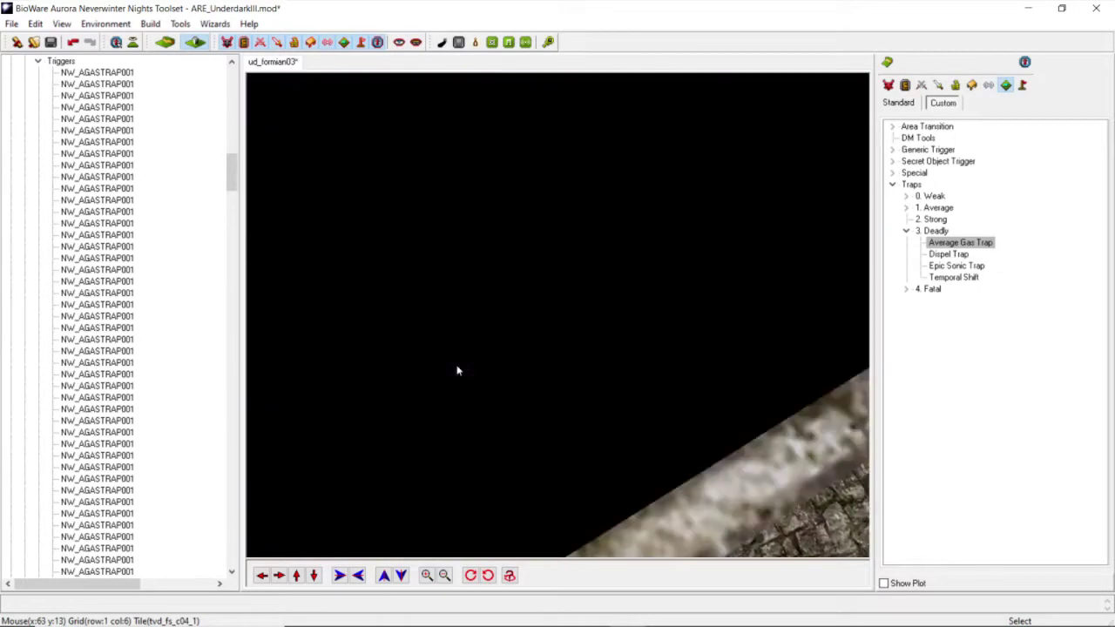
pyautogui.scroll(-5, 517, 320)
pyautogui.moveTo(518, 320)
pyautogui.mouseDown(button='middle')
pyautogui.moveTo(517, 297)
pyautogui.moveTo(544, 291)
pyautogui.mouseUp(button='middle')
pyautogui.scroll(-5, 530, 307)
pyautogui.click(517, 297)
pyautogui.scroll(5, 519, 295)
pyautogui.scroll(-5, 547, 291)
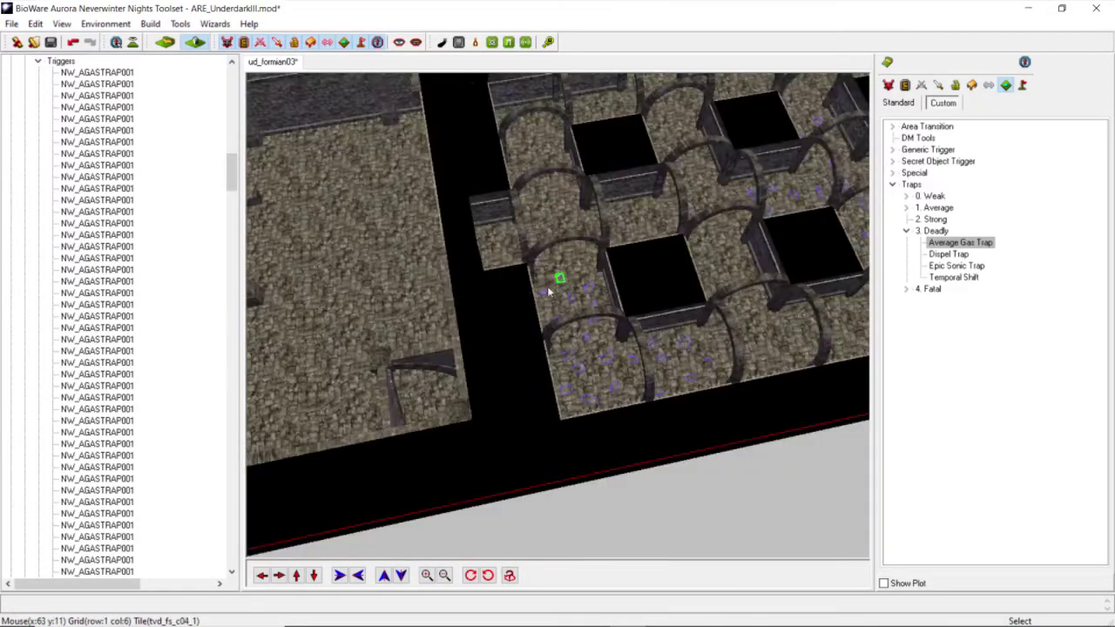
pyautogui.click(560, 292)
pyautogui.moveTo(560, 291)
pyautogui.mouseDown(button='middle')
pyautogui.moveTo(582, 290)
pyautogui.moveTo(598, 306)
pyautogui.moveTo(549, 295)
pyautogui.moveTo(563, 284)
pyautogui.mouseUp(button='middle')
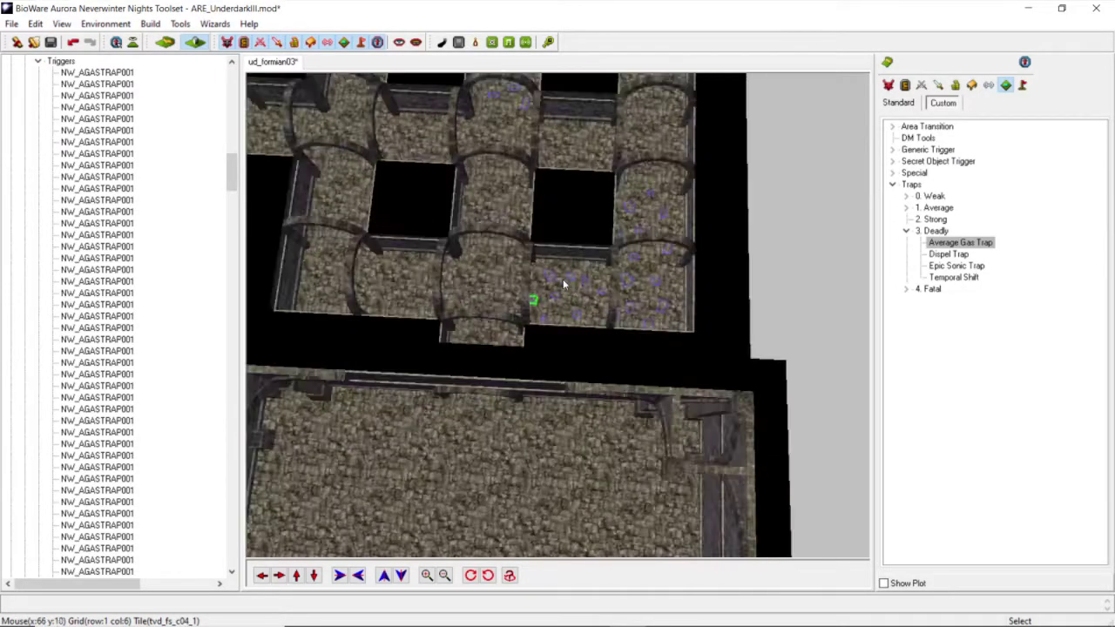
pyautogui.scroll(-4, 562, 279)
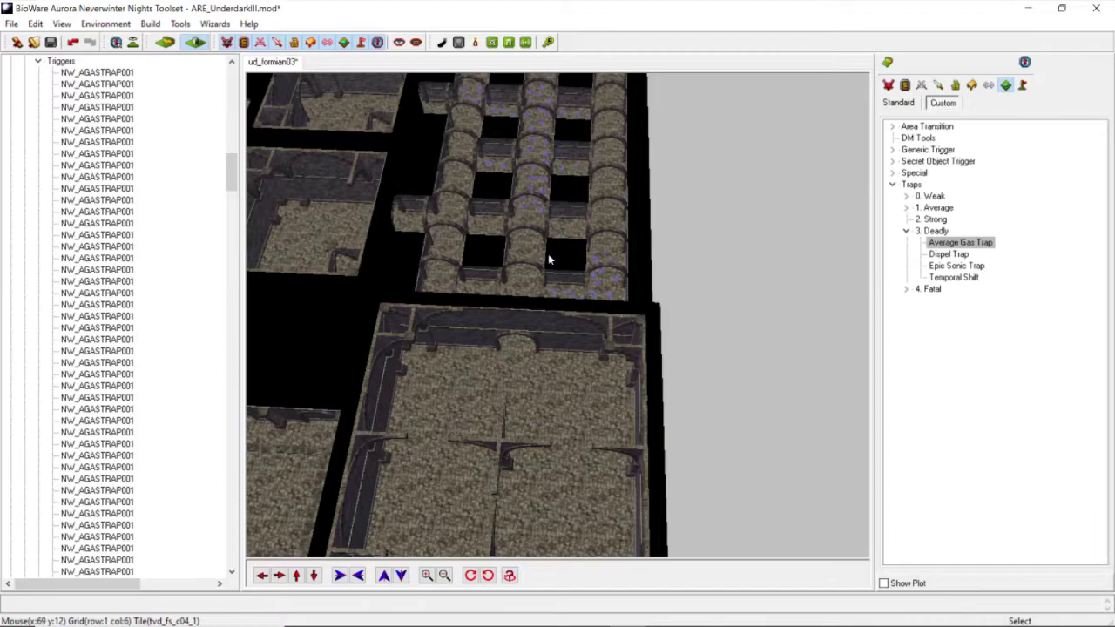
pyautogui.scroll(4, 548, 258)
pyautogui.moveTo(581, 274)
pyautogui.mouseDown(button='middle')
pyautogui.moveTo(500, 276)
pyautogui.moveTo(547, 253)
pyautogui.mouseUp(button='middle')
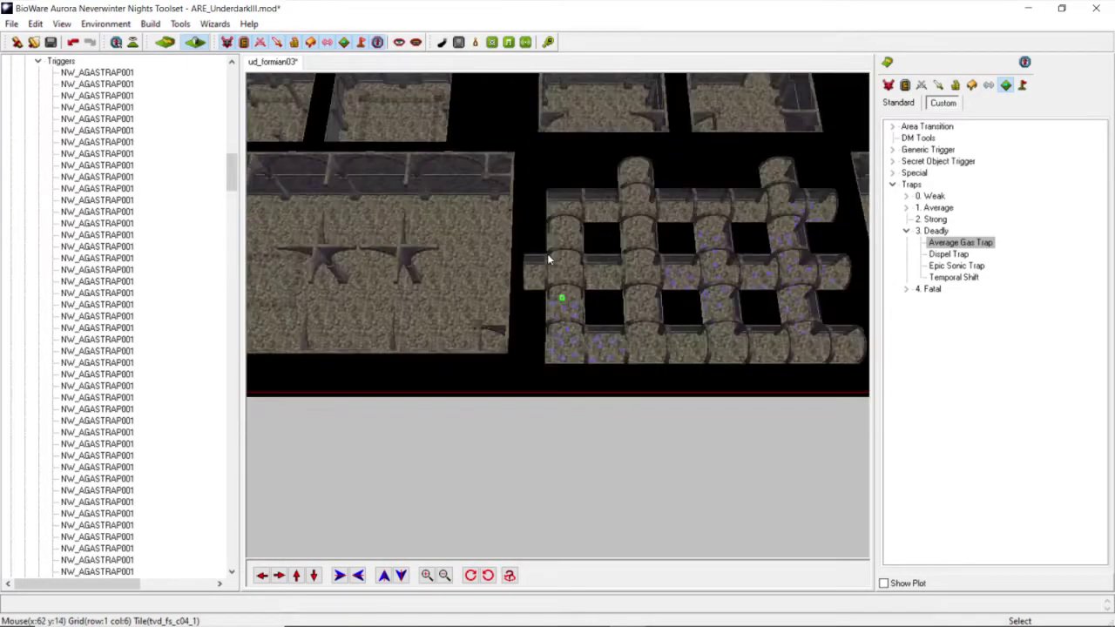
pyautogui.scroll(3, 549, 274)
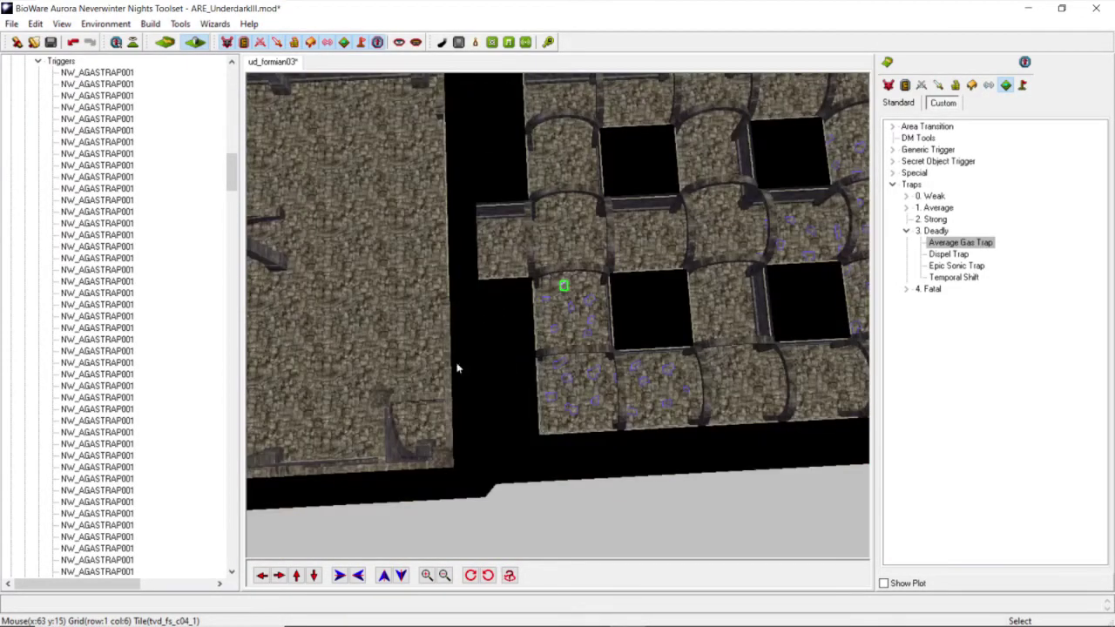
# Step: Draw two L-shaped Average Gas Traps across from each other near the arch of the untrapped corridor section
pyautogui.click(297, 575)
pyautogui.moveTo(697, 383)
pyautogui.mouseDown(button='middle')
pyautogui.moveTo(641, 341)
pyautogui.moveTo(573, 320)
pyautogui.moveTo(610, 311)
pyautogui.moveTo(621, 291)
pyautogui.moveTo(658, 294)
pyautogui.mouseUp(button='middle')
pyautogui.scroll(3, 574, 321)
pyautogui.scroll(2, 658, 294)
pyautogui.scroll(-2, 843, 259)
pyautogui.click(938, 246)
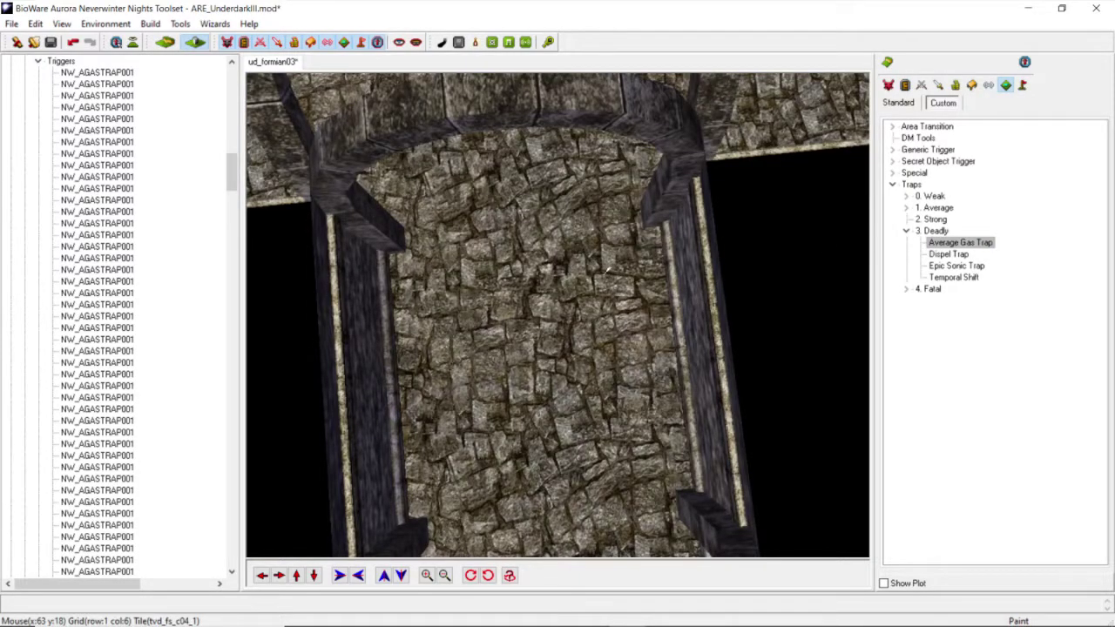
pyautogui.click(602, 242)
pyautogui.click(615, 264)
pyautogui.click(942, 245)
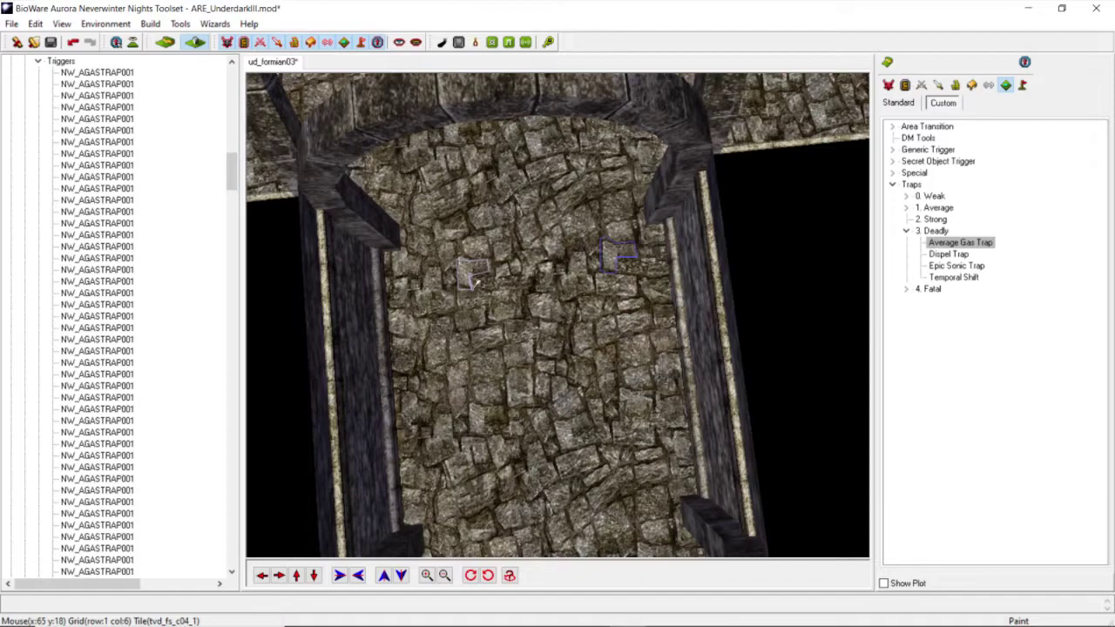
pyautogui.click(474, 276)
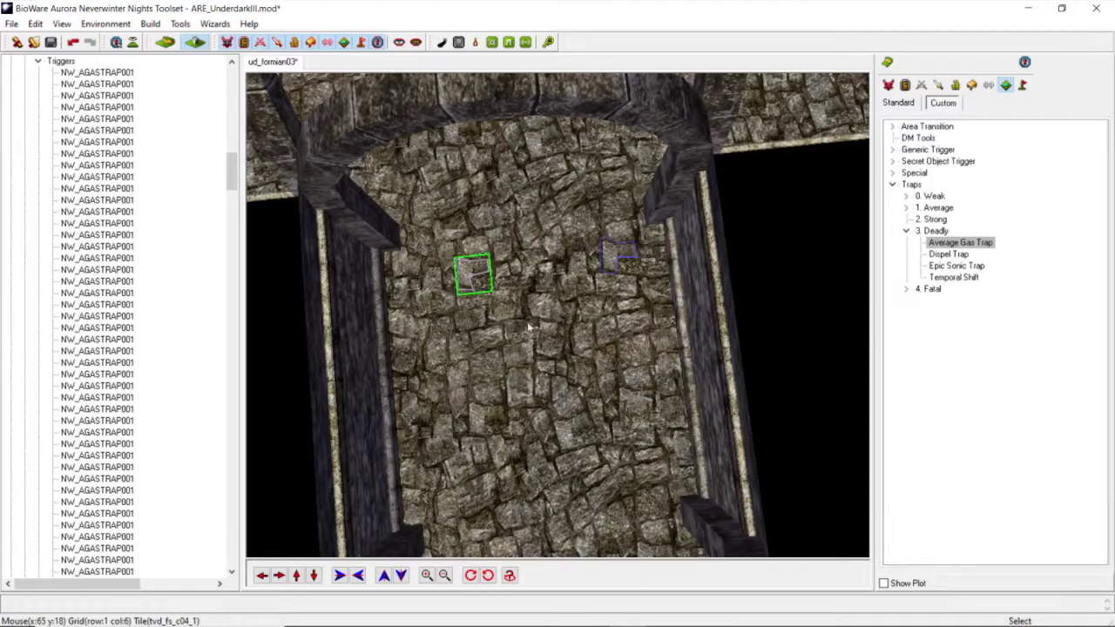
# Step: Draw a four-sided Average Gas Trap around a wide stone just down the corridor from the L-shaped trap nearest the wall
pyautogui.scroll(3, 528, 326)
pyautogui.click(960, 243)
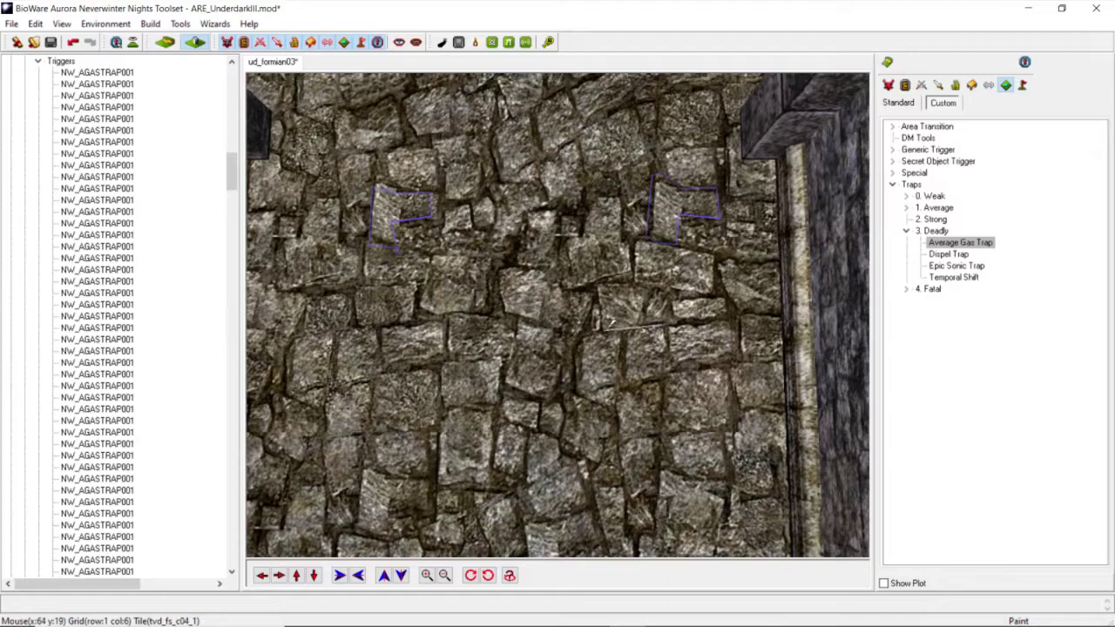
pyautogui.click(664, 325)
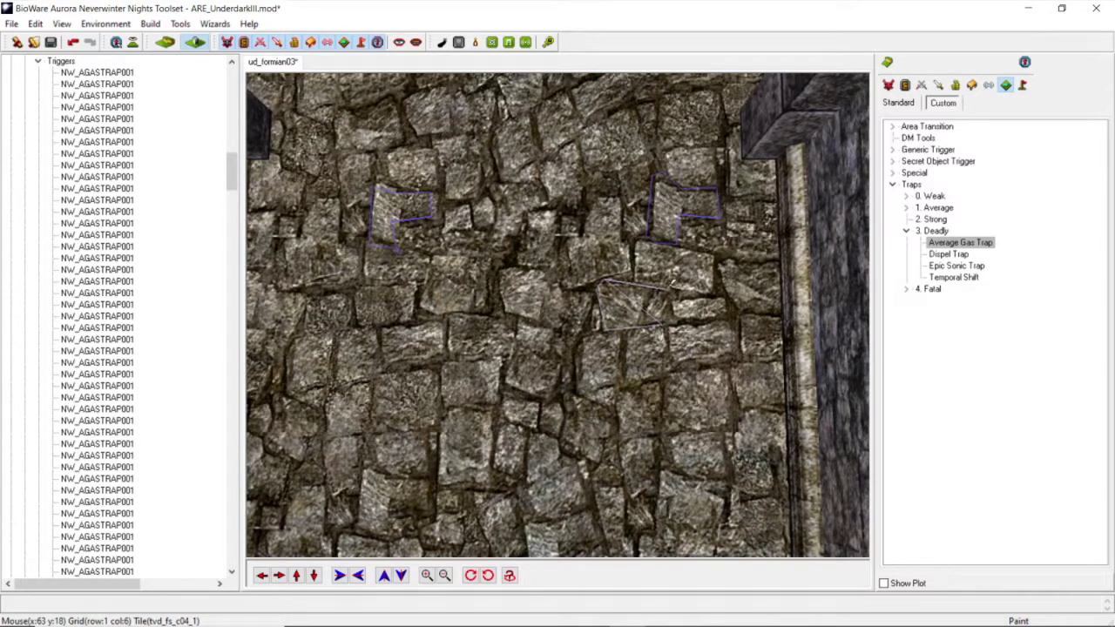
pyautogui.doubleClick(669, 323)
# Step: Draw a four-sided Average Gas Trap around a mid-corridor stone, between the wide-stone trap and the opposite L-shaped trap
pyautogui.scroll(-3, 506, 315)
pyautogui.moveTo(505, 314); pyautogui.dragTo(507, 331, button='middle')
pyautogui.scroll(3, 507, 333)
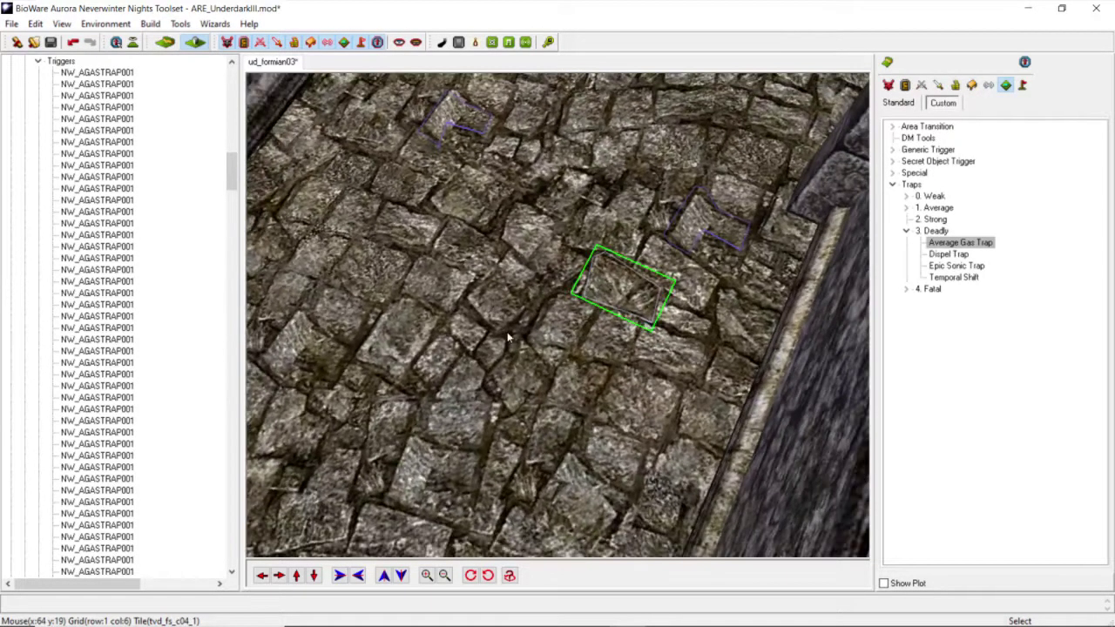
pyautogui.click(263, 576)
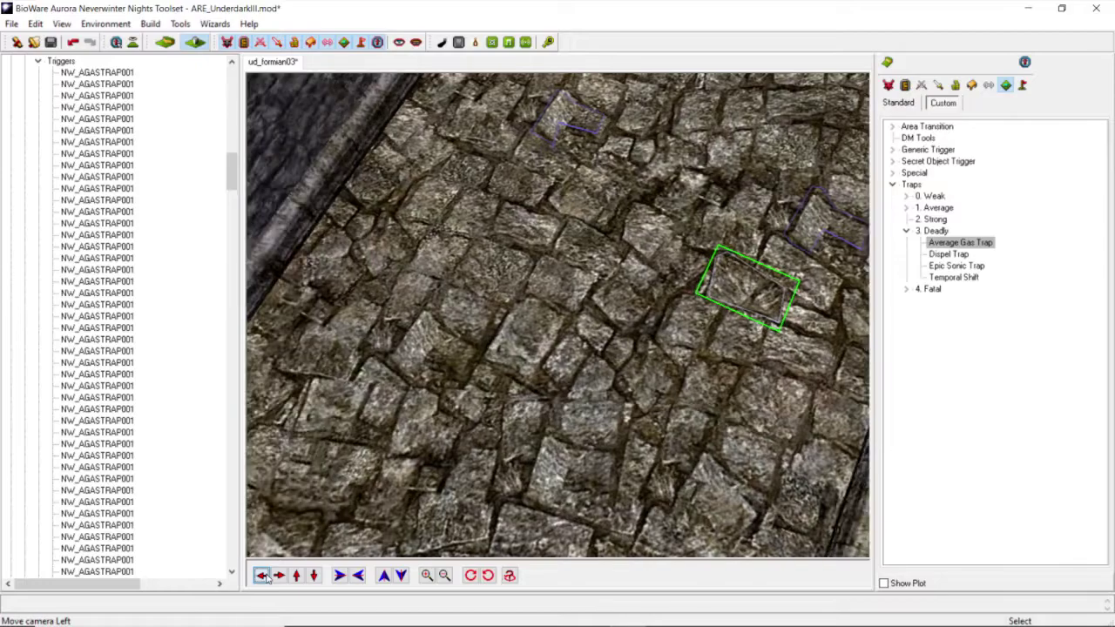
pyautogui.click(267, 578)
pyautogui.moveTo(555, 350); pyautogui.dragTo(505, 342, button='middle')
pyautogui.scroll(-3, 584, 332)
pyautogui.scroll(5, 584, 333)
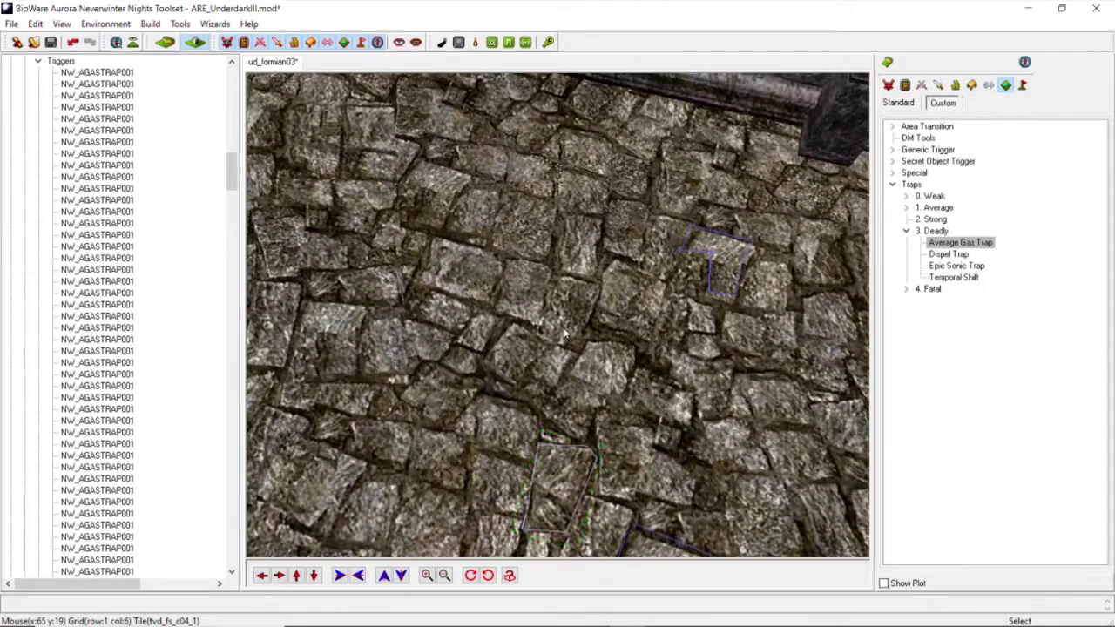
pyautogui.moveTo(563, 331); pyautogui.dragTo(545, 332, button='middle')
pyautogui.click(953, 247)
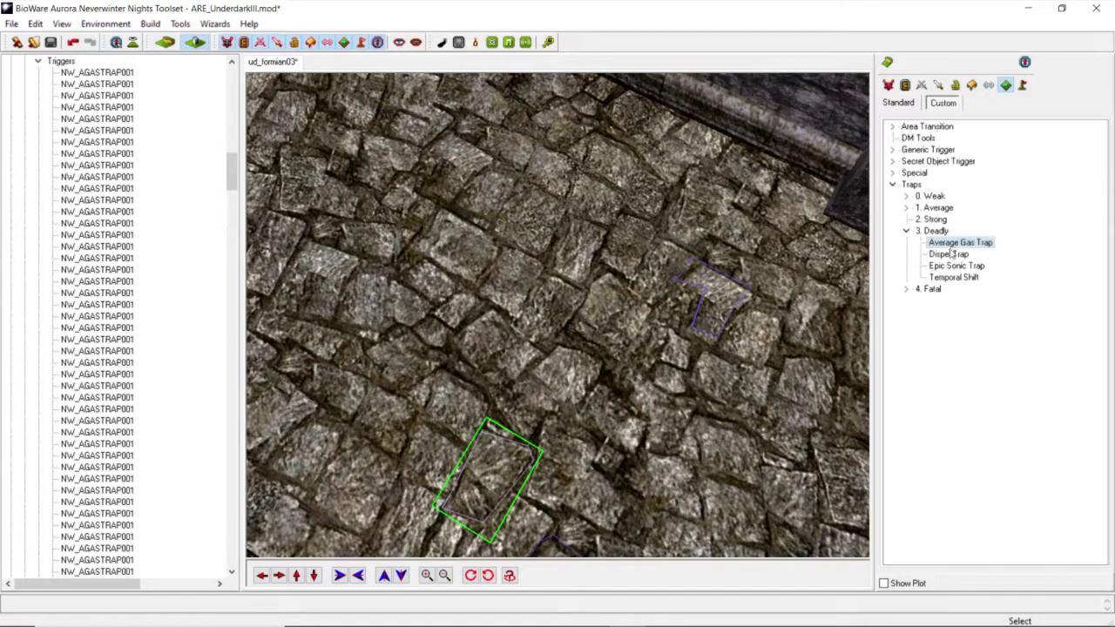
pyautogui.click(554, 346)
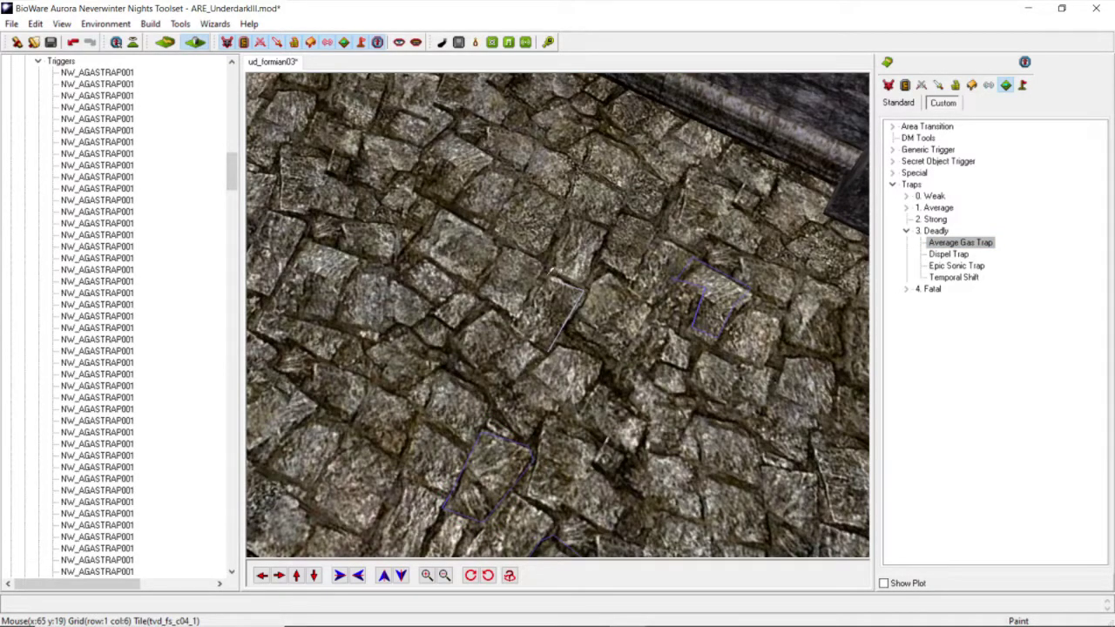
pyautogui.click(541, 273)
pyautogui.click(513, 327)
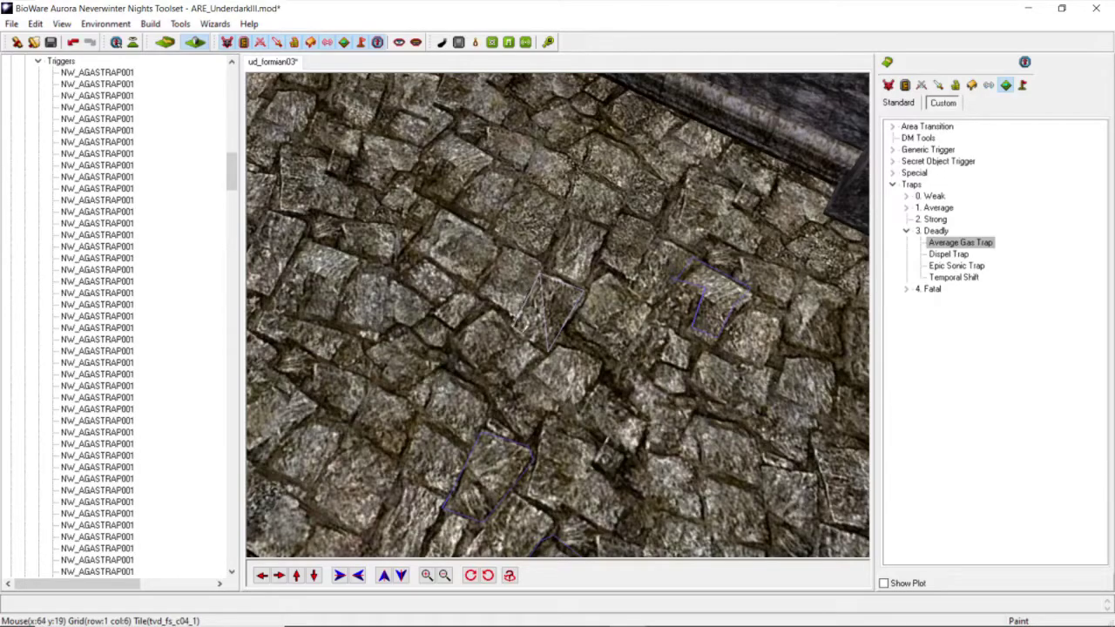
pyautogui.click(550, 346)
pyautogui.rightClick(552, 345)
pyautogui.click(558, 323)
# Step: Draw a four-sided Average Gas Trap around a narrow stone further down the corridor, past the mid-corridor trap
pyautogui.moveTo(557, 322)
pyautogui.mouseDown(button='middle')
pyautogui.moveTo(567, 318)
pyautogui.moveTo(560, 333)
pyautogui.mouseUp(button='middle')
pyautogui.scroll(-4, 566, 319)
pyautogui.scroll(4, 559, 325)
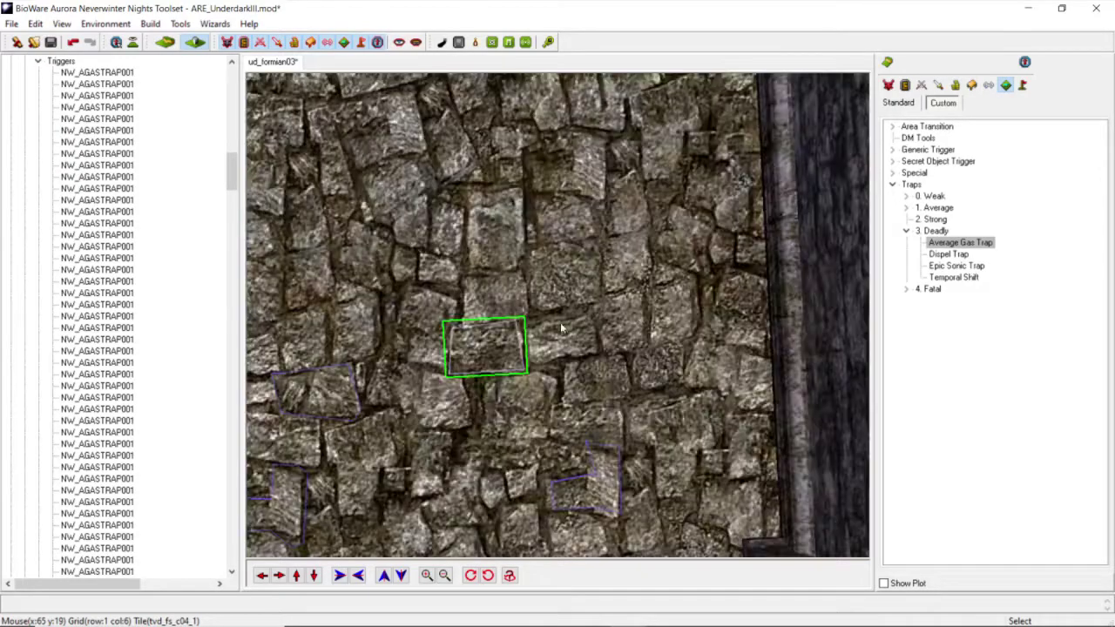
pyautogui.click(963, 247)
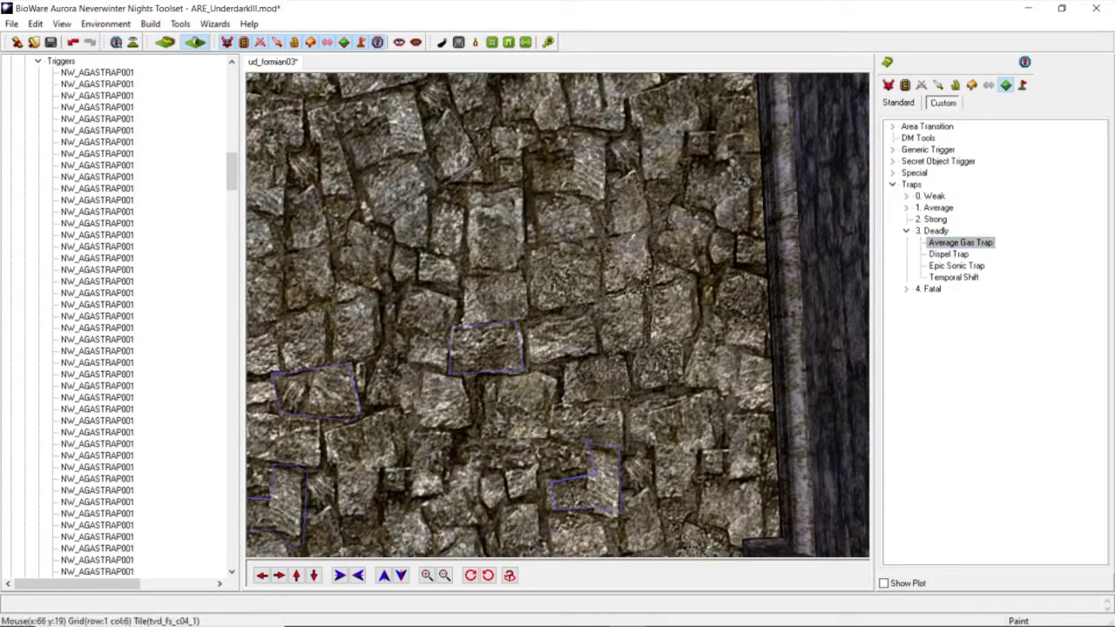
pyautogui.click(603, 237)
pyautogui.click(647, 230)
pyautogui.click(645, 194)
pyautogui.click(627, 169)
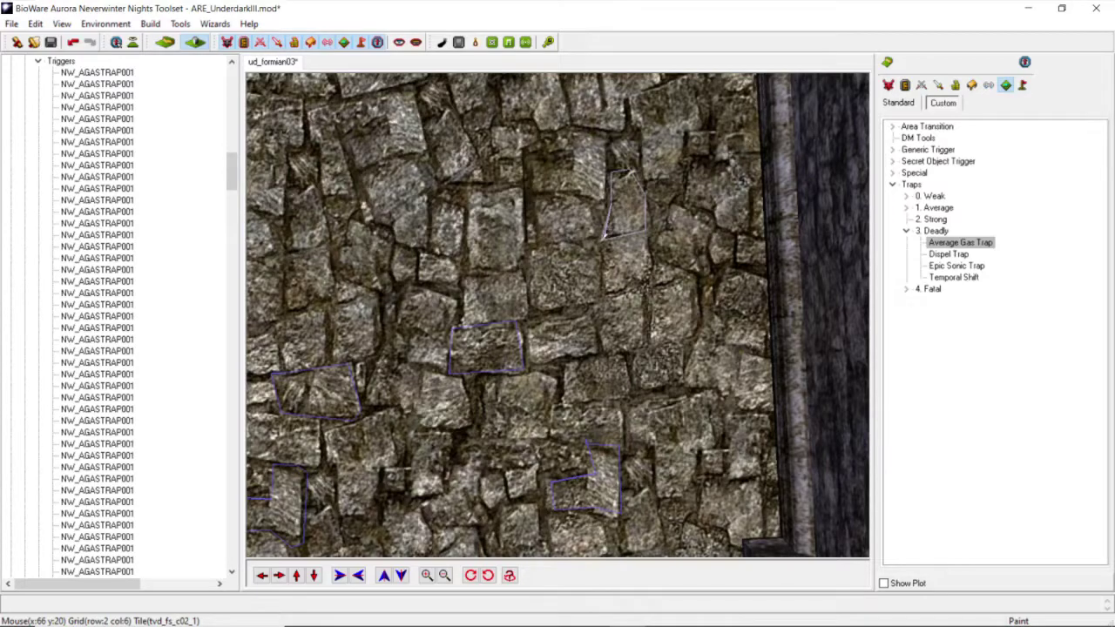
pyautogui.doubleClick(605, 236)
# Step: Draw a hook-shaped Average Gas Trap around a large stone in the middle of the corridor, past the existing four-sided traps
pyautogui.scroll(-4, 601, 237)
pyautogui.moveTo(599, 238); pyautogui.dragTo(560, 235, button='middle')
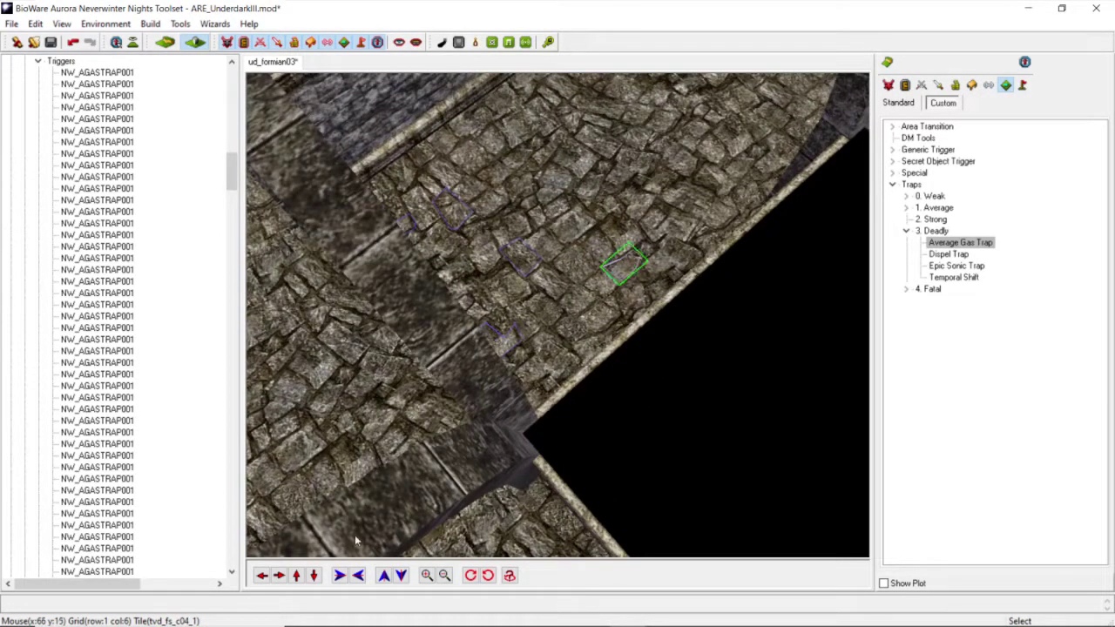
pyautogui.click(298, 581)
pyautogui.moveTo(571, 352)
pyautogui.mouseDown(button='middle')
pyautogui.moveTo(526, 334)
pyautogui.moveTo(522, 355)
pyautogui.mouseUp(button='middle')
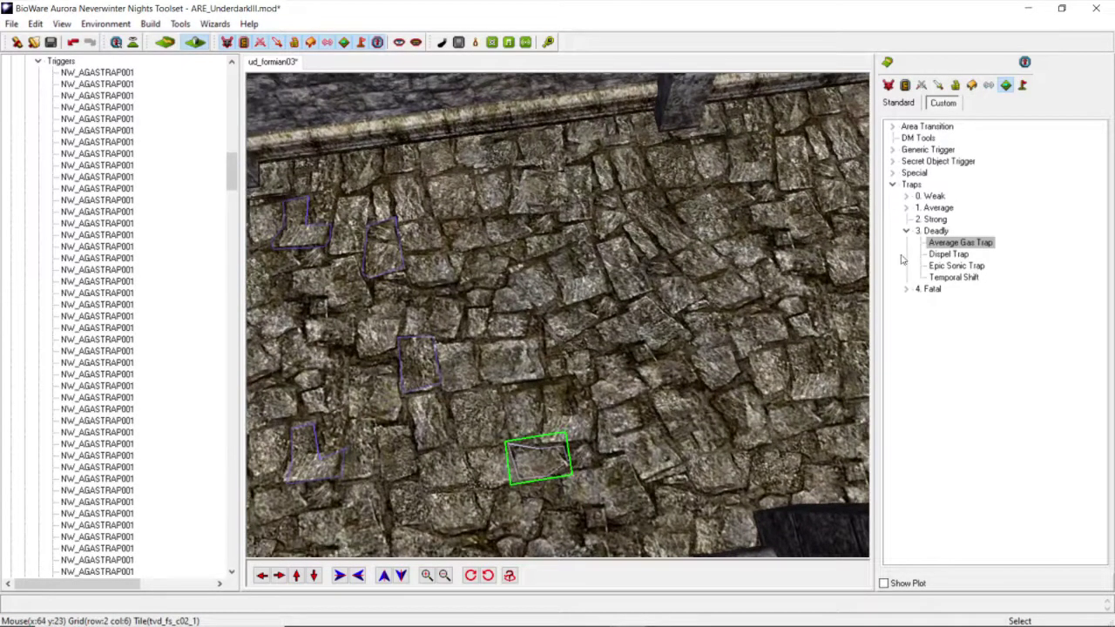
pyautogui.click(944, 244)
pyautogui.click(560, 305)
pyautogui.click(615, 291)
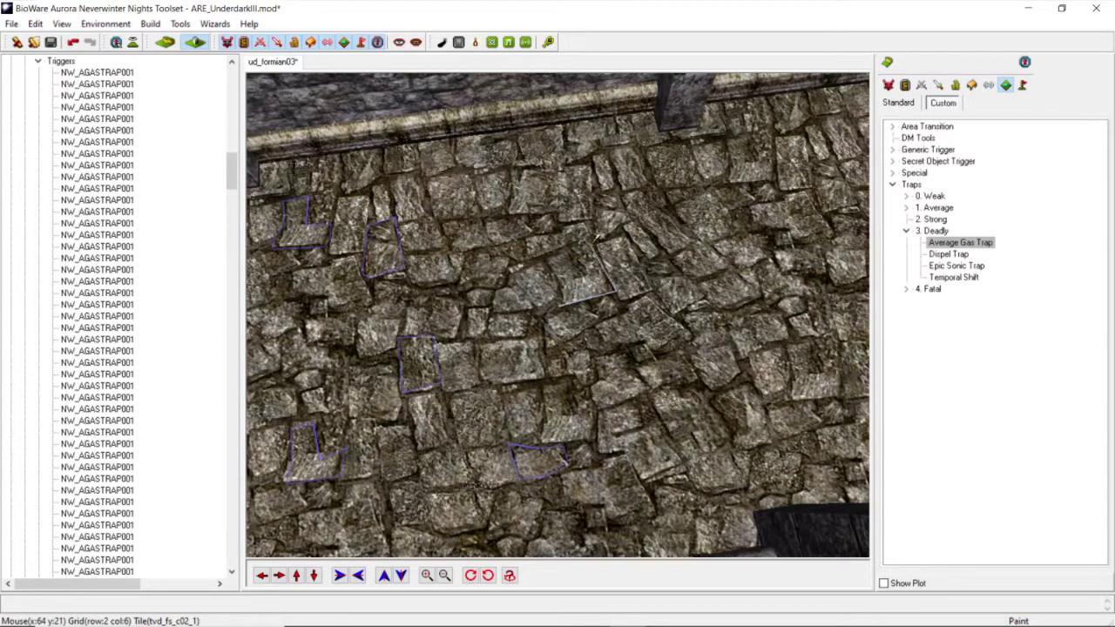
pyautogui.click(588, 218)
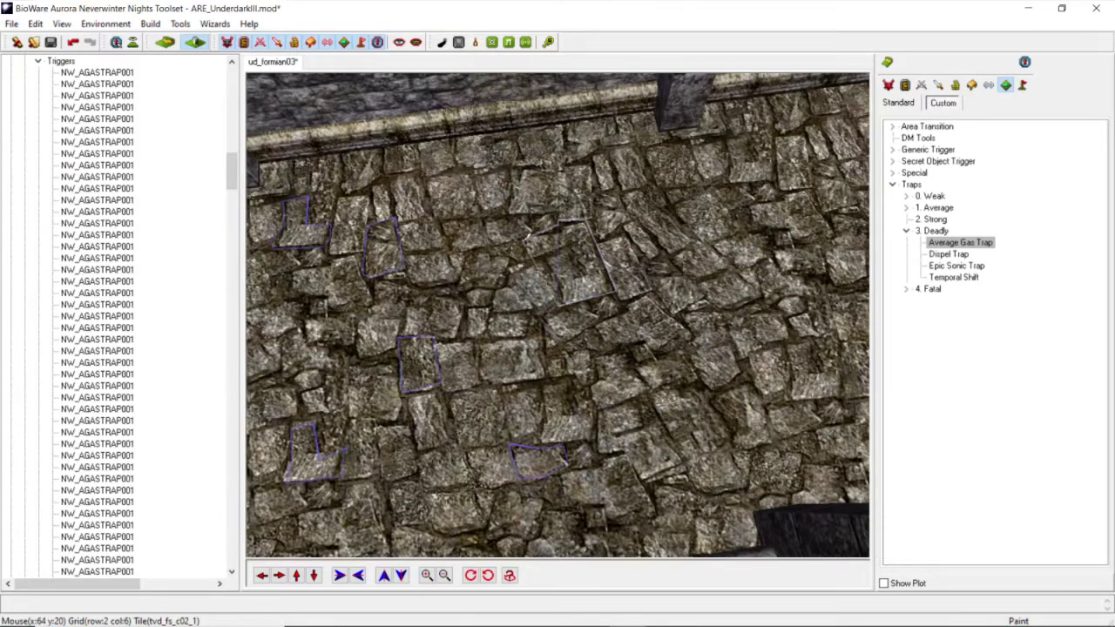
pyautogui.click(532, 260)
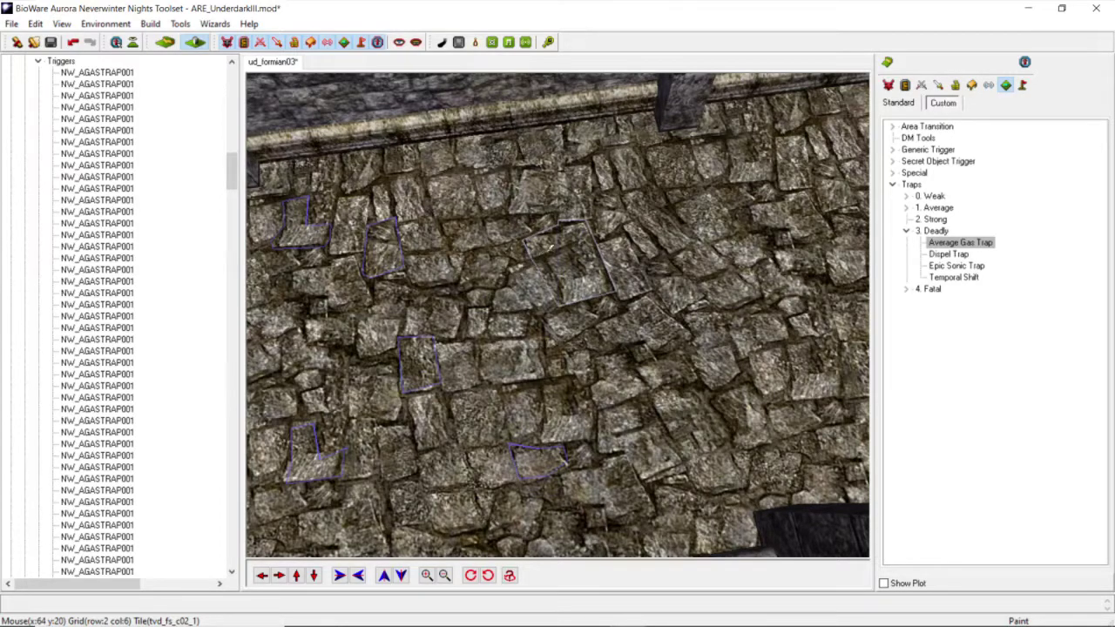
pyautogui.click(574, 244)
pyautogui.click(582, 266)
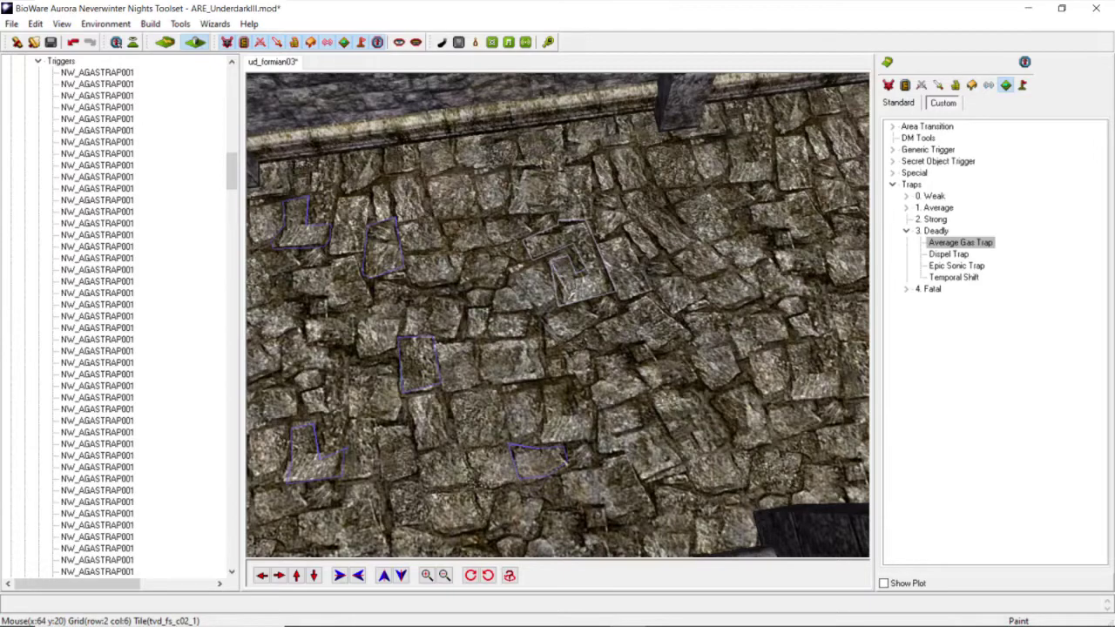
pyautogui.doubleClick(558, 304)
# Step: Draw an L-shaped Average Gas Trap beside the hook-shaped trap, on the side away from the nearby wall pillar
pyautogui.scroll(-3, 561, 307)
pyautogui.moveTo(561, 306); pyautogui.dragTo(480, 286, button='middle')
pyautogui.scroll(4, 505, 301)
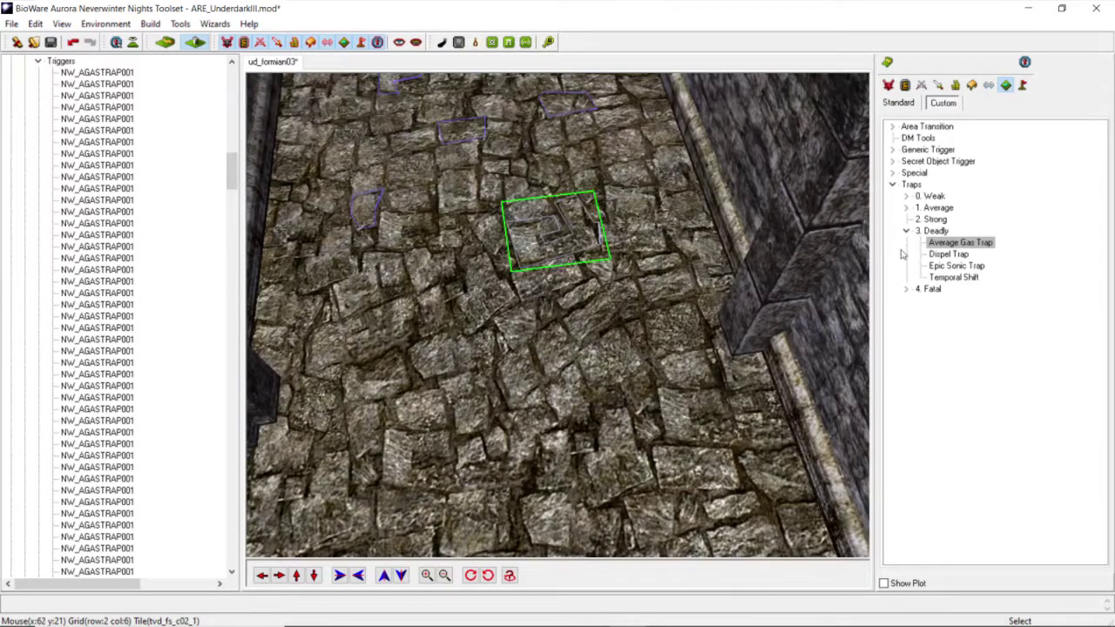
pyautogui.click(958, 243)
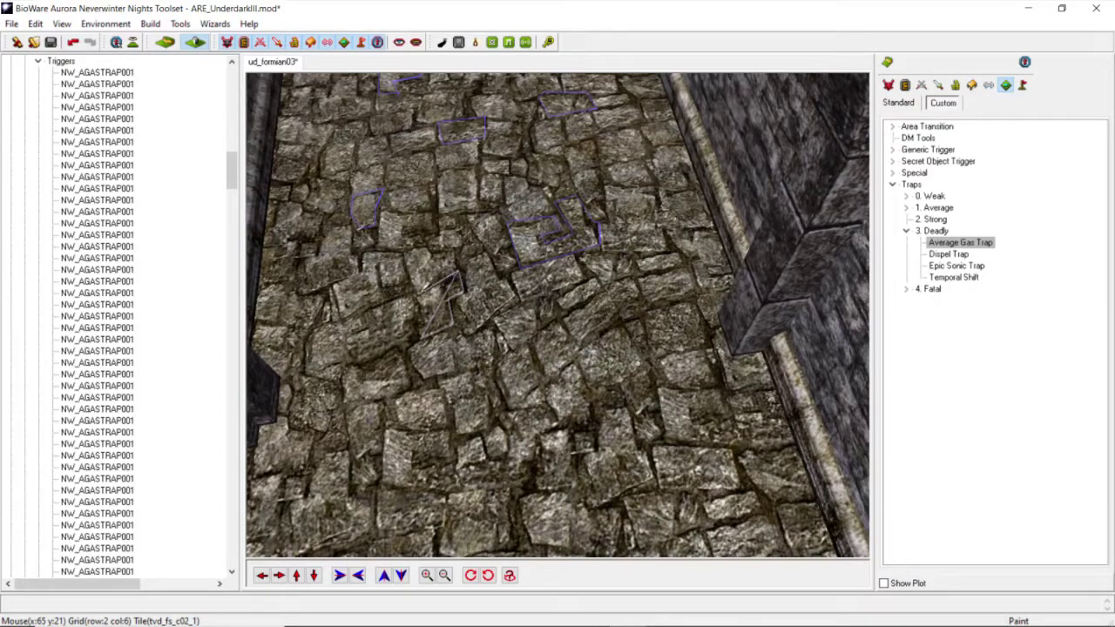
pyautogui.click(422, 334)
pyautogui.doubleClick(418, 331)
# Step: Draw a four-sided Average Gas Trap around a stone between the hook-shaped trap and the wall pillar
pyautogui.moveTo(602, 325); pyautogui.dragTo(592, 331, button='middle')
pyautogui.scroll(-4, 593, 331)
pyautogui.scroll(4, 592, 331)
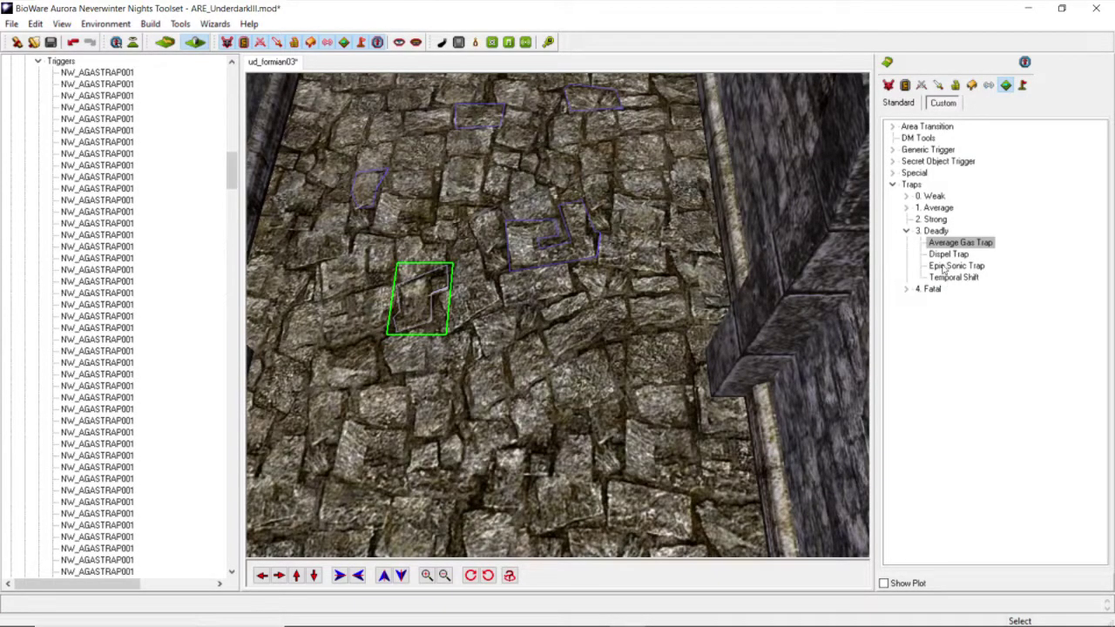
pyautogui.click(958, 243)
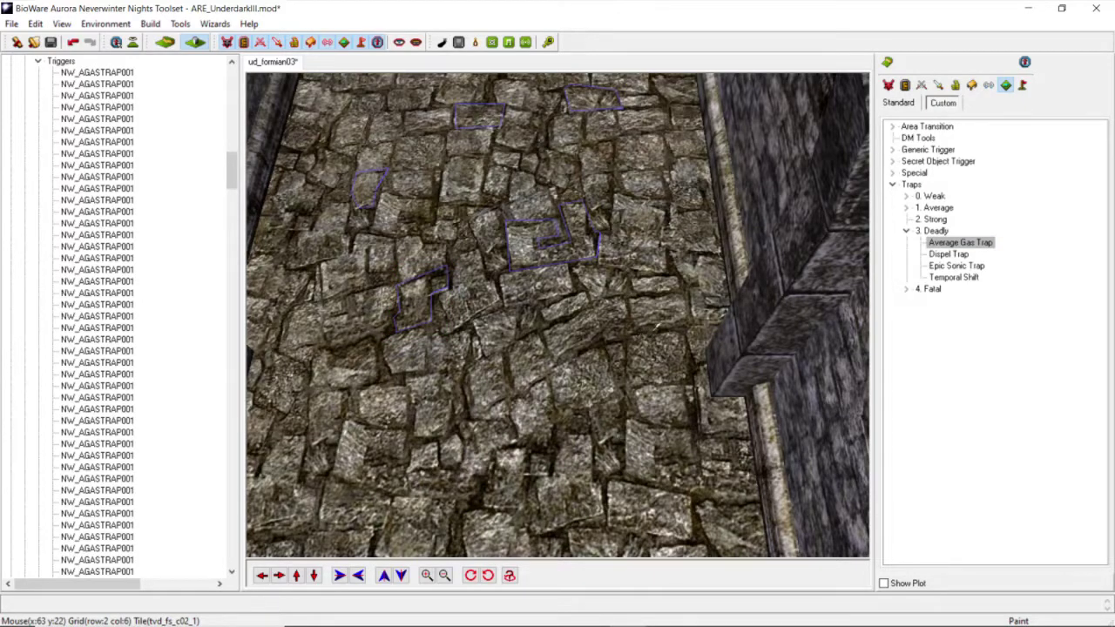
pyautogui.click(688, 322)
pyautogui.click(688, 294)
pyautogui.click(631, 296)
pyautogui.click(635, 332)
pyautogui.click(636, 337)
# Step: Examine the surrounding corridors and arches from a distance to find the floor sections still without gas traps
pyautogui.scroll(-4, 620, 342)
pyautogui.moveTo(581, 329); pyautogui.dragTo(592, 301, button='middle')
pyautogui.scroll(-4, 471, 314)
pyautogui.click(514, 303)
pyautogui.scroll(-4, 516, 306)
pyautogui.scroll(4, 540, 305)
pyautogui.scroll(4, 610, 315)
pyautogui.scroll(-3, 605, 315)
pyautogui.scroll(4, 616, 306)
pyautogui.click(615, 309)
pyautogui.scroll(5, 592, 301)
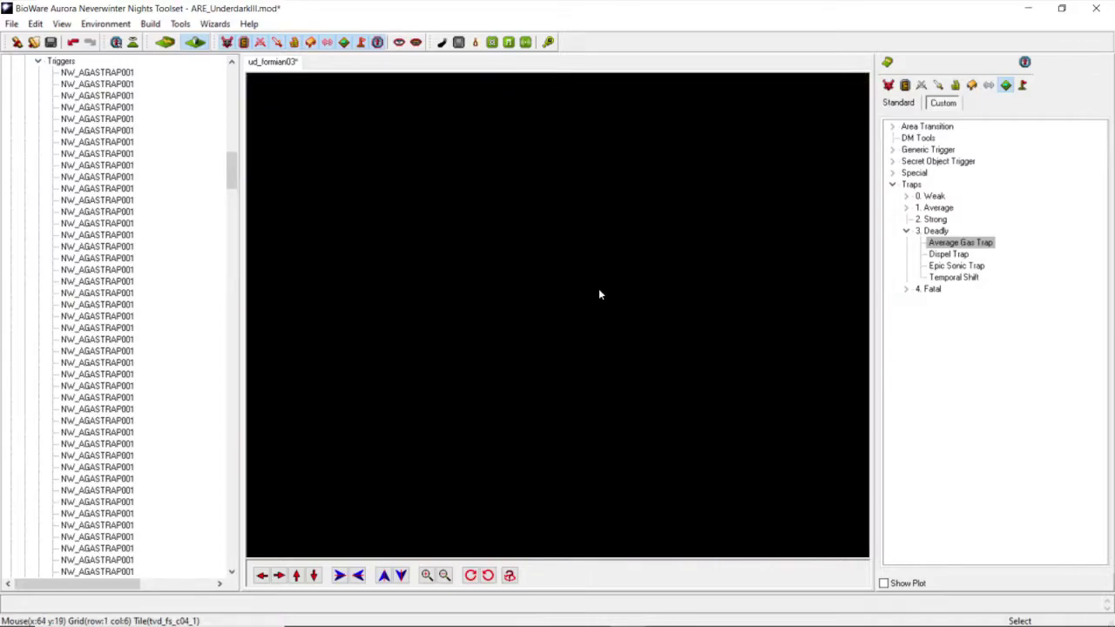
pyautogui.scroll(-4, 598, 295)
pyautogui.moveTo(628, 305); pyautogui.dragTo(568, 297, button='middle')
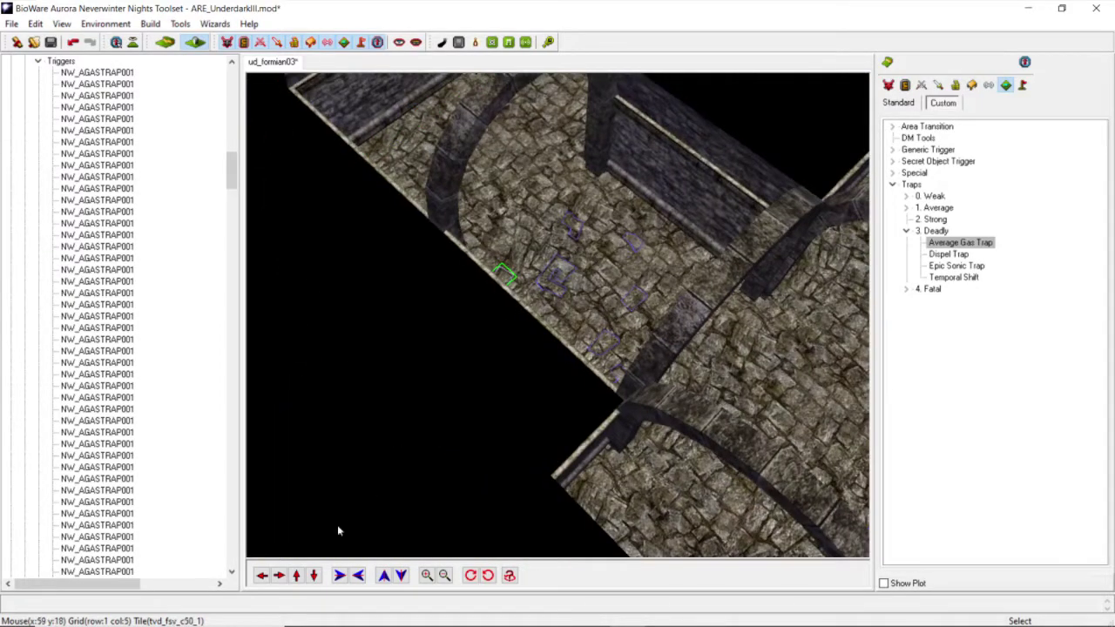
pyautogui.click(296, 576)
pyautogui.click(296, 576)
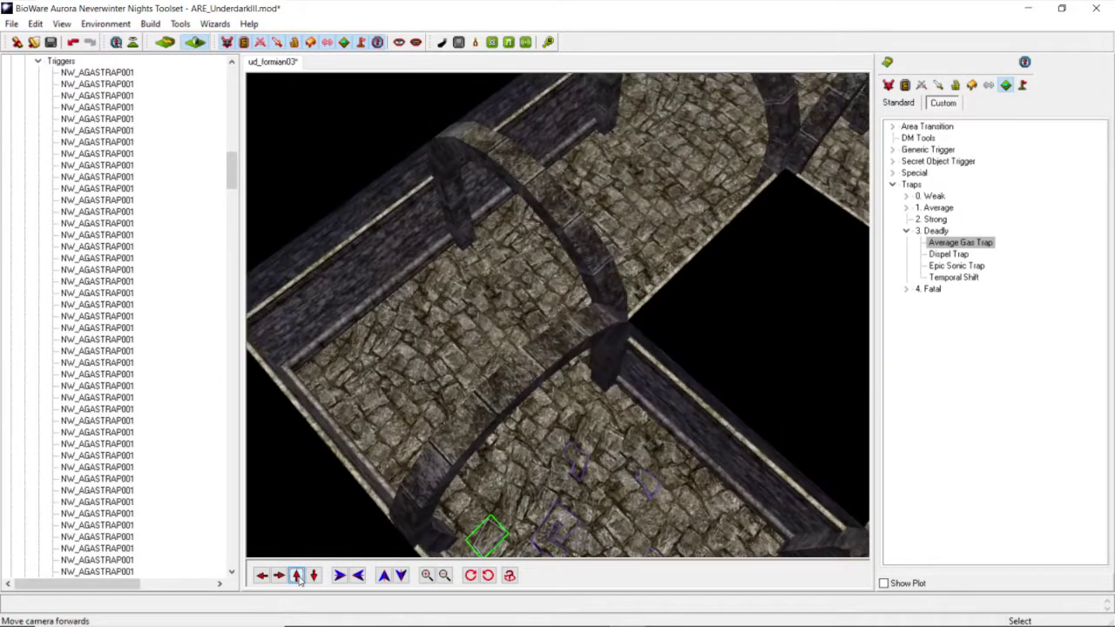
pyautogui.scroll(-3, 548, 403)
pyautogui.moveTo(548, 403); pyautogui.dragTo(524, 391, button='middle')
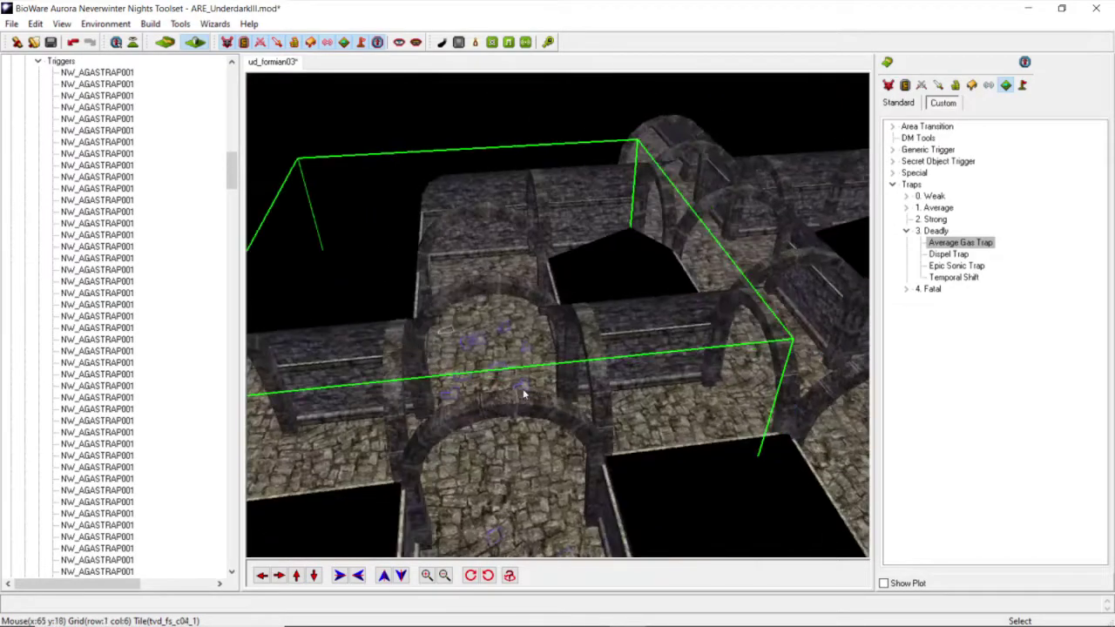
pyautogui.scroll(-3, 524, 391)
pyautogui.scroll(-4, 557, 399)
pyautogui.click(585, 355)
pyautogui.moveTo(585, 355)
pyautogui.mouseDown(button='middle')
pyautogui.moveTo(577, 383)
pyautogui.moveTo(597, 391)
pyautogui.moveTo(580, 371)
pyautogui.mouseUp(button='middle')
pyautogui.click(577, 384)
# Step: Draw a pointed five-sided Average Gas Trap on the junction floor, just past the four-sided trap at the pillar
pyautogui.scroll(3, 580, 371)
pyautogui.moveTo(609, 444); pyautogui.dragTo(396, 477, button='middle')
pyautogui.scroll(5, 653, 352)
pyautogui.scroll(3, 636, 356)
pyautogui.scroll(2, 635, 356)
pyautogui.click(279, 575)
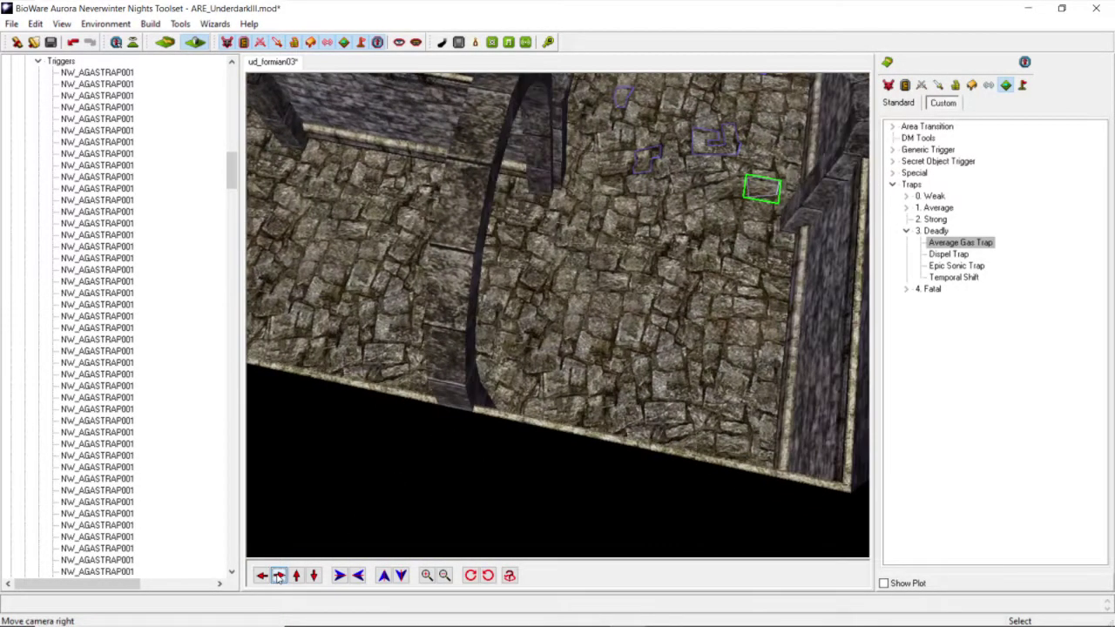
pyautogui.click(297, 577)
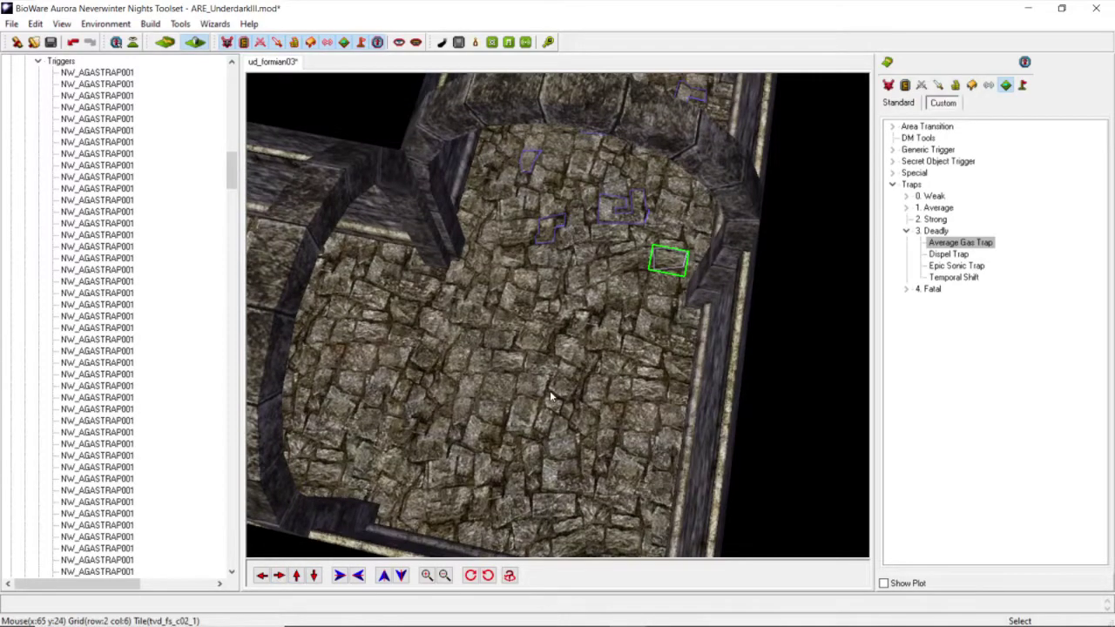
pyautogui.scroll(4, 549, 390)
pyautogui.moveTo(549, 390); pyautogui.dragTo(696, 356, button='middle')
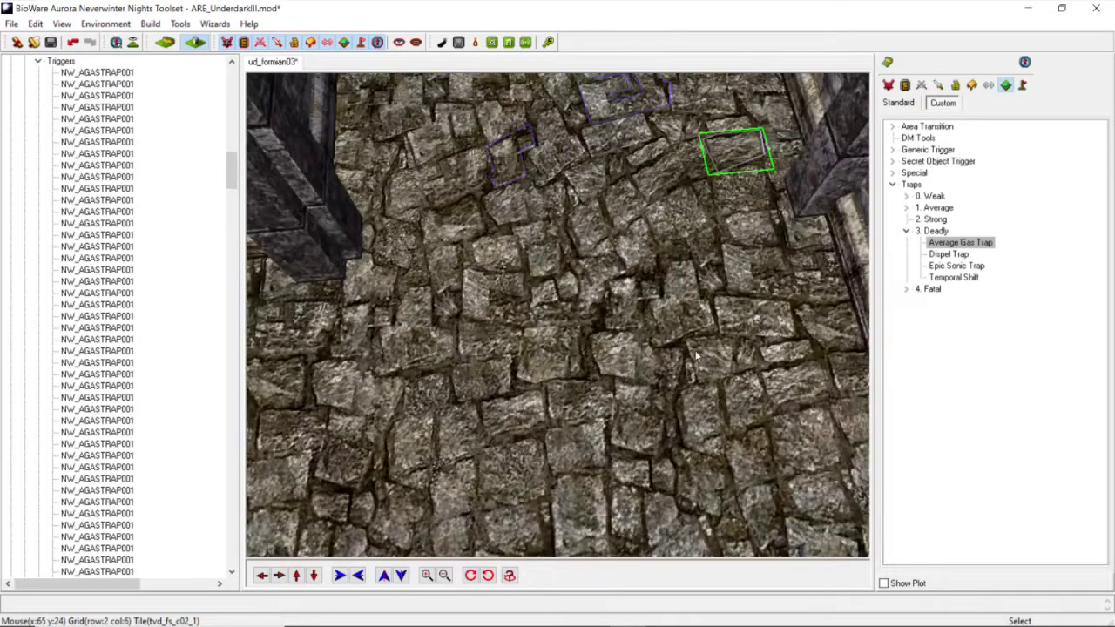
pyautogui.click(983, 244)
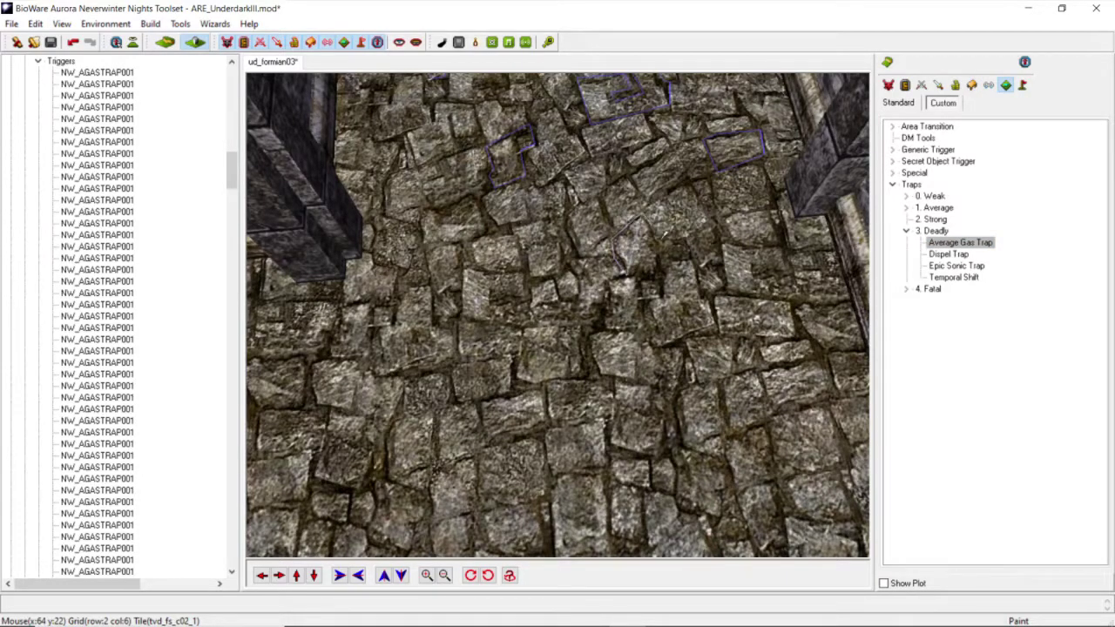
pyautogui.click(666, 295)
pyautogui.click(625, 278)
# Step: Draw a four-sided Average Gas Trap around a junction stone between the pointed trap and the opposite pillar
pyautogui.scroll(-5, 627, 279)
pyautogui.moveTo(627, 279); pyautogui.dragTo(758, 277, button='middle')
pyautogui.scroll(5, 758, 277)
pyautogui.click(949, 243)
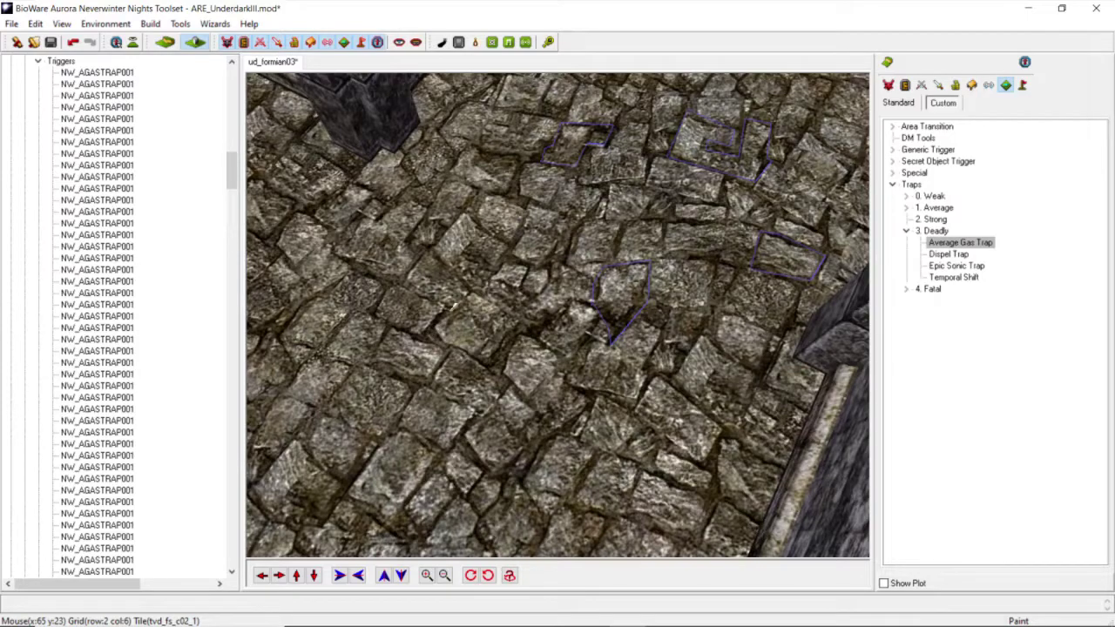
pyautogui.click(468, 293)
pyautogui.click(434, 249)
pyautogui.click(401, 289)
pyautogui.doubleClick(450, 315)
# Step: Draw a many-sided Average Gas Trap around a small stone deeper in the junction, beyond the pointed trap
pyautogui.scroll(-5, 489, 327)
pyautogui.moveTo(489, 328)
pyautogui.mouseDown(button='middle')
pyautogui.moveTo(470, 333)
pyautogui.moveTo(477, 341)
pyautogui.moveTo(391, 340)
pyautogui.mouseUp(button='middle')
pyautogui.scroll(5, 470, 332)
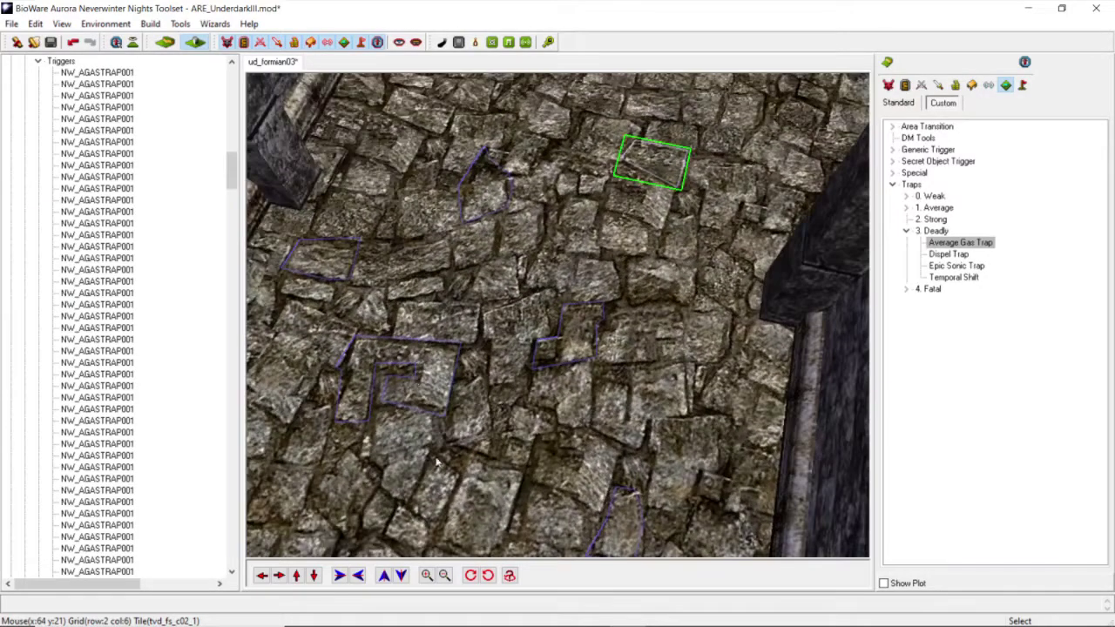
pyautogui.click(296, 576)
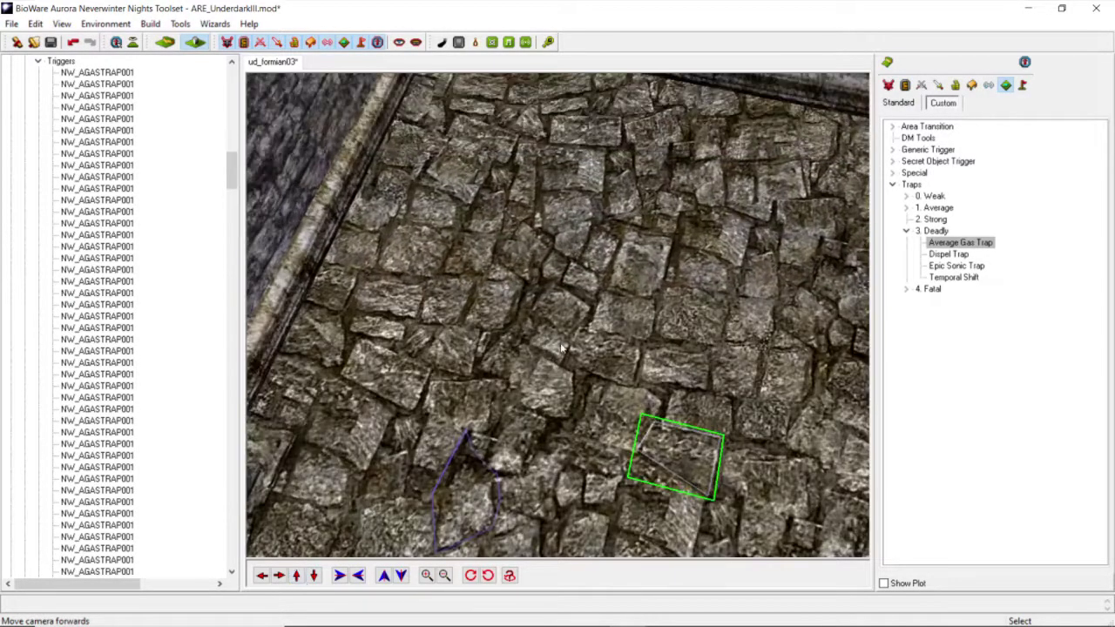
pyautogui.click(958, 243)
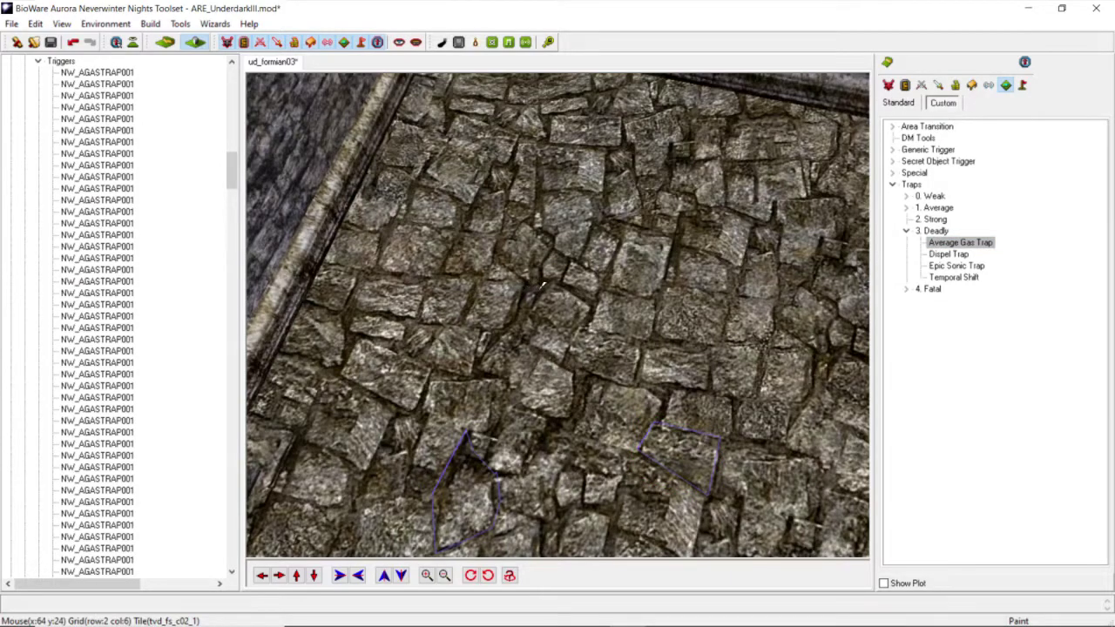
pyautogui.click(537, 289)
pyautogui.click(491, 258)
pyautogui.doubleClick(508, 232)
pyautogui.click(525, 221)
pyautogui.click(551, 240)
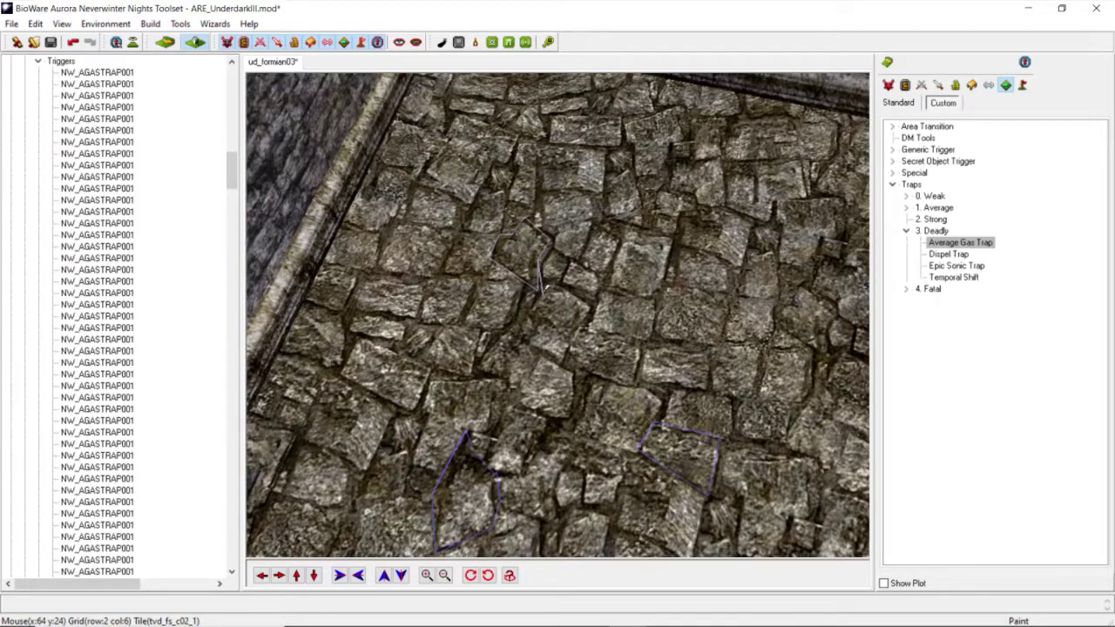
pyautogui.doubleClick(538, 286)
# Step: Draw a four-sided Average Gas Trap around a stone near the junction's far wall, beyond the many-sided trap
pyautogui.scroll(-5, 644, 287)
pyautogui.moveTo(639, 288); pyautogui.dragTo(568, 261, button='middle')
pyautogui.scroll(8, 566, 259)
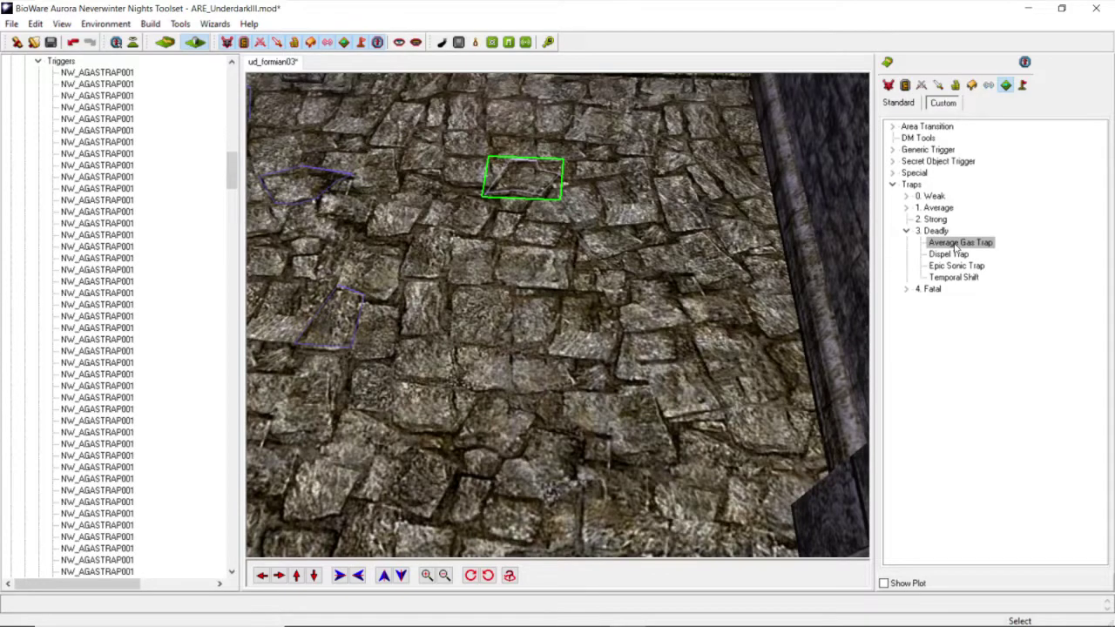
pyautogui.click(955, 246)
pyautogui.click(627, 335)
pyautogui.click(696, 322)
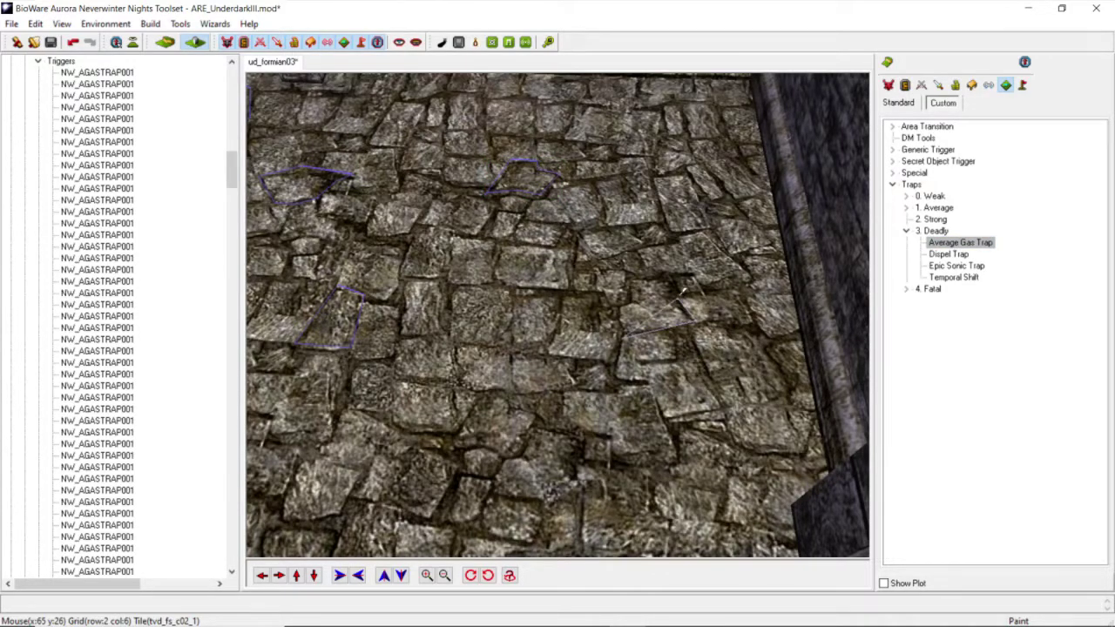
pyautogui.click(677, 280)
pyautogui.click(631, 280)
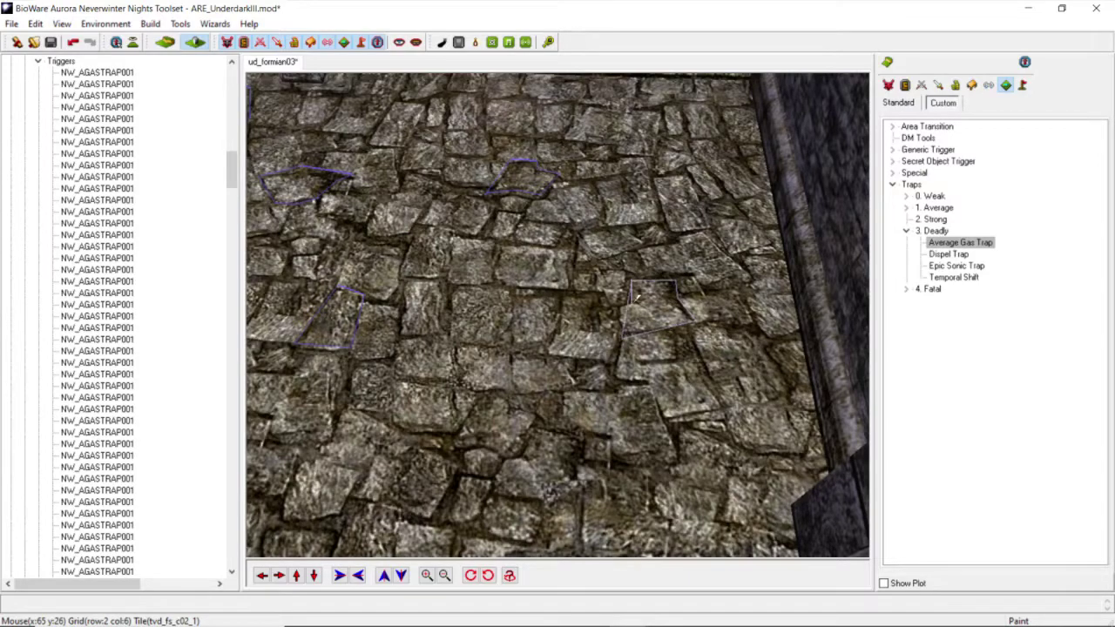
pyautogui.click(626, 334)
# Step: Draw a small L-shaped Average Gas Trap across two neighbouring stones, beside the trap near the junction's far wall
pyautogui.scroll(-5, 552, 328)
pyautogui.scroll(5, 551, 327)
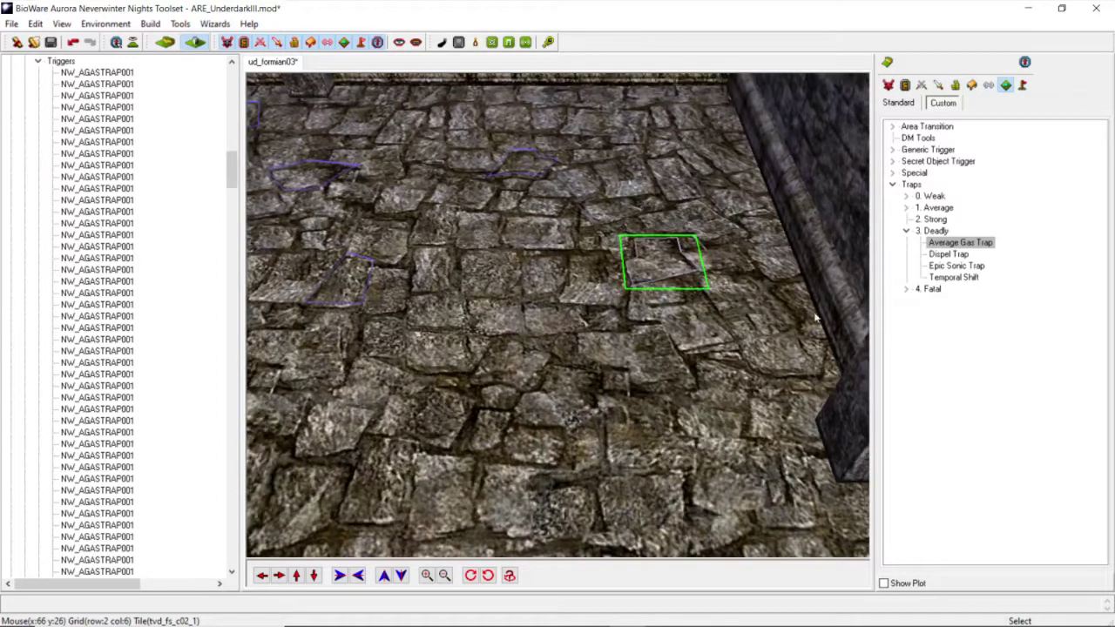
pyautogui.click(958, 243)
pyautogui.click(578, 364)
pyautogui.click(578, 329)
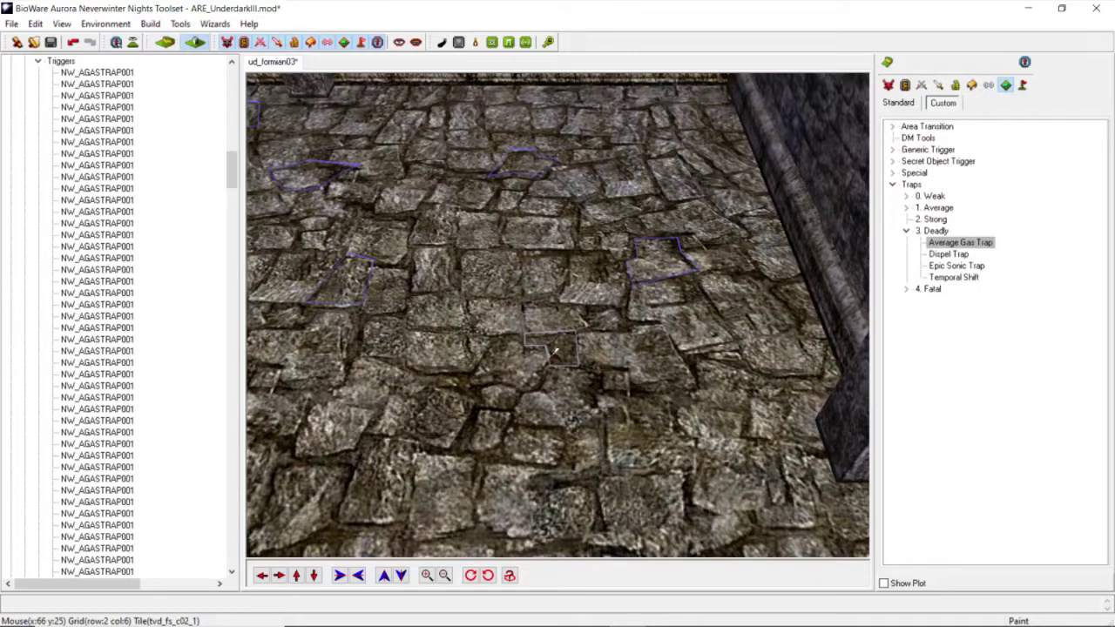
pyautogui.click(554, 353)
# Step: Draw a six-sided Average Gas Trap around two small neighbouring stones in the junction's outer corner, near the walls
pyautogui.scroll(-5, 560, 342)
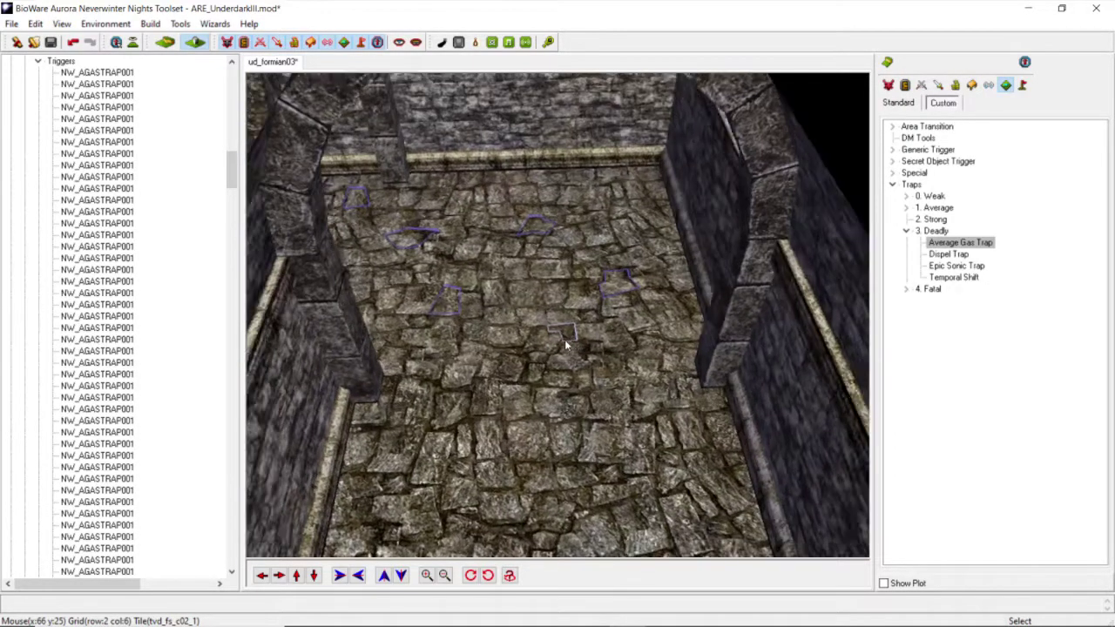
pyautogui.moveTo(565, 344); pyautogui.dragTo(623, 293, button='middle')
pyautogui.scroll(4, 540, 280)
pyautogui.scroll(-4, 540, 280)
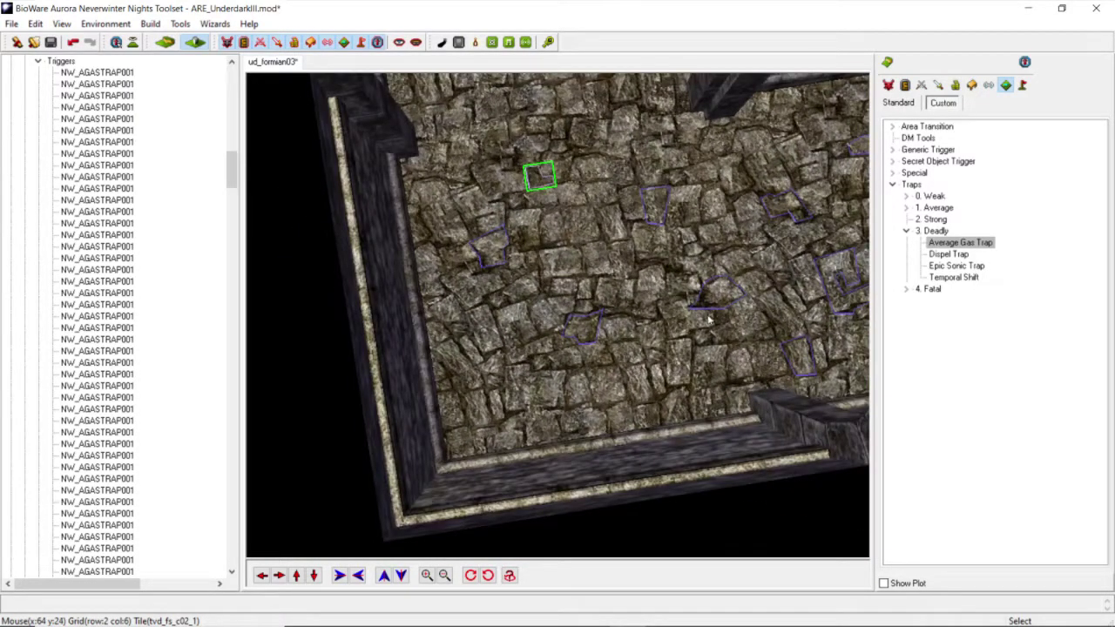
pyautogui.click(966, 245)
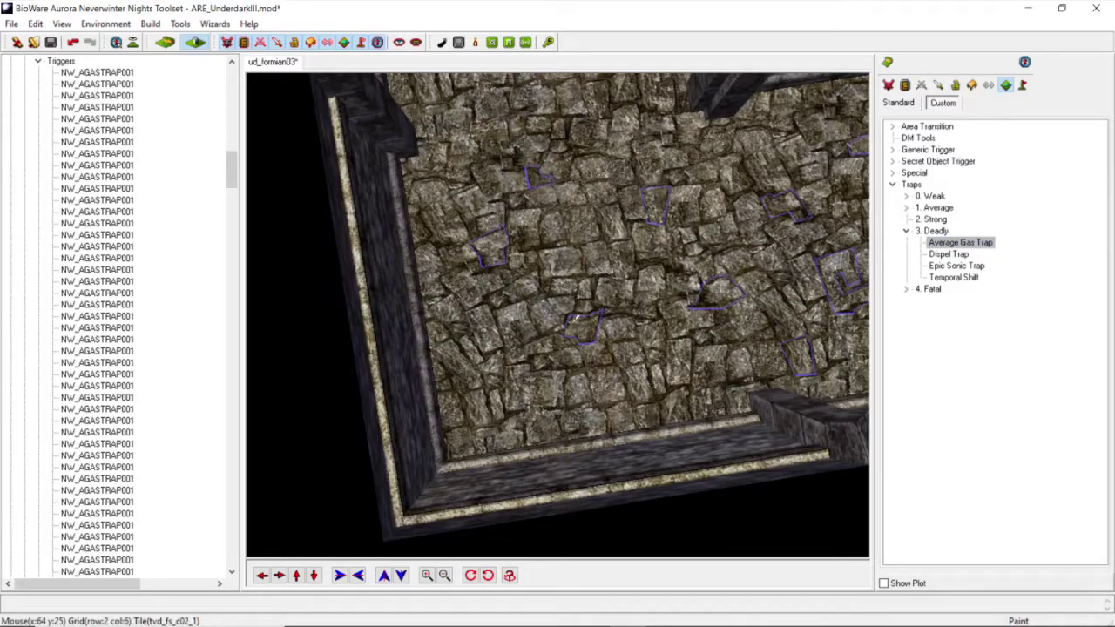
pyautogui.moveTo(526, 394); pyautogui.dragTo(486, 386, button='middle')
pyautogui.scroll(5, 494, 387)
pyautogui.scroll(-1, 487, 387)
pyautogui.click(264, 579)
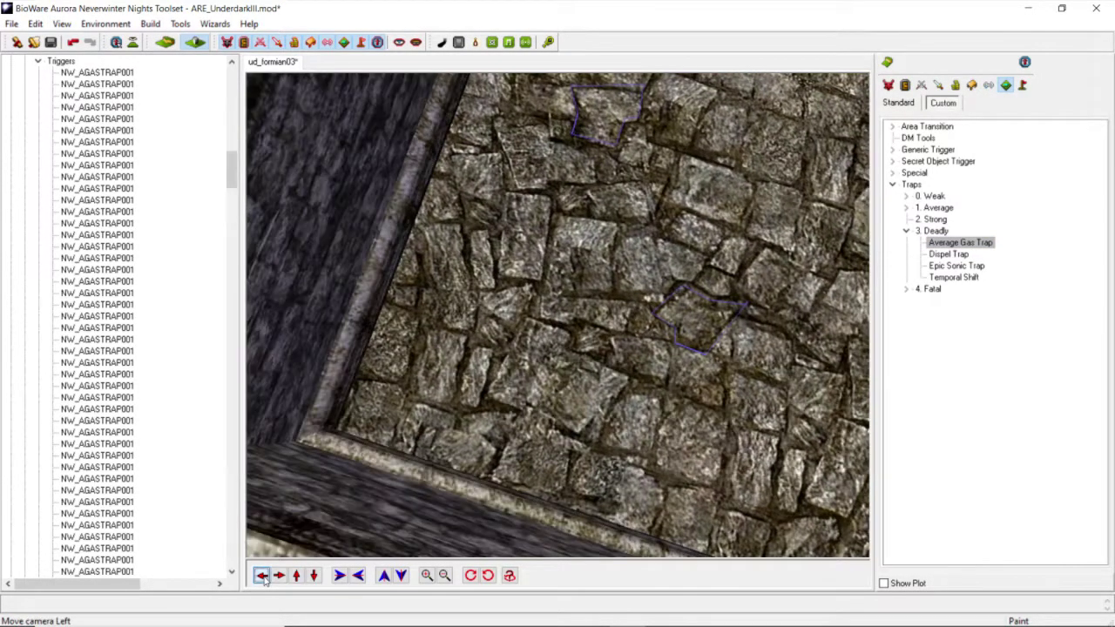
pyautogui.moveTo(649, 369); pyautogui.dragTo(575, 365, button='middle')
pyautogui.scroll(3, 575, 364)
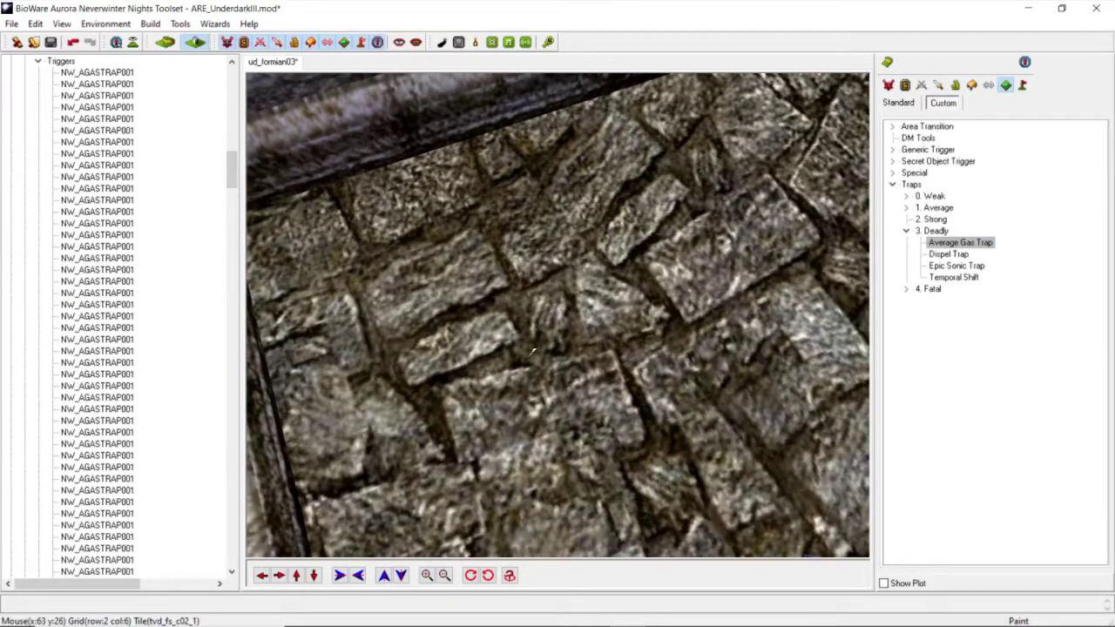
pyautogui.click(526, 356)
pyautogui.click(510, 294)
pyautogui.click(597, 252)
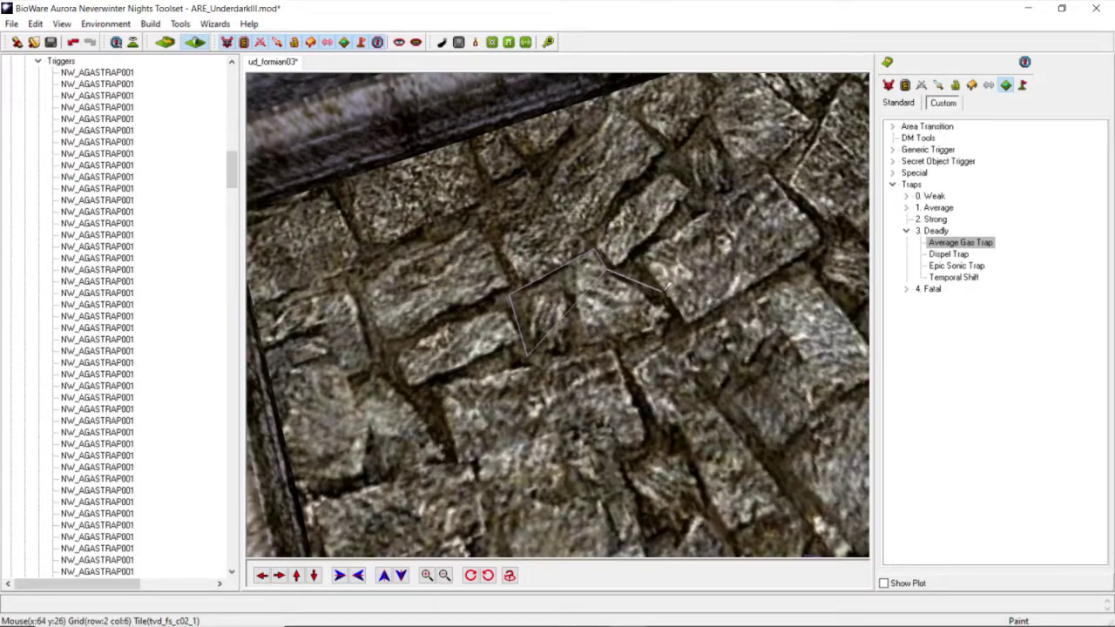
pyautogui.click(677, 327)
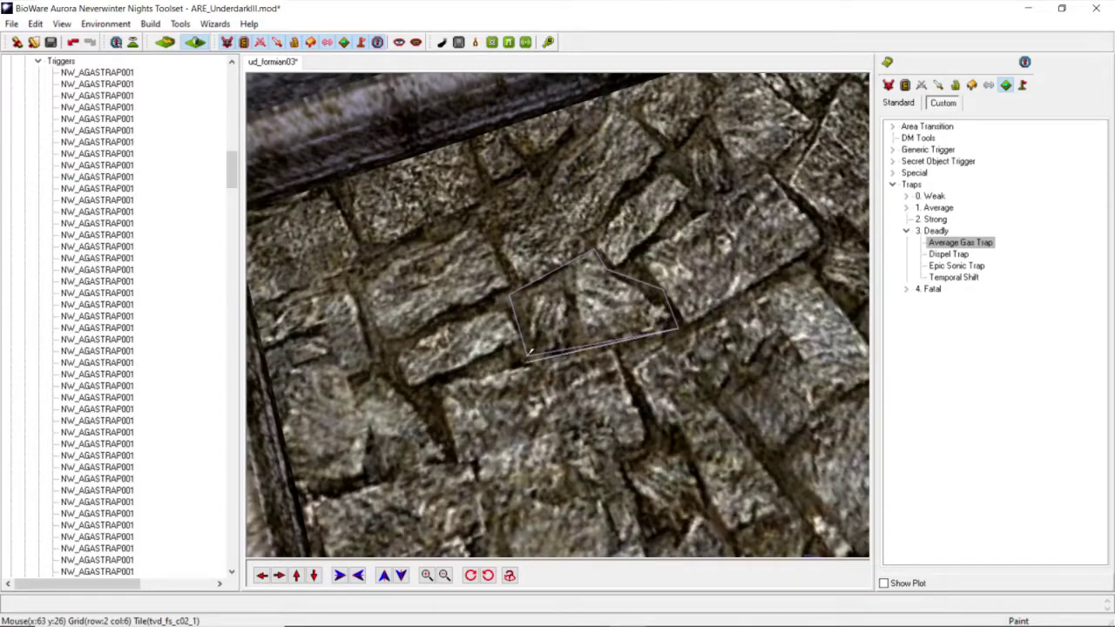
pyautogui.doubleClick(528, 353)
# Step: Draw a four-sided Average Gas Trap around a stone at the start of the adjoining corridor, next to the small L-shaped trap
pyautogui.scroll(-8, 601, 334)
pyautogui.moveTo(593, 333)
pyautogui.mouseDown(button='middle')
pyautogui.moveTo(529, 319)
pyautogui.moveTo(514, 380)
pyautogui.mouseUp(button='middle')
pyautogui.scroll(-5, 529, 319)
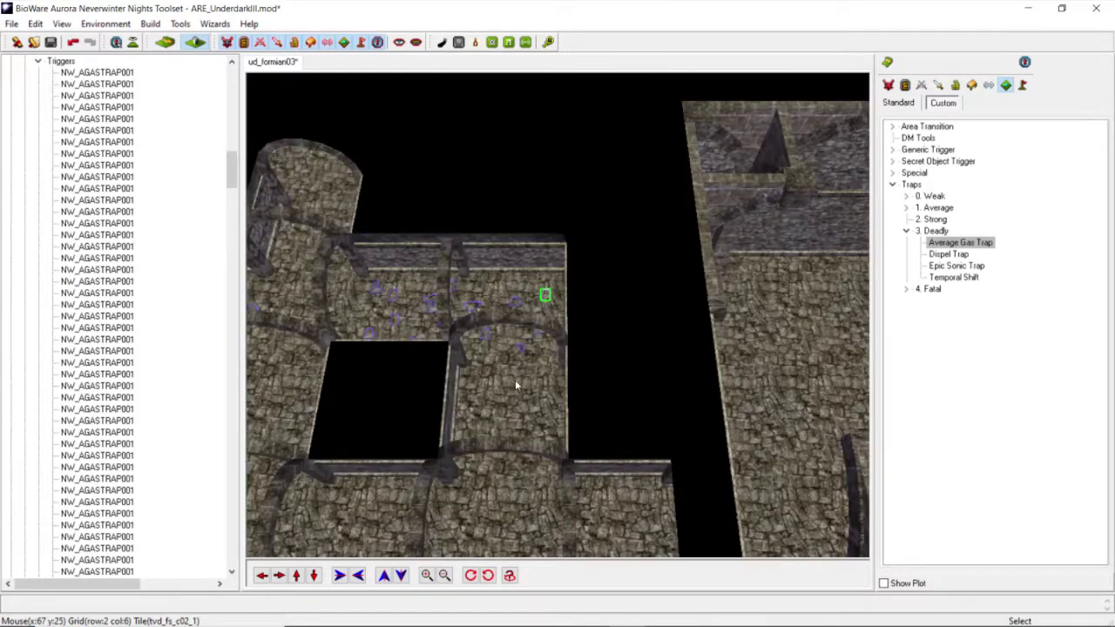
pyautogui.scroll(5, 512, 383)
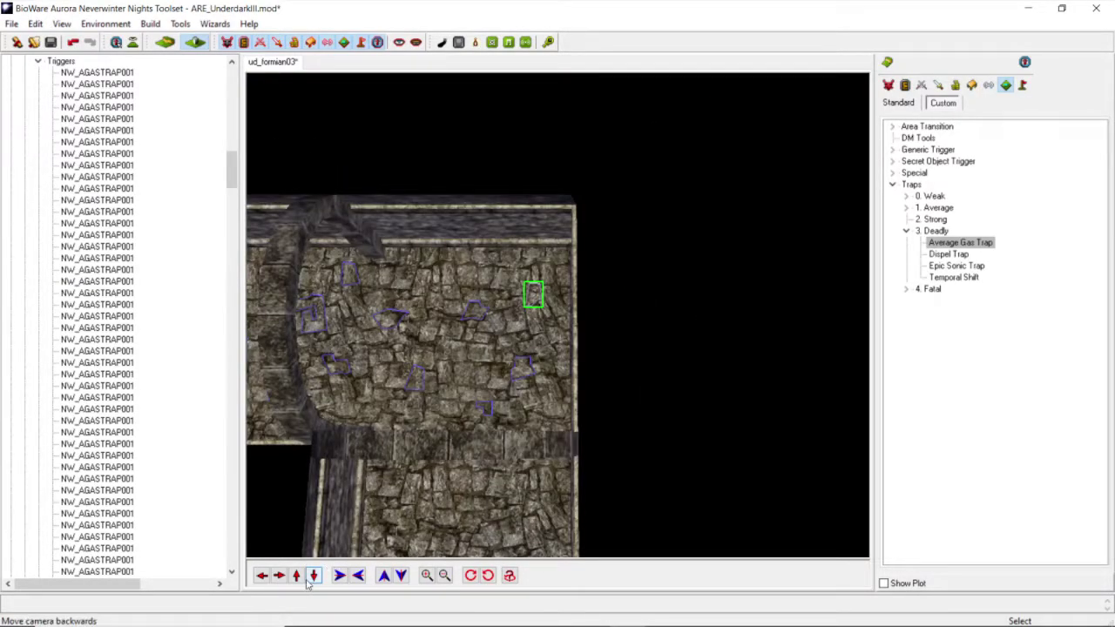
pyautogui.click(310, 579)
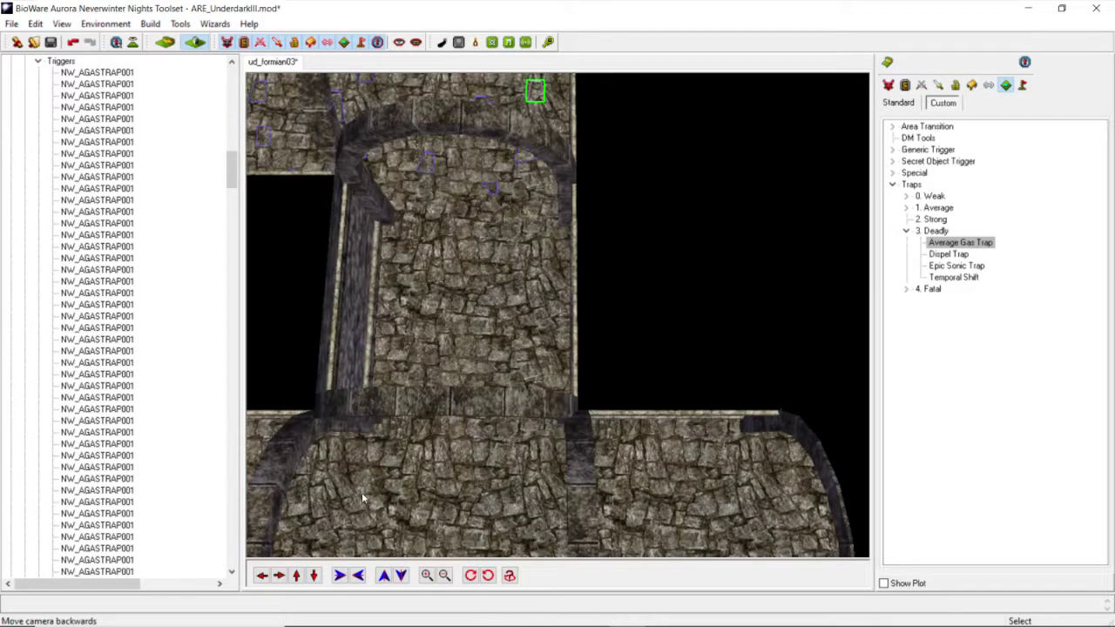
pyautogui.click(261, 575)
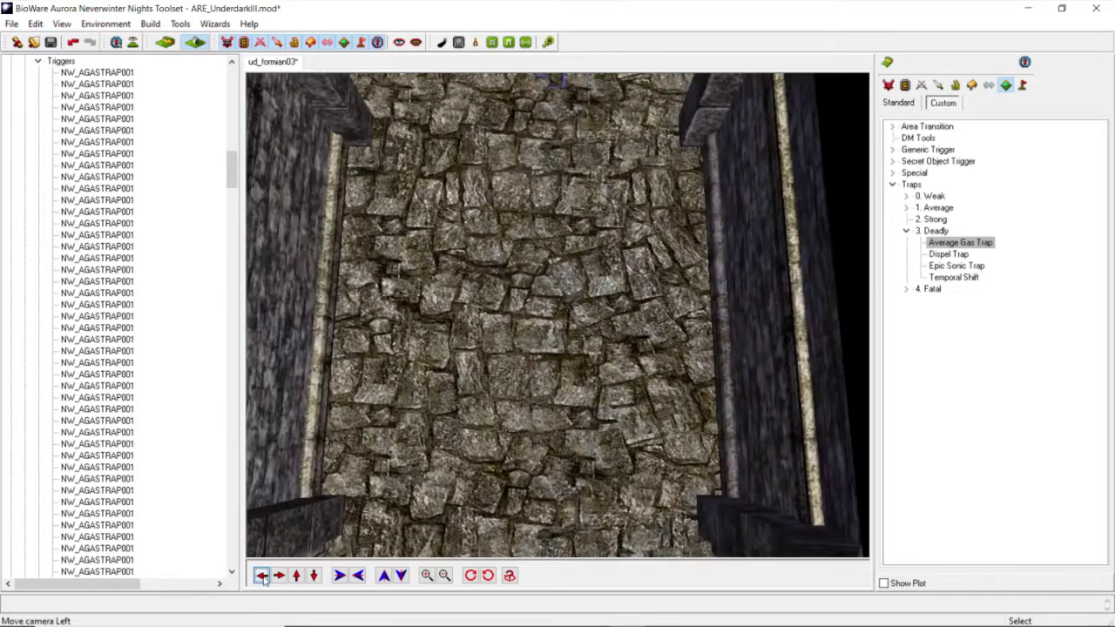
pyautogui.scroll(-5, 499, 383)
pyautogui.moveTo(499, 383); pyautogui.dragTo(457, 364, button='middle')
pyautogui.scroll(5, 556, 372)
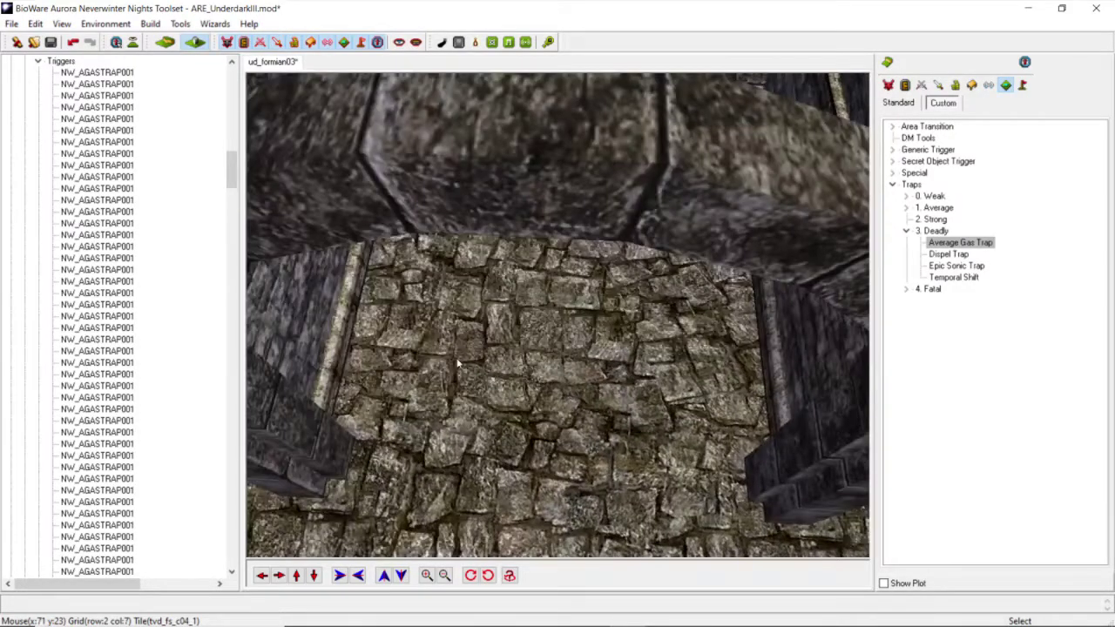
pyautogui.click(297, 575)
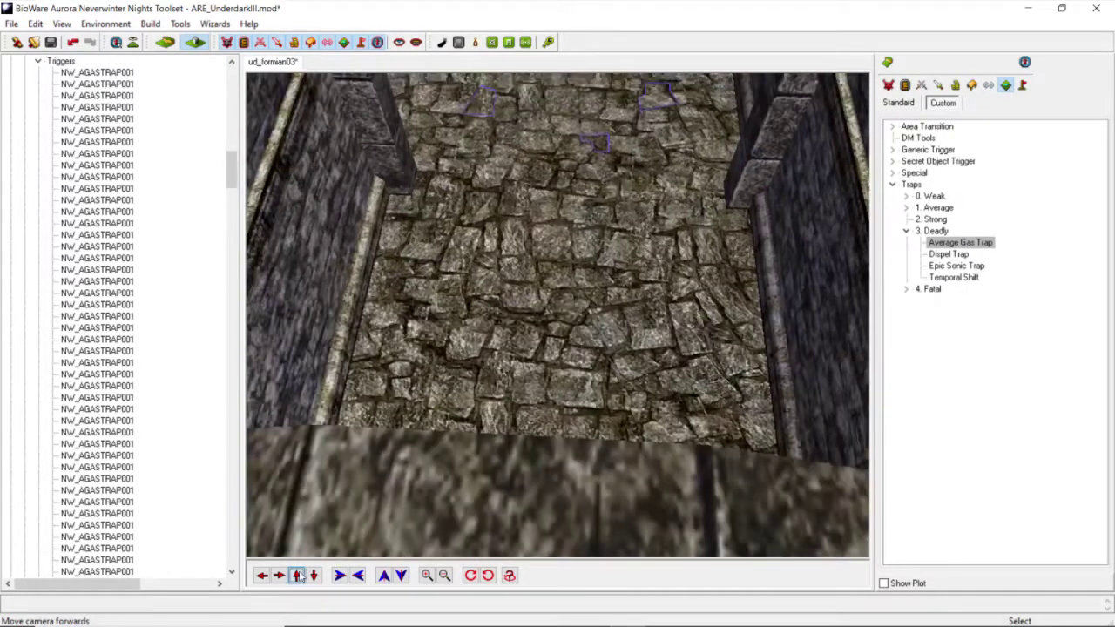
pyautogui.click(955, 243)
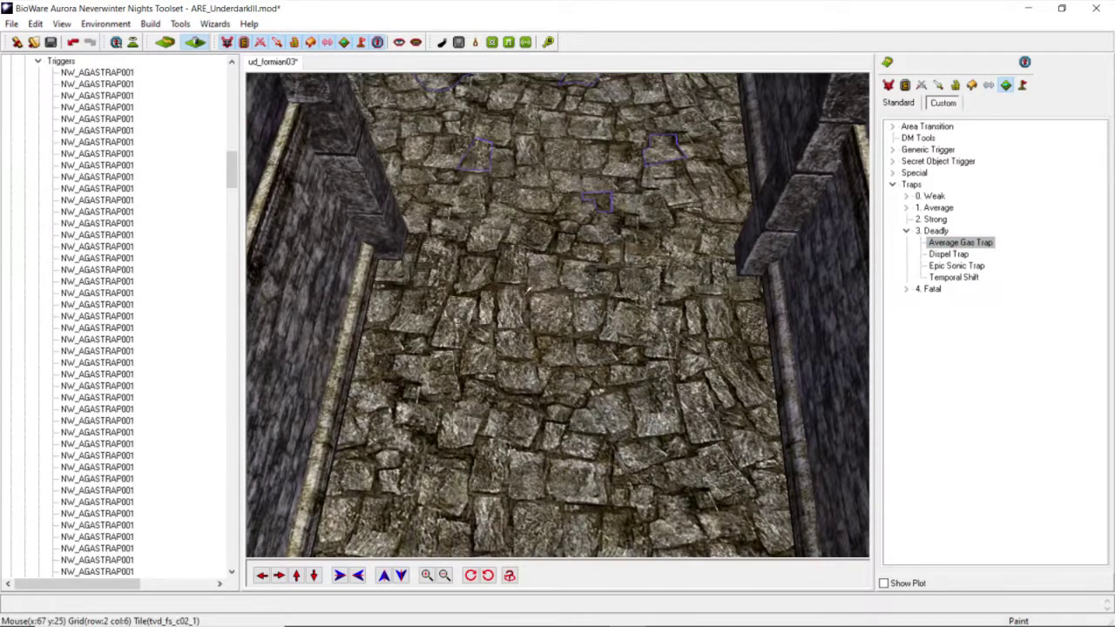
pyautogui.scroll(5, 437, 277)
pyautogui.click(501, 260)
pyautogui.click(503, 184)
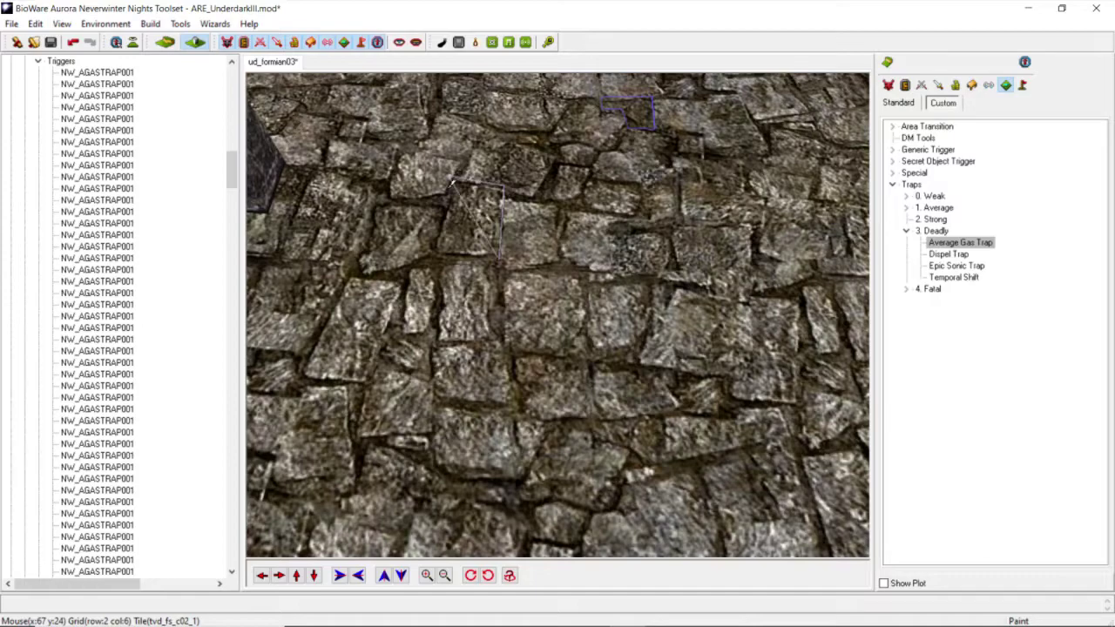
pyautogui.click(446, 181)
pyautogui.click(443, 255)
pyautogui.click(502, 258)
# Step: Draw a large L-shaped Average Gas Trap across neighbouring stones on the other side of the corridor from the four-sided trap
pyautogui.scroll(-5, 741, 275)
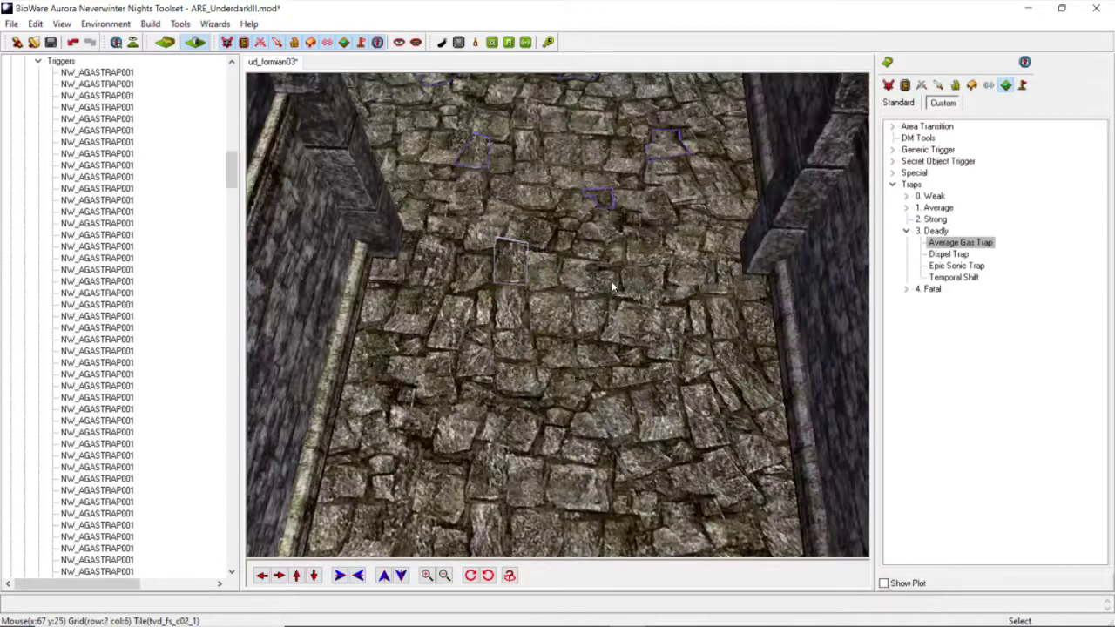
pyautogui.click(984, 244)
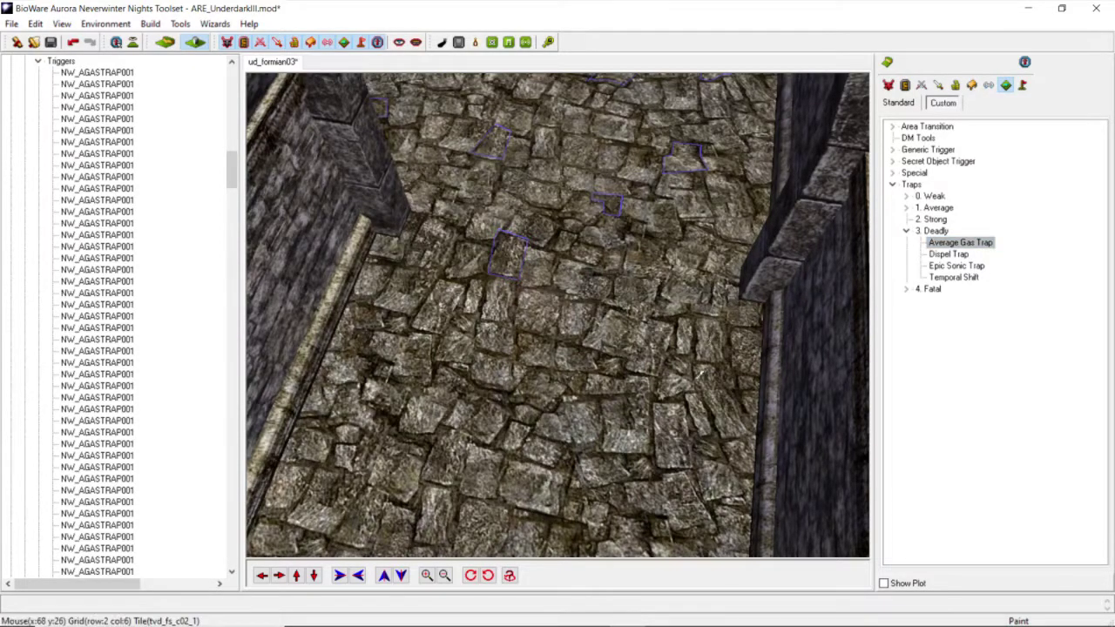
pyautogui.click(654, 376)
pyautogui.click(677, 326)
pyautogui.click(604, 308)
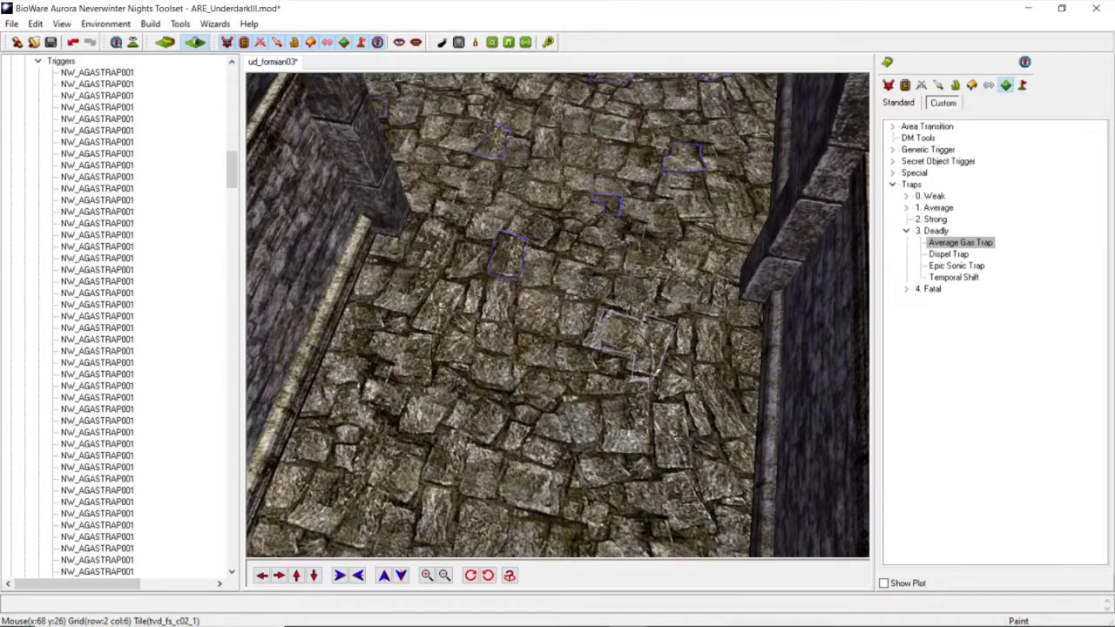
pyautogui.click(653, 383)
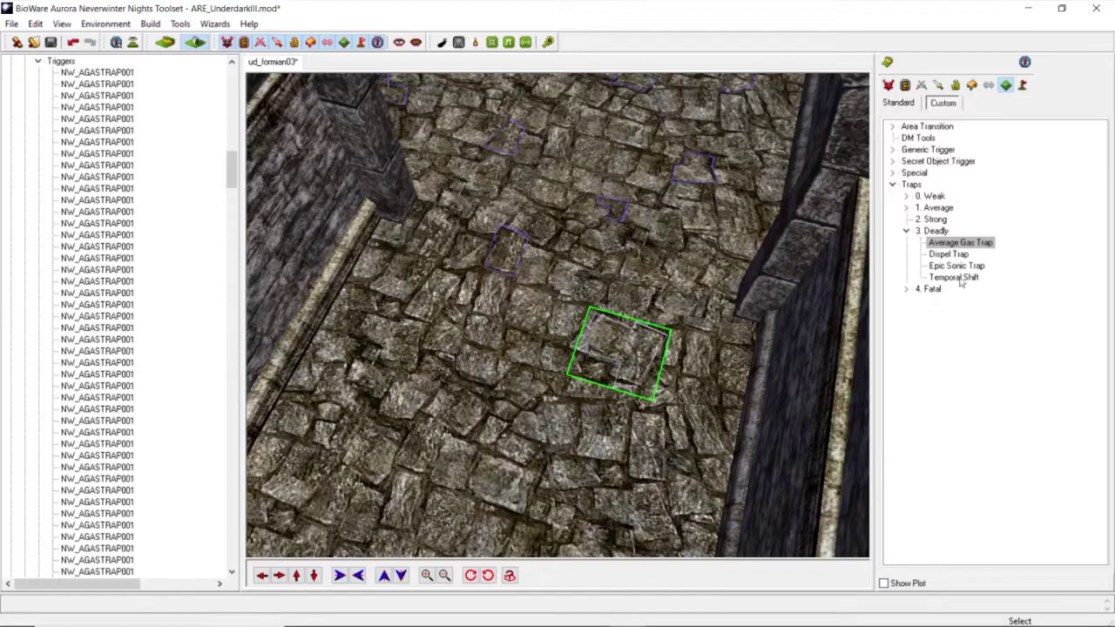
# Step: Draw a many-sided Average Gas Trap around stones beside the corridor's side wall, opposite the large L-shaped trap
pyautogui.click(967, 243)
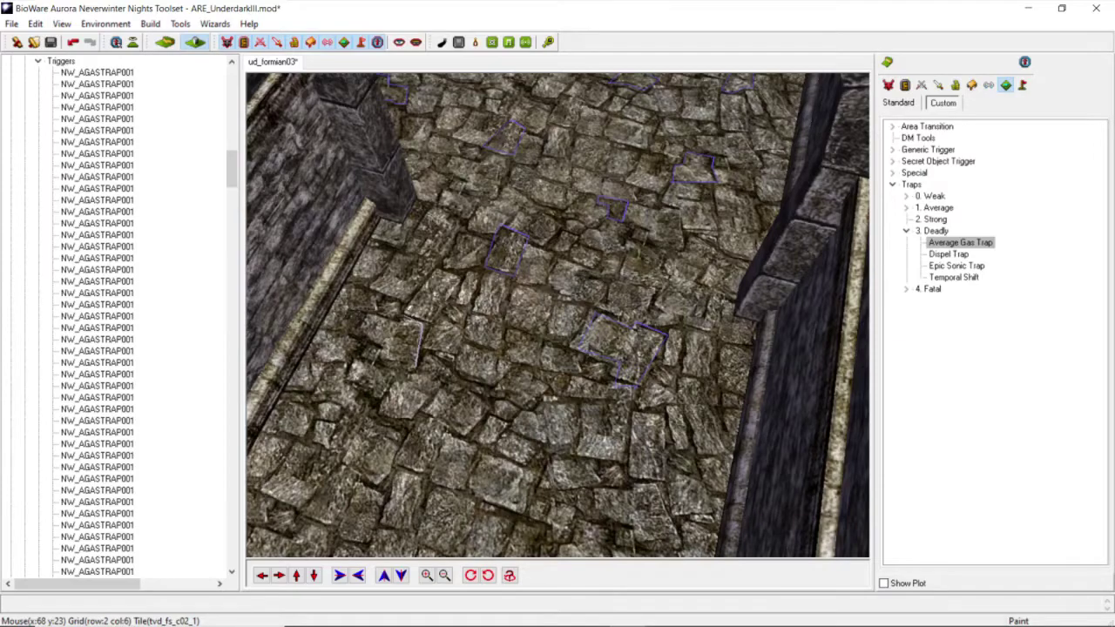
pyautogui.click(397, 321)
pyautogui.click(370, 316)
pyautogui.click(361, 337)
pyautogui.doubleClick(414, 366)
# Step: Draw a small four-sided Average Gas Trap around a single small stone in the middle of the corridor, past the two large traps
pyautogui.moveTo(409, 368)
pyautogui.mouseDown(button='middle')
pyautogui.moveTo(393, 370)
pyautogui.moveTo(367, 491)
pyautogui.mouseUp(button='middle')
pyautogui.click(314, 575)
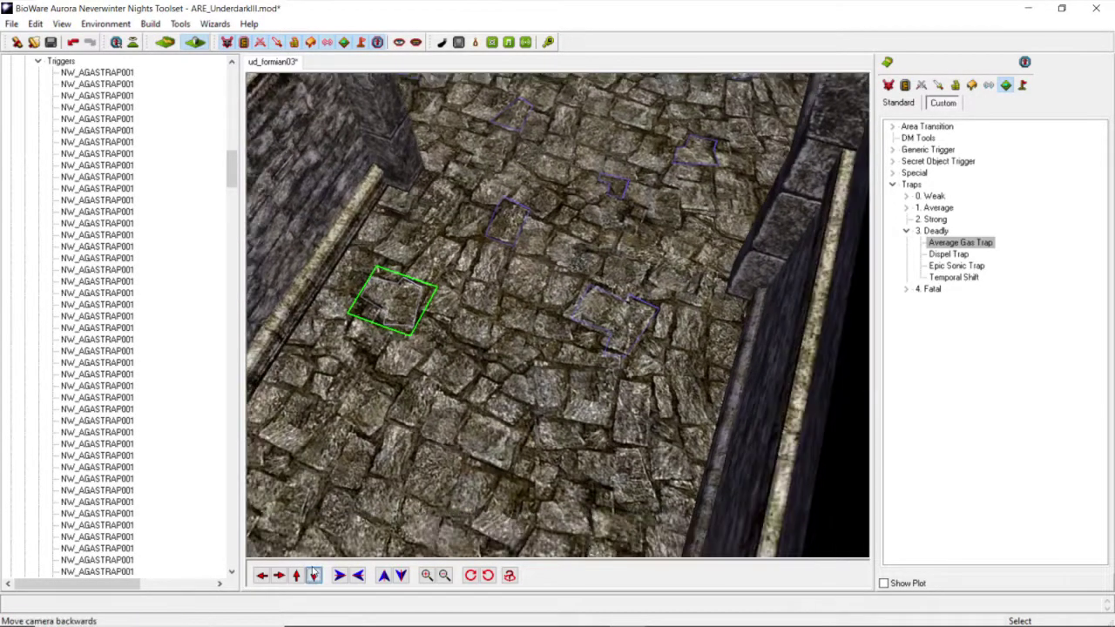
pyautogui.click(313, 572)
pyautogui.click(361, 488)
pyautogui.moveTo(491, 390); pyautogui.dragTo(415, 460, button='middle')
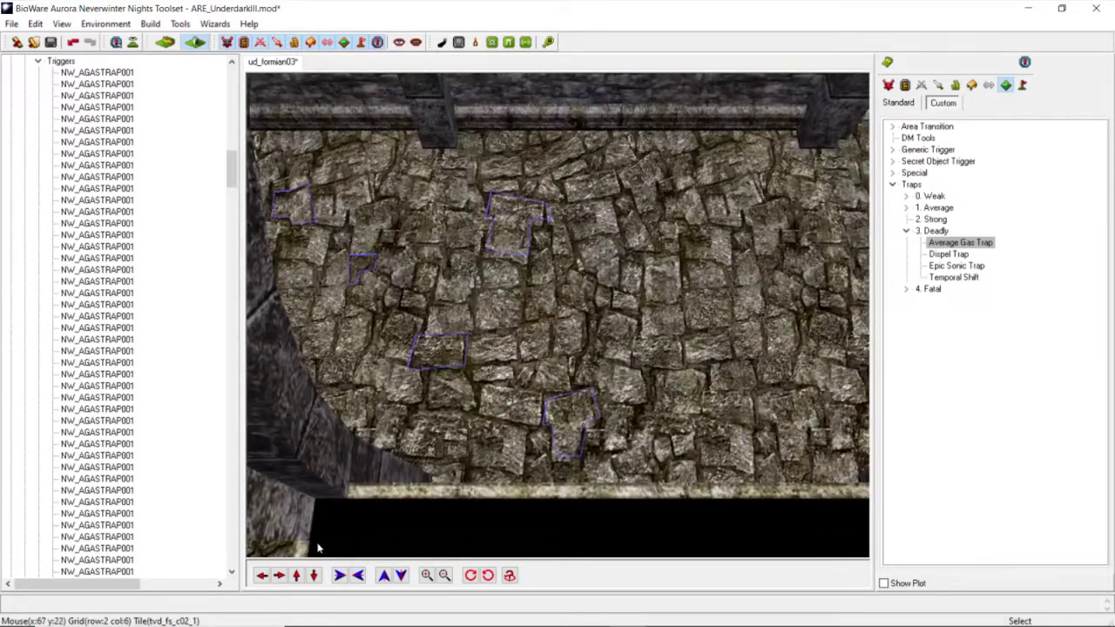
pyautogui.click(279, 574)
pyautogui.click(279, 574)
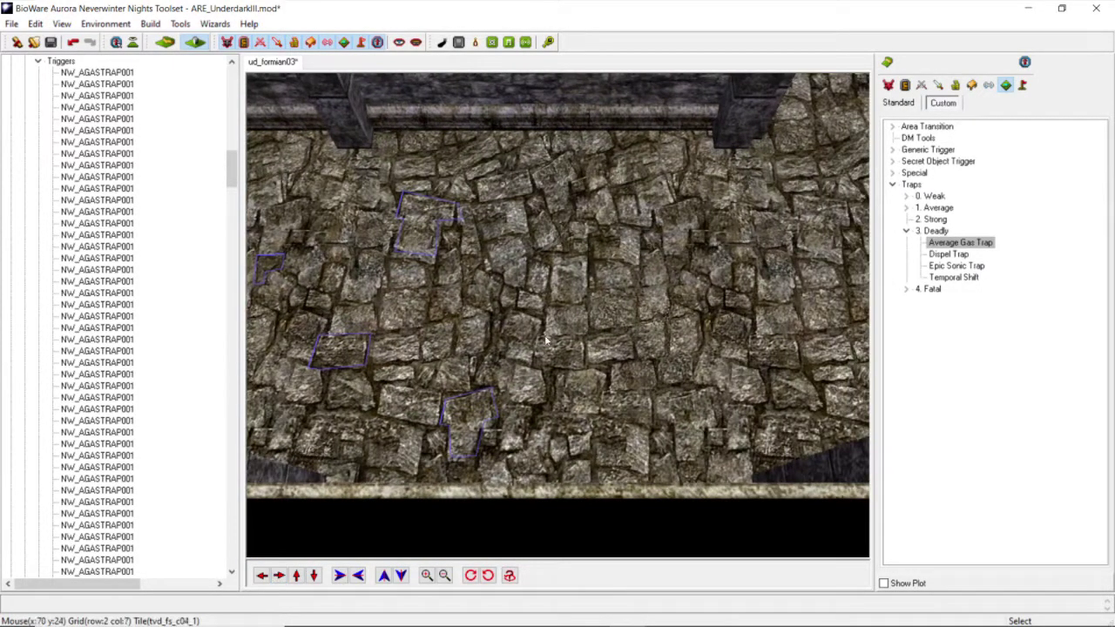
pyautogui.scroll(3, 546, 340)
pyautogui.click(952, 244)
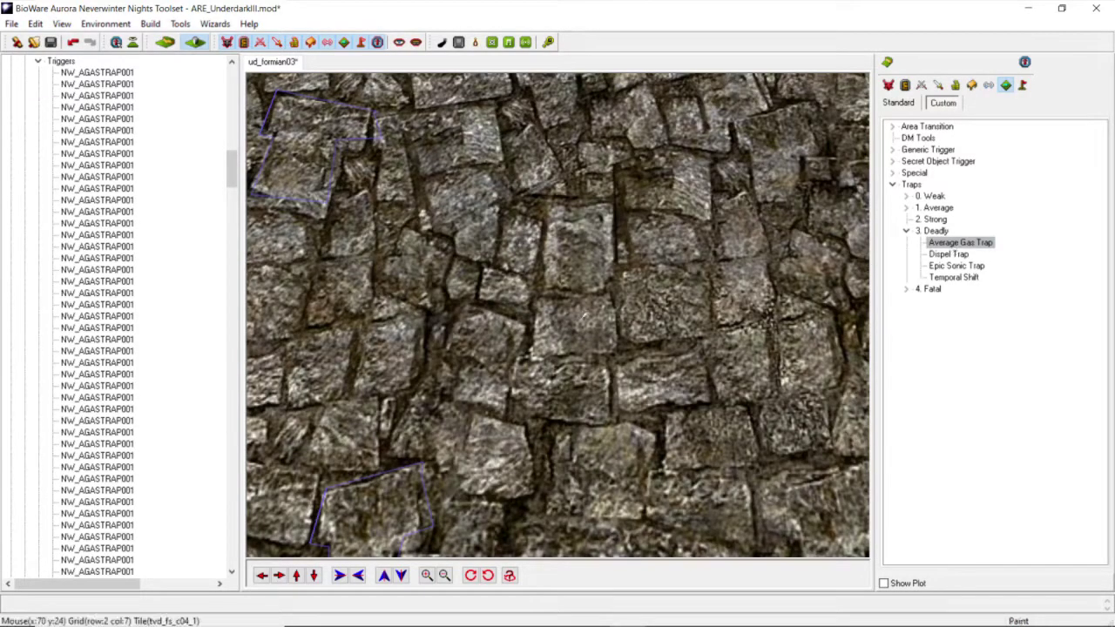
pyautogui.click(479, 300)
pyautogui.click(532, 277)
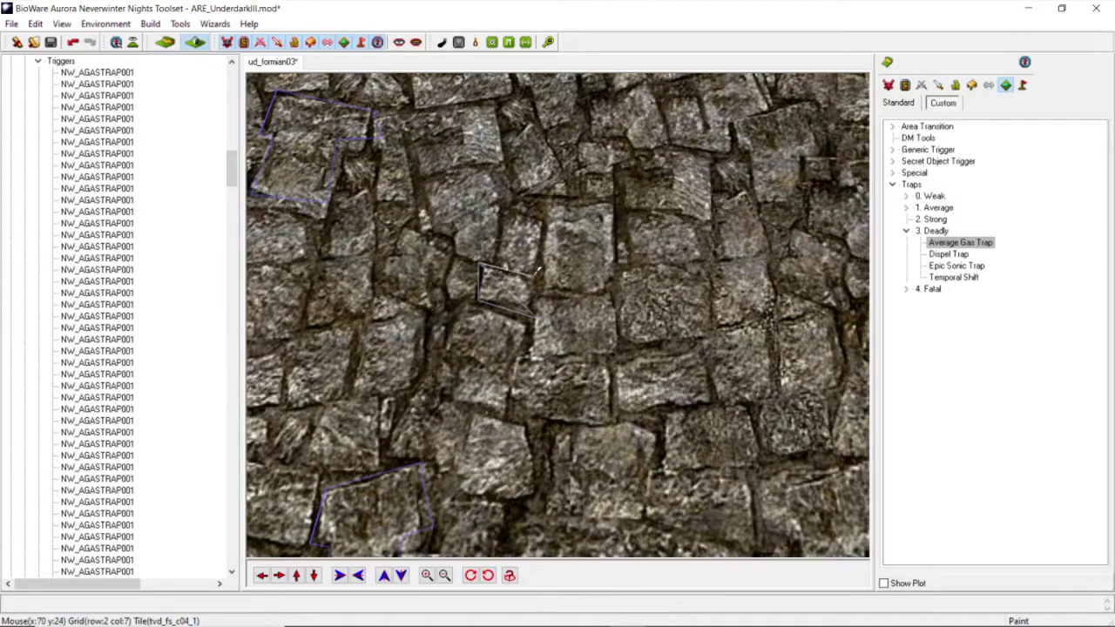
pyautogui.click(537, 313)
pyautogui.doubleClick(538, 316)
# Step: Draw a many-sided Average Gas Trap around two adjoining stones farther along the corridor, beyond the small four-sided trap
pyautogui.scroll(-4, 533, 313)
pyautogui.moveTo(533, 314); pyautogui.dragTo(480, 313, button='middle')
pyautogui.scroll(6, 555, 291)
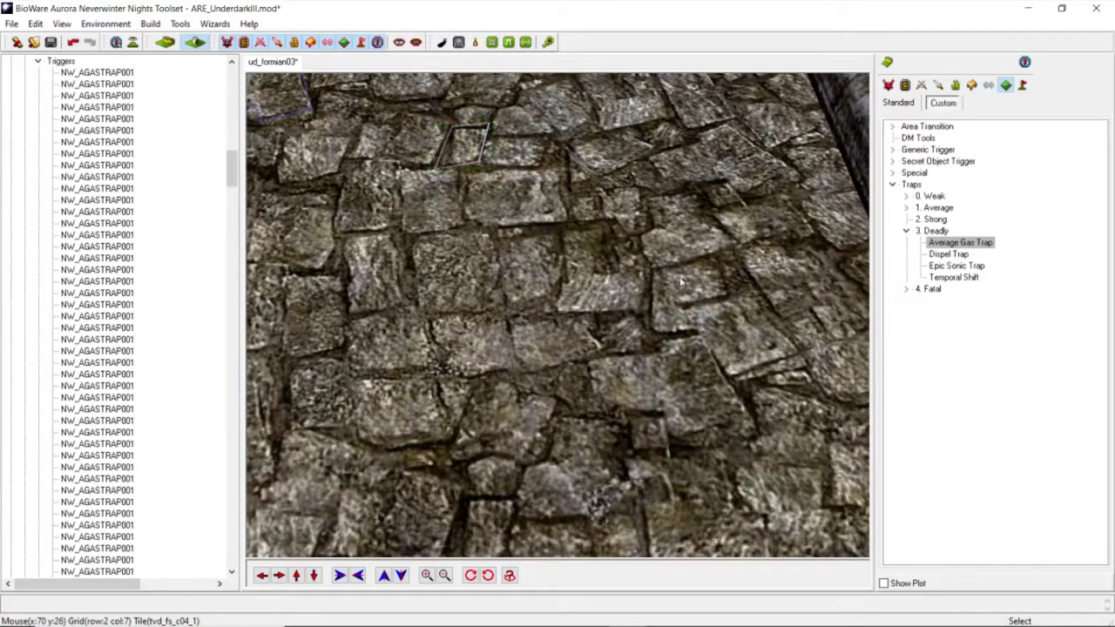
pyautogui.click(936, 243)
pyautogui.click(652, 267)
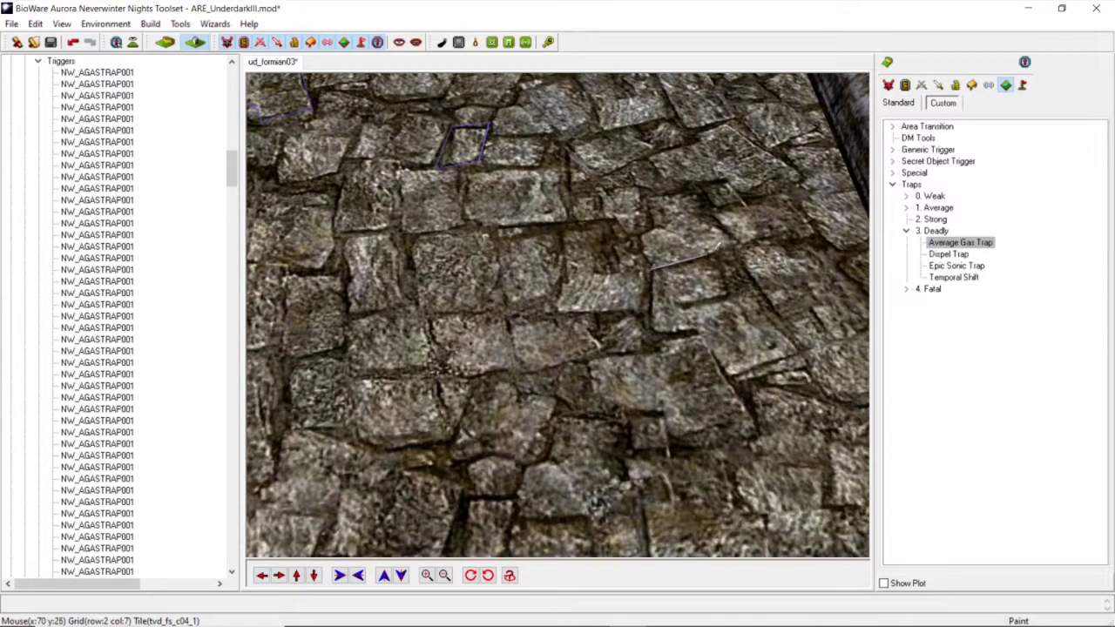
pyautogui.click(735, 244)
pyautogui.click(708, 212)
pyautogui.click(702, 183)
pyautogui.click(647, 185)
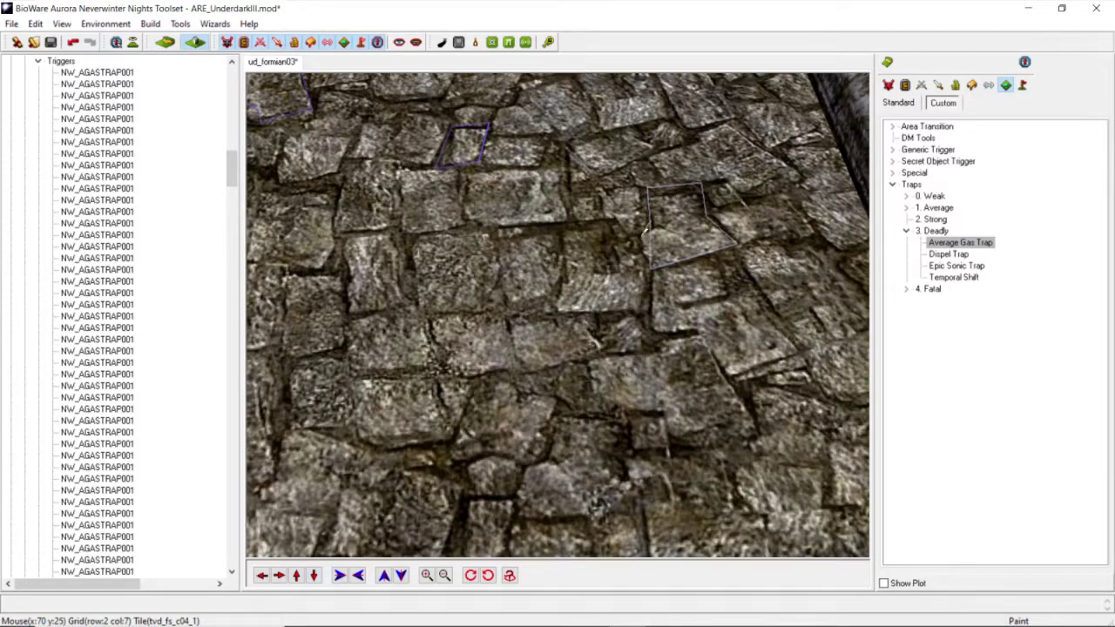
pyautogui.click(650, 267)
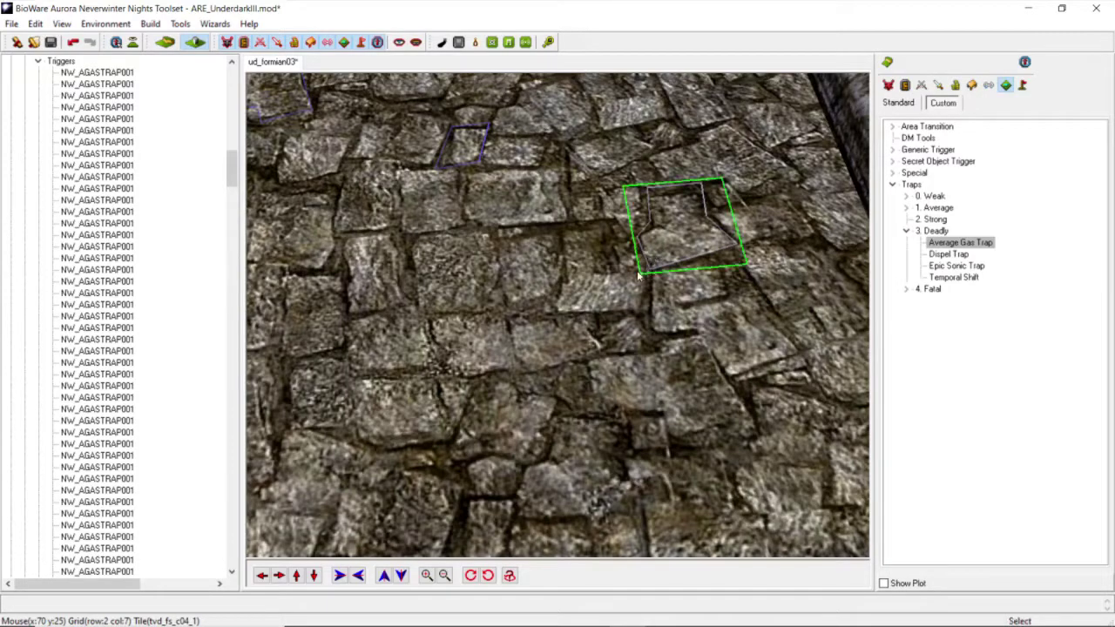
# Step: Draw a four-sided Average Gas Trap around a stone near the pillar at the end of the corridor wall
pyautogui.scroll(-3, 620, 276)
pyautogui.moveTo(597, 277); pyautogui.dragTo(352, 459, button='middle')
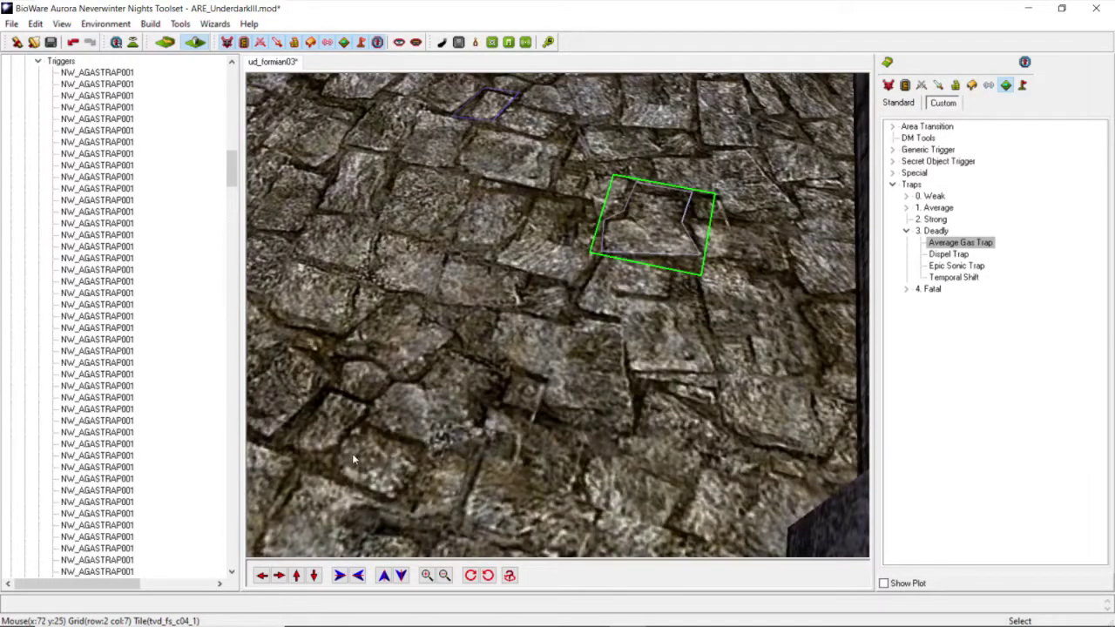
pyautogui.click(262, 575)
pyautogui.scroll(-4, 533, 381)
pyautogui.moveTo(533, 381); pyautogui.dragTo(537, 375, button='middle')
pyautogui.scroll(-5, 537, 374)
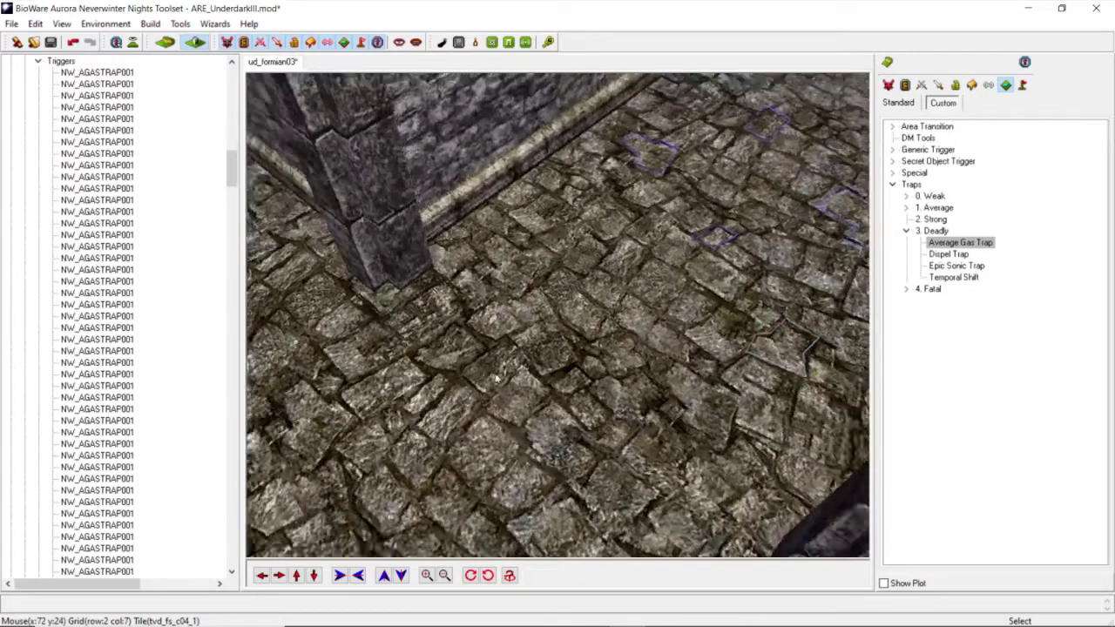
pyautogui.scroll(7, 572, 350)
pyautogui.moveTo(584, 348); pyautogui.dragTo(591, 368, button='middle')
pyautogui.click(963, 243)
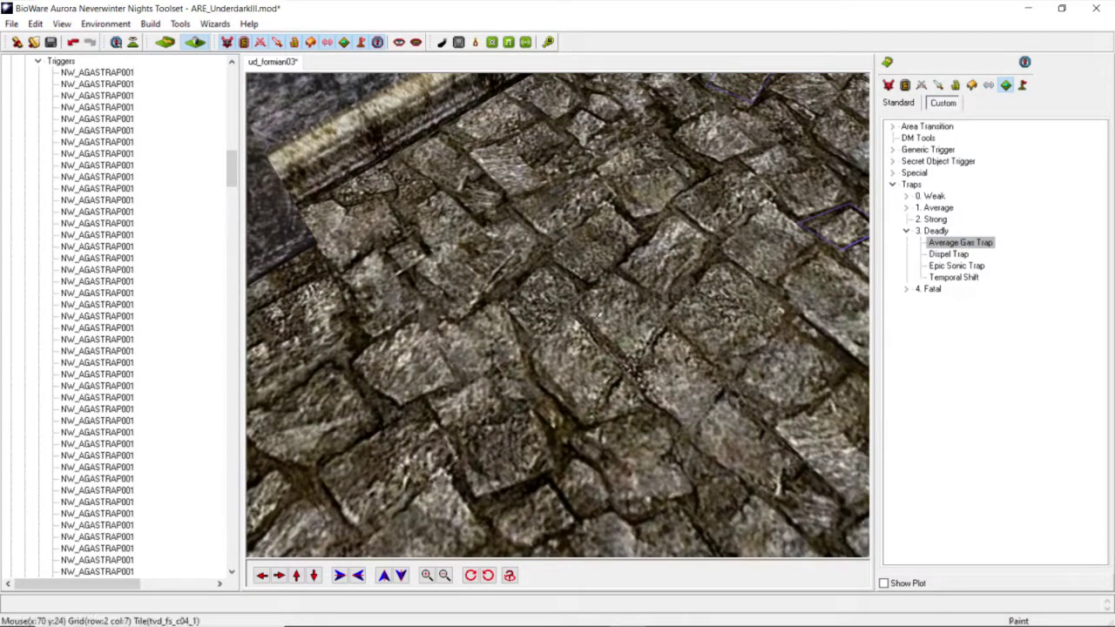
pyautogui.click(545, 334)
pyautogui.click(586, 288)
pyautogui.click(548, 254)
pyautogui.click(506, 294)
pyautogui.click(541, 328)
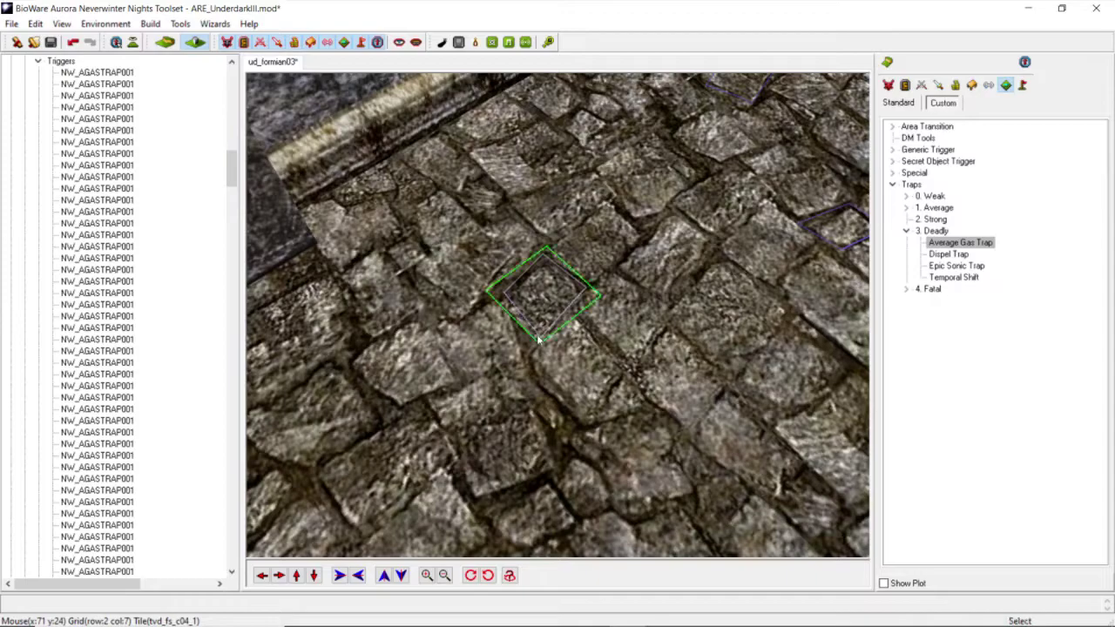
# Step: Review how the placed traps are spread across the whole corridor grid
pyautogui.scroll(-5, 584, 324)
pyautogui.scroll(5, 584, 324)
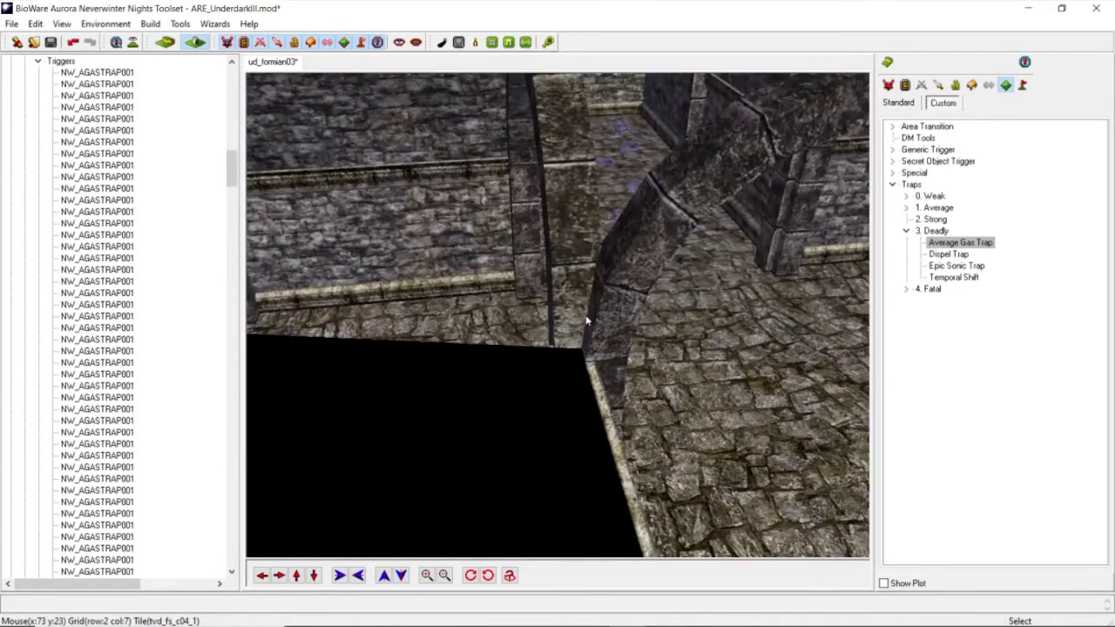
pyautogui.scroll(-5, 588, 310)
pyautogui.moveTo(588, 310); pyautogui.dragTo(453, 347, button='middle')
pyautogui.scroll(-5, 587, 349)
pyautogui.moveTo(586, 349); pyautogui.dragTo(587, 368, button='middle')
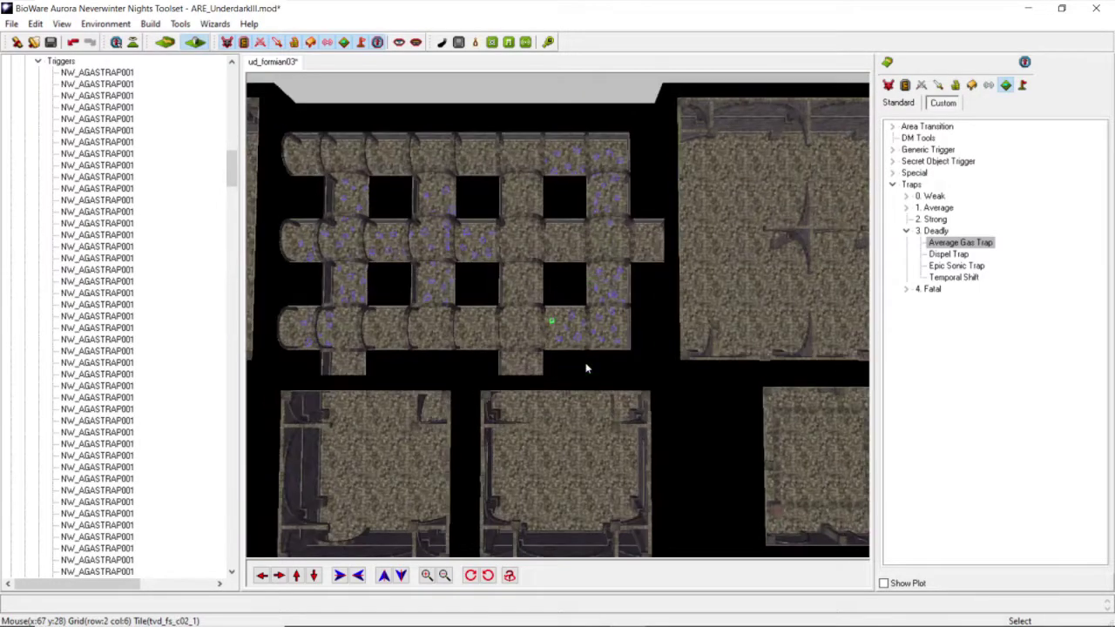
# Step: Delete the large gas trap near the middle of the corridor stretch leading to the outer corner of the grid
pyautogui.scroll(5, 587, 368)
pyautogui.scroll(-3, 586, 368)
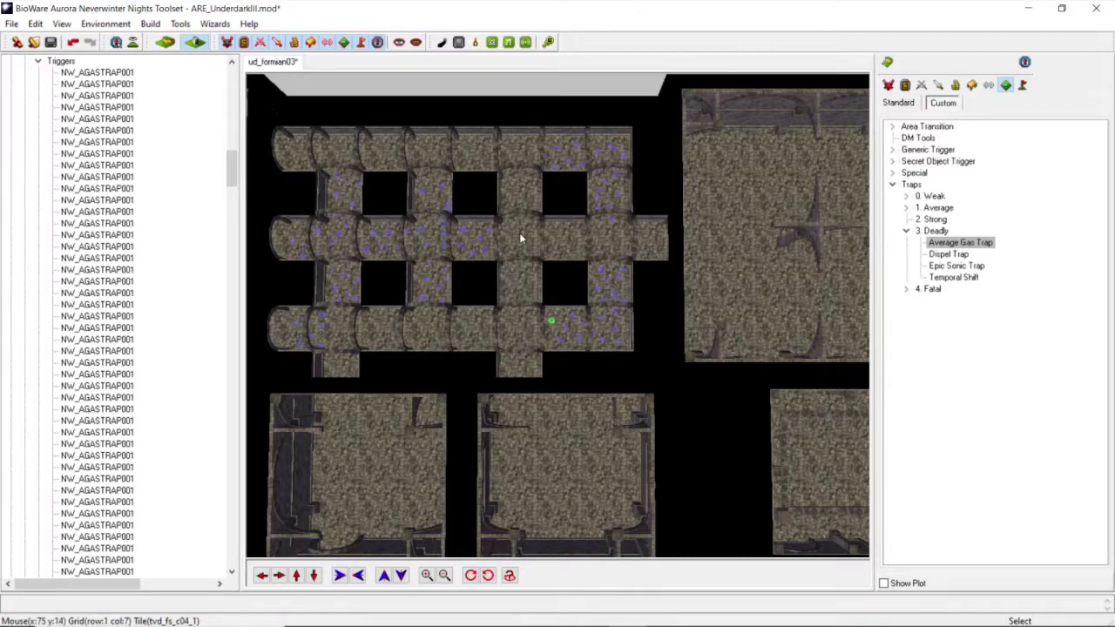
pyautogui.moveTo(540, 250); pyautogui.dragTo(530, 263, button='middle')
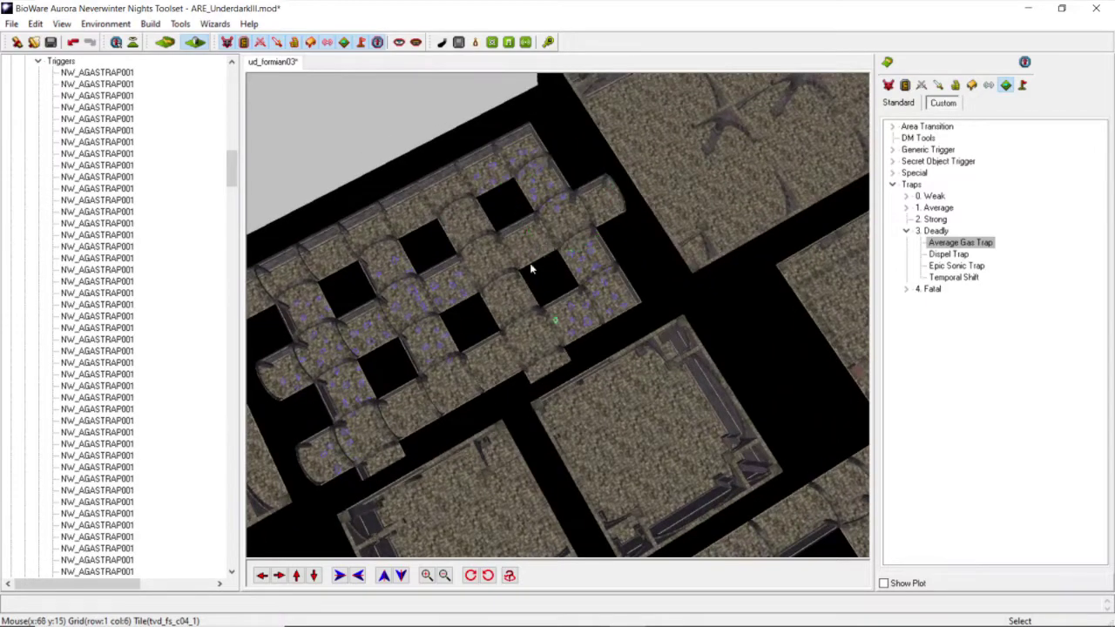
pyautogui.scroll(2, 553, 261)
pyautogui.moveTo(532, 269); pyautogui.dragTo(590, 286, button='middle')
pyautogui.scroll(2, 552, 284)
pyautogui.moveTo(655, 177); pyautogui.dragTo(475, 306)
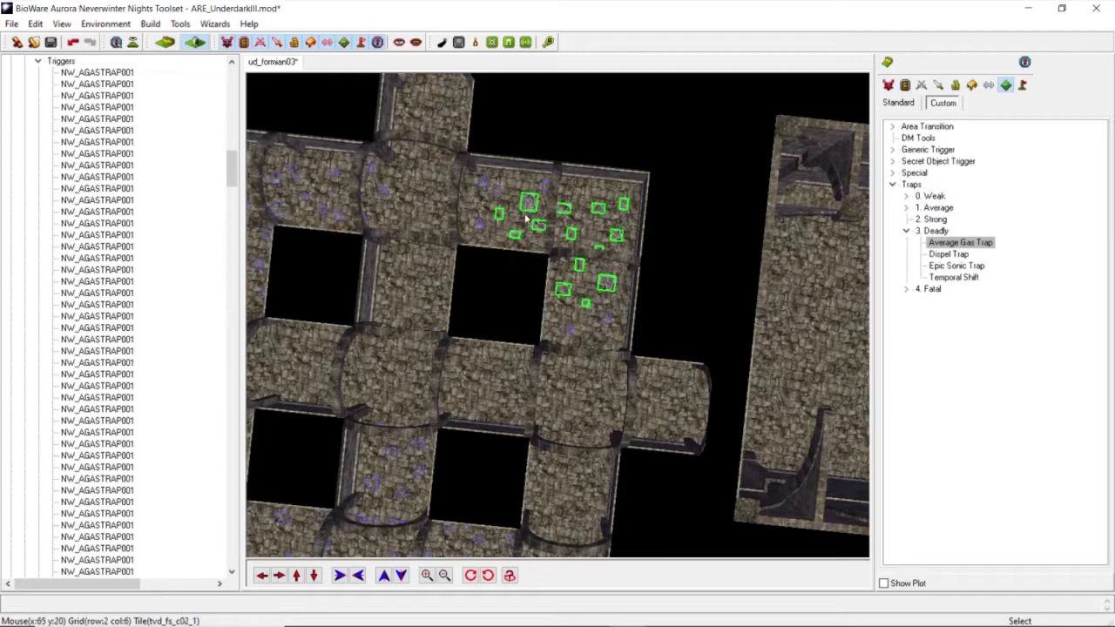
pyautogui.rightClick(529, 209)
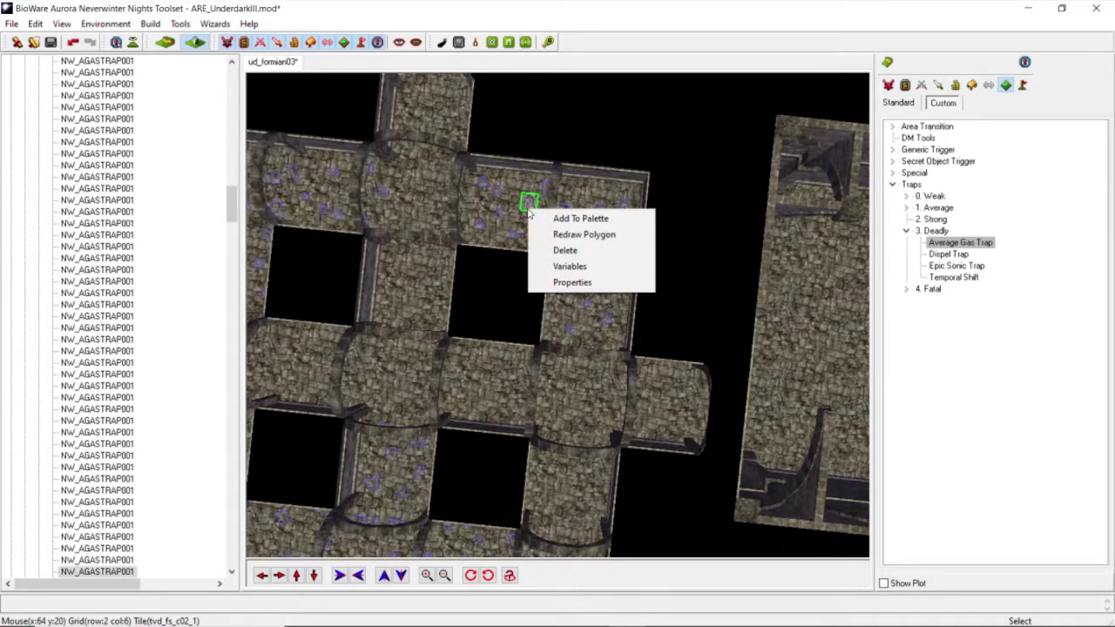
pyautogui.click(566, 250)
# Step: Delete the gas trap in the corner beside the arch at the start of the same corridor stretch
pyautogui.moveTo(659, 159); pyautogui.dragTo(446, 353)
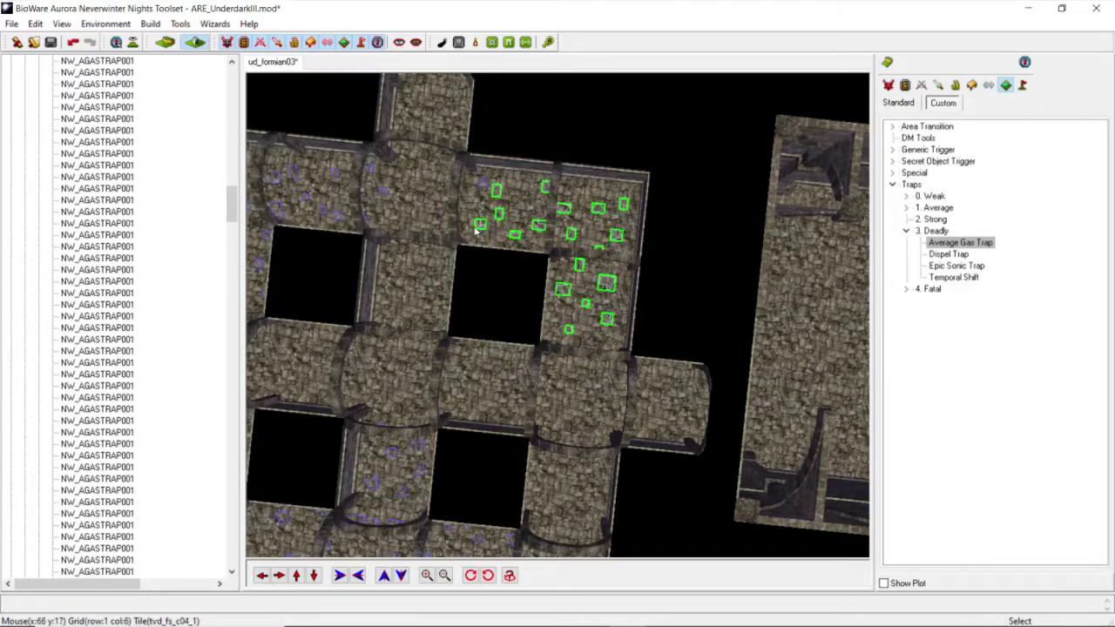
pyautogui.press('Delete')
pyautogui.moveTo(672, 130); pyautogui.dragTo(454, 351)
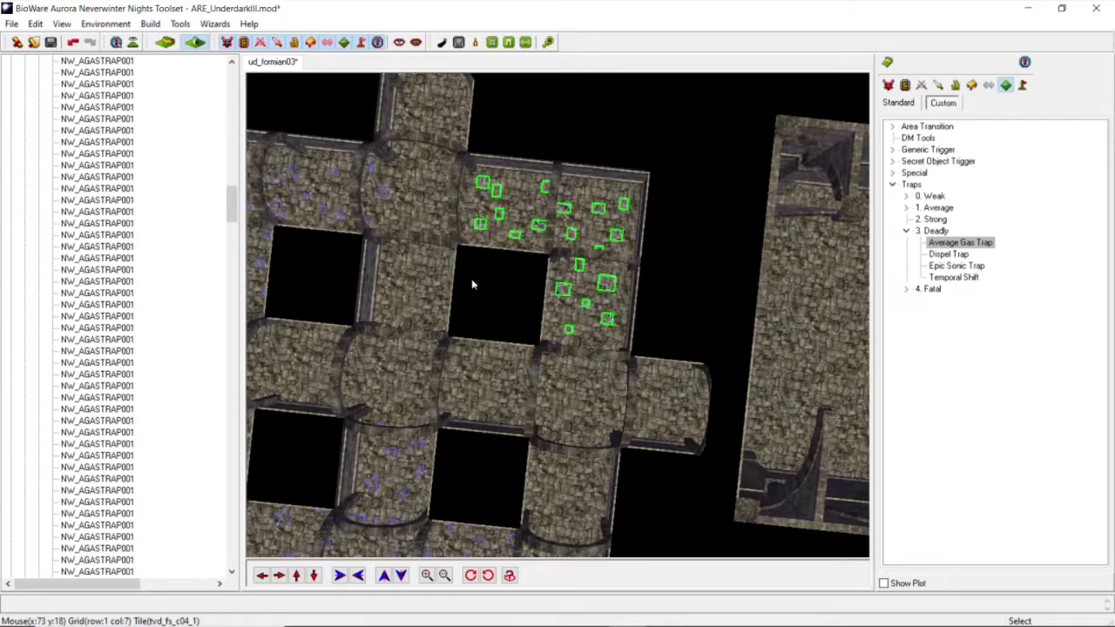
pyautogui.rightClick(481, 183)
pyautogui.click(522, 223)
# Step: Select the group of gas traps around the corridor's outer corner and delete them together
pyautogui.moveTo(667, 149); pyautogui.dragTo(464, 330)
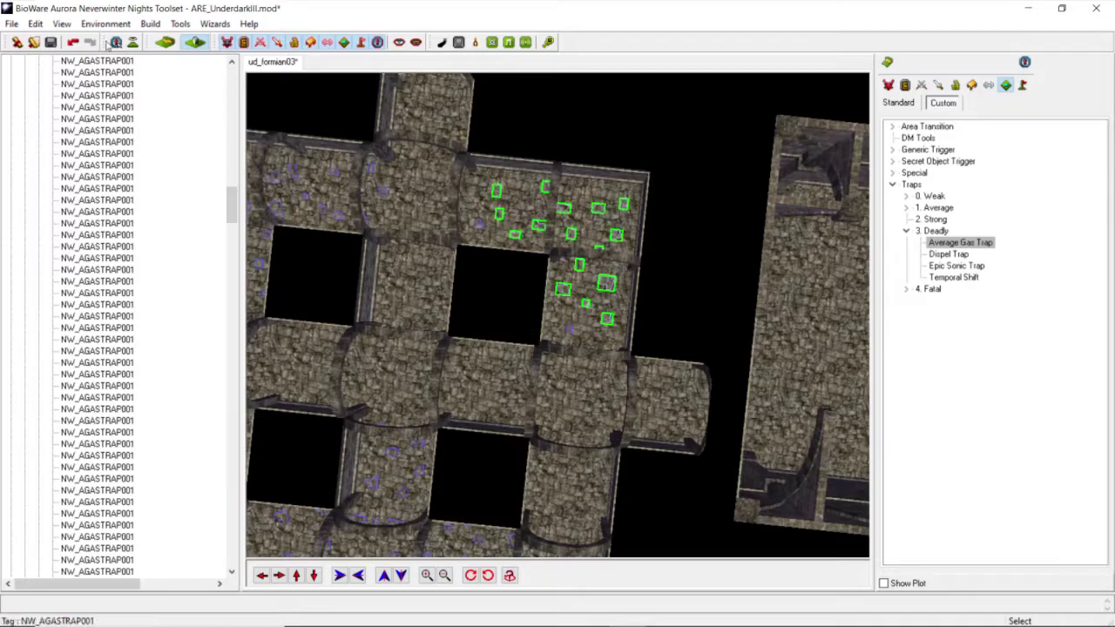
pyautogui.click(35, 23)
pyautogui.click(54, 93)
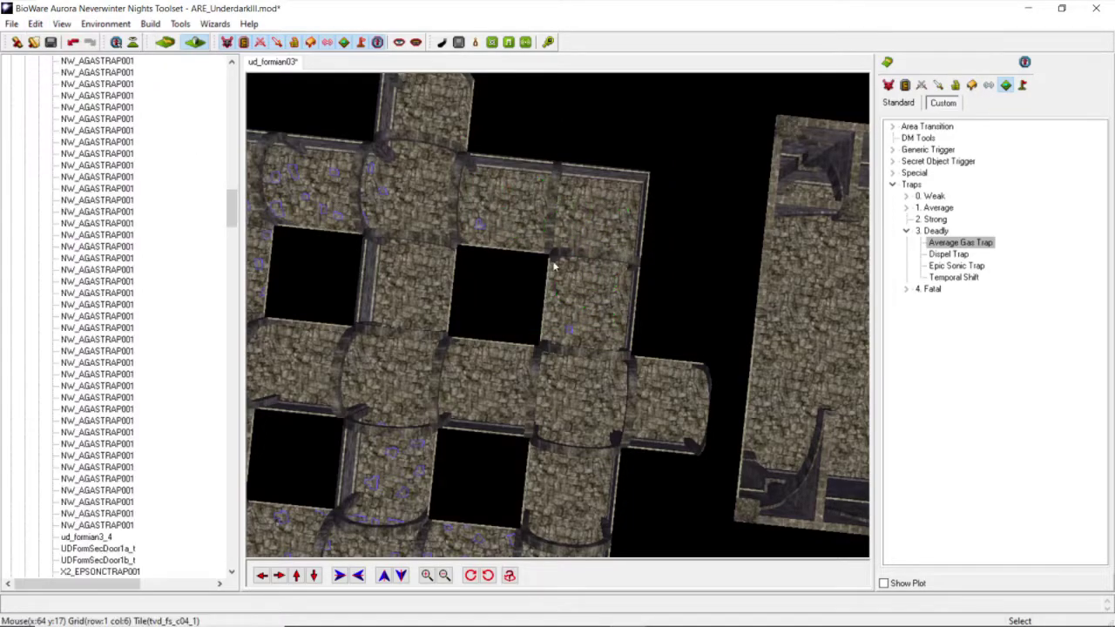
# Step: Delete the two leftover gas traps, one in each corridor leg leading to the outer corner
pyautogui.click(568, 329)
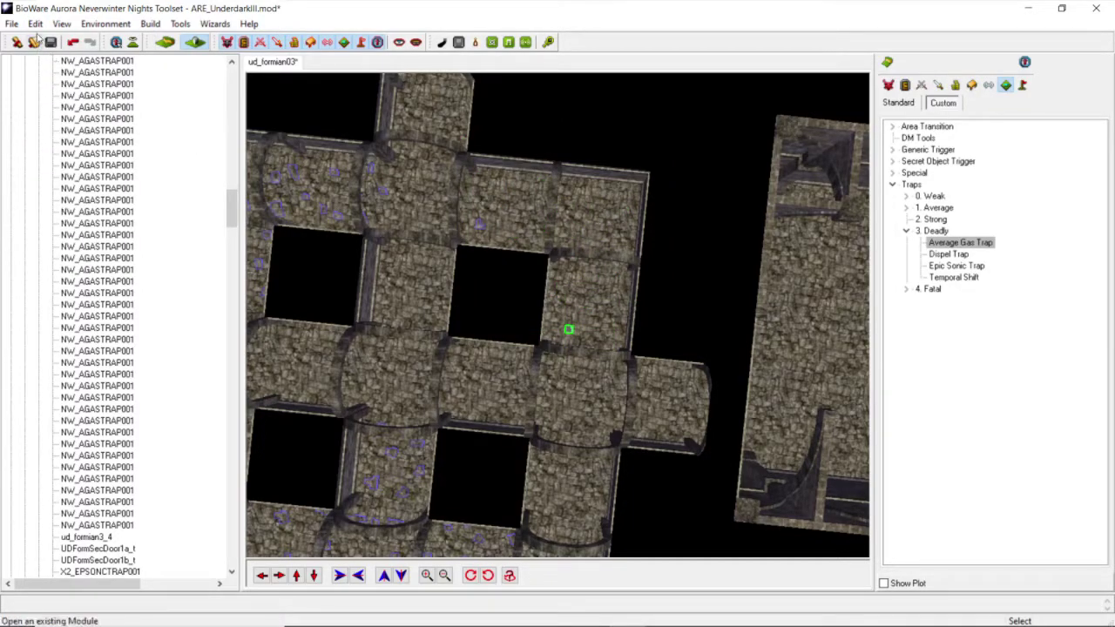
pyautogui.click(35, 23)
pyautogui.click(54, 94)
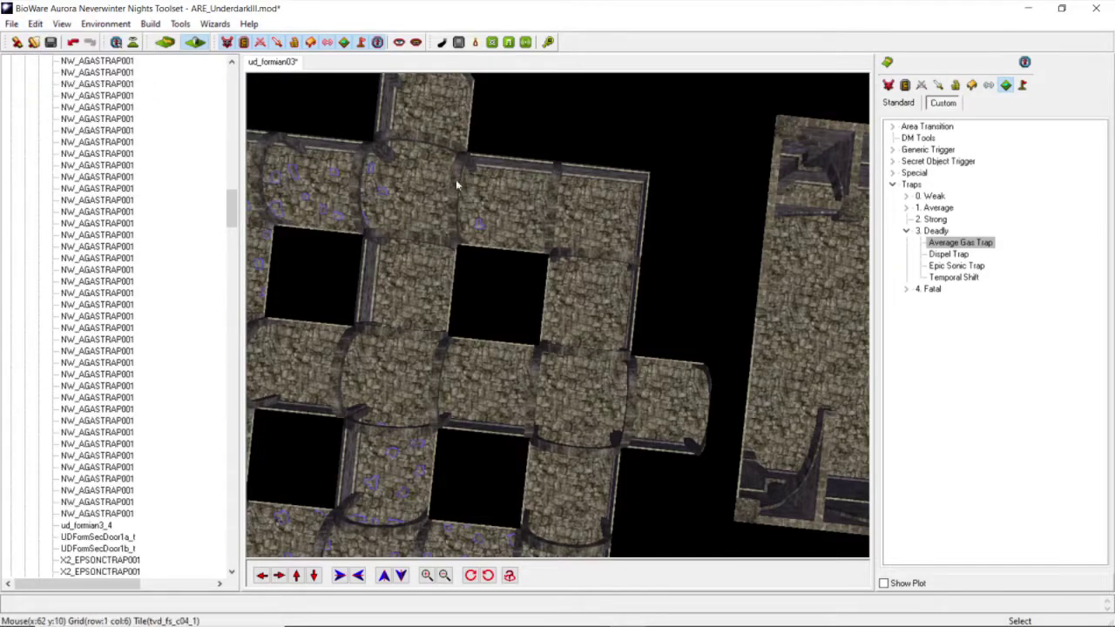
pyautogui.click(481, 224)
pyautogui.rightClick(481, 225)
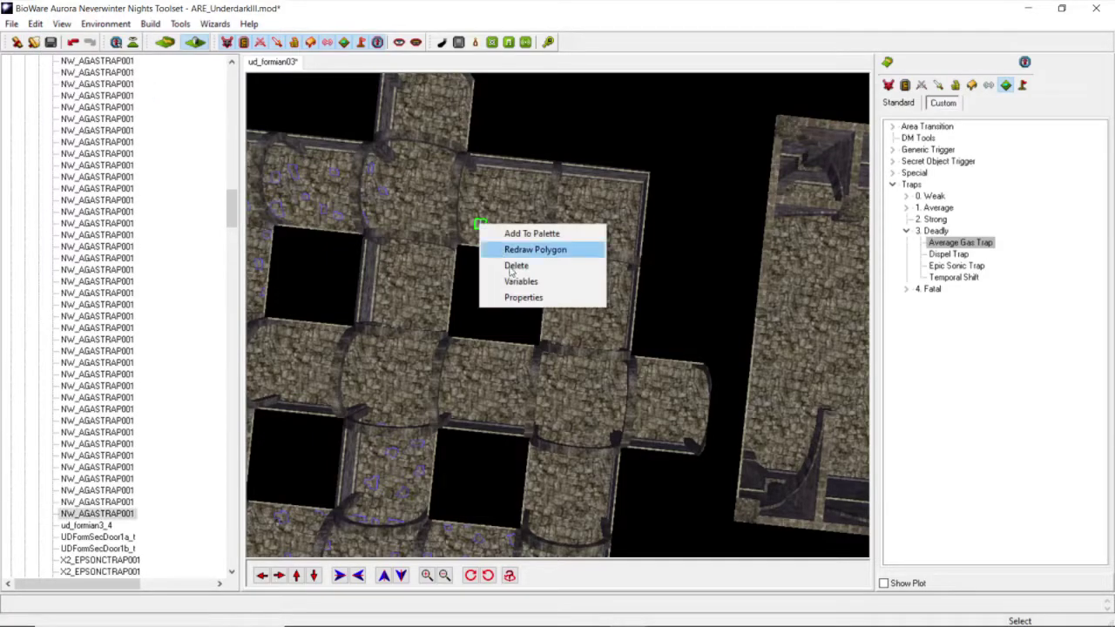
pyautogui.click(514, 265)
# Step: Draw a four-sided Average Gas Trap around a wide stone near the tall wall of an empty corridor section
pyautogui.scroll(-5, 462, 322)
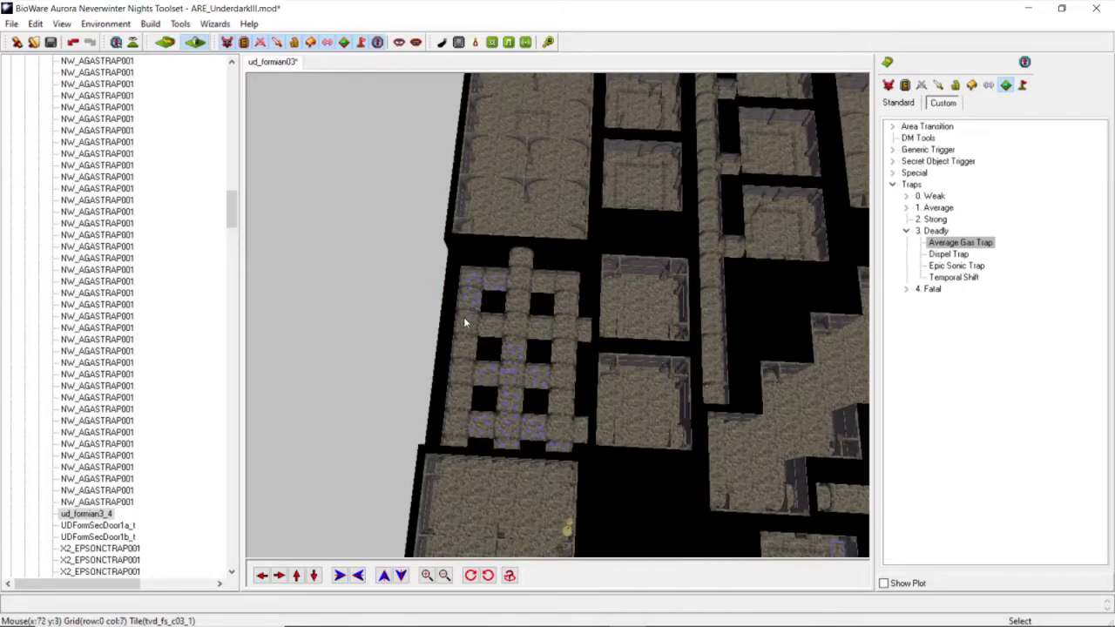
pyautogui.scroll(2, 502, 323)
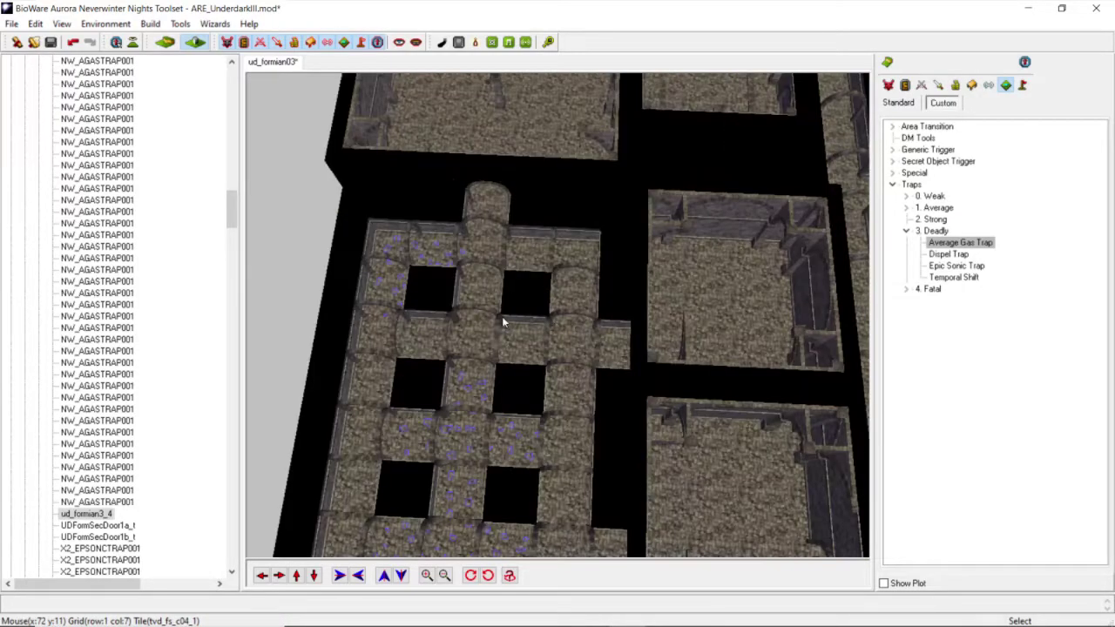
pyautogui.scroll(2, 452, 385)
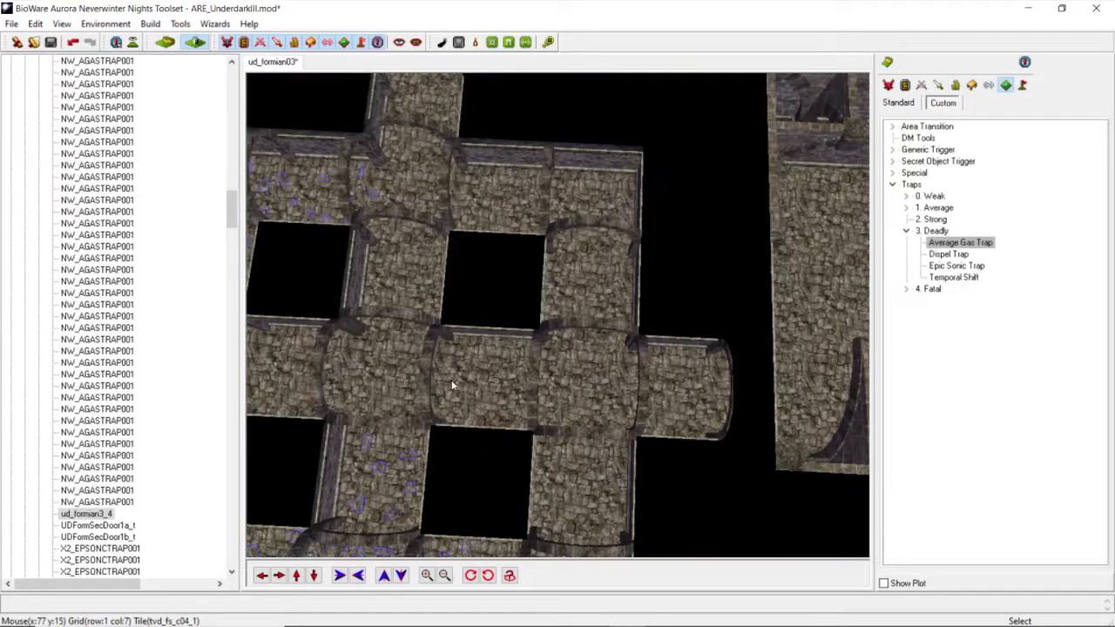
pyautogui.click(261, 575)
pyautogui.scroll(8, 526, 346)
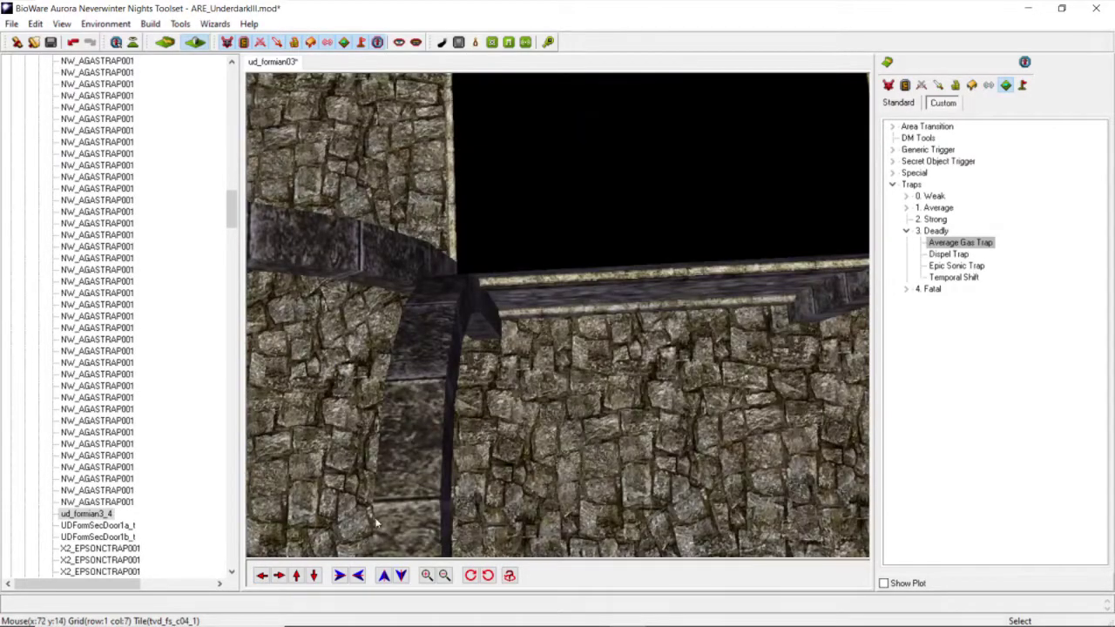
pyautogui.click(314, 575)
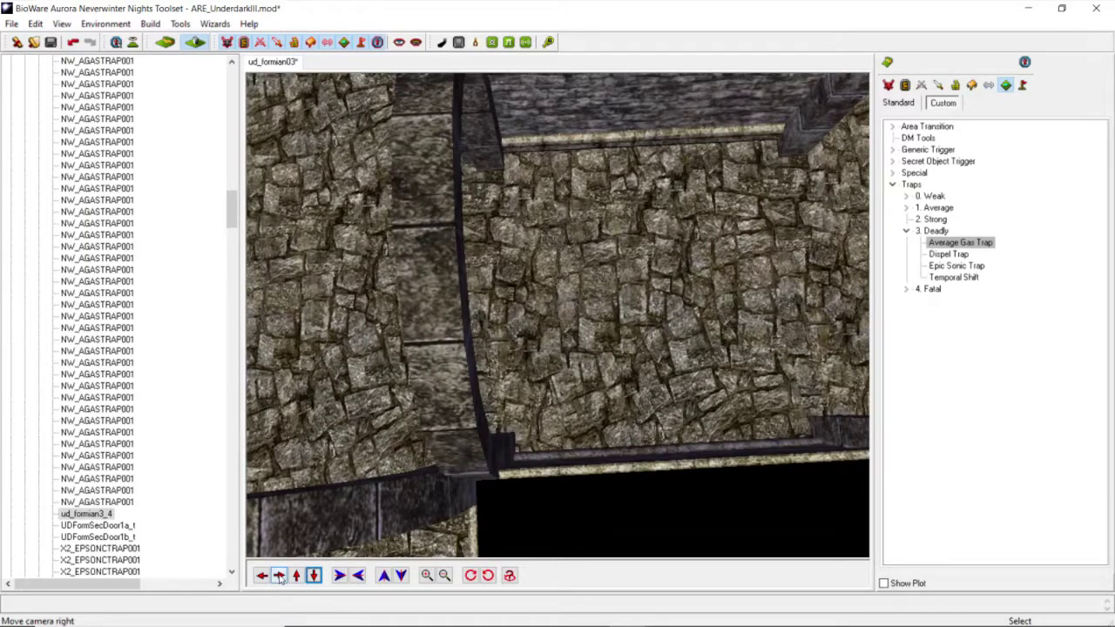
pyautogui.click(279, 575)
pyautogui.click(956, 242)
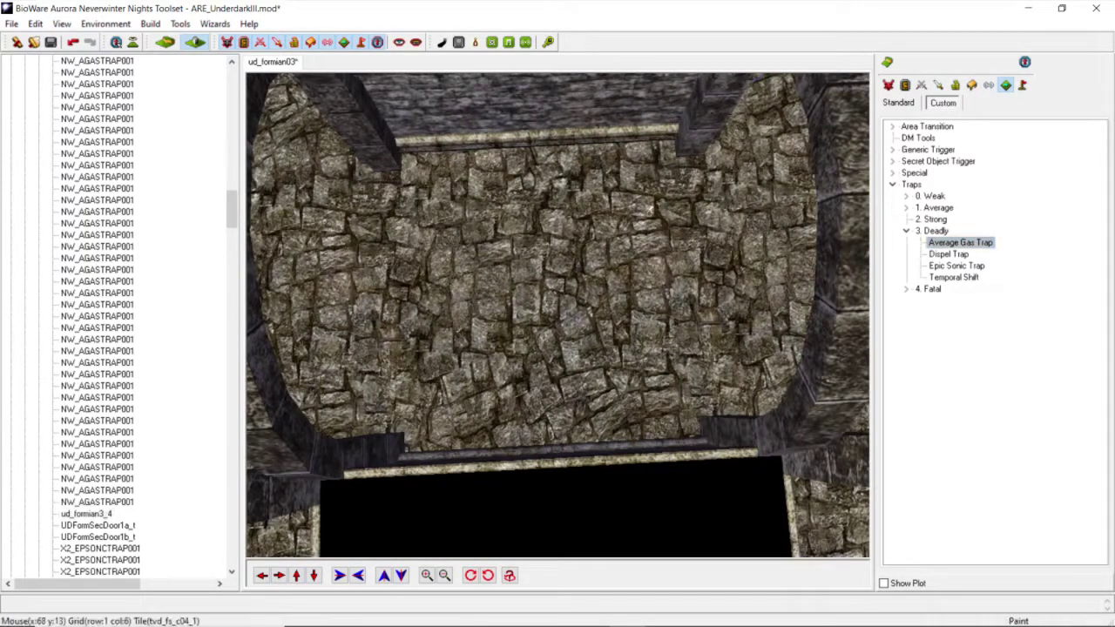
pyautogui.click(654, 213)
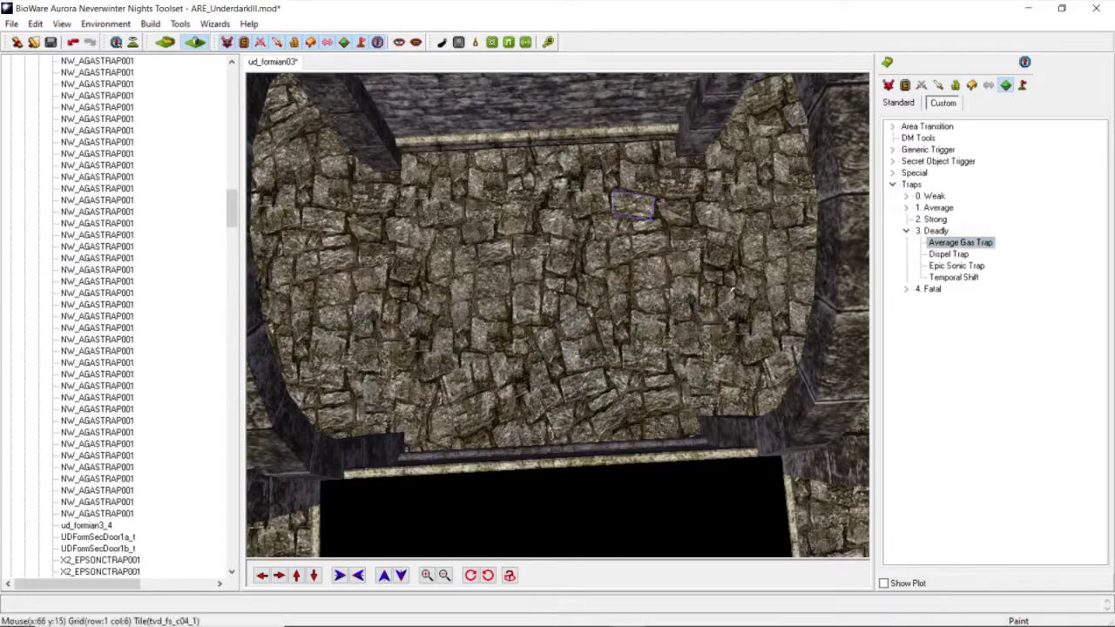
# Step: Draw an Average Gas Trap around a stone in mid-corridor, on the gap side of the first trap
pyautogui.click(676, 310)
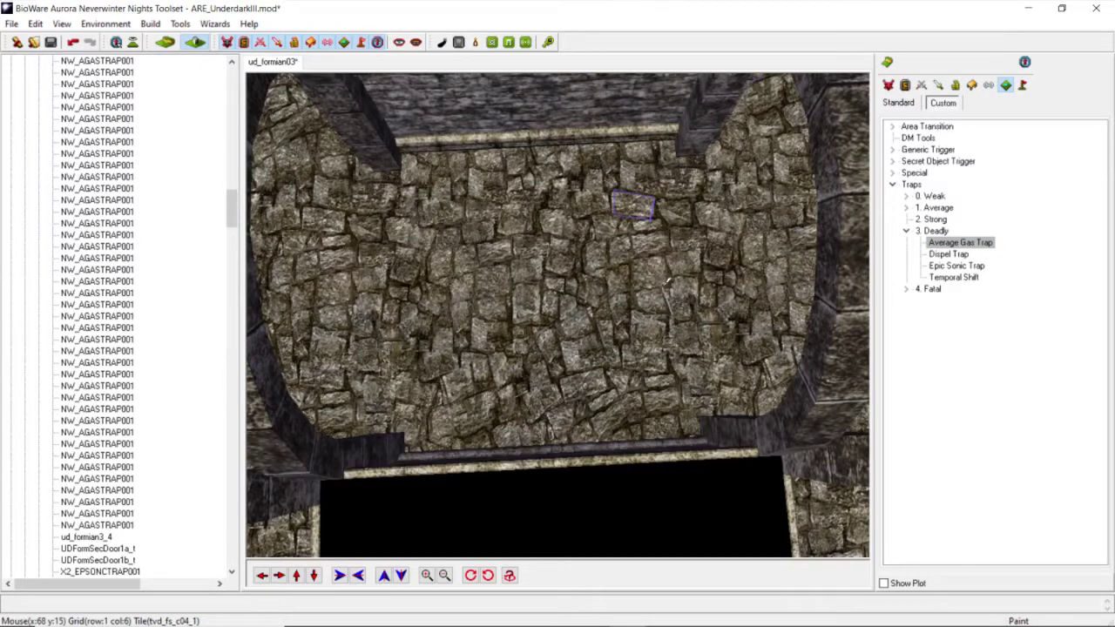
pyautogui.click(637, 310)
pyautogui.doubleClick(668, 315)
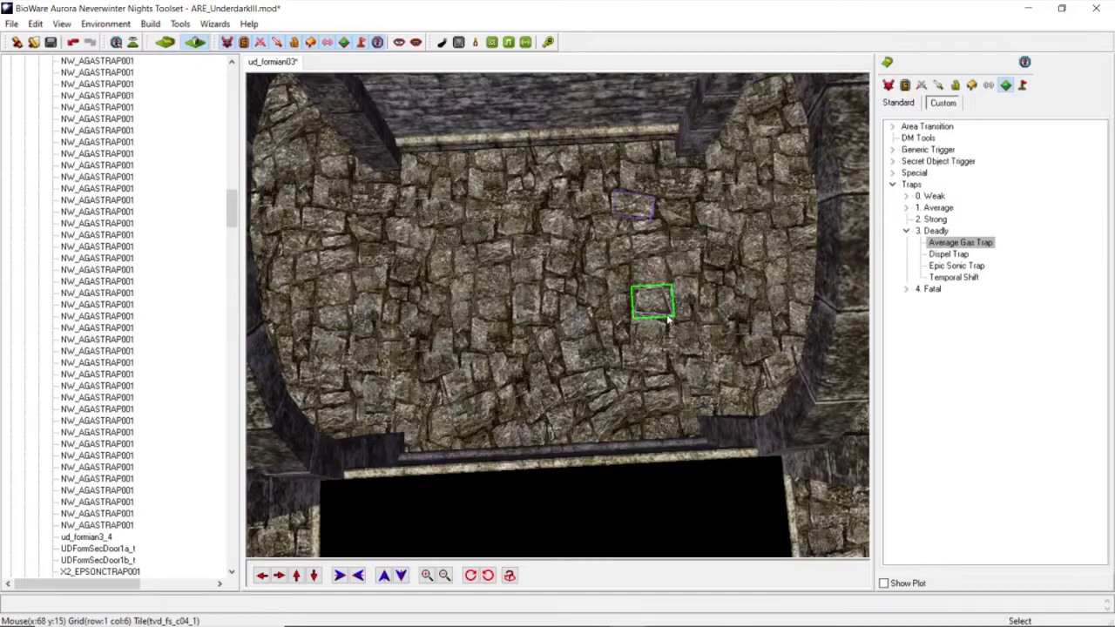
# Step: Draw two four-sided Average Gas Traps, around the tall stone at the section's centre and a small wide stone closer to the tall wall
pyautogui.click(953, 243)
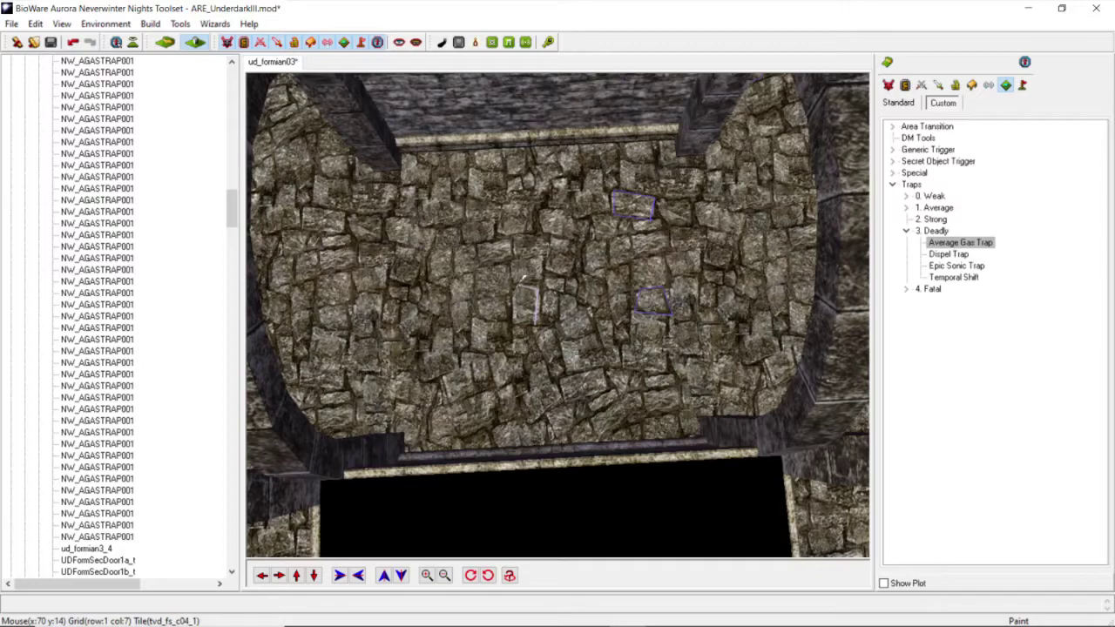
pyautogui.click(528, 320)
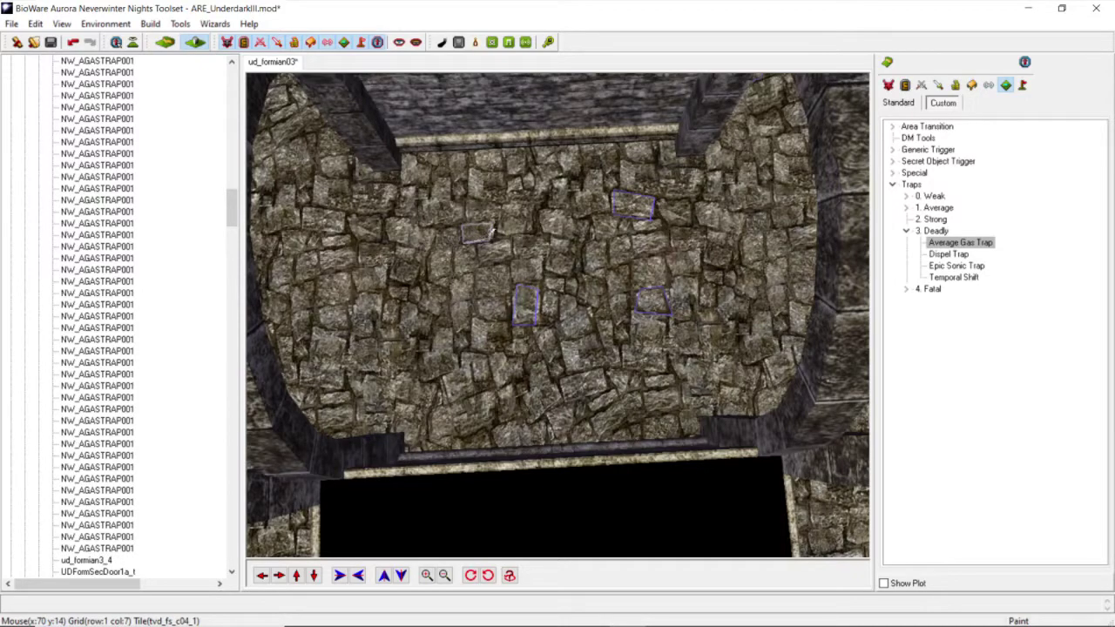
pyautogui.click(490, 230)
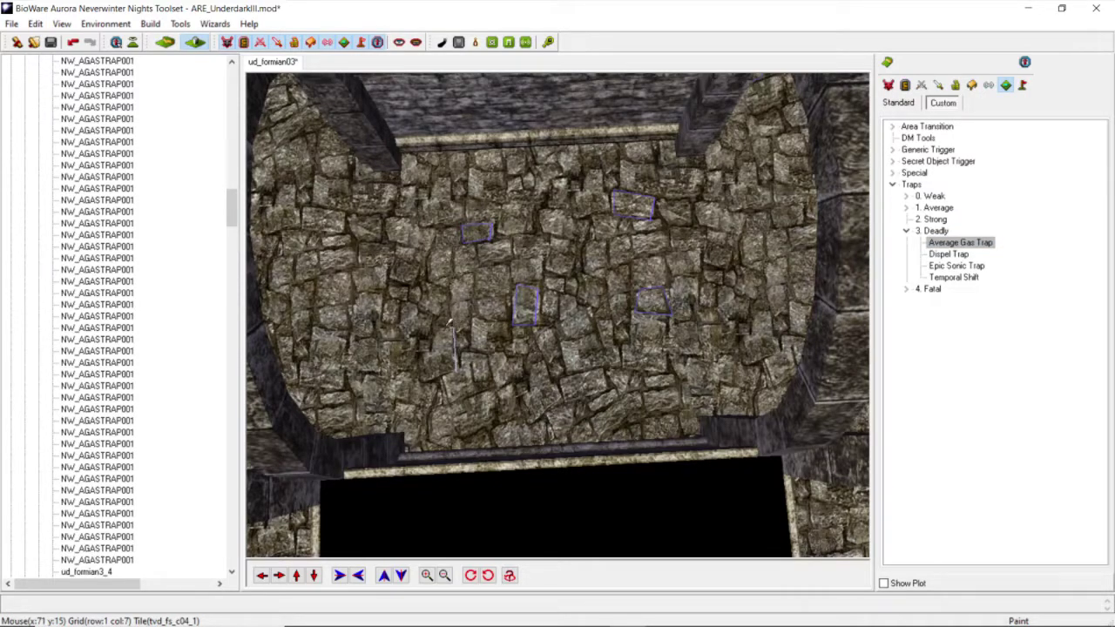
# Step: Draw a many-sided Average Gas Trap around two adjoining stones toward the black gap, diagonally beyond the central trap
pyautogui.click(441, 328)
pyautogui.click(428, 356)
pyautogui.click(425, 381)
pyautogui.doubleClick(452, 377)
# Step: Draw a four-sided Average Gas Trap around a long stone near the low wall bordering the black gap
pyautogui.scroll(-4, 510, 358)
pyautogui.moveTo(499, 356)
pyautogui.mouseDown(button='middle')
pyautogui.moveTo(478, 356)
pyautogui.moveTo(499, 337)
pyautogui.moveTo(488, 343)
pyautogui.mouseUp(button='middle')
pyautogui.scroll(4, 501, 339)
pyautogui.scroll(-4, 489, 343)
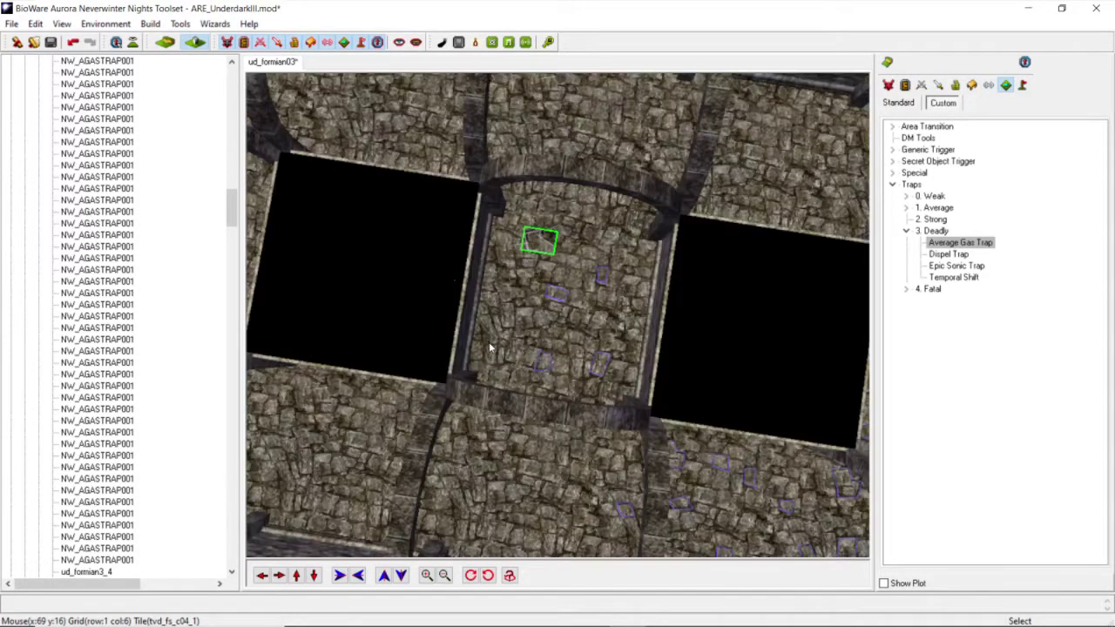
pyautogui.scroll(3, 489, 344)
pyautogui.scroll(2, 489, 344)
pyautogui.moveTo(489, 344)
pyautogui.mouseDown(button='middle')
pyautogui.moveTo(510, 332)
pyautogui.moveTo(480, 363)
pyautogui.mouseUp(button='middle')
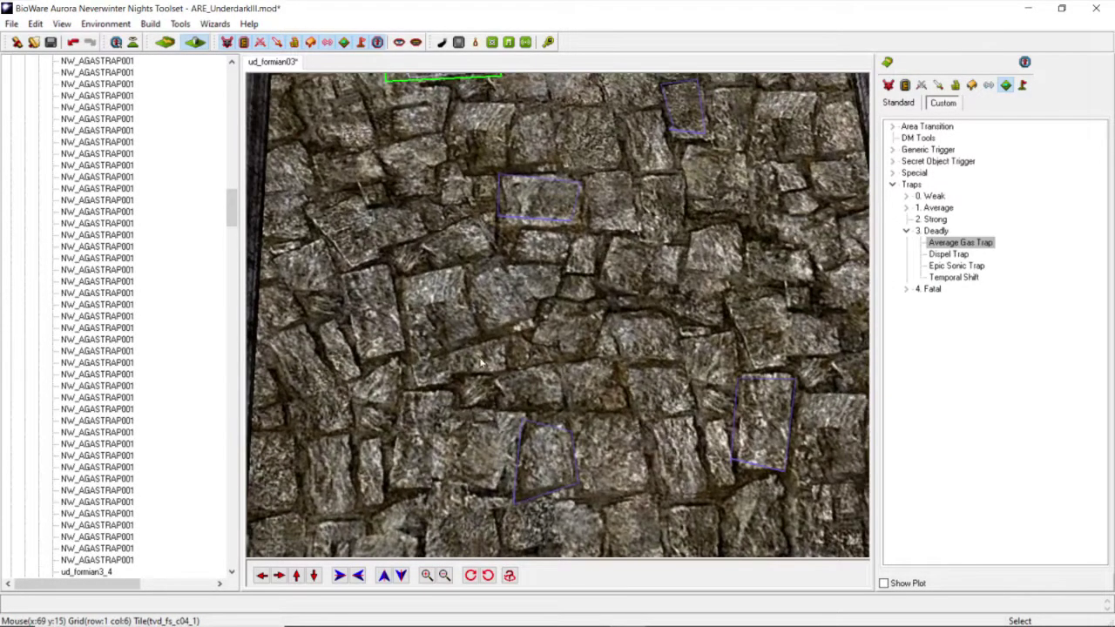
pyautogui.click(261, 575)
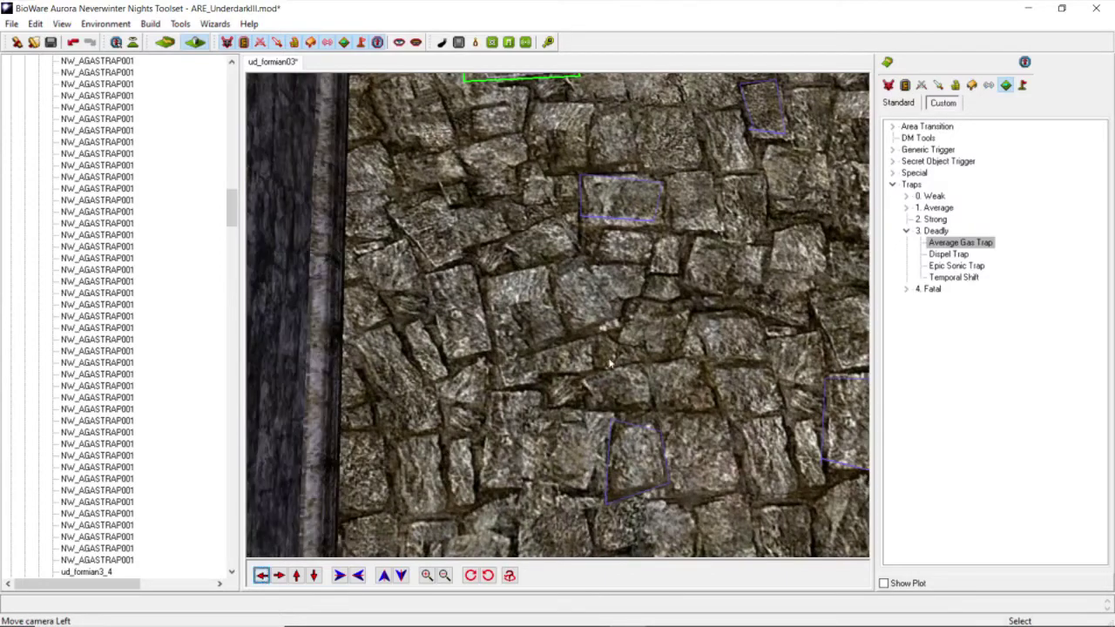
pyautogui.click(960, 242)
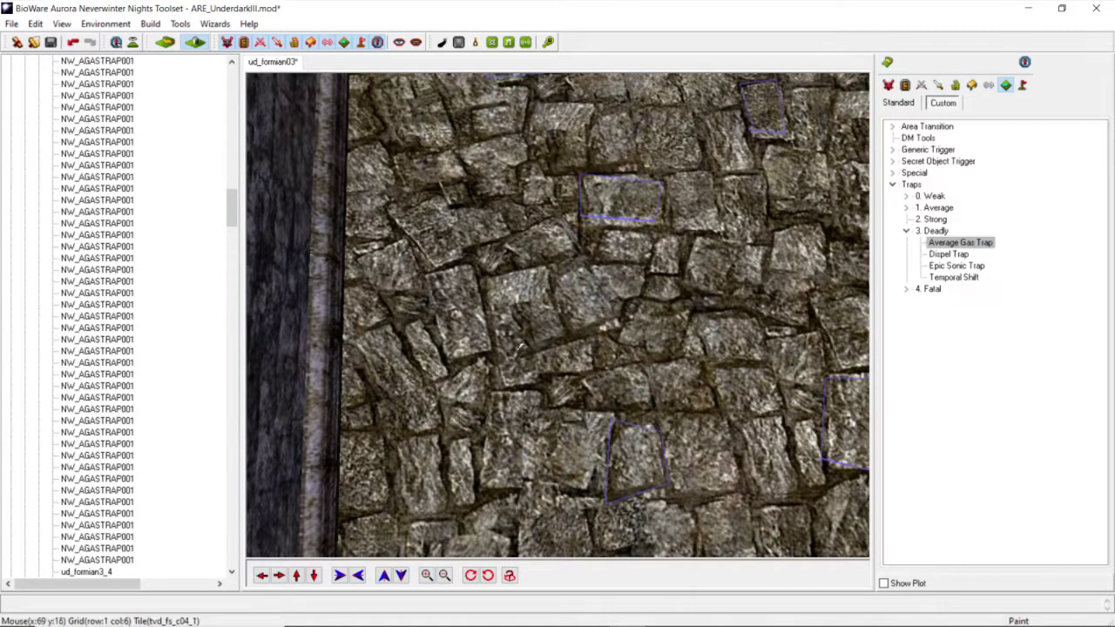
pyautogui.click(492, 347)
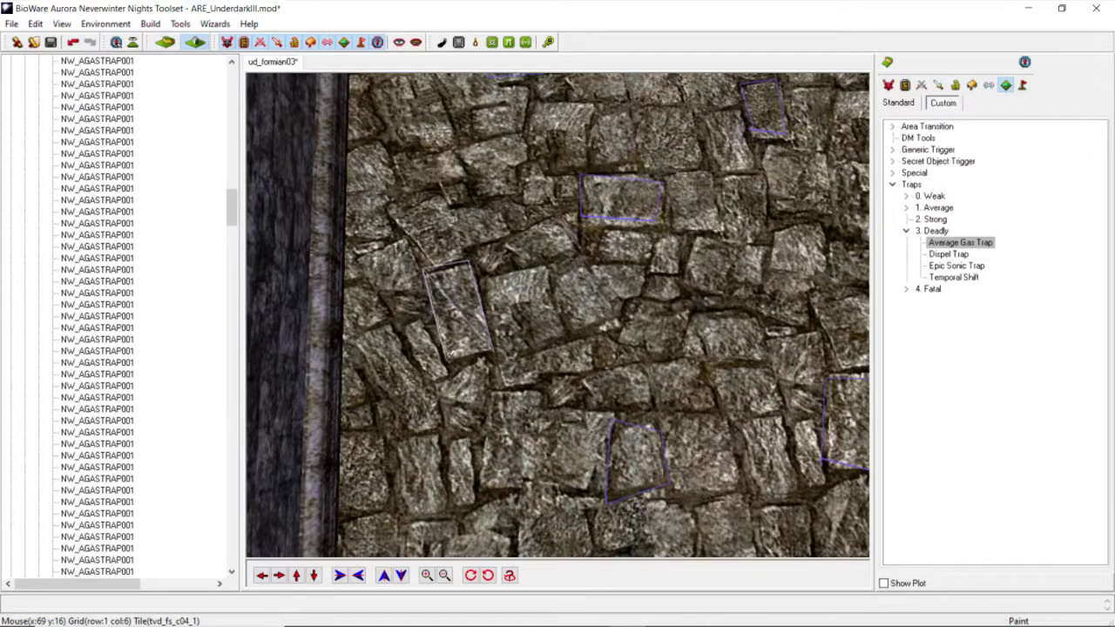
pyautogui.click(497, 351)
# Step: Draw a Dispel Trap around a stone near the tall wall, between the two gas traps closest to it
pyautogui.scroll(-3, 619, 344)
pyautogui.moveTo(636, 334); pyautogui.dragTo(719, 336, button='middle')
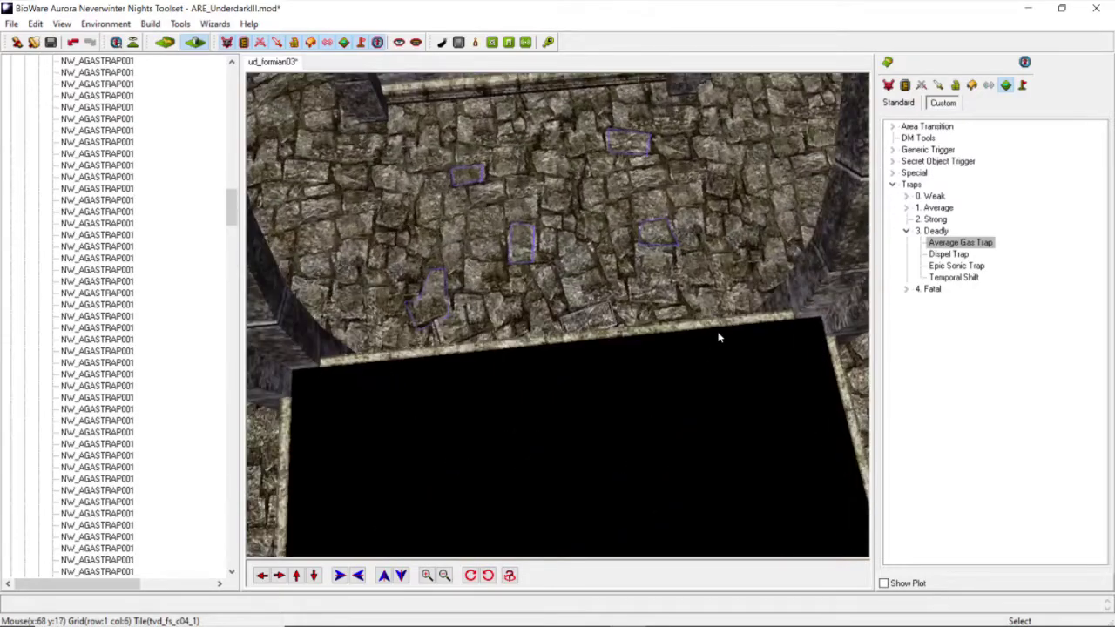
pyautogui.click(297, 575)
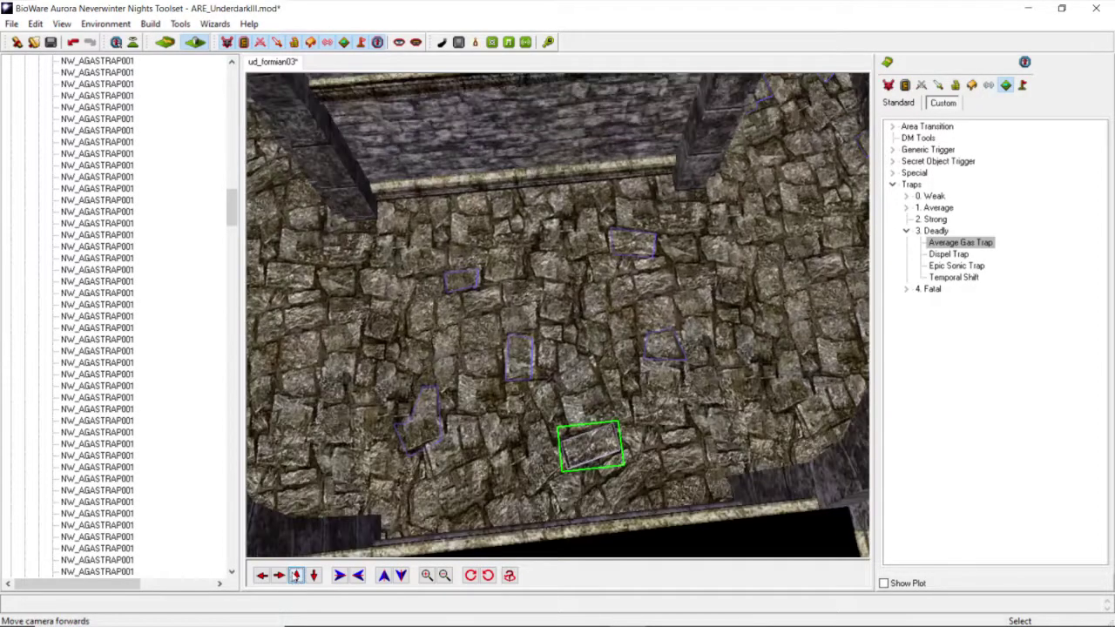
pyautogui.moveTo(625, 327); pyautogui.dragTo(585, 336, button='middle')
pyautogui.scroll(3, 548, 306)
pyautogui.scroll(2, 583, 312)
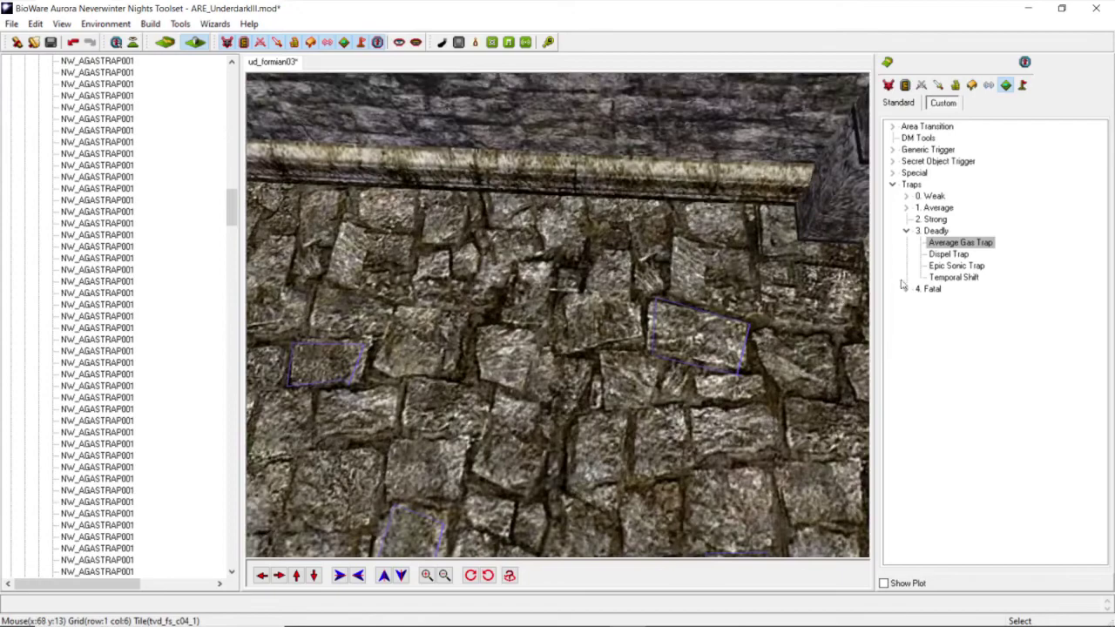
pyautogui.click(968, 254)
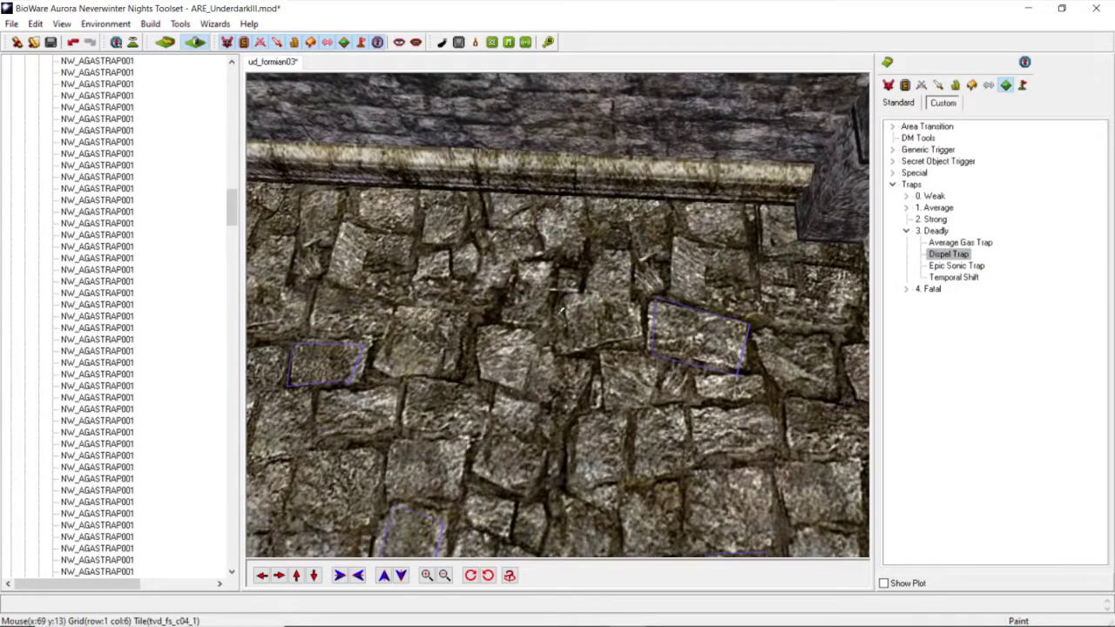
pyautogui.click(543, 324)
pyautogui.click(514, 263)
pyautogui.click(493, 316)
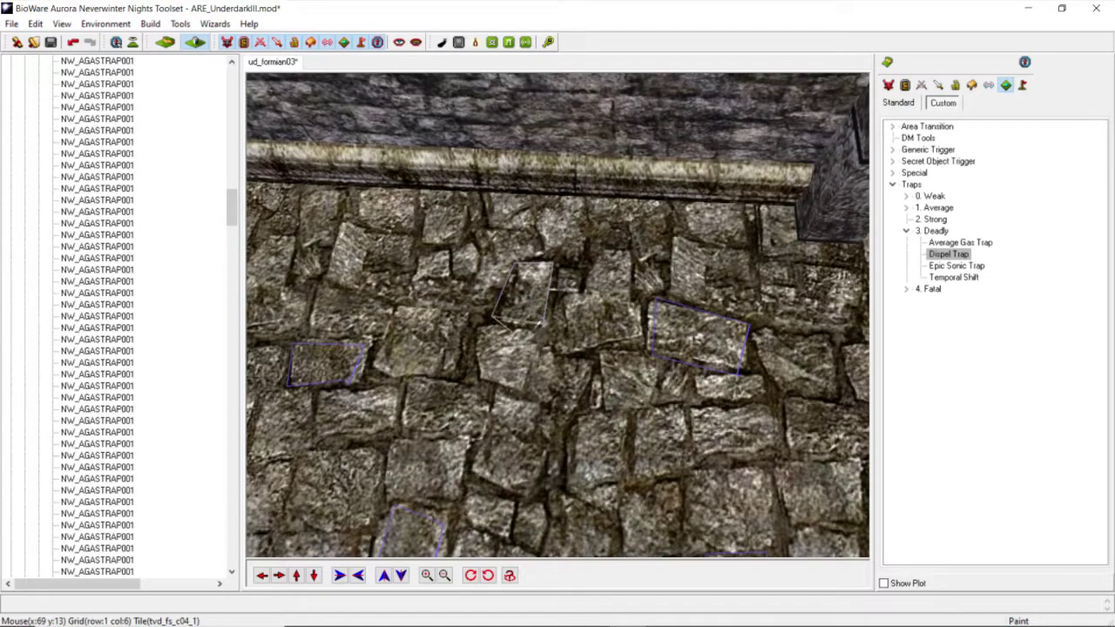
pyautogui.click(543, 322)
pyautogui.scroll(-4, 542, 320)
pyautogui.moveTo(542, 321)
pyautogui.mouseDown(button='middle')
pyautogui.moveTo(437, 324)
pyautogui.moveTo(434, 301)
pyautogui.moveTo(424, 312)
pyautogui.moveTo(497, 291)
pyautogui.moveTo(480, 297)
pyautogui.mouseUp(button='middle')
pyautogui.scroll(-4, 424, 312)
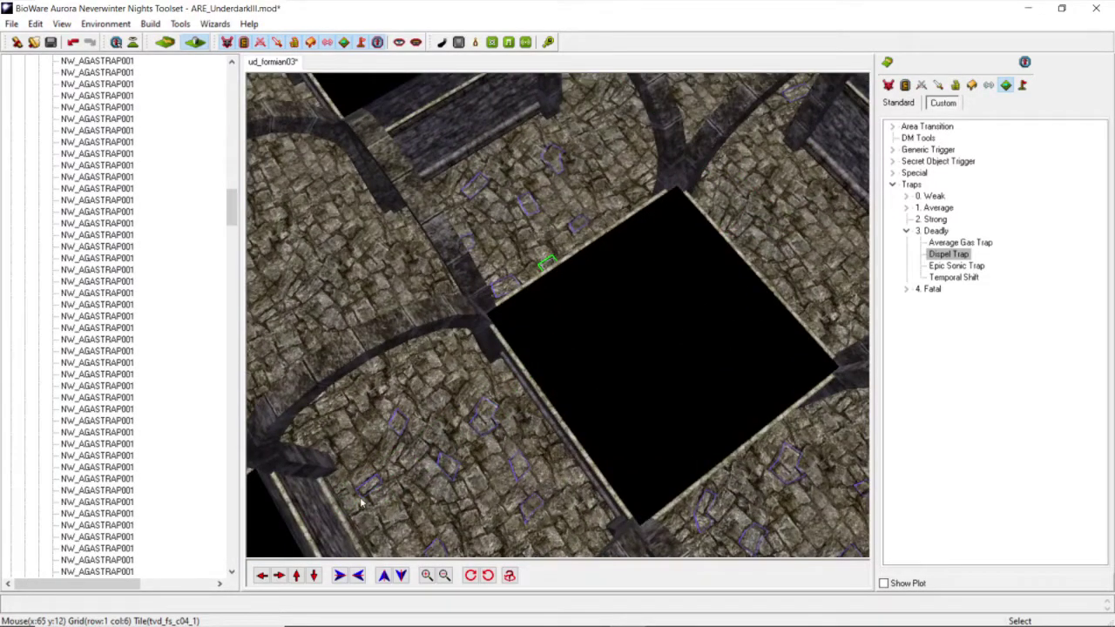
pyautogui.click(296, 575)
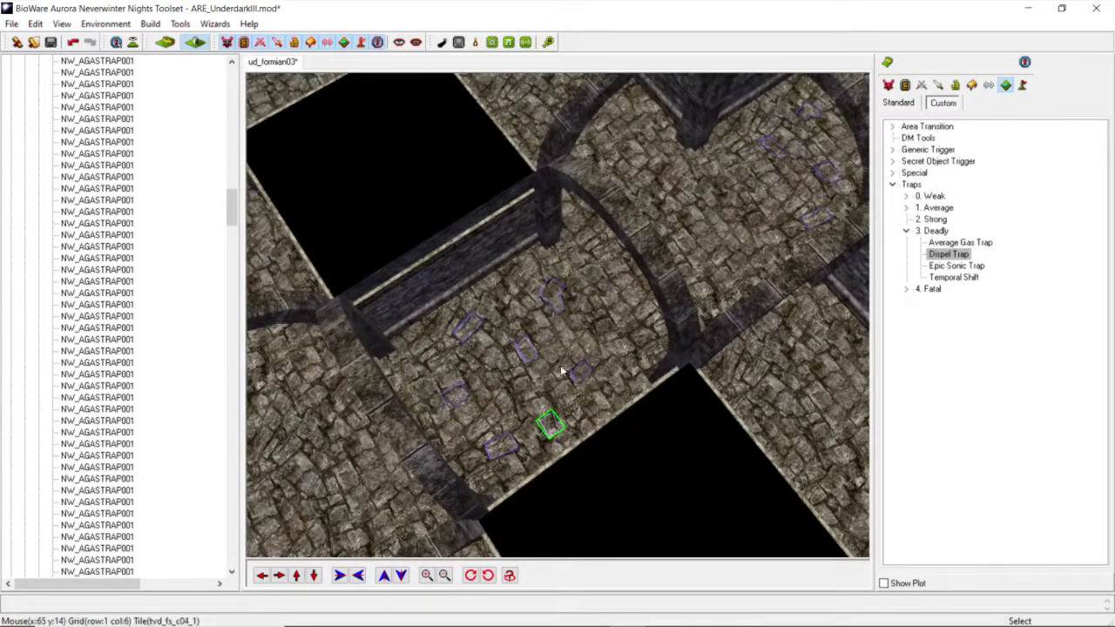
# Step: Remove the AR_DISPELTRAP_DEADLY trigger from the area's trigger list
pyautogui.scroll(-4, 565, 358)
pyautogui.moveTo(614, 326); pyautogui.dragTo(639, 330, button='middle')
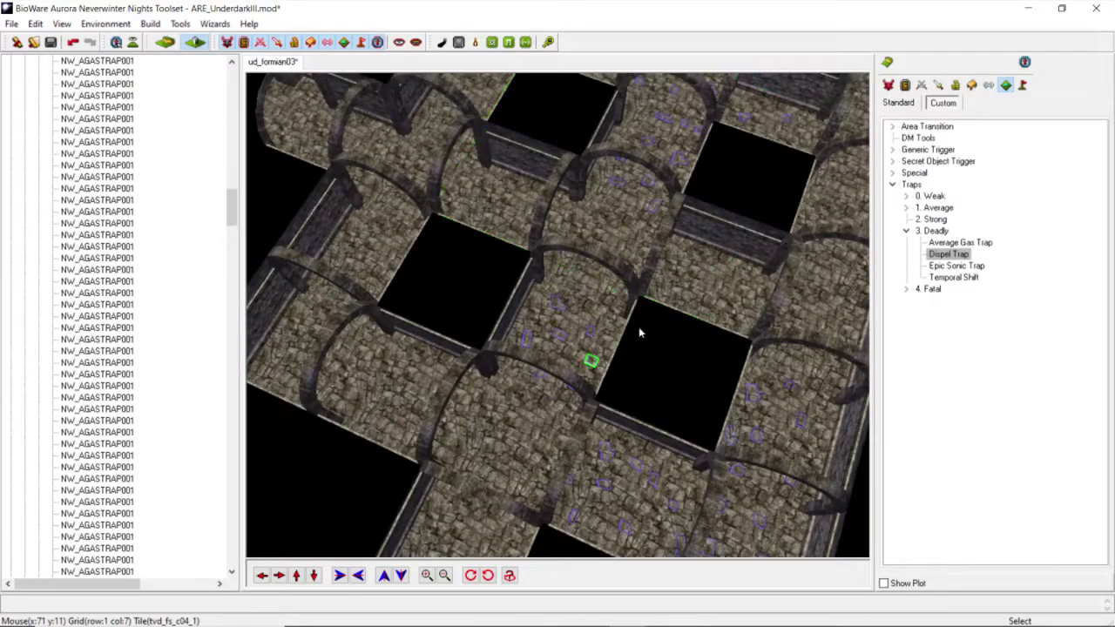
pyautogui.scroll(4, 638, 331)
pyautogui.scroll(5, 855, 318)
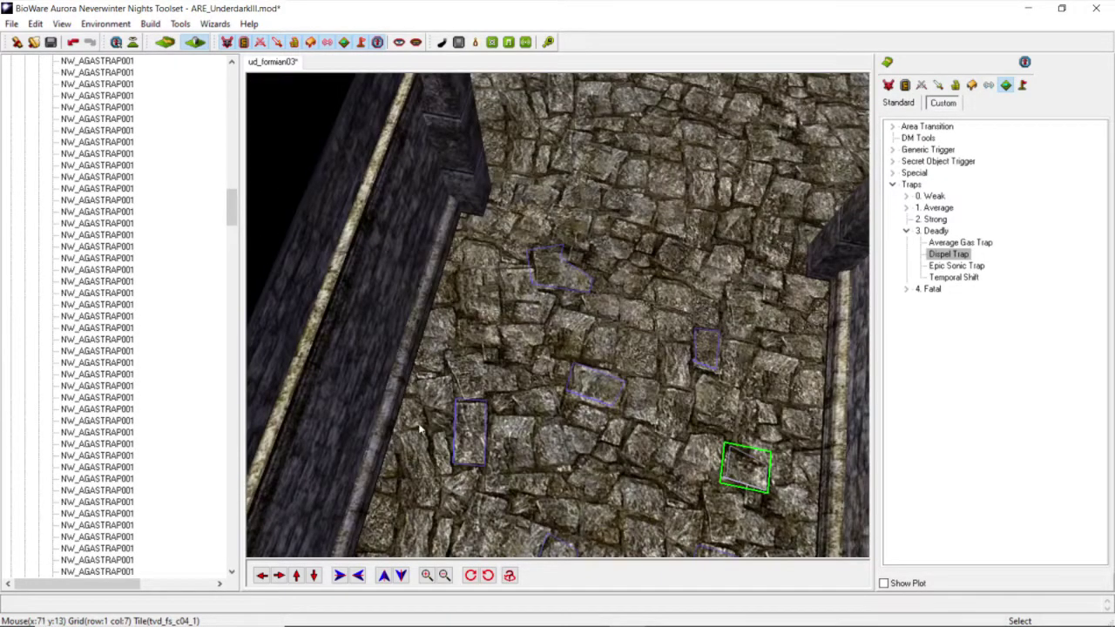
pyautogui.click(279, 575)
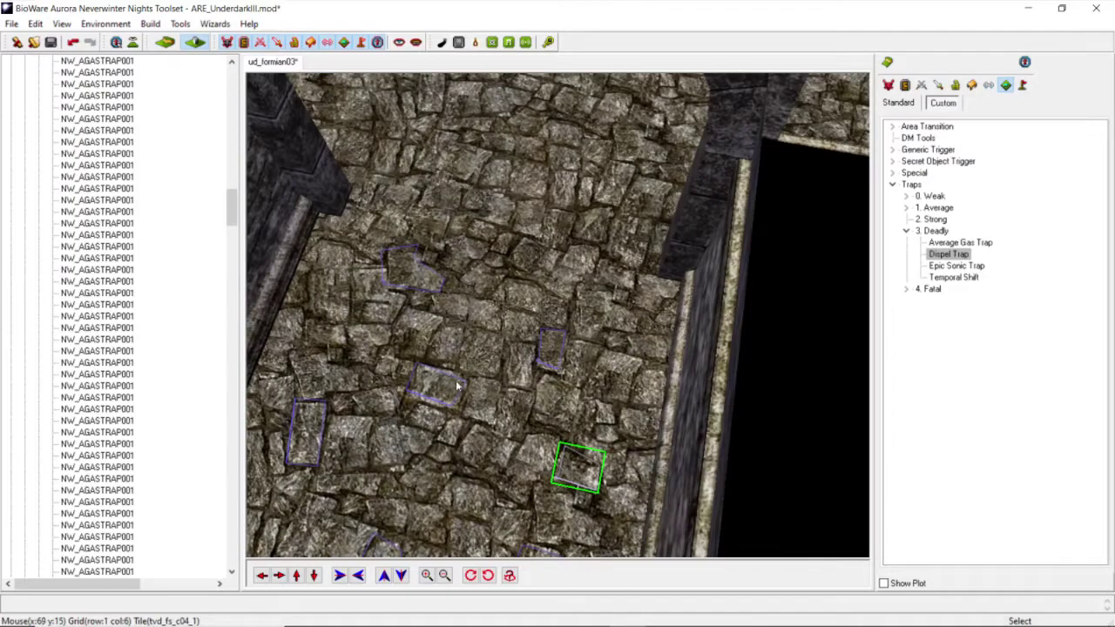
pyautogui.scroll(4, 543, 344)
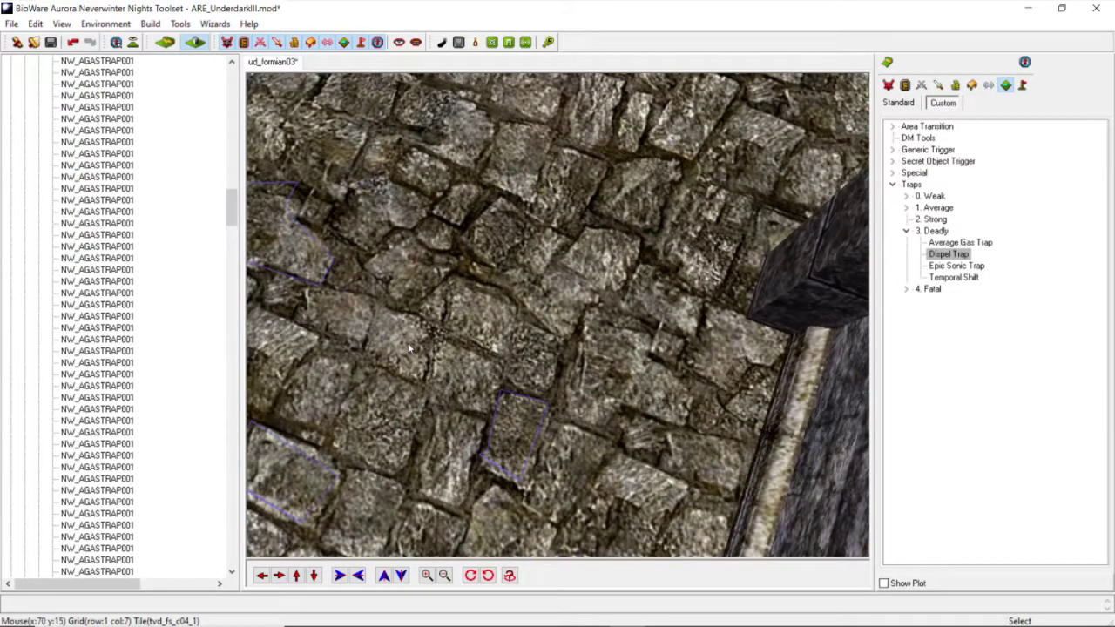
pyautogui.scroll(-3, 409, 349)
pyautogui.rightClick(534, 501)
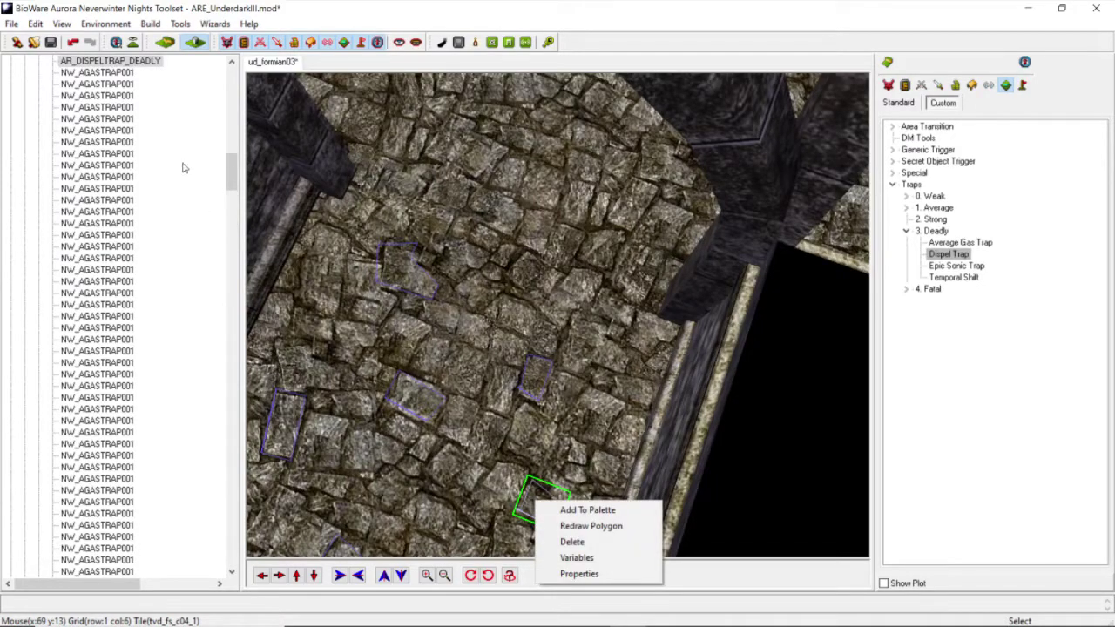
pyautogui.click(230, 62)
pyautogui.click(231, 63)
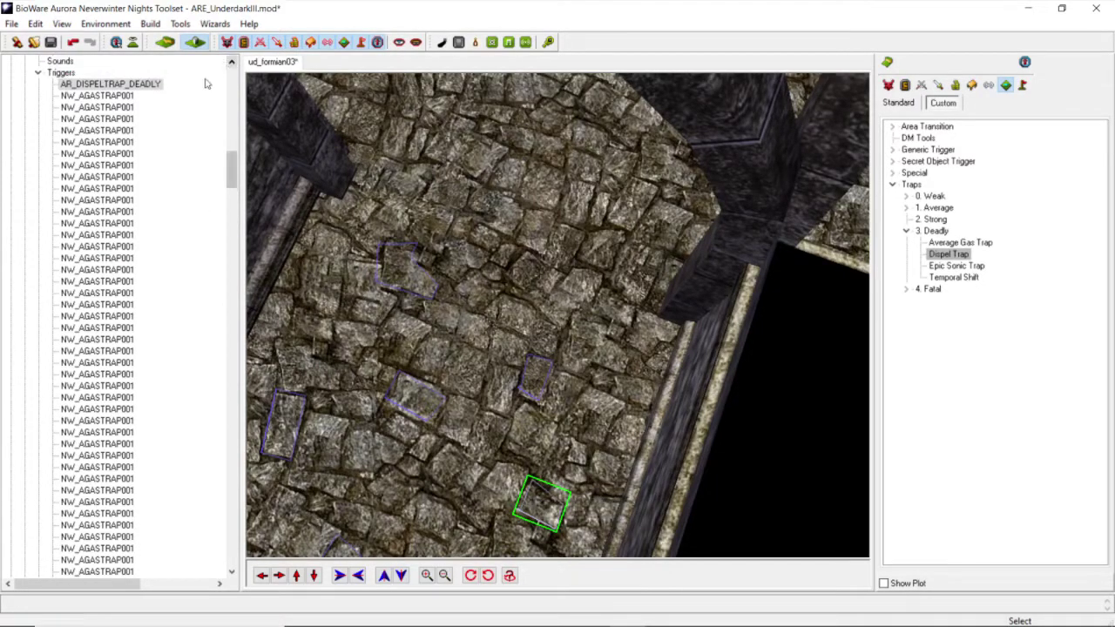
pyautogui.rightClick(165, 84)
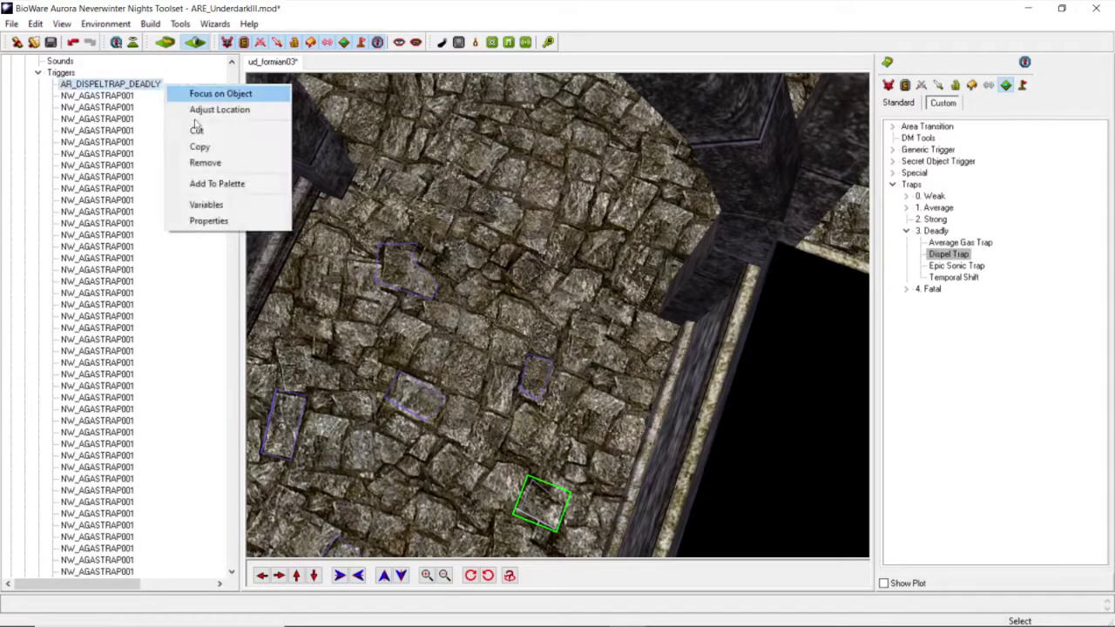
pyautogui.click(224, 163)
# Step: Draw a four-sided Average Gas Trap near the wall bordering the black gap, close to the removed Dispel Trap's spot
pyautogui.click(958, 243)
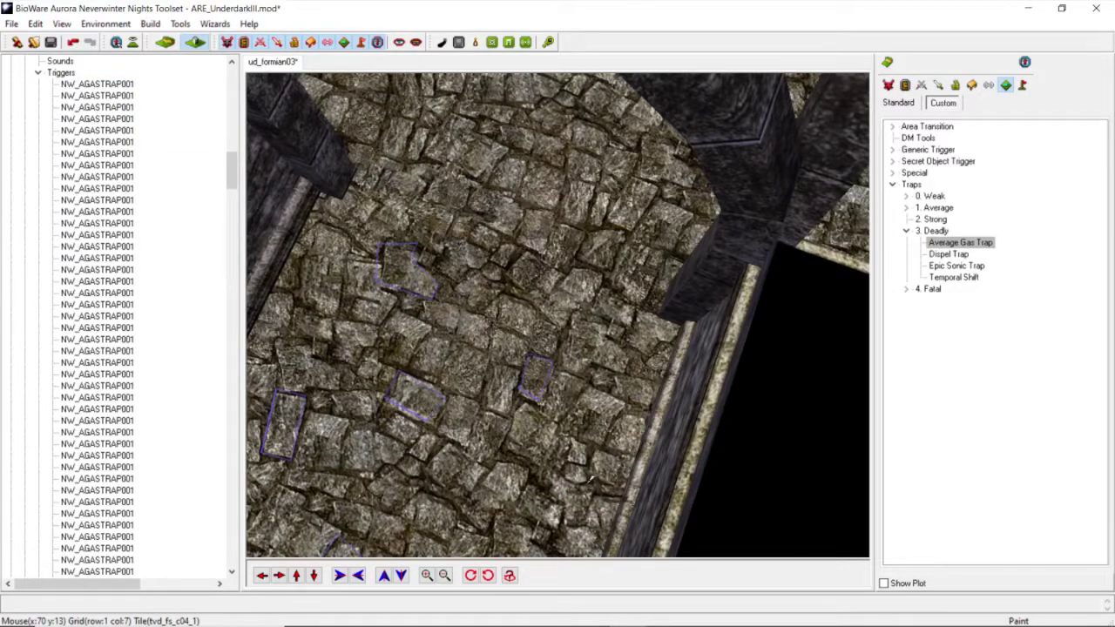
pyautogui.click(566, 435)
pyautogui.click(553, 485)
pyautogui.doubleClick(589, 482)
# Step: Ready another Deadly Average Gas Trap for painting in the same corridor section
pyautogui.moveTo(588, 473); pyautogui.dragTo(565, 452, button='middle')
pyautogui.scroll(3, 584, 437)
pyautogui.scroll(-3, 643, 383)
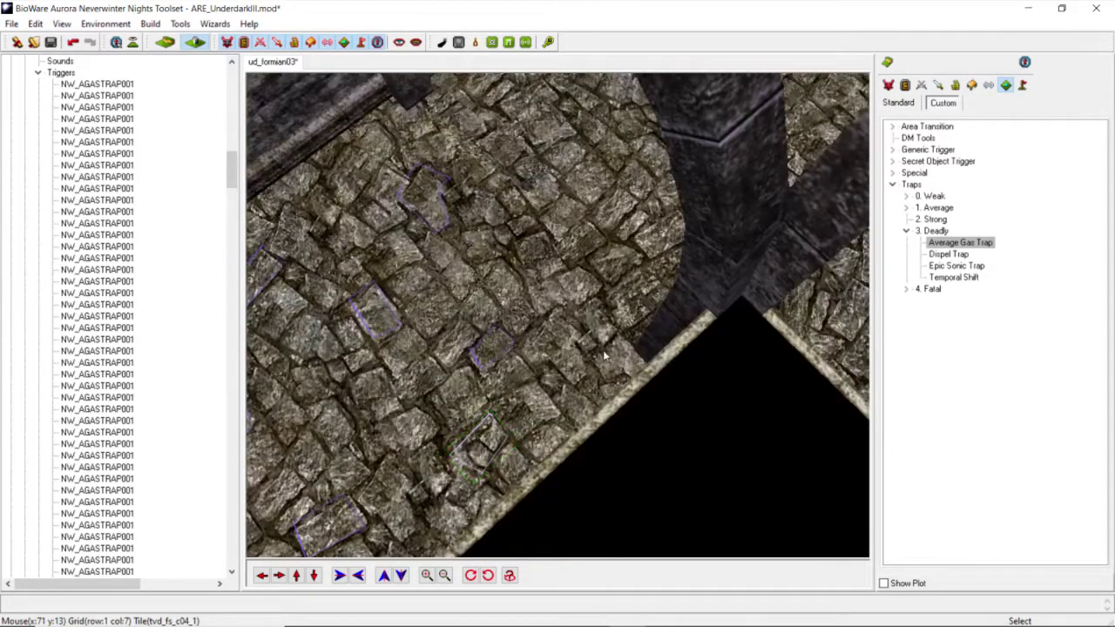
pyautogui.moveTo(607, 354); pyautogui.dragTo(612, 329, button='middle')
pyautogui.click(949, 244)
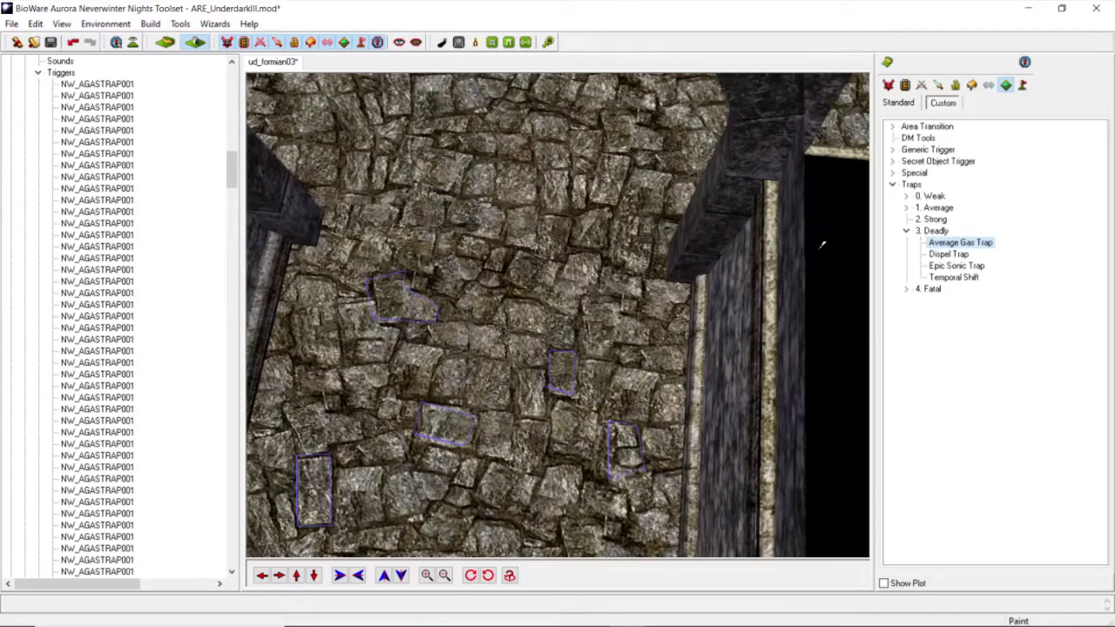
# Step: Draw a deadly Average Gas Trap outlining a single floor stone beside the existing traps in the row 1, column 7 corridor tile
pyautogui.scroll(3, 627, 263)
pyautogui.click(483, 259)
pyautogui.click(446, 241)
pyautogui.click(475, 194)
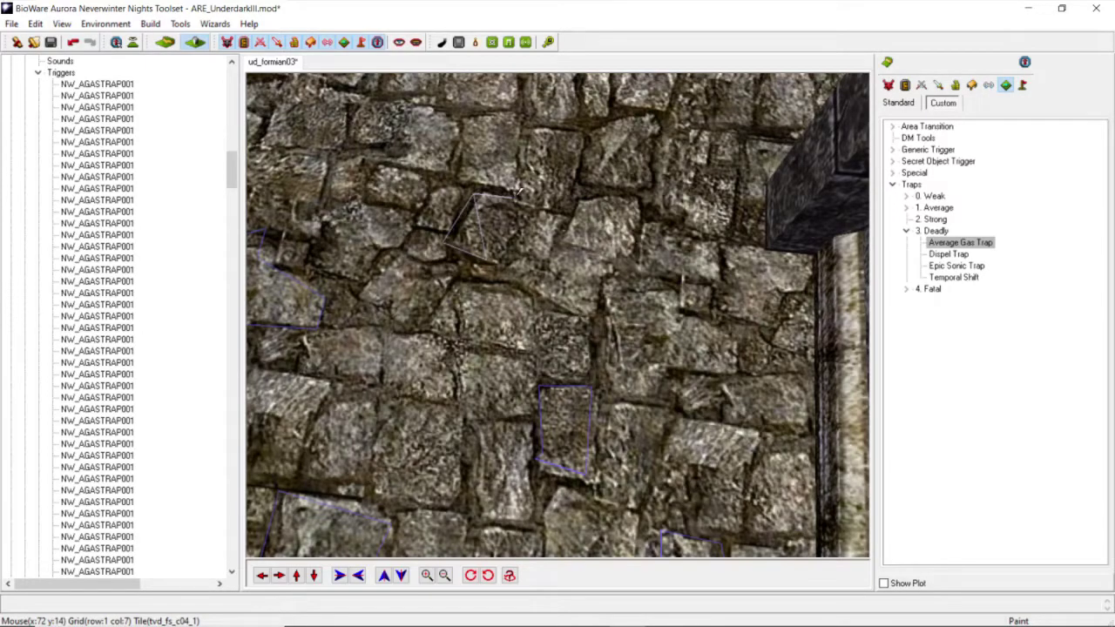
pyautogui.click(537, 211)
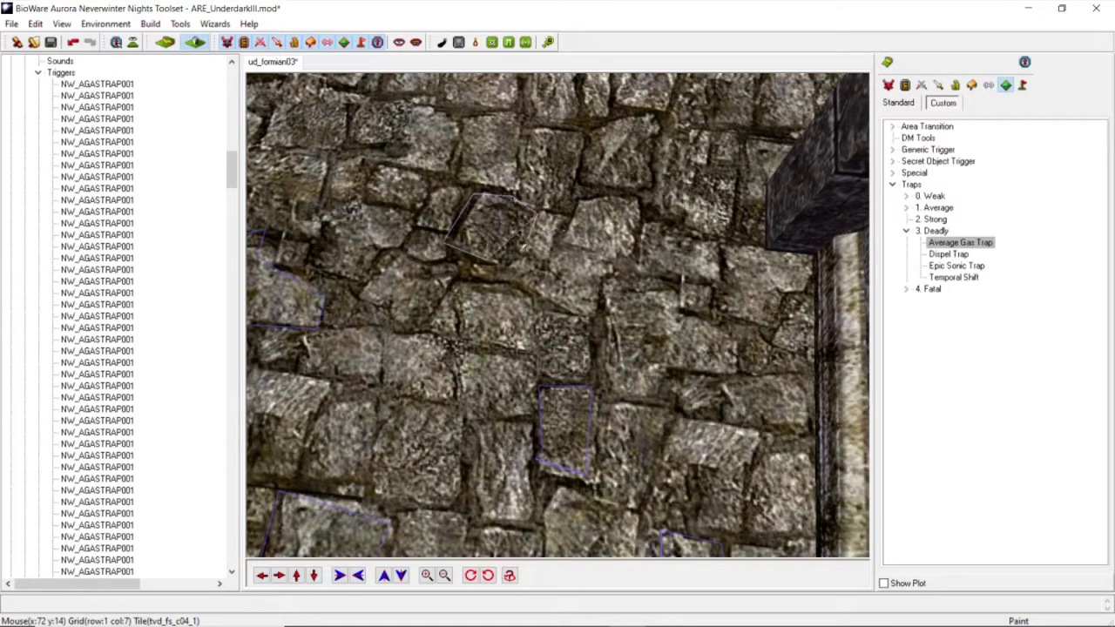
pyautogui.click(493, 256)
pyautogui.scroll(-5, 496, 253)
pyautogui.scroll(-10, 496, 254)
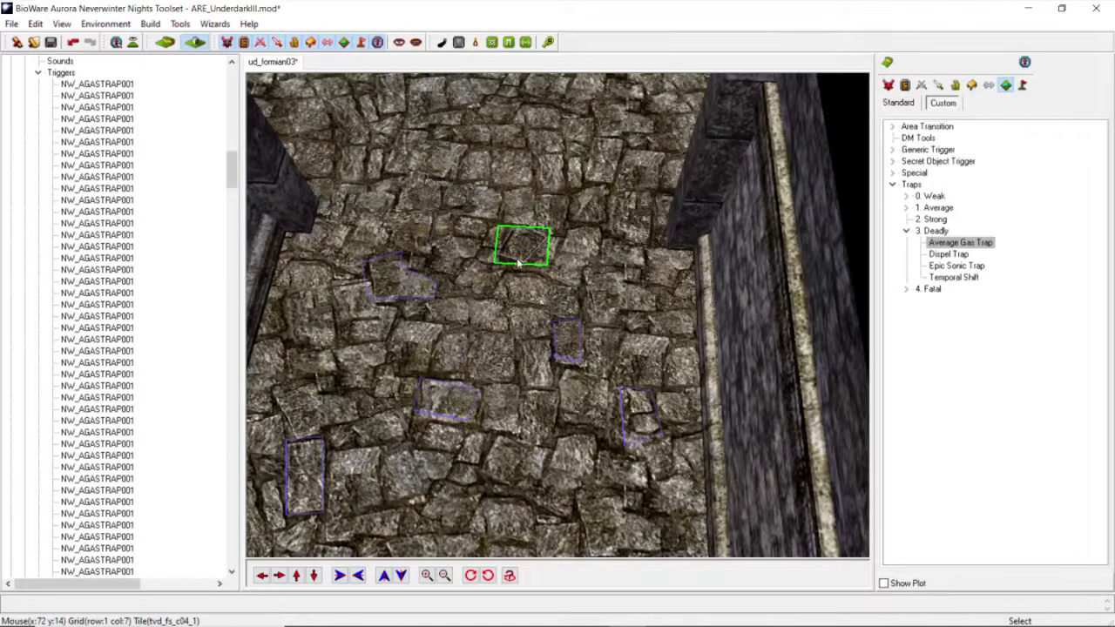
# Step: Examine how the traps are spread across the corridor grid and the neighbouring rooms
pyautogui.scroll(-5, 514, 256)
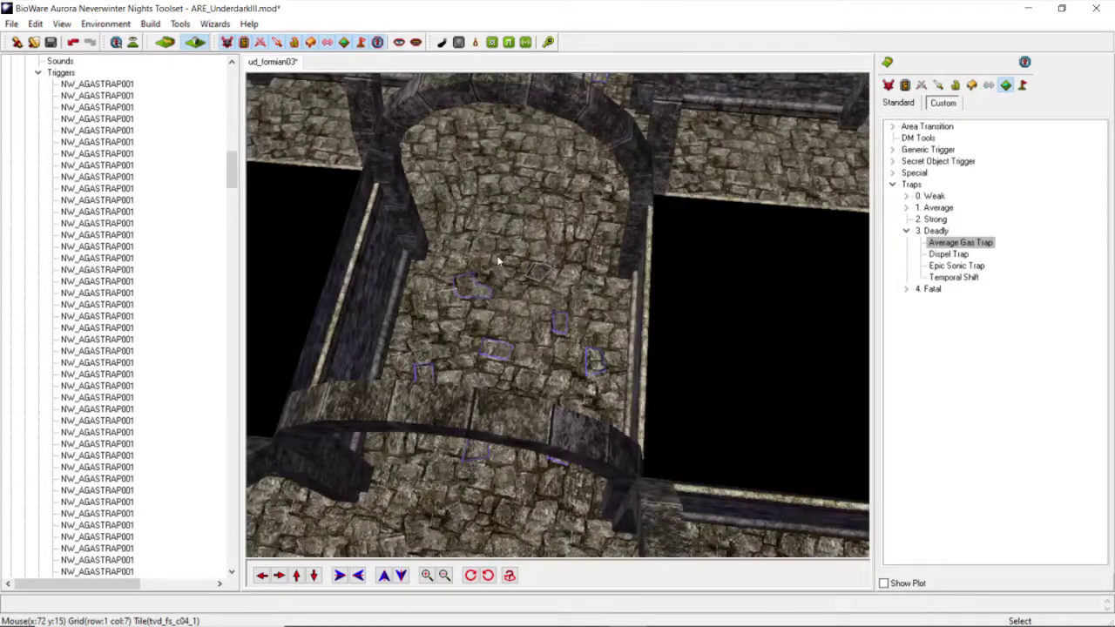
pyautogui.scroll(5, 497, 302)
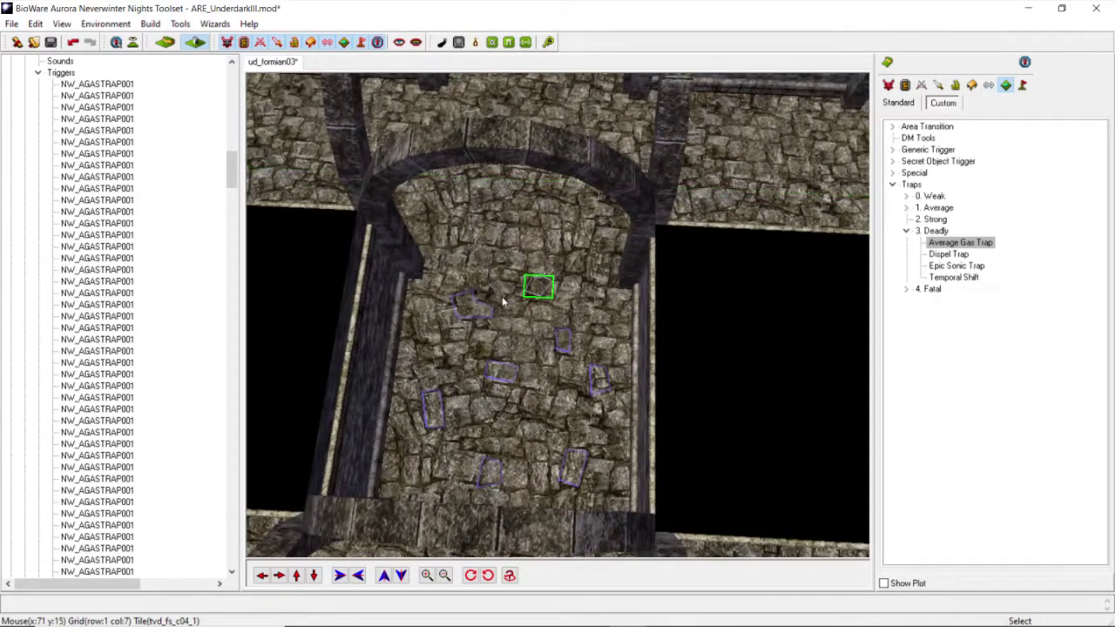
pyautogui.scroll(-5, 522, 321)
pyautogui.moveTo(510, 336)
pyautogui.mouseDown(button='middle')
pyautogui.moveTo(505, 316)
pyautogui.moveTo(501, 342)
pyautogui.mouseUp(button='middle')
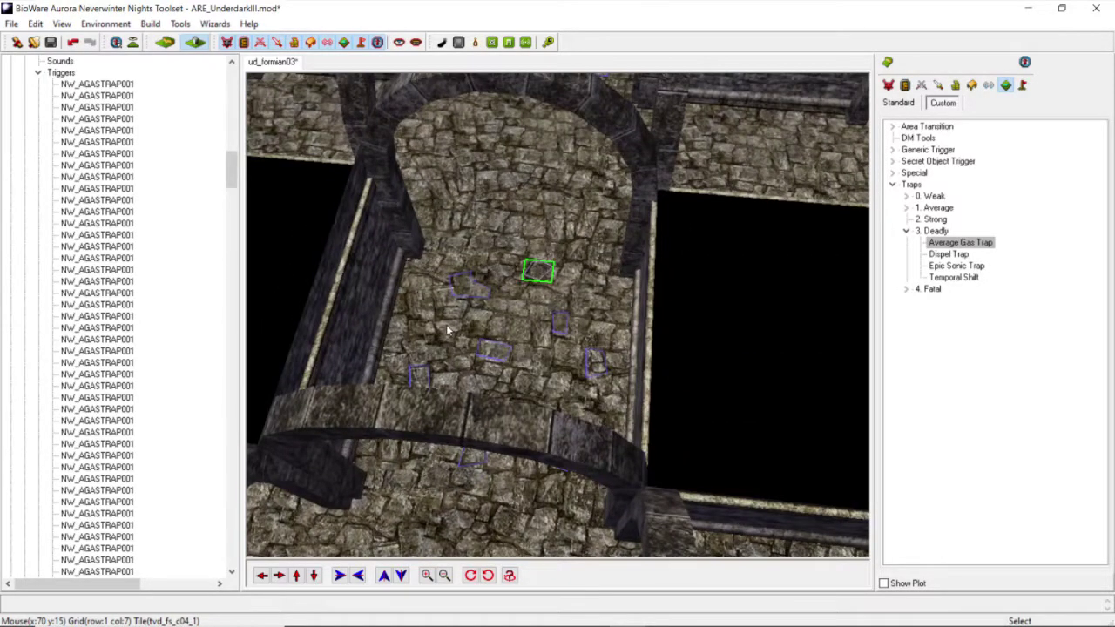
pyautogui.scroll(-5, 455, 336)
pyautogui.moveTo(454, 337); pyautogui.dragTo(464, 367, button='middle')
pyautogui.scroll(5, 489, 338)
pyautogui.click(490, 338)
pyautogui.scroll(-5, 468, 348)
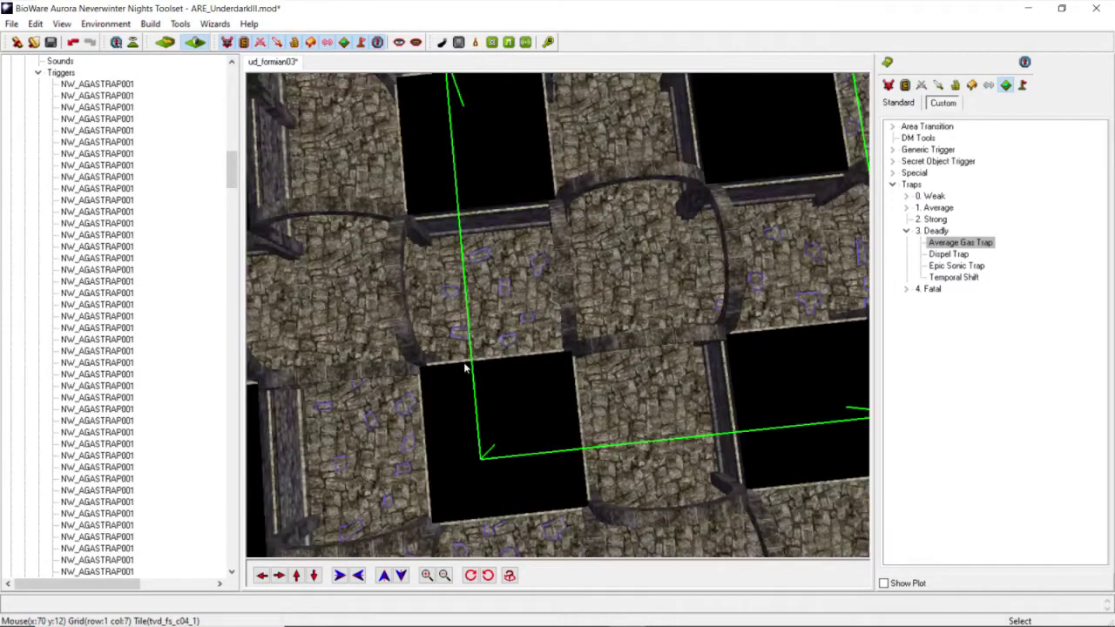
pyautogui.click(296, 575)
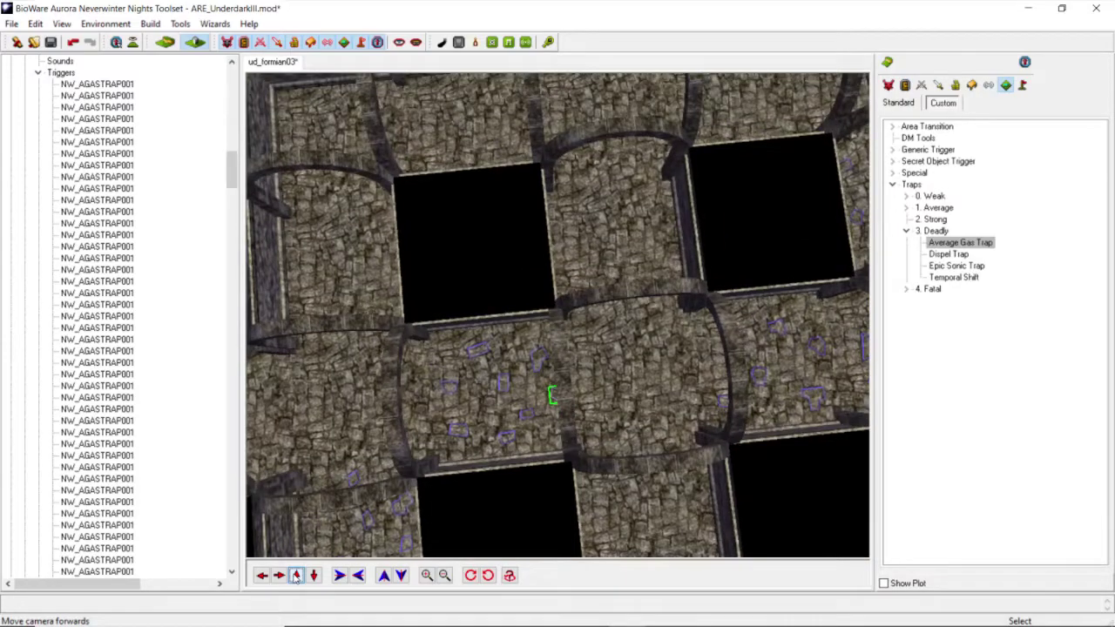
pyautogui.click(297, 575)
pyautogui.scroll(-5, 590, 230)
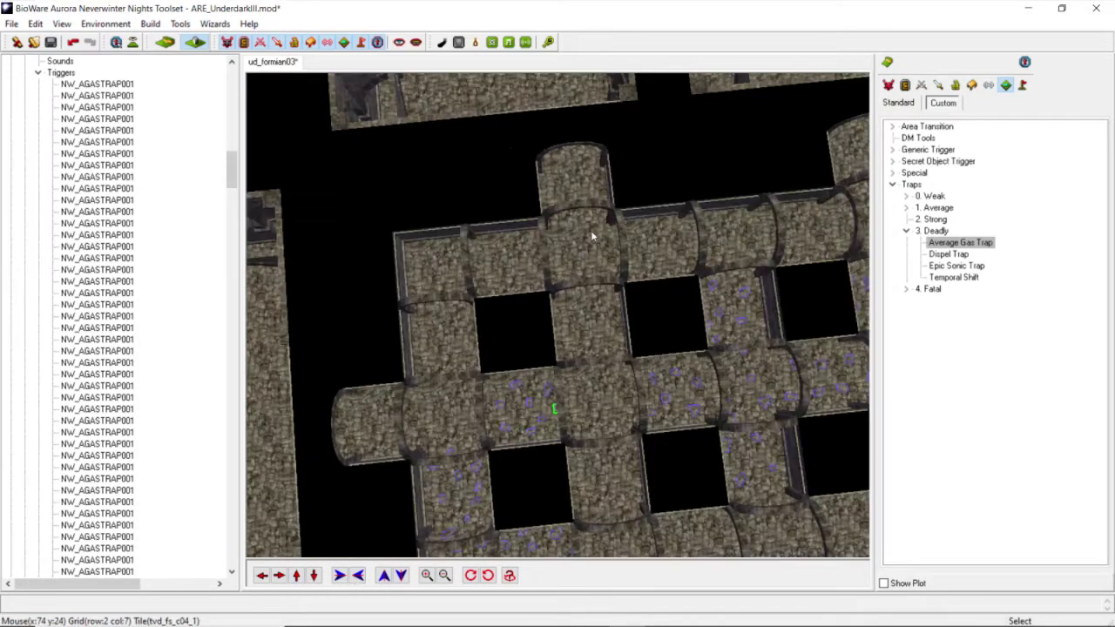
pyautogui.moveTo(581, 214); pyautogui.dragTo(603, 227, button='middle')
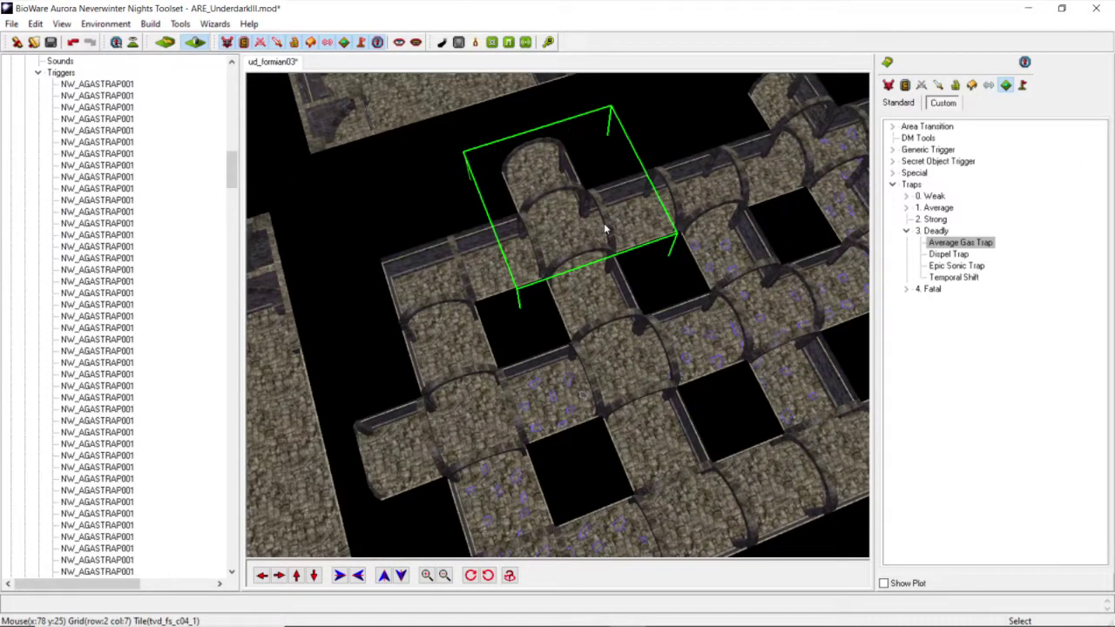
pyautogui.scroll(-5, 603, 223)
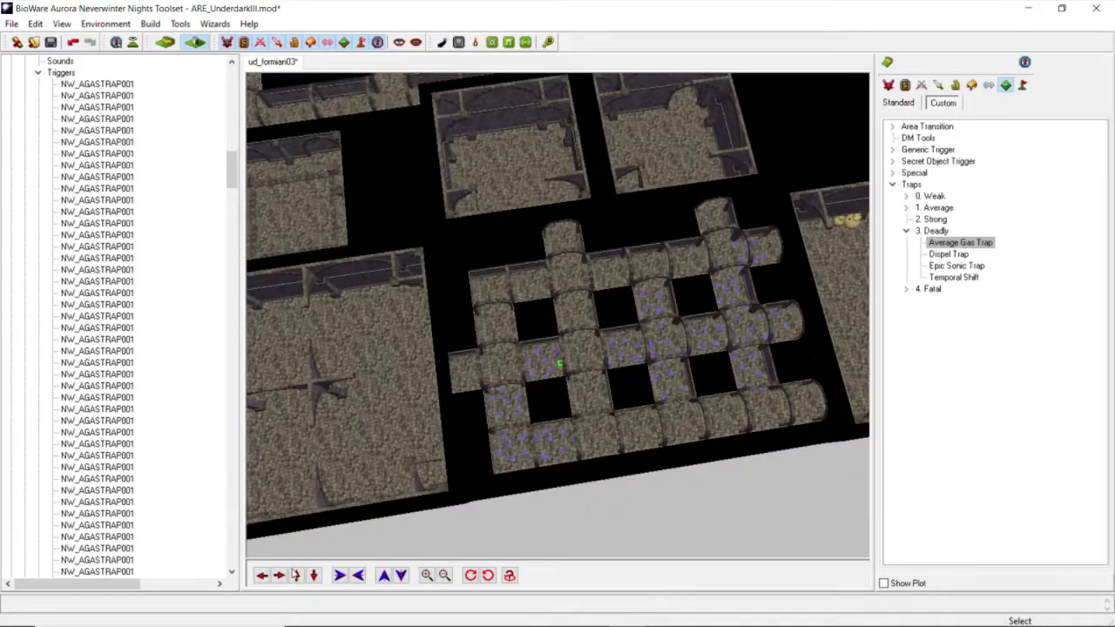
pyautogui.click(278, 576)
pyautogui.click(280, 578)
pyautogui.click(280, 578)
pyautogui.click(313, 576)
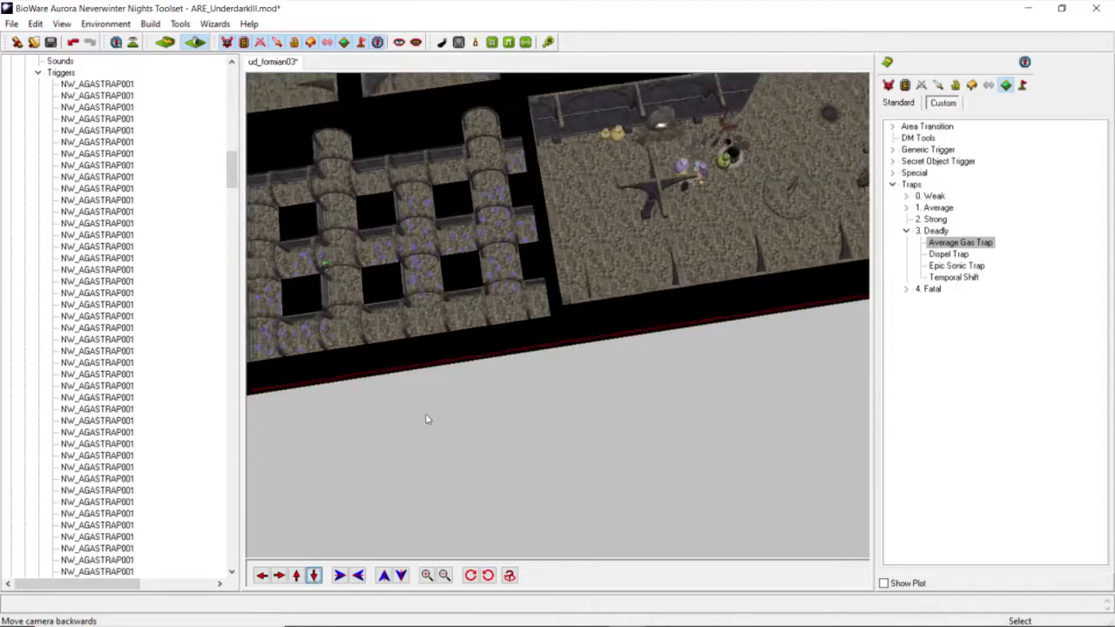
# Step: Draw a deadly Dispel Trap around one floor stone in the row 0, column 9 corridor tile
pyautogui.scroll(5, 487, 336)
pyautogui.scroll(2, 487, 336)
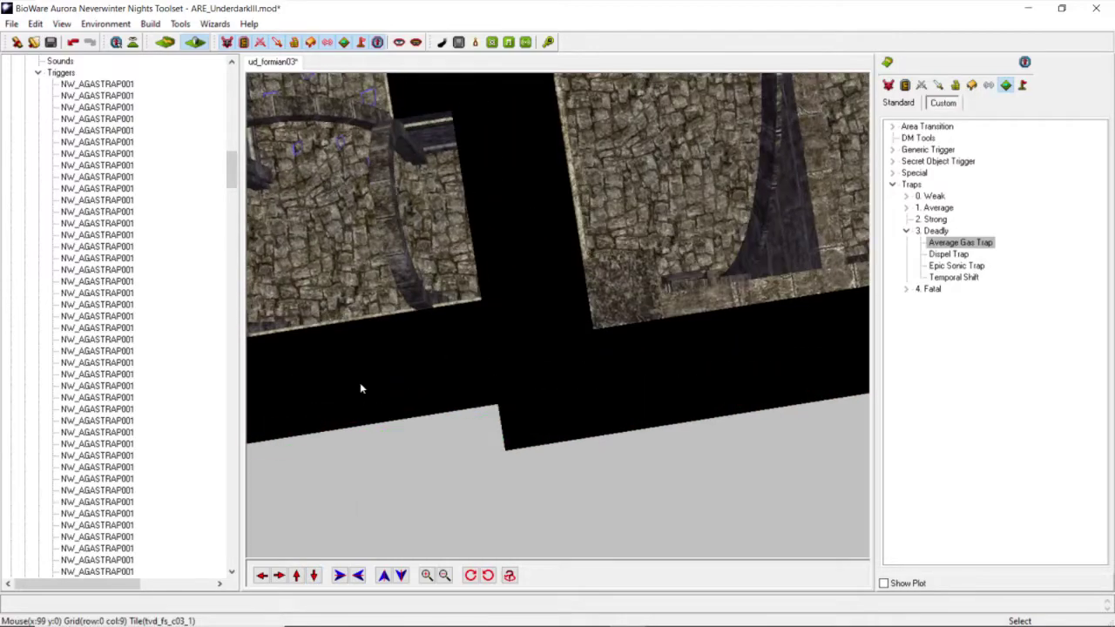
pyautogui.click(261, 575)
pyautogui.scroll(4, 466, 342)
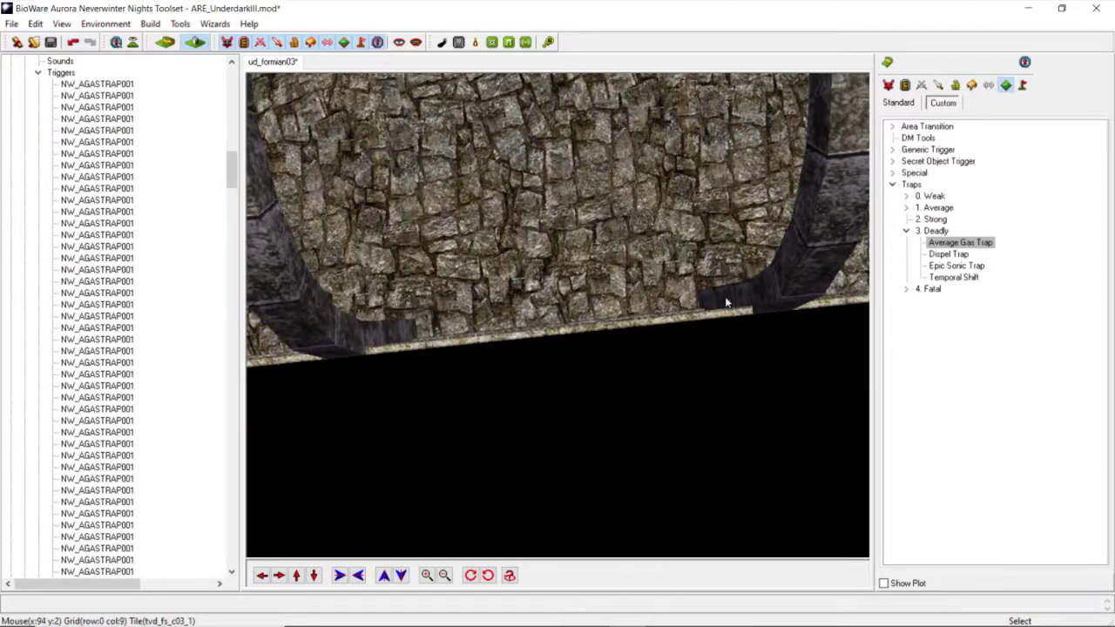
pyautogui.click(947, 254)
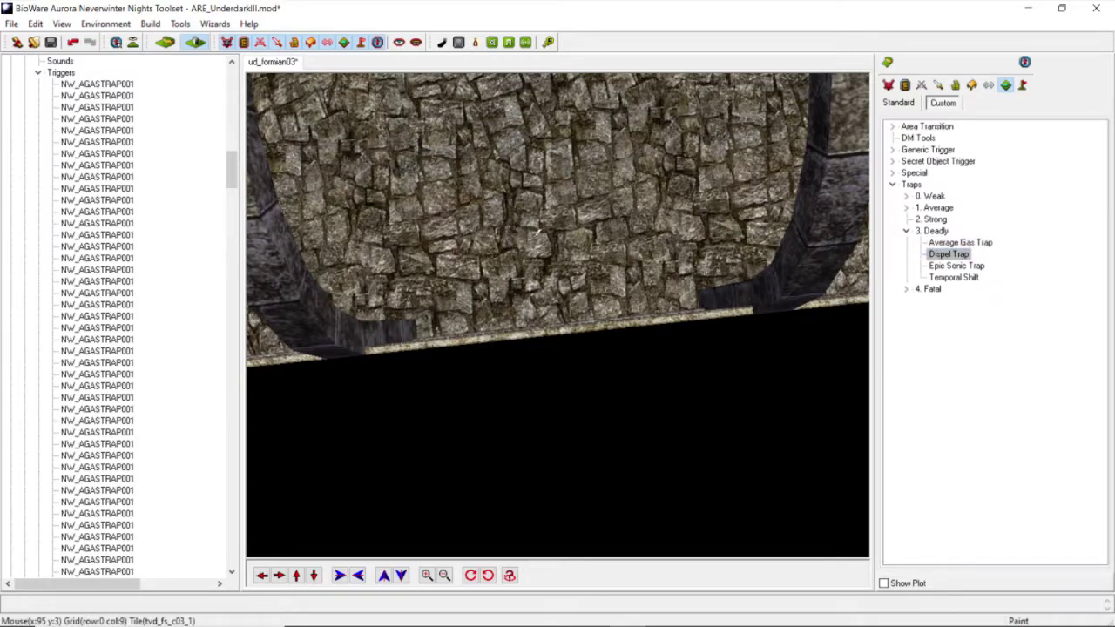
pyautogui.click(543, 221)
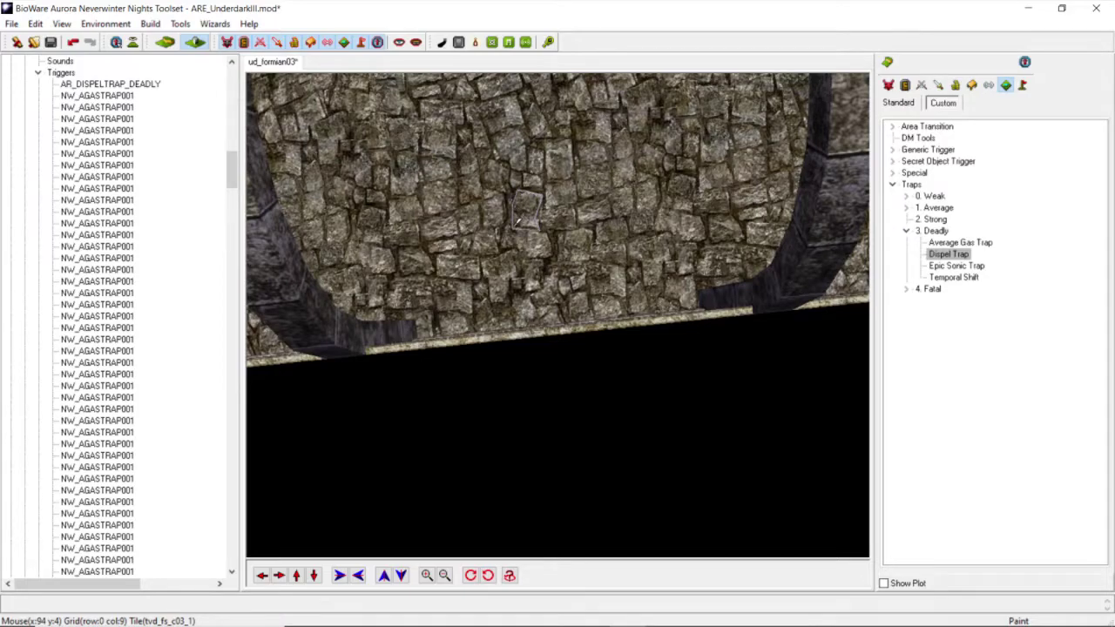
pyautogui.doubleClick(537, 227)
pyautogui.scroll(-5, 508, 232)
pyautogui.moveTo(509, 232)
pyautogui.mouseDown(button='middle')
pyautogui.moveTo(471, 263)
pyautogui.moveTo(377, 407)
pyautogui.mouseUp(button='middle')
# Step: Draw a second four-cornered Dispel Trap on a floor stone in the corridor section west of the first one
pyautogui.click(262, 576)
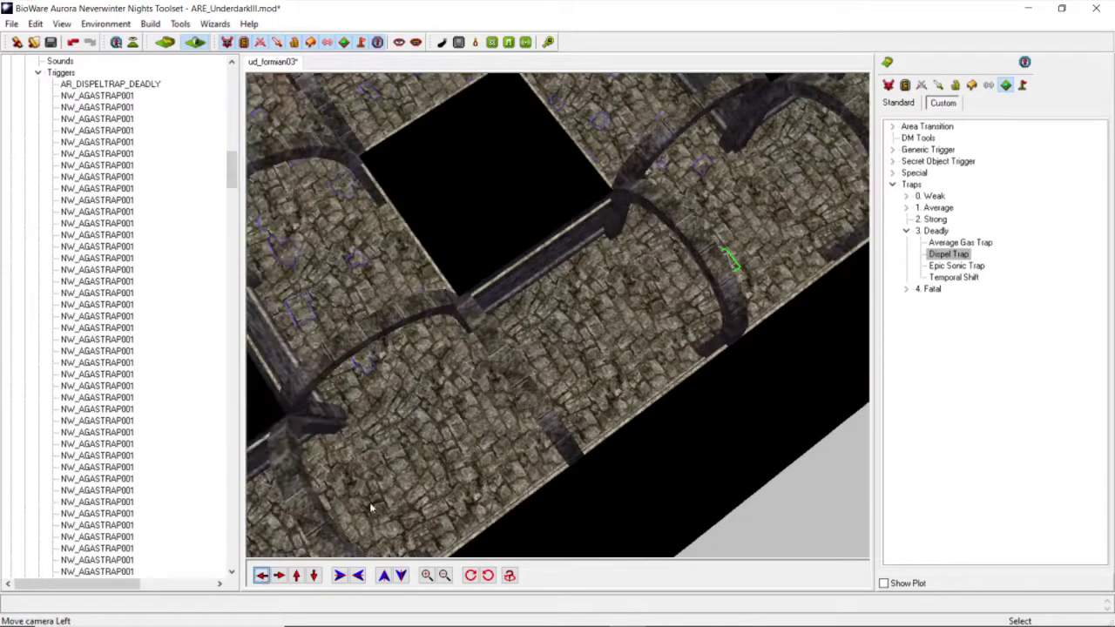
pyautogui.scroll(5, 532, 346)
pyautogui.moveTo(533, 346)
pyautogui.mouseDown(button='middle')
pyautogui.moveTo(586, 355)
pyautogui.moveTo(675, 309)
pyautogui.mouseUp(button='middle')
pyautogui.click(959, 255)
pyautogui.click(669, 241)
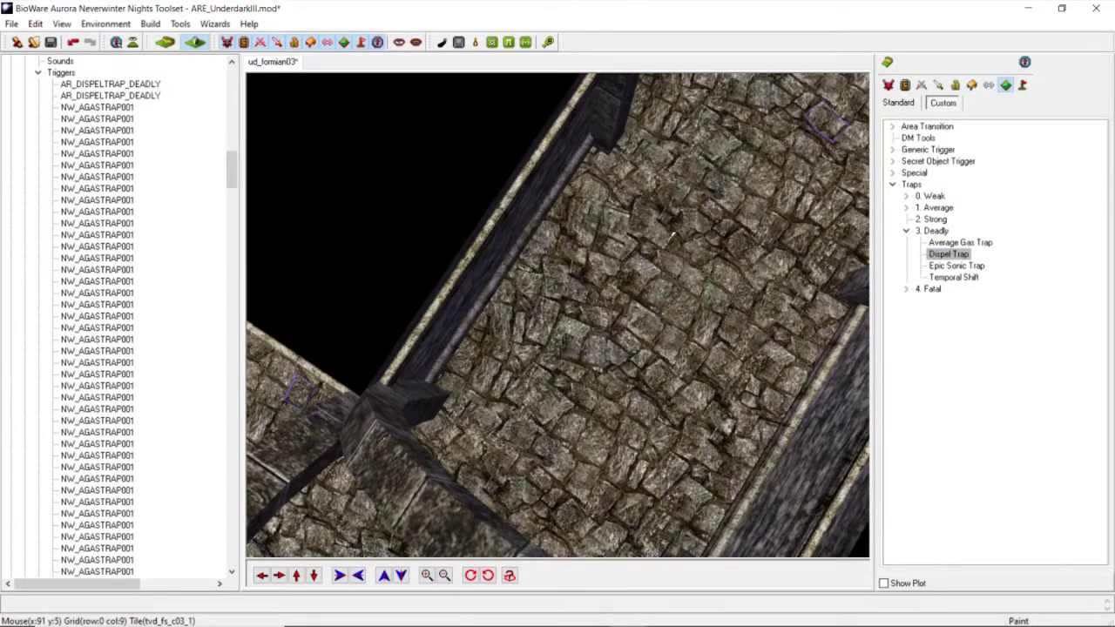
pyautogui.click(637, 200)
pyautogui.click(626, 236)
pyautogui.doubleClick(665, 250)
pyautogui.moveTo(666, 253); pyautogui.dragTo(442, 482, button='middle')
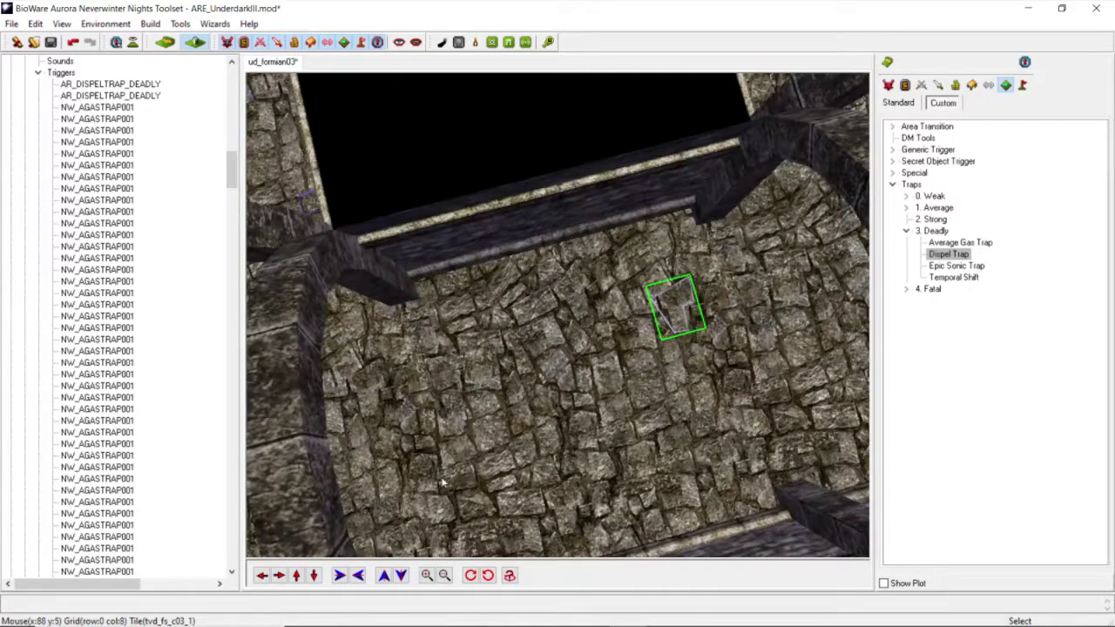
# Step: Delete both Dispel Traps drawn in the corridor along the area's southern edge
pyautogui.click(314, 575)
pyautogui.scroll(4, 601, 370)
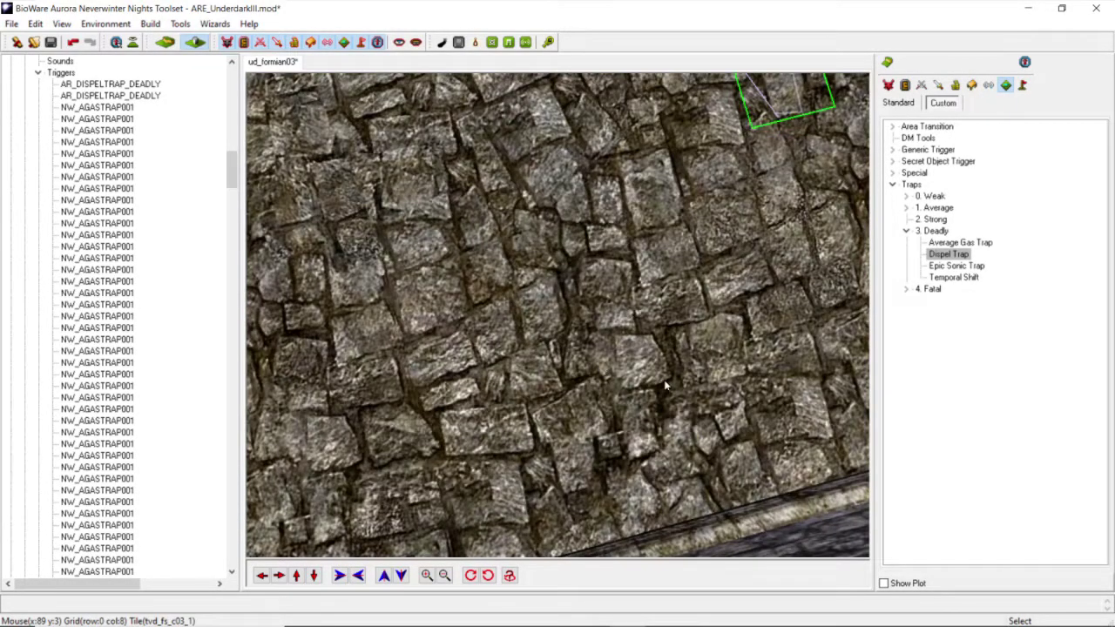
pyautogui.moveTo(665, 383); pyautogui.dragTo(681, 380, button='middle')
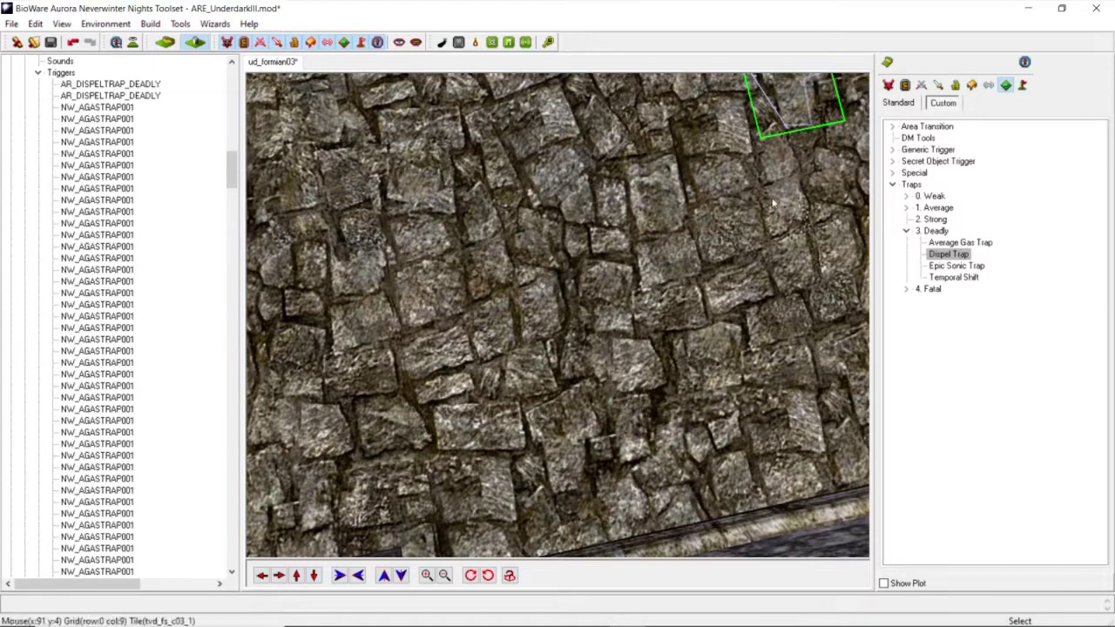
pyautogui.scroll(-4, 755, 200)
pyautogui.moveTo(690, 199); pyautogui.dragTo(777, 217, button='middle')
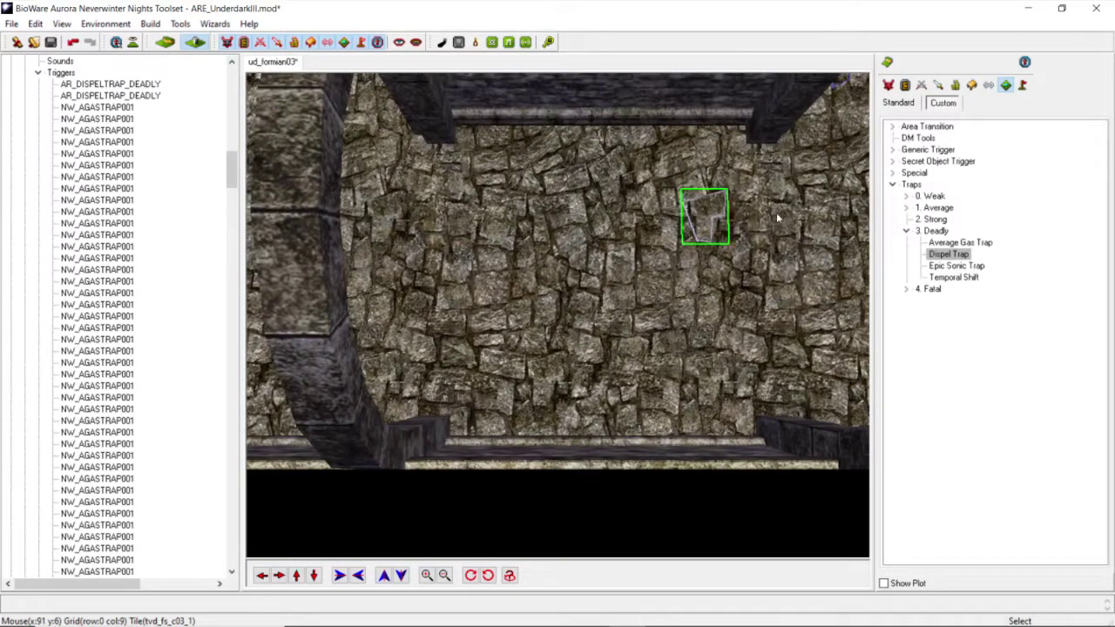
pyautogui.rightClick(708, 216)
pyautogui.click(747, 251)
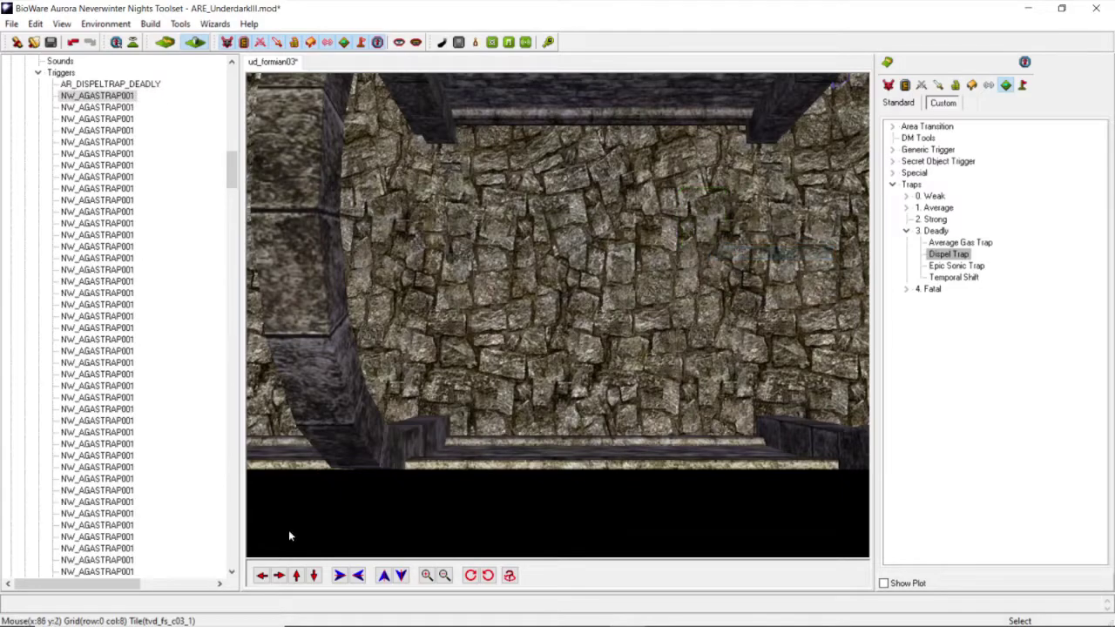
pyautogui.click(280, 576)
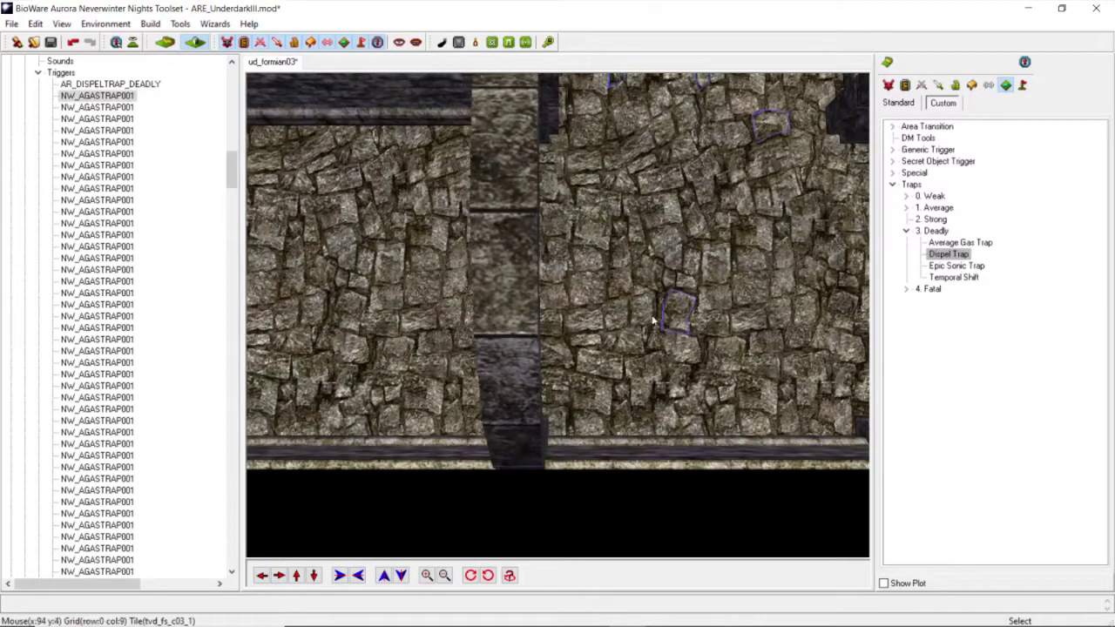
pyautogui.rightClick(681, 312)
pyautogui.click(722, 353)
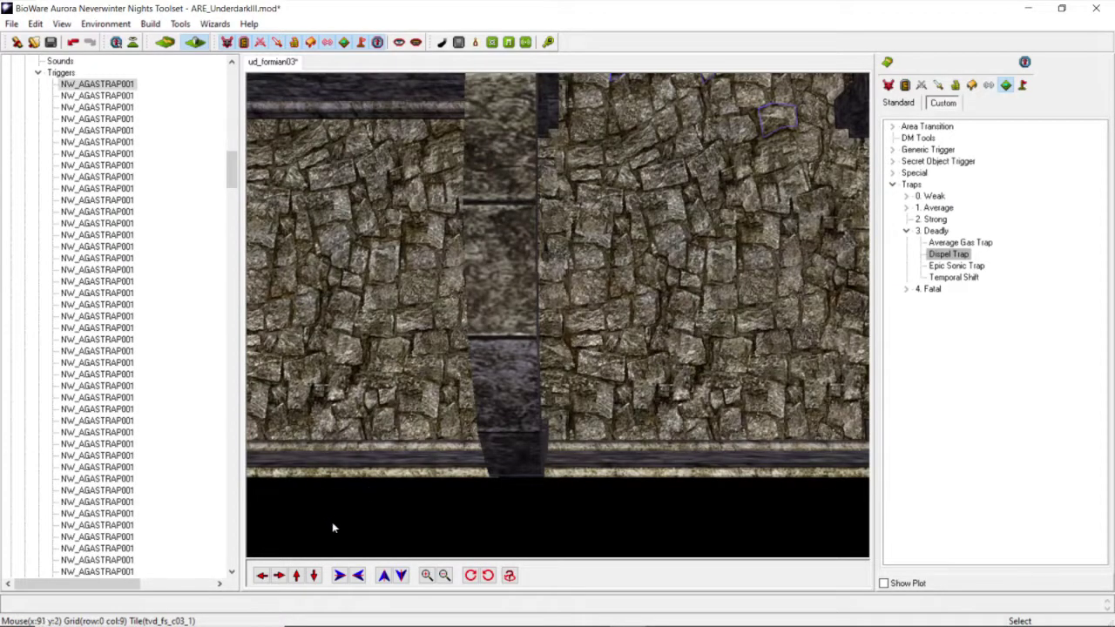
# Step: Draw a five-sided deadly Average Gas Trap around a stone in the middle of the row 0, column 9 corridor tile
pyautogui.click(279, 576)
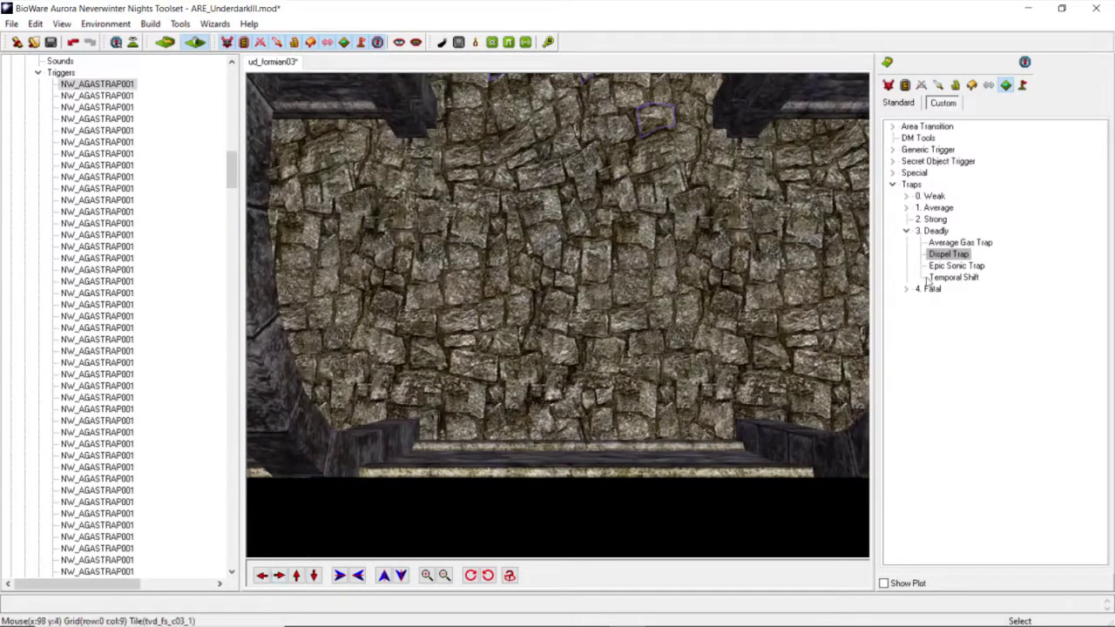
pyautogui.click(958, 243)
pyautogui.scroll(3, 670, 309)
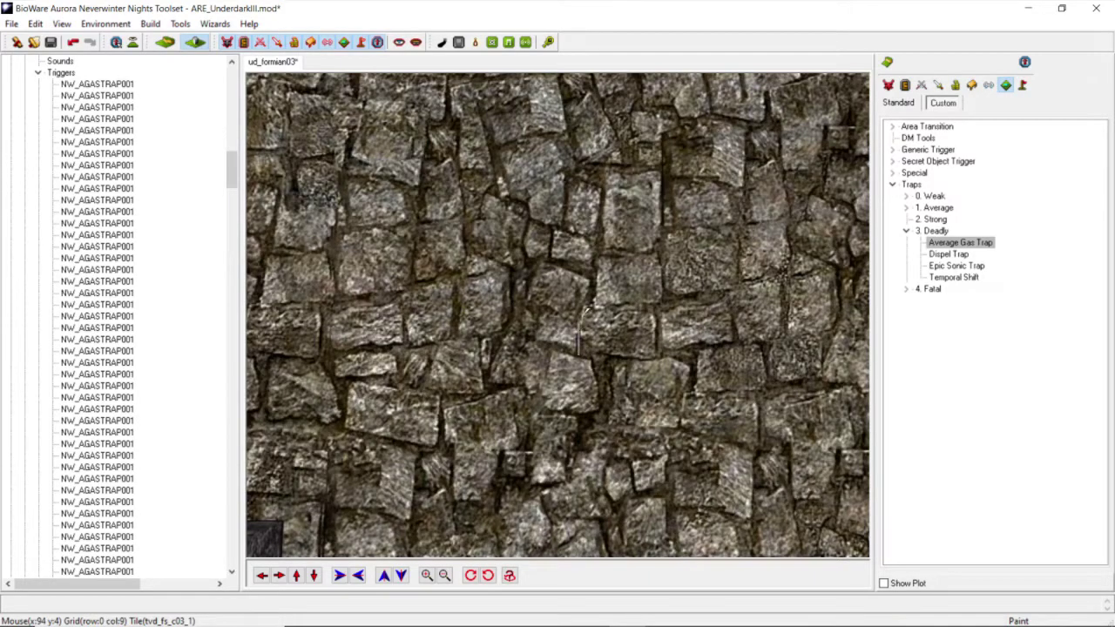
pyautogui.click(591, 280)
pyautogui.click(536, 260)
pyautogui.click(521, 290)
pyautogui.click(538, 346)
pyautogui.doubleClick(577, 357)
pyautogui.scroll(-4, 558, 350)
pyautogui.moveTo(500, 344)
pyautogui.mouseDown(button='middle')
pyautogui.moveTo(532, 327)
pyautogui.moveTo(472, 327)
pyautogui.moveTo(546, 292)
pyautogui.moveTo(525, 318)
pyautogui.mouseUp(button='middle')
pyautogui.scroll(-4, 525, 286)
pyautogui.scroll(4, 526, 322)
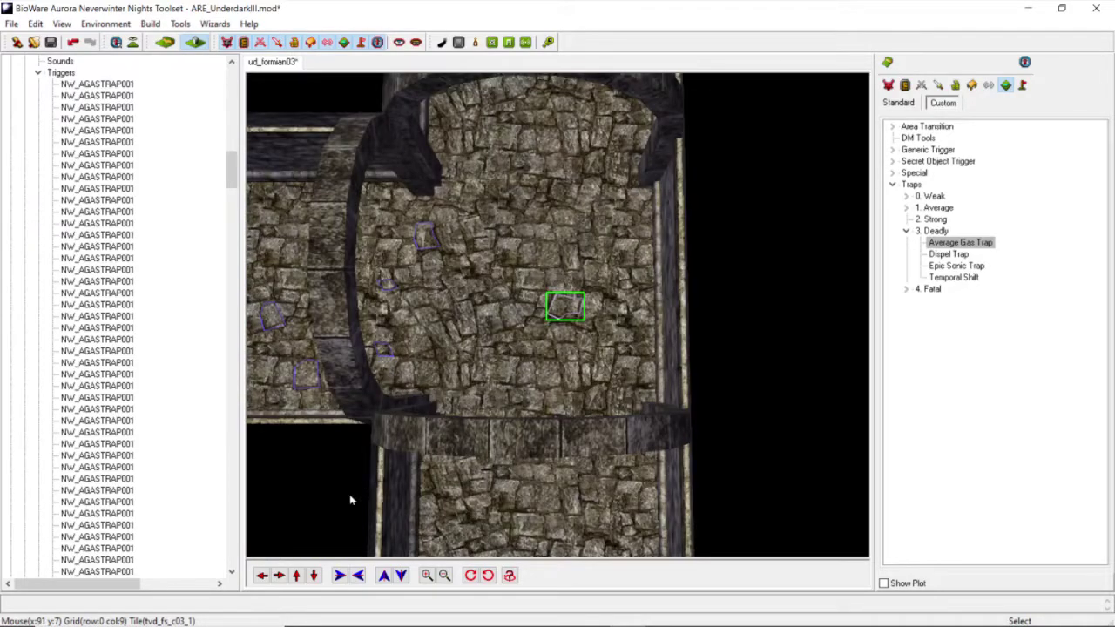
# Step: Draw another Average Gas Trap on a single floor stone in the walled corridor section beyond the junction
pyautogui.click(298, 574)
pyautogui.scroll(4, 402, 384)
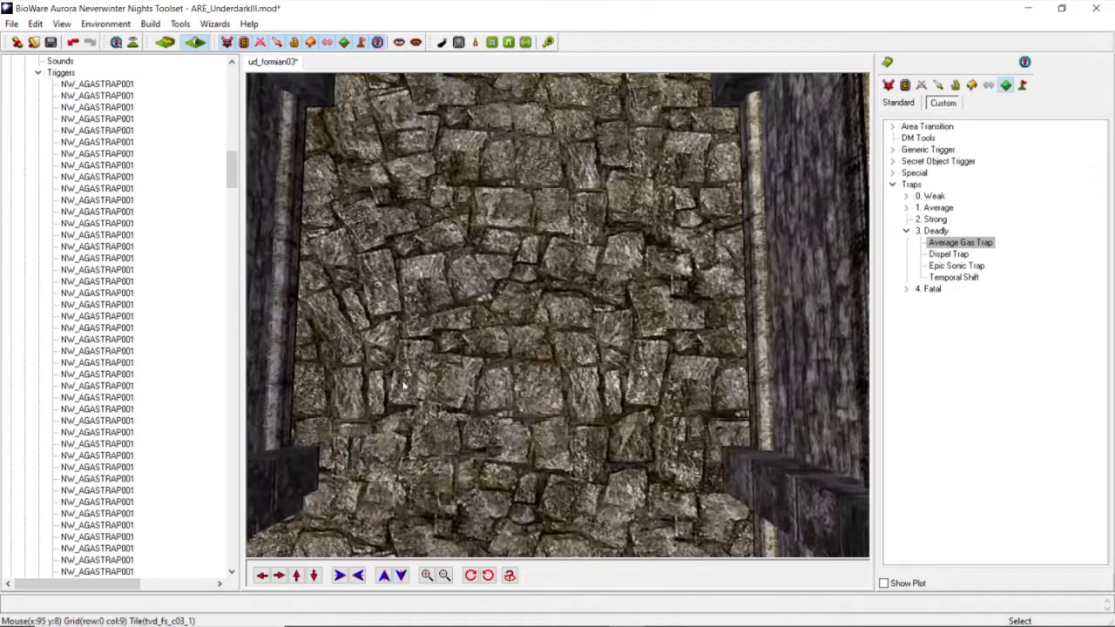
pyautogui.click(961, 243)
pyautogui.click(605, 239)
pyautogui.click(600, 270)
pyautogui.click(645, 266)
pyautogui.scroll(-5, 565, 275)
pyautogui.moveTo(507, 280); pyautogui.dragTo(421, 267, button='middle')
pyautogui.scroll(-3, 488, 267)
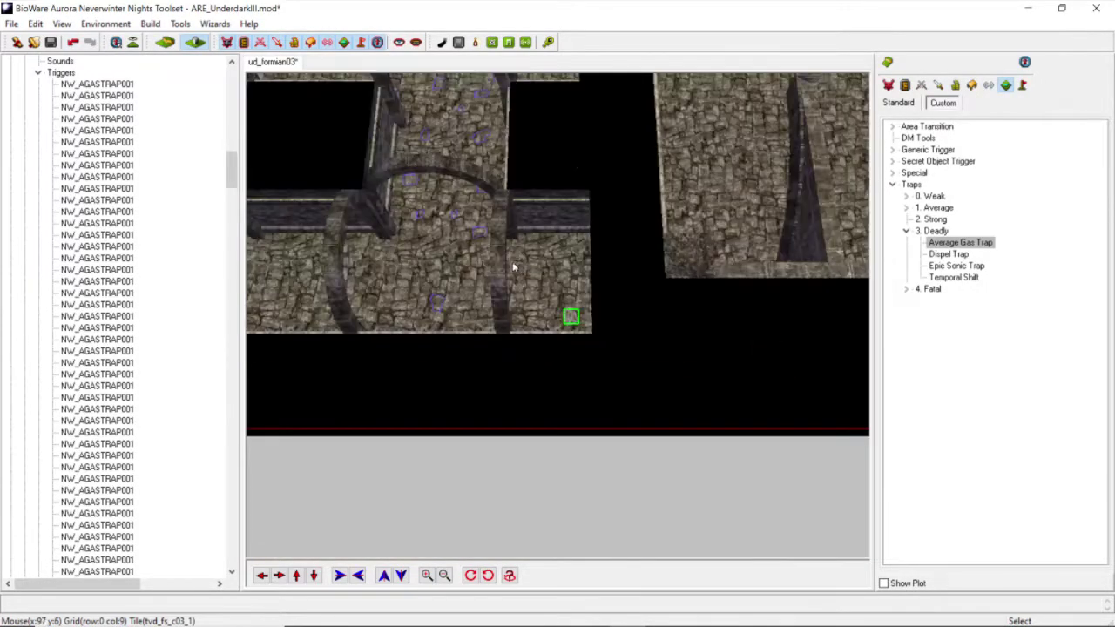
# Step: Draw a four-cornered Average Gas Trap around a stone near the side wall of the empty row 0, column 8 corridor
pyautogui.scroll(5, 513, 267)
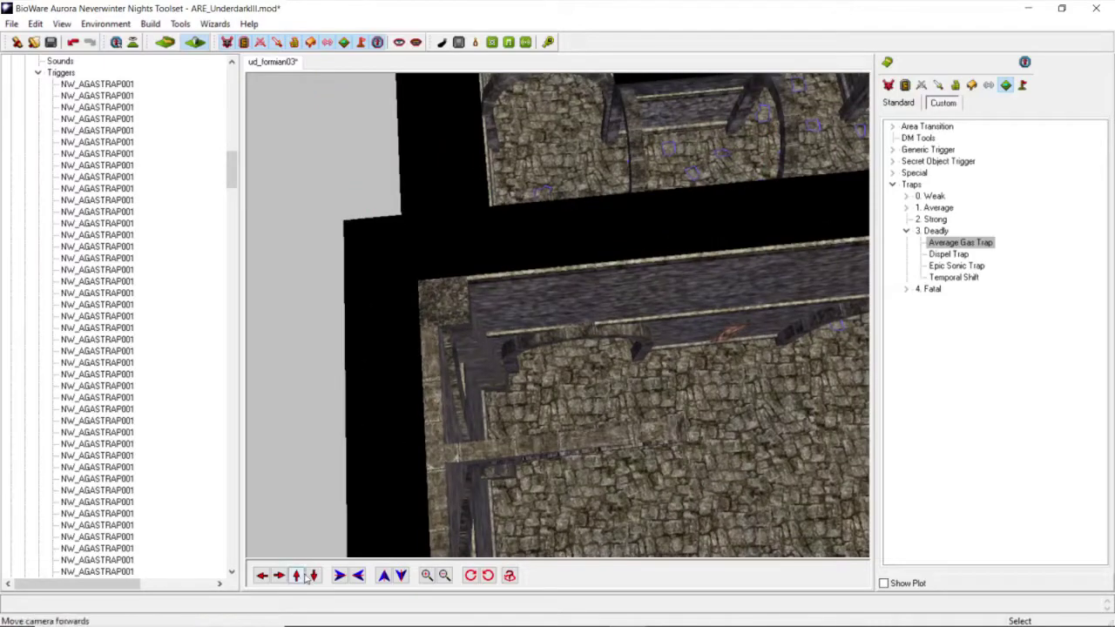
pyautogui.click(278, 575)
pyautogui.click(260, 575)
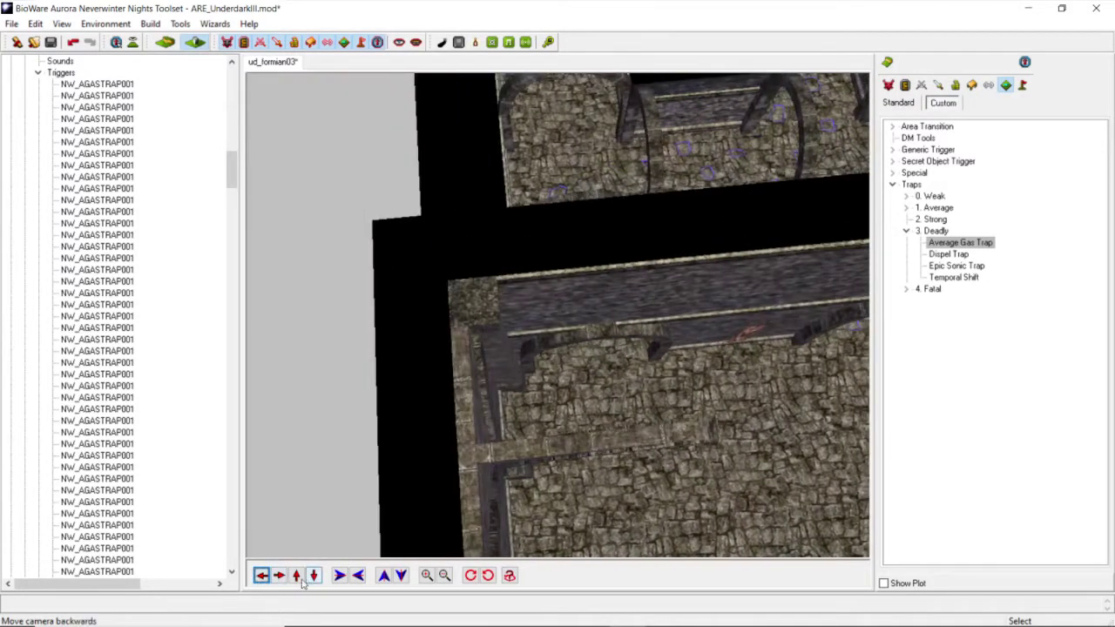
pyautogui.click(298, 579)
pyautogui.scroll(5, 442, 350)
pyautogui.moveTo(469, 348); pyautogui.dragTo(488, 349, button='middle')
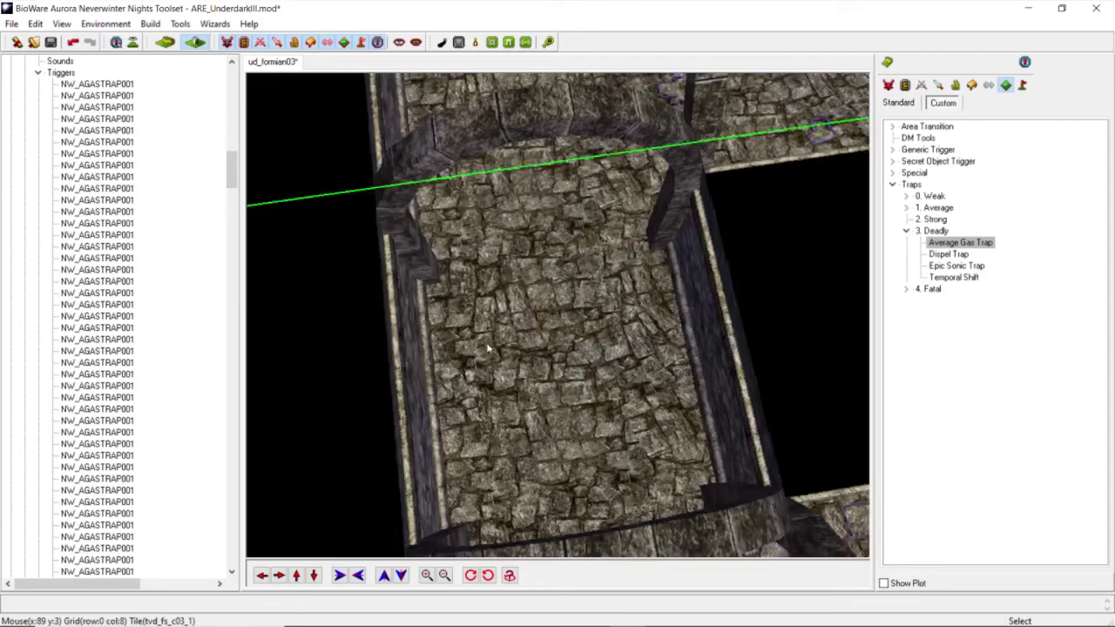
pyautogui.scroll(5, 488, 348)
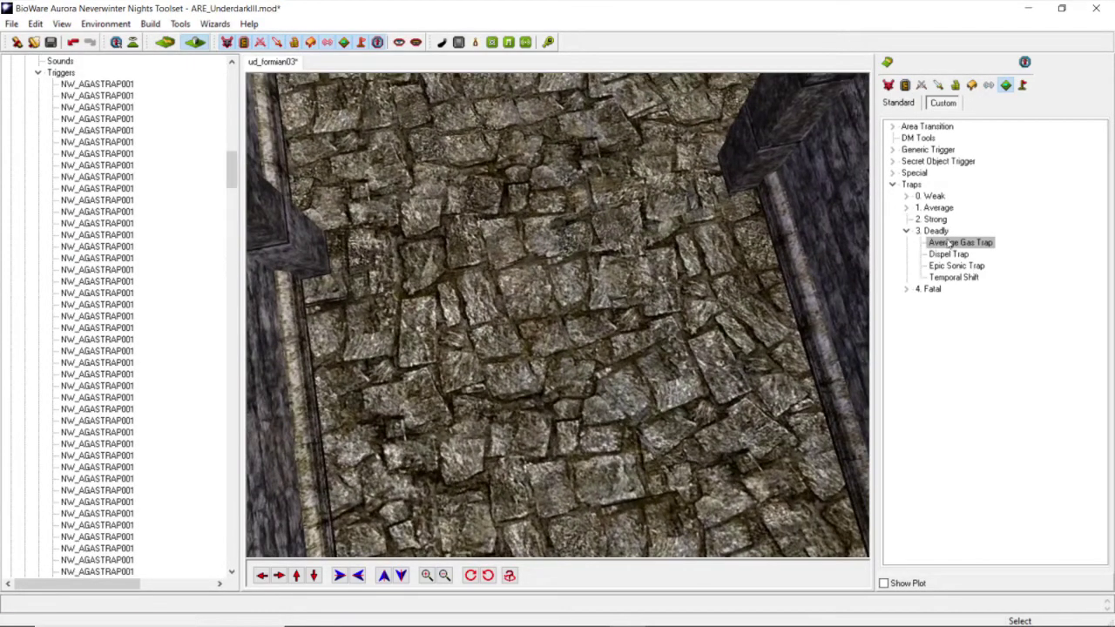
pyautogui.click(955, 244)
pyautogui.click(437, 367)
pyautogui.click(405, 293)
pyautogui.click(396, 367)
pyautogui.click(435, 367)
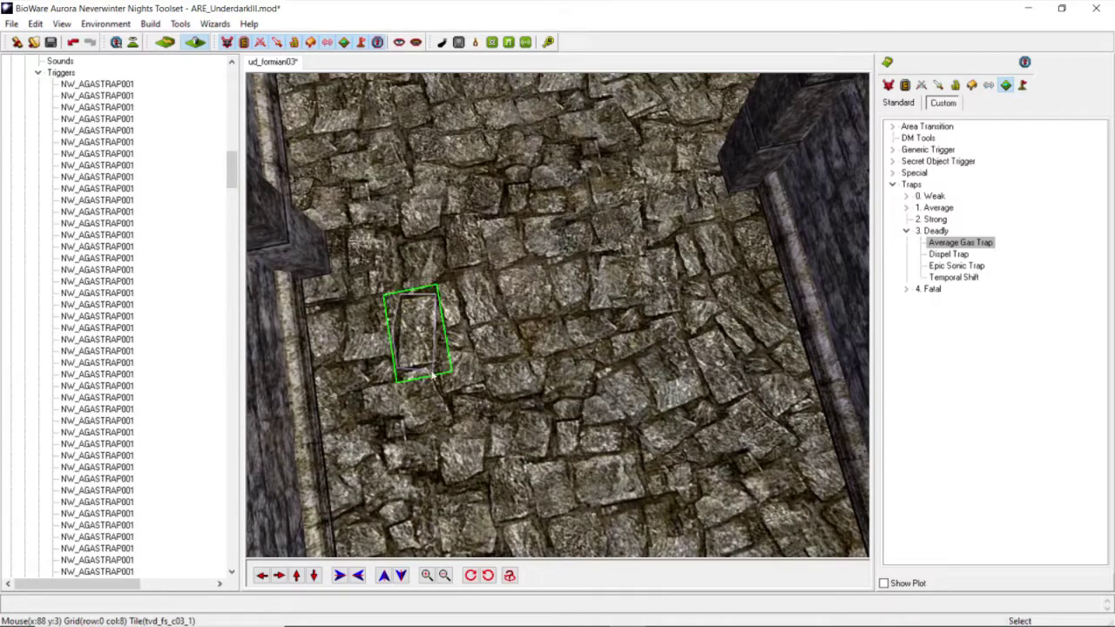
# Step: Draw a notched deadly Average Gas Trap around stones near the side wall of the row 0, column 8 corridor junction
pyautogui.scroll(-5, 446, 365)
pyautogui.moveTo(448, 364)
pyautogui.mouseDown(button='middle')
pyautogui.moveTo(604, 333)
pyautogui.moveTo(551, 324)
pyautogui.moveTo(544, 337)
pyautogui.mouseUp(button='middle')
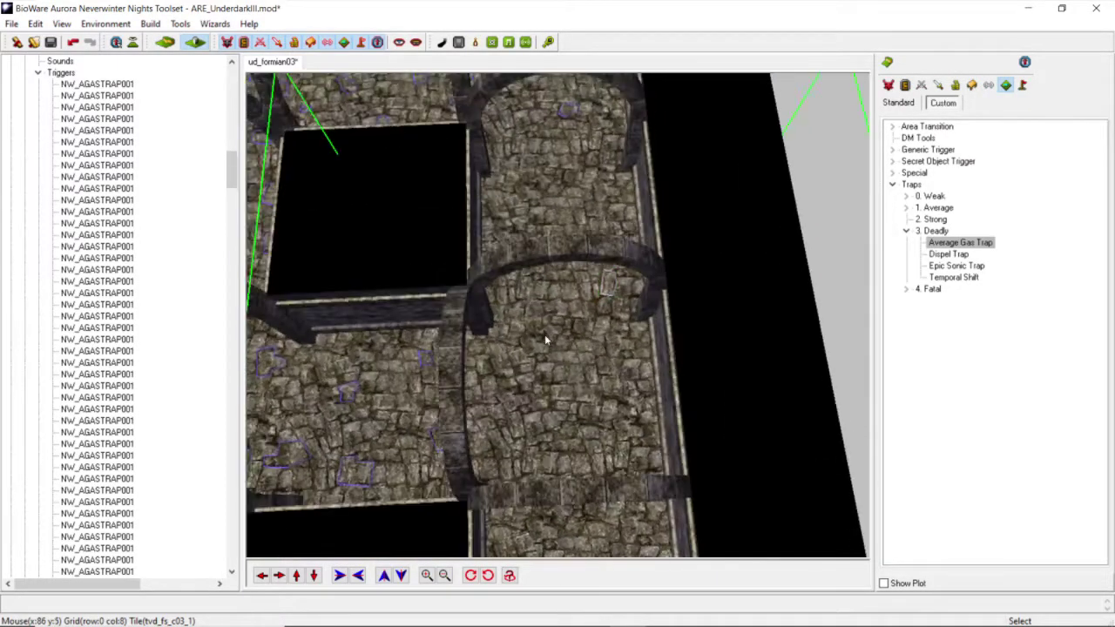
pyautogui.click(315, 576)
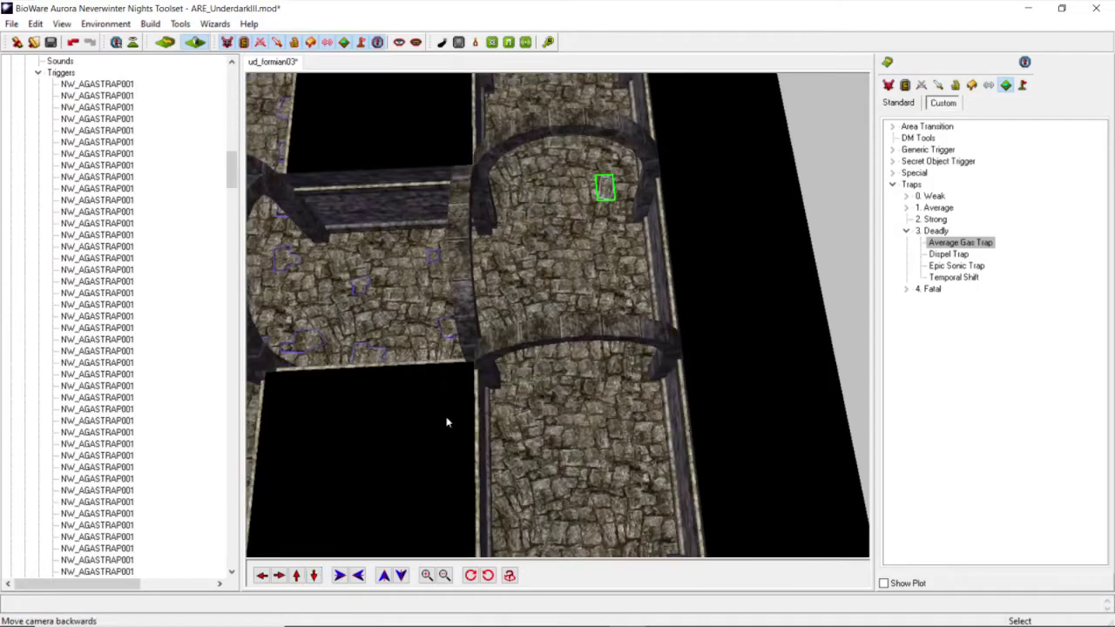
pyautogui.scroll(5, 483, 389)
pyautogui.moveTo(483, 388); pyautogui.dragTo(602, 401, button='middle')
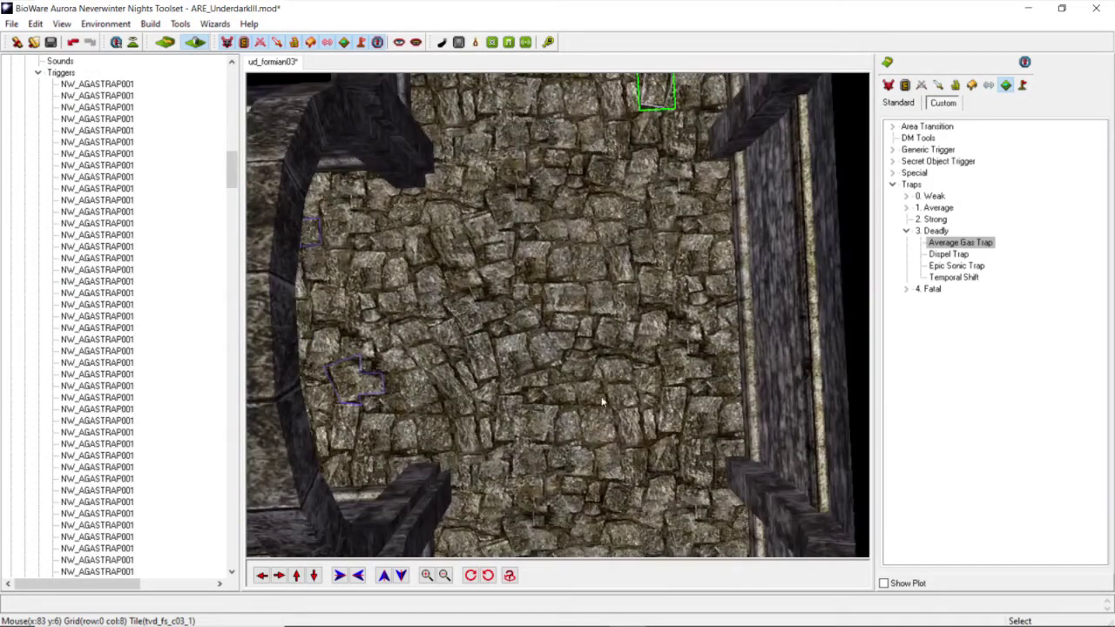
pyautogui.click(962, 245)
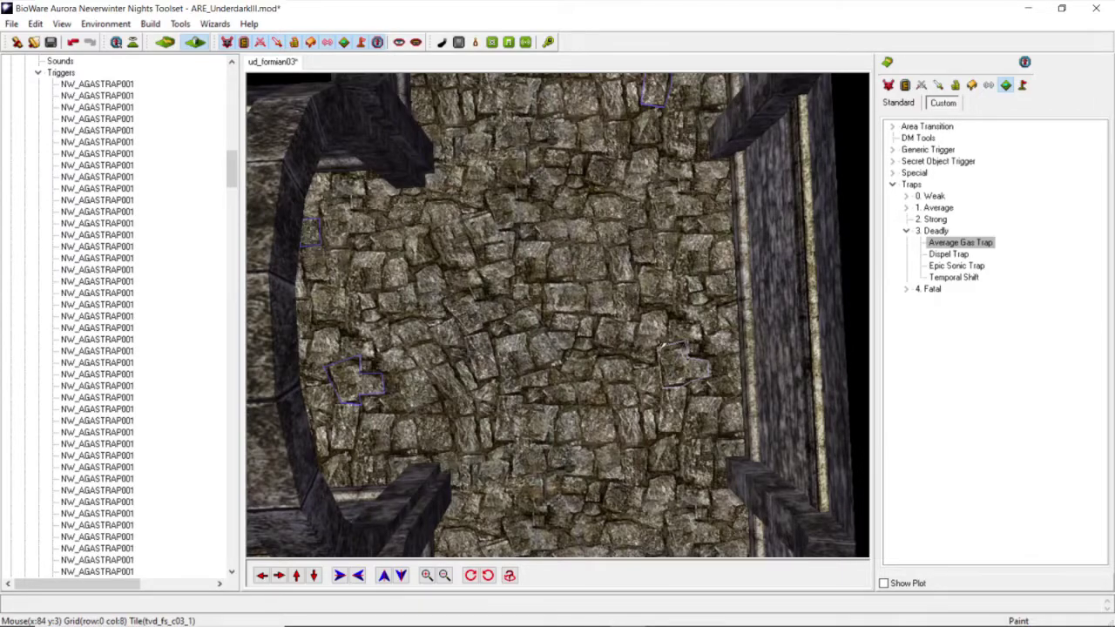
pyautogui.doubleClick(668, 383)
# Step: Draw a five-sided deadly Average Gas Trap around a stone in the middle of the row 0, column 8 floor
pyautogui.scroll(-5, 668, 382)
pyautogui.moveTo(668, 376)
pyautogui.mouseDown(button='middle')
pyautogui.moveTo(591, 330)
pyautogui.moveTo(495, 319)
pyautogui.moveTo(569, 309)
pyautogui.mouseUp(button='middle')
pyautogui.scroll(4, 591, 330)
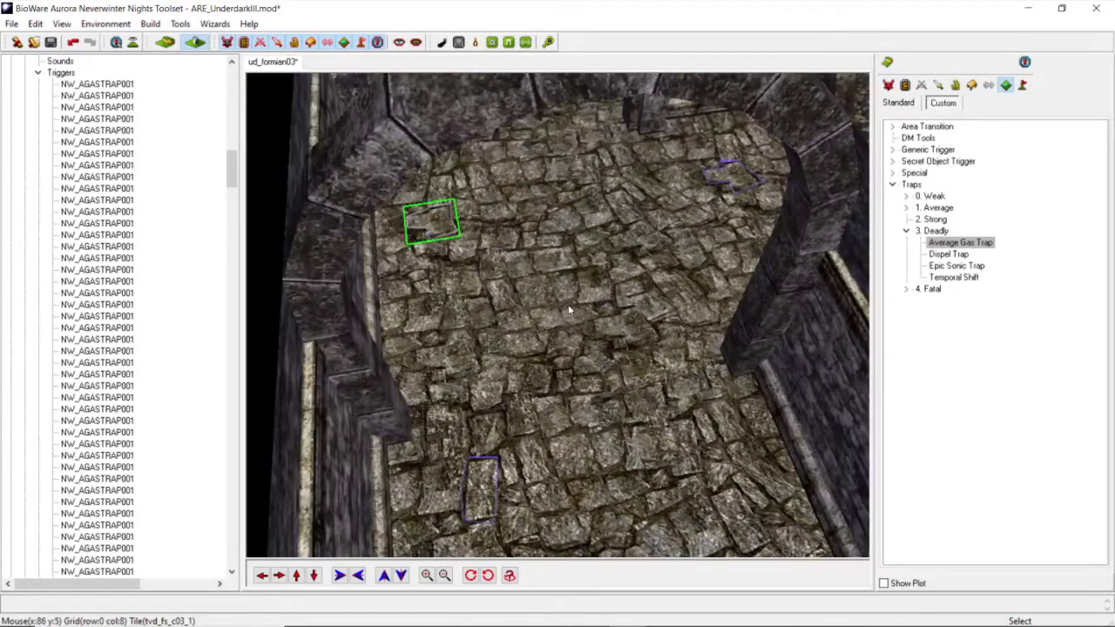
pyautogui.scroll(4, 593, 314)
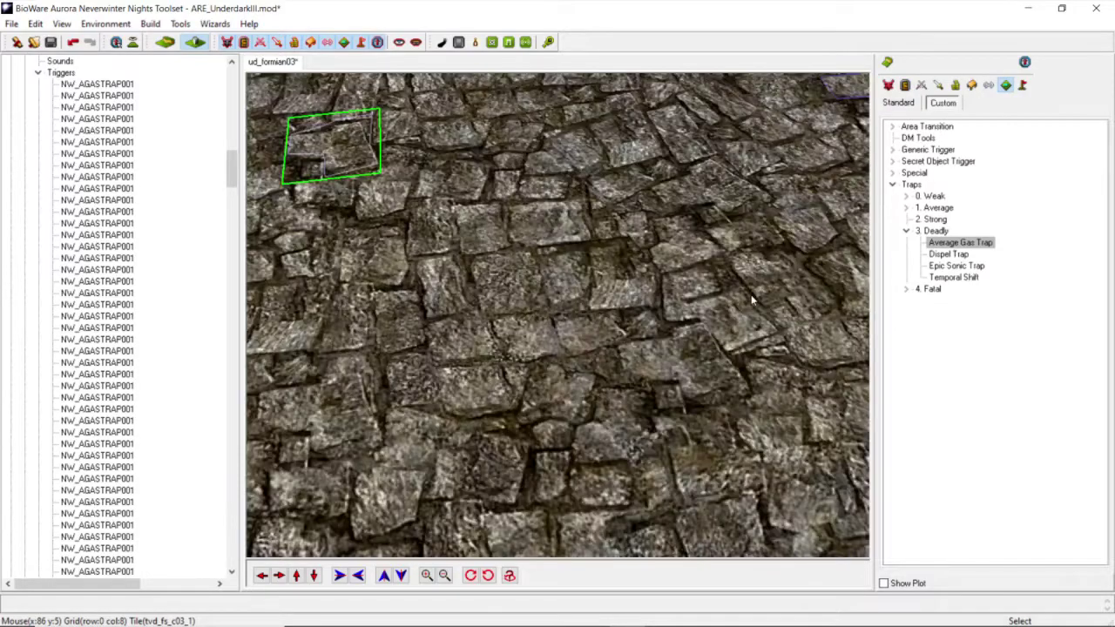
pyautogui.click(957, 243)
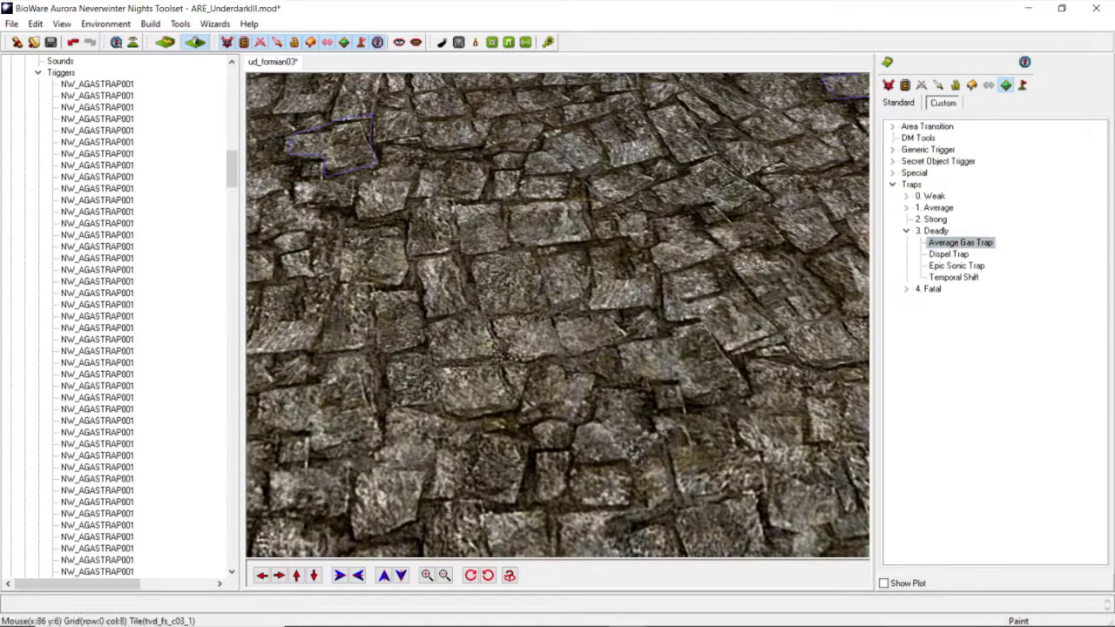
pyautogui.scroll(-5, 648, 308)
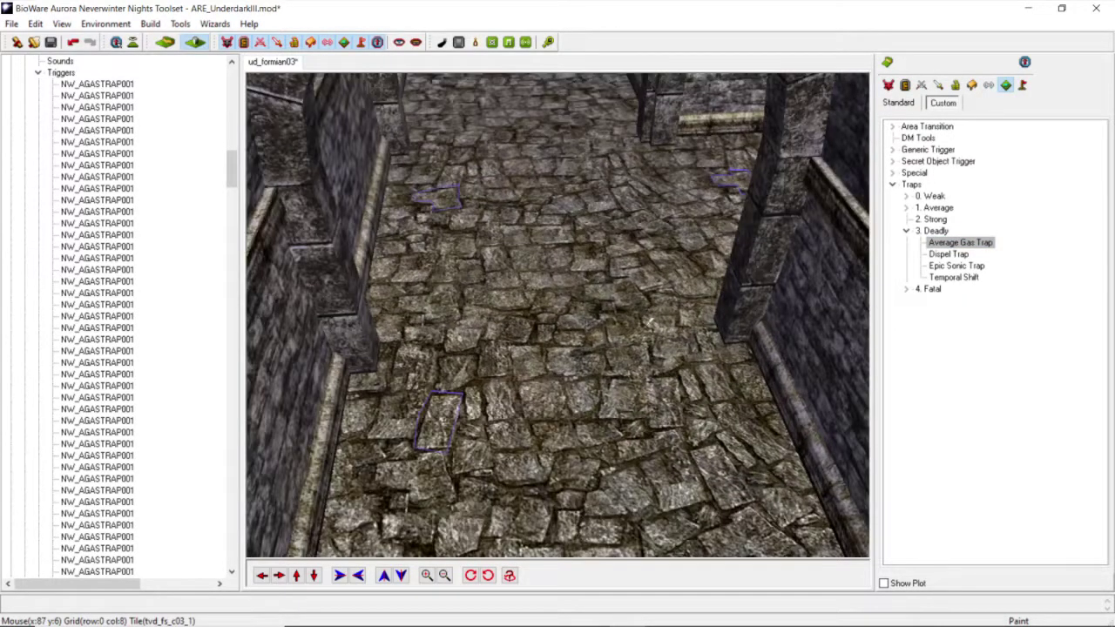
pyautogui.scroll(5, 649, 320)
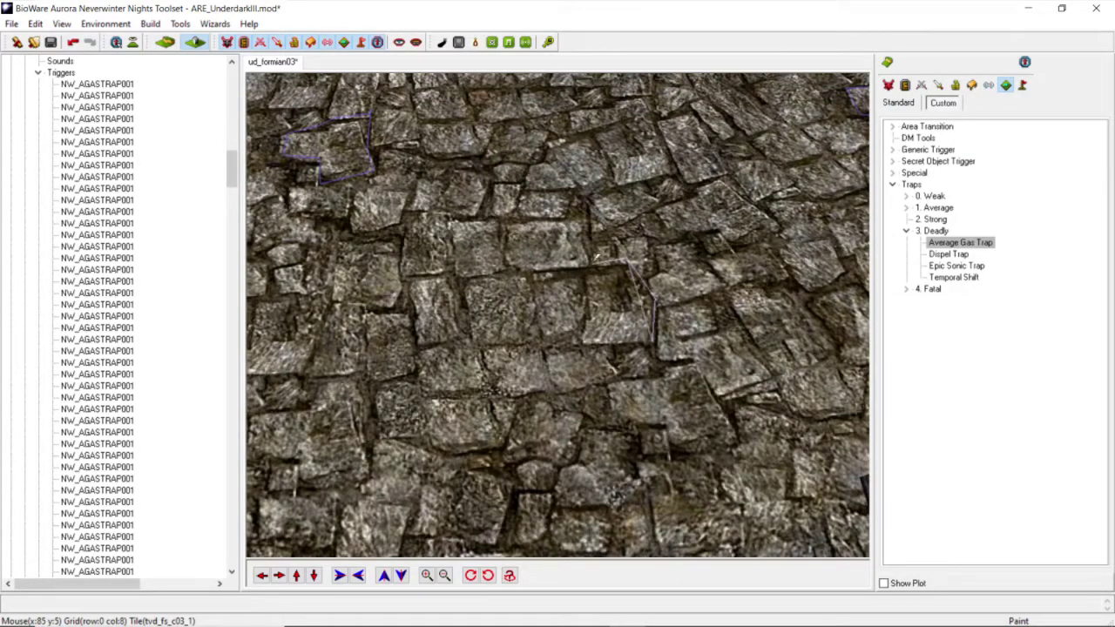
pyautogui.click(589, 263)
pyautogui.click(592, 301)
pyautogui.doubleClick(585, 342)
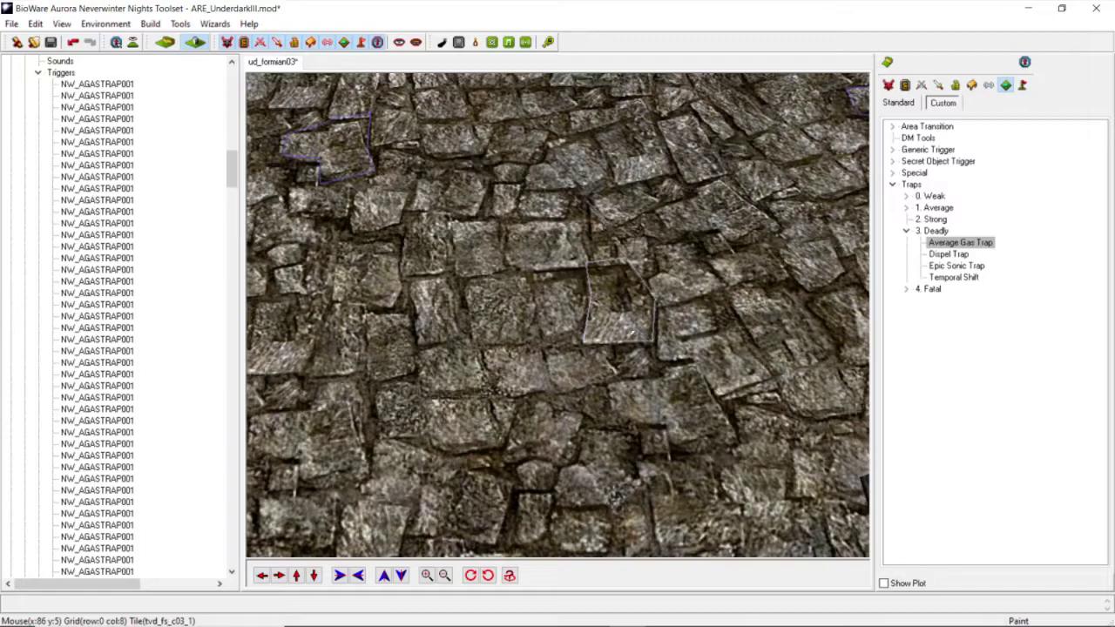
# Step: Draw an L-shaped deadly Average Gas Trap around floor stones in the untrapped row 0, column 7 corridor
pyautogui.scroll(-5, 632, 319)
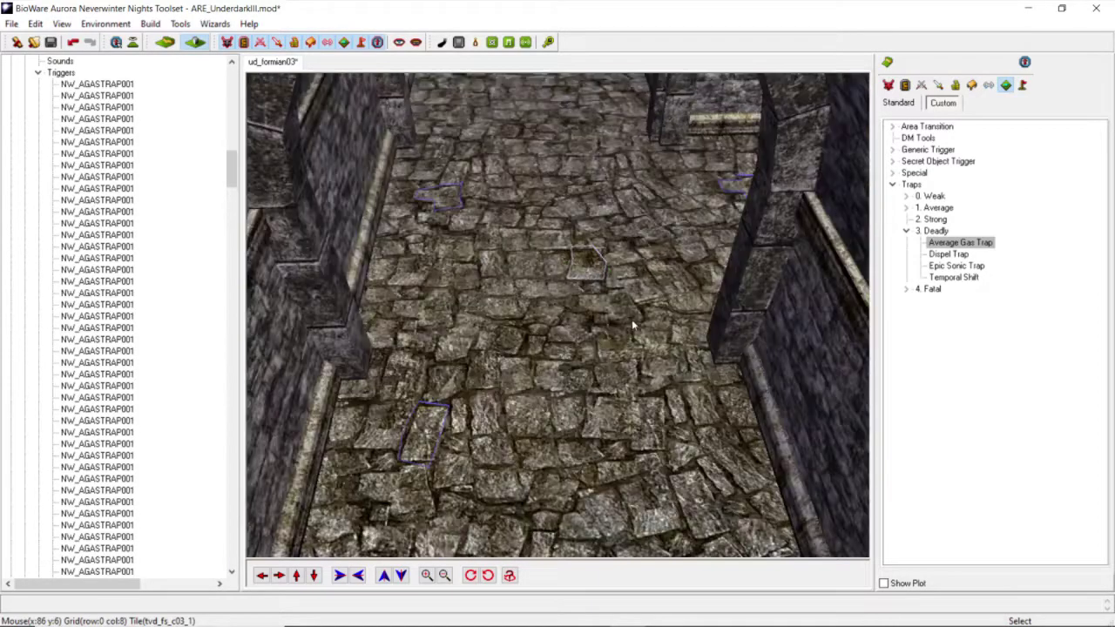
pyautogui.scroll(-5, 634, 325)
pyautogui.moveTo(633, 327); pyautogui.dragTo(475, 378, button='middle')
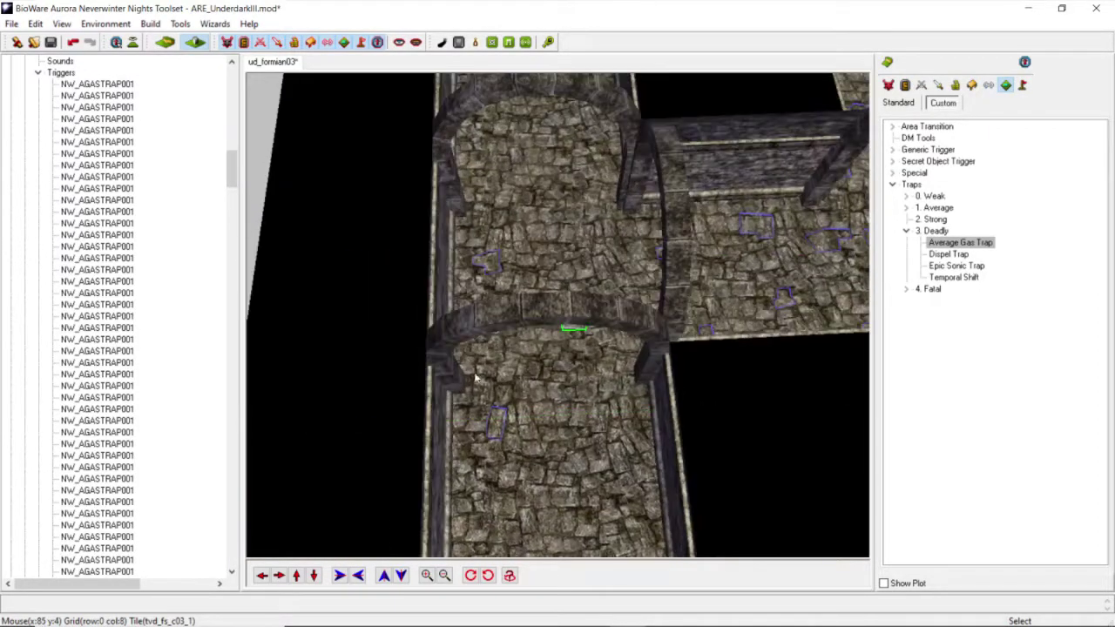
pyautogui.click(296, 575)
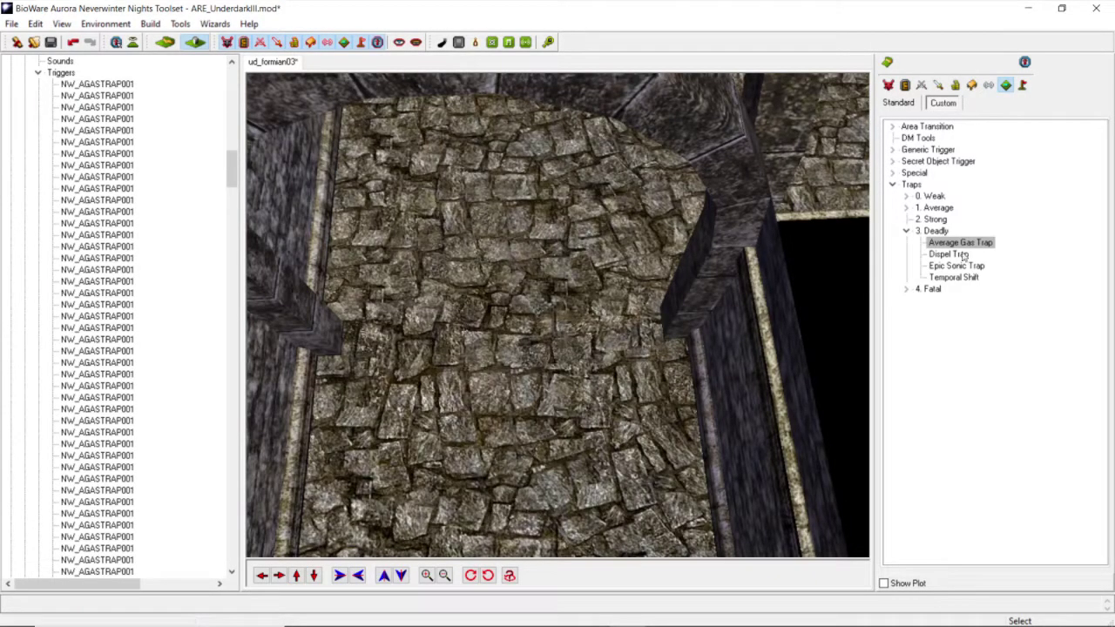
pyautogui.click(963, 245)
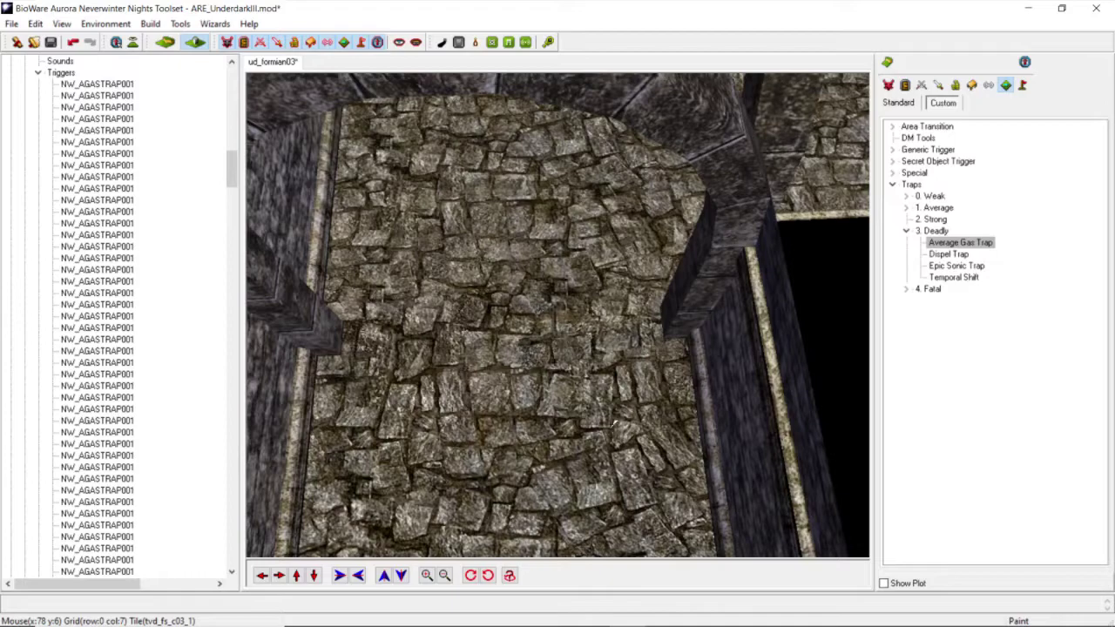
pyautogui.click(609, 424)
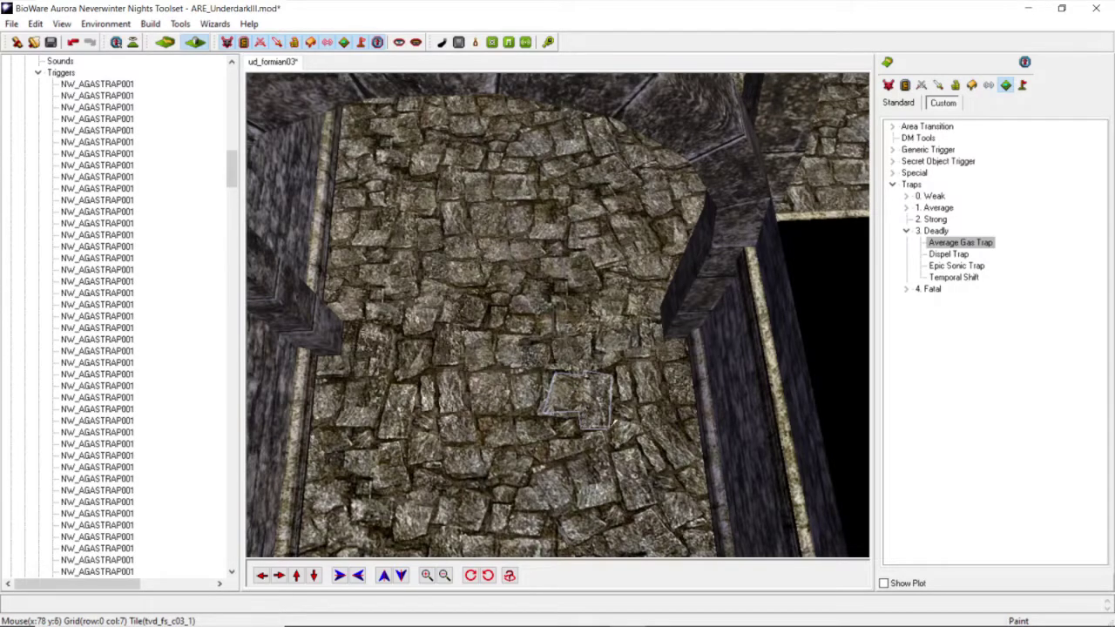
pyautogui.doubleClick(611, 426)
# Step: Draw a deadly Average Gas Trap around a stone near the wall of the column 7 passage between the black blocks
pyautogui.scroll(-3, 536, 388)
pyautogui.moveTo(541, 371)
pyautogui.mouseDown(button='middle')
pyautogui.moveTo(541, 360)
pyautogui.moveTo(491, 372)
pyautogui.moveTo(564, 348)
pyautogui.moveTo(555, 366)
pyautogui.moveTo(573, 357)
pyautogui.moveTo(566, 385)
pyautogui.mouseUp(button='middle')
pyautogui.scroll(4, 575, 355)
pyautogui.scroll(-5, 576, 355)
pyautogui.click(279, 575)
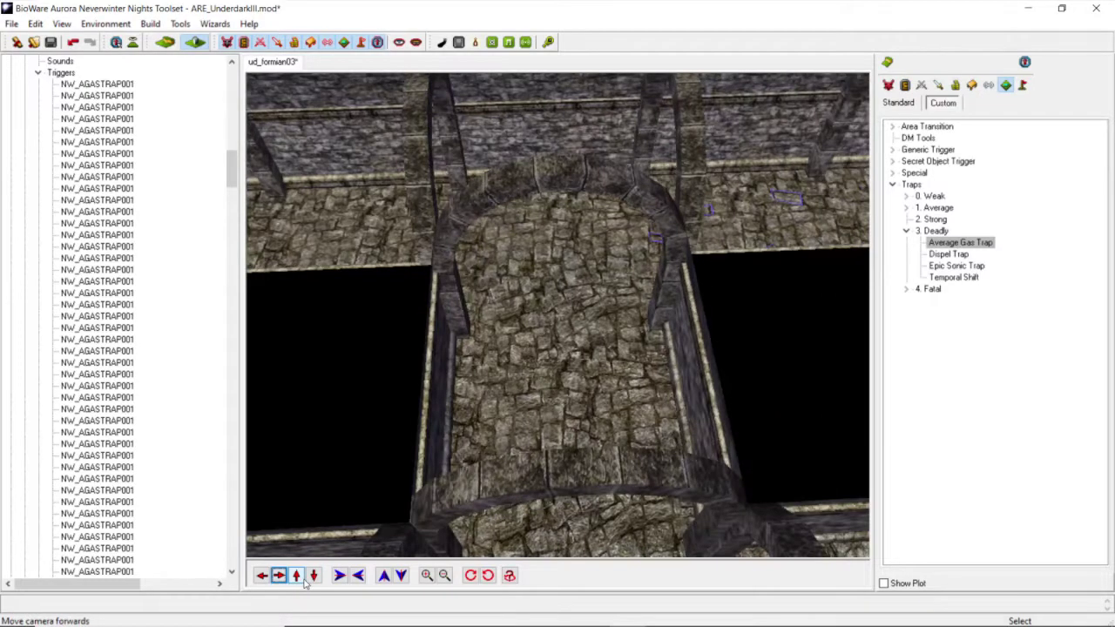
pyautogui.click(315, 579)
pyautogui.click(314, 579)
pyautogui.moveTo(690, 359); pyautogui.dragTo(685, 343, button='middle')
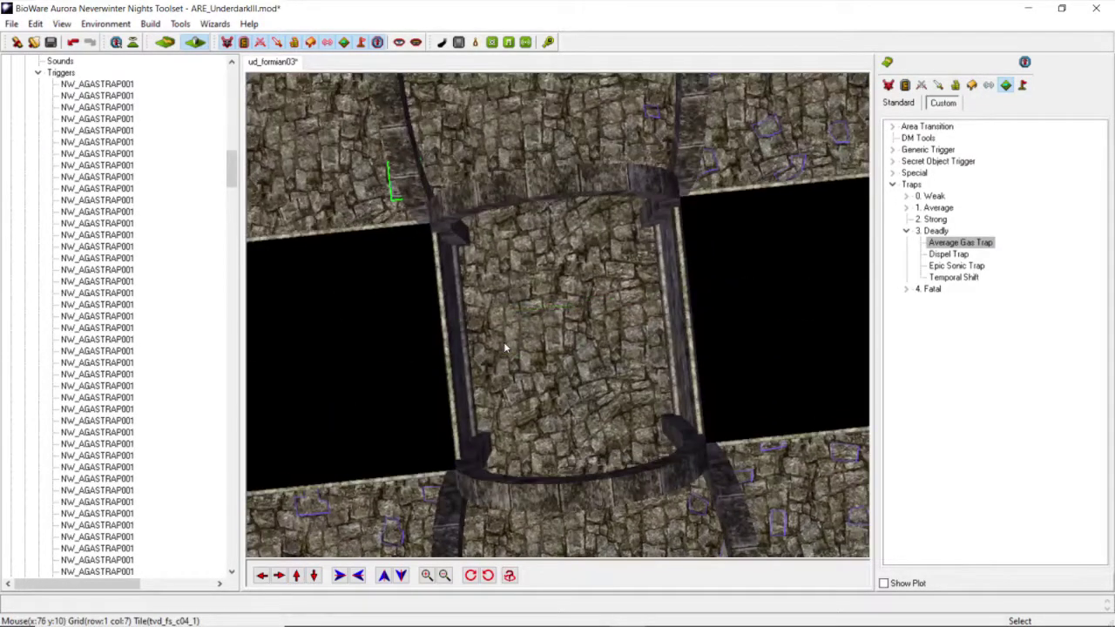
pyautogui.scroll(4, 686, 343)
pyautogui.click(946, 244)
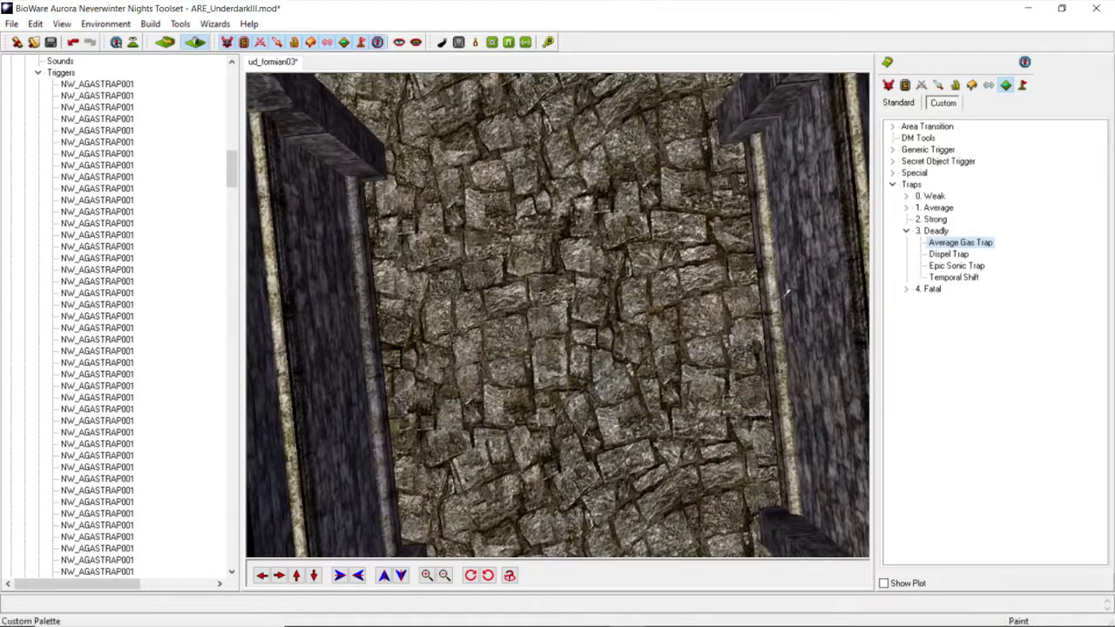
pyautogui.doubleClick(728, 335)
# Step: Draw a four-cornered deadly Average Gas Trap around a stone at the row 0 end of the column 7 passage
pyautogui.scroll(-5, 615, 321)
pyautogui.moveTo(615, 320); pyautogui.dragTo(860, 353, button='middle')
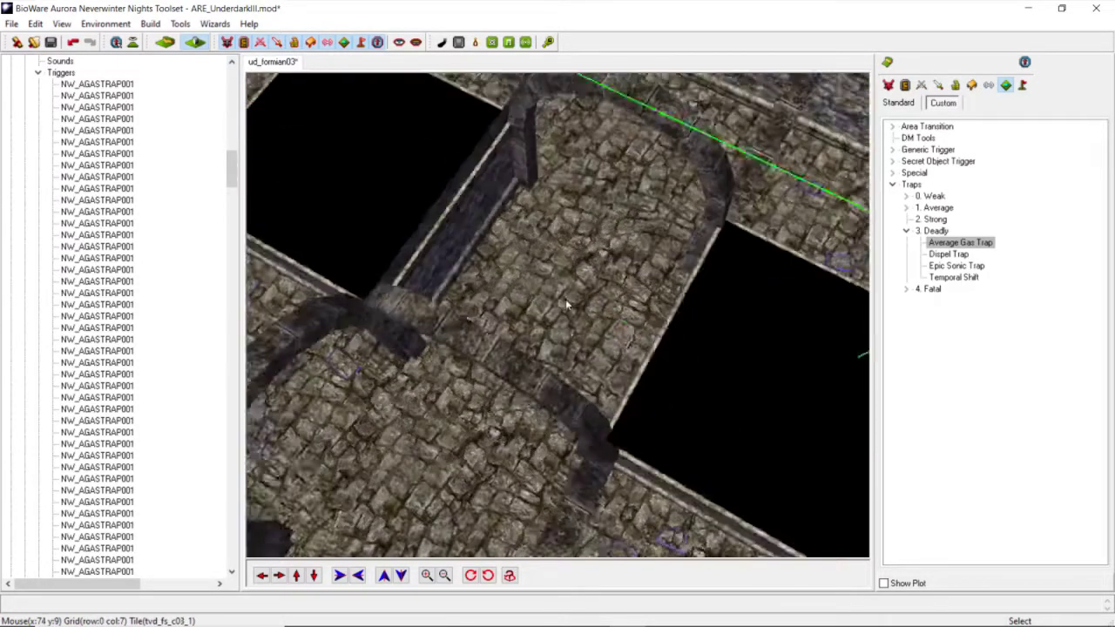
pyautogui.scroll(5, 554, 295)
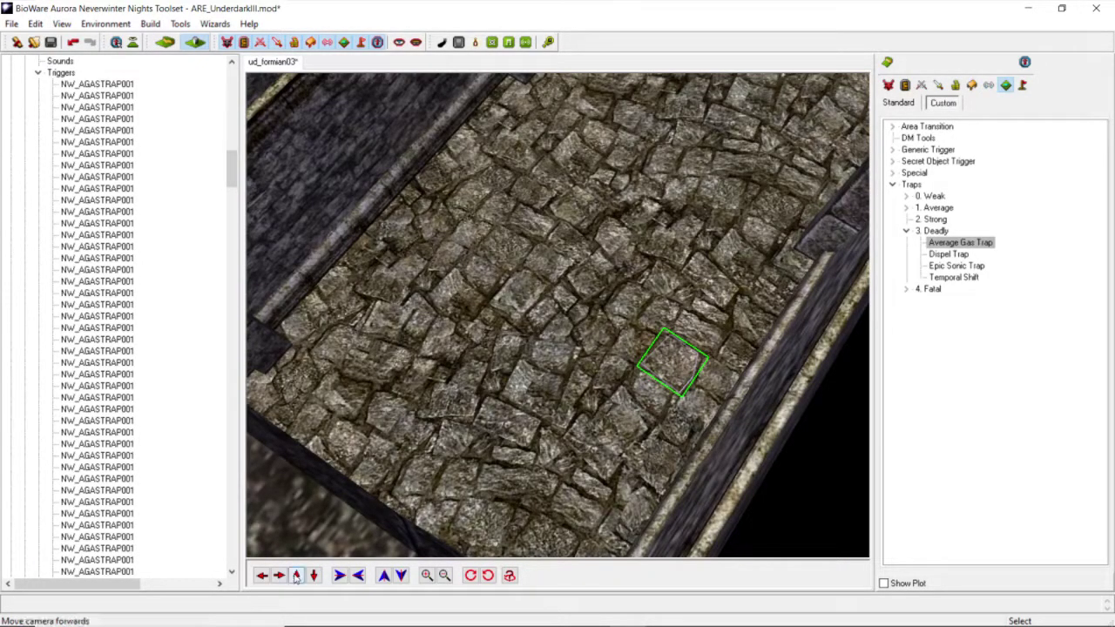
pyautogui.click(262, 575)
pyautogui.click(297, 576)
pyautogui.moveTo(488, 357); pyautogui.dragTo(603, 358, button='middle')
pyautogui.scroll(5, 602, 358)
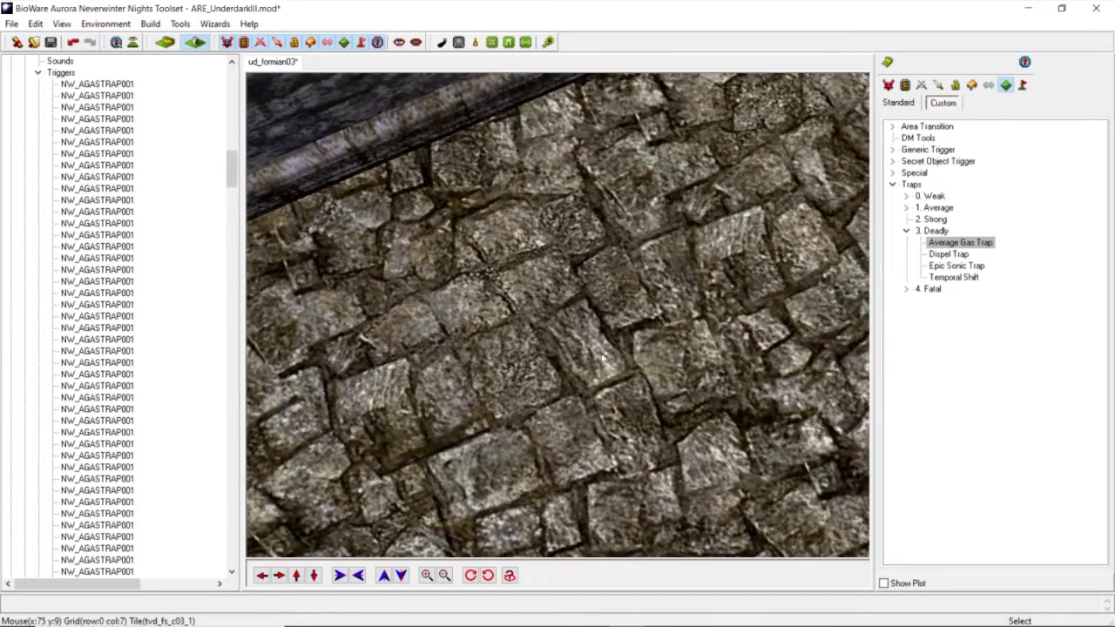
pyautogui.click(941, 246)
pyautogui.click(663, 306)
pyautogui.click(624, 241)
pyautogui.click(575, 265)
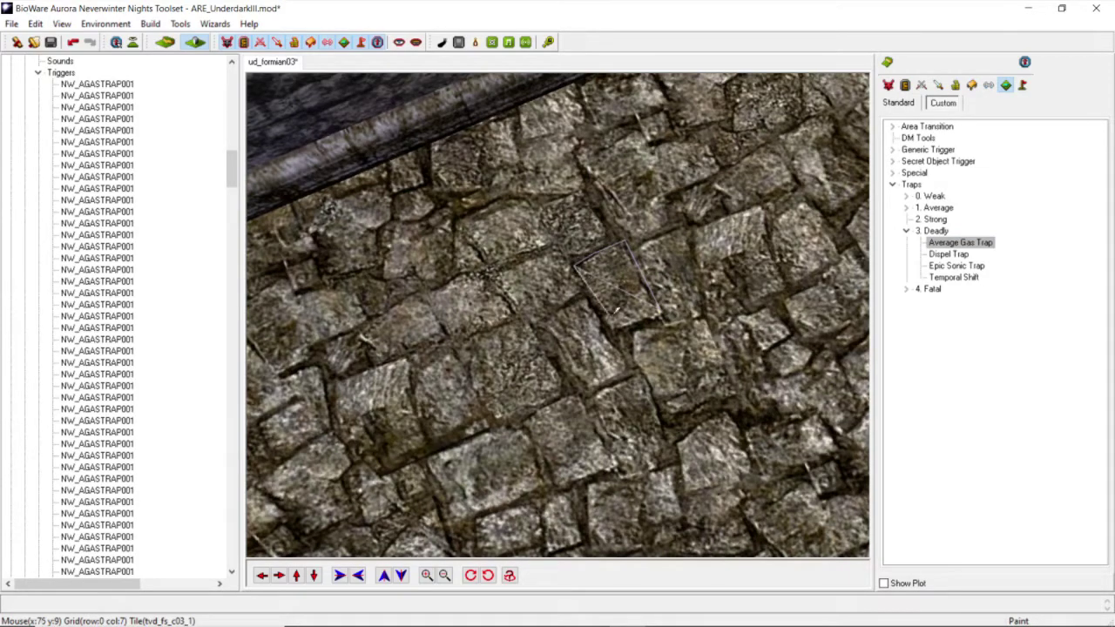
pyautogui.click(613, 333)
pyautogui.doubleClick(659, 312)
# Step: Draw a deadly Average Gas Trap around a single stone near the archway in the row 1, column 7 passage
pyautogui.scroll(-2, 659, 311)
pyautogui.moveTo(595, 300); pyautogui.dragTo(482, 322, button='middle')
pyautogui.scroll(-3, 480, 308)
pyautogui.scroll(3, 465, 326)
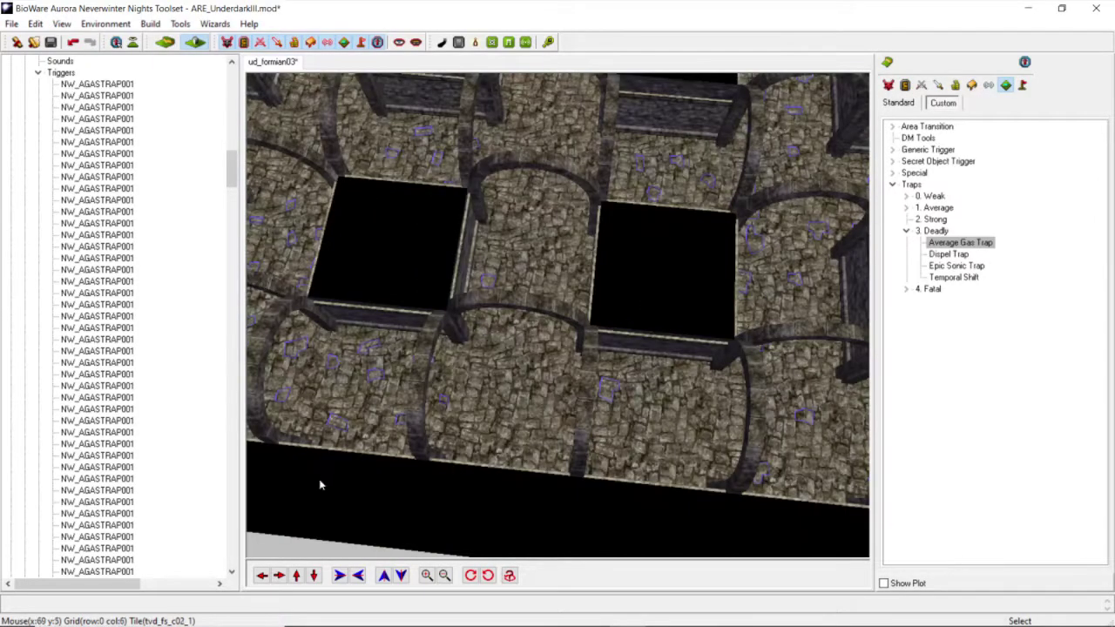
pyautogui.click(296, 574)
pyautogui.moveTo(522, 324)
pyautogui.mouseDown(button='middle')
pyautogui.moveTo(529, 277)
pyautogui.moveTo(534, 343)
pyautogui.moveTo(532, 329)
pyautogui.mouseUp(button='middle')
pyautogui.scroll(4, 530, 278)
pyautogui.scroll(-4, 533, 317)
pyautogui.click(534, 342)
pyautogui.scroll(4, 534, 342)
pyautogui.scroll(2, 532, 329)
pyautogui.click(966, 244)
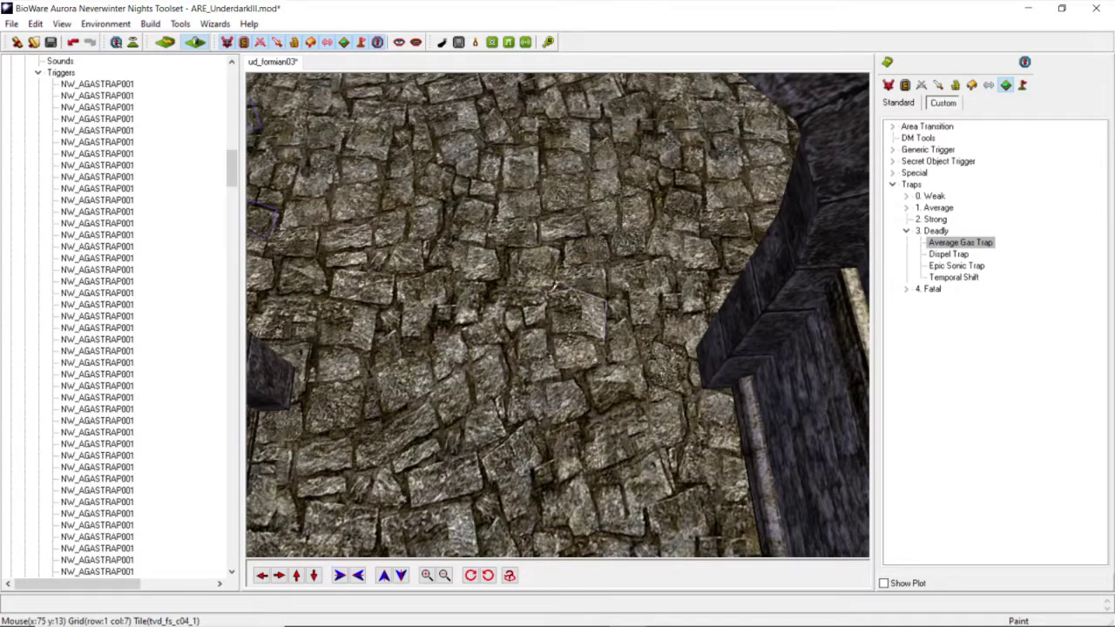
pyautogui.click(551, 327)
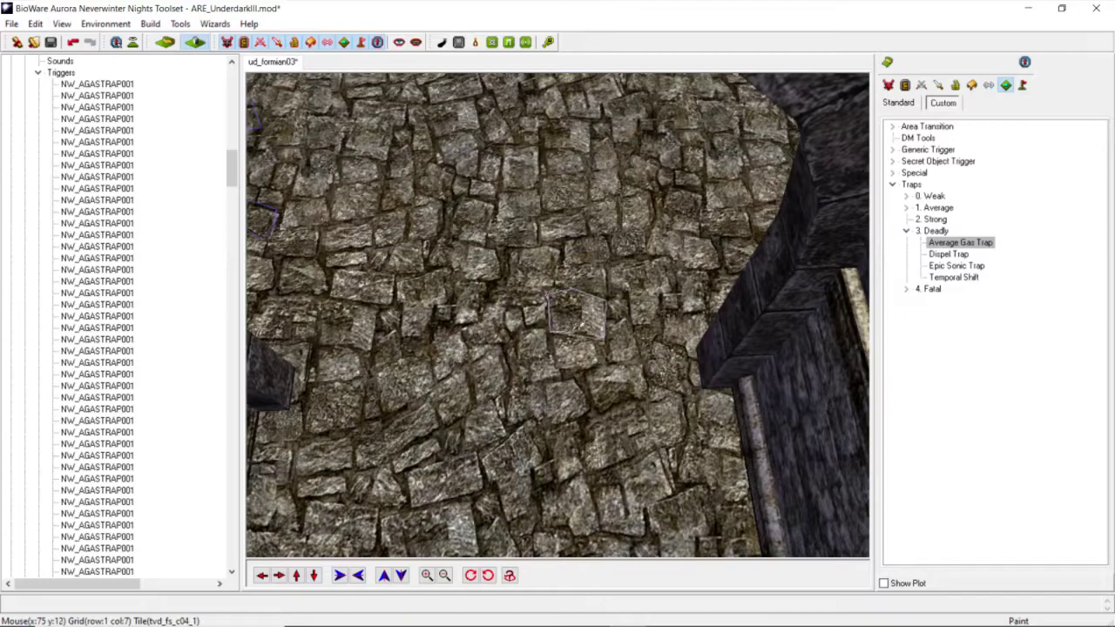
pyautogui.click(606, 340)
# Step: Draw a long, narrow deadly Average Gas Trap along floor stones in the walled row 2, column 7 passage
pyautogui.scroll(-5, 603, 311)
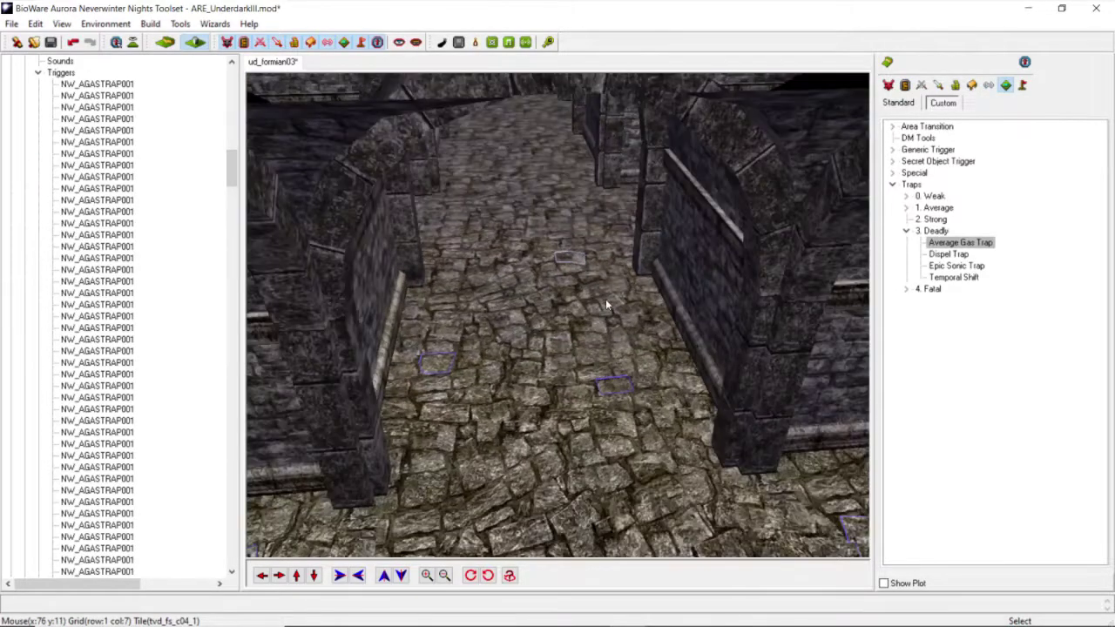
pyautogui.scroll(-8, 598, 307)
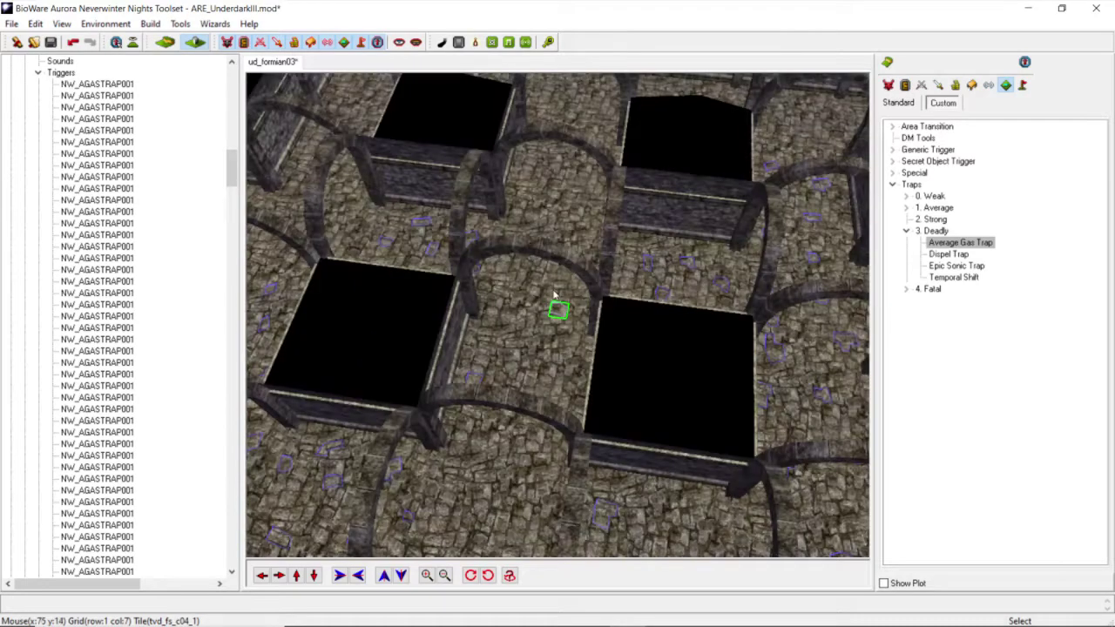
pyautogui.scroll(-4, 554, 294)
pyautogui.moveTo(553, 292); pyautogui.dragTo(551, 296, button='middle')
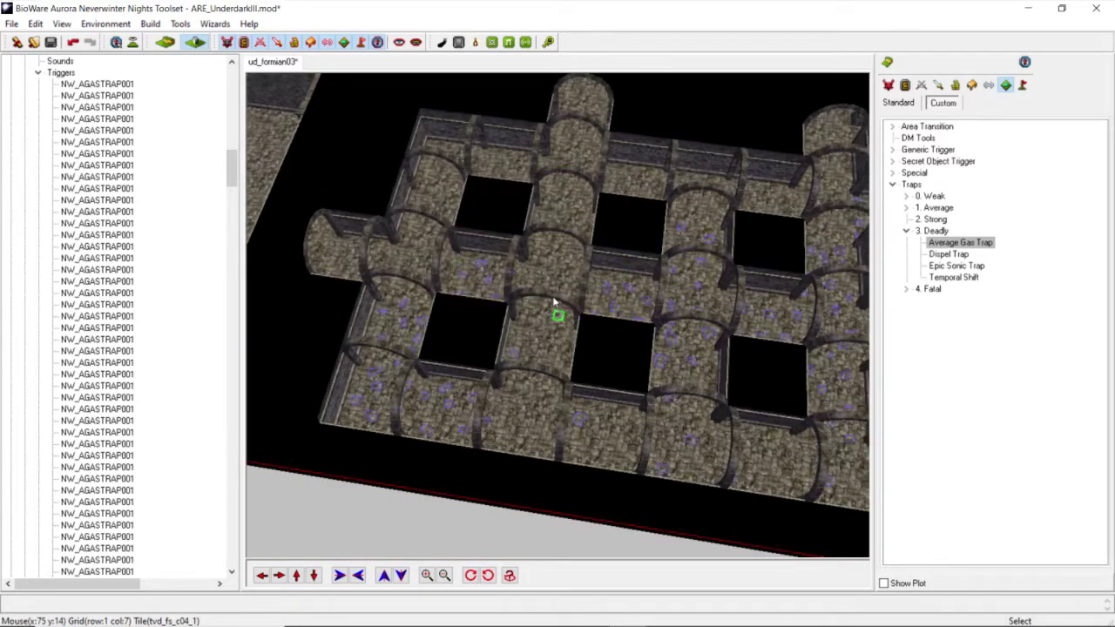
pyautogui.scroll(4, 552, 296)
pyautogui.click(297, 575)
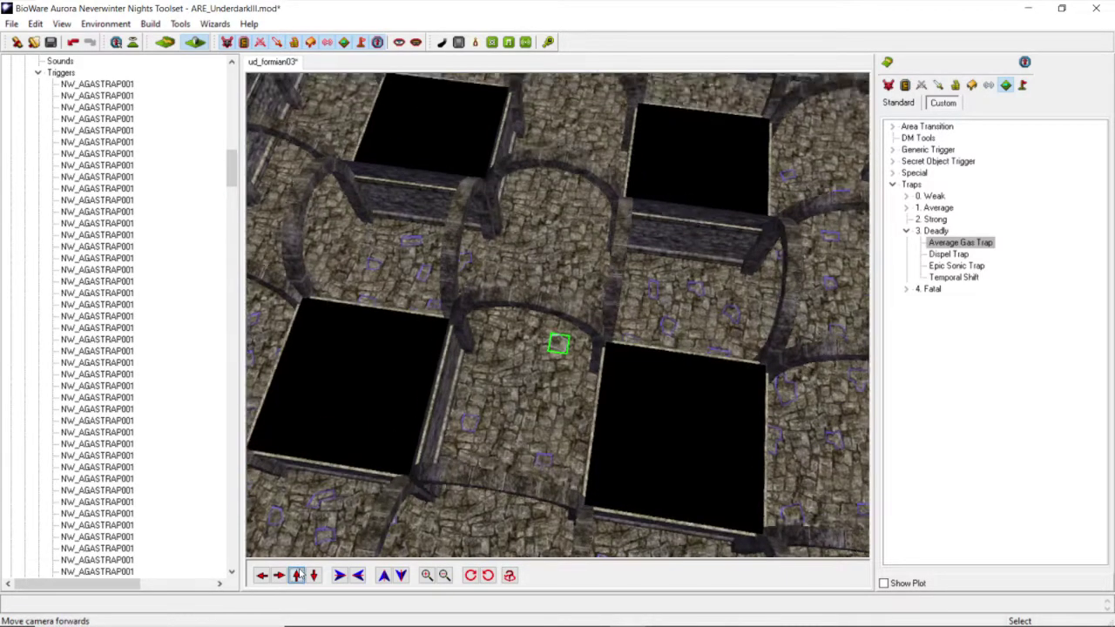
pyautogui.scroll(5, 566, 366)
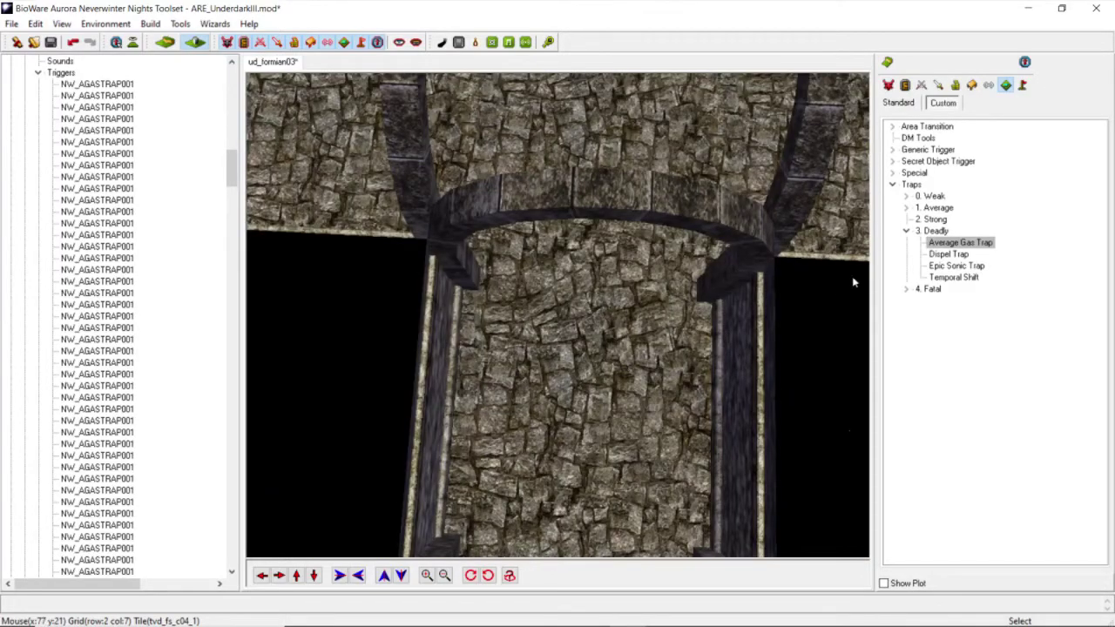
pyautogui.click(941, 243)
pyautogui.click(643, 388)
pyautogui.click(649, 440)
pyautogui.doubleClick(659, 441)
# Step: Draw a small deadly Average Gas Trap around a narrow stone near the opposite wall of the row 2, column 7 passage
pyautogui.moveTo(659, 440); pyautogui.dragTo(543, 383, button='middle')
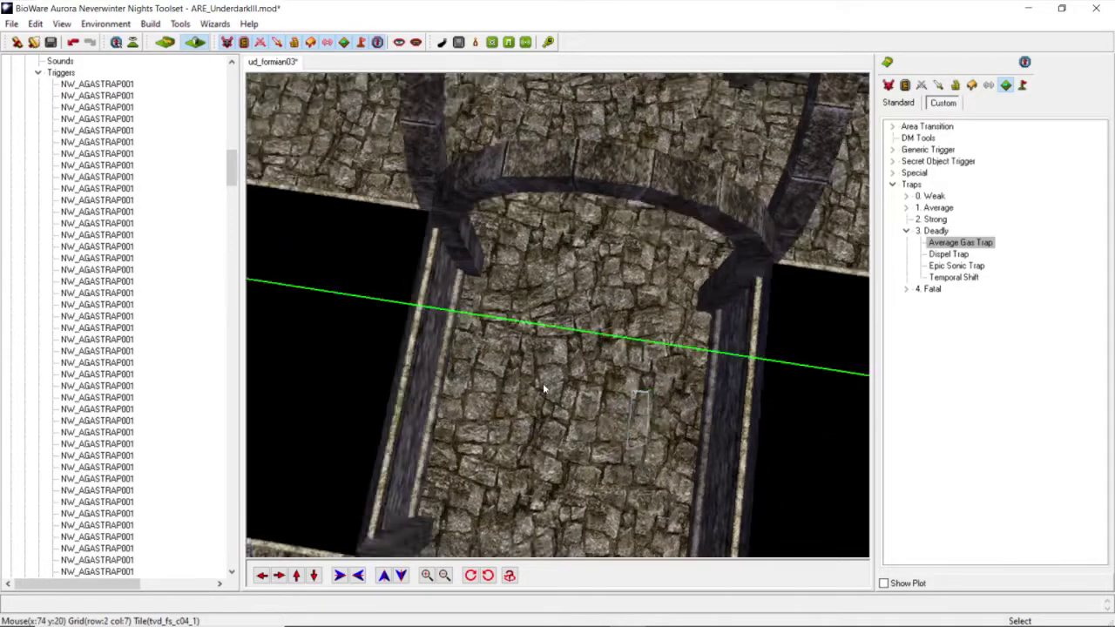
pyautogui.scroll(4, 543, 383)
pyautogui.click(969, 243)
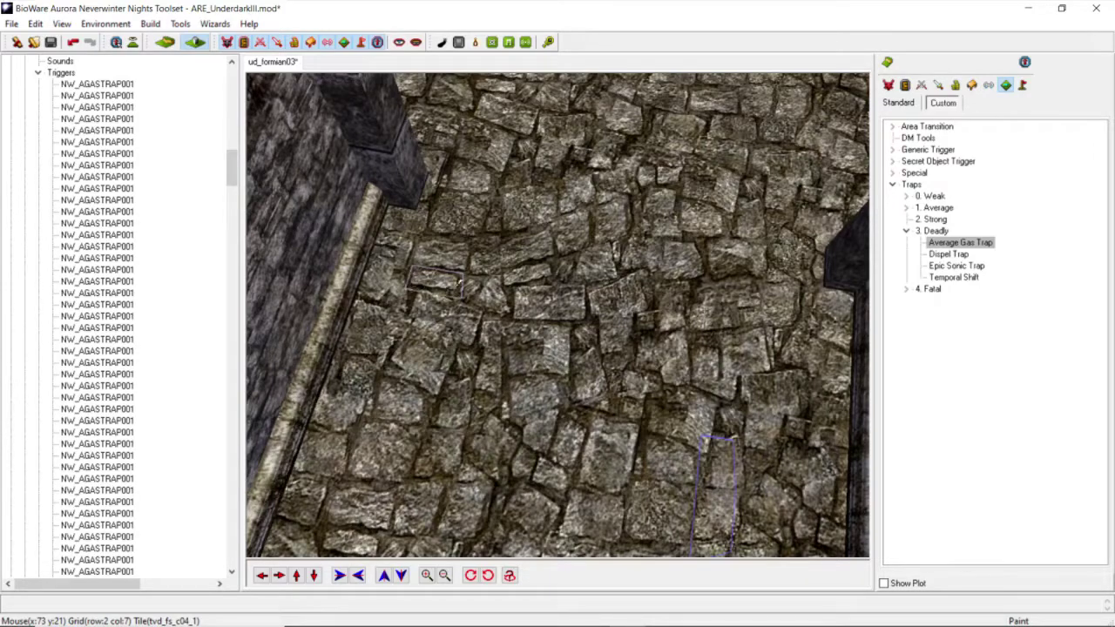
pyautogui.doubleClick(460, 293)
# Step: Draw a deadly Average Gas Trap around a floor stone near the row 1 end of the row 2, column 6 passage
pyautogui.scroll(-5, 475, 303)
pyautogui.moveTo(476, 304)
pyautogui.mouseDown(button='middle')
pyautogui.moveTo(518, 314)
pyautogui.moveTo(511, 306)
pyautogui.moveTo(531, 329)
pyautogui.mouseUp(button='middle')
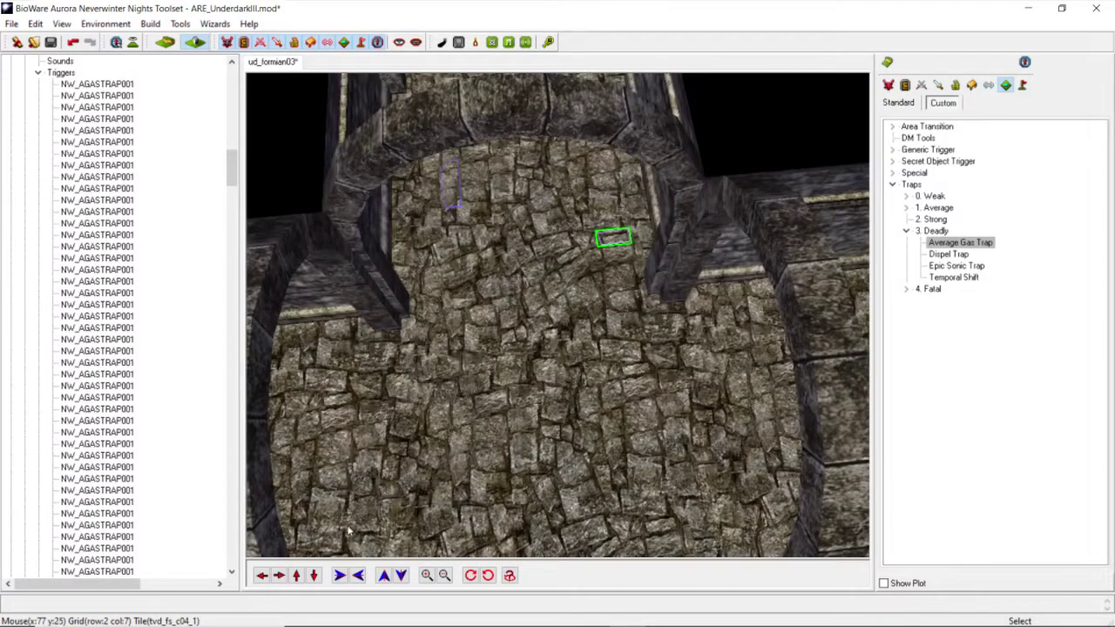
pyautogui.click(314, 576)
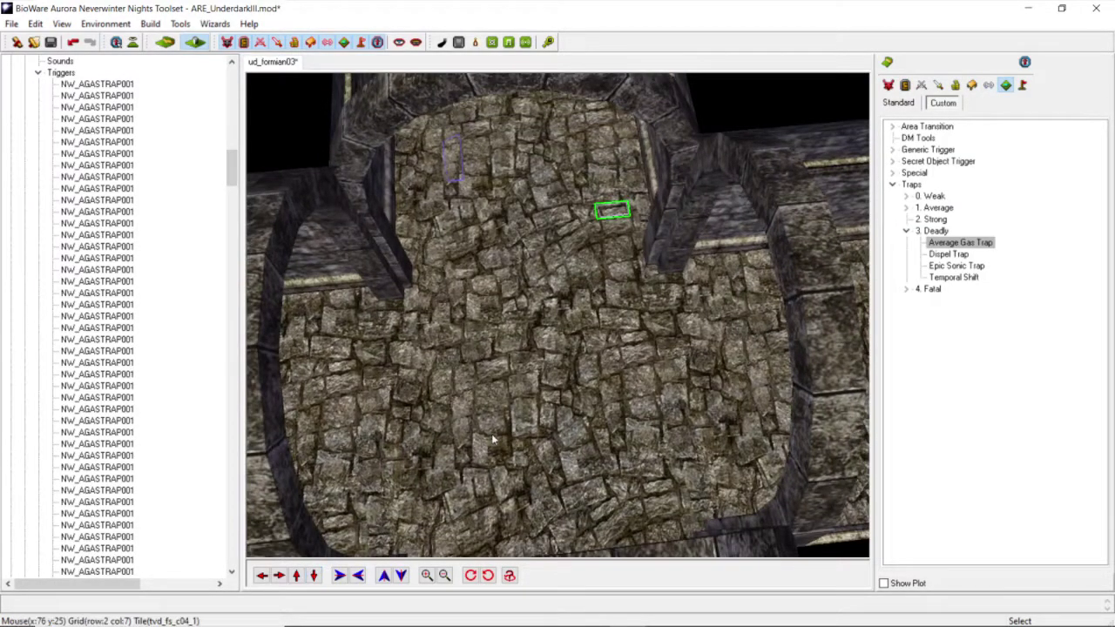
pyautogui.scroll(-6, 547, 390)
pyautogui.moveTo(547, 390); pyautogui.dragTo(471, 386, button='middle')
pyautogui.scroll(-5, 519, 383)
pyautogui.scroll(5, 507, 387)
pyautogui.scroll(-5, 474, 366)
pyautogui.moveTo(474, 337); pyautogui.dragTo(495, 356, button='middle')
pyautogui.scroll(5, 531, 373)
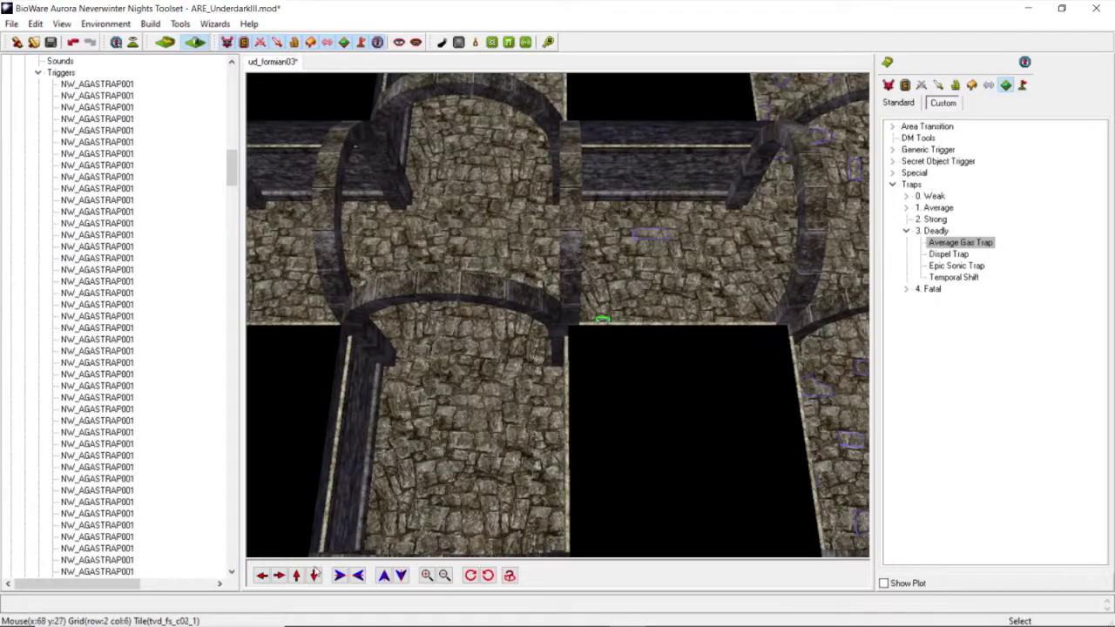
pyautogui.click(313, 574)
pyautogui.moveTo(627, 294); pyautogui.dragTo(514, 276, button='middle')
pyautogui.scroll(5, 569, 341)
pyautogui.moveTo(571, 341); pyautogui.dragTo(559, 334, button='middle')
pyautogui.scroll(5, 559, 339)
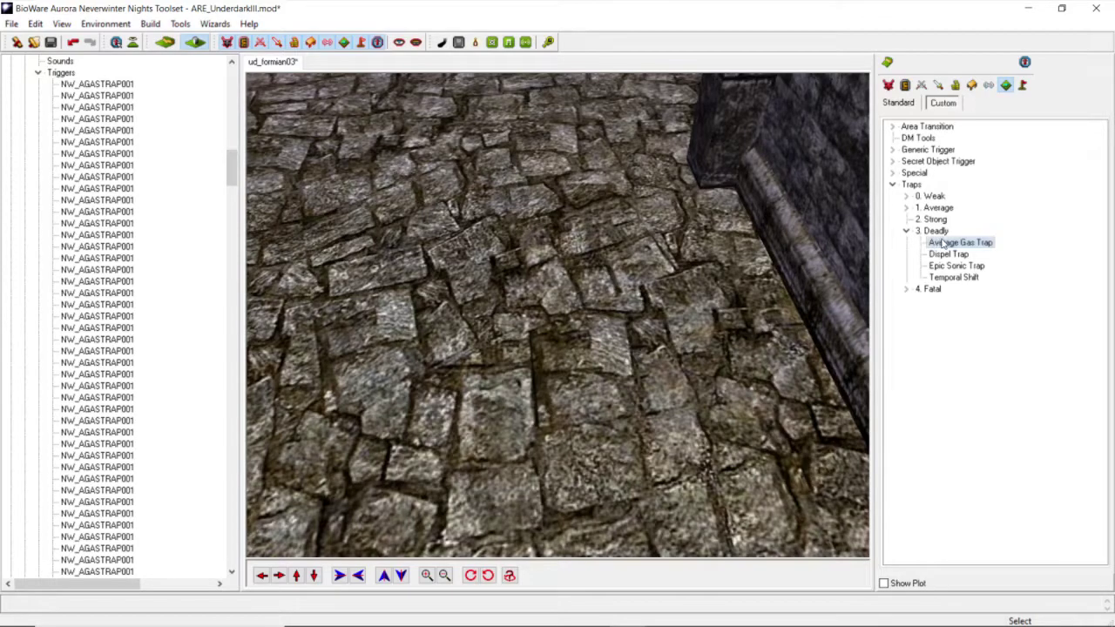
pyautogui.click(942, 244)
pyautogui.click(582, 308)
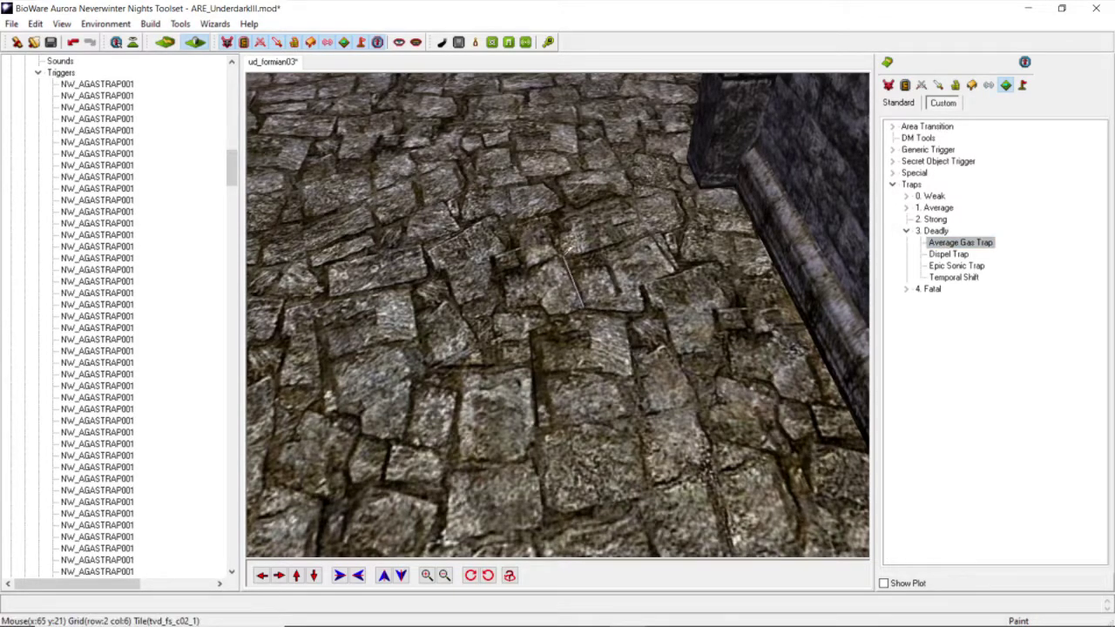
pyautogui.click(564, 257)
pyautogui.click(505, 270)
pyautogui.doubleClick(505, 309)
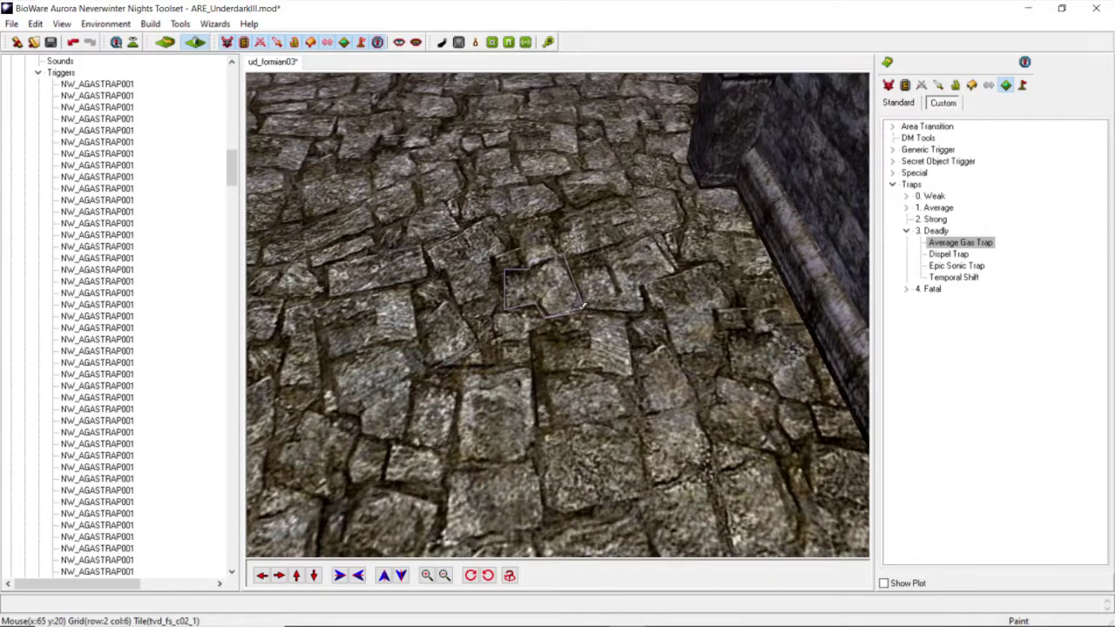
pyautogui.doubleClick(583, 305)
# Step: Draw a small four-cornered deadly Average Gas Trap around a stone near the wall of the row 2, column 6 passage
pyautogui.scroll(-5, 582, 304)
pyautogui.click(582, 304)
pyautogui.moveTo(582, 304); pyautogui.dragTo(485, 315, button='middle')
pyautogui.scroll(-3, 582, 304)
pyautogui.scroll(4, 581, 304)
pyautogui.click(581, 304)
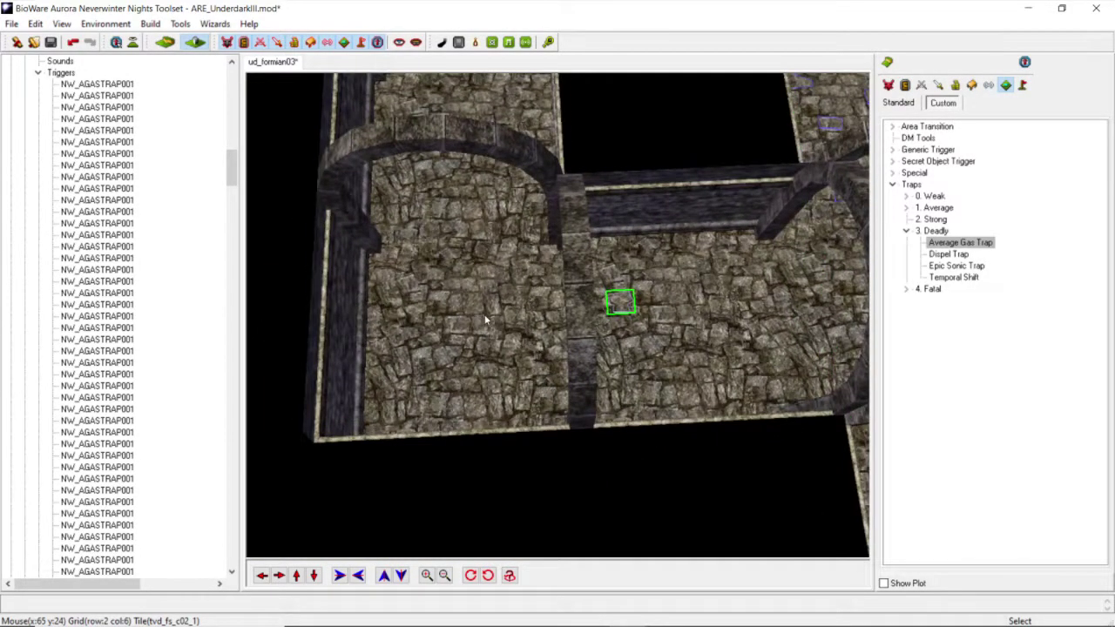
pyautogui.scroll(4, 348, 454)
pyautogui.scroll(-4, 348, 454)
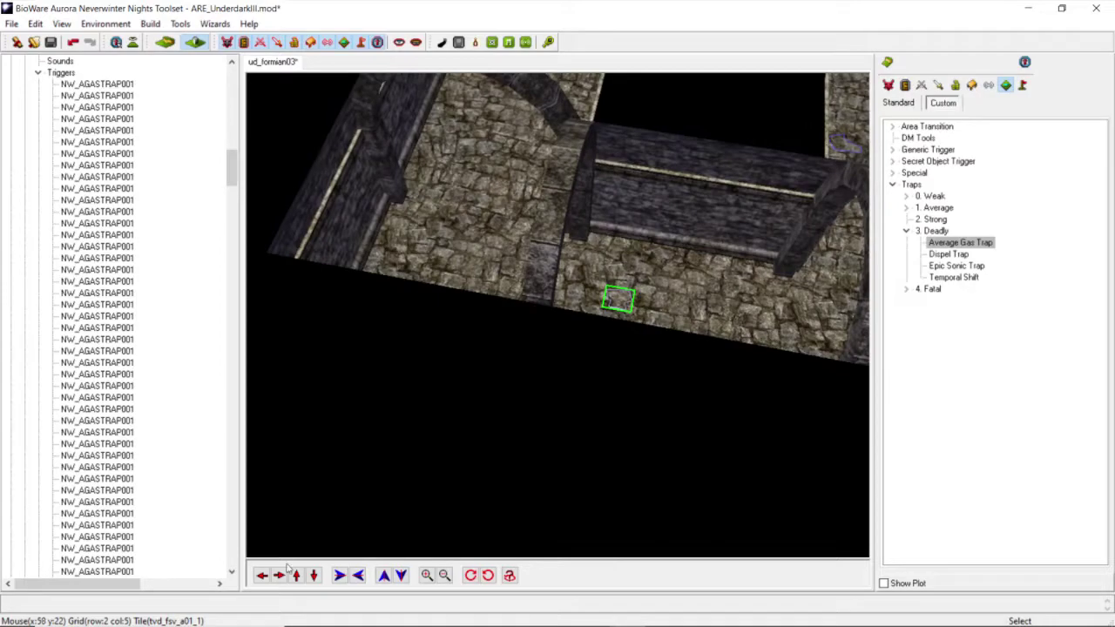
pyautogui.click(261, 575)
pyautogui.click(296, 575)
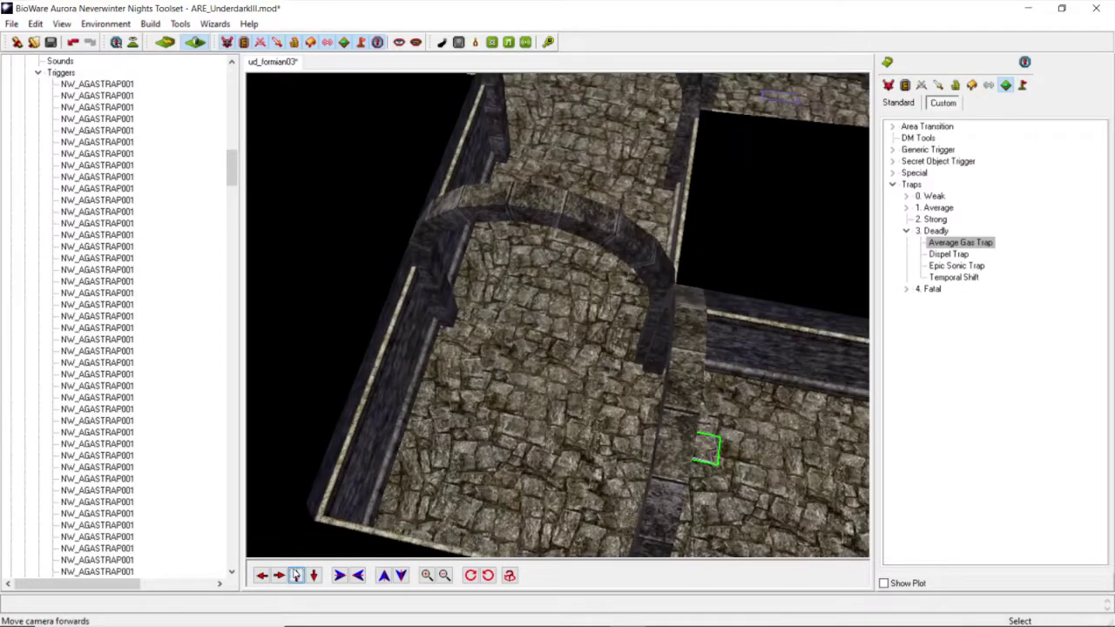
pyautogui.scroll(-4, 607, 317)
pyautogui.moveTo(607, 320); pyautogui.dragTo(528, 348, button='middle')
pyautogui.scroll(4, 528, 349)
pyautogui.moveTo(493, 272); pyautogui.dragTo(465, 280, button='middle')
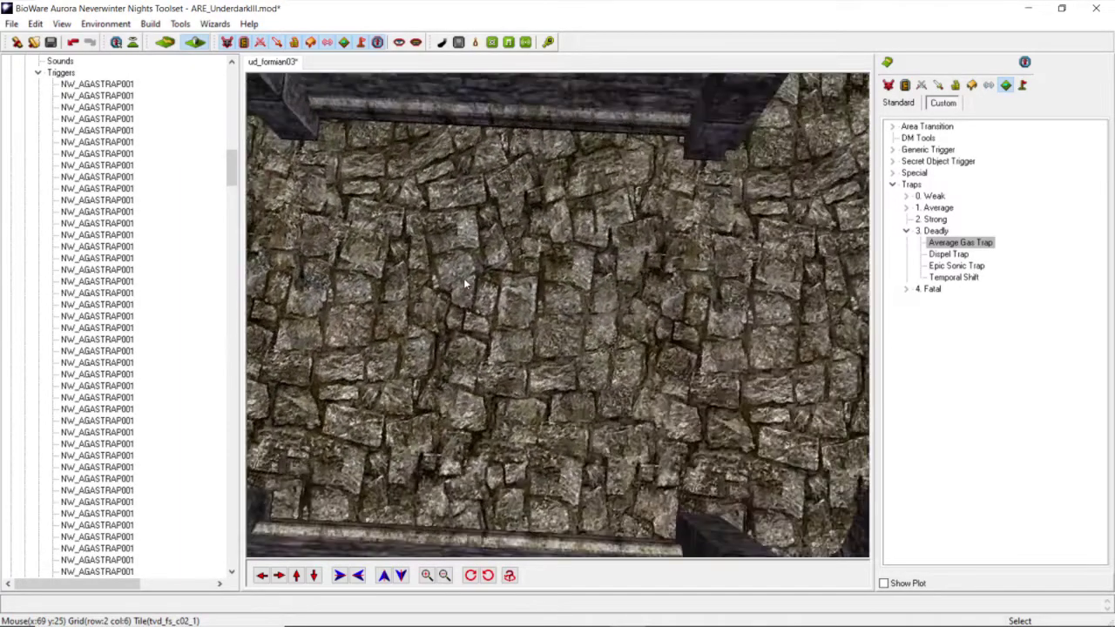
pyautogui.click(959, 244)
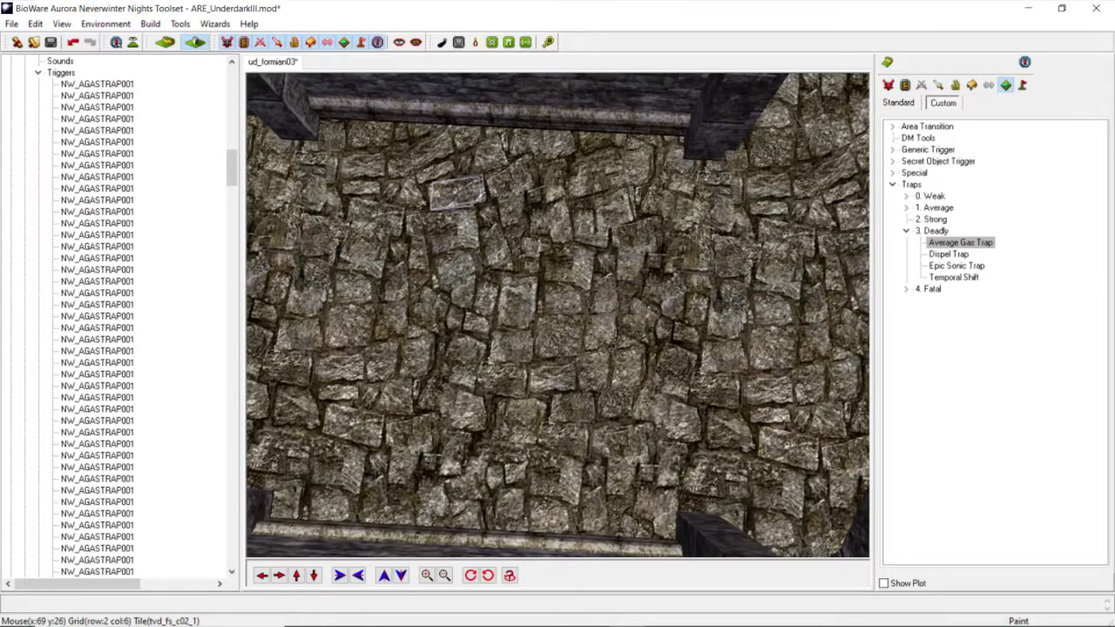
pyautogui.click(457, 194)
# Step: Draw a deadly Average Gas Trap around a single stone near the archway in the walled row 2, column 8 passage
pyautogui.scroll(-5, 457, 194)
pyautogui.moveTo(457, 193)
pyautogui.mouseDown(button='middle')
pyautogui.moveTo(491, 274)
pyautogui.moveTo(355, 469)
pyautogui.mouseUp(button='middle')
pyautogui.click(296, 574)
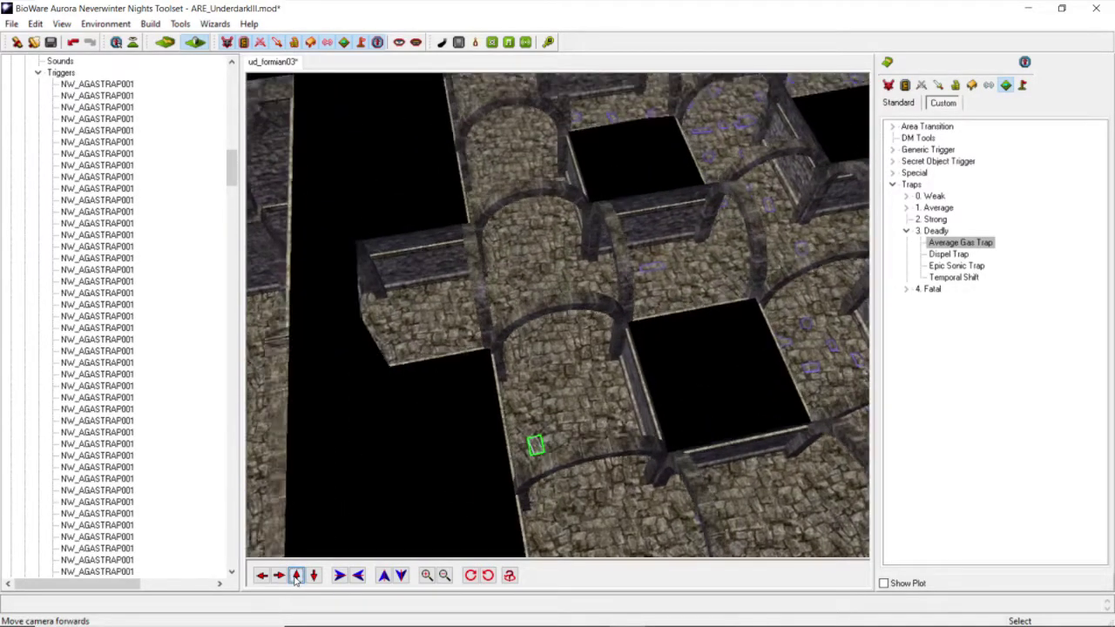
pyautogui.scroll(10, 504, 289)
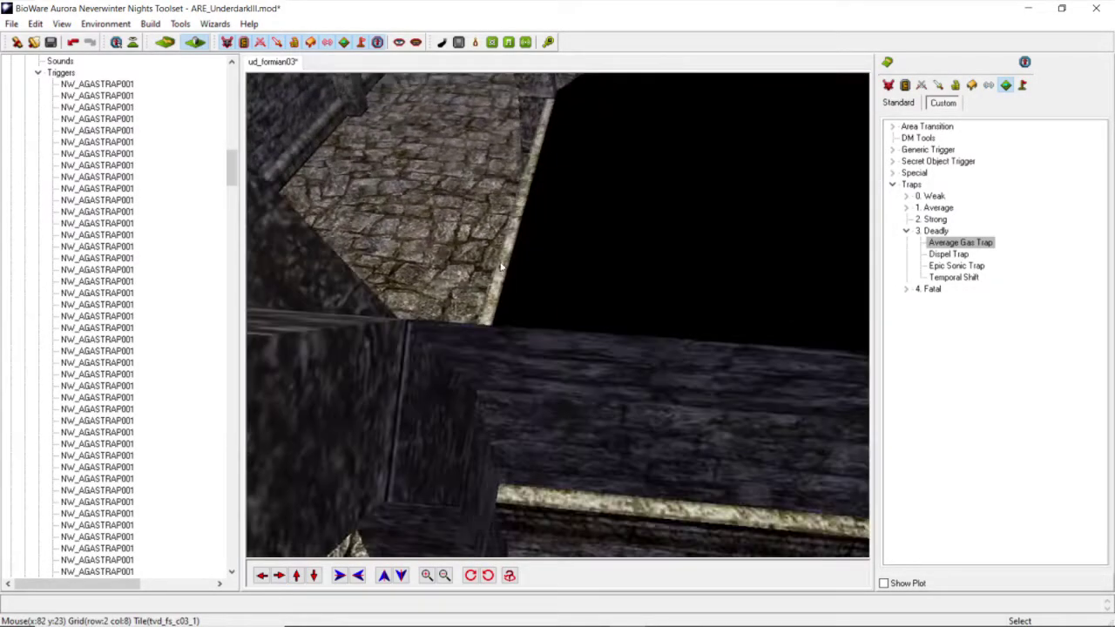
pyautogui.scroll(-3, 504, 289)
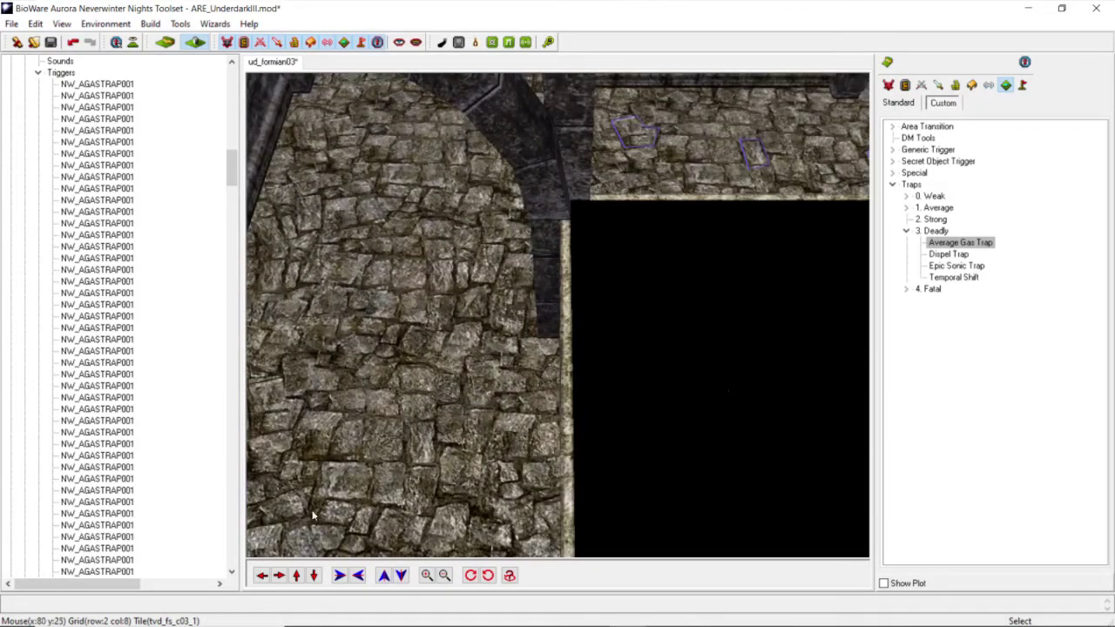
pyautogui.click(261, 576)
pyautogui.click(266, 577)
pyautogui.scroll(5, 499, 395)
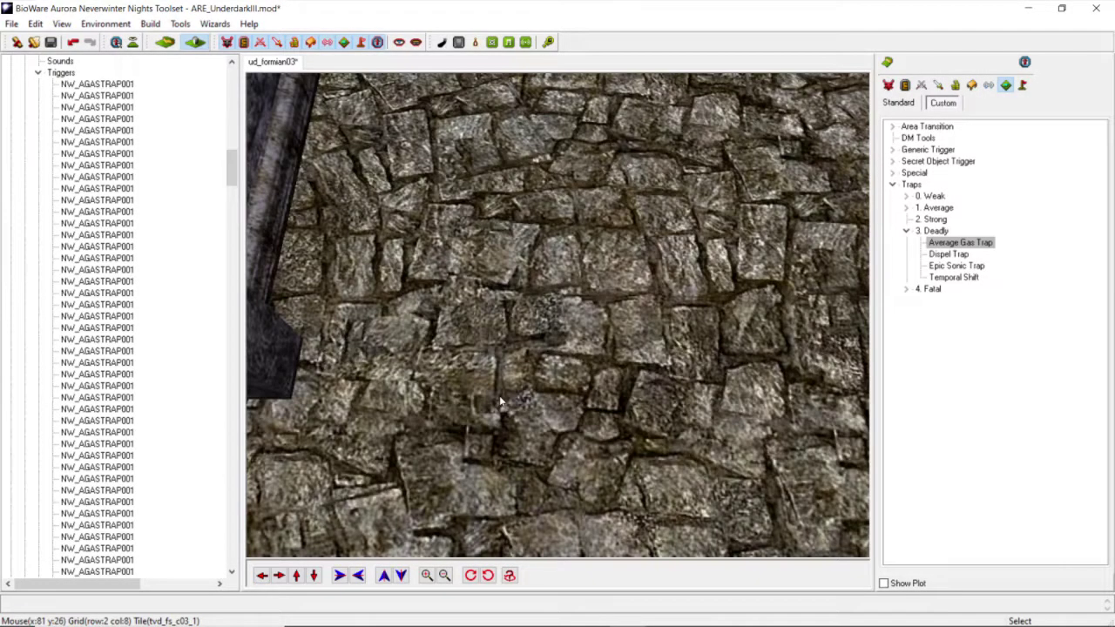
pyautogui.click(961, 243)
pyautogui.scroll(-5, 480, 281)
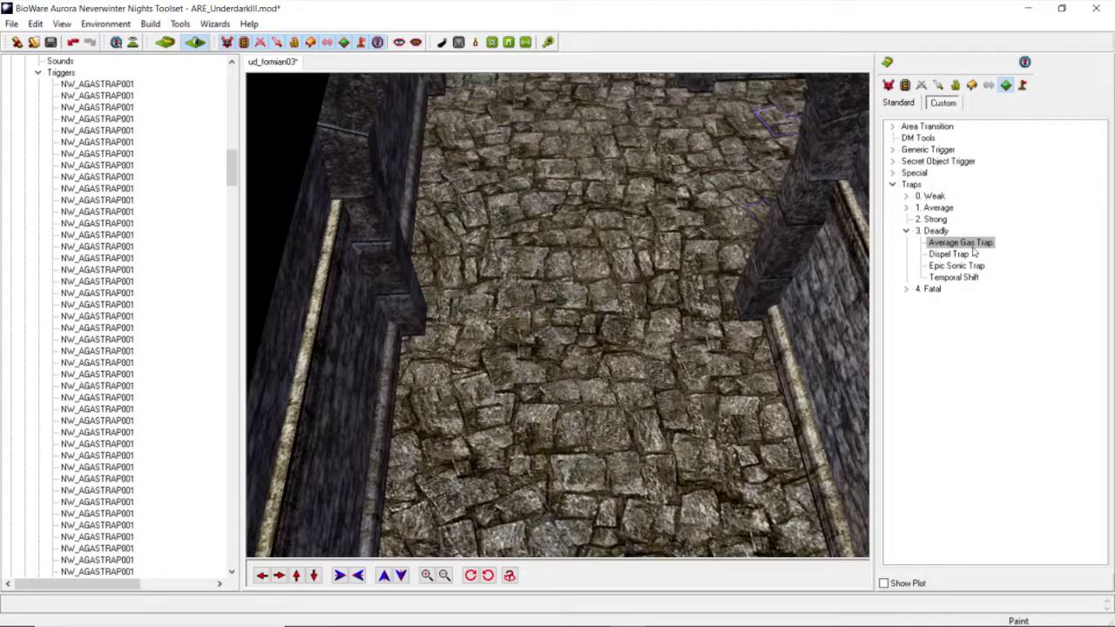
pyautogui.scroll(-6, 904, 301)
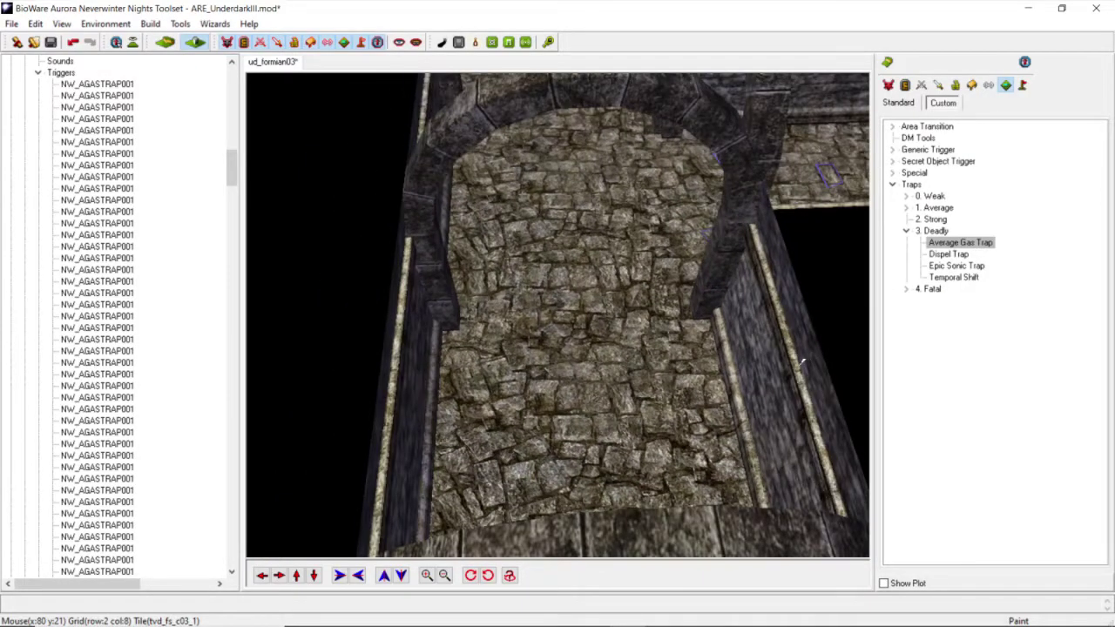
pyautogui.scroll(4, 641, 371)
pyautogui.scroll(4, 642, 371)
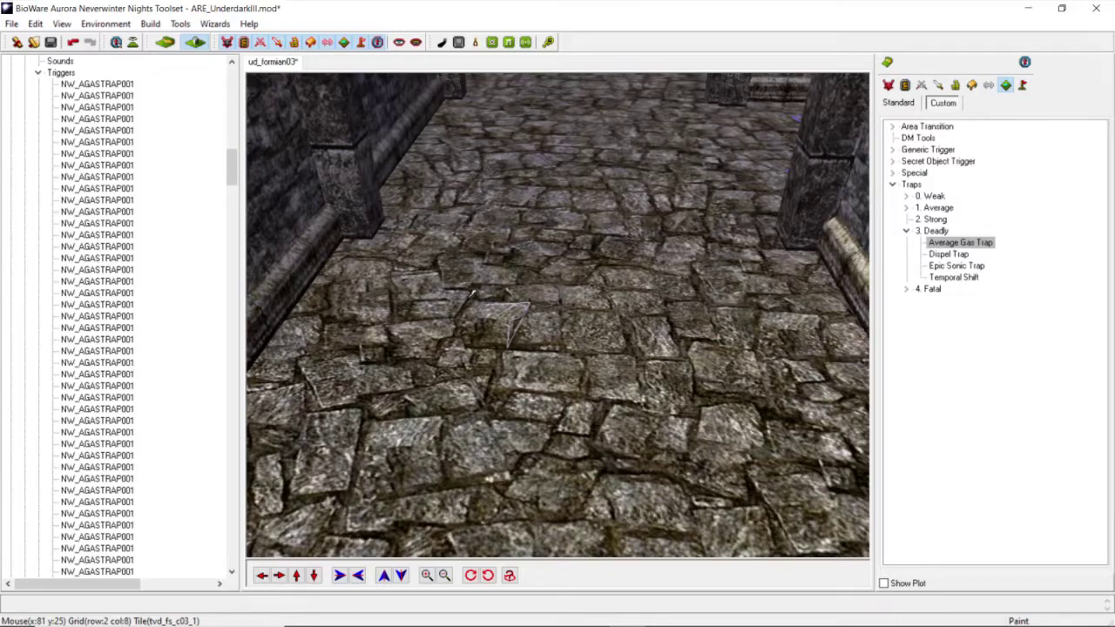
pyautogui.click(451, 322)
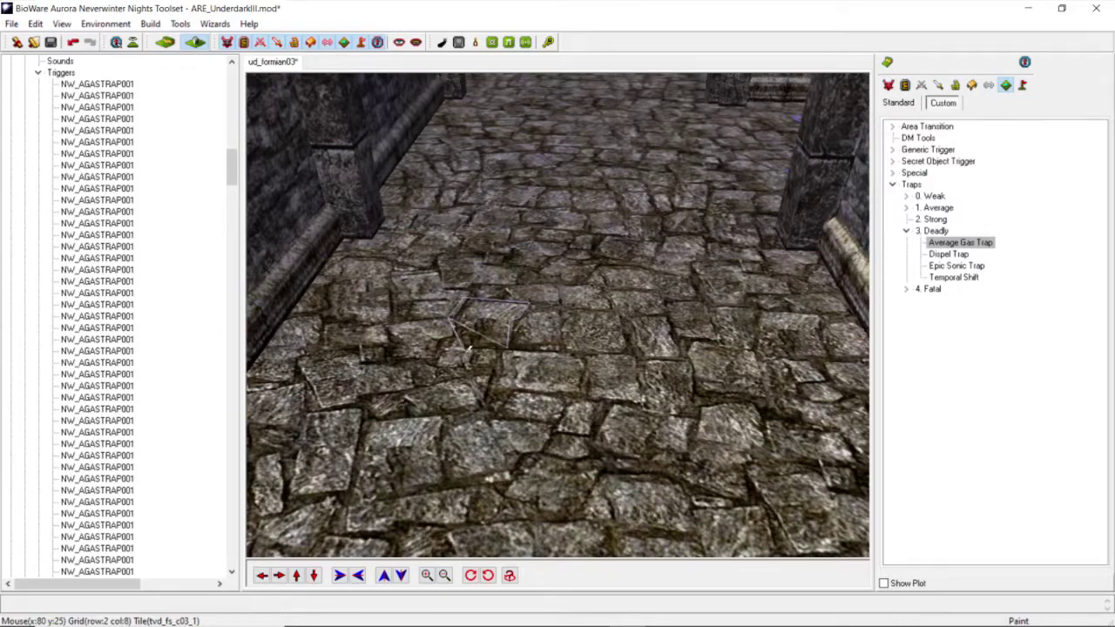
pyautogui.doubleClick(506, 352)
# Step: Draw a four-cornered deadly Average Gas Trap around a stone near the corner pillar in the row 2, column 9 junction
pyautogui.scroll(-5, 530, 359)
pyautogui.scroll(6, 541, 380)
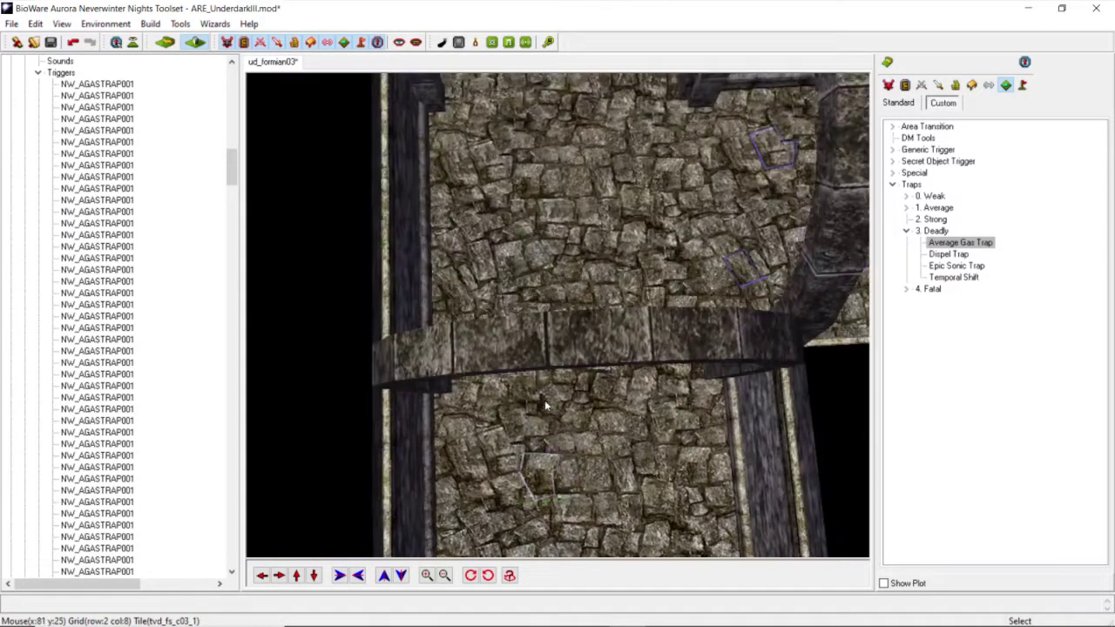
pyautogui.scroll(-4, 546, 399)
pyautogui.moveTo(549, 399); pyautogui.dragTo(453, 380, button='middle')
pyautogui.scroll(-5, 532, 379)
pyautogui.scroll(5, 534, 379)
pyautogui.scroll(-4, 527, 378)
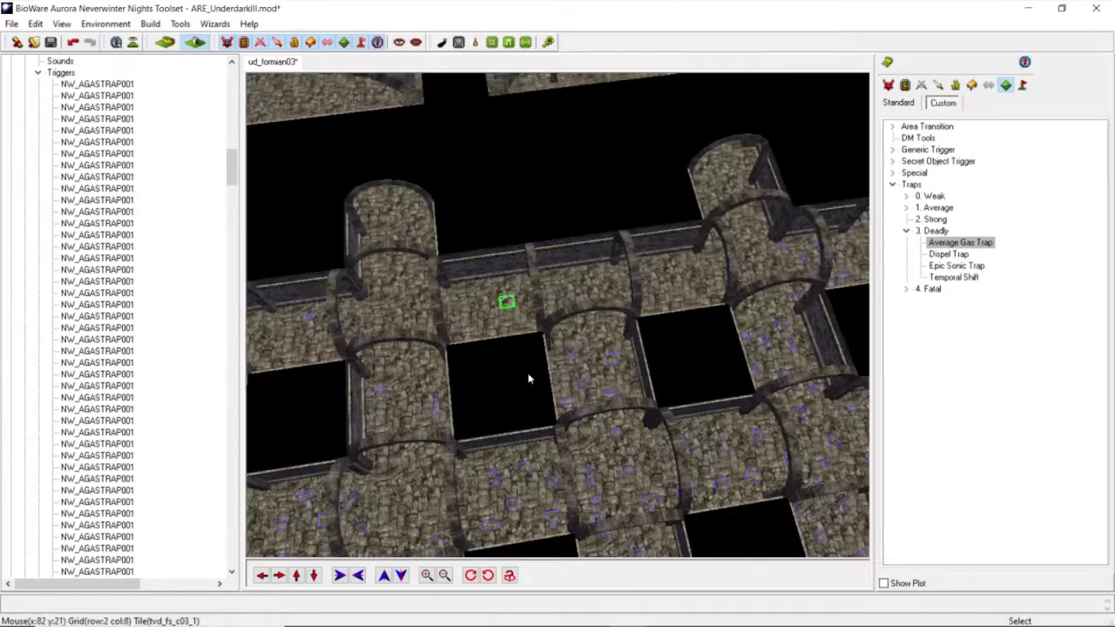
pyautogui.scroll(4, 523, 391)
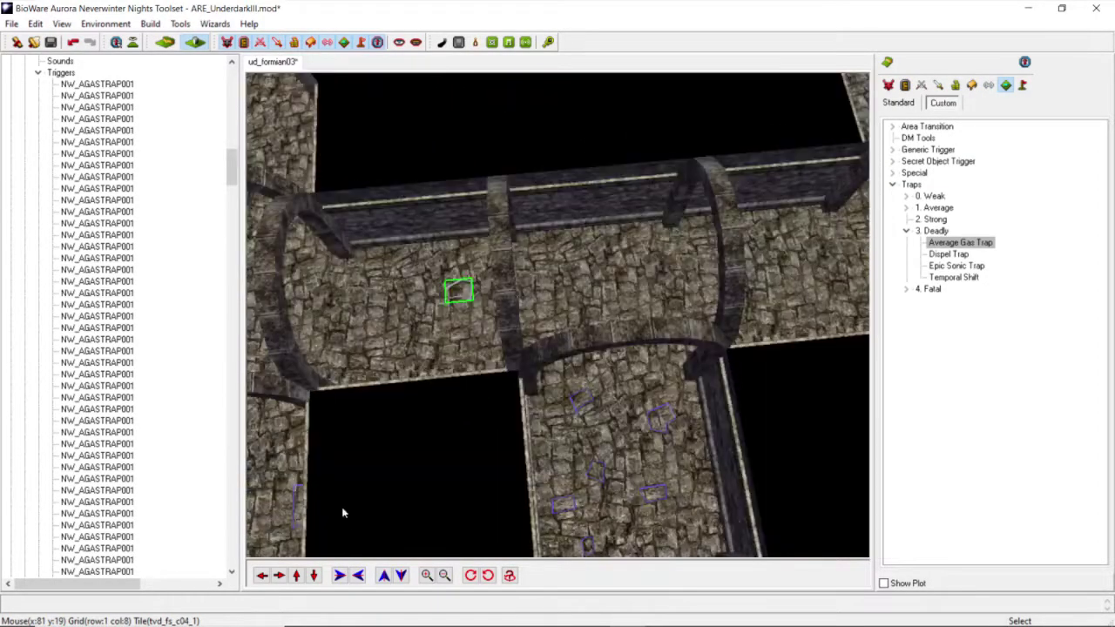
pyautogui.click(296, 576)
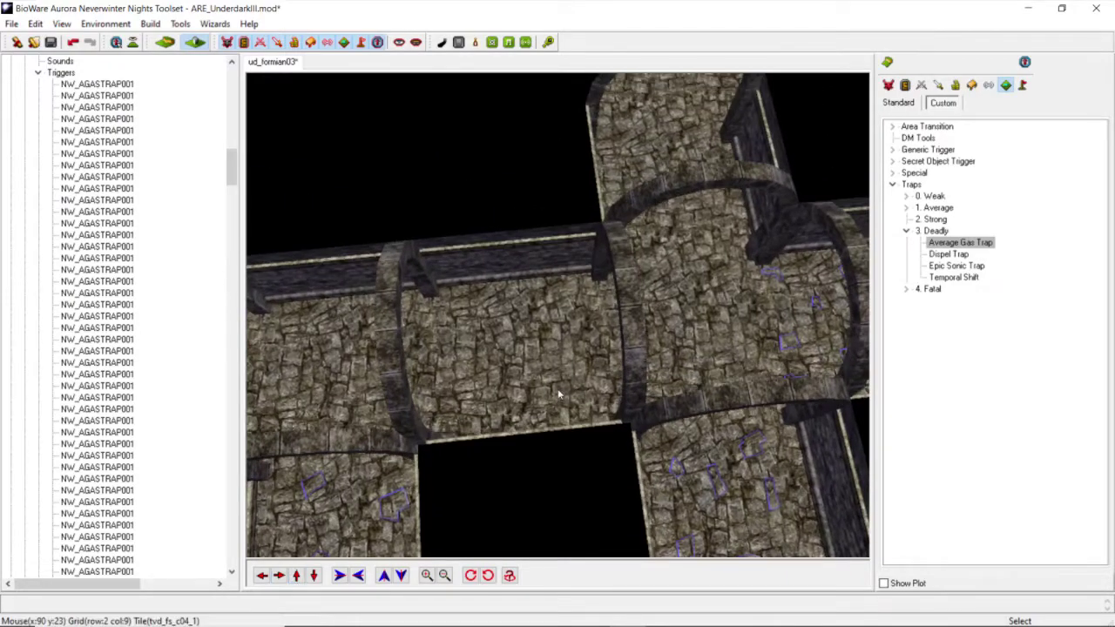
pyautogui.moveTo(546, 365)
pyautogui.mouseDown(button='middle')
pyautogui.moveTo(513, 358)
pyautogui.moveTo(520, 349)
pyautogui.moveTo(541, 384)
pyautogui.moveTo(543, 370)
pyautogui.mouseUp(button='middle')
pyautogui.scroll(3, 519, 348)
pyautogui.scroll(-6, 560, 369)
pyautogui.scroll(4, 549, 371)
pyautogui.scroll(4, 554, 364)
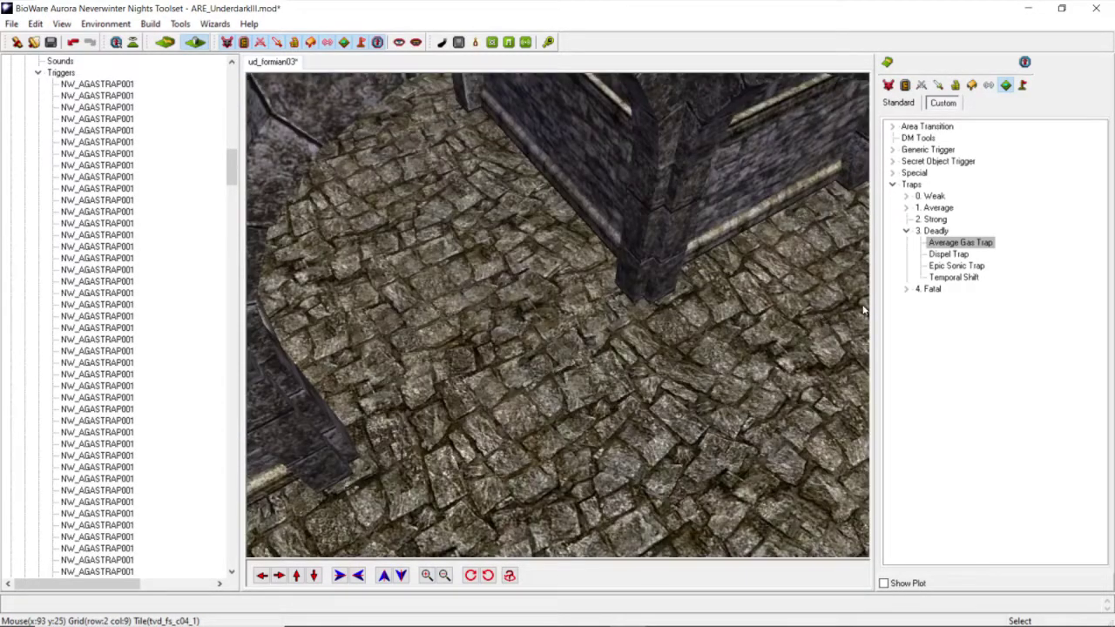
pyautogui.click(959, 247)
pyautogui.click(560, 352)
# Step: Draw a deadly Average Gas Trap around a squarish stone near the row 3 end of the row 2, column 9 passage
pyautogui.scroll(-5, 561, 383)
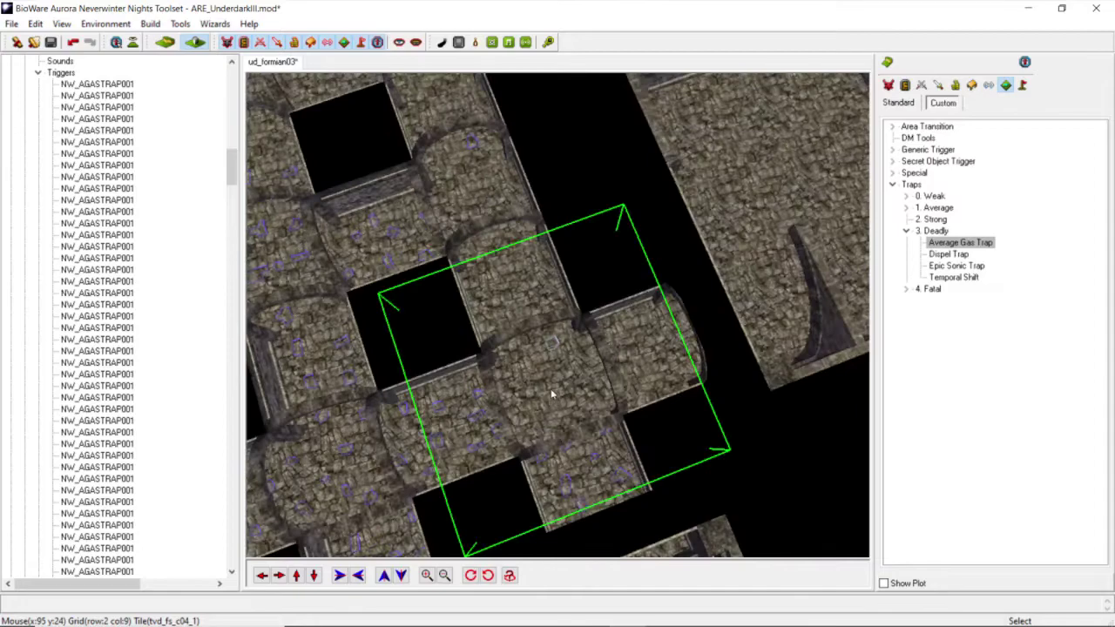
pyautogui.moveTo(556, 392); pyautogui.dragTo(543, 385, button='middle')
pyautogui.scroll(4, 543, 385)
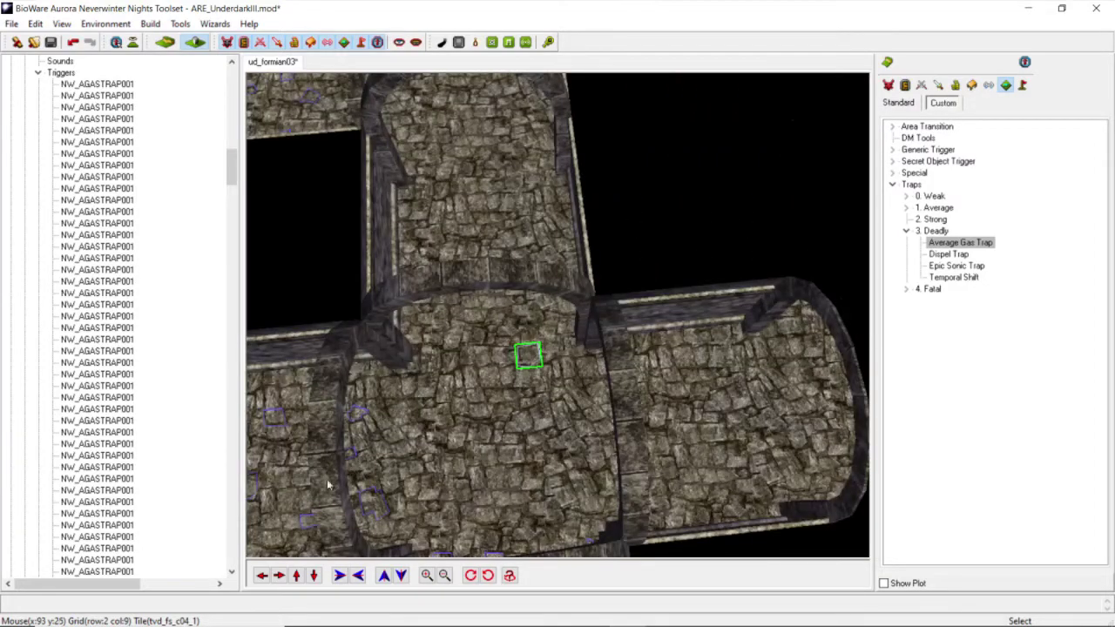
pyautogui.click(280, 576)
pyautogui.click(297, 576)
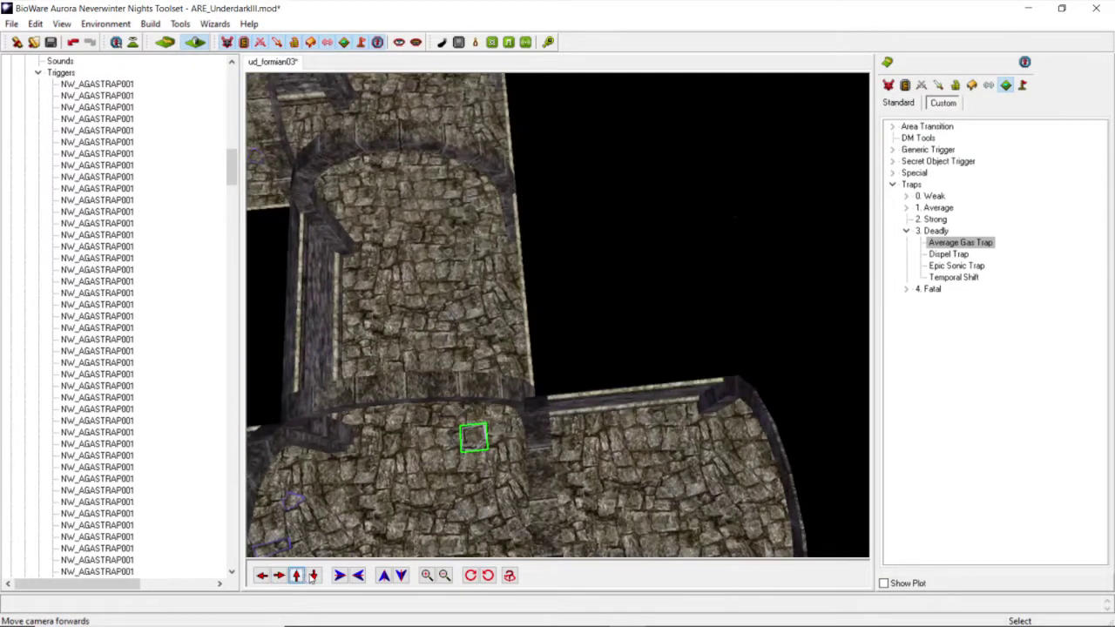
pyautogui.click(314, 575)
pyautogui.click(278, 575)
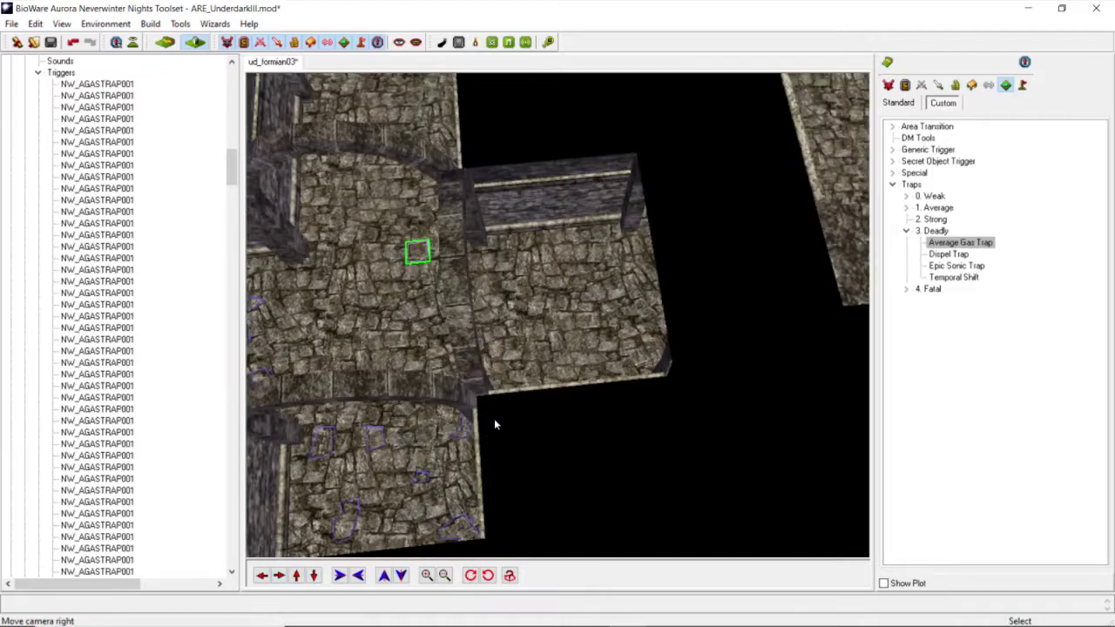
pyautogui.scroll(5, 494, 424)
pyautogui.scroll(-1, 773, 328)
pyautogui.click(982, 244)
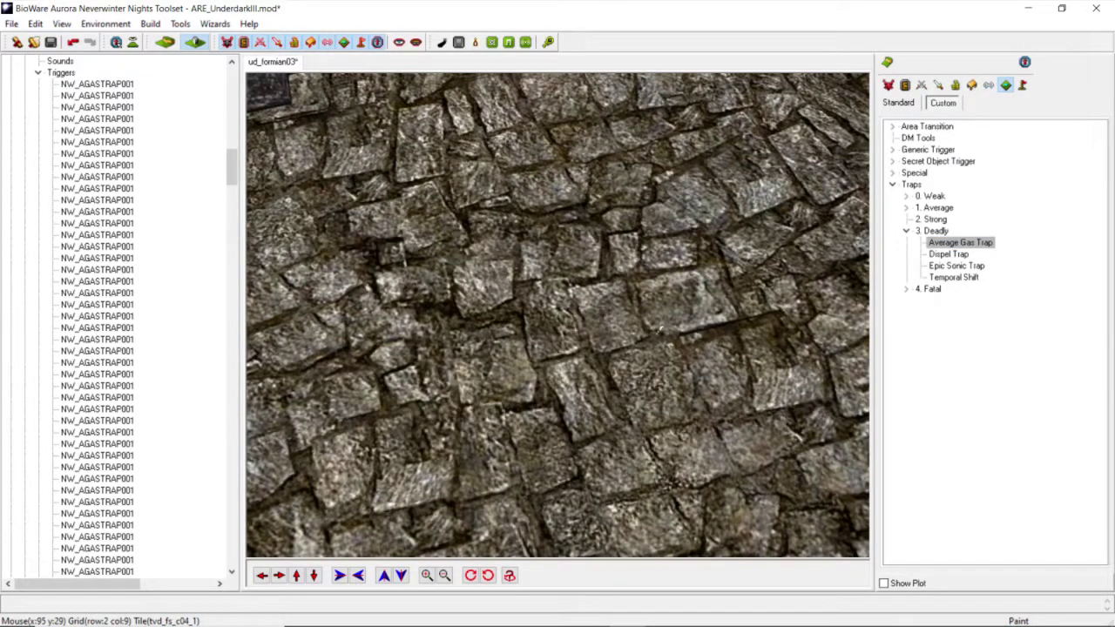
pyautogui.click(651, 331)
pyautogui.click(631, 277)
pyautogui.click(572, 283)
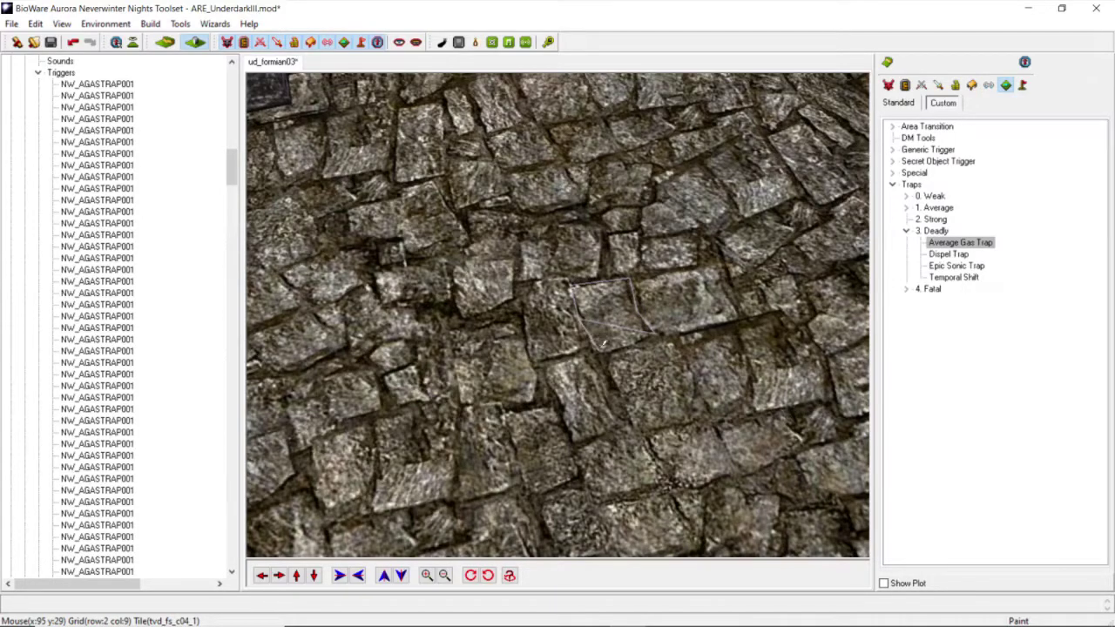
pyautogui.click(592, 348)
pyautogui.click(658, 333)
# Step: Draw a small upright deadly Average Gas Trap around a stone in the short end passage at row 2, column 7
pyautogui.scroll(-5, 626, 317)
pyautogui.moveTo(623, 314); pyautogui.dragTo(568, 312, button='middle')
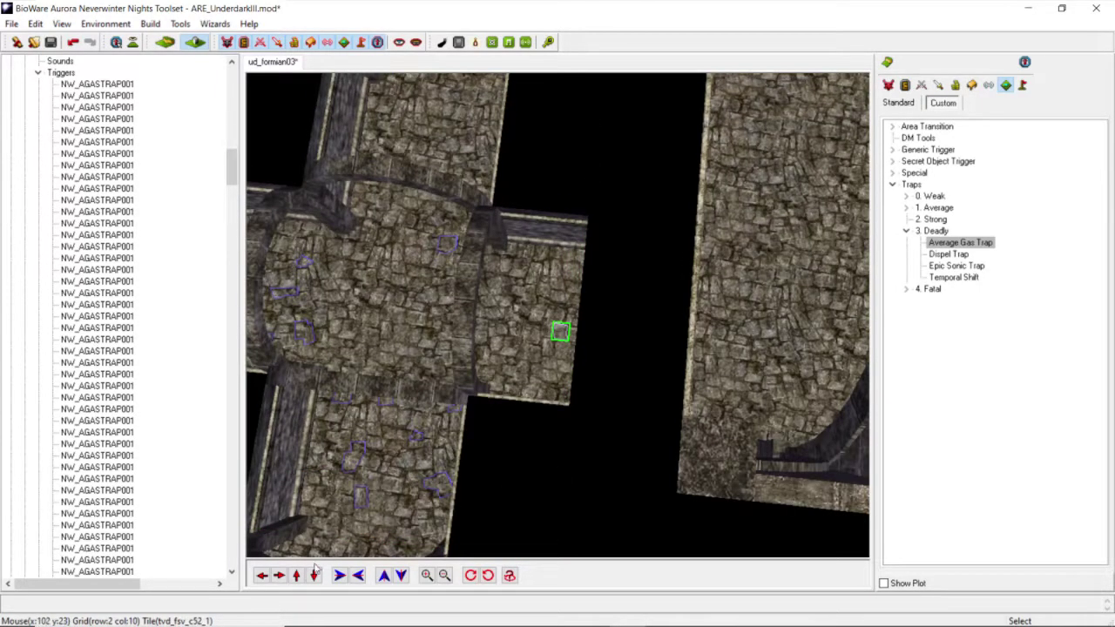
pyautogui.click(296, 575)
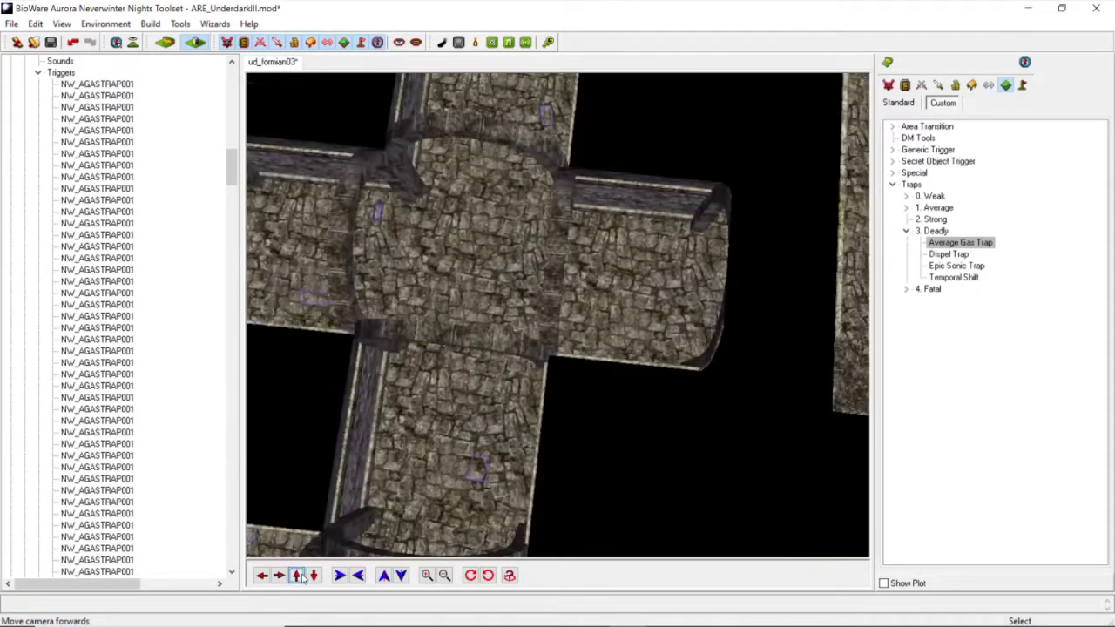
pyautogui.scroll(-5, 498, 352)
pyautogui.moveTo(504, 342); pyautogui.dragTo(572, 344, button='middle')
pyautogui.scroll(4, 587, 340)
pyautogui.scroll(4, 588, 340)
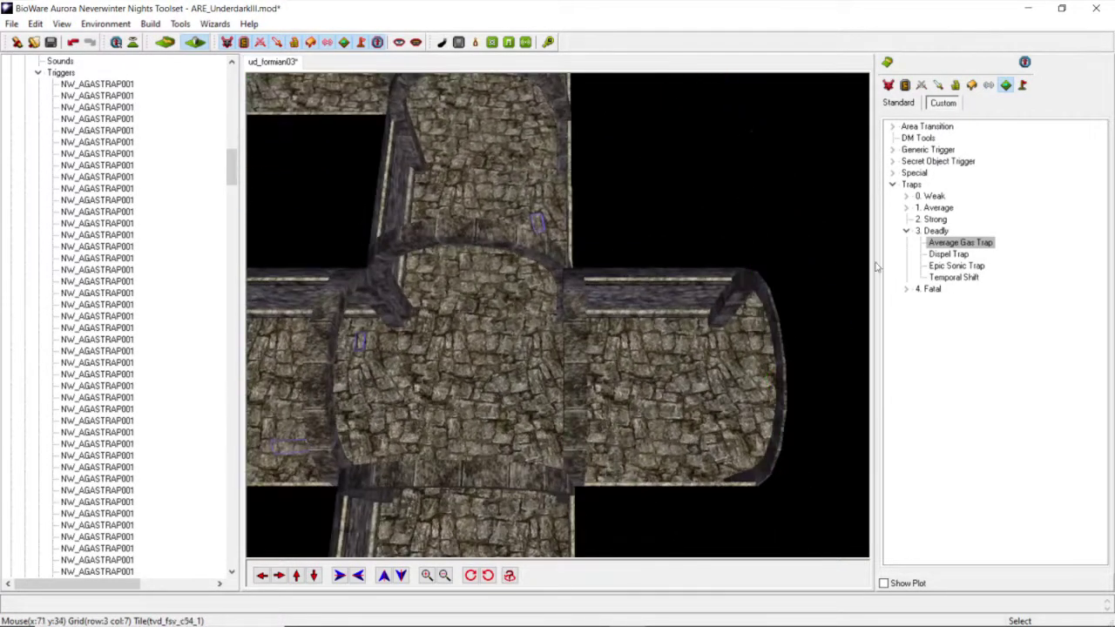
pyautogui.click(956, 244)
pyautogui.click(633, 343)
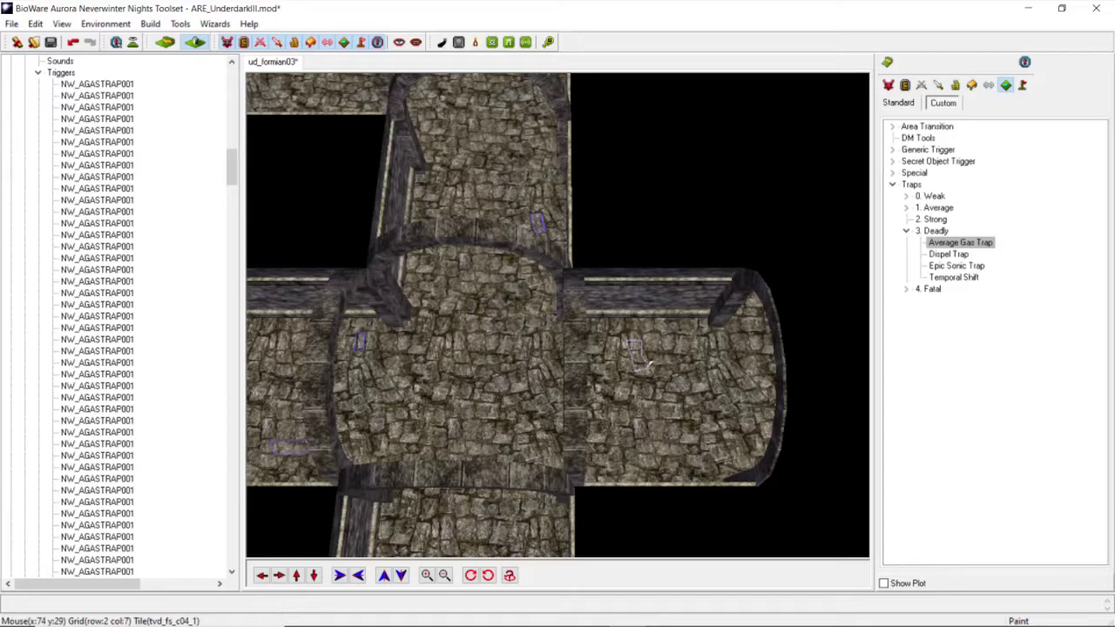
pyautogui.click(648, 366)
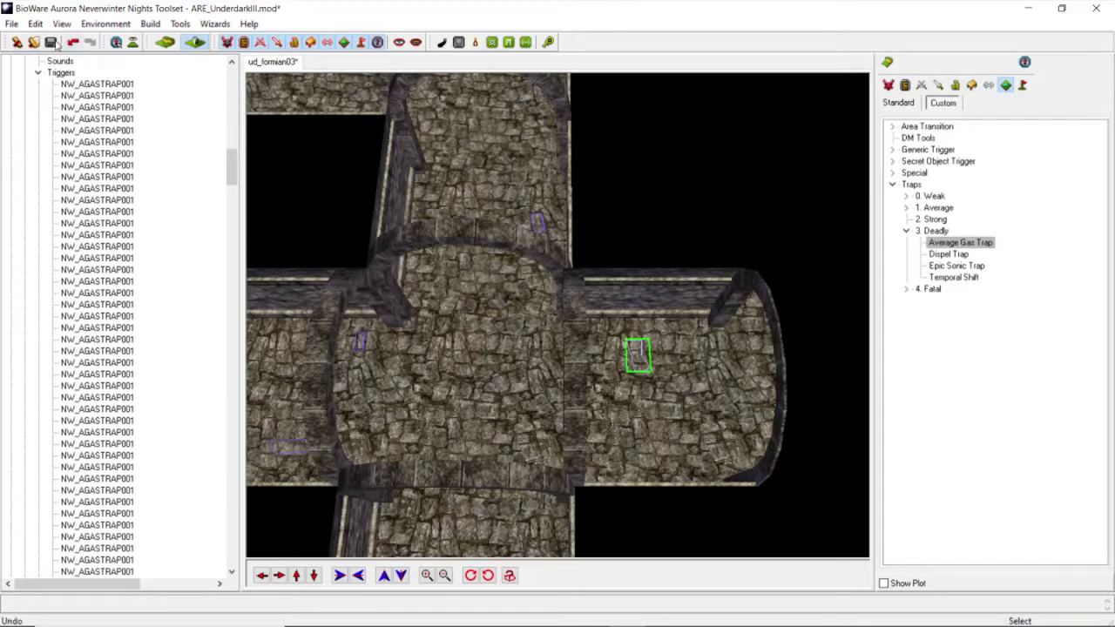
# Step: Save the module and check the live stream's status in Twitch Studio before returning to the toolset
pyautogui.click(54, 44)
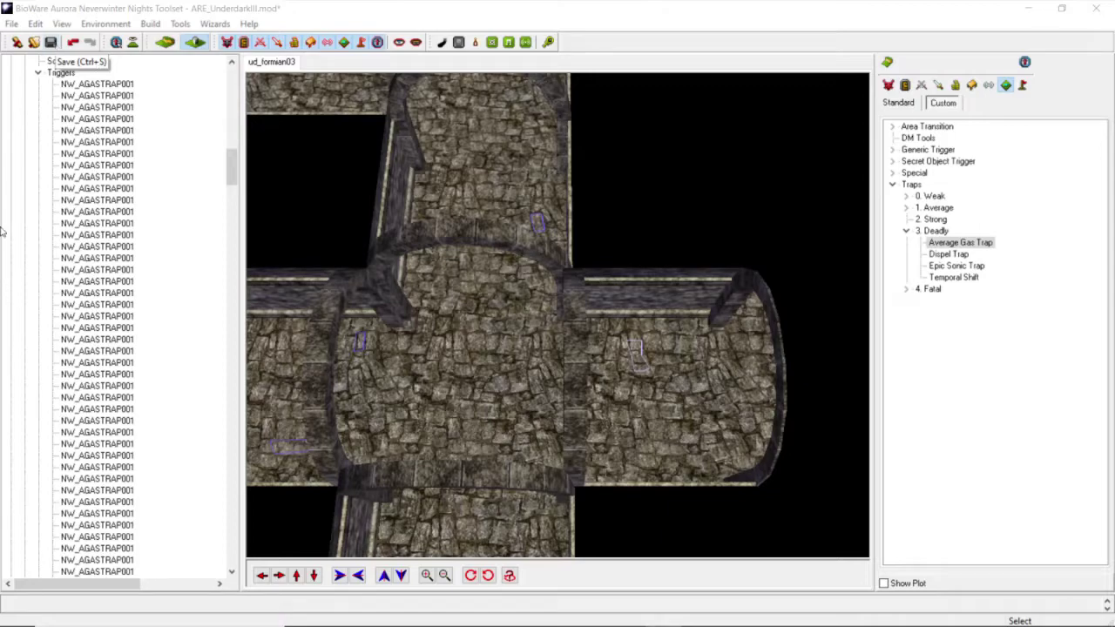
pyautogui.moveTo(540, 610)
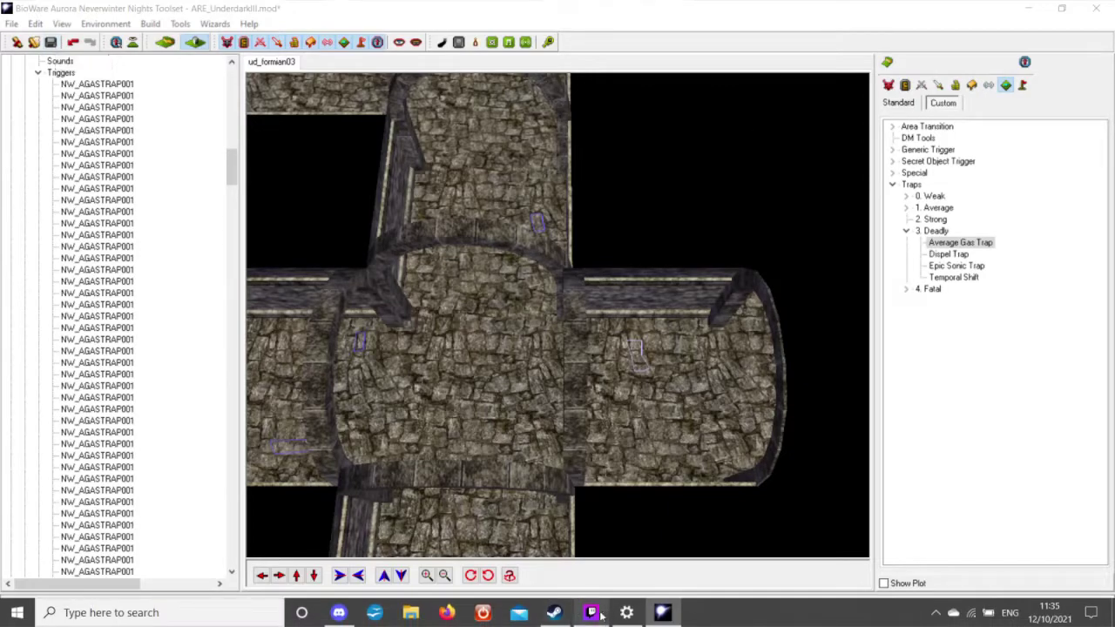
pyautogui.click(599, 614)
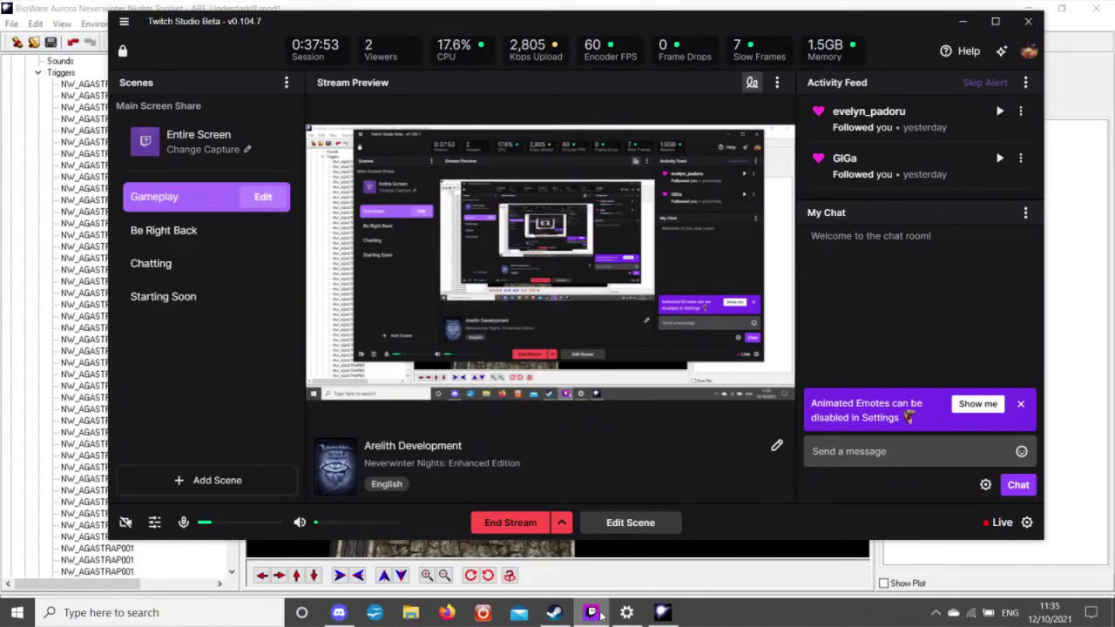
pyautogui.click(599, 614)
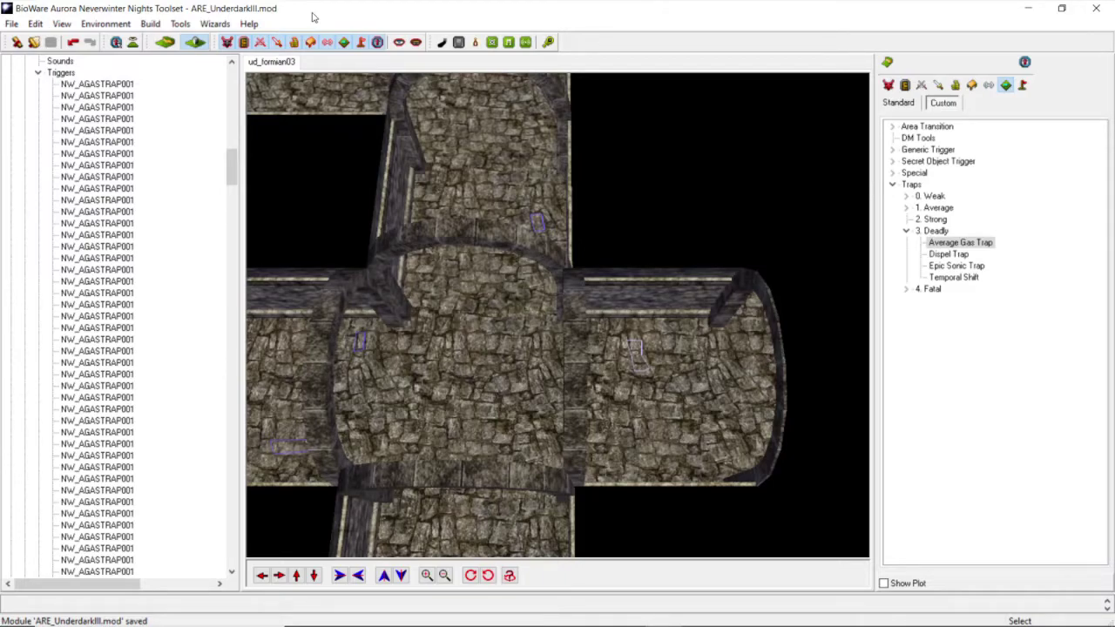
# Step: Examine the trapped corridor tiles around row 2, columns 6 and 7, and the rounded dead end in row 3
pyautogui.scroll(-5, 511, 286)
pyautogui.moveTo(510, 285); pyautogui.dragTo(589, 291, button='middle')
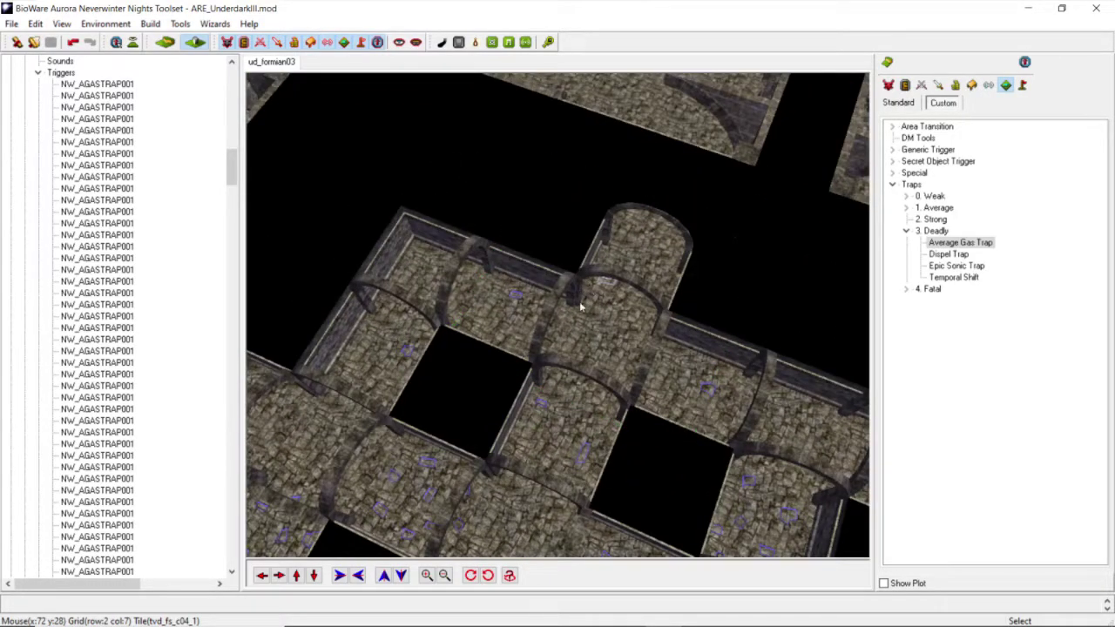
pyautogui.moveTo(579, 328); pyautogui.dragTo(608, 329, button='middle')
pyautogui.scroll(3, 608, 344)
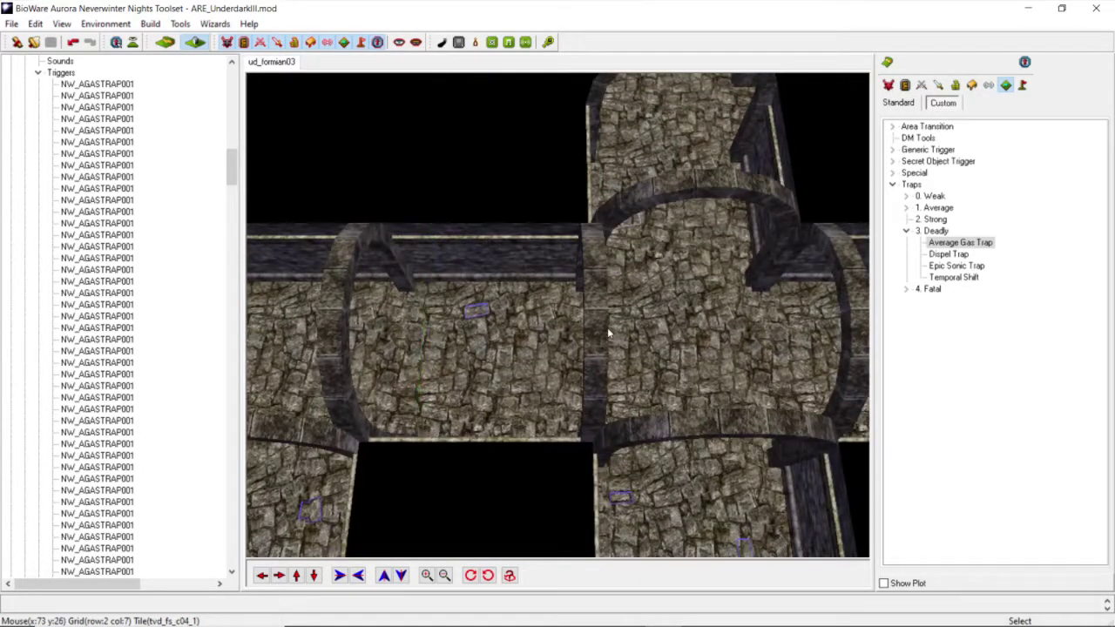
pyautogui.scroll(3, 608, 329)
pyautogui.scroll(-4, 607, 327)
pyautogui.moveTo(599, 342); pyautogui.dragTo(564, 346, button='middle')
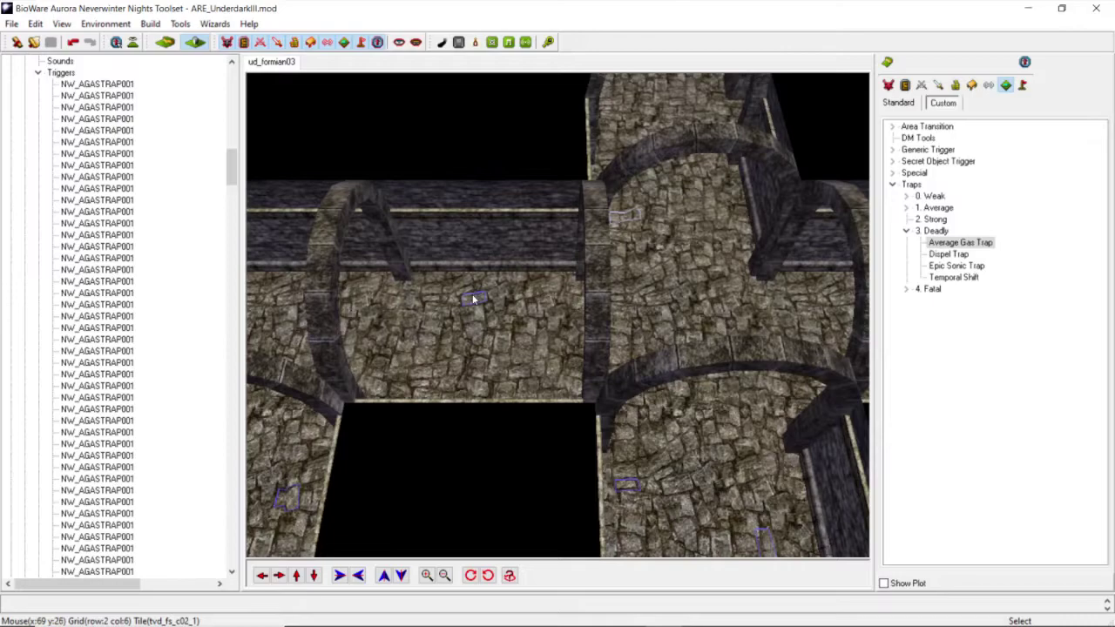
pyautogui.scroll(-5, 472, 299)
pyautogui.moveTo(473, 298); pyautogui.dragTo(523, 305, button='middle')
pyautogui.scroll(5, 523, 304)
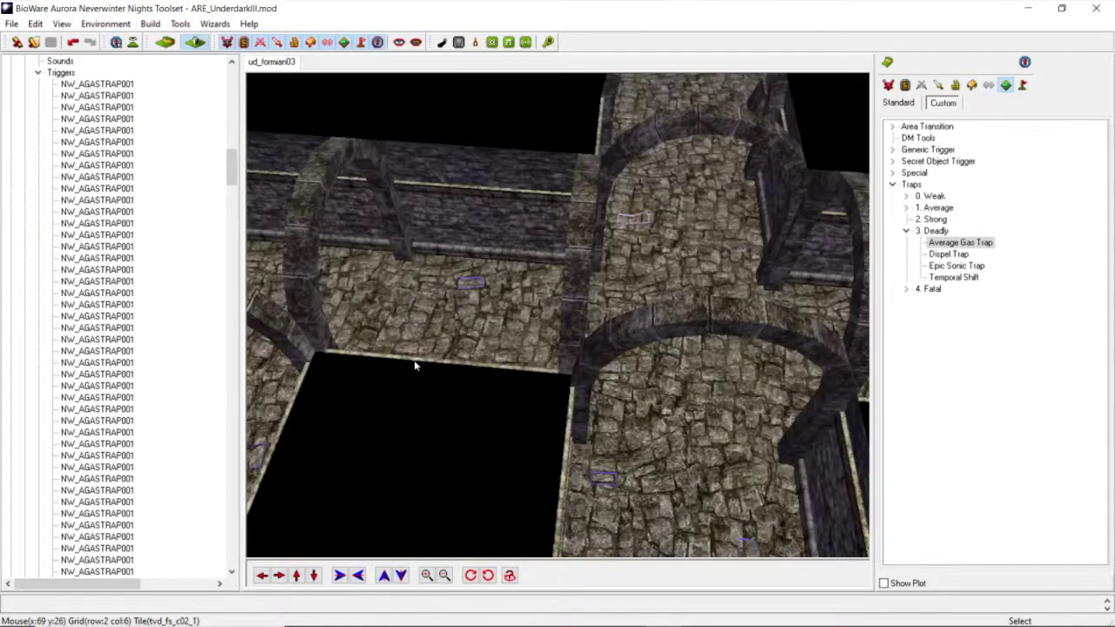
pyautogui.click(279, 575)
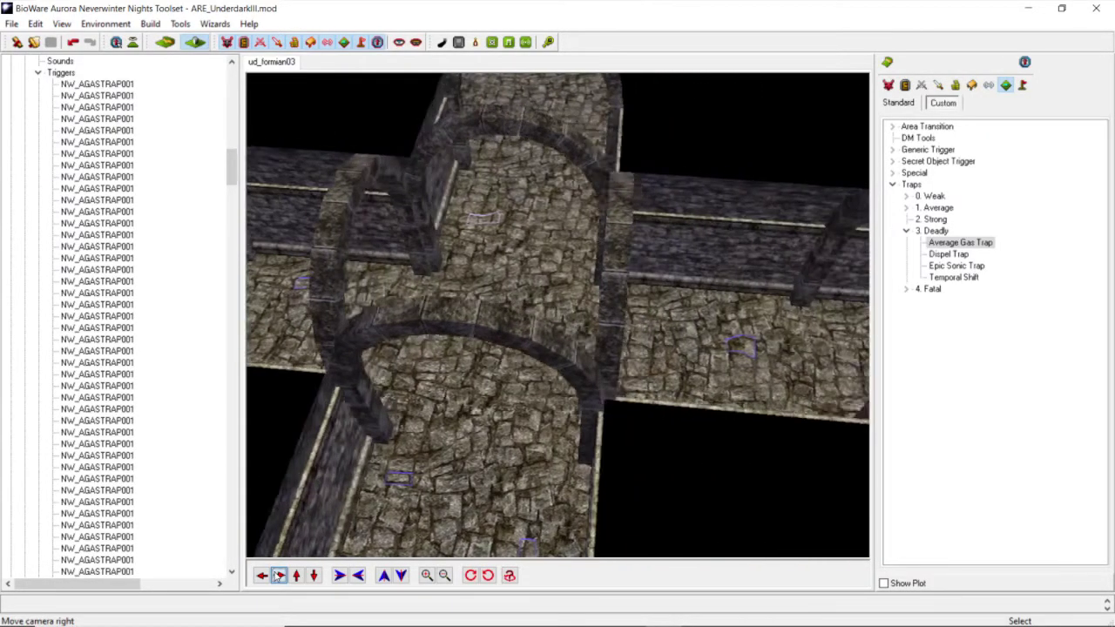
pyautogui.click(296, 576)
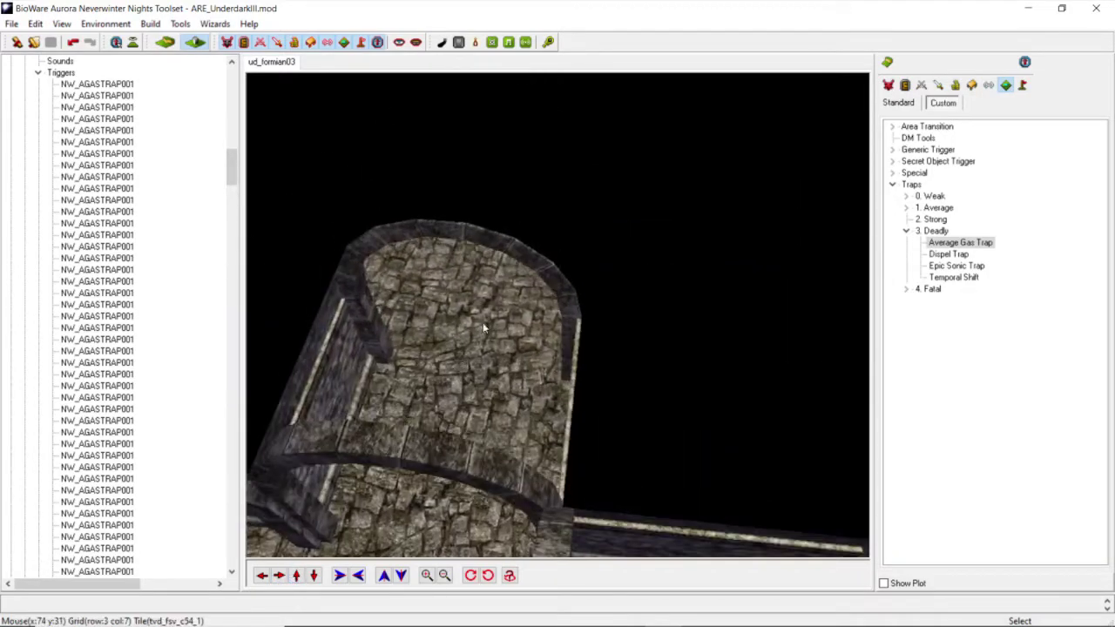
# Step: Survey the whole corridor grid, the two empty square rooms and the large furnished hall beside them
pyautogui.scroll(-5, 482, 322)
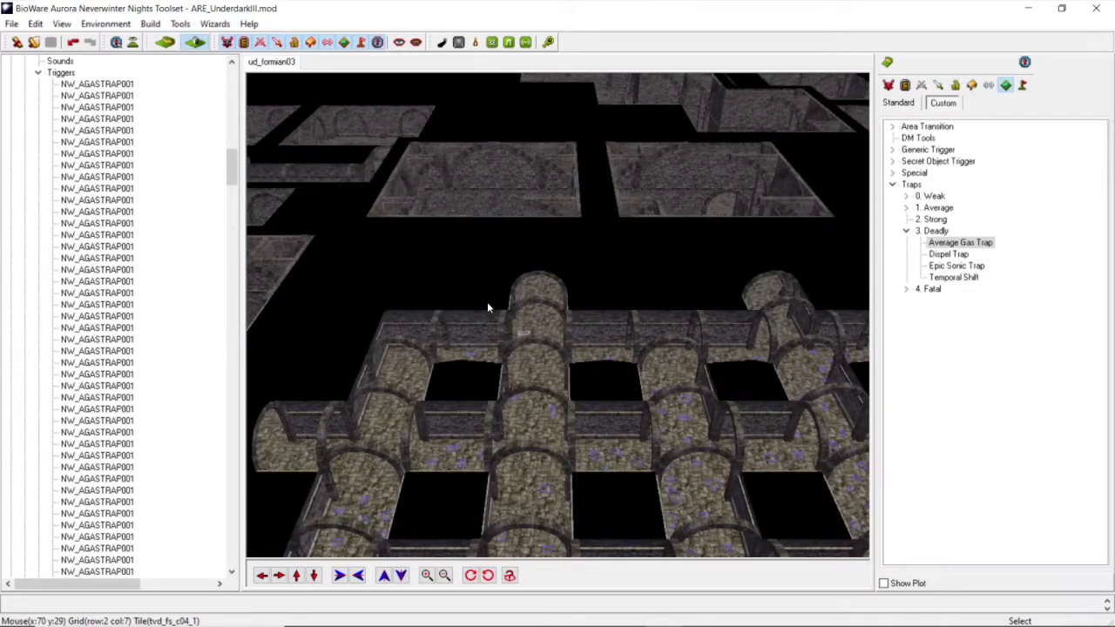
pyautogui.moveTo(497, 296); pyautogui.dragTo(467, 384, button='middle')
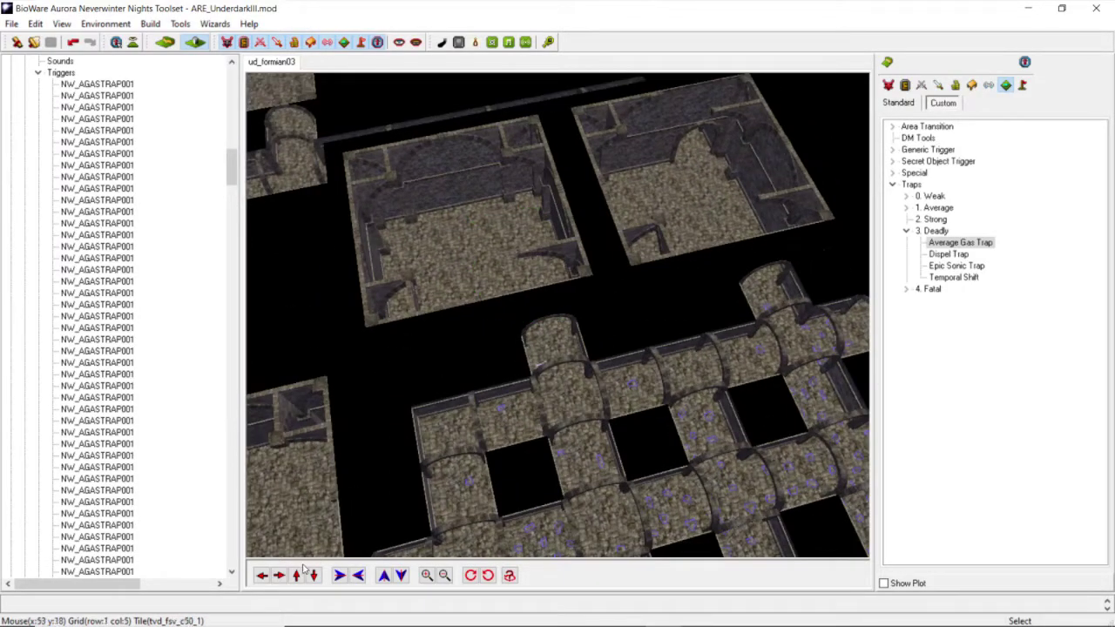
pyautogui.click(278, 578)
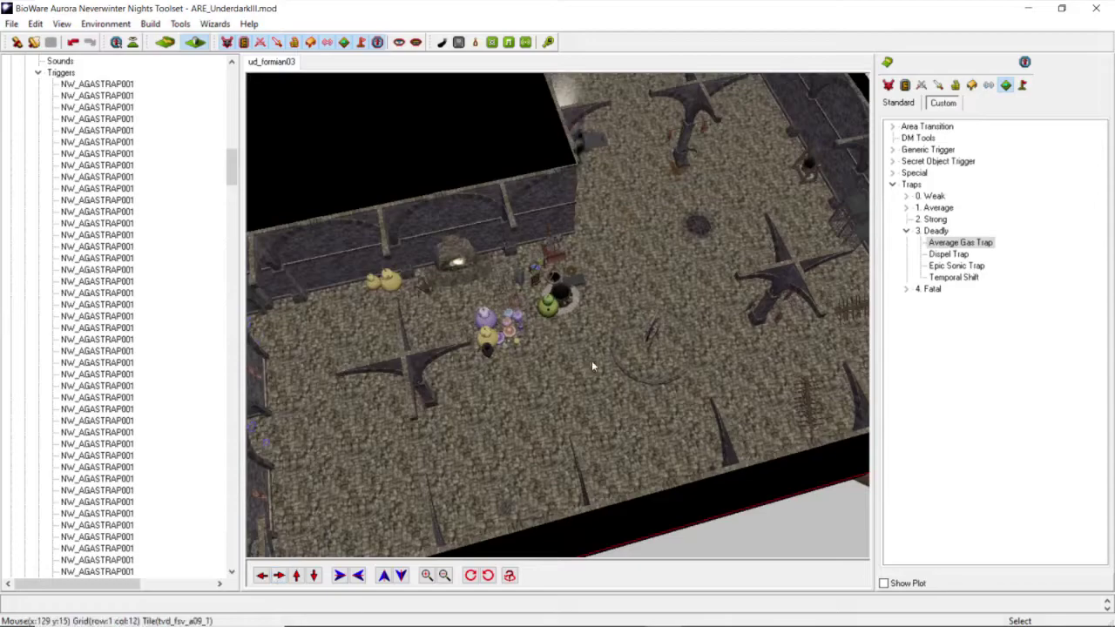
pyautogui.scroll(-3, 591, 361)
pyautogui.moveTo(591, 361); pyautogui.dragTo(494, 342, button='middle')
pyautogui.scroll(3, 572, 357)
pyautogui.click(296, 575)
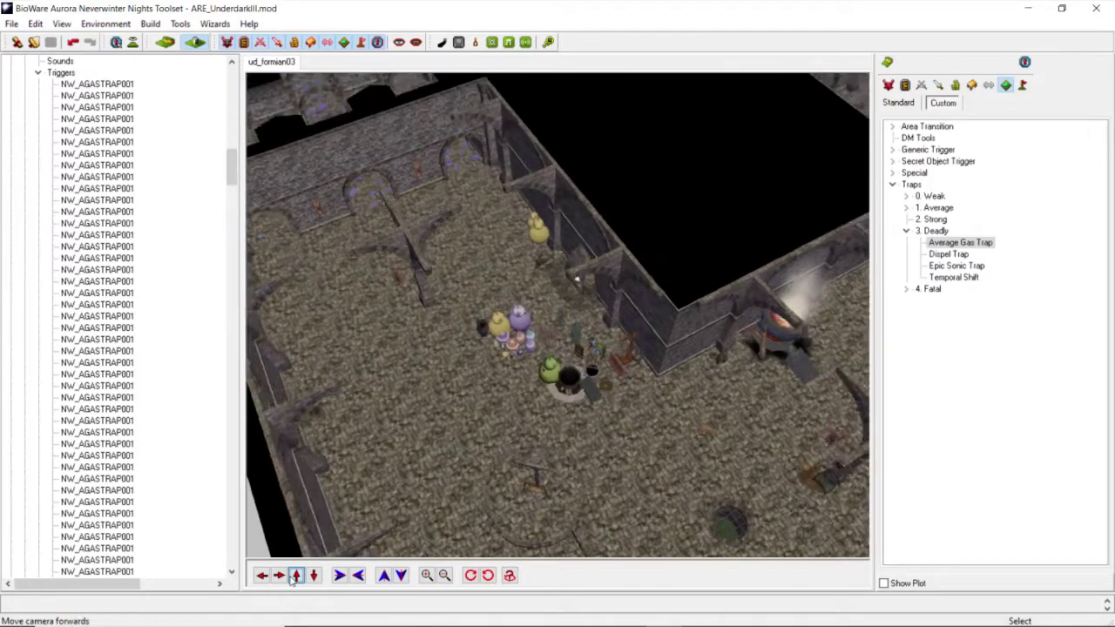
pyautogui.moveTo(586, 296); pyautogui.dragTo(606, 285, button='middle')
pyautogui.scroll(-5, 600, 292)
pyautogui.scroll(6, 601, 292)
pyautogui.scroll(5, 613, 264)
pyautogui.scroll(-8, 614, 263)
# Step: Use the terrain Eraser to remove the archway in the back wall of the square room nearest the large hall
pyautogui.click(886, 62)
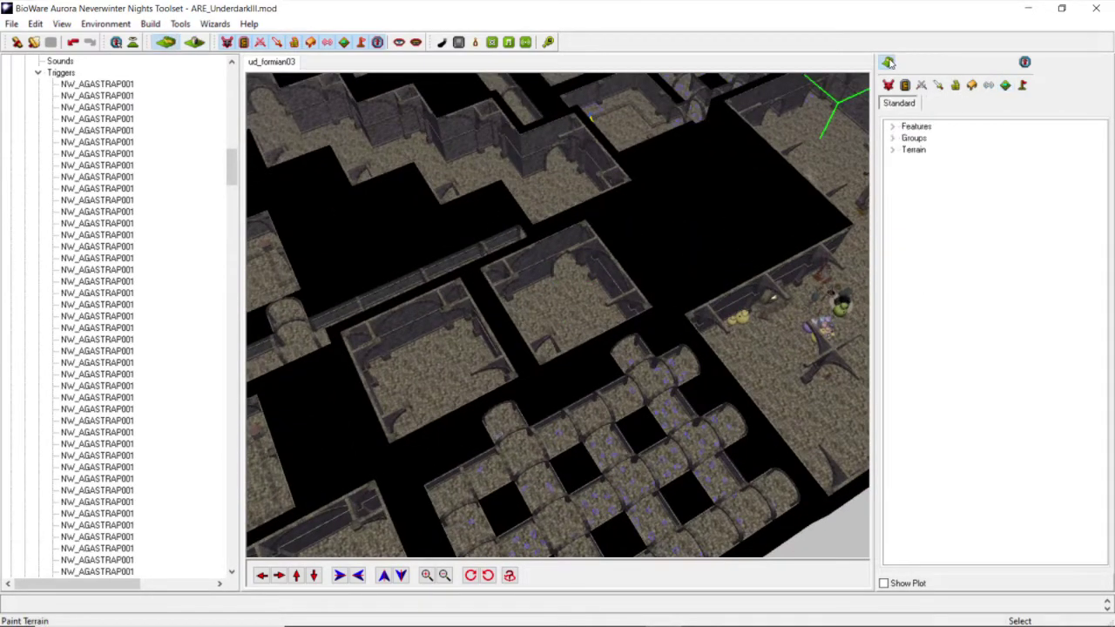
pyautogui.click(893, 149)
pyautogui.click(921, 185)
pyautogui.moveTo(827, 258)
pyautogui.mouseDown(button='middle')
pyautogui.moveTo(759, 273)
pyautogui.moveTo(638, 251)
pyautogui.mouseUp(button='middle')
pyautogui.scroll(8, 638, 252)
pyautogui.click(638, 251)
pyautogui.scroll(-8, 639, 250)
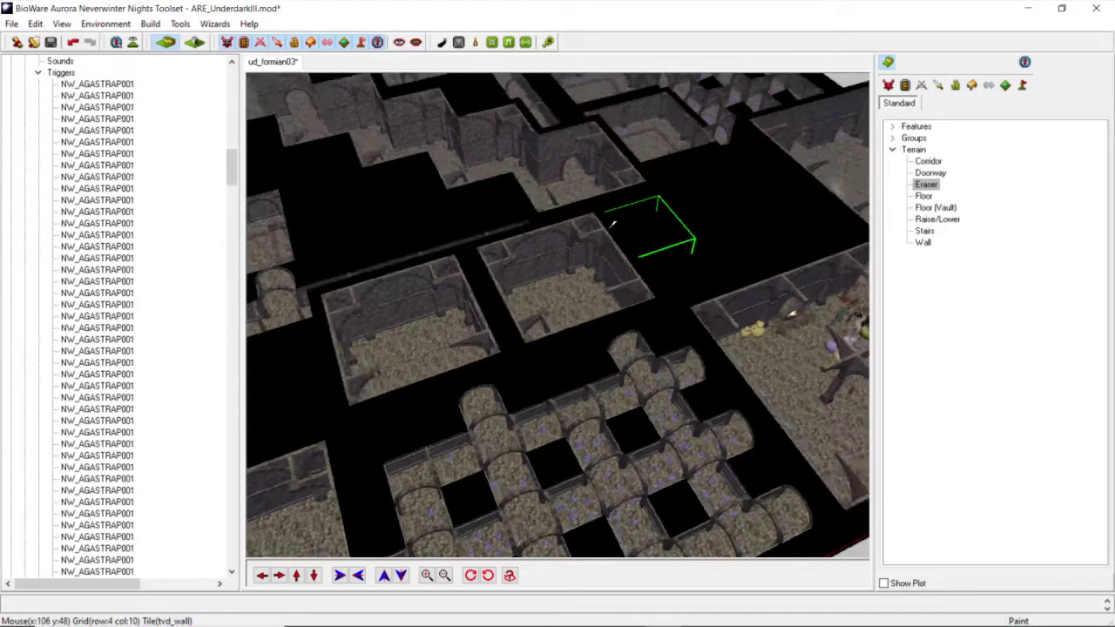
# Step: Examine the floor and walls inside the empty square room at row 4, columns 8 and 9
pyautogui.scroll(4, 658, 265)
pyautogui.moveTo(612, 228); pyautogui.dragTo(526, 250, button='middle')
pyautogui.scroll(-4, 658, 265)
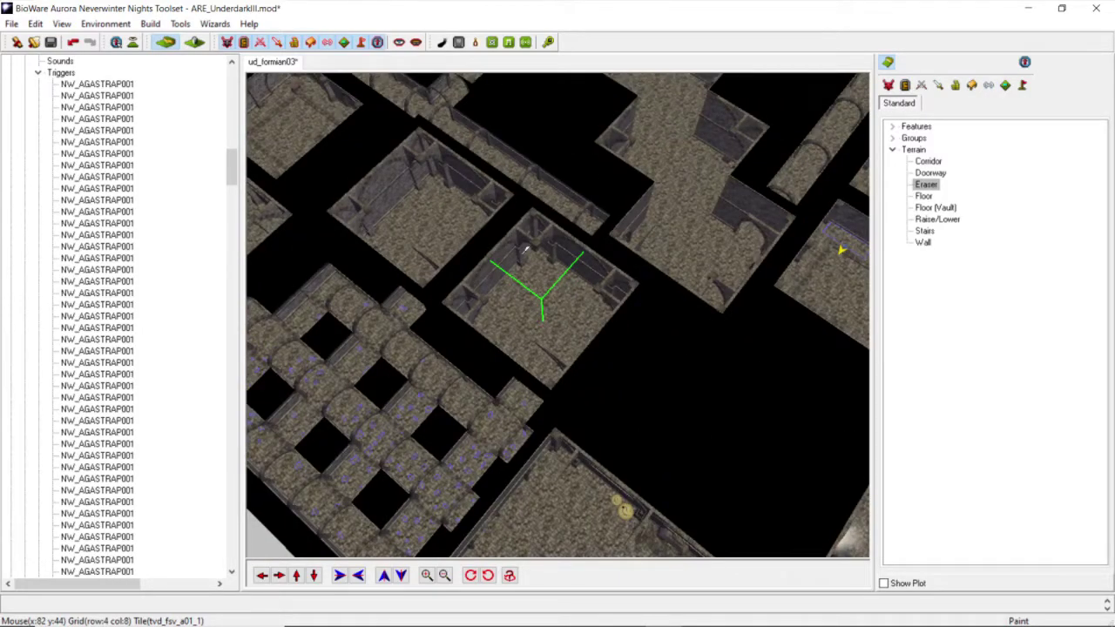
pyautogui.scroll(-4, 526, 249)
pyautogui.moveTo(526, 250); pyautogui.dragTo(564, 307, button='middle')
pyautogui.scroll(4, 560, 324)
pyautogui.moveTo(664, 306); pyautogui.dragTo(597, 303, button='middle')
pyautogui.scroll(4, 601, 307)
pyautogui.scroll(4, 597, 303)
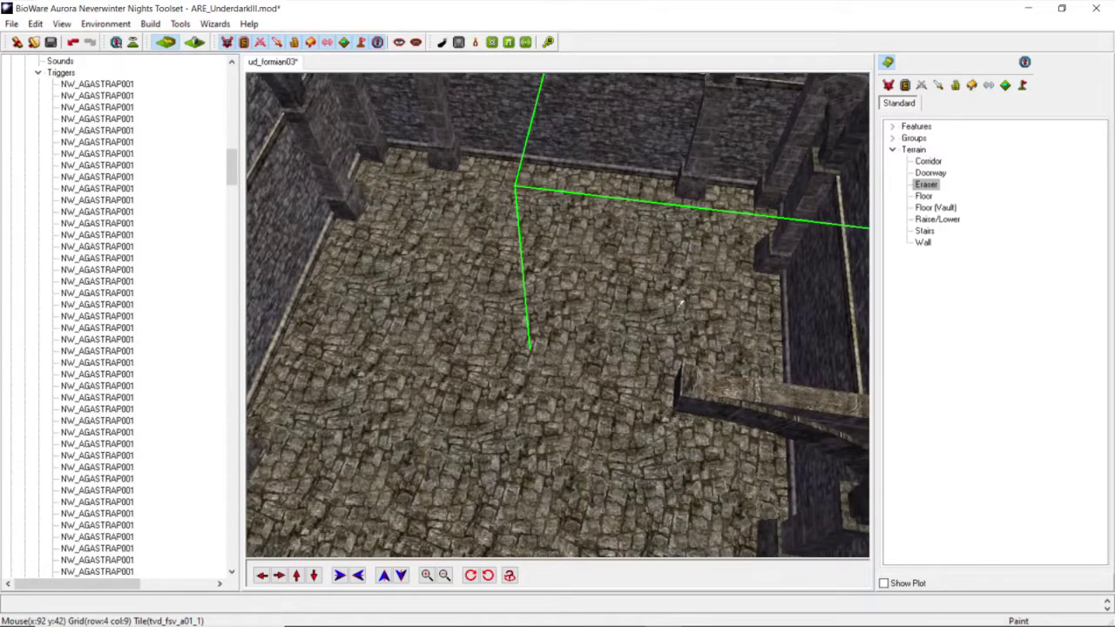
pyautogui.click(297, 577)
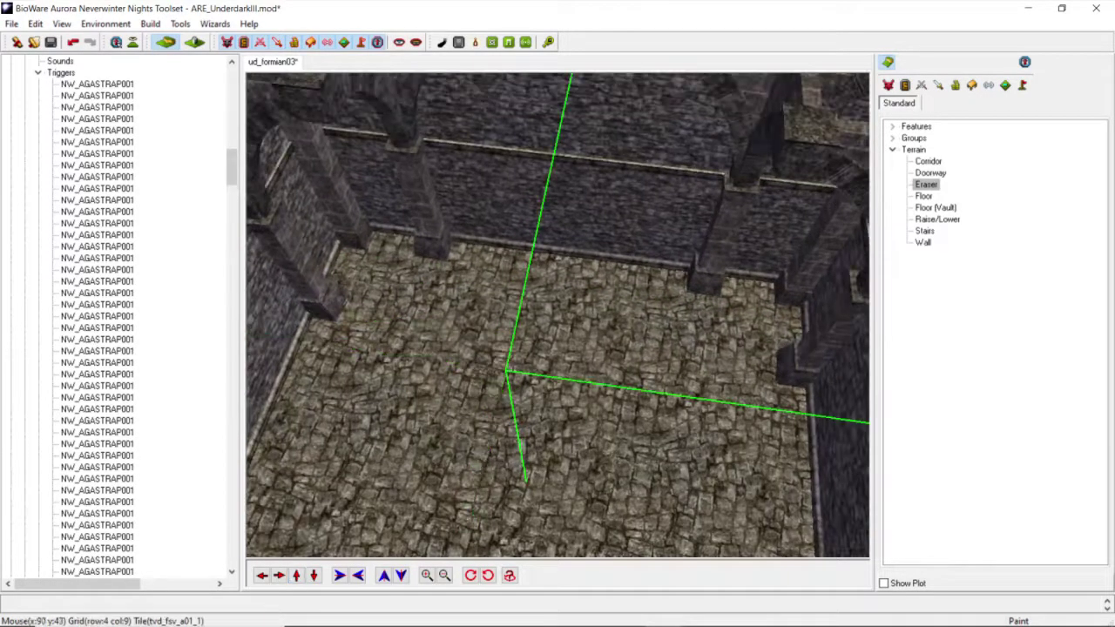
# Step: Show the custom placeables palette and expand its All Placeables category
pyautogui.click(972, 84)
pyautogui.click(942, 103)
pyautogui.doubleClick(916, 126)
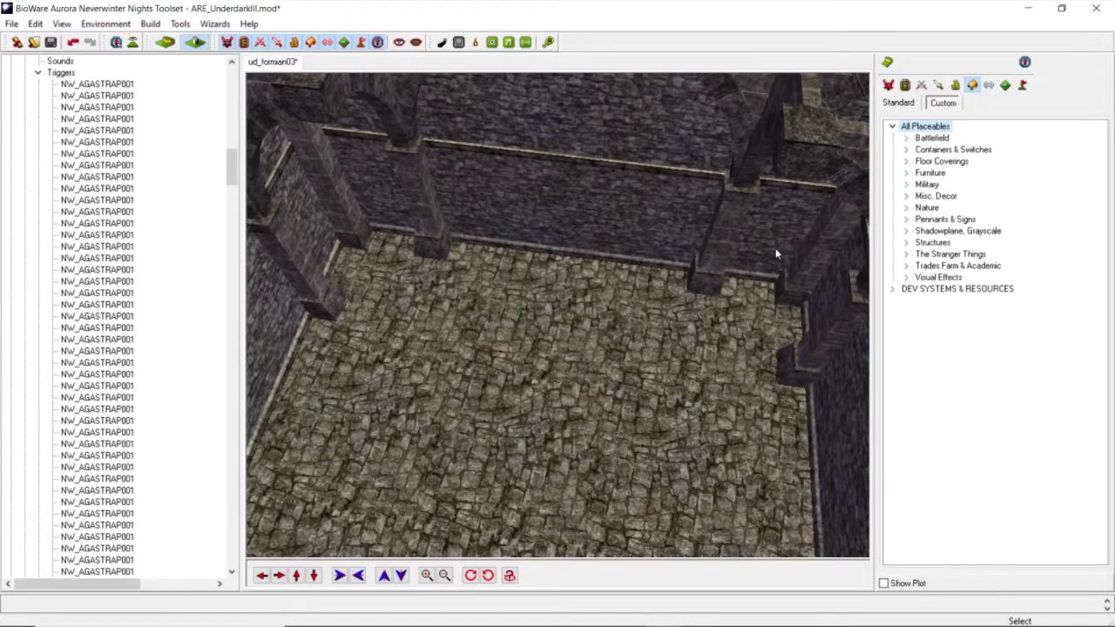
# Step: Examine the gourds, pots, racks and torture props grouped near the fireplace in the large hall at row 2, column 12
pyautogui.scroll(-5, 642, 283)
pyautogui.scroll(-2, 642, 284)
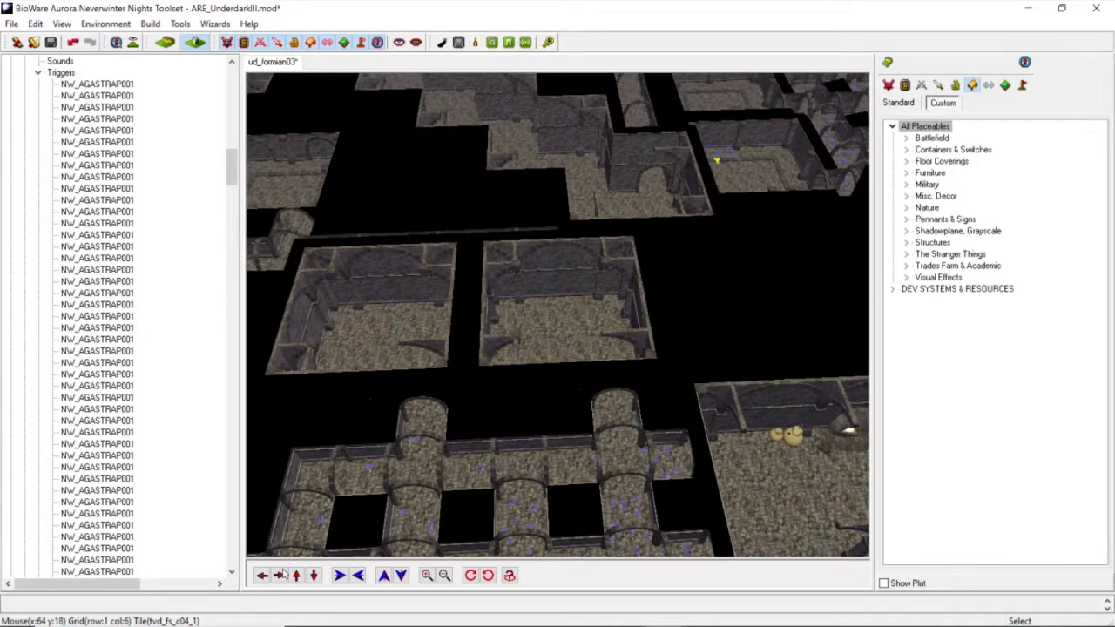
pyautogui.click(279, 575)
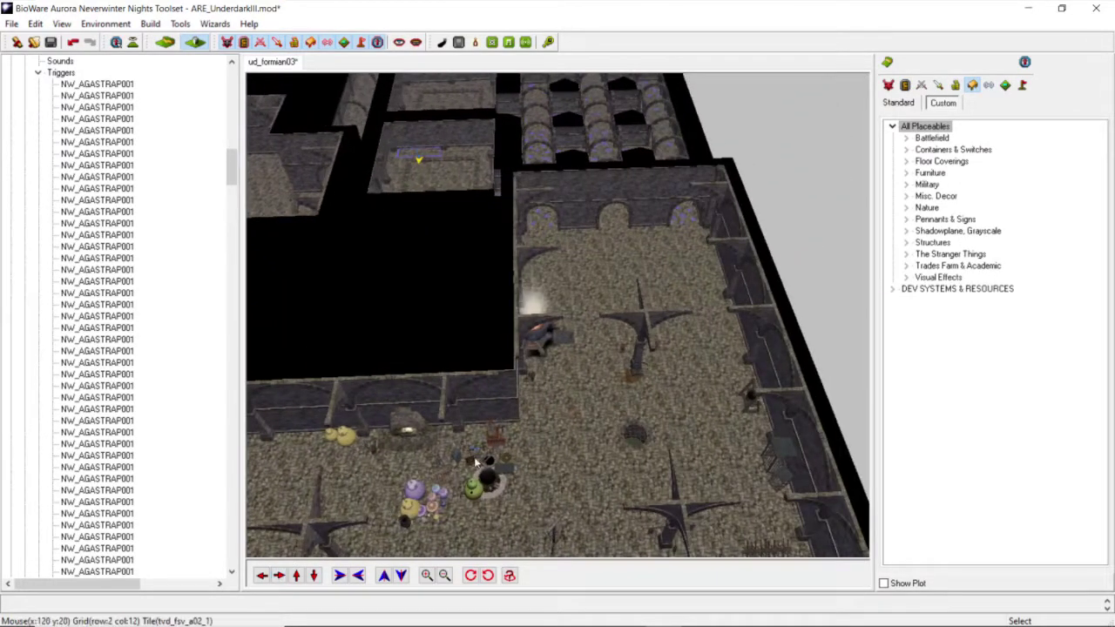
pyautogui.moveTo(459, 461); pyautogui.dragTo(453, 463, button='middle')
pyautogui.scroll(5, 453, 462)
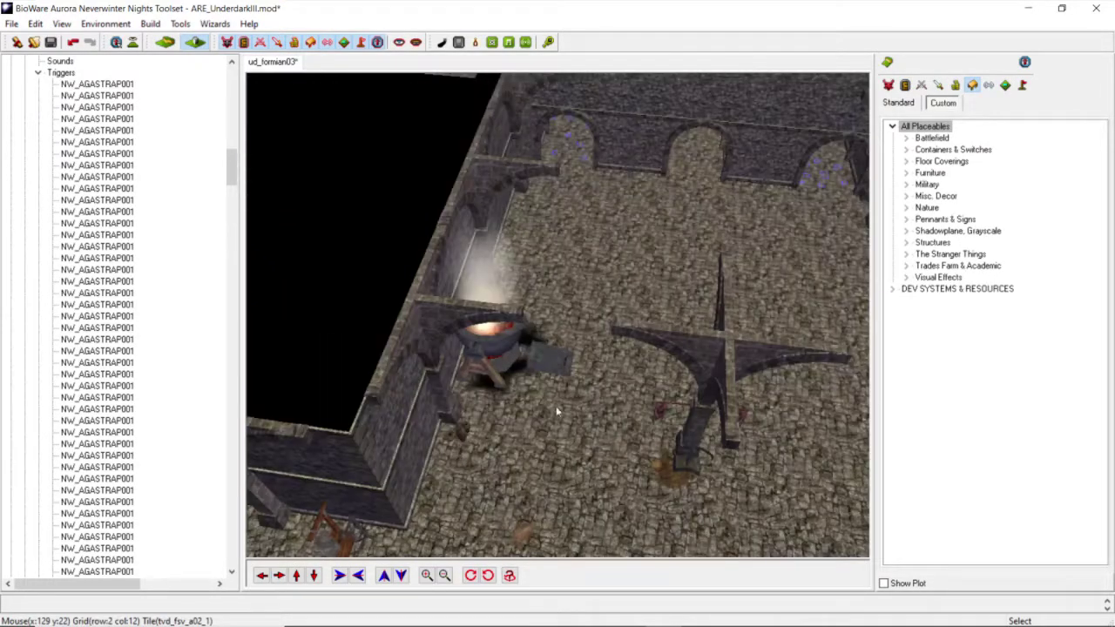
pyautogui.click(314, 575)
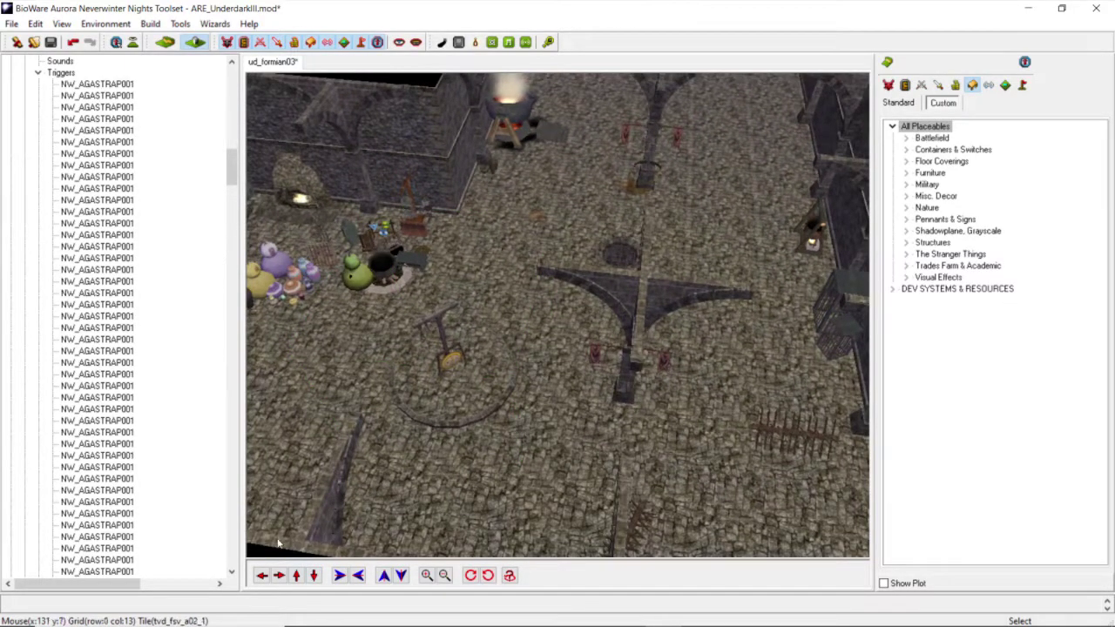
pyautogui.click(261, 575)
pyautogui.click(258, 580)
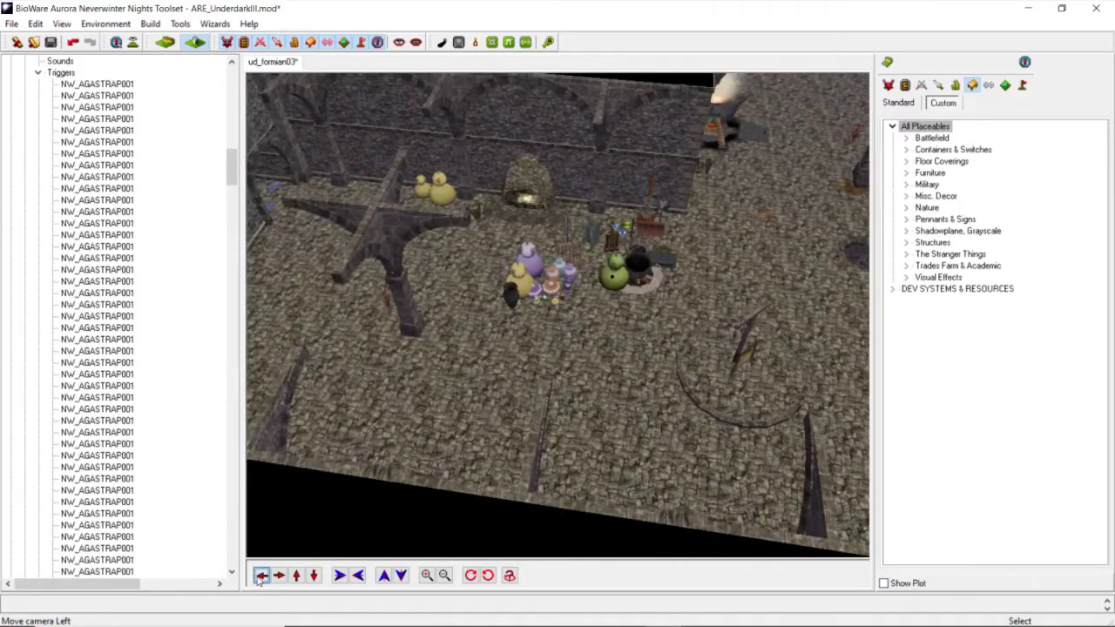
pyautogui.scroll(9, 400, 457)
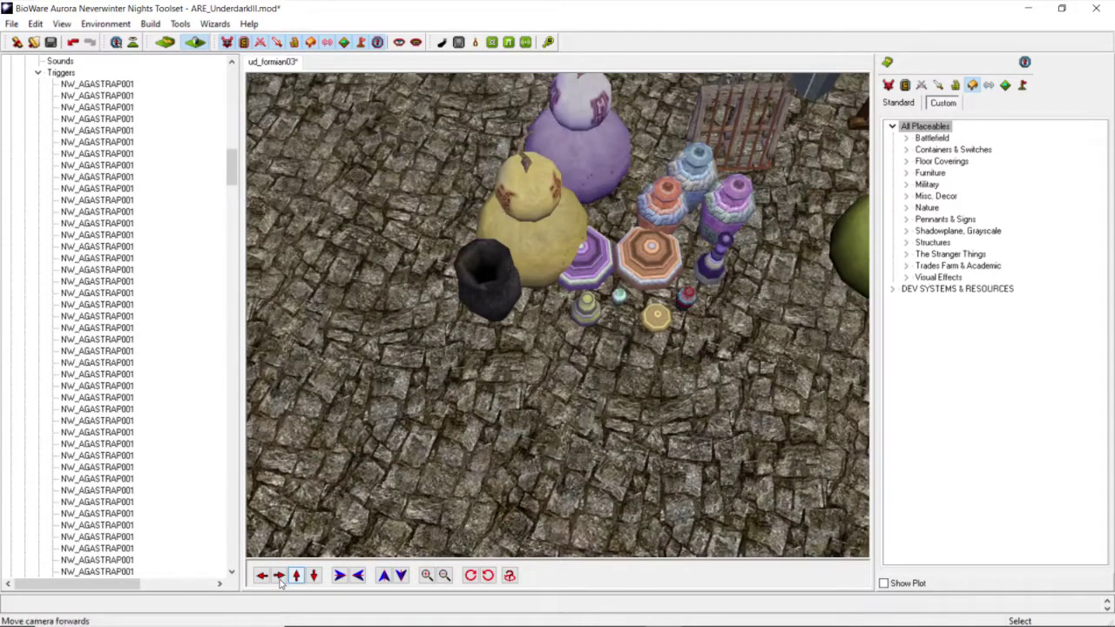
pyautogui.click(279, 576)
pyautogui.click(278, 575)
pyautogui.click(296, 575)
pyautogui.click(296, 576)
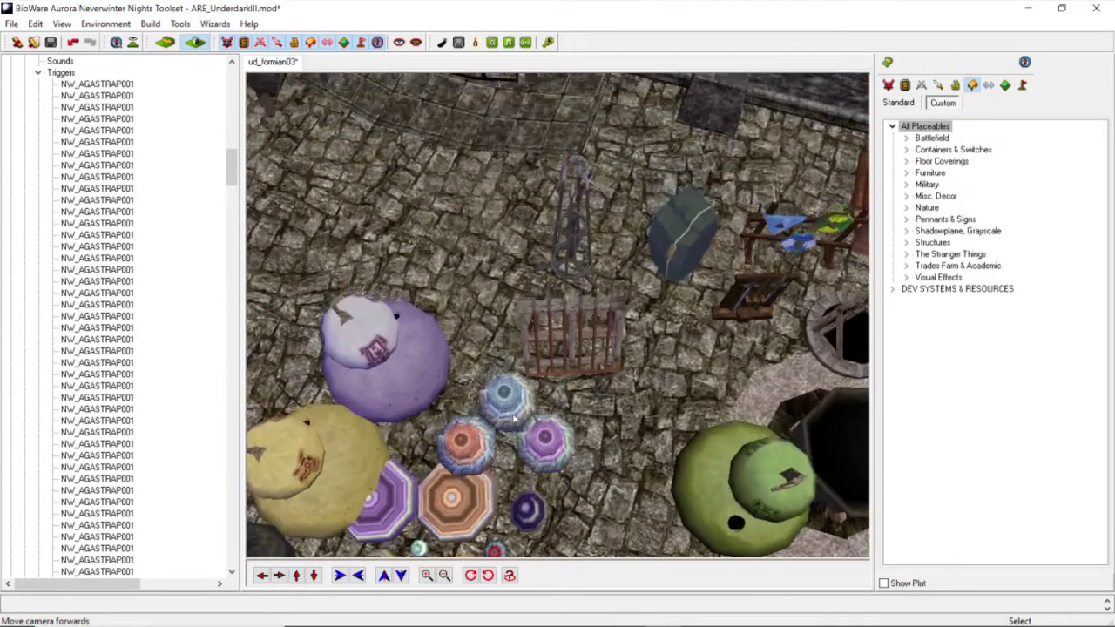
# Step: Shift the spear rack away from the small pots toward the tall iron cage, and select the mixed weapon rack
pyautogui.click(548, 301)
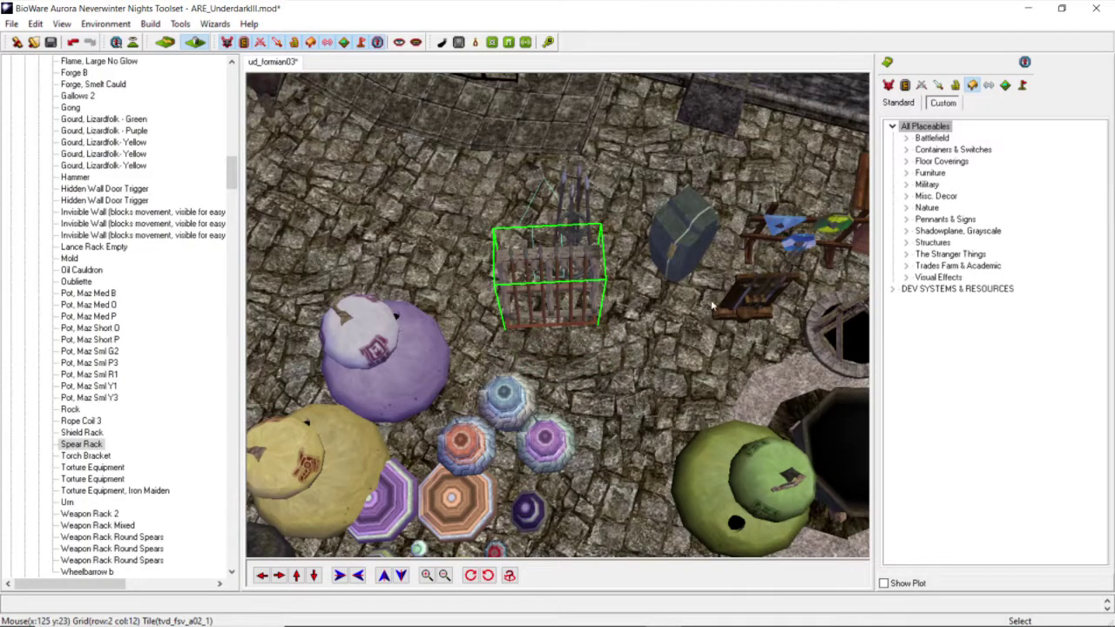
pyautogui.click(742, 301)
pyautogui.scroll(-10, 627, 321)
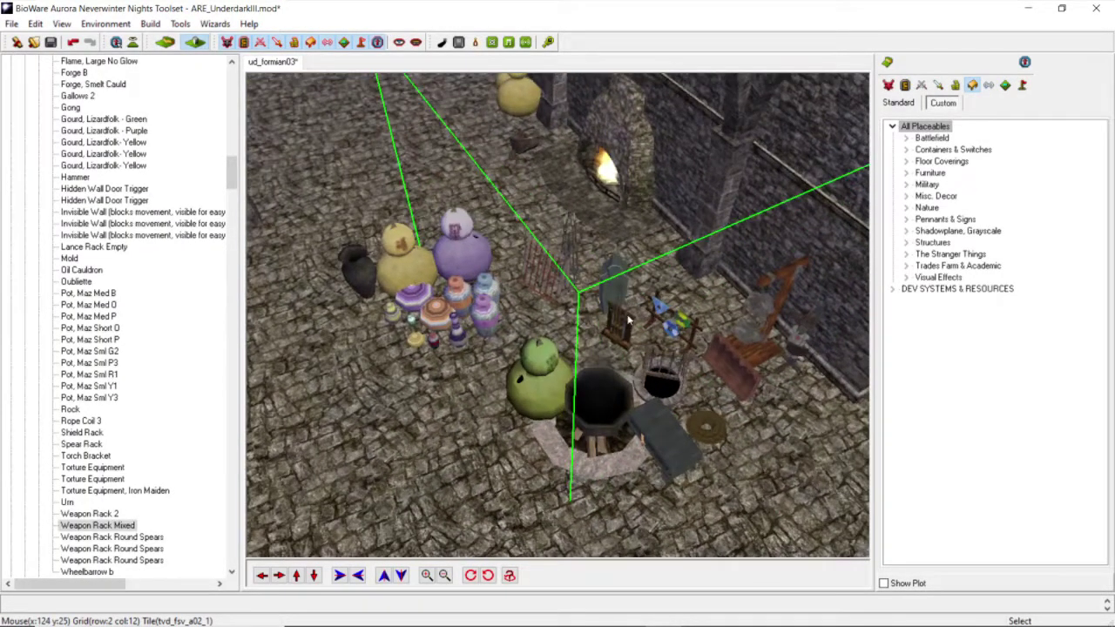
pyautogui.click(628, 320)
pyautogui.moveTo(628, 320); pyautogui.dragTo(654, 433, button='middle')
pyautogui.click(650, 410)
pyautogui.click(650, 406)
pyautogui.scroll(-8, 636, 384)
pyautogui.click(635, 384)
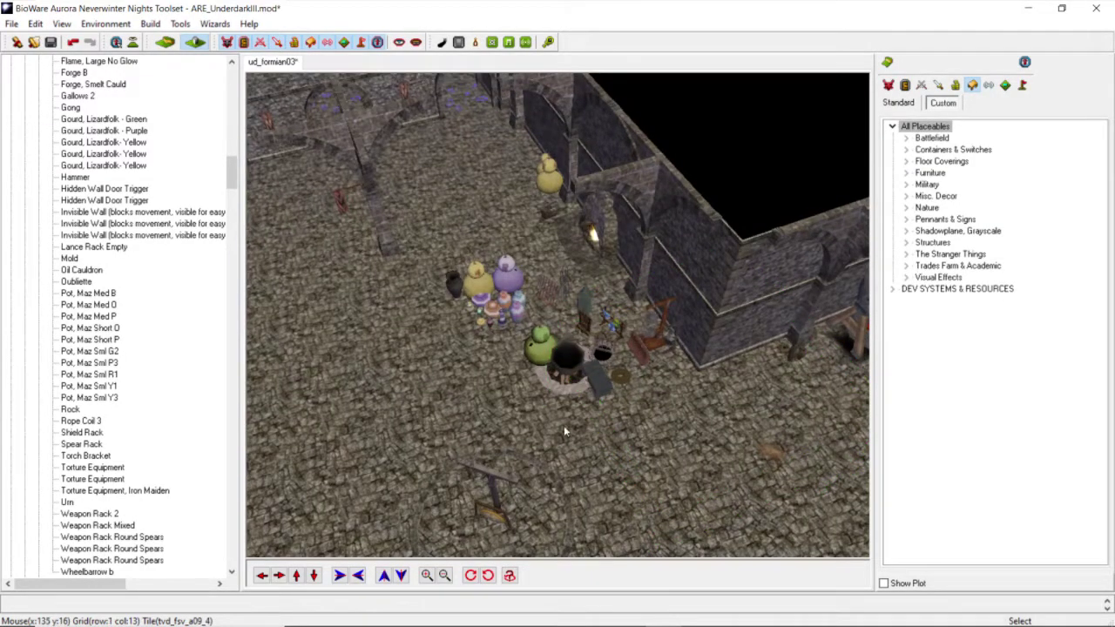
# Step: Move the dark torture equipment slab from beside the oil cauldron to the wall side of the iron maiden
pyautogui.scroll(5, 563, 426)
pyautogui.click(622, 466)
pyautogui.moveTo(623, 466); pyautogui.dragTo(648, 281)
pyautogui.scroll(3, 616, 350)
pyautogui.scroll(3, 618, 350)
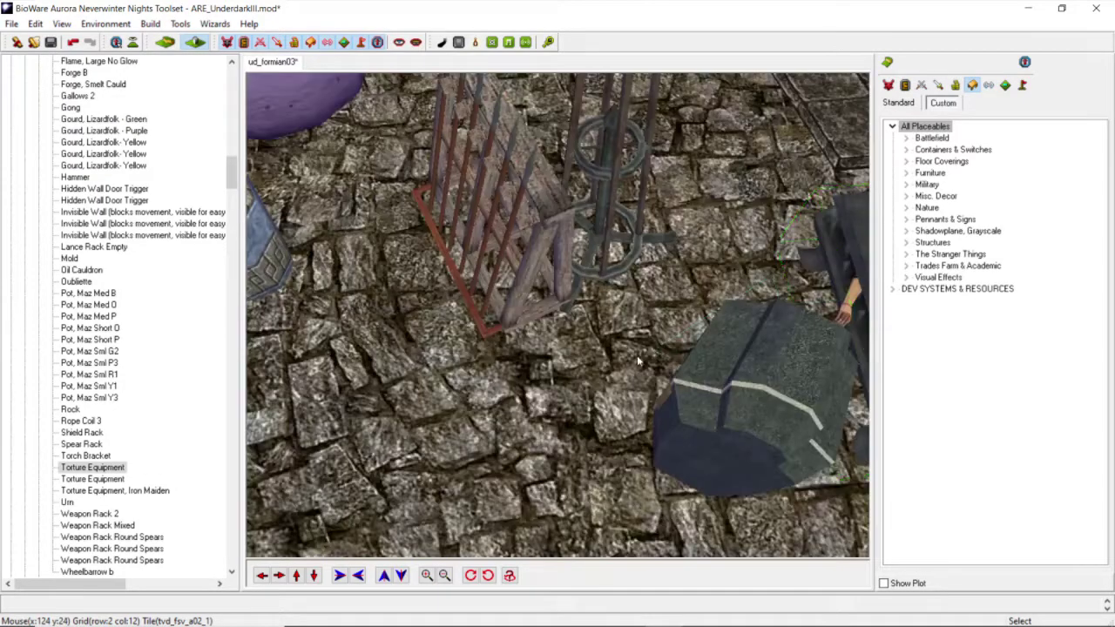
# Step: Bring the iron maiden and the tall iron cage closer together, and move the spear rack back beside the small pots
pyautogui.click(636, 356)
pyautogui.moveTo(694, 388); pyautogui.dragTo(698, 371)
pyautogui.moveTo(616, 243); pyautogui.dragTo(669, 254)
pyautogui.moveTo(543, 267); pyautogui.dragTo(414, 297)
pyautogui.scroll(-5, 412, 293)
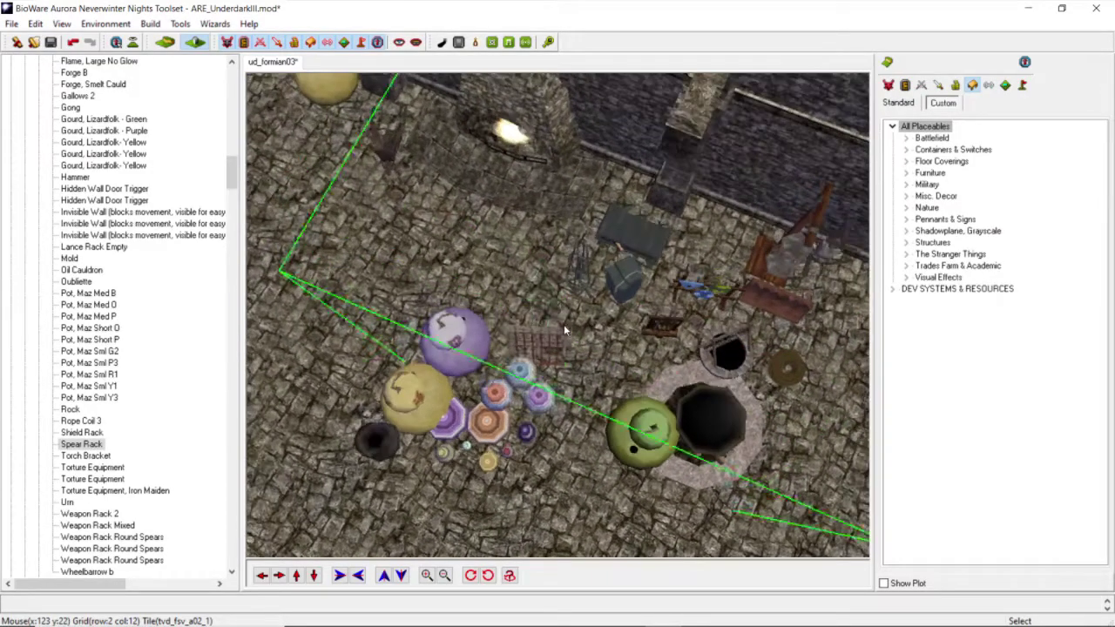
# Step: Select the torture slab, the iron maiden and the tall iron cage together and copy them
pyautogui.moveTo(563, 330); pyautogui.dragTo(623, 306, button='middle')
pyautogui.click(576, 327)
pyautogui.click(614, 247)
pyautogui.click(598, 207)
pyautogui.moveTo(546, 223); pyautogui.dragTo(541, 202)
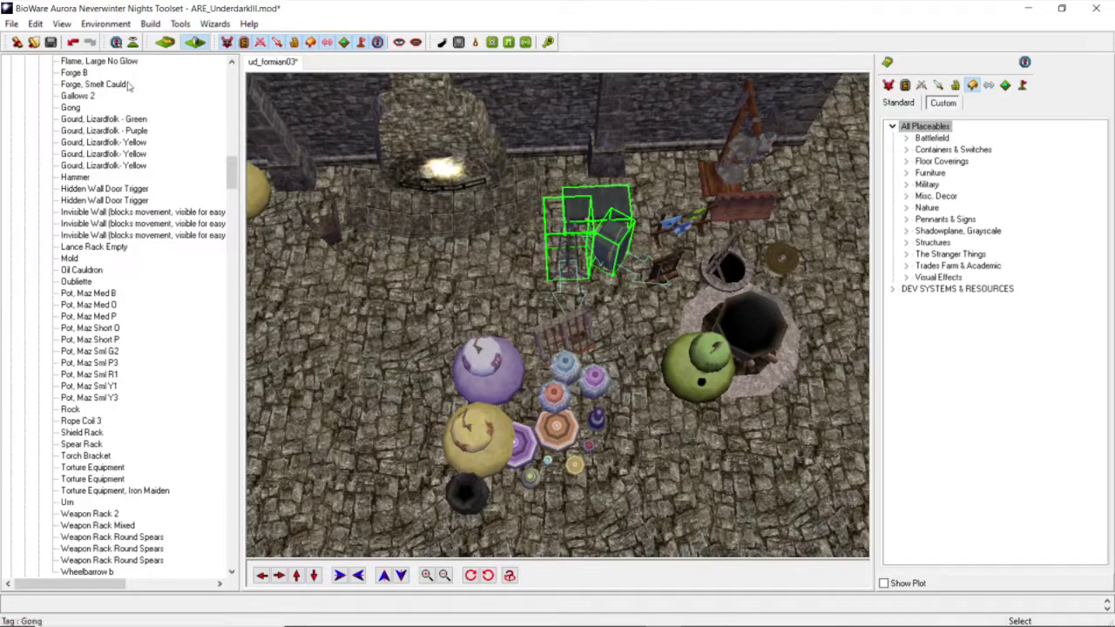
pyautogui.click(35, 24)
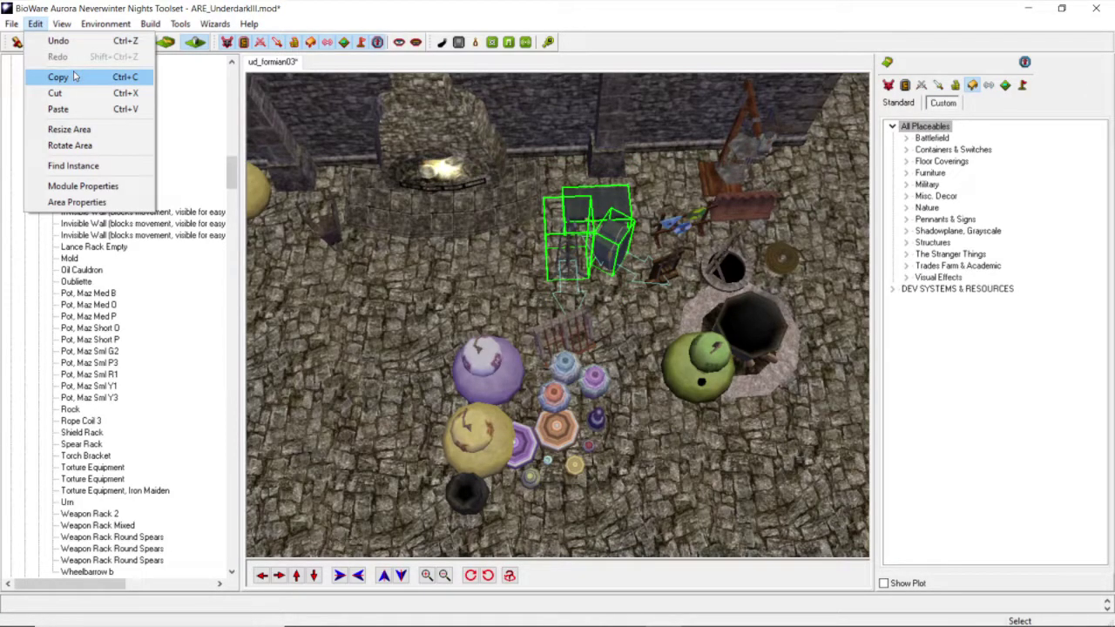
pyautogui.click(74, 77)
pyautogui.scroll(-5, 444, 231)
pyautogui.moveTo(464, 265); pyautogui.dragTo(455, 303, button='middle')
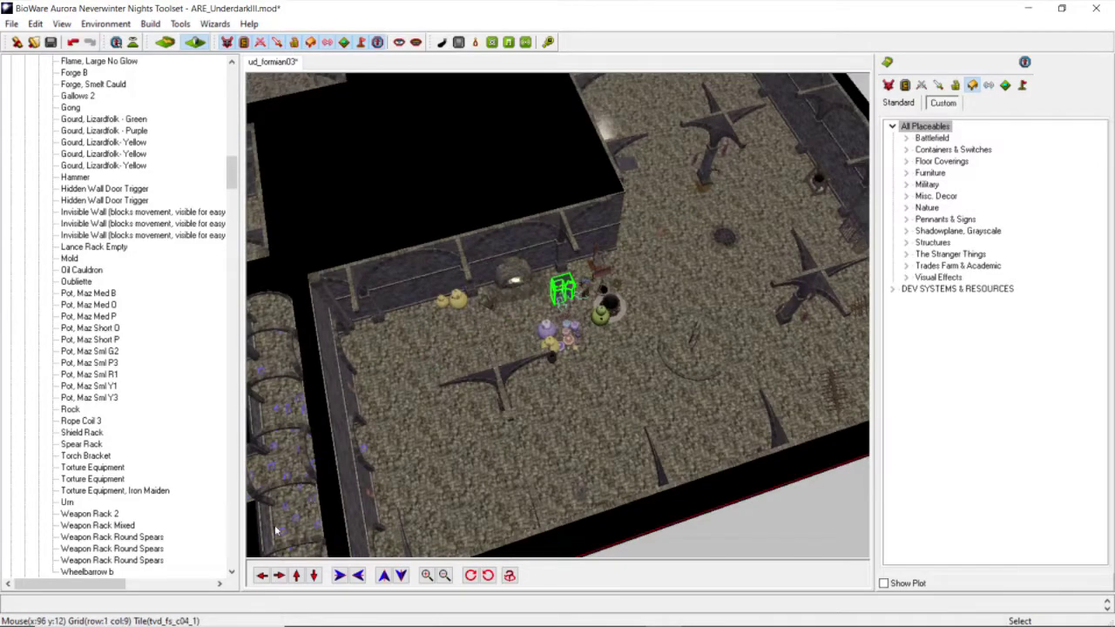
# Step: Paste the copied torture slab, iron maiden and tall iron cage into the empty square room beyond the corridor grid
pyautogui.click(261, 575)
pyautogui.click(261, 576)
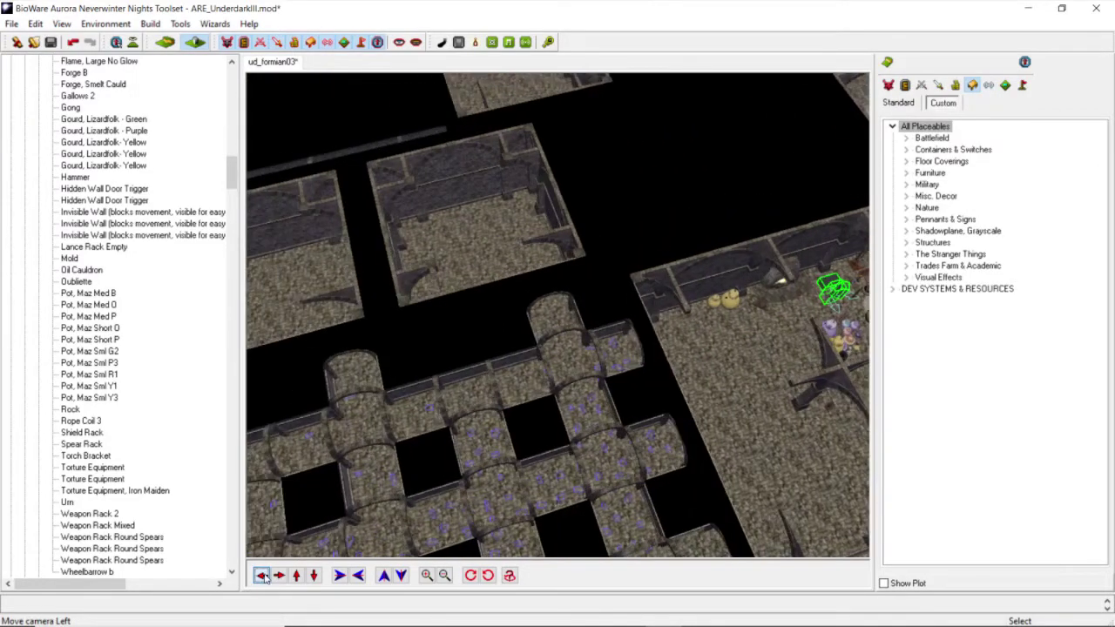
pyautogui.click(296, 575)
pyautogui.scroll(6, 548, 314)
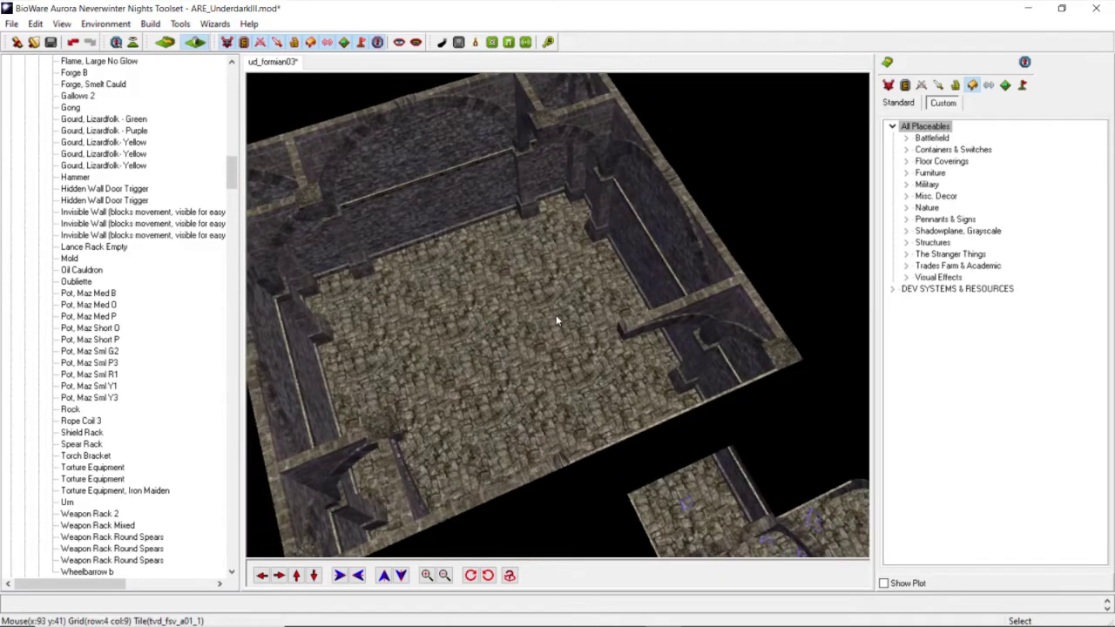
pyautogui.scroll(3, 556, 315)
pyautogui.moveTo(550, 309); pyautogui.dragTo(462, 303, button='middle')
pyautogui.scroll(-5, 462, 303)
pyautogui.scroll(-3, 462, 303)
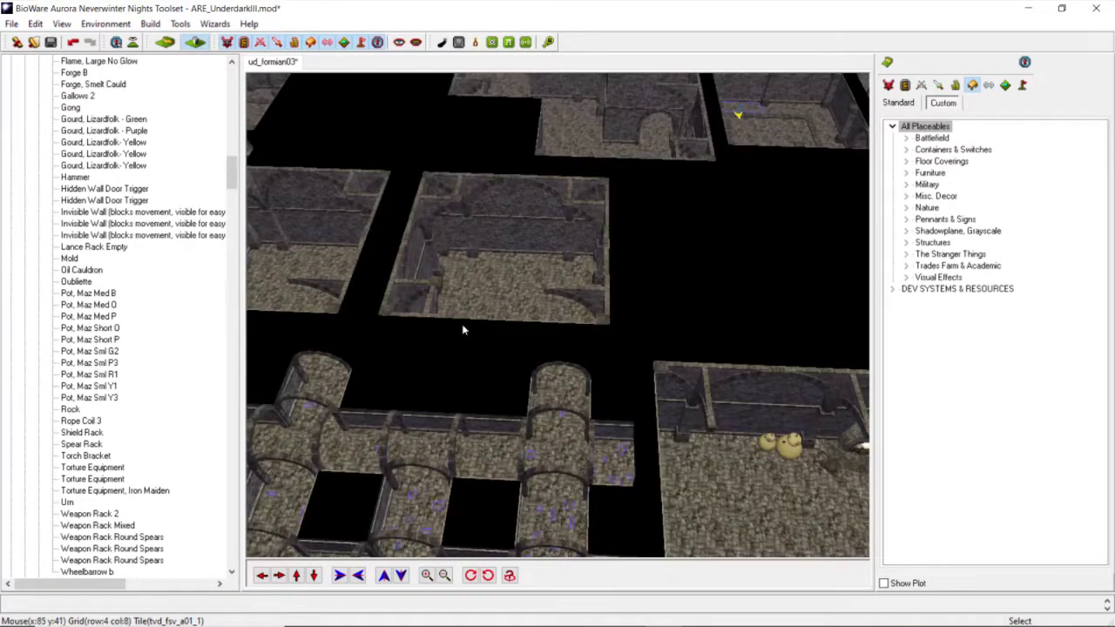
pyautogui.scroll(5, 460, 324)
pyautogui.scroll(-2, 460, 324)
pyautogui.scroll(5, 464, 323)
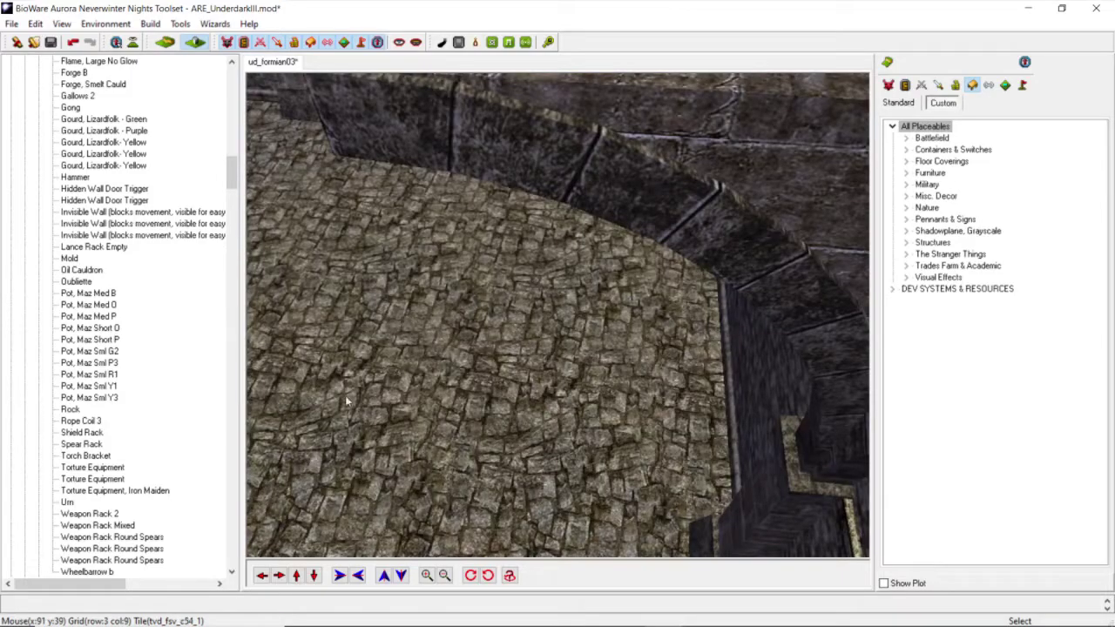
pyautogui.click(261, 574)
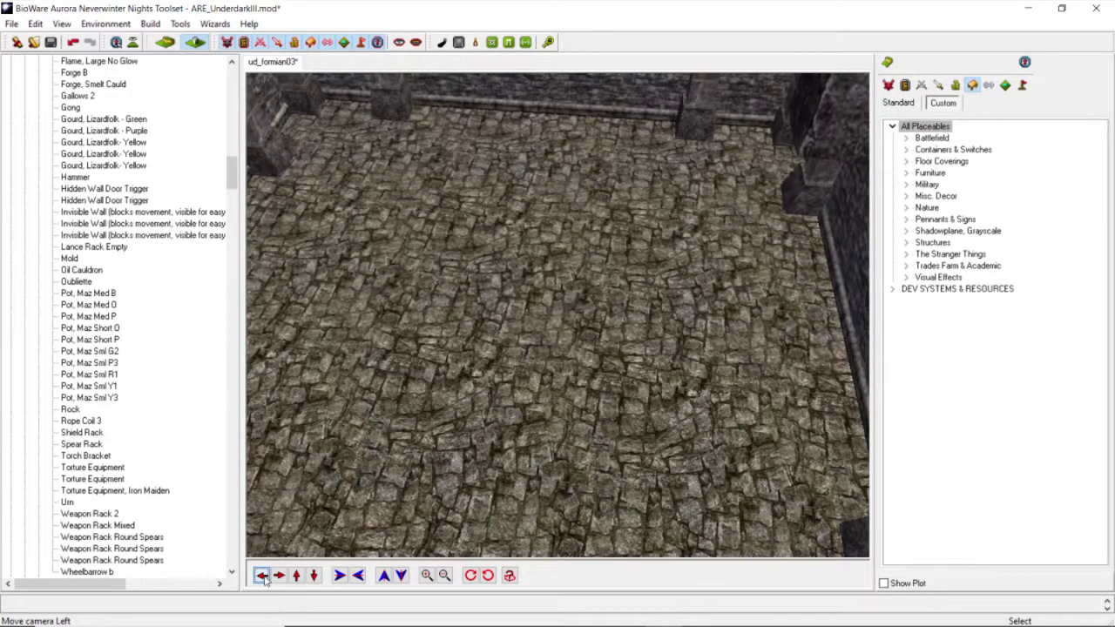
pyautogui.scroll(-6, 550, 362)
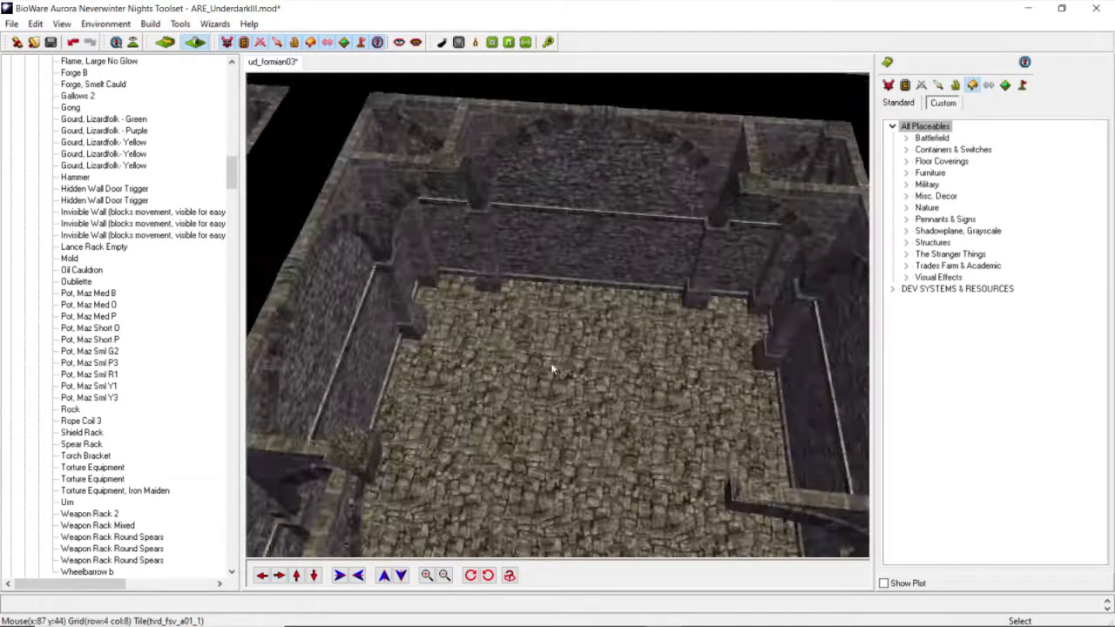
pyautogui.moveTo(556, 329); pyautogui.dragTo(597, 317, button='middle')
pyautogui.scroll(4, 555, 312)
pyautogui.scroll(-4, 556, 312)
pyautogui.scroll(4, 599, 317)
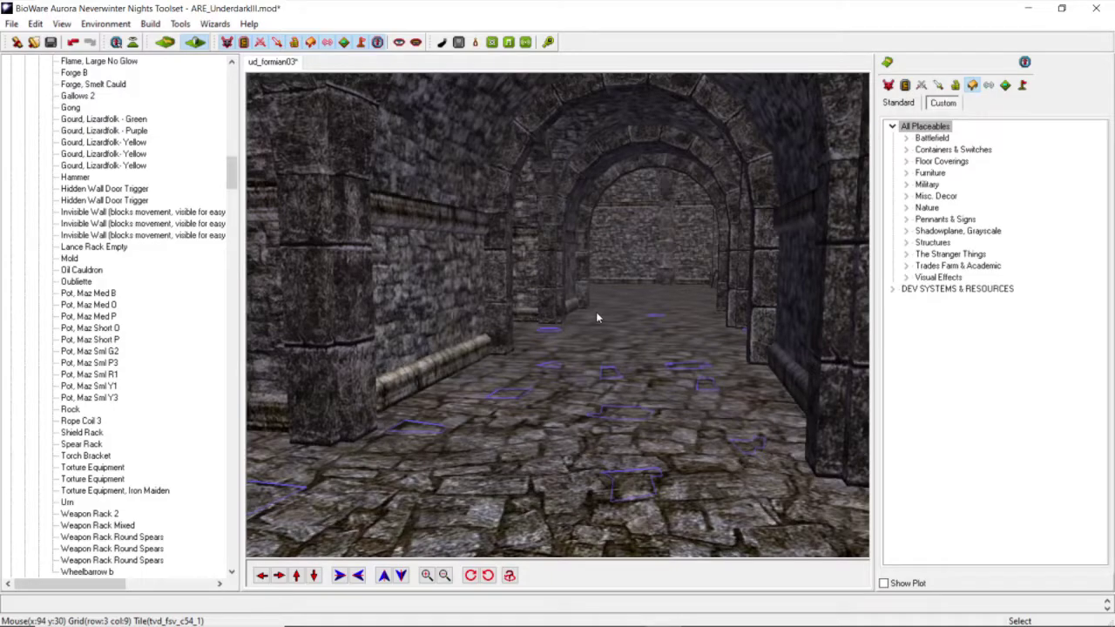
pyautogui.scroll(-5, 597, 318)
pyautogui.moveTo(597, 318); pyautogui.dragTo(594, 392, button='middle')
pyautogui.scroll(5, 586, 391)
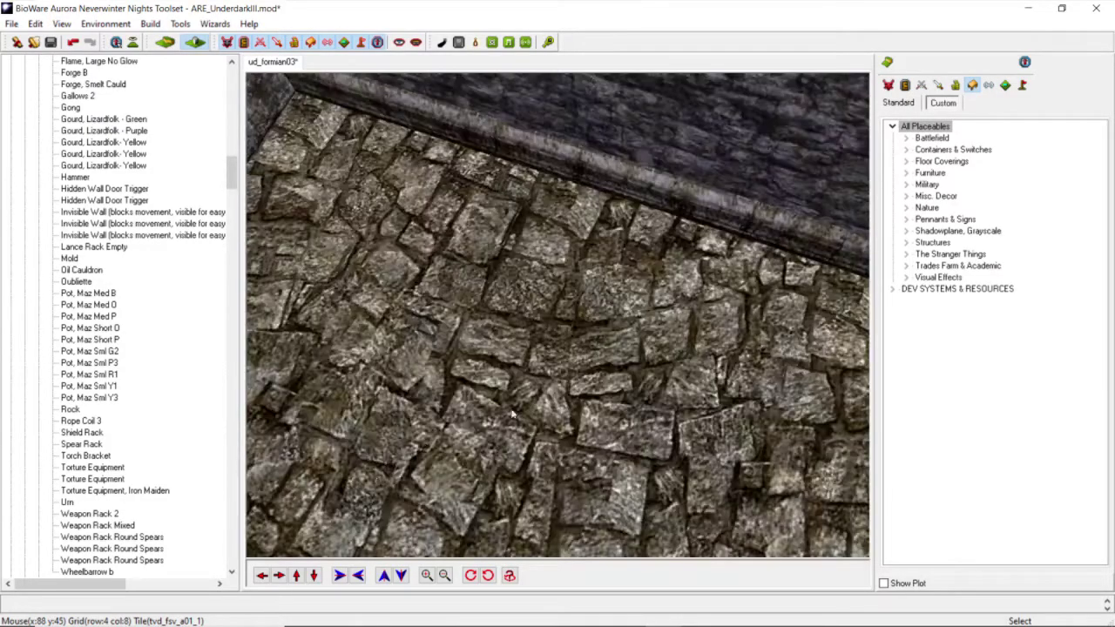
pyautogui.click(317, 572)
pyautogui.scroll(-5, 565, 340)
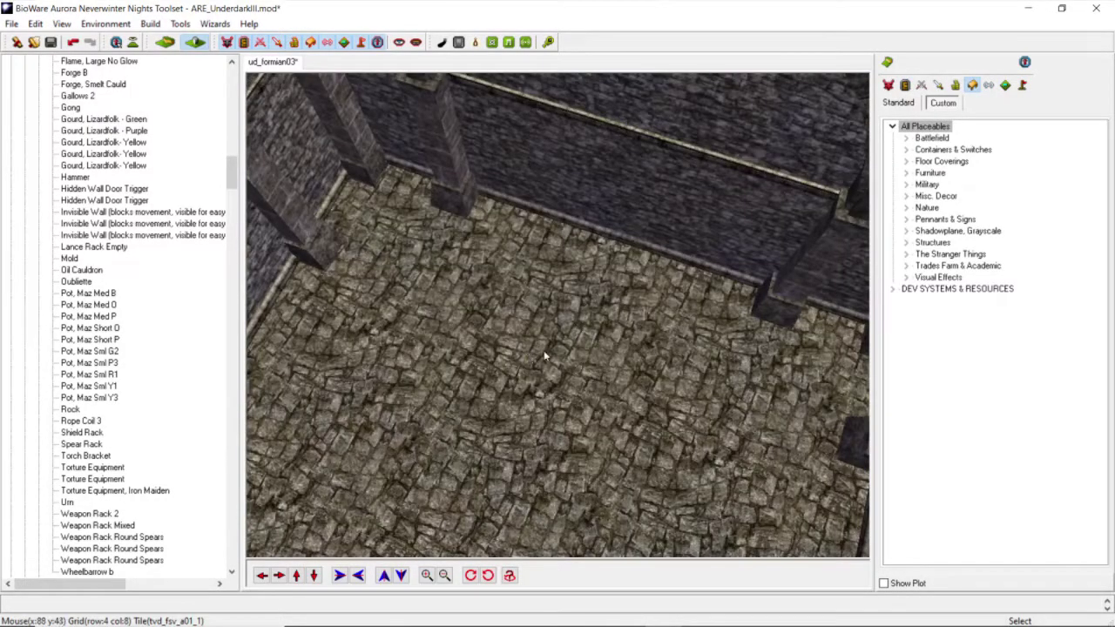
pyautogui.moveTo(566, 340); pyautogui.dragTo(567, 340, button='middle')
pyautogui.scroll(4, 566, 341)
pyautogui.scroll(3, 569, 341)
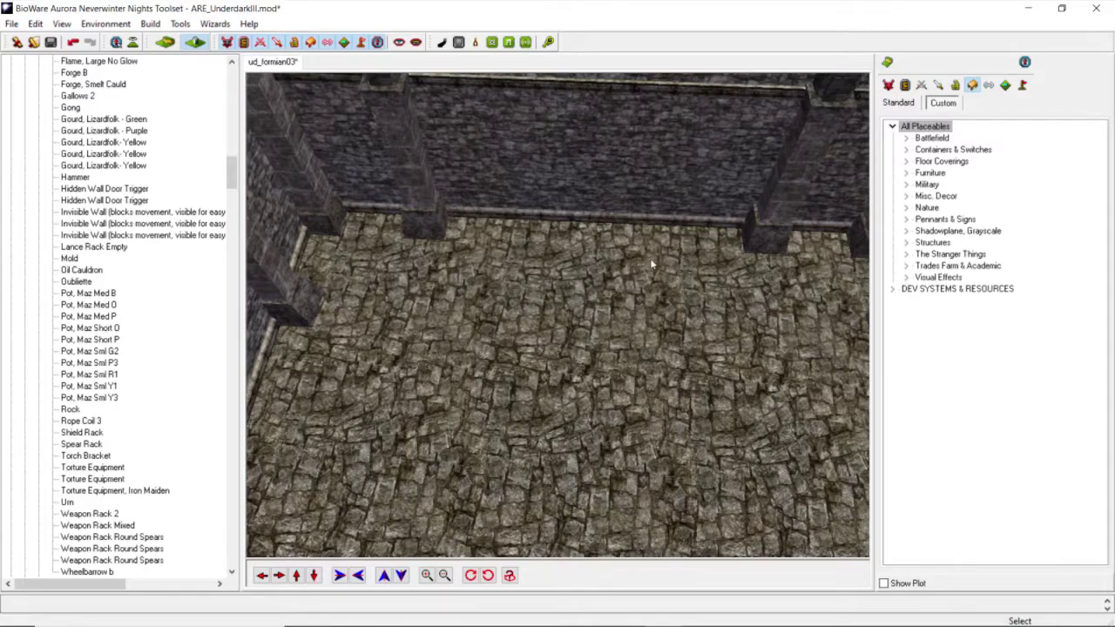
pyautogui.click(35, 23)
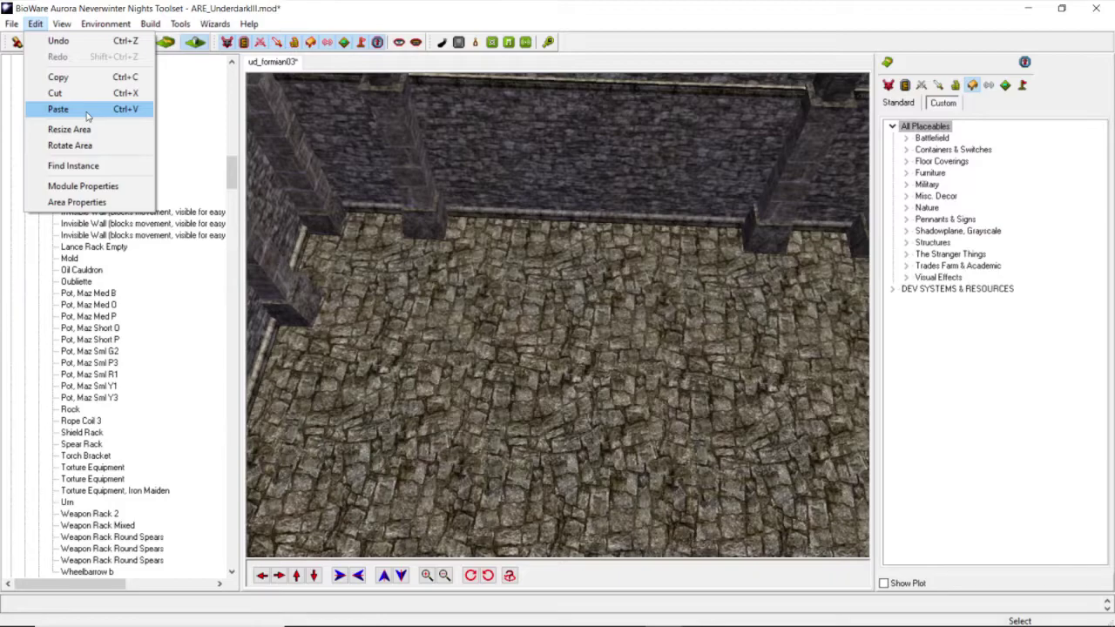
pyautogui.click(57, 108)
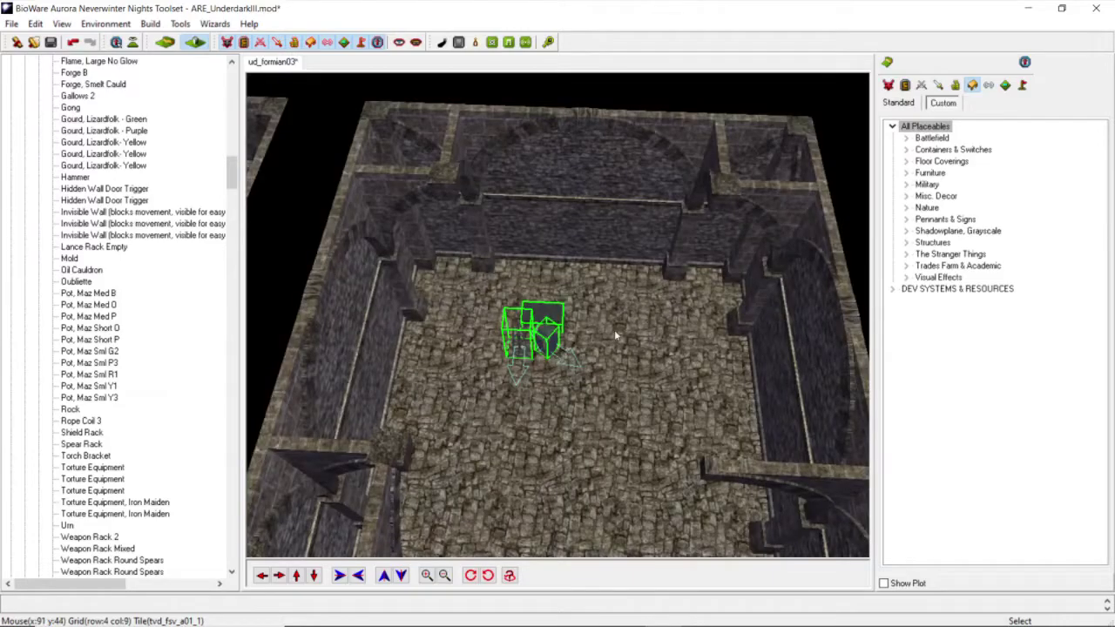
# Step: Spread the pasted props apart in the square room, with the iron maiden between the tall cage and the torture slab
pyautogui.click(560, 341)
pyautogui.moveTo(526, 313); pyautogui.dragTo(762, 261)
pyautogui.moveTo(526, 362); pyautogui.dragTo(470, 255)
pyautogui.scroll(4, 453, 250)
pyautogui.moveTo(452, 250); pyautogui.dragTo(428, 228, button='middle')
pyautogui.click(435, 179)
pyautogui.moveTo(435, 179); pyautogui.dragTo(498, 214)
pyautogui.moveTo(441, 286); pyautogui.dragTo(411, 347, button='middle')
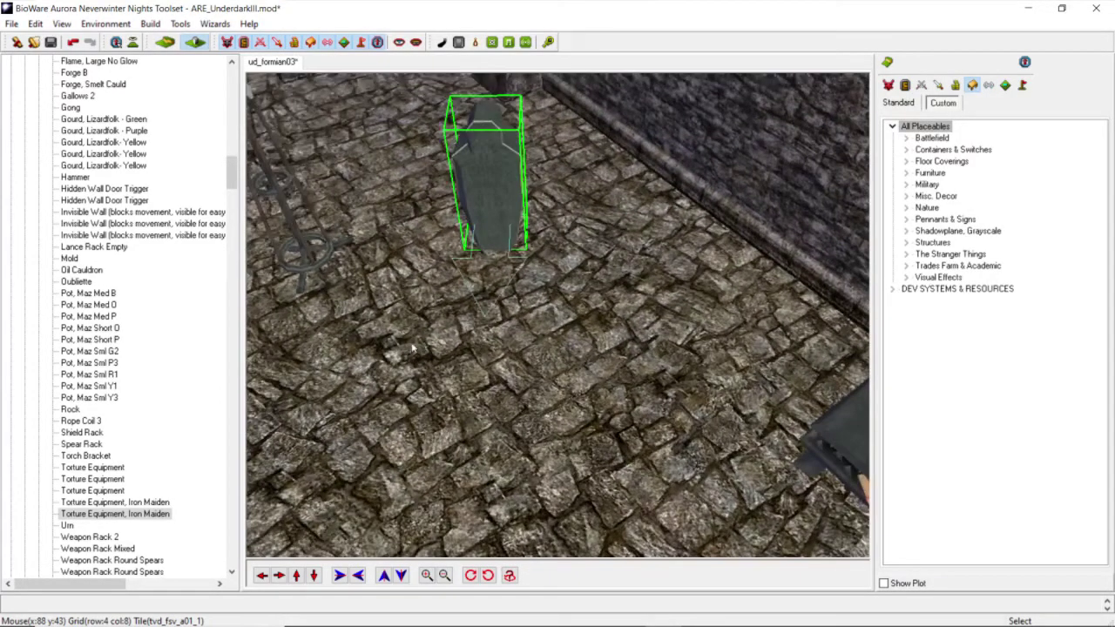
pyautogui.click(262, 576)
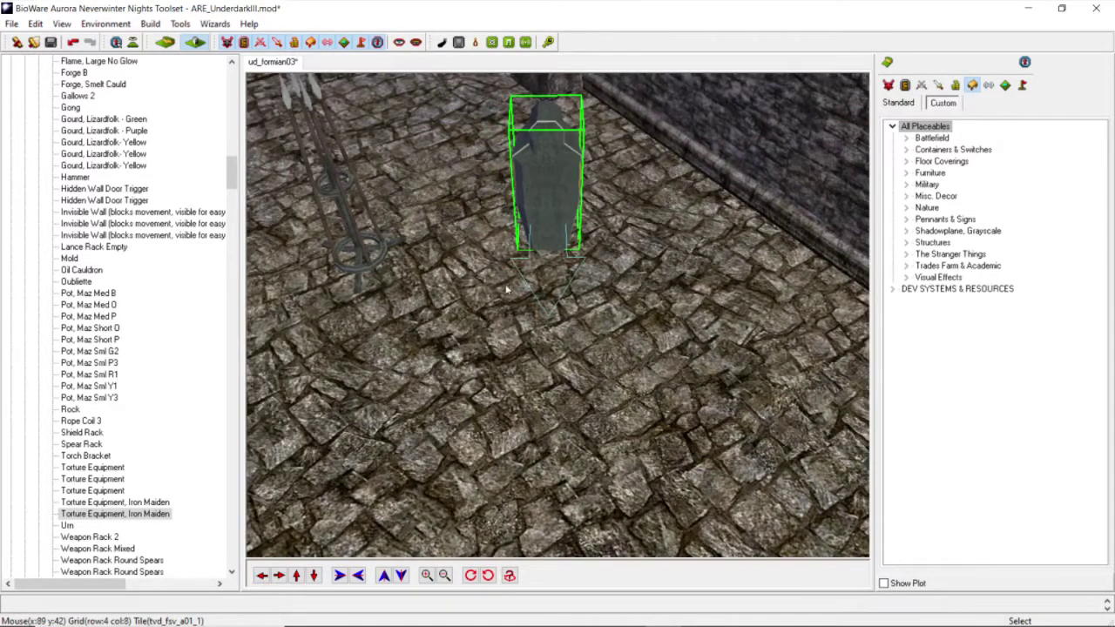
pyautogui.click(523, 259)
pyautogui.moveTo(533, 265); pyautogui.dragTo(518, 323)
# Step: Set the pasted iron maiden's initial state to Opened
pyautogui.rightClick(518, 322)
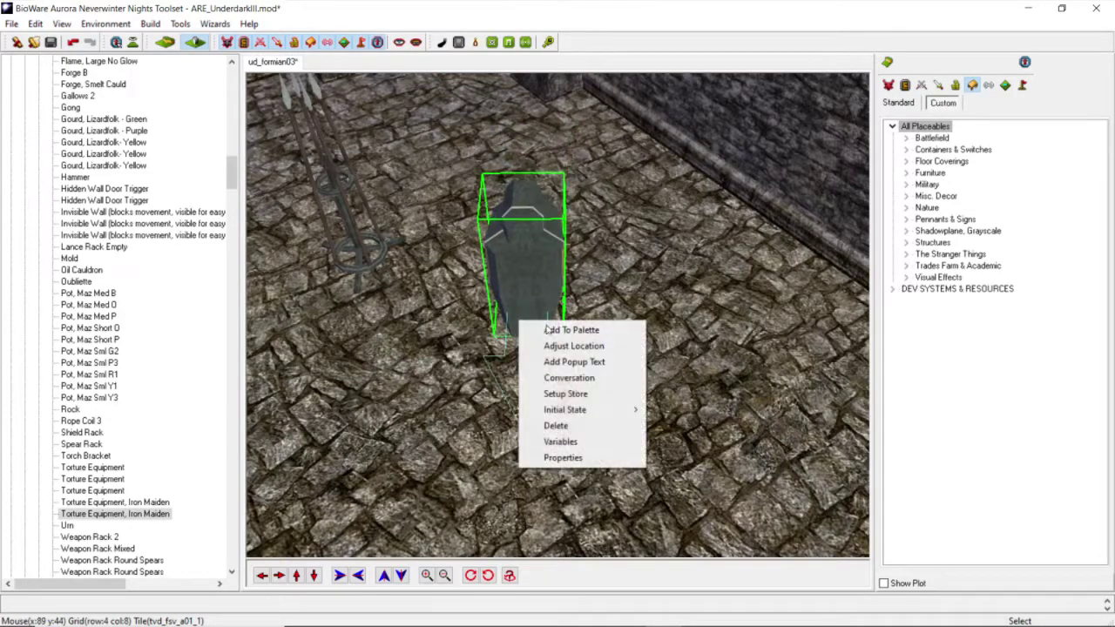
pyautogui.click(564, 458)
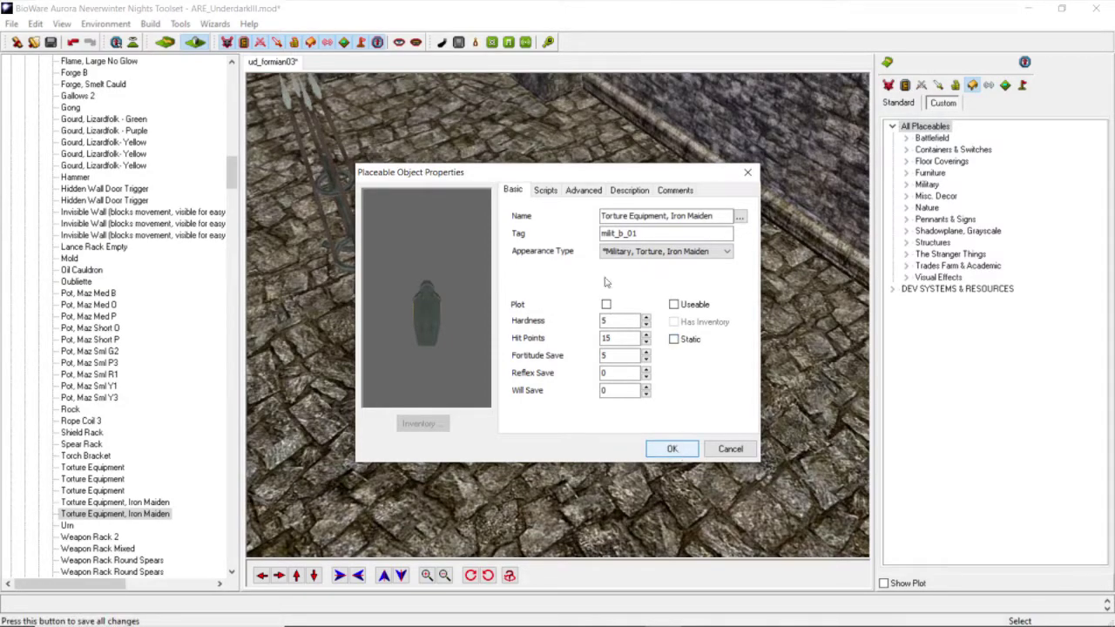
pyautogui.click(579, 193)
pyautogui.click(673, 384)
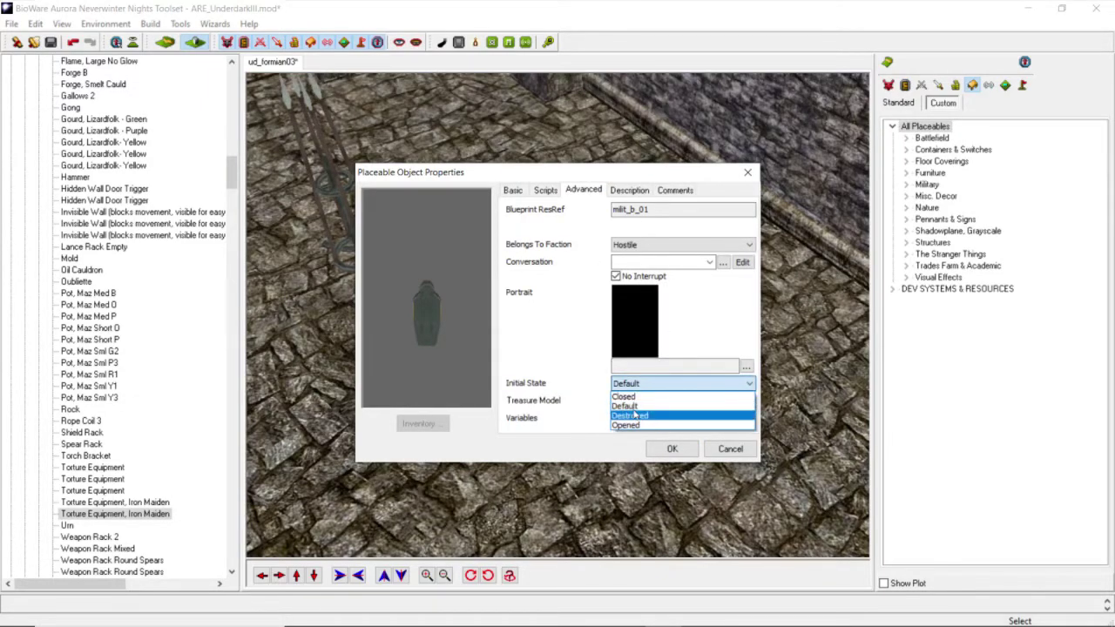
pyautogui.click(634, 426)
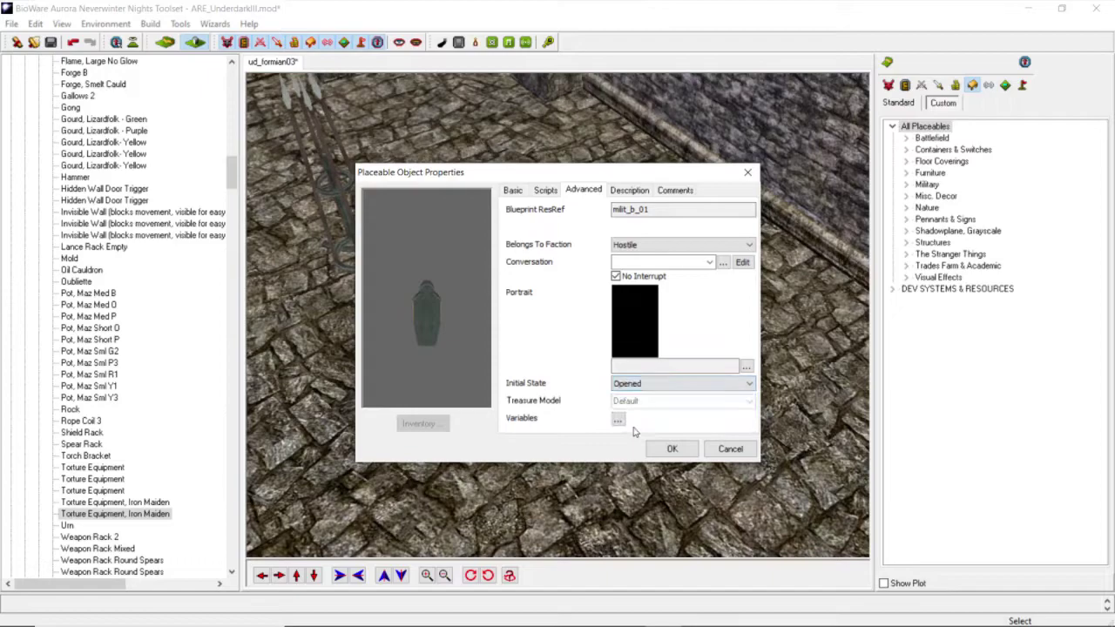
pyautogui.click(672, 448)
pyautogui.scroll(5, 528, 331)
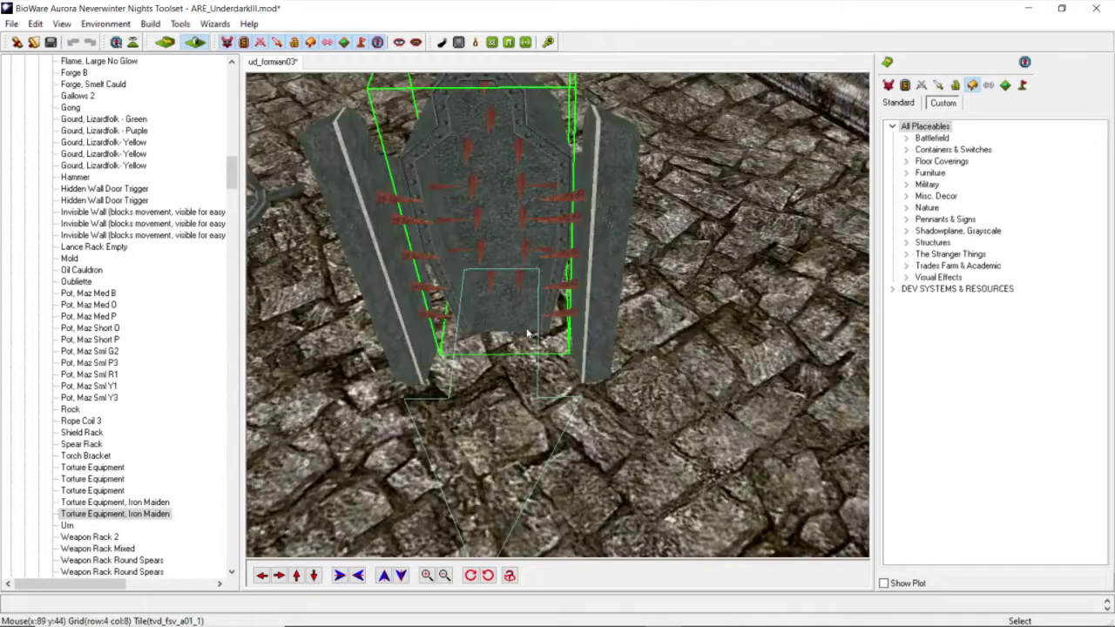
# Step: Move the opened iron maiden over to the room's back wall and rotate it clockwise toward the floor area
pyautogui.click(527, 331)
pyautogui.scroll(-6, 527, 335)
pyautogui.moveTo(565, 296); pyautogui.dragTo(670, 205)
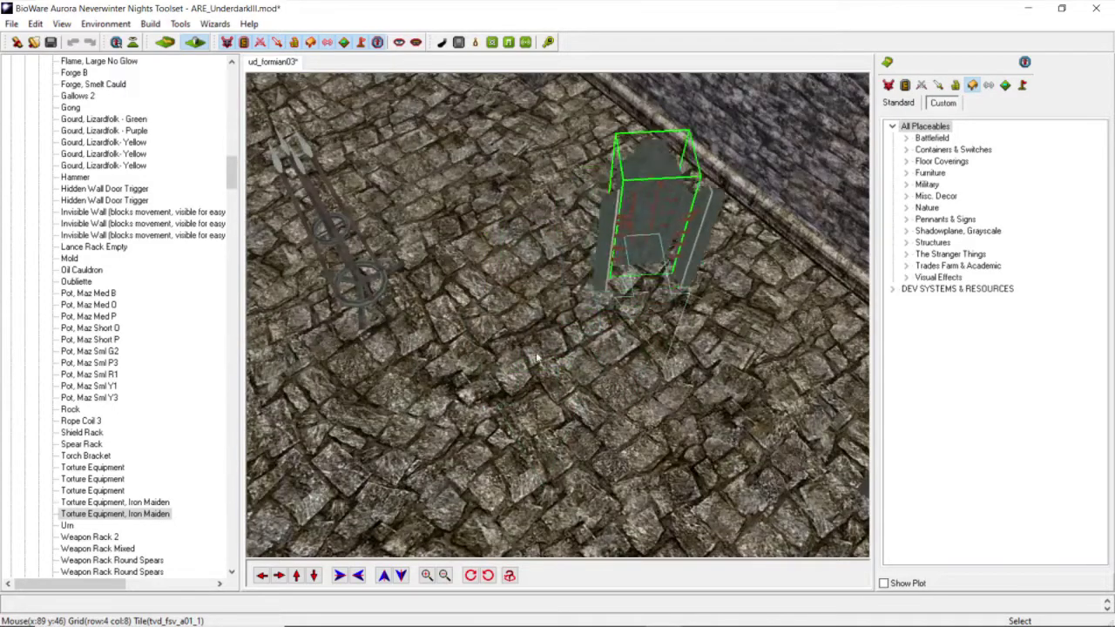
pyautogui.click(470, 575)
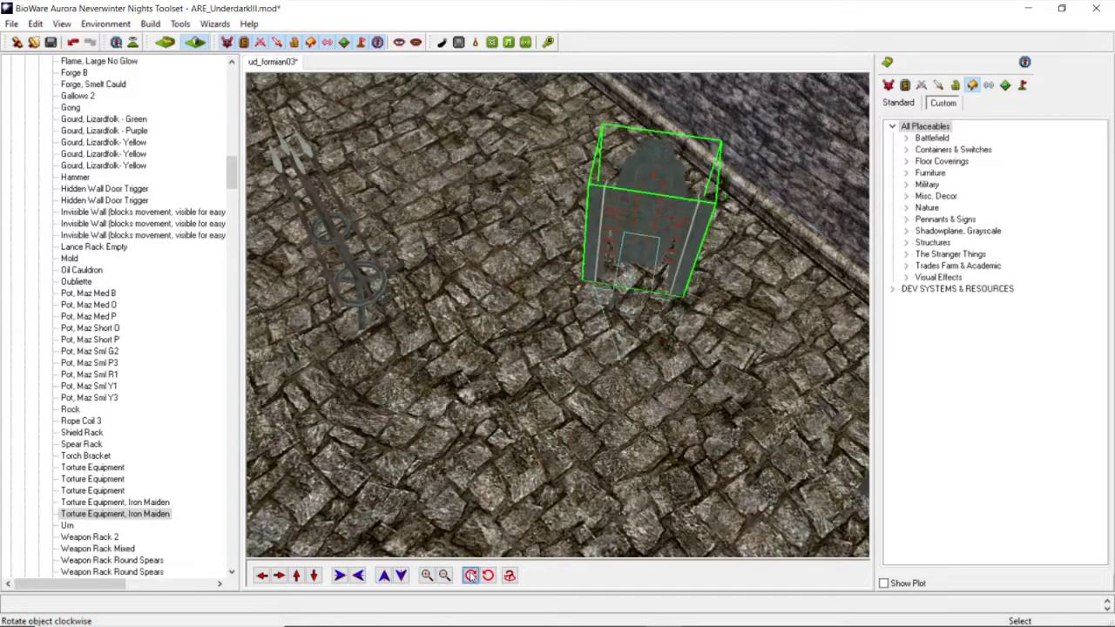
pyautogui.moveTo(531, 349); pyautogui.dragTo(616, 232, button='middle')
pyautogui.click(639, 207)
pyautogui.click(640, 207)
pyautogui.scroll(-8, 593, 250)
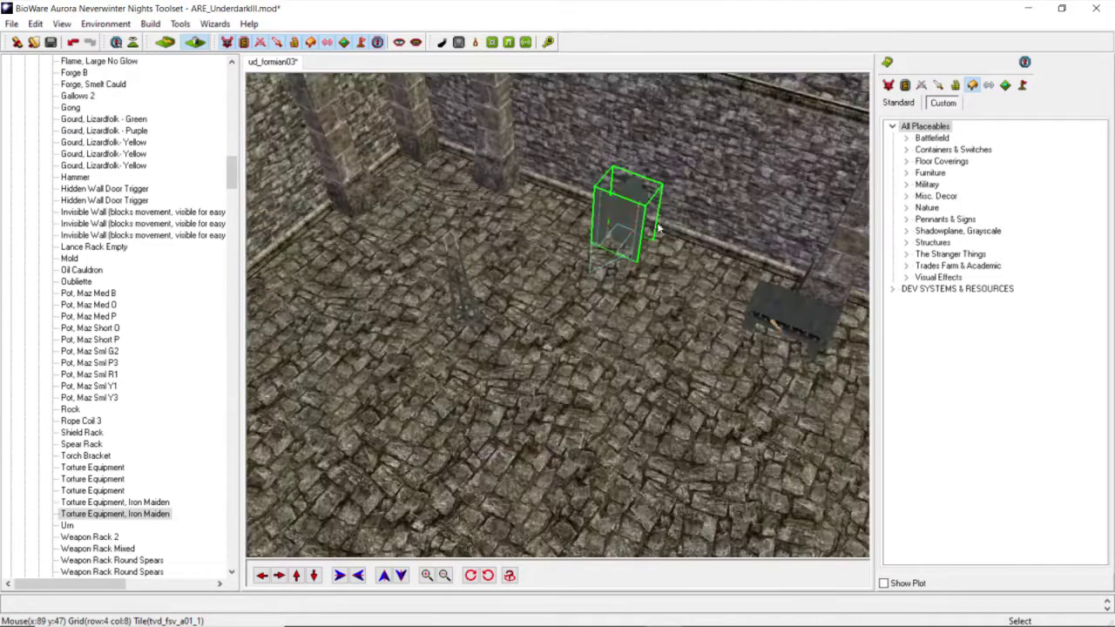
# Step: Examine the opened iron maiden and its position against the wall from several angles
pyautogui.scroll(8, 493, 343)
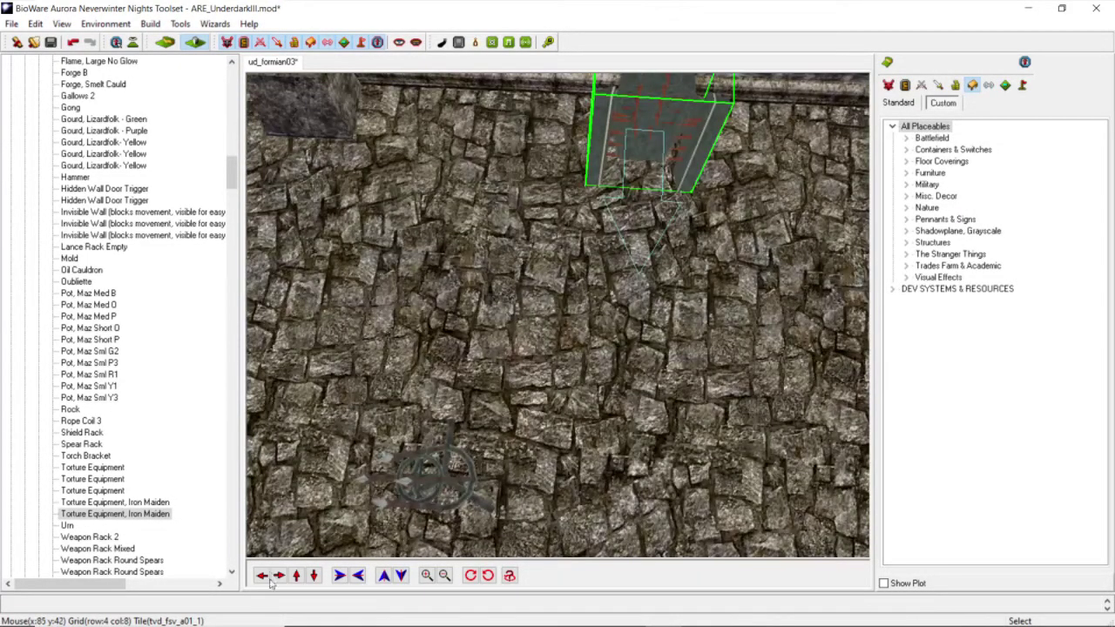
pyautogui.click(278, 575)
pyautogui.click(297, 576)
pyautogui.moveTo(427, 414); pyautogui.dragTo(488, 359, button='middle')
pyautogui.scroll(4, 489, 360)
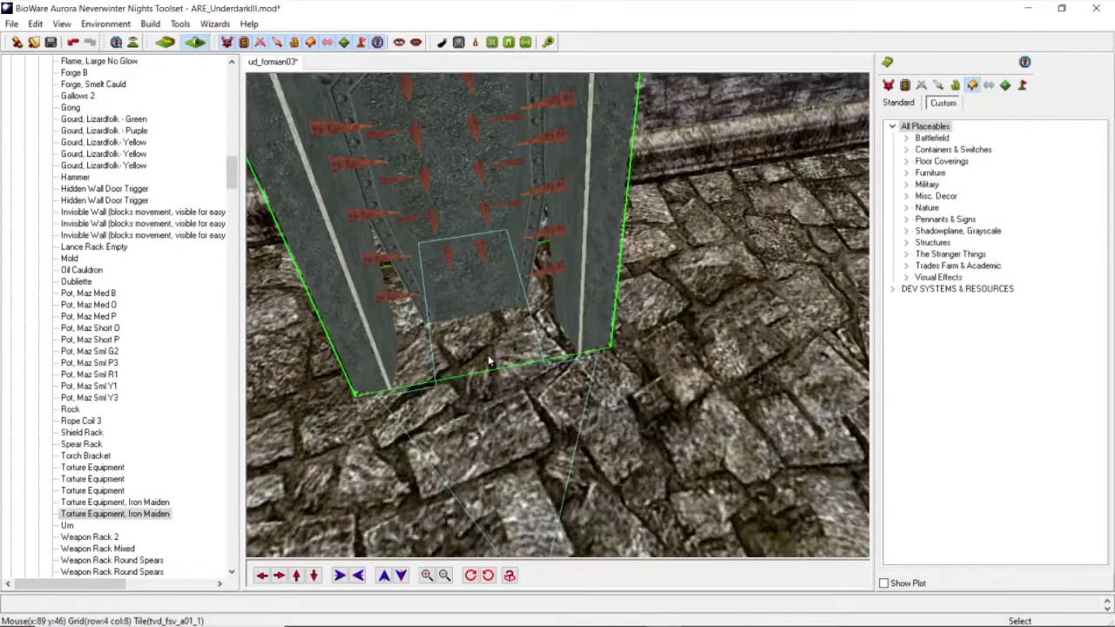
pyautogui.moveTo(475, 338); pyautogui.dragTo(492, 274, button='middle')
pyautogui.scroll(-8, 492, 273)
pyautogui.scroll(5, 624, 271)
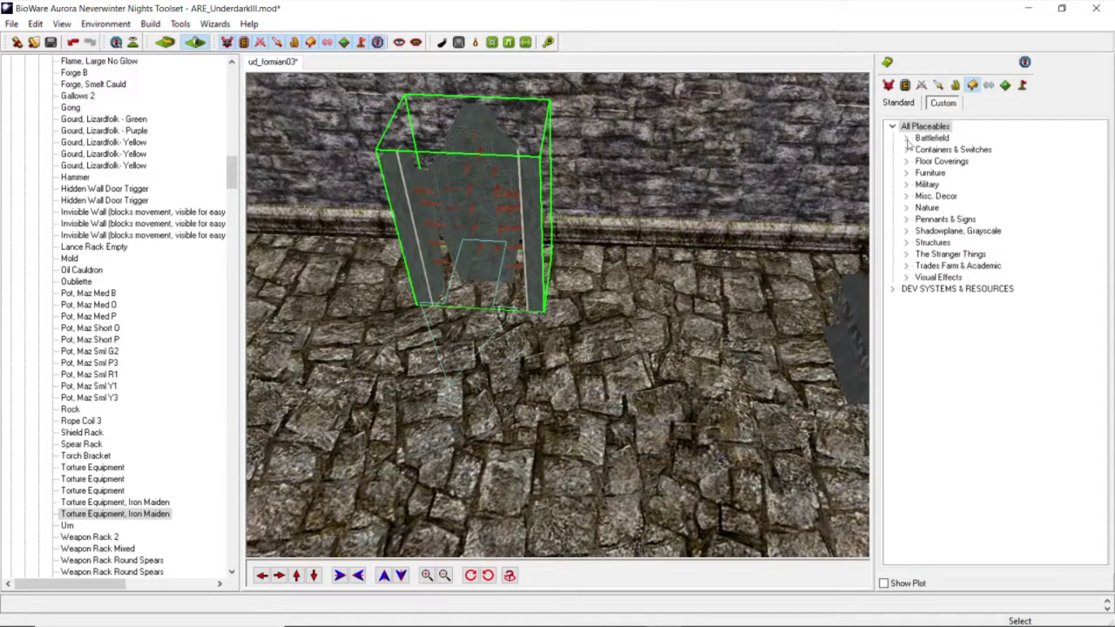
# Step: Place a Corpse 04 from the custom Battlefield placeables on the floor in front of the iron maiden
pyautogui.click(907, 139)
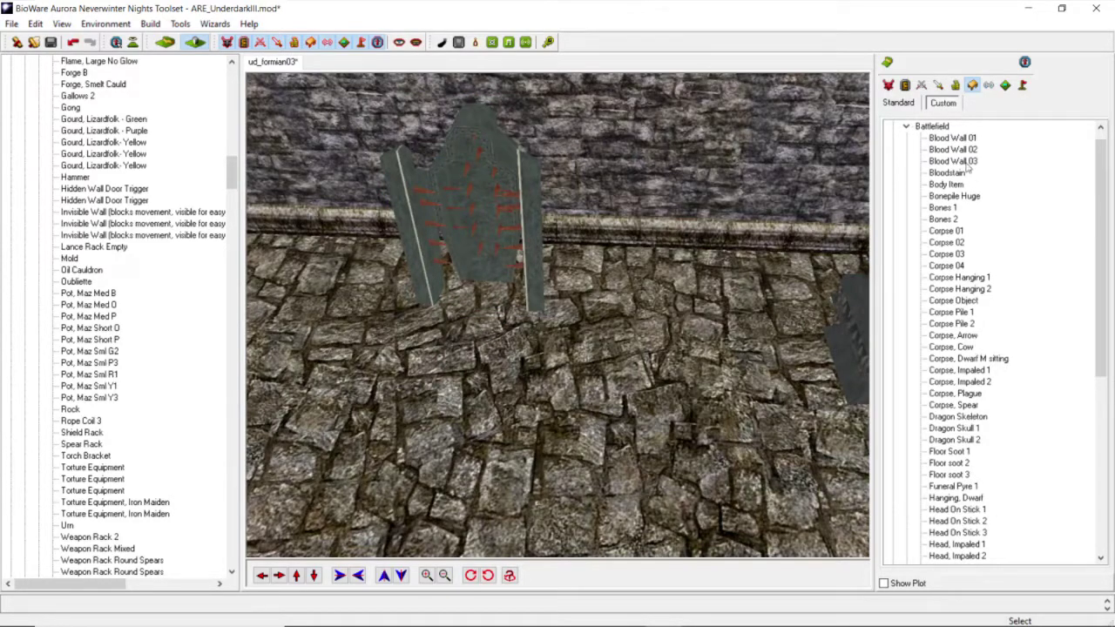
pyautogui.click(951, 253)
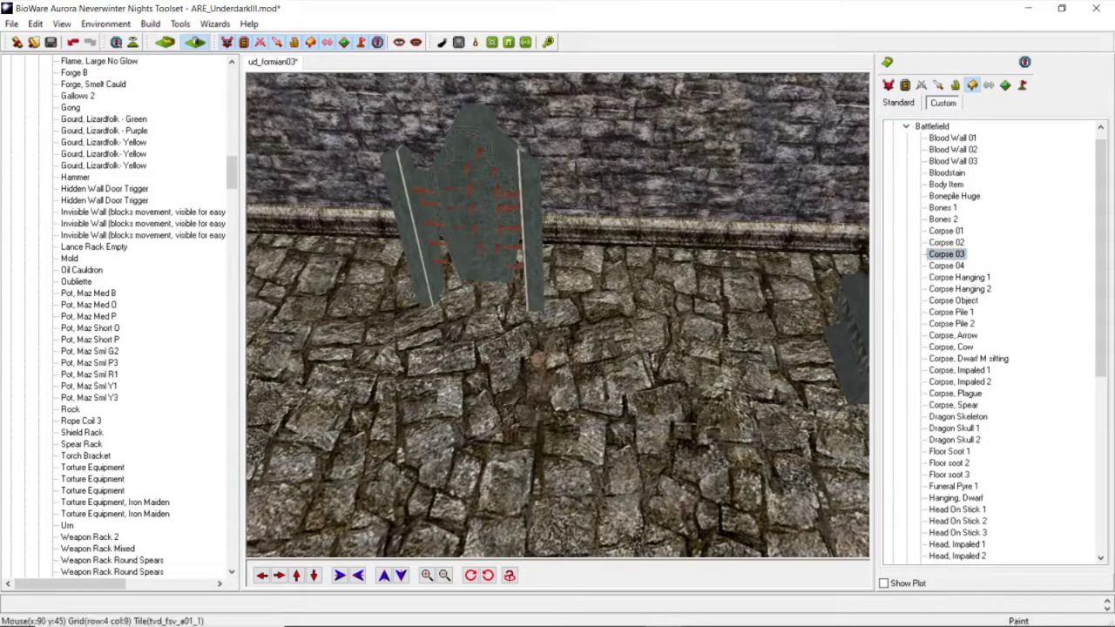
pyautogui.click(945, 265)
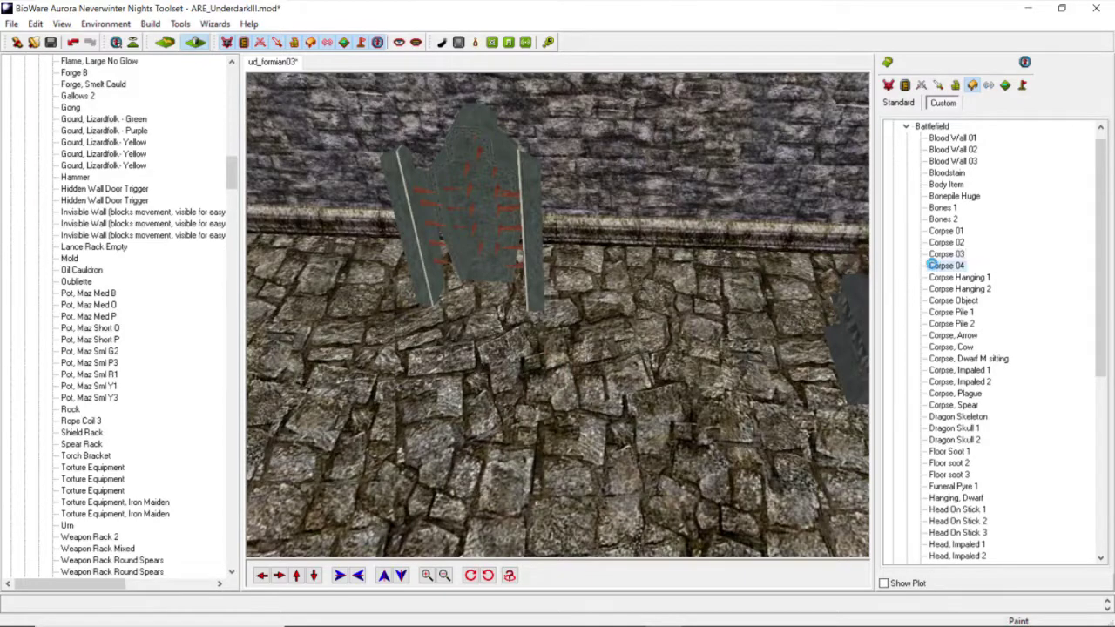
pyautogui.click(581, 424)
pyautogui.scroll(5, 584, 431)
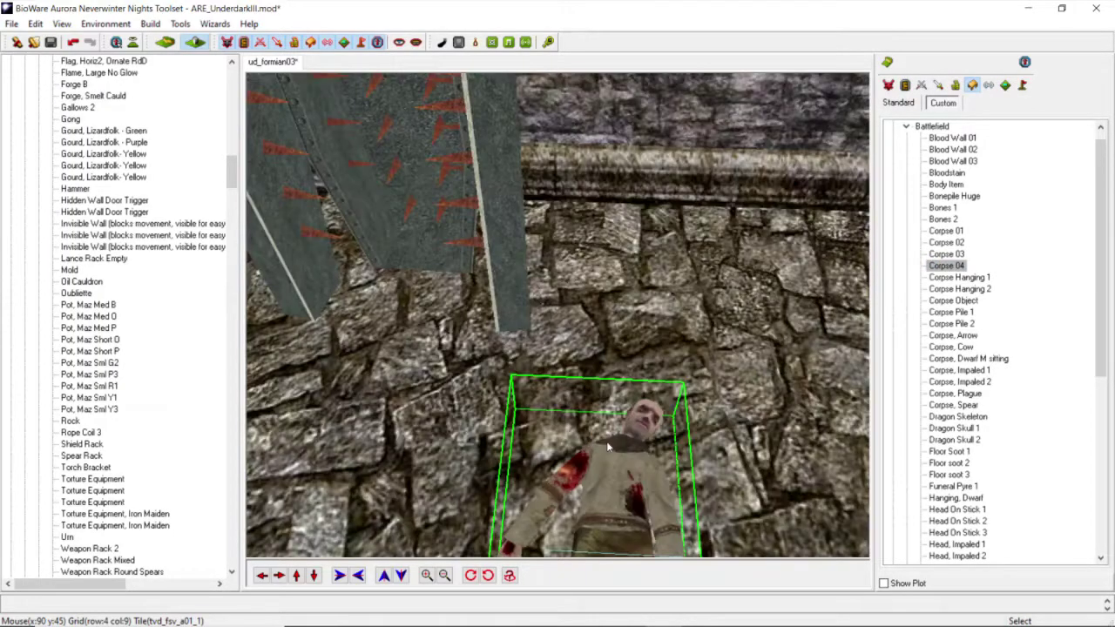
pyautogui.scroll(-4, 616, 442)
# Step: Try a Corpse 02 placeable beside Corpse 04 and delete it again
pyautogui.click(945, 242)
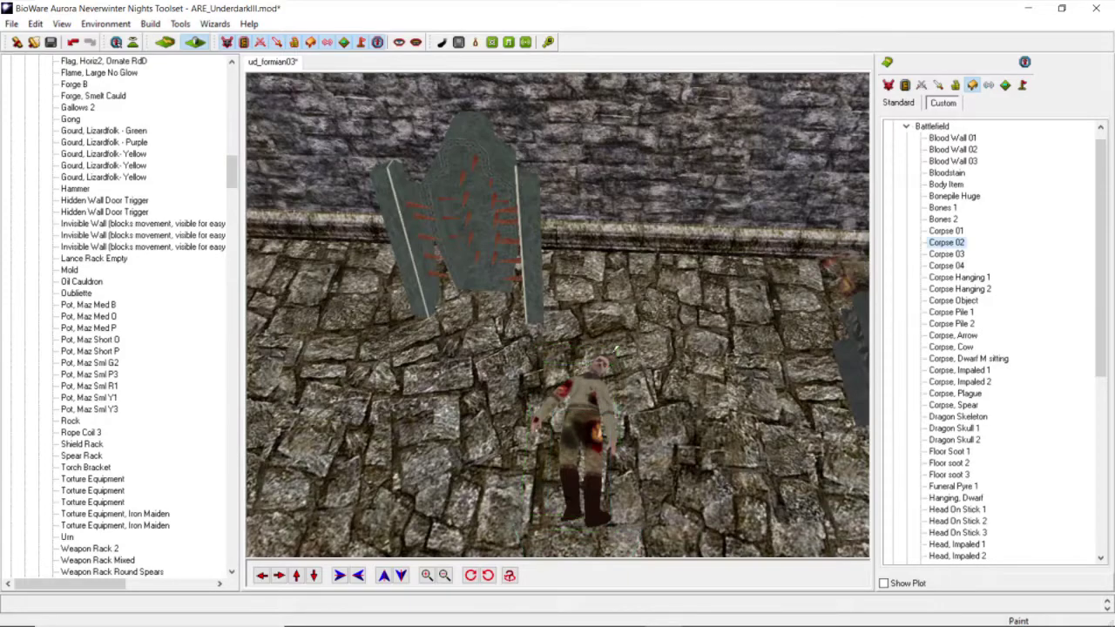
pyautogui.click(656, 391)
pyautogui.moveTo(658, 390); pyautogui.dragTo(656, 388, button='middle')
pyautogui.click(657, 389)
pyautogui.rightClick(668, 427)
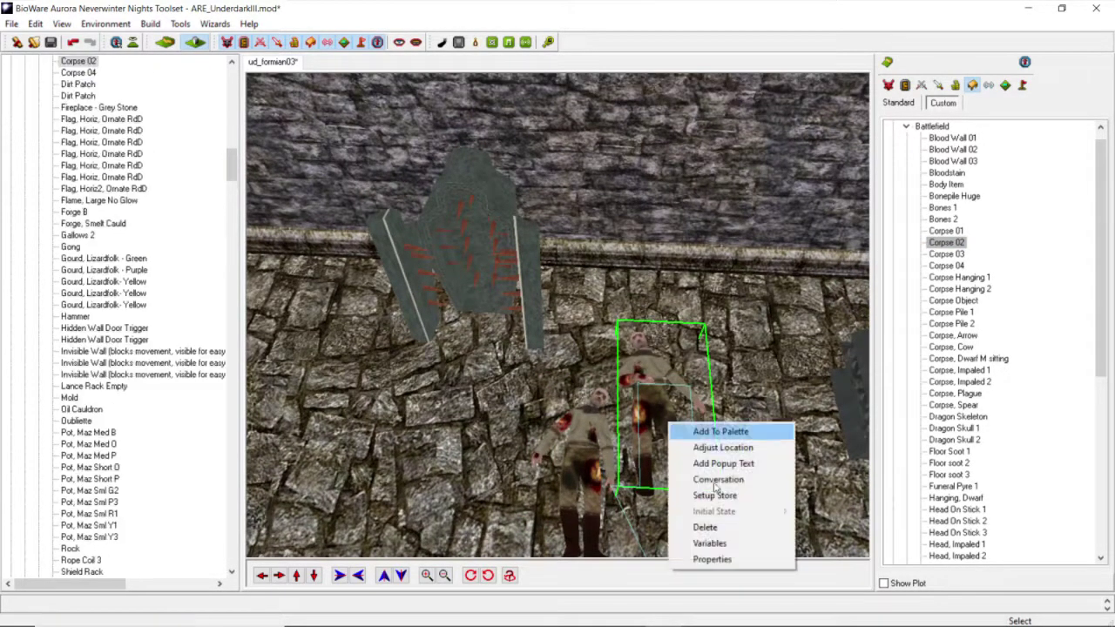
pyautogui.click(728, 528)
# Step: Move Corpse 04 directly to the foot of the opened iron maiden
pyautogui.moveTo(588, 440); pyautogui.dragTo(451, 403)
pyautogui.moveTo(461, 420); pyautogui.dragTo(469, 413, button='middle')
pyautogui.click(473, 399)
# Step: Review the basic properties of Corpse 04
pyautogui.rightClick(484, 367)
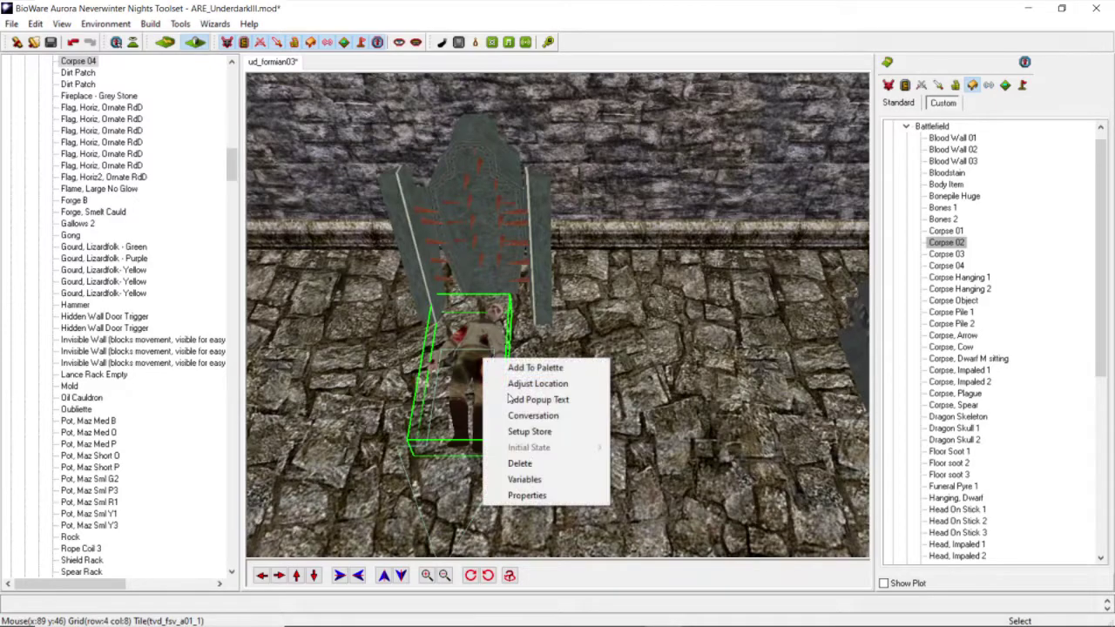
pyautogui.click(531, 498)
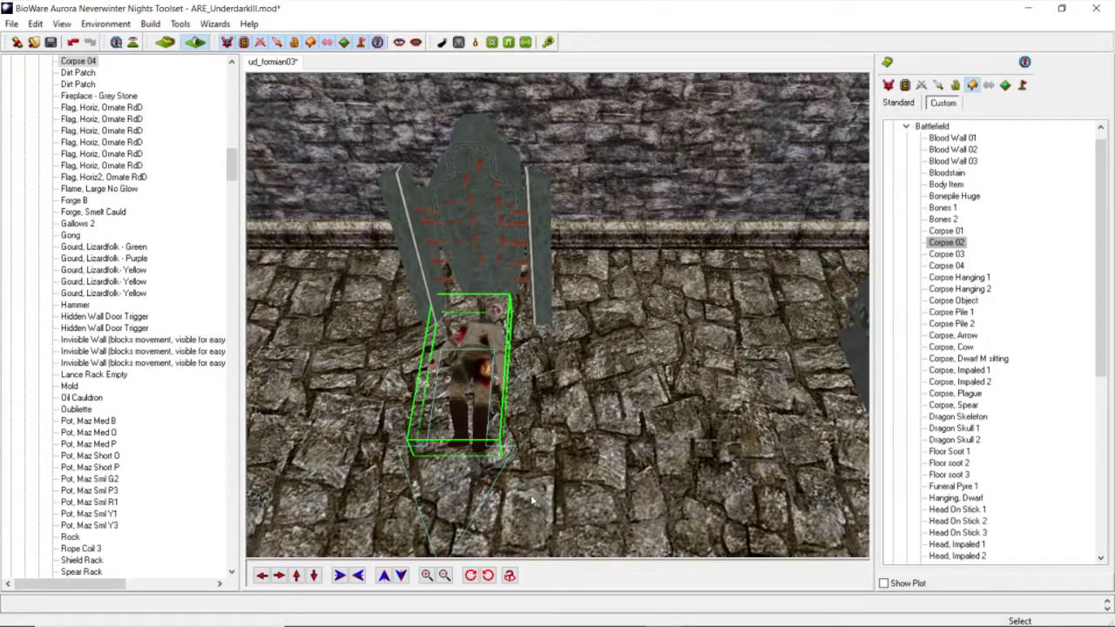
pyautogui.doubleClick(503, 396)
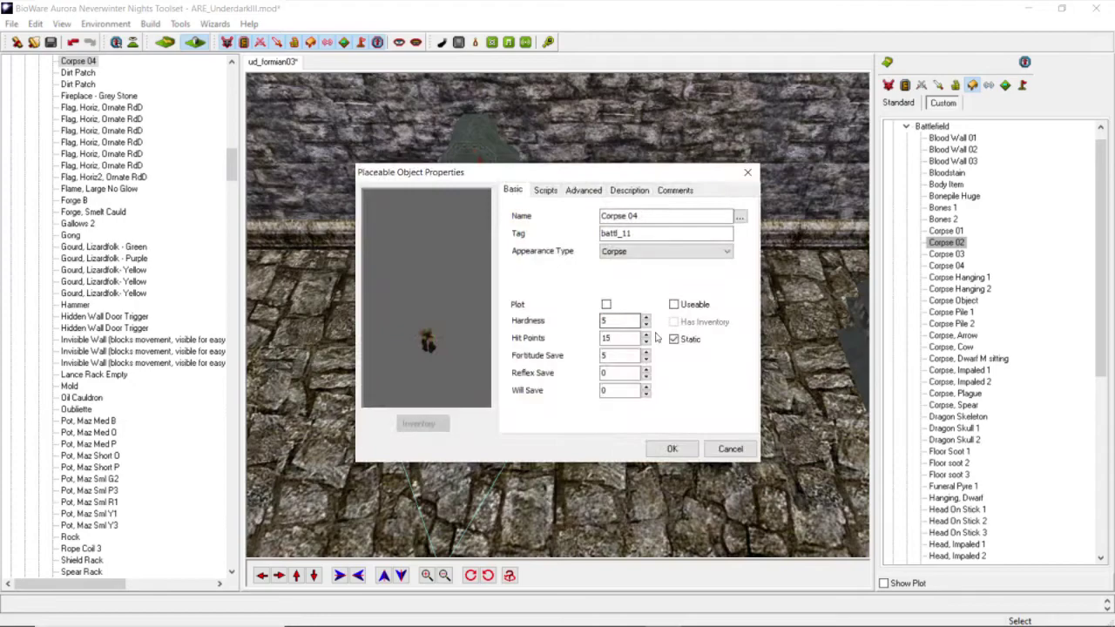
pyautogui.click(672, 449)
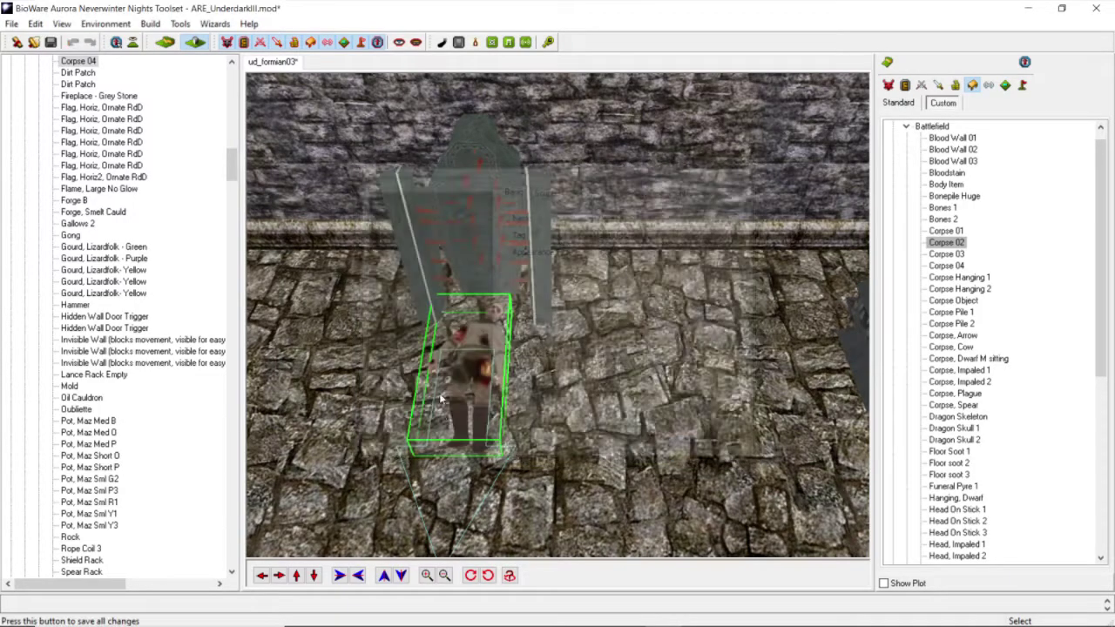
# Step: Raise Corpse 04 to a Z position of 4.00 so it sits inside the opened iron maiden
pyautogui.rightClick(469, 383)
pyautogui.click(502, 408)
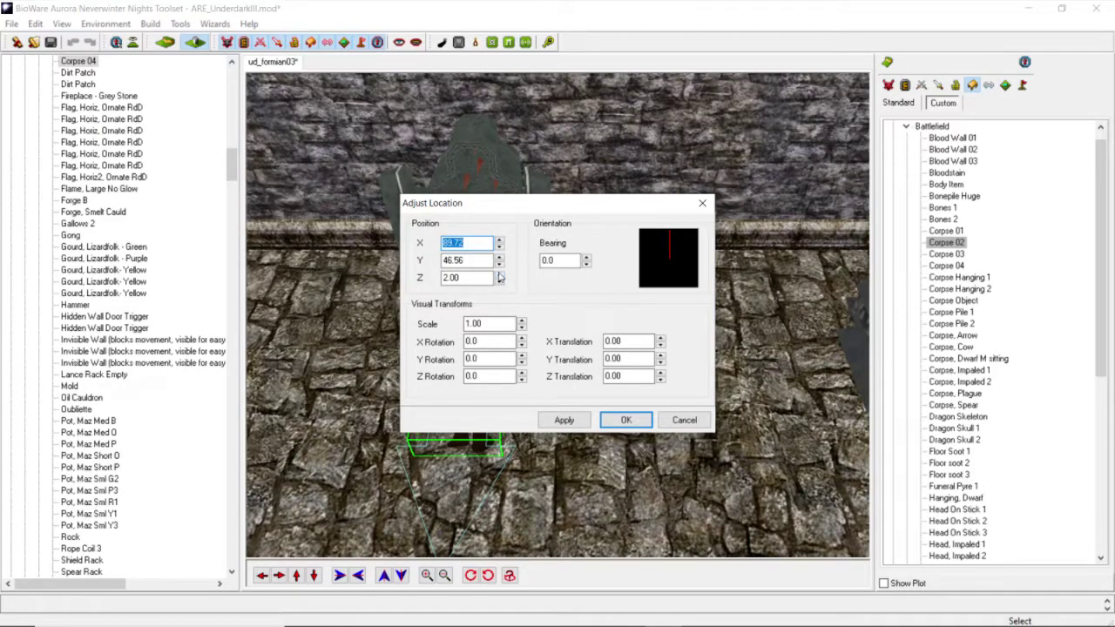
pyautogui.click(564, 420)
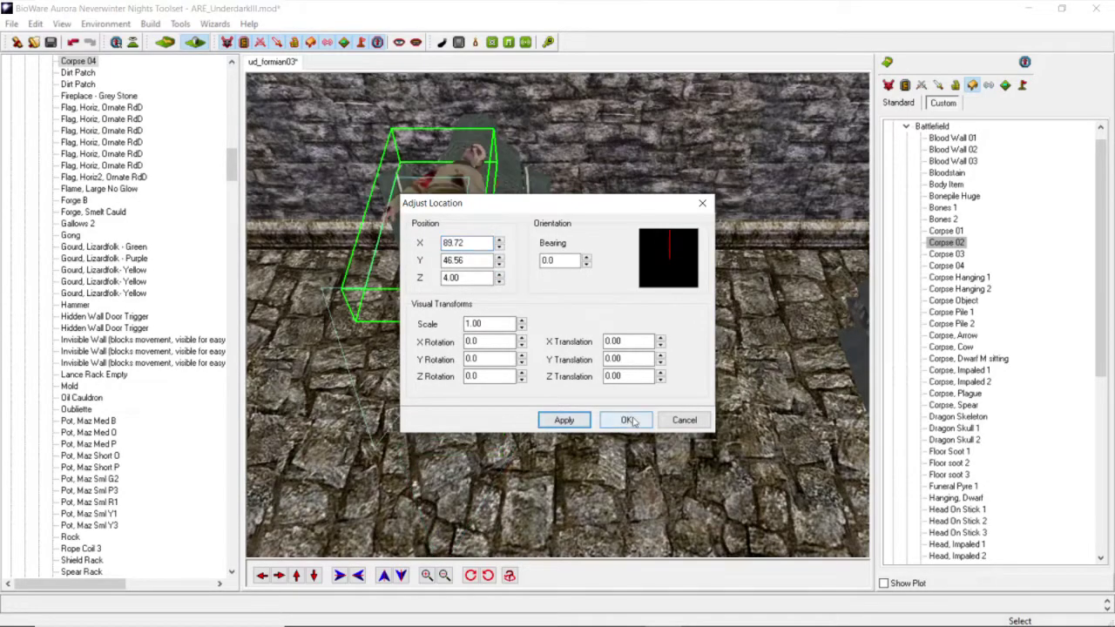
pyautogui.click(625, 420)
pyautogui.click(461, 302)
pyautogui.moveTo(463, 302); pyautogui.dragTo(534, 302, button='middle')
pyautogui.click(484, 352)
pyautogui.scroll(2, 484, 353)
pyautogui.scroll(-2, 484, 353)
pyautogui.scroll(-2, 479, 350)
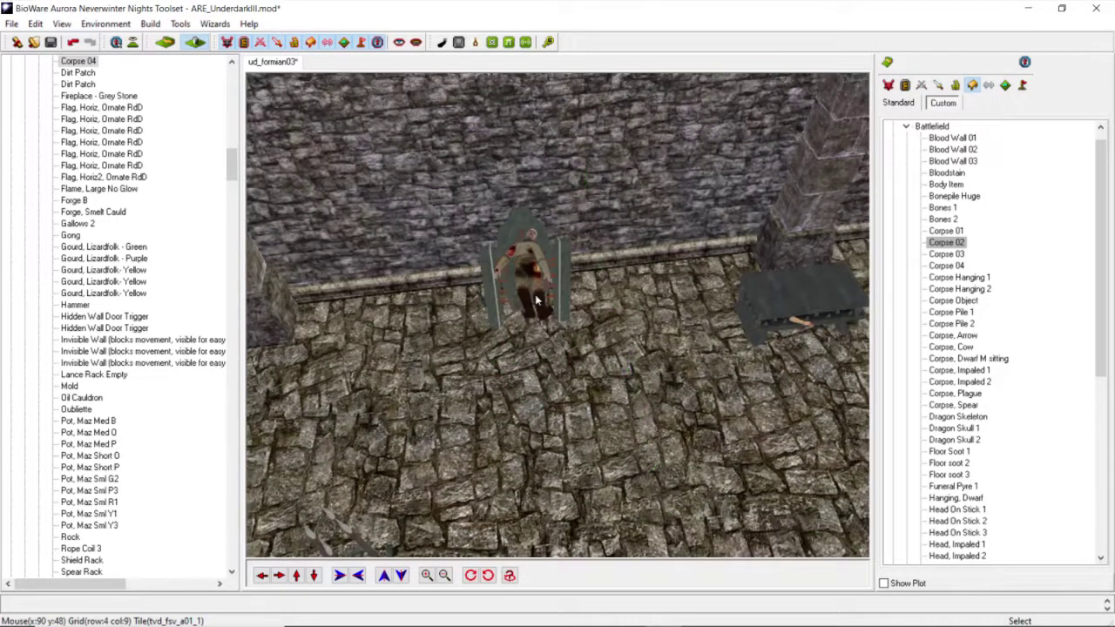
pyautogui.scroll(3, 526, 300)
# Step: Delete Corpse 04, the iron maiden and the Torture Equipment placeable beside the back wall from the square room
pyautogui.rightClick(504, 267)
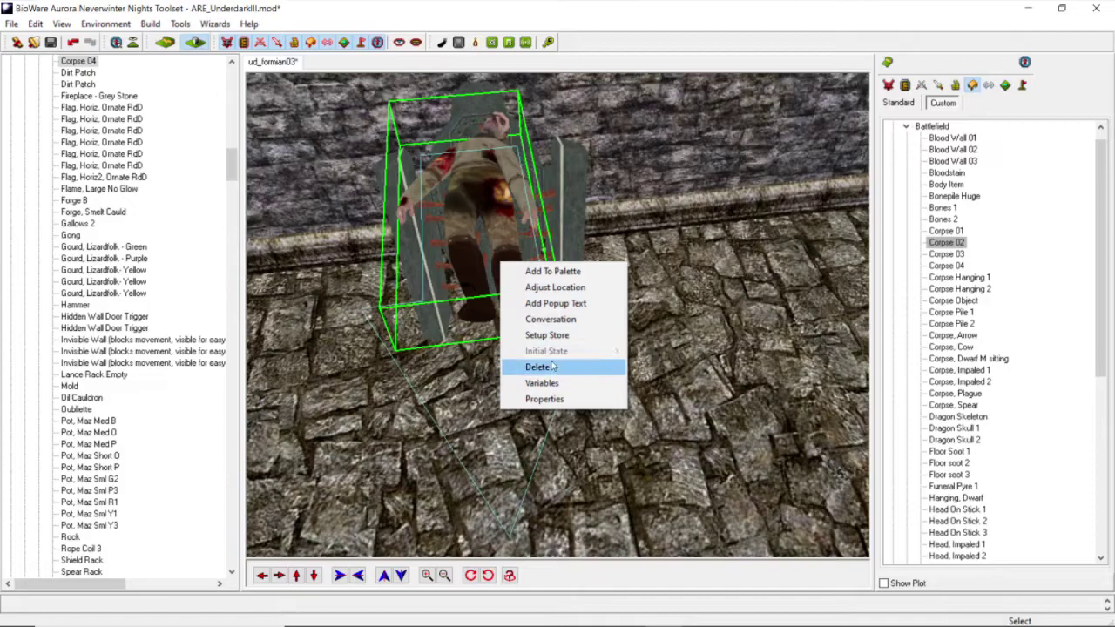
pyautogui.click(531, 365)
pyautogui.rightClick(526, 284)
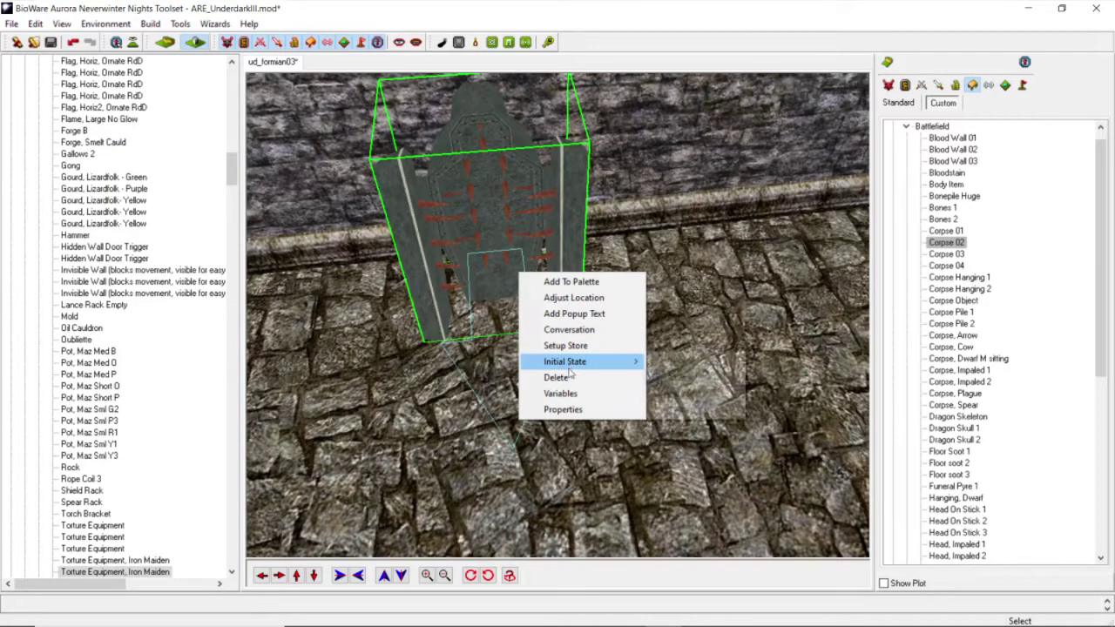
pyautogui.click(548, 375)
pyautogui.rightClick(681, 316)
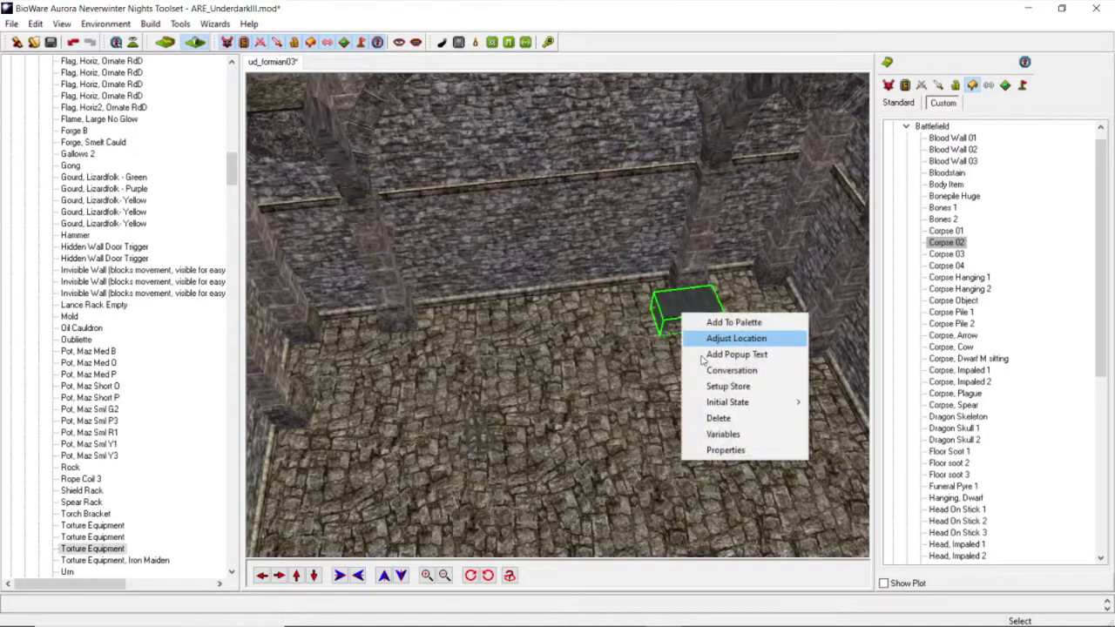
pyautogui.click(728, 423)
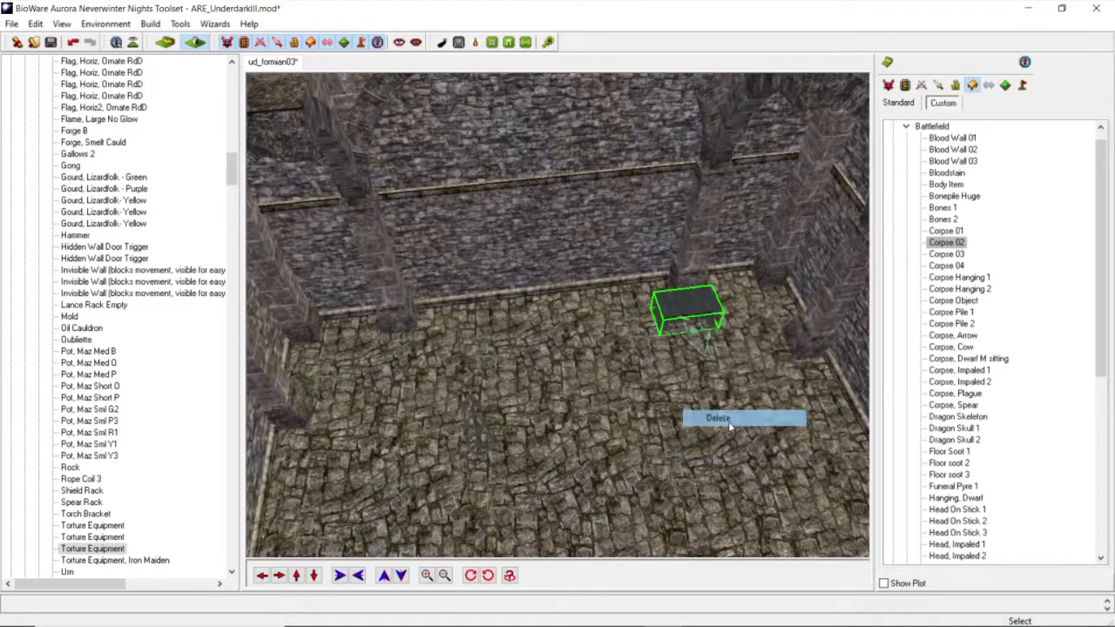
# Step: Switch to Twitch Studio and Discord to mute the microphone in both, and return to the Aurora Toolset
pyautogui.moveTo(674, 624)
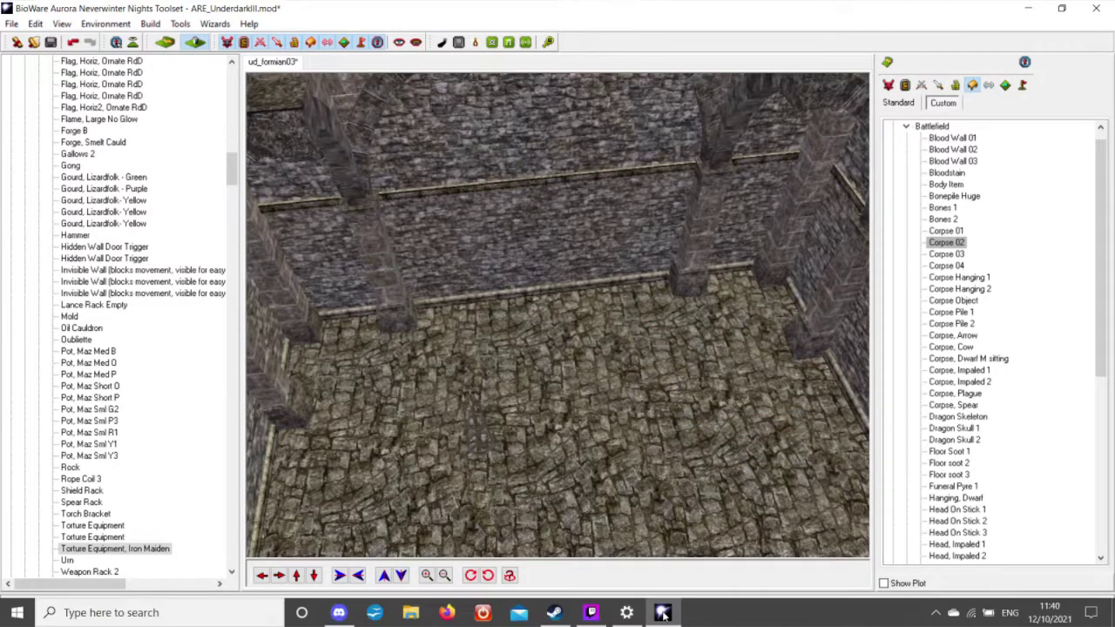
pyautogui.moveTo(590, 616)
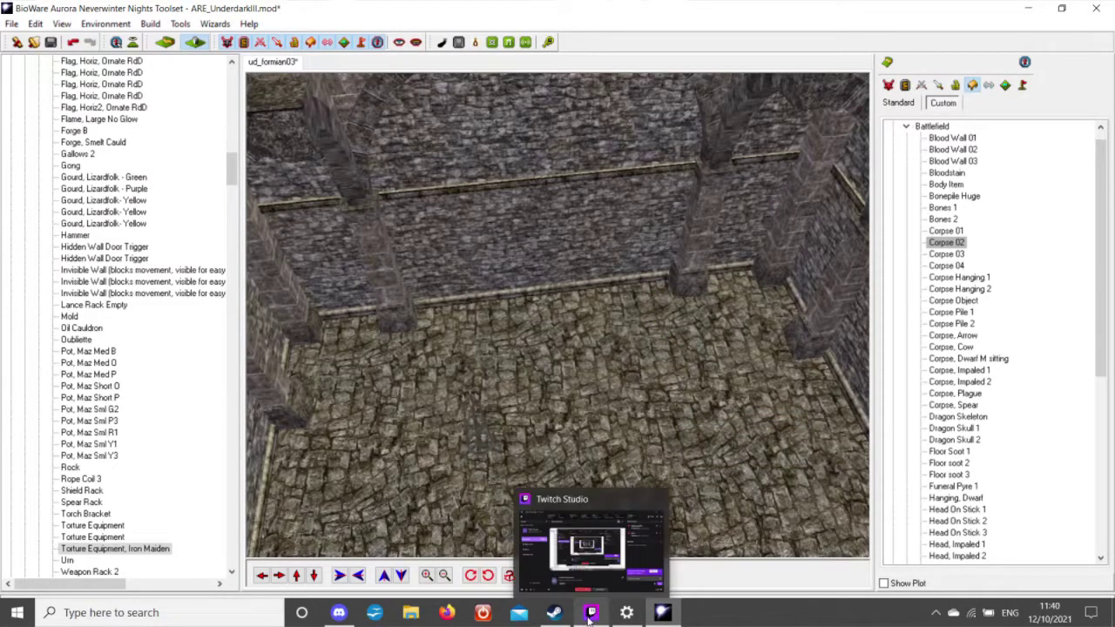
pyautogui.click(589, 614)
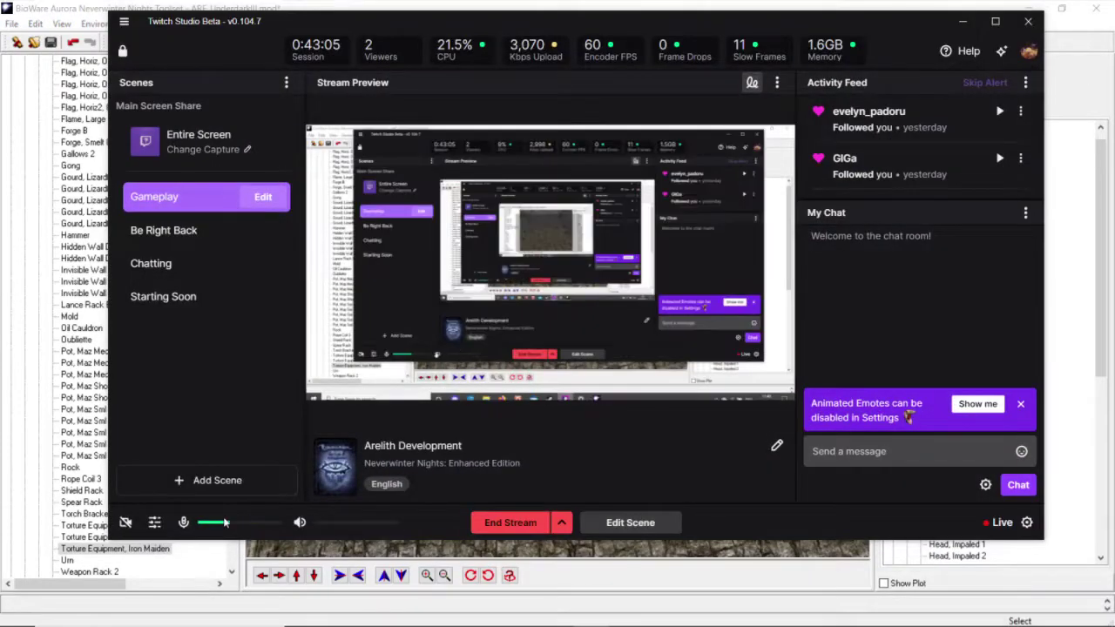
pyautogui.click(184, 521)
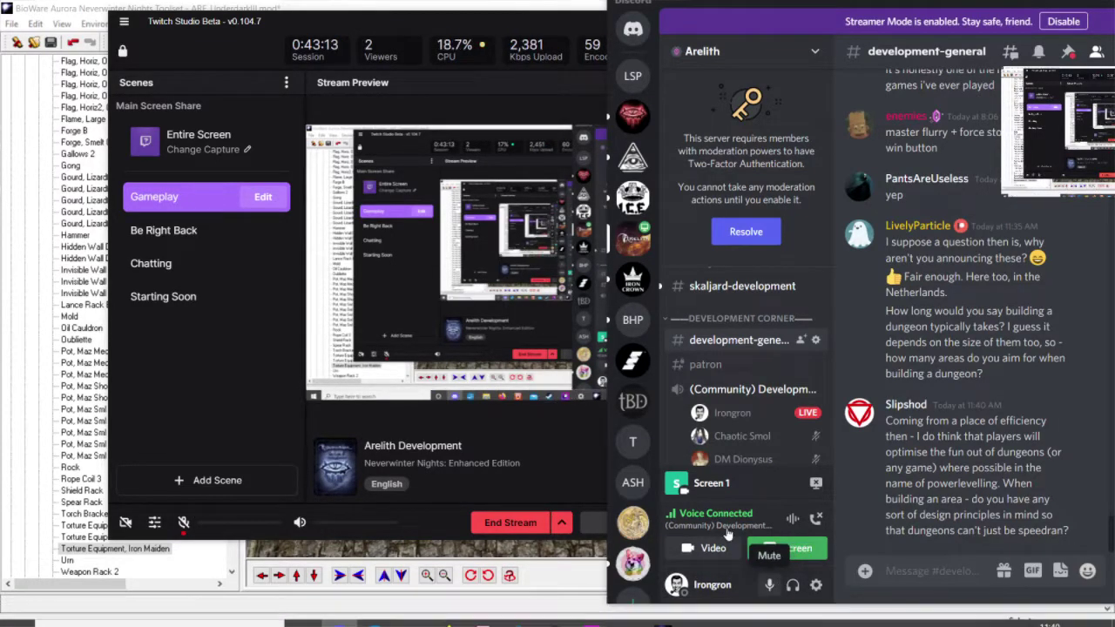
pyautogui.click(114, 4)
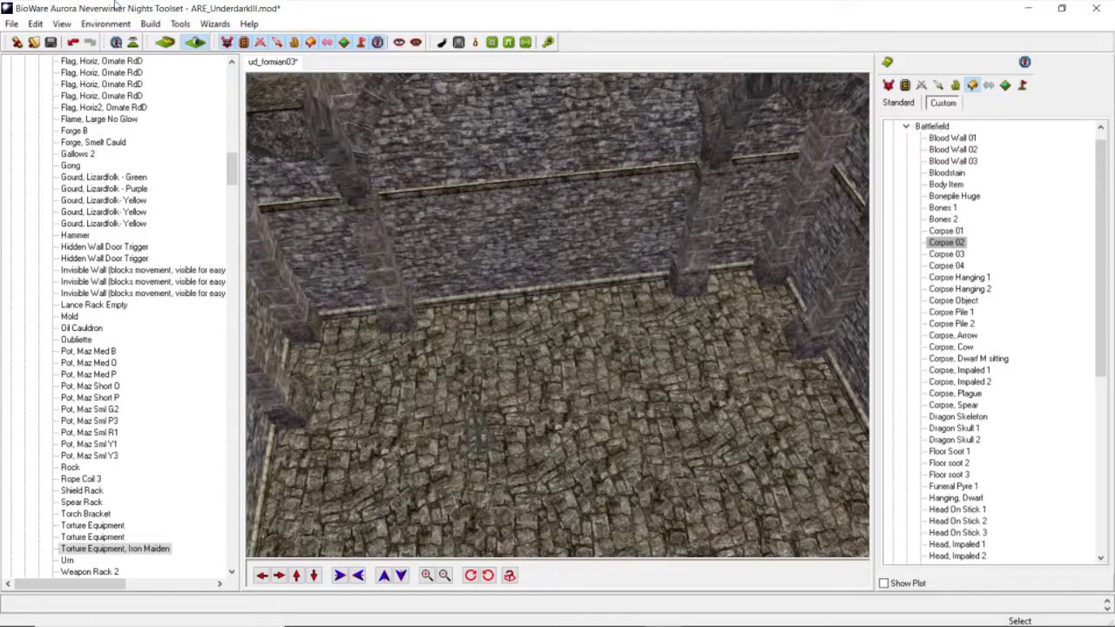
# Step: Switch to Discord and Twitch Studio to unmute the microphone in both, and return to the Aurora Toolset
pyautogui.moveTo(350, 620)
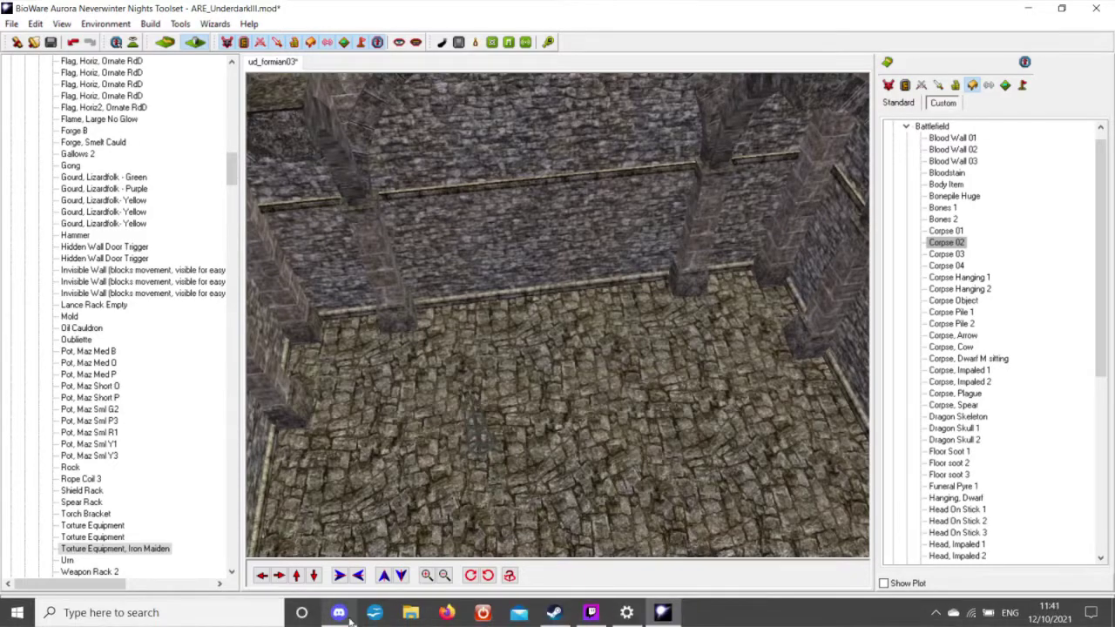
pyautogui.click(335, 557)
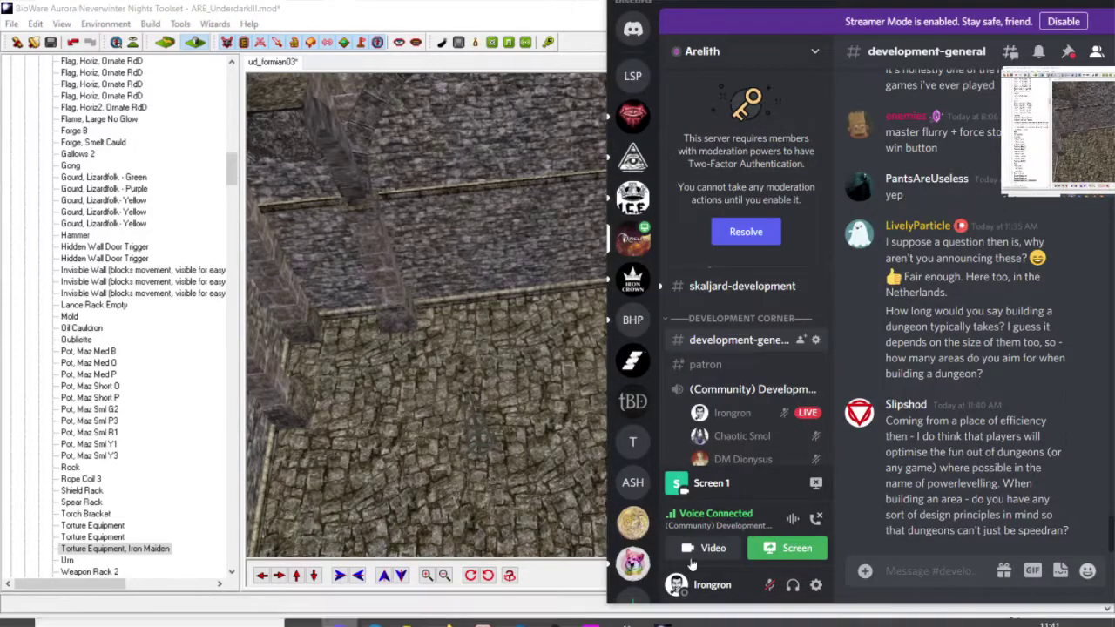
pyautogui.click(769, 584)
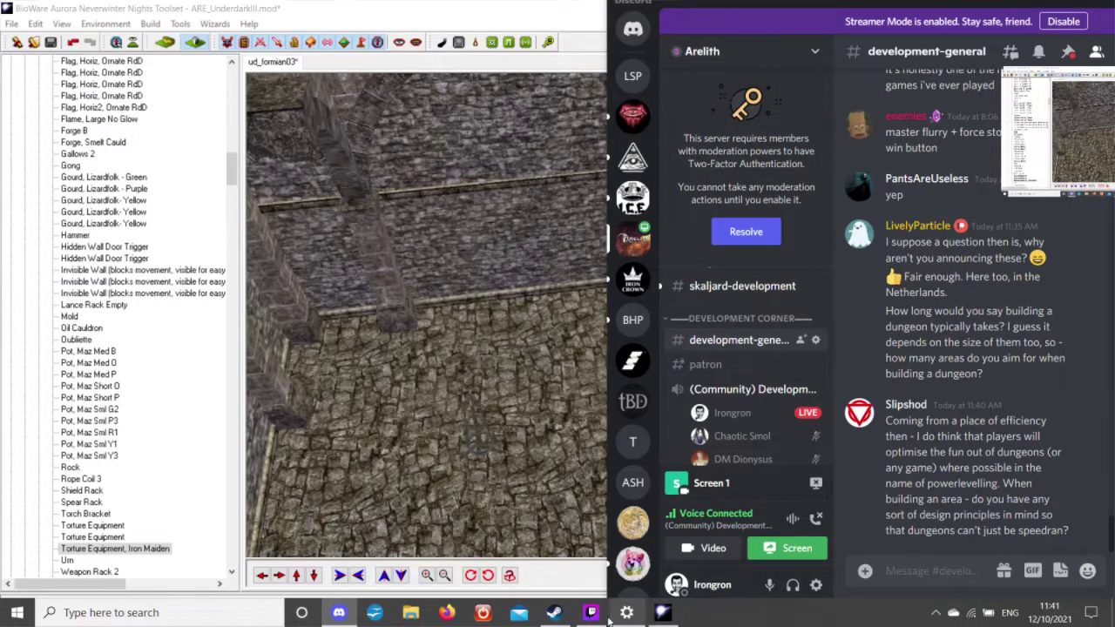
pyautogui.click(592, 613)
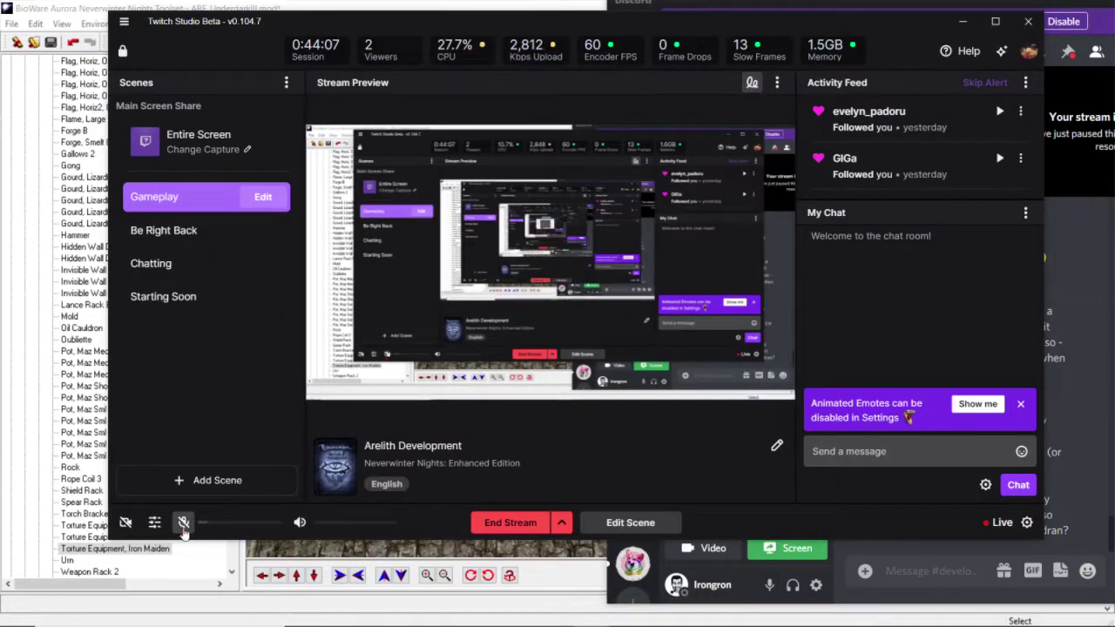
pyautogui.click(70, 4)
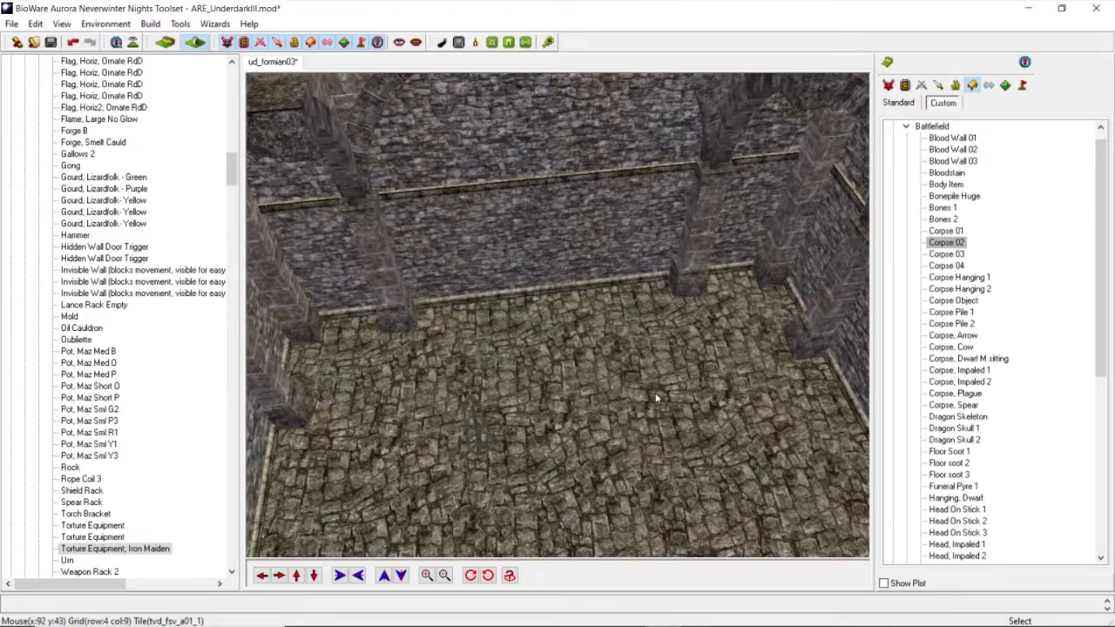
pyautogui.scroll(-10, 657, 398)
pyautogui.scroll(8, 593, 386)
pyautogui.scroll(4, 595, 389)
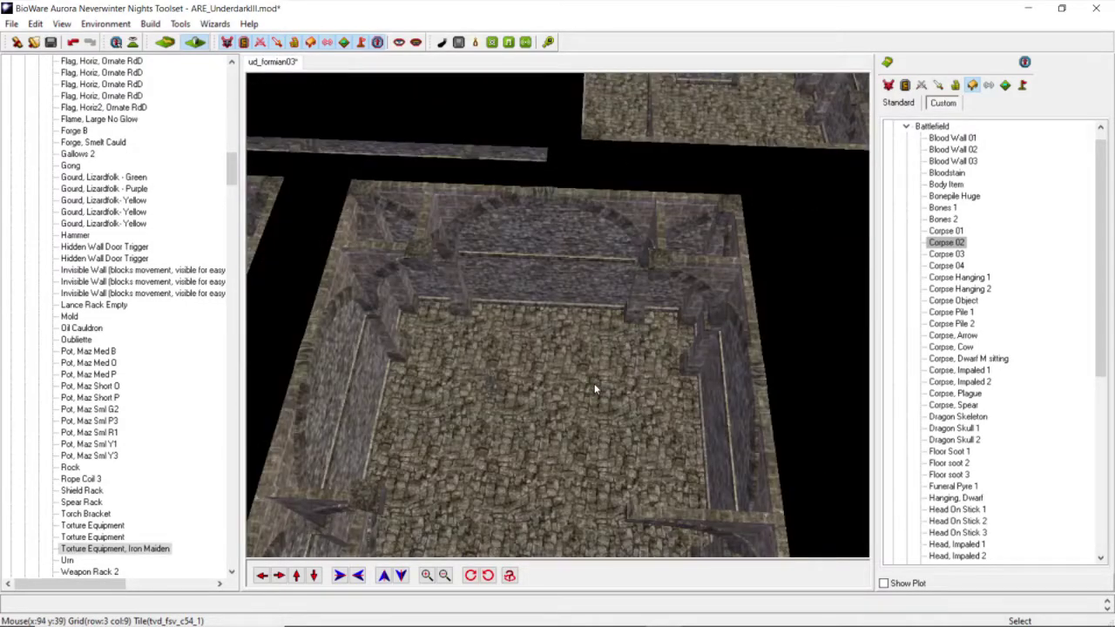
pyautogui.moveTo(595, 389)
pyautogui.mouseDown(button='middle')
pyautogui.moveTo(607, 383)
pyautogui.moveTo(594, 377)
pyautogui.mouseUp(button='middle')
pyautogui.scroll(3, 595, 398)
pyautogui.scroll(-4, 594, 392)
pyautogui.scroll(4, 594, 377)
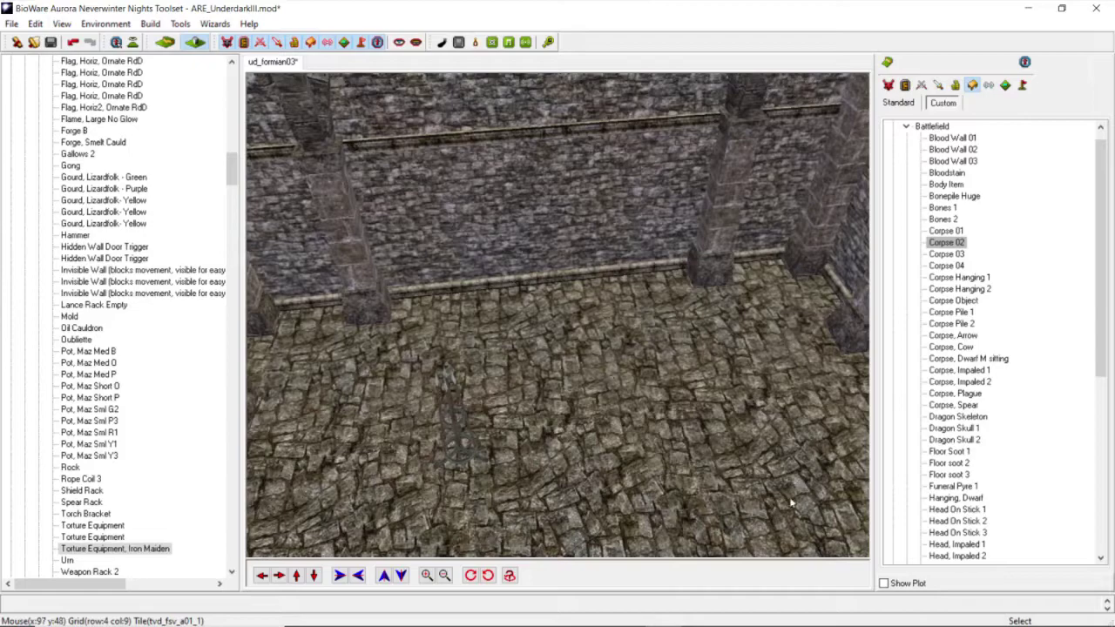
# Step: Mute the microphone again in Twitch Studio and Discord, and bring the Aurora Toolset back to the front
pyautogui.moveTo(613, 623)
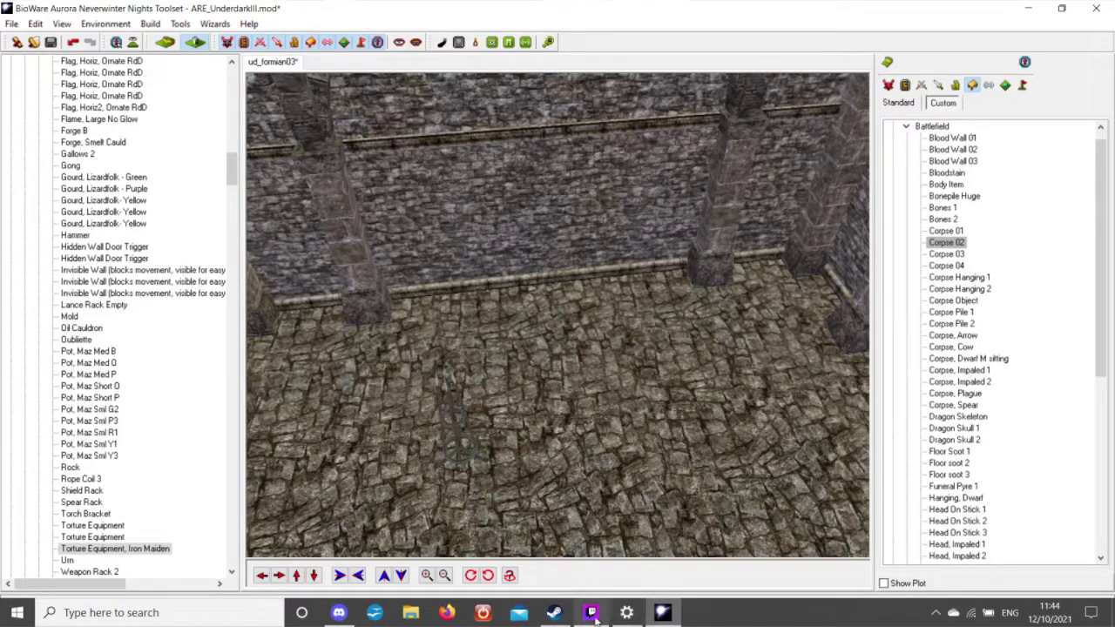
pyautogui.click(592, 613)
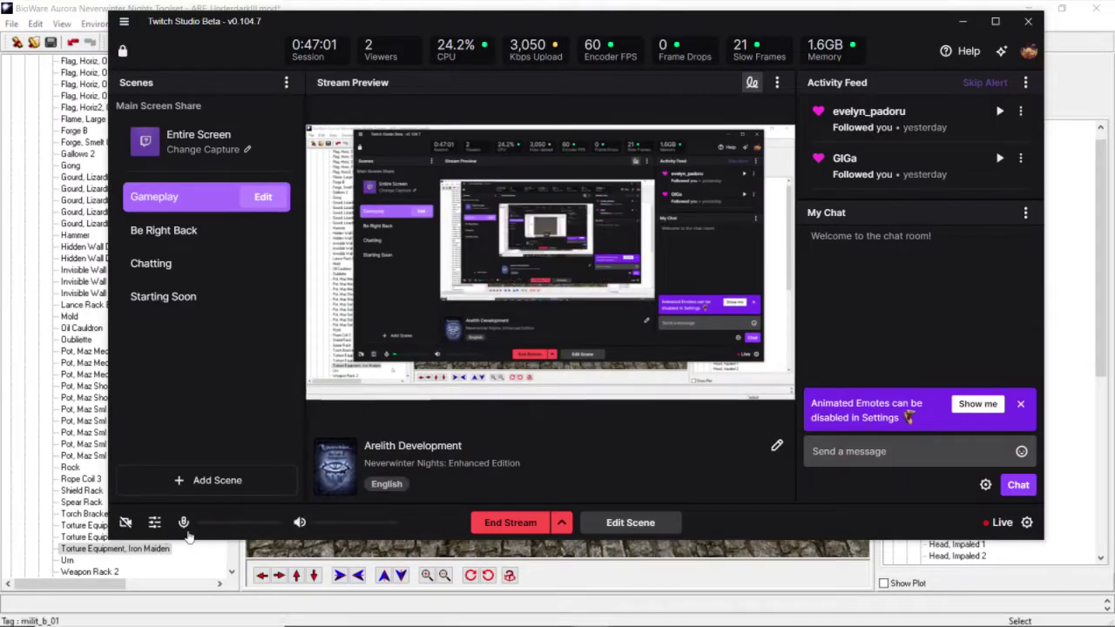
pyautogui.click(183, 522)
pyautogui.click(345, 615)
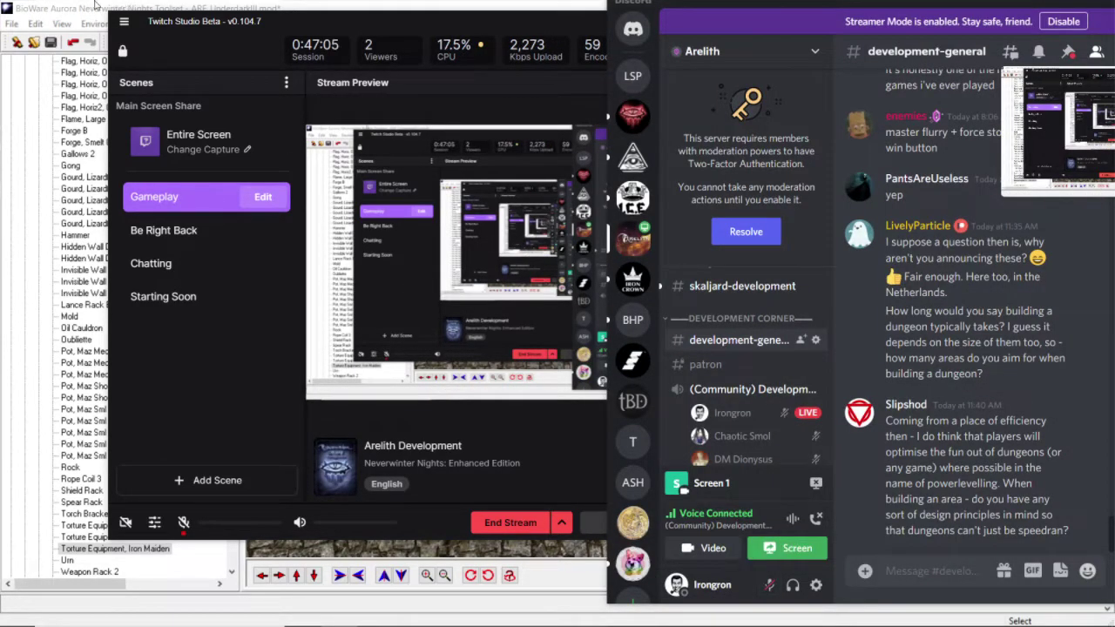
pyautogui.click(96, 6)
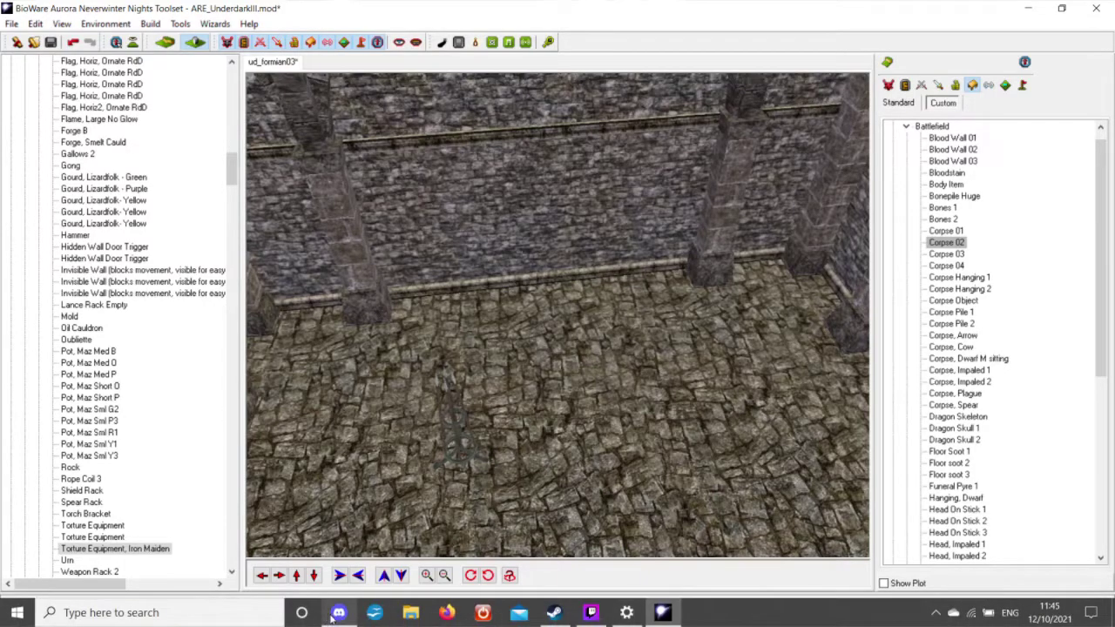
# Step: Restore the microphone in Discord and Twitch Studio, and bring the Aurora Toolset back to the front
pyautogui.click(336, 613)
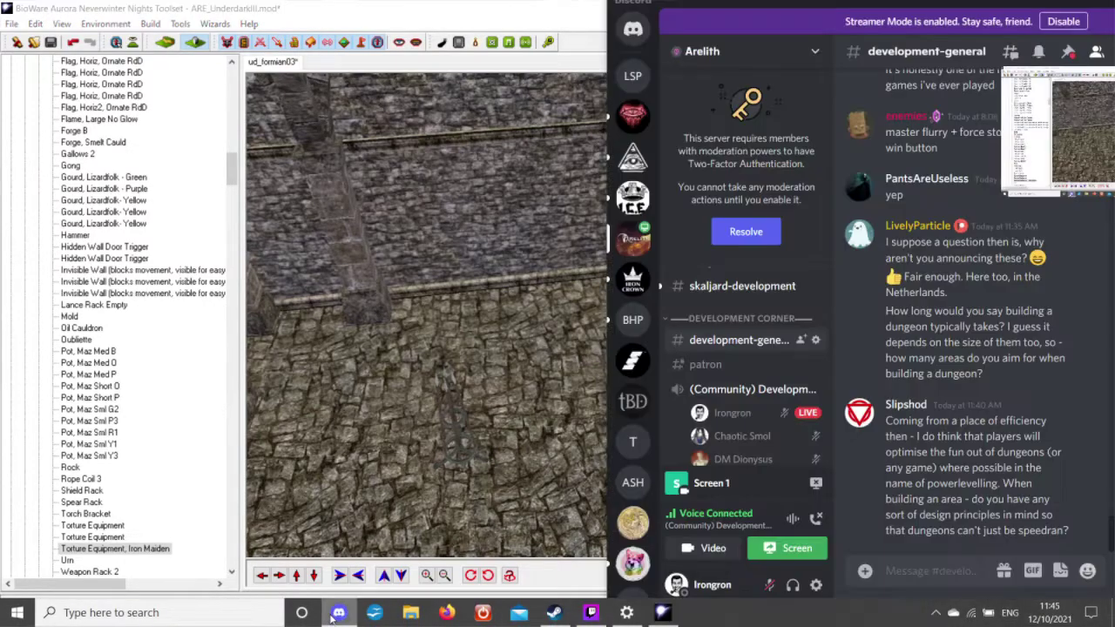
pyautogui.click(768, 585)
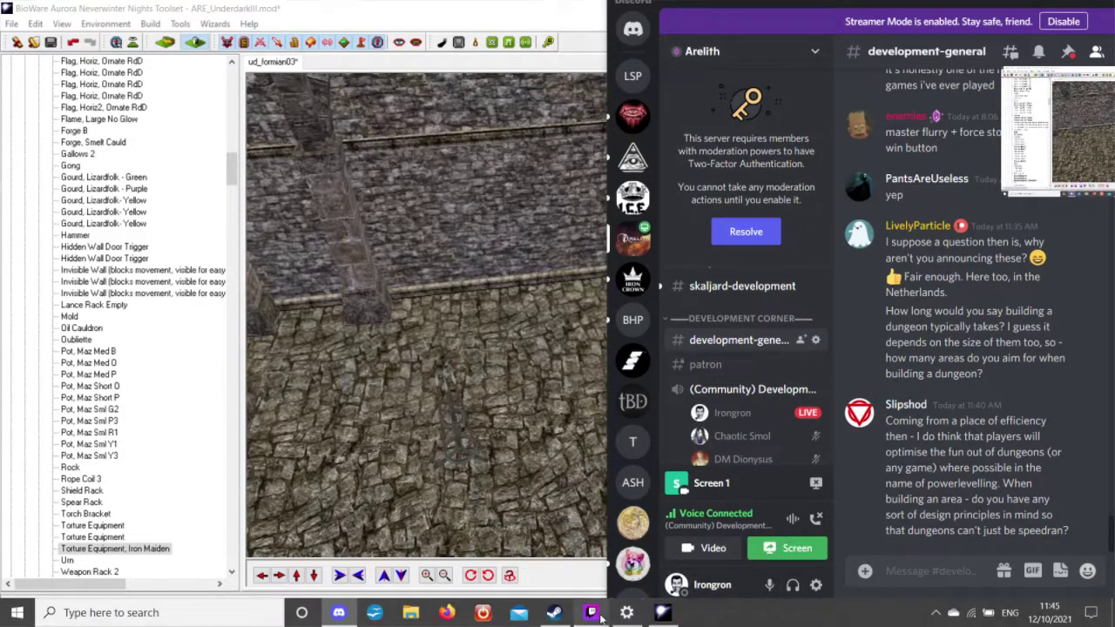
pyautogui.click(592, 613)
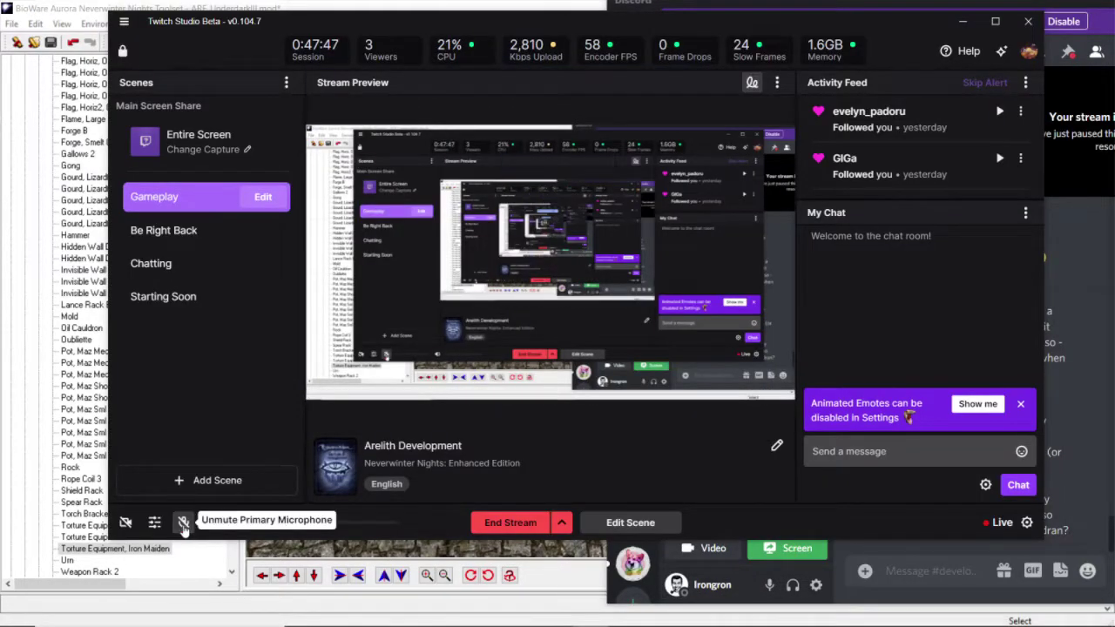
pyautogui.click(90, 8)
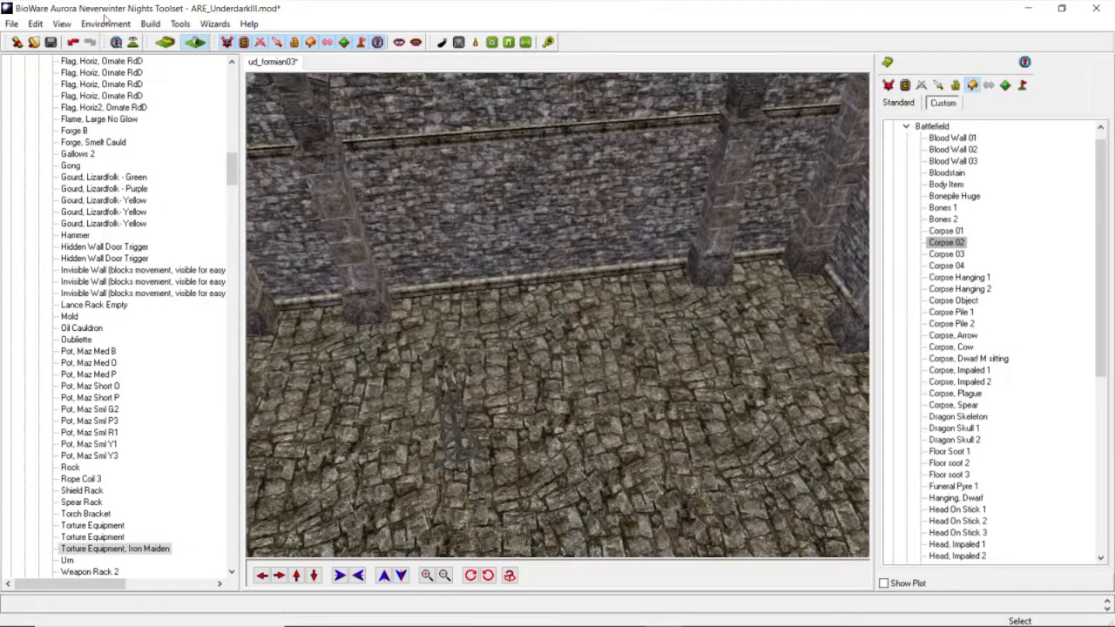
# Step: Examine the emptied square room and its position beside the trapped corridor grid from several angles and distances
pyautogui.scroll(-3, 485, 239)
pyautogui.scroll(-5, 531, 266)
pyautogui.moveTo(560, 267); pyautogui.dragTo(540, 230, button='middle')
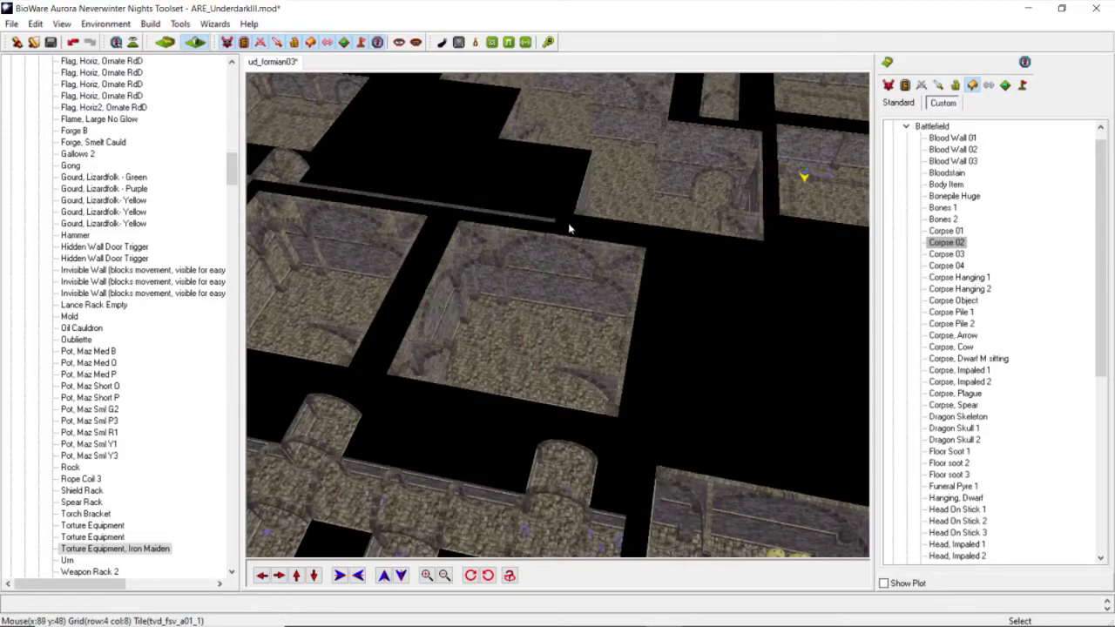
pyautogui.scroll(5, 535, 258)
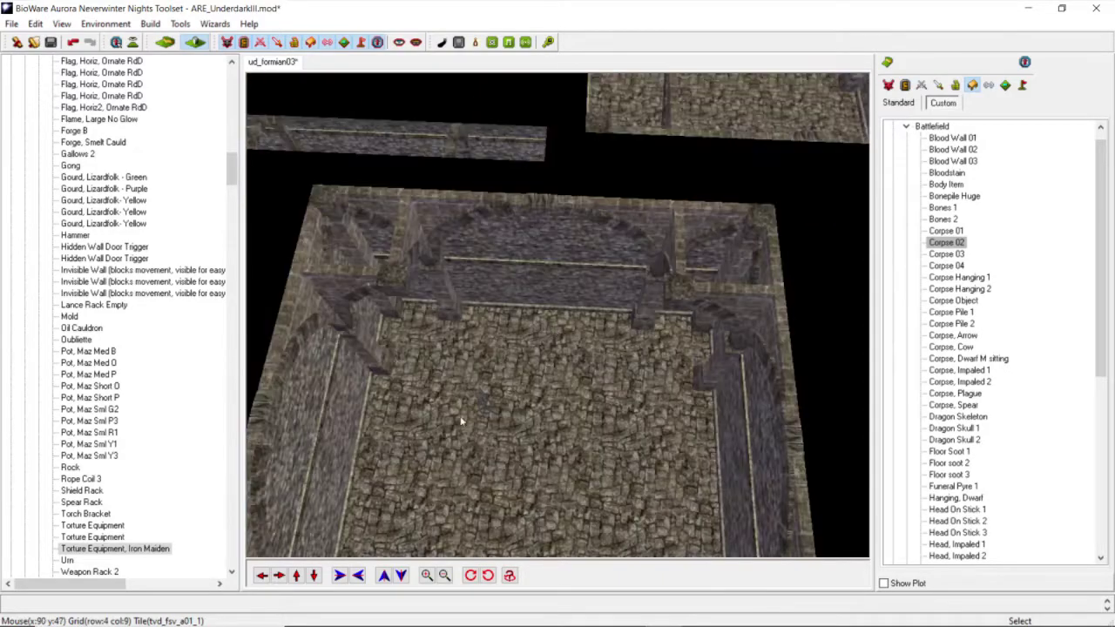
pyautogui.click(315, 575)
pyautogui.click(315, 576)
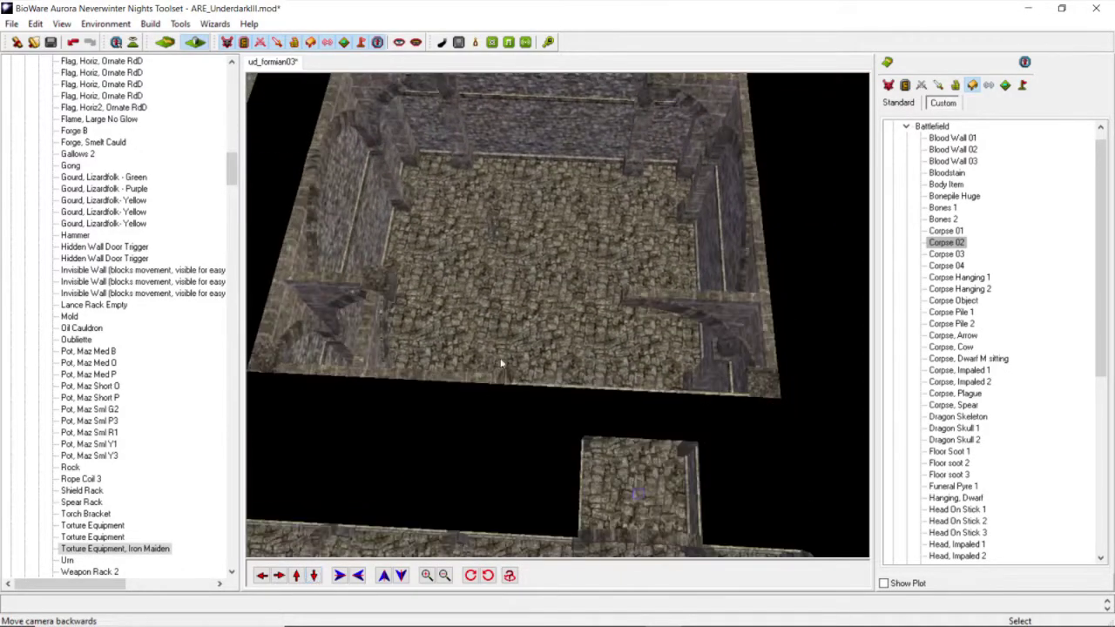
pyautogui.scroll(-5, 604, 289)
pyautogui.moveTo(605, 289); pyautogui.dragTo(554, 283, button='middle')
pyautogui.scroll(5, 612, 311)
pyautogui.scroll(-5, 568, 319)
pyautogui.scroll(5, 559, 329)
pyautogui.moveTo(558, 329); pyautogui.dragTo(558, 344, button='middle')
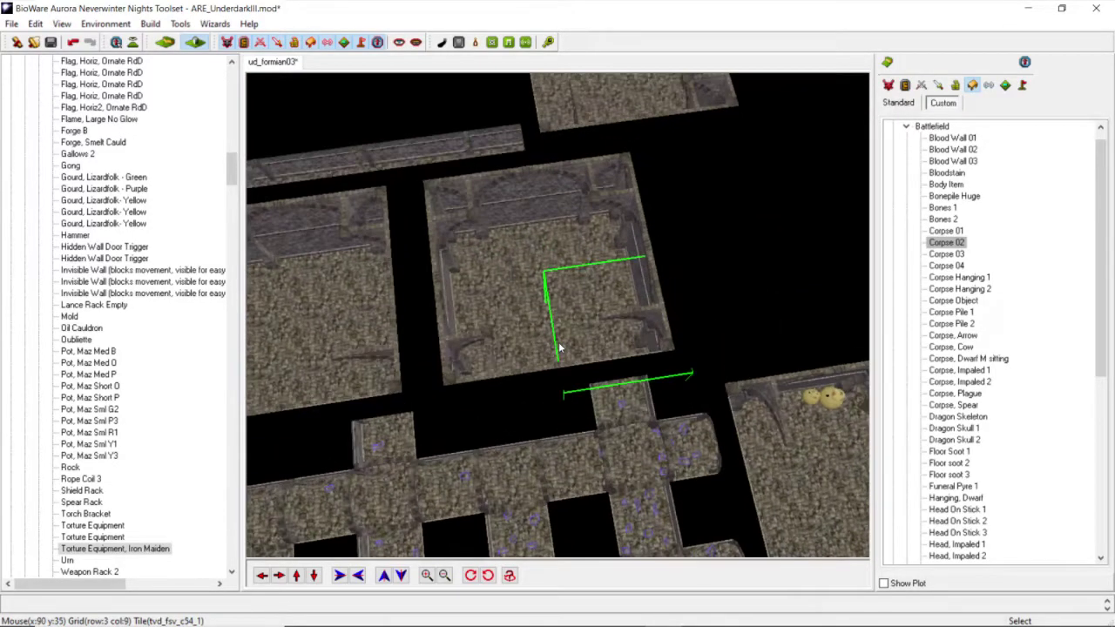
pyautogui.scroll(5, 558, 344)
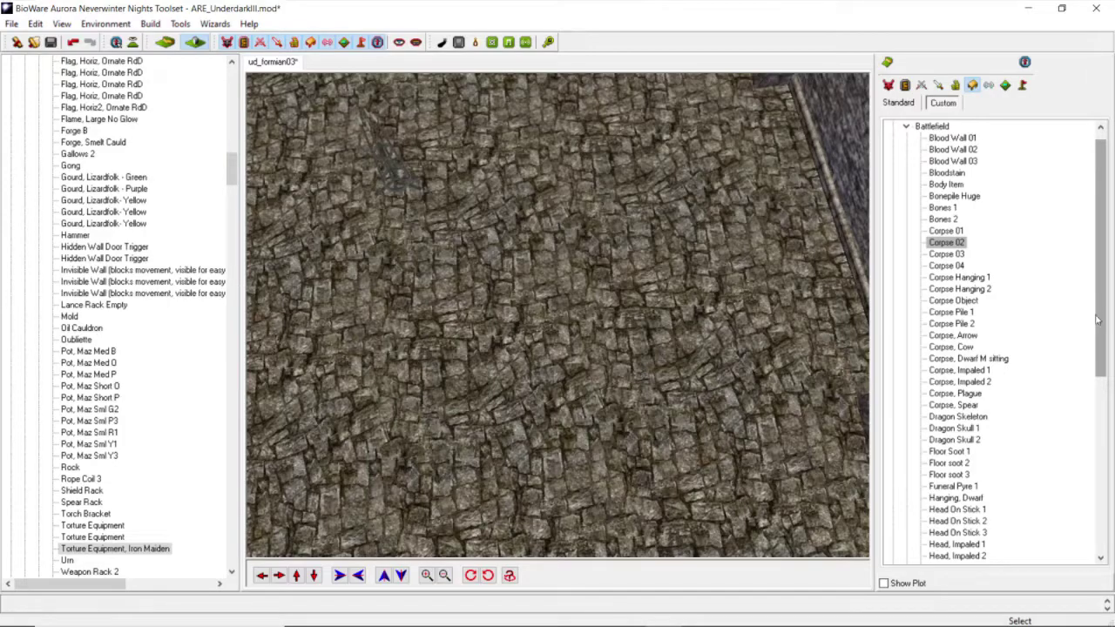
pyautogui.scroll(-5, 700, 313)
pyautogui.scroll(4, 654, 315)
pyautogui.moveTo(654, 315); pyautogui.dragTo(634, 281, button='middle')
pyautogui.scroll(-5, 599, 306)
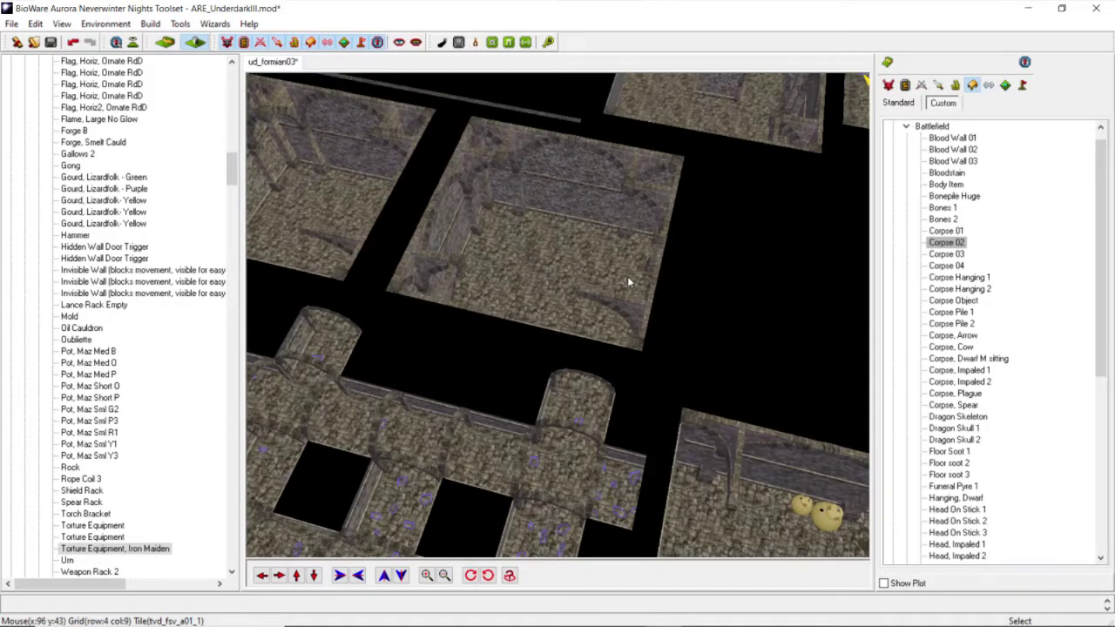
pyautogui.moveTo(557, 279); pyautogui.dragTo(589, 271, button='middle')
pyautogui.scroll(5, 577, 309)
pyautogui.scroll(-4, 591, 293)
pyautogui.scroll(5, 587, 318)
pyautogui.moveTo(587, 337); pyautogui.dragTo(588, 309, button='middle')
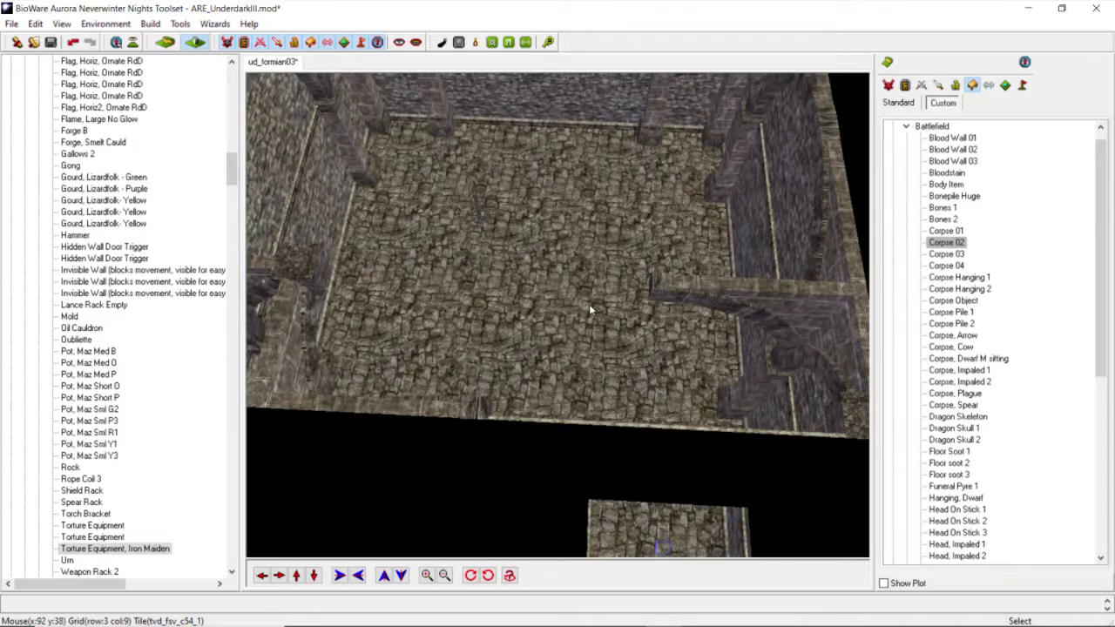
pyautogui.moveTo(588, 309); pyautogui.dragTo(539, 314, button='middle')
pyautogui.scroll(-3, 585, 313)
pyautogui.scroll(4, 538, 300)
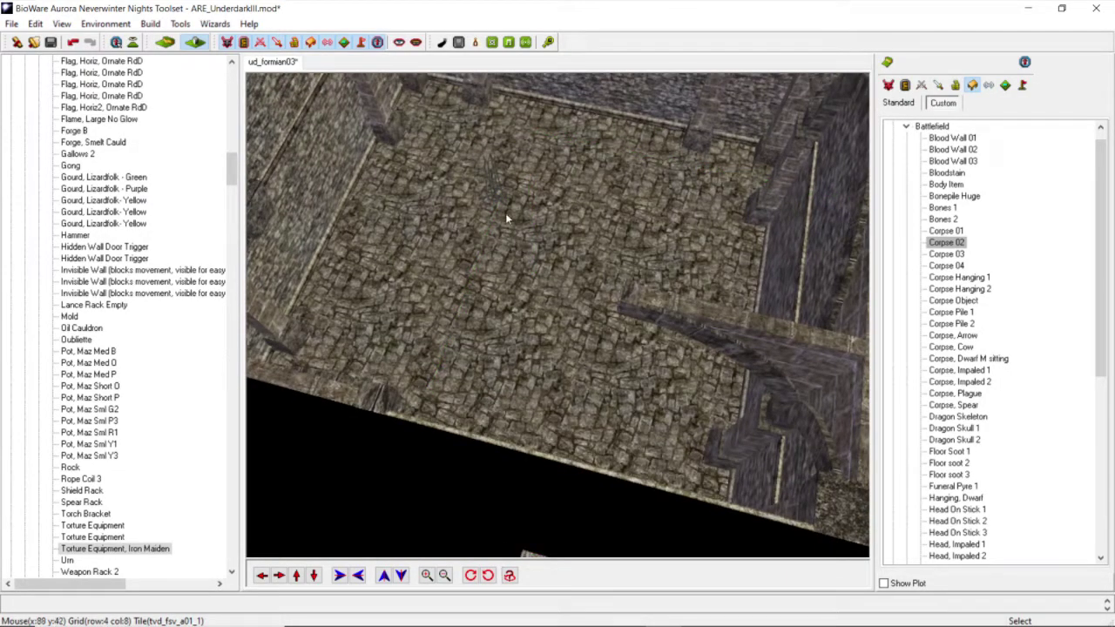
# Step: Move the round-spear weapon rack into the far corner of the emptied square room and turn it there
pyautogui.click(495, 187)
pyautogui.moveTo(489, 179); pyautogui.dragTo(472, 157)
pyautogui.click(296, 574)
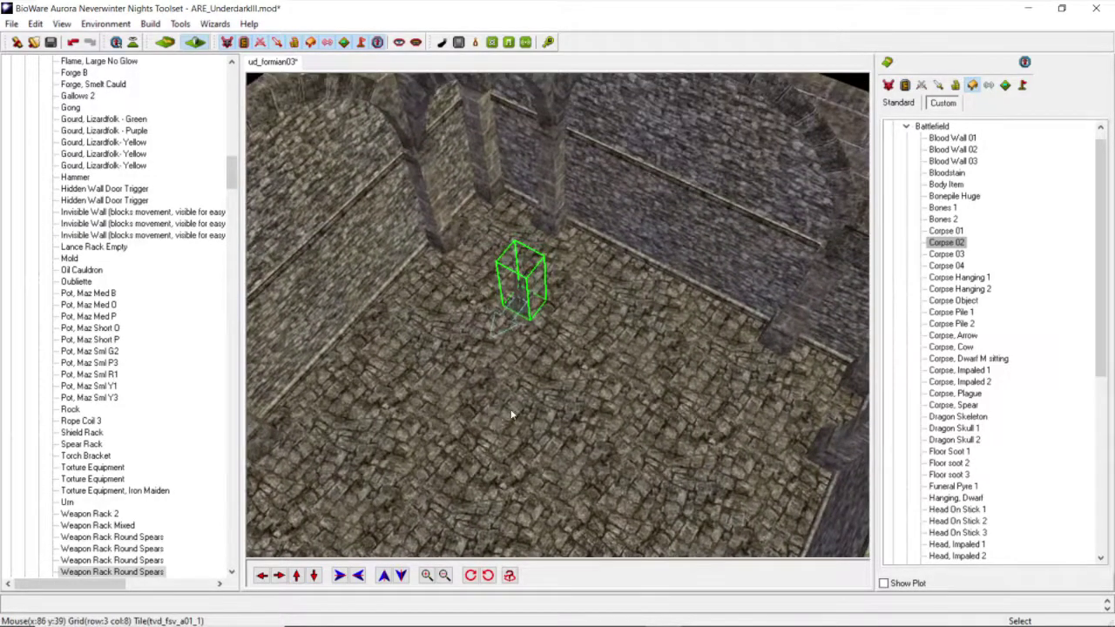
pyautogui.scroll(5, 487, 376)
pyautogui.moveTo(487, 376); pyautogui.dragTo(508, 375, button='middle')
pyautogui.keyDown('shift'); pyautogui.moveTo(501, 310); pyautogui.dragTo(437, 166); pyautogui.keyUp('shift')
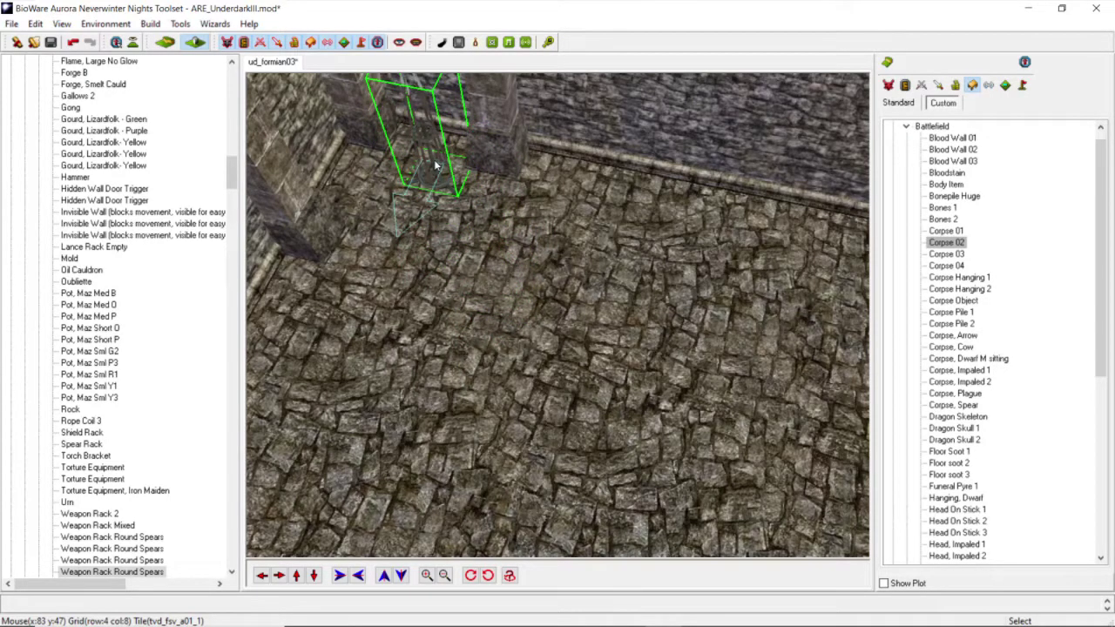
pyautogui.scroll(-4, 528, 261)
pyautogui.moveTo(528, 261)
pyautogui.mouseDown(button='middle')
pyautogui.moveTo(540, 245)
pyautogui.moveTo(524, 252)
pyautogui.mouseUp(button='middle')
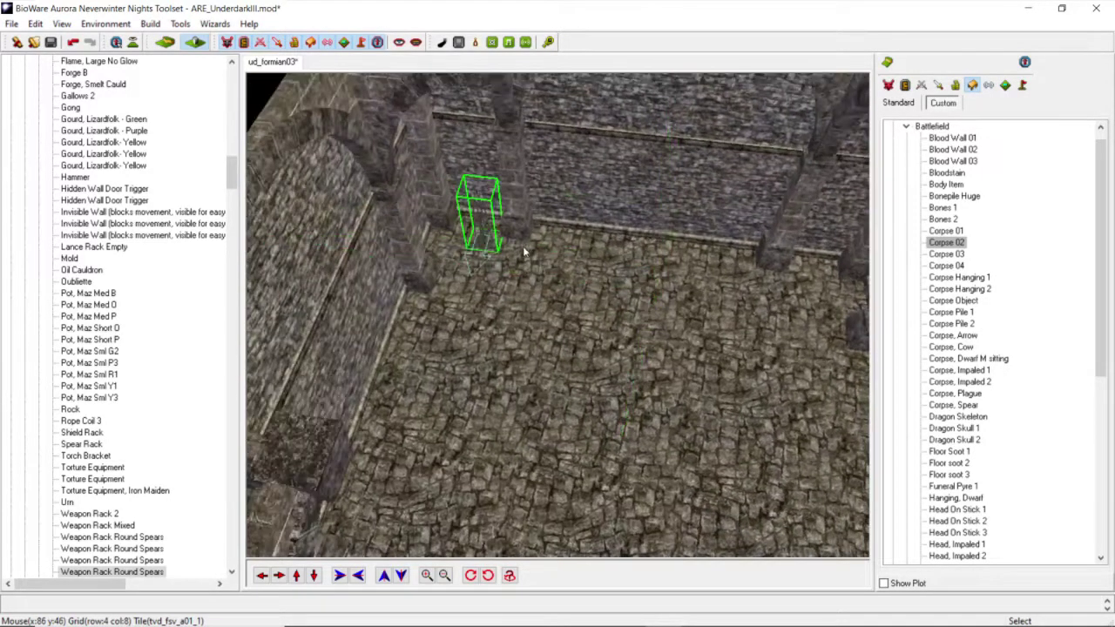
pyautogui.click(475, 243)
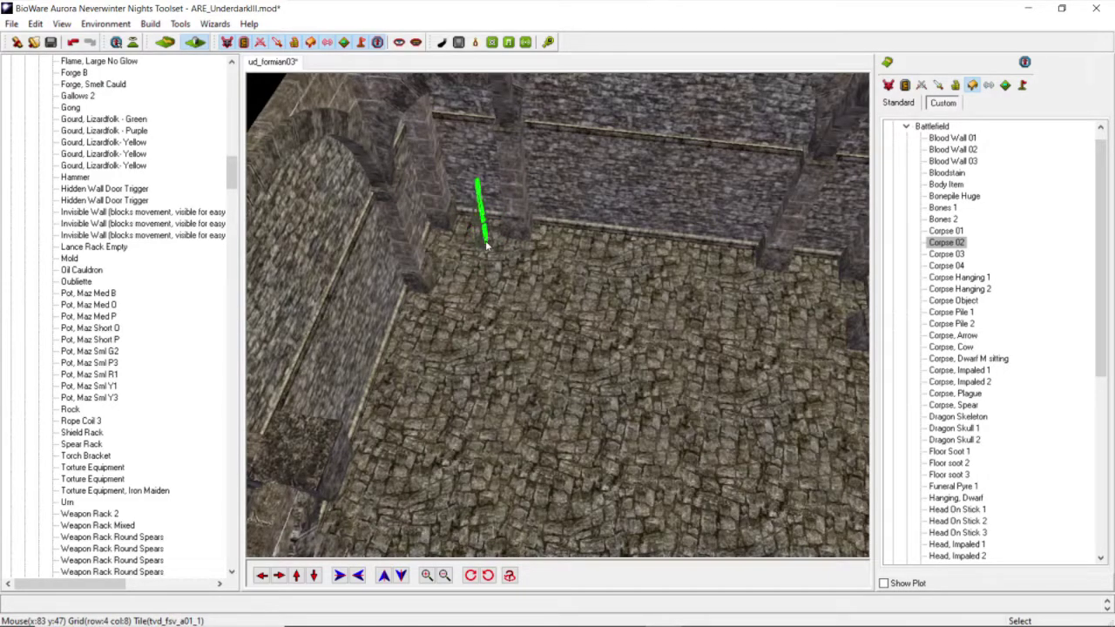
pyautogui.click(485, 242)
# Step: Copy the oubliette standing beside the round stone fire pit in the large furnished room
pyautogui.scroll(-8, 485, 241)
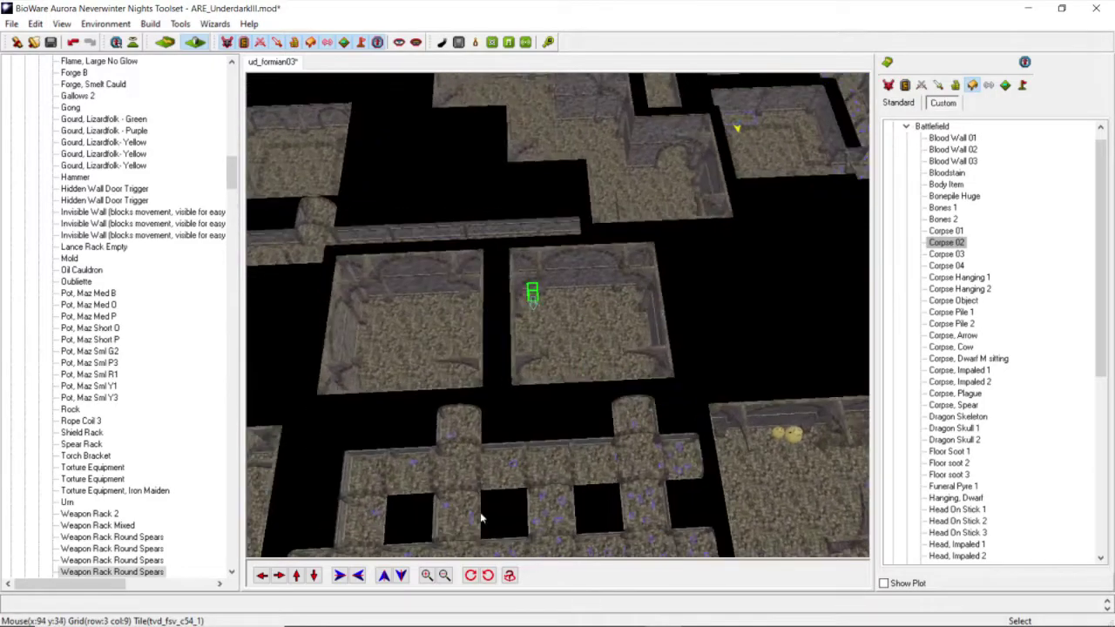
pyautogui.click(296, 575)
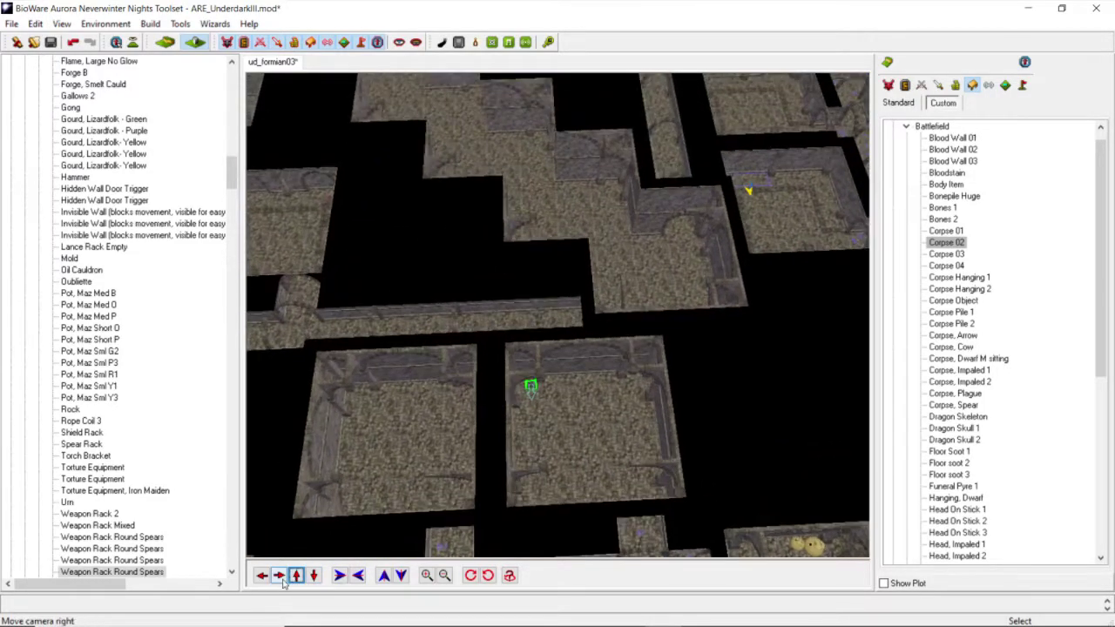
pyautogui.click(279, 576)
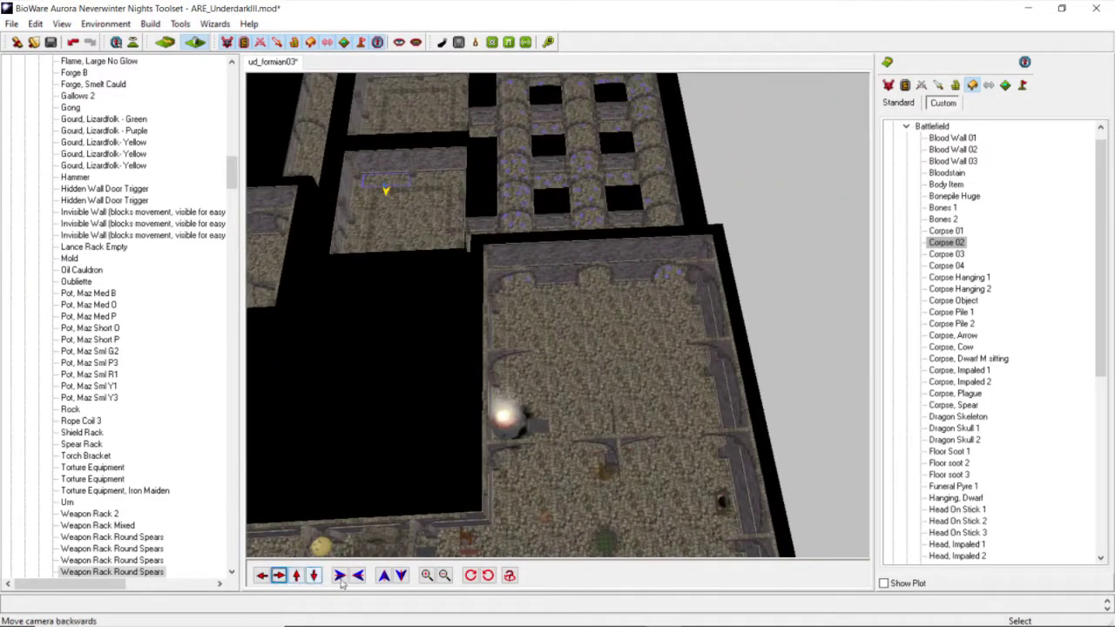
pyautogui.click(339, 576)
pyautogui.scroll(5, 451, 403)
pyautogui.moveTo(451, 404); pyautogui.dragTo(401, 487, button='middle')
pyautogui.click(419, 397)
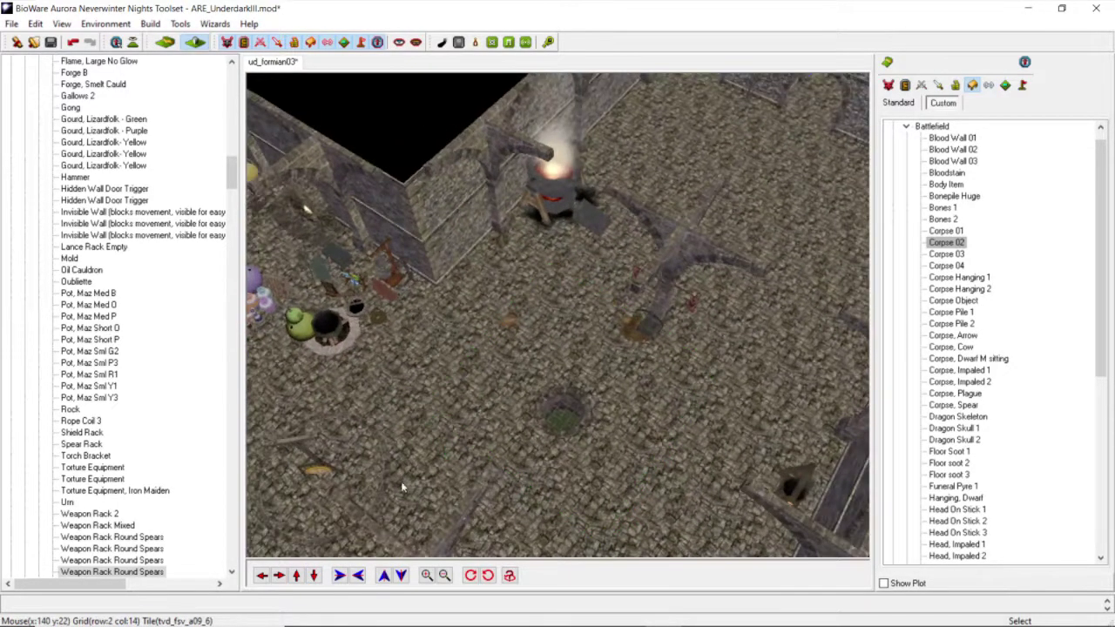
pyautogui.click(262, 576)
pyautogui.scroll(5, 448, 370)
pyautogui.scroll(3, 453, 361)
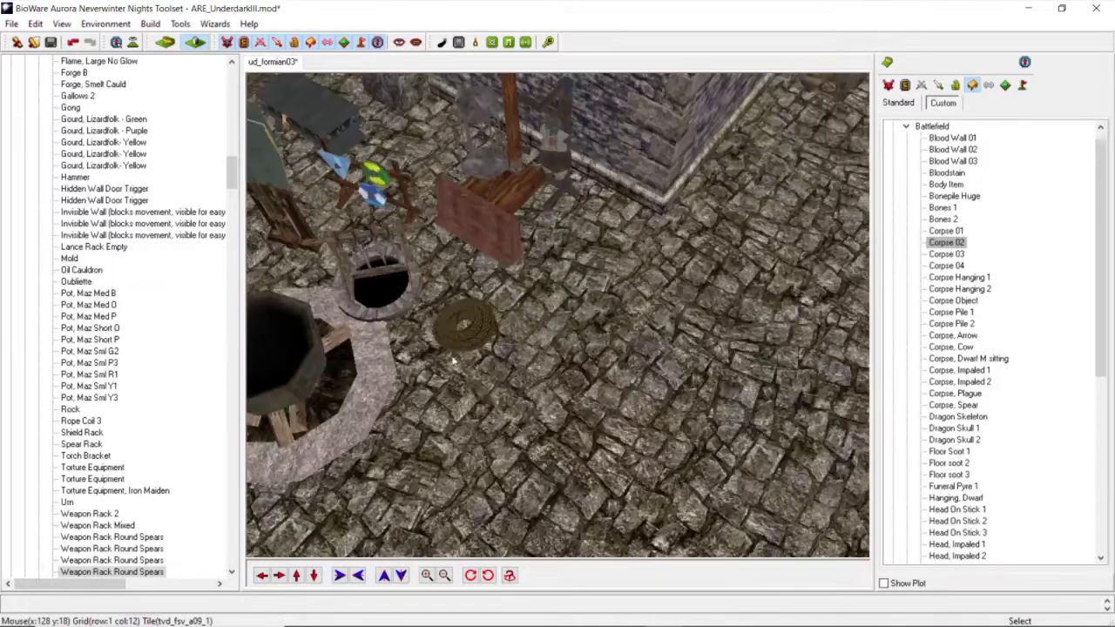
pyautogui.click(400, 310)
pyautogui.rightClick(400, 310)
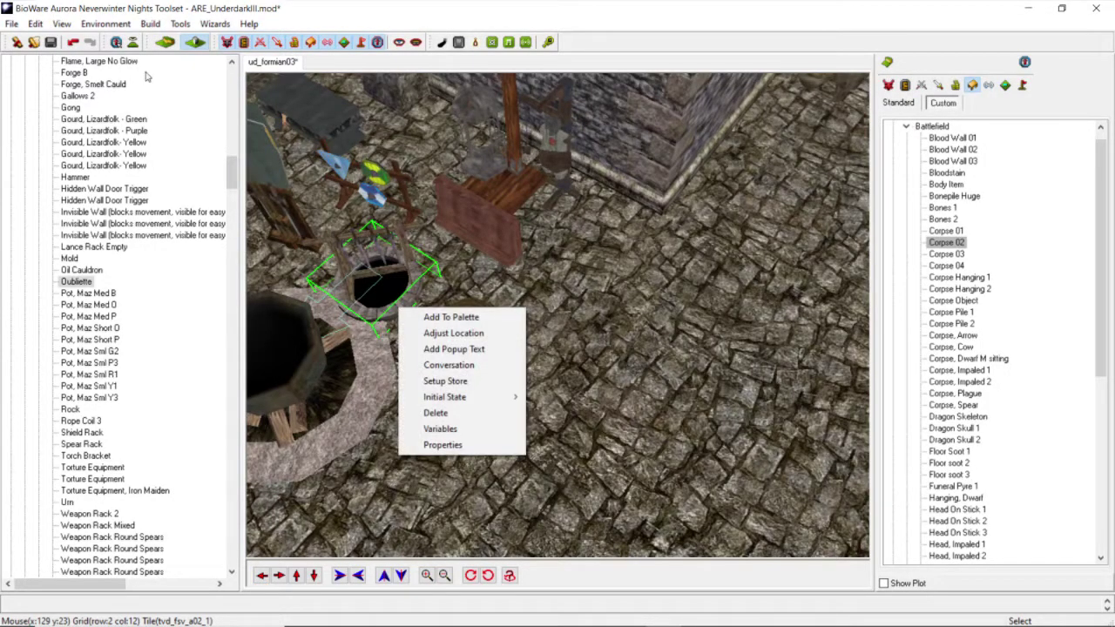
pyautogui.click(35, 24)
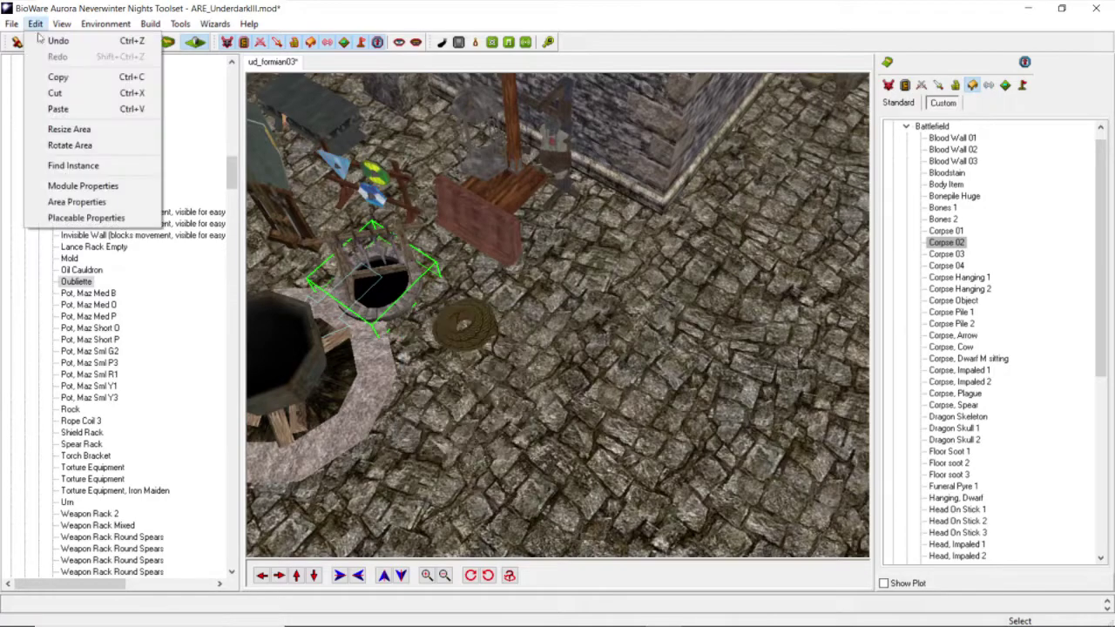
pyautogui.click(64, 79)
# Step: Paste the copied oubliette onto the floor near the middle of the emptied square room
pyautogui.scroll(-8, 429, 278)
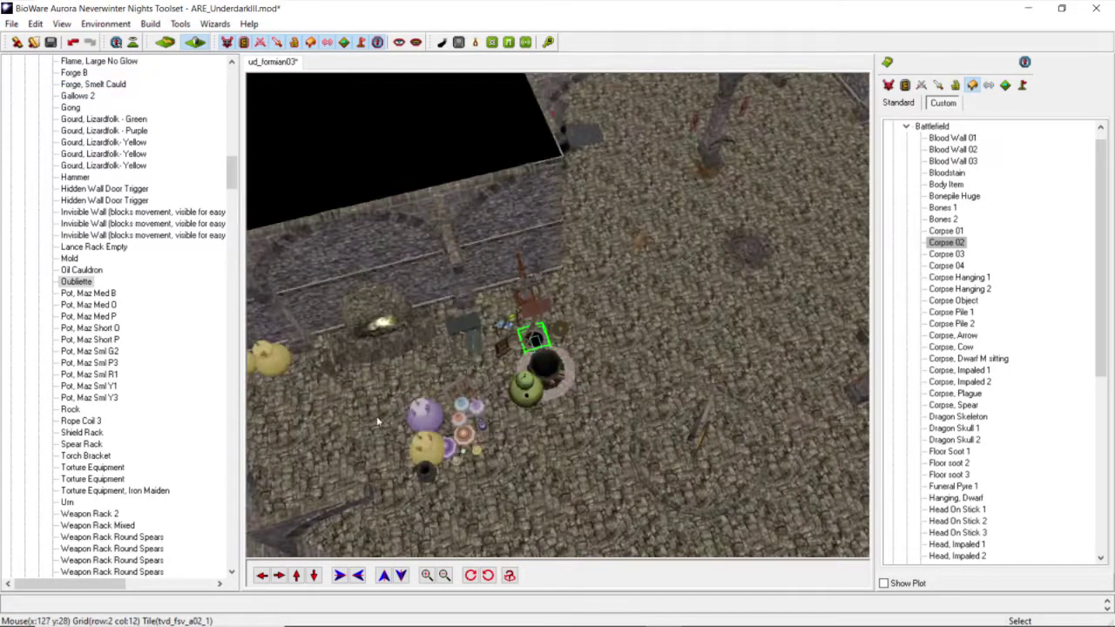
pyautogui.click(262, 574)
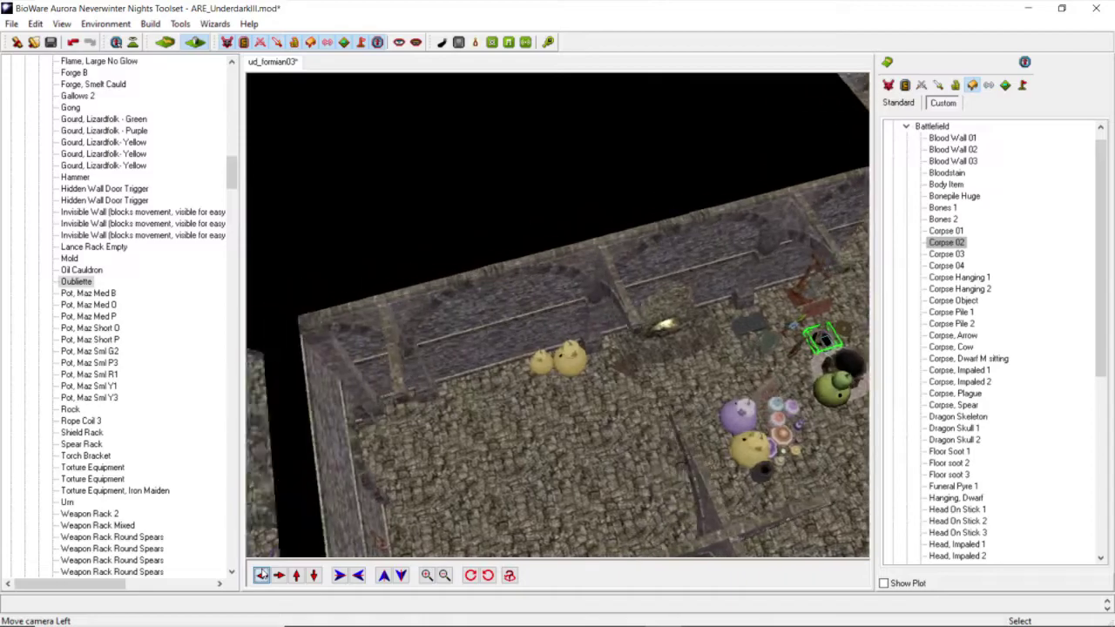
pyautogui.scroll(6, 489, 294)
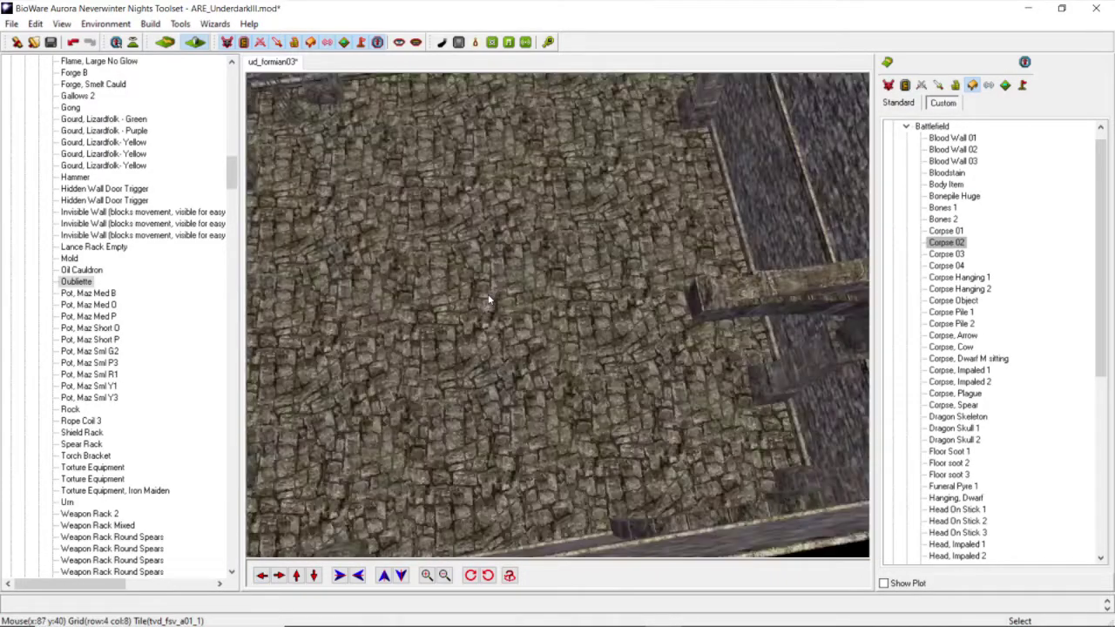
pyautogui.moveTo(429, 253); pyautogui.dragTo(269, 129, button='middle')
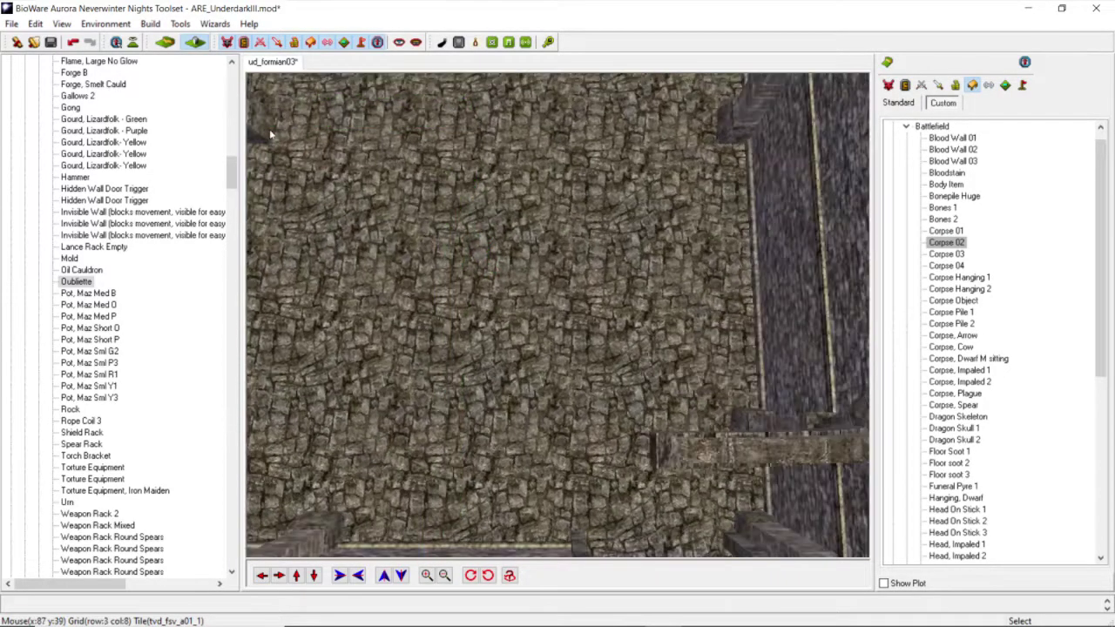
pyautogui.click(34, 23)
pyautogui.click(54, 78)
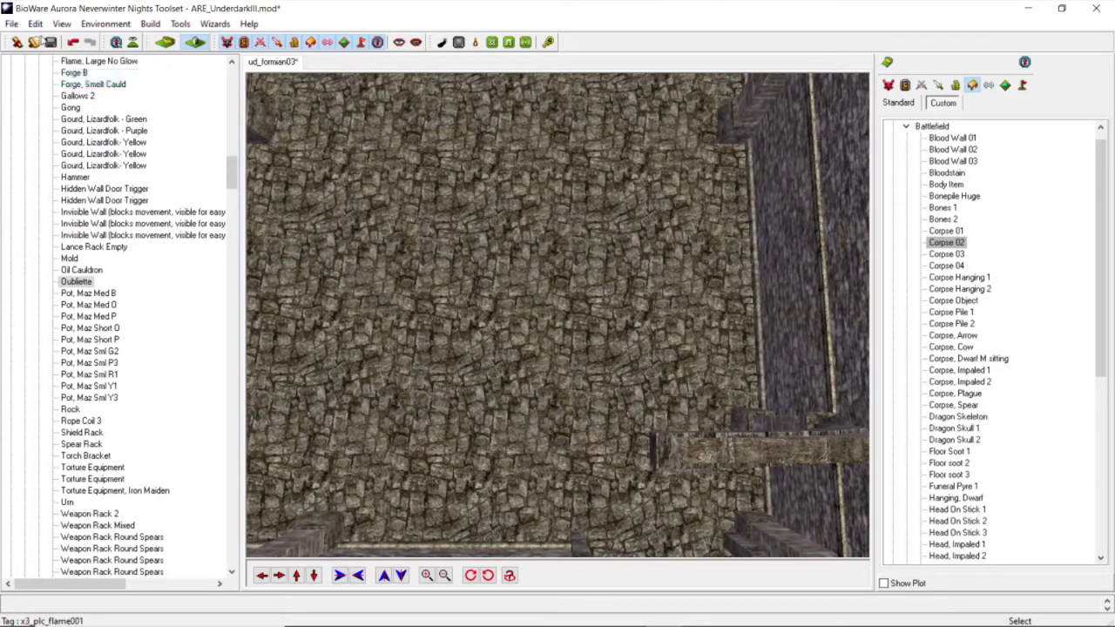
pyautogui.click(35, 24)
pyautogui.click(55, 107)
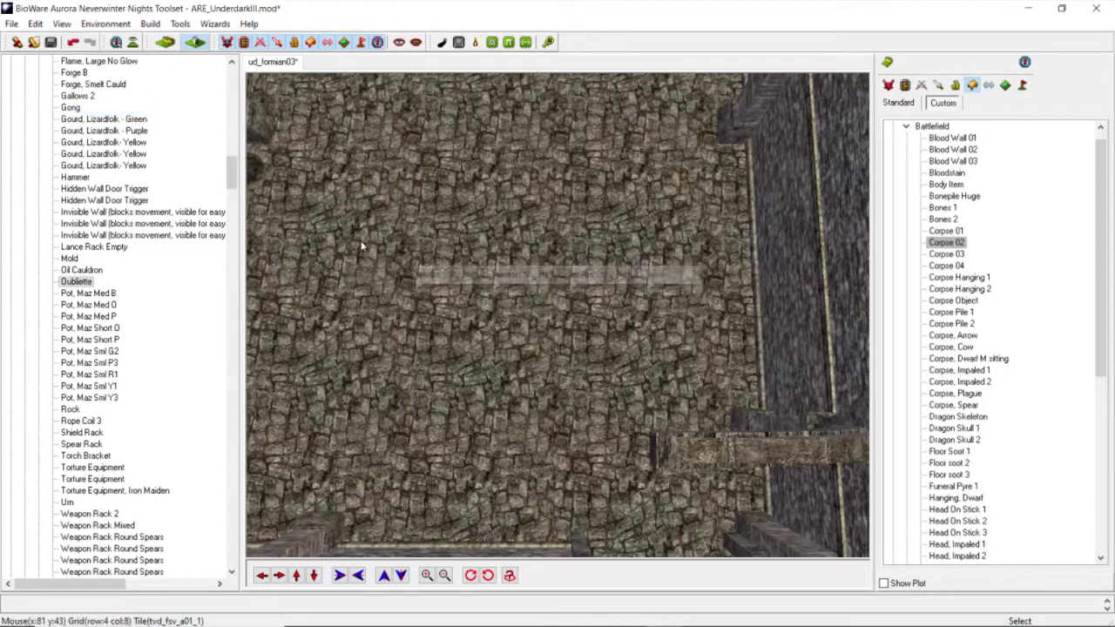
pyautogui.click(467, 268)
# Step: Centre the pasted oubliette in the square room, setting its Y position to 40.00 and nudging X slightly higher
pyautogui.scroll(-5, 520, 296)
pyautogui.scroll(3, 519, 302)
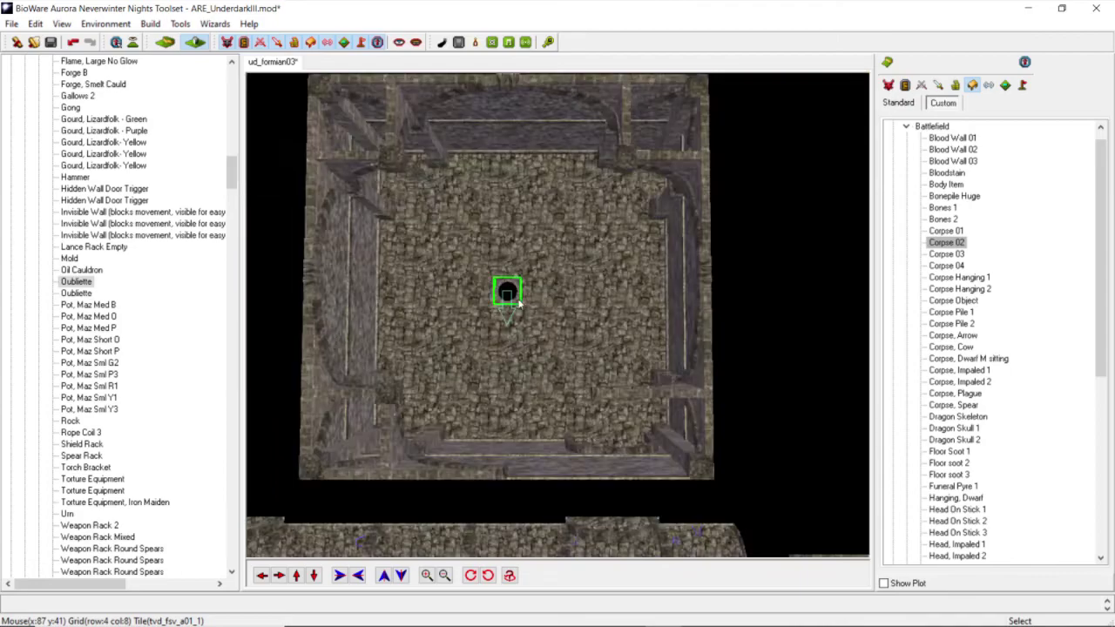
pyautogui.moveTo(514, 300); pyautogui.dragTo(526, 302)
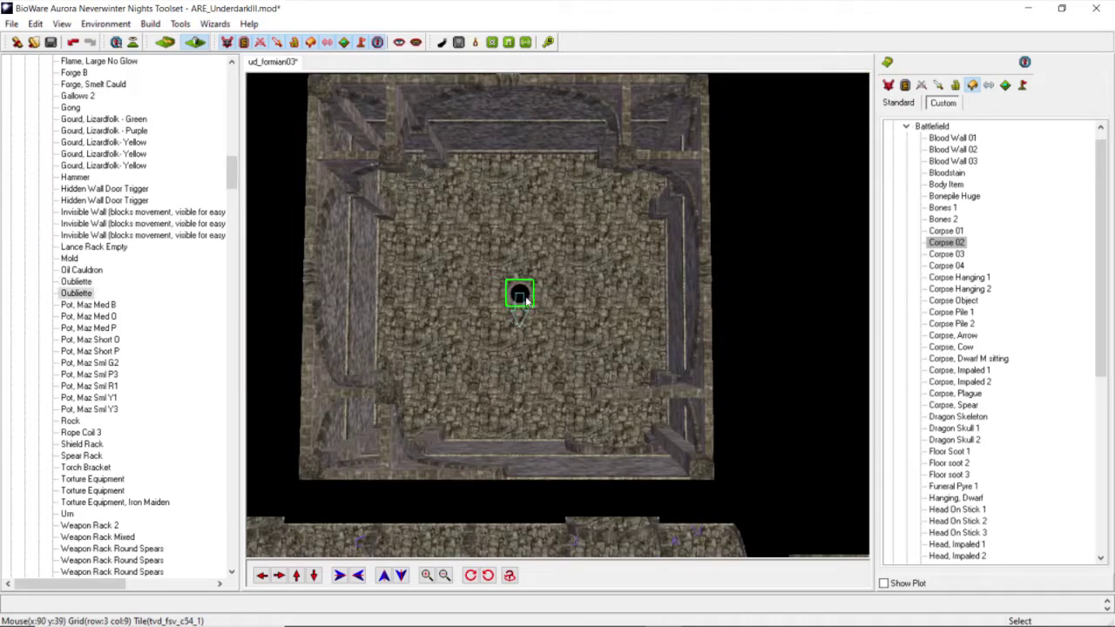
pyautogui.rightClick(526, 300)
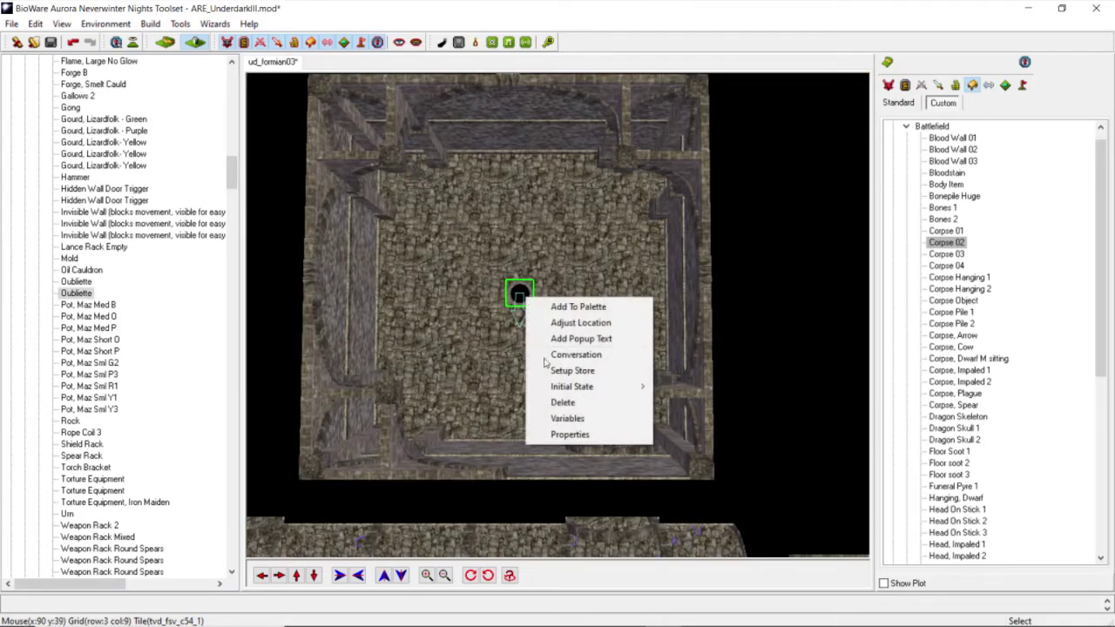
pyautogui.click(586, 323)
pyautogui.click(499, 315)
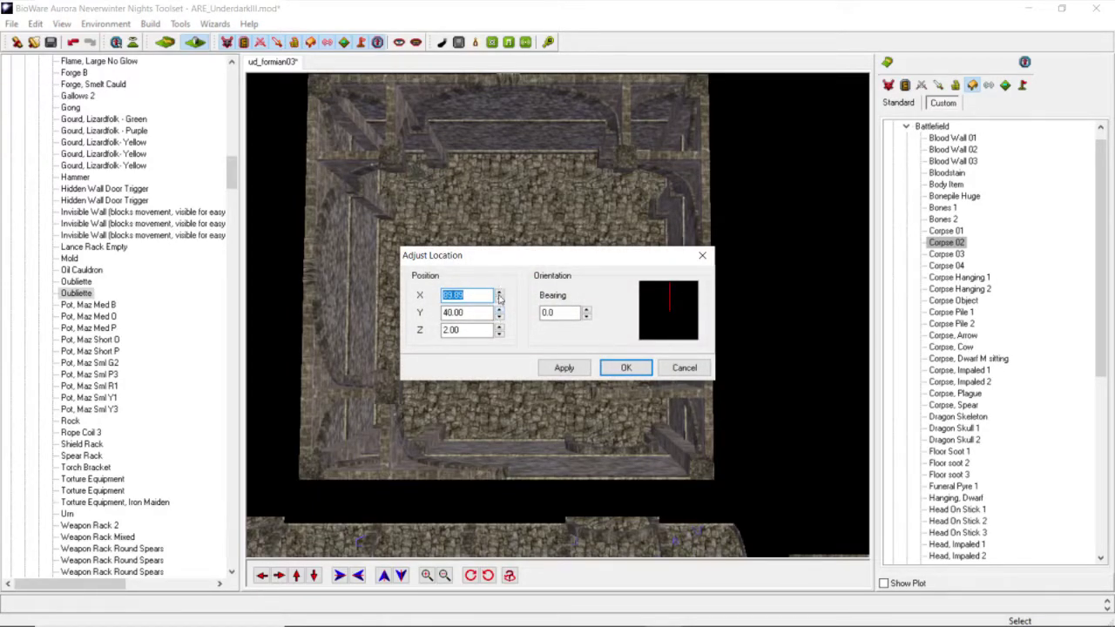
pyautogui.click(501, 294)
pyautogui.click(567, 369)
pyautogui.click(623, 369)
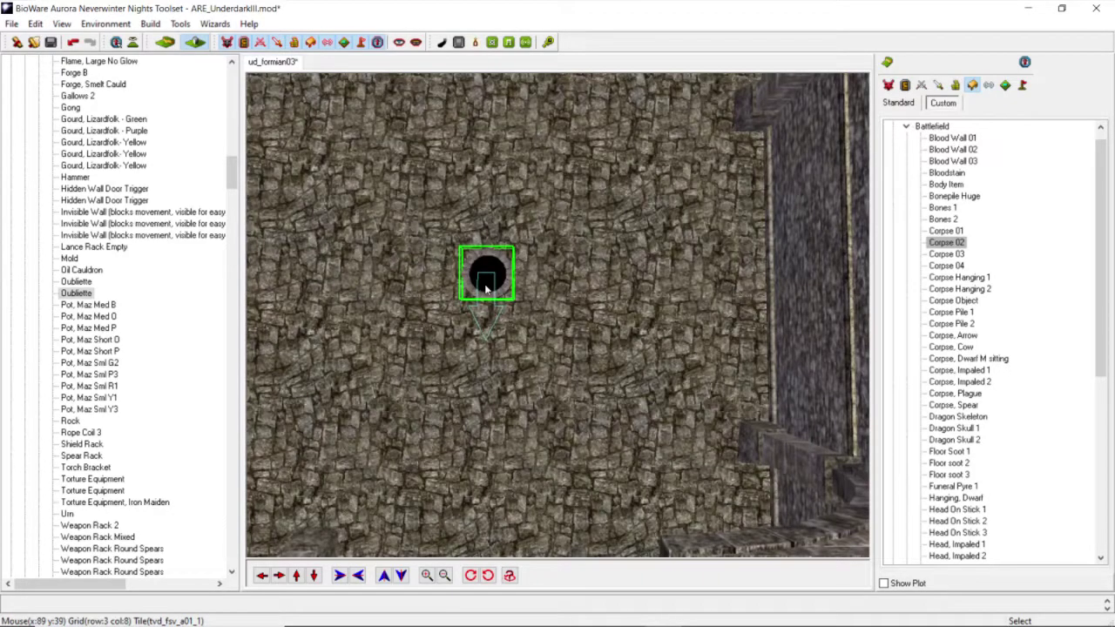
# Step: Turn off the Static option for the pasted oubliette and enlarge it into a wide pit
pyautogui.rightClick(485, 286)
pyautogui.click(572, 422)
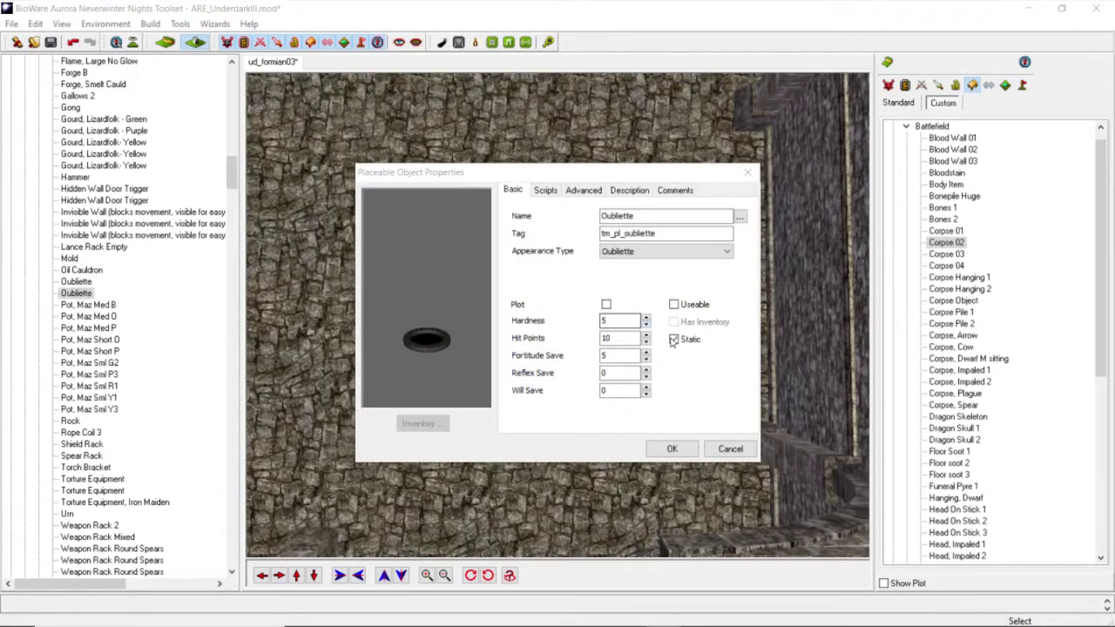
pyautogui.click(675, 341)
pyautogui.click(681, 447)
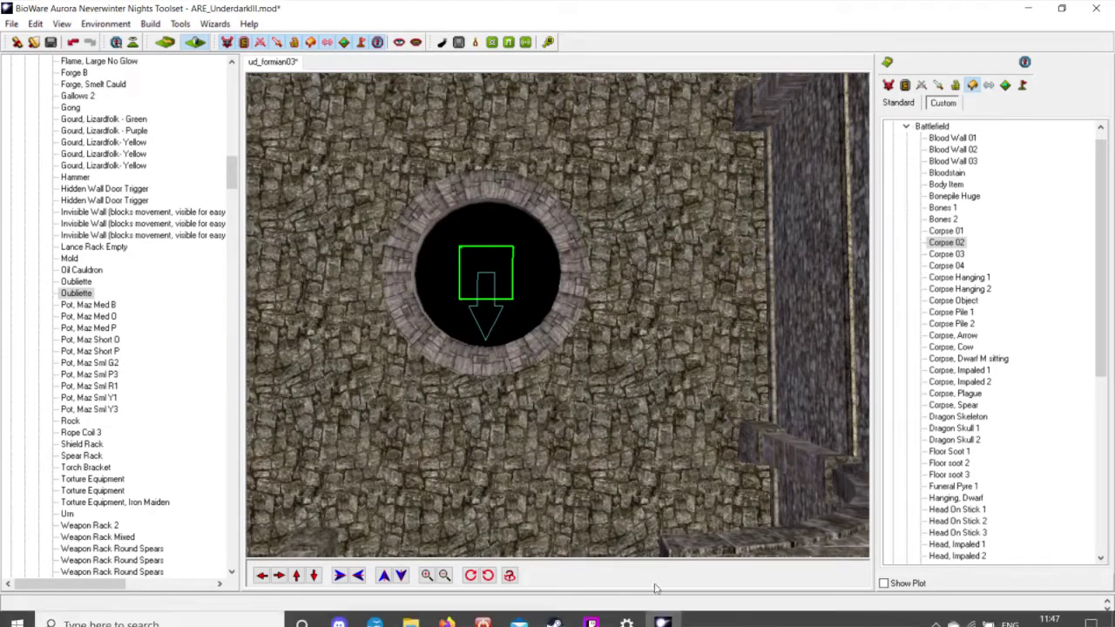
# Step: Switch to Twitch Studio and Discord to mute the microphone in both, and return to the Aurora Toolset
pyautogui.moveTo(600, 616)
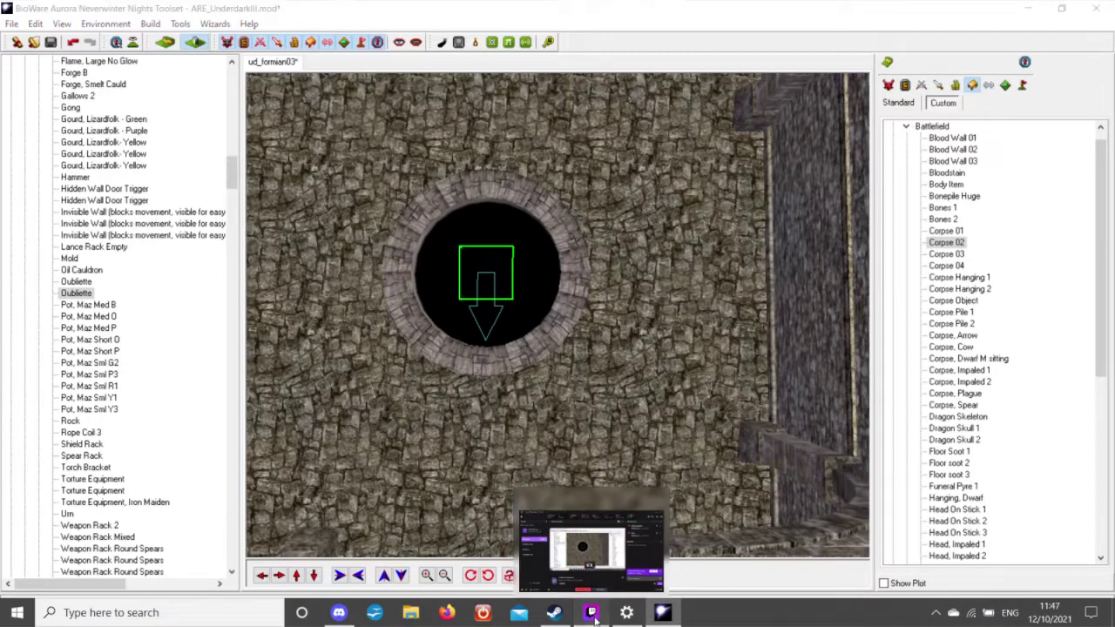
pyautogui.click(592, 615)
pyautogui.click(184, 523)
pyautogui.click(337, 613)
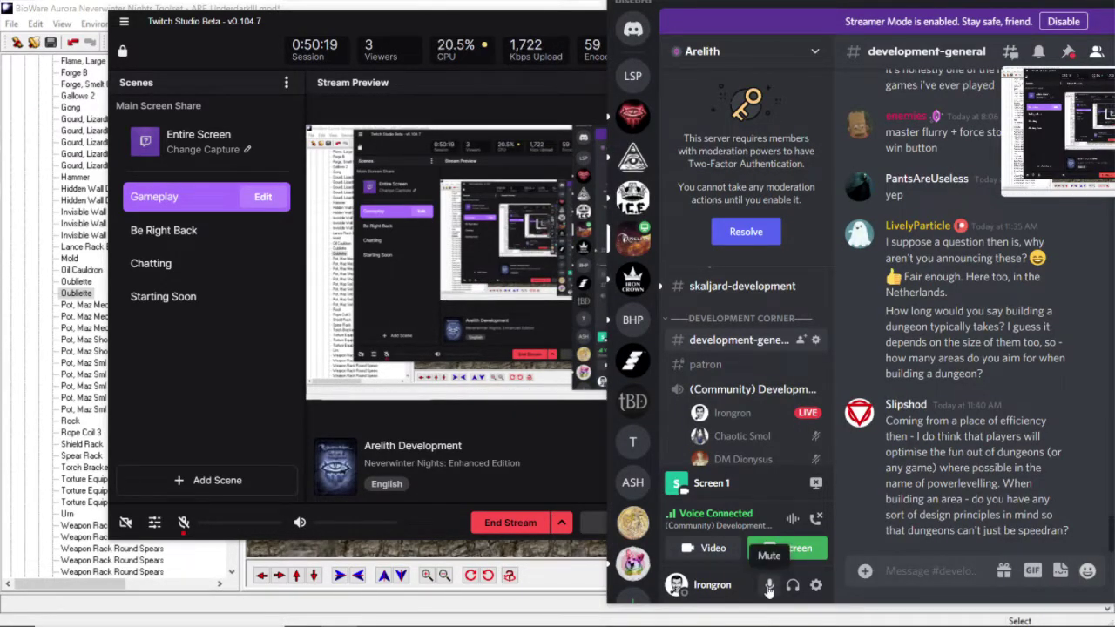
pyautogui.click(87, 7)
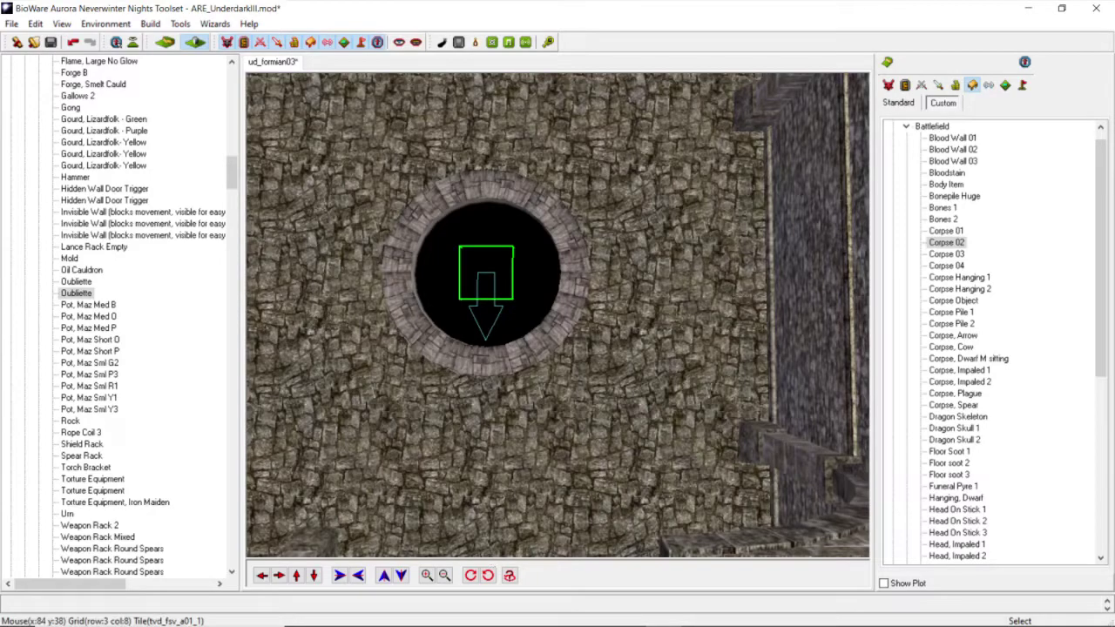
# Step: Unmute the microphone in Twitch Studio and Discord, and bring the Aurora Toolset back to the front
pyautogui.moveTo(712, 613)
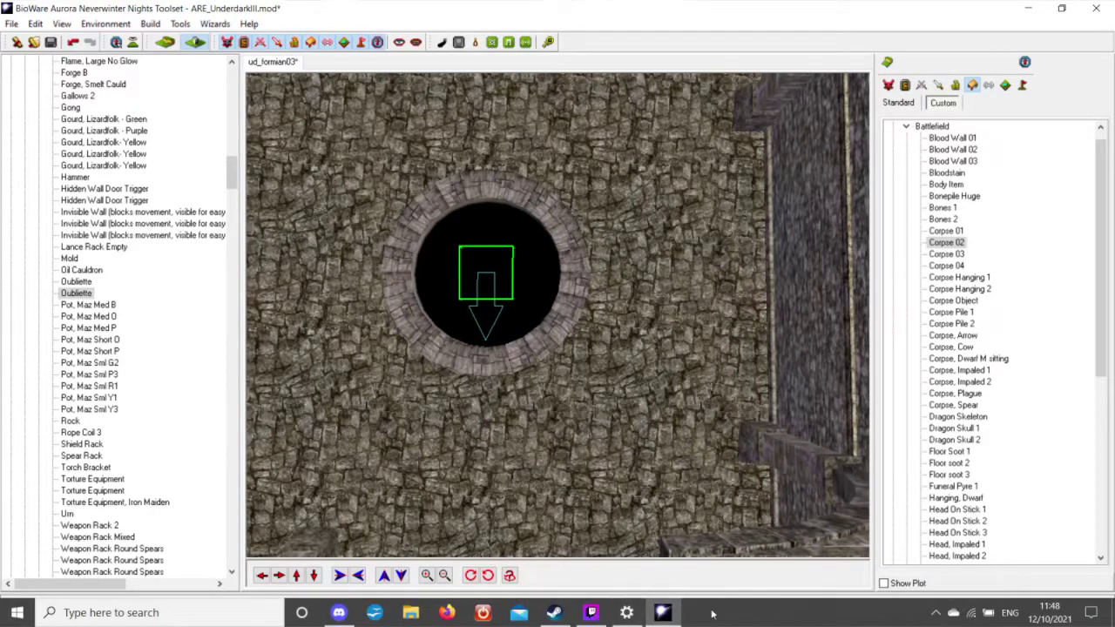
pyautogui.click(592, 613)
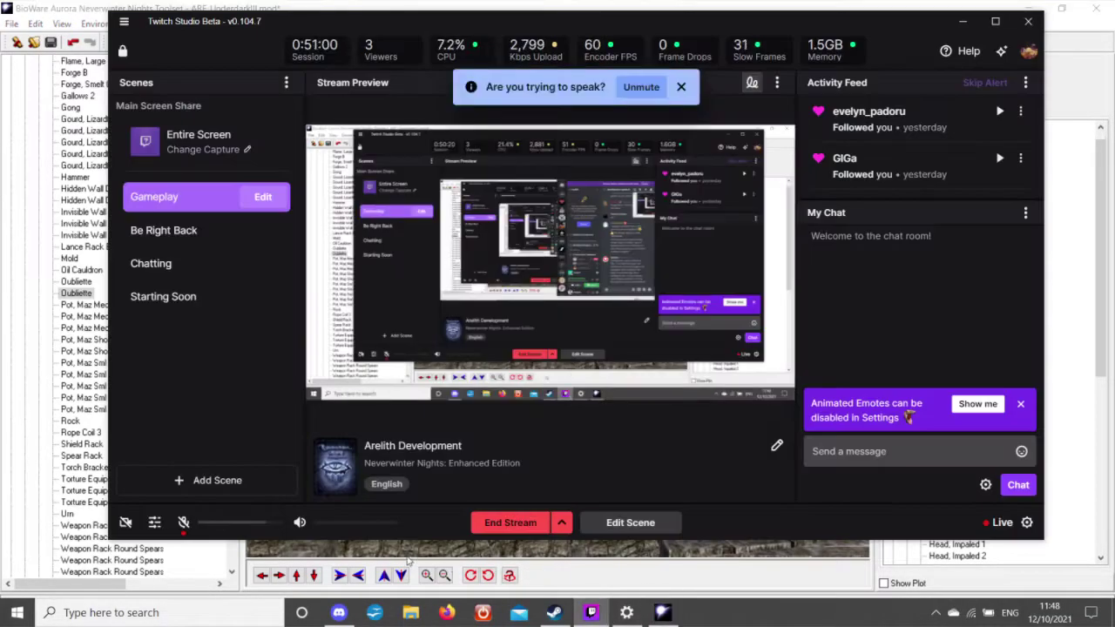
pyautogui.click(184, 523)
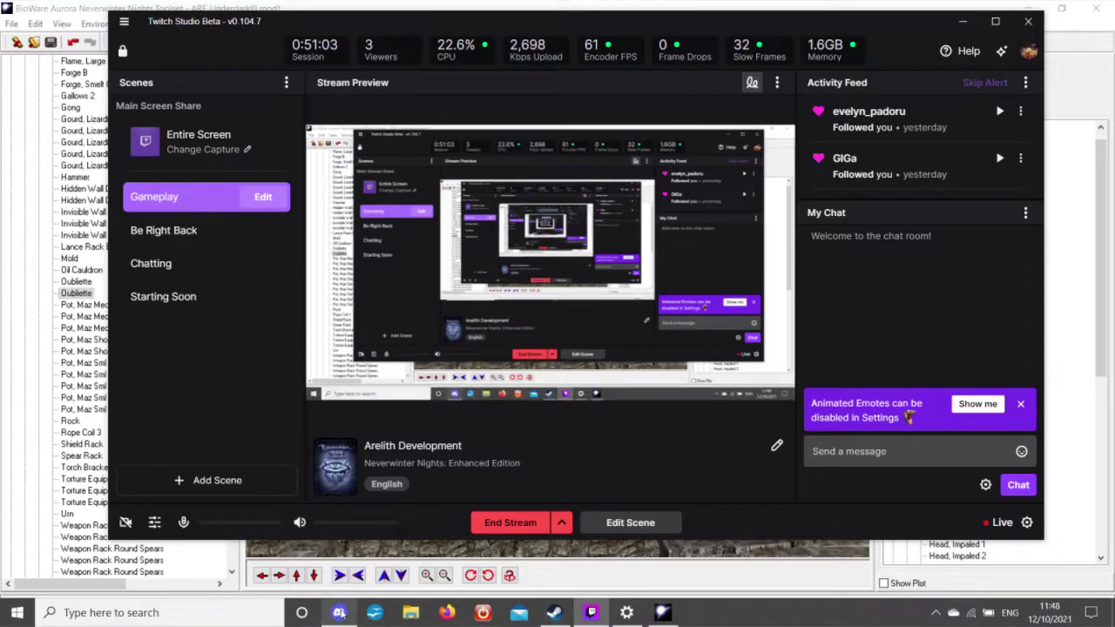
pyautogui.click(340, 613)
pyautogui.click(769, 585)
pyautogui.click(82, 15)
# Step: Place an Invisible Wall from the standard Miscellaneous placeables and move it over the central oubliette's opening
pyautogui.scroll(-5, 187, 105)
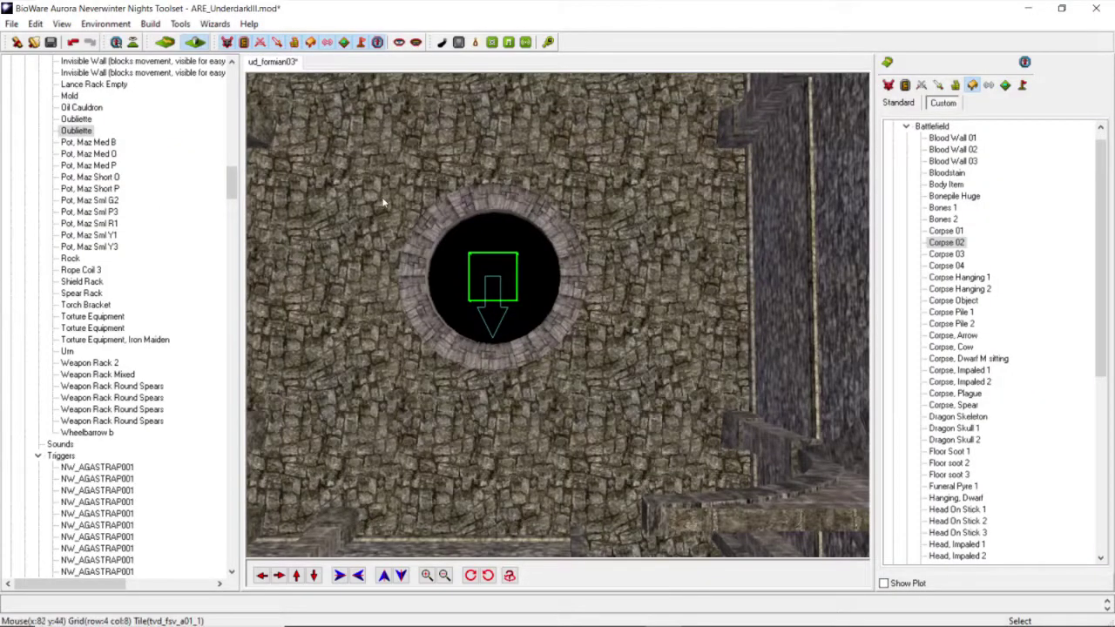
pyautogui.scroll(-6, 418, 244)
pyautogui.scroll(8, 500, 348)
pyautogui.moveTo(514, 355); pyautogui.dragTo(572, 330, button='middle')
pyautogui.scroll(3, 572, 331)
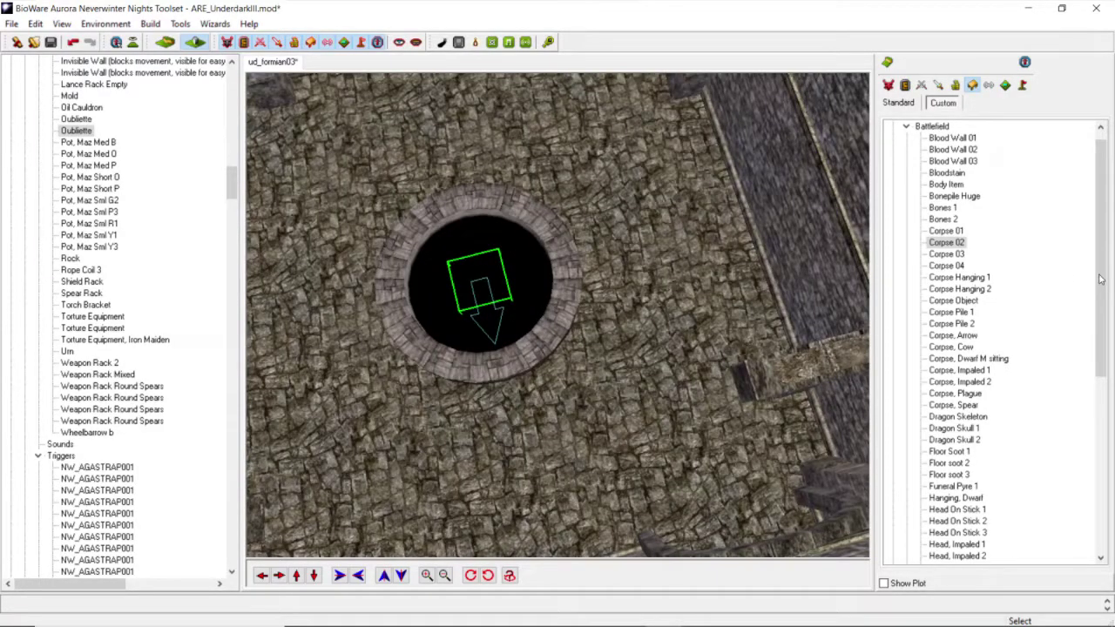
pyautogui.moveTo(1101, 275); pyautogui.dragTo(1104, 230)
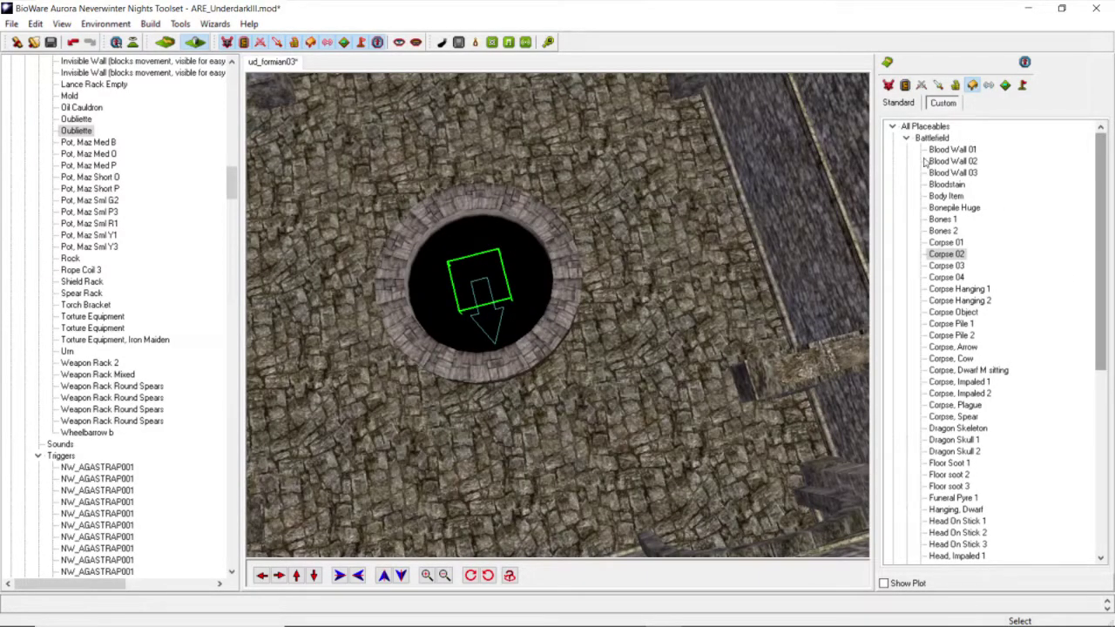
pyautogui.click(905, 105)
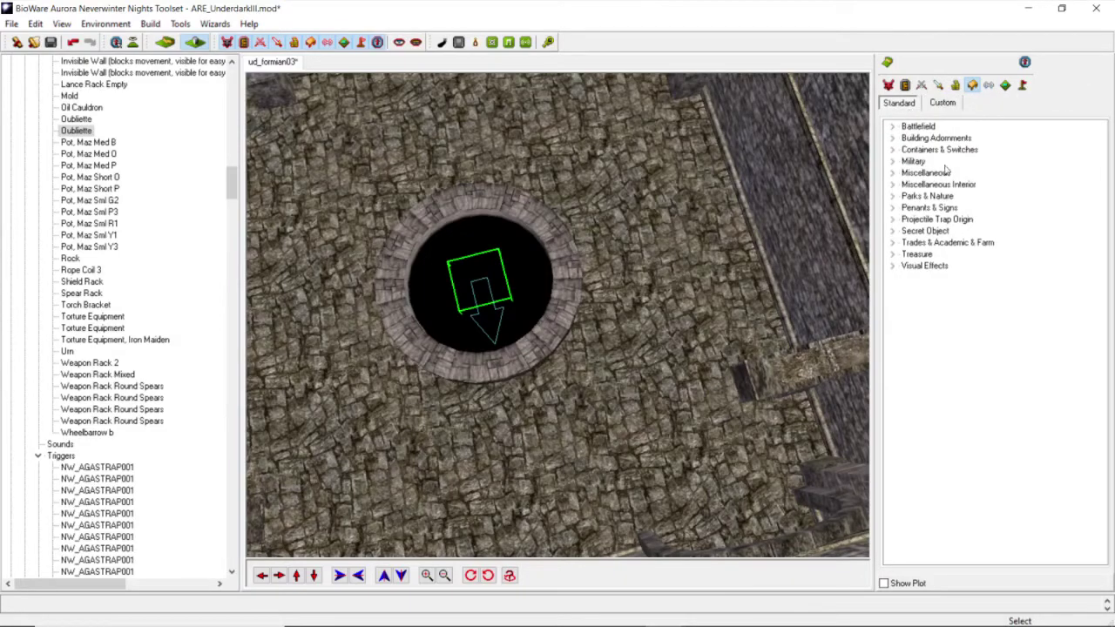
pyautogui.click(892, 175)
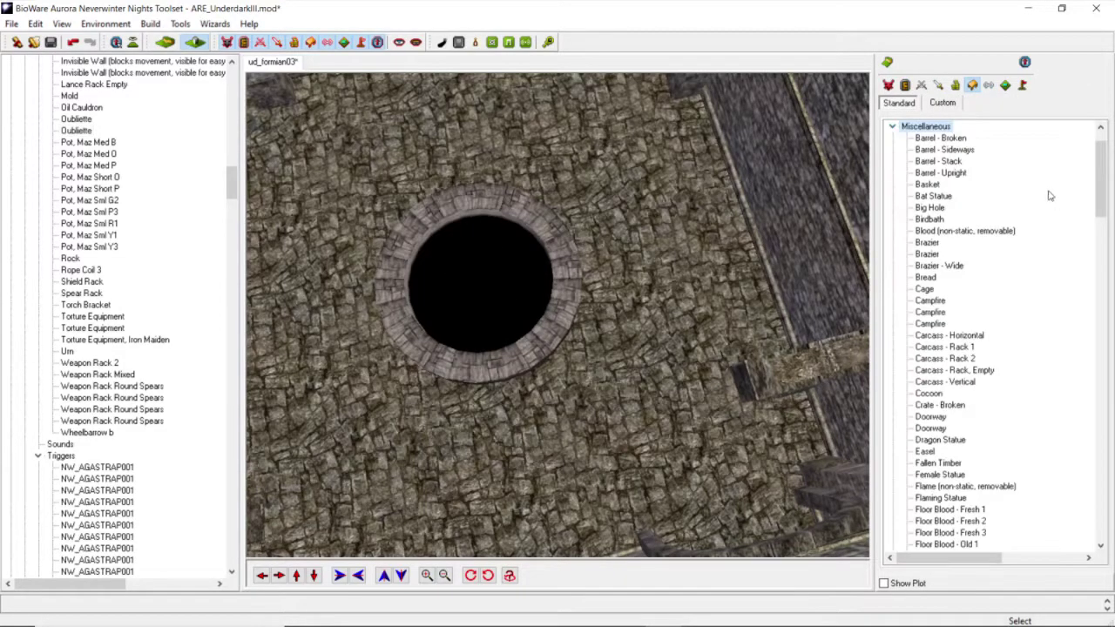
pyautogui.click(1102, 242)
pyautogui.moveTo(1094, 276); pyautogui.dragTo(956, 248)
pyautogui.click(960, 220)
pyautogui.click(690, 348)
pyautogui.moveTo(689, 349); pyautogui.dragTo(634, 335)
pyautogui.rightClick(633, 335)
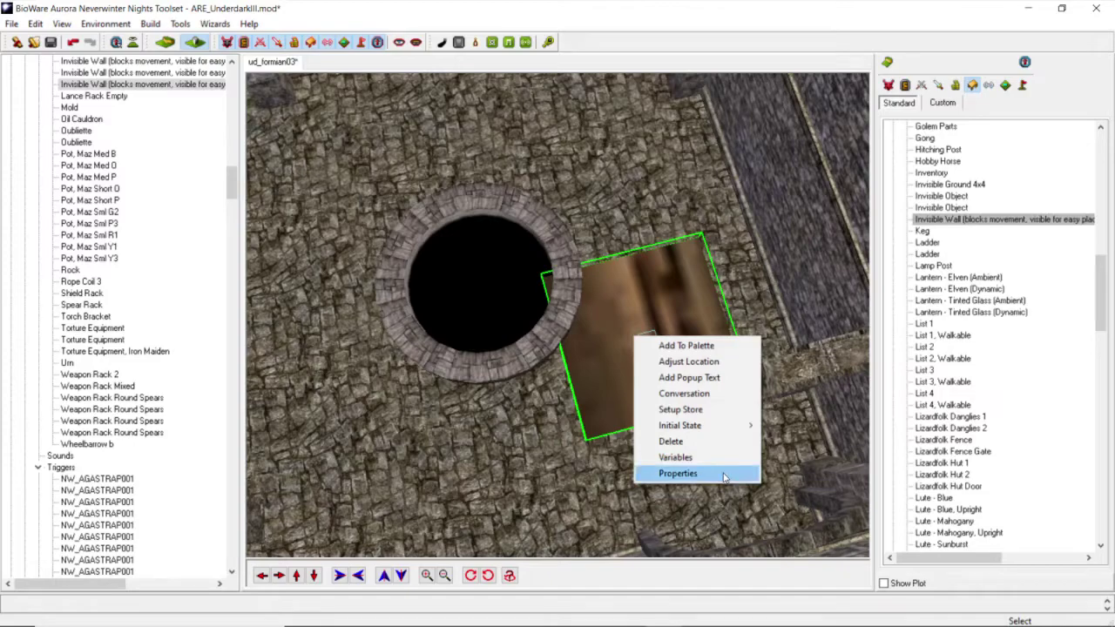
pyautogui.moveTo(632, 330); pyautogui.dragTo(476, 281)
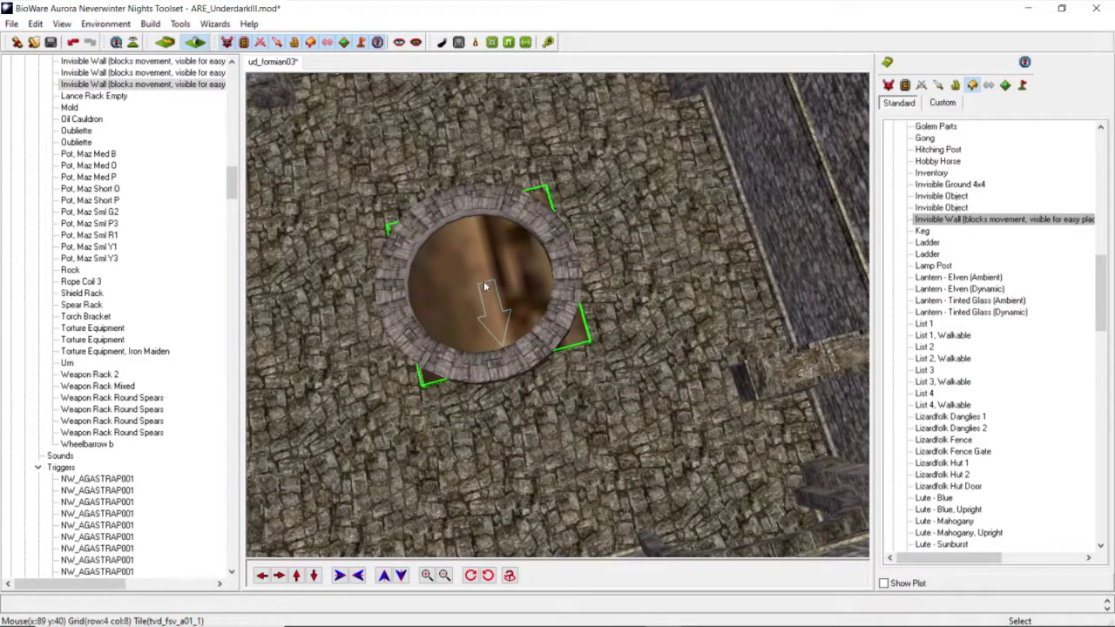
# Step: Mark the invisible wall over the pit as Plot and set its initial state to Deactivated
pyautogui.rightClick(485, 284)
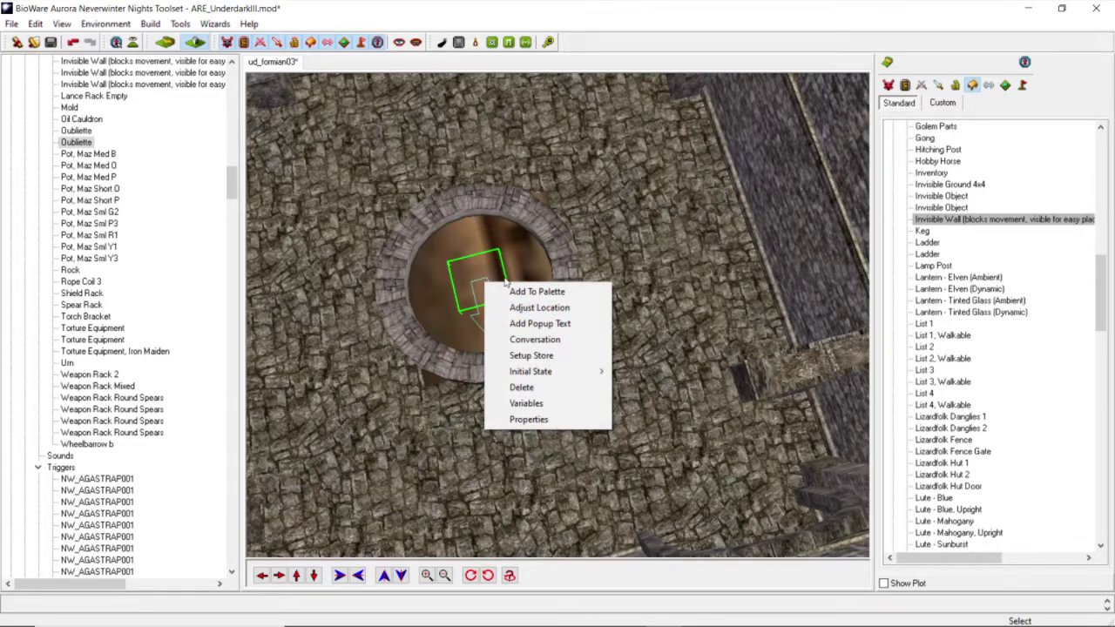
pyautogui.rightClick(539, 197)
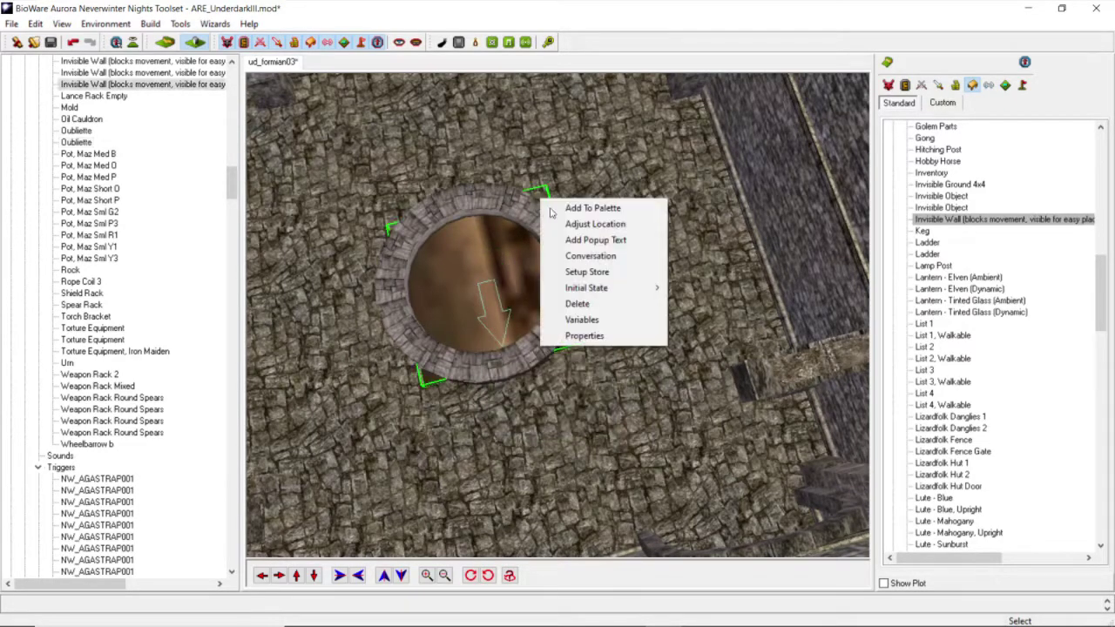
pyautogui.click(583, 335)
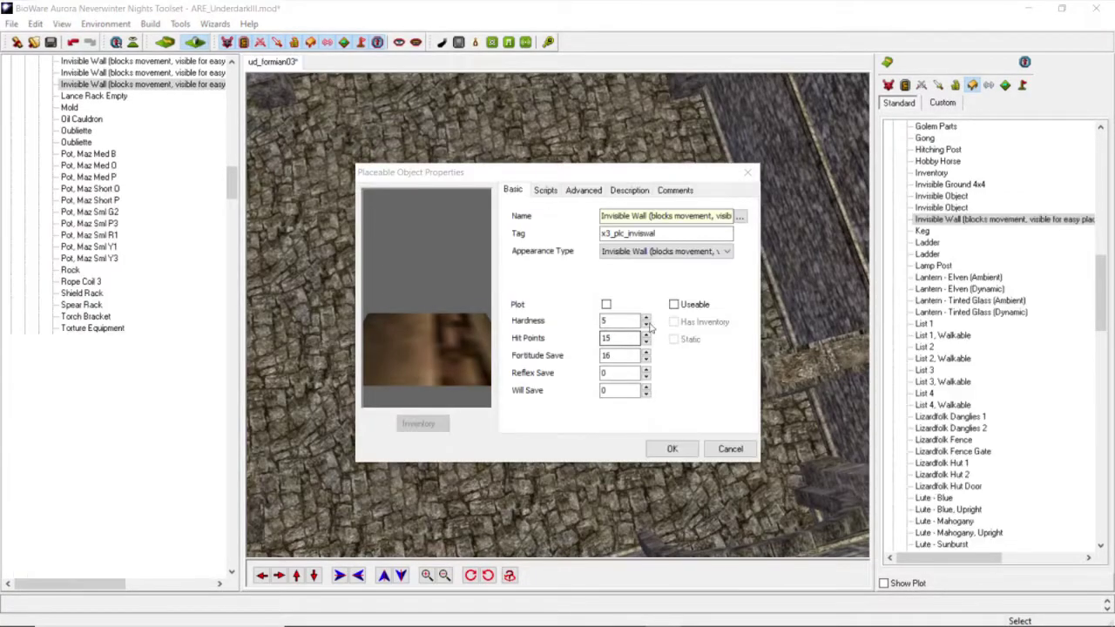
pyautogui.click(606, 305)
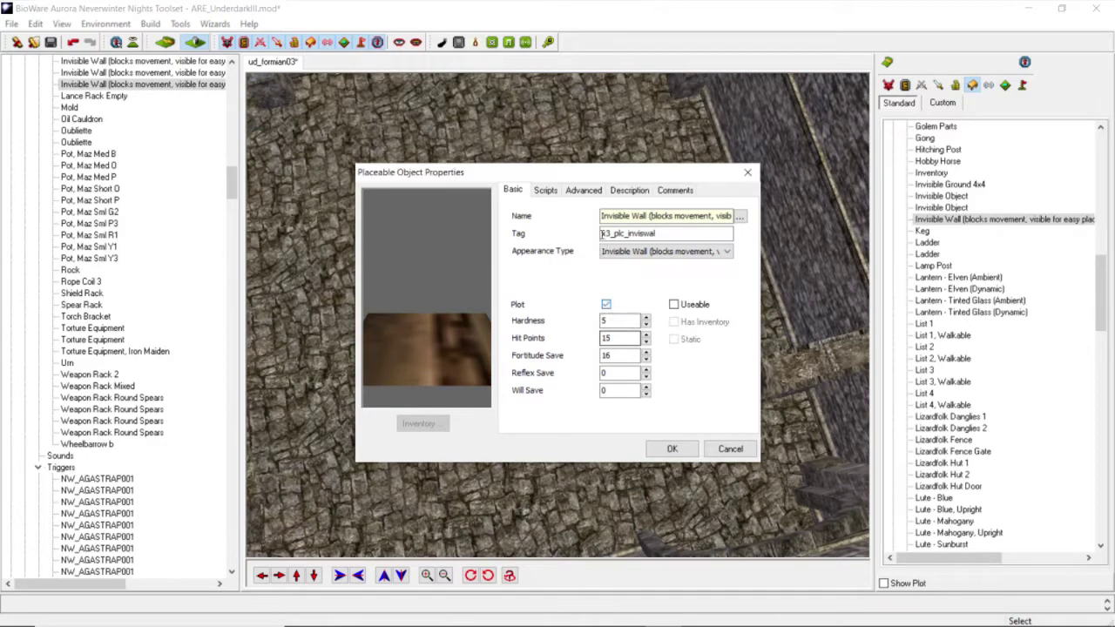
pyautogui.click(583, 190)
pyautogui.click(679, 383)
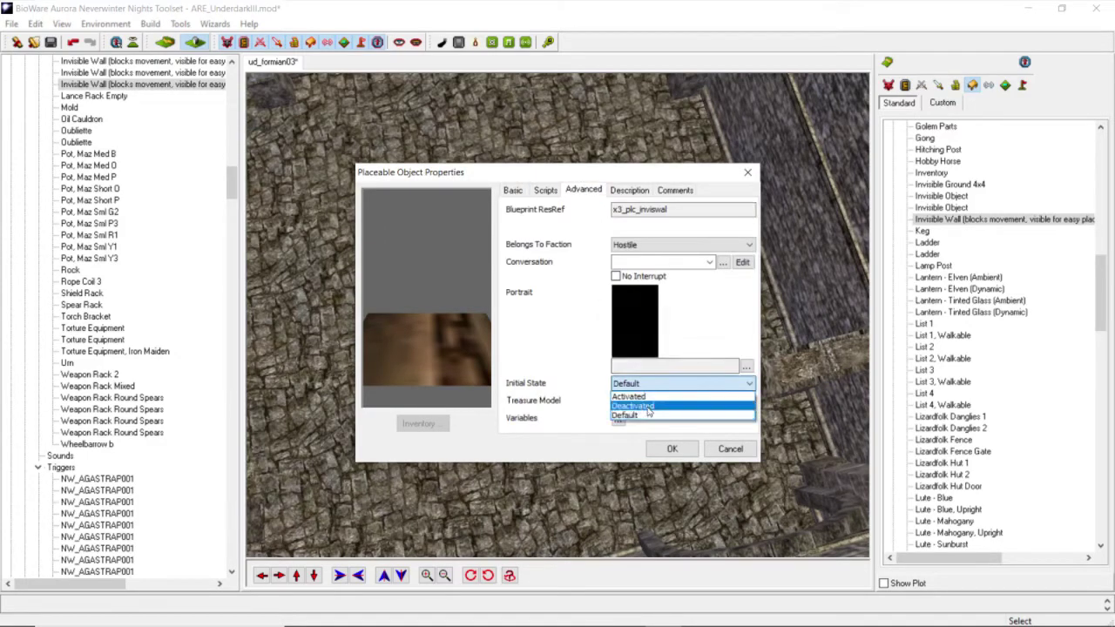
pyautogui.click(661, 415)
pyautogui.click(679, 451)
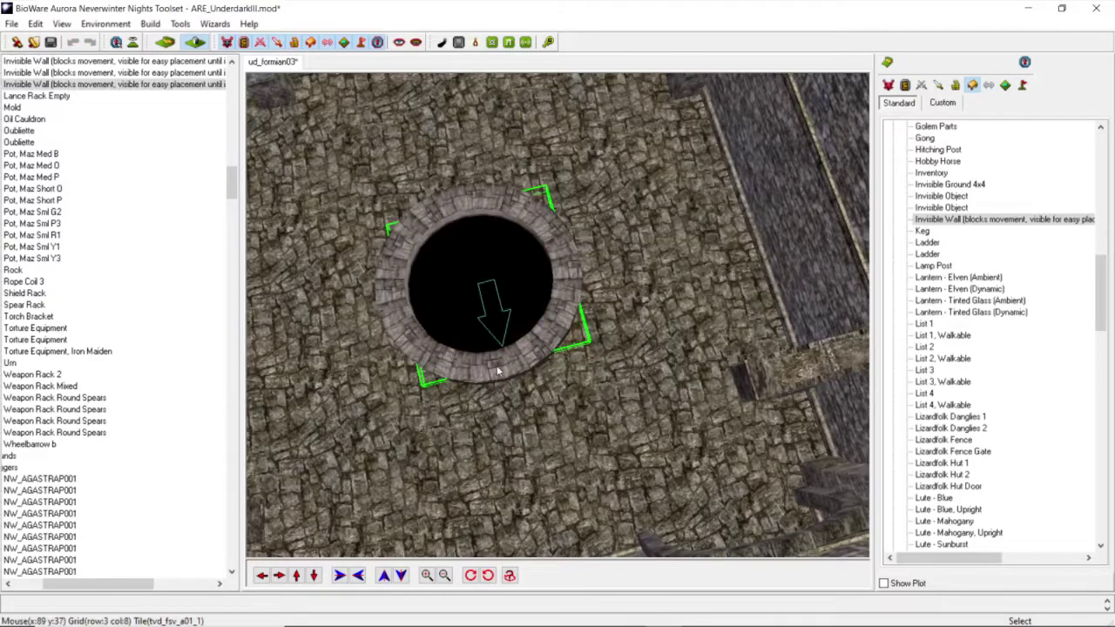
# Step: Place a Corpse Pile 2 from the custom Battlefield placeables in the room corner beyond the pit and rotate it clockwise
pyautogui.click(566, 399)
pyautogui.scroll(-5, 562, 392)
pyautogui.moveTo(552, 366); pyautogui.dragTo(428, 416, button='middle')
pyautogui.scroll(5, 699, 340)
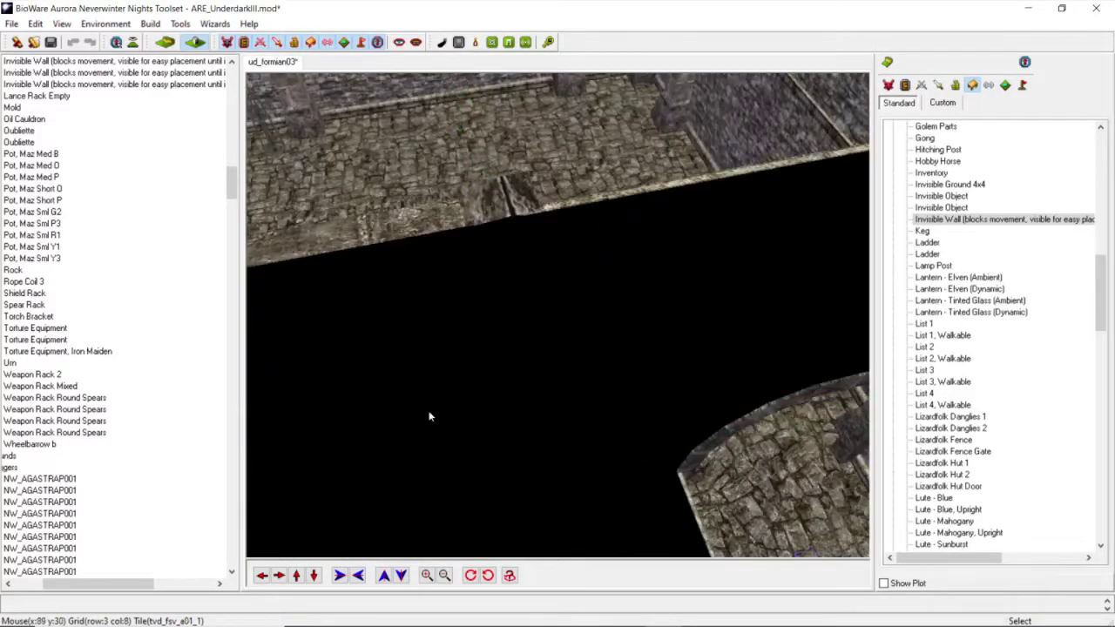
pyautogui.click(296, 576)
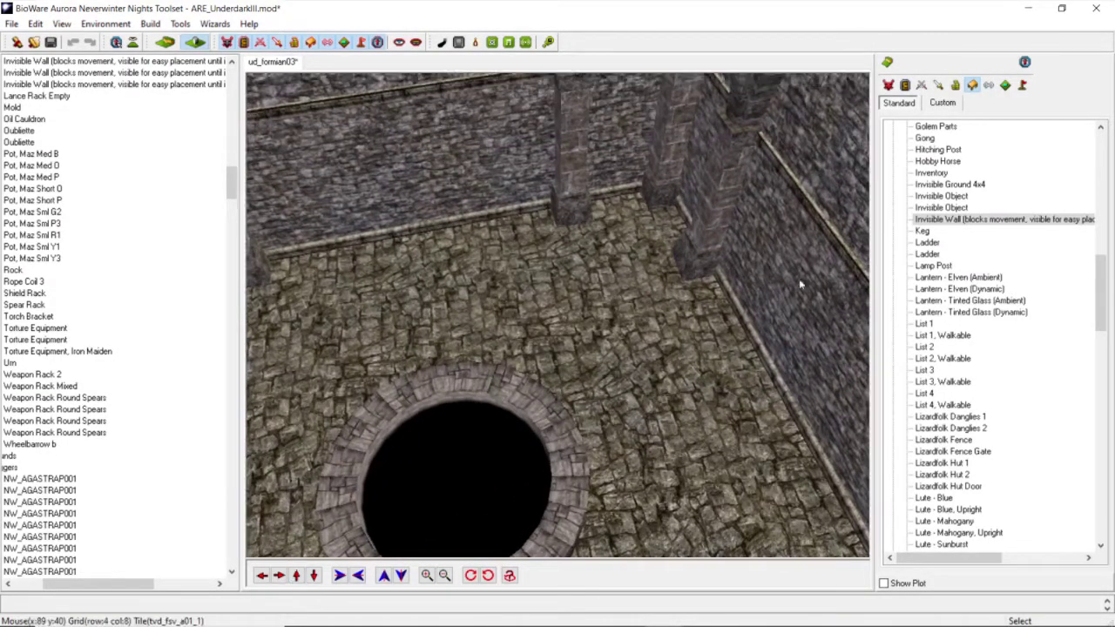
pyautogui.moveTo(1103, 273); pyautogui.dragTo(1101, 139)
pyautogui.click(942, 103)
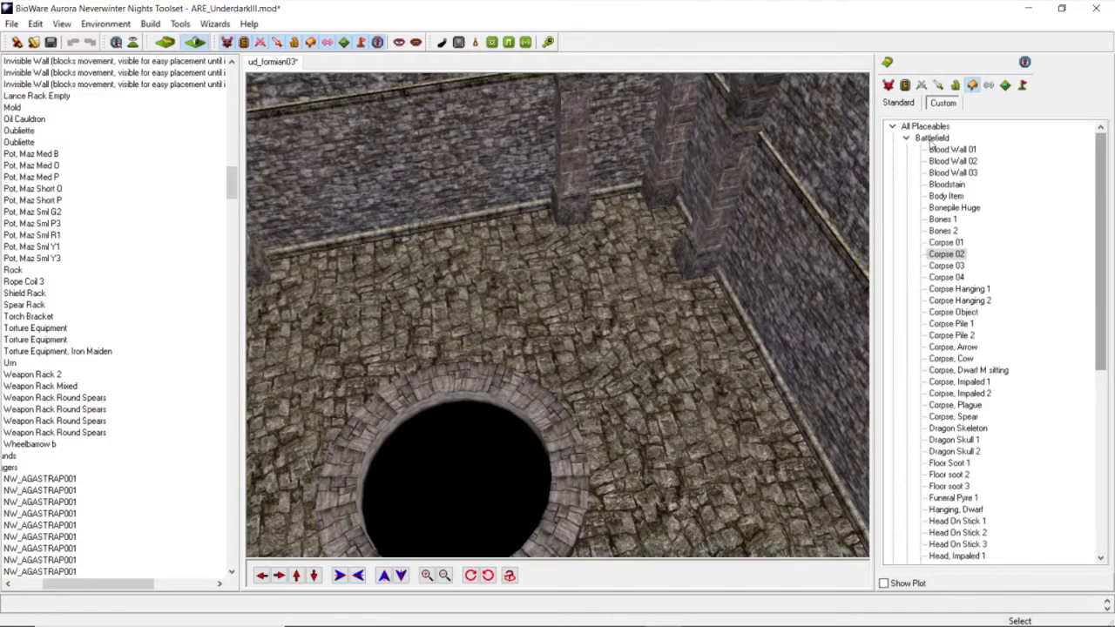
pyautogui.click(906, 137)
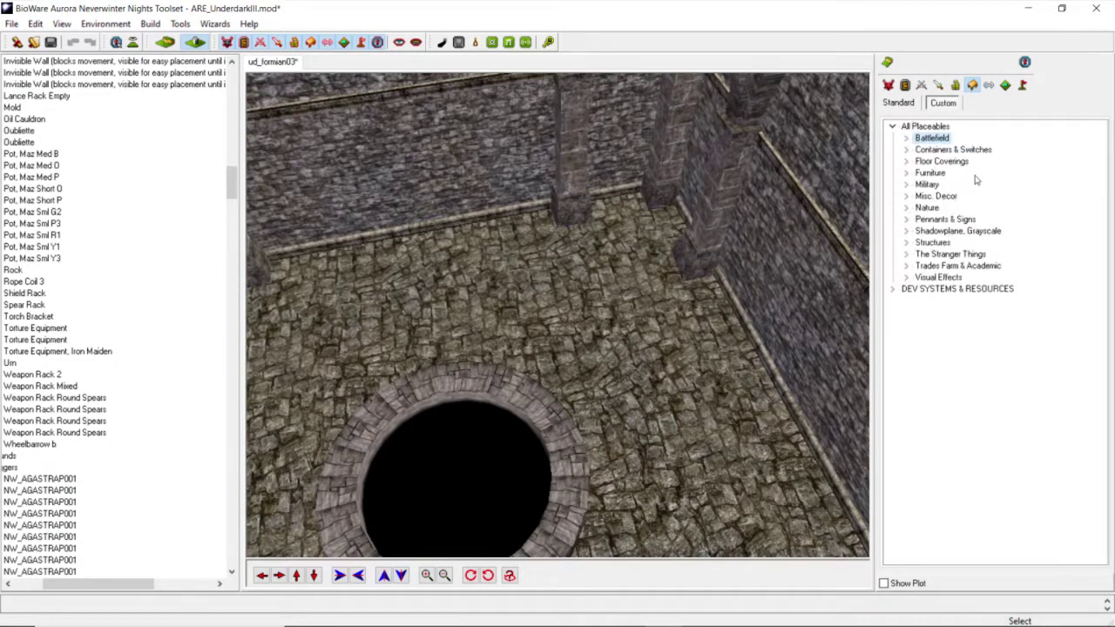
pyautogui.click(905, 139)
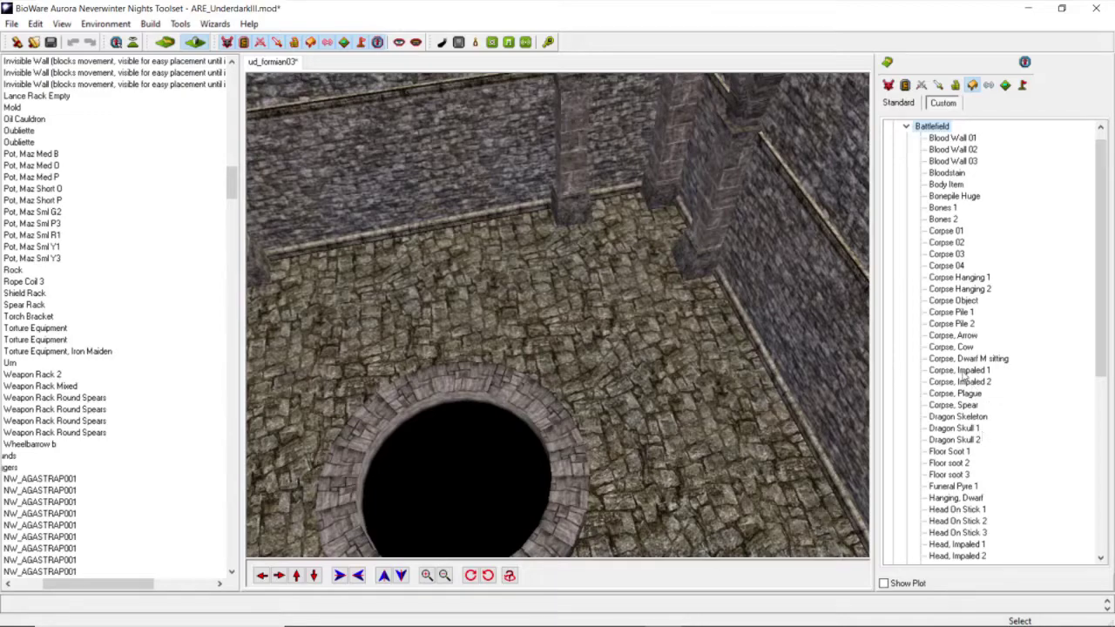
pyautogui.click(953, 323)
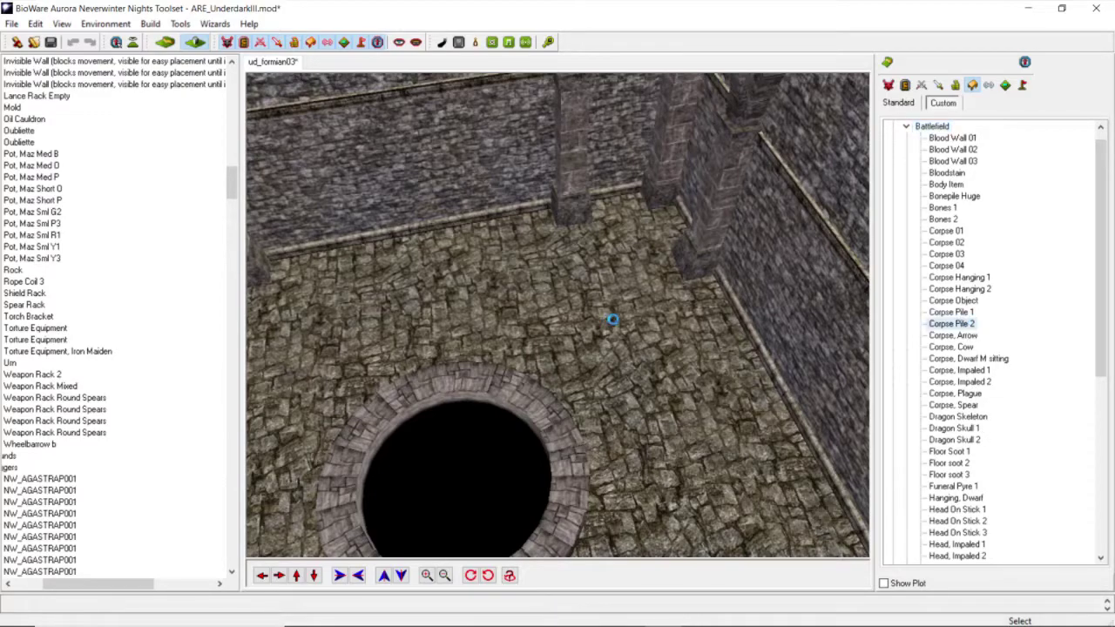
pyautogui.scroll(2, 589, 298)
pyautogui.click(589, 298)
pyautogui.scroll(4, 582, 305)
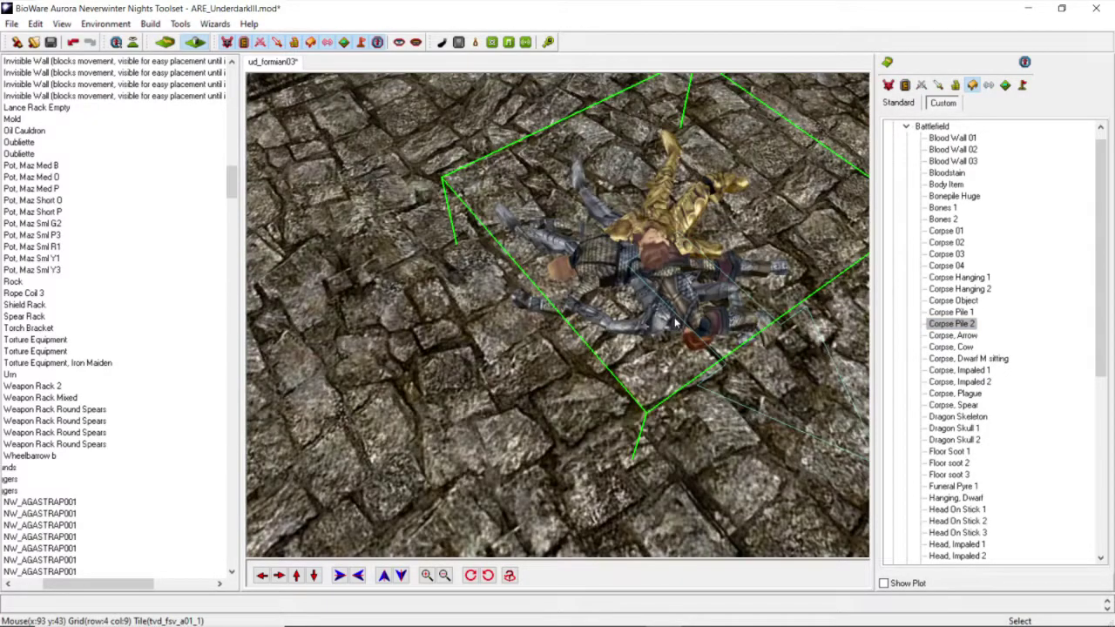
pyautogui.moveTo(666, 307); pyautogui.dragTo(599, 250)
pyautogui.click(470, 574)
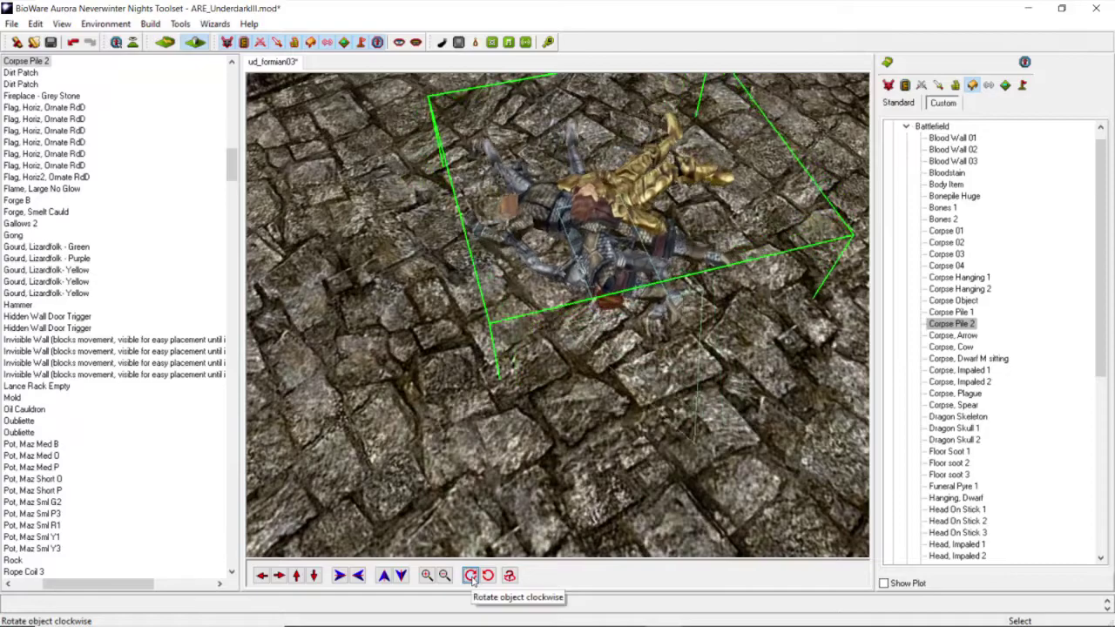
# Step: Place a Corpse Pile 1 beside the first pile, nearer the corner, and rotate it clockwise
pyautogui.click(951, 312)
pyautogui.click(731, 311)
pyautogui.scroll(-5, 667, 298)
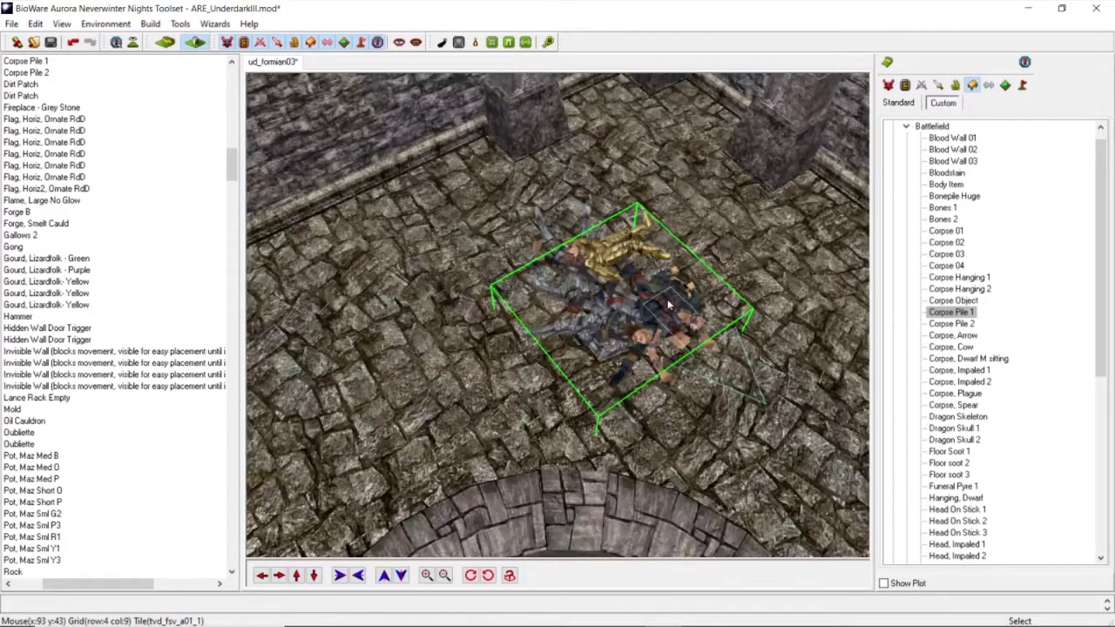
pyautogui.moveTo(660, 300); pyautogui.dragTo(706, 267)
pyautogui.click(470, 575)
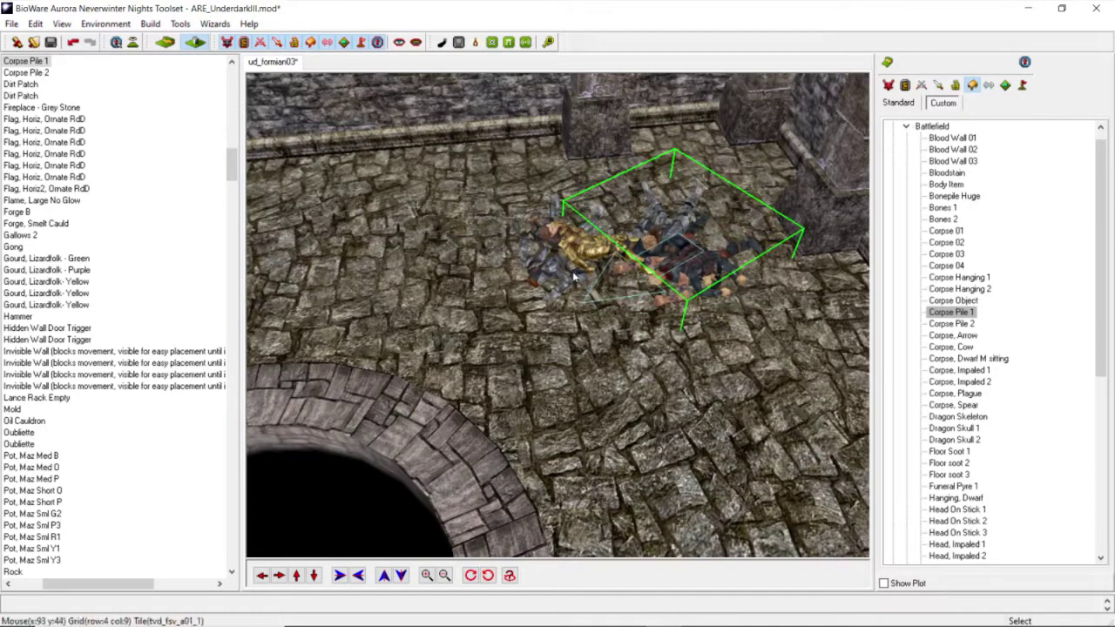
# Step: Rotate Corpse Pile 2 counterclockwise and shift it closer so it merges with Corpse Pile 1
pyautogui.click(589, 250)
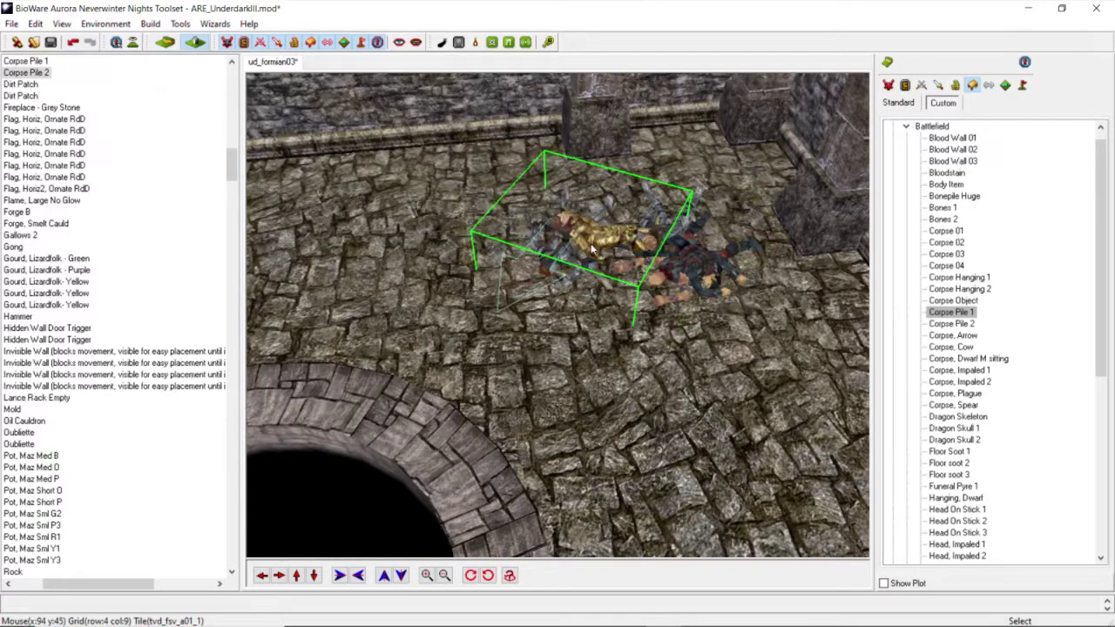
pyautogui.click(488, 576)
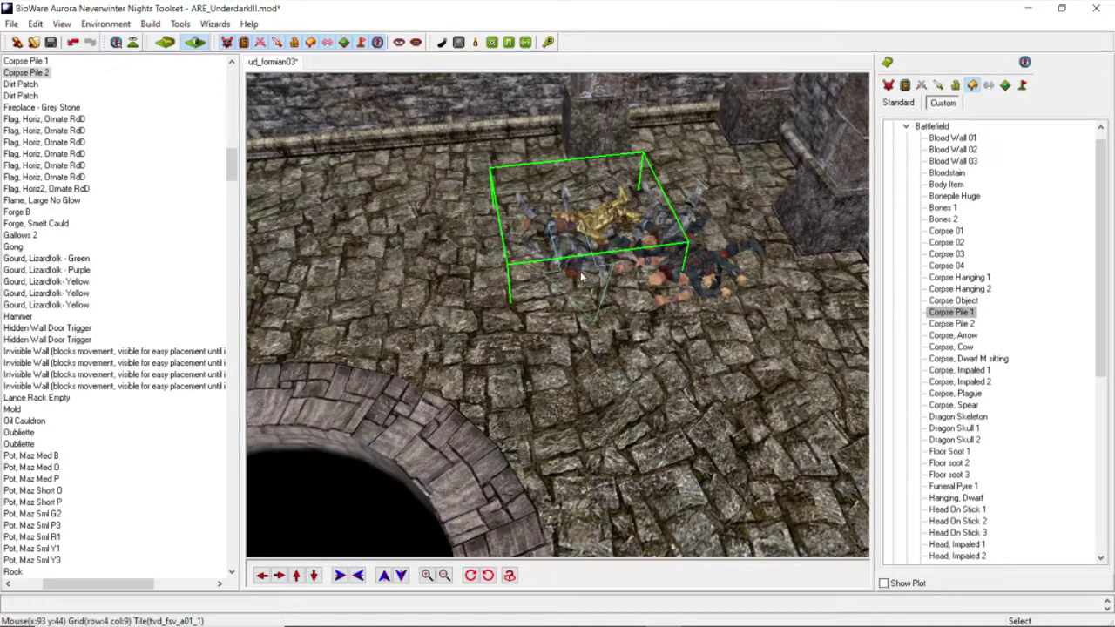
pyautogui.moveTo(570, 274); pyautogui.dragTo(600, 276)
pyautogui.scroll(-5, 569, 280)
pyautogui.moveTo(569, 279); pyautogui.dragTo(549, 304, button='middle')
pyautogui.scroll(4, 637, 315)
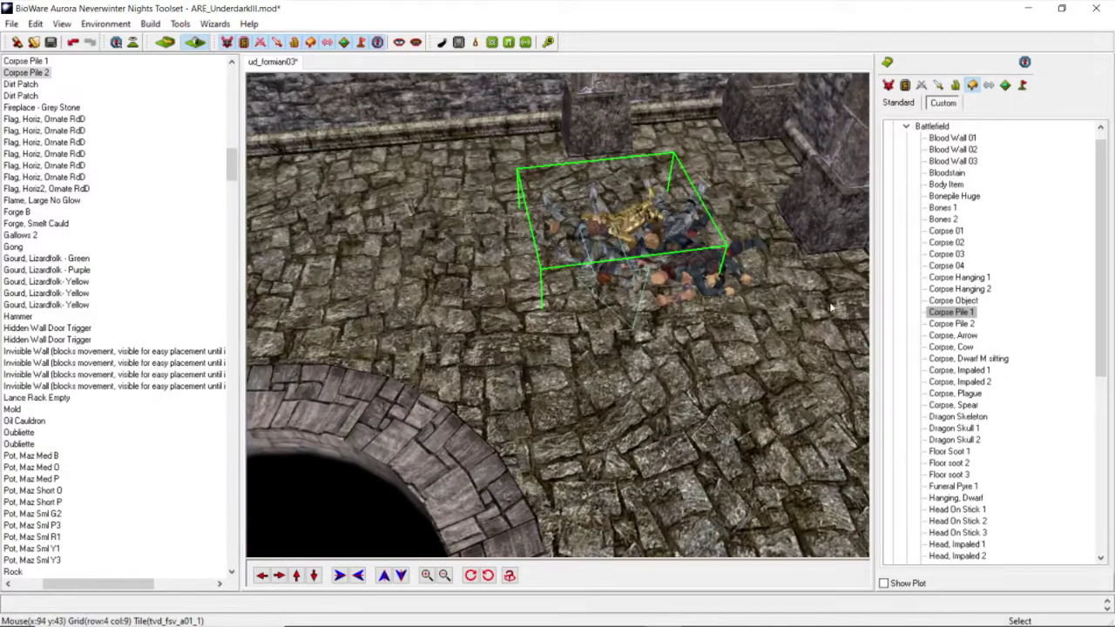
pyautogui.scroll(-4, 574, 334)
pyautogui.moveTo(584, 311); pyautogui.dragTo(587, 335, button='middle')
pyautogui.scroll(4, 583, 336)
pyautogui.scroll(4, 759, 314)
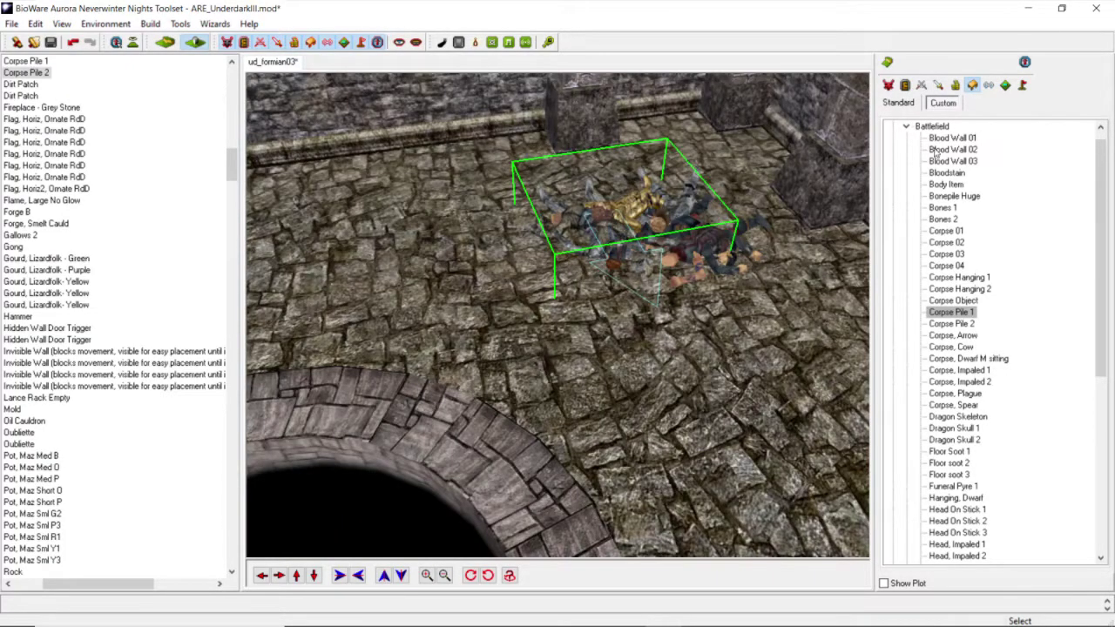
# Step: Place Floor Blood - Old 1 from the standard Miscellaneous placeables and position it beneath the merged corpse piles
pyautogui.click(906, 126)
pyautogui.click(899, 102)
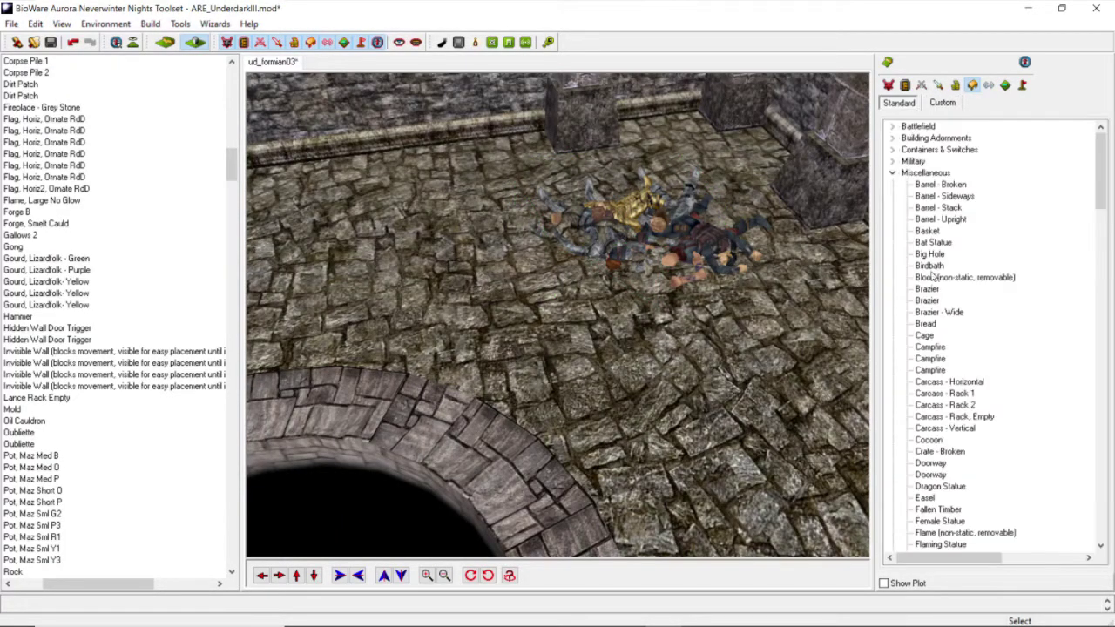
pyautogui.click(891, 173)
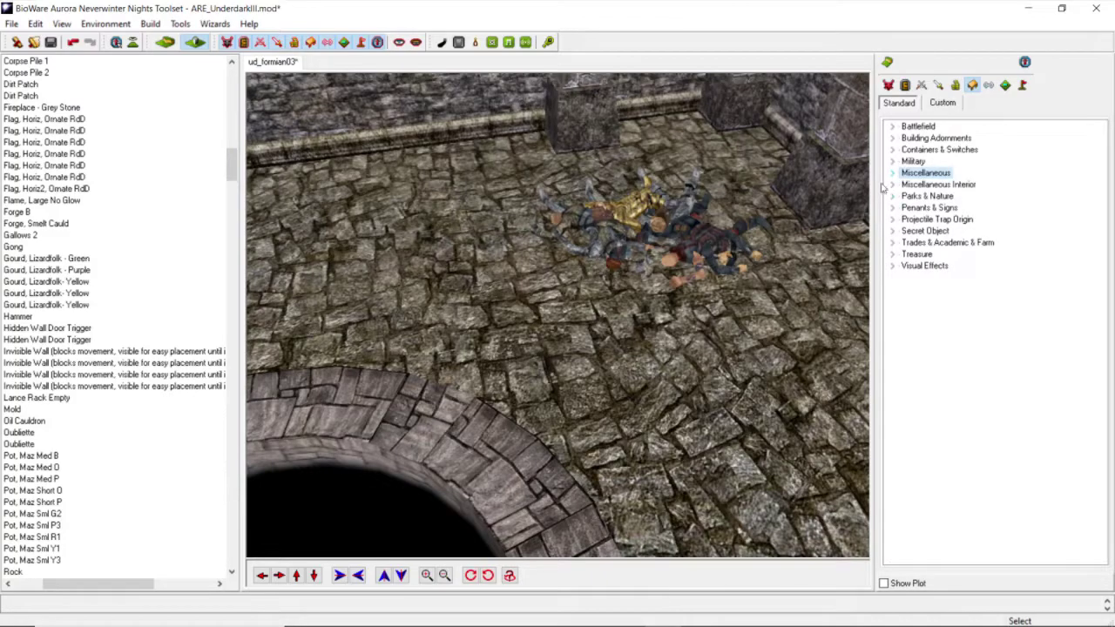
pyautogui.click(892, 186)
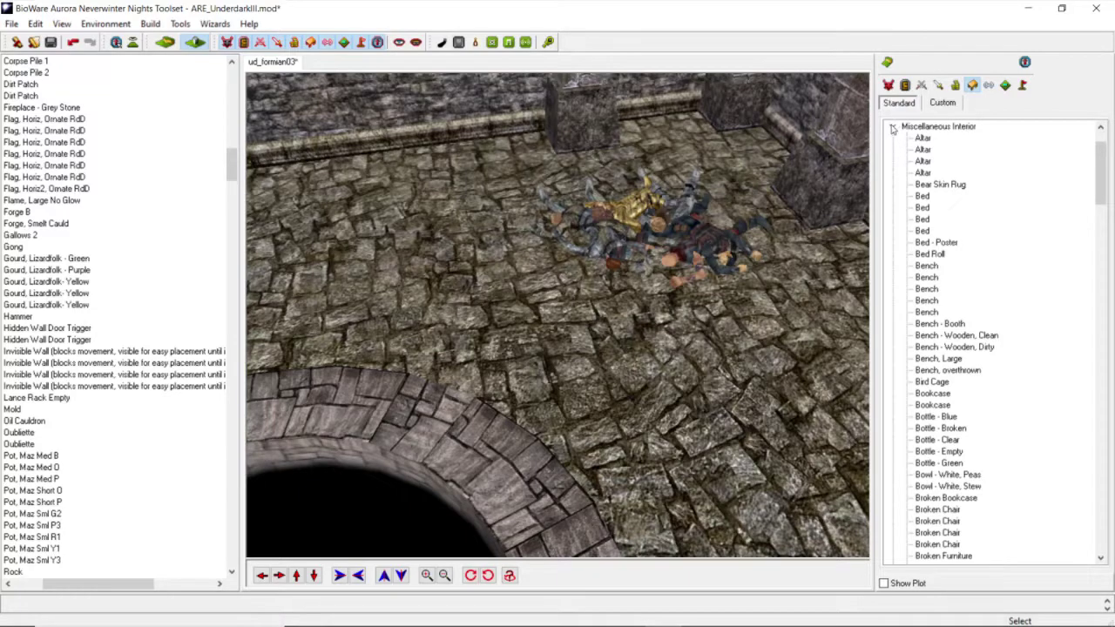
pyautogui.click(892, 127)
pyautogui.click(893, 174)
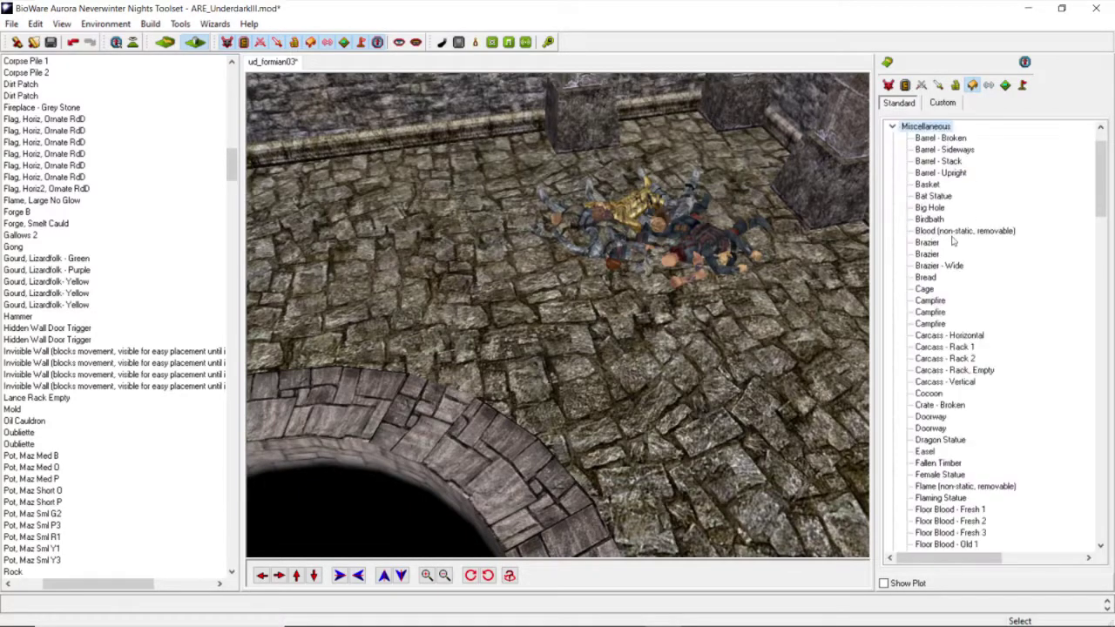
pyautogui.scroll(-4, 1101, 200)
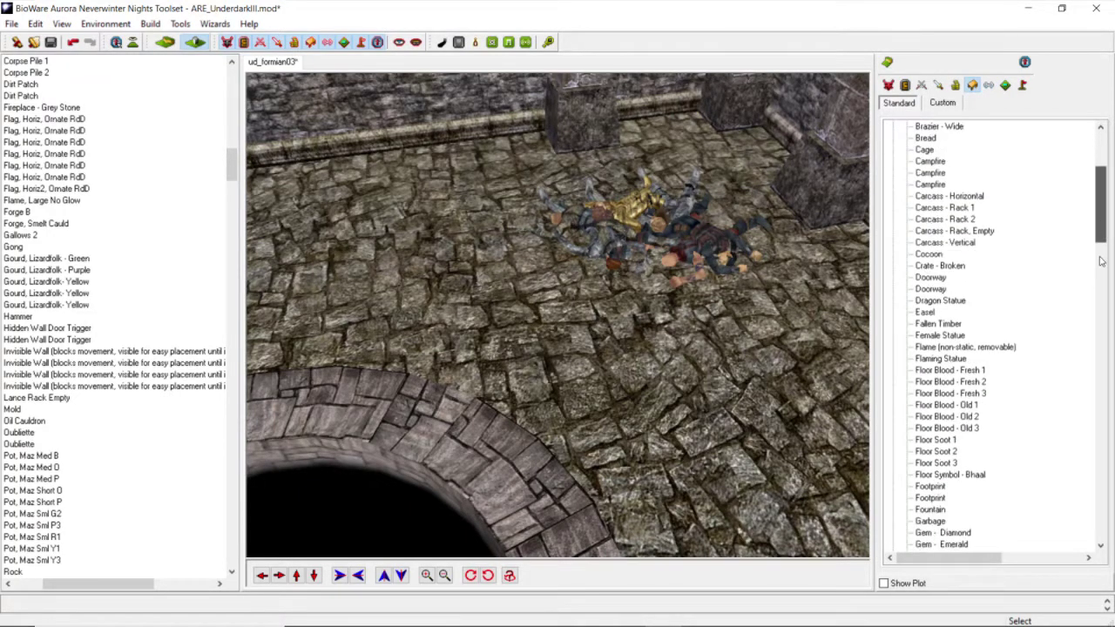
pyautogui.click(966, 406)
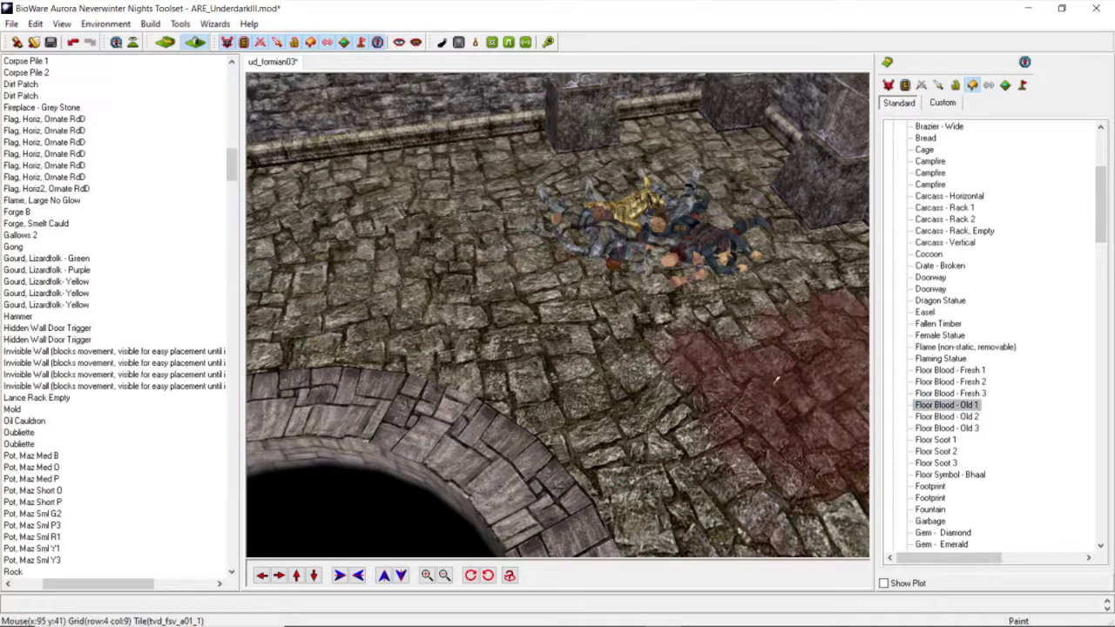
pyautogui.click(679, 303)
pyautogui.moveTo(681, 304); pyautogui.dragTo(665, 286)
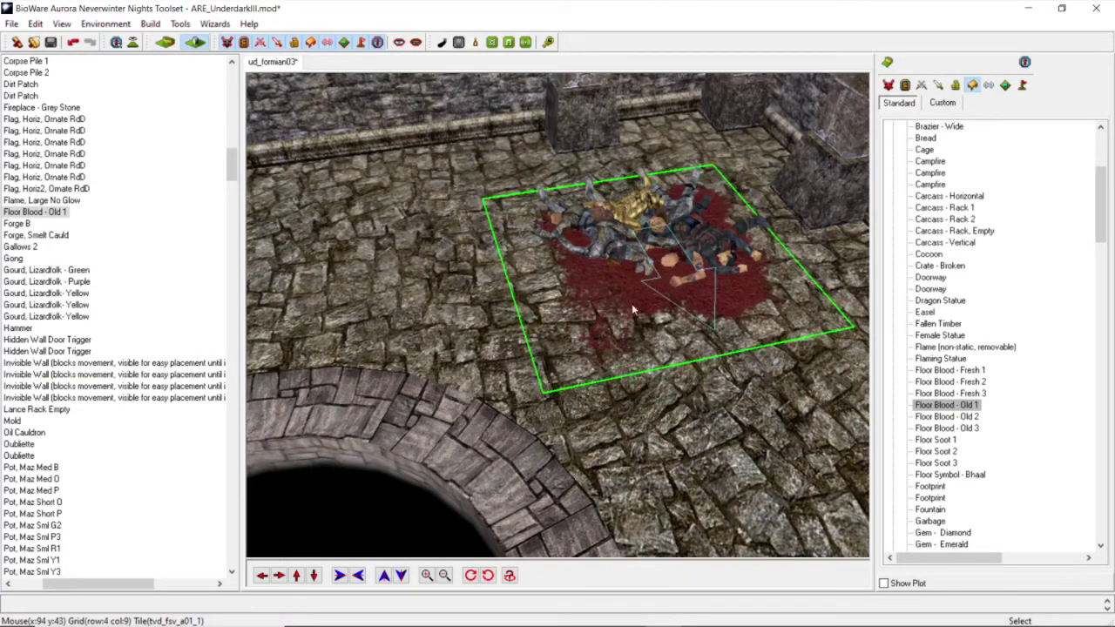
pyautogui.scroll(-5, 528, 251)
pyautogui.keyDown('ctrl'); pyautogui.moveTo(527, 248); pyautogui.dragTo(525, 236); pyautogui.keyUp('ctrl')
pyautogui.moveTo(526, 235); pyautogui.dragTo(482, 268, button='middle')
pyautogui.scroll(-6, 474, 312)
pyautogui.scroll(5, 476, 314)
pyautogui.moveTo(477, 313); pyautogui.dragTo(484, 440, button='middle')
pyautogui.scroll(4, 484, 441)
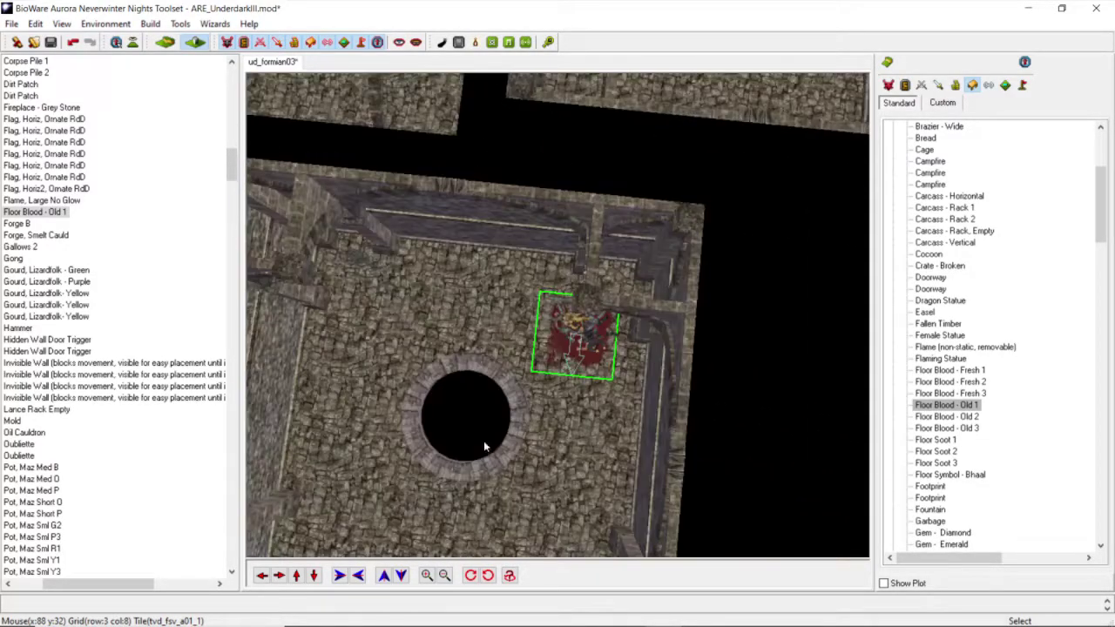
# Step: Copy the oubliette together with its invisible wall and paste the pair into the middle of the adjacent empty square room
pyautogui.click(262, 574)
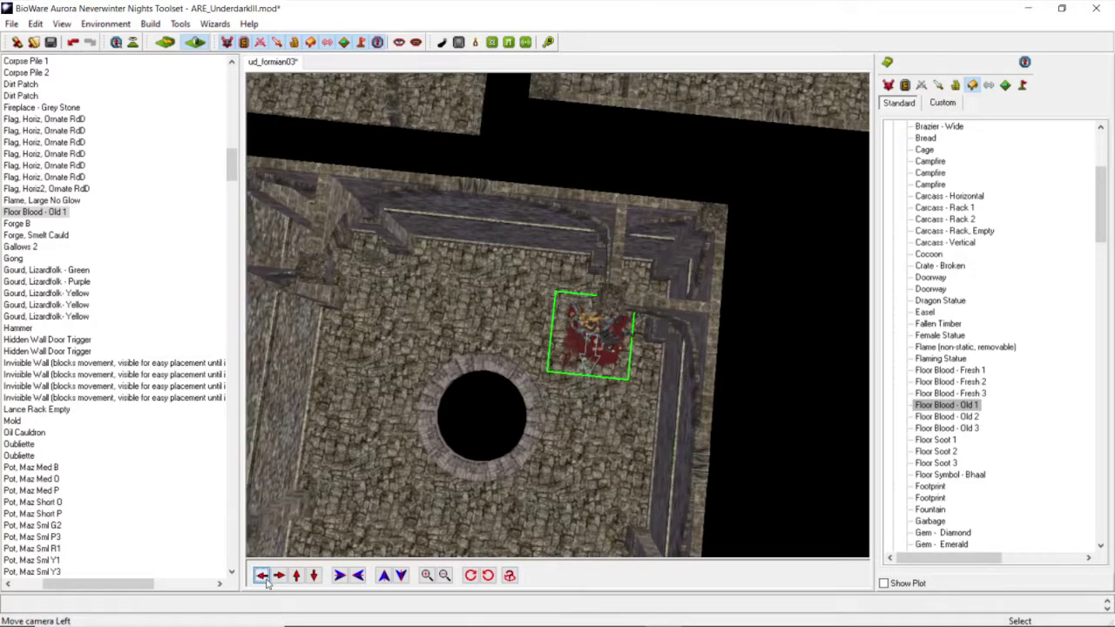
pyautogui.scroll(-3, 590, 440)
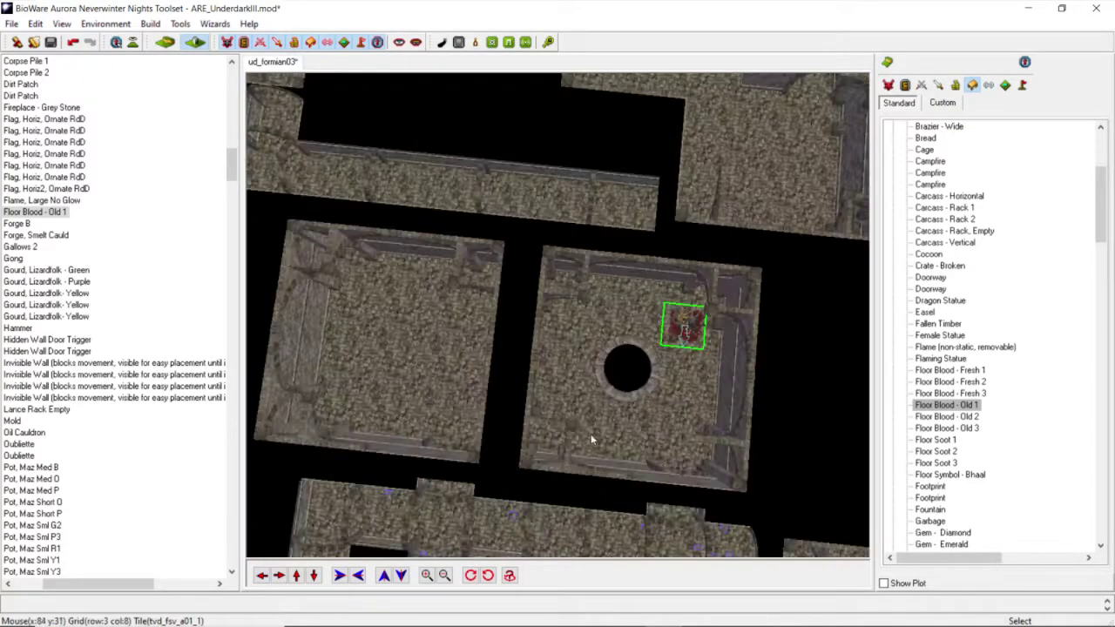
pyautogui.click(623, 396)
pyautogui.rightClick(623, 398)
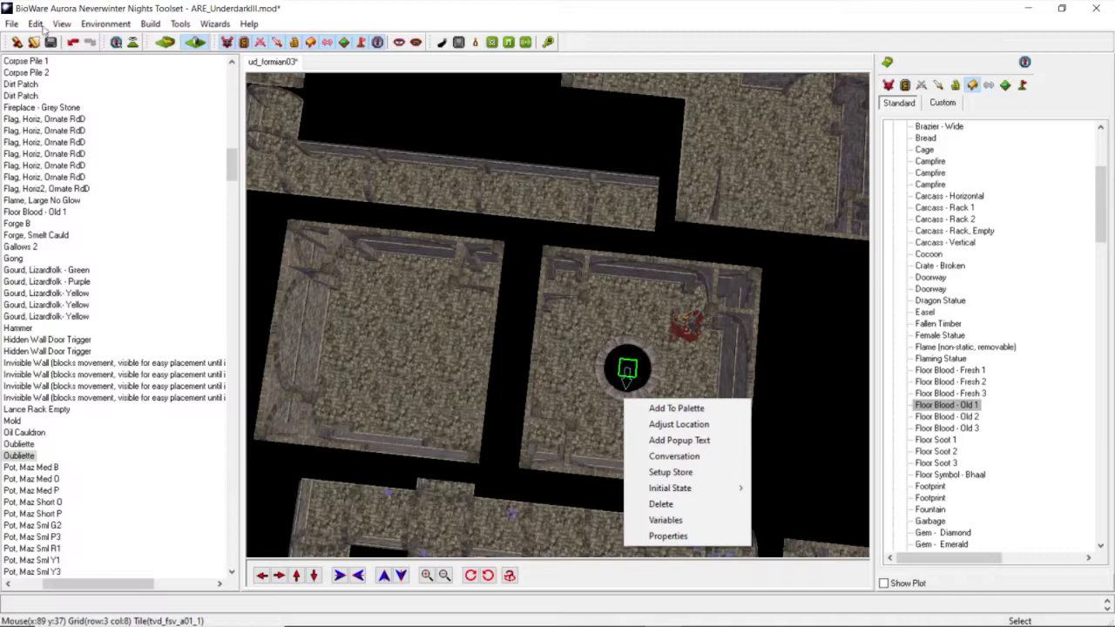
pyautogui.click(36, 24)
pyautogui.moveTo(661, 415); pyautogui.dragTo(599, 336)
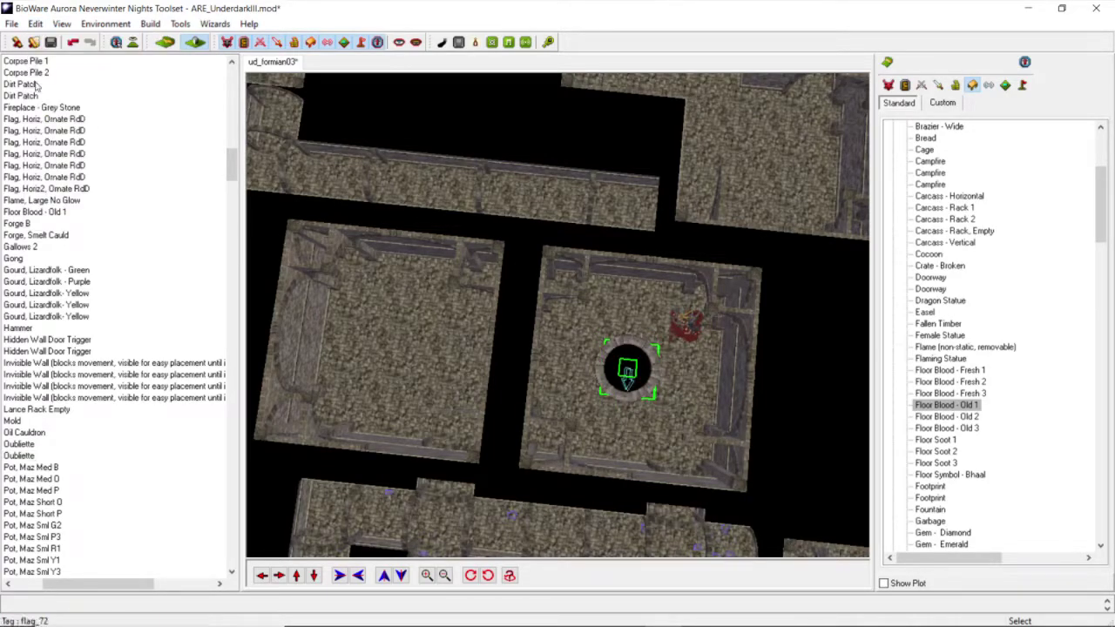
pyautogui.click(36, 24)
pyautogui.click(57, 77)
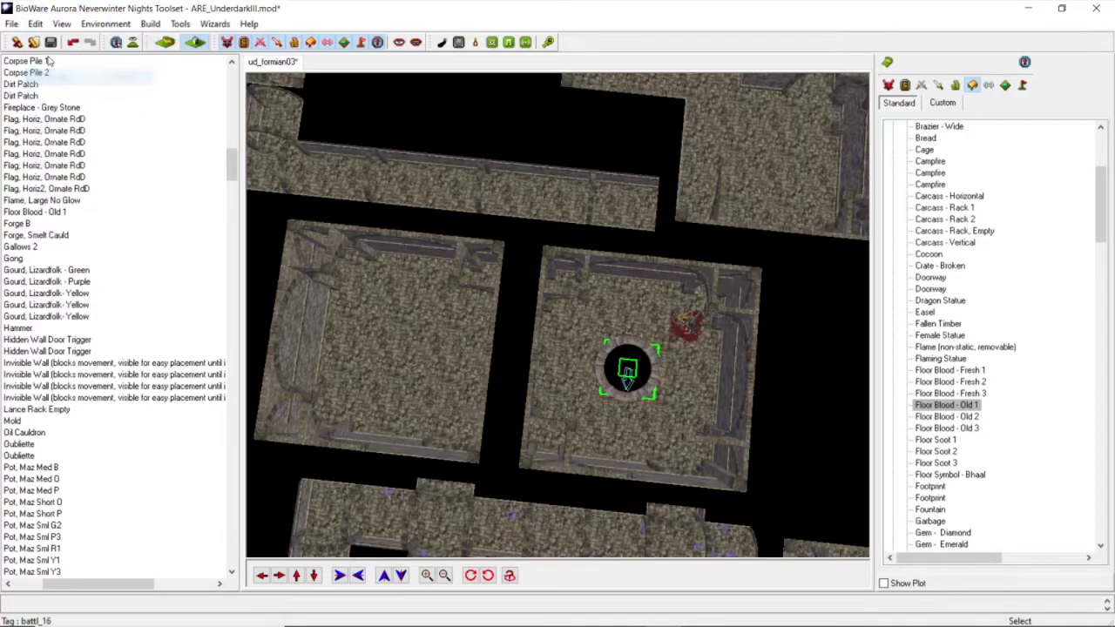
pyautogui.click(36, 23)
pyautogui.click(57, 109)
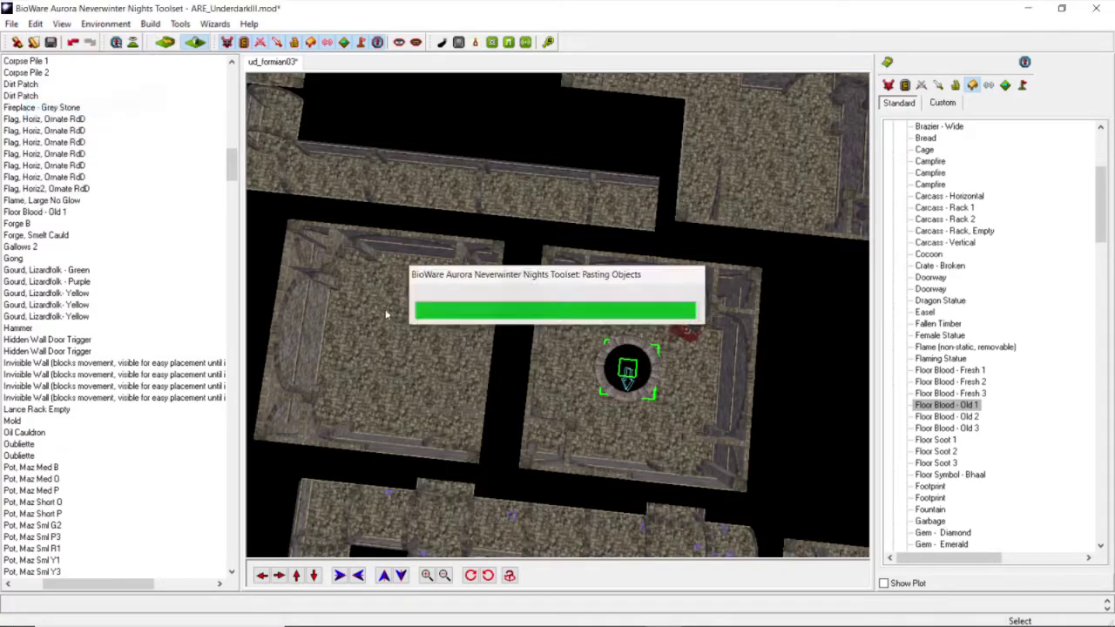
pyautogui.click(410, 347)
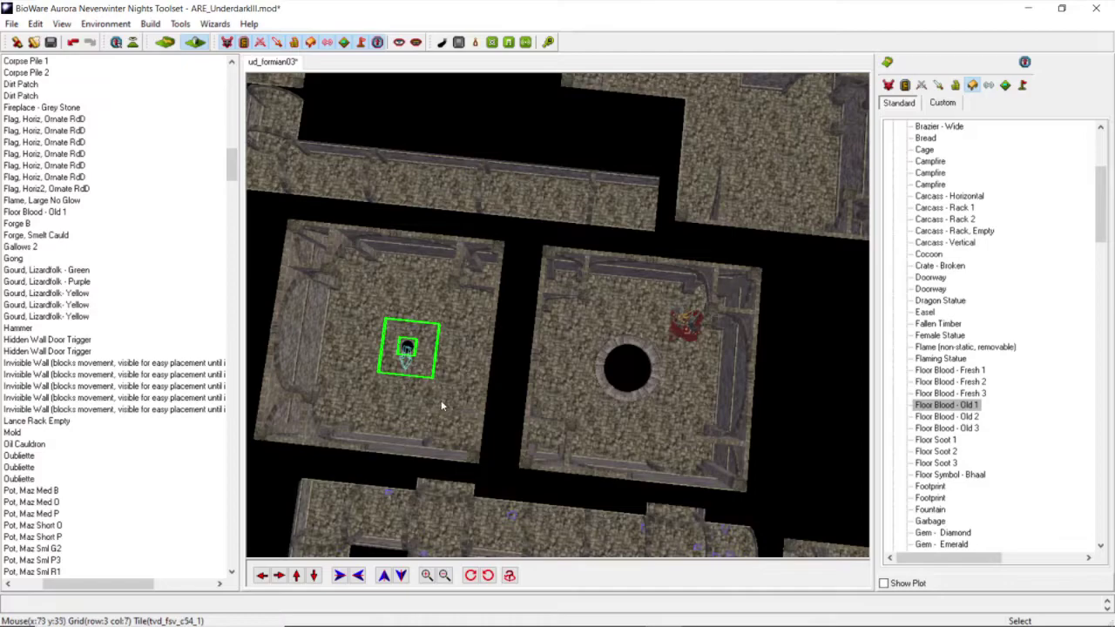
# Step: Set the pasted invisible wall's position to X 70.00 and Y 40.00
pyautogui.scroll(3, 441, 406)
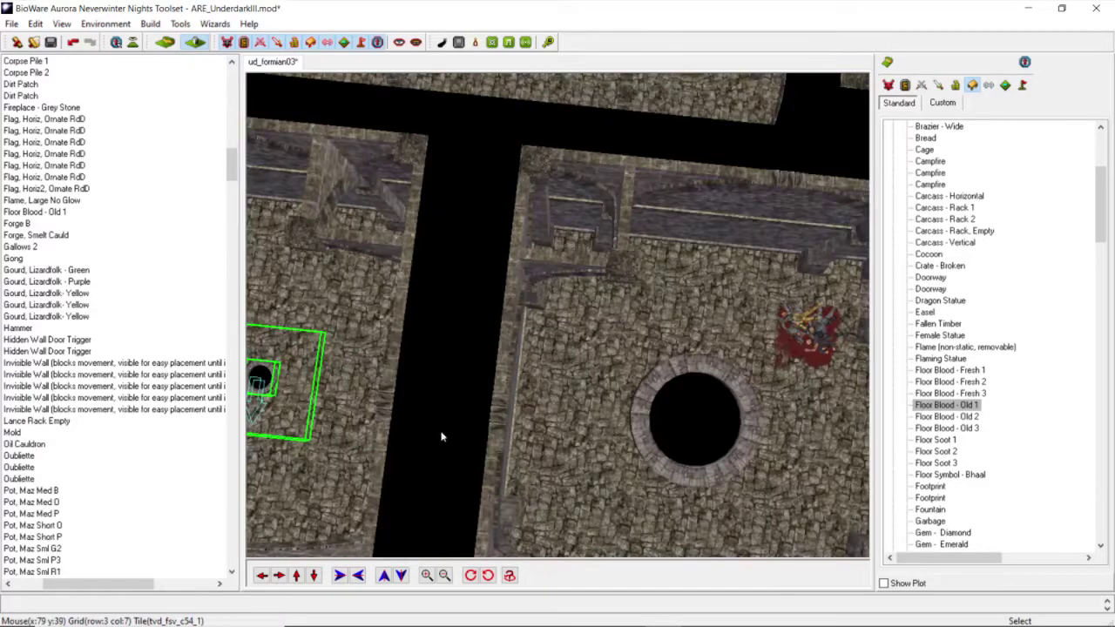
pyautogui.click(261, 576)
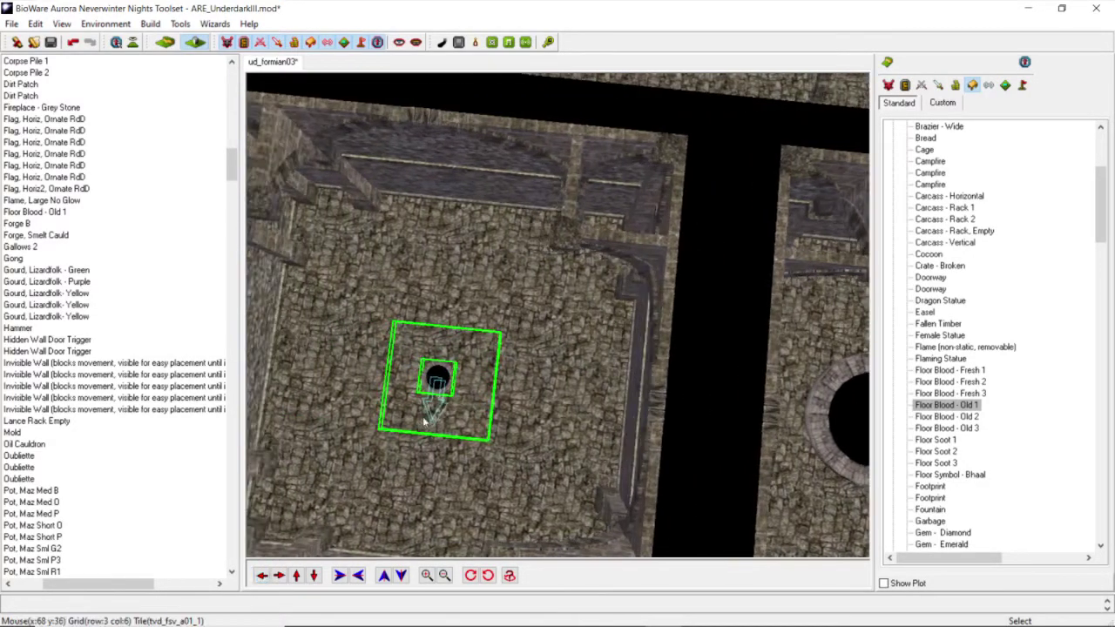
pyautogui.click(520, 452)
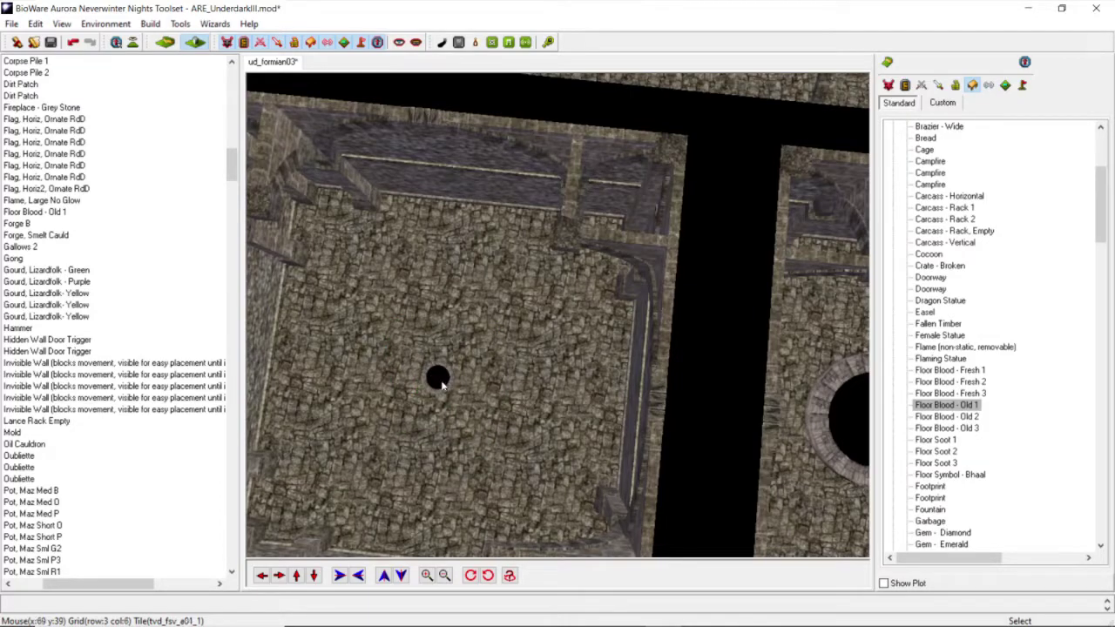
pyautogui.rightClick(438, 380)
pyautogui.click(473, 406)
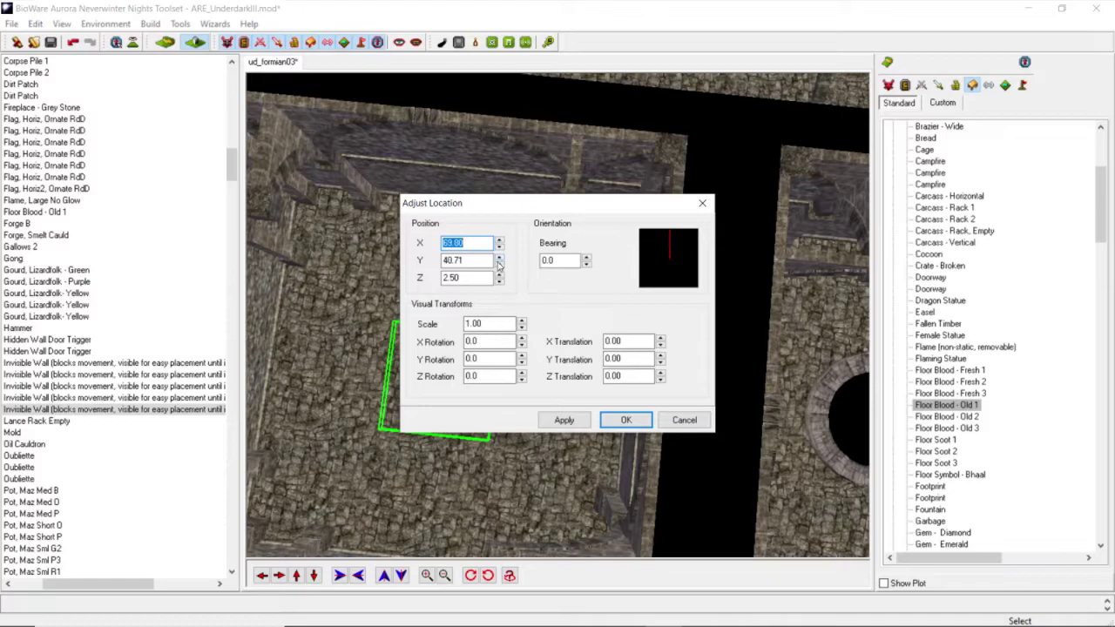
pyautogui.click(564, 420)
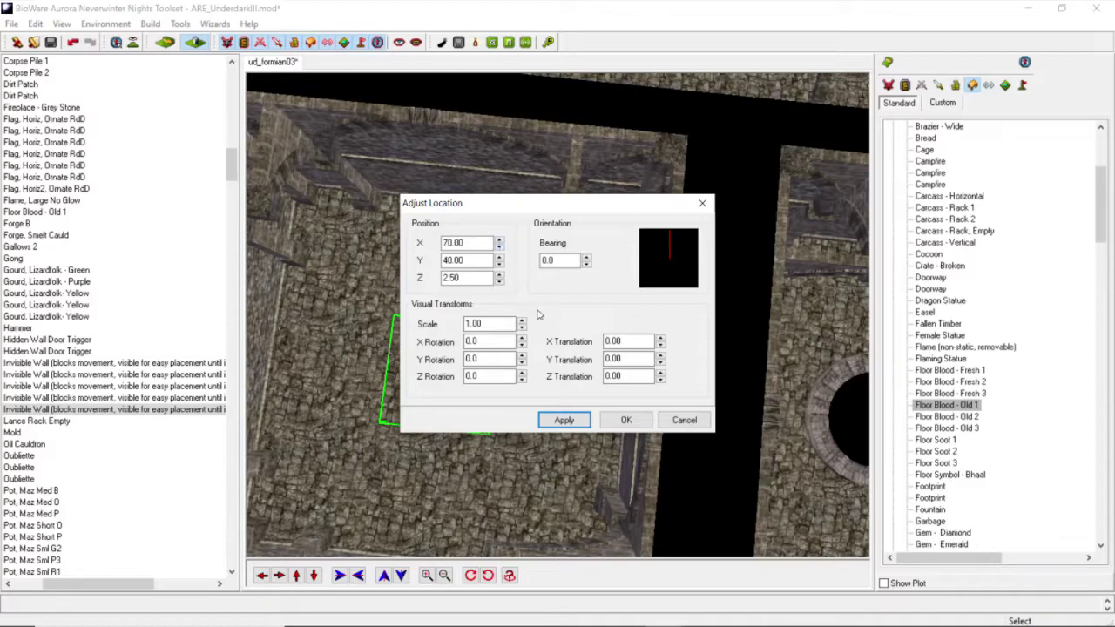
pyautogui.click(570, 422)
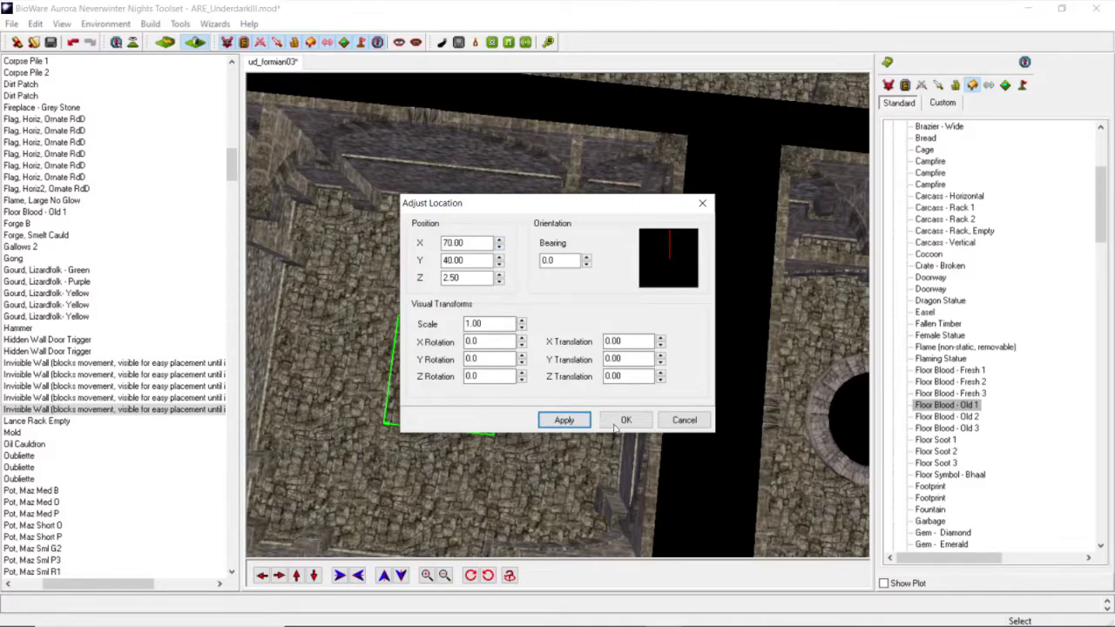
pyautogui.click(623, 421)
# Step: Check the original oubliette's location settings, and set the pasted oubliette's position to X 70.00 and Y 40.00
pyautogui.scroll(-3, 600, 407)
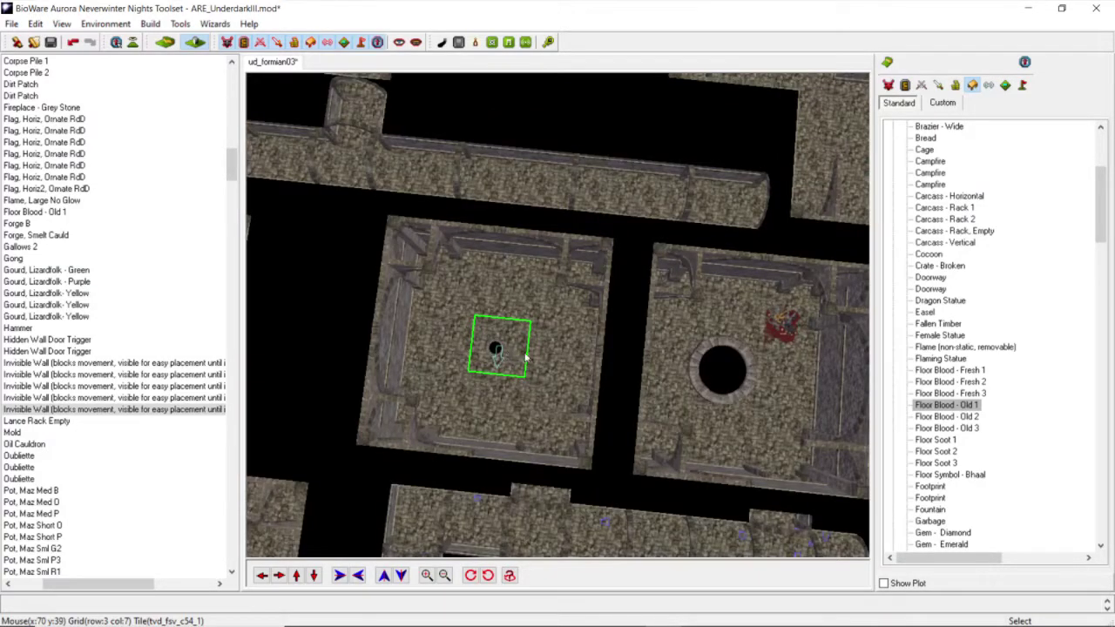
pyautogui.click(696, 397)
pyautogui.rightClick(709, 391)
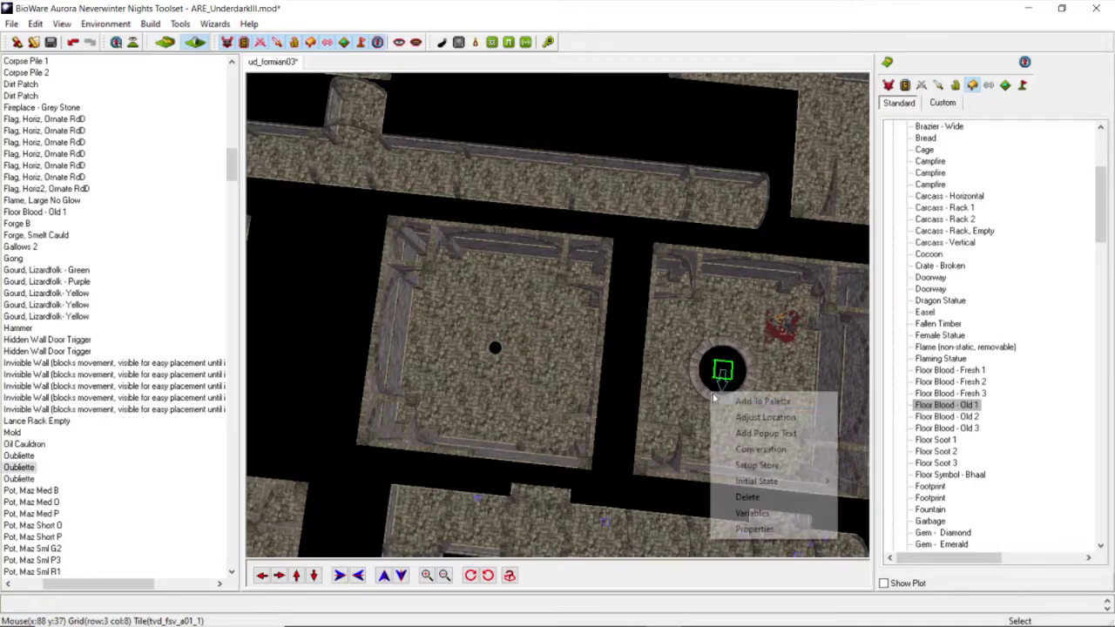
pyautogui.click(742, 413)
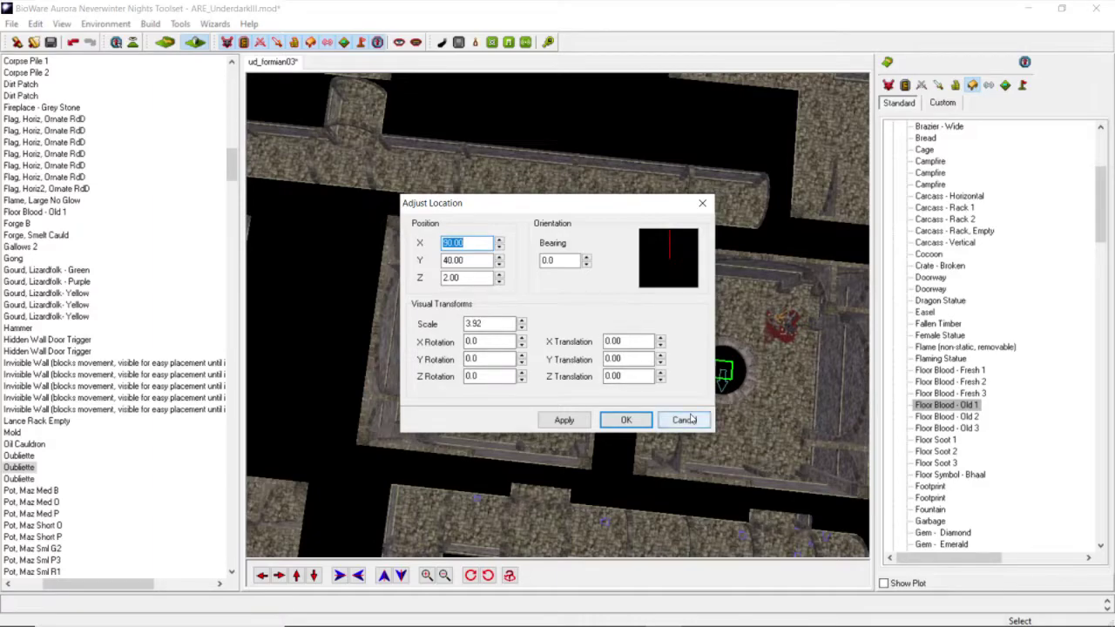
pyautogui.click(684, 420)
pyautogui.rightClick(498, 352)
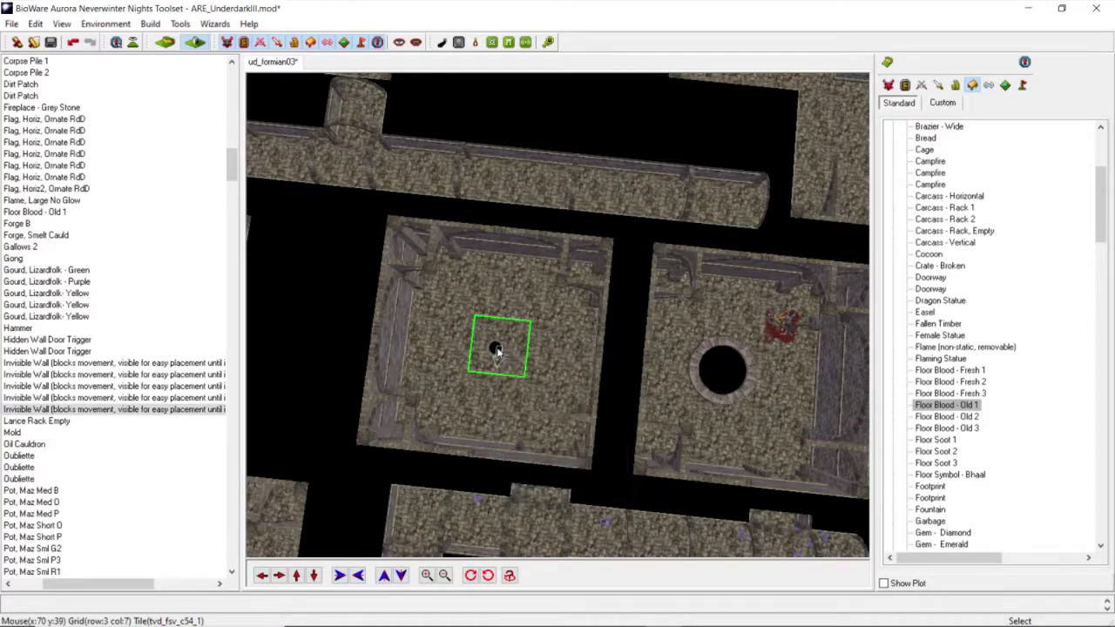
pyautogui.click(492, 347)
pyautogui.rightClick(493, 349)
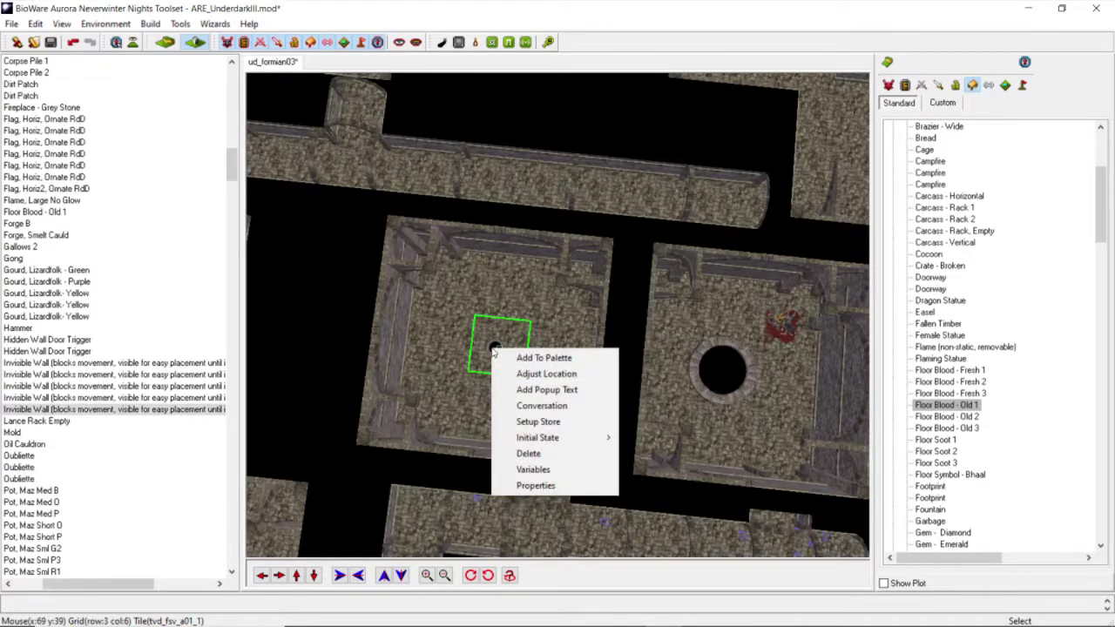
pyautogui.rightClick(29, 479)
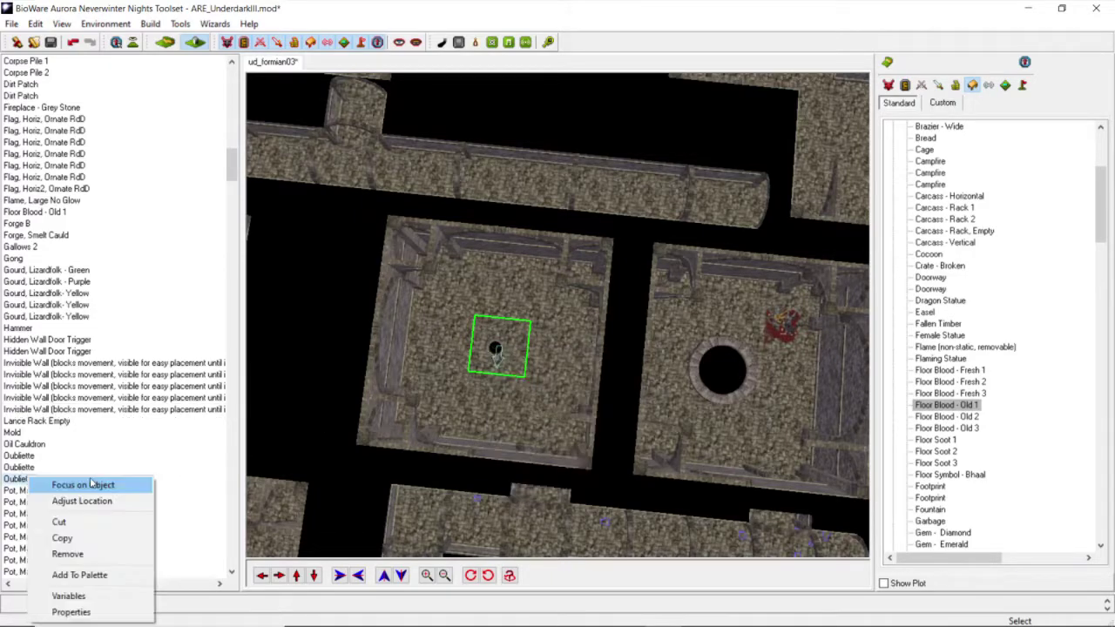
pyautogui.click(150, 501)
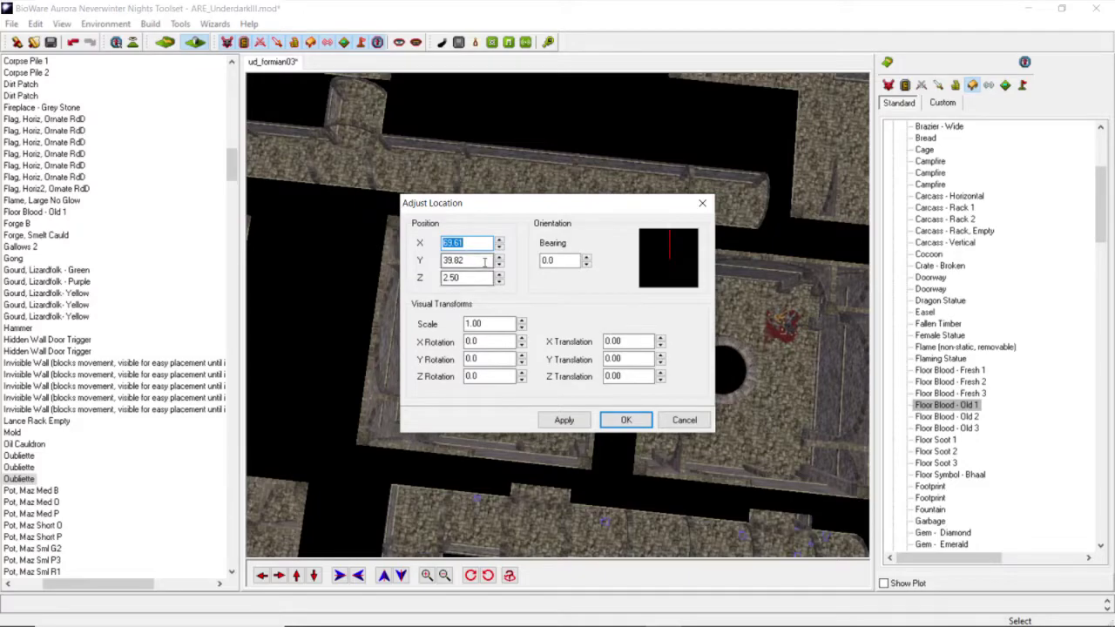
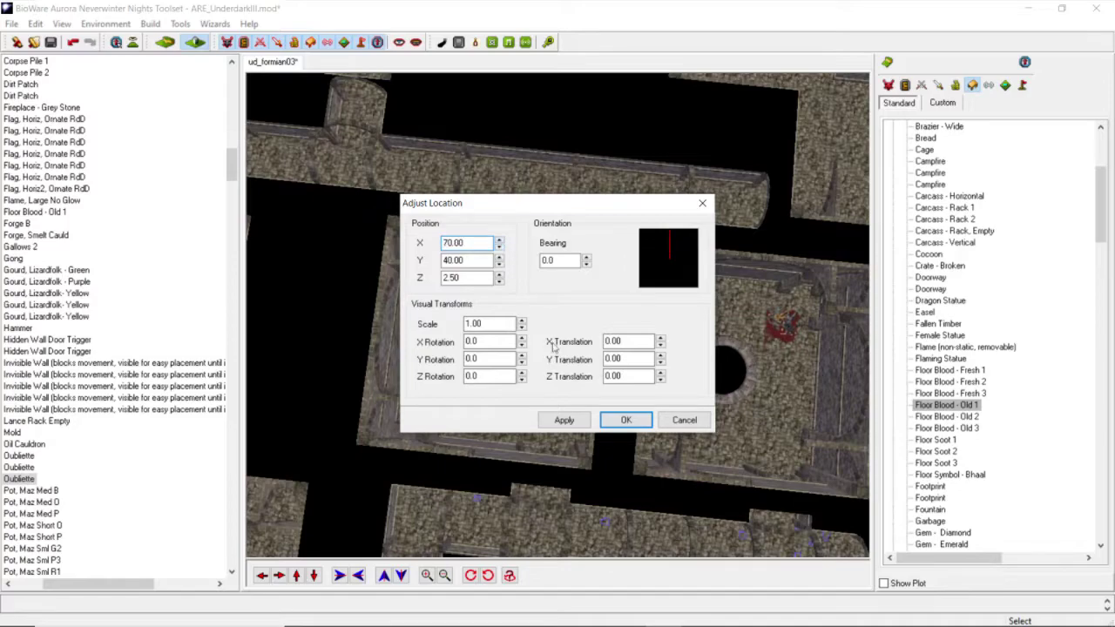
pyautogui.click(625, 421)
# Step: Copy the scale value from the original oubliette's location settings without changing them
pyautogui.rightClick(748, 384)
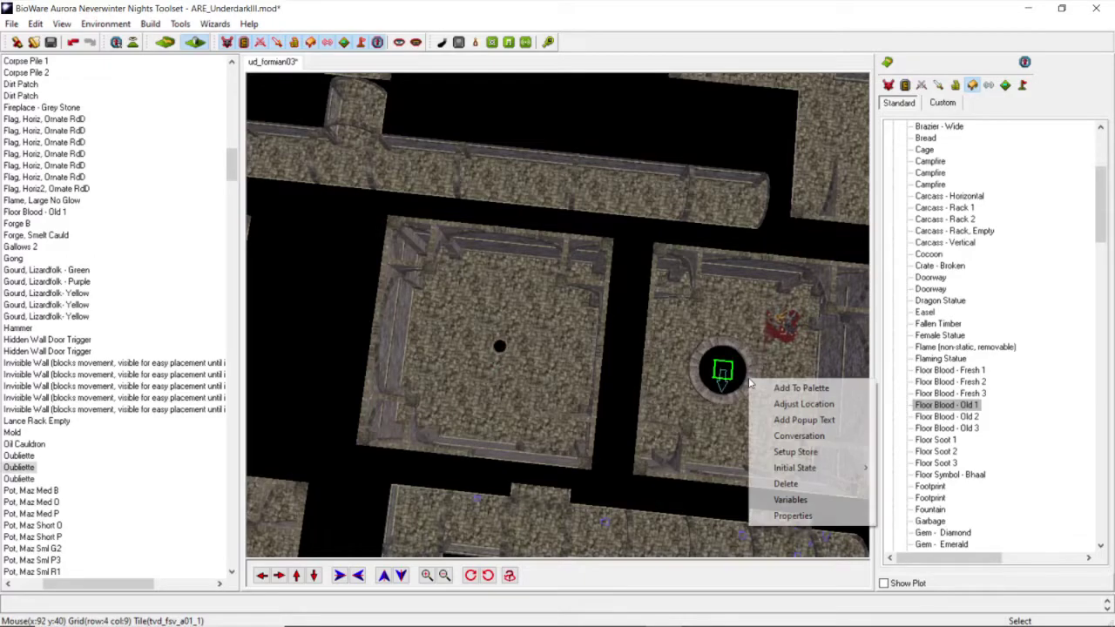
pyautogui.click(779, 401)
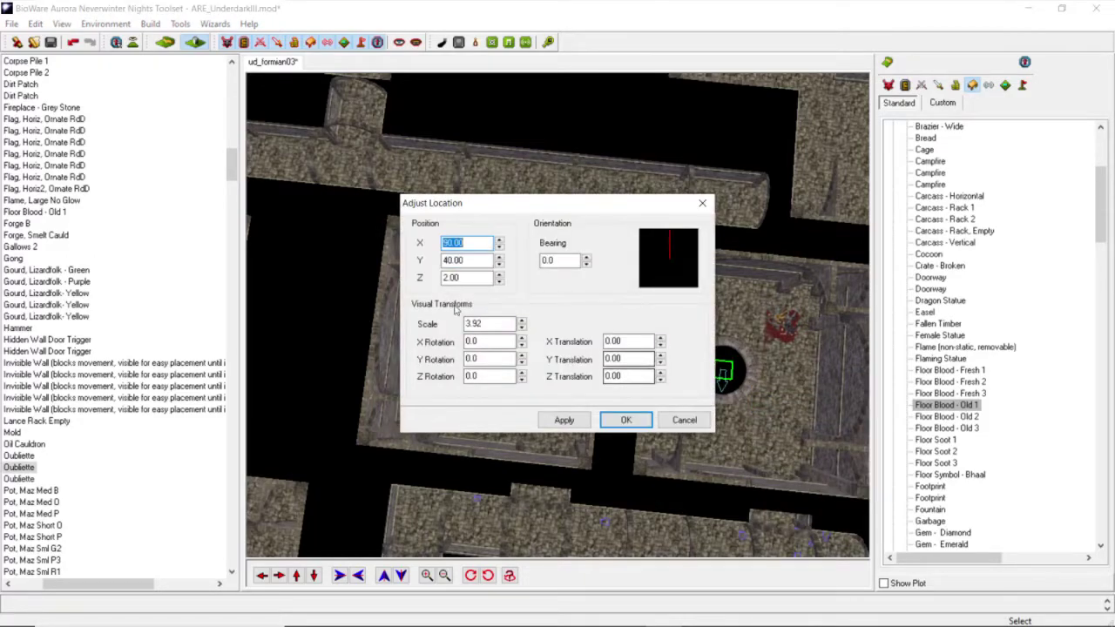
pyautogui.moveTo(486, 324); pyautogui.dragTo(463, 324)
pyautogui.rightClick(475, 324)
pyautogui.click(511, 368)
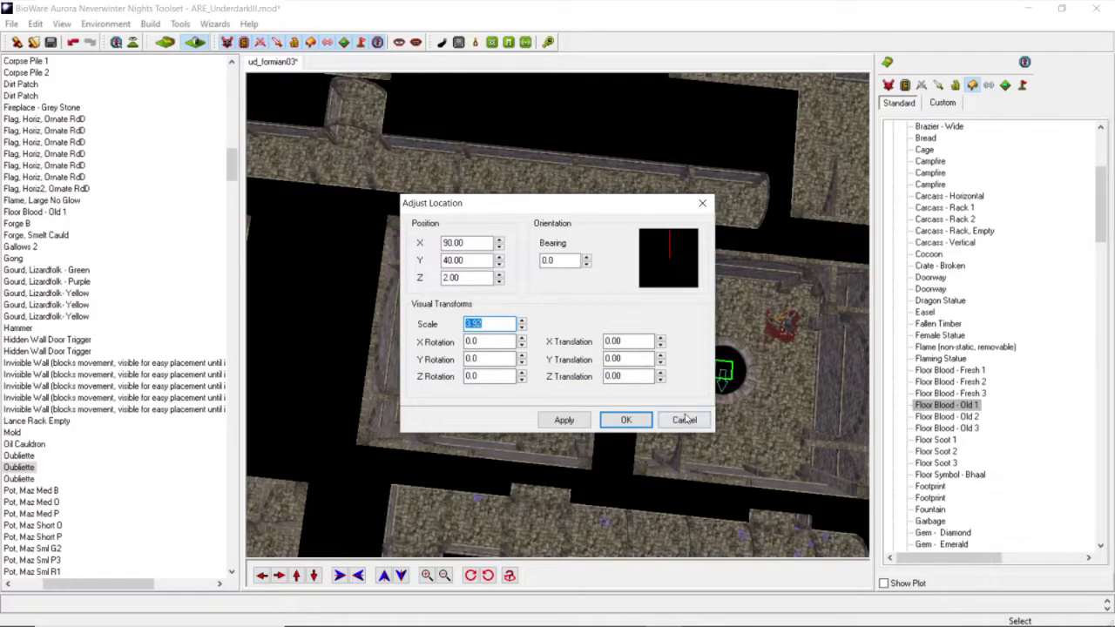
pyautogui.click(684, 420)
# Step: Apply the copied scale of 3.92 to the pasted oubliette in the adjacent room
pyautogui.rightClick(500, 349)
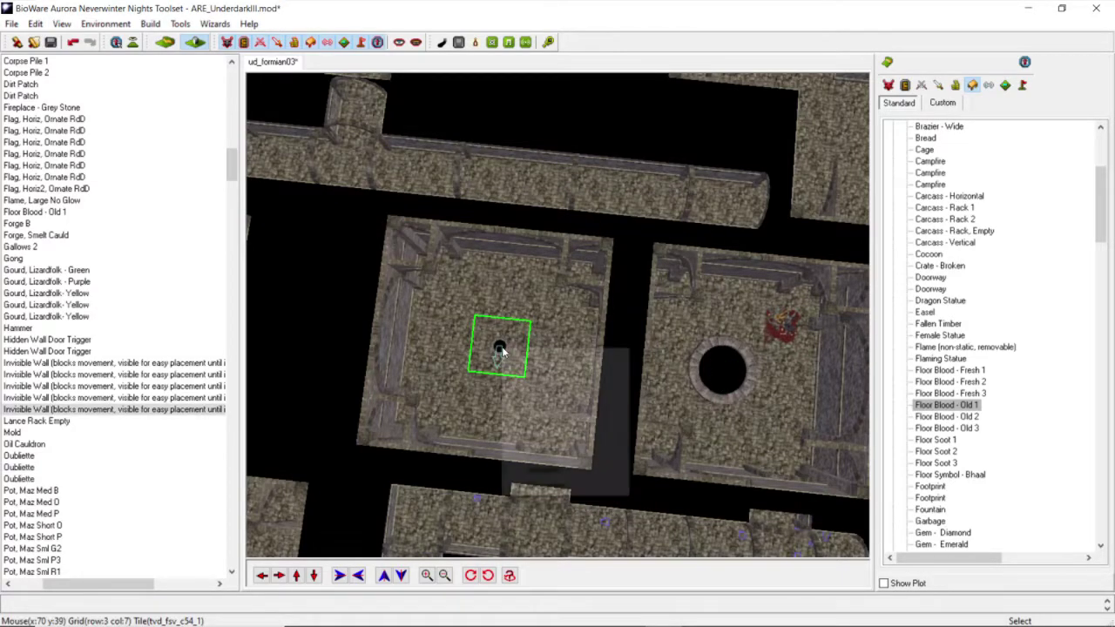
pyautogui.click(29, 479)
pyautogui.rightClick(29, 479)
pyautogui.click(82, 500)
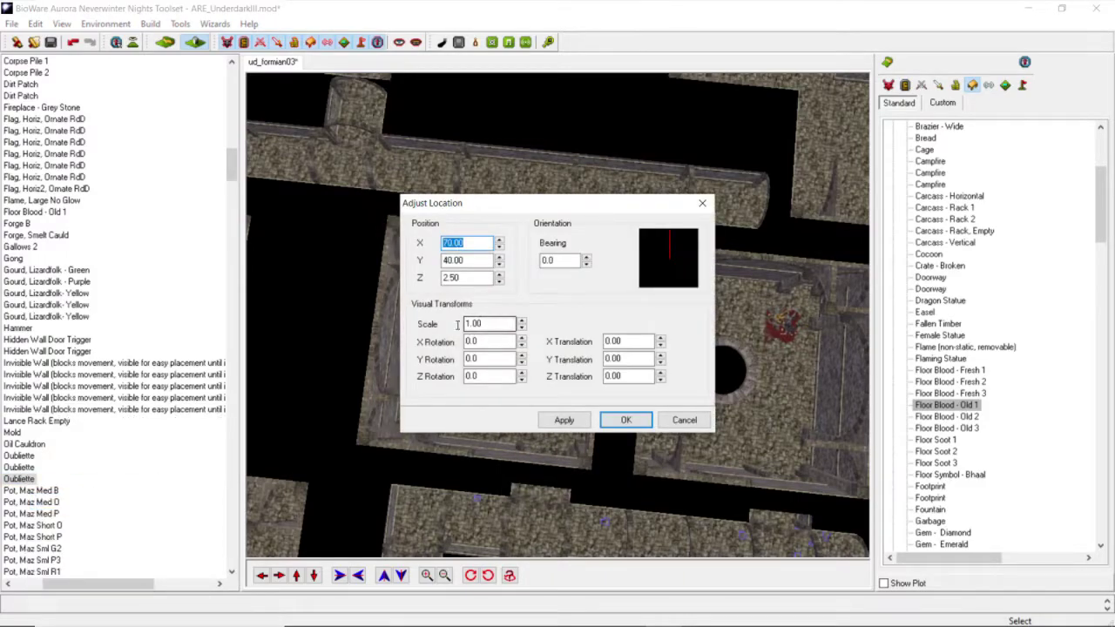
pyautogui.rightClick(471, 324)
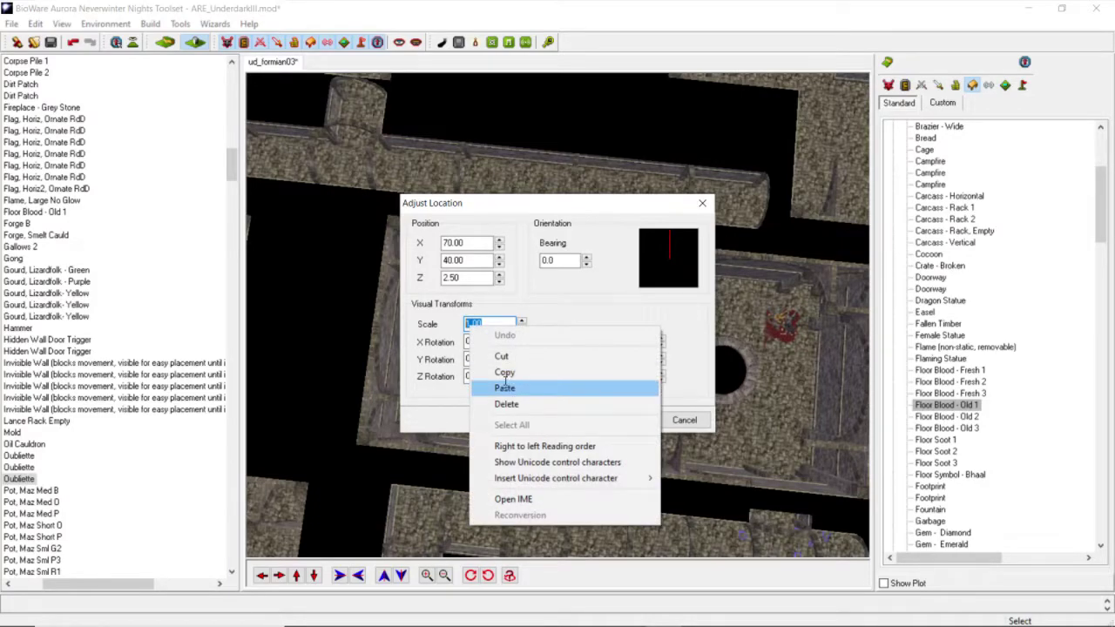
pyautogui.click(504, 385)
pyautogui.click(566, 419)
pyautogui.moveTo(566, 409); pyautogui.dragTo(574, 373, button='middle')
pyautogui.scroll(5, 564, 368)
pyautogui.scroll(-8, 592, 348)
pyautogui.scroll(5, 578, 380)
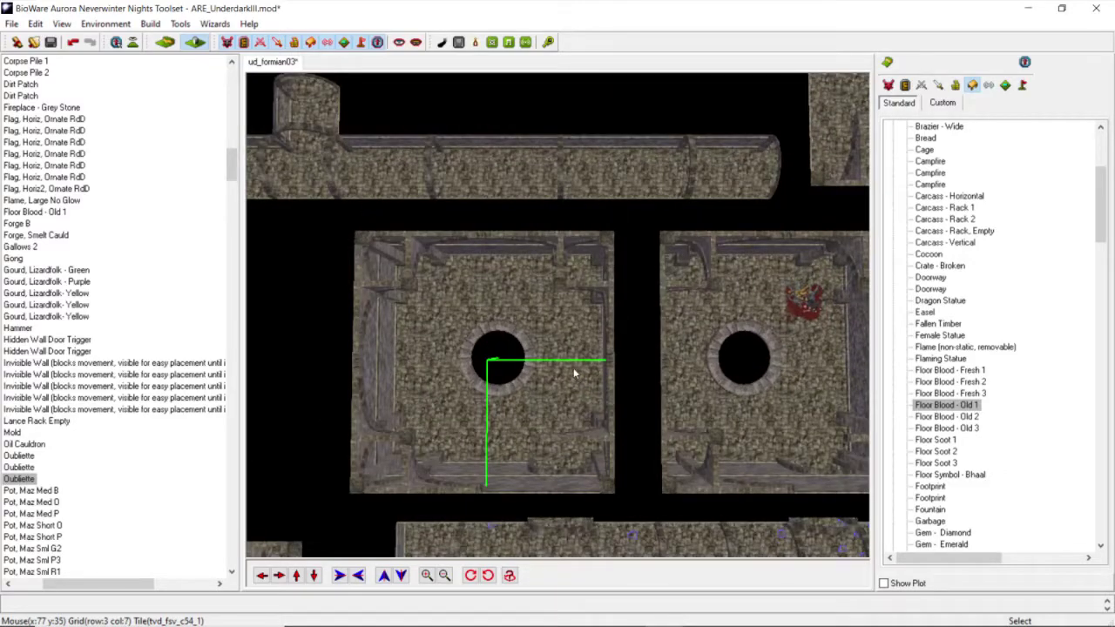
# Step: Collapse the standard Miscellaneous placeables and open the custom Battlefield placeables
pyautogui.scroll(-2, 573, 368)
pyautogui.moveTo(543, 317); pyautogui.dragTo(632, 324, button='middle')
pyautogui.scroll(5, 560, 318)
pyautogui.moveTo(559, 319)
pyautogui.mouseDown(button='middle')
pyautogui.moveTo(537, 338)
pyautogui.moveTo(556, 329)
pyautogui.mouseUp(button='middle')
pyautogui.moveTo(1100, 239); pyautogui.dragTo(1104, 202)
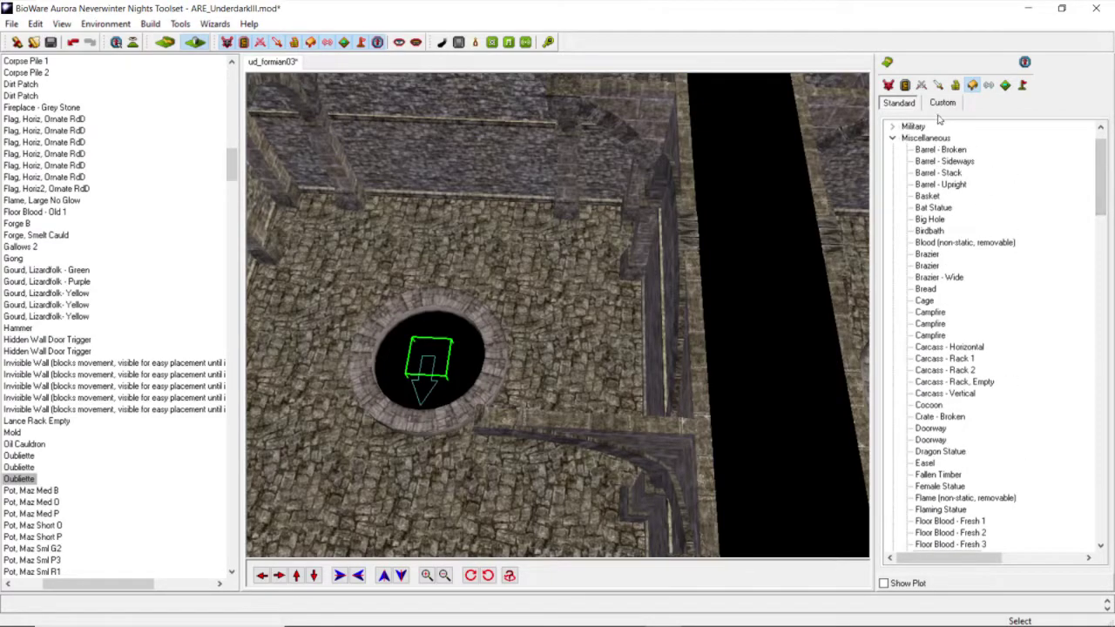
pyautogui.click(893, 138)
pyautogui.click(942, 103)
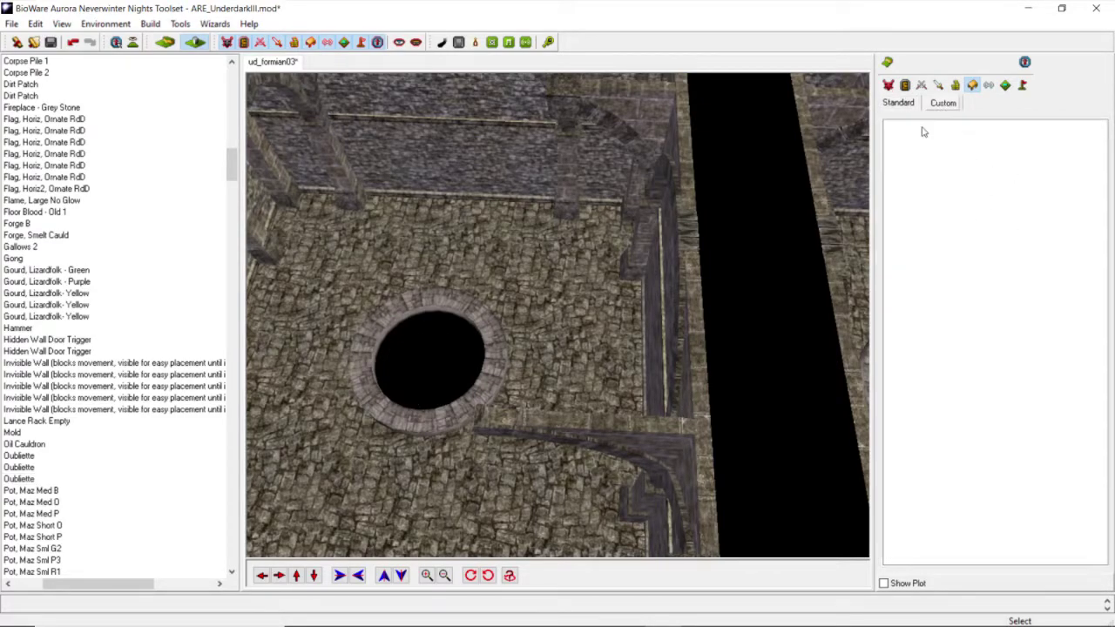
pyautogui.click(905, 138)
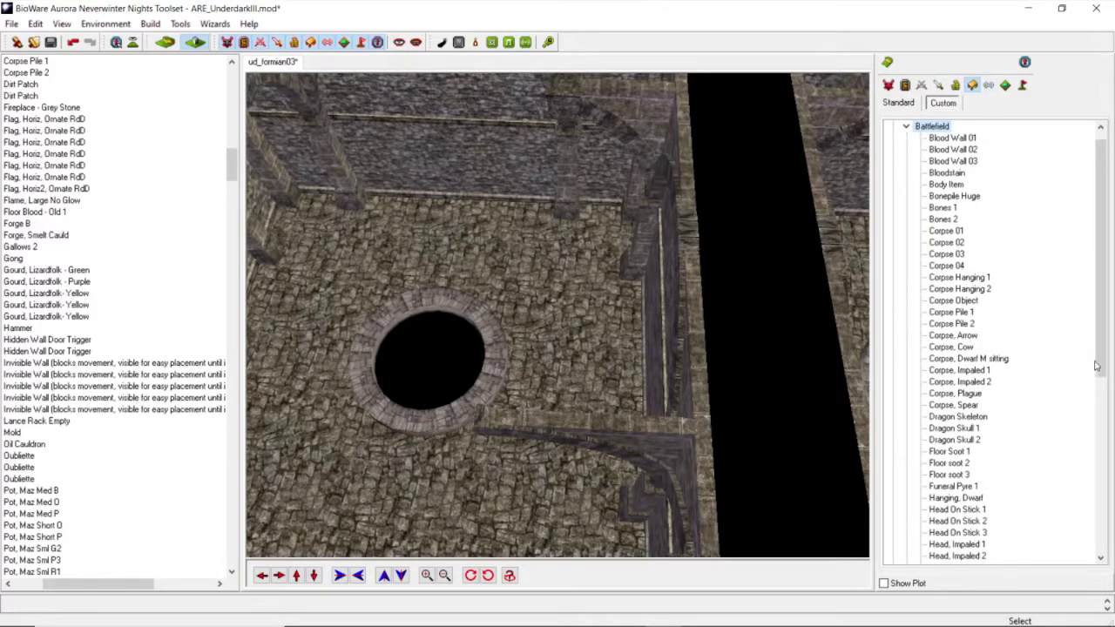
# Step: Place a Funeral Pyre 1 on the floor between the new pit and the room corner and rotate it clockwise
pyautogui.moveTo(1096, 365); pyautogui.dragTo(1098, 397)
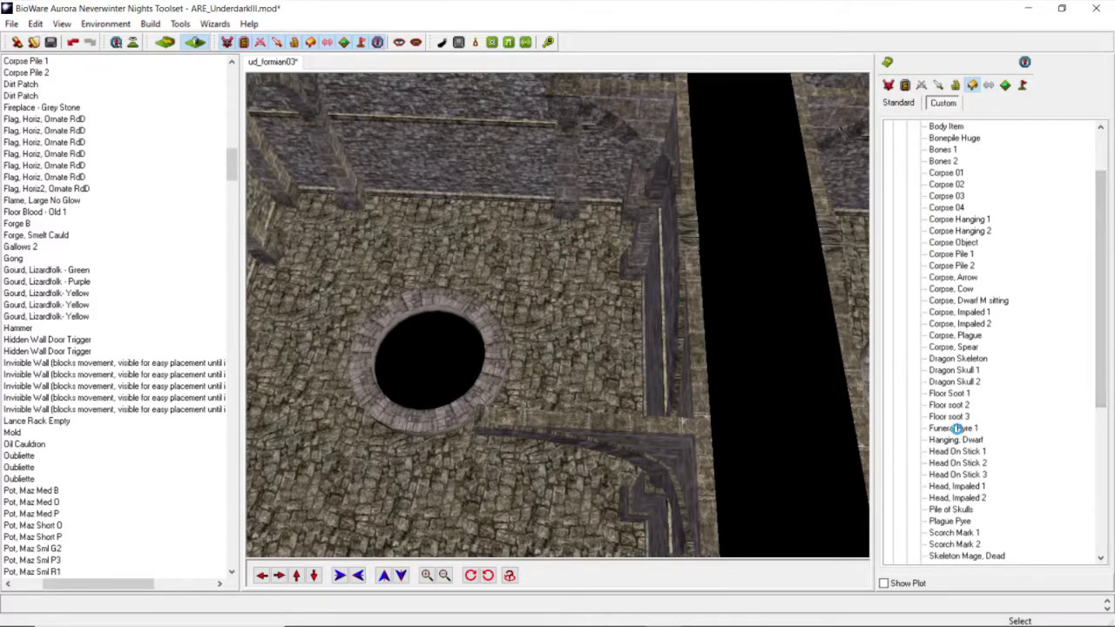
pyautogui.click(956, 429)
pyautogui.scroll(3, 584, 343)
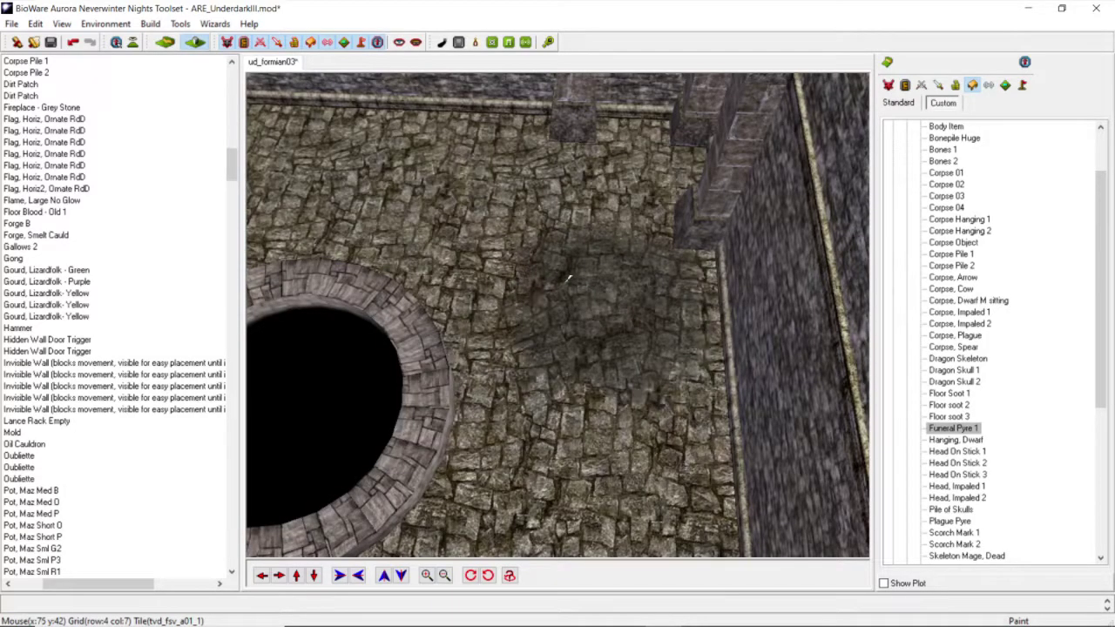
pyautogui.click(573, 280)
pyautogui.scroll(3, 572, 329)
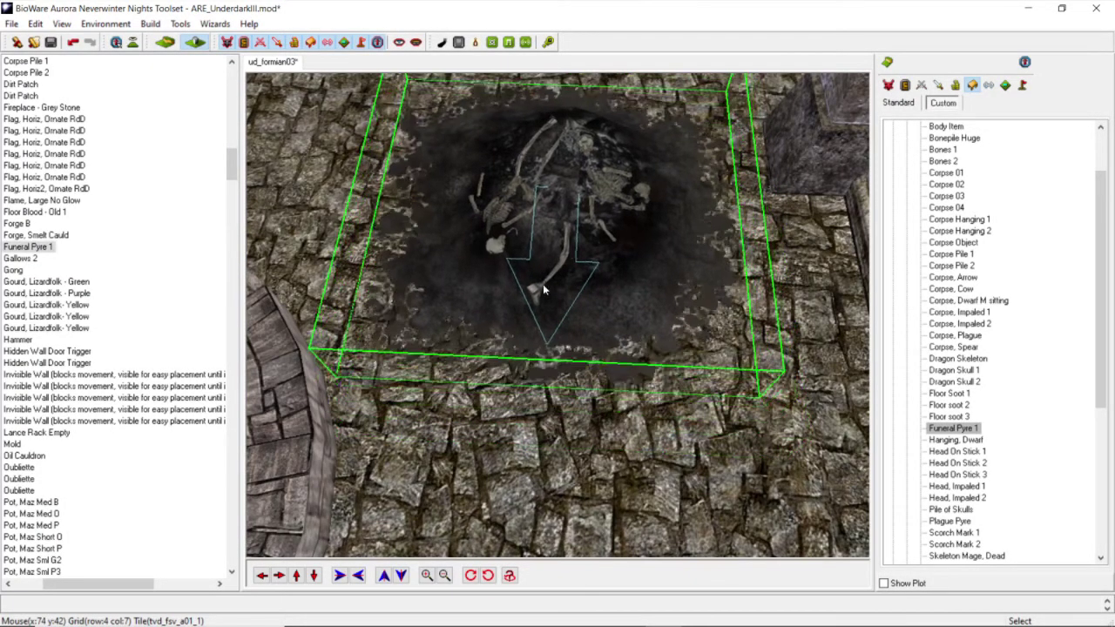
pyautogui.click(471, 576)
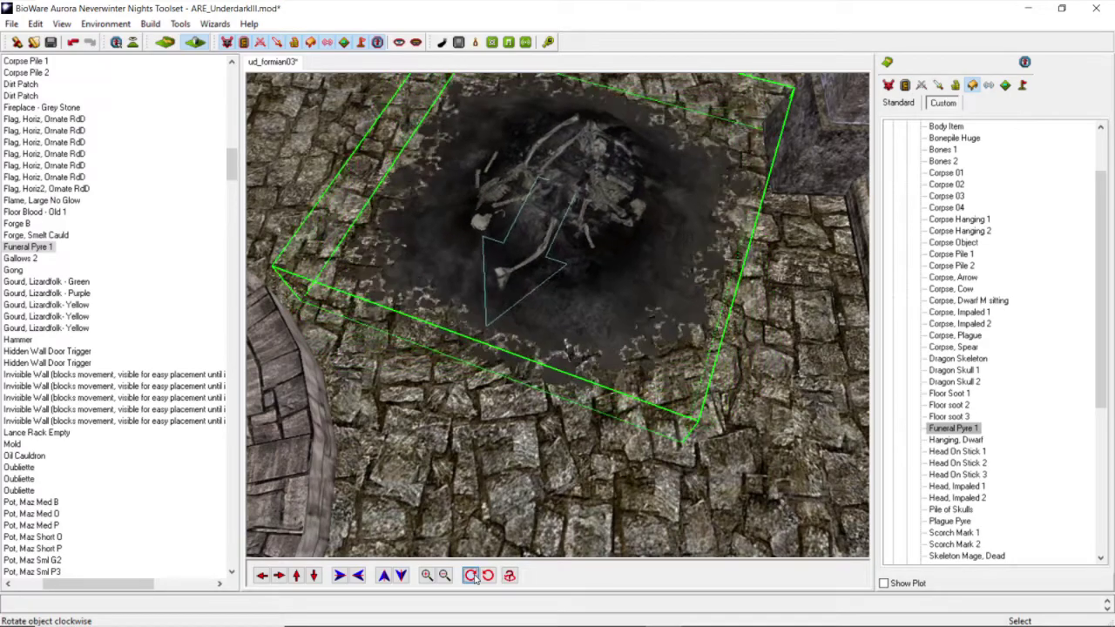
# Step: Move the funeral pyre away from the pit, closer to the nearby corner of the room
pyautogui.scroll(-3, 514, 392)
pyautogui.moveTo(477, 264); pyautogui.dragTo(301, 221)
pyautogui.click(260, 574)
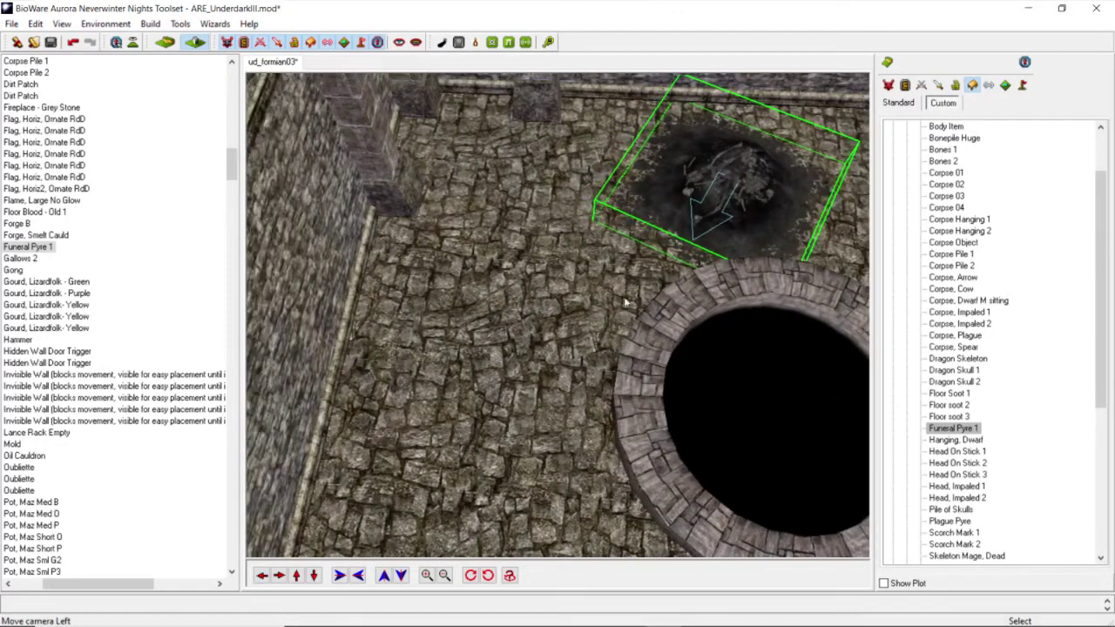
pyautogui.moveTo(694, 225); pyautogui.dragTo(505, 255)
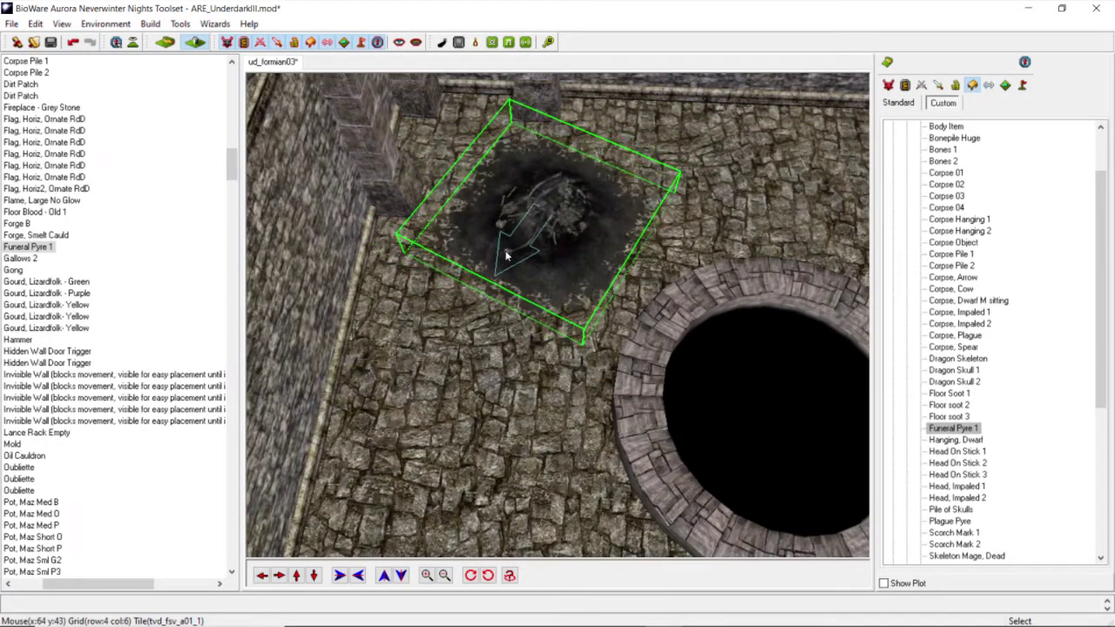
pyautogui.moveTo(419, 253); pyautogui.dragTo(508, 287, button='middle')
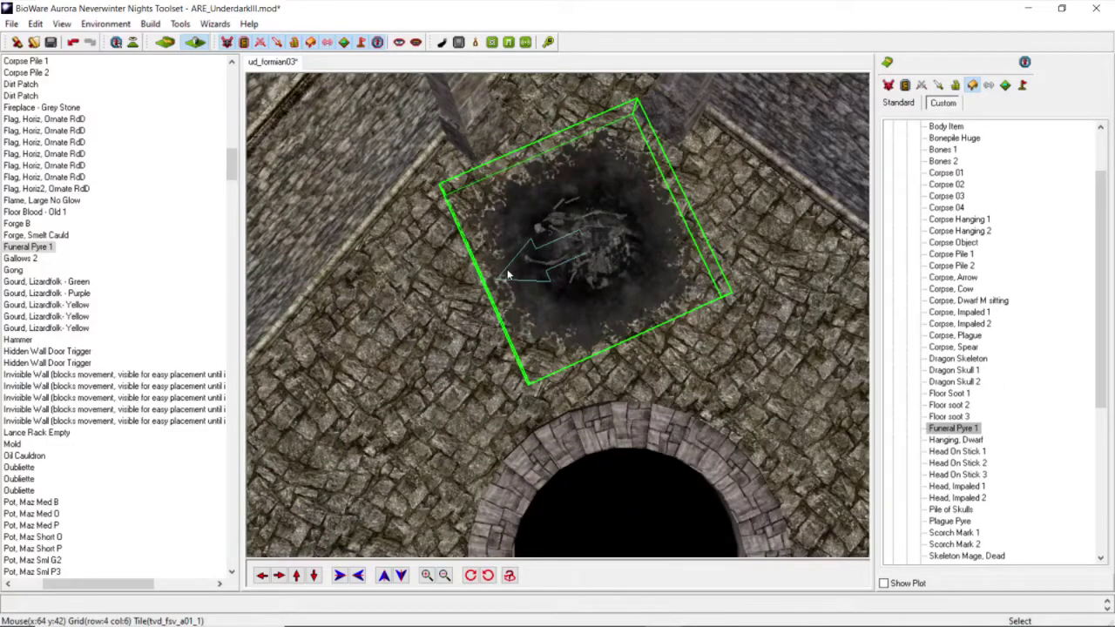
pyautogui.scroll(3, 510, 275)
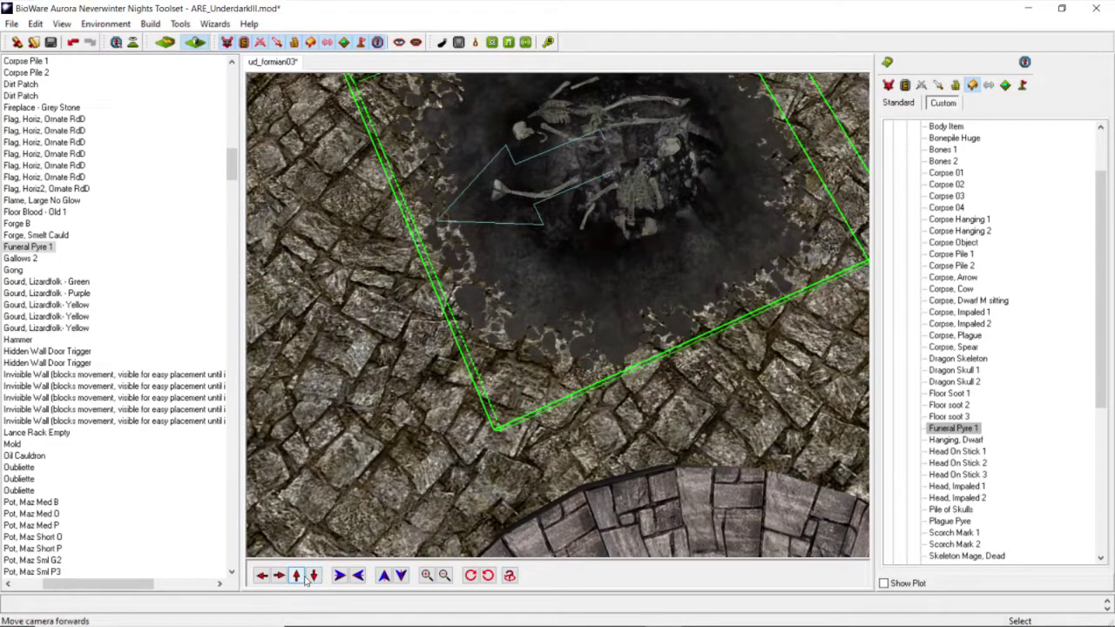
pyautogui.click(279, 575)
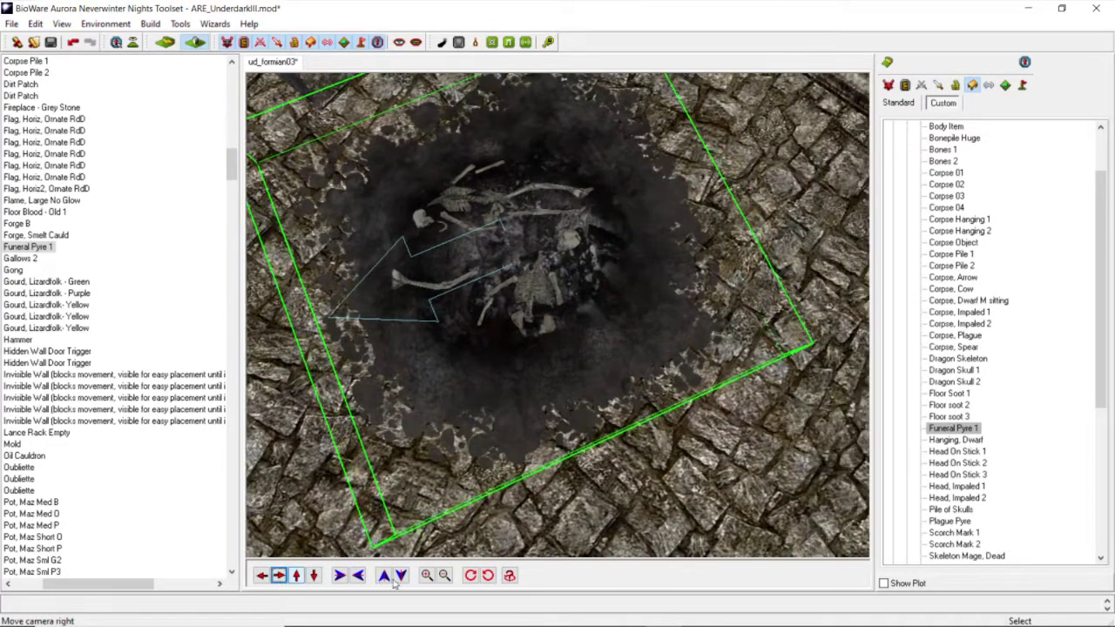
pyautogui.click(470, 575)
pyautogui.scroll(-5, 522, 300)
pyautogui.moveTo(522, 292); pyautogui.dragTo(567, 296, button='middle')
pyautogui.scroll(5, 542, 316)
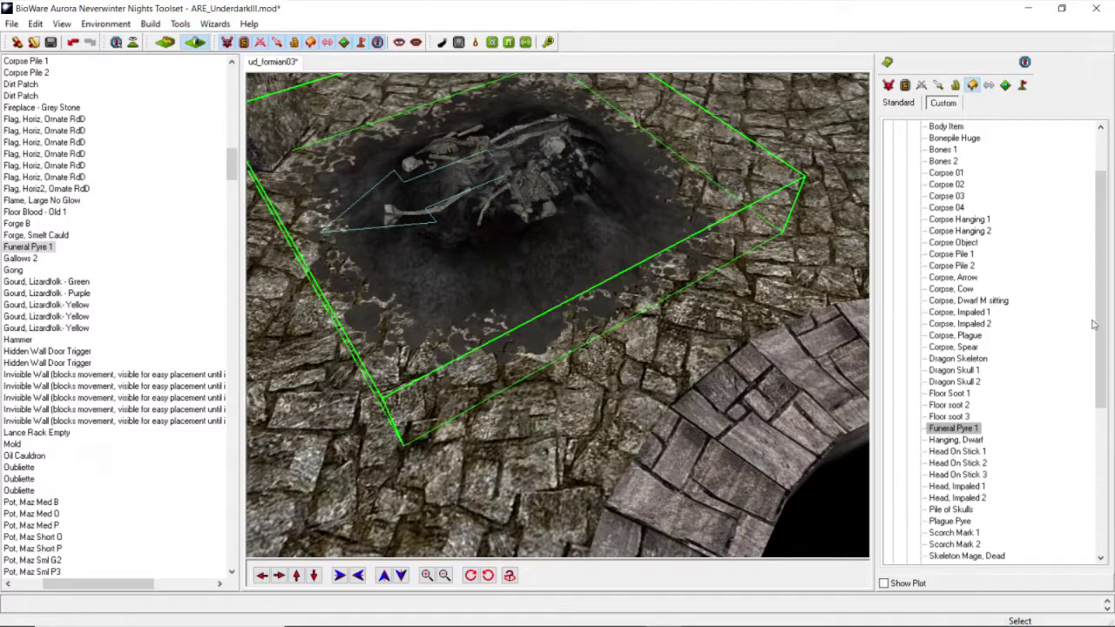
# Step: Place the third Flame from the standard Visual Effects placeables among the bones at the middle of the funeral pyre
pyautogui.moveTo(1098, 337); pyautogui.dragTo(1097, 253)
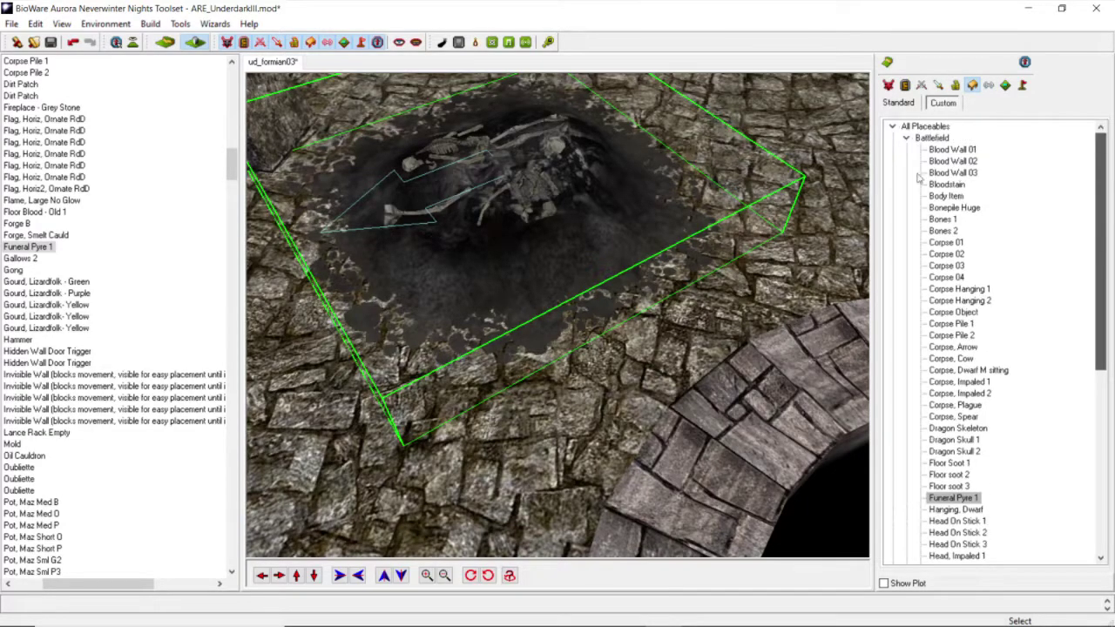
pyautogui.click(898, 103)
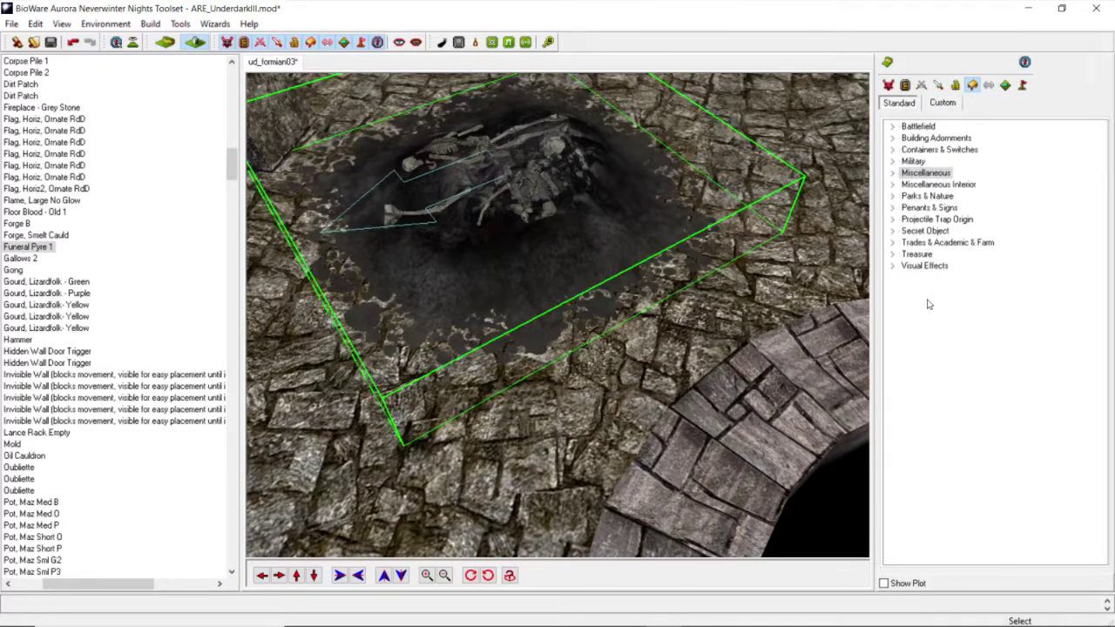
pyautogui.click(893, 267)
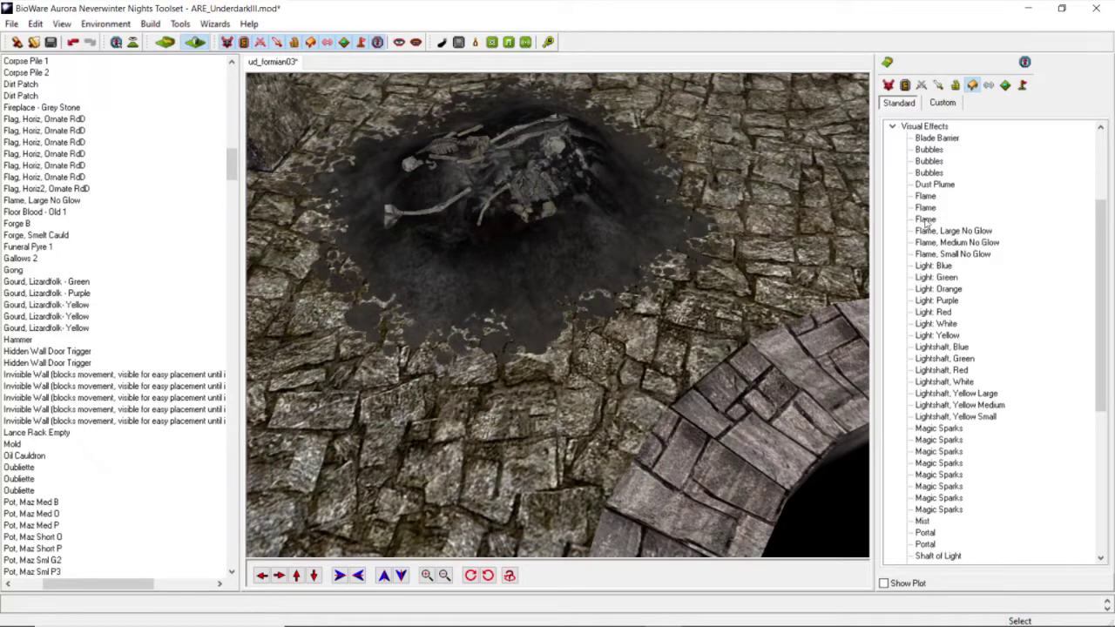
pyautogui.click(582, 416)
pyautogui.moveTo(566, 374)
pyautogui.mouseDown()
pyautogui.moveTo(525, 246)
pyautogui.moveTo(523, 189)
pyautogui.moveTo(525, 203)
pyautogui.mouseUp()
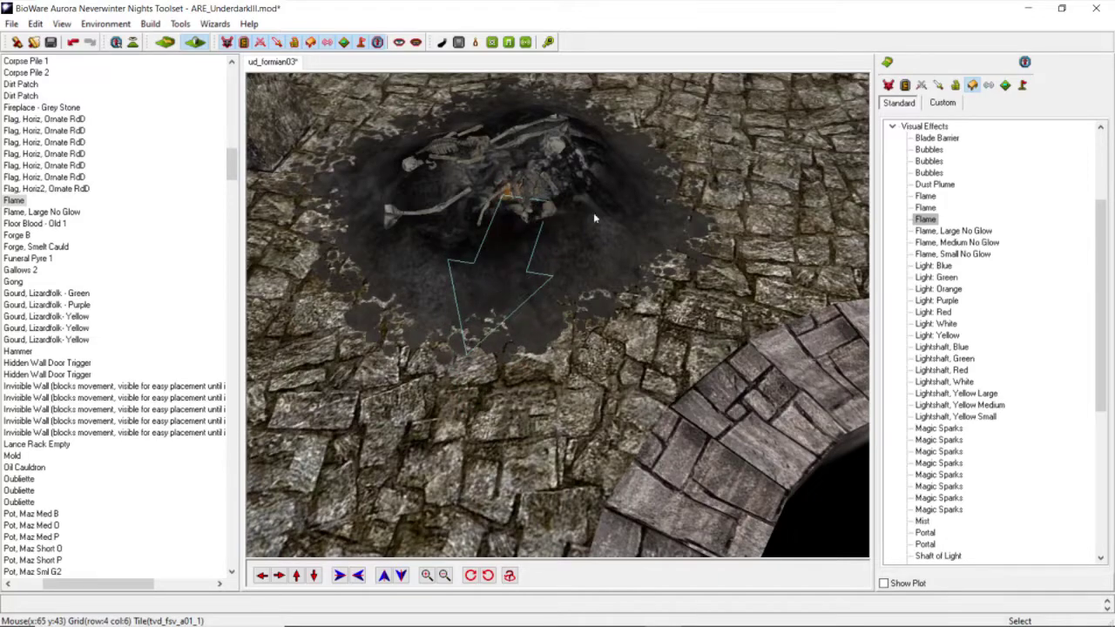
# Step: Add the second listed Flame effect over the skeleton on the corner side of the funeral pyre
pyautogui.click(926, 207)
pyautogui.click(553, 357)
pyautogui.moveTo(550, 359); pyautogui.dragTo(453, 160)
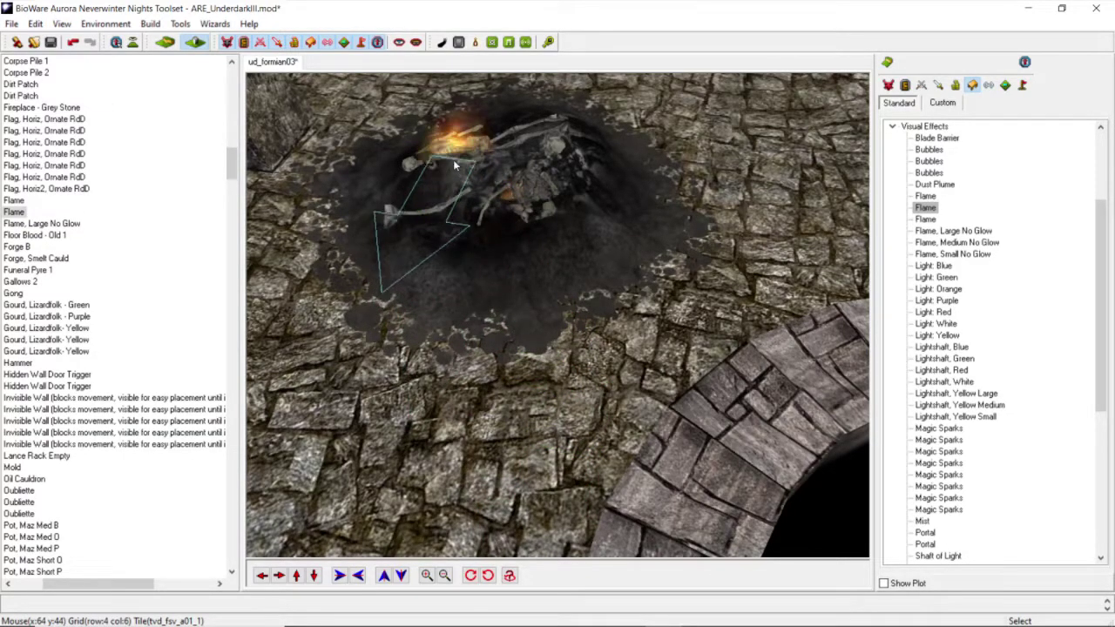
pyautogui.moveTo(453, 157); pyautogui.dragTo(494, 248, button='middle')
pyautogui.scroll(4, 518, 257)
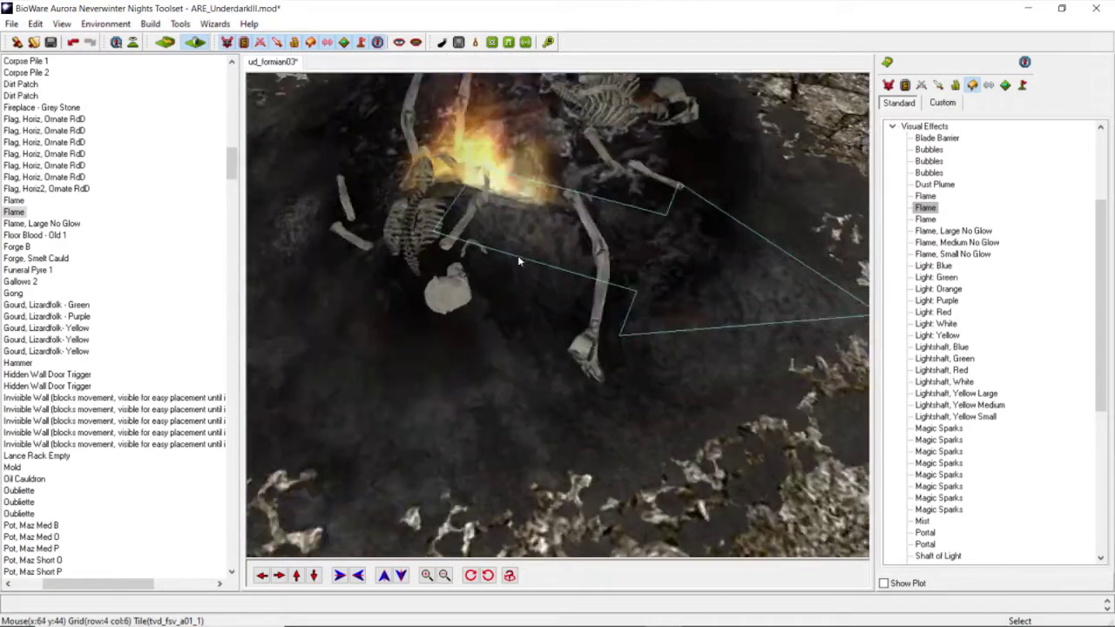
pyautogui.scroll(2, 451, 274)
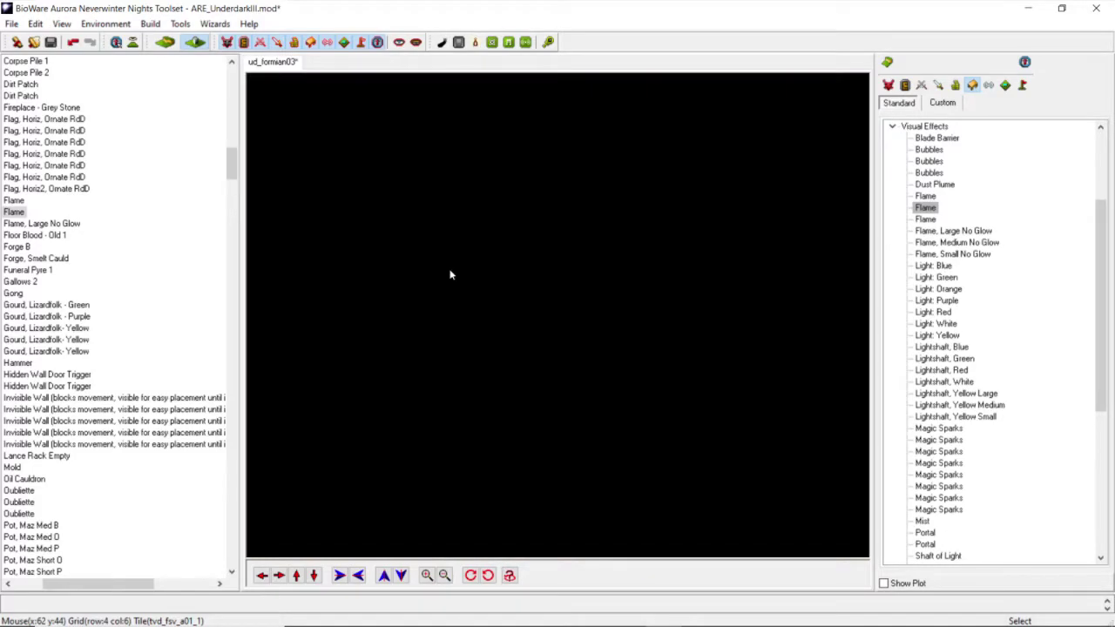
pyautogui.scroll(-5, 529, 284)
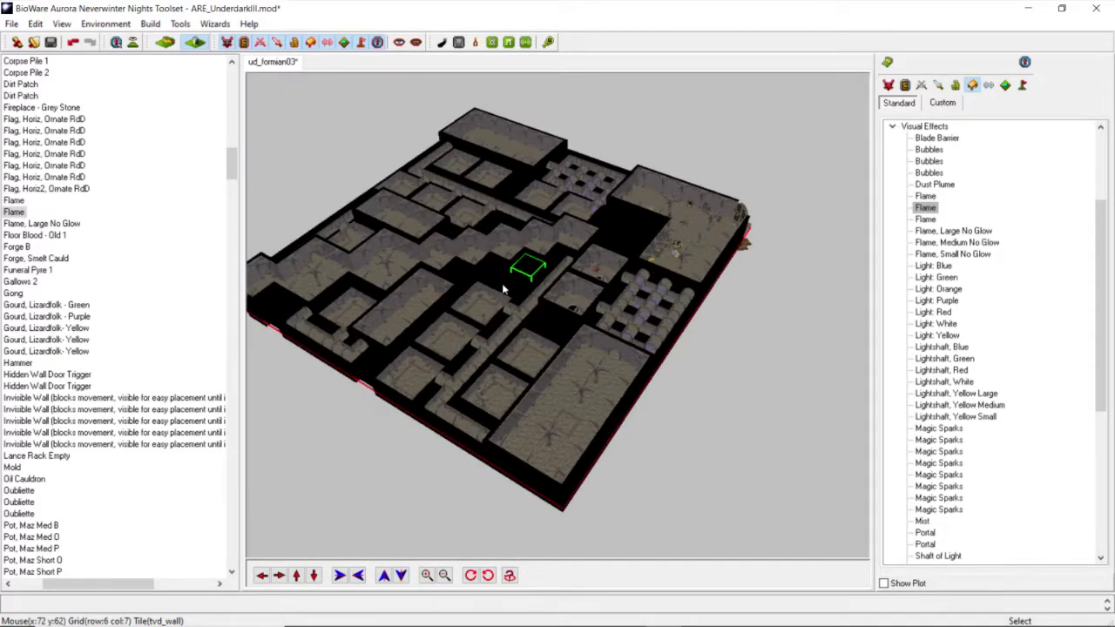
pyautogui.scroll(5, 520, 293)
pyautogui.scroll(5, 570, 339)
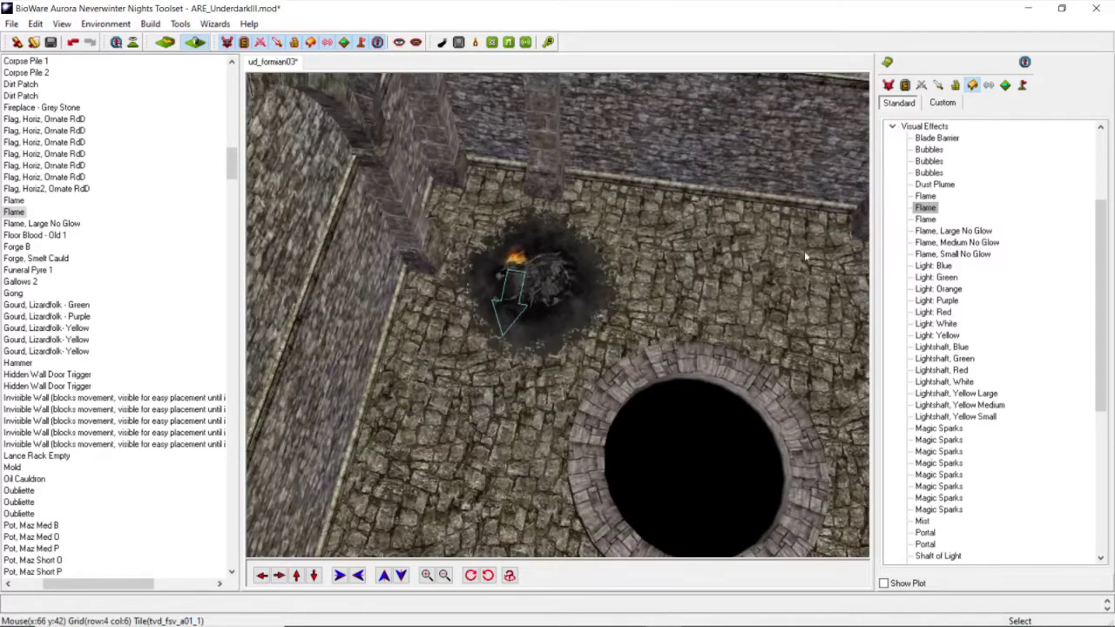
# Step: Place another copy of the third listed Flame effect at the back of the funeral pyre
pyautogui.click(924, 218)
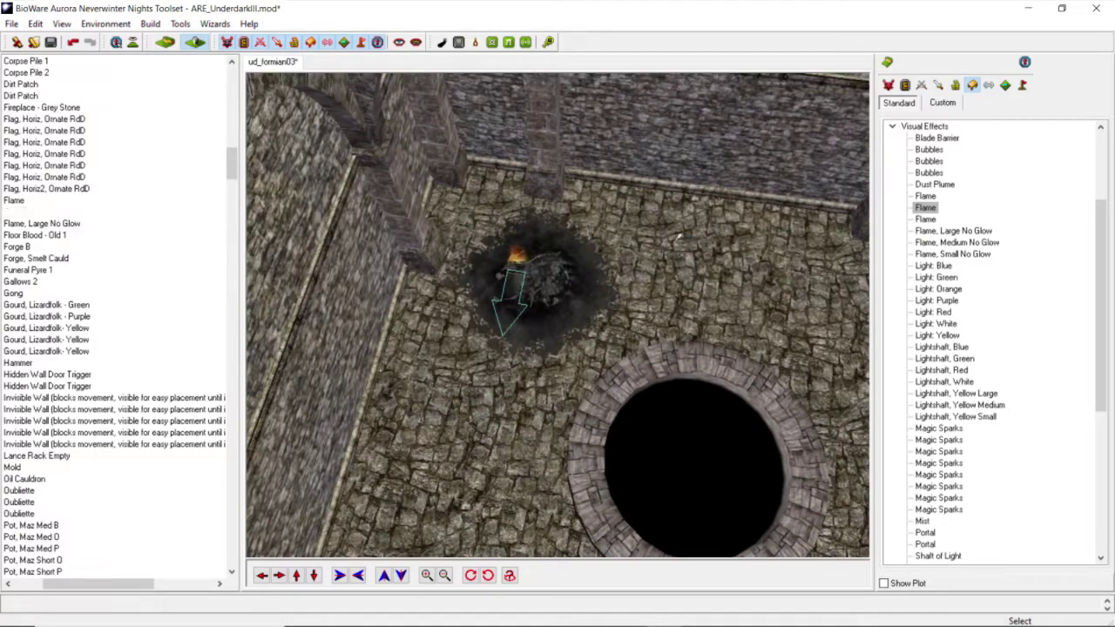
pyautogui.click(556, 306)
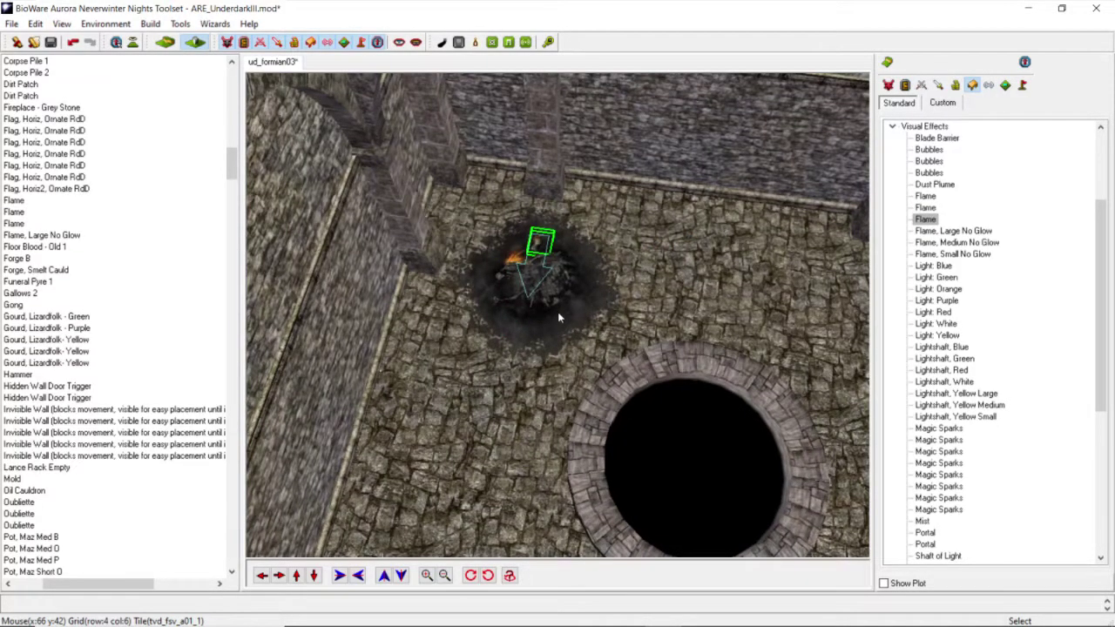
pyautogui.scroll(5, 558, 305)
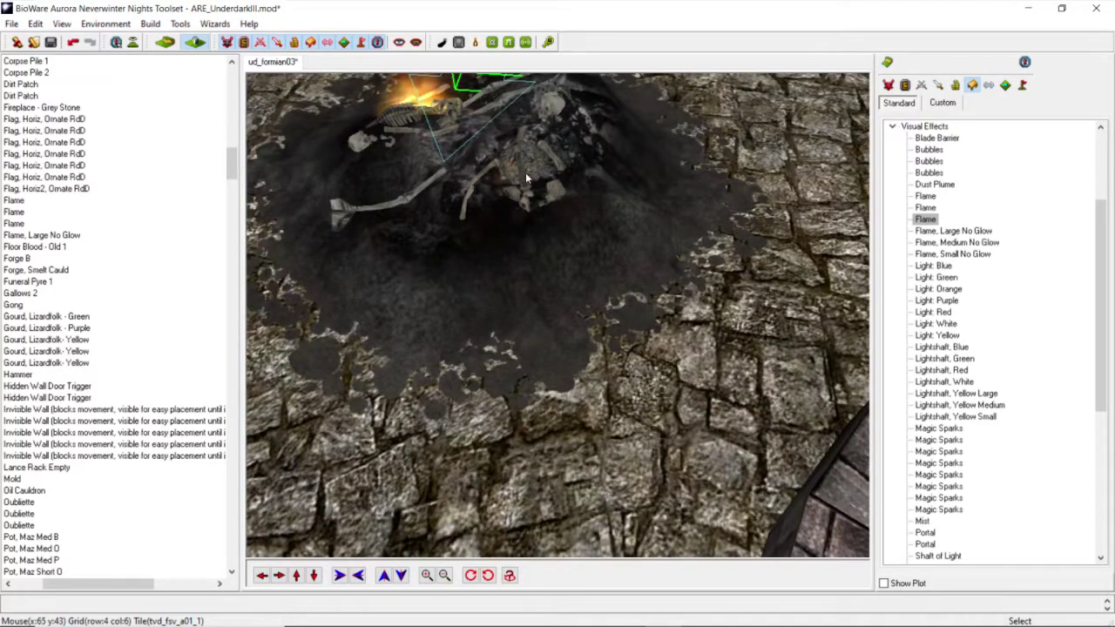
pyautogui.scroll(-5, 525, 177)
# Step: Lower the newest flame onto the pyre by setting its Z position to 2.10
pyautogui.click(514, 155)
pyautogui.rightClick(517, 158)
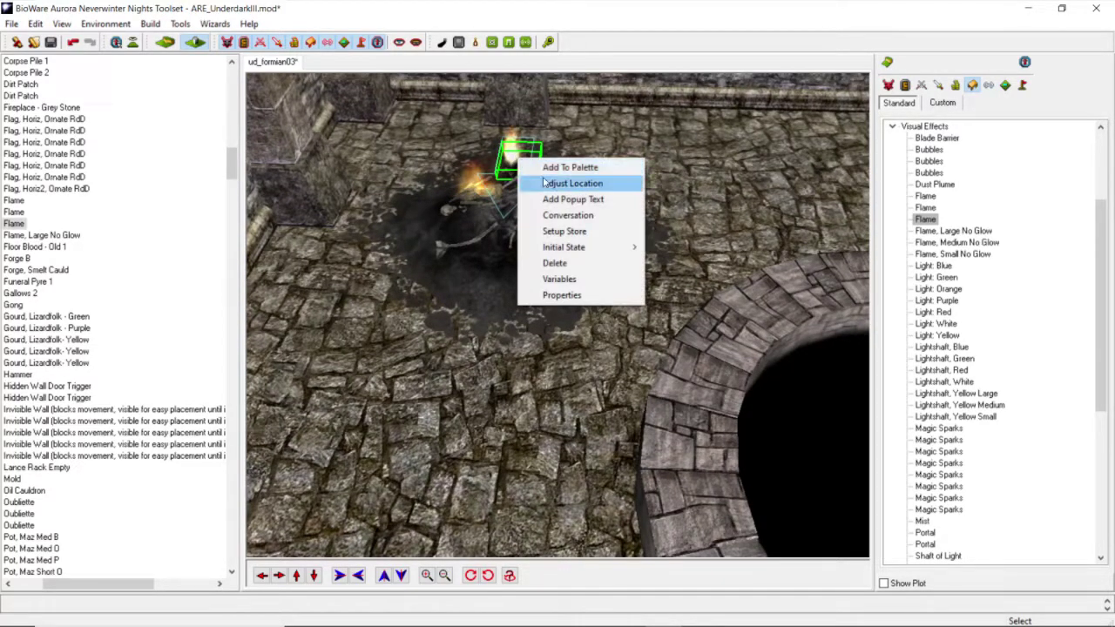
pyautogui.click(571, 183)
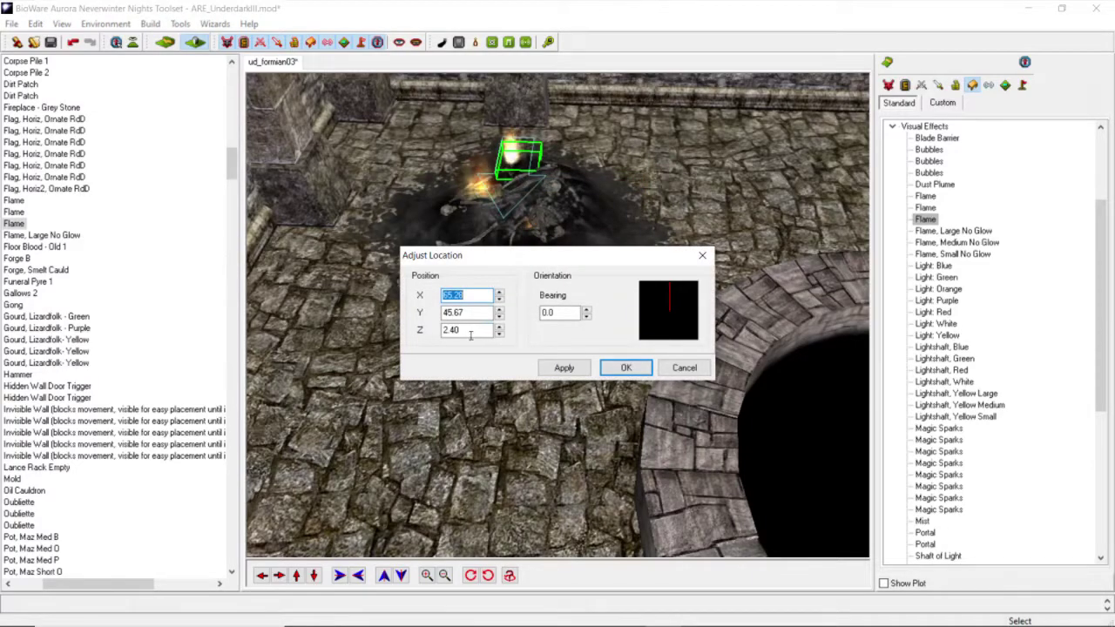
pyautogui.click(470, 331)
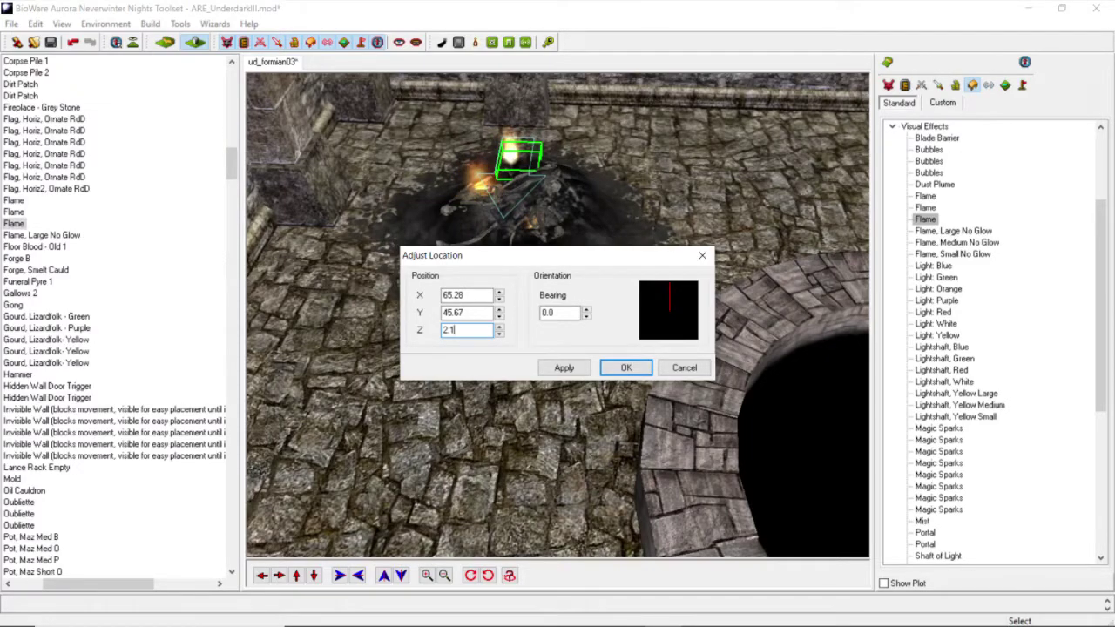
pyautogui.click(576, 368)
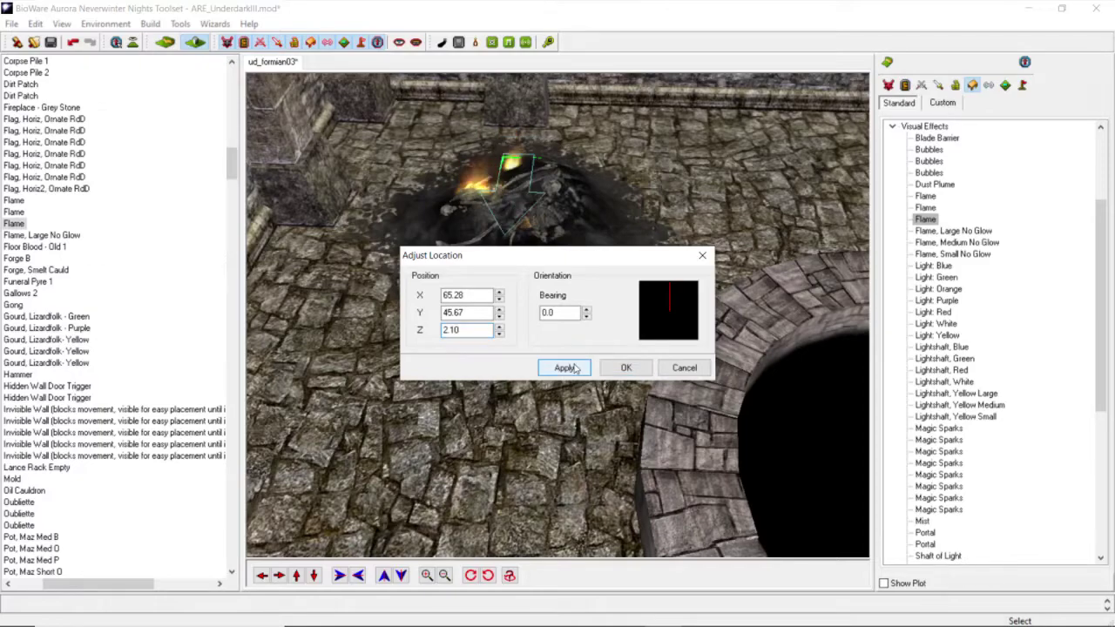
pyautogui.click(619, 369)
# Step: Examine the room's floor and walls around the central pit and the burning pyre from several angles
pyautogui.scroll(-5, 576, 368)
pyautogui.moveTo(575, 368); pyautogui.dragTo(399, 473, button='middle')
pyautogui.click(279, 576)
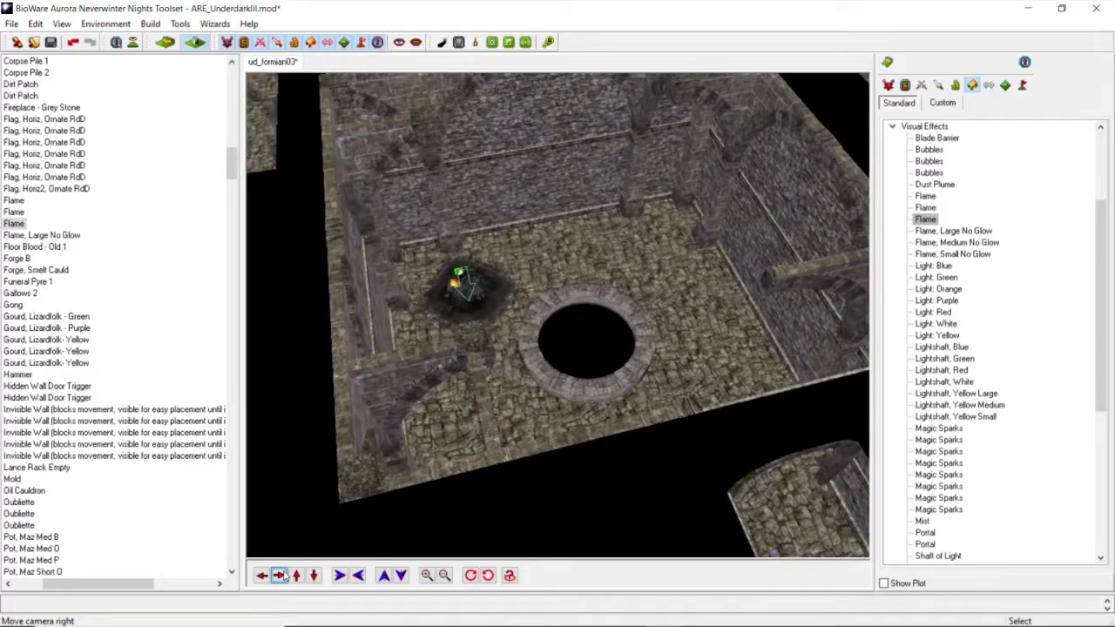
pyautogui.moveTo(442, 409); pyautogui.dragTo(396, 433, button='middle')
pyautogui.scroll(3, 397, 435)
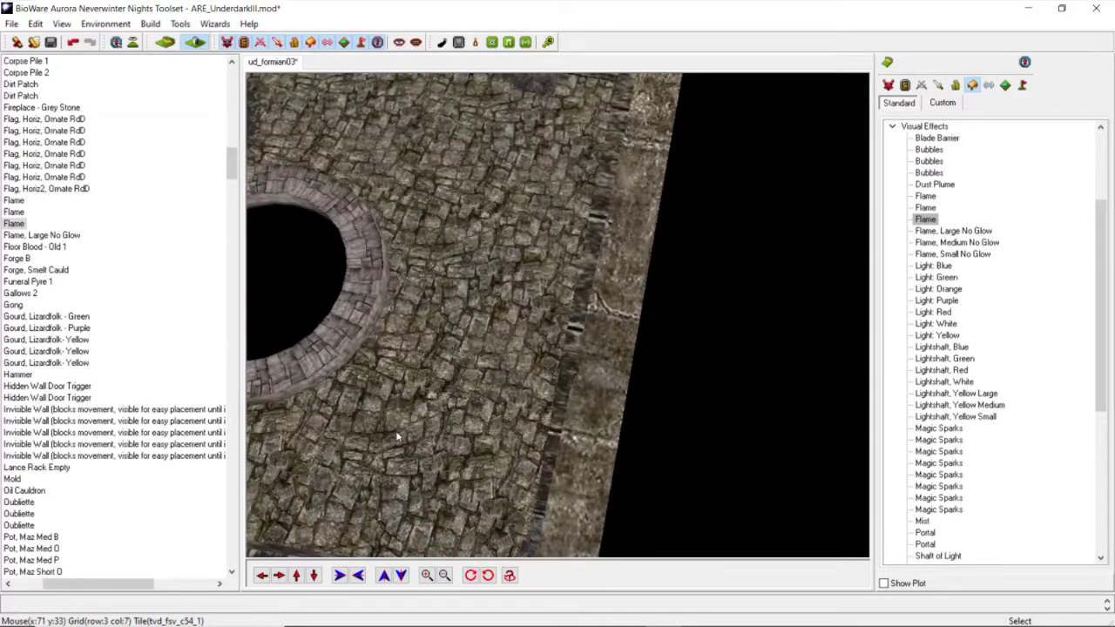
pyautogui.click(263, 577)
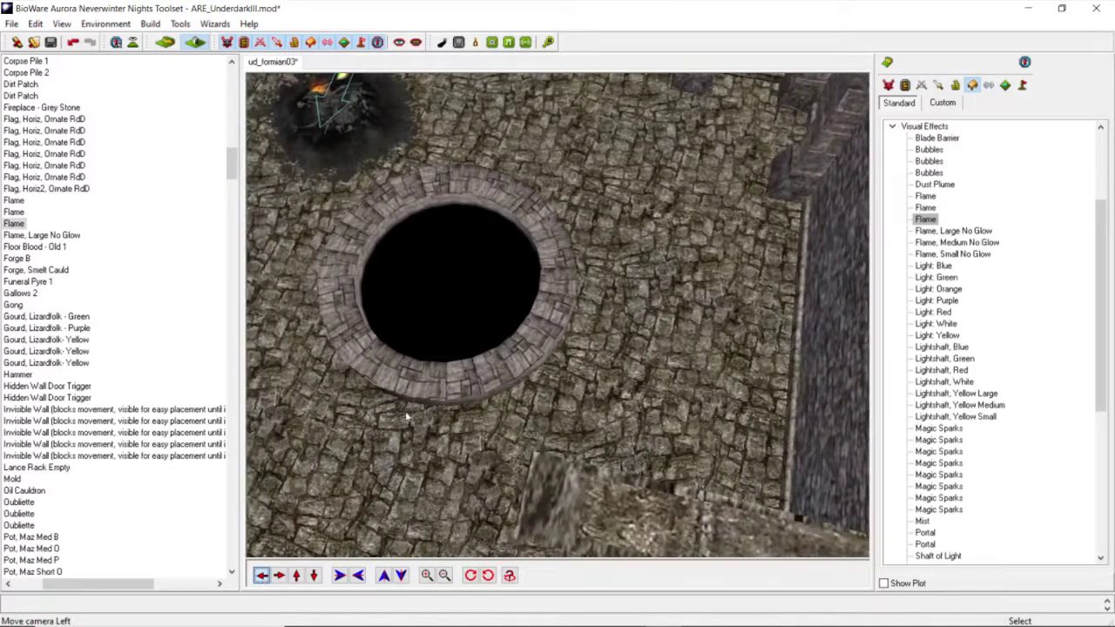
pyautogui.scroll(-4, 498, 356)
pyautogui.moveTo(498, 355); pyautogui.dragTo(558, 334, button='middle')
pyautogui.scroll(4, 557, 334)
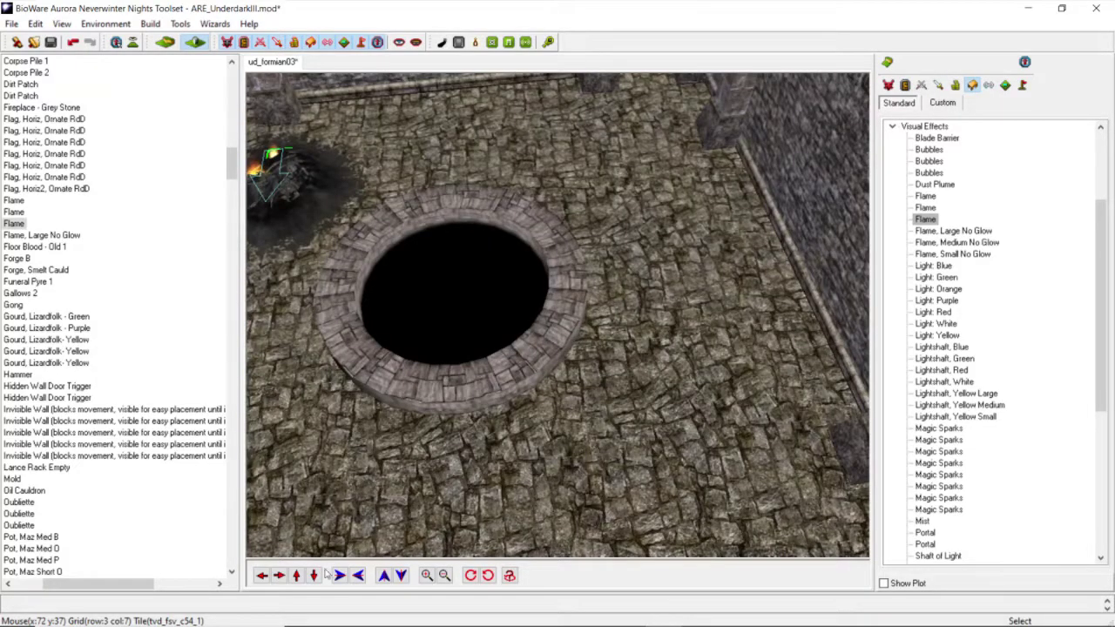
pyautogui.click(298, 575)
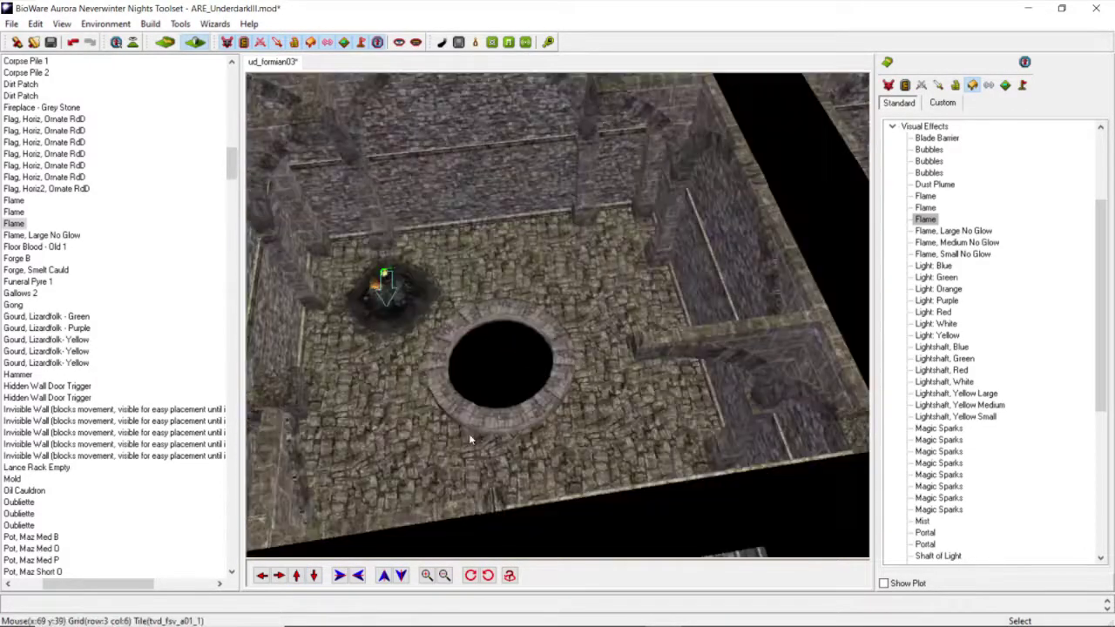
pyautogui.moveTo(471, 439); pyautogui.dragTo(476, 395, button='middle')
pyautogui.scroll(3, 490, 383)
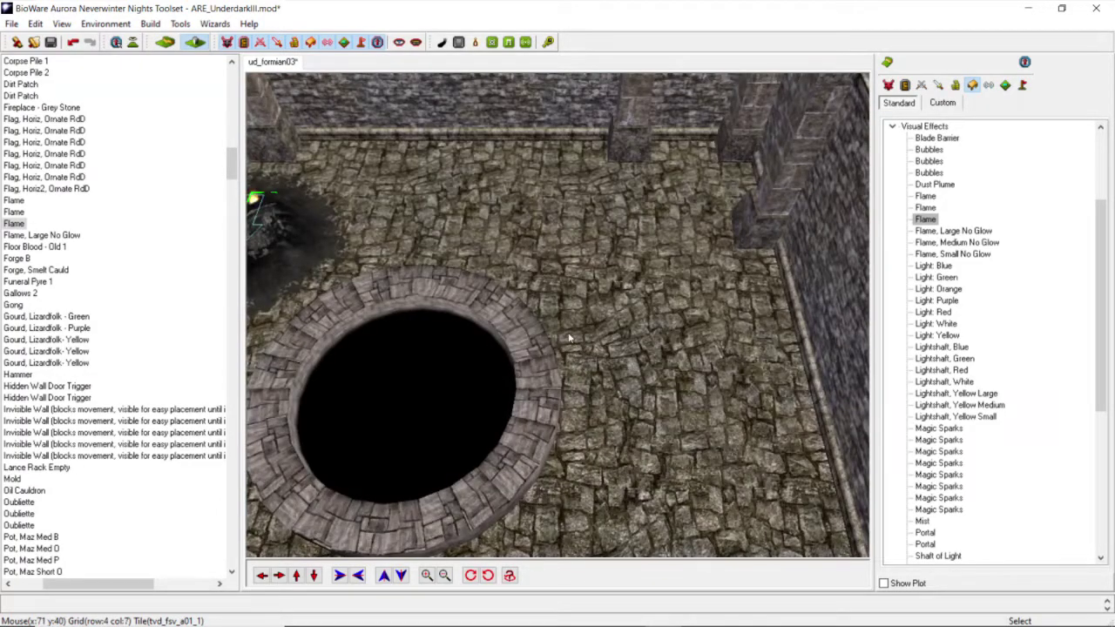
pyautogui.scroll(-7, 522, 369)
pyautogui.scroll(3, 522, 350)
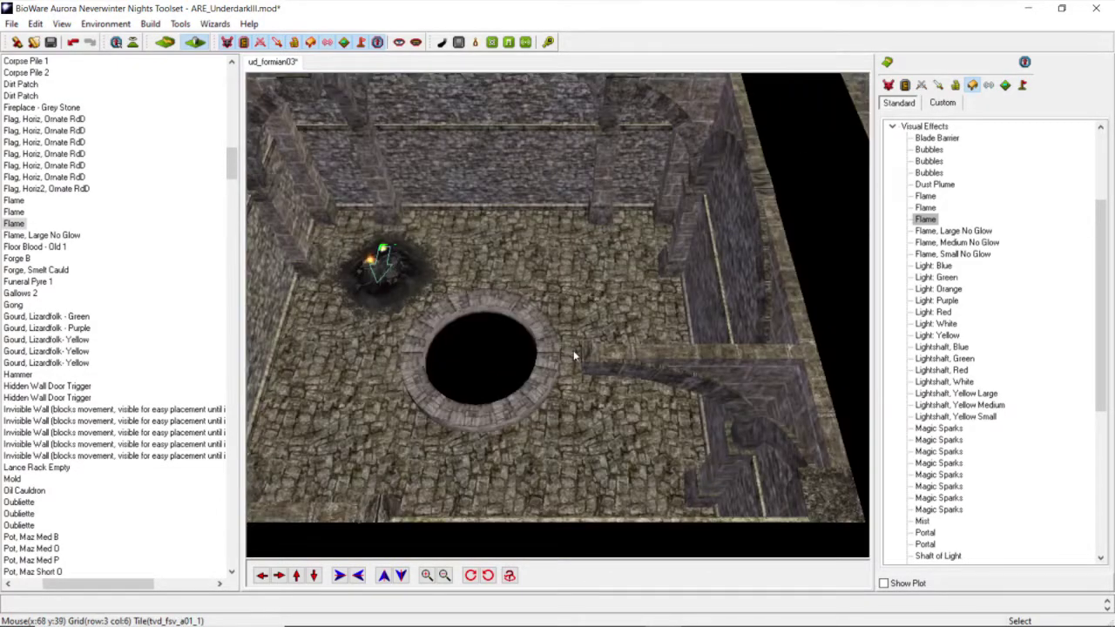
# Step: Place a Skeleton Warrior 2, Dead placeable on the floor between the burning pile and the back wall of the pit room
pyautogui.scroll(2, 568, 334)
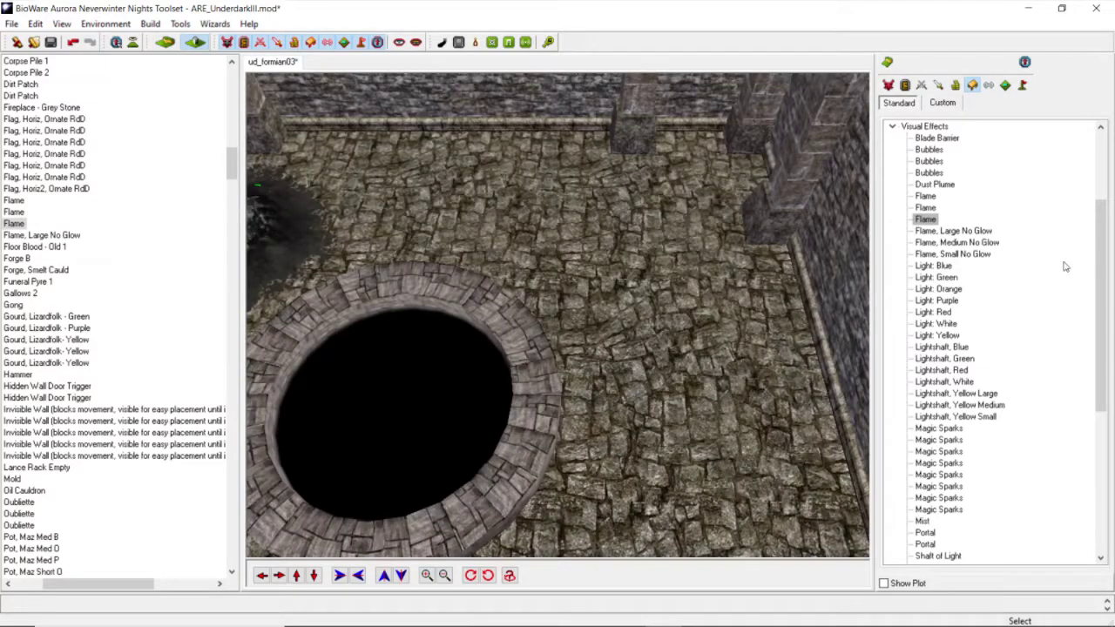
pyautogui.click(261, 574)
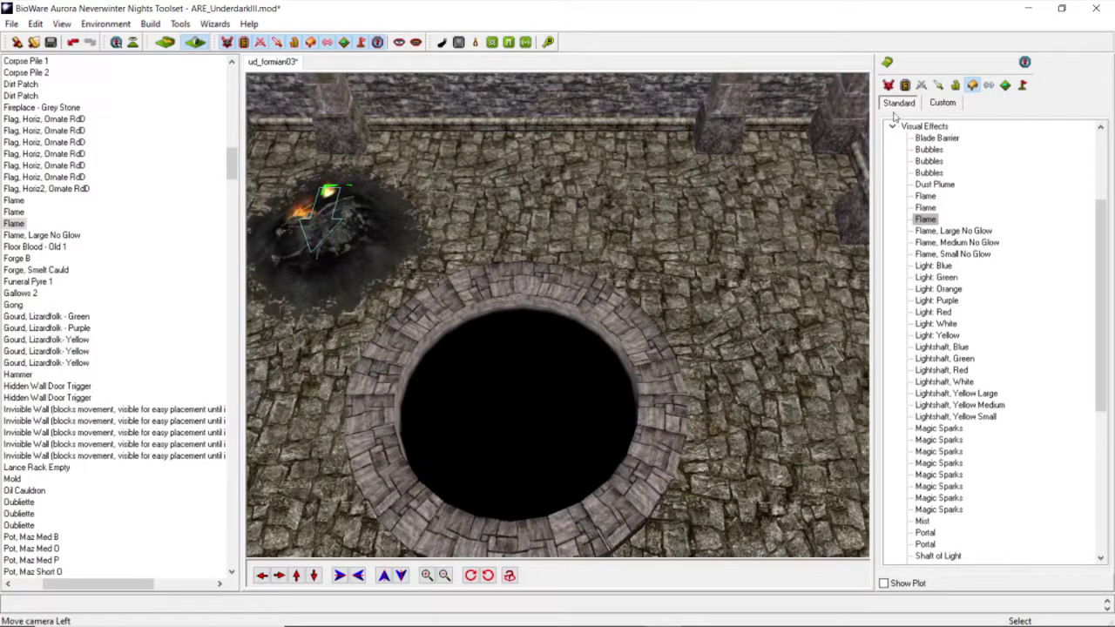
pyautogui.click(941, 103)
pyautogui.scroll(-8, 955, 400)
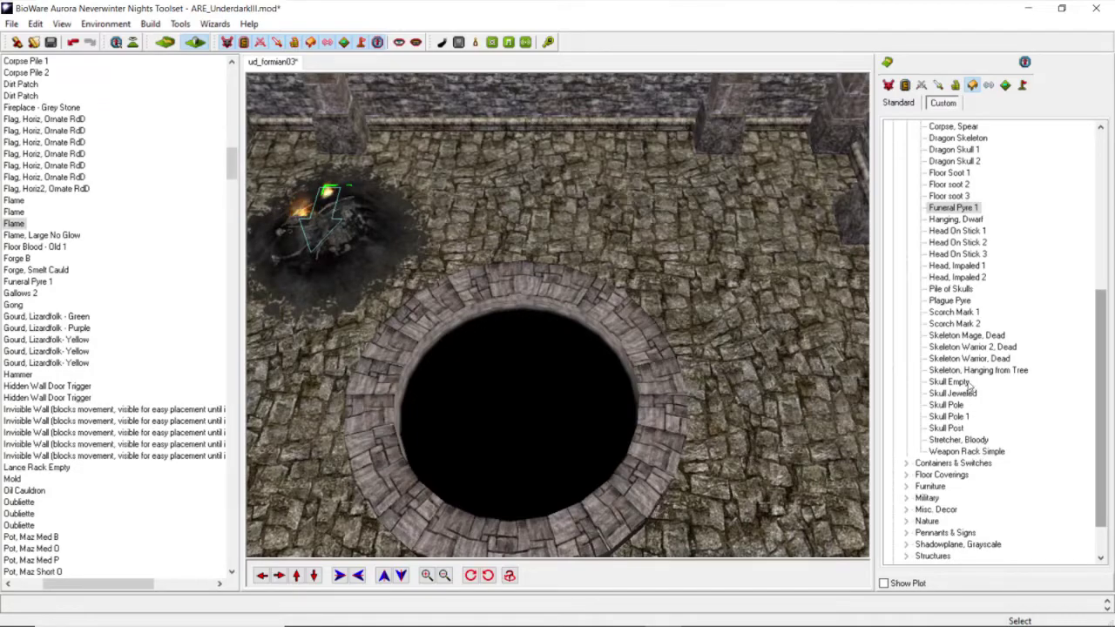
pyautogui.click(971, 349)
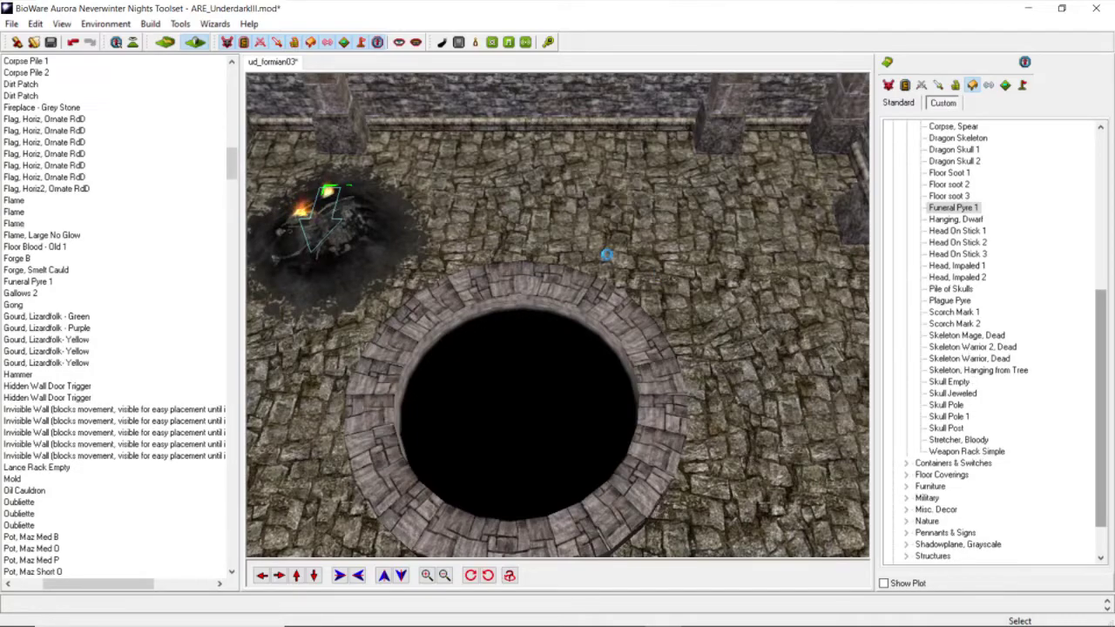
pyautogui.click(492, 218)
pyautogui.moveTo(523, 225); pyautogui.dragTo(466, 268, button='middle')
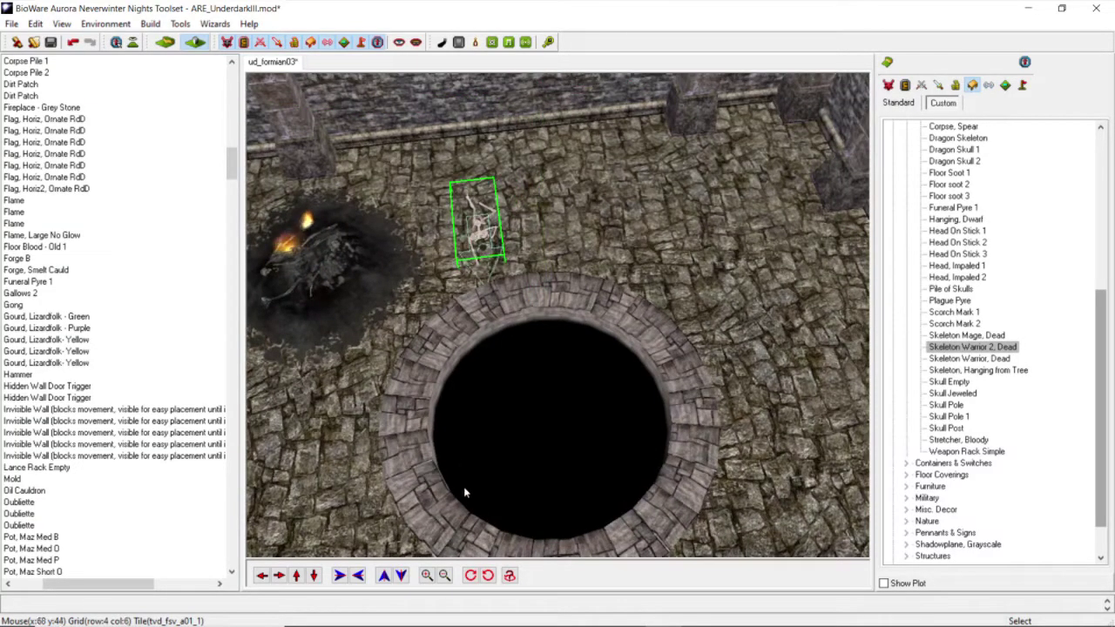
# Step: Rotate the placed skeleton clockwise so it lies diagonally beside the burning pile
pyautogui.click(471, 575)
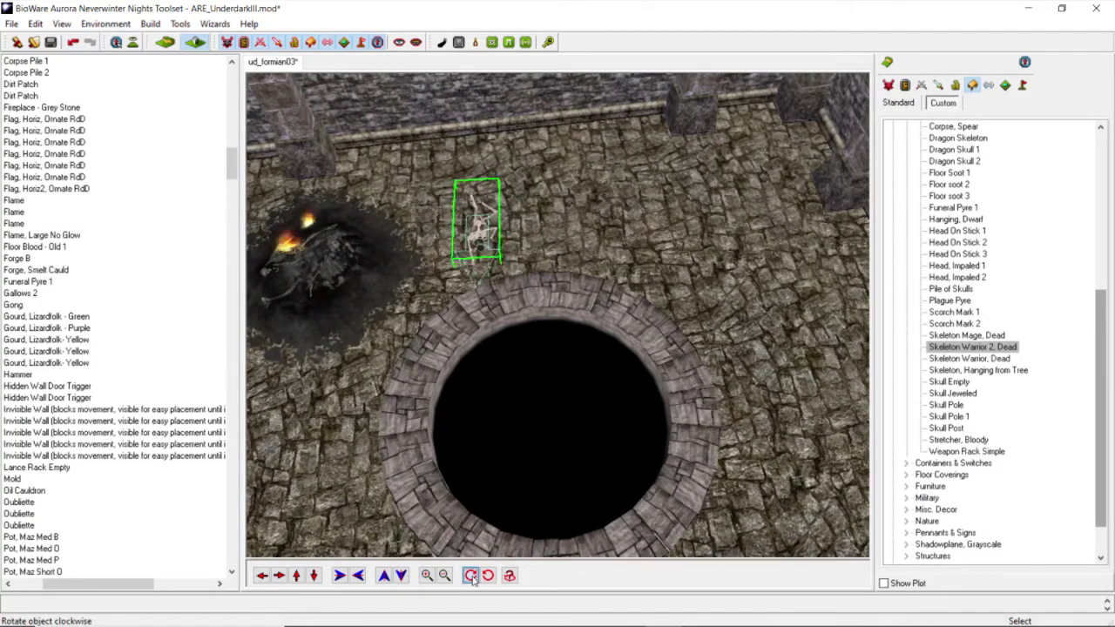
pyautogui.click(471, 576)
pyautogui.click(471, 576)
pyautogui.click(471, 576)
pyautogui.click(471, 576)
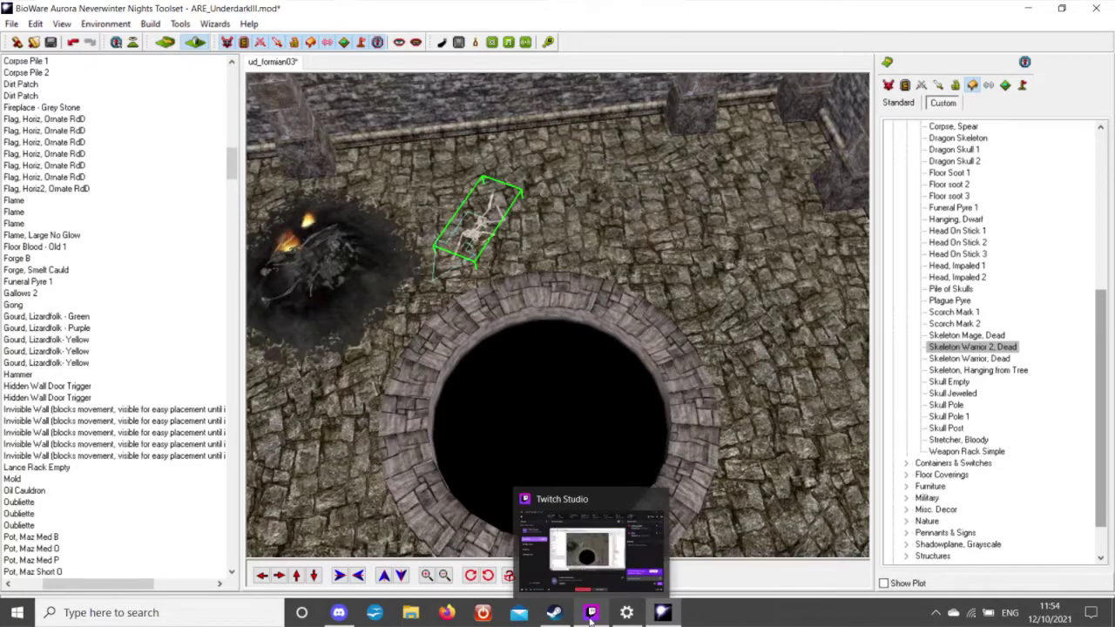
# Step: Switch to Twitch Studio and change the stream to the Be Right Back scene
pyautogui.click(591, 566)
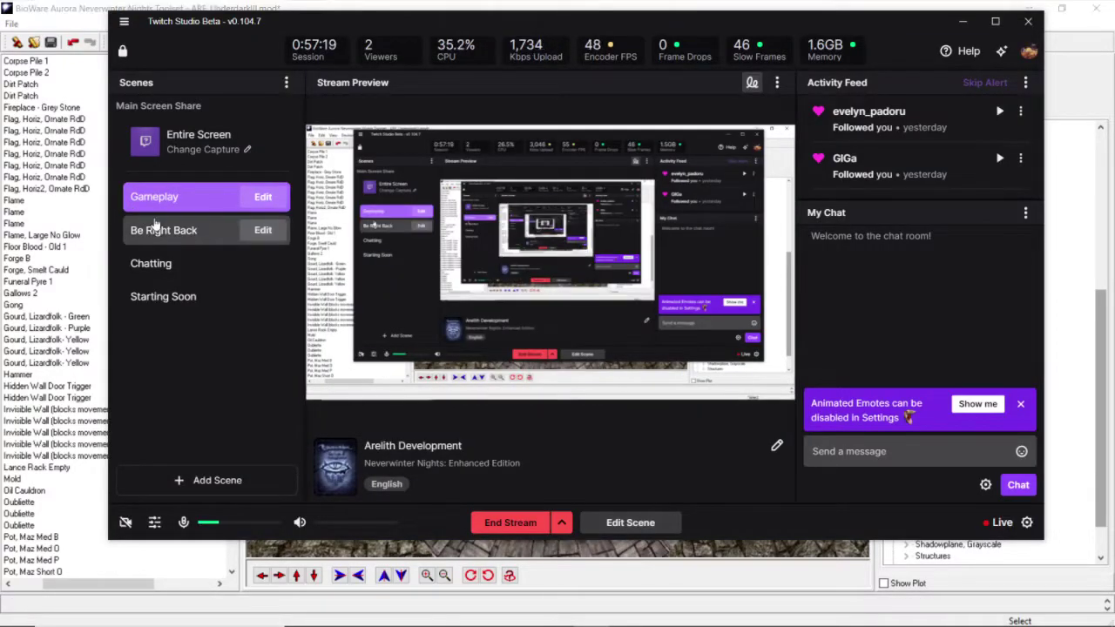
pyautogui.click(157, 230)
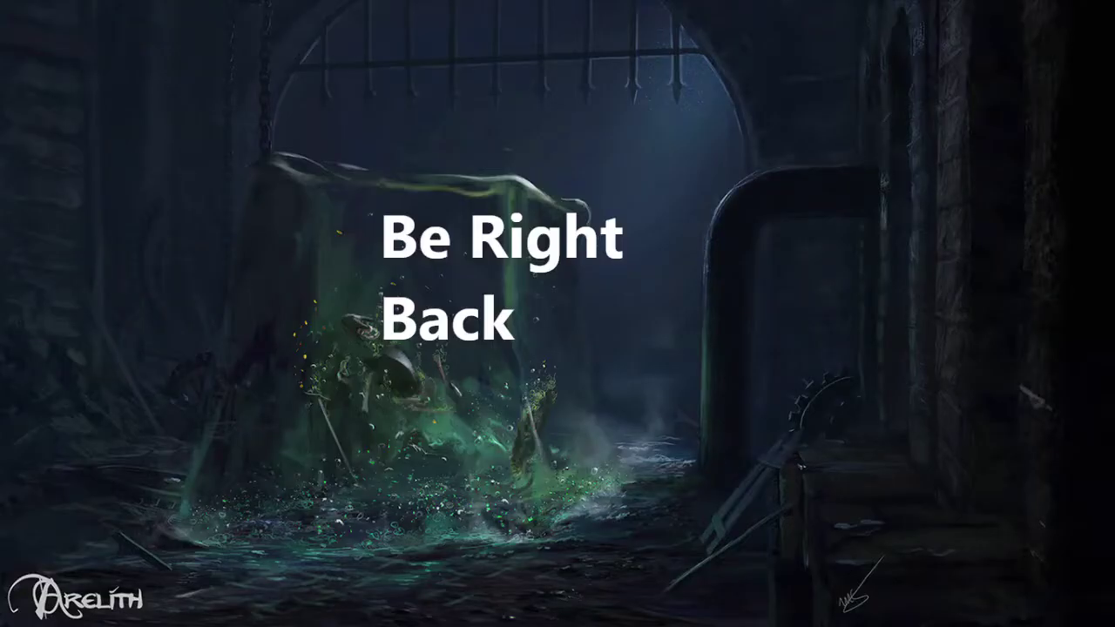
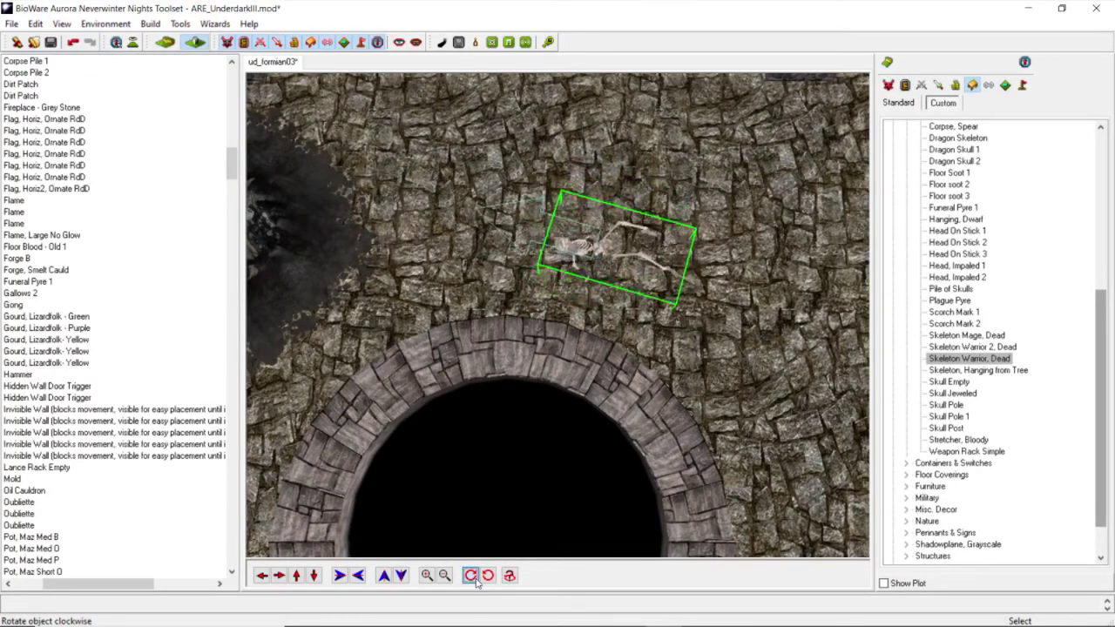
# Step: Move the Skeleton Warrior, Dead placeable closer to the burning pile, on the floor between the pit and the back wall
pyautogui.click(587, 246)
pyautogui.moveTo(585, 245); pyautogui.dragTo(502, 182)
pyautogui.scroll(-5, 500, 374)
pyautogui.moveTo(501, 375); pyautogui.dragTo(504, 236, button='middle')
pyautogui.scroll(5, 514, 355)
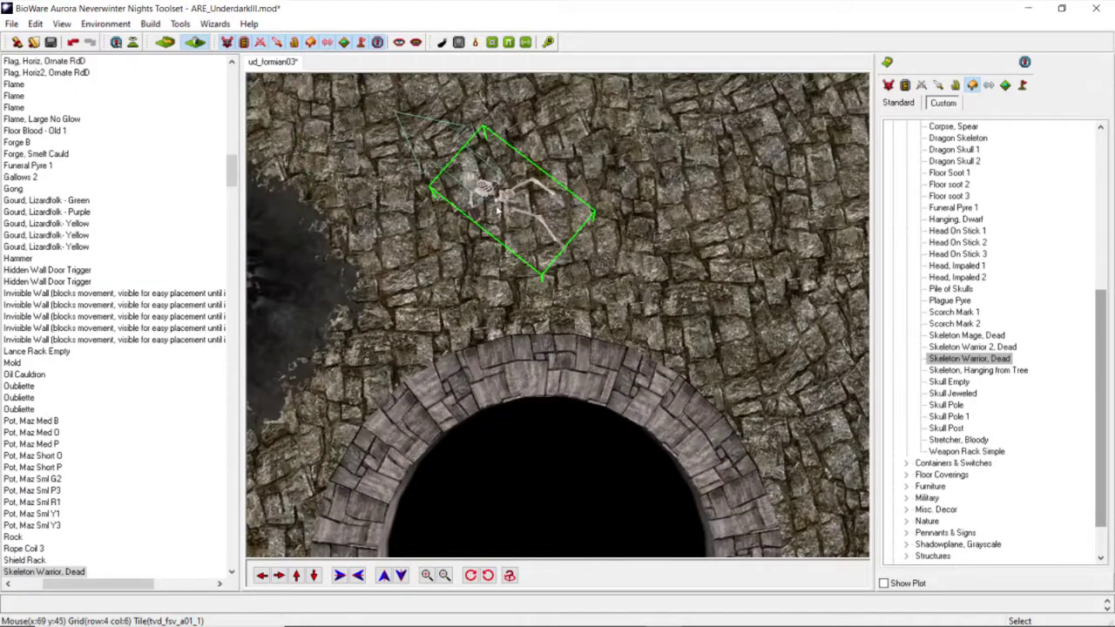
pyautogui.click(493, 194)
pyautogui.click(490, 174)
pyautogui.click(510, 203)
pyautogui.click(510, 205)
pyautogui.click(509, 204)
pyautogui.click(509, 202)
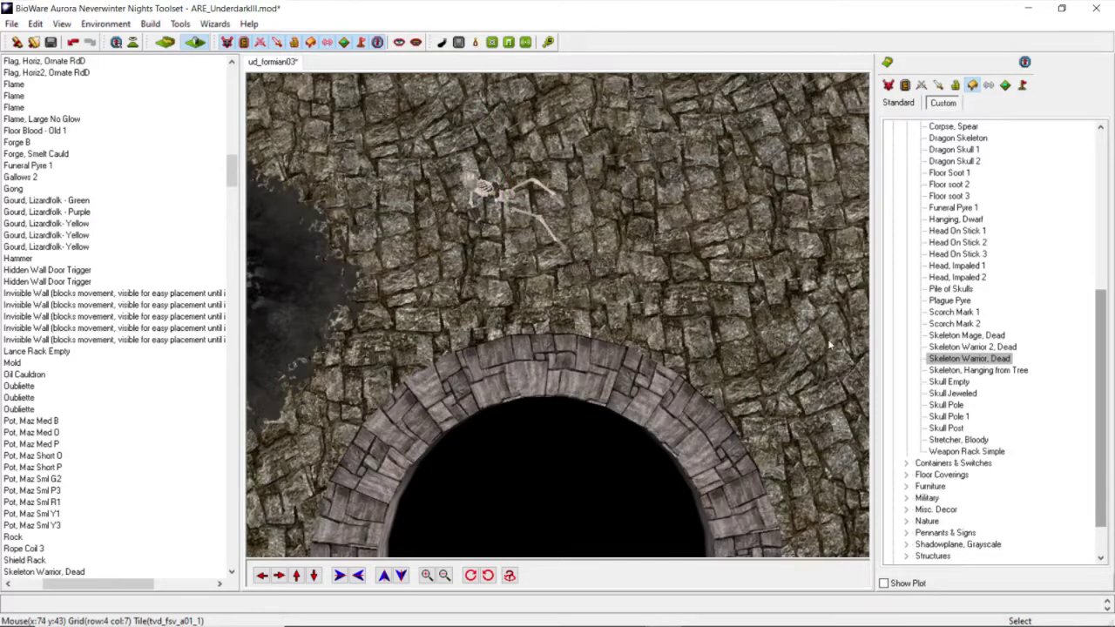
# Step: Place a Skeleton Warrior 2, Dead beside the burning pile and shift the other skeleton farther towards the back wall
pyautogui.click(984, 347)
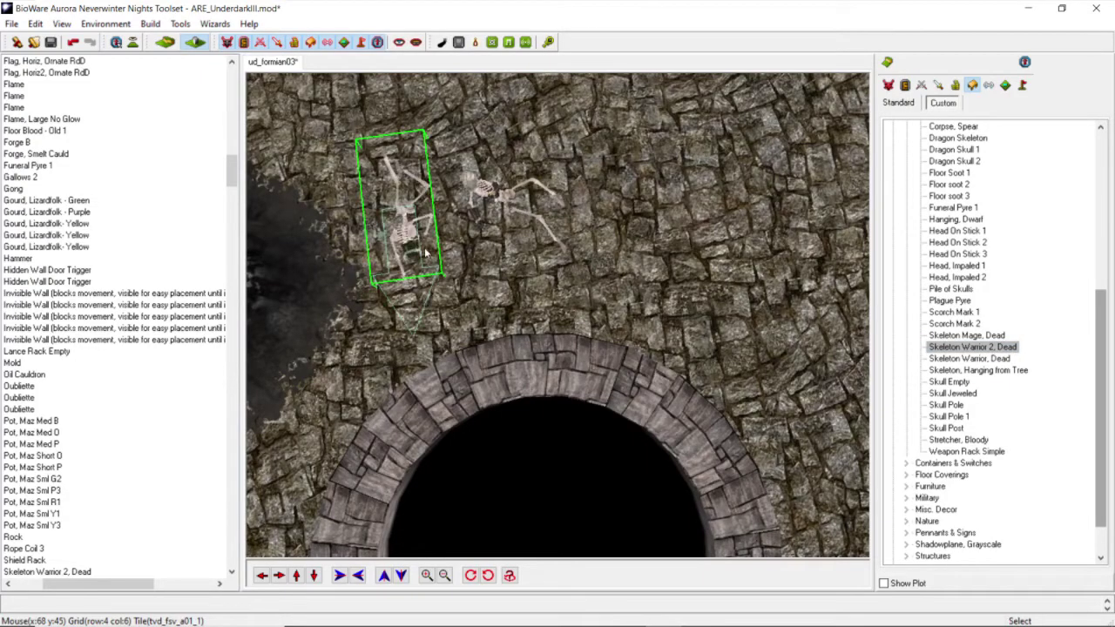
pyautogui.scroll(-4, 466, 340)
pyautogui.moveTo(466, 339); pyautogui.dragTo(493, 321, button='middle')
pyautogui.scroll(-4, 489, 293)
pyautogui.scroll(4, 492, 321)
pyautogui.moveTo(486, 247); pyautogui.dragTo(543, 194)
pyautogui.scroll(-4, 555, 275)
pyautogui.moveTo(555, 275); pyautogui.dragTo(572, 363, button='middle')
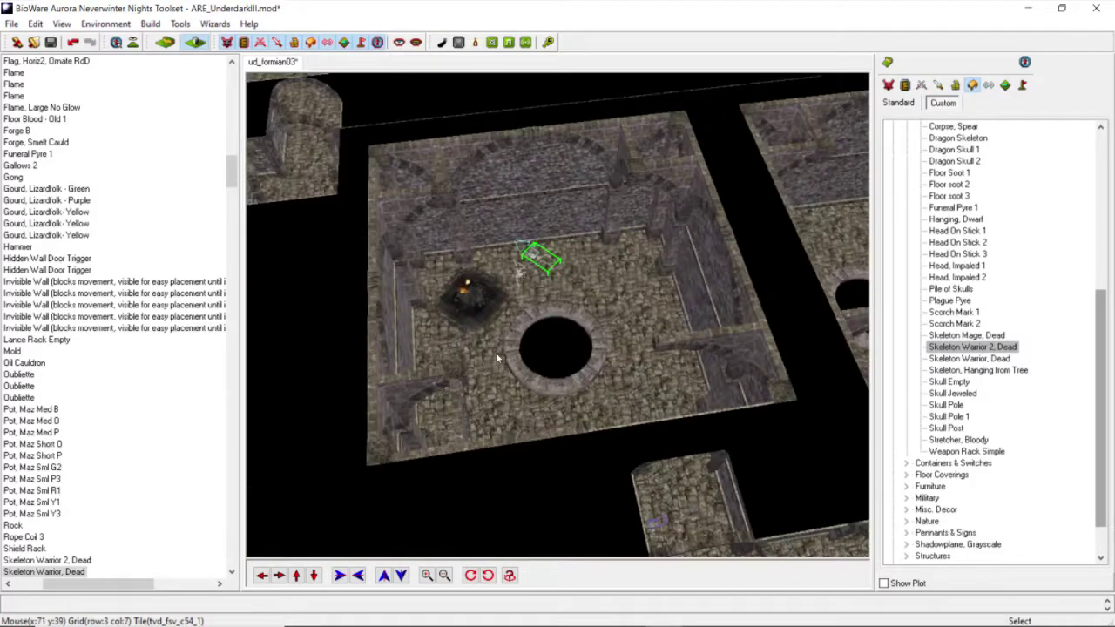
# Step: Examine the neighbouring pit room with the bloody corpse pile and its place in the overall area layout
pyautogui.click(279, 576)
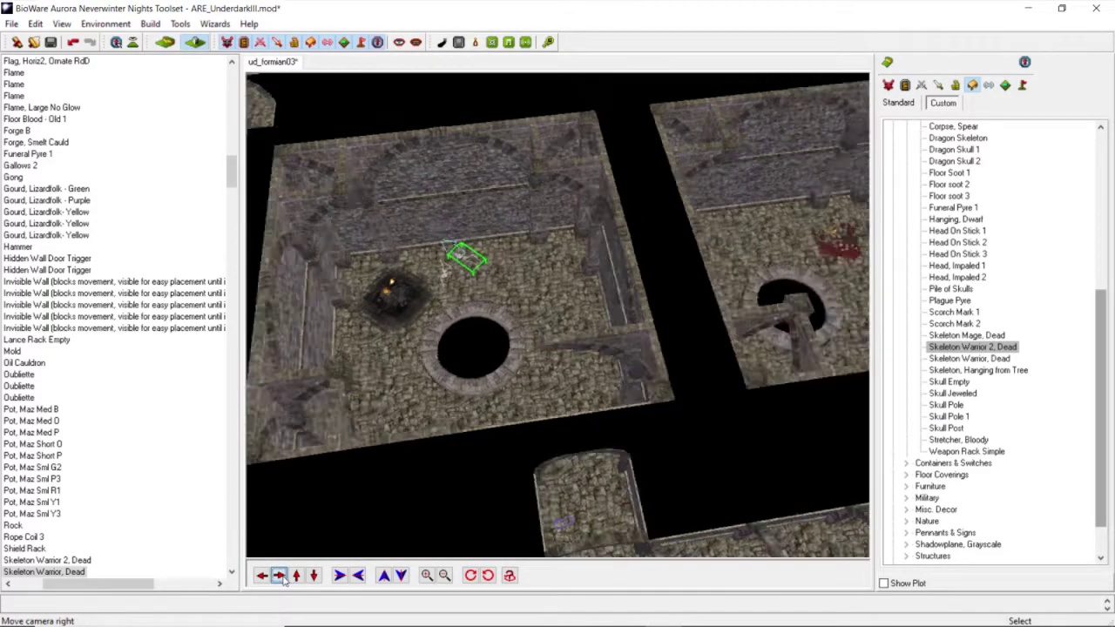
pyautogui.scroll(-5, 474, 441)
pyautogui.moveTo(475, 441)
pyautogui.mouseDown(button='middle')
pyautogui.moveTo(467, 386)
pyautogui.moveTo(480, 428)
pyautogui.mouseUp(button='middle')
pyautogui.scroll(5, 605, 405)
pyautogui.scroll(5, 604, 406)
pyautogui.moveTo(604, 406); pyautogui.dragTo(572, 378, button='middle')
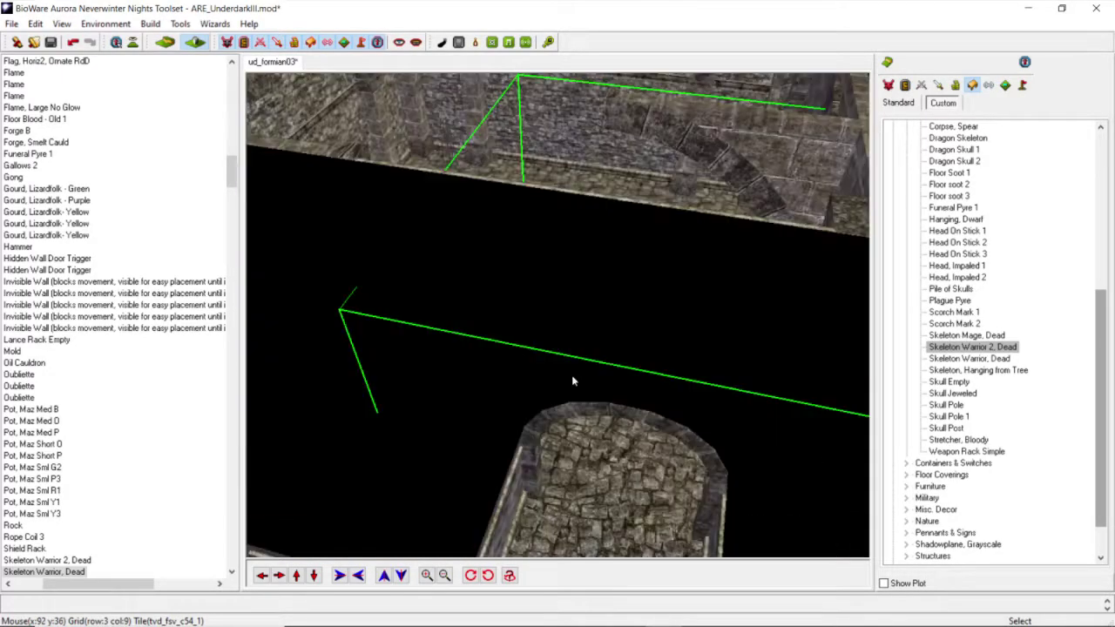
pyautogui.scroll(-5, 583, 328)
pyautogui.moveTo(584, 326); pyautogui.dragTo(596, 435, button='middle')
pyautogui.scroll(5, 595, 439)
pyautogui.moveTo(551, 374); pyautogui.dragTo(319, 438, button='middle')
pyautogui.scroll(-8, 466, 311)
pyautogui.scroll(6, 574, 377)
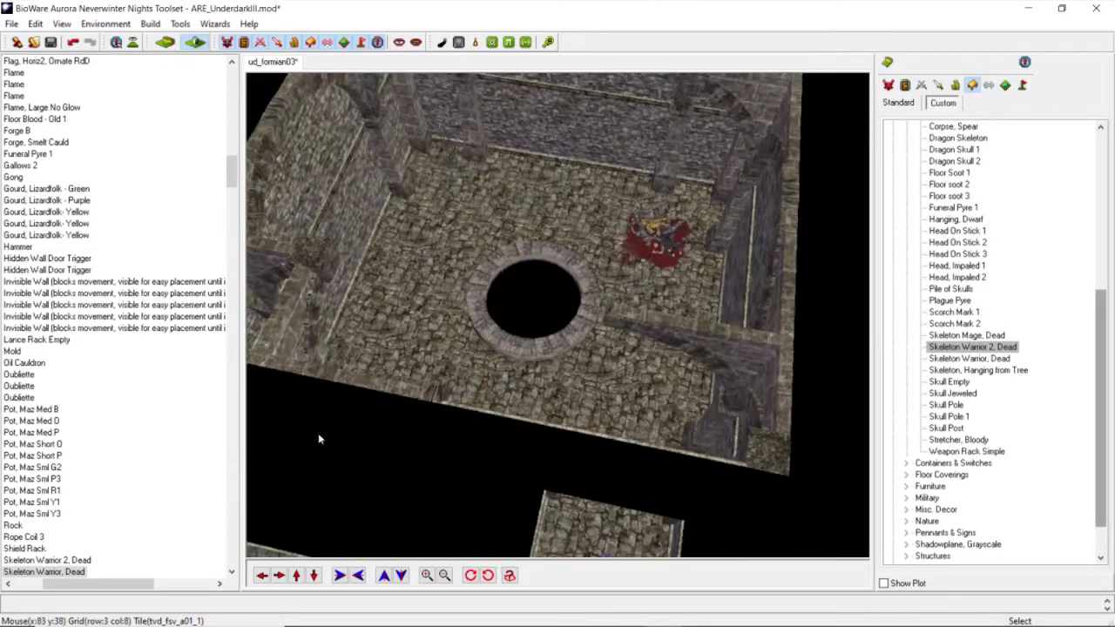
pyautogui.click(296, 575)
pyautogui.scroll(3, 672, 313)
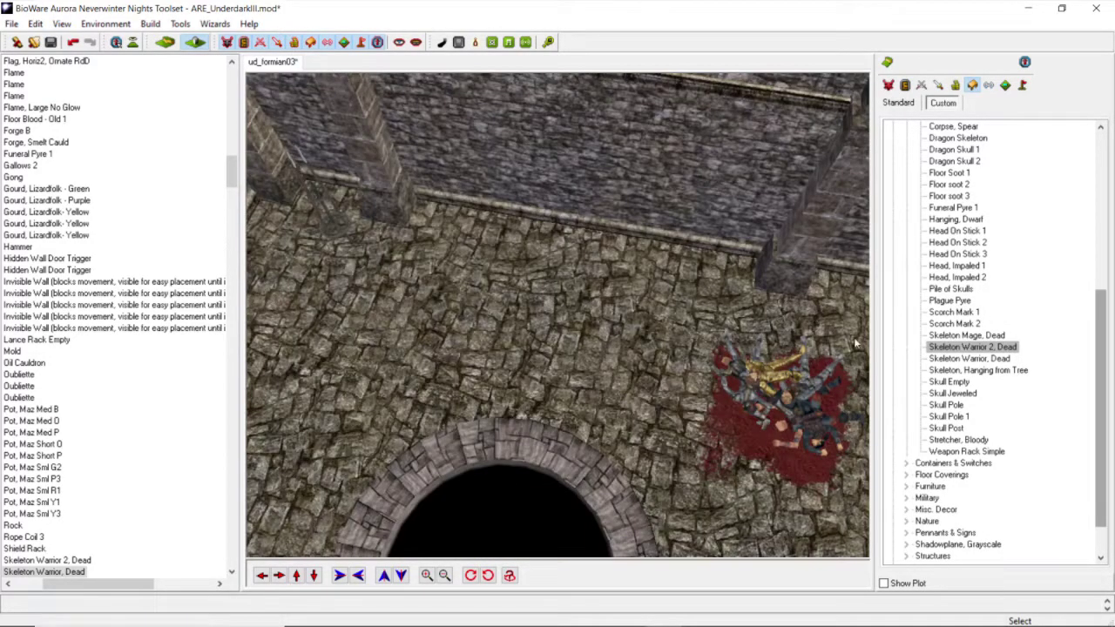
pyautogui.scroll(-8, 630, 380)
pyautogui.moveTo(625, 395); pyautogui.dragTo(519, 413, button='middle')
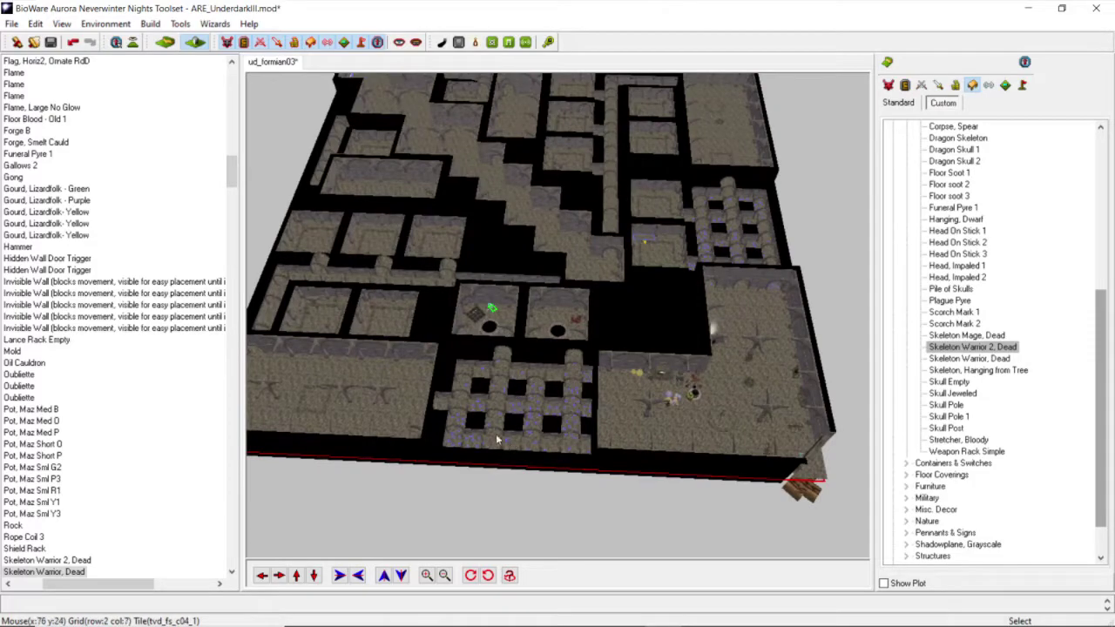
pyautogui.moveTo(626, 452); pyautogui.dragTo(632, 458, button='middle')
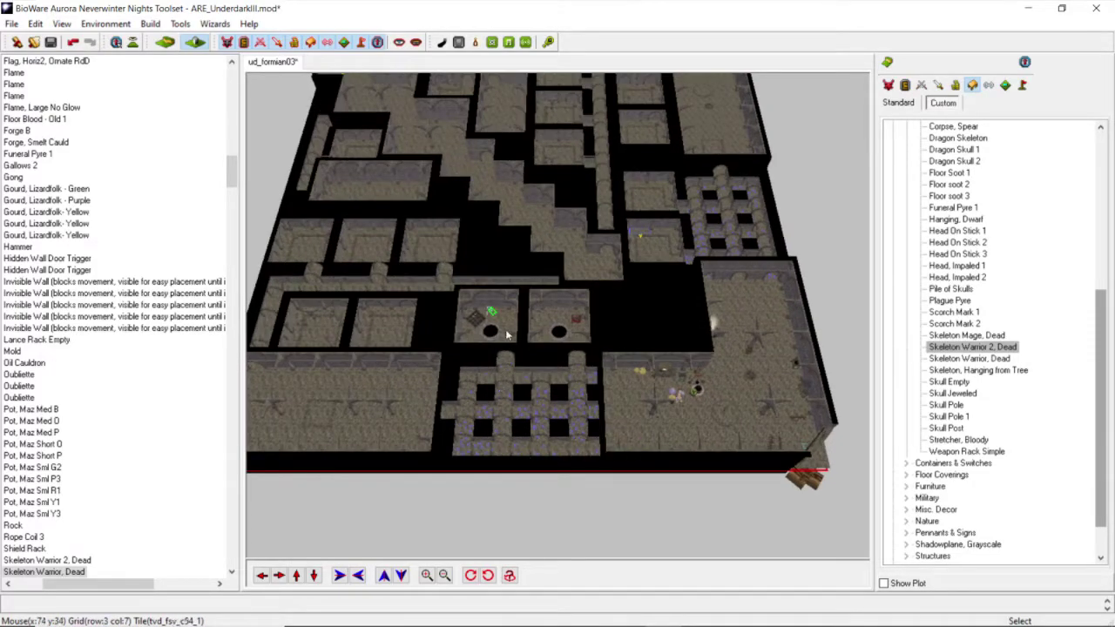
pyautogui.scroll(10, 530, 335)
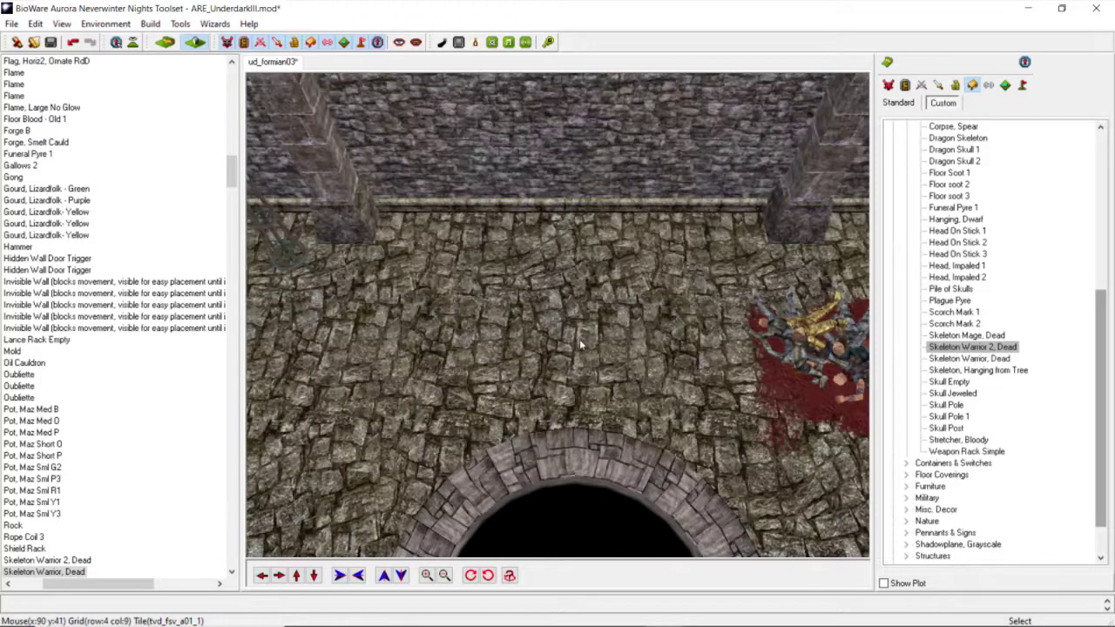
pyautogui.scroll(-2, 1104, 383)
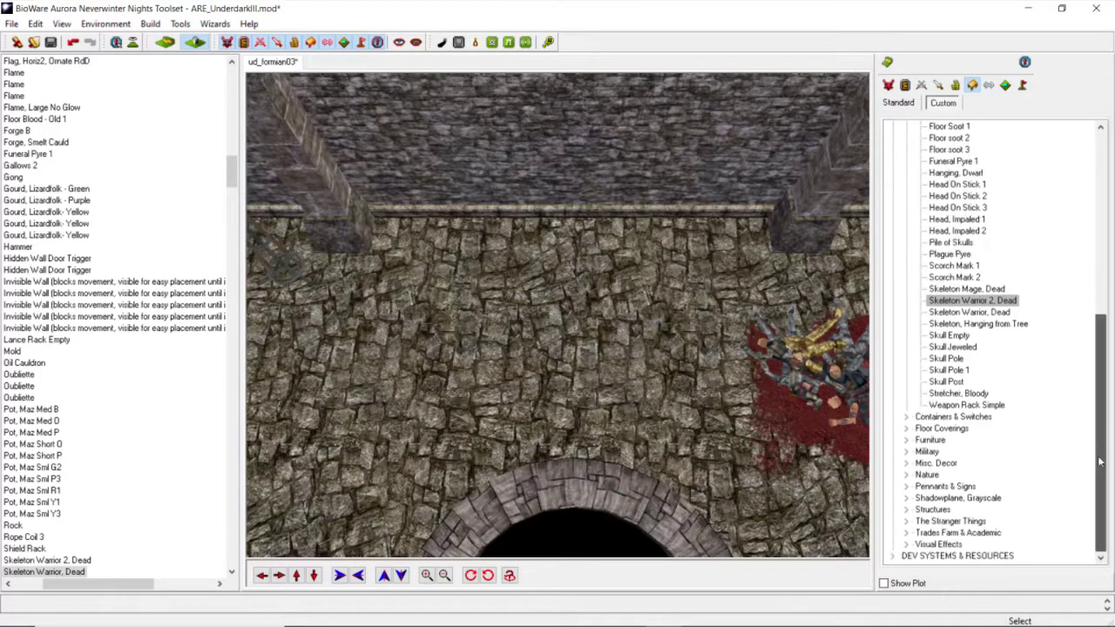
# Step: Place a Placeholder: Improved Armor from the custom DEV SYSTEMS & RESOURCES placeables on the floor between the pit and back wall, near the corpse pile
pyautogui.click(893, 557)
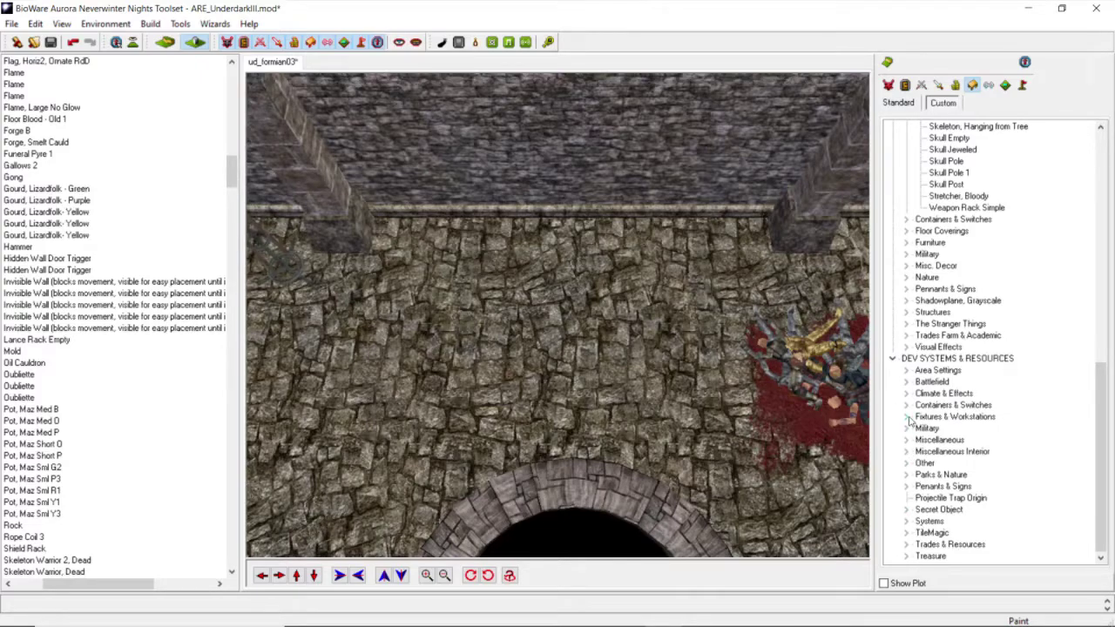
pyautogui.click(893, 358)
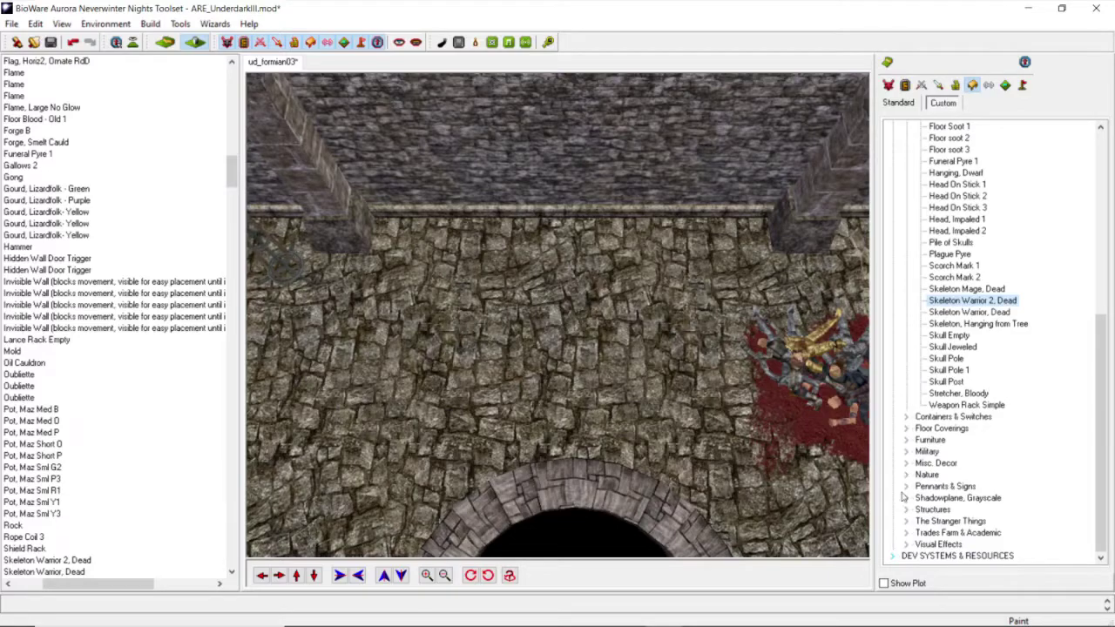
pyautogui.click(893, 556)
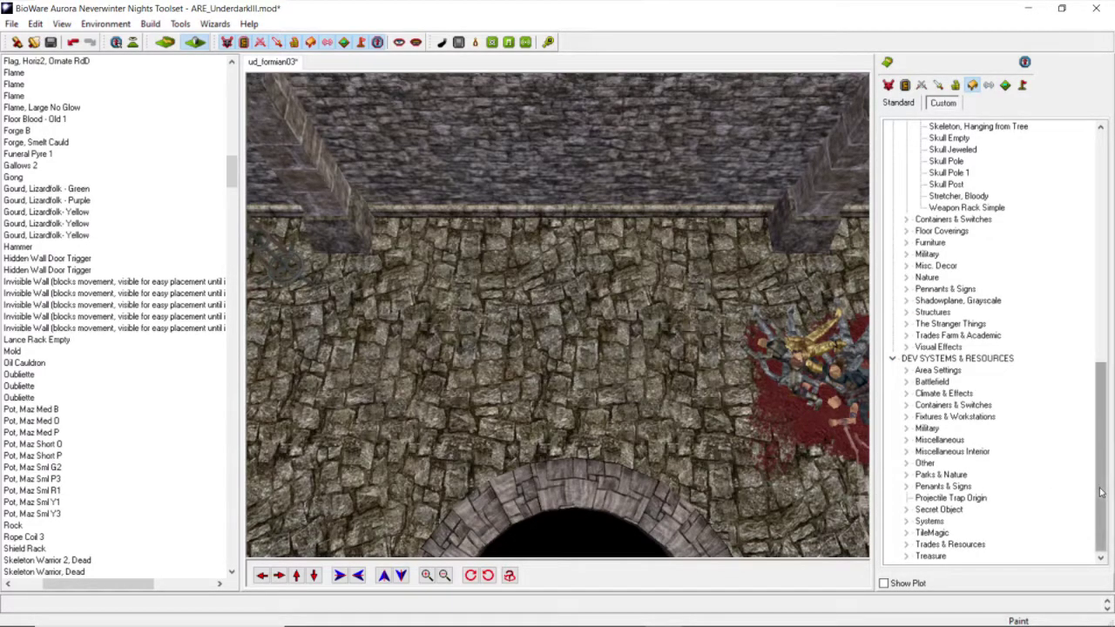
pyautogui.click(906, 393)
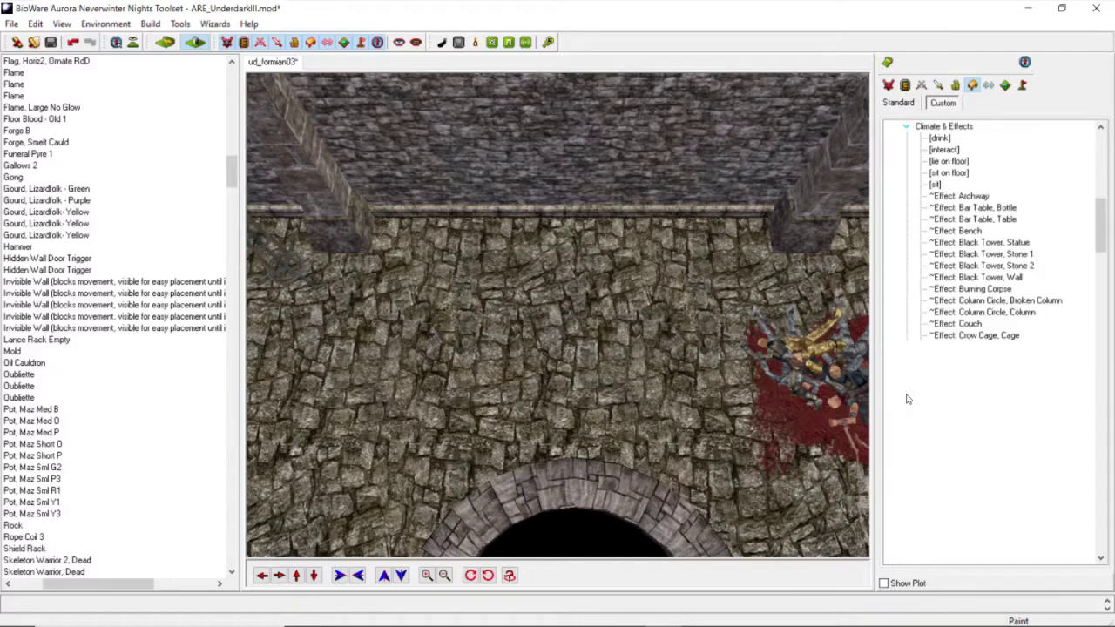
pyautogui.moveTo(1102, 283); pyautogui.dragTo(1090, 504)
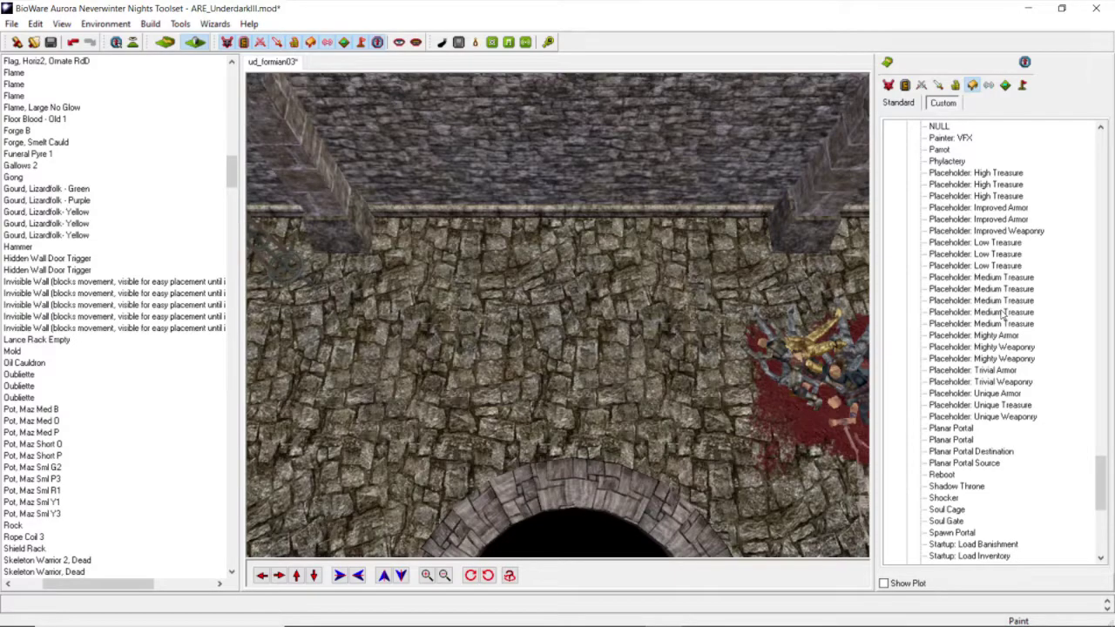
pyautogui.click(1020, 220)
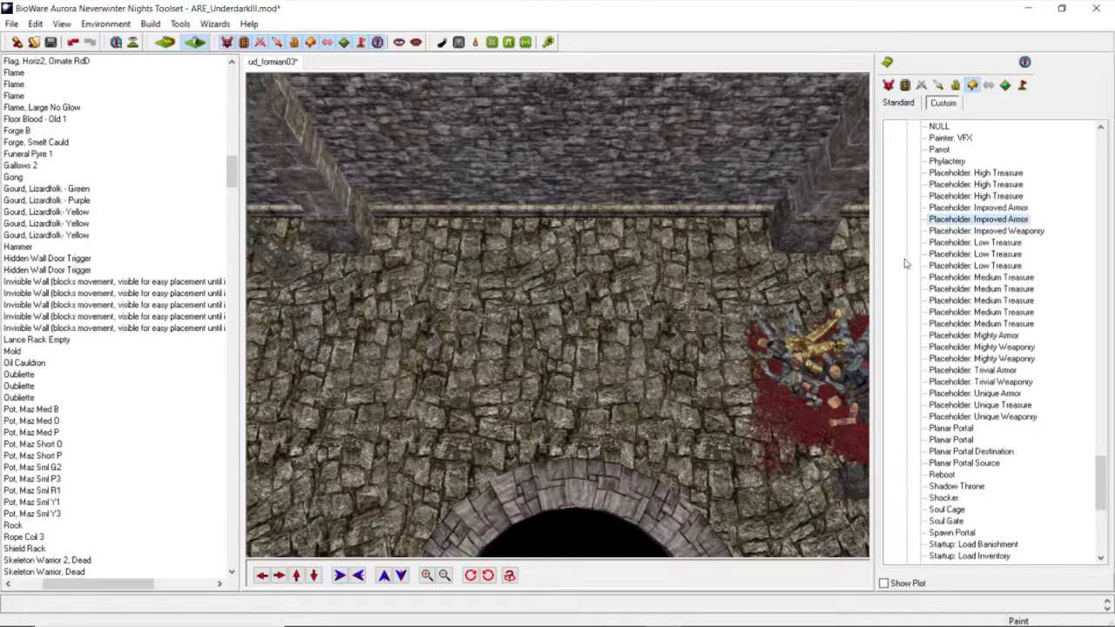
pyautogui.click(974, 359)
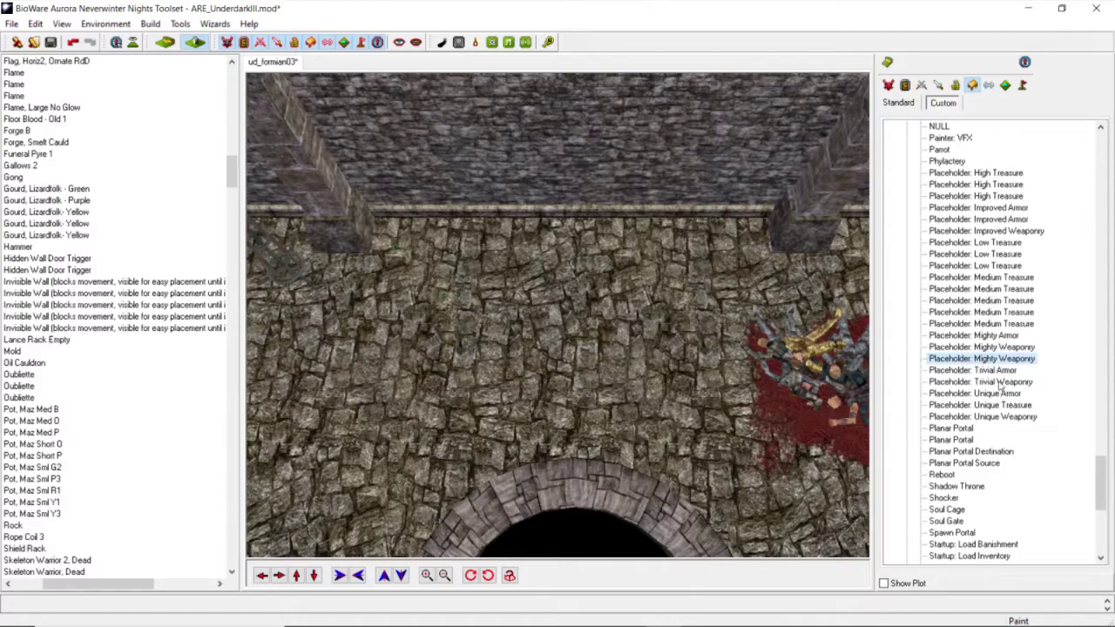
pyautogui.click(981, 348)
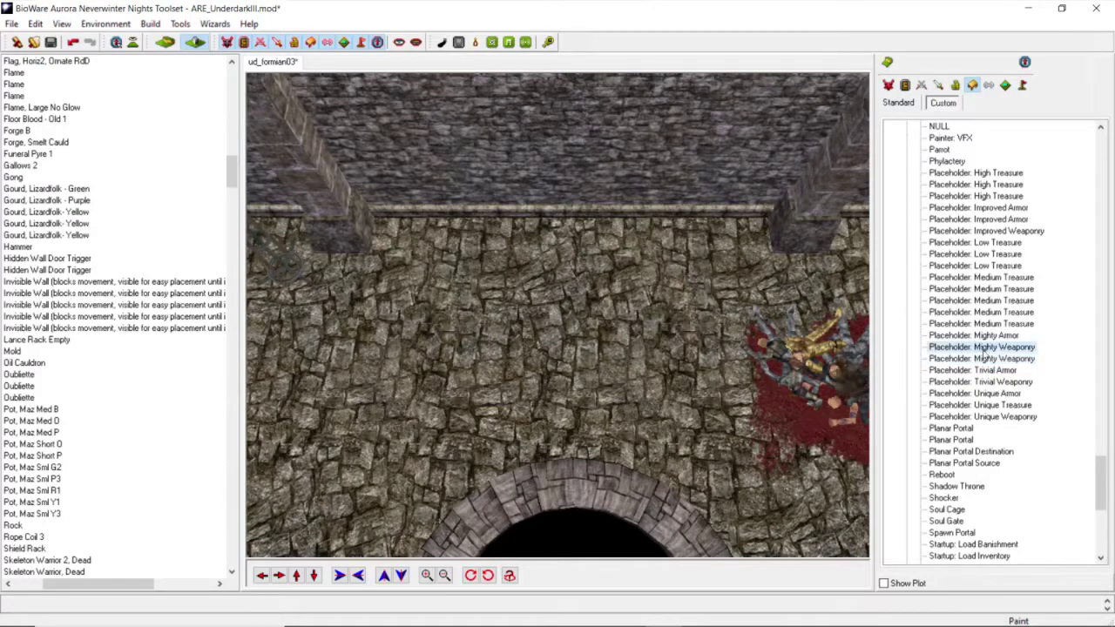
pyautogui.click(989, 221)
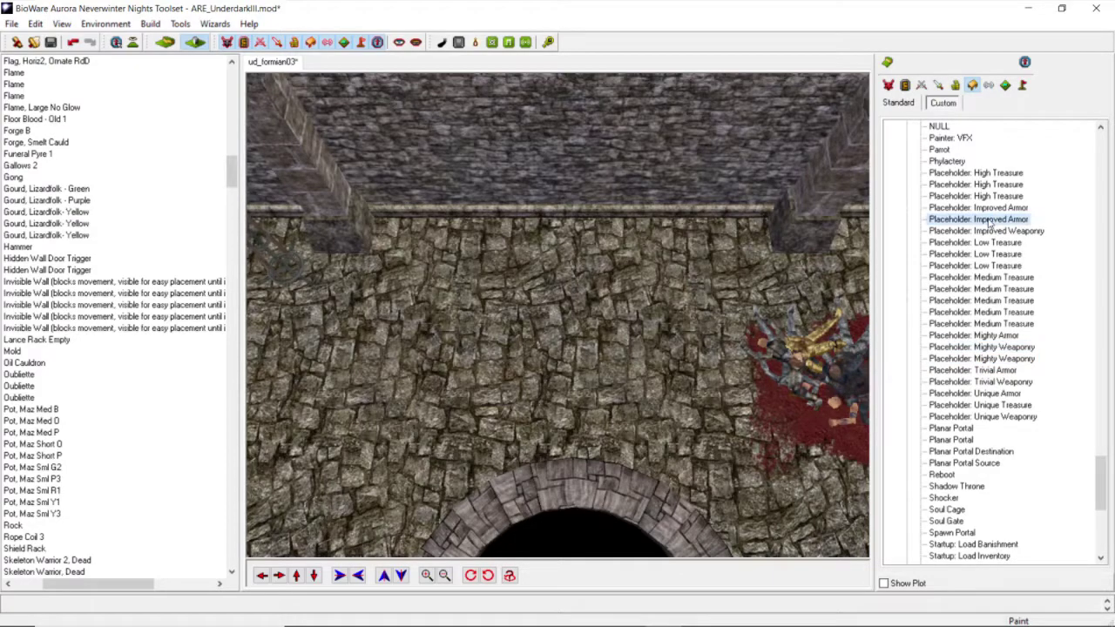
pyautogui.click(635, 313)
# Step: Inspect the variables of the placed Improved Armor placeholder and close them without changes
pyautogui.rightClick(642, 315)
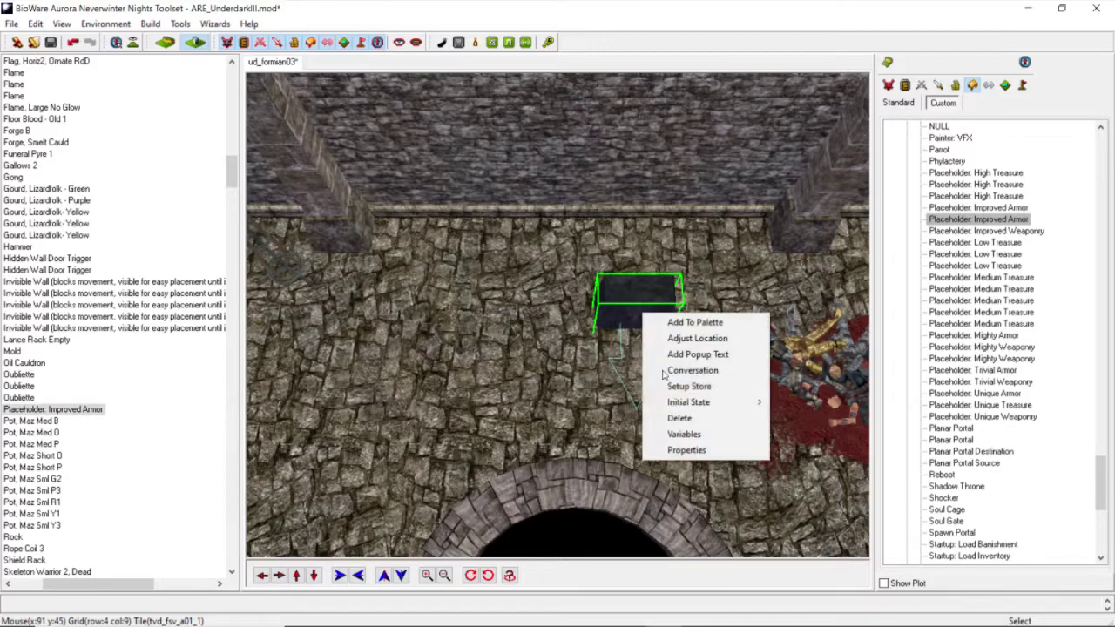
pyautogui.click(685, 433)
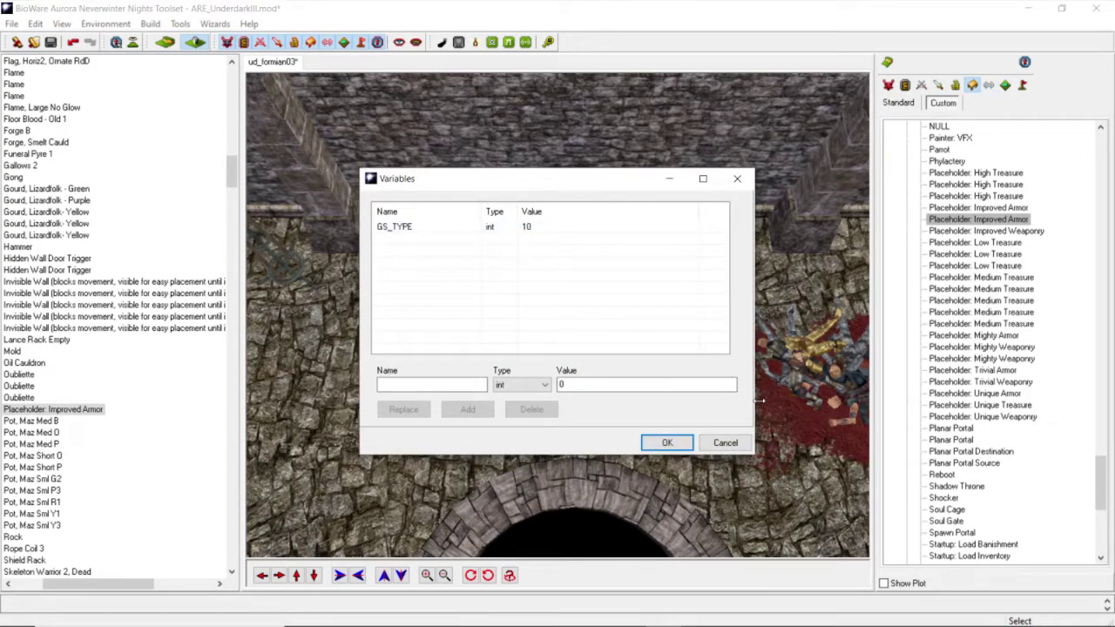
pyautogui.click(726, 442)
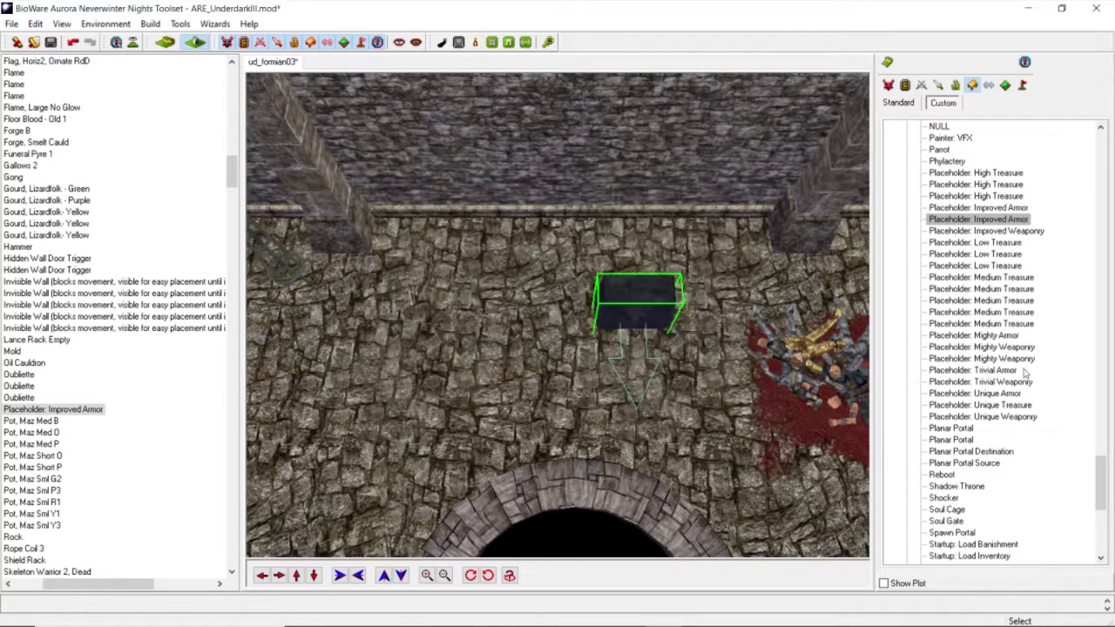
# Step: Place a Placeholder: Mighty Armor beside the Improved Armor placeholder and inspect its variables without changing them
pyautogui.click(1008, 348)
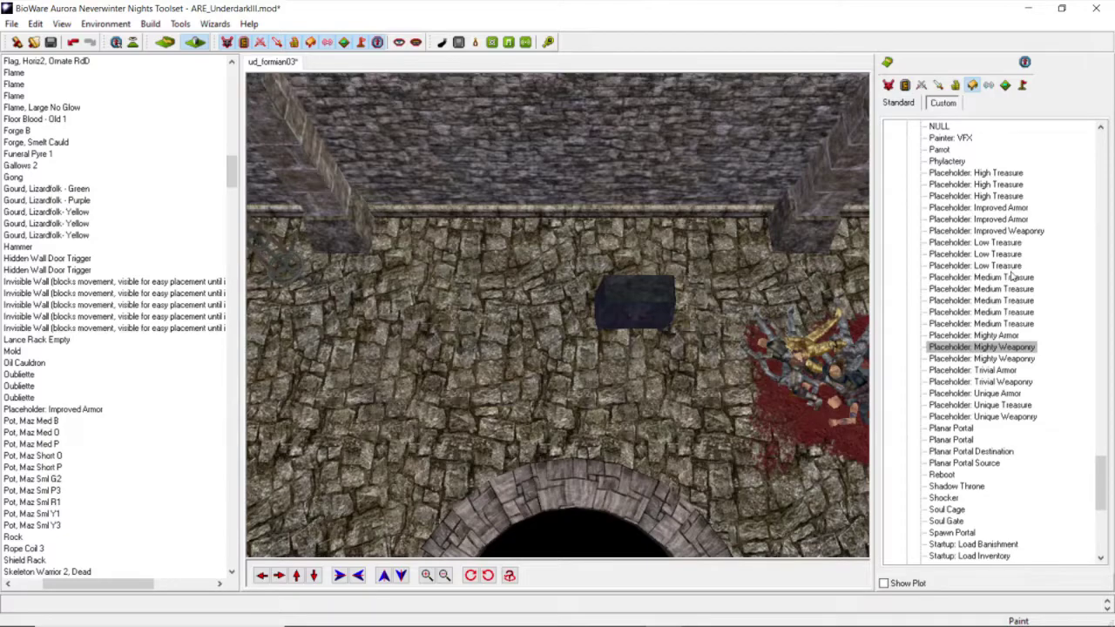
pyautogui.click(1001, 336)
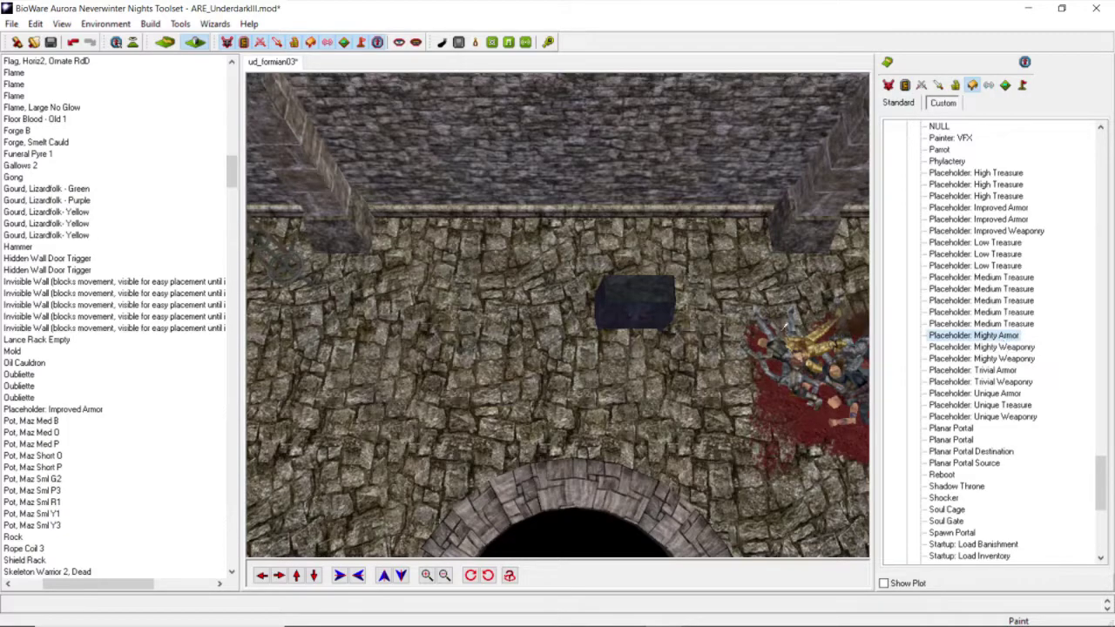
pyautogui.click(493, 323)
pyautogui.rightClick(498, 325)
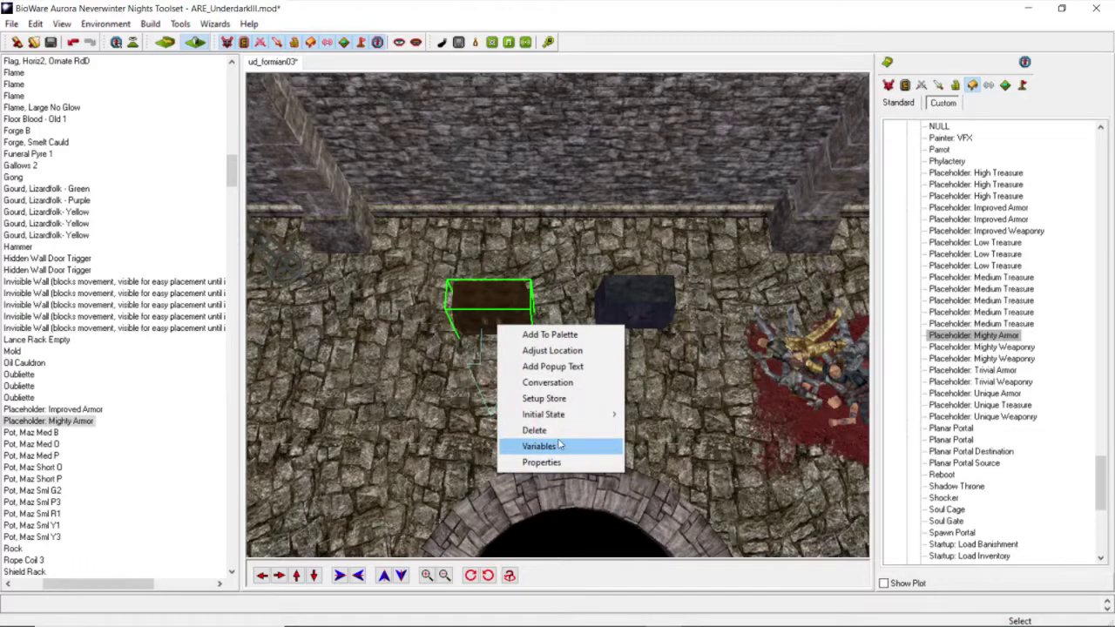
pyautogui.click(557, 446)
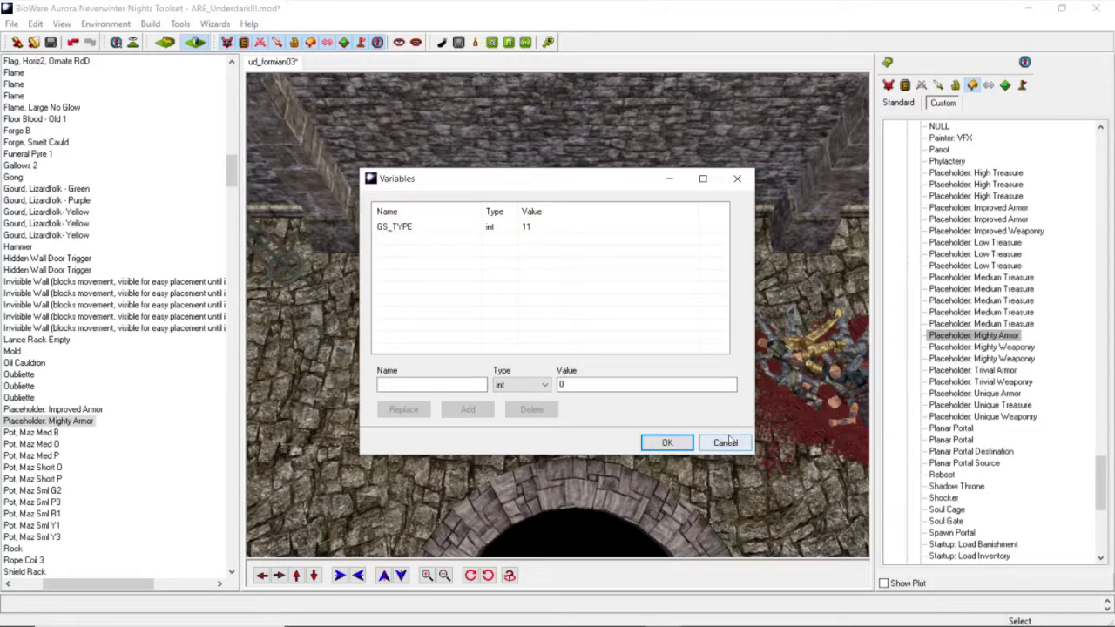
pyautogui.click(722, 444)
# Step: Delete the Mighty Armor and Improved Armor placeholders from the floor behind the pit
pyautogui.rightClick(526, 340)
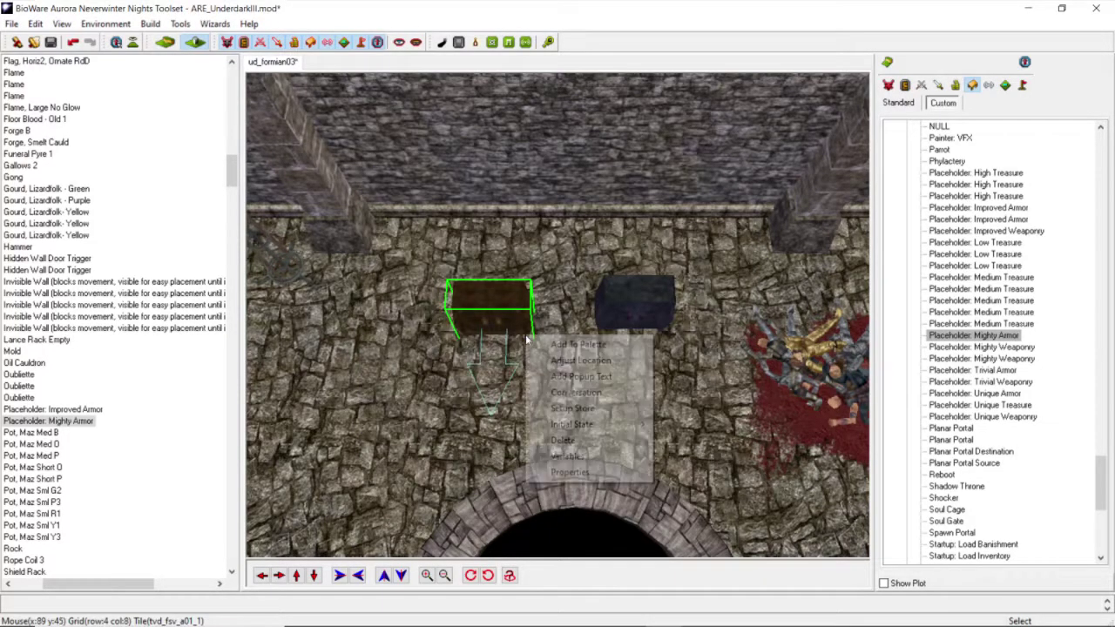
pyautogui.click(564, 440)
pyautogui.rightClick(647, 310)
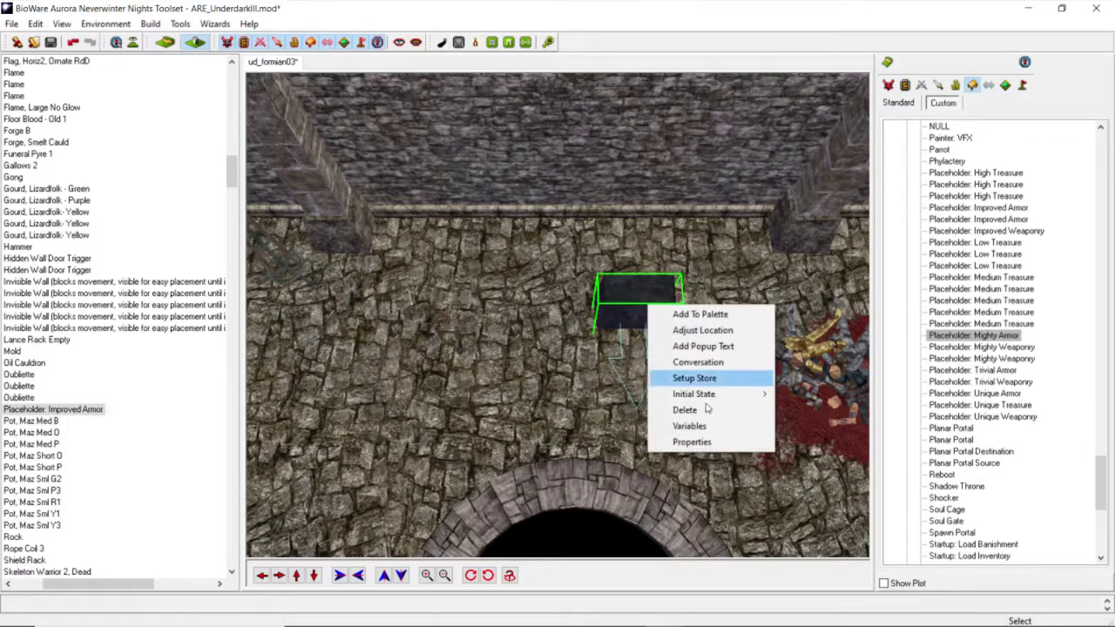
pyautogui.click(686, 408)
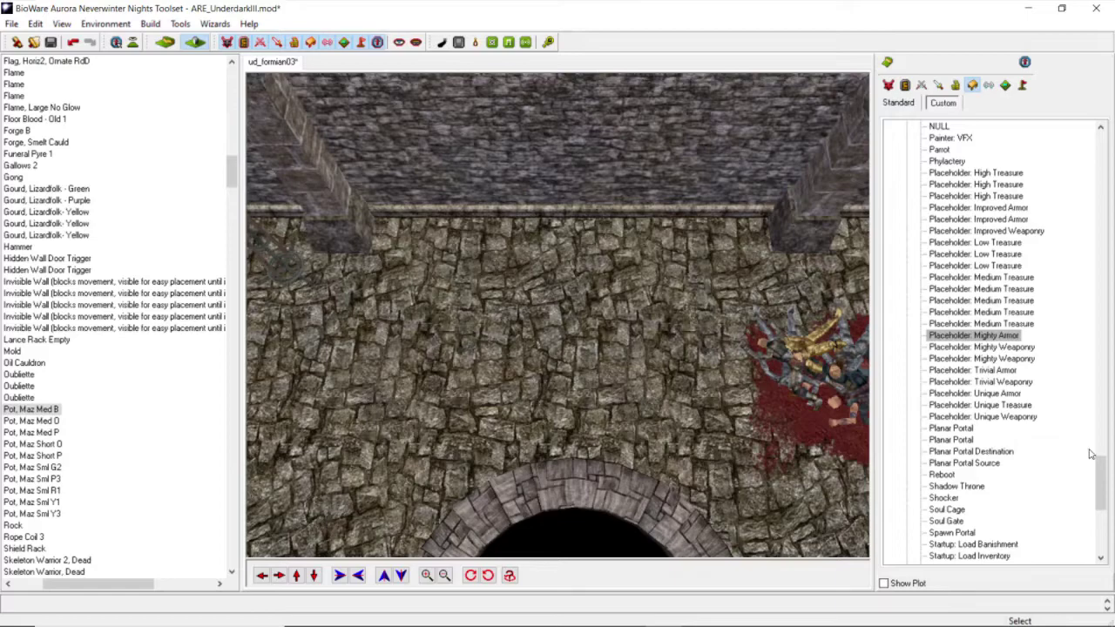
# Step: Place a Weapon Stand from the custom Medium Treasure placeables on the floor between the pit and the back wall
pyautogui.moveTo(1096, 463); pyautogui.dragTo(1098, 512)
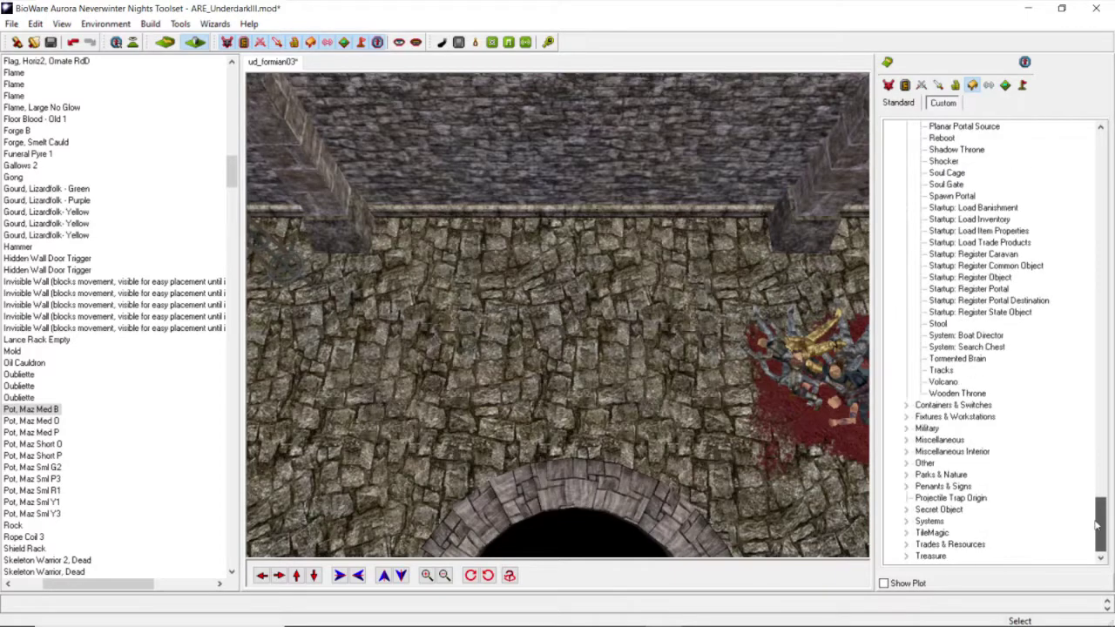
pyautogui.click(907, 557)
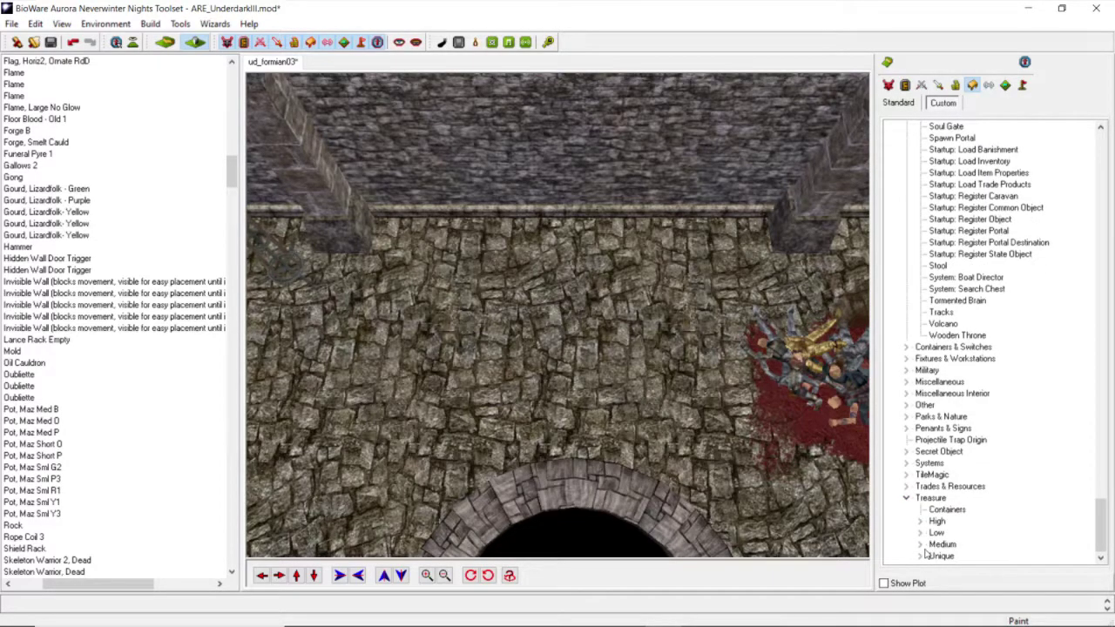
pyautogui.click(920, 544)
pyautogui.click(961, 269)
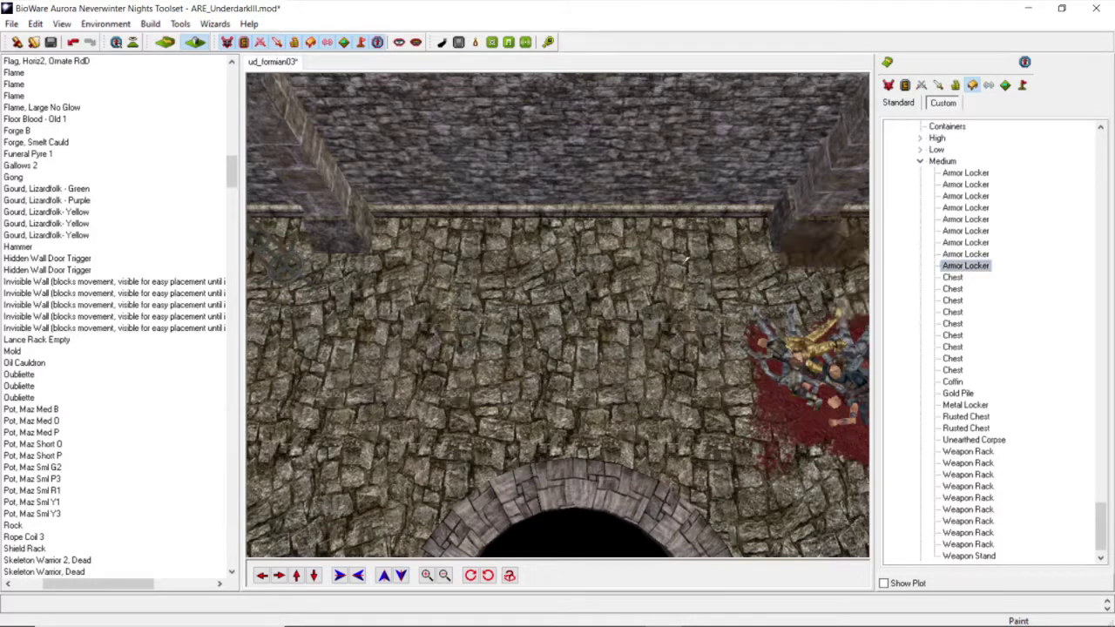
pyautogui.moveTo(1099, 528); pyautogui.dragTo(1107, 566)
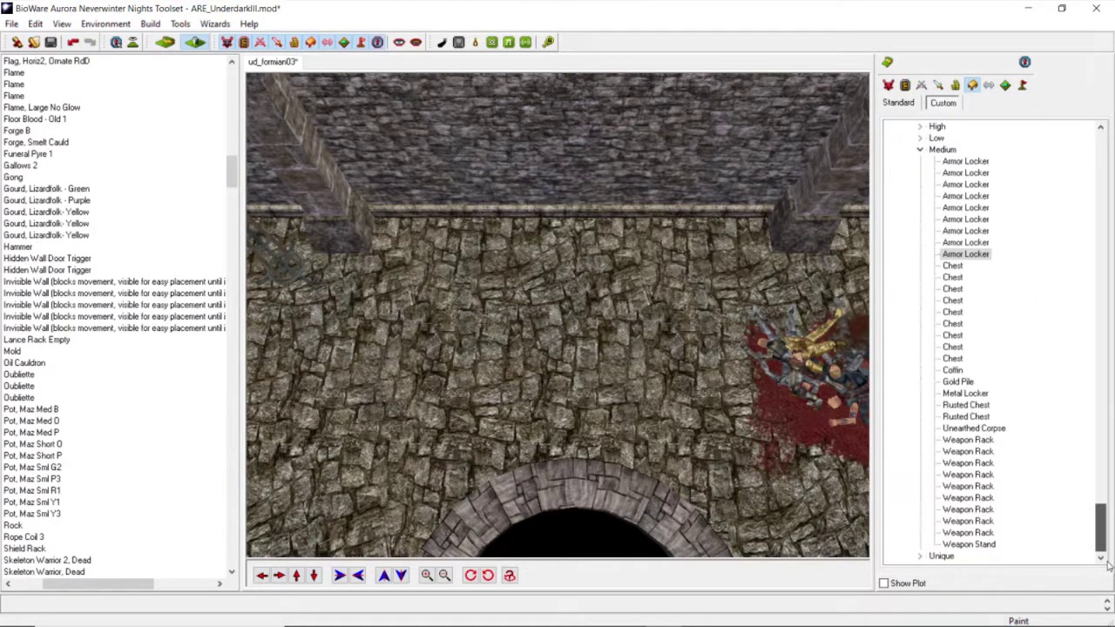
pyautogui.click(969, 546)
pyautogui.click(654, 298)
pyautogui.scroll(3, 652, 299)
pyautogui.moveTo(652, 299)
pyautogui.mouseDown(button='middle')
pyautogui.moveTo(629, 258)
pyautogui.moveTo(676, 279)
pyautogui.moveTo(667, 286)
pyautogui.mouseUp(button='middle')
pyautogui.scroll(-3, 676, 278)
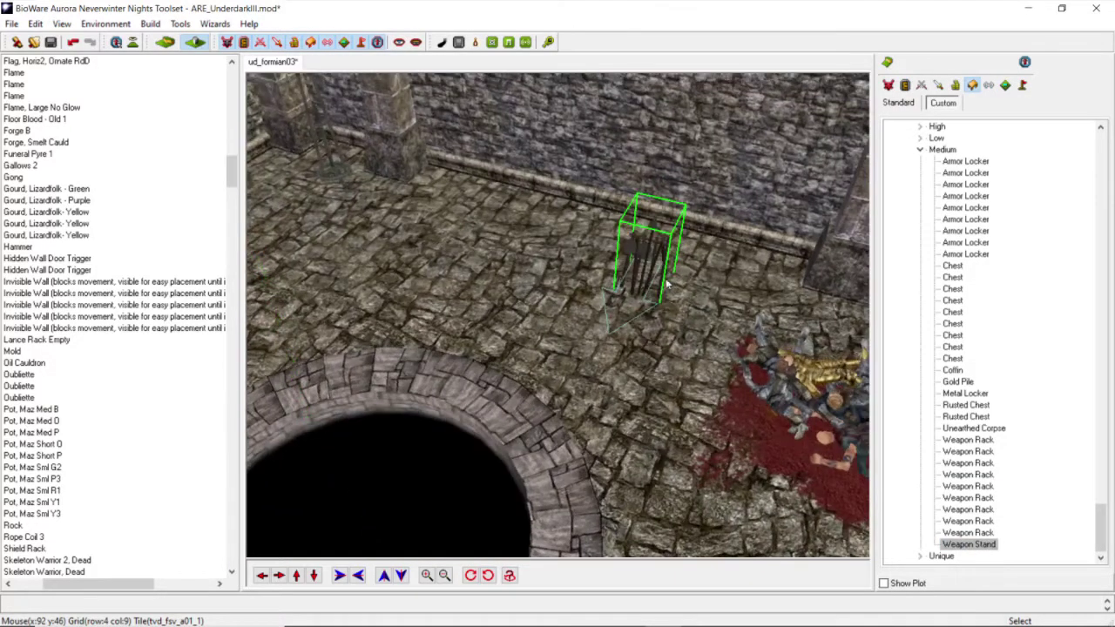
# Step: Move the Weapon Stand into the room's back corner near the round spear rack and rotate it to face the room
pyautogui.click(657, 282)
pyautogui.click(563, 266)
pyautogui.moveTo(562, 267); pyautogui.dragTo(569, 293, button='middle')
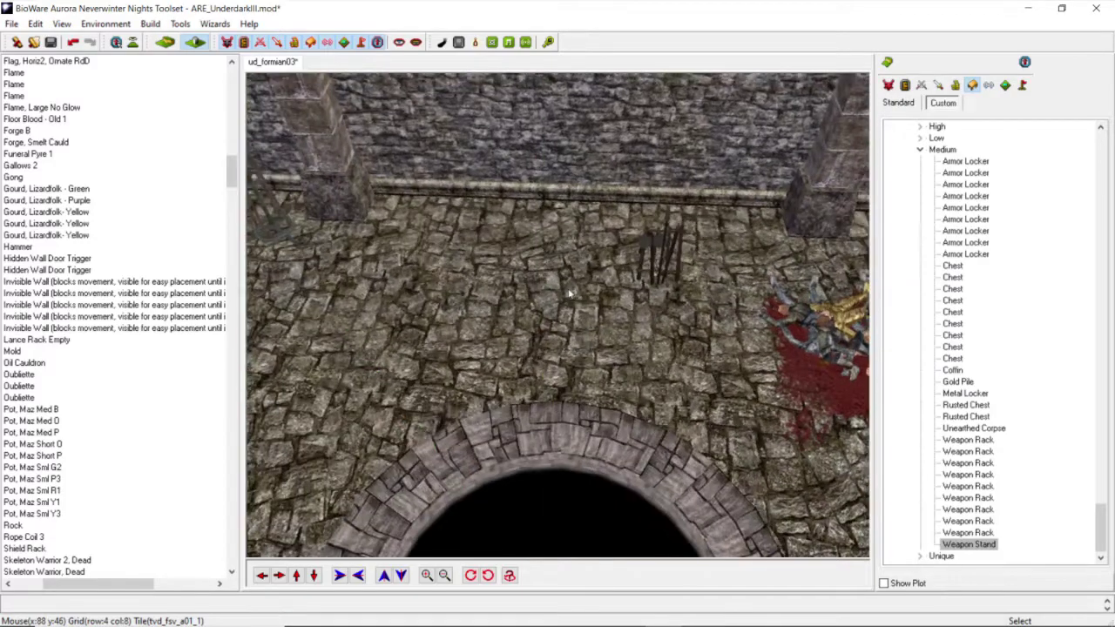
pyautogui.click(646, 275)
pyautogui.moveTo(646, 275); pyautogui.dragTo(328, 277)
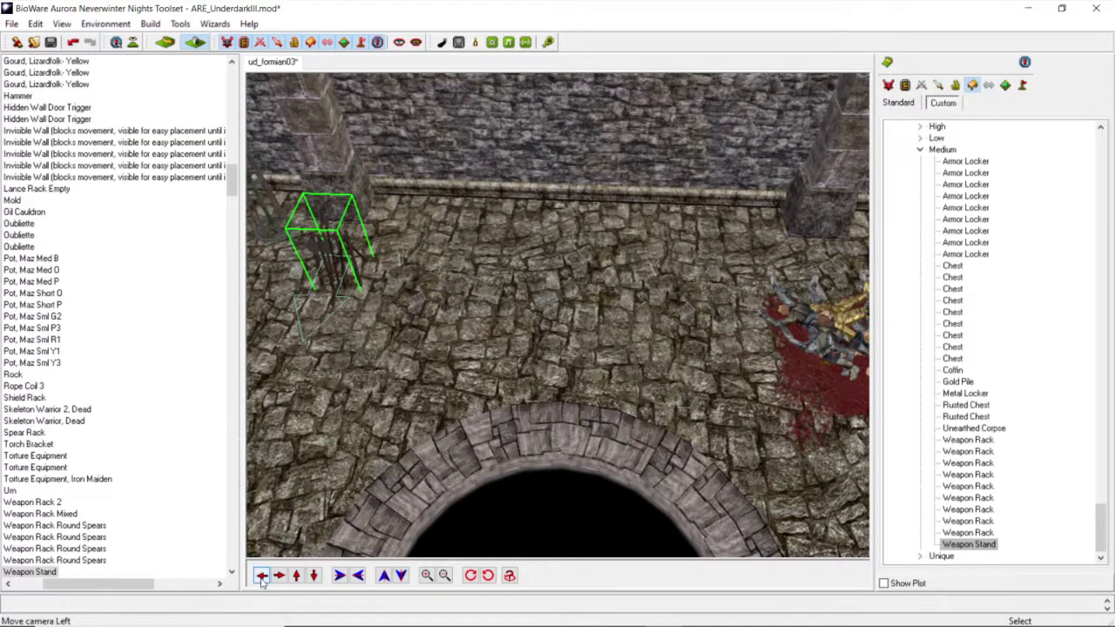
pyautogui.click(262, 579)
pyautogui.moveTo(427, 290); pyautogui.dragTo(537, 256, button='middle')
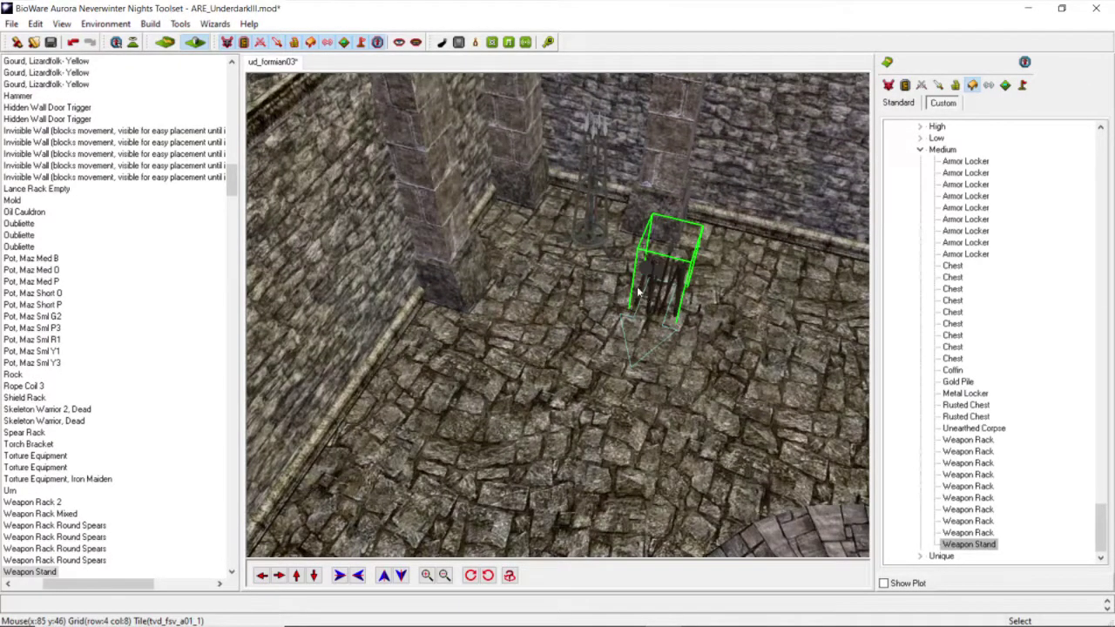
pyautogui.click(637, 292)
pyautogui.click(678, 299)
pyautogui.click(679, 298)
pyautogui.click(659, 294)
pyautogui.click(638, 294)
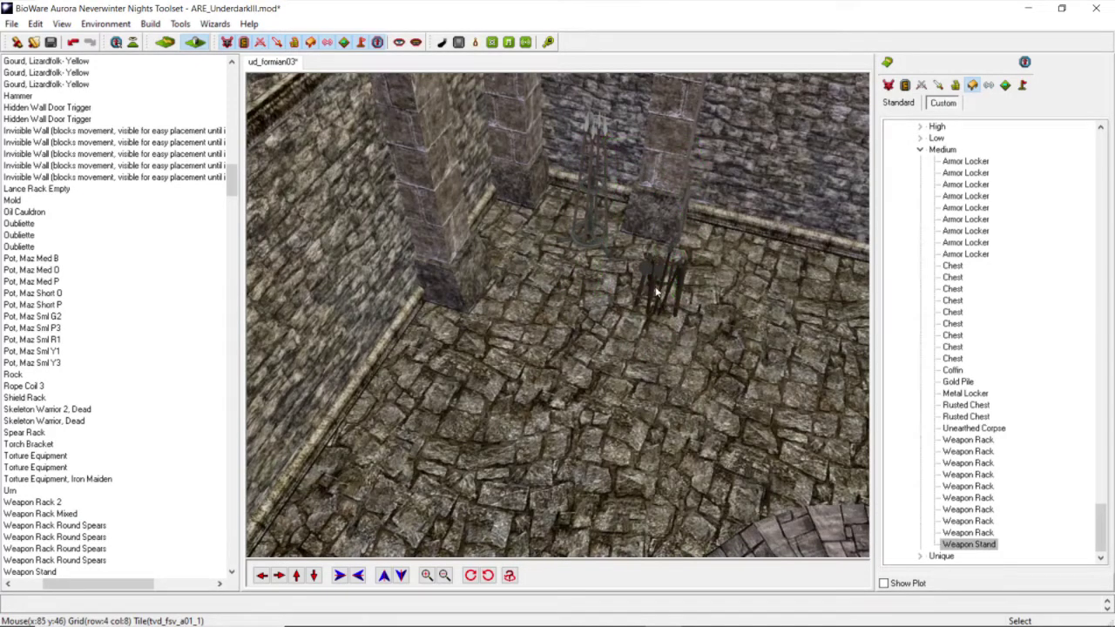
pyautogui.moveTo(649, 298); pyautogui.dragTo(541, 248)
pyautogui.click(489, 575)
pyautogui.scroll(-3, 520, 425)
pyautogui.scroll(3, 520, 425)
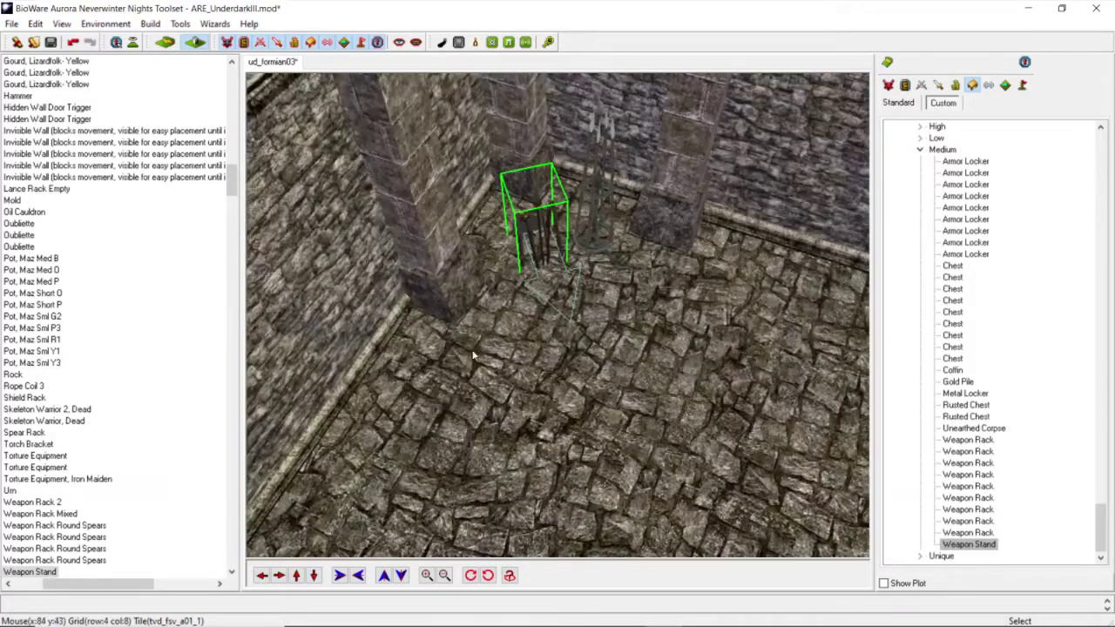
# Step: Fine-tune the Weapon Stand's position on the corner floor between the wall pillars, beside the round spear rack
pyautogui.click(539, 253)
pyautogui.click(538, 252)
pyautogui.click(550, 251)
pyautogui.click(539, 242)
pyautogui.click(532, 231)
pyautogui.click(527, 223)
pyautogui.click(540, 255)
pyautogui.scroll(-4, 550, 309)
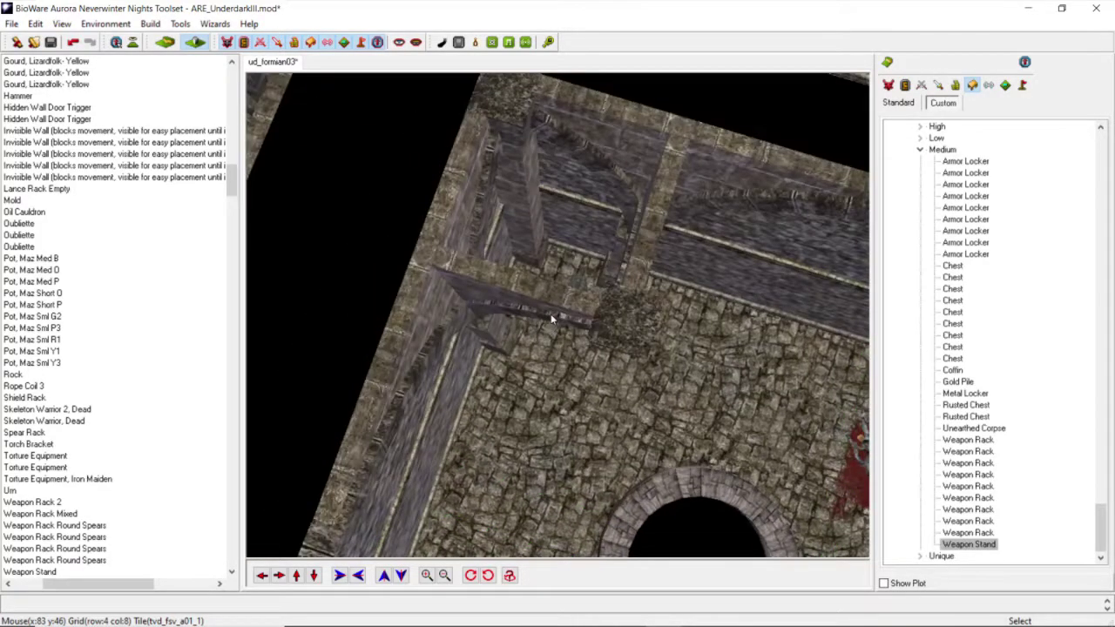
pyautogui.scroll(4, 551, 318)
pyautogui.click(526, 353)
pyautogui.moveTo(526, 352); pyautogui.dragTo(591, 323)
pyautogui.moveTo(562, 337); pyautogui.dragTo(602, 281)
pyautogui.moveTo(542, 320); pyautogui.dragTo(561, 350)
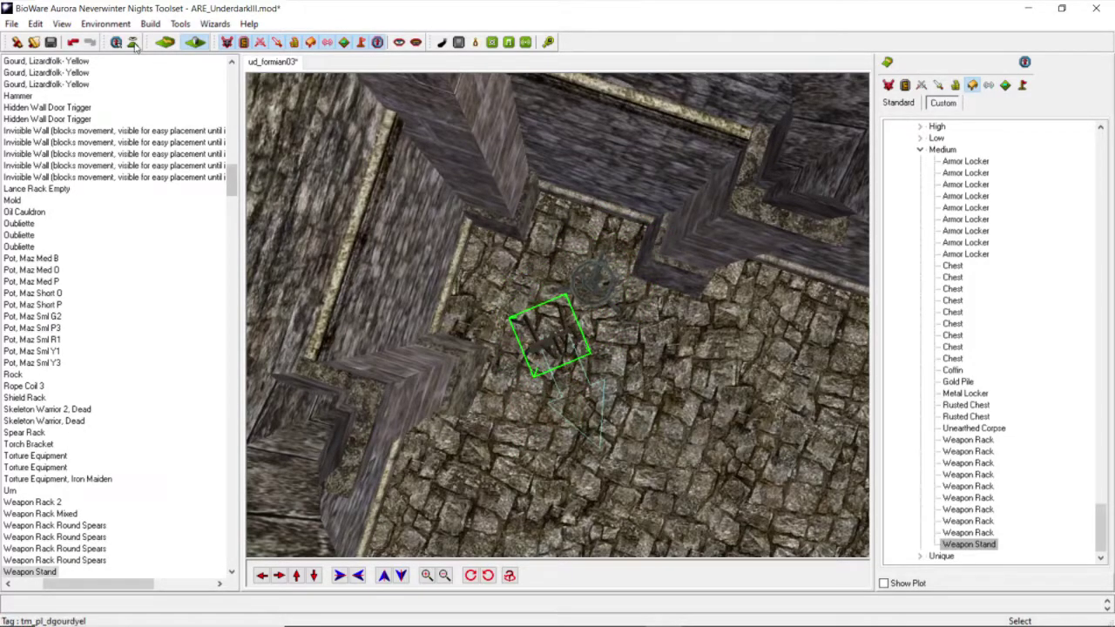
# Step: Check the Weapon Stand's position against the walkable floor by turning Render AABB Nodes on and off again
pyautogui.click(106, 24)
pyautogui.click(153, 140)
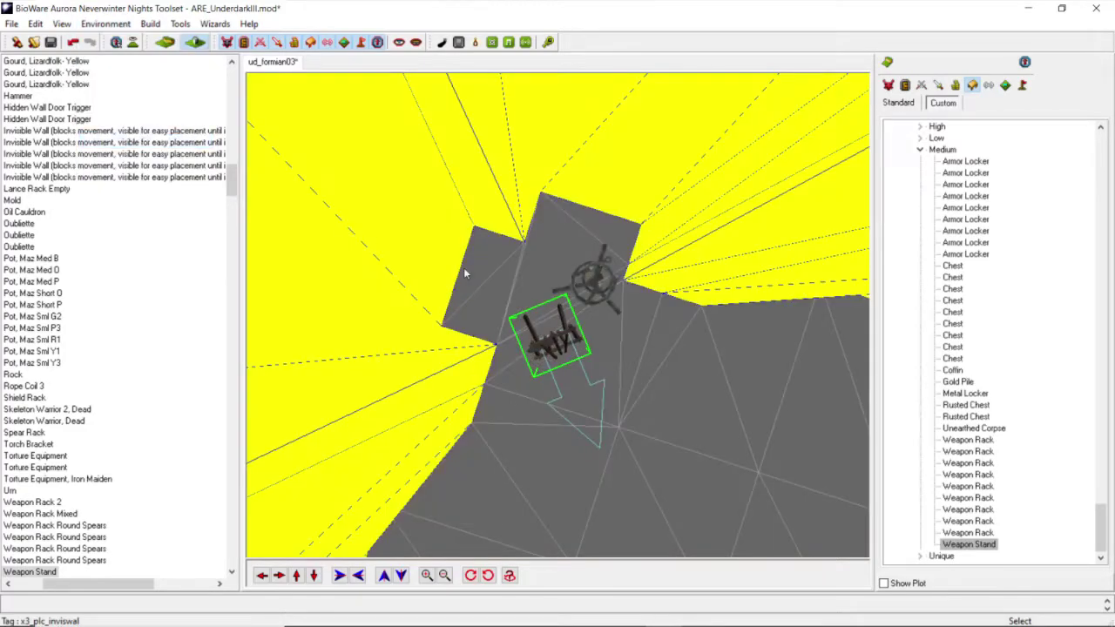
pyautogui.scroll(-5, 498, 284)
pyautogui.moveTo(498, 284); pyautogui.dragTo(547, 307, button='middle')
pyautogui.scroll(5, 547, 306)
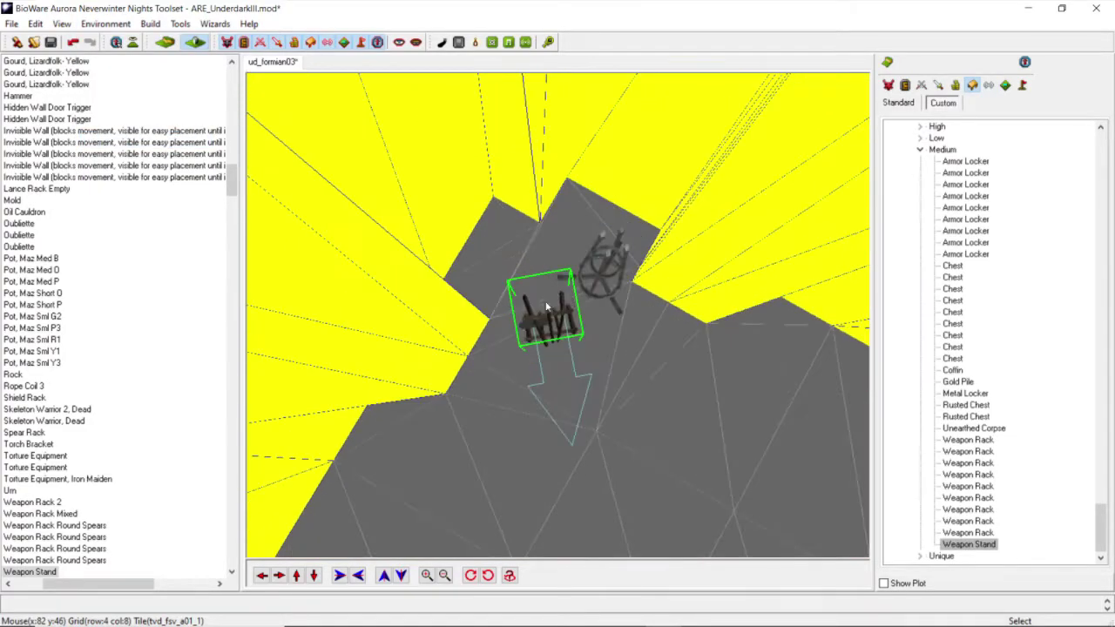
pyautogui.click(105, 24)
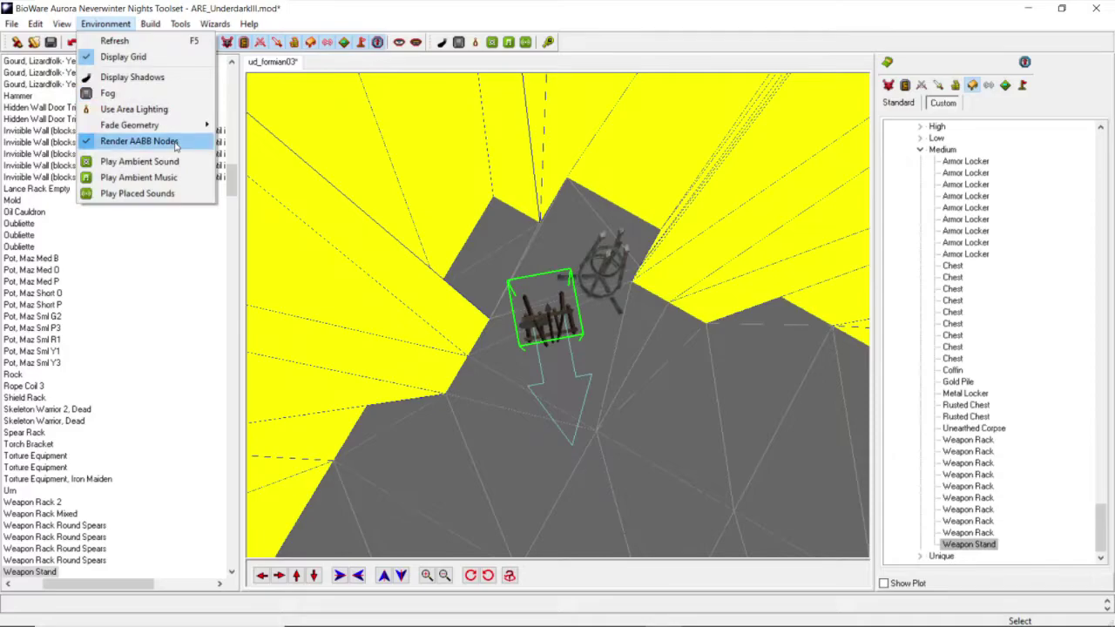
pyautogui.click(152, 141)
# Step: Examine how the furnished pit rooms sit within the overall area layout, out to the area's edge
pyautogui.scroll(-3, 610, 305)
pyautogui.scroll(-8, 611, 301)
pyautogui.moveTo(621, 276); pyautogui.dragTo(470, 436, button='middle')
pyautogui.scroll(5, 535, 377)
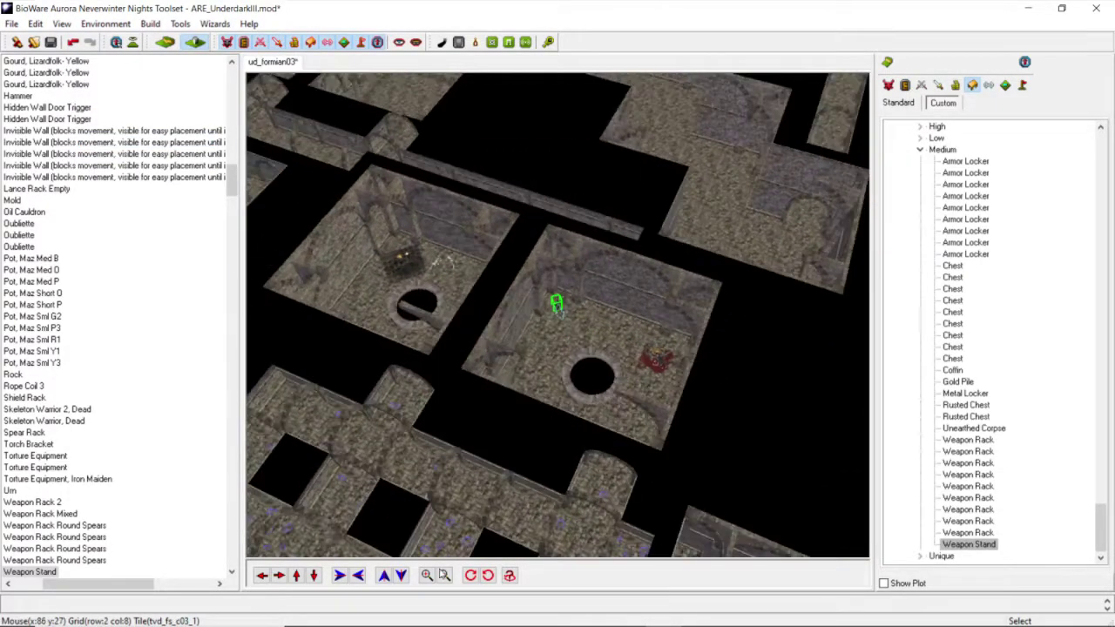
pyautogui.click(258, 581)
pyautogui.scroll(-4, 468, 360)
pyautogui.click(469, 360)
pyautogui.moveTo(469, 359); pyautogui.dragTo(375, 561, button='middle')
pyautogui.click(315, 575)
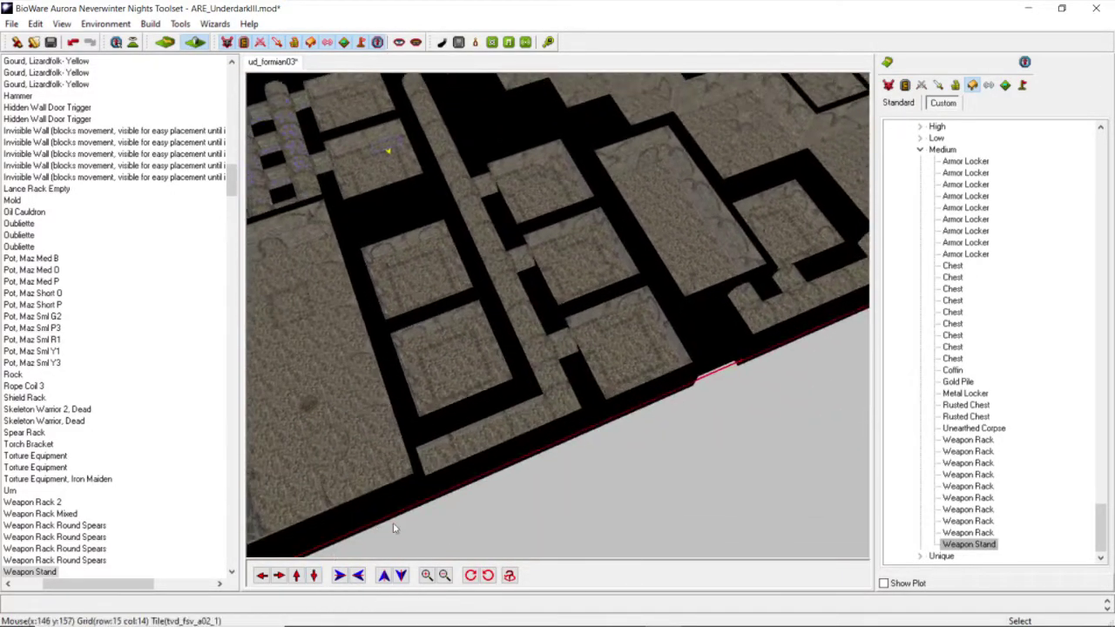
# Step: Examine the two empty neighbouring rooms with waypoints next to the grid of corridors
pyautogui.moveTo(392, 527); pyautogui.dragTo(410, 496, button='middle')
pyautogui.scroll(3, 411, 496)
pyautogui.click(279, 575)
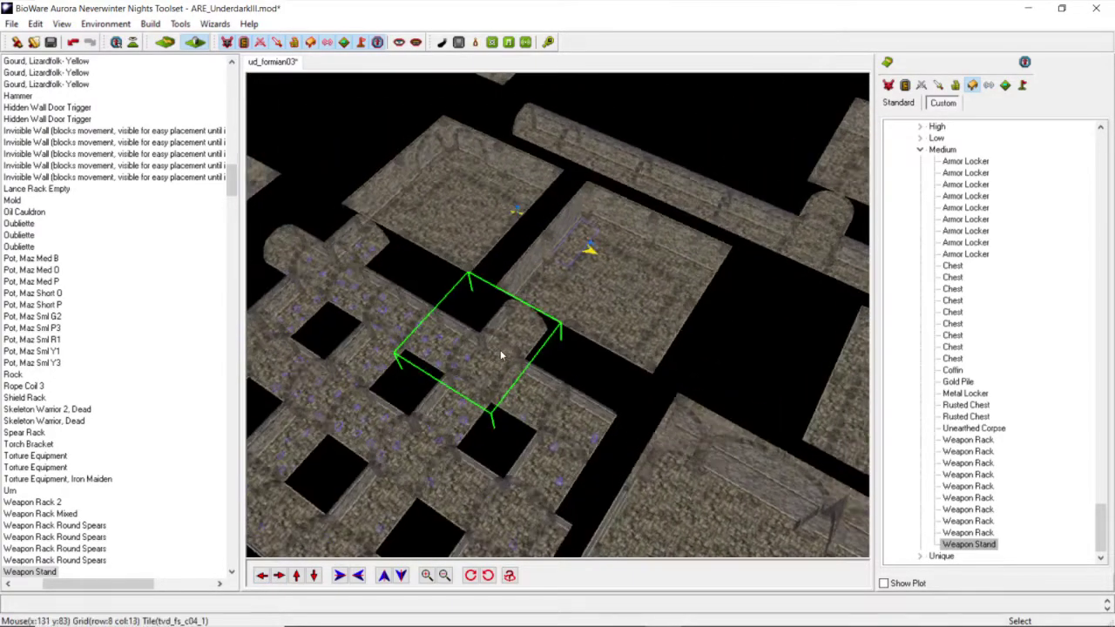
pyautogui.moveTo(504, 345); pyautogui.dragTo(559, 325, button='middle')
pyautogui.scroll(3, 558, 325)
pyautogui.scroll(-10, 558, 324)
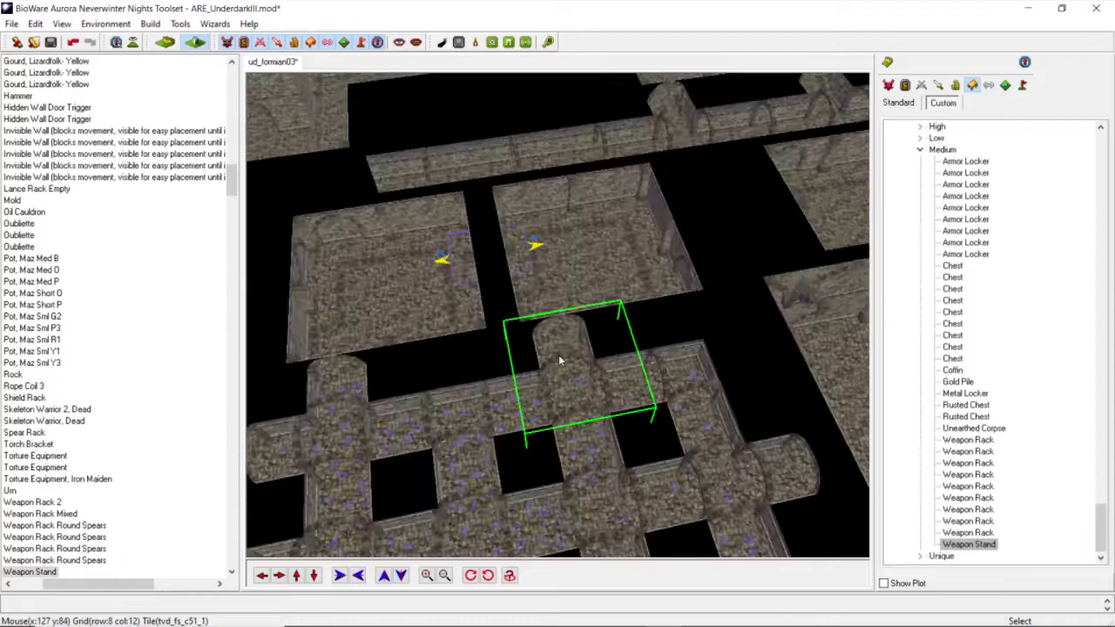
pyautogui.scroll(10, 545, 372)
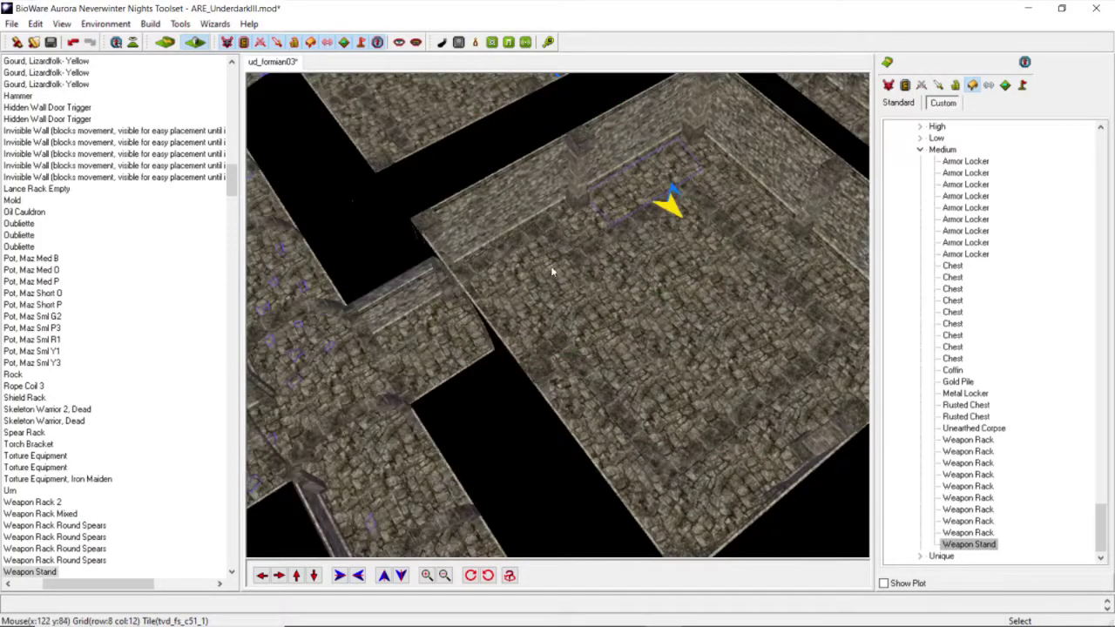
pyautogui.scroll(-4, 552, 272)
pyautogui.moveTo(490, 282); pyautogui.dragTo(505, 318, button='middle')
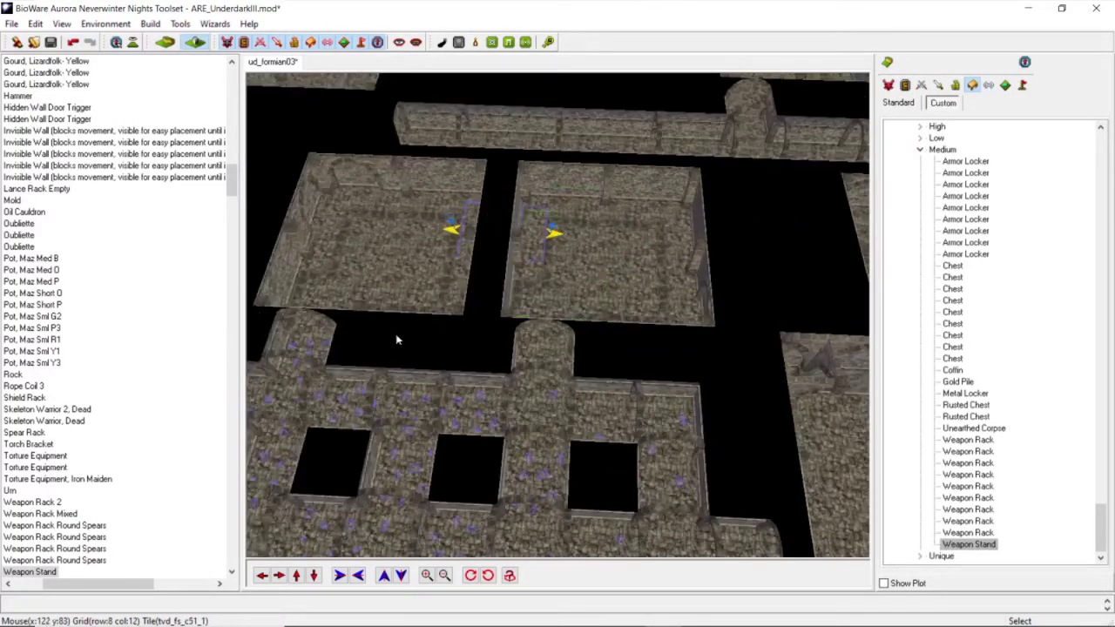
pyautogui.click(266, 573)
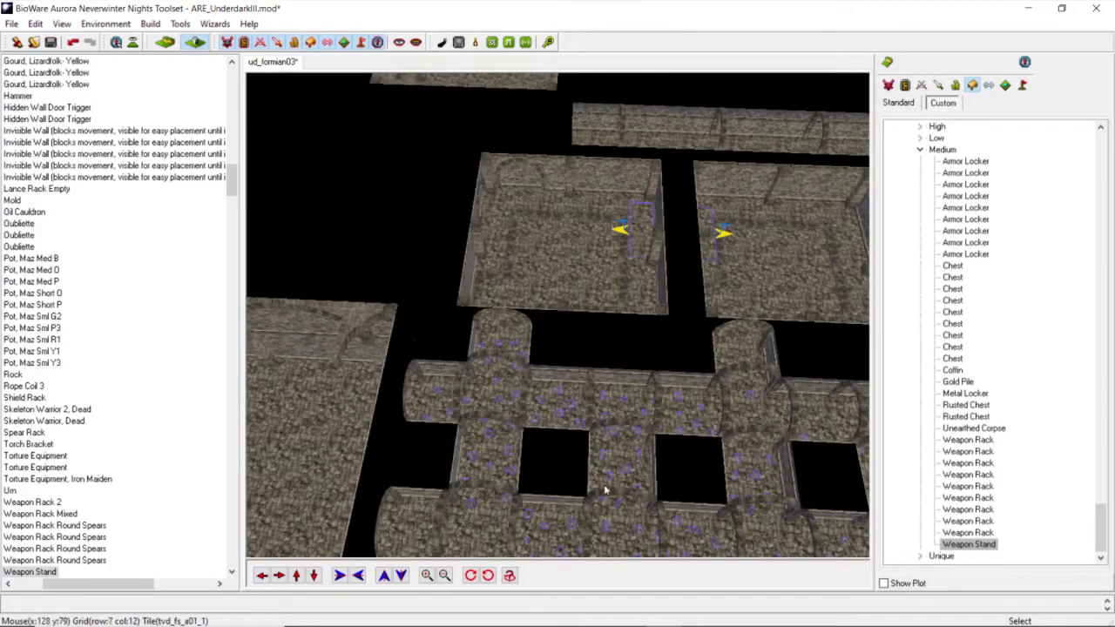
pyautogui.moveTo(717, 307); pyautogui.dragTo(606, 379, button='middle')
pyautogui.scroll(4, 605, 380)
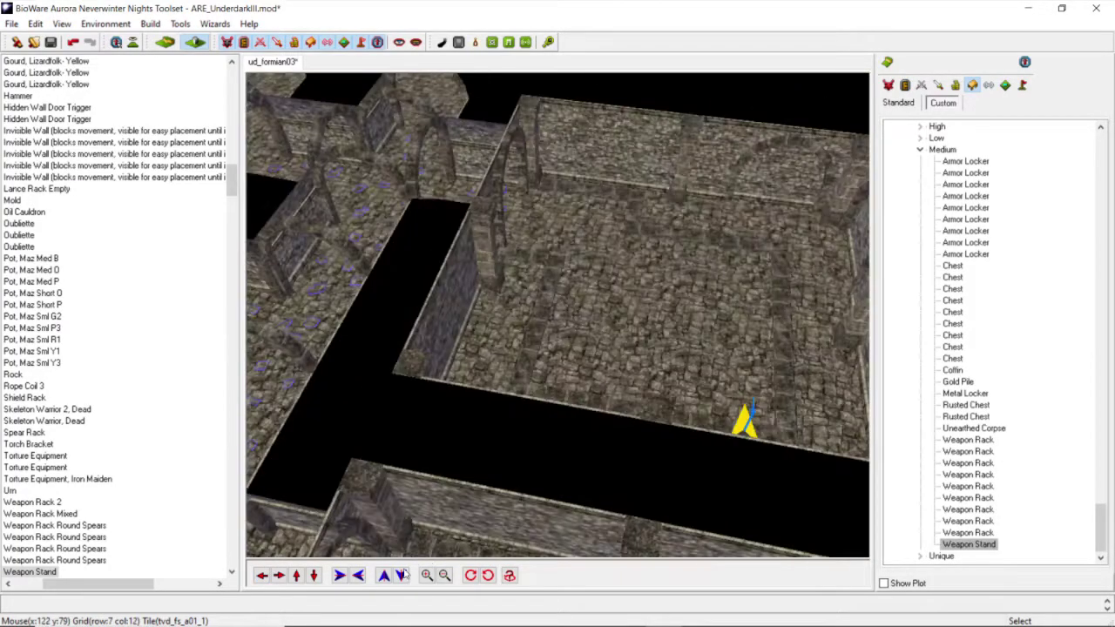
# Step: Inspect the facing walls and outlined triggers of the two empty rooms, looking closely at the waypoint beside each
pyautogui.click(316, 582)
pyautogui.moveTo(547, 427); pyautogui.dragTo(577, 410, button='middle')
pyautogui.scroll(3, 576, 409)
pyautogui.scroll(-3, 634, 359)
pyautogui.moveTo(633, 359); pyautogui.dragTo(645, 331, button='middle')
pyautogui.scroll(-4, 634, 280)
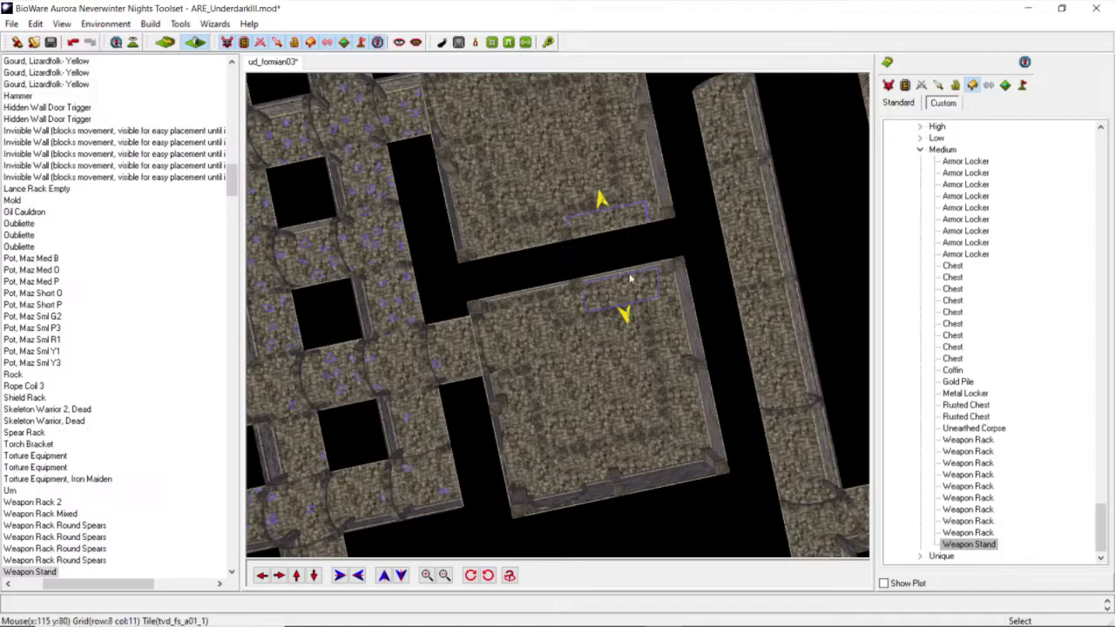
pyautogui.scroll(3, 629, 278)
pyautogui.moveTo(647, 293); pyautogui.dragTo(688, 253, button='middle')
pyautogui.scroll(3, 667, 318)
pyautogui.scroll(-3, 667, 318)
pyautogui.scroll(3, 645, 292)
pyautogui.scroll(-2, 625, 298)
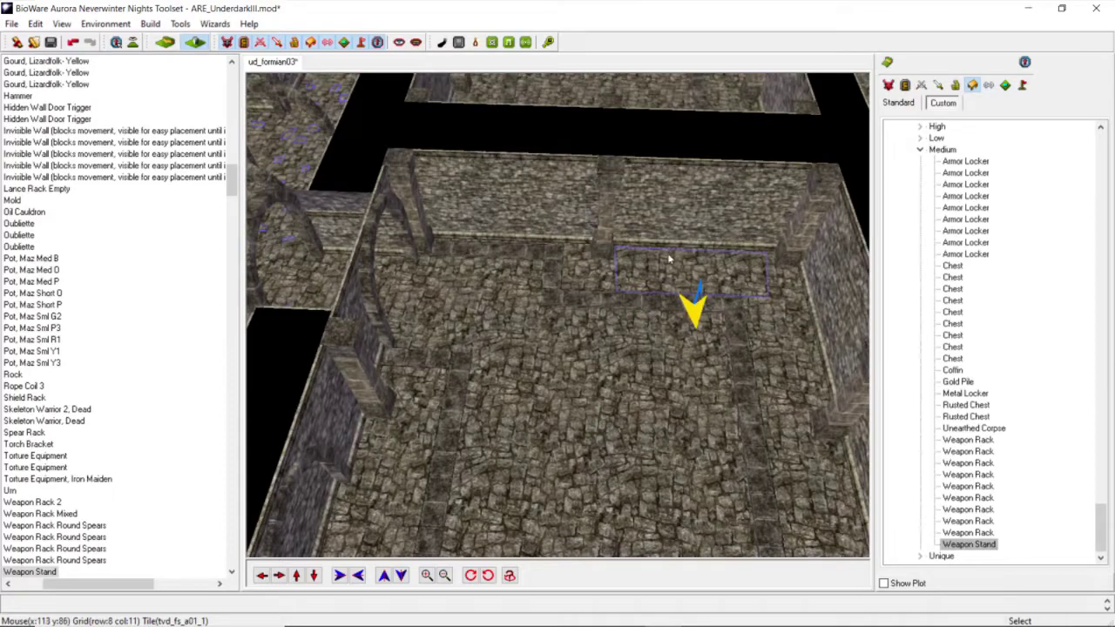
# Step: Turn on Render AABB Nodes to check the walkable floor around the trigger and waypoint in the empty room
pyautogui.click(673, 259)
pyautogui.moveTo(677, 342); pyautogui.dragTo(688, 296, button='middle')
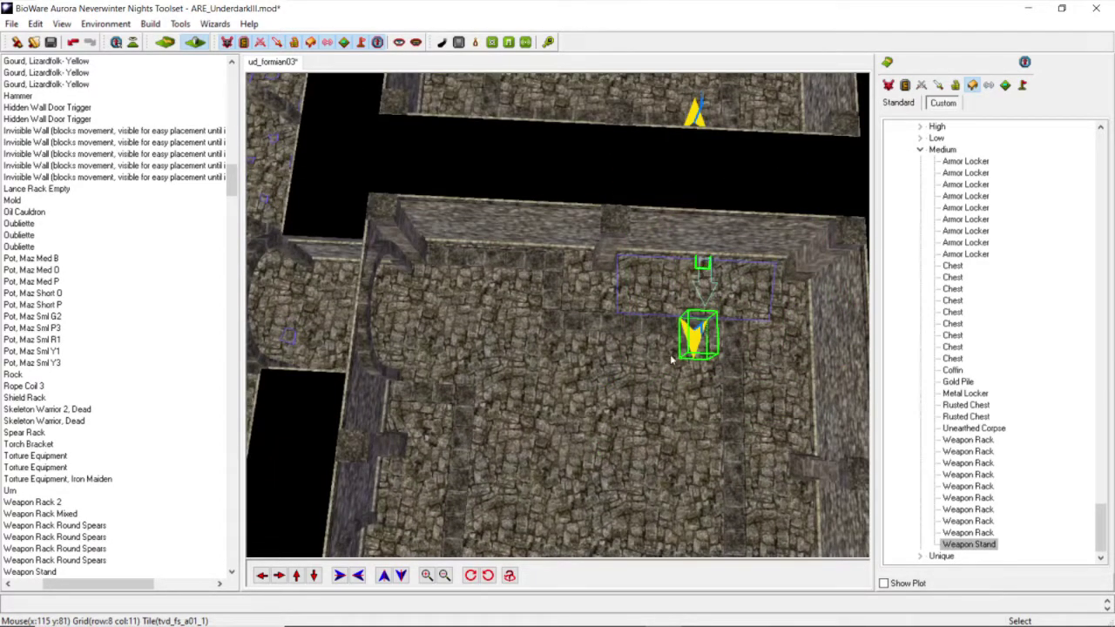
pyautogui.moveTo(622, 376); pyautogui.dragTo(585, 378, button='middle')
pyautogui.scroll(-5, 591, 341)
pyautogui.scroll(4, 585, 378)
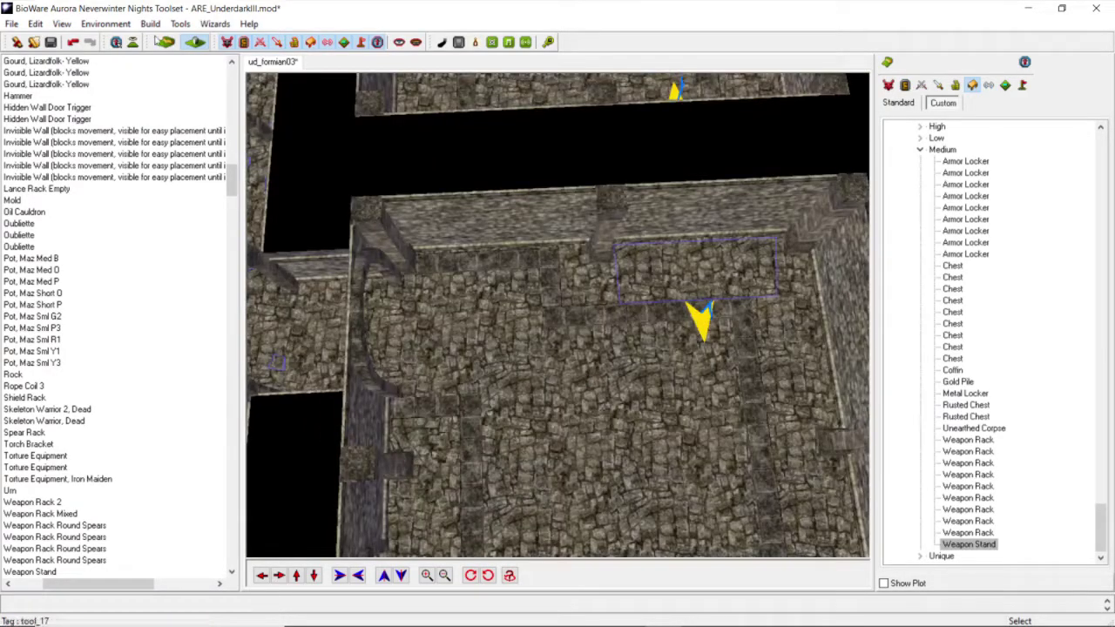
pyautogui.click(126, 24)
pyautogui.click(137, 139)
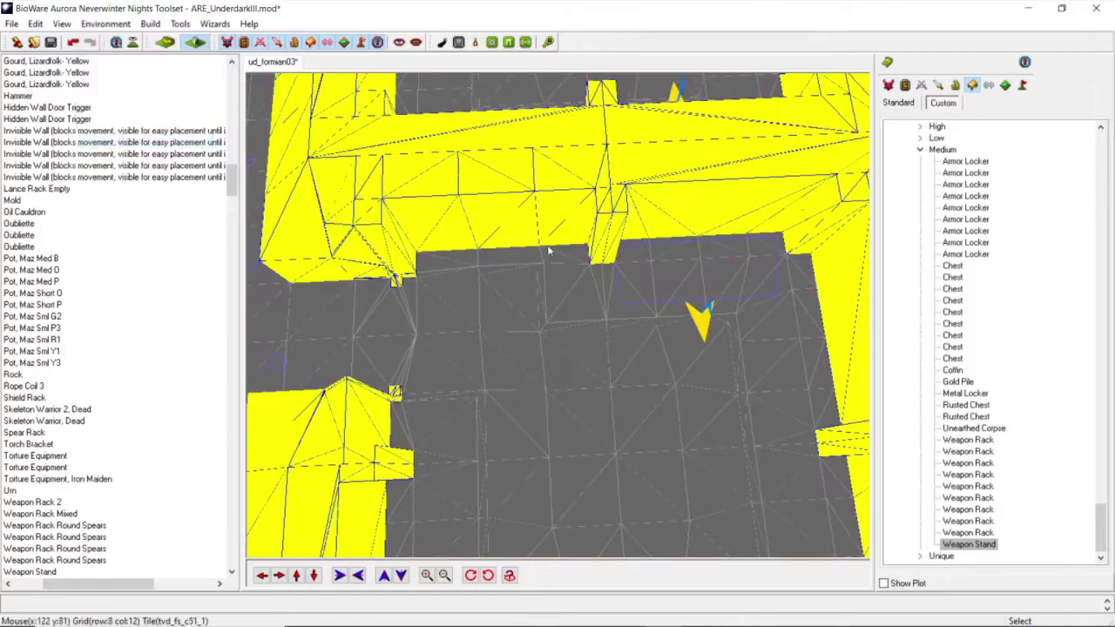
# Step: Turn off Render AABB Nodes so the room is shown with its textures again
pyautogui.click(109, 24)
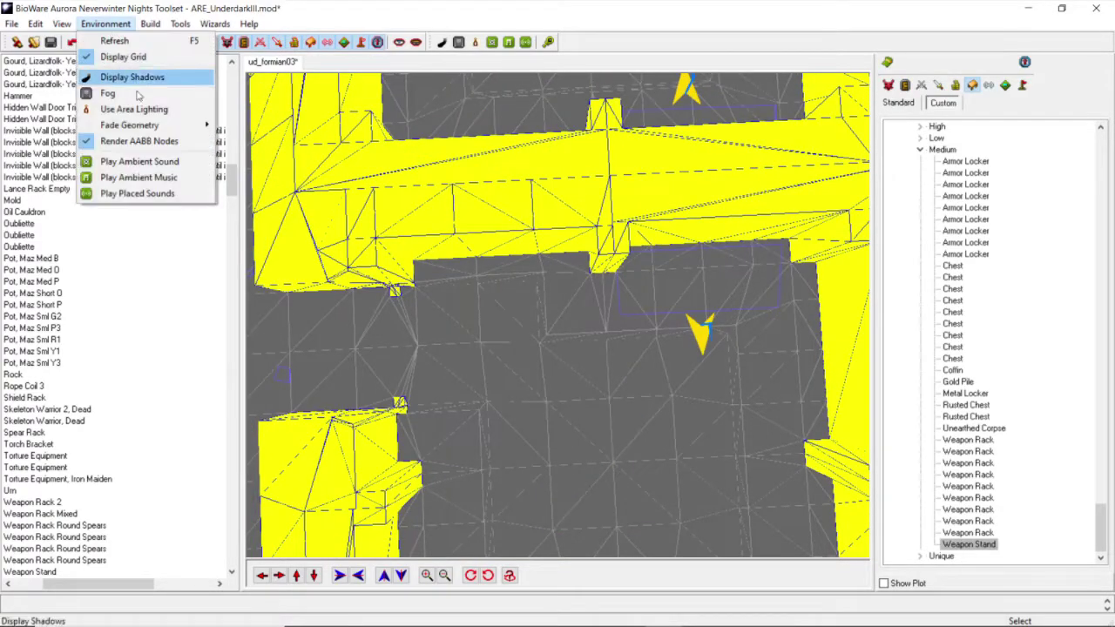
pyautogui.click(150, 144)
pyautogui.scroll(-5, 626, 237)
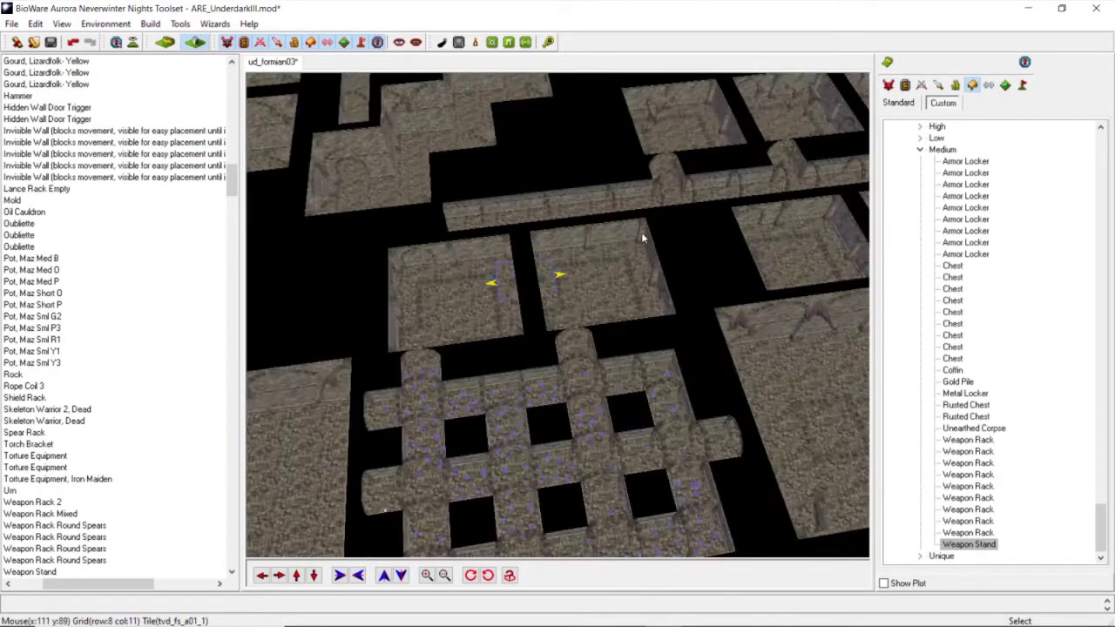
# Step: Copy the yellow gourd, the purple gourd and the short purple pot from the pile near the fireplace in the furnished hall
pyautogui.scroll(5, 627, 236)
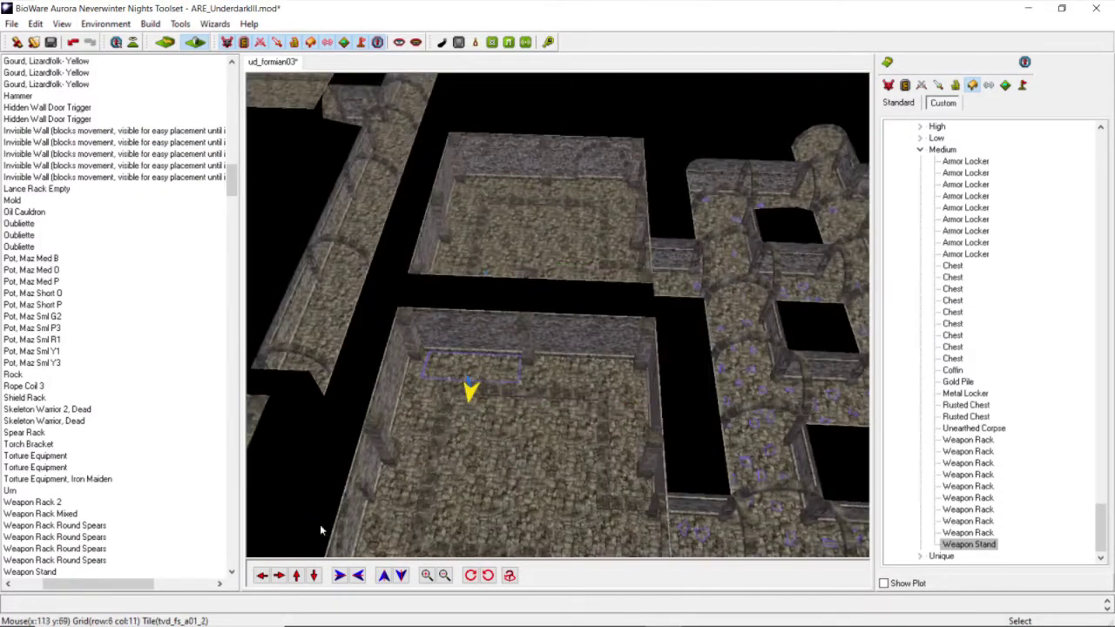
pyautogui.click(315, 579)
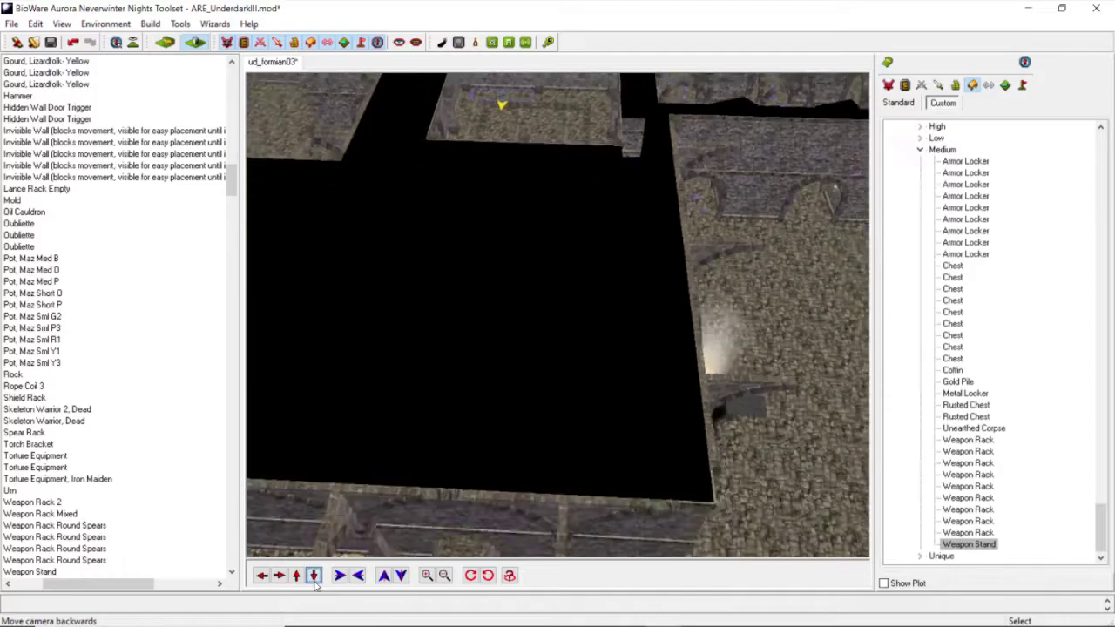
pyautogui.moveTo(542, 291); pyautogui.dragTo(520, 326, button='middle')
pyautogui.scroll(4, 529, 447)
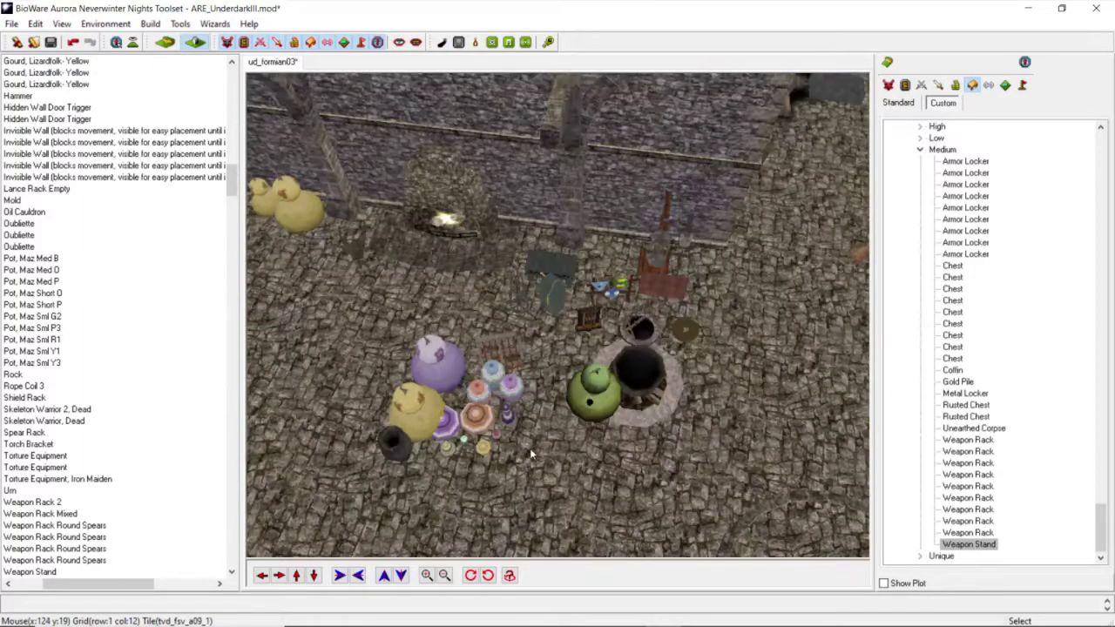
pyautogui.moveTo(442, 467); pyautogui.dragTo(427, 396, button='middle')
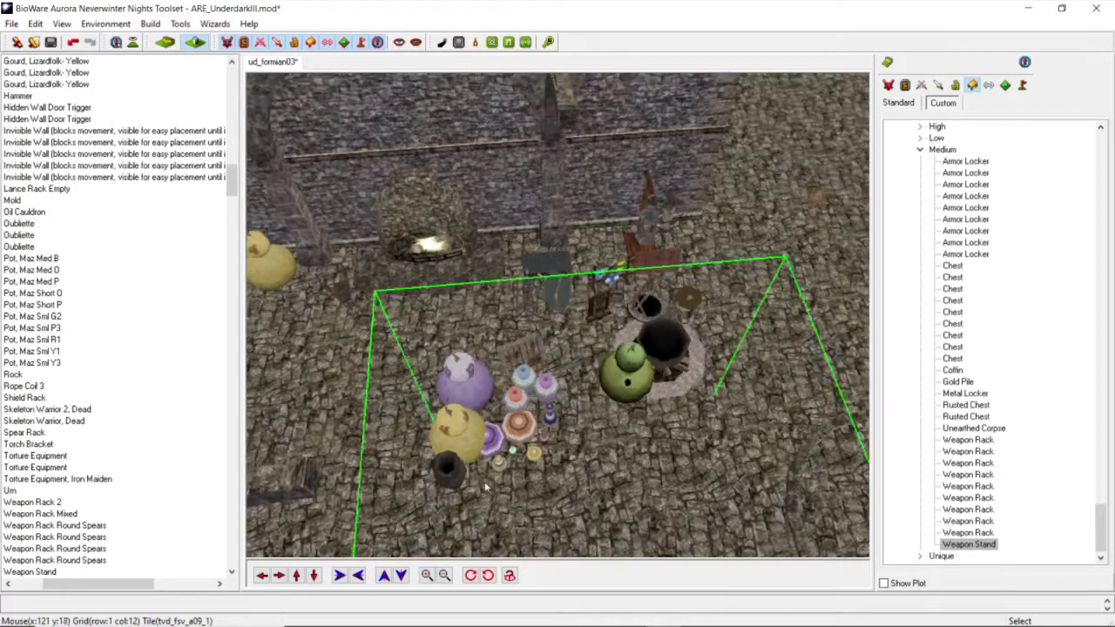
pyautogui.moveTo(486, 419); pyautogui.dragTo(513, 451)
pyautogui.click(35, 23)
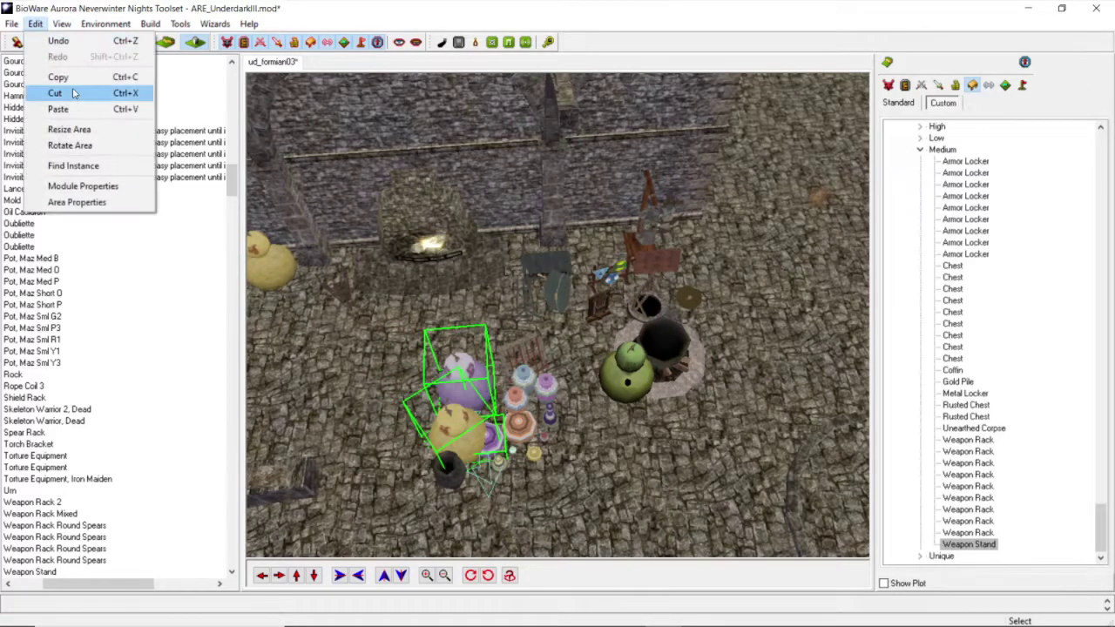
pyautogui.click(61, 77)
# Step: Paste the copied gourds and pot into the empty waypoint room, near the corner facing the waypoint
pyautogui.scroll(-3, 487, 209)
pyautogui.moveTo(528, 220); pyautogui.dragTo(499, 319, button='middle')
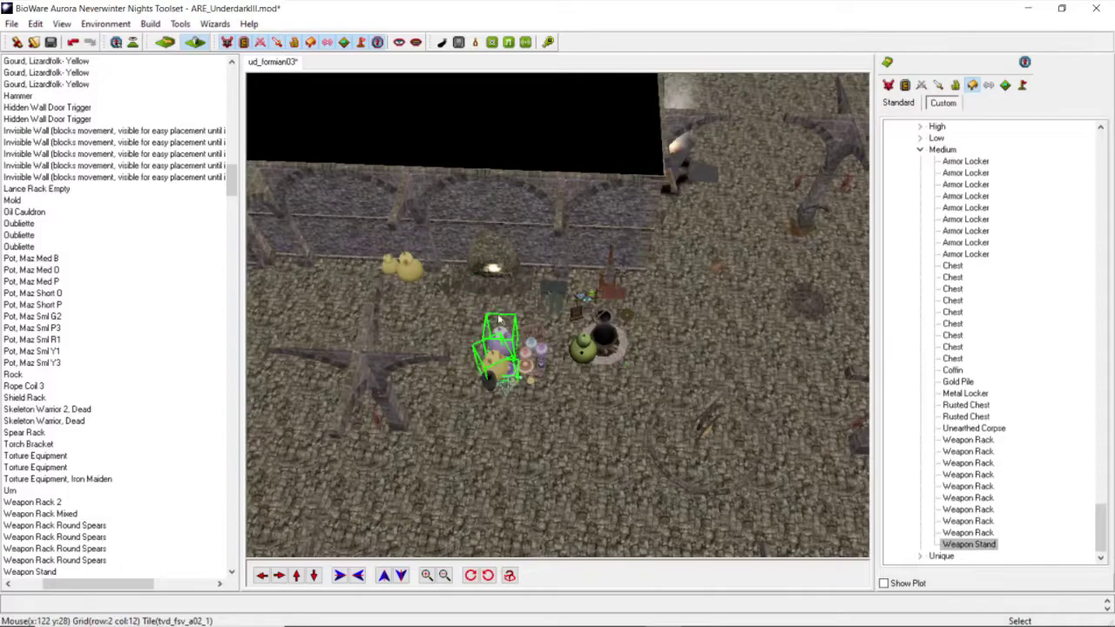
pyautogui.click(297, 575)
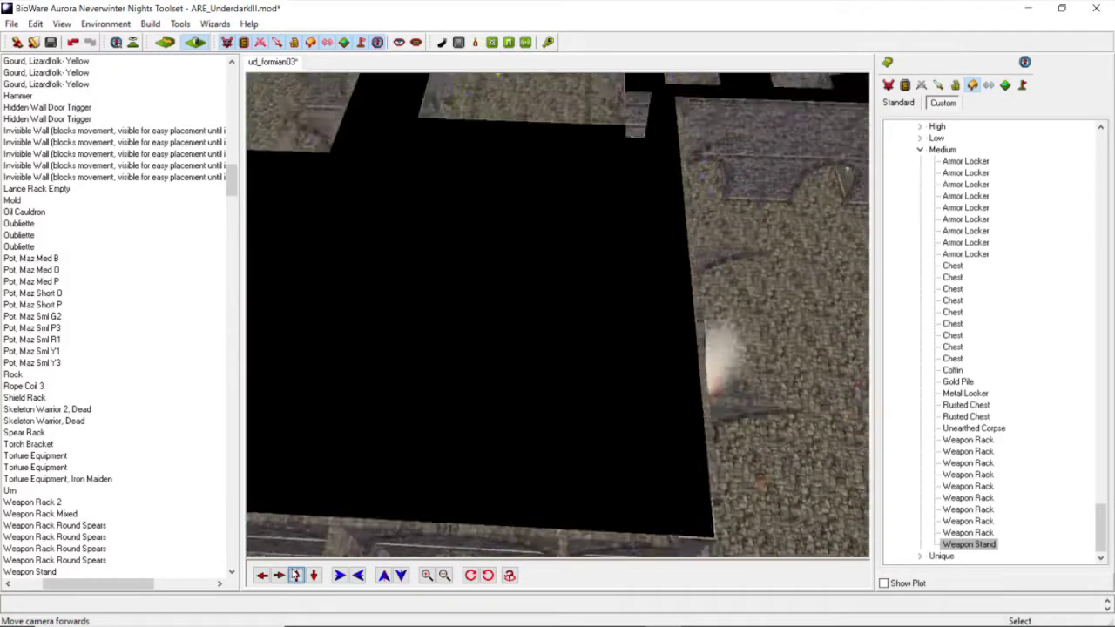
pyautogui.scroll(5, 516, 295)
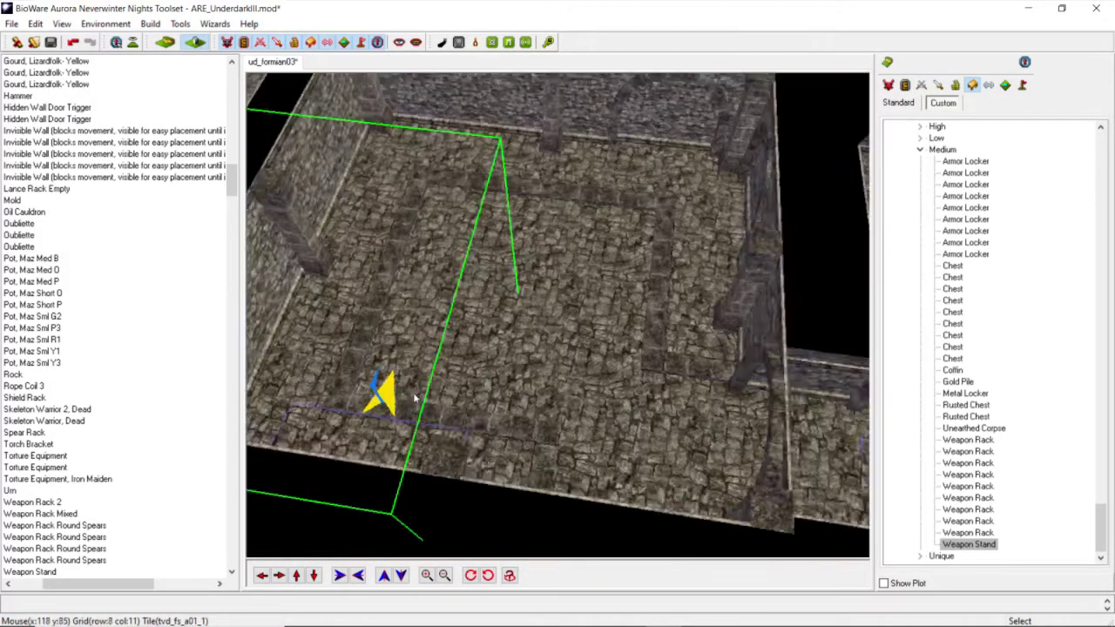
pyautogui.moveTo(517, 293); pyautogui.dragTo(444, 374, button='middle')
pyautogui.click(296, 574)
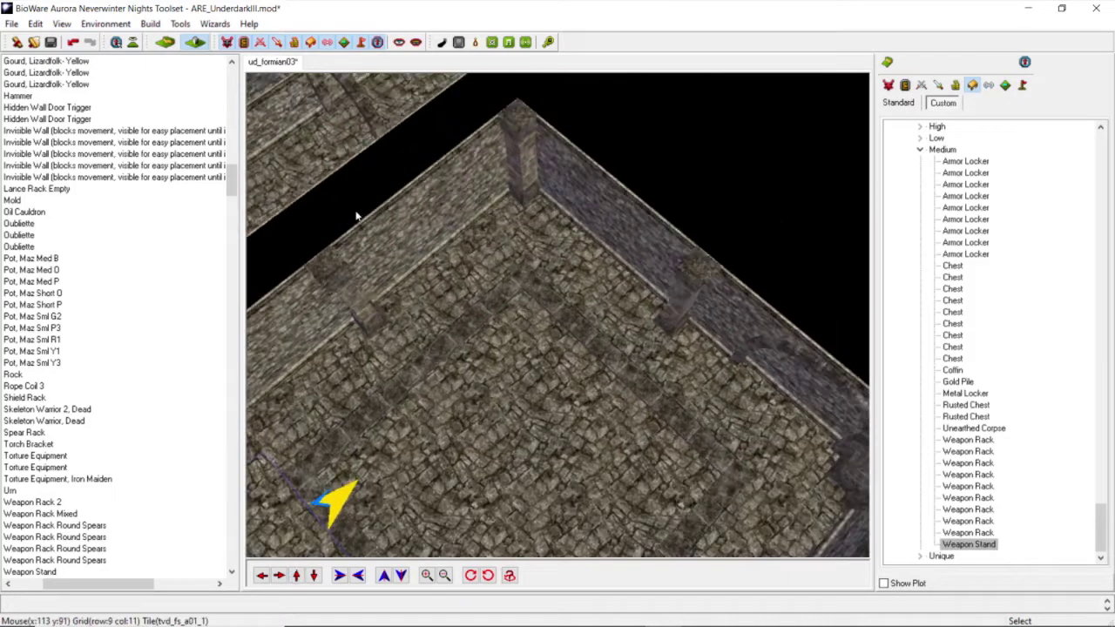
pyautogui.click(34, 23)
pyautogui.click(54, 107)
pyautogui.click(521, 322)
# Step: Arrange the pasted yellow gourd, purple gourd and short purple pot closely together in the room's corner
pyautogui.scroll(4, 520, 348)
pyautogui.click(547, 382)
pyautogui.moveTo(535, 291); pyautogui.dragTo(572, 216)
pyautogui.moveTo(438, 264); pyautogui.dragTo(470, 120)
pyautogui.moveTo(463, 348); pyautogui.dragTo(476, 228)
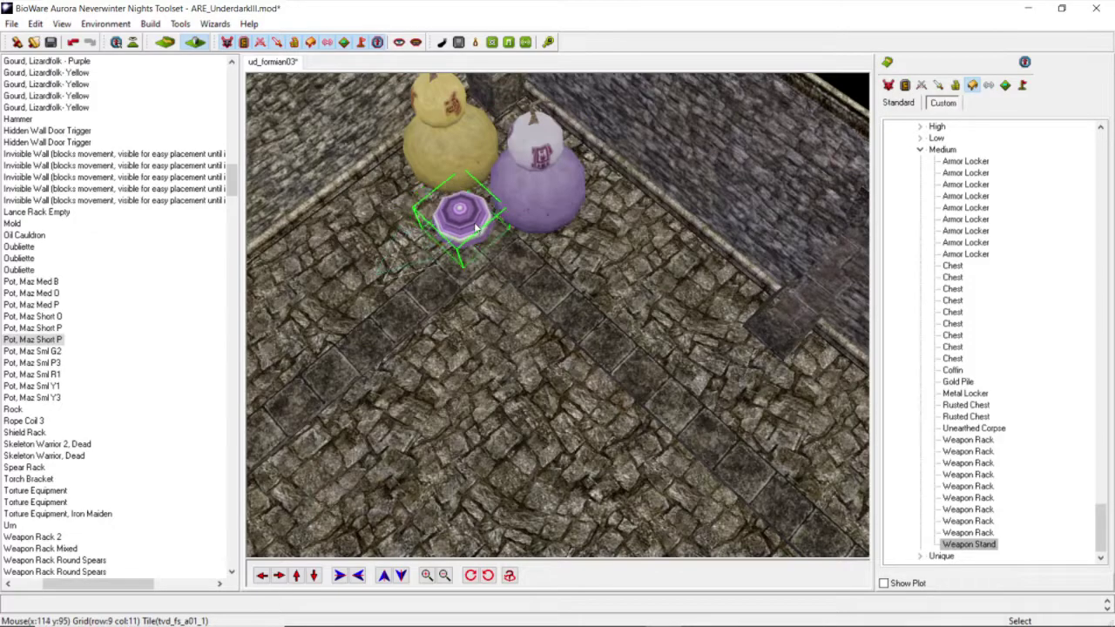
# Step: Check the properties of the purple gourd in the corner and close them without changes
pyautogui.scroll(-5, 526, 290)
pyautogui.moveTo(526, 290)
pyautogui.mouseDown(button='middle')
pyautogui.moveTo(597, 321)
pyautogui.moveTo(545, 289)
pyautogui.mouseUp(button='middle')
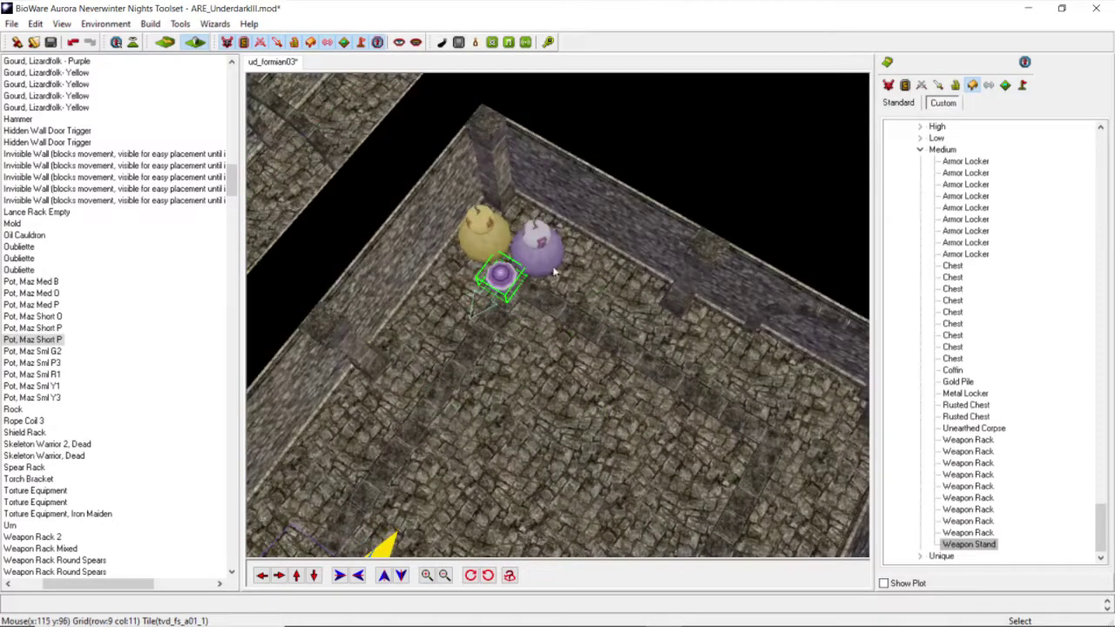
pyautogui.click(553, 273)
pyautogui.moveTo(609, 614)
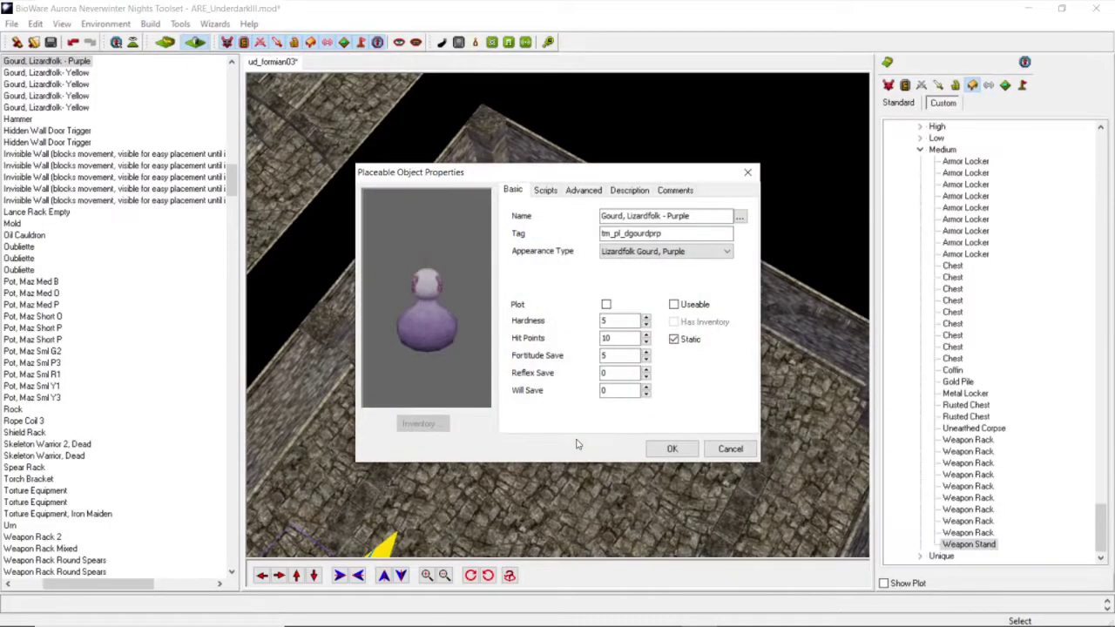
pyautogui.click(747, 449)
# Step: Shift the purple gourd closer to the wall and place the short purple pot just in front of it
pyautogui.scroll(-5, 519, 257)
pyautogui.moveTo(520, 262); pyautogui.dragTo(520, 255)
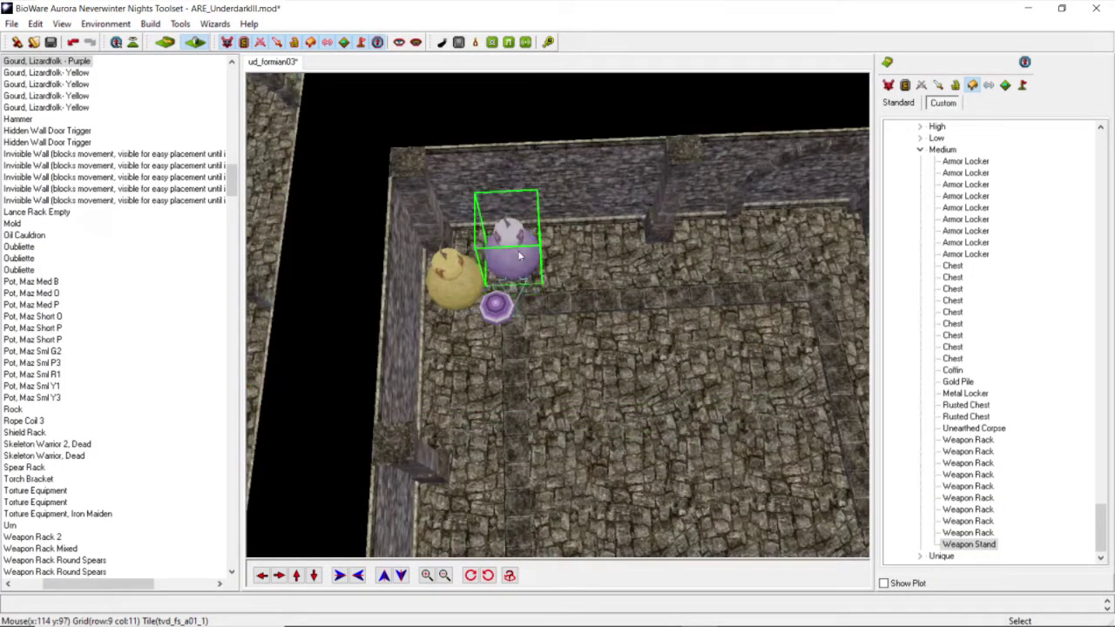
pyautogui.moveTo(506, 318); pyautogui.dragTo(516, 302)
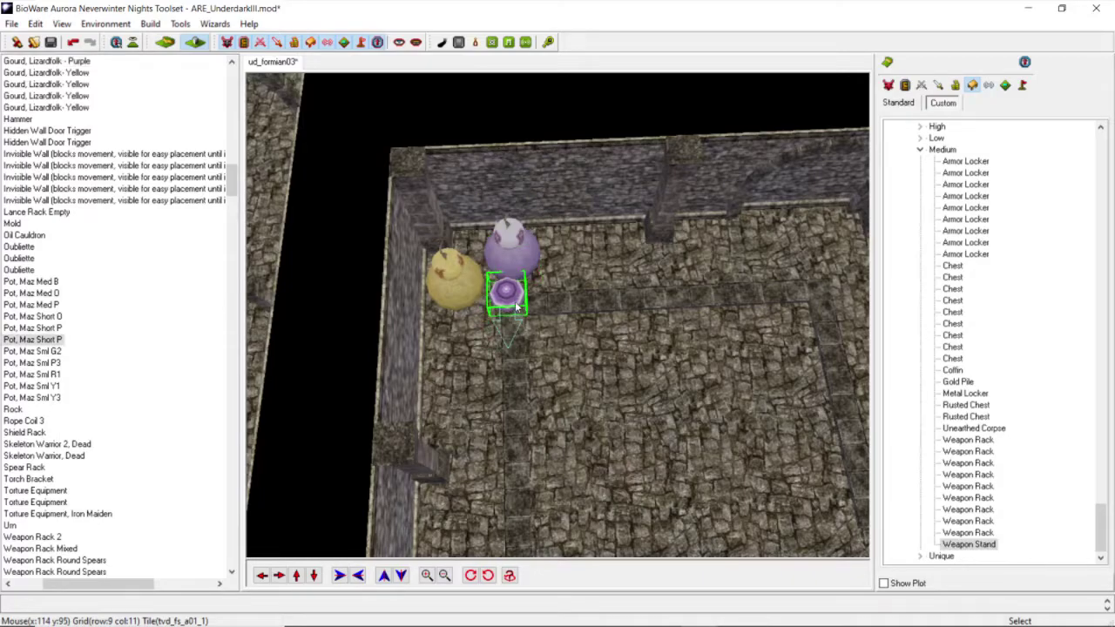
# Step: Move the green gourd in the furnished hall from beside the cauldron to the group of small pots
pyautogui.scroll(-5, 515, 304)
pyautogui.moveTo(514, 305); pyautogui.dragTo(470, 273, button='middle')
pyautogui.scroll(4, 535, 340)
pyautogui.scroll(-4, 534, 344)
pyautogui.moveTo(535, 340); pyautogui.dragTo(482, 375, button='middle')
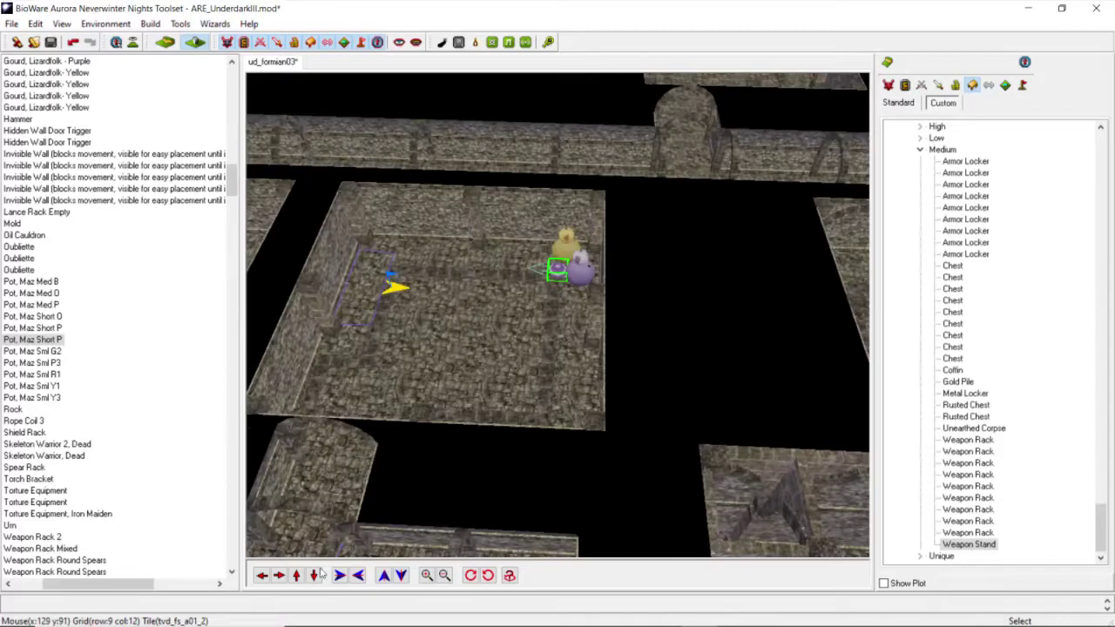
pyautogui.click(261, 576)
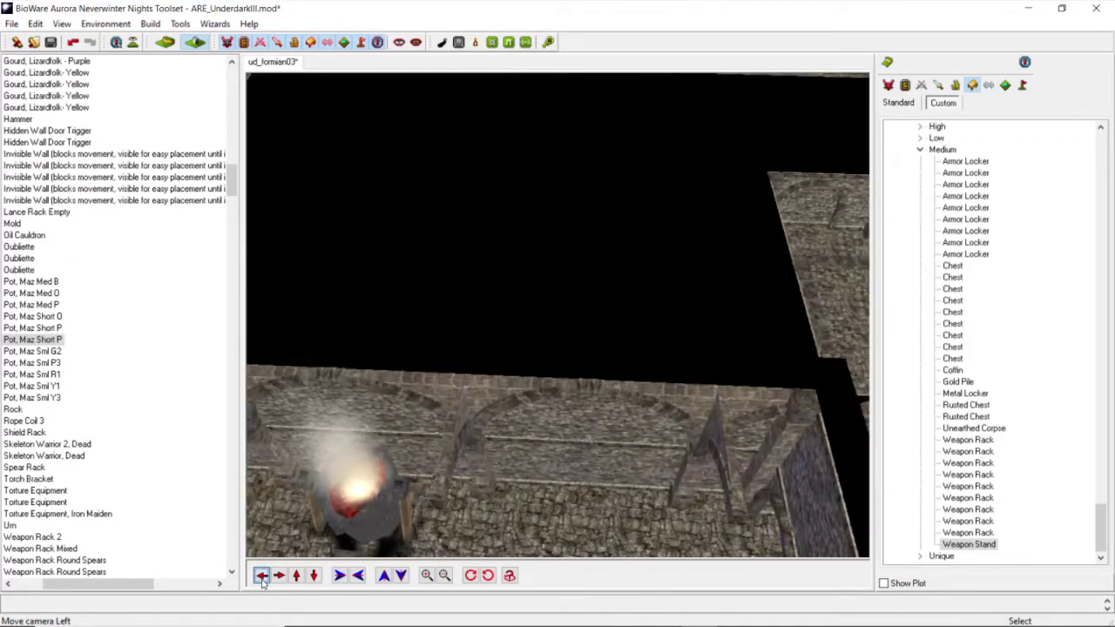
pyautogui.moveTo(514, 430); pyautogui.dragTo(642, 398, button='middle')
pyautogui.scroll(5, 641, 398)
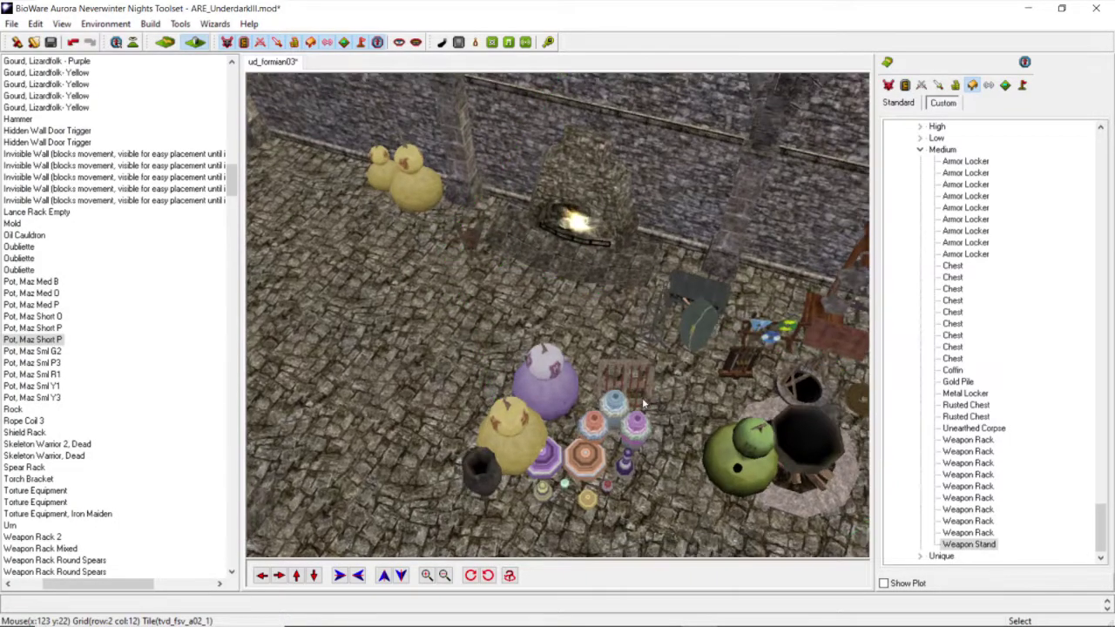
pyautogui.moveTo(739, 465); pyautogui.dragTo(648, 471)
# Step: Copy the Lance Rack Empty placeable that stands near the cauldron in the furnished hall
pyautogui.moveTo(648, 471); pyautogui.dragTo(637, 440, button='middle')
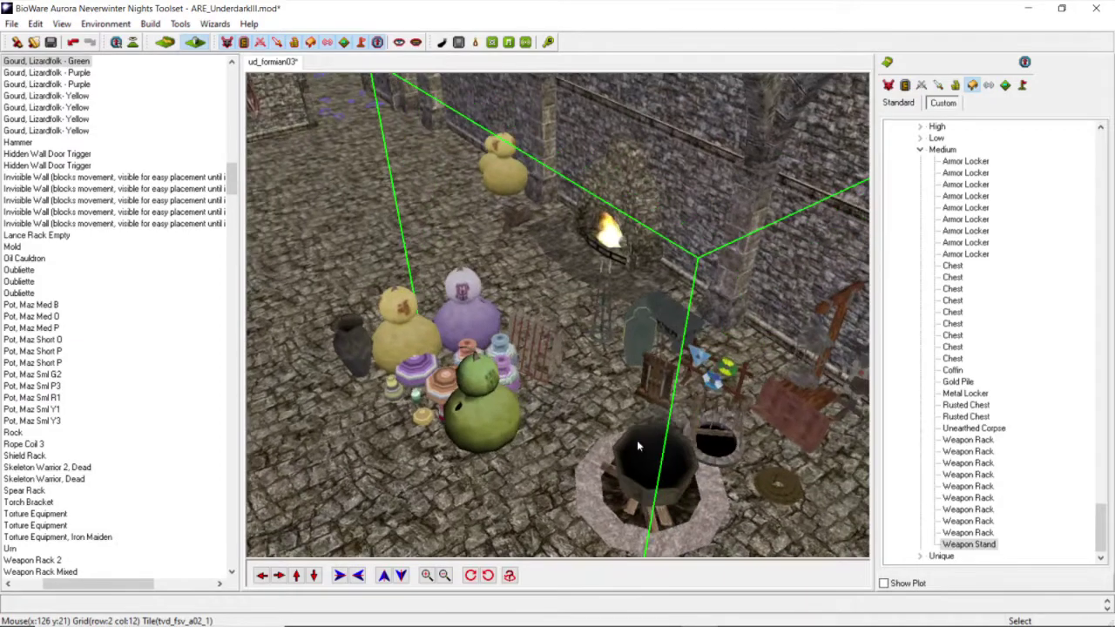
pyautogui.rightClick(781, 425)
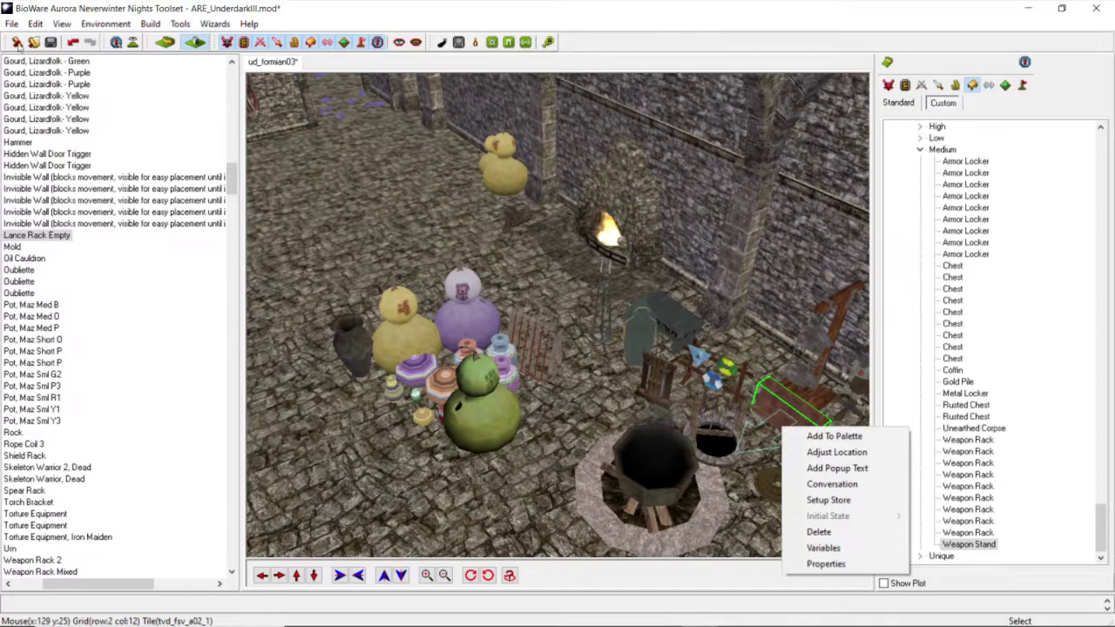
pyautogui.click(36, 29)
pyautogui.click(61, 77)
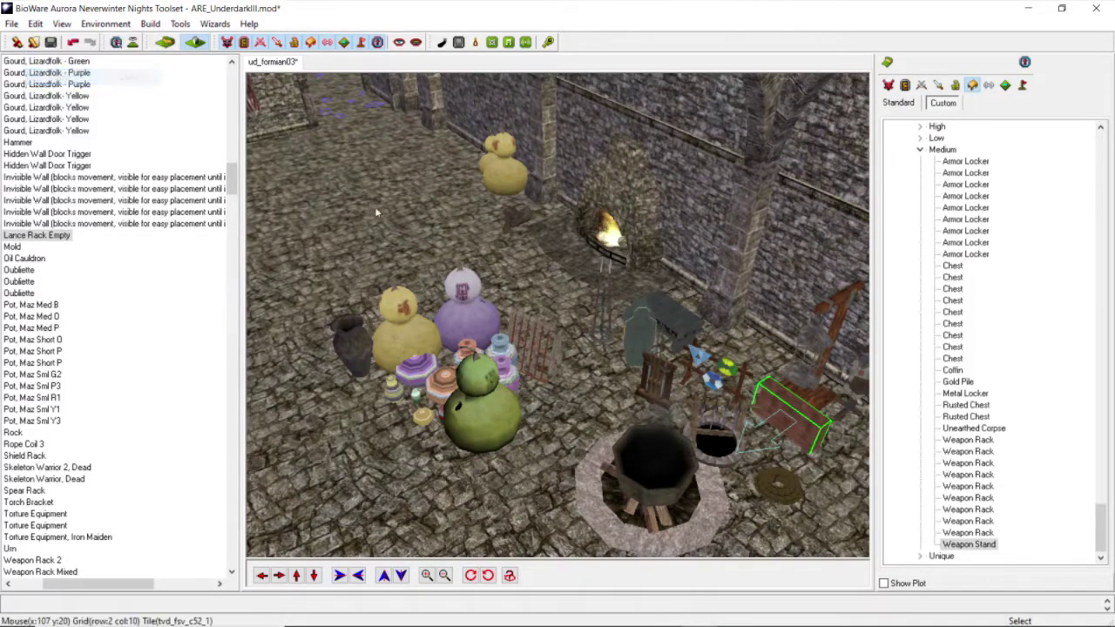
# Step: Paste the empty lance rack into the waypoint room, near the gourds in the corner
pyautogui.scroll(-6, 444, 303)
pyautogui.click(296, 575)
pyautogui.click(282, 576)
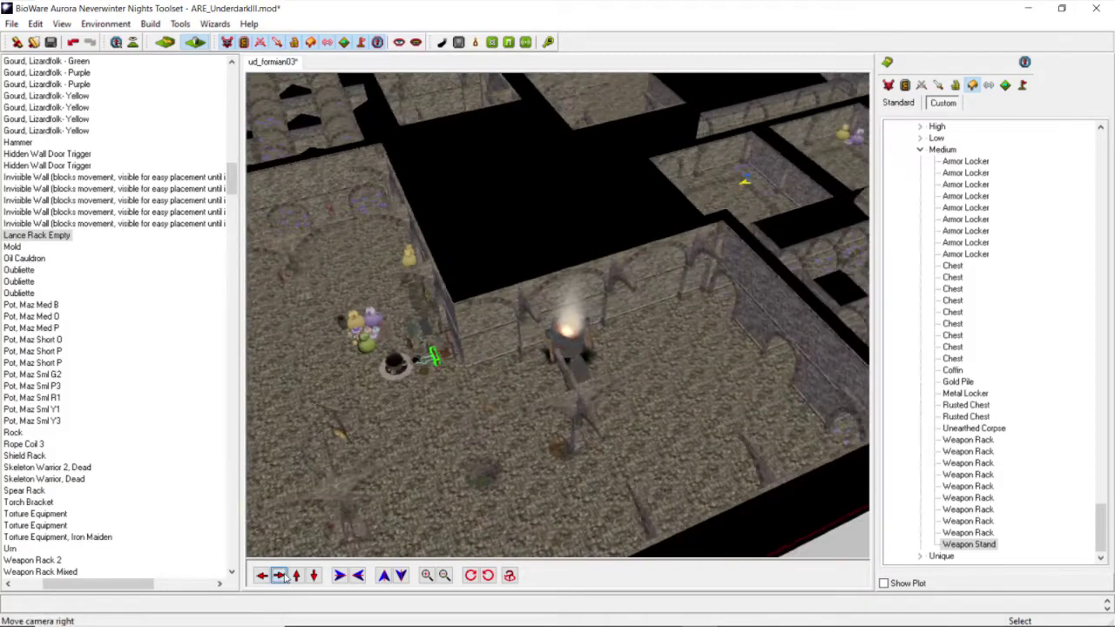
pyautogui.click(296, 576)
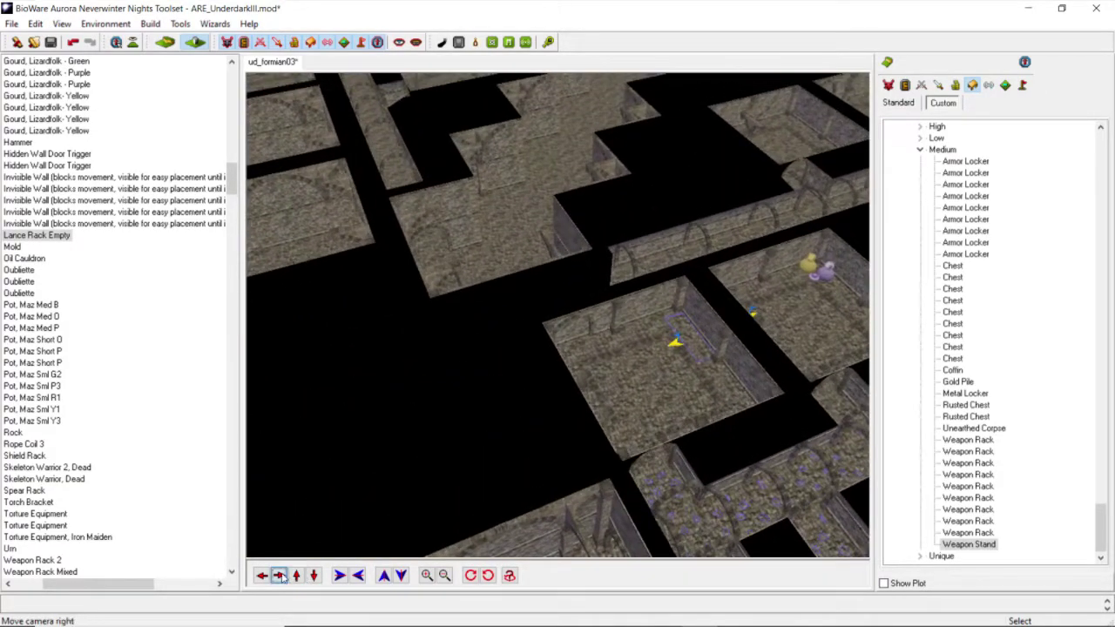
pyautogui.scroll(6, 560, 329)
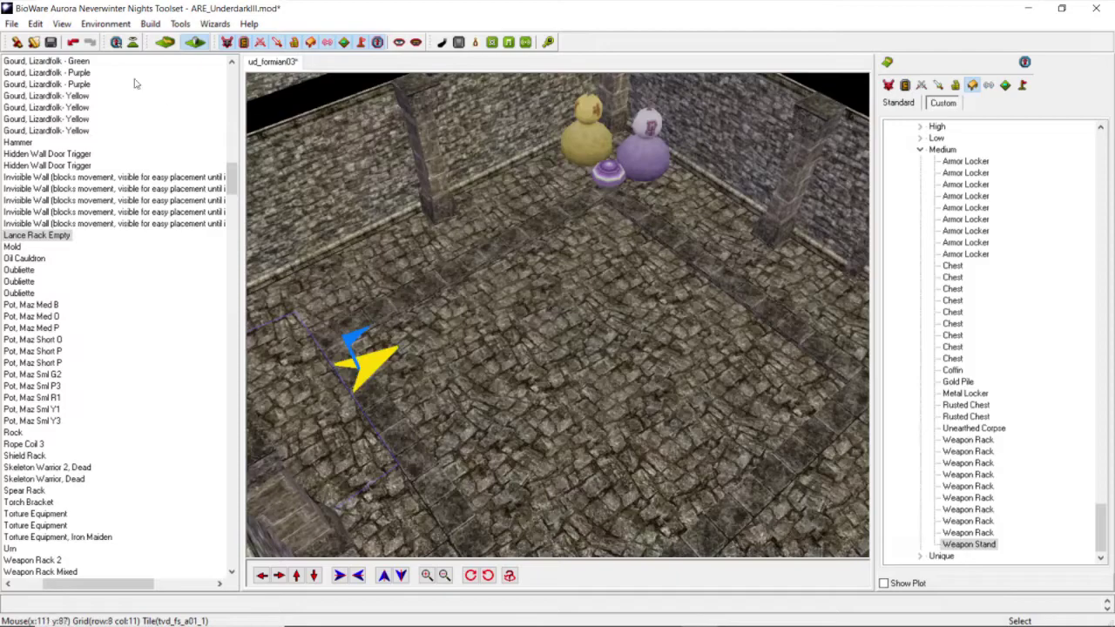
pyautogui.click(37, 24)
pyautogui.click(82, 111)
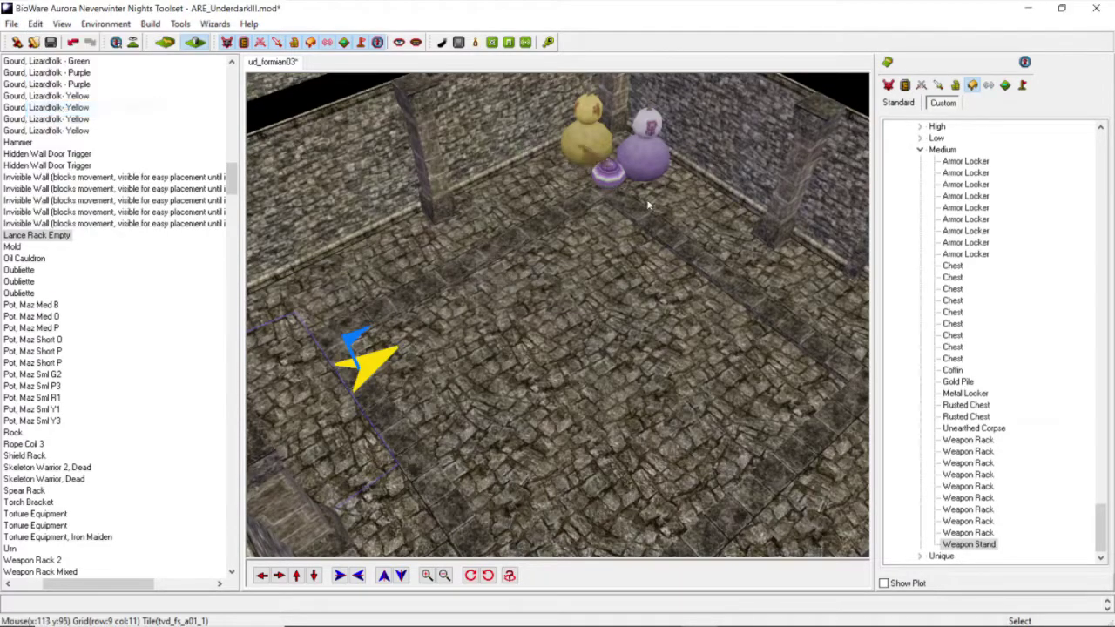
pyautogui.click(681, 232)
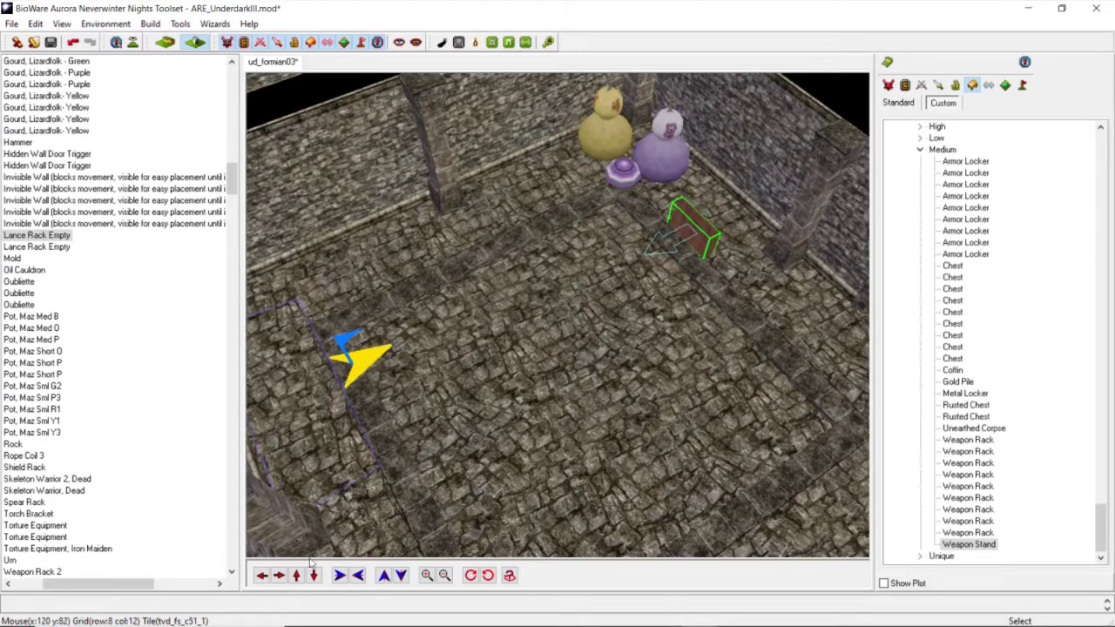
# Step: Move the pasted lance rack toward the wall, between the purple gourd and the nearest pillar
pyautogui.click(280, 575)
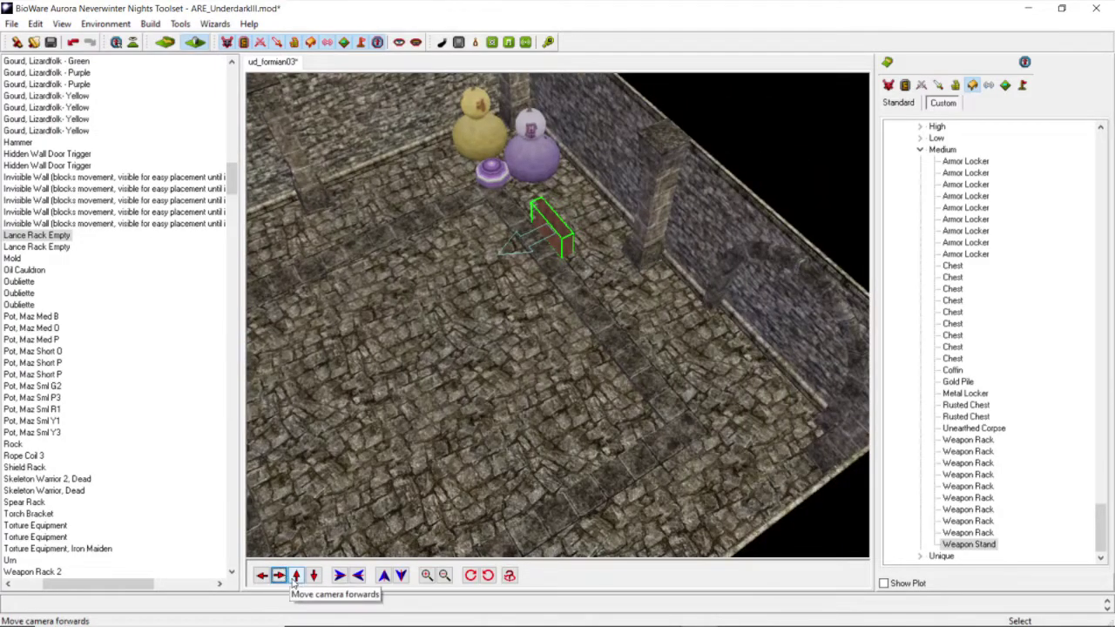
pyautogui.click(296, 576)
pyautogui.moveTo(609, 334); pyautogui.dragTo(612, 317)
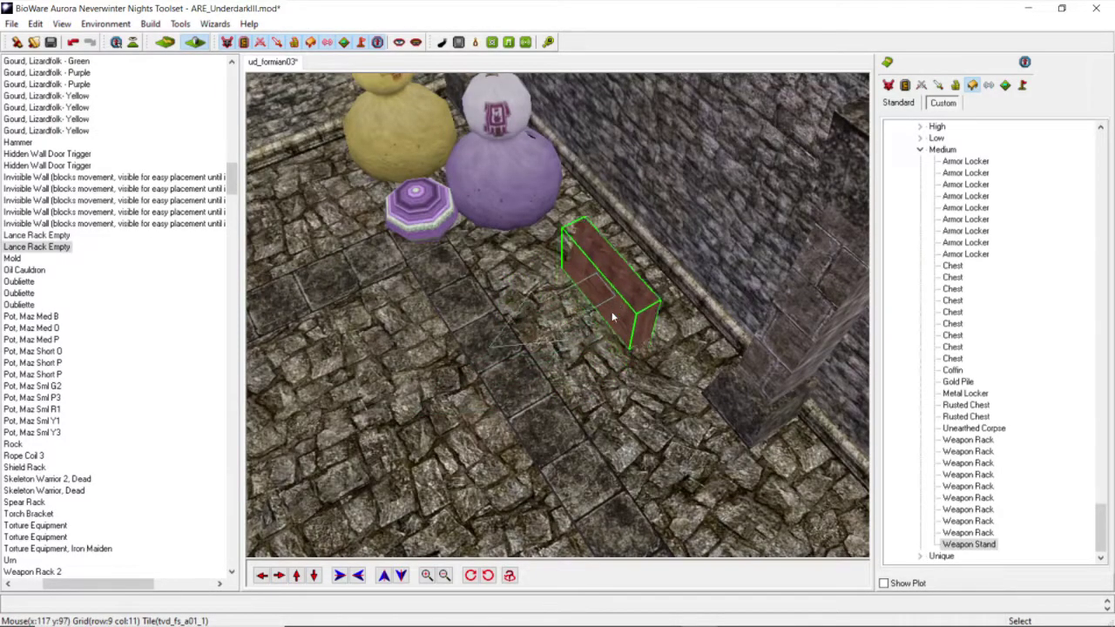
# Step: Examine the decorated corner and the remaining empty floor of the waypoint room from several angles
pyautogui.scroll(3, 618, 311)
pyautogui.scroll(-5, 617, 310)
pyautogui.moveTo(528, 316); pyautogui.dragTo(509, 370, button='middle')
pyautogui.scroll(-4, 459, 334)
pyautogui.scroll(-4, 458, 333)
pyautogui.scroll(4, 480, 385)
pyautogui.click(262, 576)
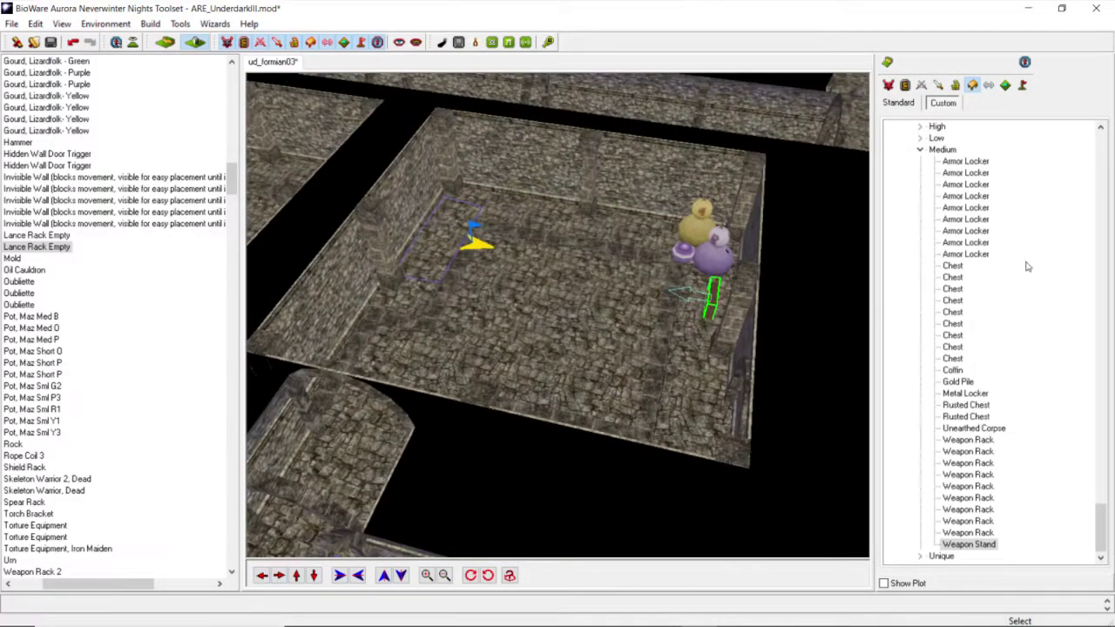
pyautogui.moveTo(656, 346); pyautogui.dragTo(716, 306, button='middle')
pyautogui.scroll(3, 676, 311)
pyautogui.scroll(-3, 719, 304)
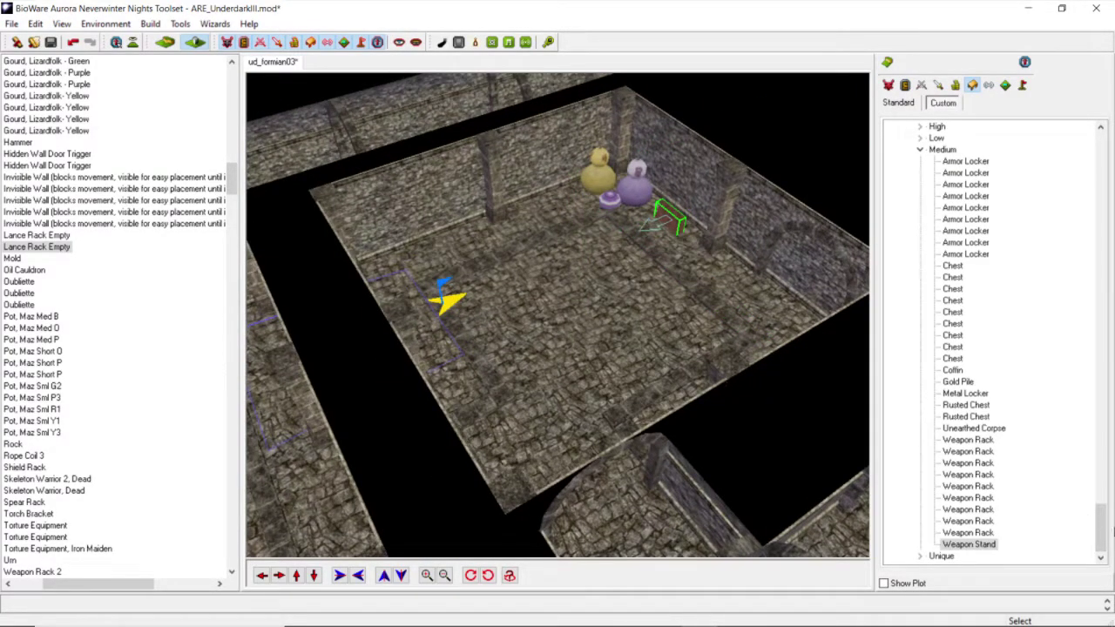
# Step: Switch the placeables palette to the standard set and collapse the Visual Effects category to list all categories
pyautogui.moveTo(1103, 557); pyautogui.dragTo(1064, 159)
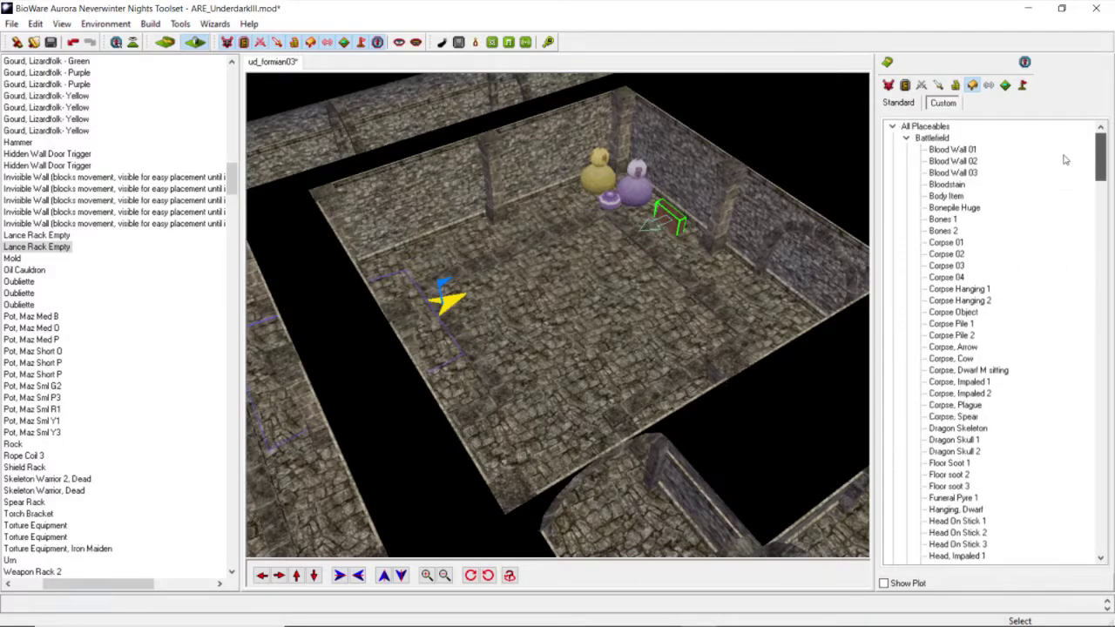
pyautogui.click(898, 105)
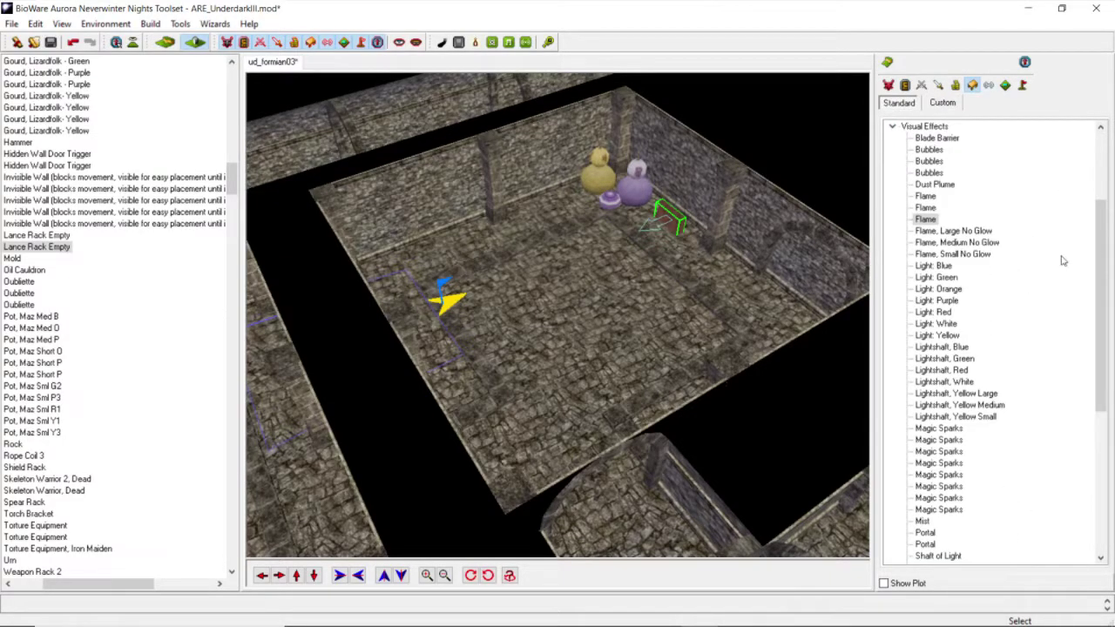
pyautogui.moveTo(1099, 304); pyautogui.dragTo(1080, 265)
pyautogui.click(893, 208)
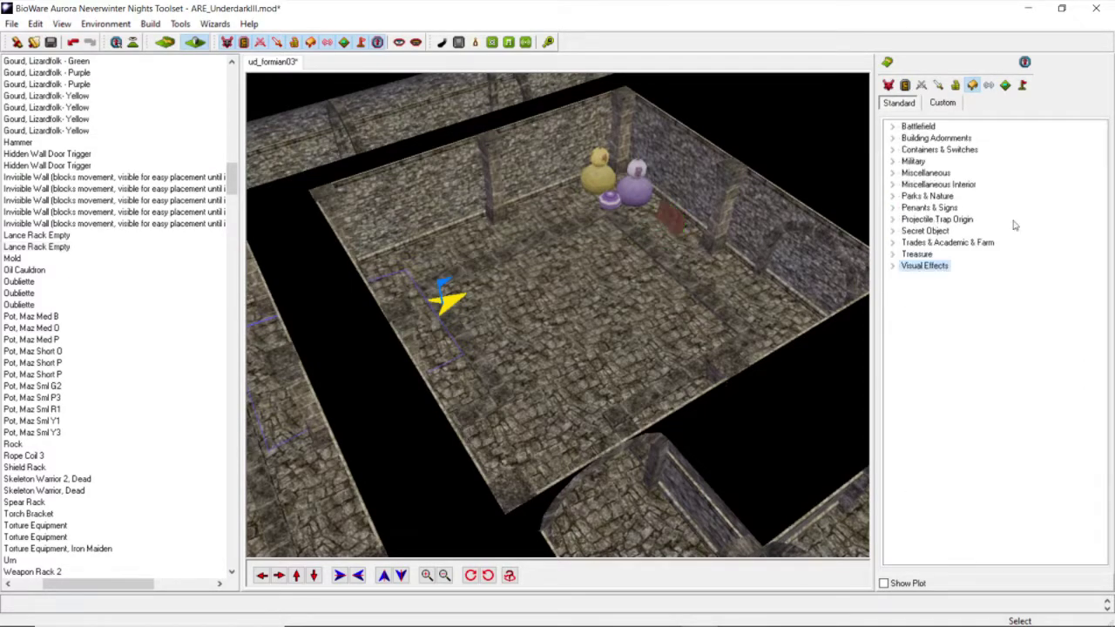
pyautogui.scroll(3, 594, 277)
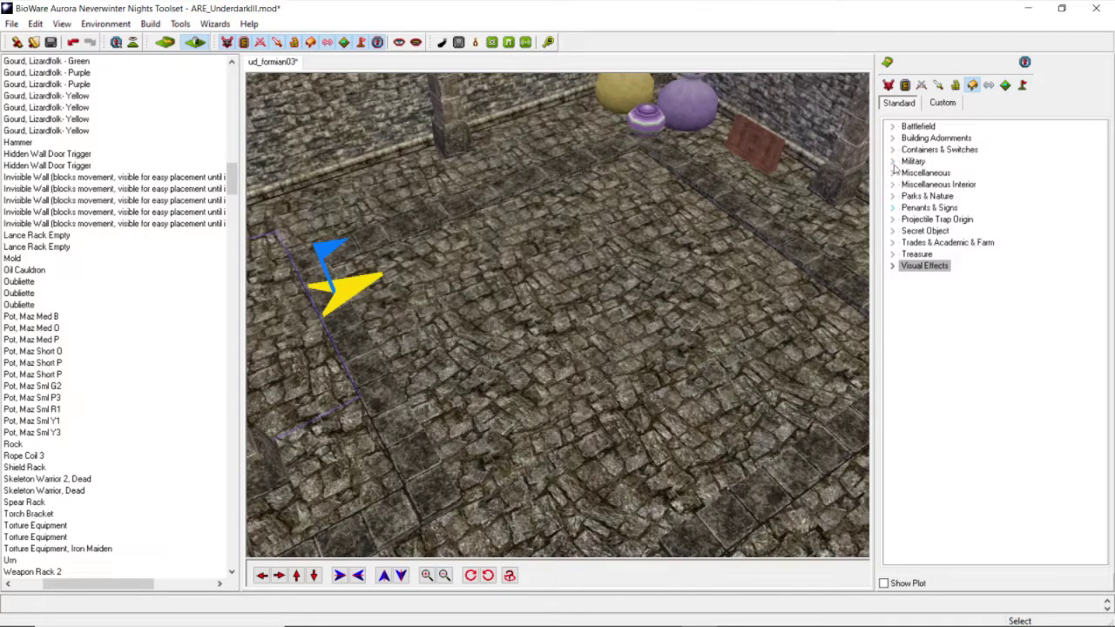
# Step: Place two different Battlefield rubble piles side by side on the open floor of the waypoint room and rotate the second one
pyautogui.click(891, 126)
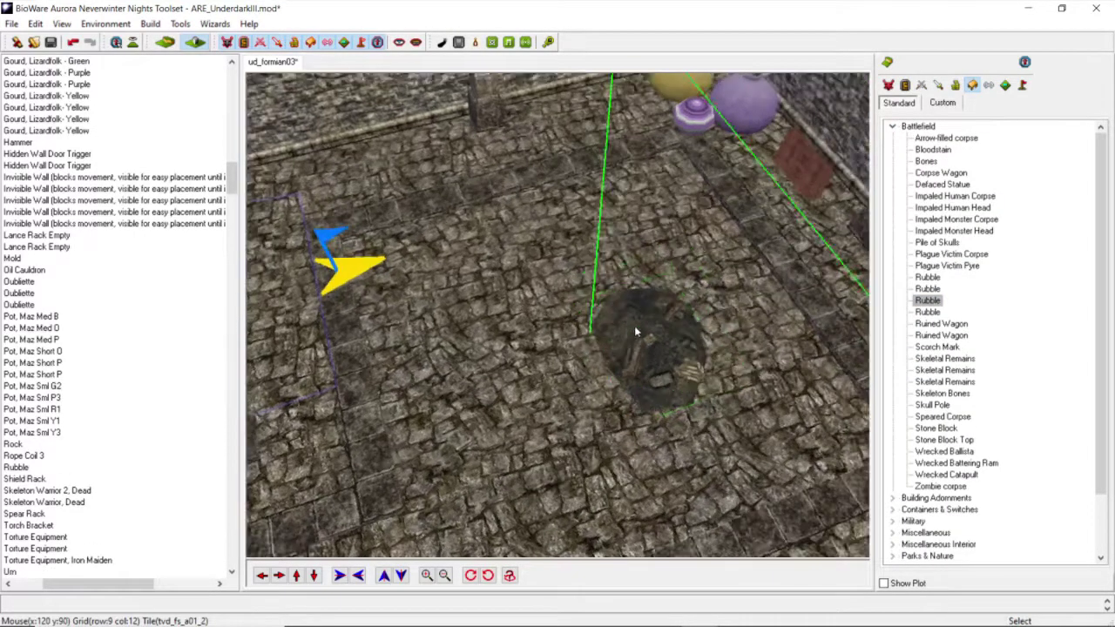
pyautogui.click(631, 248)
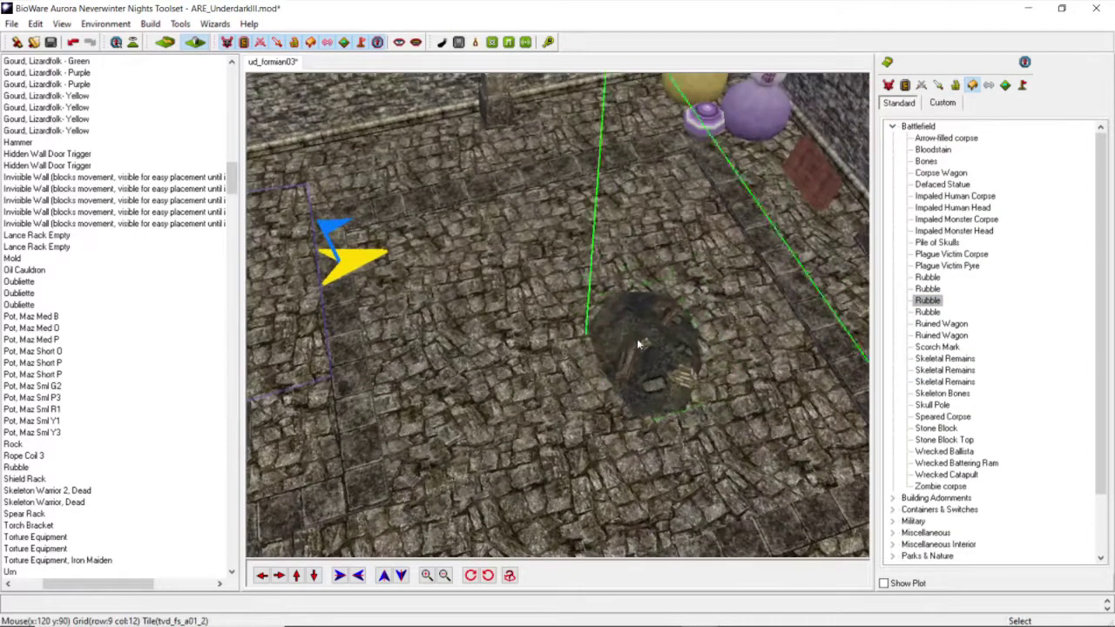
pyautogui.click(928, 312)
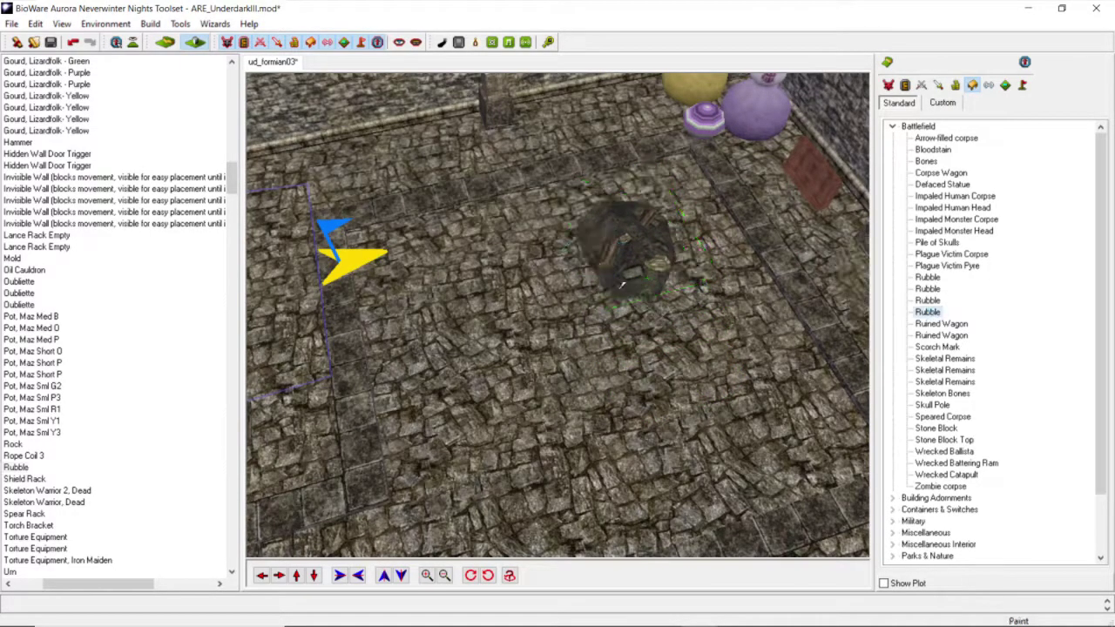
pyautogui.click(564, 250)
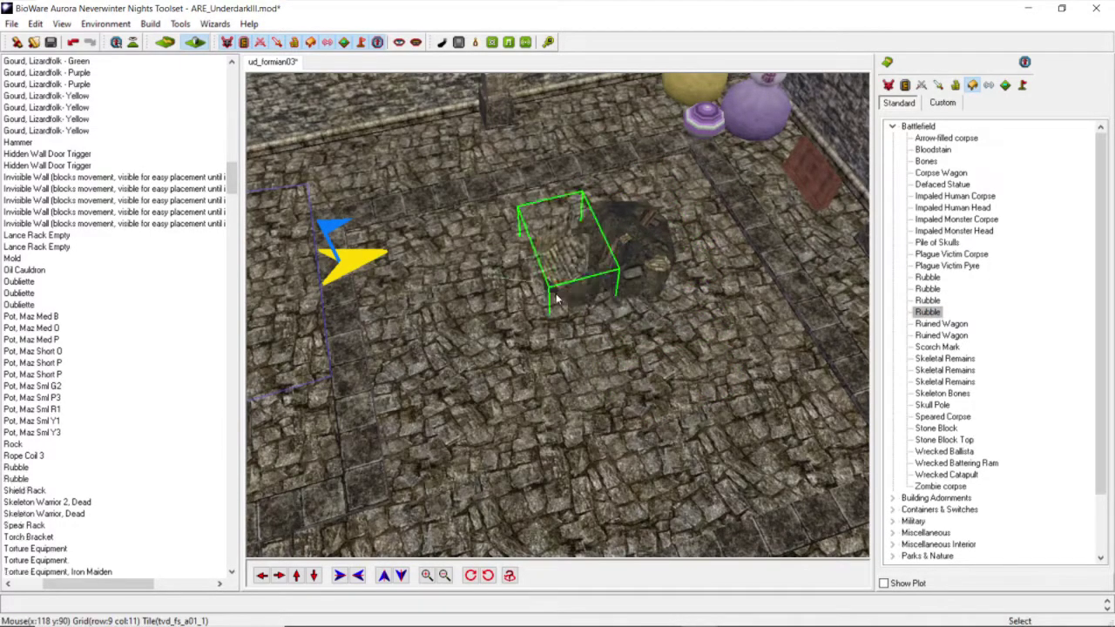
pyautogui.click(471, 575)
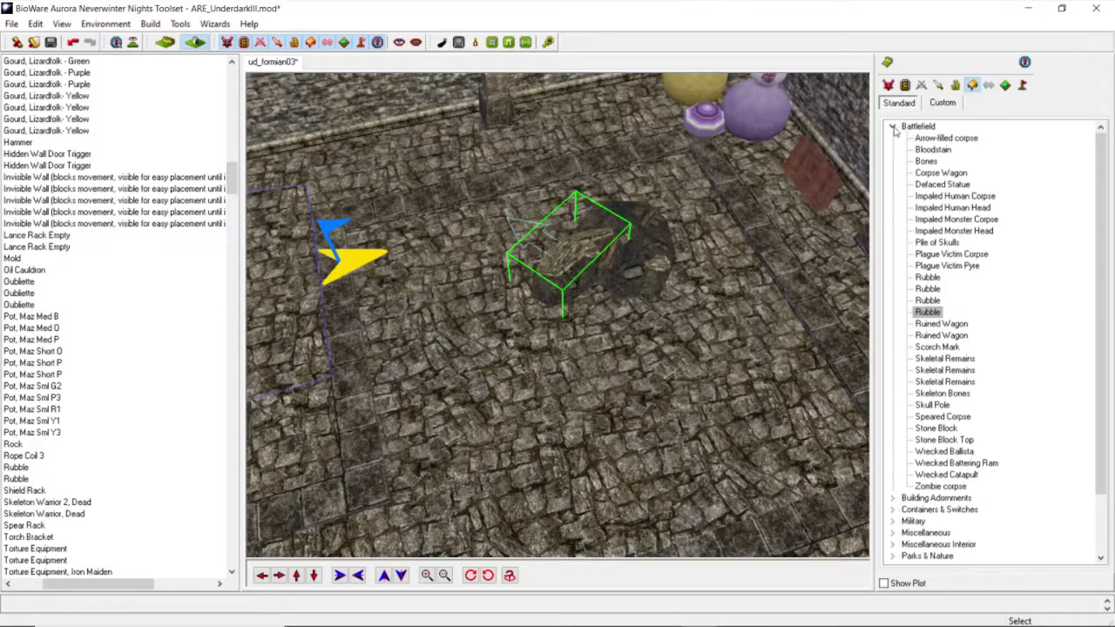
# Step: Place a Garbage placeable from the standard Miscellaneous category on the floor near the rubble piles
pyautogui.doubleClick(909, 127)
pyautogui.doubleClick(908, 174)
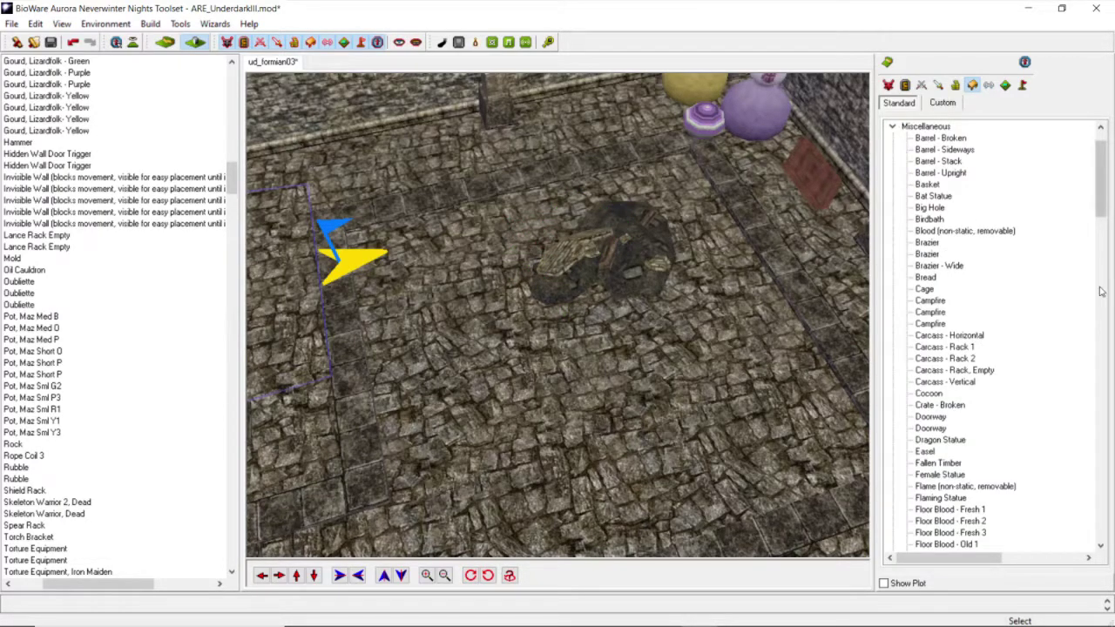
pyautogui.moveTo(1100, 210); pyautogui.dragTo(1102, 271)
pyautogui.click(930, 324)
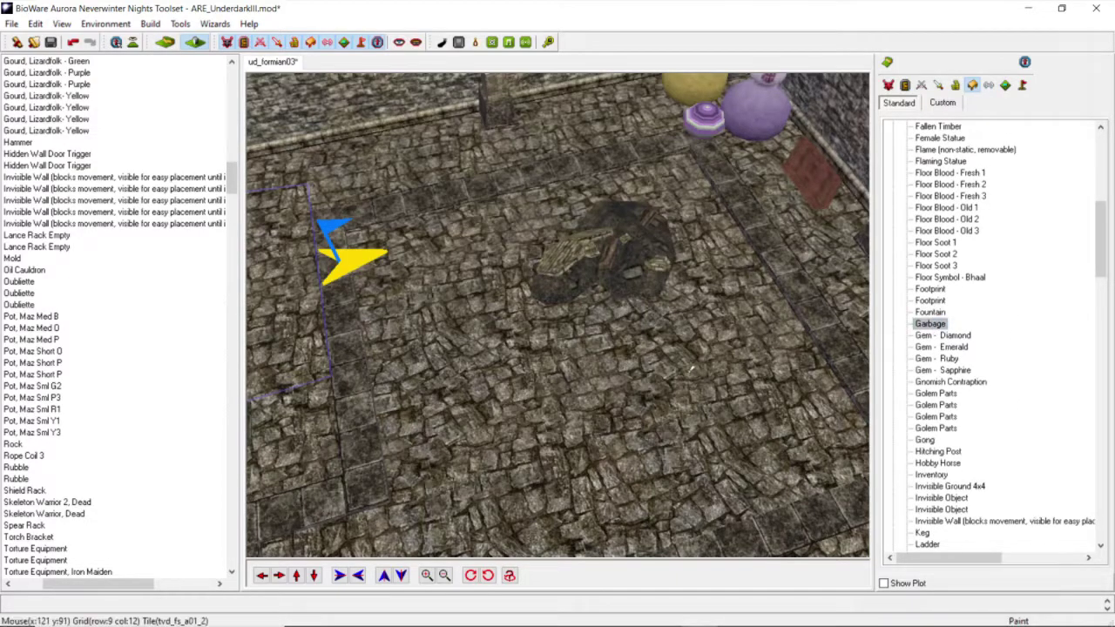
pyautogui.click(686, 380)
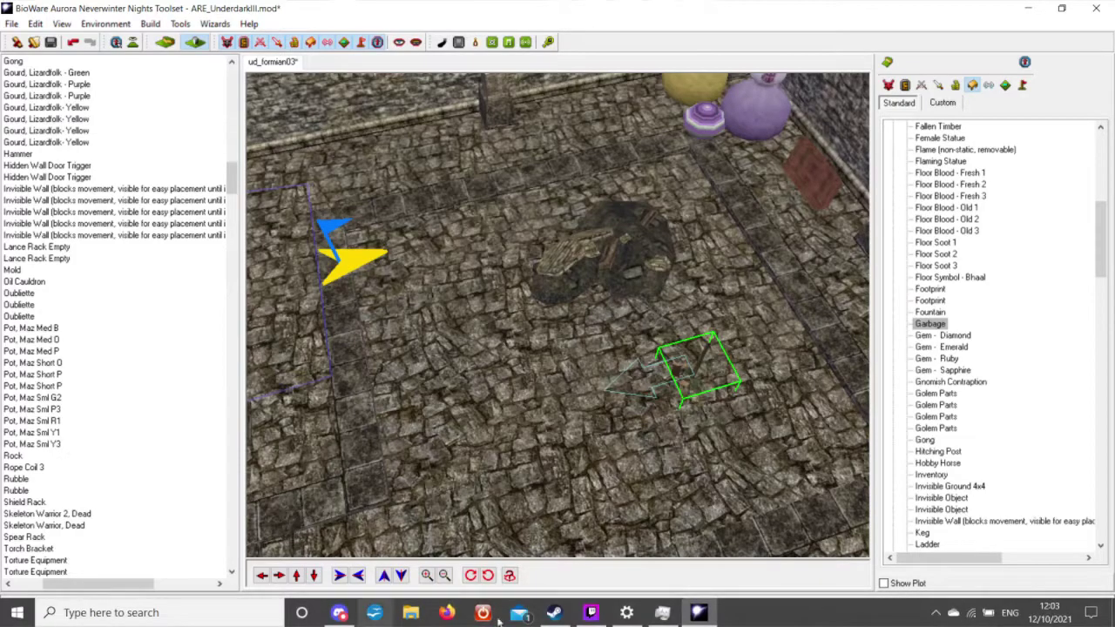
# Step: Mute the microphone in Twitch Studio and in Discord, and return to the area editor
pyautogui.click(590, 612)
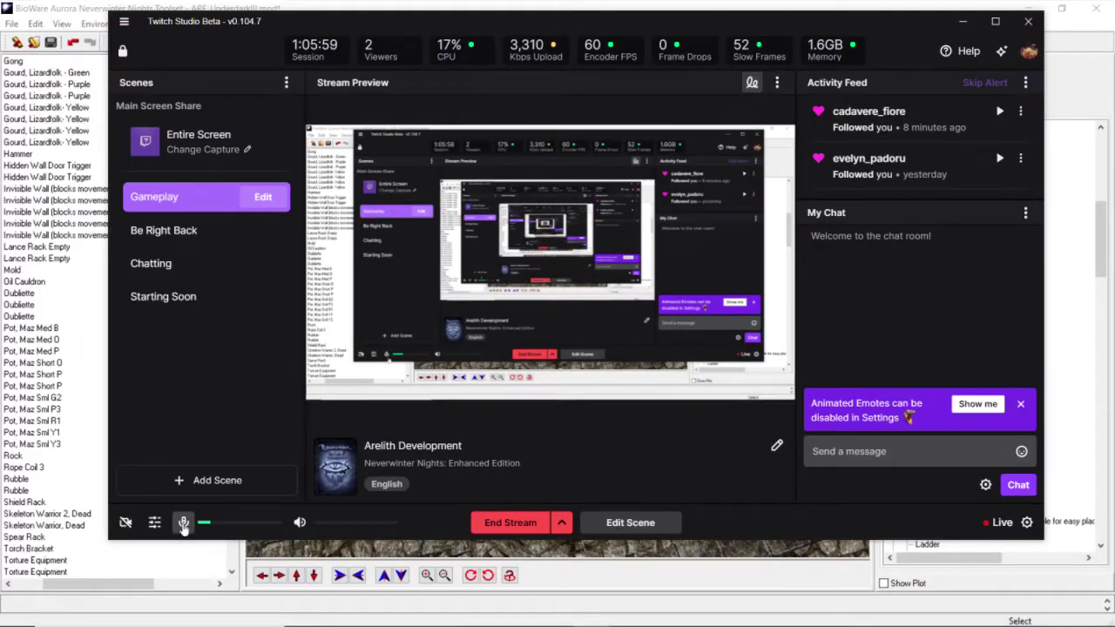
pyautogui.click(184, 522)
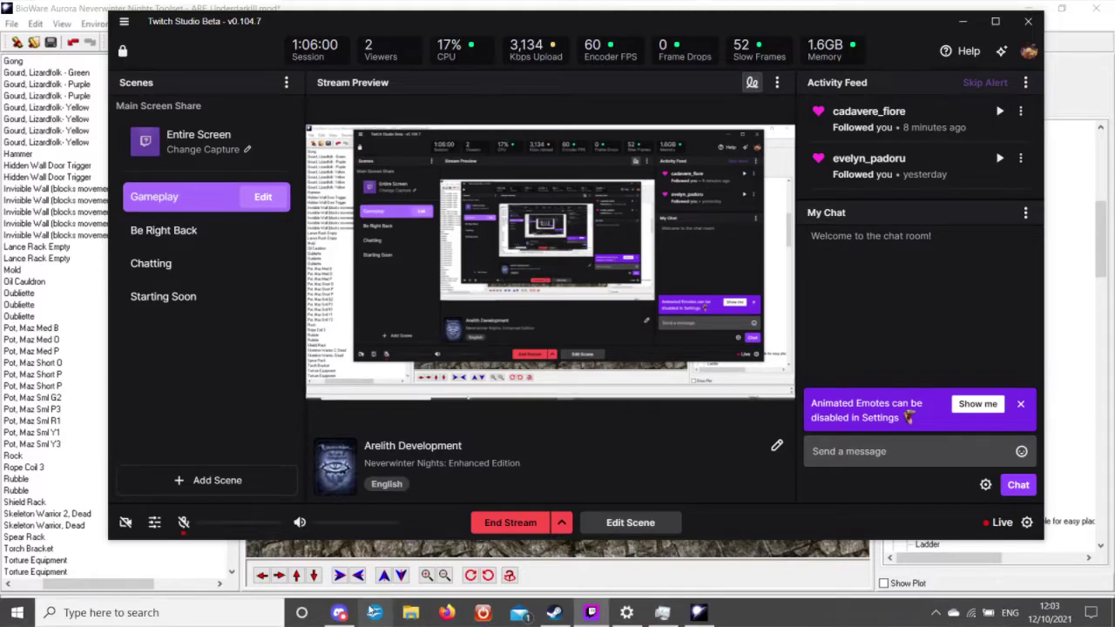
pyautogui.click(339, 612)
pyautogui.click(764, 585)
pyautogui.click(72, 5)
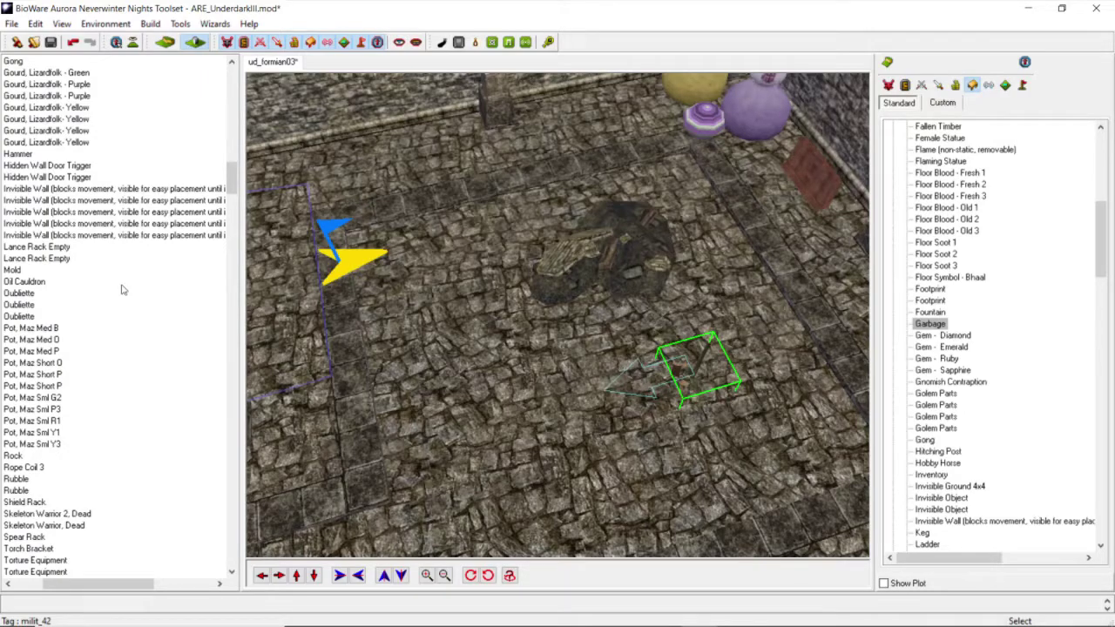
# Step: Unmute the microphone in Twitch Studio and in Discord, and go back to the toolset
pyautogui.moveTo(445, 624)
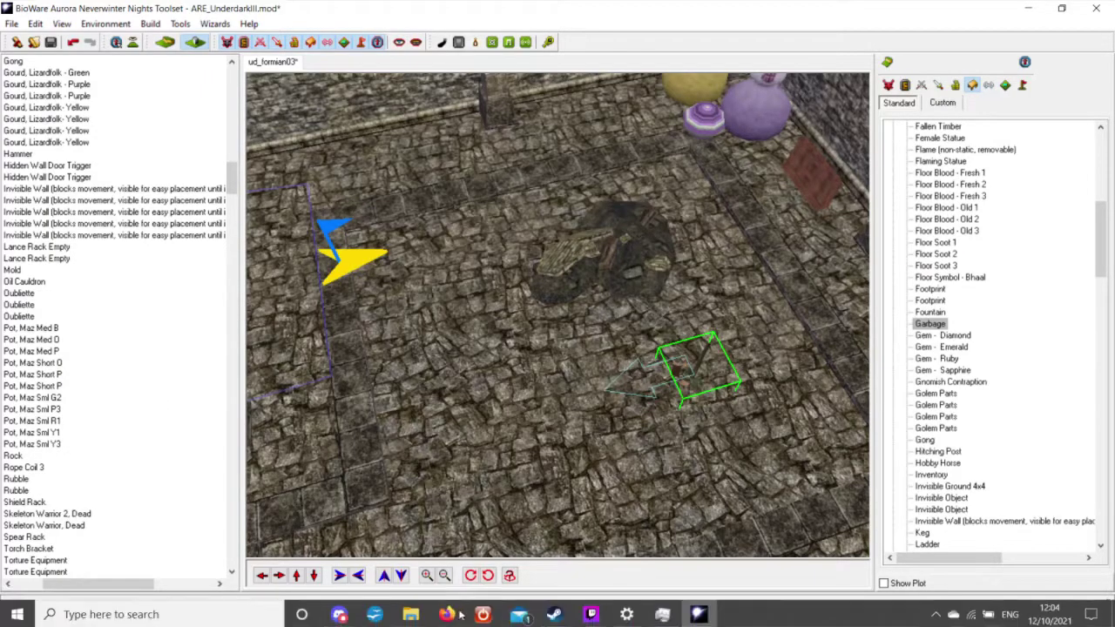
pyautogui.click(591, 612)
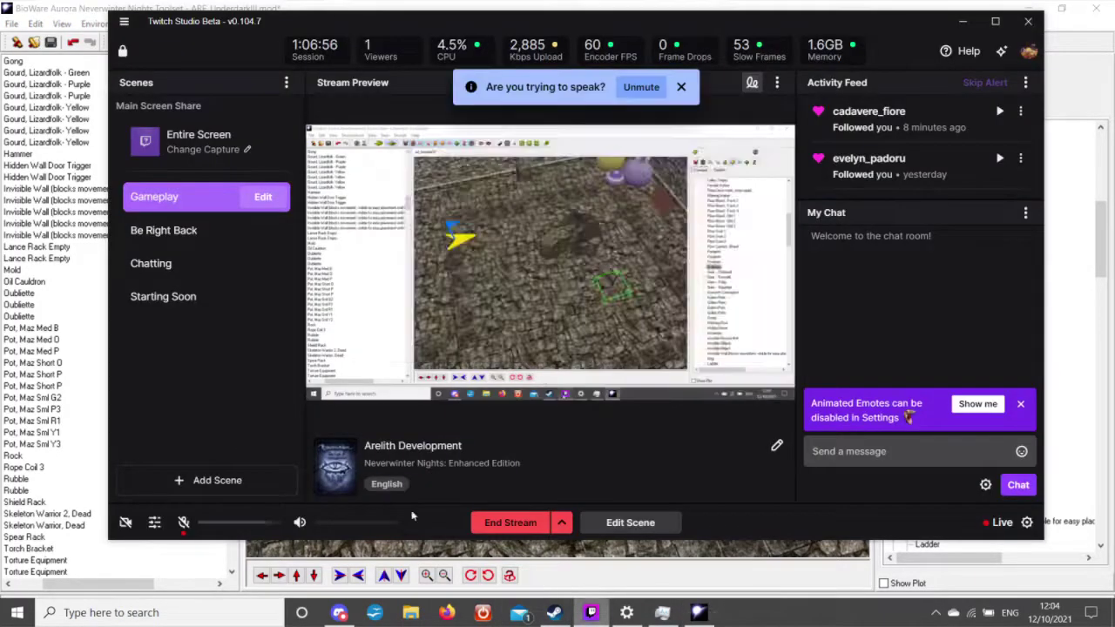
pyautogui.click(183, 521)
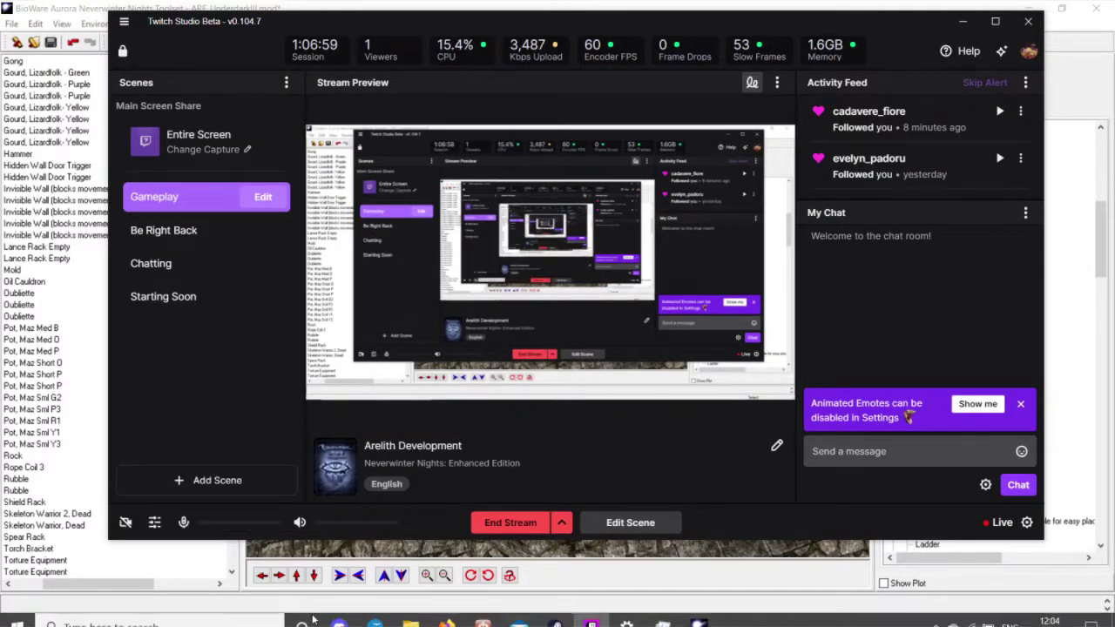
pyautogui.click(339, 612)
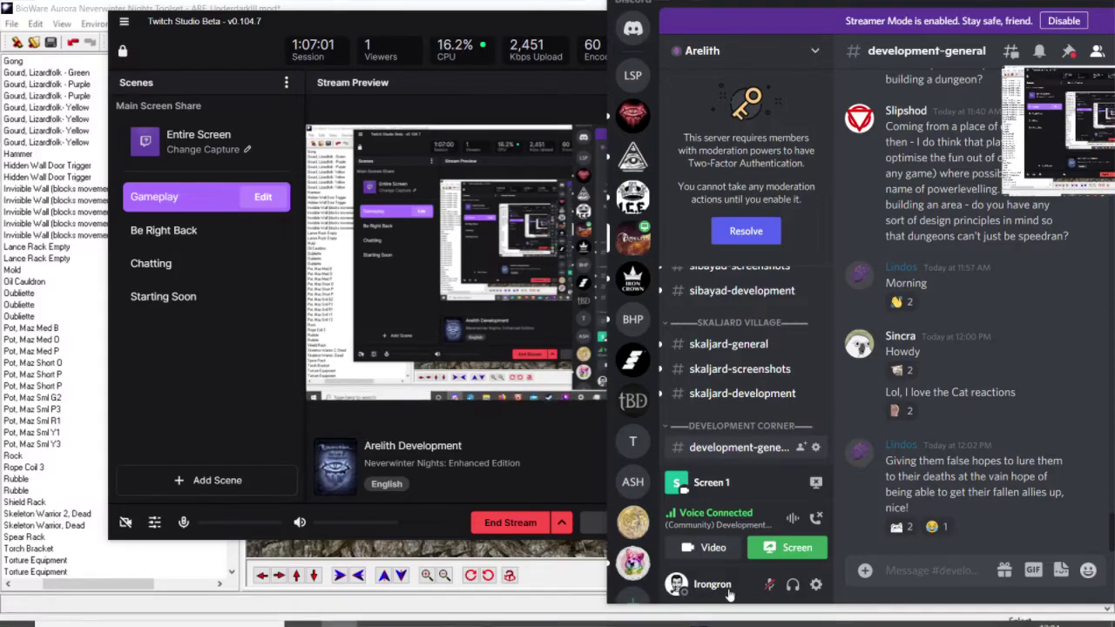
pyautogui.click(769, 590)
pyautogui.click(100, 5)
# Step: Move the garbage closer to the edge of the rubble piles
pyautogui.scroll(-5, 525, 244)
pyautogui.moveTo(523, 252); pyautogui.dragTo(458, 342, button='middle')
pyautogui.scroll(5, 458, 342)
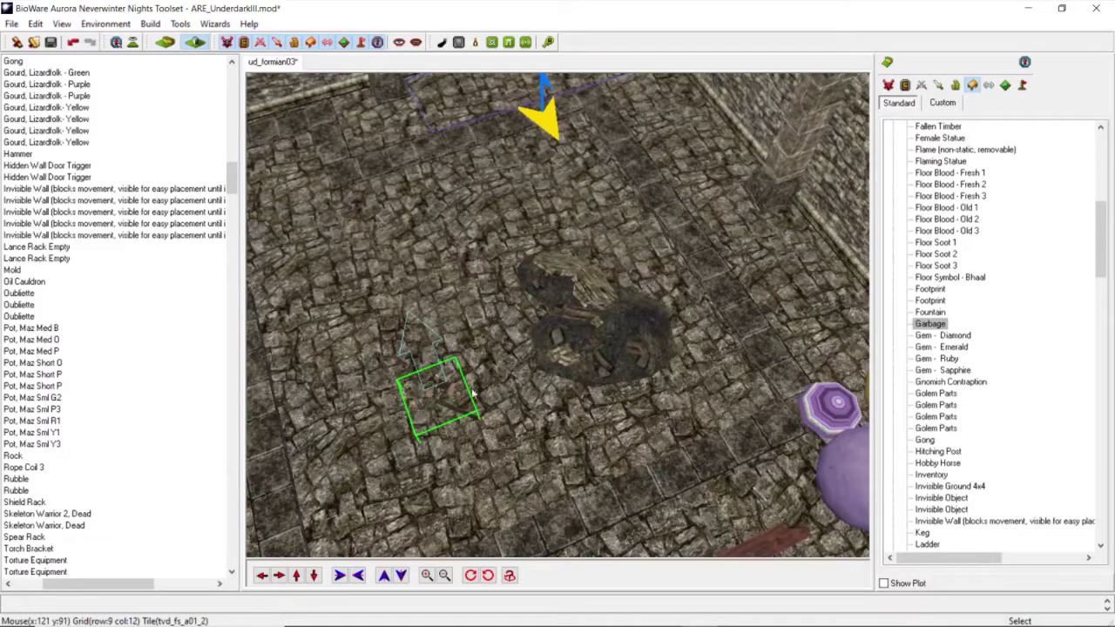
pyautogui.moveTo(461, 389); pyautogui.dragTo(533, 397)
pyautogui.moveTo(526, 406); pyautogui.dragTo(679, 381, button='middle')
pyautogui.scroll(-5, 679, 381)
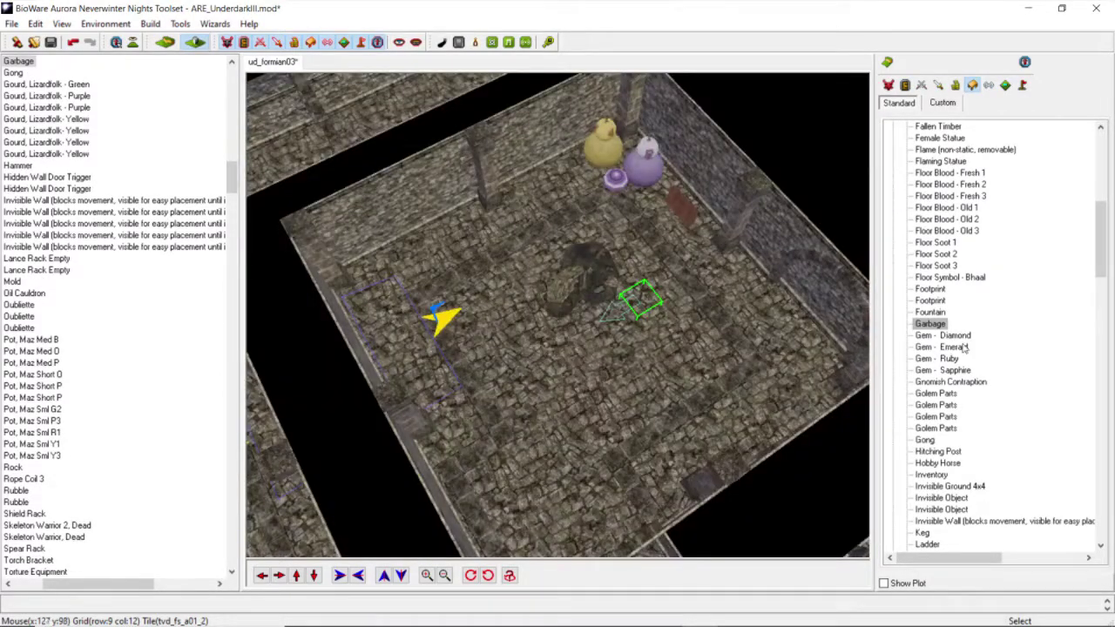
# Step: Look through the rest of the standard Miscellaneous placeables for further decorations while examining the room from several angles
pyautogui.moveTo(1099, 242); pyautogui.dragTo(1101, 299)
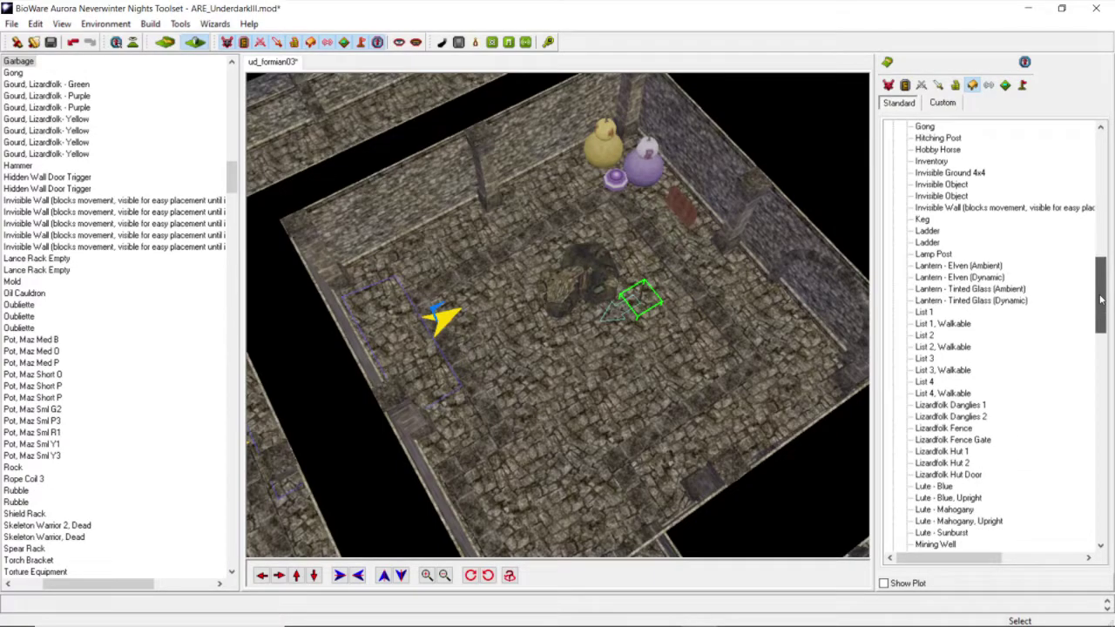
pyautogui.scroll(5, 675, 348)
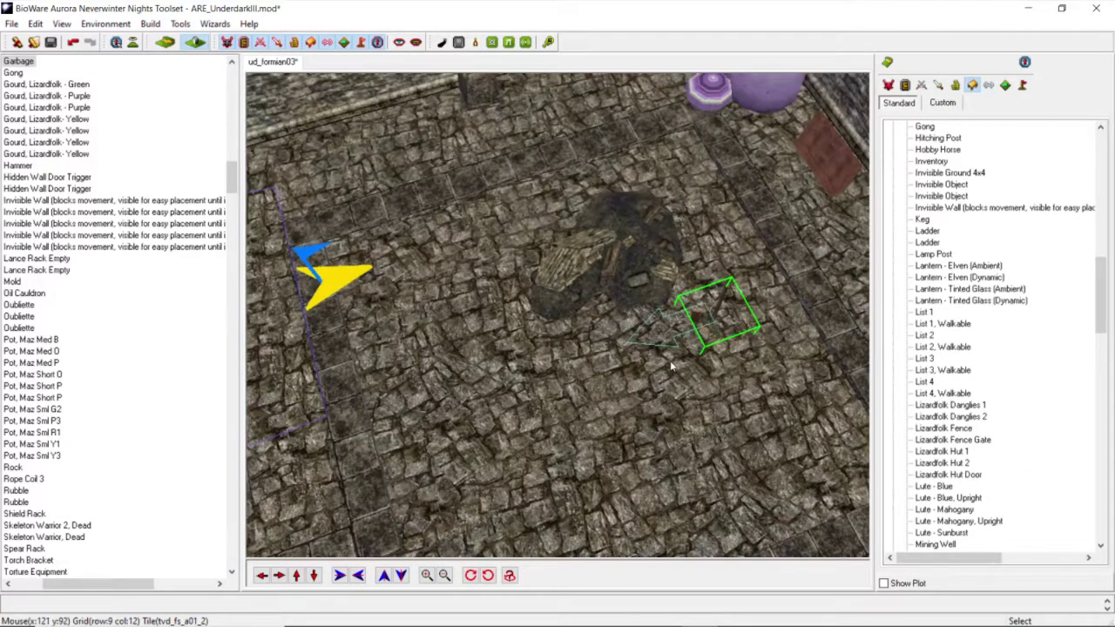
pyautogui.scroll(-5, 670, 360)
pyautogui.moveTo(669, 361); pyautogui.dragTo(487, 348, button='middle')
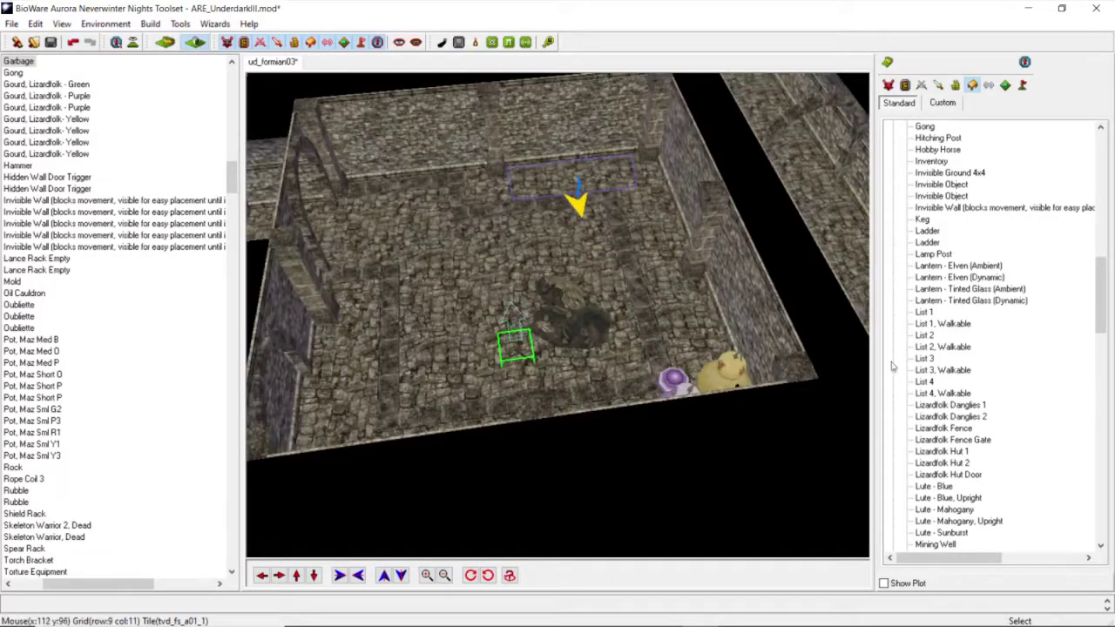
pyautogui.moveTo(1102, 315); pyautogui.dragTo(1099, 354)
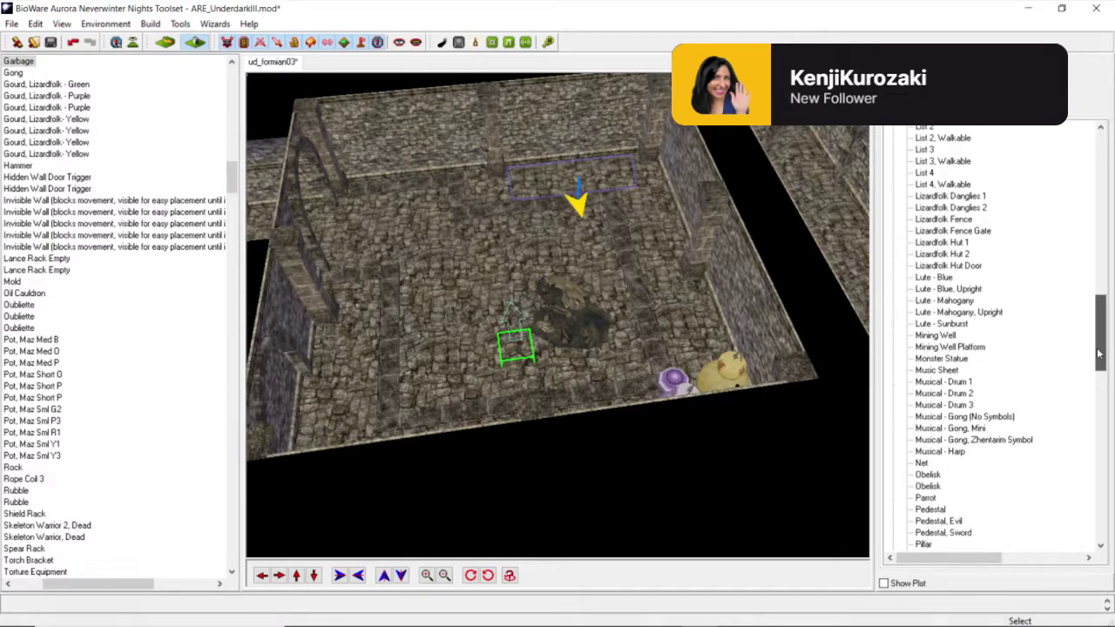
pyautogui.moveTo(461, 253); pyautogui.dragTo(688, 311, button='middle')
pyautogui.scroll(3, 624, 322)
pyautogui.scroll(-3, 642, 319)
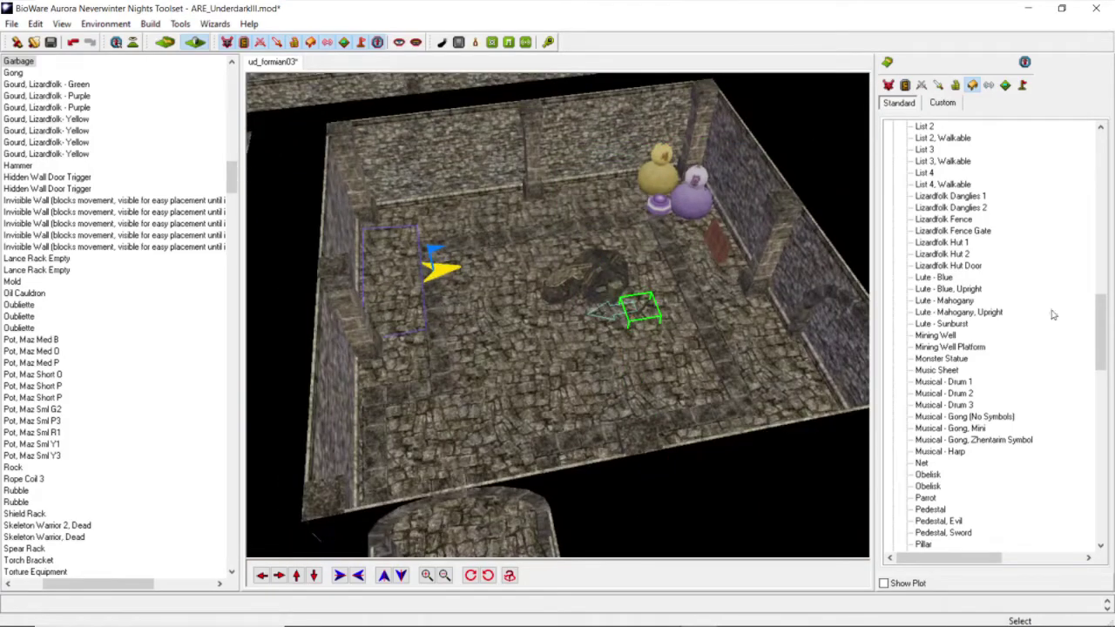
pyautogui.moveTo(1101, 364); pyautogui.dragTo(1101, 531)
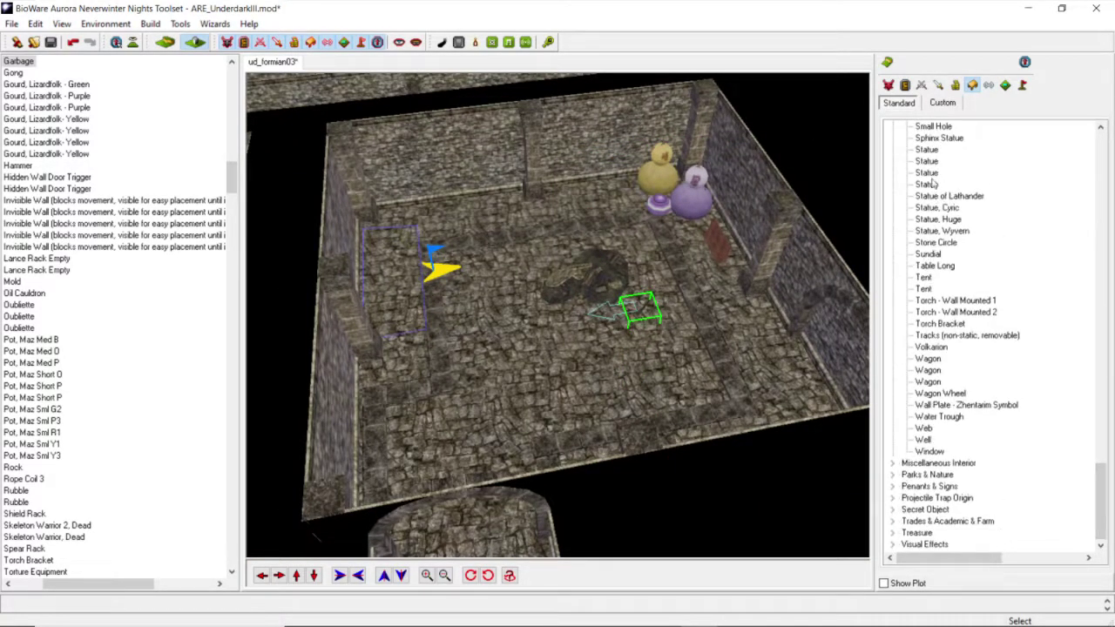
# Step: Check the custom Treasure placeables, collapsing Medium, and look over the standard Containers & Switches category
pyautogui.click(938, 104)
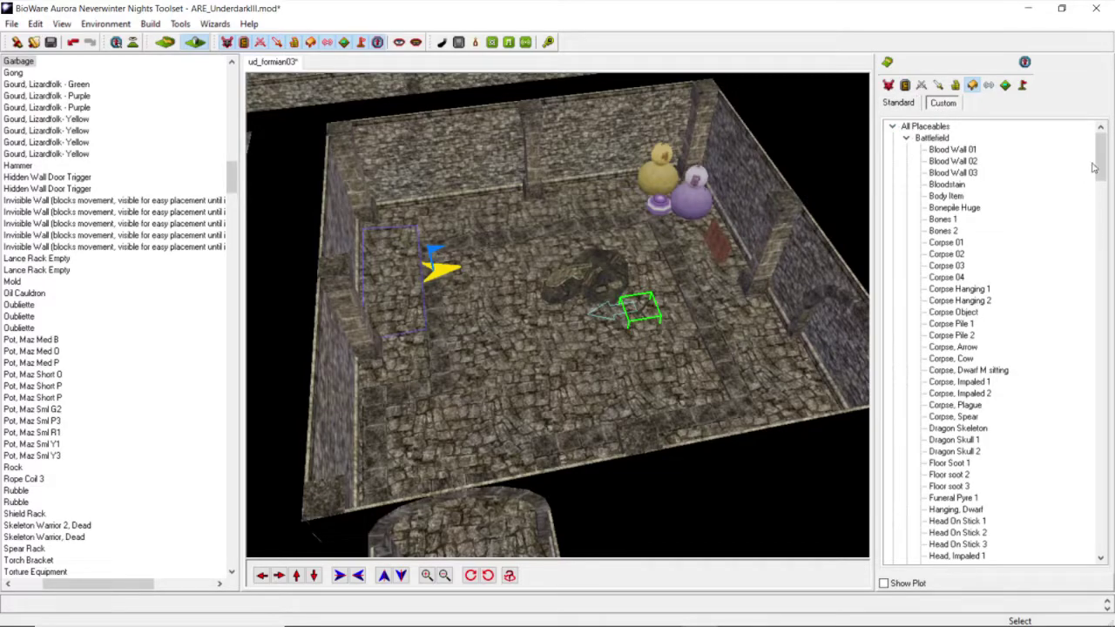
pyautogui.moveTo(1099, 165); pyautogui.dragTo(1108, 540)
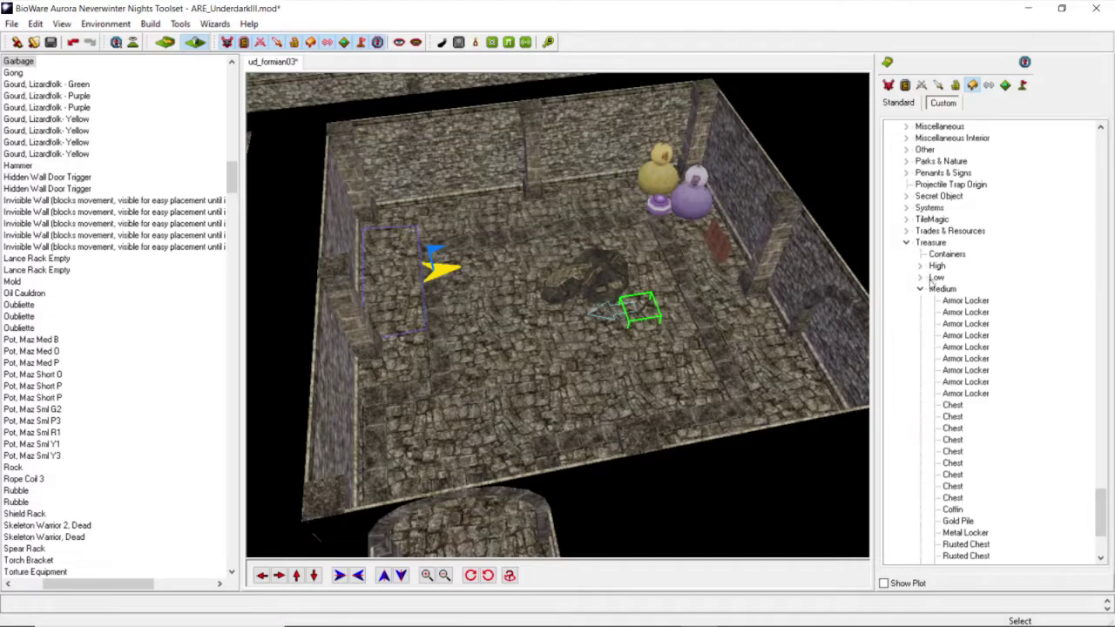
pyautogui.click(924, 291)
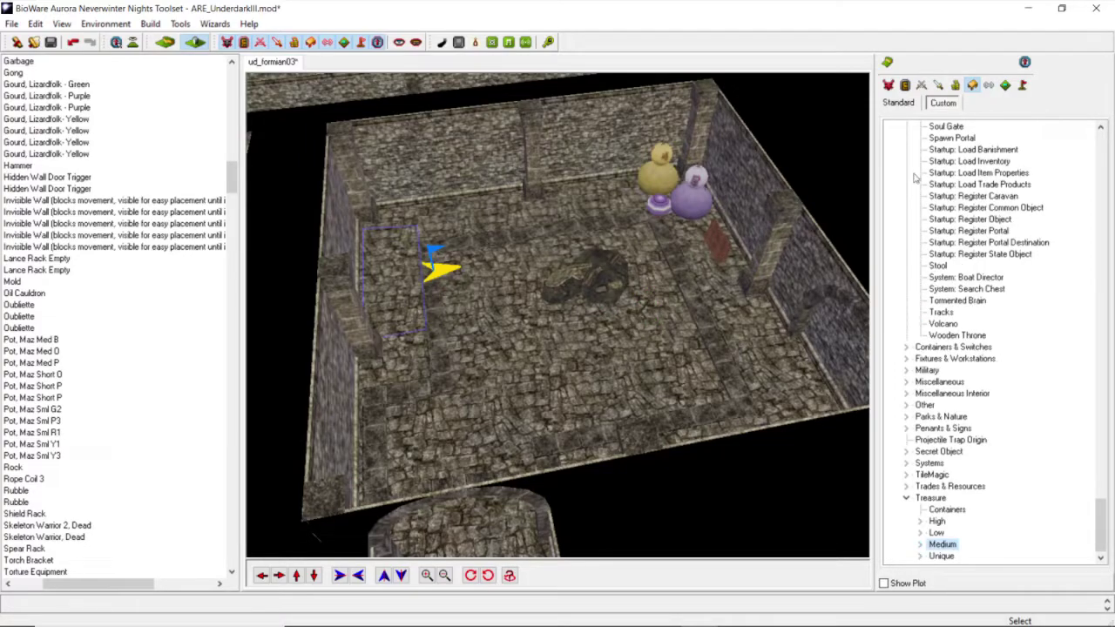
pyautogui.click(905, 103)
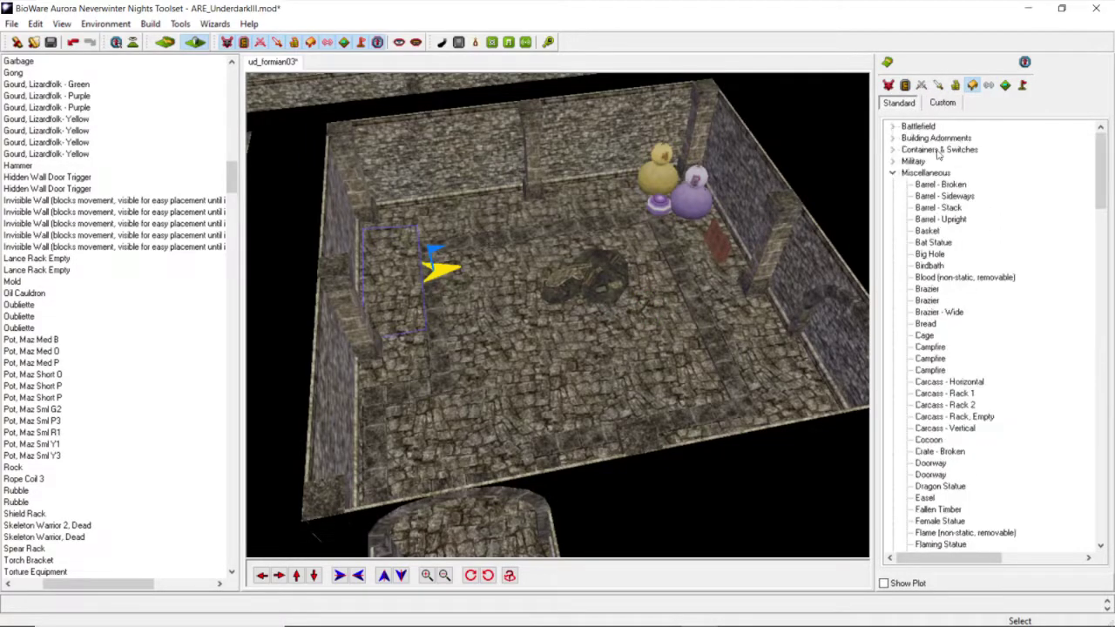
pyautogui.click(893, 150)
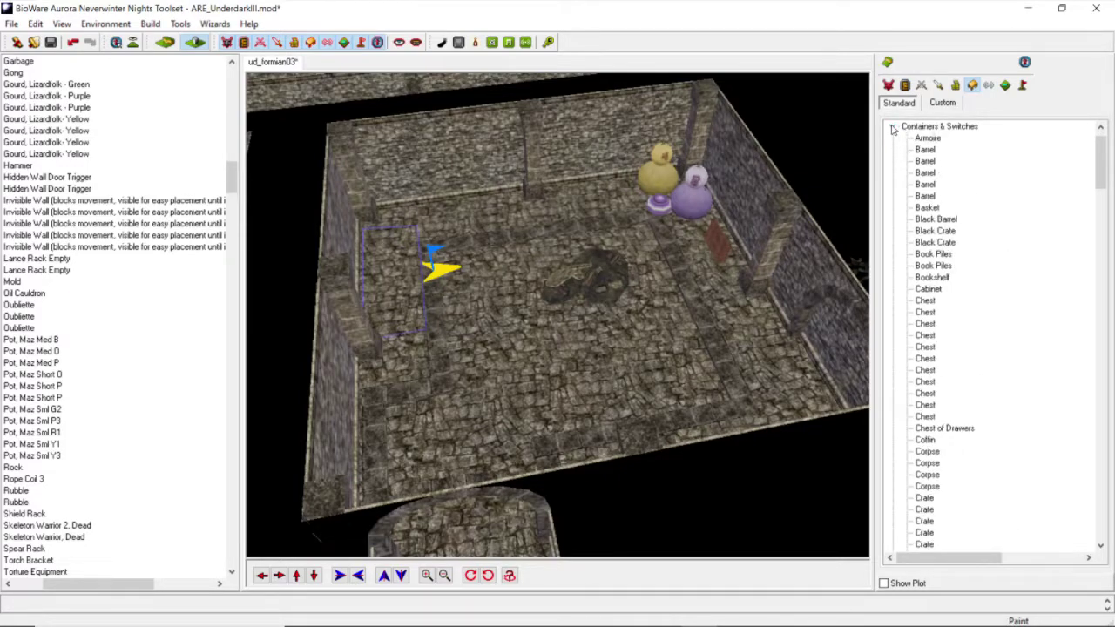
pyautogui.click(892, 128)
# Step: Place the second Crate from the custom Containers & Switches category in the room and move it toward the wall beside the pillar
pyautogui.click(942, 102)
pyautogui.scroll(3, 659, 274)
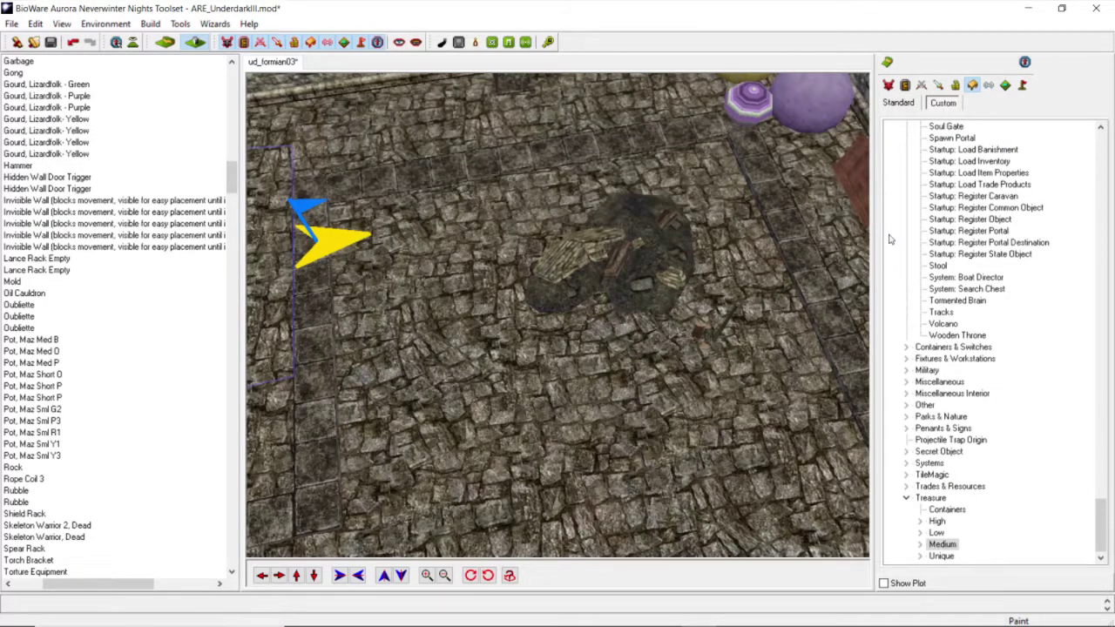
pyautogui.click(905, 349)
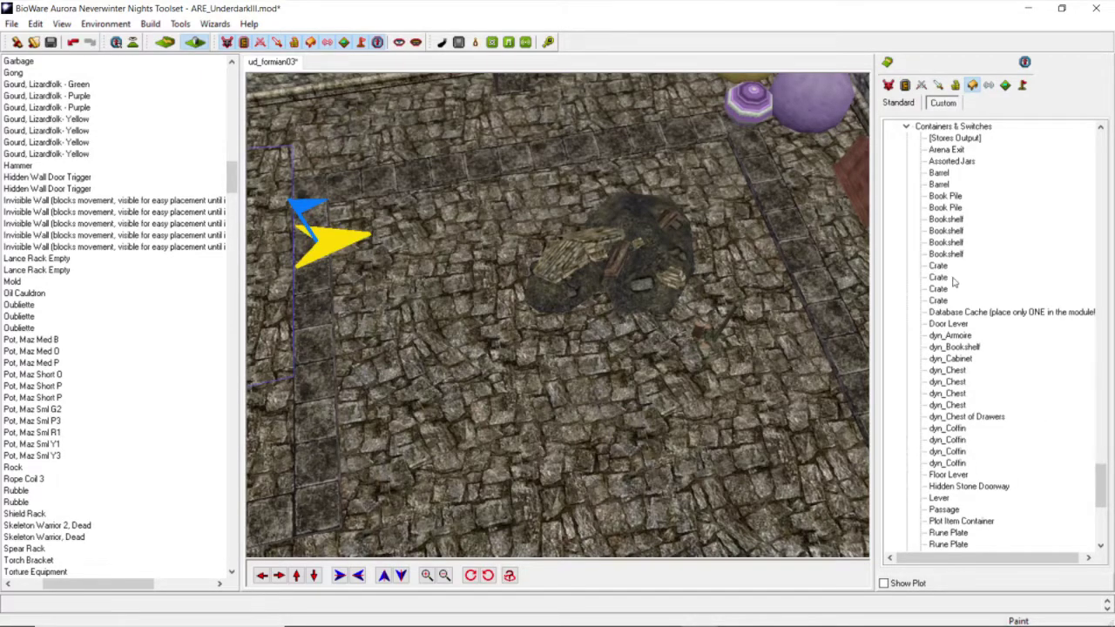
pyautogui.click(941, 277)
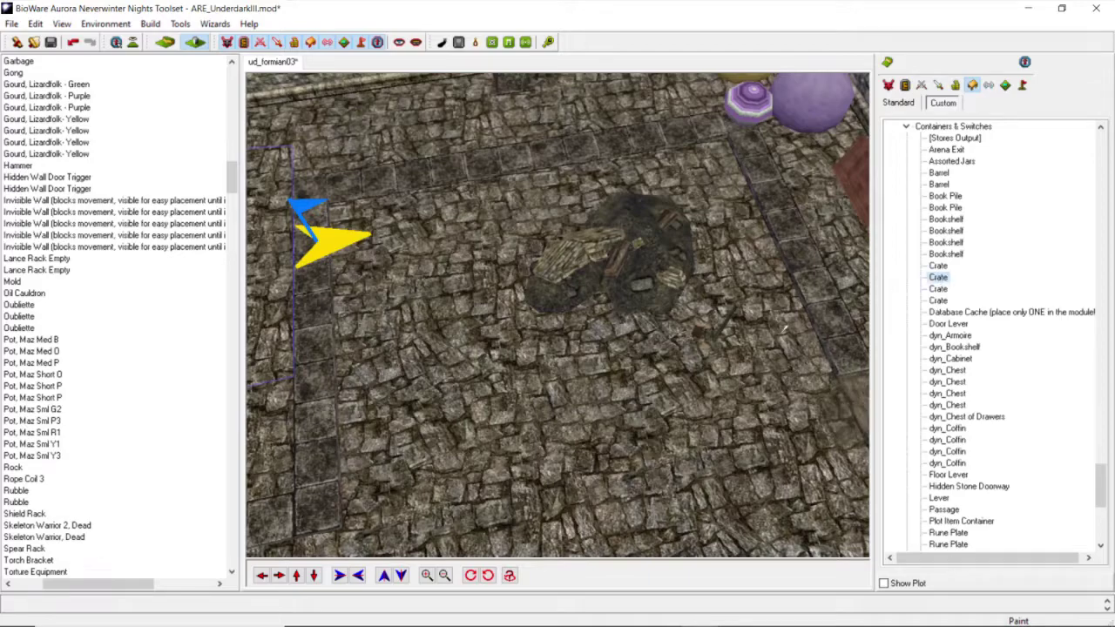
pyautogui.click(736, 364)
pyautogui.moveTo(734, 366); pyautogui.dragTo(412, 434, button='middle')
pyautogui.moveTo(313, 524); pyautogui.dragTo(601, 347, button='middle')
pyautogui.moveTo(601, 346); pyautogui.dragTo(780, 257)
# Step: Push the crate up against the base of the wall, beside the archway
pyautogui.click(278, 575)
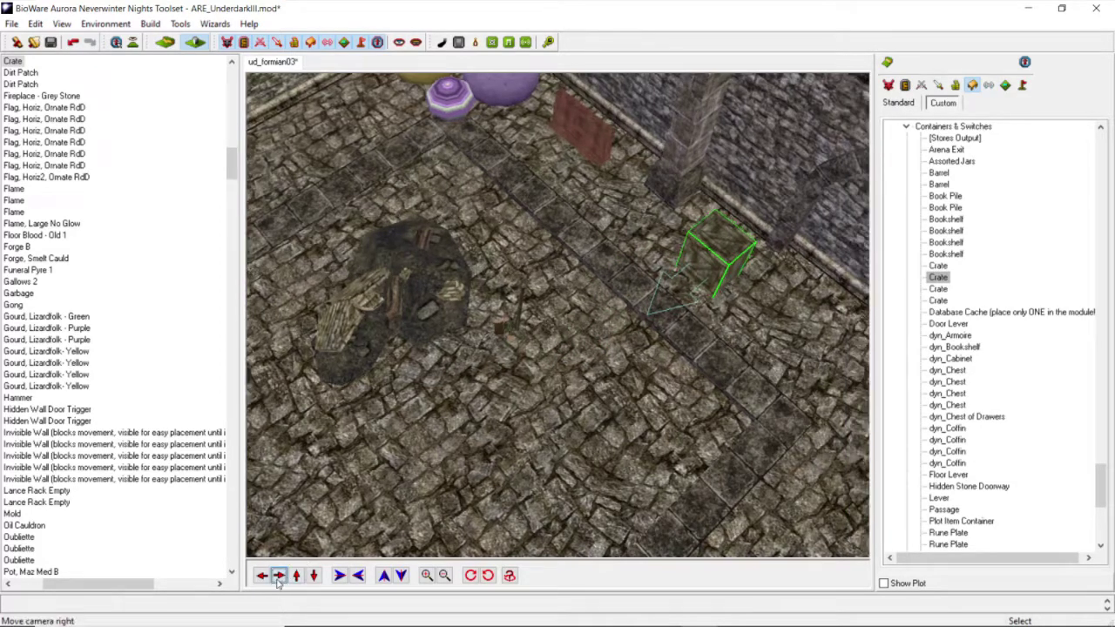
pyautogui.click(286, 581)
pyautogui.moveTo(463, 370); pyautogui.dragTo(497, 309, button='middle')
pyautogui.scroll(5, 463, 294)
pyautogui.moveTo(407, 293); pyautogui.dragTo(448, 265)
pyautogui.moveTo(495, 300); pyautogui.dragTo(520, 349, button='middle')
pyautogui.moveTo(500, 339); pyautogui.dragTo(568, 297)
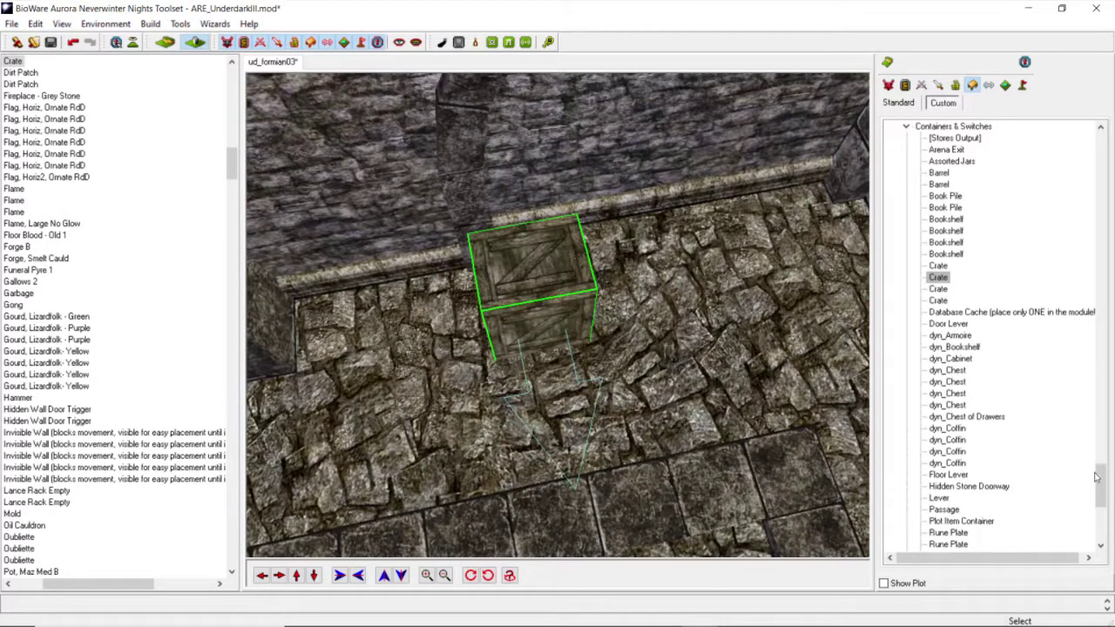
# Step: Shift the crate slightly along the wall toward the nearest pillar and rotate it
pyautogui.moveTo(1095, 477)
pyautogui.mouseDown()
pyautogui.moveTo(1099, 460)
pyautogui.moveTo(1106, 494)
pyautogui.mouseUp()
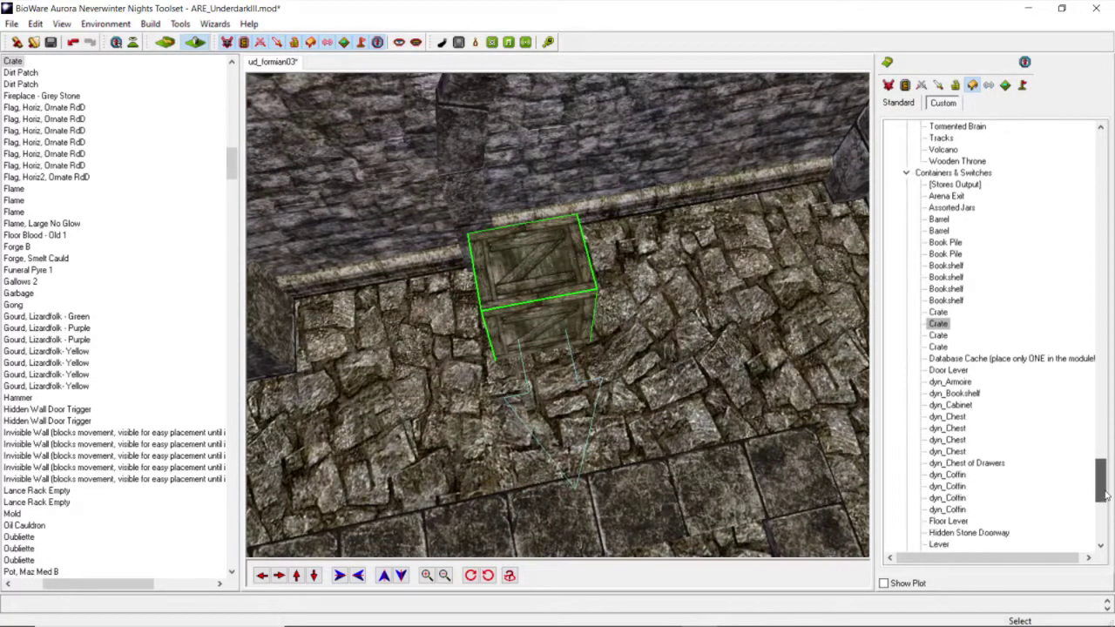
pyautogui.scroll(-5, 595, 363)
pyautogui.moveTo(596, 363); pyautogui.dragTo(559, 348, button='middle')
pyautogui.moveTo(540, 308); pyautogui.dragTo(507, 306)
pyautogui.click(489, 575)
pyautogui.click(489, 574)
# Step: Place the third Crate from the custom Containers & Switches category against the wall beside the existing crate
pyautogui.click(938, 335)
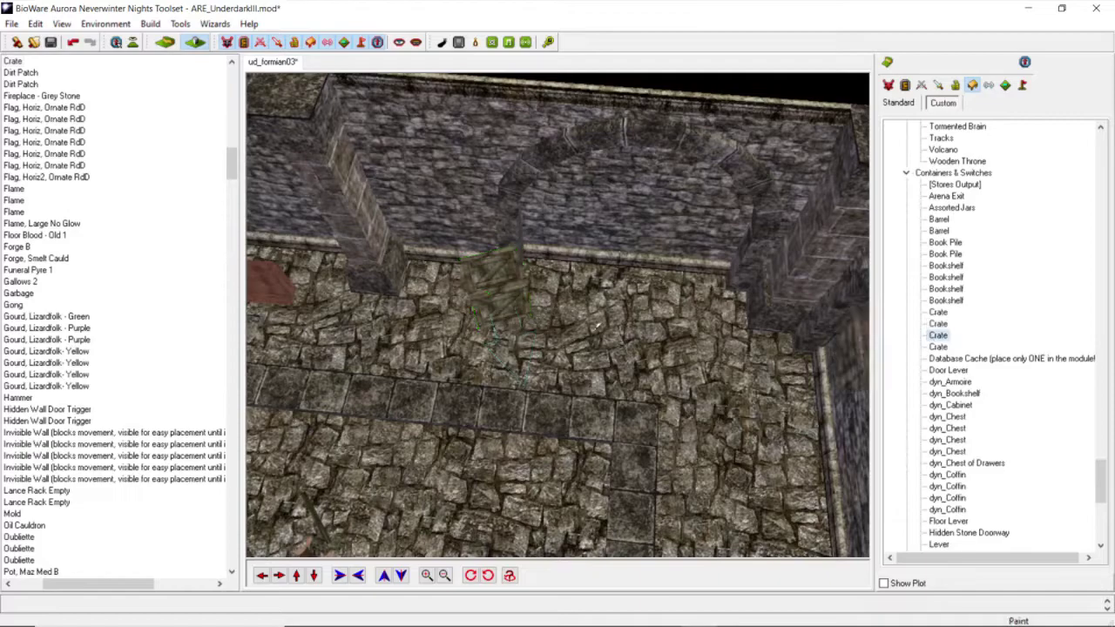
pyautogui.click(592, 337)
pyautogui.moveTo(583, 327); pyautogui.dragTo(557, 299)
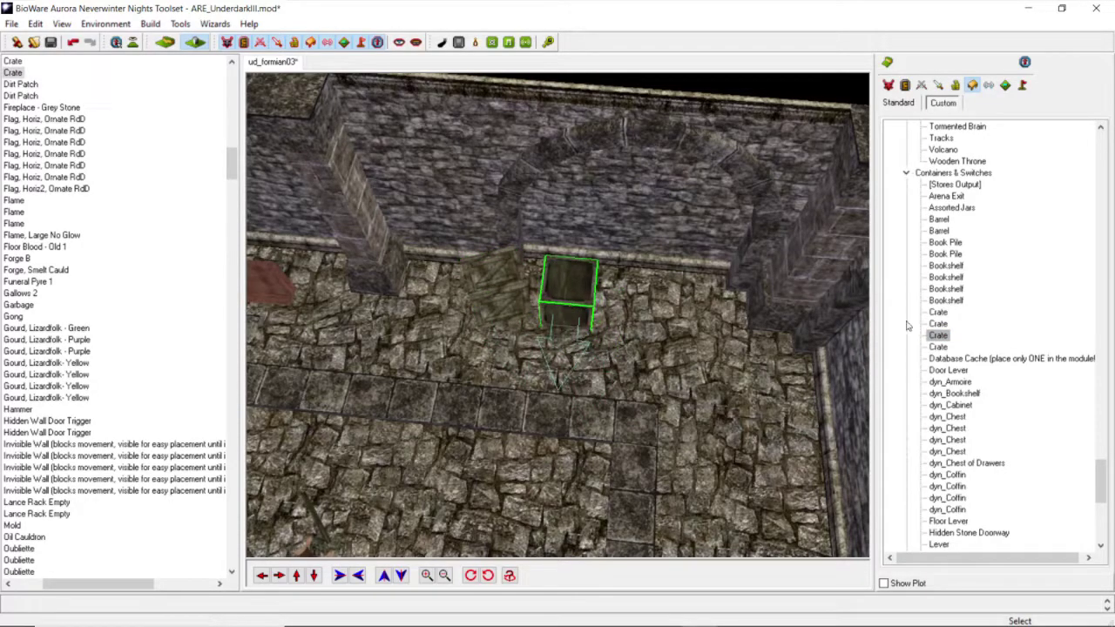
# Step: Place the first custom Barrel on the floor between the pillar and the wooden crate, and rotate it counterclockwise
pyautogui.click(940, 232)
pyautogui.scroll(3, 670, 350)
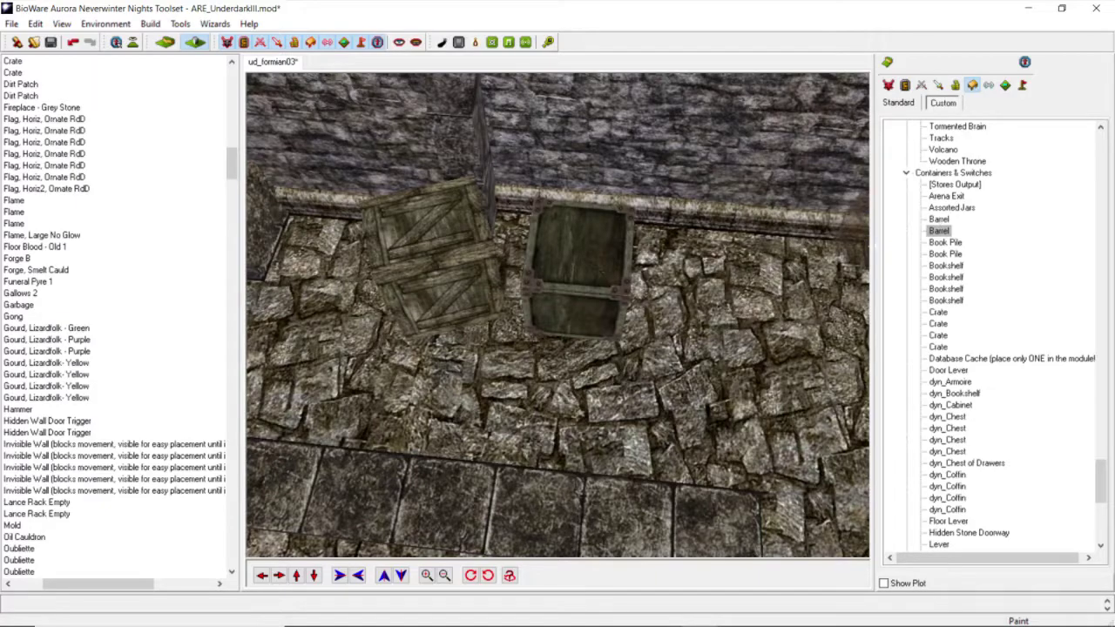
pyautogui.click(939, 219)
pyautogui.click(311, 303)
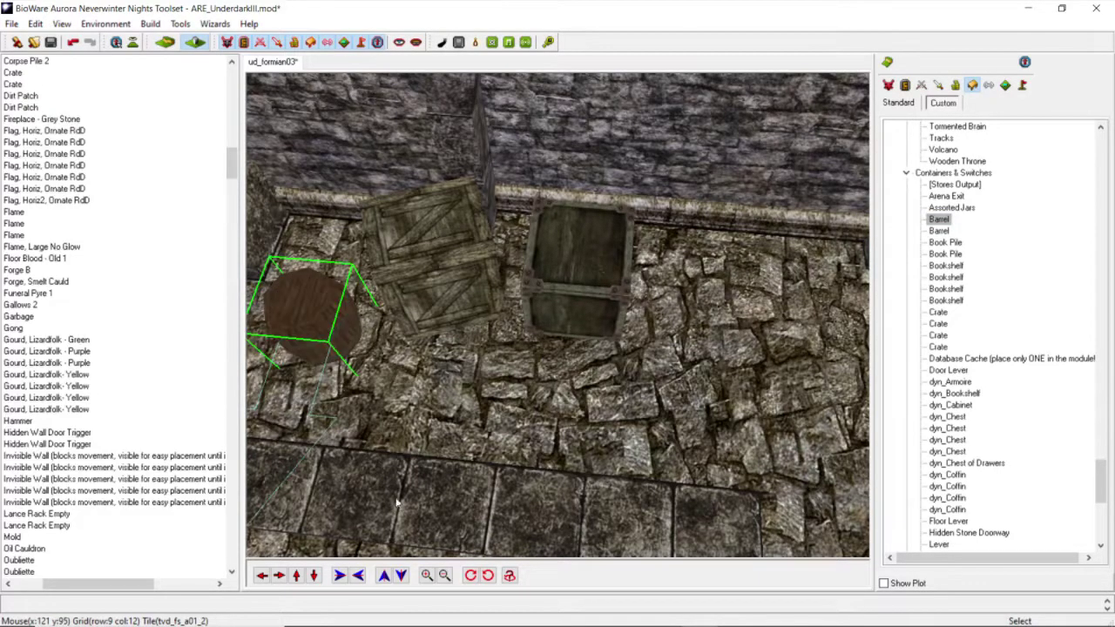
pyautogui.click(488, 575)
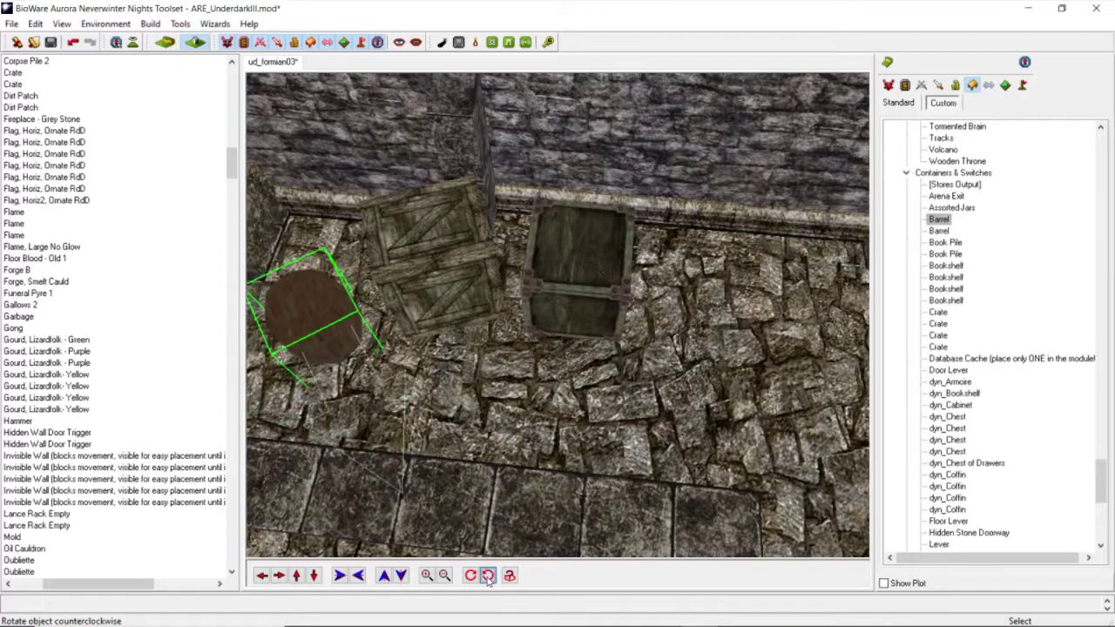
# Step: Shift both crates along the wall toward the pillar and nudge the barrel to keep the group close together
pyautogui.click(427, 316)
pyautogui.moveTo(426, 315); pyautogui.dragTo(419, 312)
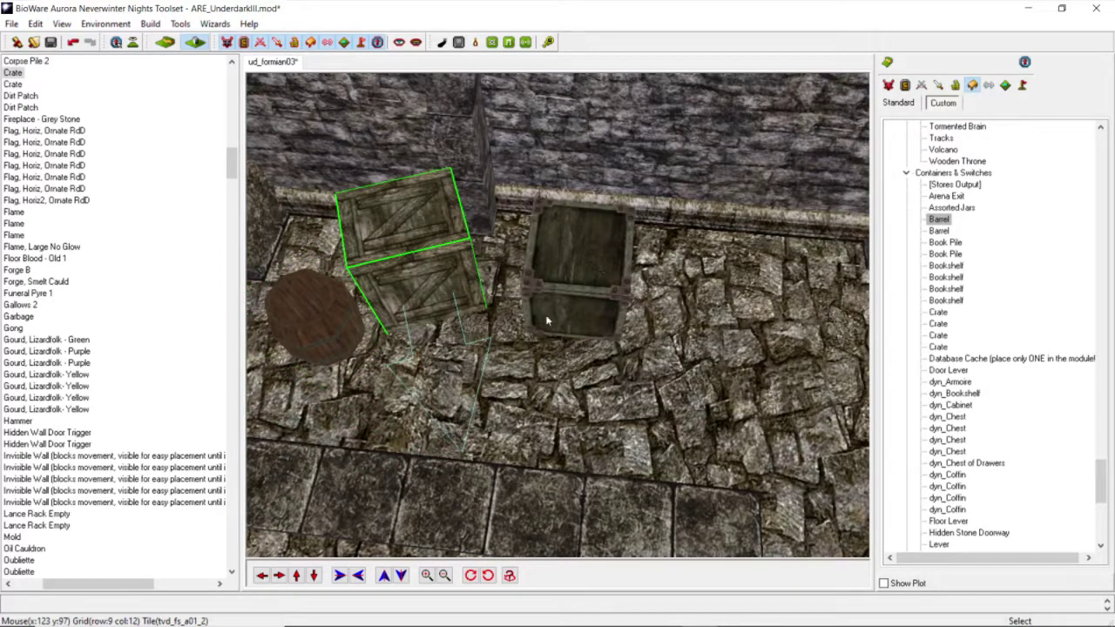
pyautogui.moveTo(547, 322); pyautogui.dragTo(456, 318)
pyautogui.click(334, 337)
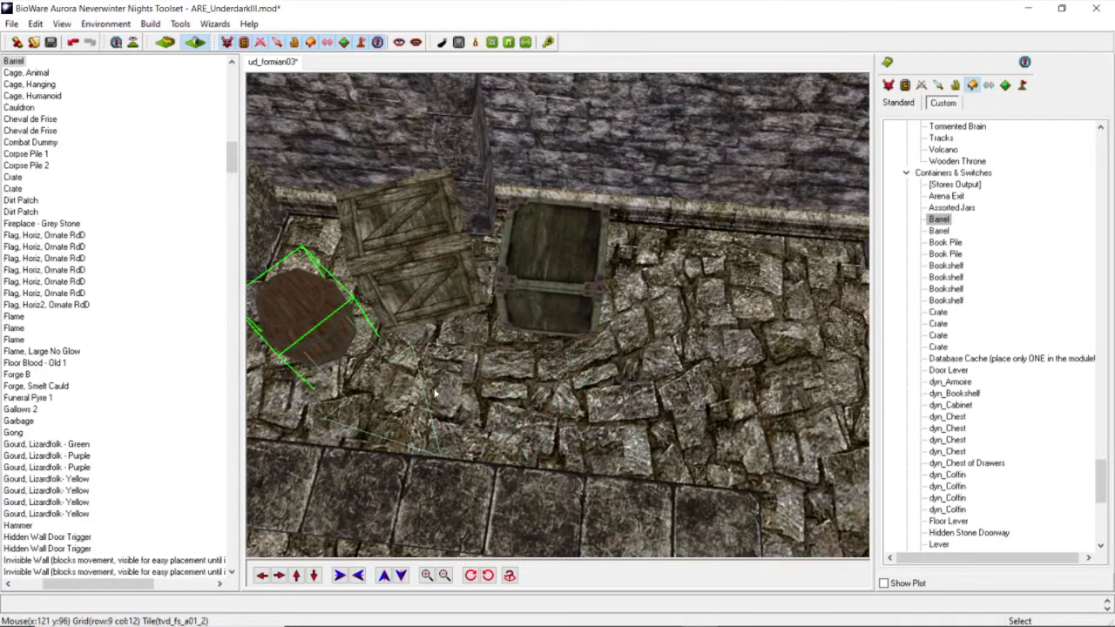
# Step: Look through the module's area list above the current area's placeables
pyautogui.scroll(-5, 502, 345)
pyautogui.moveTo(502, 344); pyautogui.dragTo(625, 396, button='middle')
pyautogui.scroll(4, 627, 372)
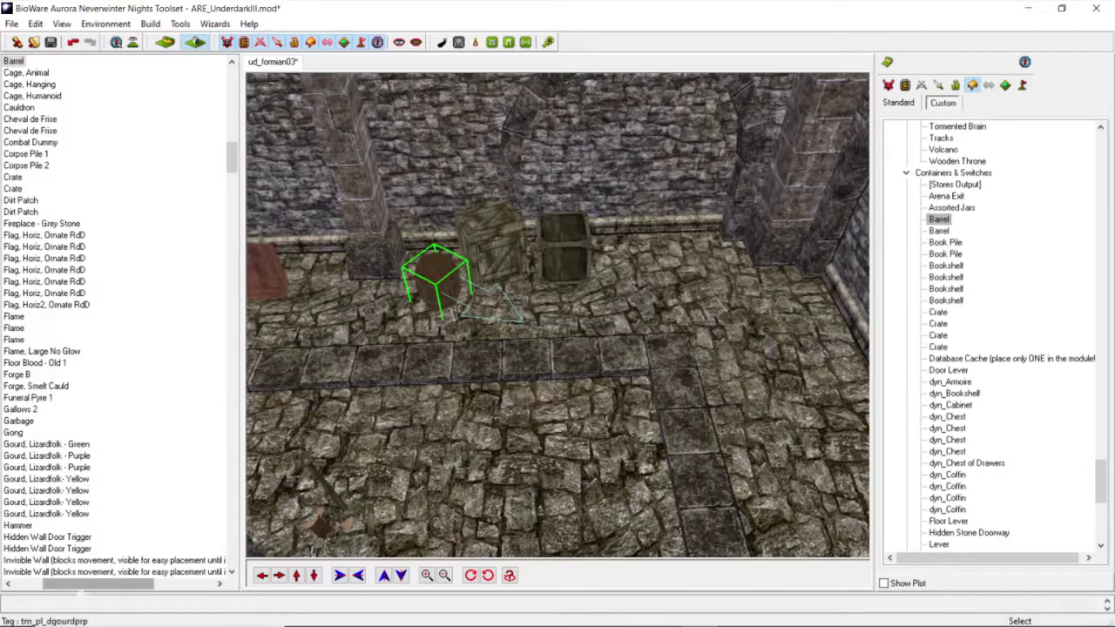
pyautogui.moveTo(94, 585); pyautogui.dragTo(66, 585)
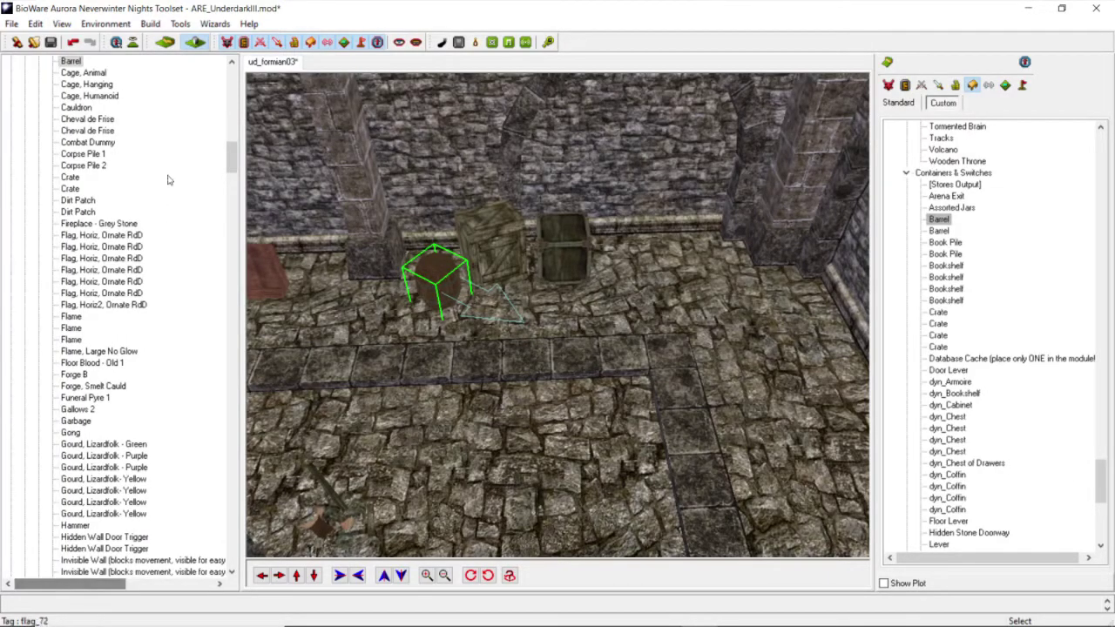
pyautogui.moveTo(232, 157); pyautogui.dragTo(243, 98)
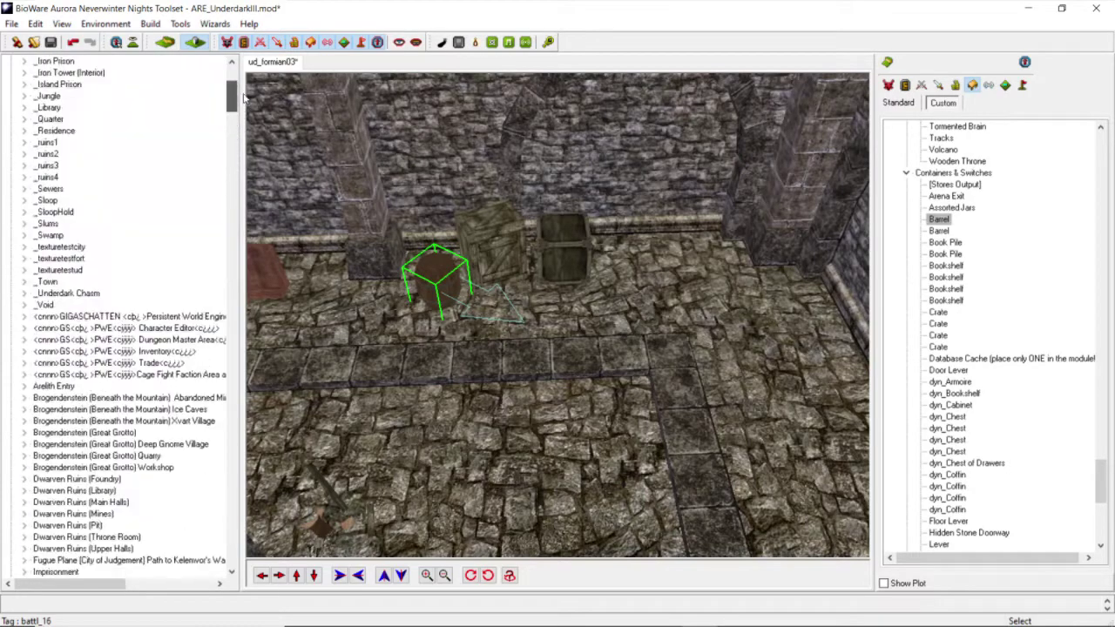
pyautogui.scroll(-1, 148, 348)
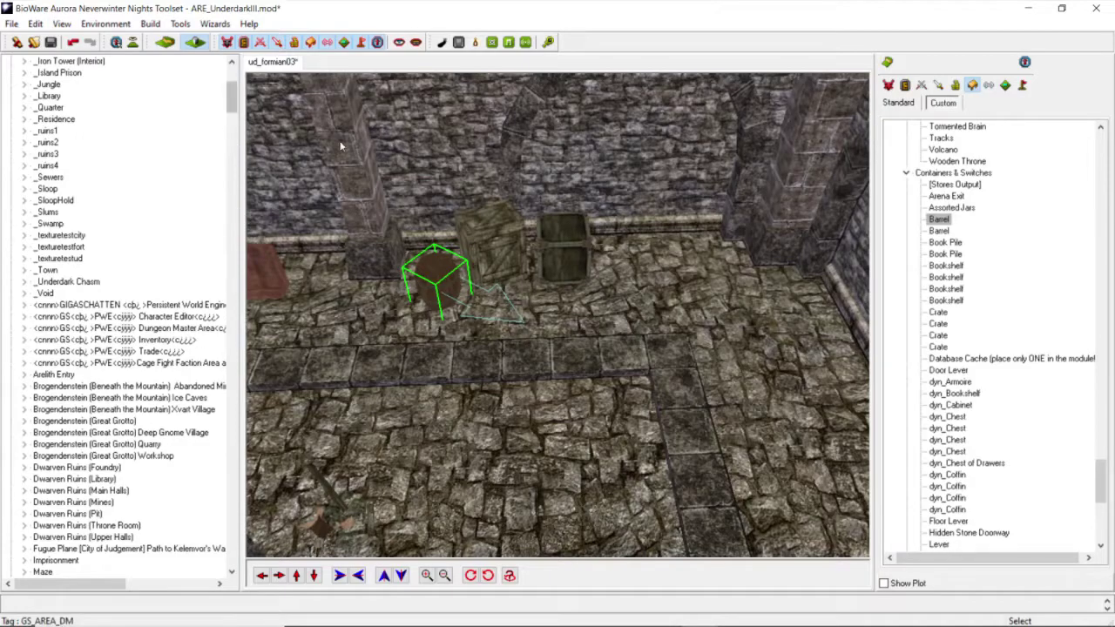
# Step: Move the barrel and both crates slightly closer to the pillar at the wall
pyautogui.moveTo(453, 298); pyautogui.dragTo(444, 329, button='middle')
pyautogui.scroll(3, 552, 338)
pyautogui.moveTo(552, 297); pyautogui.dragTo(633, 286, button='middle')
pyautogui.scroll(-3, 592, 292)
pyautogui.moveTo(470, 334); pyautogui.dragTo(457, 337)
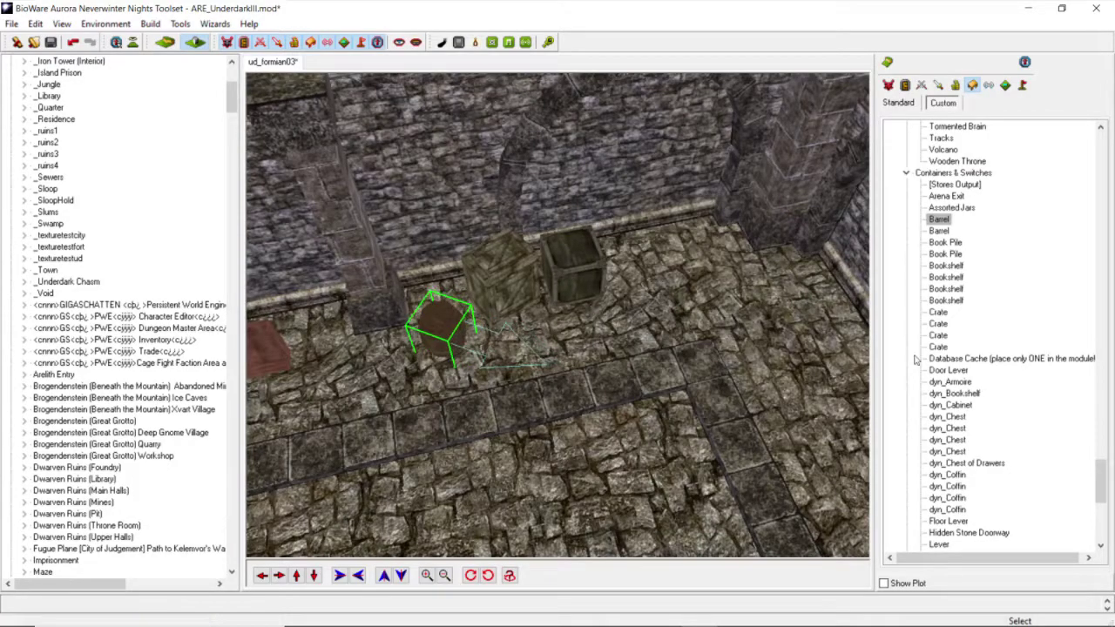
pyautogui.click(519, 298)
pyautogui.click(559, 279)
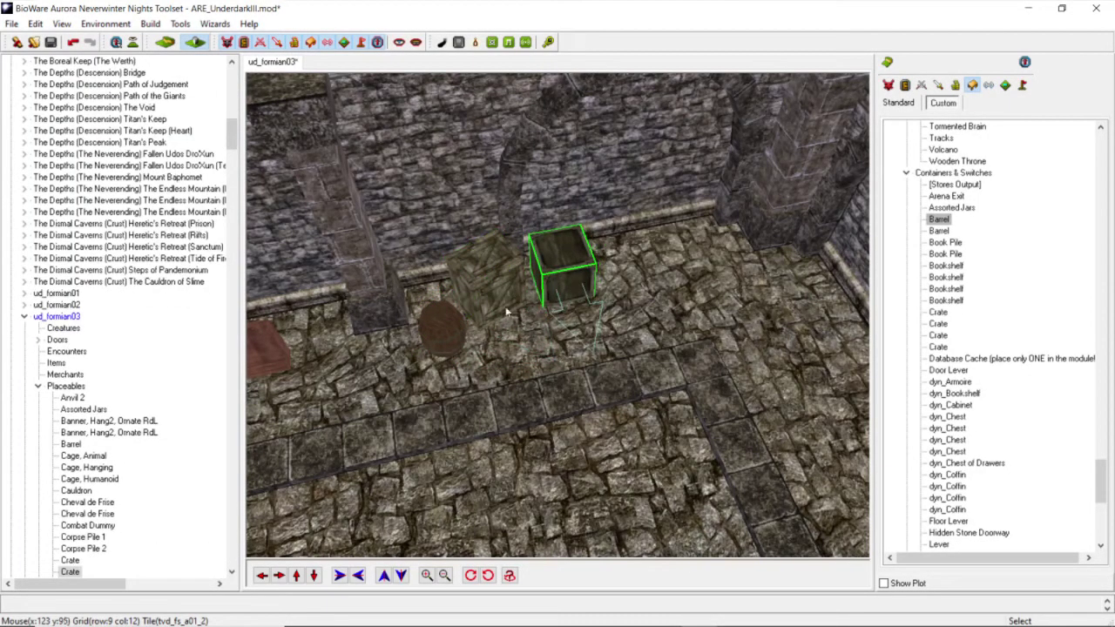
# Step: Rotate the dark crate to a slight angle and shift the wooden crate toward the barrel
pyautogui.scroll(3, 436, 375)
pyautogui.moveTo(437, 374); pyautogui.dragTo(502, 374, button='middle')
pyautogui.keyDown('ctrl'); pyautogui.moveTo(503, 374); pyautogui.dragTo(501, 306); pyautogui.keyUp('ctrl')
pyautogui.keyDown('shift'); pyautogui.moveTo(501, 307); pyautogui.dragTo(467, 300, button='right'); pyautogui.keyUp('shift')
pyautogui.click(375, 295)
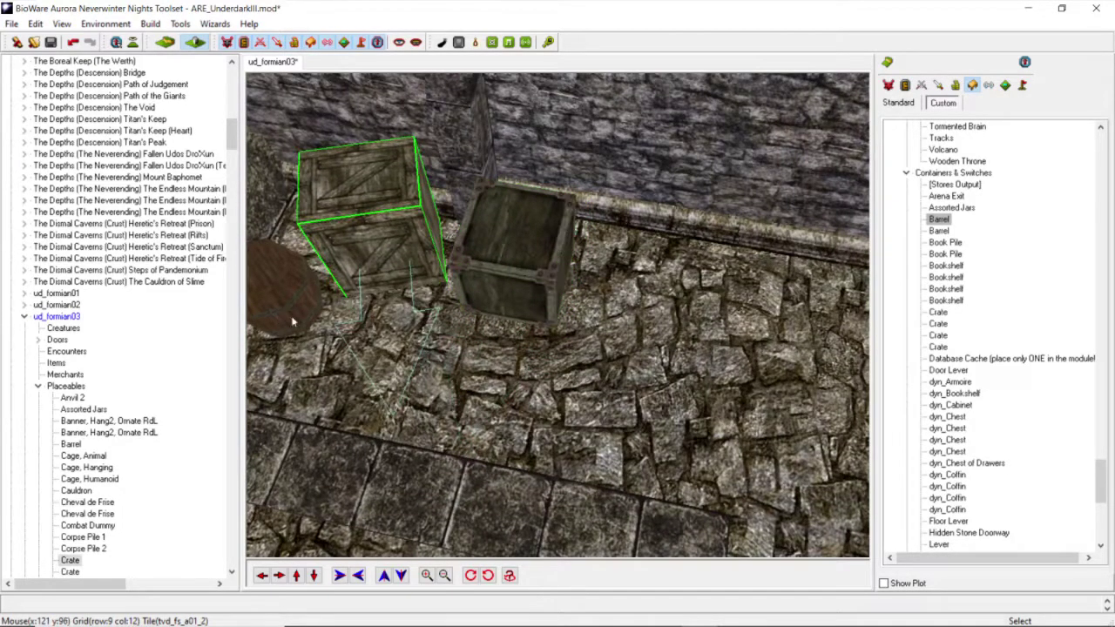
# Step: Fine-tune the positions of the wooden and dark crates, turning the dark one and closing the gap between them
pyautogui.scroll(-3, 436, 309)
pyautogui.click(420, 293)
pyautogui.click(454, 288)
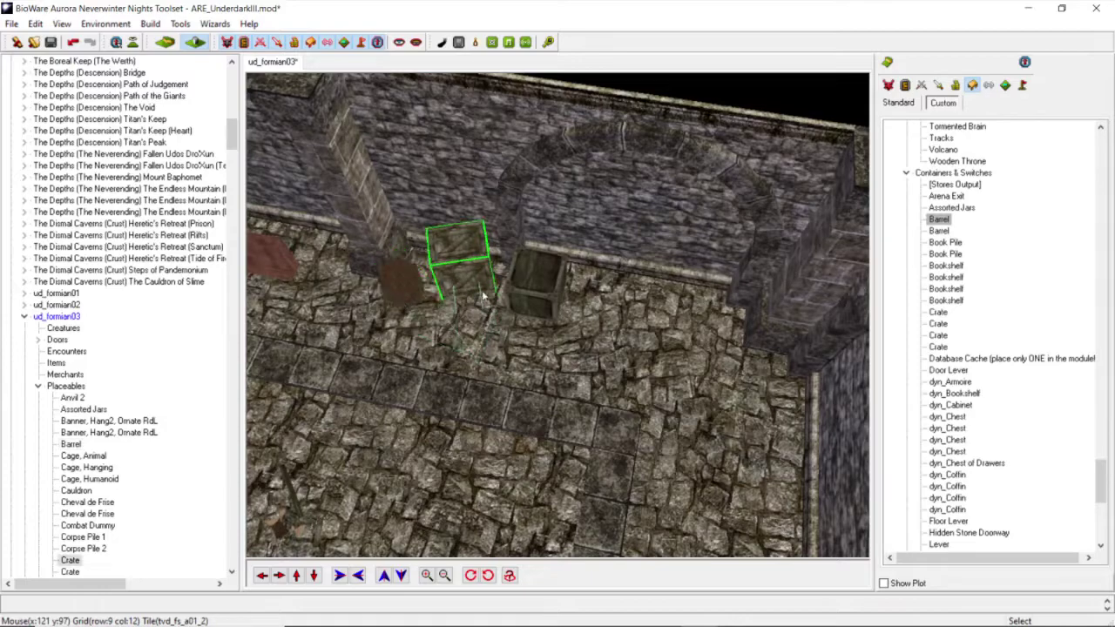
pyautogui.click(514, 298)
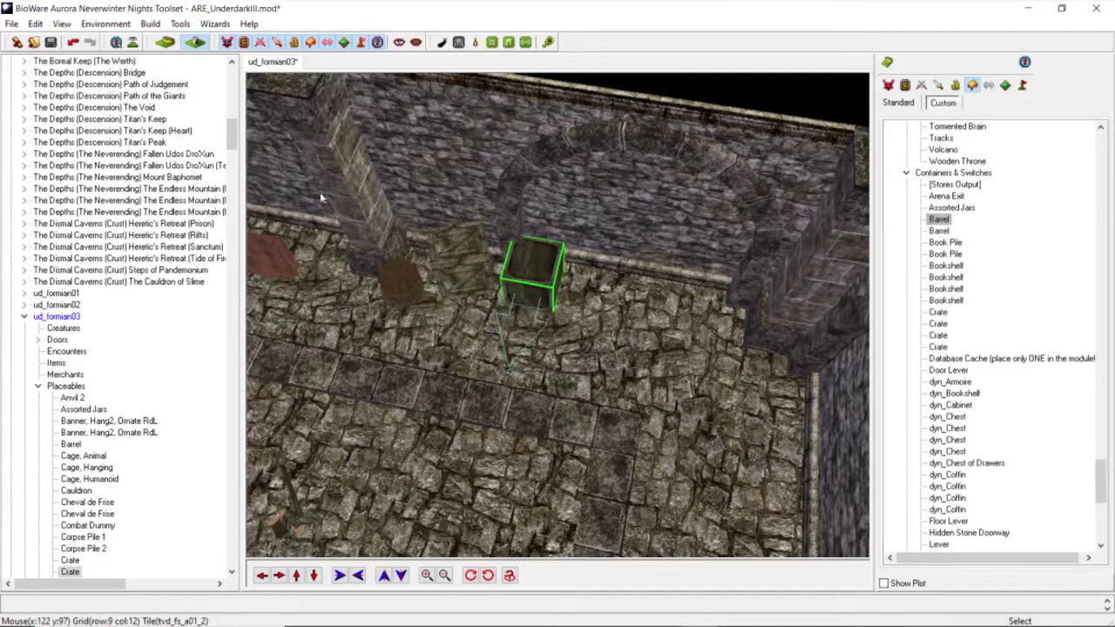
pyautogui.scroll(3, 475, 259)
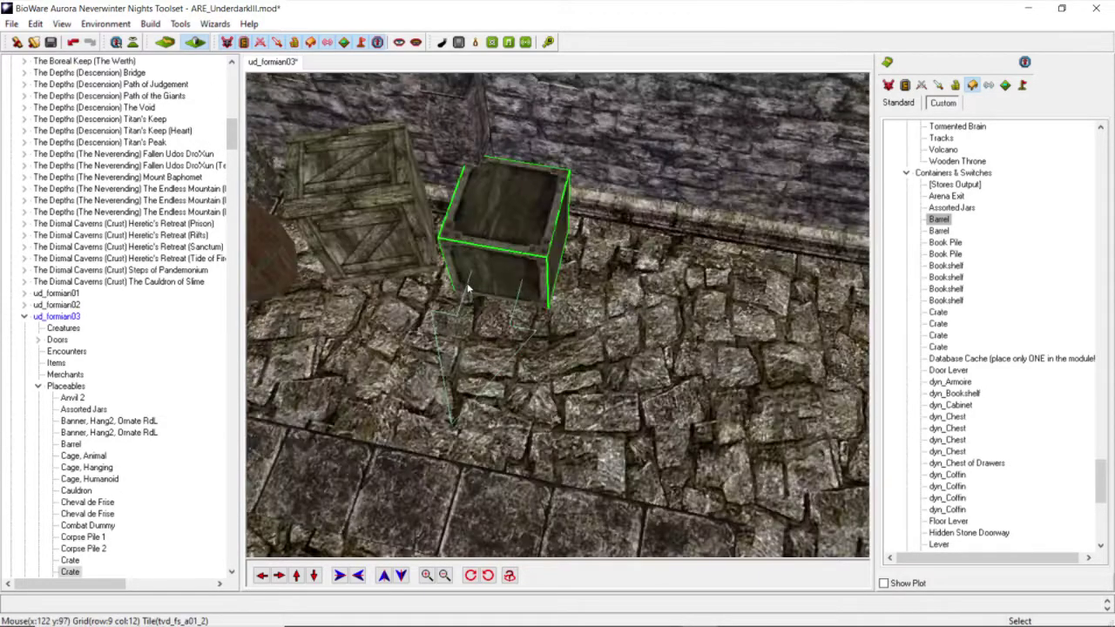
# Step: Examine the crate and barrel arrangement and the rest of the room from several angles
pyautogui.scroll(-5, 487, 263)
pyautogui.moveTo(487, 263); pyautogui.dragTo(502, 265, button='middle')
pyautogui.scroll(3, 513, 268)
pyautogui.scroll(-5, 601, 314)
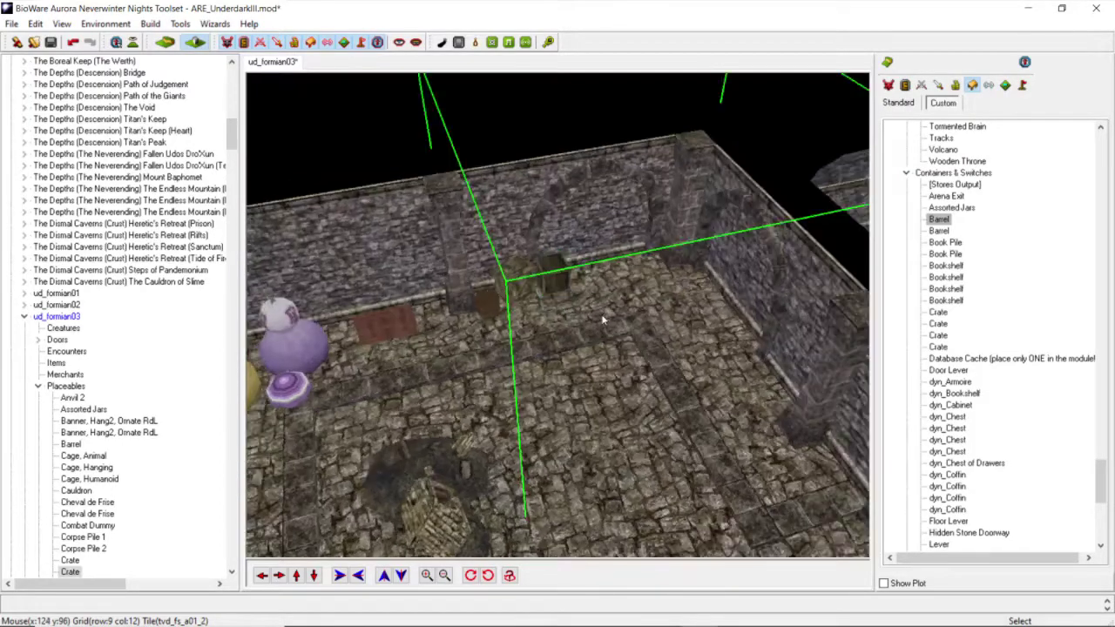
pyautogui.scroll(5, 596, 326)
pyautogui.scroll(-4, 591, 337)
pyautogui.scroll(4, 583, 344)
pyautogui.scroll(-4, 570, 357)
pyautogui.scroll(-2, 553, 371)
pyautogui.moveTo(553, 372); pyautogui.dragTo(381, 479, button='middle')
pyautogui.scroll(-4, 550, 340)
pyautogui.scroll(4, 551, 349)
pyautogui.click(279, 575)
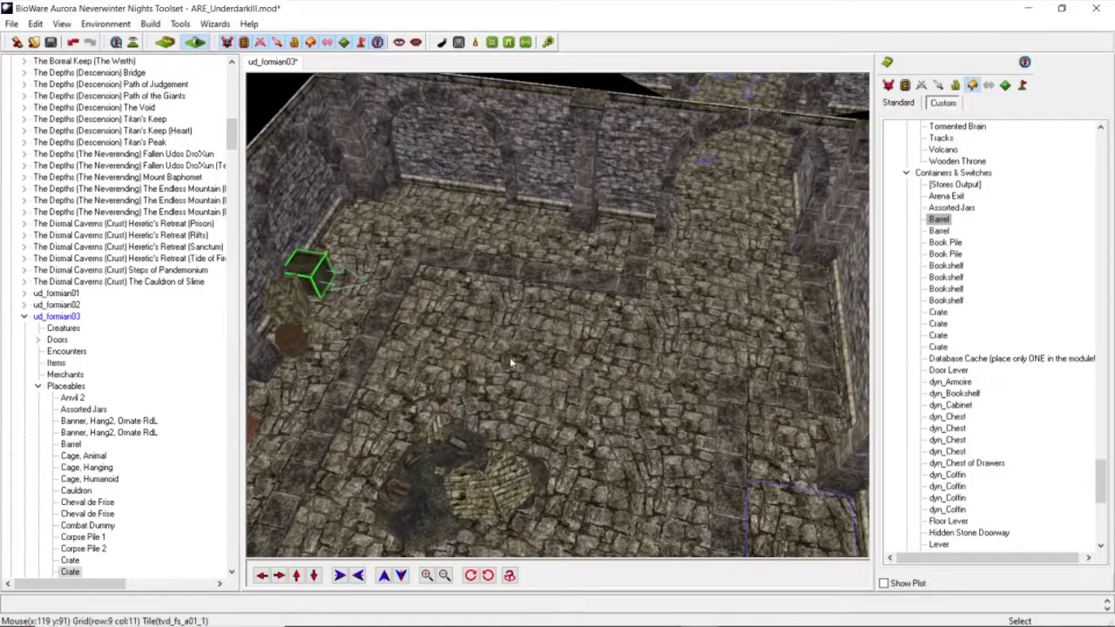
pyautogui.scroll(-5, 512, 360)
pyautogui.click(541, 322)
pyautogui.moveTo(542, 323); pyautogui.dragTo(610, 270, button='middle')
pyautogui.scroll(5, 520, 250)
pyautogui.scroll(5, 608, 270)
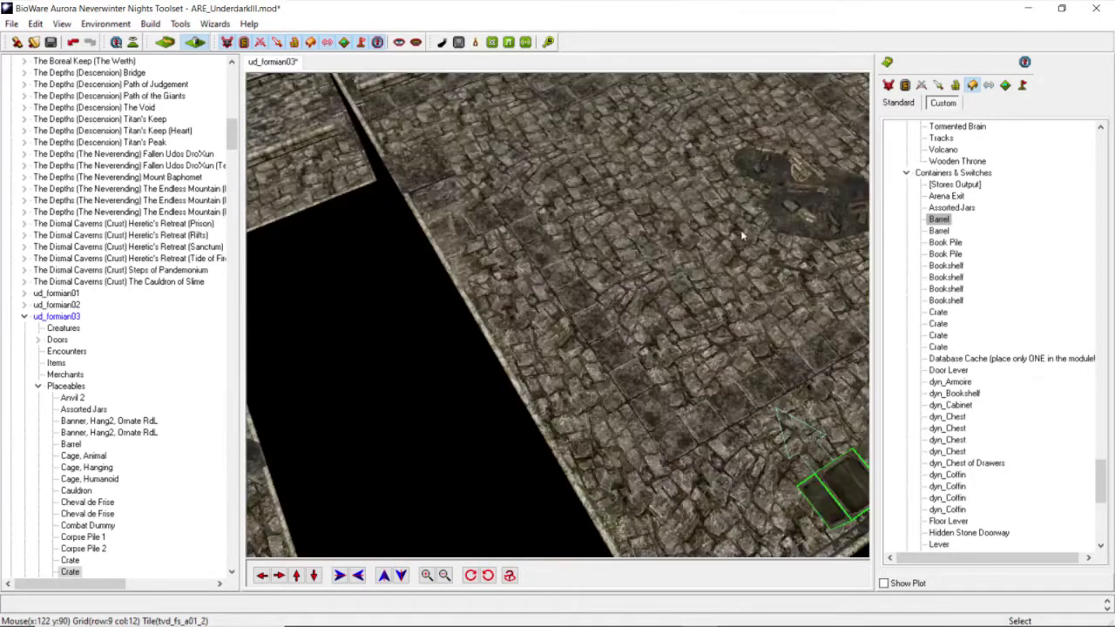
# Step: Survey the waypoint room and its empty wall sections, and collapse the Battlefield category of the custom placeables
pyautogui.moveTo(1103, 475); pyautogui.dragTo(1104, 155)
pyautogui.scroll(-5, 627, 257)
pyautogui.moveTo(629, 258)
pyautogui.mouseDown(button='middle')
pyautogui.moveTo(668, 240)
pyautogui.moveTo(631, 242)
pyautogui.mouseUp(button='middle')
pyautogui.scroll(4, 575, 301)
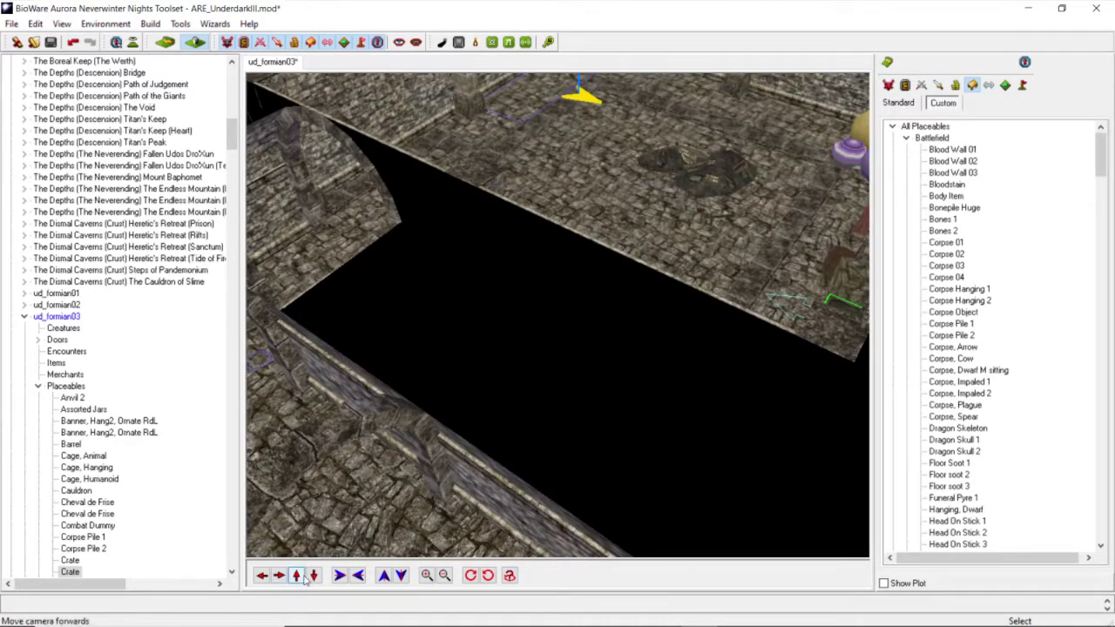
pyautogui.click(297, 575)
pyautogui.click(300, 581)
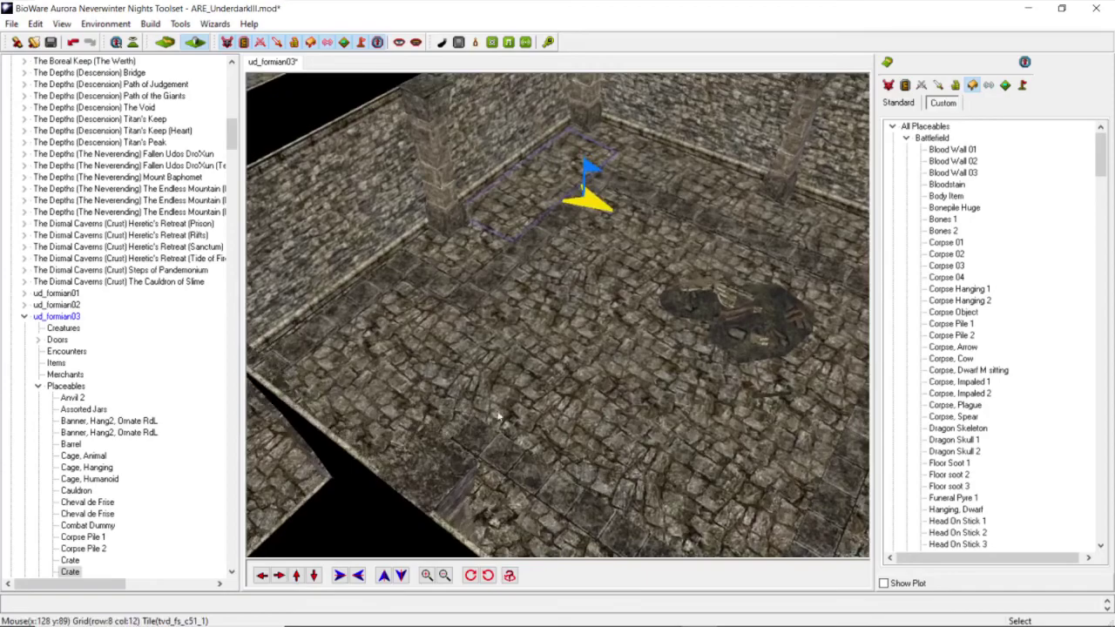
pyautogui.scroll(-4, 582, 371)
pyautogui.moveTo(583, 372); pyautogui.dragTo(490, 379, button='middle')
pyautogui.scroll(4, 533, 378)
pyautogui.scroll(-4, 535, 380)
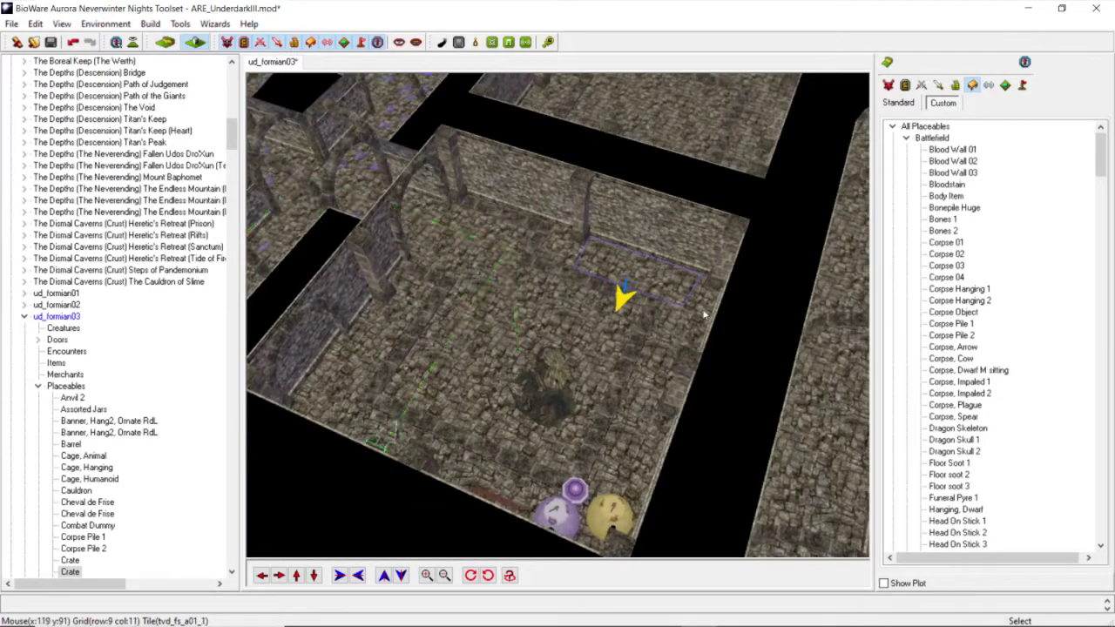
pyautogui.moveTo(584, 315); pyautogui.dragTo(328, 551, button='middle')
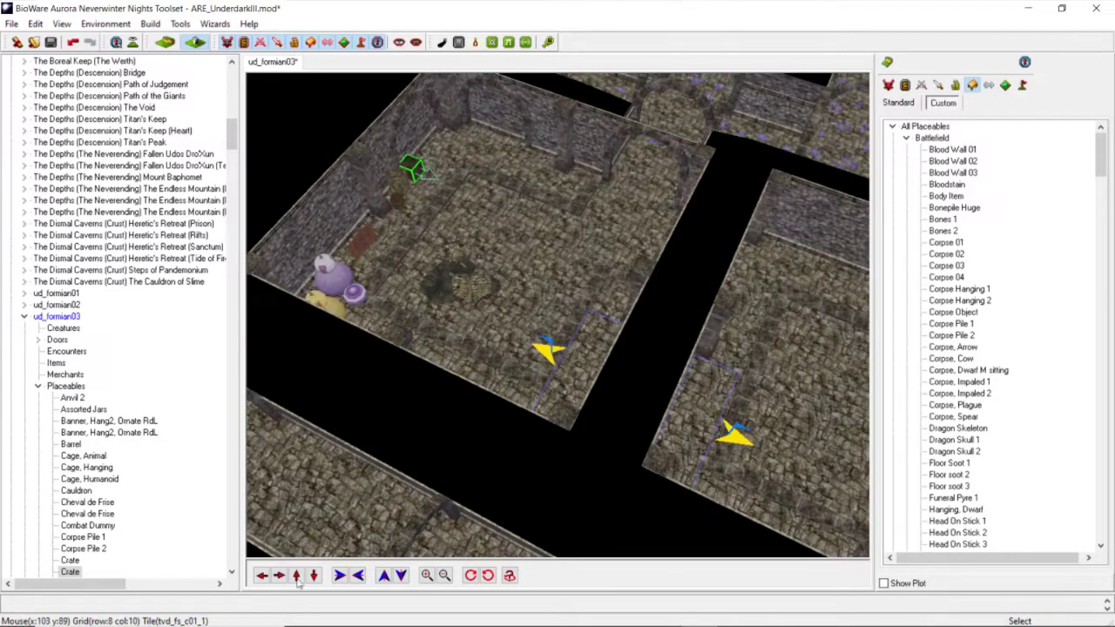
pyautogui.click(296, 575)
pyautogui.moveTo(531, 385); pyautogui.dragTo(627, 386, button='middle')
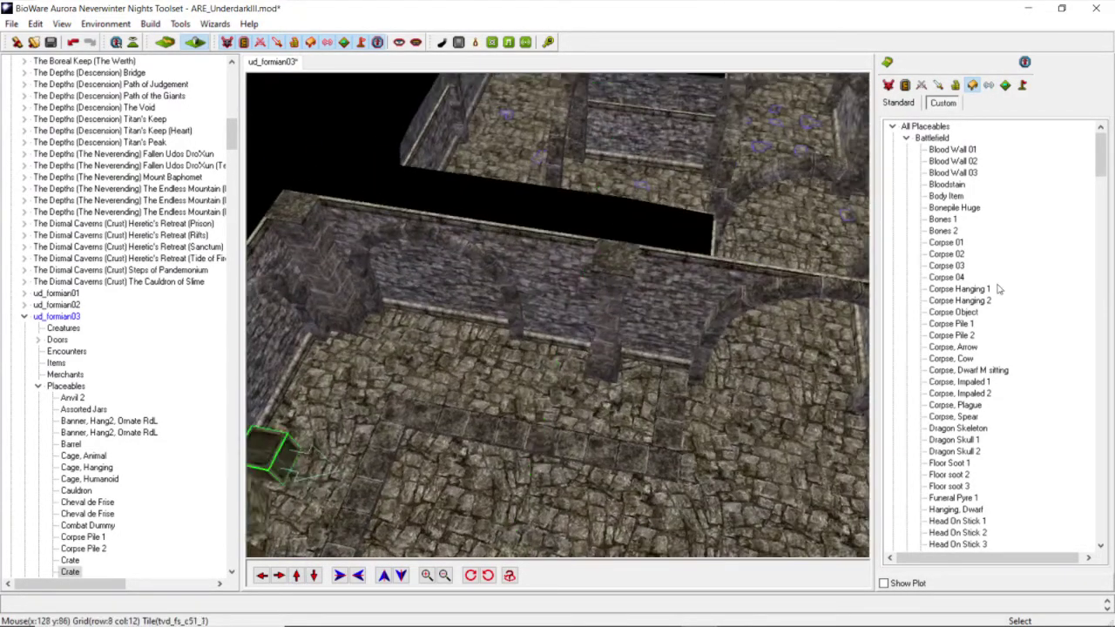
pyautogui.click(905, 137)
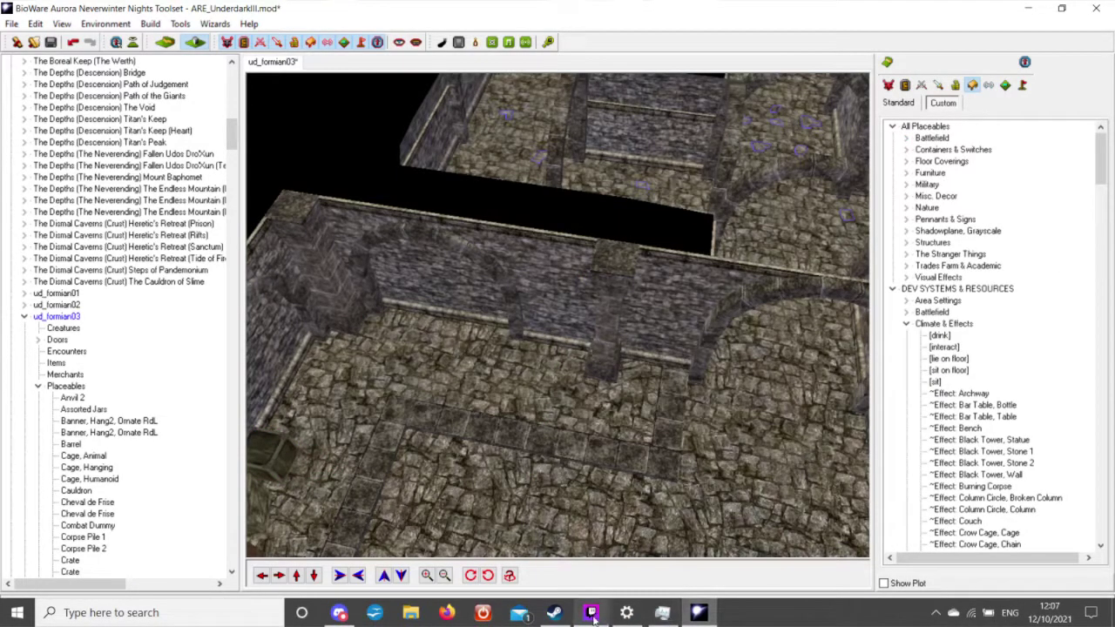
# Step: Switch to Twitch Studio and Discord to mute the microphone in both, and return to the Aurora Toolset
pyautogui.click(591, 613)
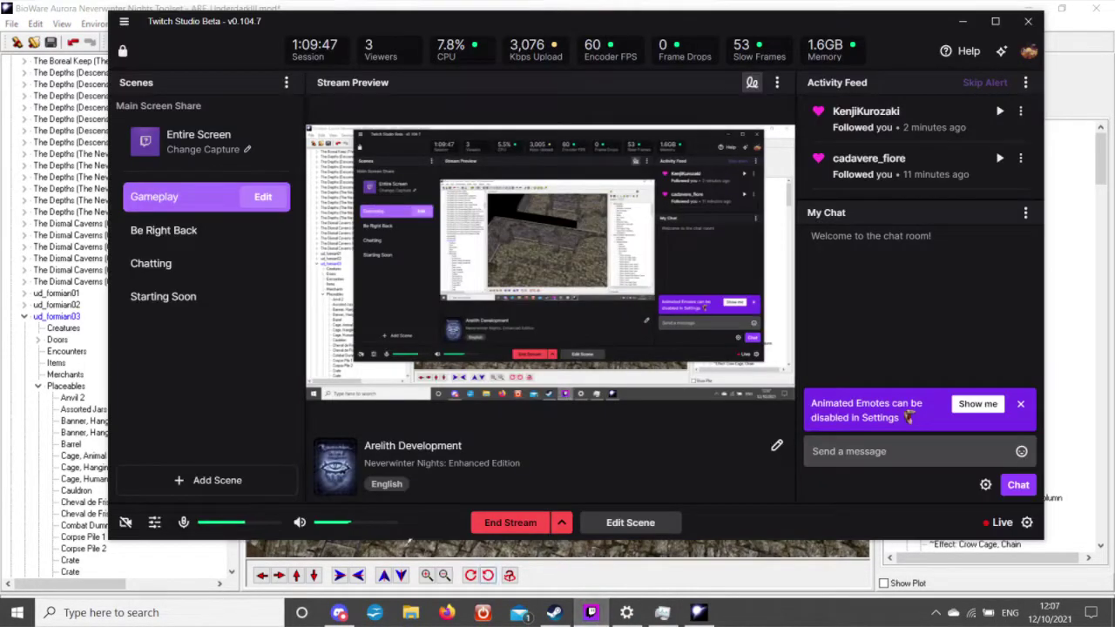
pyautogui.click(184, 525)
pyautogui.click(339, 613)
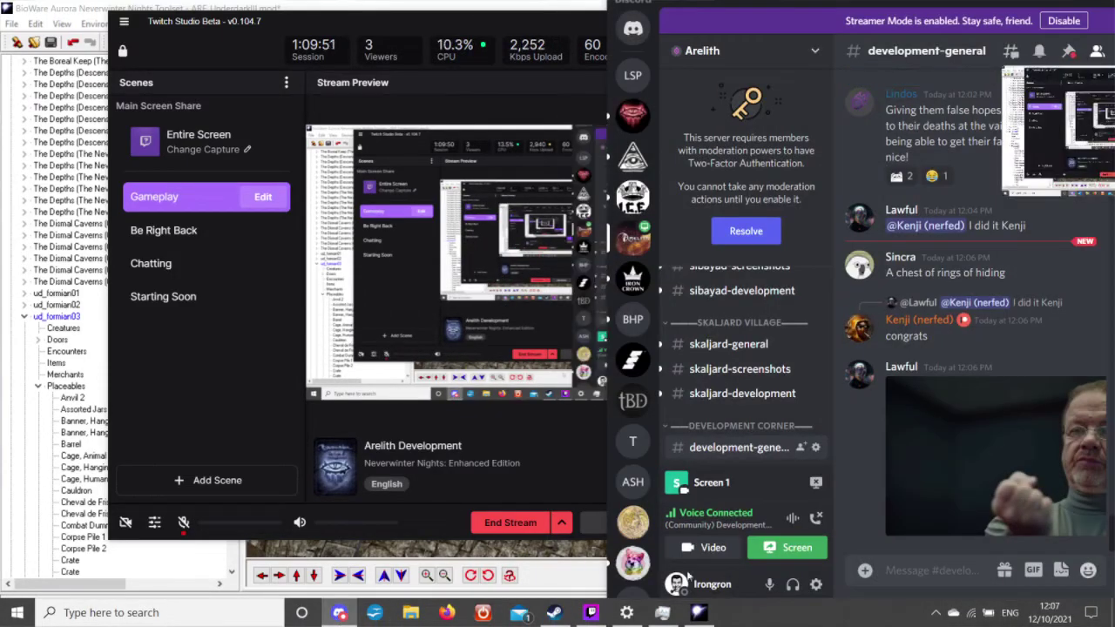
pyautogui.click(769, 584)
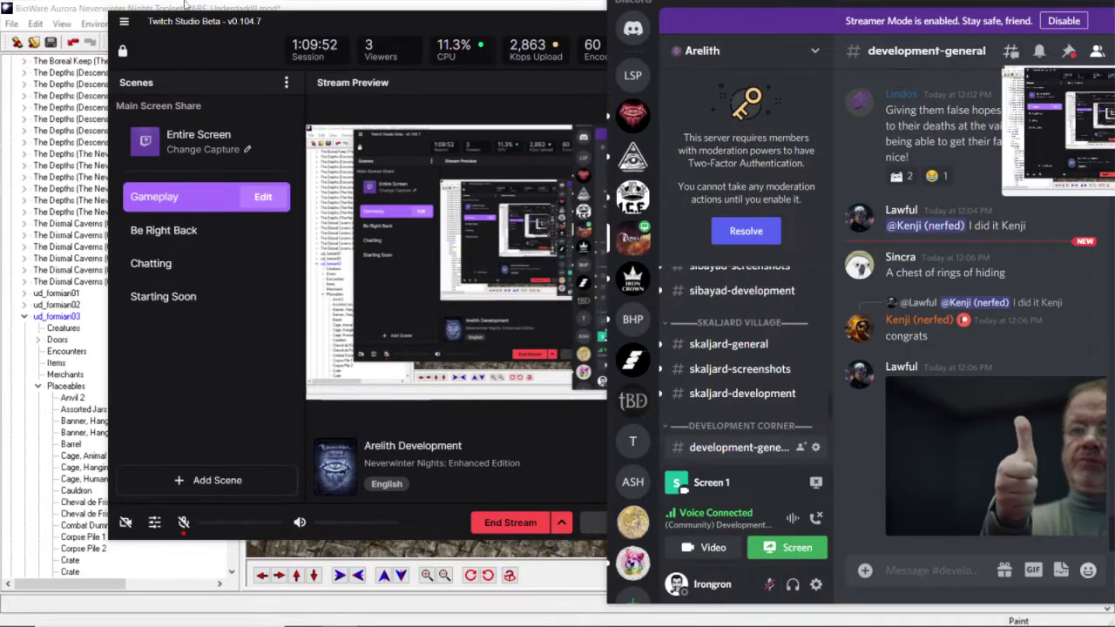
pyautogui.click(128, 4)
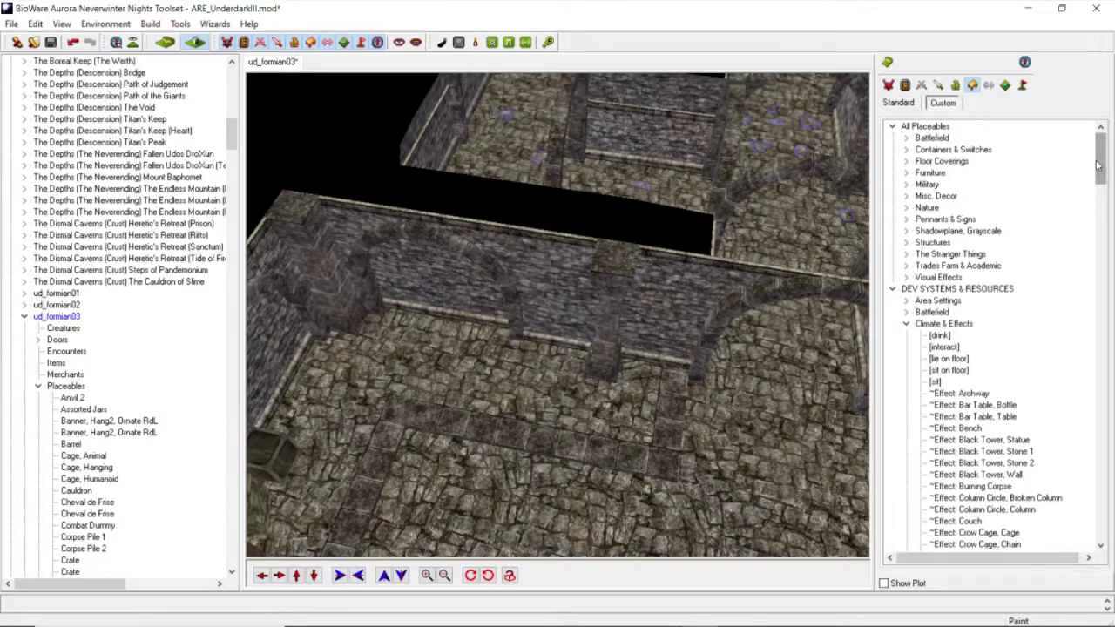
# Step: Unmute the microphone in Twitch Studio and Discord, and return to the Aurora Toolset
pyautogui.moveTo(627, 621)
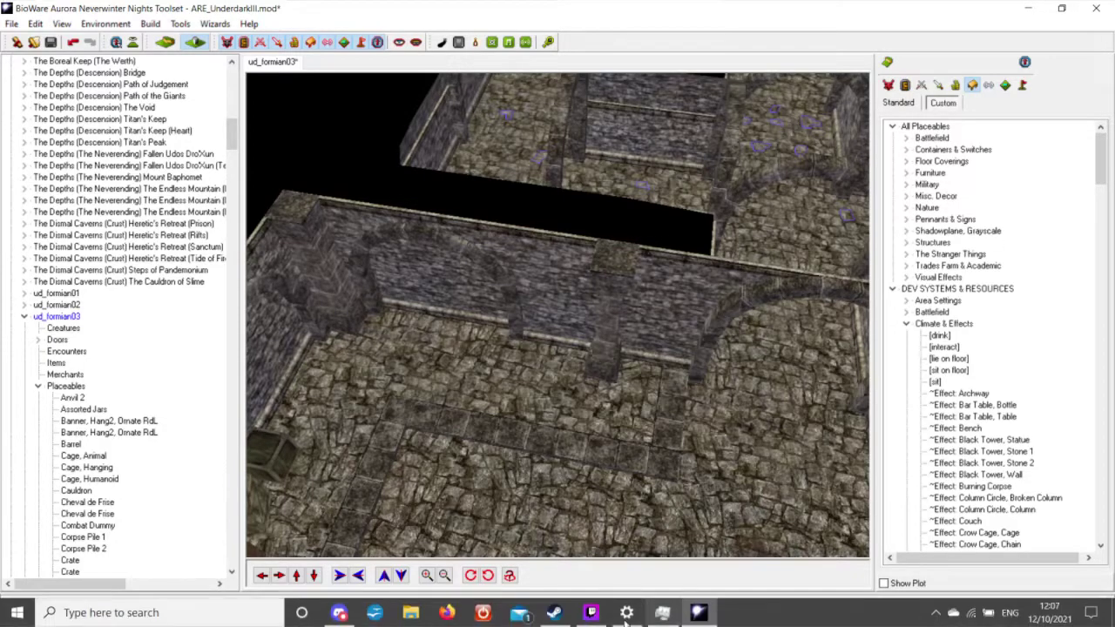
pyautogui.click(591, 613)
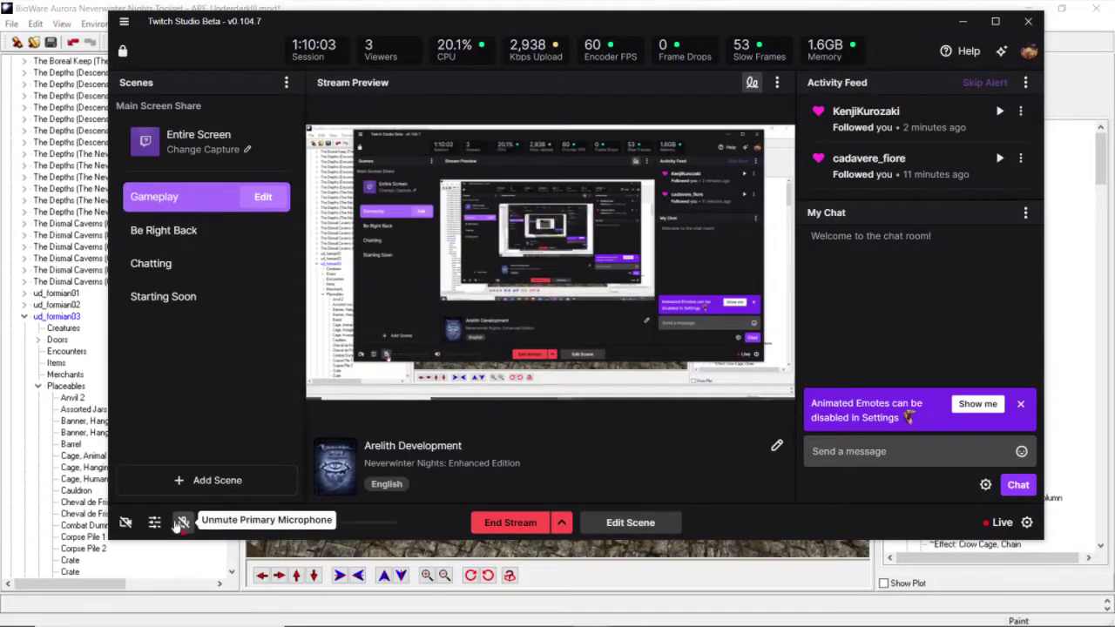
pyautogui.click(181, 522)
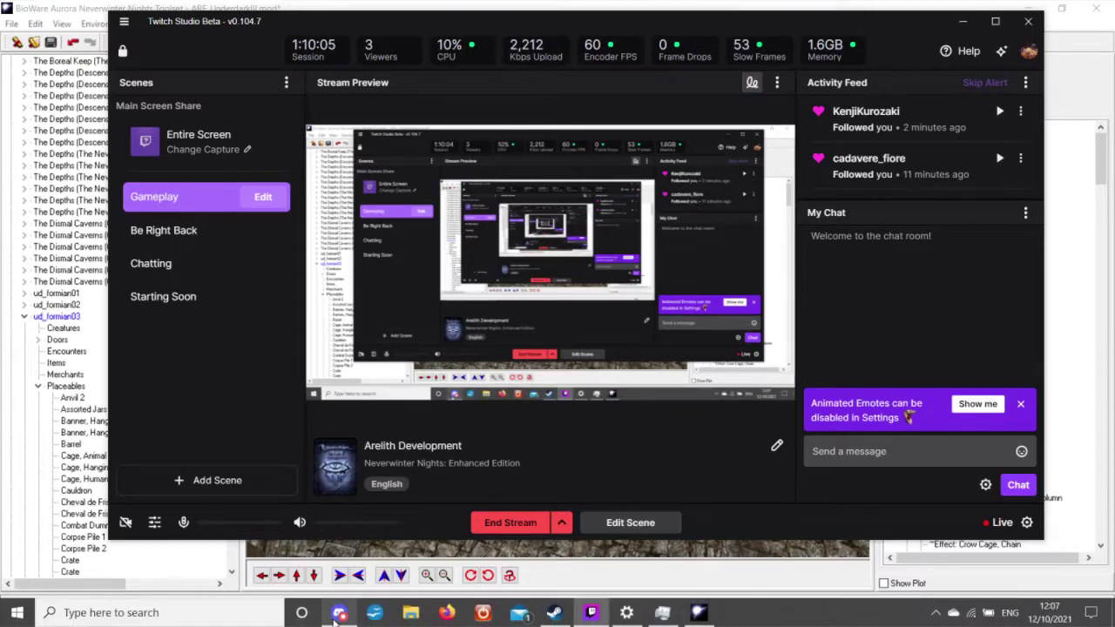
pyautogui.click(338, 612)
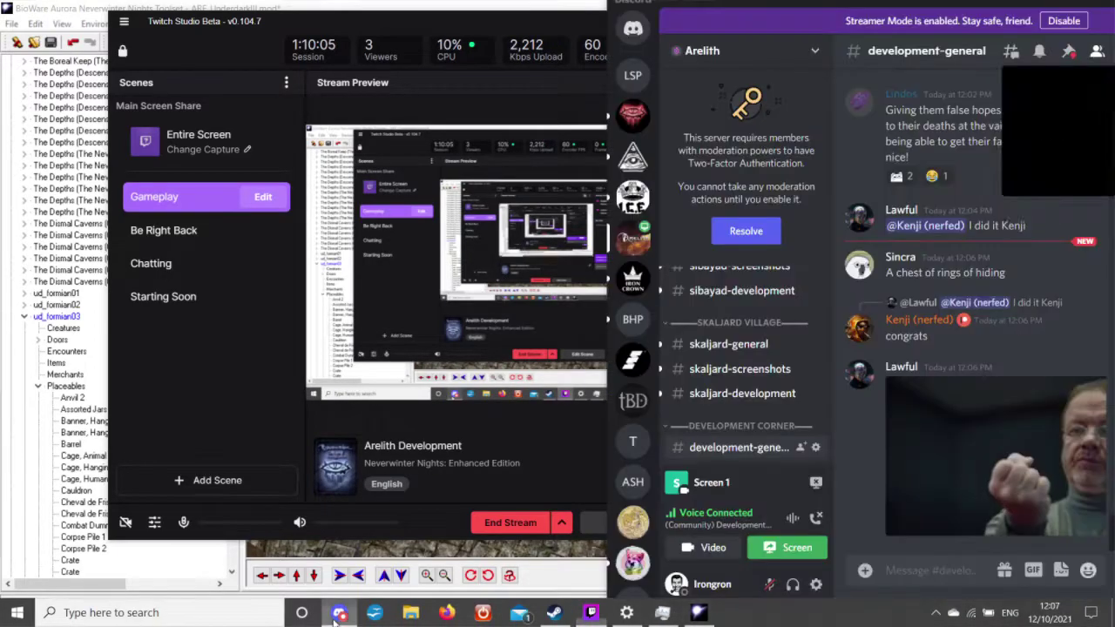
pyautogui.click(767, 588)
pyautogui.click(94, 5)
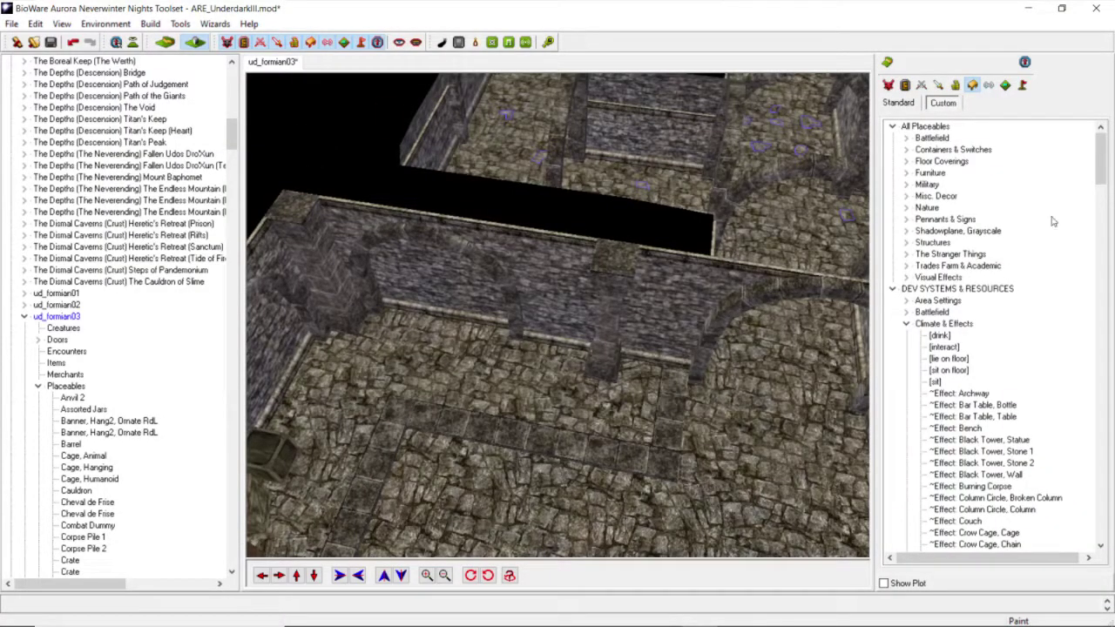
# Step: Place a Sacrificial Altar from the custom Miscellaneous placeables on the open floor near the crates
pyautogui.click(911, 329)
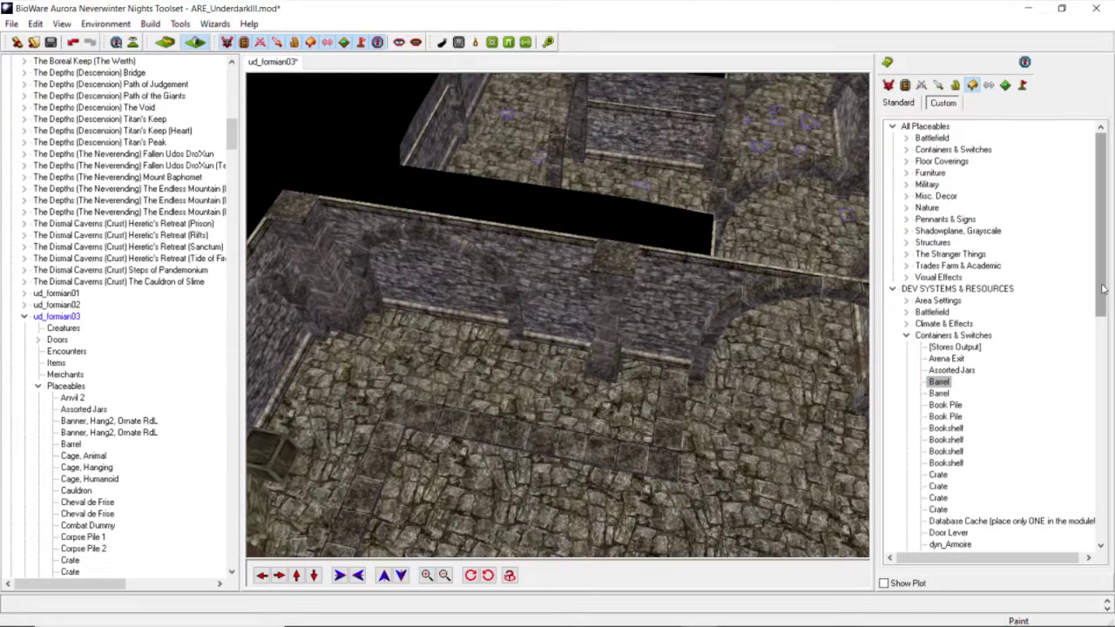
pyautogui.moveTo(1101, 284); pyautogui.dragTo(1092, 270)
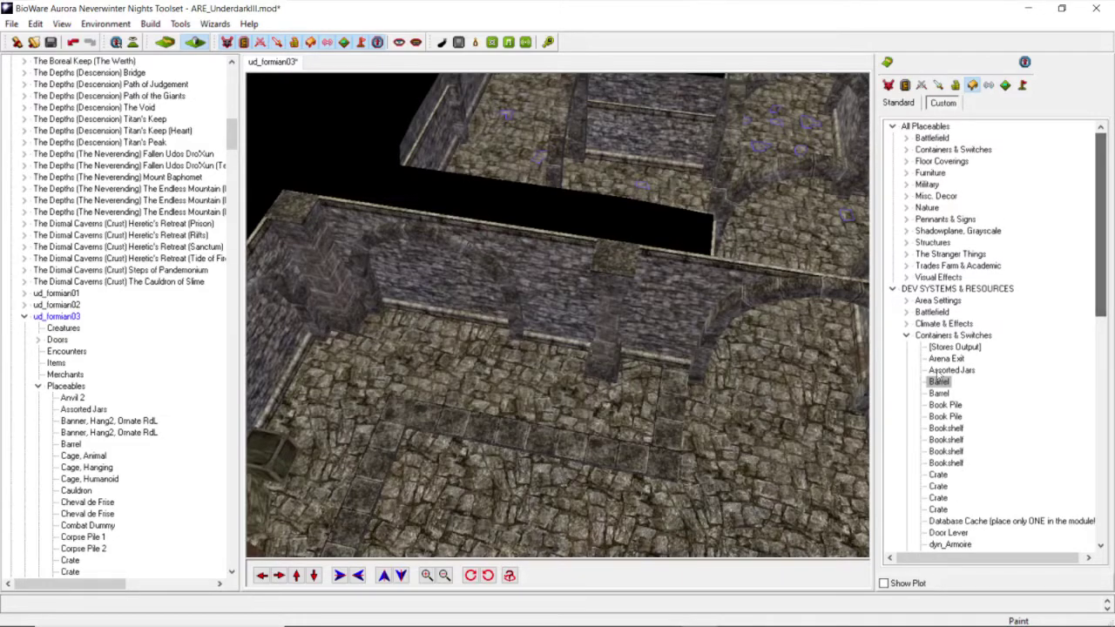
pyautogui.click(906, 337)
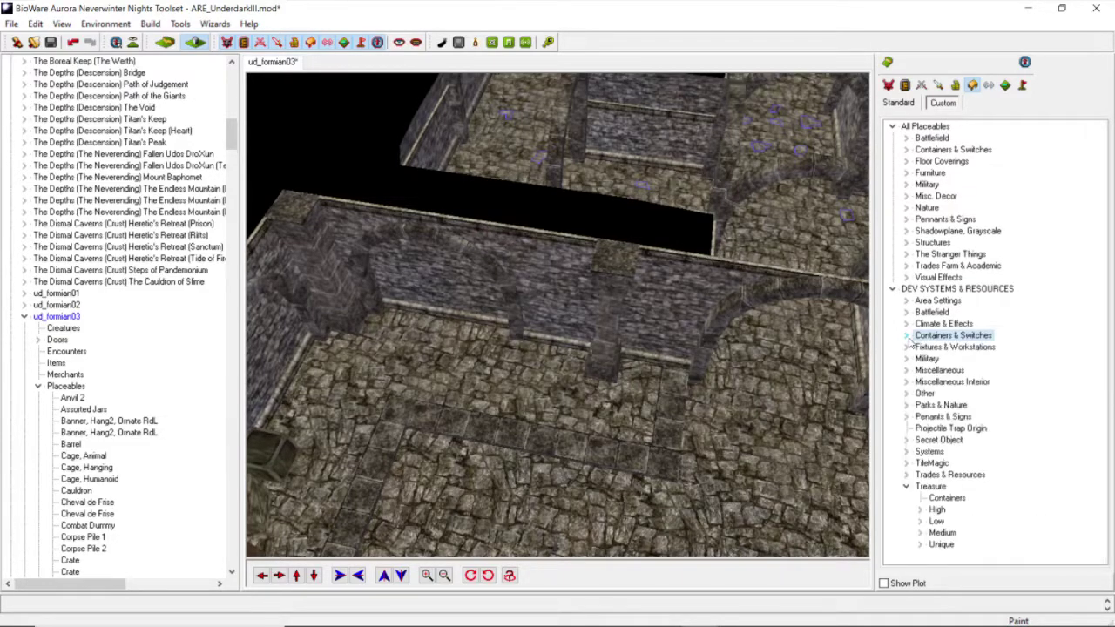
pyautogui.click(907, 370)
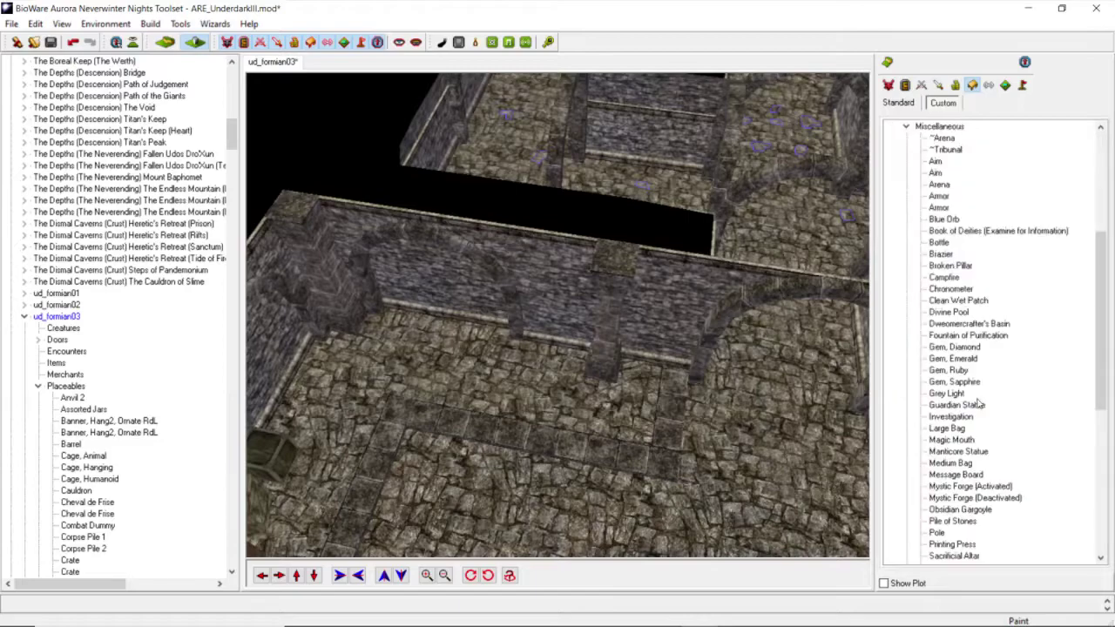
pyautogui.moveTo(1102, 391); pyautogui.dragTo(1106, 424)
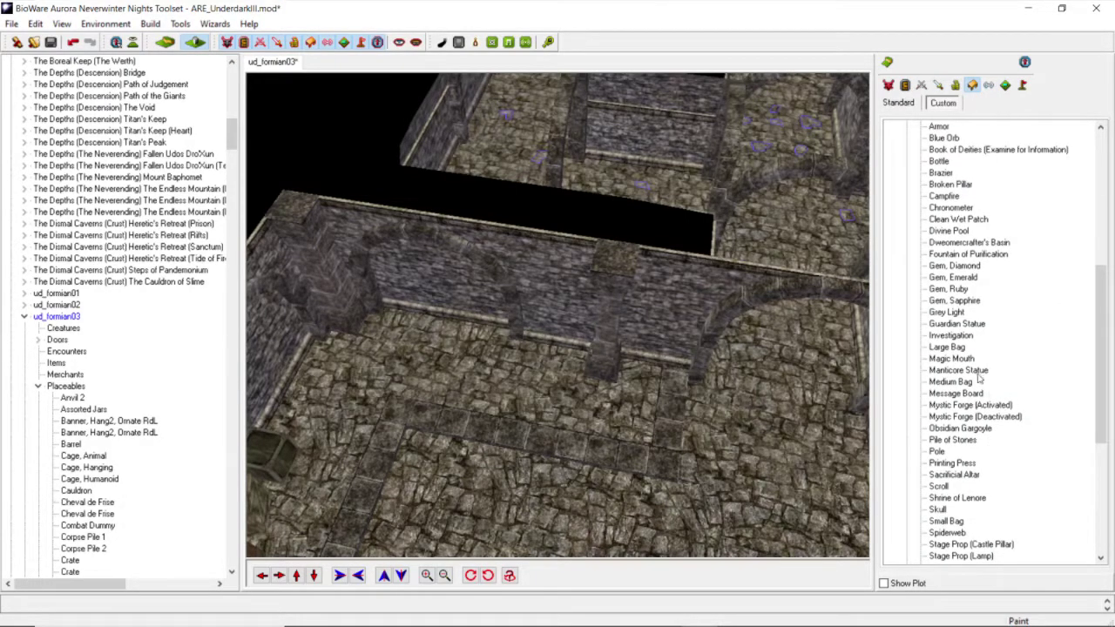
pyautogui.moveTo(1105, 394)
pyautogui.mouseDown()
pyautogui.moveTo(1106, 415)
pyautogui.moveTo(1101, 359)
pyautogui.moveTo(1098, 381)
pyautogui.mouseUp()
pyautogui.scroll(1, 1099, 359)
pyautogui.scroll(-1, 1103, 394)
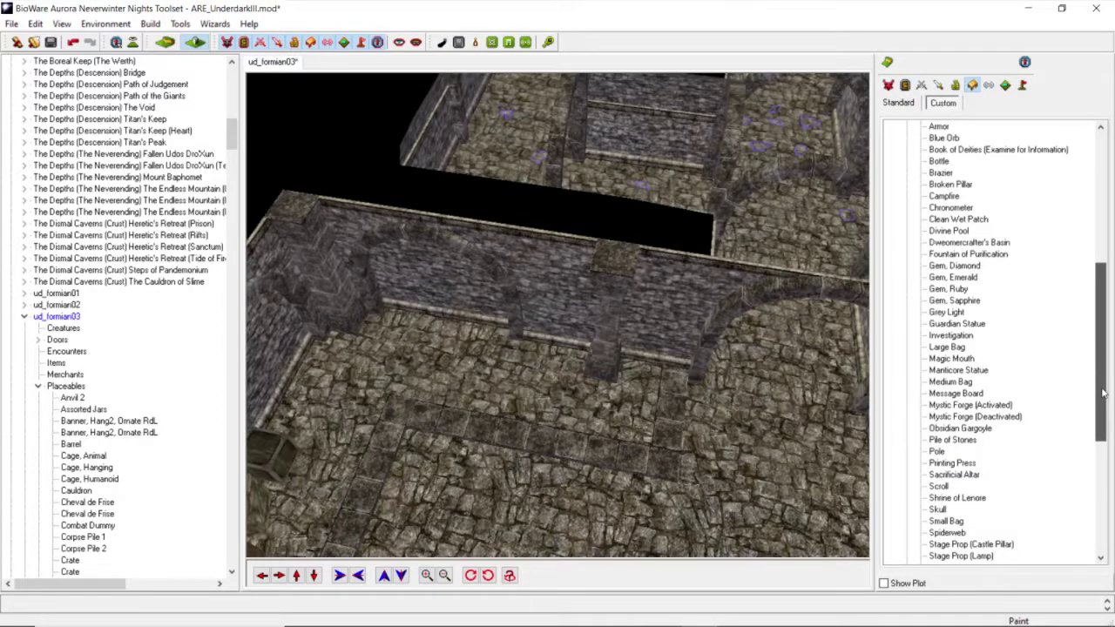
pyautogui.moveTo(1102, 388)
pyautogui.mouseDown()
pyautogui.moveTo(1099, 346)
pyautogui.moveTo(1100, 407)
pyautogui.mouseUp()
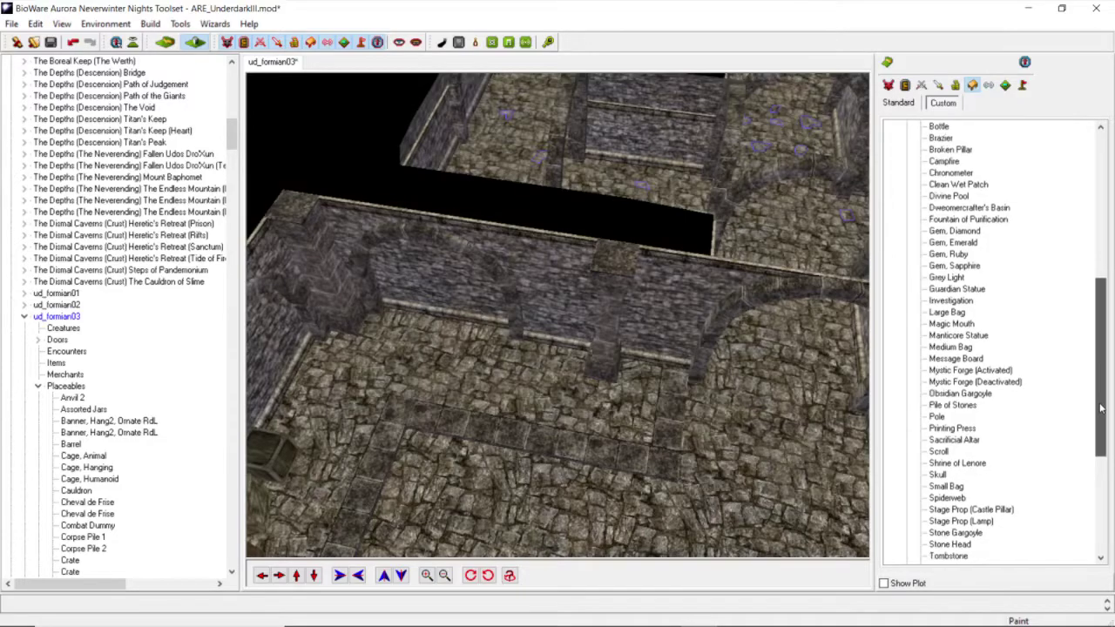
pyautogui.click(954, 440)
pyautogui.scroll(3, 449, 416)
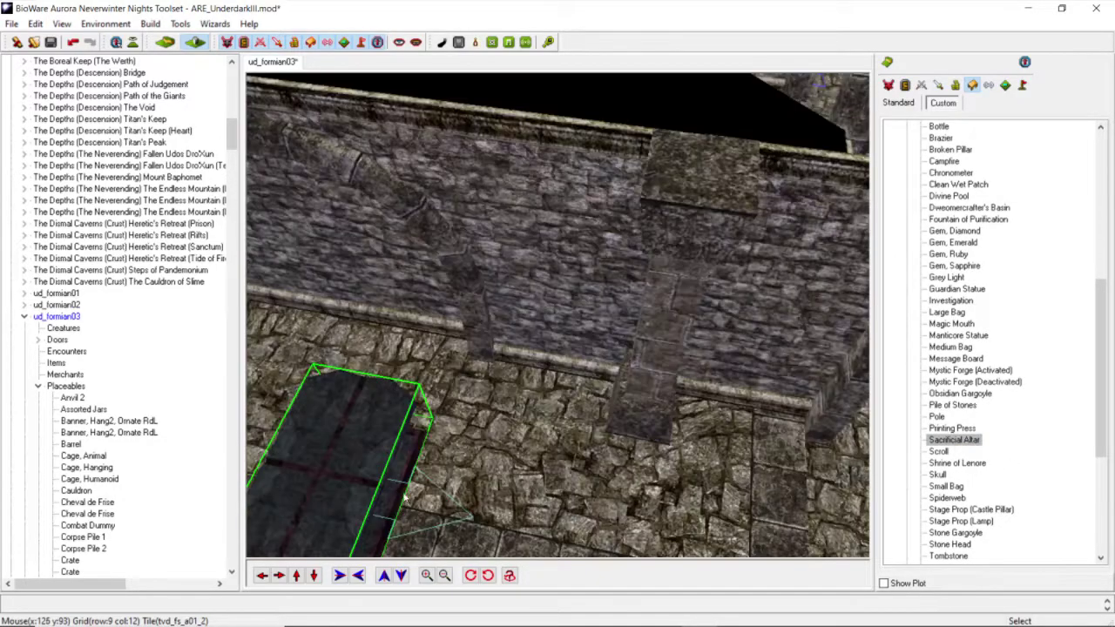
# Step: Rotate the Sacrificial Altar clockwise until its long side runs along the adjacent wall
pyautogui.moveTo(481, 415); pyautogui.dragTo(280, 561, button='middle')
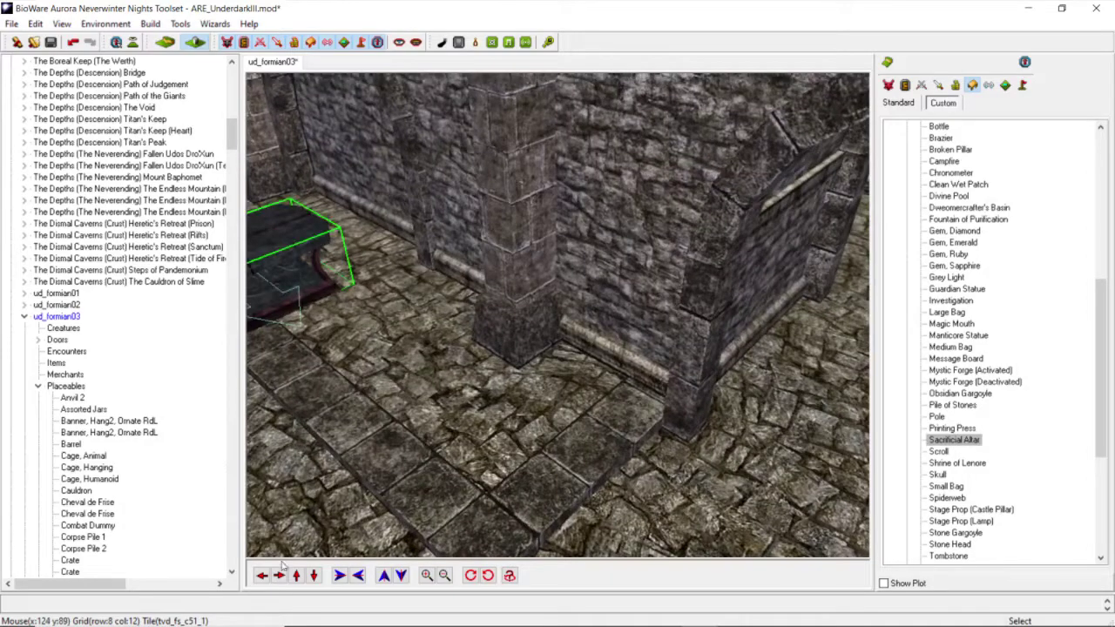
pyautogui.click(264, 578)
pyautogui.scroll(-3, 518, 350)
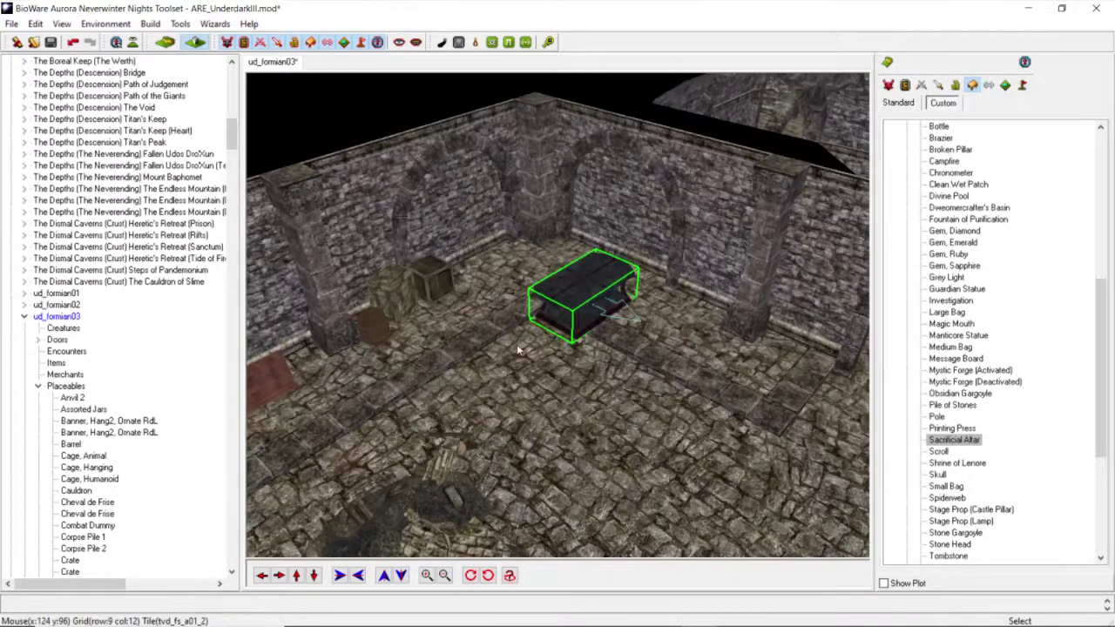
pyautogui.scroll(4, 518, 350)
pyautogui.click(470, 574)
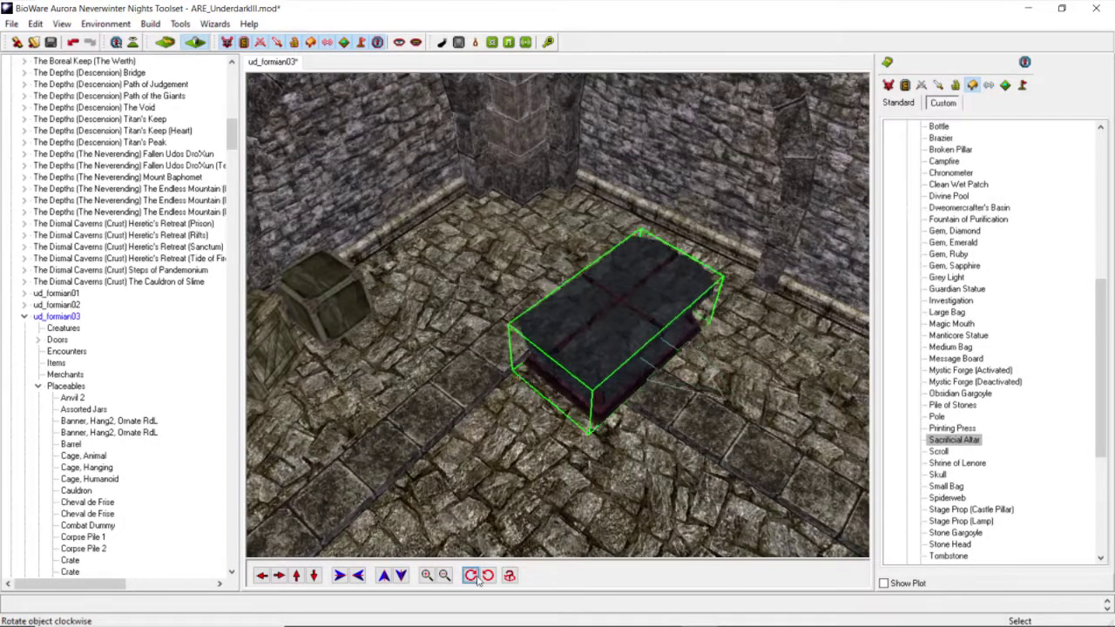
pyautogui.click(476, 580)
pyautogui.click(476, 580)
pyautogui.click(477, 580)
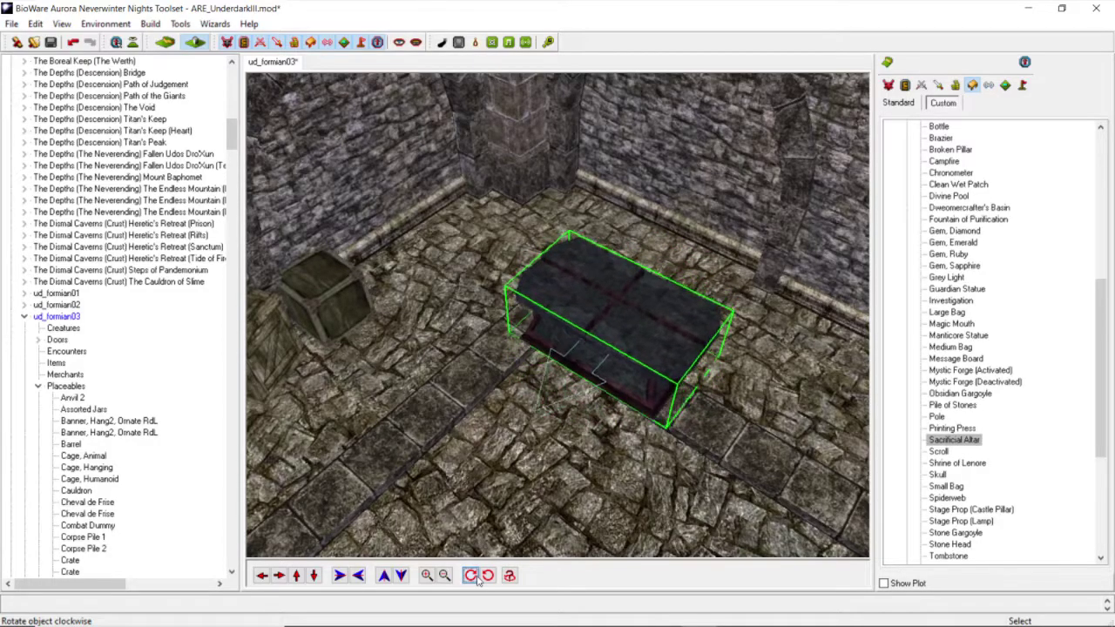
pyautogui.click(477, 580)
# Step: Move the Sacrificial Altar back toward the wall beside the corner pillar and check its position
pyautogui.moveTo(619, 391); pyautogui.dragTo(636, 306)
pyautogui.click(600, 332)
pyautogui.scroll(-5, 600, 332)
pyautogui.moveTo(600, 332)
pyautogui.mouseDown(button='middle')
pyautogui.moveTo(644, 379)
pyautogui.moveTo(606, 331)
pyautogui.mouseUp(button='middle')
pyautogui.scroll(5, 644, 379)
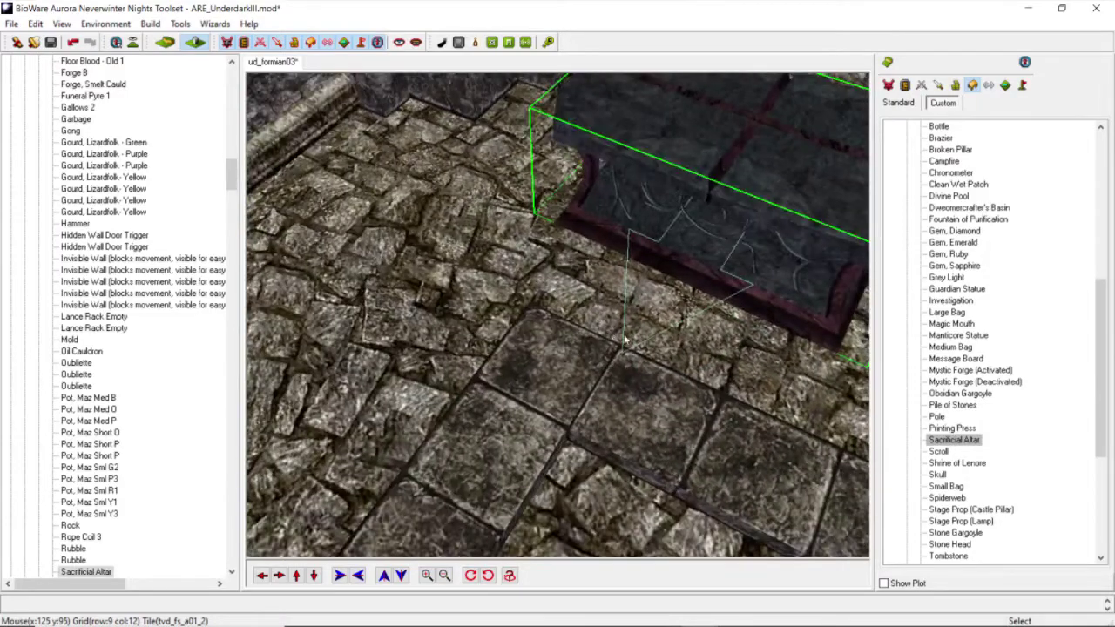
pyautogui.scroll(-5, 603, 330)
pyautogui.scroll(4, 602, 330)
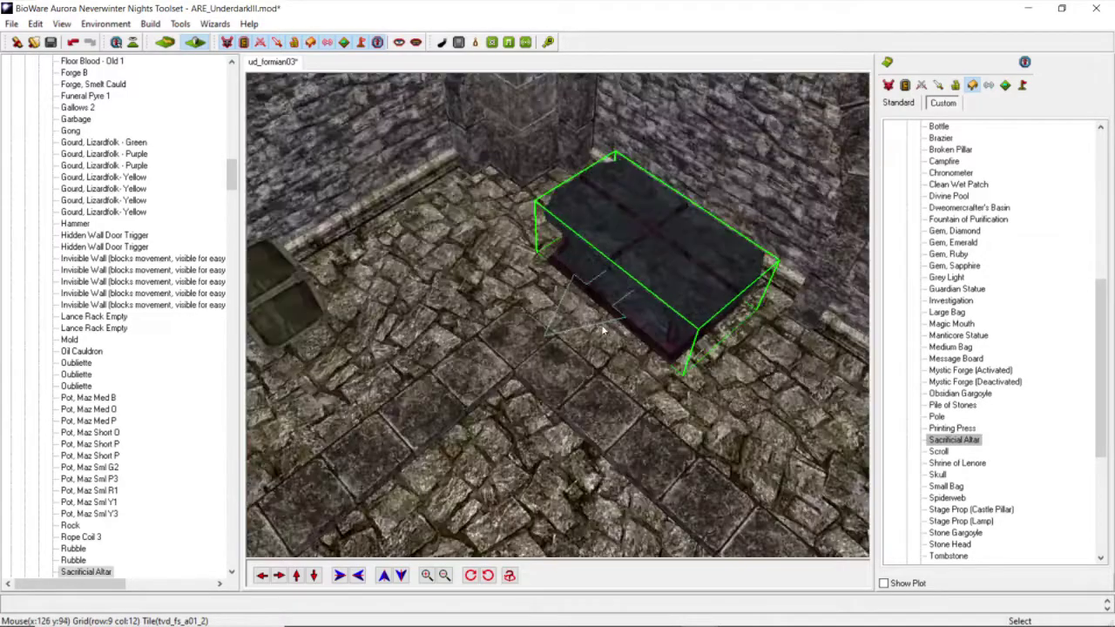
# Step: Change the Sacrificial Altar's appearance type to *Altar, Cobble
pyautogui.rightClick(650, 312)
pyautogui.click(708, 450)
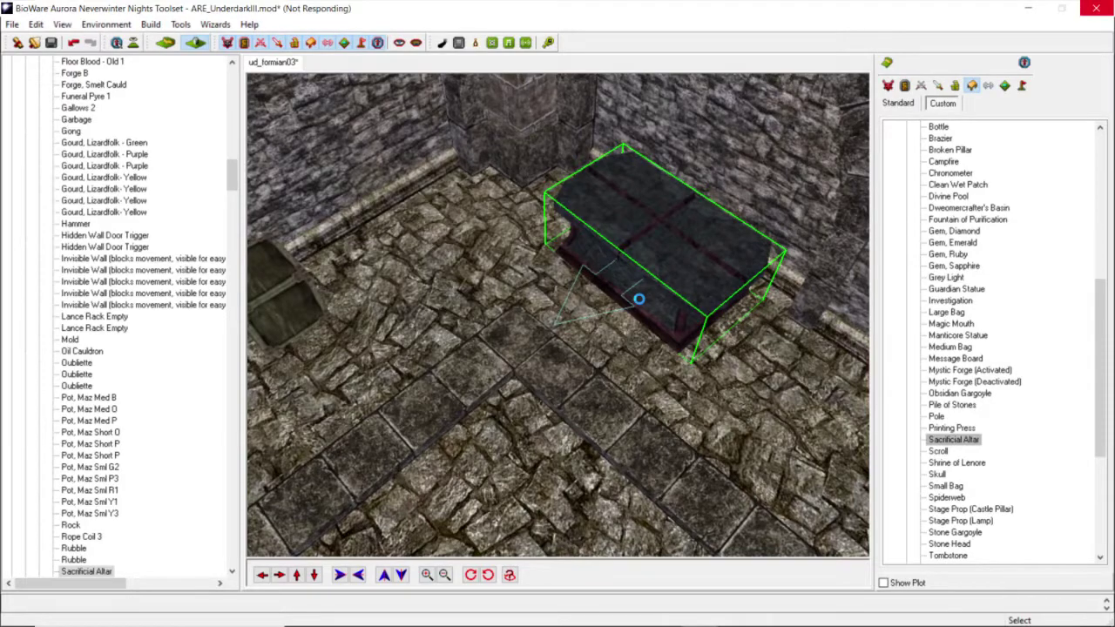
pyautogui.click(636, 251)
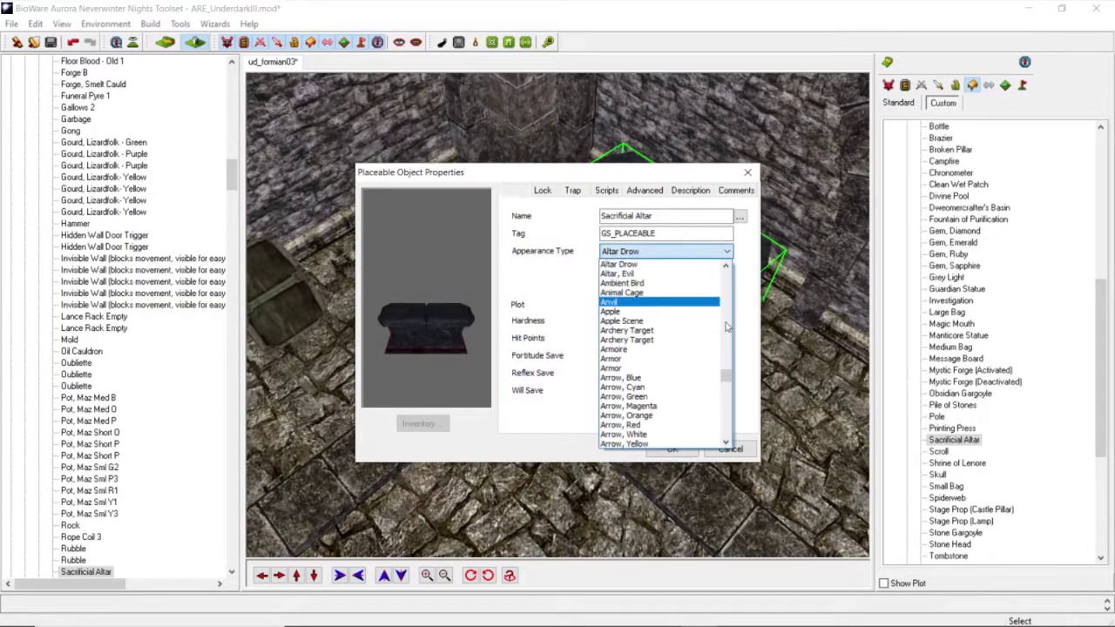
pyautogui.moveTo(727, 374); pyautogui.dragTo(707, 315)
pyautogui.scroll(10, 707, 314)
pyautogui.scroll(8, 705, 304)
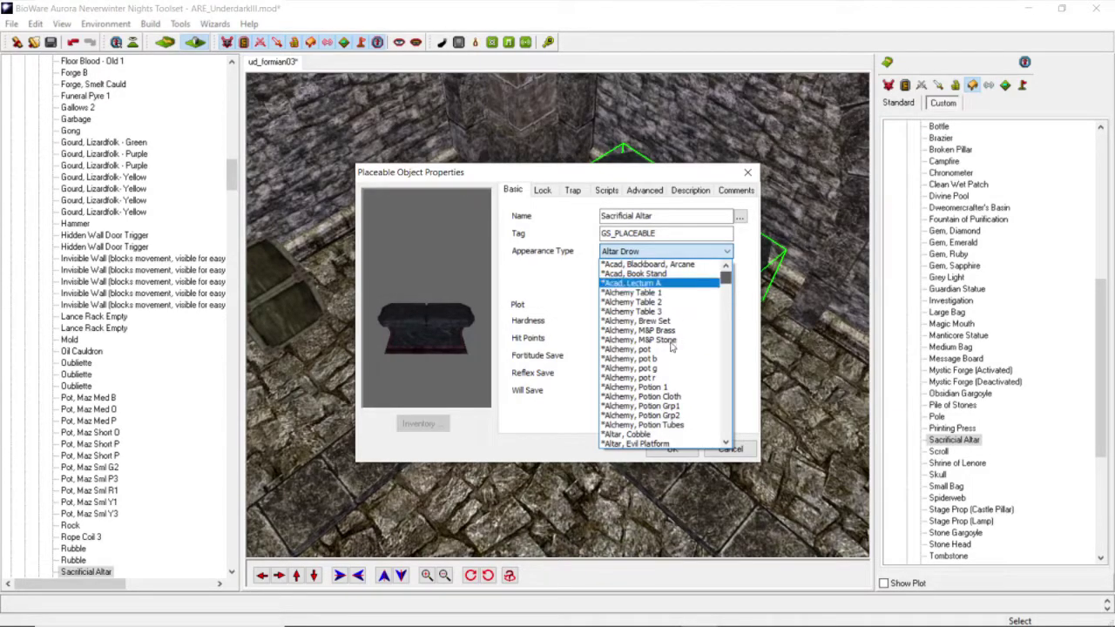
pyautogui.scroll(-5, 636, 323)
pyautogui.click(630, 303)
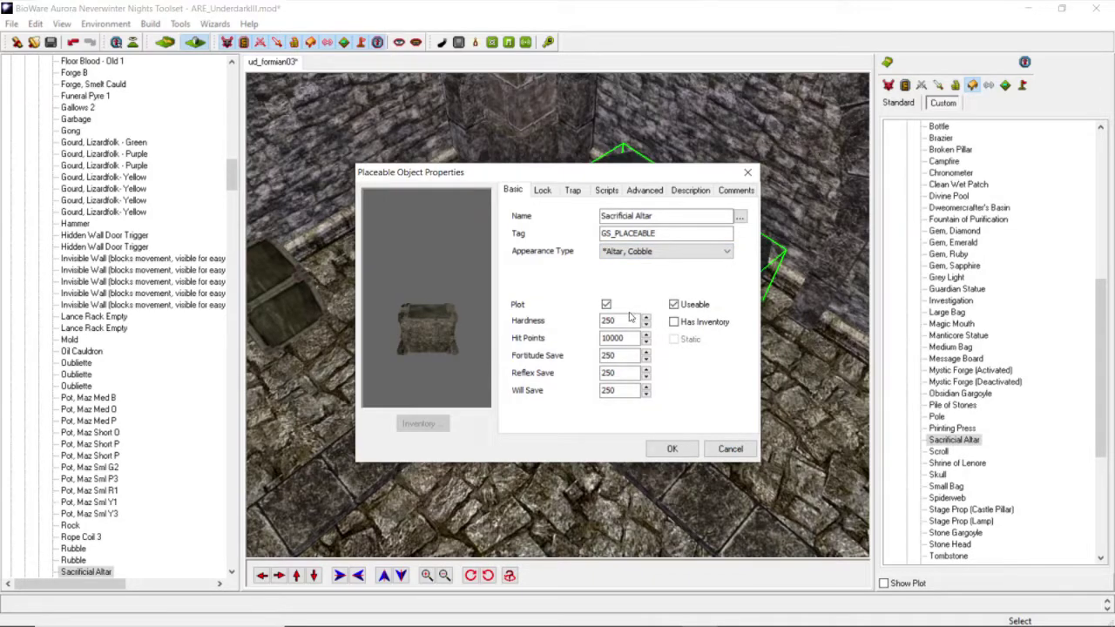
pyautogui.click(671, 447)
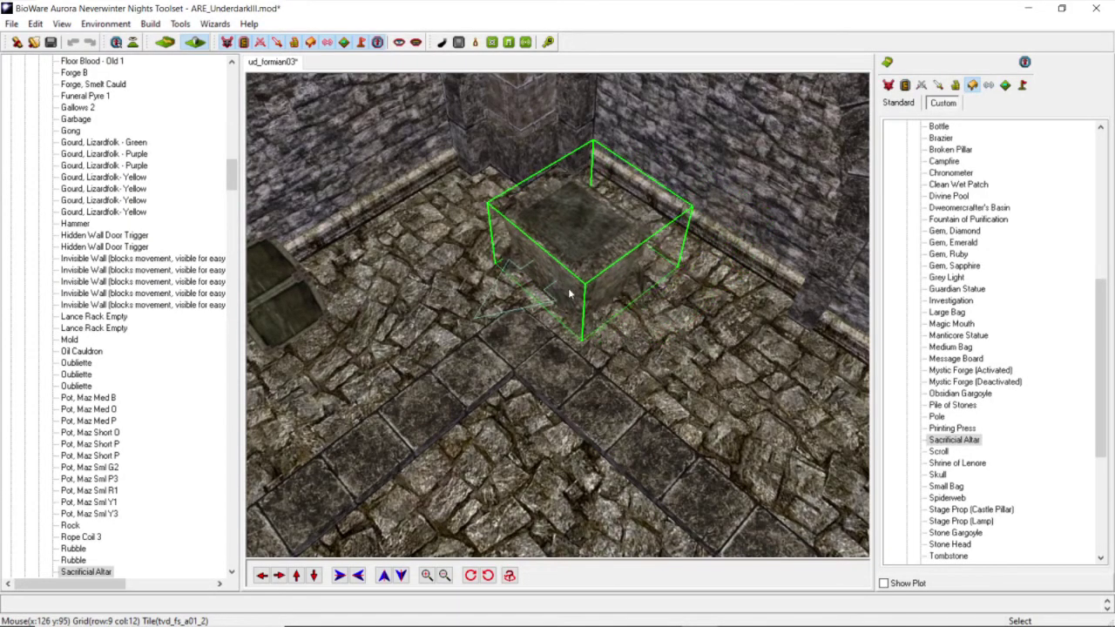
# Step: Rotate the cobble altar counterclockwise and shift it closer to the room's corner
pyautogui.click(488, 575)
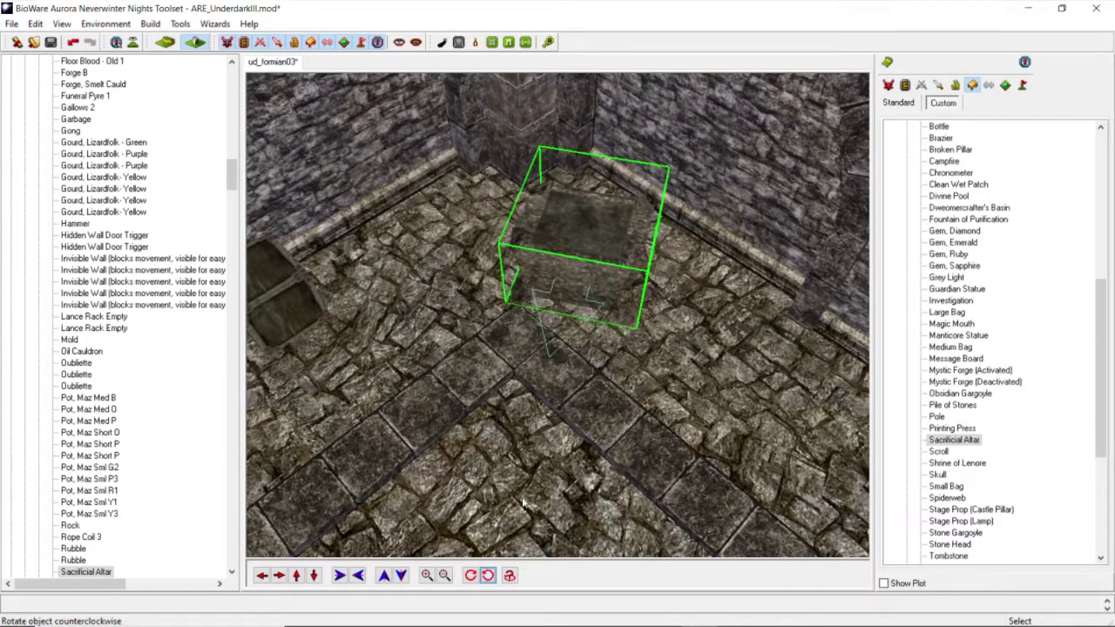
pyautogui.moveTo(578, 288); pyautogui.dragTo(596, 269)
pyautogui.scroll(-5, 594, 269)
pyautogui.moveTo(594, 268)
pyautogui.mouseDown(button='middle')
pyautogui.moveTo(577, 221)
pyautogui.moveTo(577, 265)
pyautogui.mouseUp(button='middle')
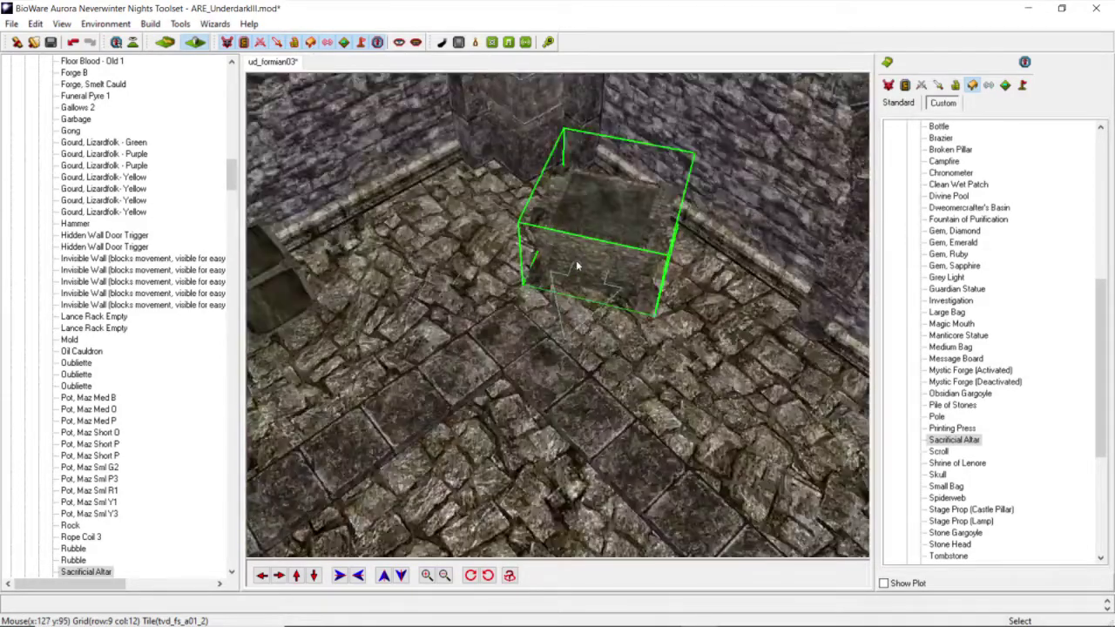
# Step: Edit the cobble altar's name, replacing "Sacrificial" with "Salvaged"
pyautogui.rightClick(597, 258)
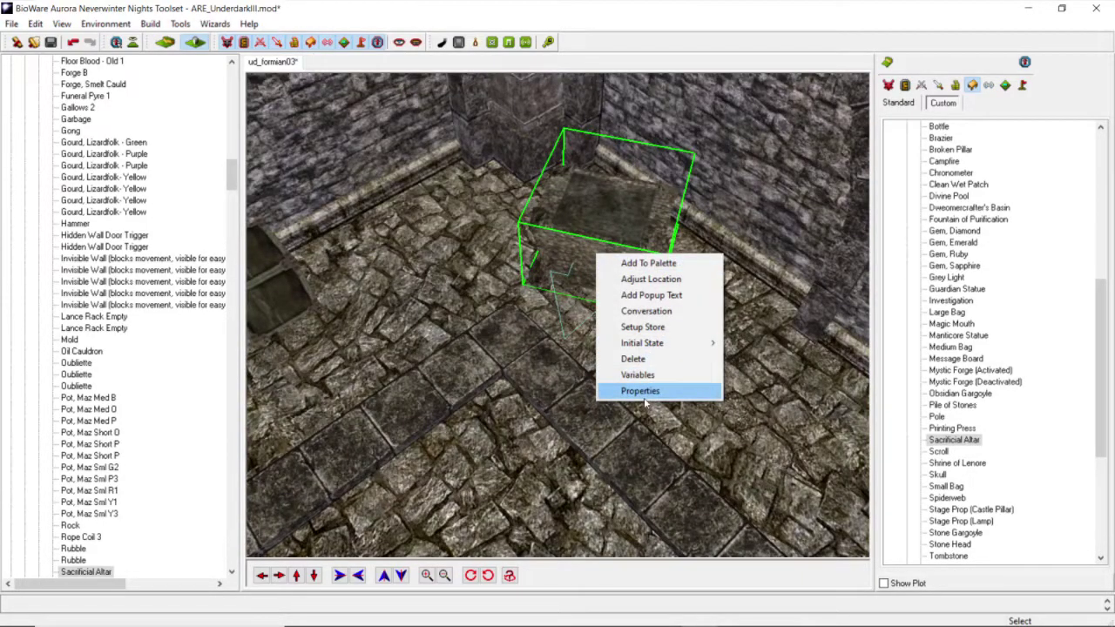
pyautogui.click(645, 391)
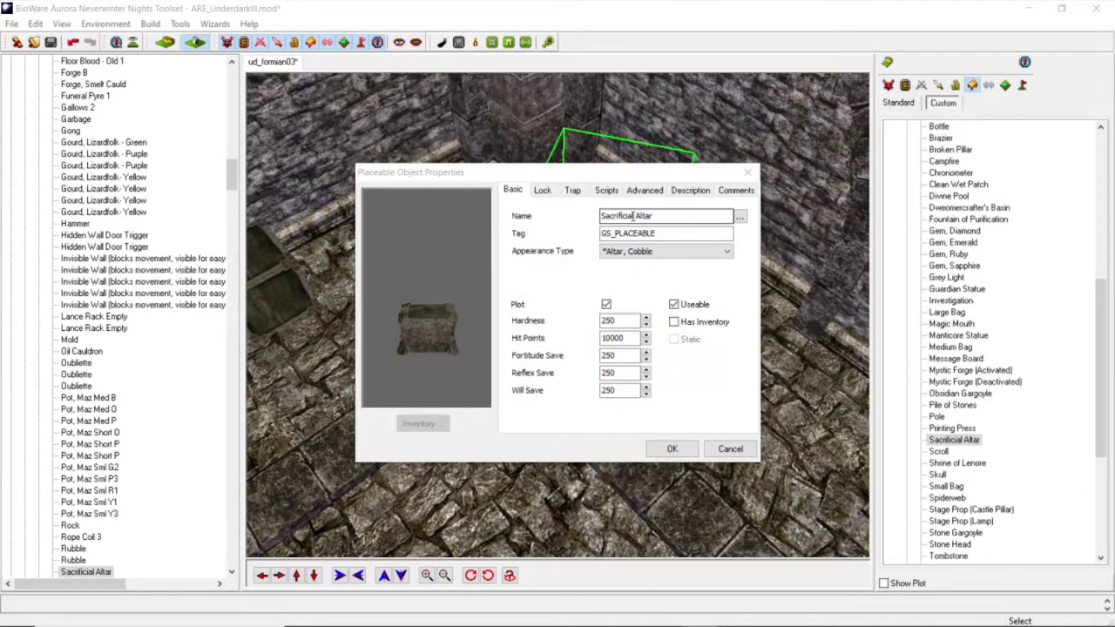
pyautogui.doubleClick(632, 217)
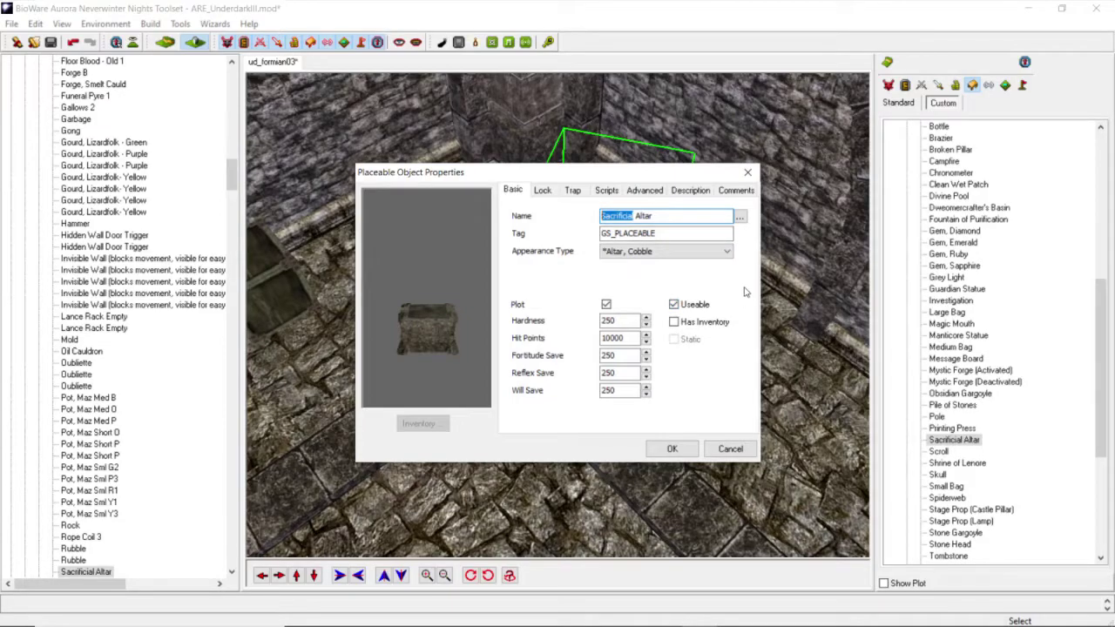
pyautogui.write('Salvaged')
# Step: Replace the altar's description with "This altar was uncovered by the formians during their excavations. Currently unused, it is stored here awaiting disposal."
pyautogui.click(695, 192)
pyautogui.moveTo(723, 228); pyautogui.dragTo(452, 262)
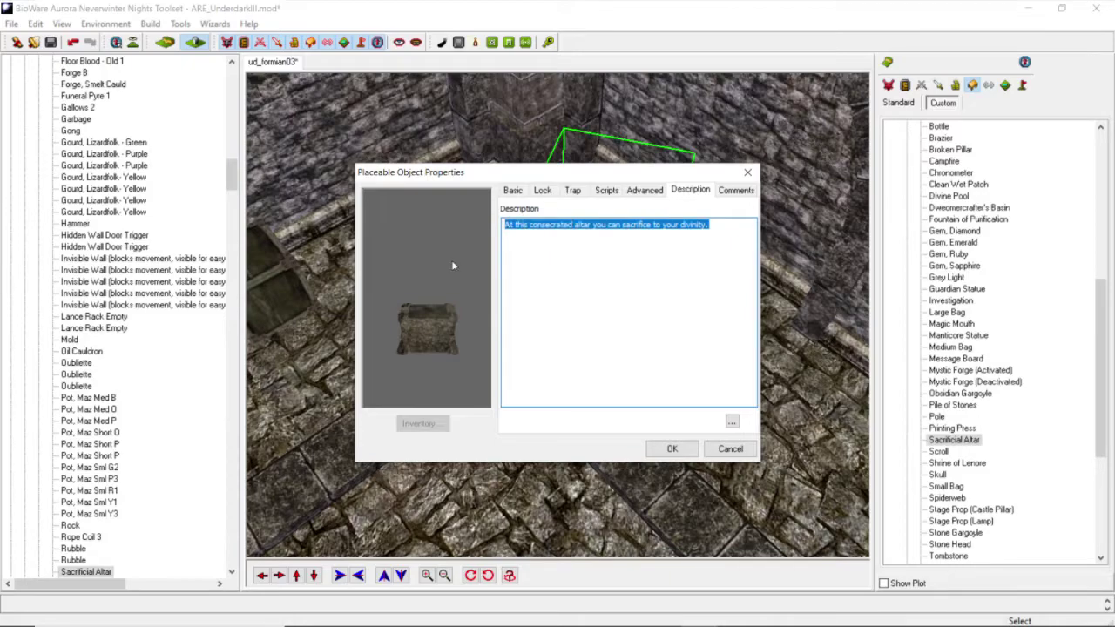
pyautogui.write('This altar was uncovered by the formians during their excavations, u')
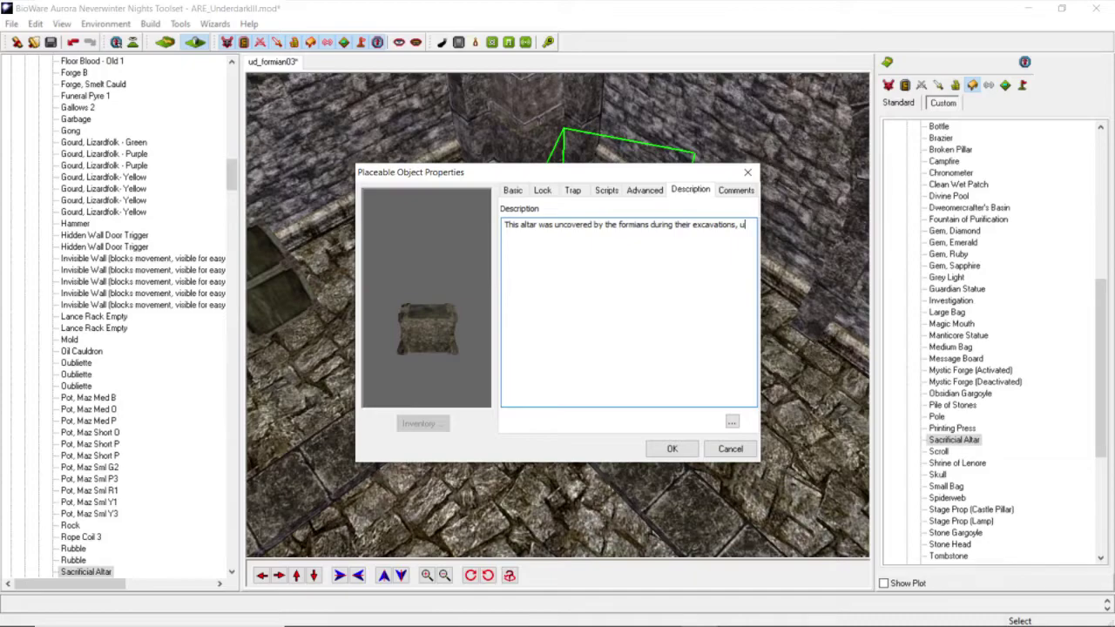
pyautogui.write('s')
pyautogui.press('BackSpace')
pyautogui.press('BackSpace')
pyautogui.press('BackSpace')
pyautogui.press('BackSpace')
pyautogui.press('BackSpace')
pyautogui.press('BackSpace')
pyautogui.press('BackSpace')
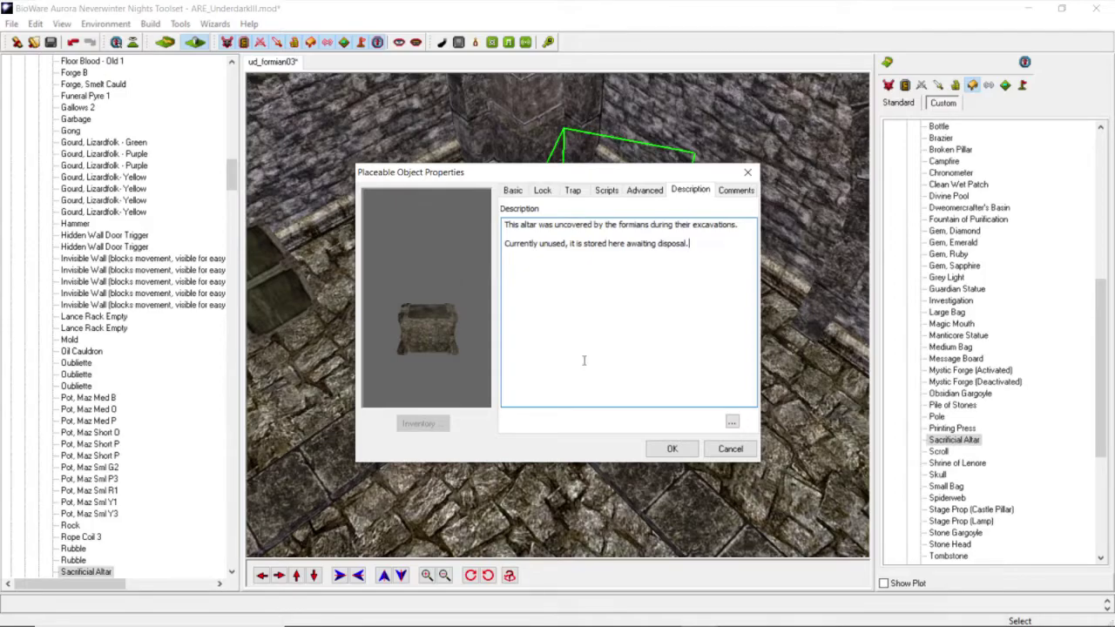
pyautogui.click(669, 450)
# Step: Place the second Dirt Patch from the standard Parks & Nature placeables at the edge of the rubble pile in the gourd room
pyautogui.scroll(-5, 413, 208)
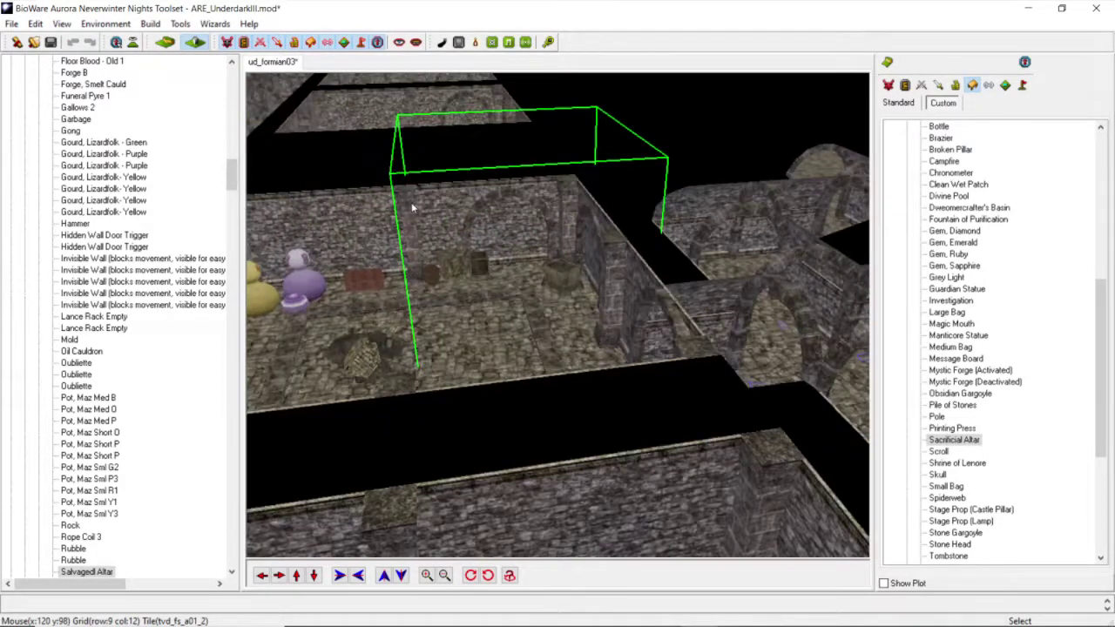
pyautogui.moveTo(412, 208); pyautogui.dragTo(475, 241, button='middle')
pyautogui.moveTo(348, 244); pyautogui.dragTo(471, 209, button='middle')
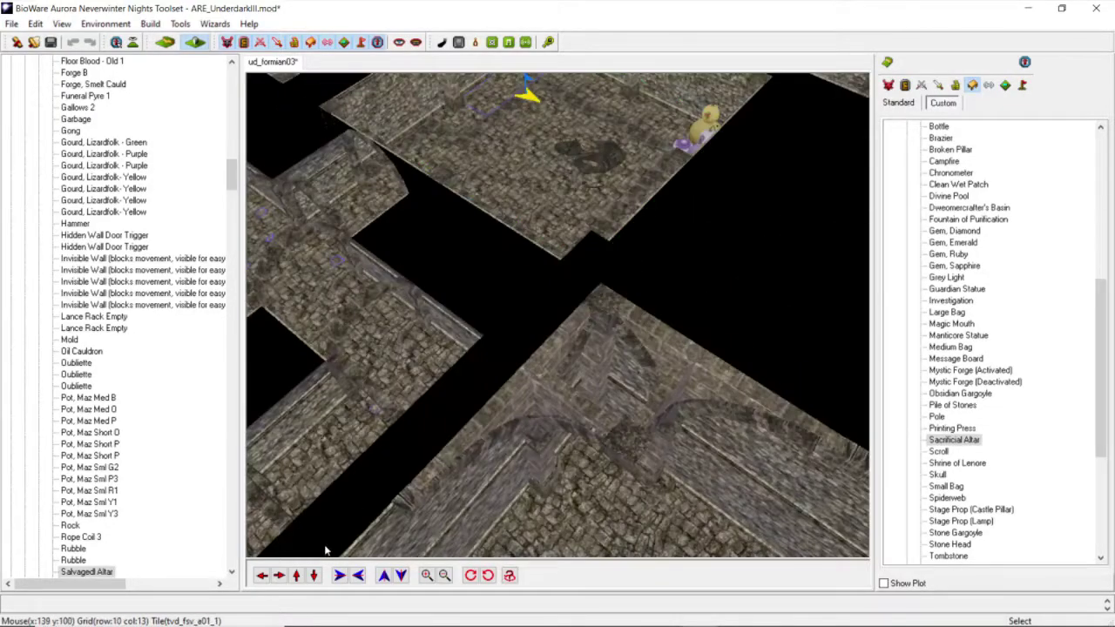
pyautogui.click(297, 575)
pyautogui.moveTo(841, 291); pyautogui.dragTo(784, 277, button='middle')
pyautogui.moveTo(1101, 362); pyautogui.dragTo(1101, 219)
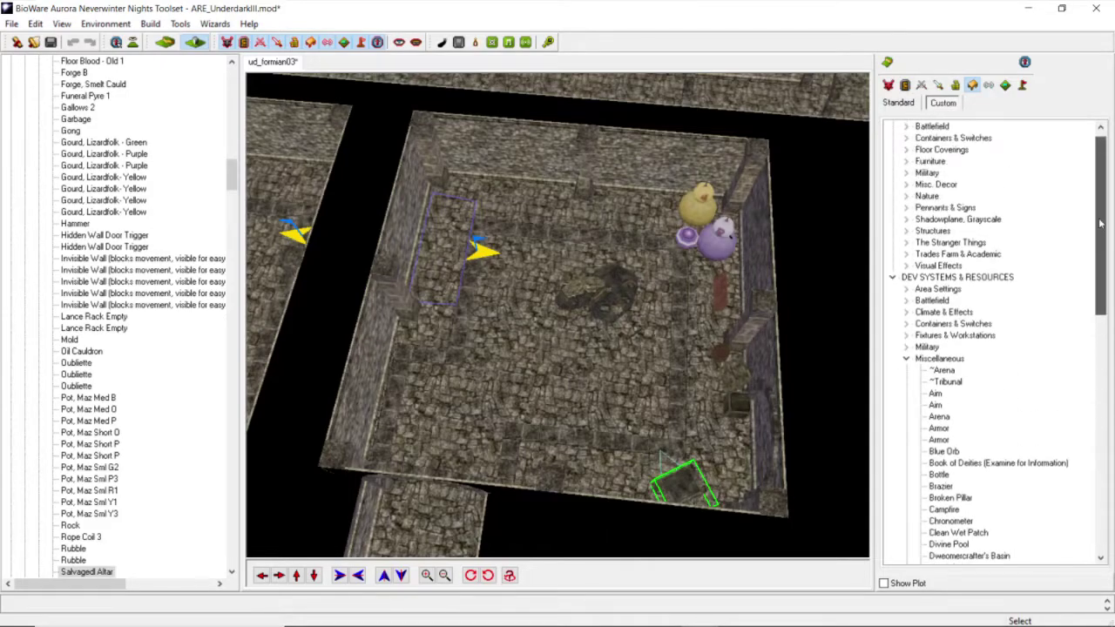
pyautogui.click(906, 103)
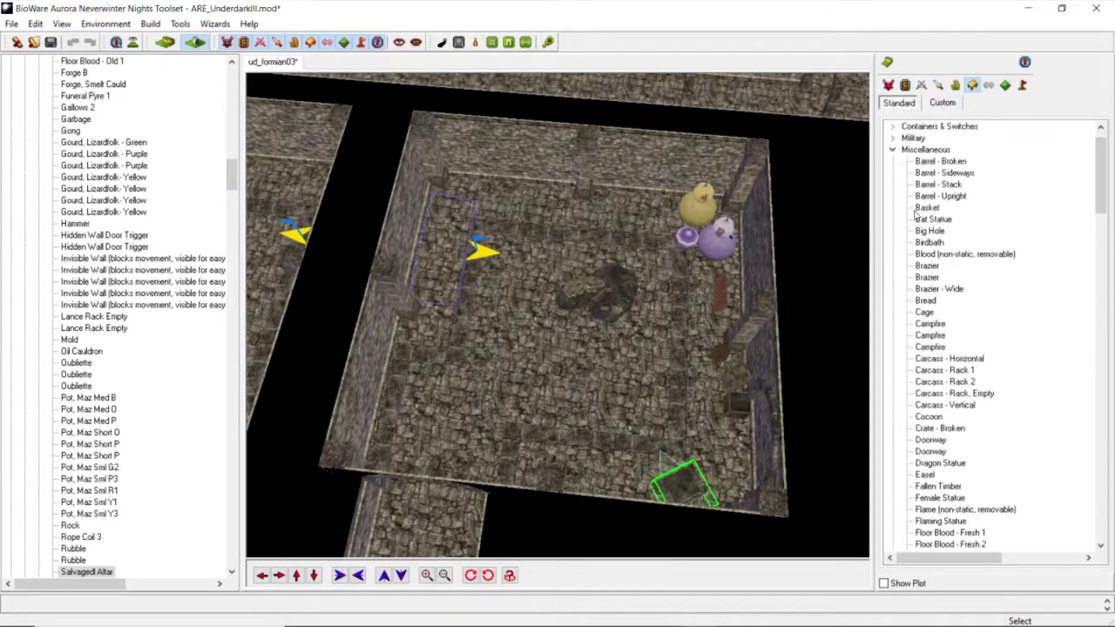
pyautogui.click(892, 152)
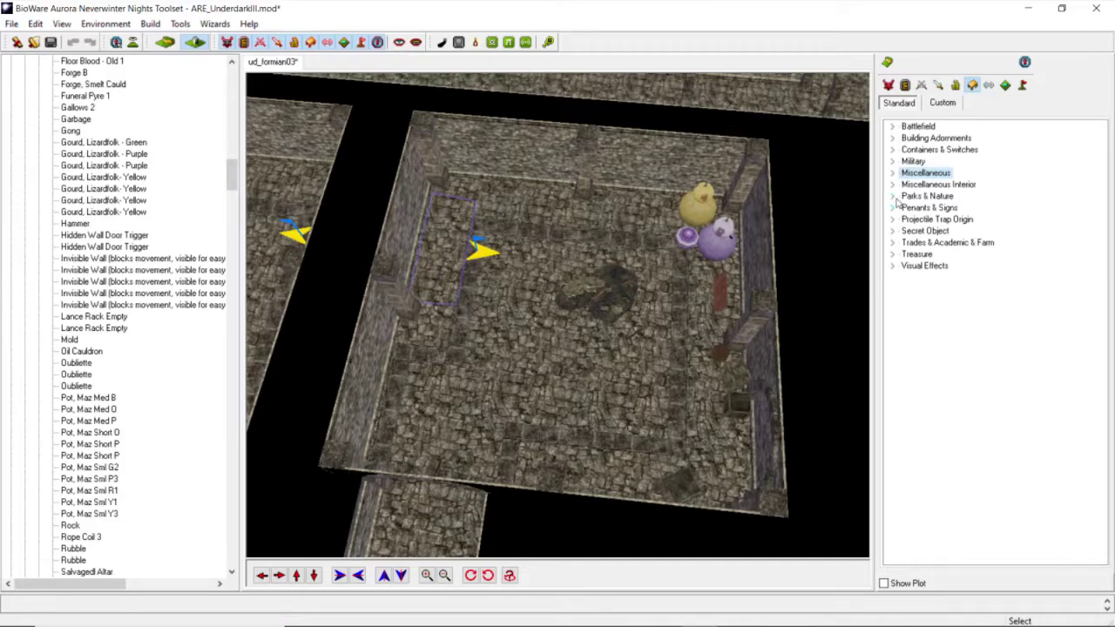
pyautogui.click(893, 198)
pyautogui.moveTo(1100, 170); pyautogui.dragTo(1099, 200)
pyautogui.click(931, 230)
pyautogui.scroll(3, 672, 325)
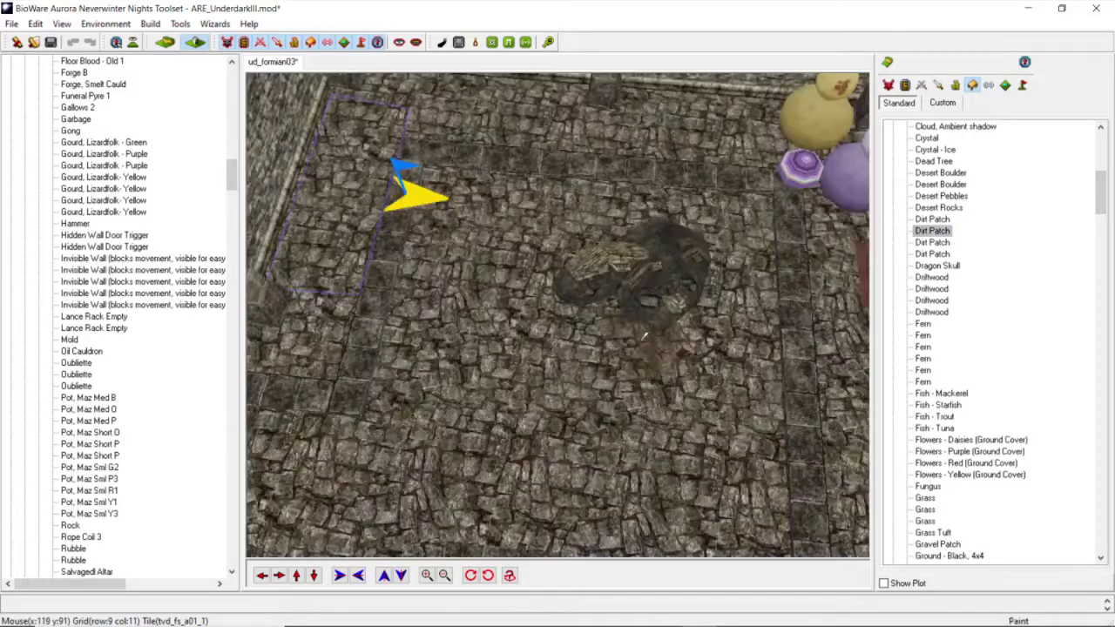
pyautogui.click(604, 354)
pyautogui.moveTo(599, 384); pyautogui.dragTo(583, 340)
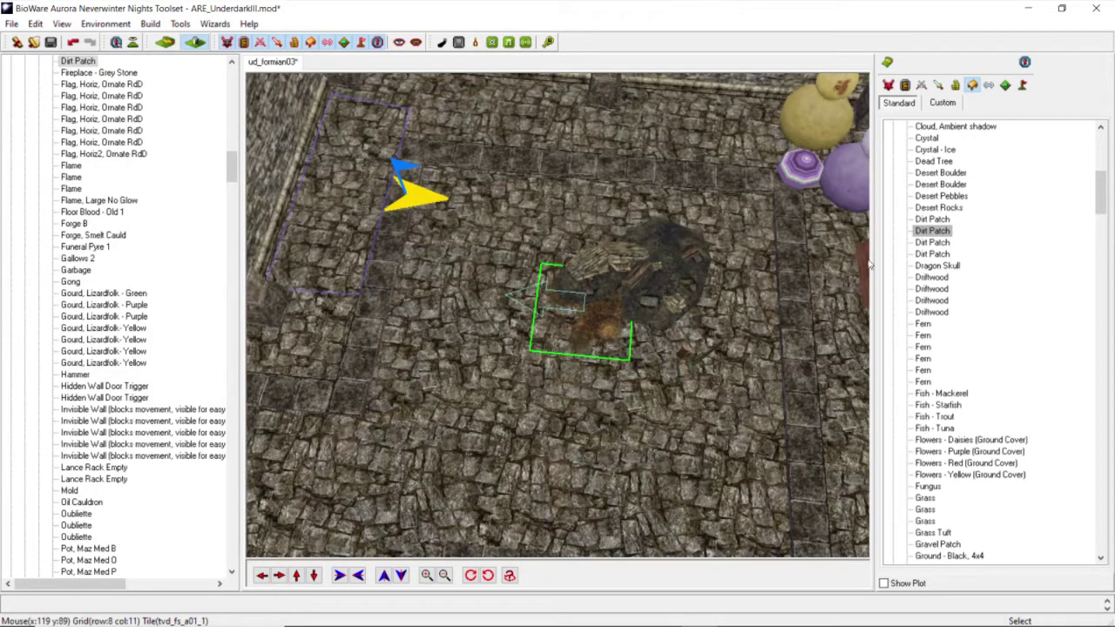
# Step: Place the third Dirt Patch variant on the floor beside the paved strip, on the gourd side of the room
pyautogui.click(933, 243)
pyautogui.click(733, 400)
pyautogui.moveTo(730, 407); pyautogui.dragTo(749, 407)
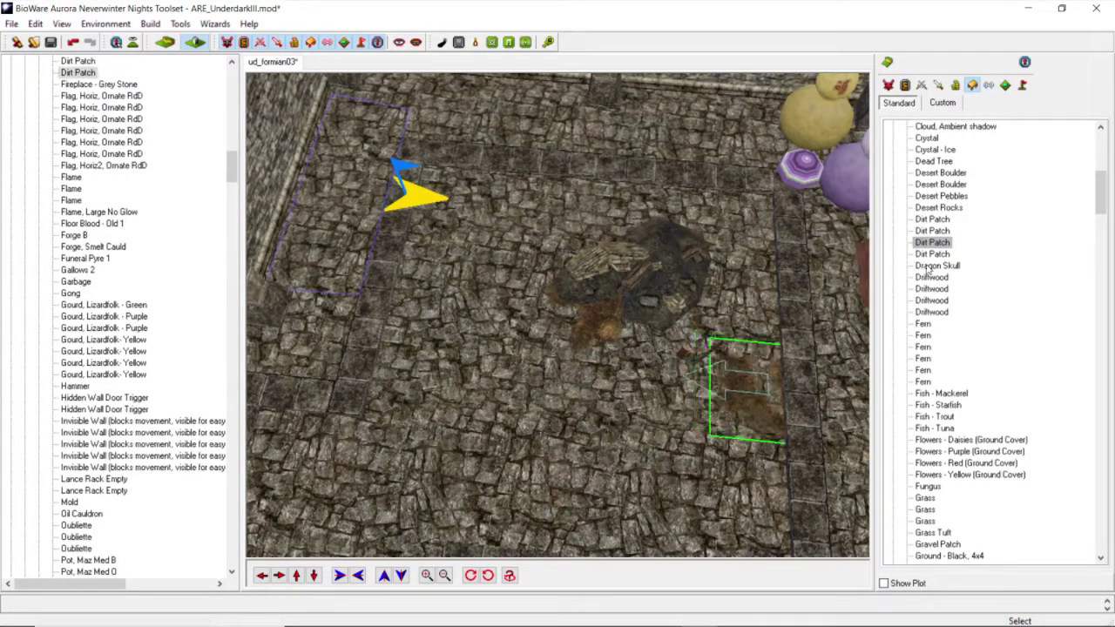
# Step: Place one Dirt Patch on the floor beside the yellow gourd and another on the open floor near the waypoint
pyautogui.click(933, 230)
pyautogui.click(740, 164)
pyautogui.moveTo(741, 164); pyautogui.dragTo(777, 139)
pyautogui.click(932, 242)
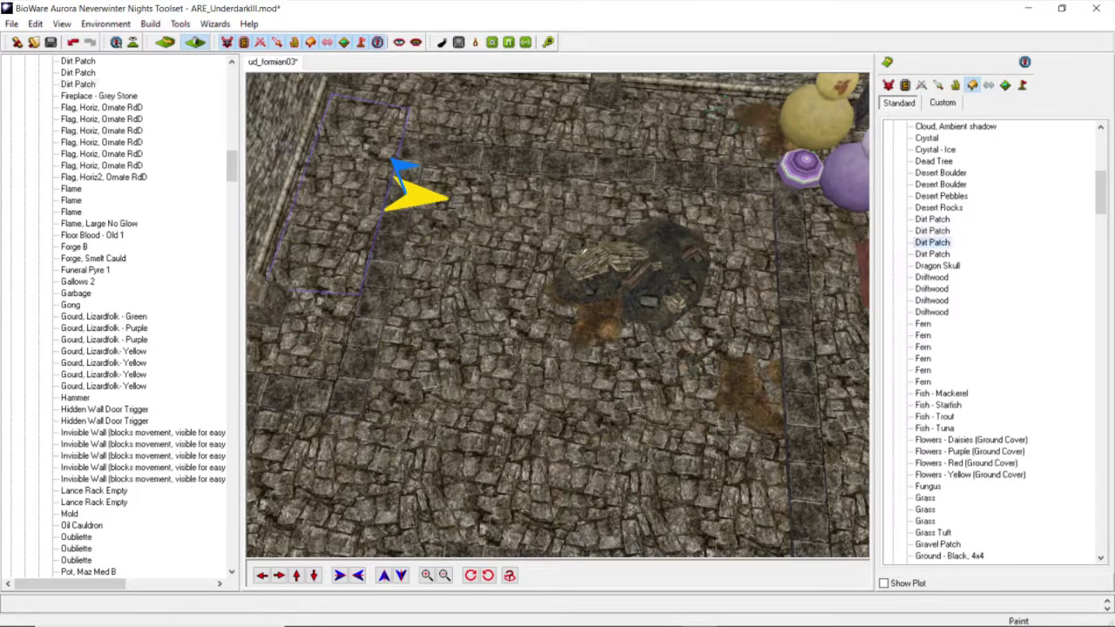
pyautogui.click(494, 273)
pyautogui.moveTo(493, 274); pyautogui.dragTo(383, 389)
# Step: Place two more Dirt Patches in the gourd room, one beside each of the two opposite side walls
pyautogui.scroll(-4, 474, 376)
pyautogui.moveTo(462, 334); pyautogui.dragTo(516, 326, button='middle')
pyautogui.scroll(4, 516, 326)
pyautogui.scroll(-4, 517, 326)
pyautogui.moveTo(665, 326); pyautogui.dragTo(756, 321, button='middle')
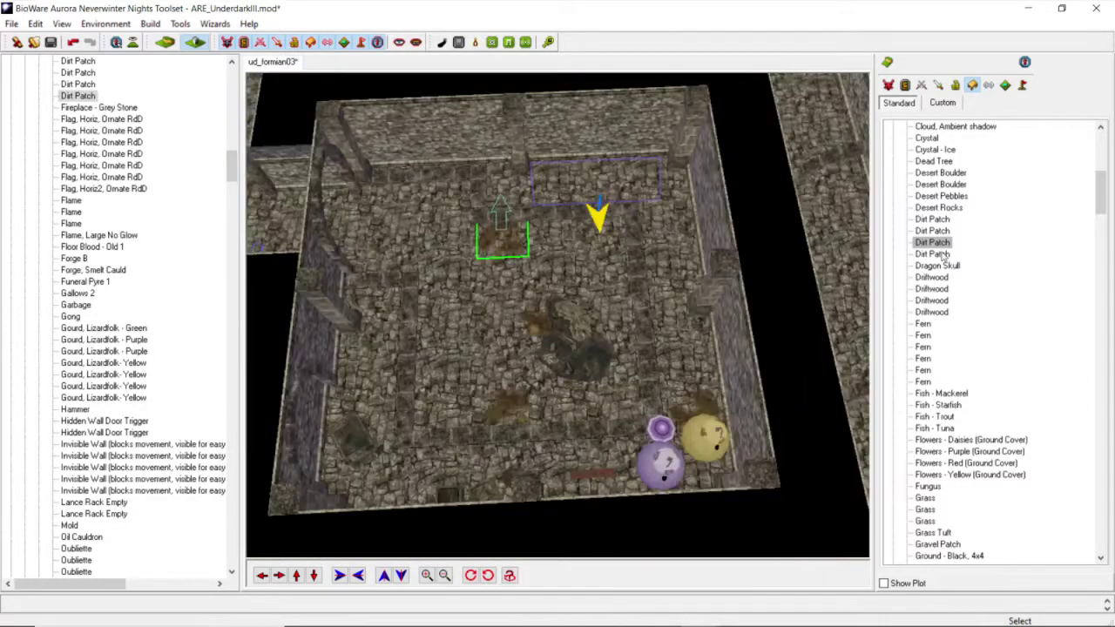
pyautogui.click(939, 245)
pyautogui.click(688, 249)
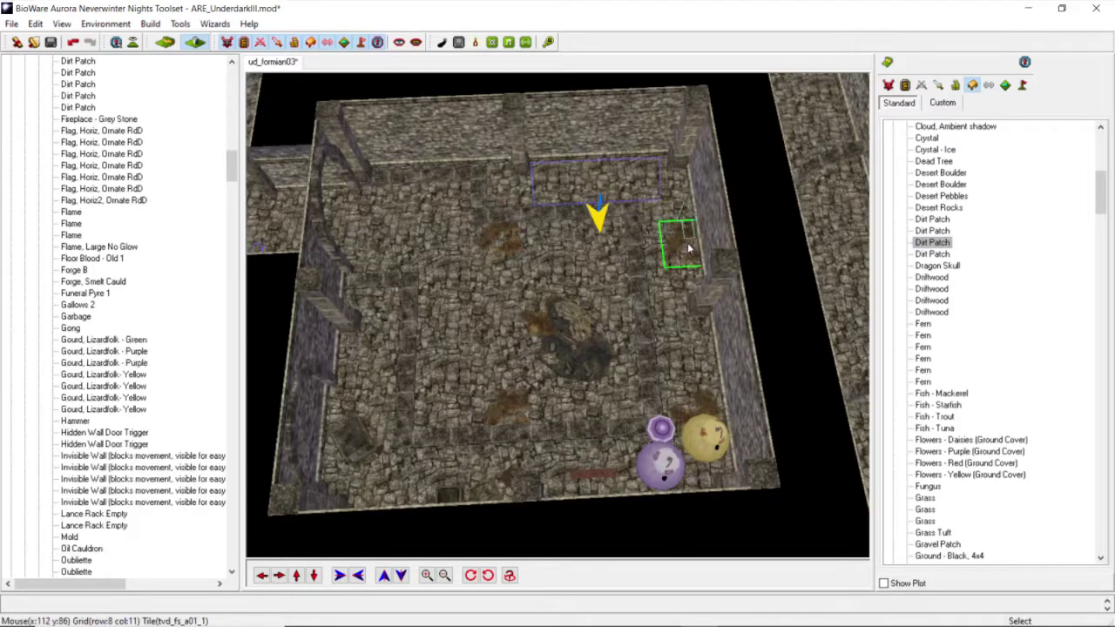
pyautogui.click(931, 253)
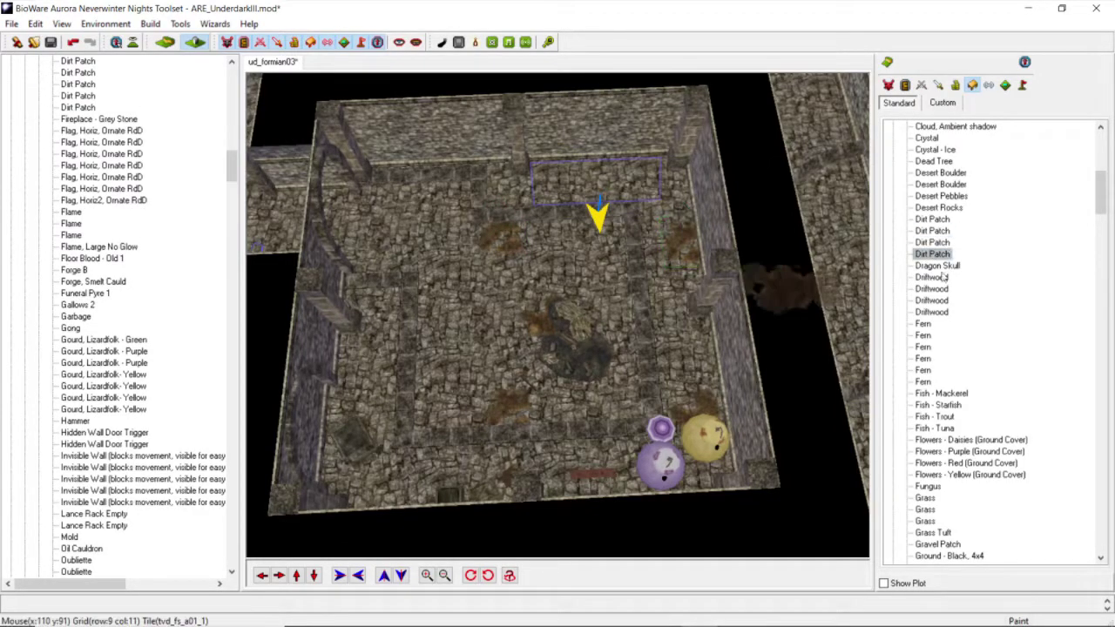
pyautogui.click(372, 340)
pyautogui.moveTo(364, 329); pyautogui.dragTo(379, 350)
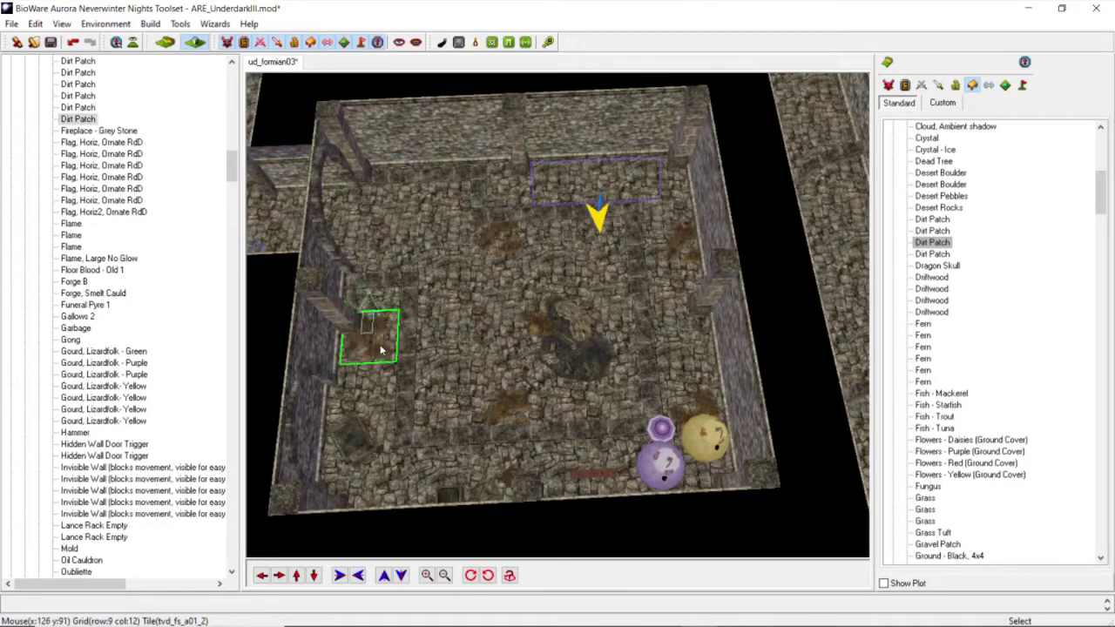
# Step: Look over the neighbouring rooms and the large hall with the smelting forge for a placeable to reuse
pyautogui.scroll(-5, 466, 256)
pyautogui.scroll(5, 466, 256)
pyautogui.moveTo(465, 256); pyautogui.dragTo(584, 299, button='middle')
pyautogui.scroll(-4, 481, 271)
pyautogui.click(487, 274)
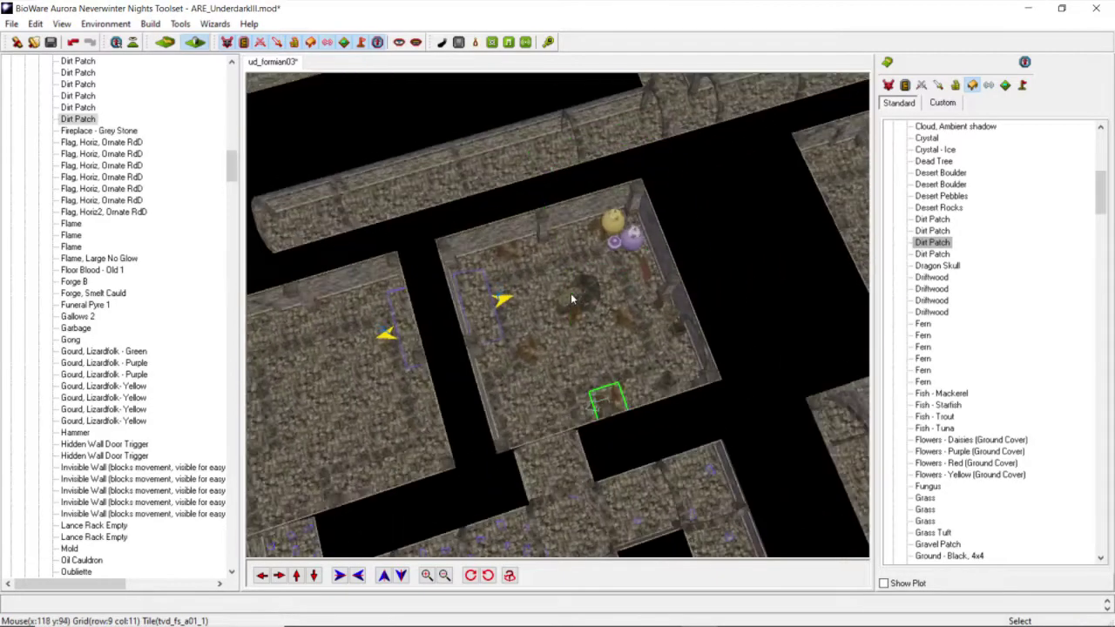
pyautogui.click(605, 401)
pyautogui.scroll(5, 558, 357)
pyautogui.moveTo(504, 310); pyautogui.dragTo(333, 533, button='middle')
pyautogui.click(262, 574)
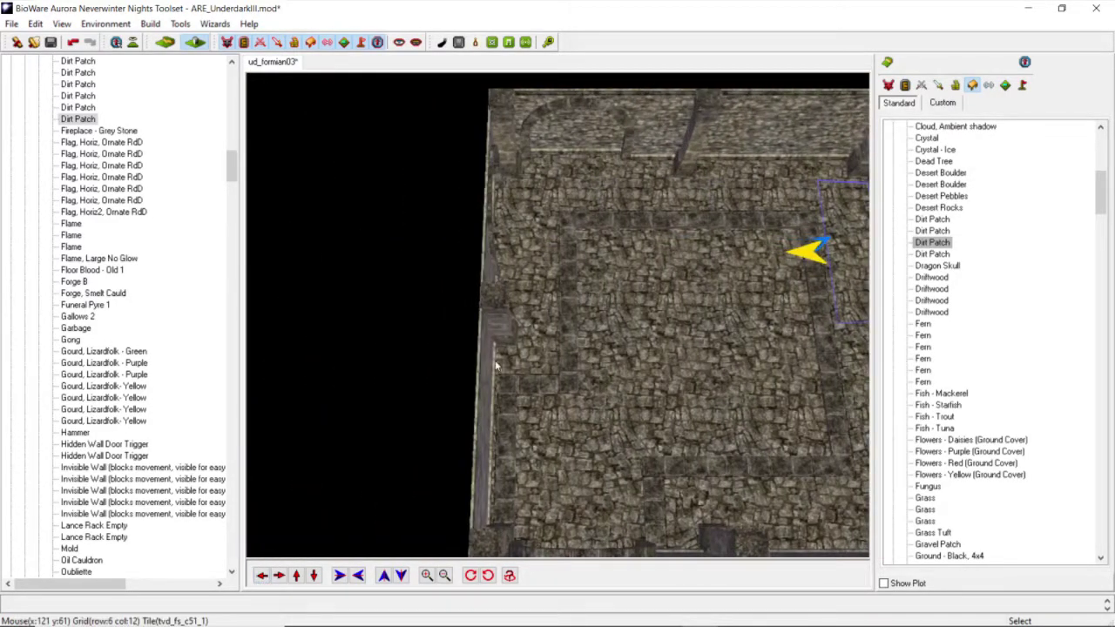
pyautogui.scroll(-8, 496, 366)
pyautogui.moveTo(488, 357); pyautogui.dragTo(488, 405, button='middle')
pyautogui.scroll(4, 476, 387)
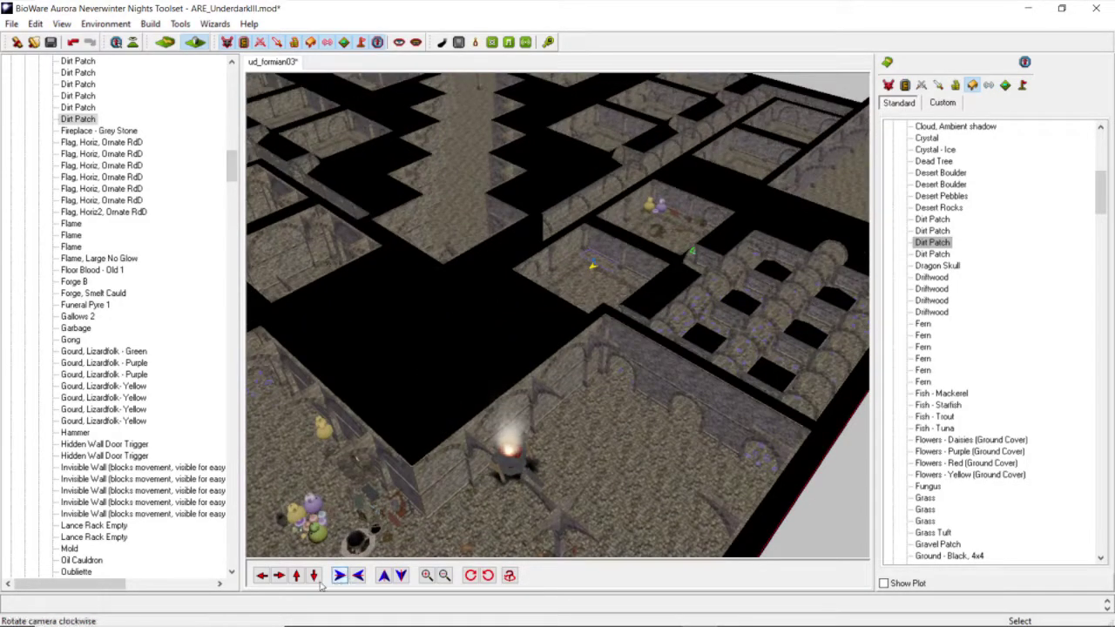
pyautogui.click(314, 575)
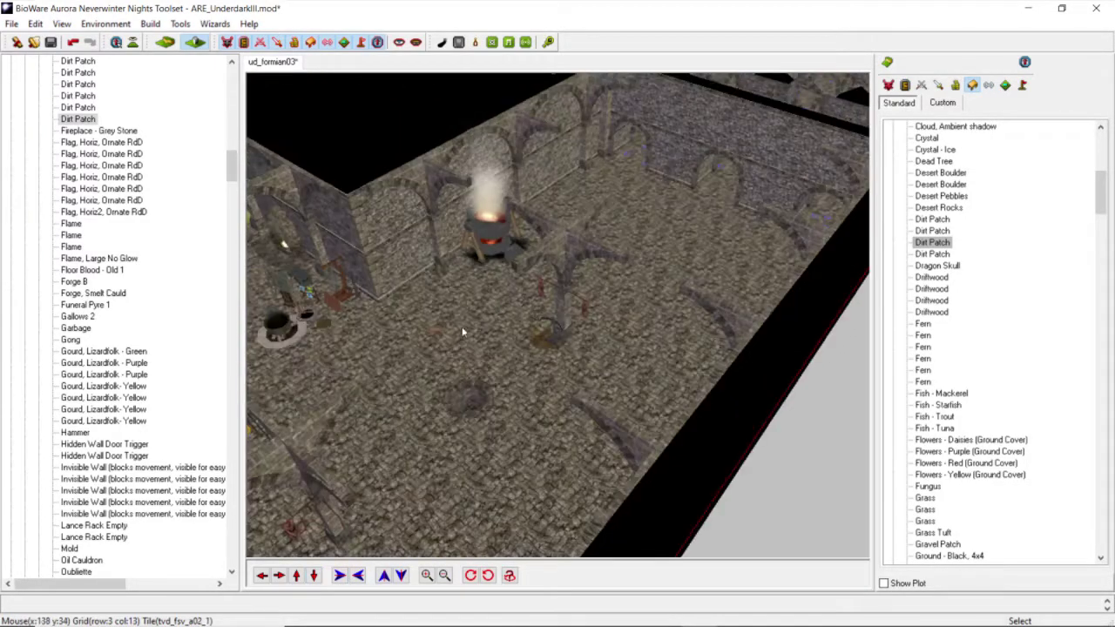
pyautogui.scroll(-5, 462, 331)
pyautogui.moveTo(462, 331); pyautogui.dragTo(409, 403, button='middle')
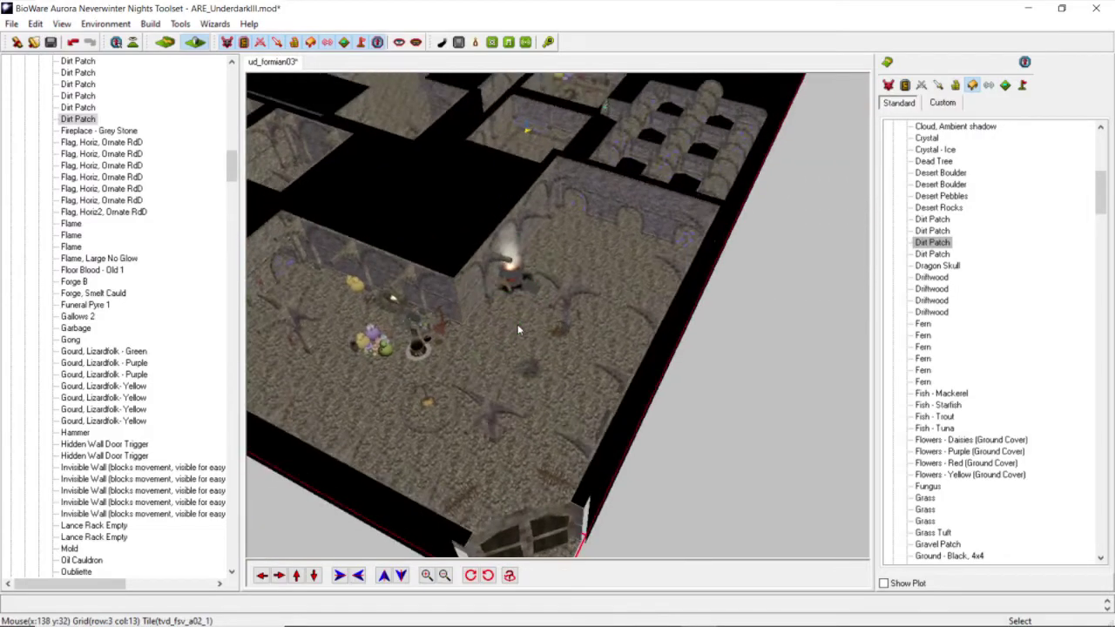
pyautogui.scroll(5, 409, 405)
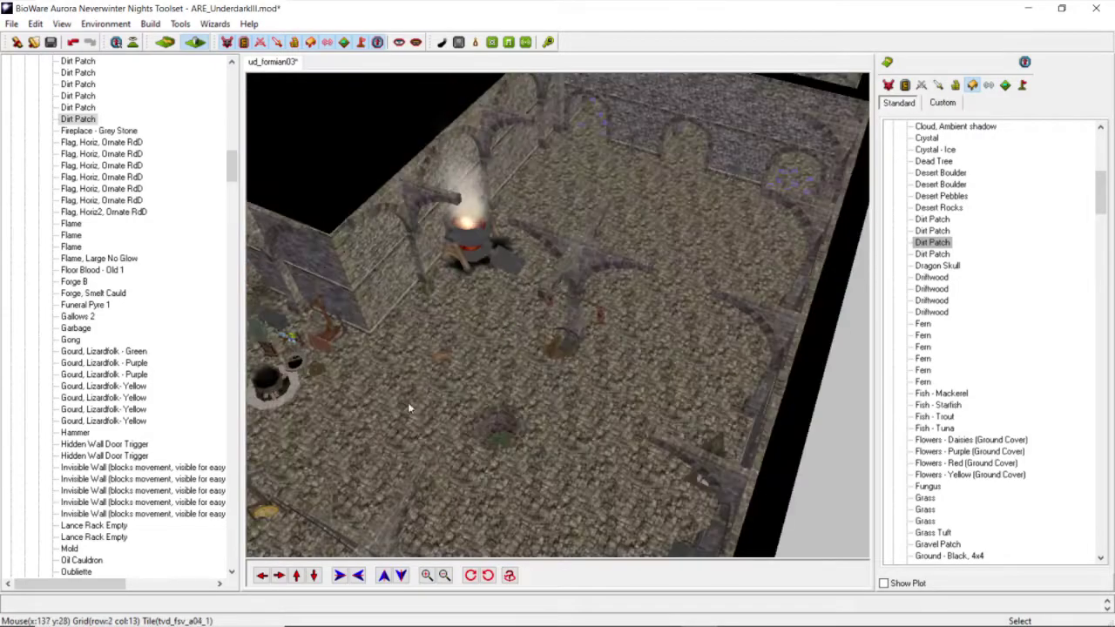
pyautogui.click(262, 577)
pyautogui.scroll(4, 557, 396)
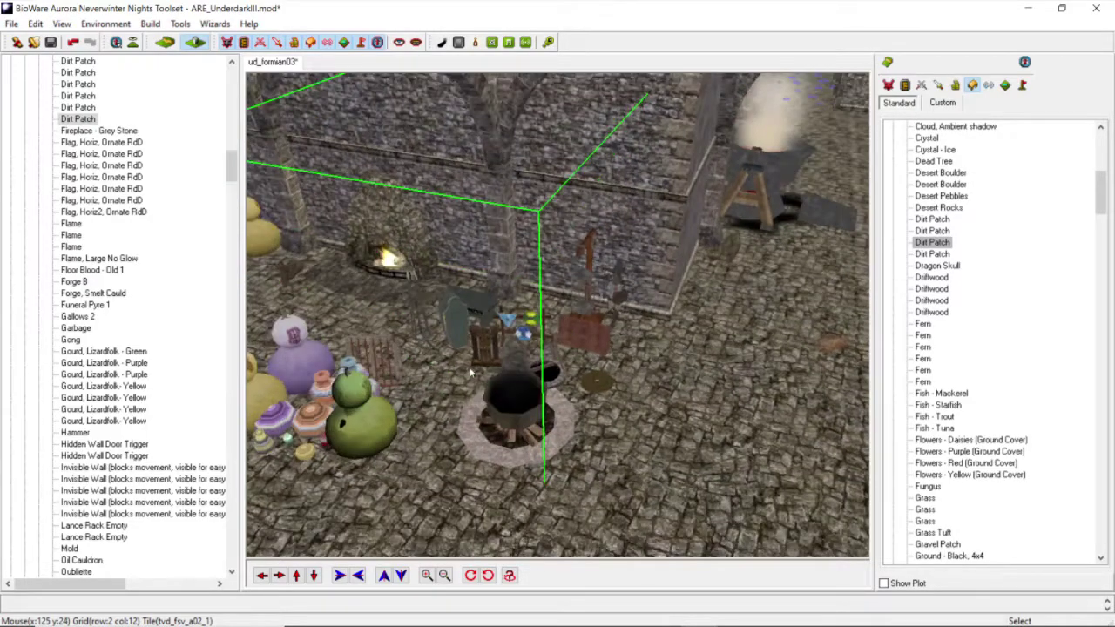
pyautogui.moveTo(470, 373); pyautogui.dragTo(501, 379, button='middle')
pyautogui.rightClick(569, 341)
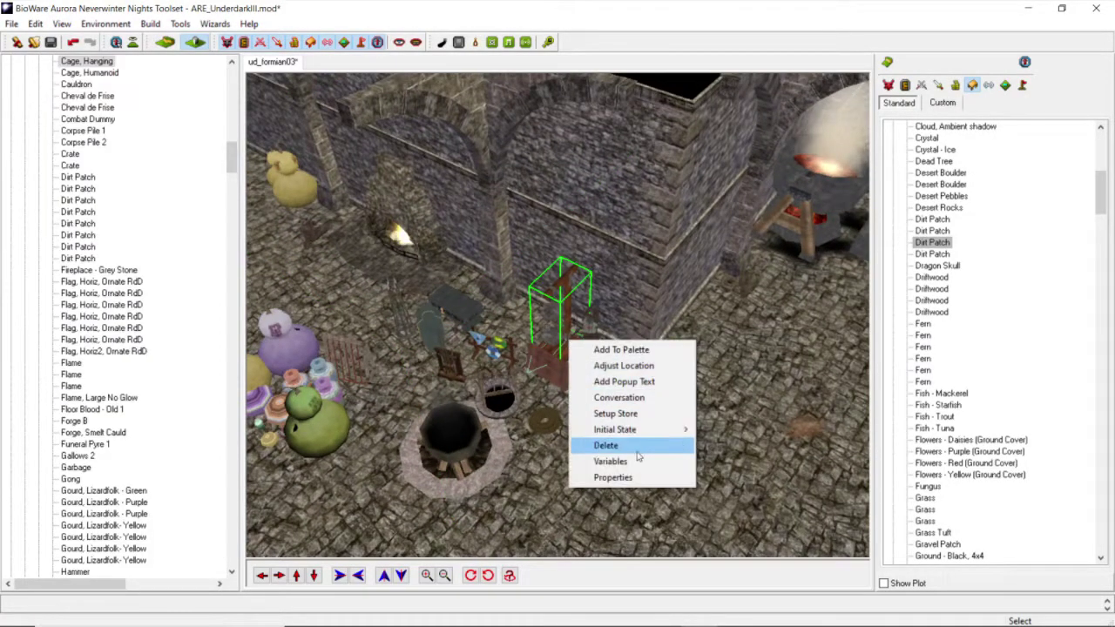
pyautogui.click(609, 445)
pyautogui.scroll(-4, 614, 362)
pyautogui.scroll(3, 613, 363)
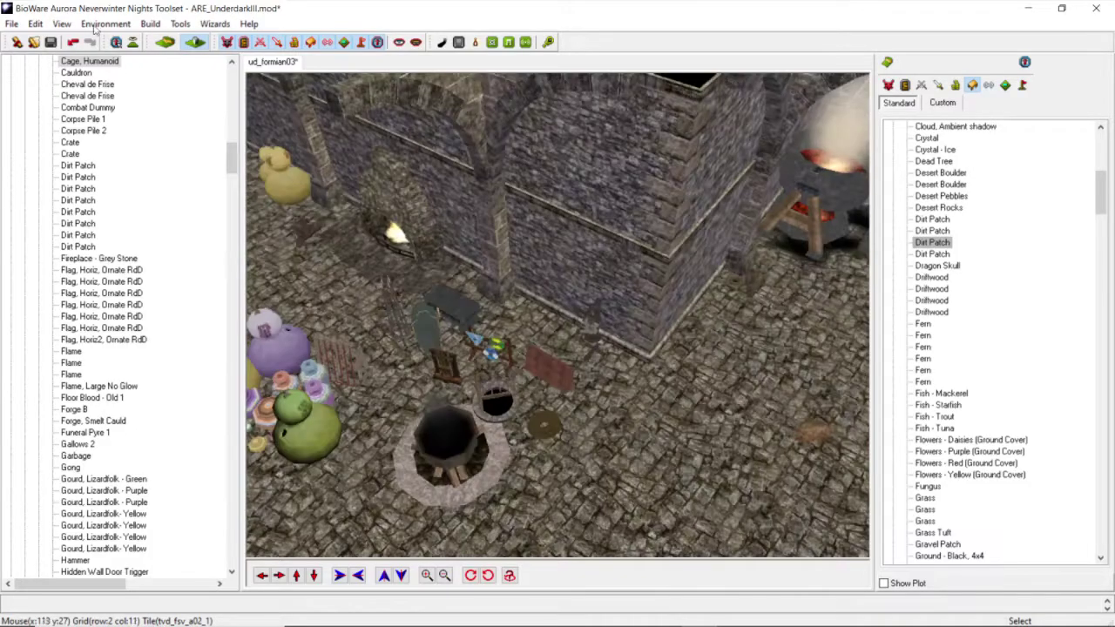
pyautogui.click(35, 23)
pyautogui.click(35, 24)
pyautogui.click(35, 24)
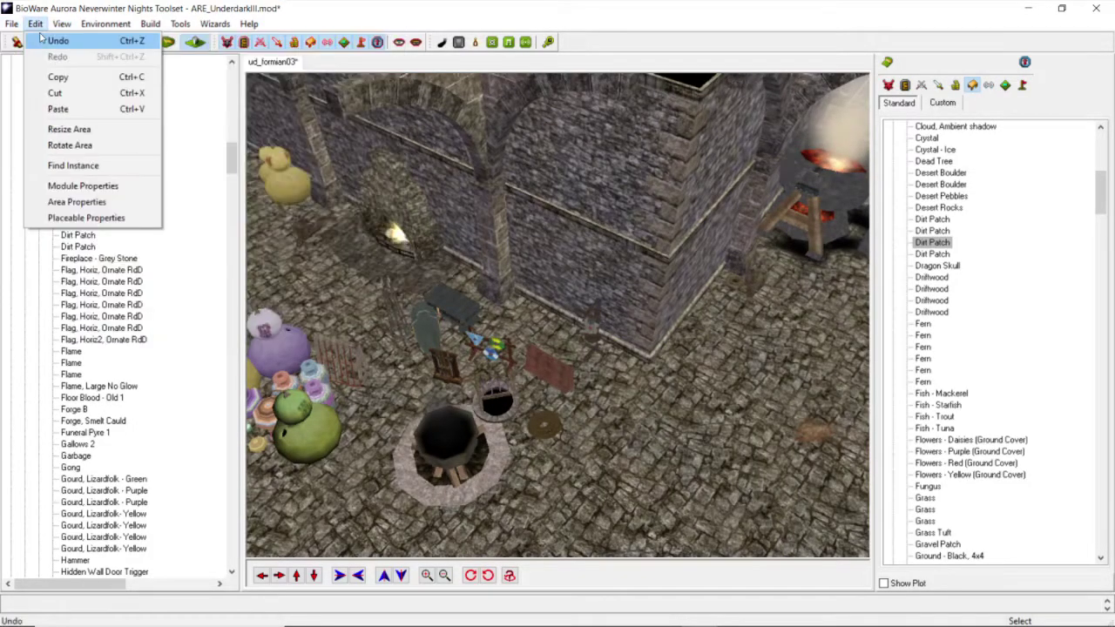
pyautogui.click(58, 41)
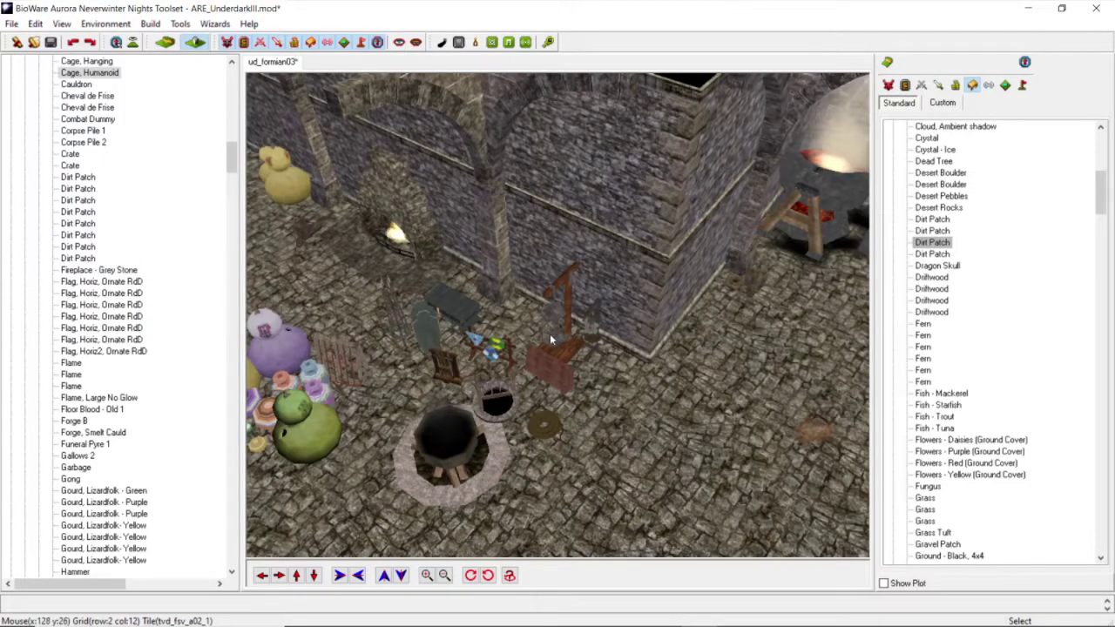
# Step: Copy the hanging cage standing at the wall corner near the cauldron
pyautogui.click(550, 339)
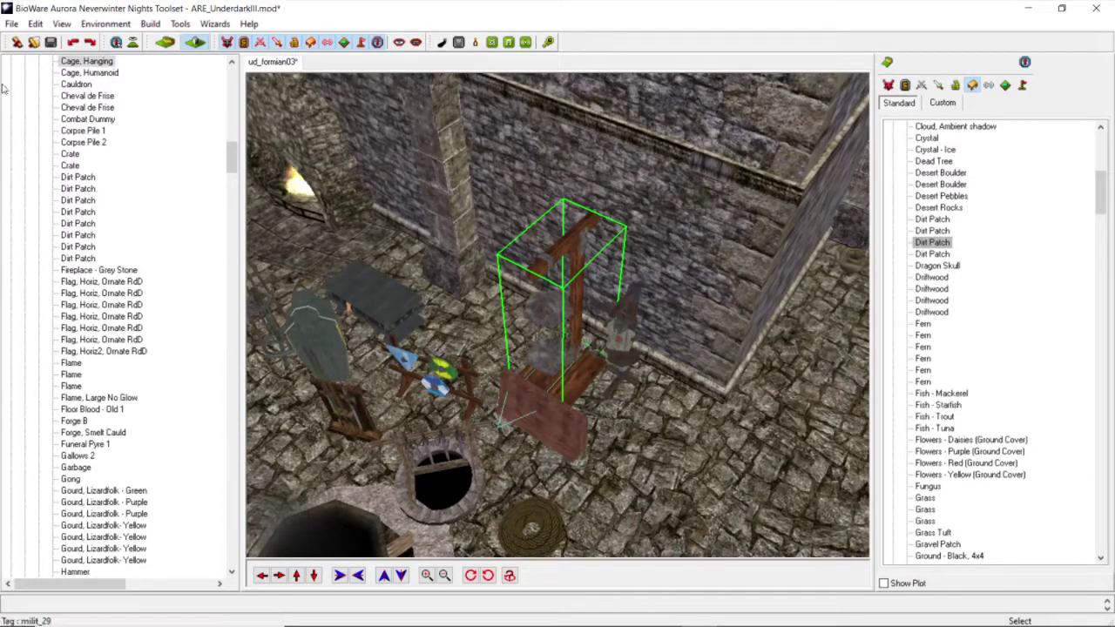
pyautogui.click(34, 23)
pyautogui.click(96, 77)
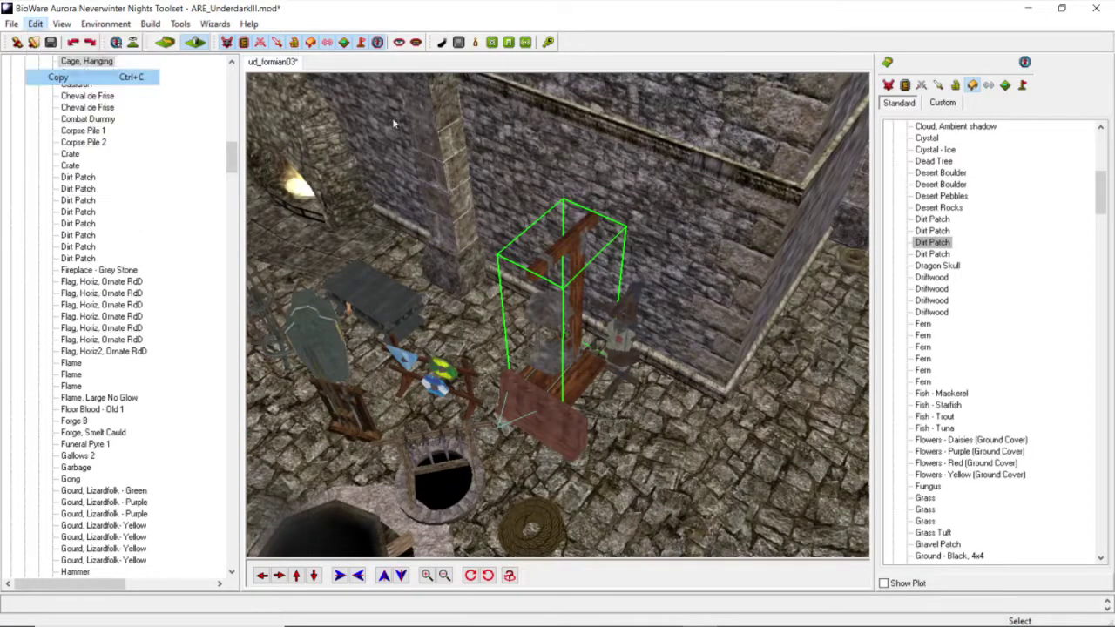
# Step: Paste the hanging cage onto the floor near the corner of the empty waypoint room beside the gourd room
pyautogui.scroll(-5, 602, 236)
pyautogui.moveTo(603, 235); pyautogui.dragTo(418, 333, button='middle')
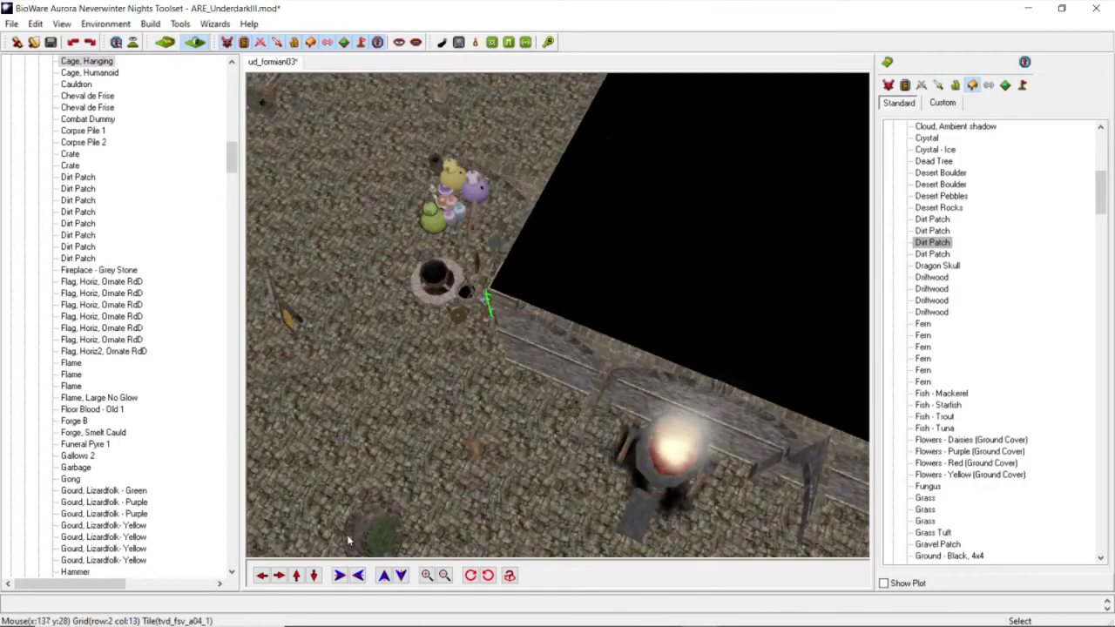
pyautogui.click(278, 574)
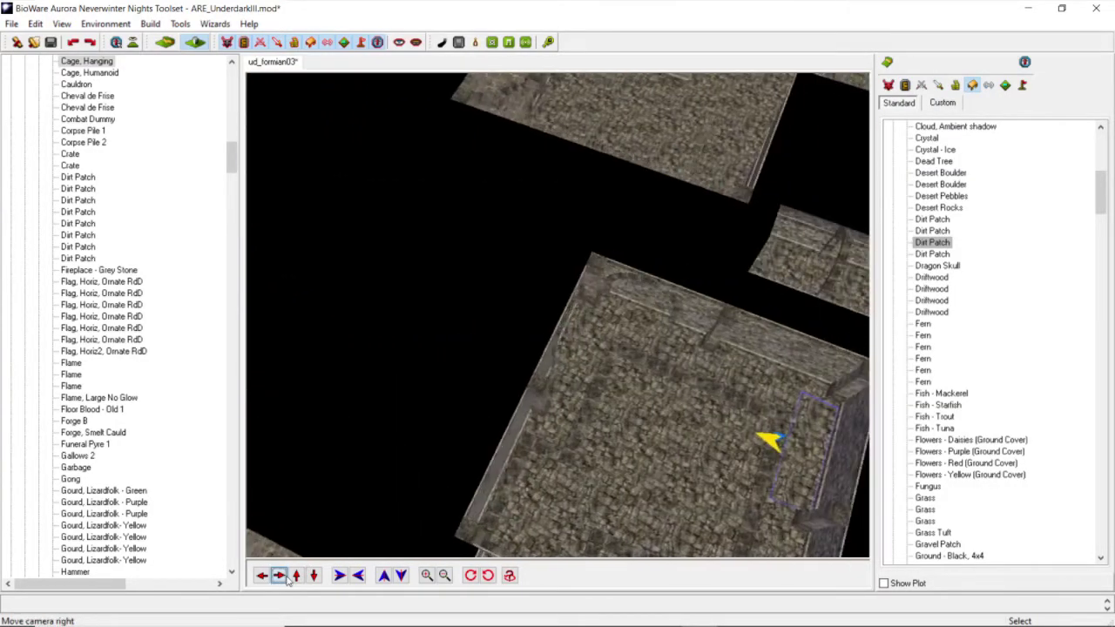
pyautogui.moveTo(480, 427); pyautogui.dragTo(426, 431, button='middle')
pyautogui.scroll(4, 426, 430)
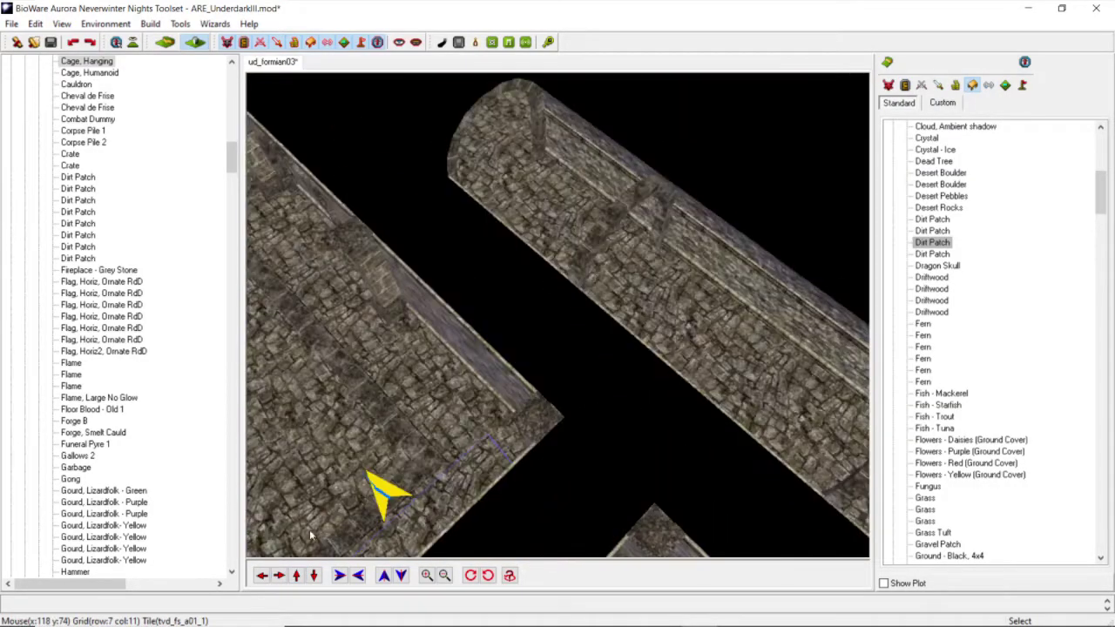
pyautogui.click(262, 576)
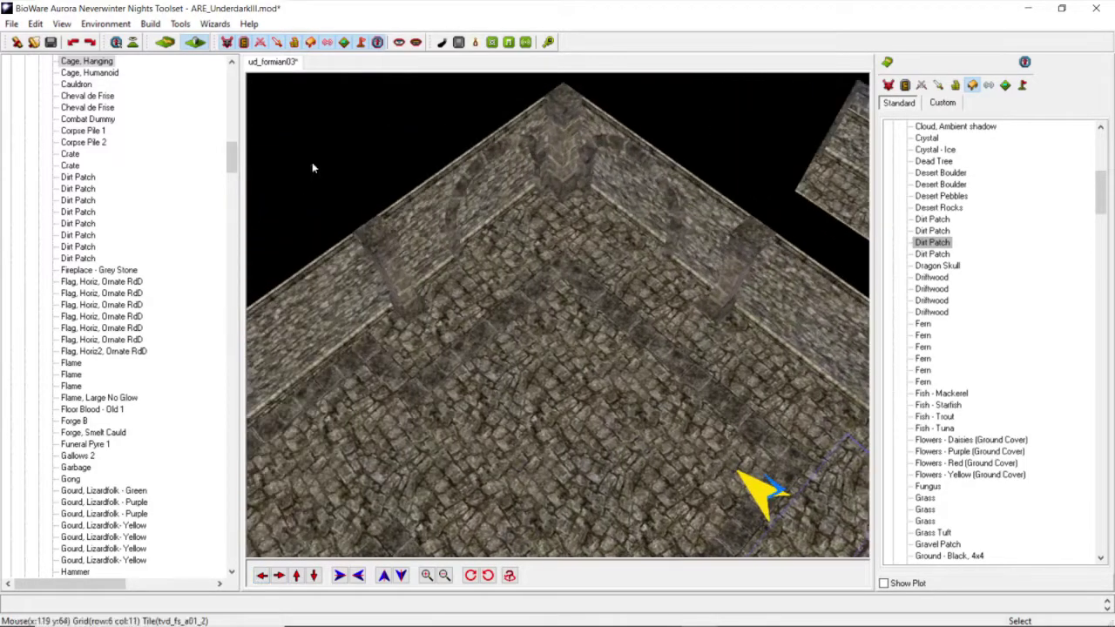
pyautogui.click(36, 24)
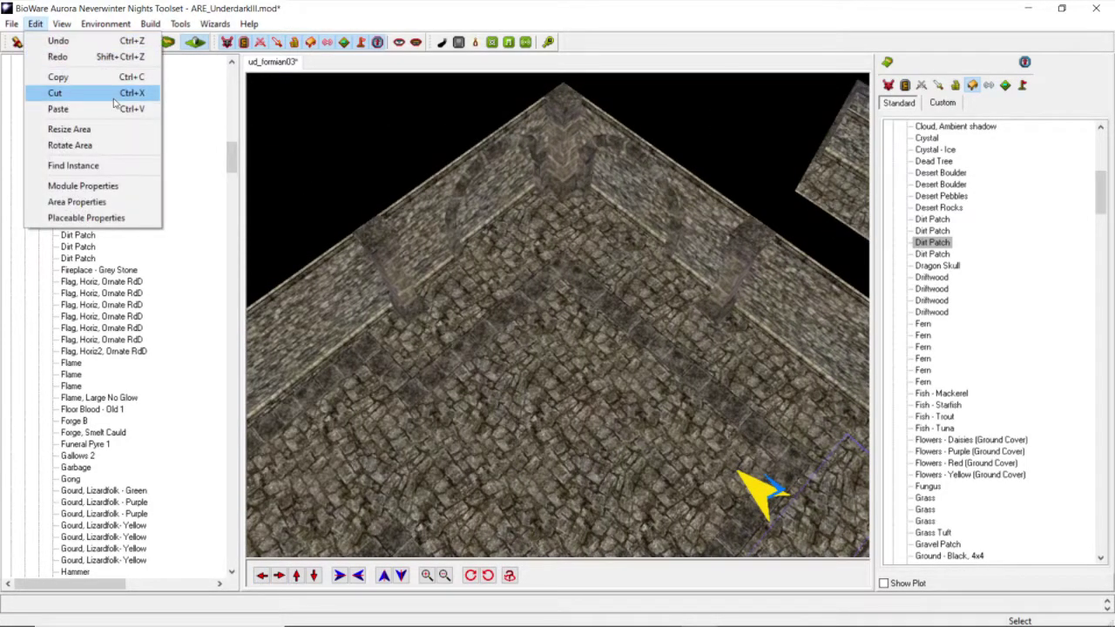
pyautogui.click(52, 107)
pyautogui.click(570, 346)
pyautogui.scroll(3, 574, 354)
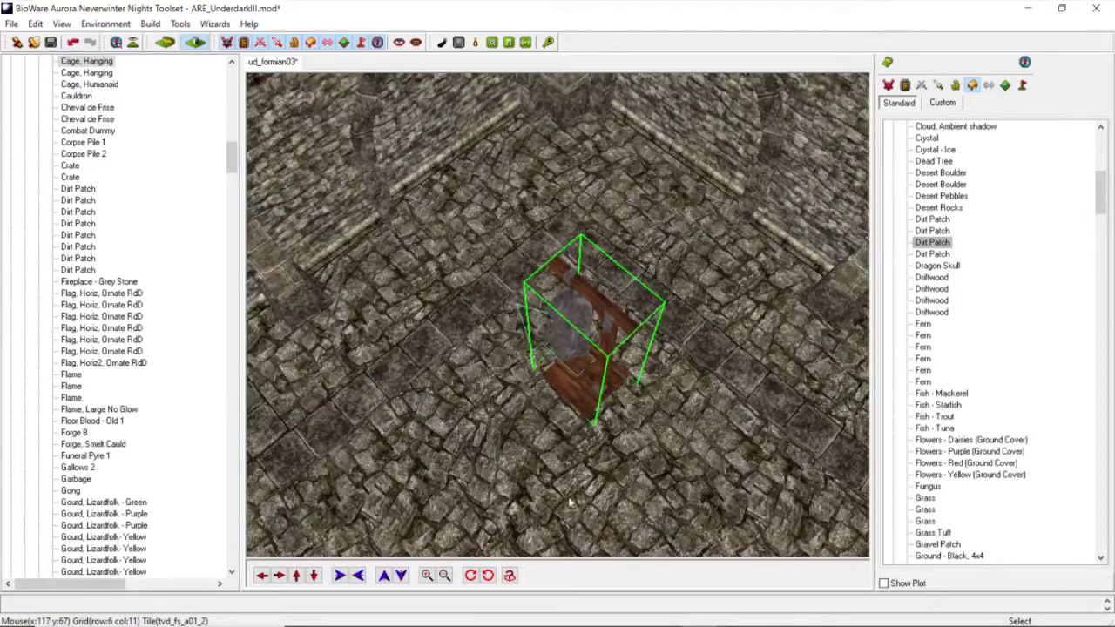
# Step: Rotate the pasted hanging cage so its back faces the wall, and move it up near the room's corner
pyautogui.moveTo(489, 576); pyautogui.dragTo(490, 580)
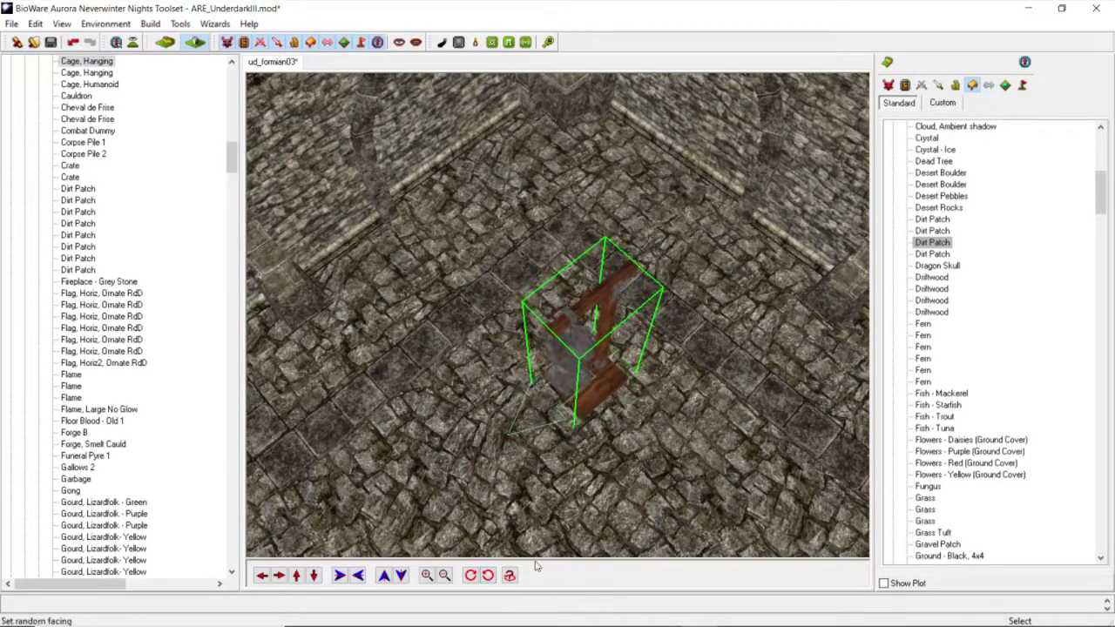
pyautogui.click(477, 580)
pyautogui.click(487, 579)
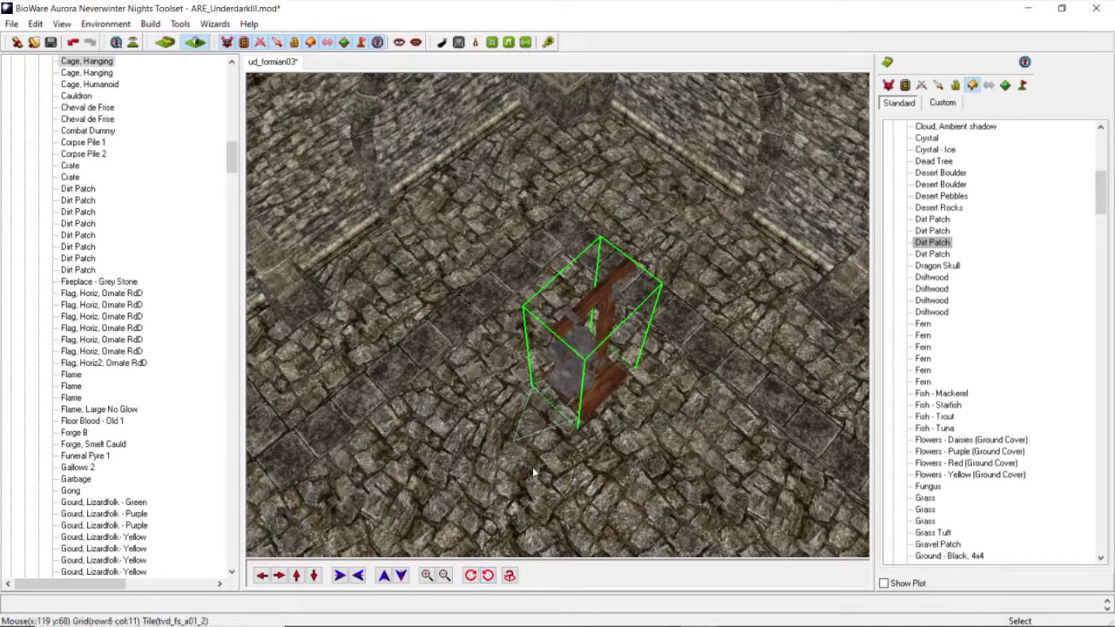
pyautogui.moveTo(584, 409); pyautogui.dragTo(633, 231)
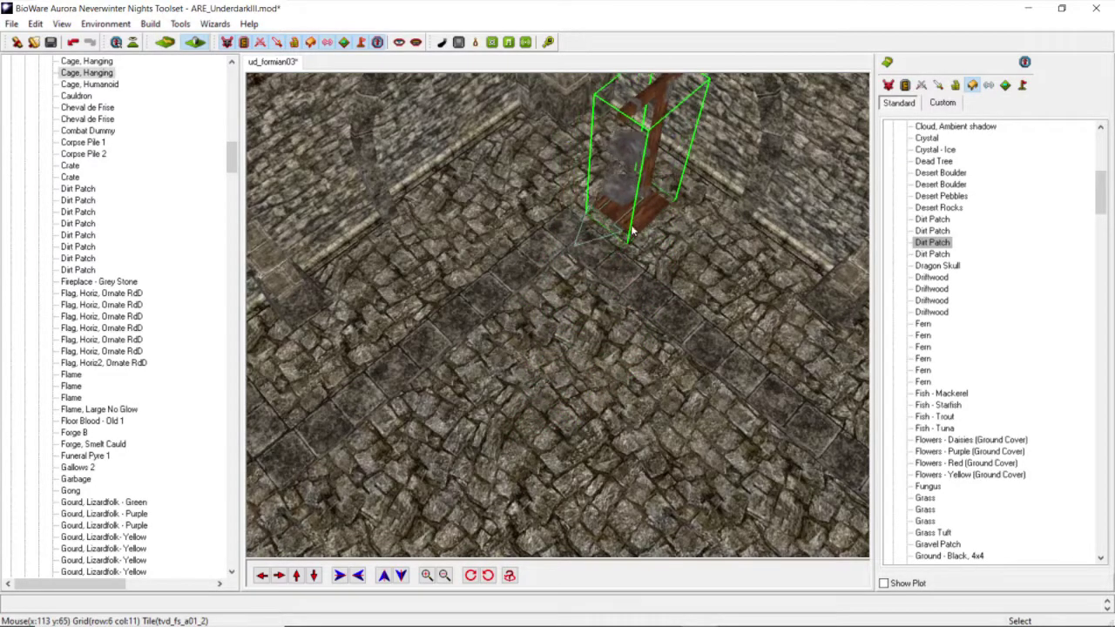
# Step: Duplicate the hanging cage and set the copy beside it along the same wall
pyautogui.scroll(-5, 601, 236)
pyautogui.moveTo(598, 240); pyautogui.dragTo(617, 279, button='middle')
pyautogui.scroll(5, 597, 270)
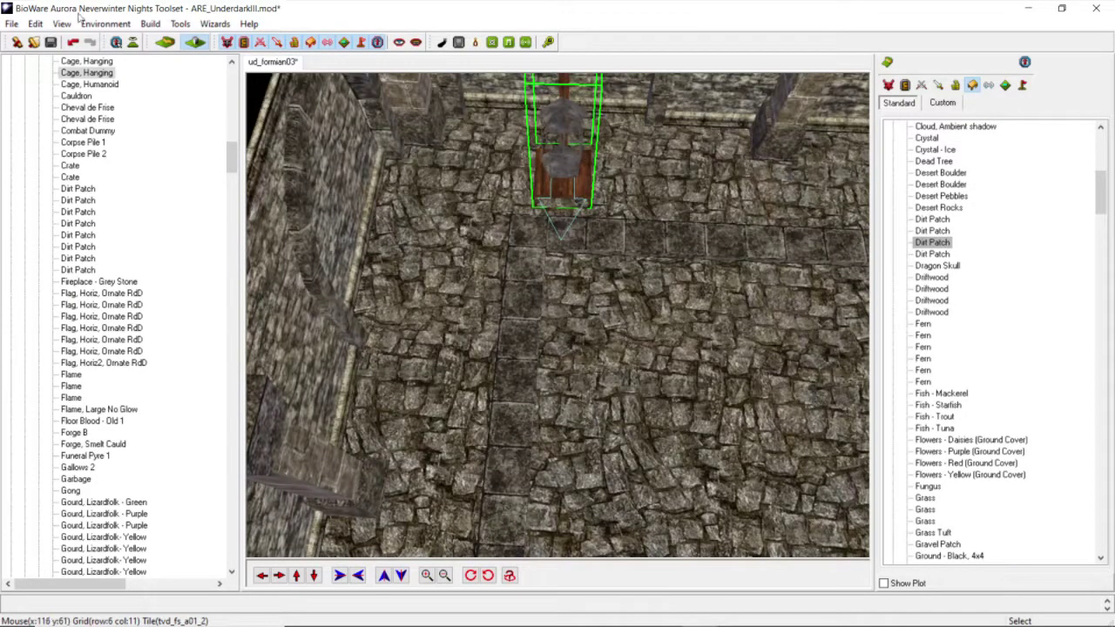
pyautogui.click(42, 23)
pyautogui.click(75, 77)
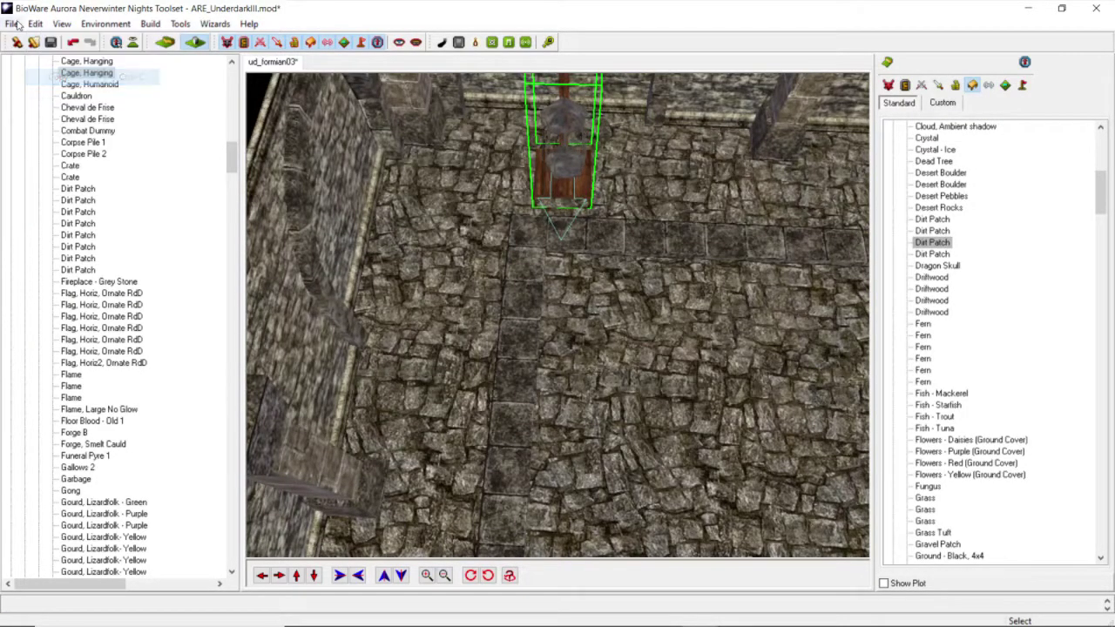
pyautogui.click(35, 24)
pyautogui.click(94, 107)
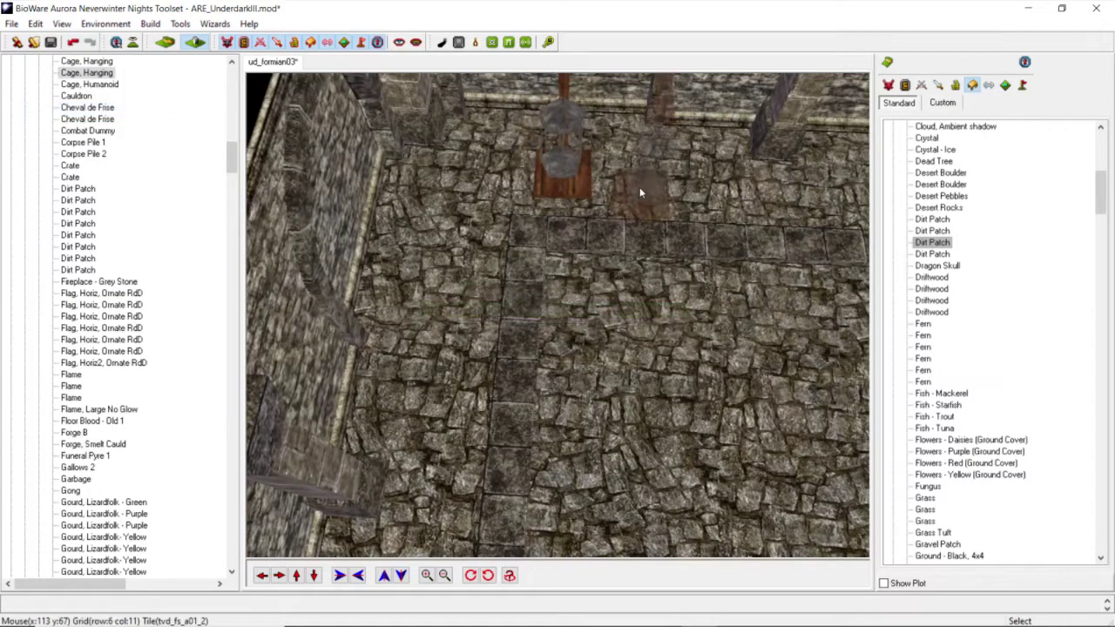
pyautogui.click(615, 198)
pyautogui.moveTo(616, 199); pyautogui.dragTo(667, 231, button='middle')
pyautogui.moveTo(675, 229); pyautogui.dragTo(677, 218)
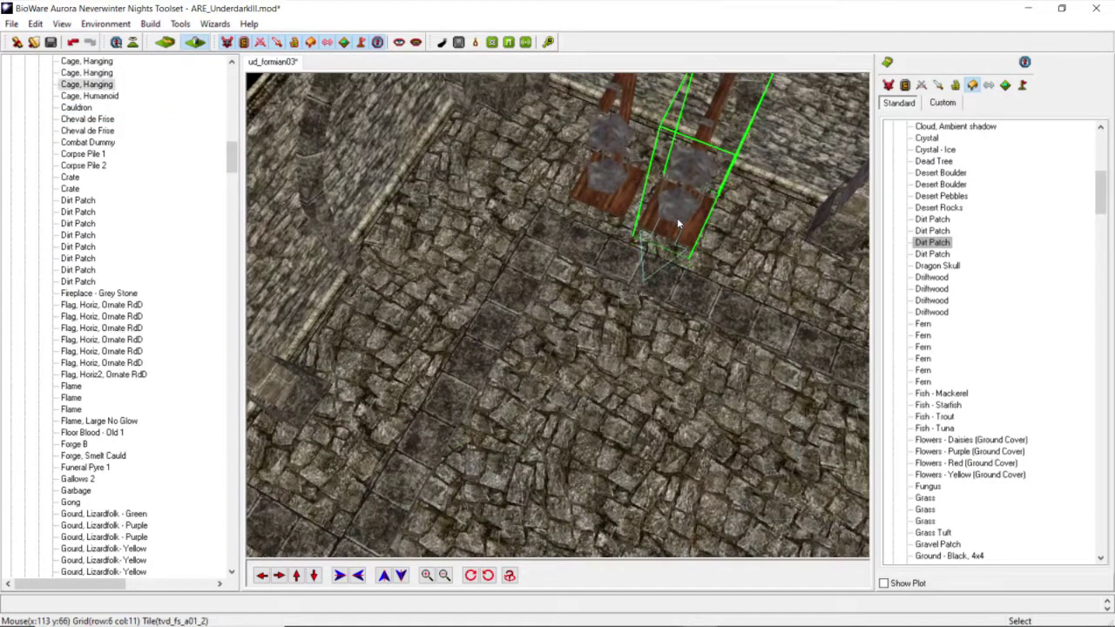
# Step: Copy the second hanging cage and place a third one next to it to extend the row along the wall
pyautogui.scroll(-5, 568, 257)
pyautogui.moveTo(569, 257); pyautogui.dragTo(477, 327, button='middle')
pyautogui.scroll(-5, 554, 247)
pyautogui.scroll(4, 482, 360)
pyautogui.scroll(5, 520, 313)
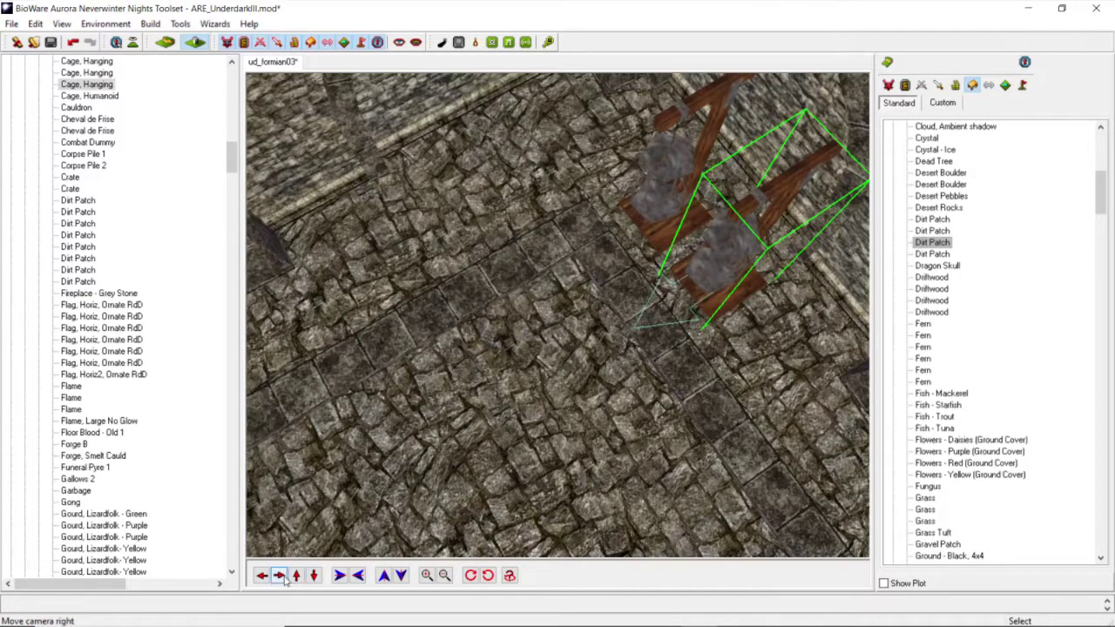
pyautogui.click(282, 578)
pyautogui.click(35, 24)
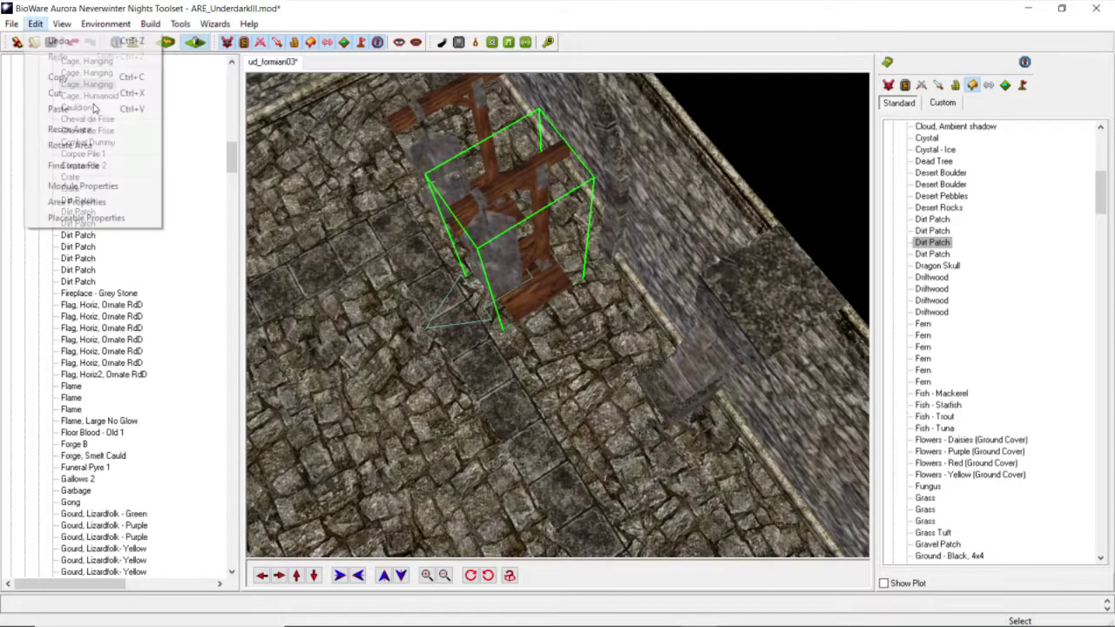
pyautogui.click(53, 77)
pyautogui.click(35, 24)
pyautogui.click(52, 110)
pyautogui.scroll(2, 575, 348)
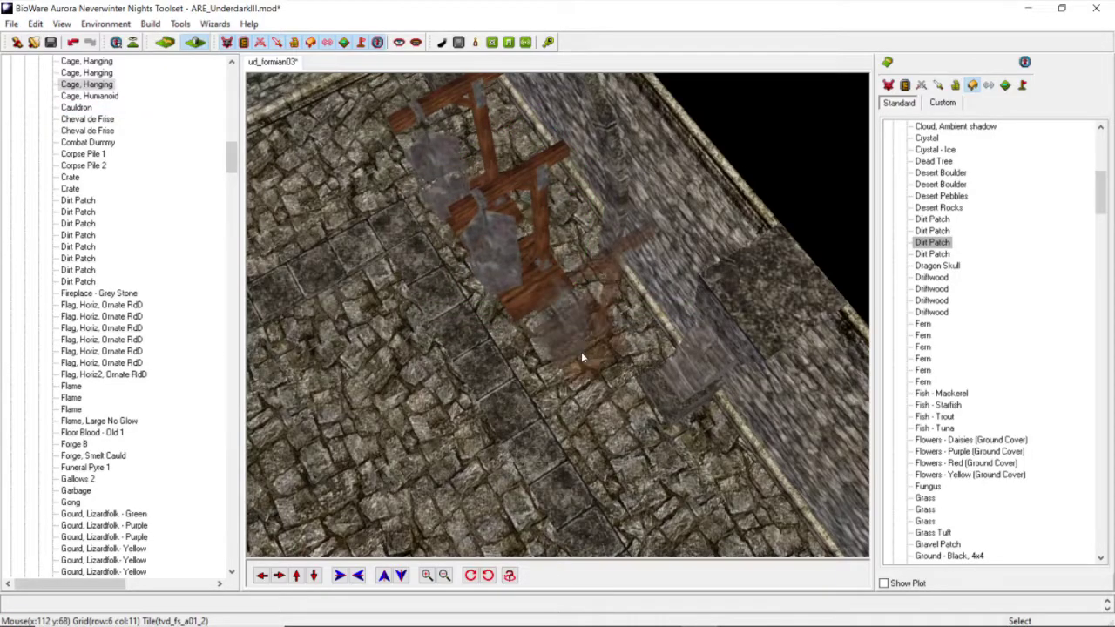
pyautogui.click(577, 359)
pyautogui.scroll(3, 583, 357)
pyautogui.moveTo(599, 336); pyautogui.dragTo(579, 321)
pyautogui.scroll(-5, 579, 325)
pyautogui.moveTo(418, 304); pyautogui.dragTo(424, 344, button='middle')
pyautogui.scroll(-1, 500, 303)
pyautogui.click(268, 576)
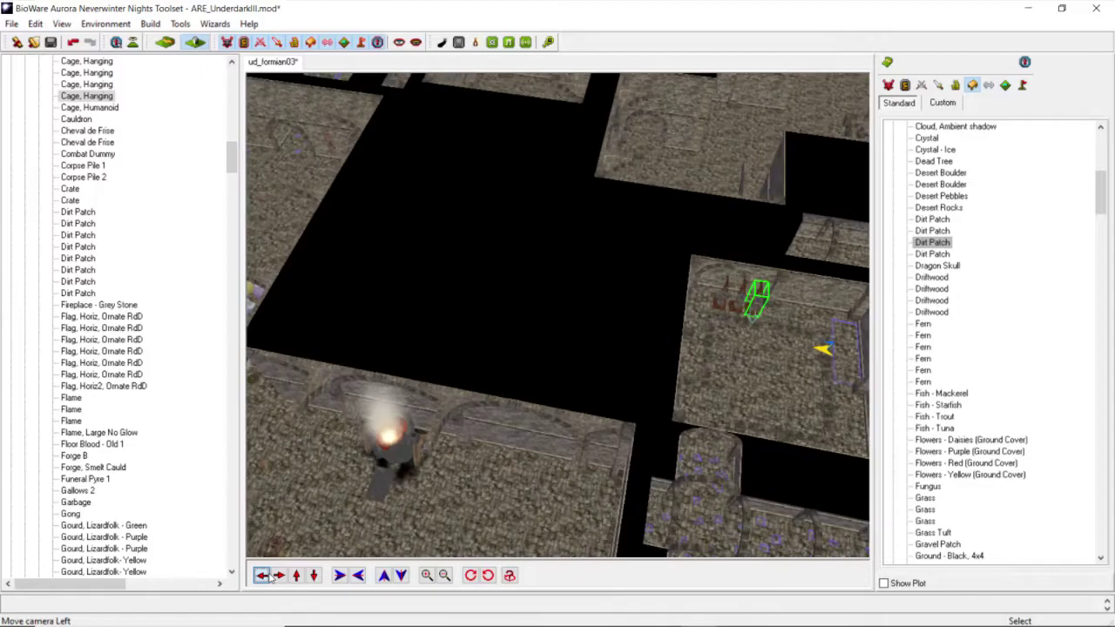
# Step: Copy the cauldron standing beside the group of gourds in the furnished room
pyautogui.moveTo(554, 333); pyautogui.dragTo(538, 369, button='middle')
pyautogui.scroll(8, 598, 309)
pyautogui.click(278, 575)
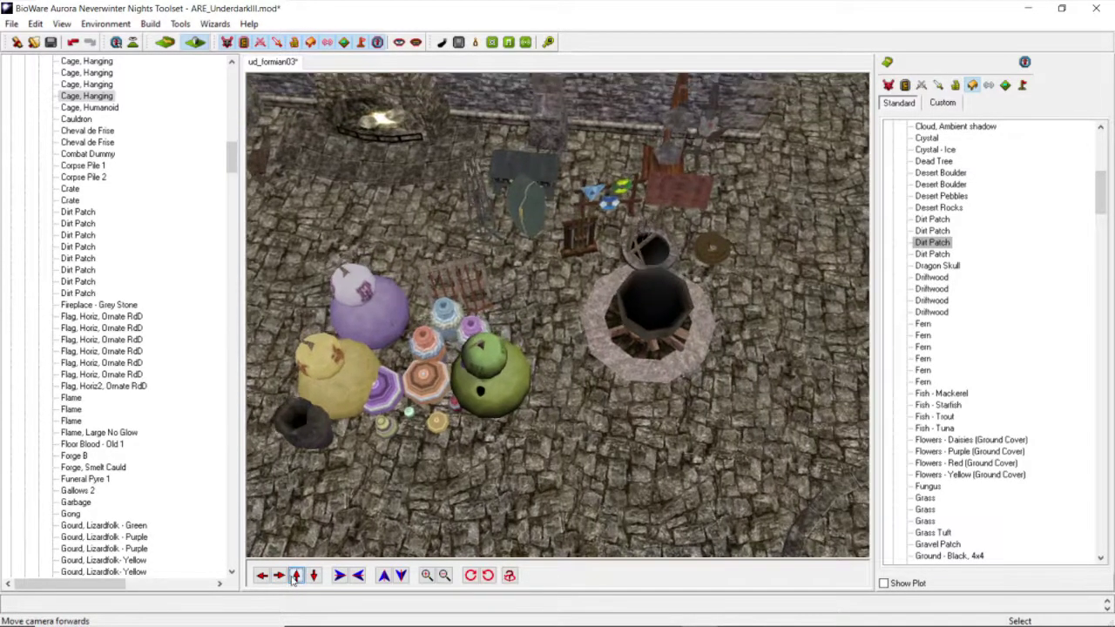
pyautogui.click(296, 575)
pyautogui.scroll(-3, 476, 314)
pyautogui.moveTo(477, 314); pyautogui.dragTo(523, 321, button='middle')
pyautogui.scroll(3, 543, 306)
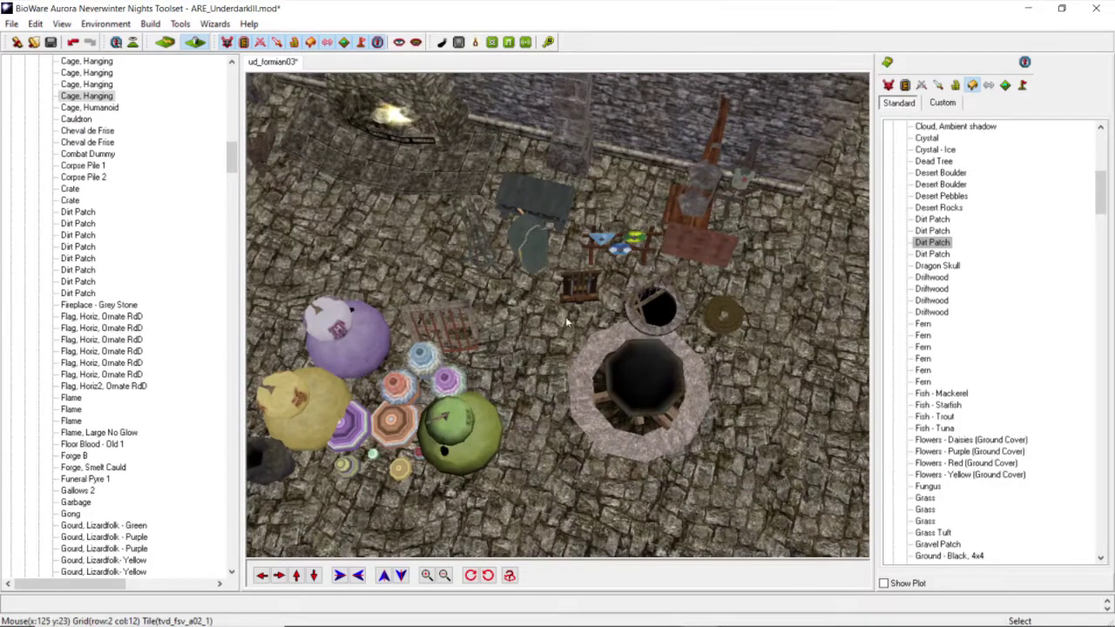
pyautogui.scroll(-5, 575, 320)
pyautogui.moveTo(575, 318); pyautogui.dragTo(478, 343, button='middle')
pyautogui.scroll(3, 555, 276)
pyautogui.click(562, 259)
pyautogui.scroll(-3, 566, 263)
pyautogui.scroll(4, 547, 331)
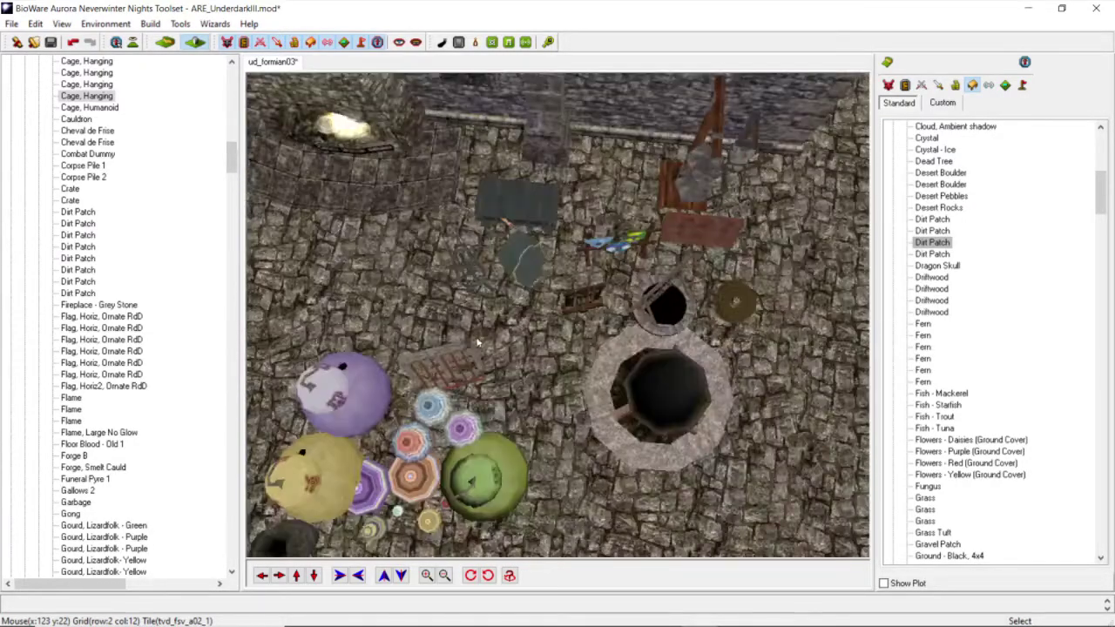
pyautogui.scroll(-3, 522, 363)
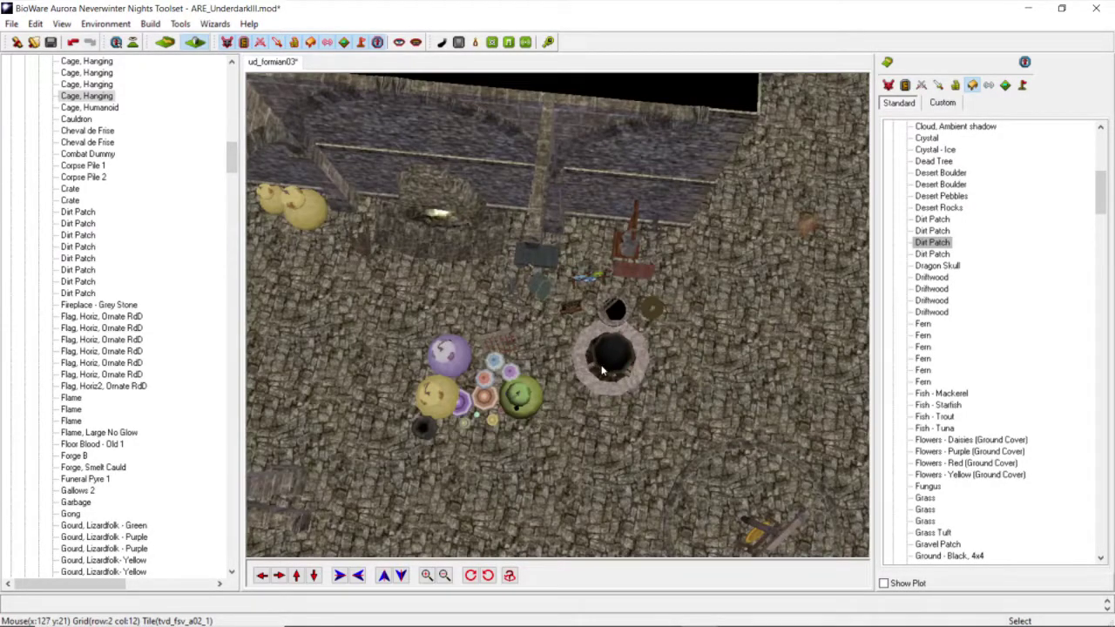
pyautogui.click(601, 370)
pyautogui.click(34, 23)
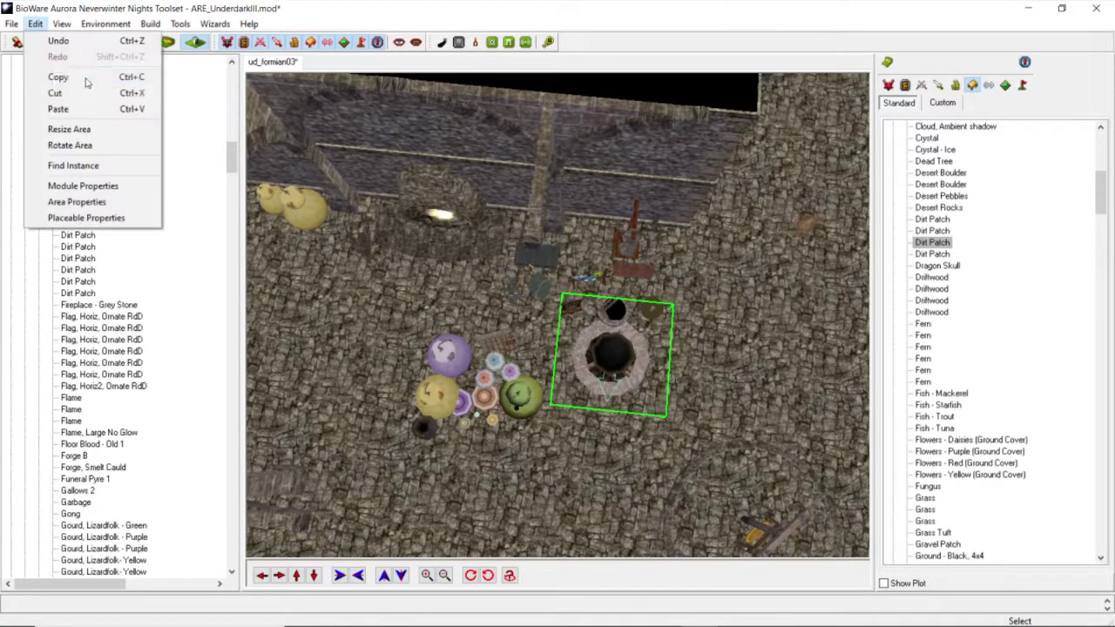
pyautogui.click(52, 76)
# Step: Paste the cauldron onto the floor of the waypoint room with the row of hanging cages
pyautogui.scroll(-3, 565, 255)
pyautogui.moveTo(459, 311); pyautogui.dragTo(370, 470, button='middle')
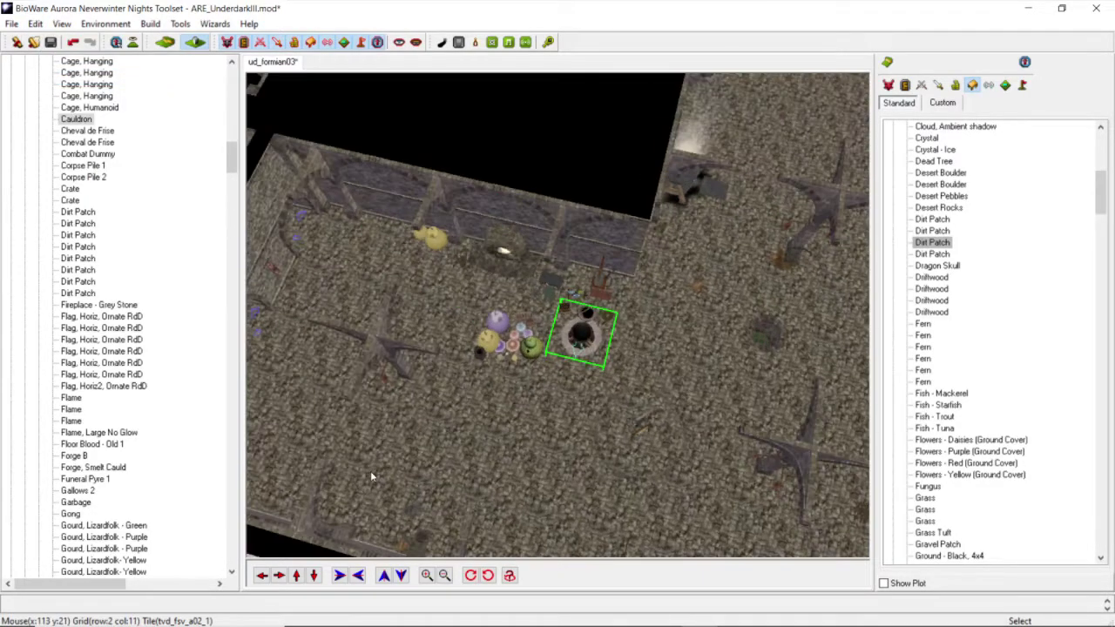
pyautogui.click(297, 578)
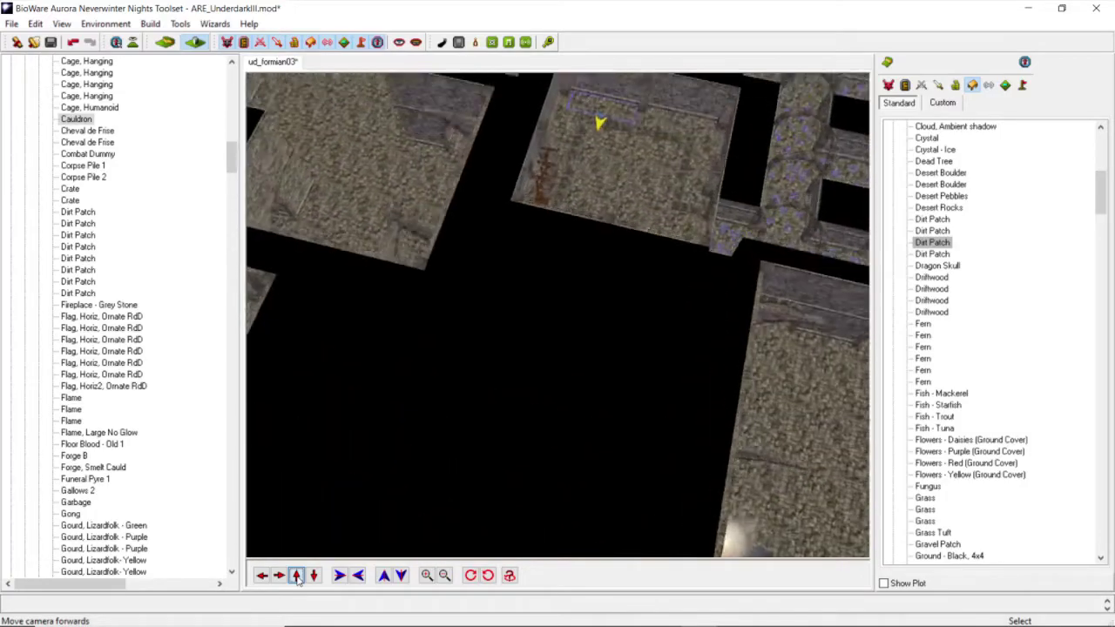
pyautogui.moveTo(509, 386); pyautogui.dragTo(141, 116, button='middle')
pyautogui.scroll(5, 401, 371)
pyautogui.click(34, 24)
pyautogui.click(69, 109)
pyautogui.click(425, 336)
pyautogui.moveTo(425, 336)
pyautogui.mouseDown(button='middle')
pyautogui.moveTo(358, 344)
pyautogui.moveTo(351, 274)
pyautogui.moveTo(408, 335)
pyautogui.mouseUp(button='middle')
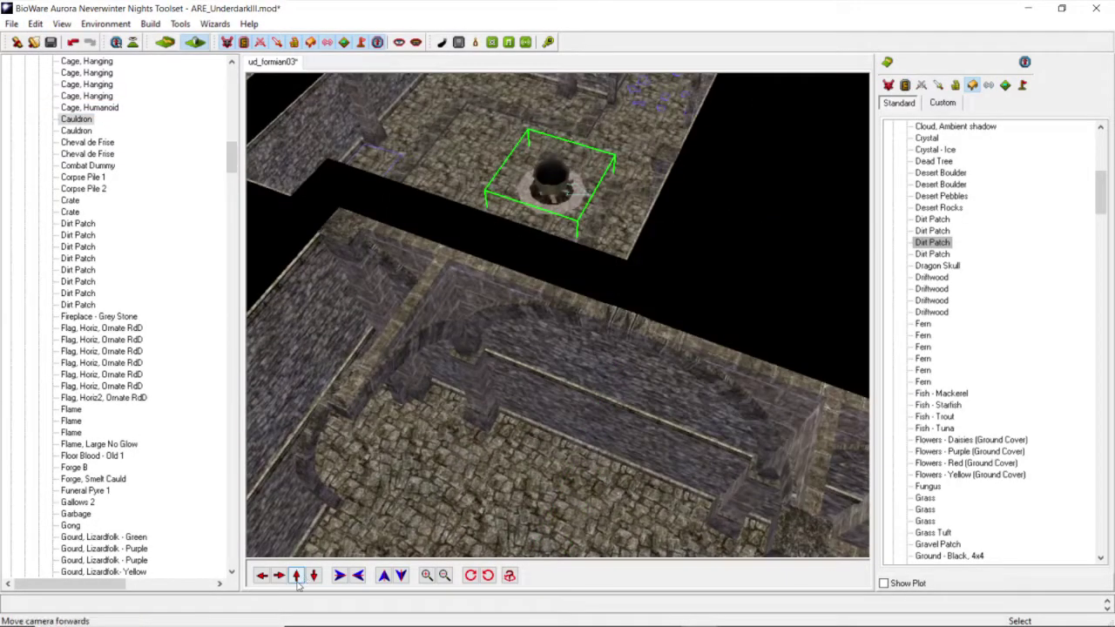
# Step: Move the pasted cauldron across the hanging cage room so it stands closer to the waypoint
pyautogui.click(298, 582)
pyautogui.moveTo(561, 399); pyautogui.dragTo(476, 312)
pyautogui.moveTo(405, 319); pyautogui.dragTo(371, 331, button='middle')
pyautogui.moveTo(516, 281); pyautogui.dragTo(519, 270, button='middle')
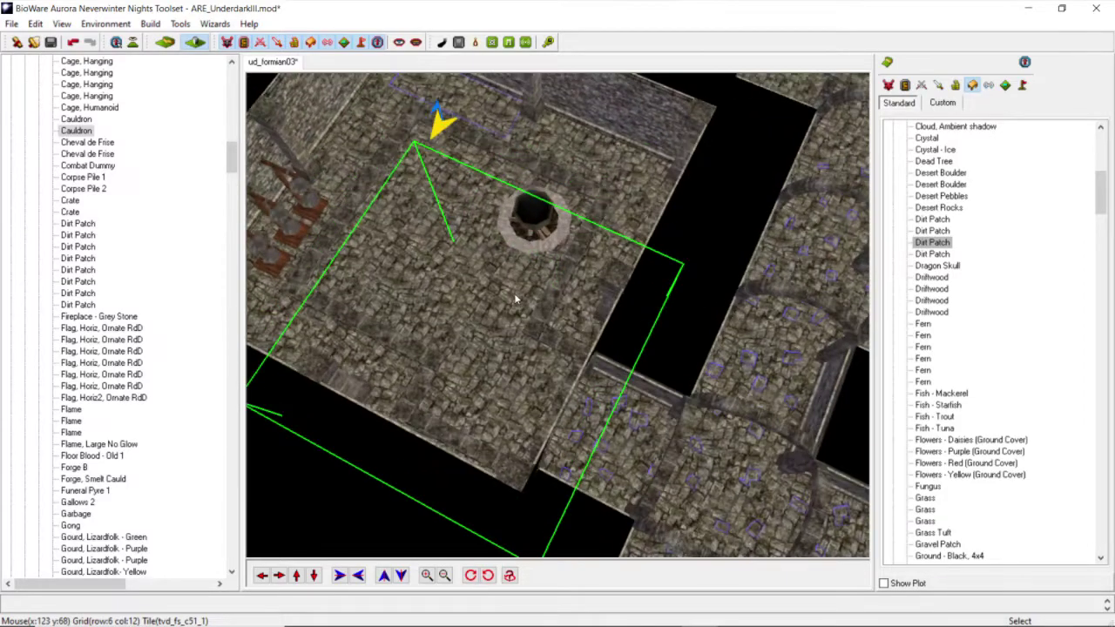
pyautogui.rightClick(541, 246)
pyautogui.click(464, 286)
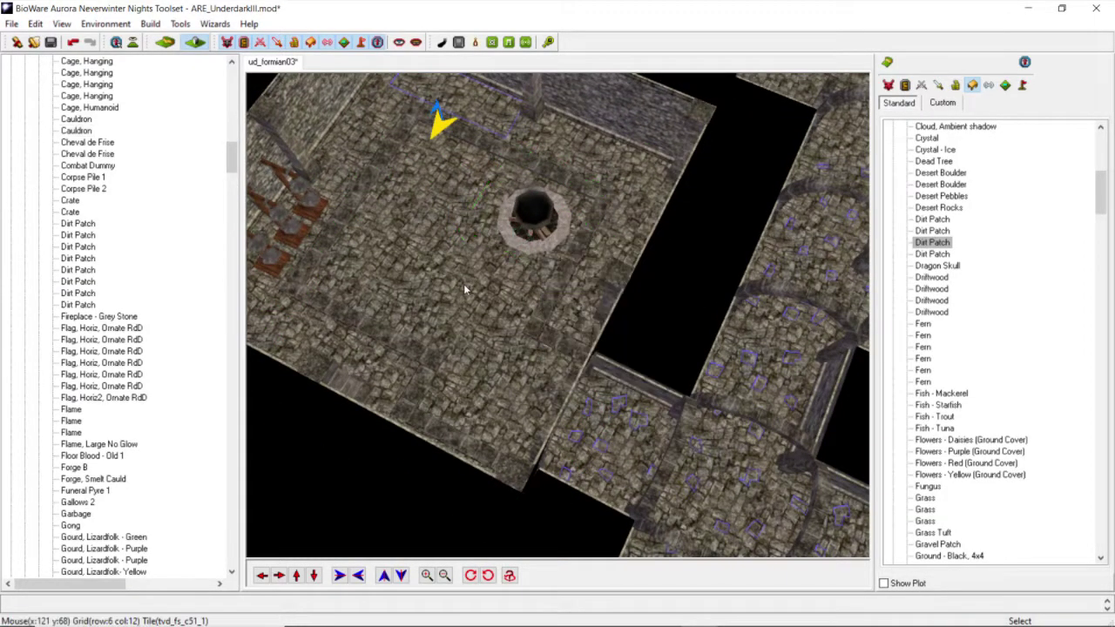
# Step: Delete the cauldron from the hanging cage room
pyautogui.scroll(-10, 510, 219)
pyautogui.scroll(10, 569, 288)
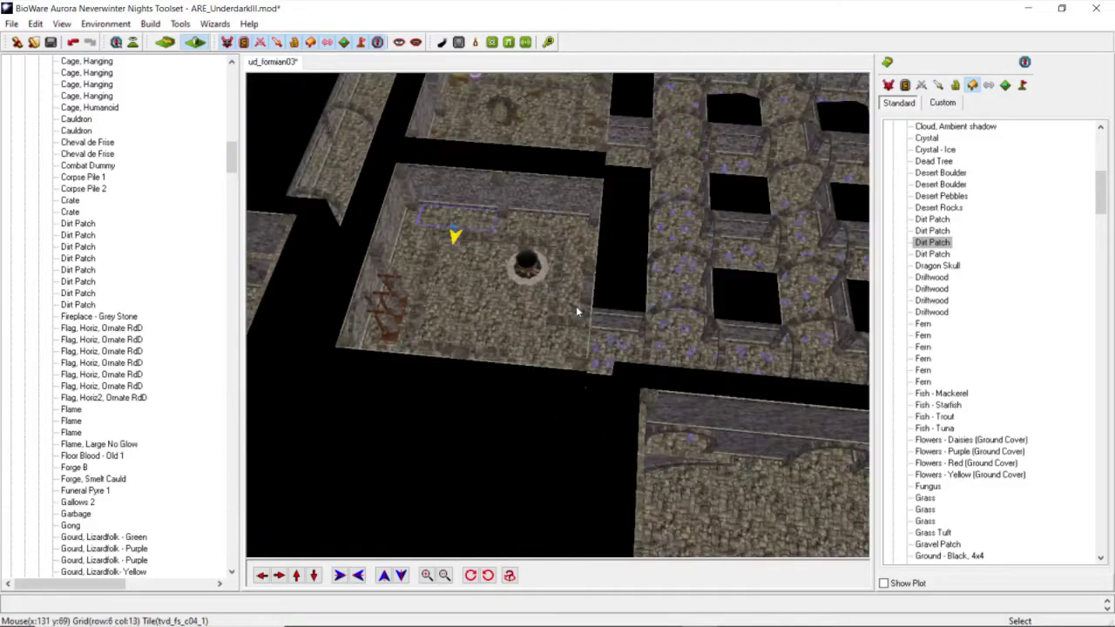
pyautogui.rightClick(509, 252)
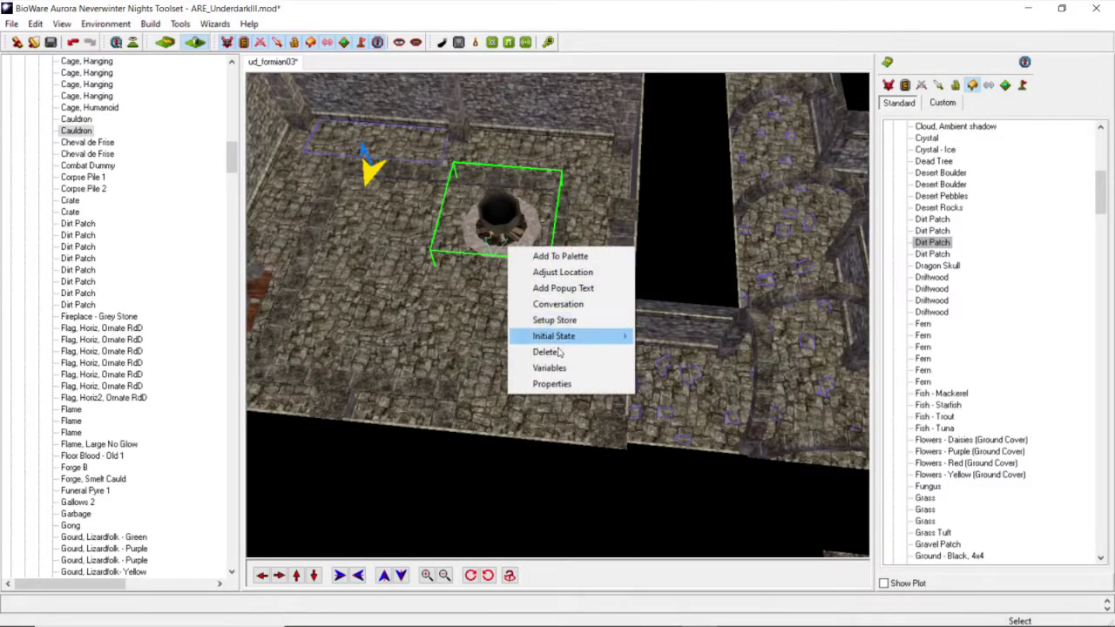
pyautogui.click(548, 351)
# Step: Expand Climate & Effects in the custom placeable palette and browse down to its treasure, armor and weaponry placeholders
pyautogui.moveTo(622, 327); pyautogui.dragTo(545, 282, button='middle')
pyautogui.scroll(-5, 545, 281)
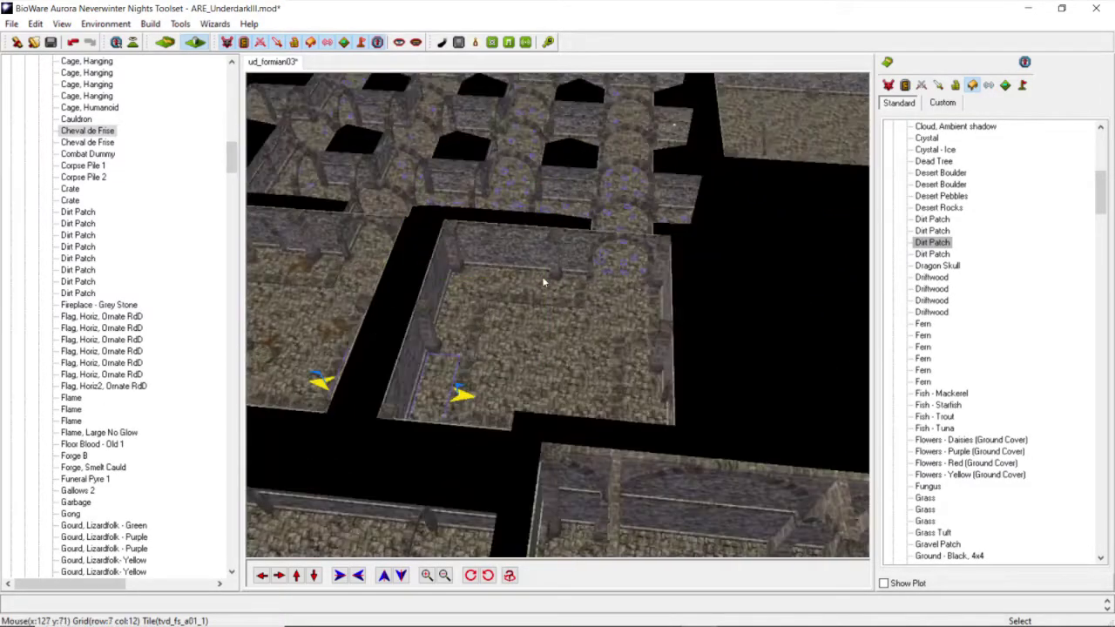
pyautogui.scroll(5, 545, 281)
pyautogui.moveTo(629, 324); pyautogui.dragTo(793, 256, button='middle')
pyautogui.scroll(-5, 593, 303)
pyautogui.scroll(5, 510, 292)
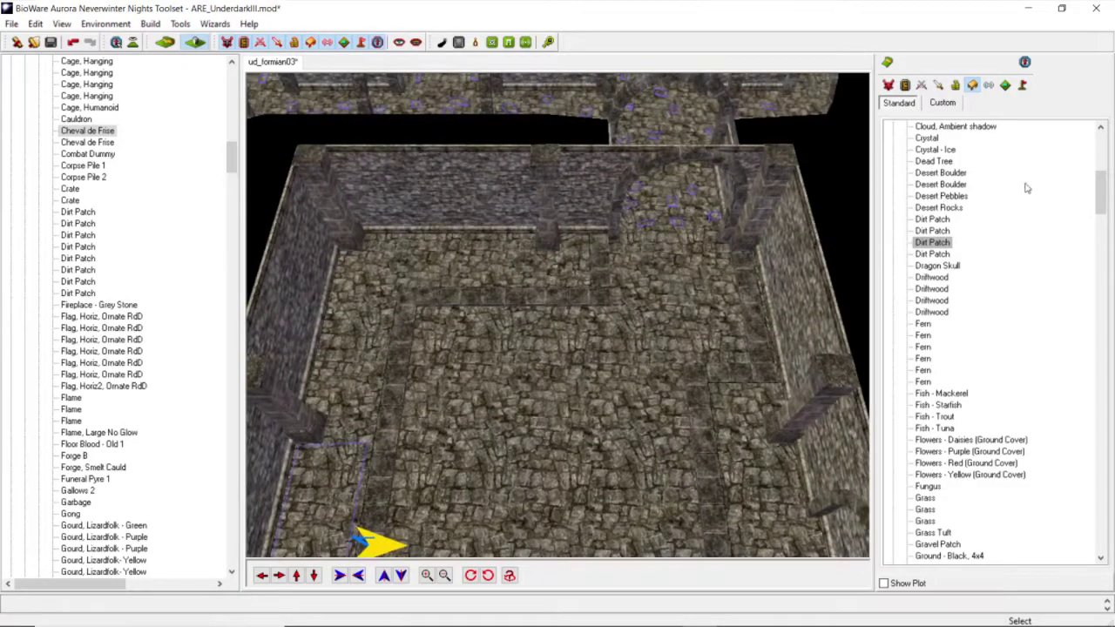
pyautogui.click(942, 103)
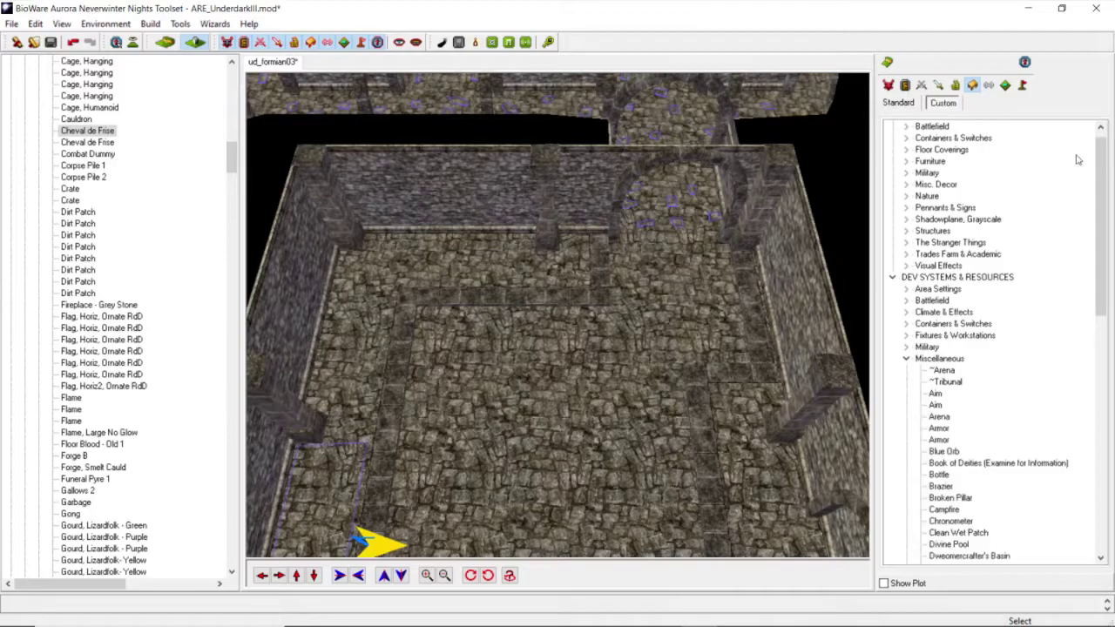
pyautogui.moveTo(1099, 235); pyautogui.dragTo(1111, 493)
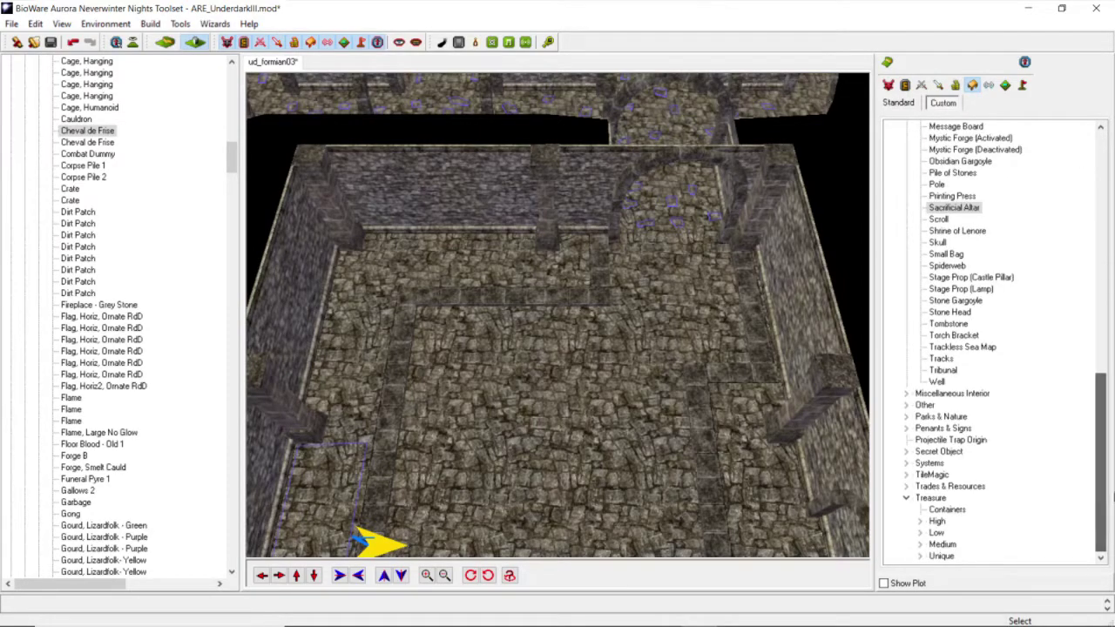
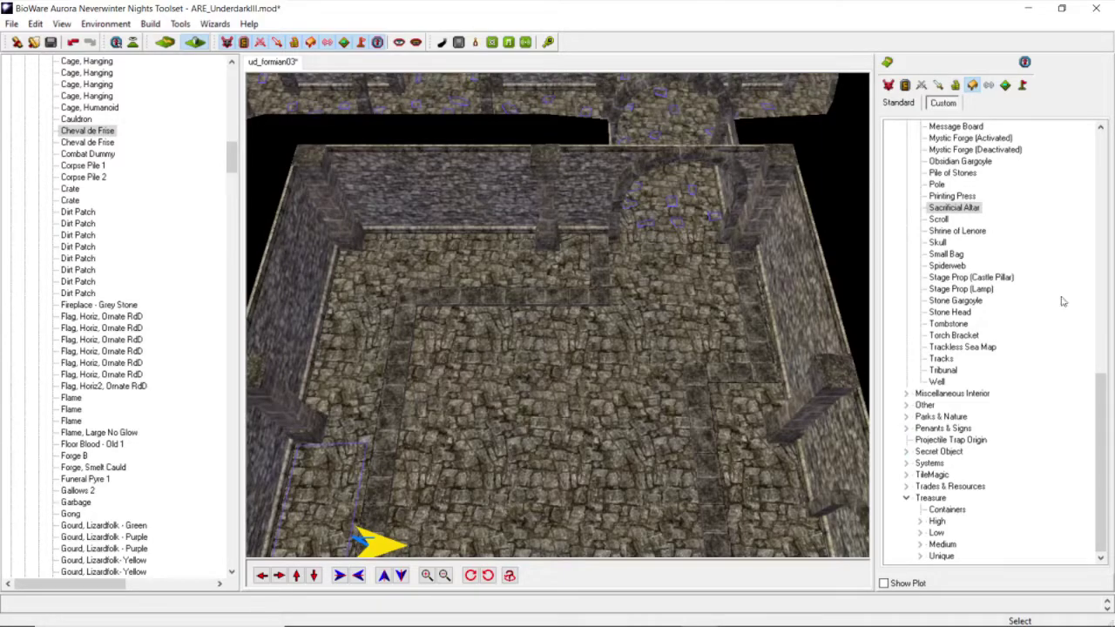
pyautogui.moveTo(1102, 428); pyautogui.dragTo(1102, 226)
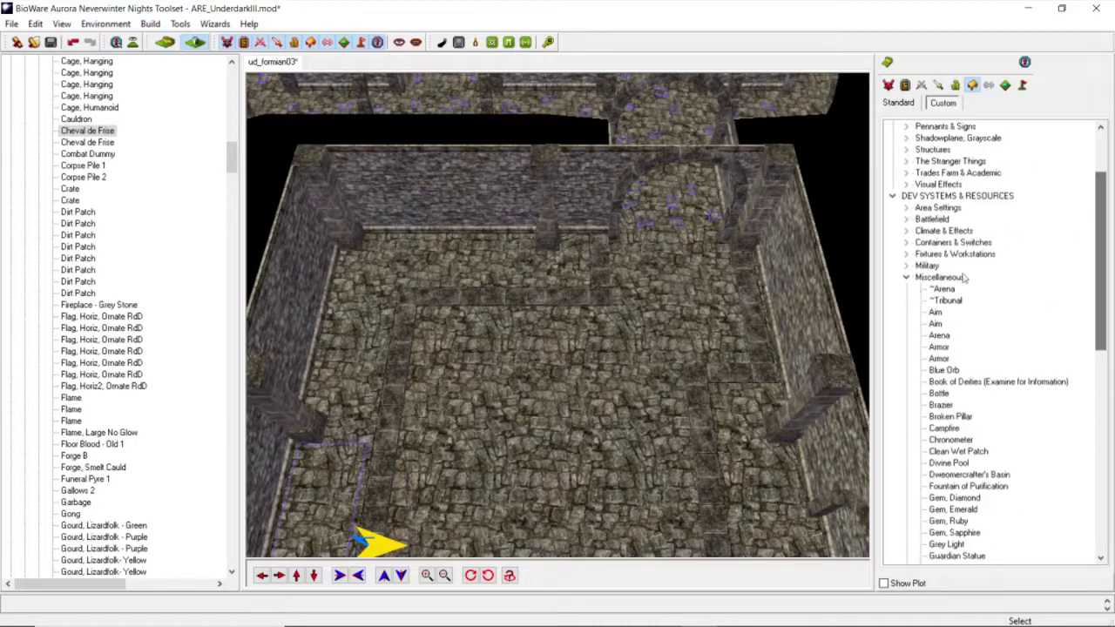
pyautogui.click(905, 231)
pyautogui.moveTo(1102, 200); pyautogui.dragTo(1096, 328)
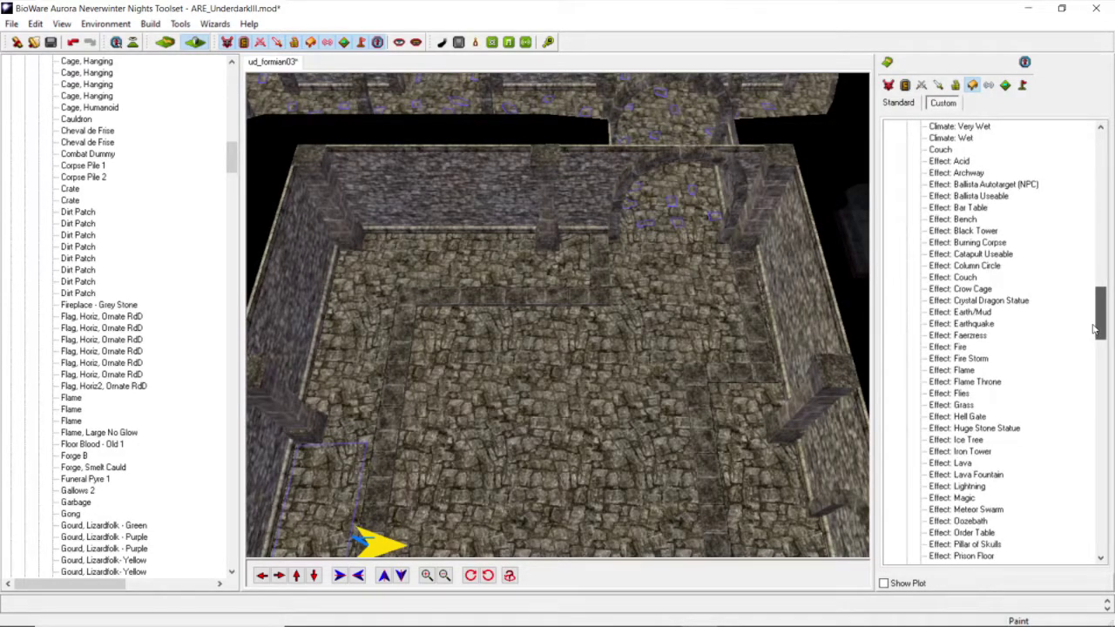
pyautogui.moveTo(1096, 333); pyautogui.dragTo(1100, 403)
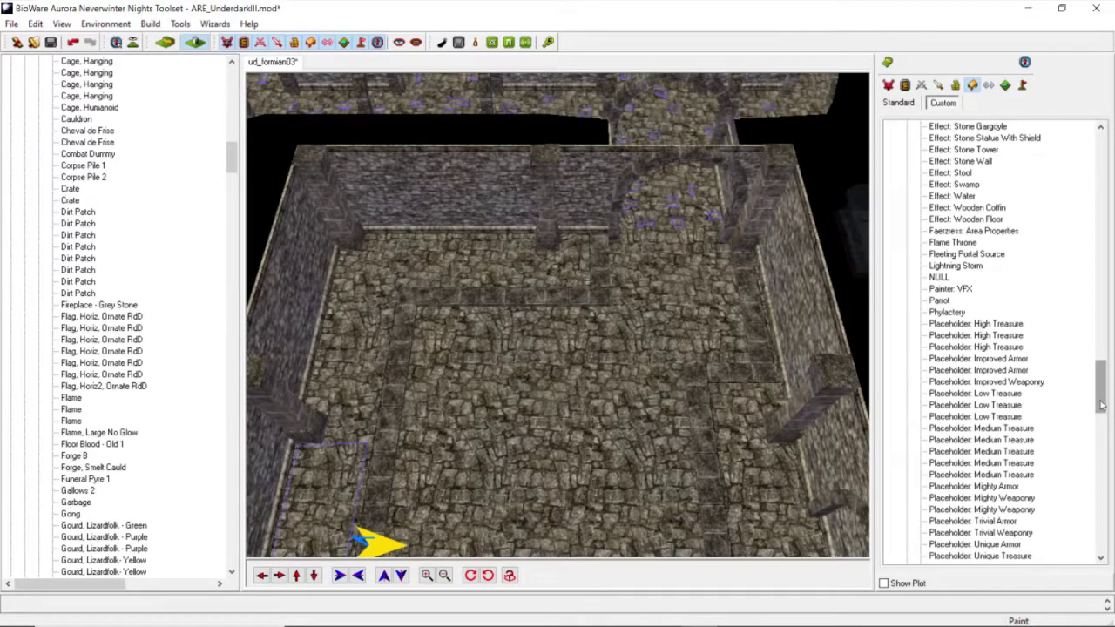
pyautogui.moveTo(1100, 405); pyautogui.dragTo(1101, 415)
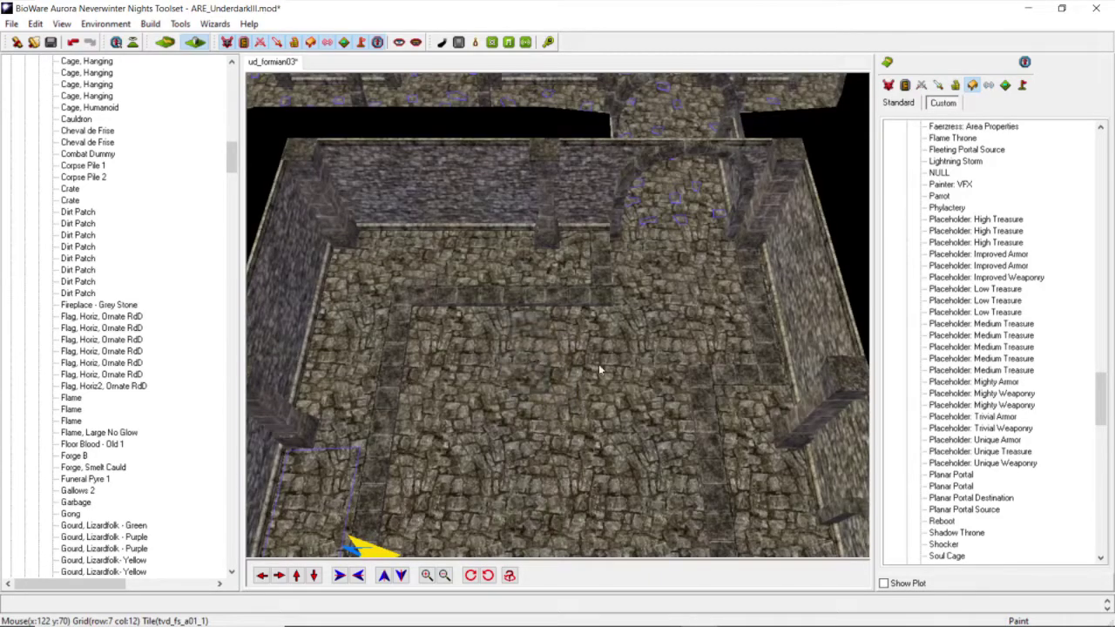
# Step: Check the Medium treasure category in the custom placeables for containers that suit the hanging cage room
pyautogui.moveTo(538, 358); pyautogui.dragTo(613, 364, button='middle')
pyautogui.scroll(-4, 536, 353)
pyautogui.scroll(4, 537, 350)
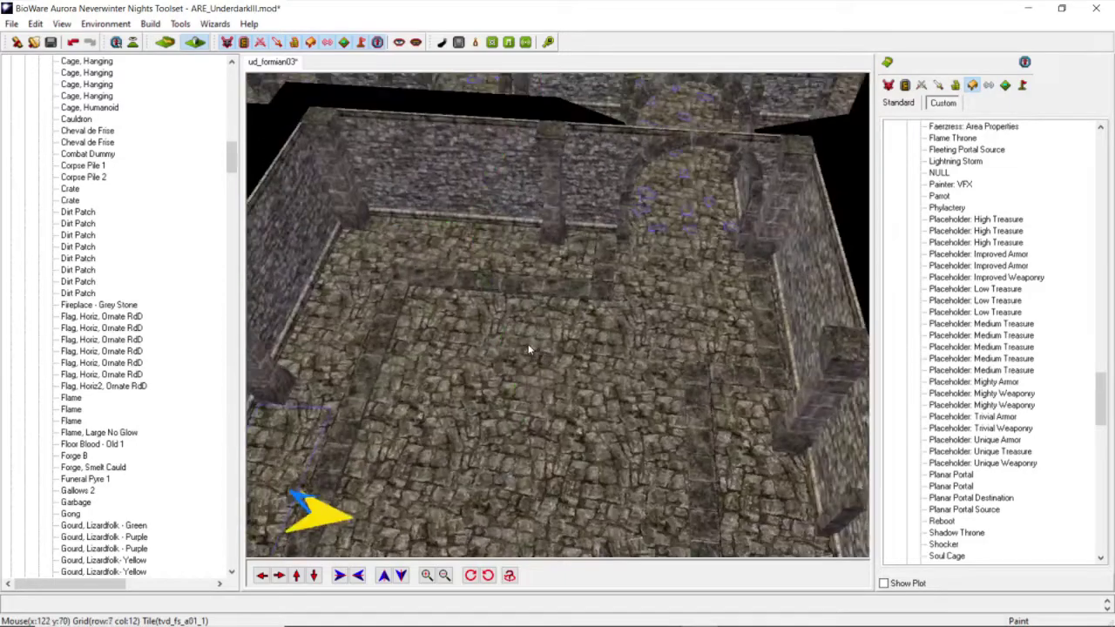
pyautogui.scroll(-5, 613, 365)
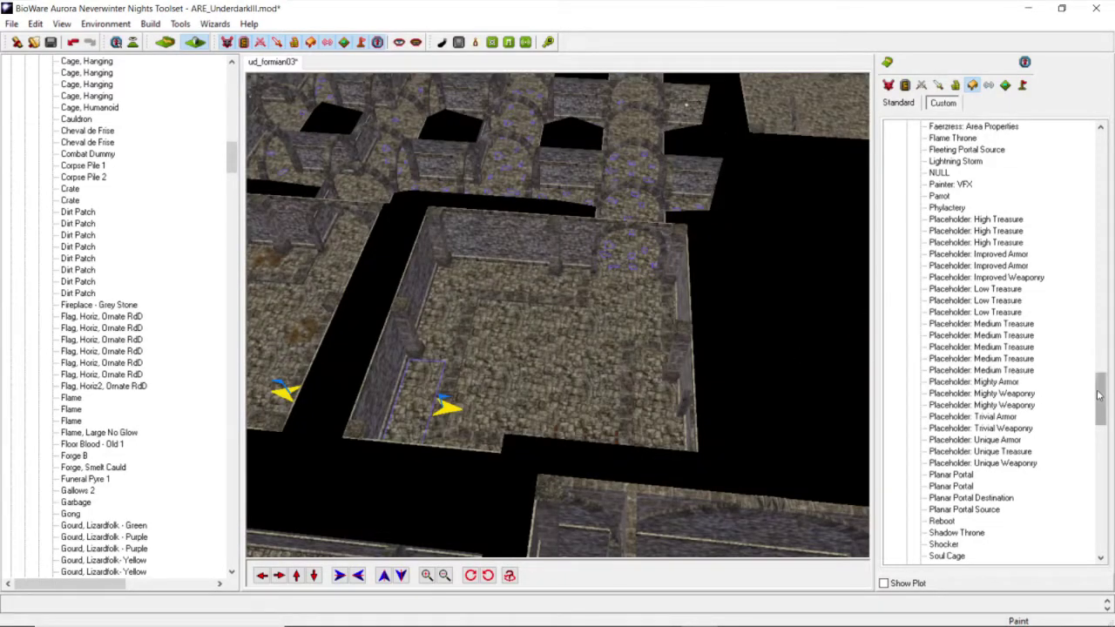
pyautogui.scroll(-3, 667, 368)
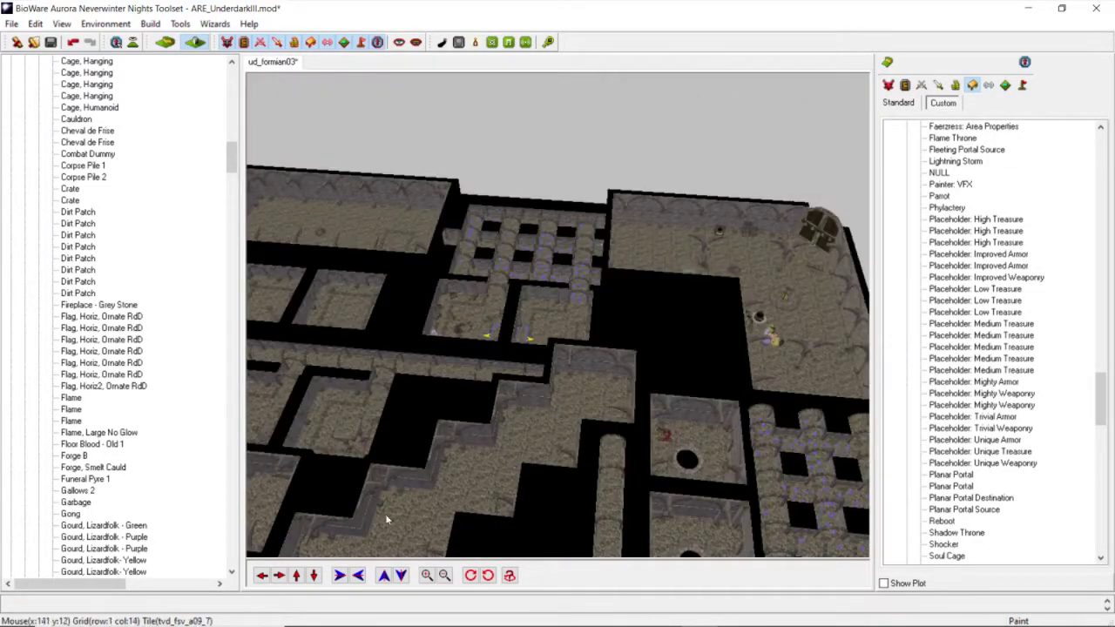
pyautogui.scroll(3, 517, 339)
pyautogui.scroll(4, 519, 339)
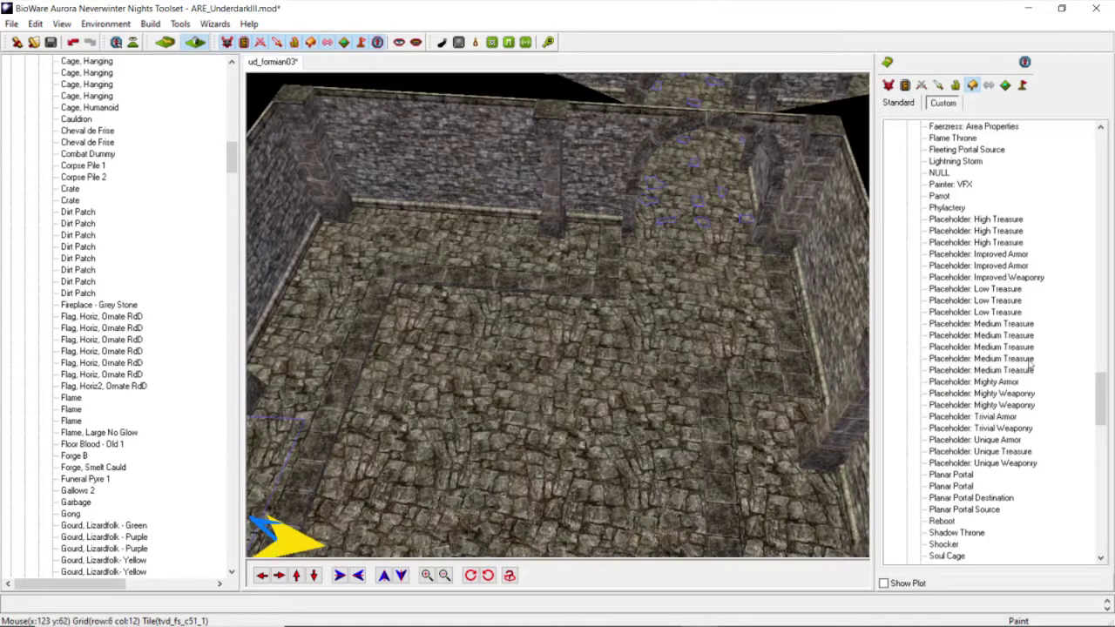
pyautogui.moveTo(1099, 386)
pyautogui.mouseDown()
pyautogui.moveTo(1099, 359)
pyautogui.moveTo(1095, 399)
pyautogui.mouseUp()
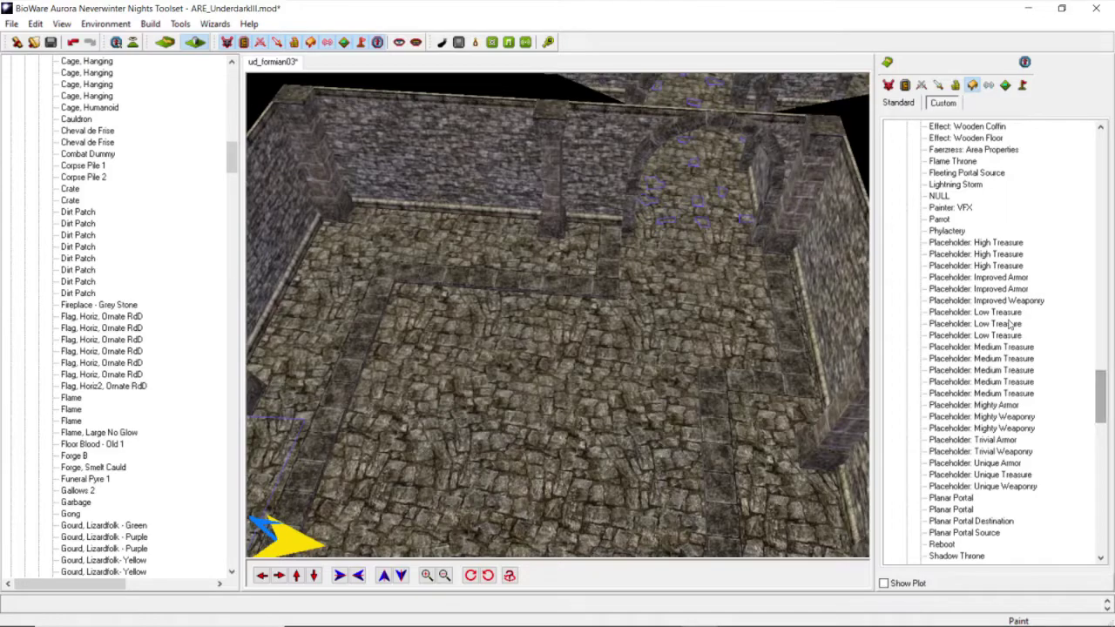
pyautogui.moveTo(1102, 500); pyautogui.dragTo(1103, 569)
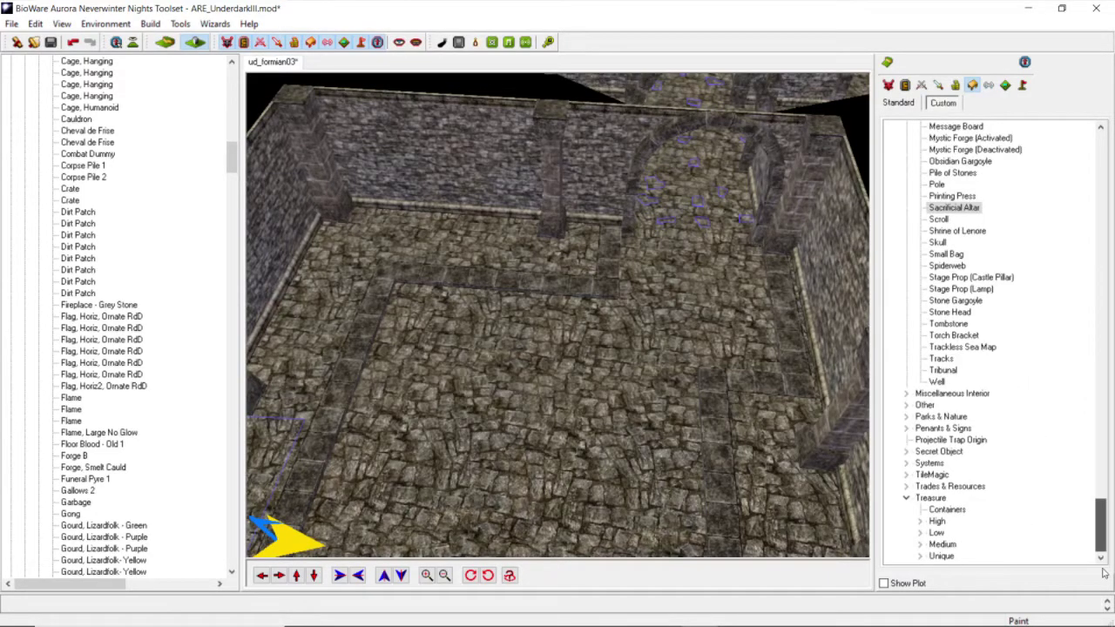
pyautogui.click(920, 545)
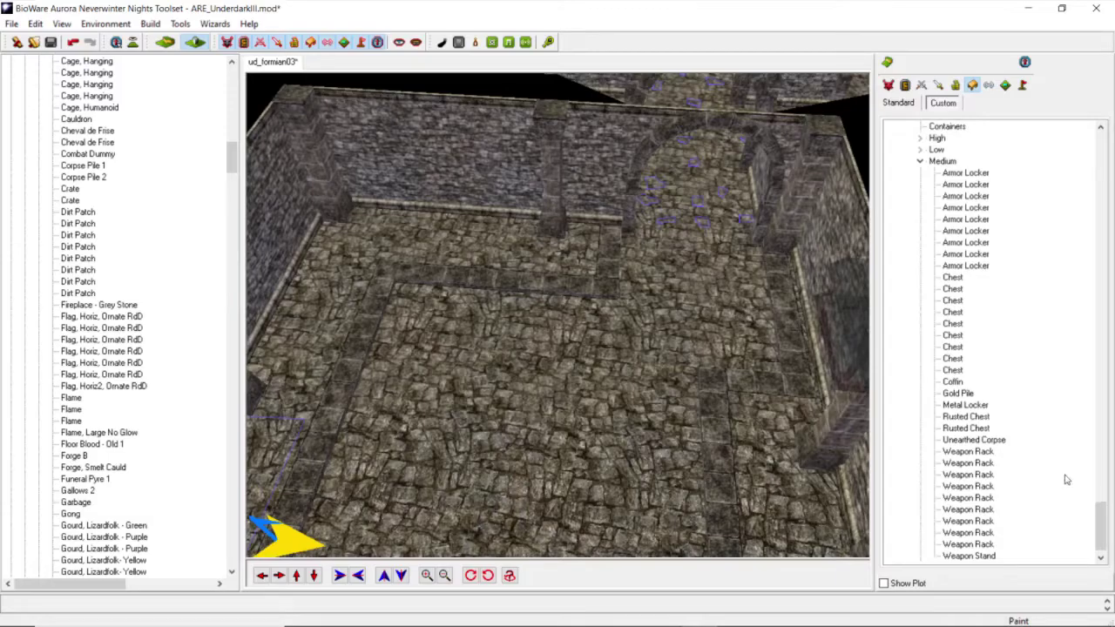
pyautogui.click(918, 163)
# Step: Place a Placeholder: Mighty Armor on the open floor of the hanging cage room
pyautogui.scroll(-5, 571, 340)
pyautogui.moveTo(566, 348); pyautogui.dragTo(524, 400, button='middle')
pyautogui.scroll(3, 524, 401)
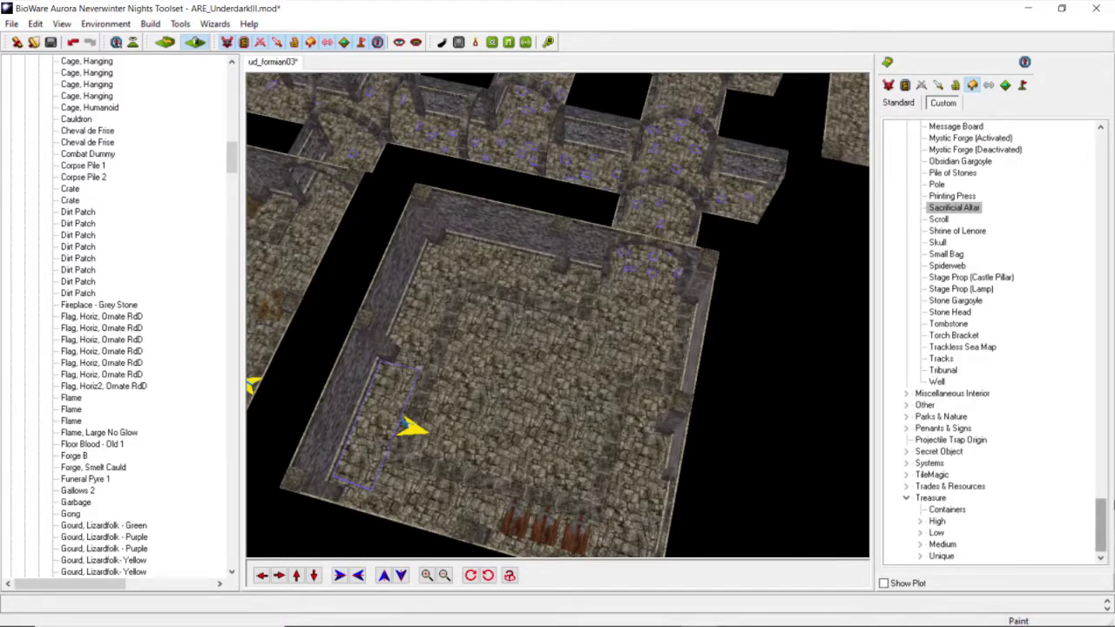
pyautogui.scroll(20, 1080, 385)
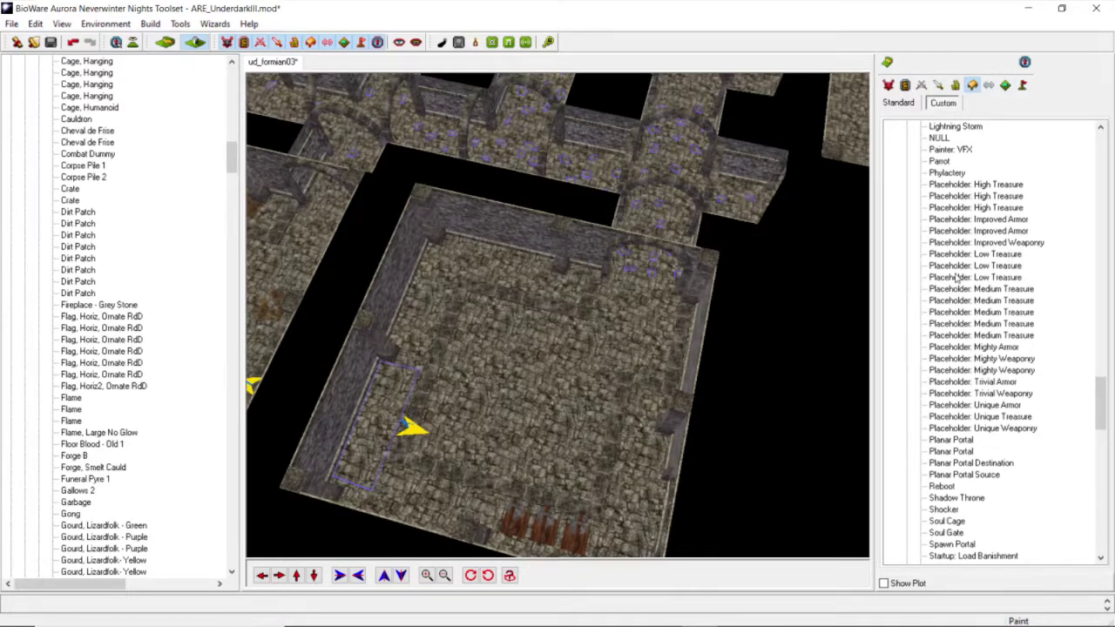
pyautogui.click(1004, 350)
pyautogui.scroll(3, 487, 374)
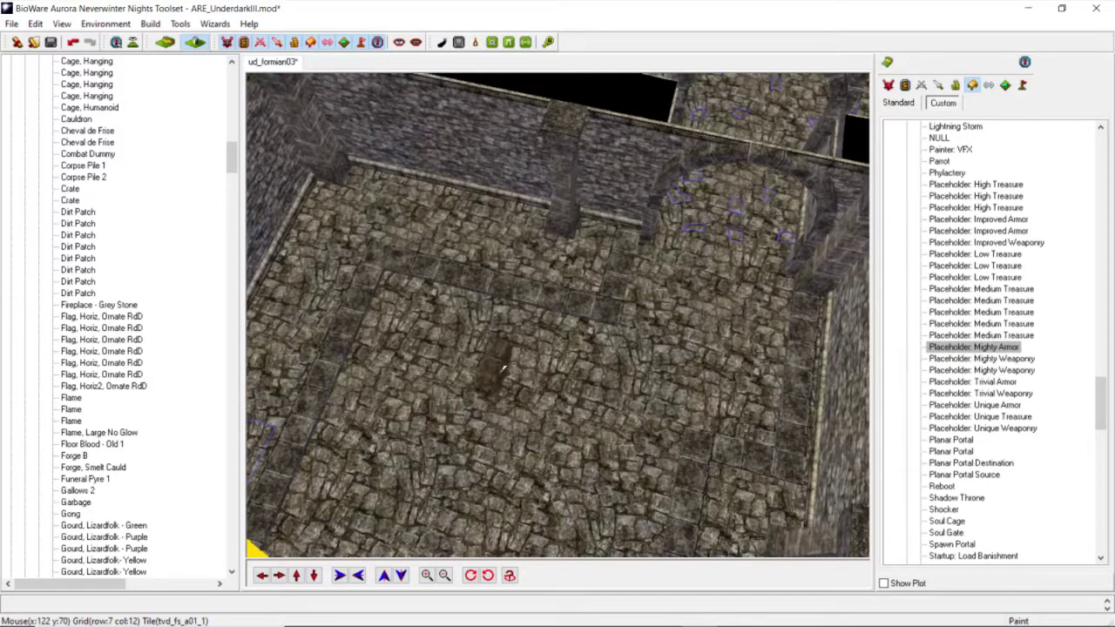
pyautogui.click(476, 380)
# Step: Move the Mighty Armor placeholder against the wall near the room's corner, and delete it
pyautogui.moveTo(475, 379); pyautogui.dragTo(398, 340, button='middle')
pyautogui.scroll(3, 398, 339)
pyautogui.moveTo(363, 323); pyautogui.dragTo(295, 196)
pyautogui.scroll(-3, 380, 303)
pyautogui.moveTo(379, 241); pyautogui.dragTo(329, 190)
pyautogui.rightClick(329, 190)
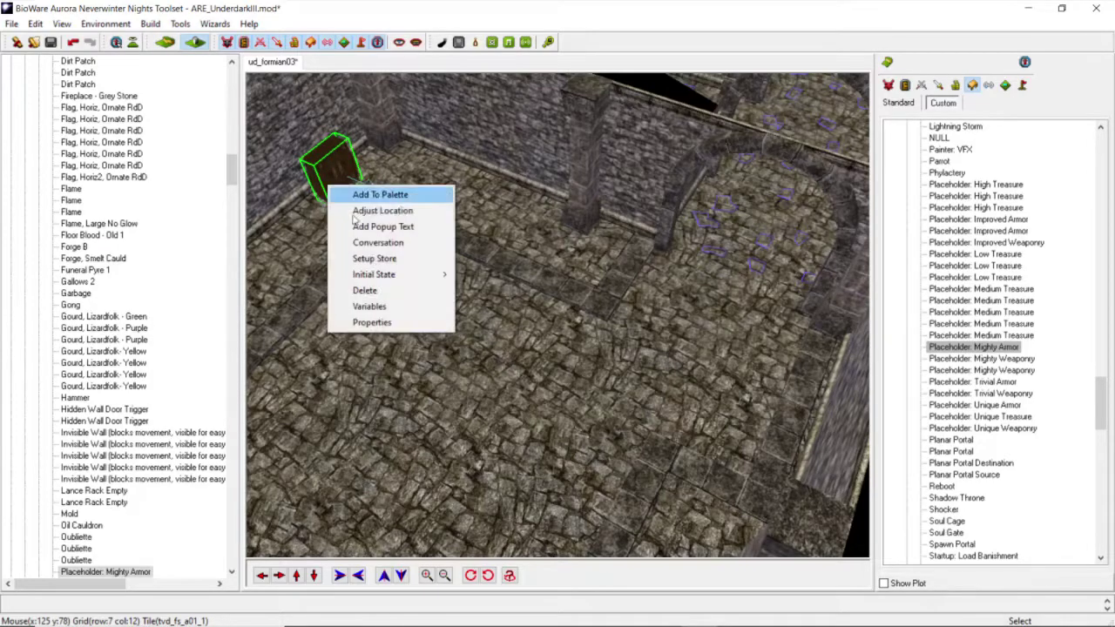
pyautogui.click(374, 288)
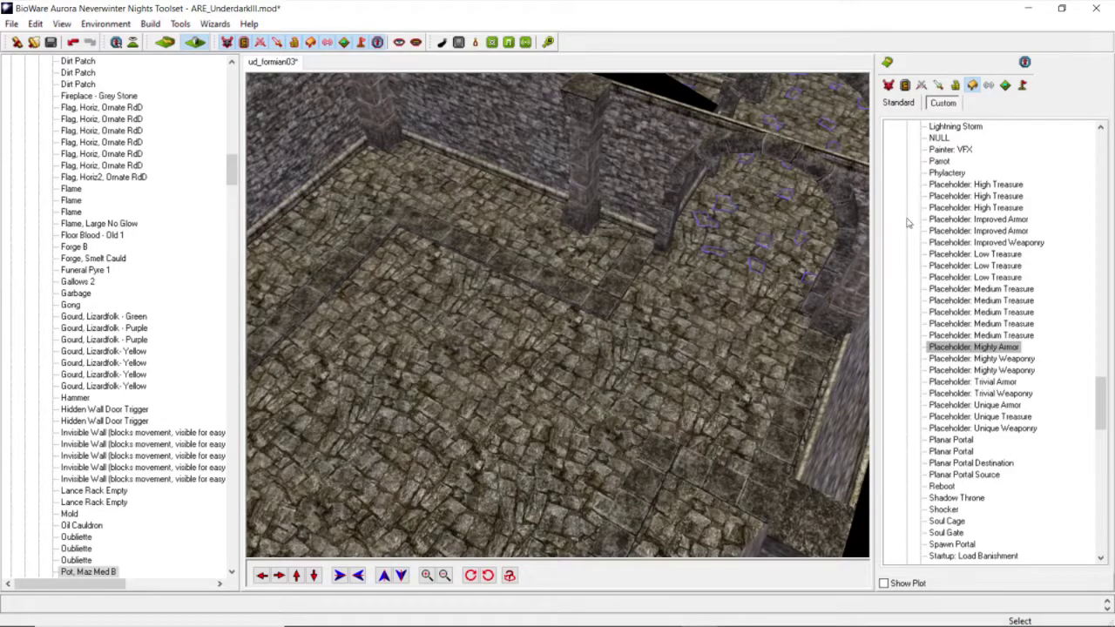
# Step: Place a Placeholder: Improved Armor near the same wall, between the waypoint trigger and the room's corner
pyautogui.click(944, 221)
pyautogui.click(323, 238)
pyautogui.moveTo(303, 252)
pyautogui.mouseDown(button='middle')
pyautogui.moveTo(418, 287)
pyautogui.moveTo(522, 348)
pyautogui.mouseUp(button='middle')
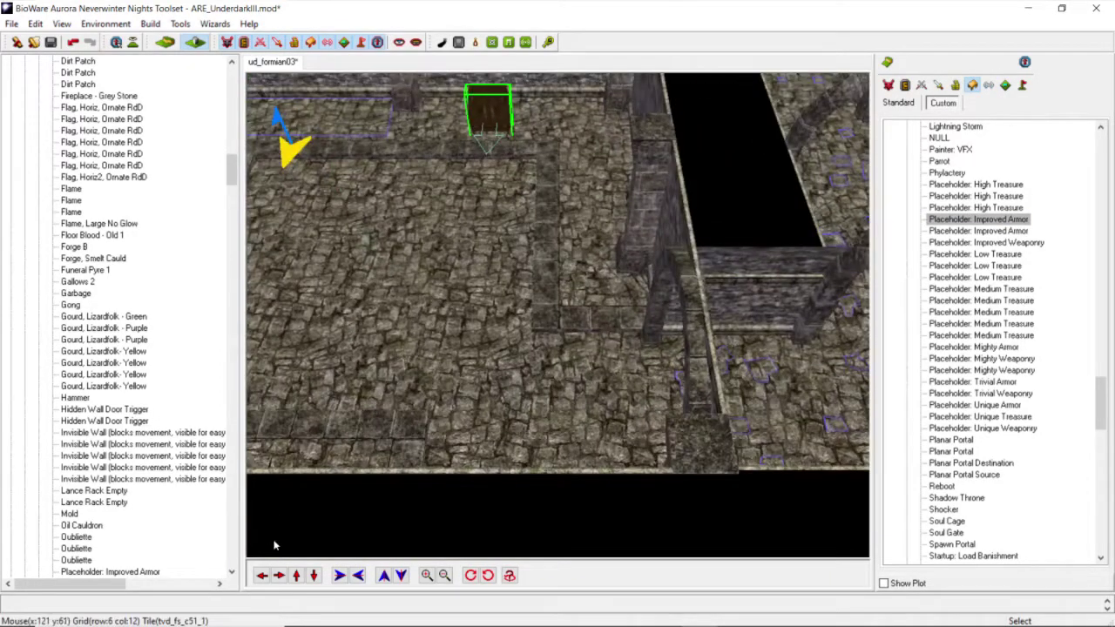
pyautogui.click(296, 575)
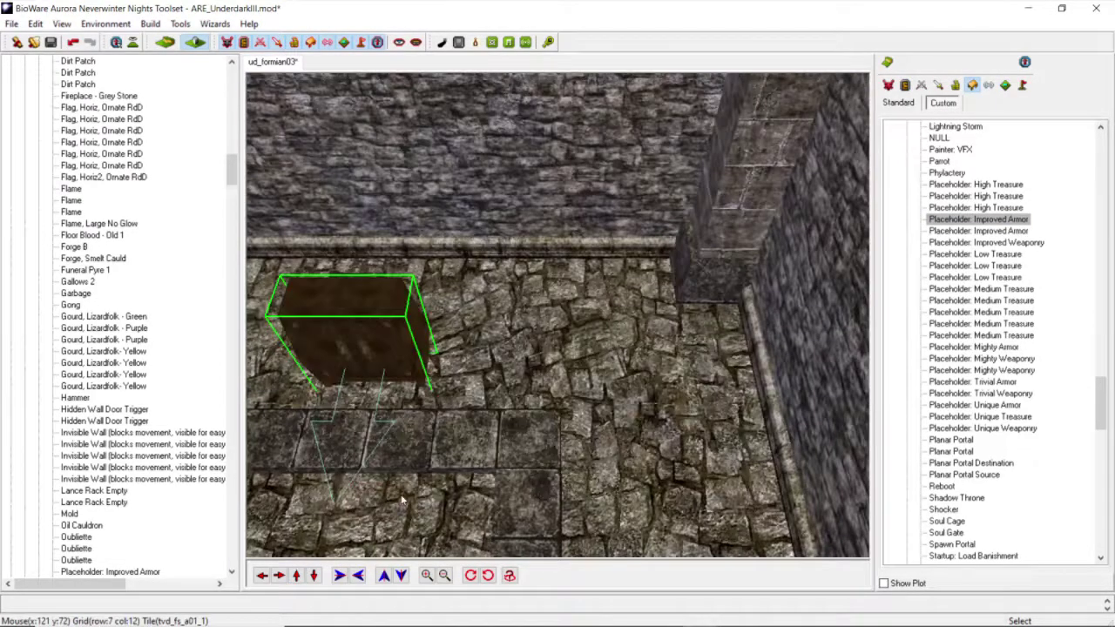
# Step: Move the Improved Armor placeholder back against the wall, closer to the room's corner
pyautogui.moveTo(402, 499); pyautogui.dragTo(433, 448, button='middle')
pyautogui.moveTo(427, 383); pyautogui.dragTo(532, 296)
pyautogui.moveTo(610, 315); pyautogui.dragTo(652, 323, button='middle')
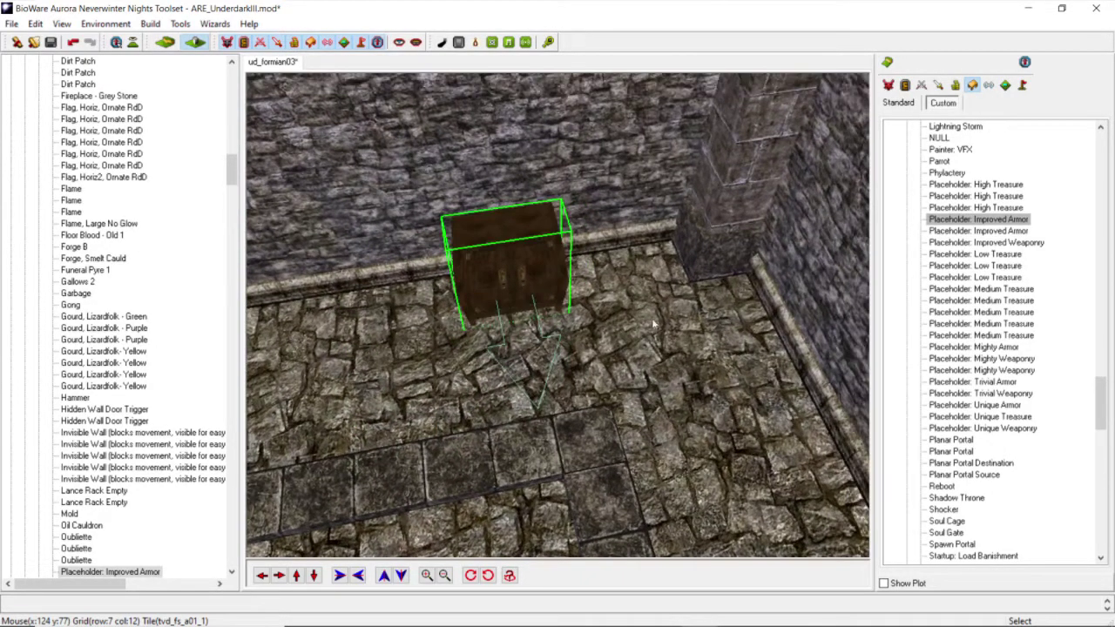
# Step: Place a custom Crate from Containers & Switches in the corner beside the armor placeholder, and rotate it clockwise to an angle
pyautogui.moveTo(1095, 394); pyautogui.dragTo(1102, 538)
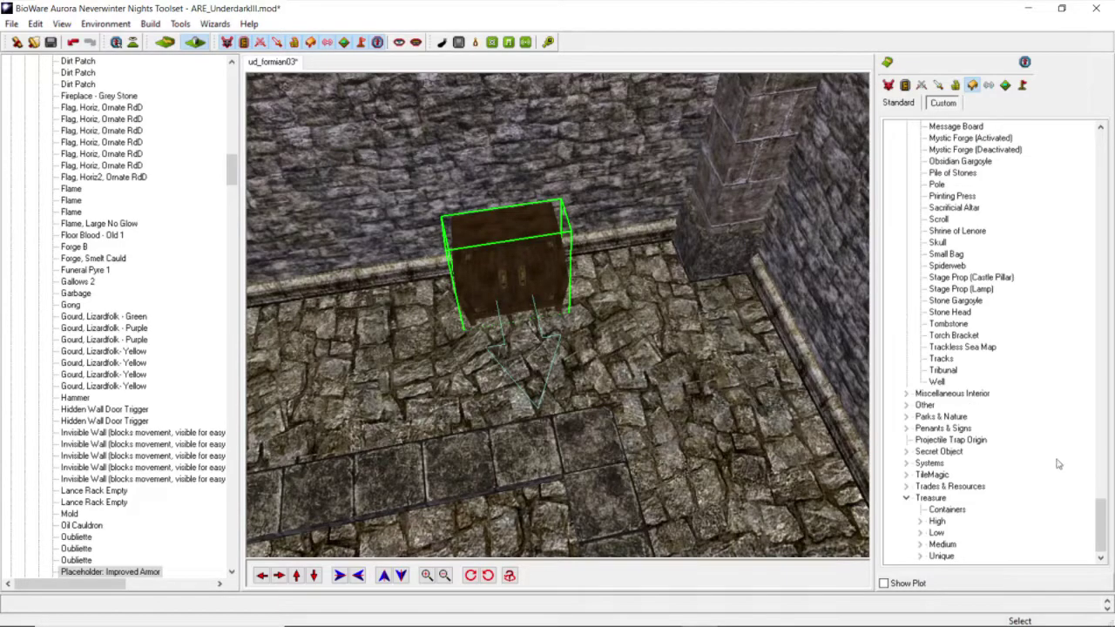
pyautogui.moveTo(1102, 521); pyautogui.dragTo(933, 344)
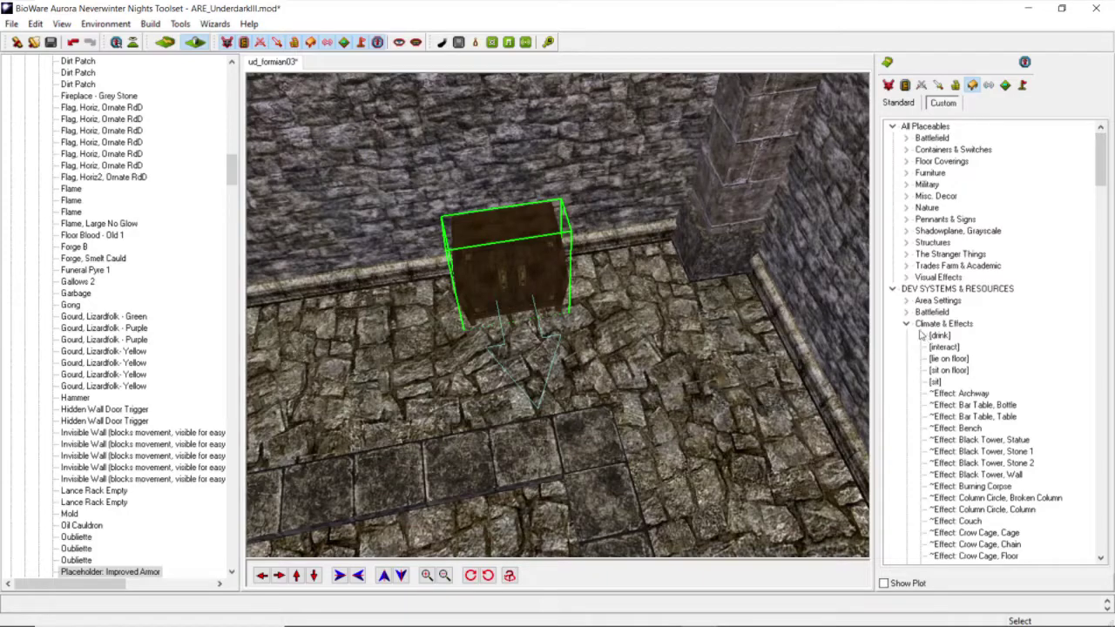
pyautogui.click(906, 324)
pyautogui.click(907, 335)
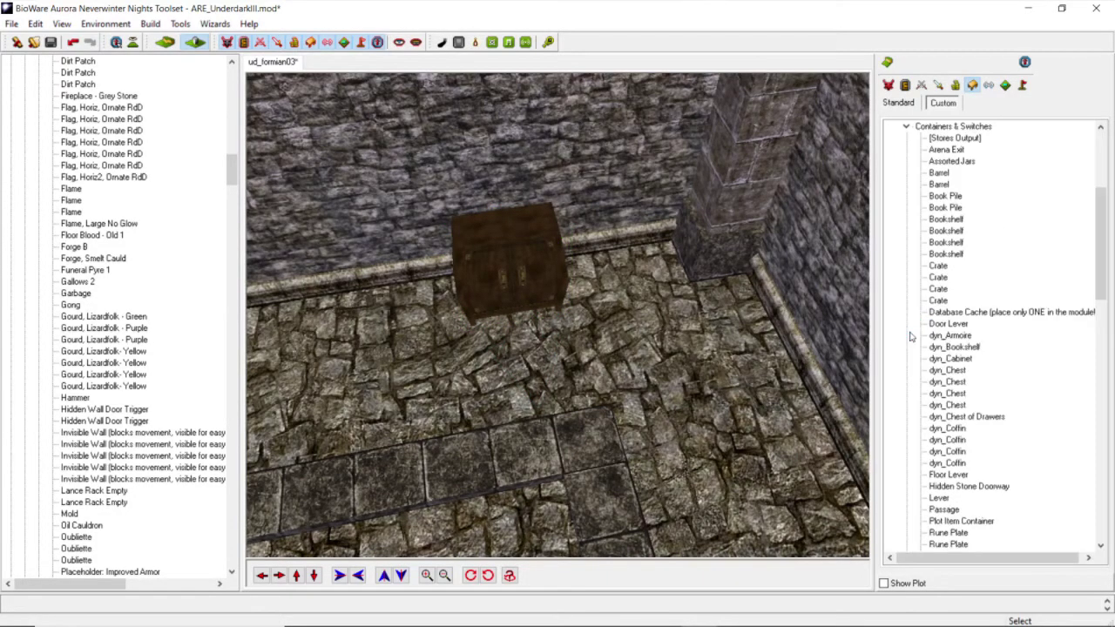
pyautogui.click(935, 278)
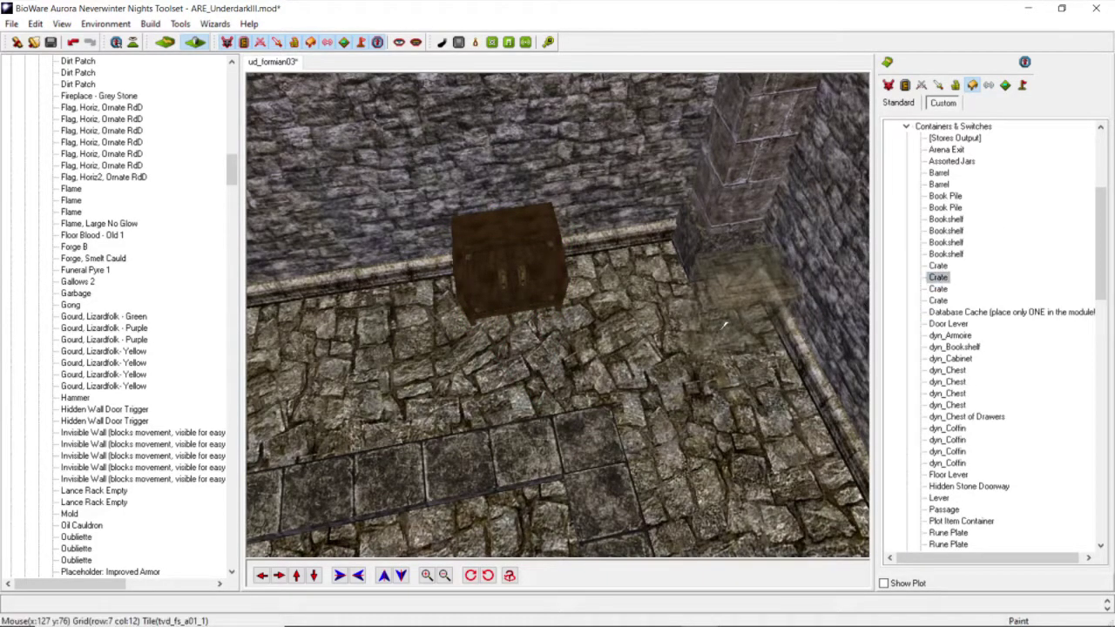
pyautogui.click(470, 575)
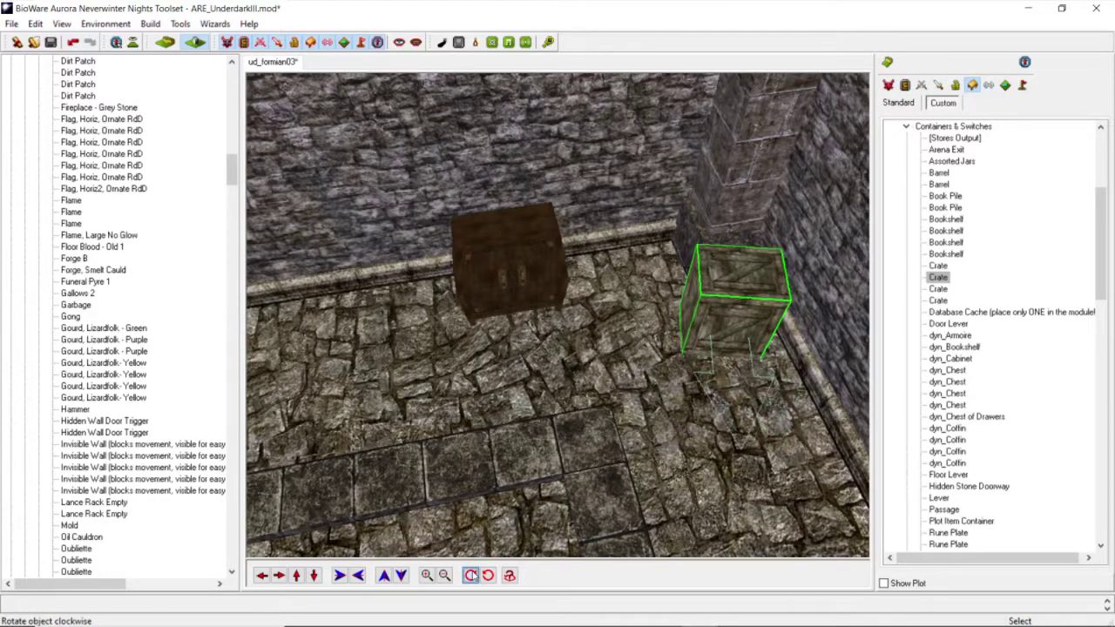
pyautogui.click(470, 575)
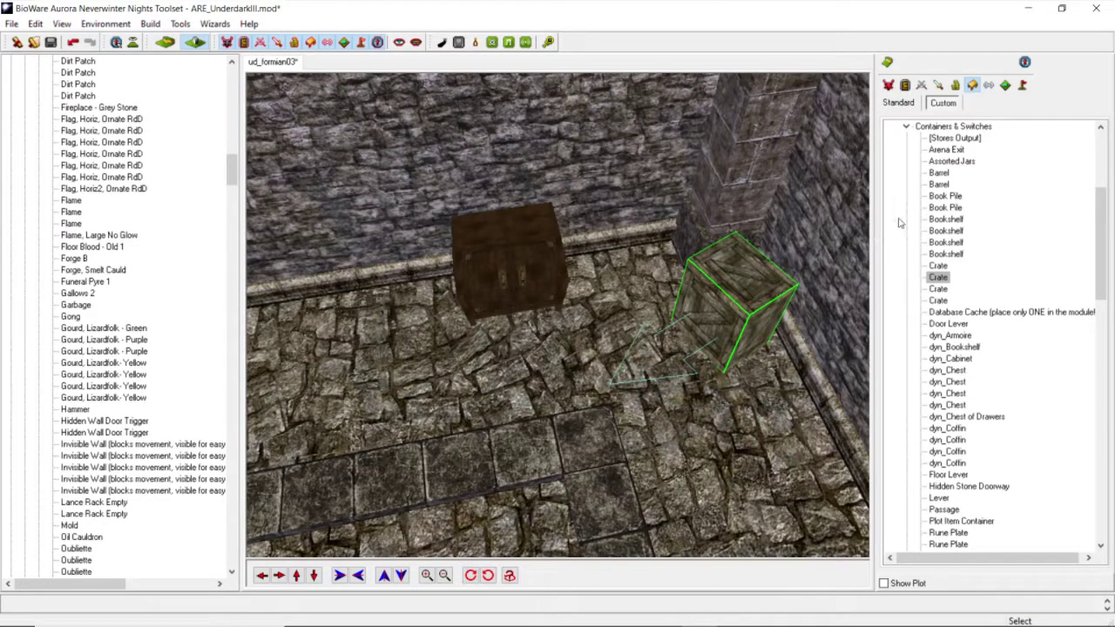
# Step: Place Assorted Jars along the side wall next to the corner crate, and rotate them clockwise
pyautogui.click(951, 162)
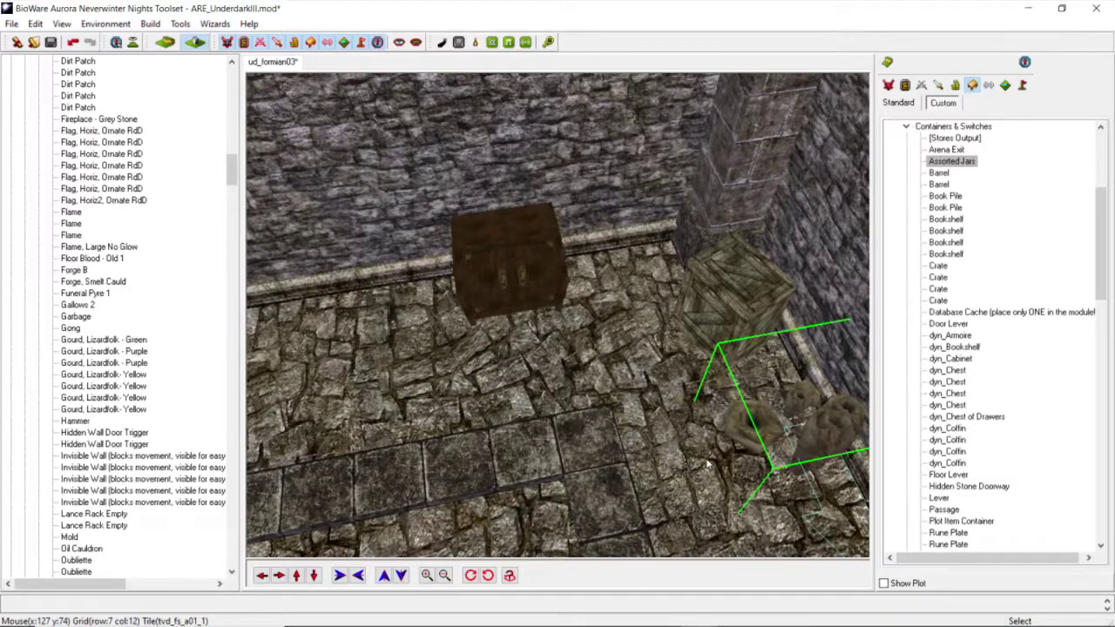
pyautogui.click(509, 574)
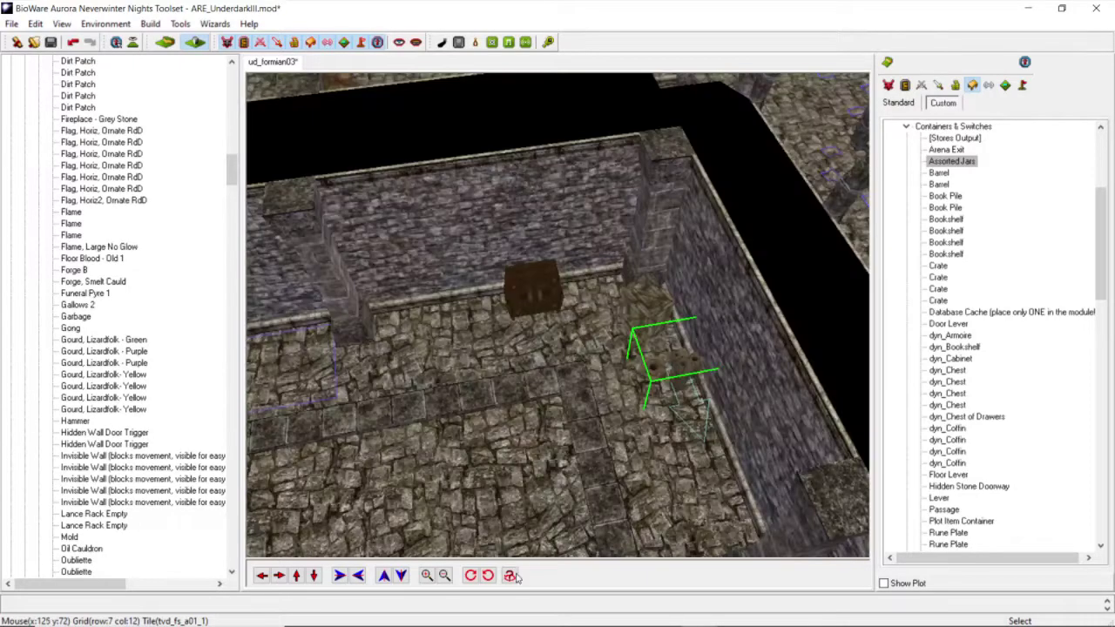
pyautogui.click(464, 579)
pyautogui.click(464, 579)
pyautogui.click(464, 579)
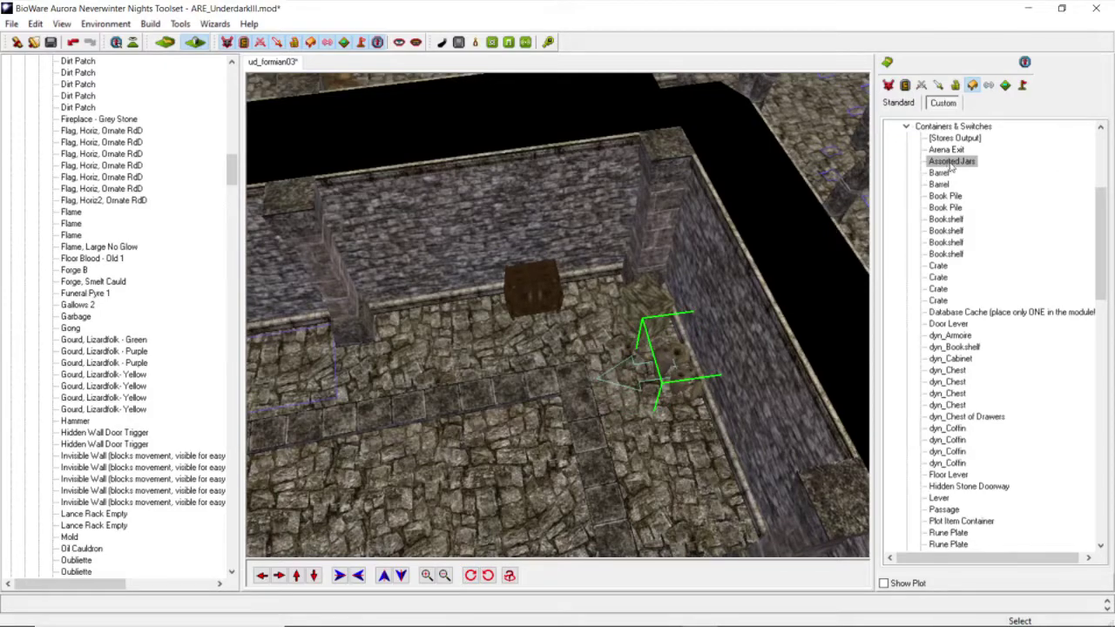
# Step: Place a second group of Assorted Jars by the wall pillar next to the waypoint trigger, and rotate it
pyautogui.click(403, 361)
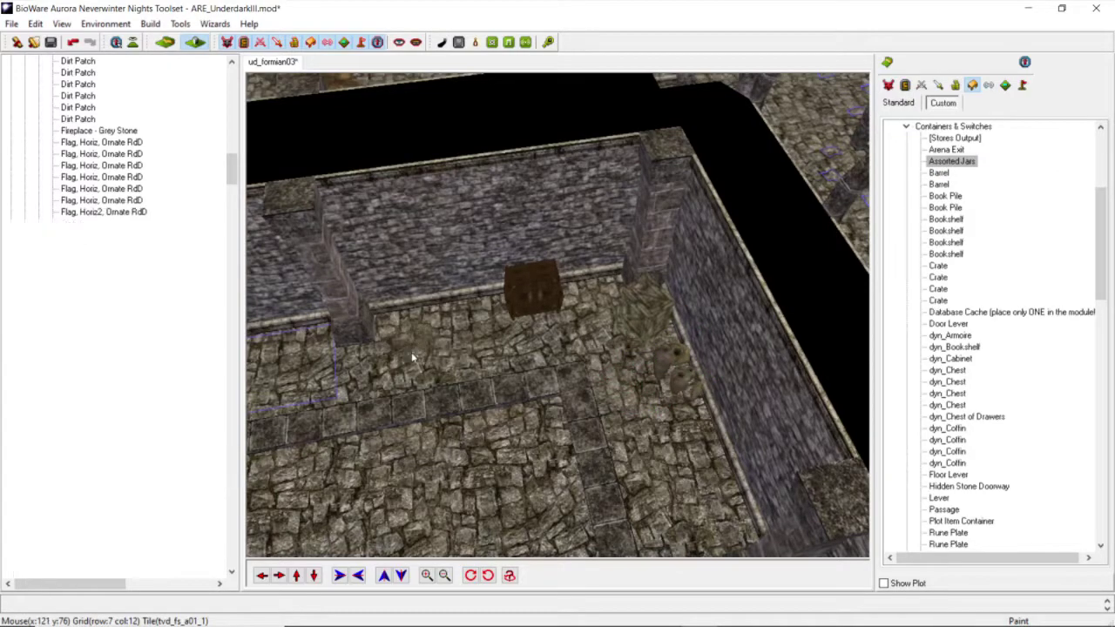
pyautogui.click(487, 576)
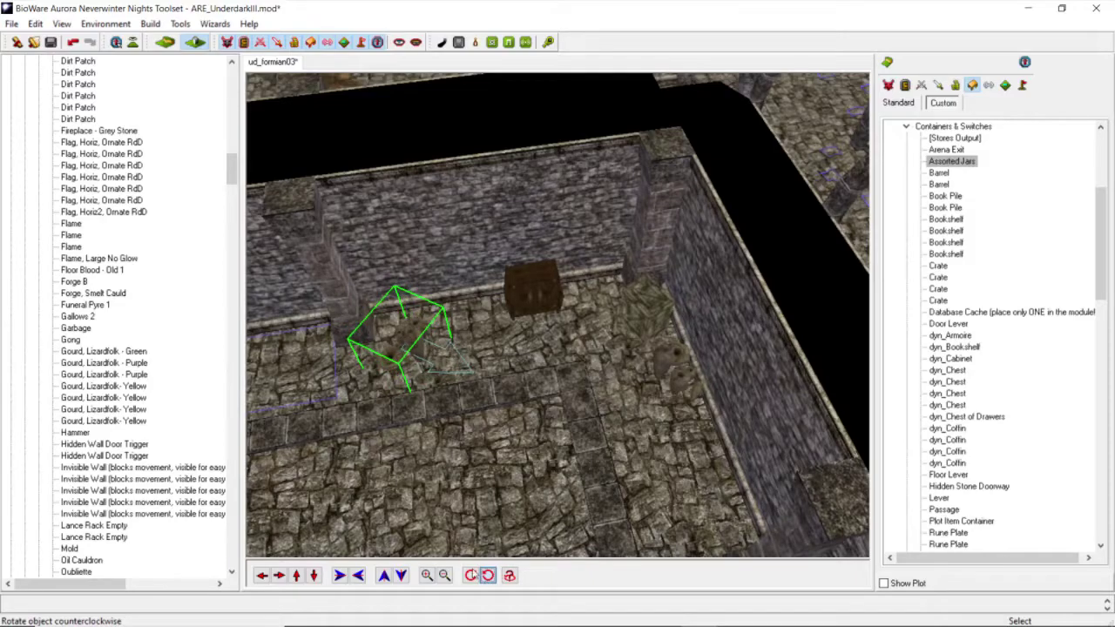
pyautogui.scroll(-5, 471, 372)
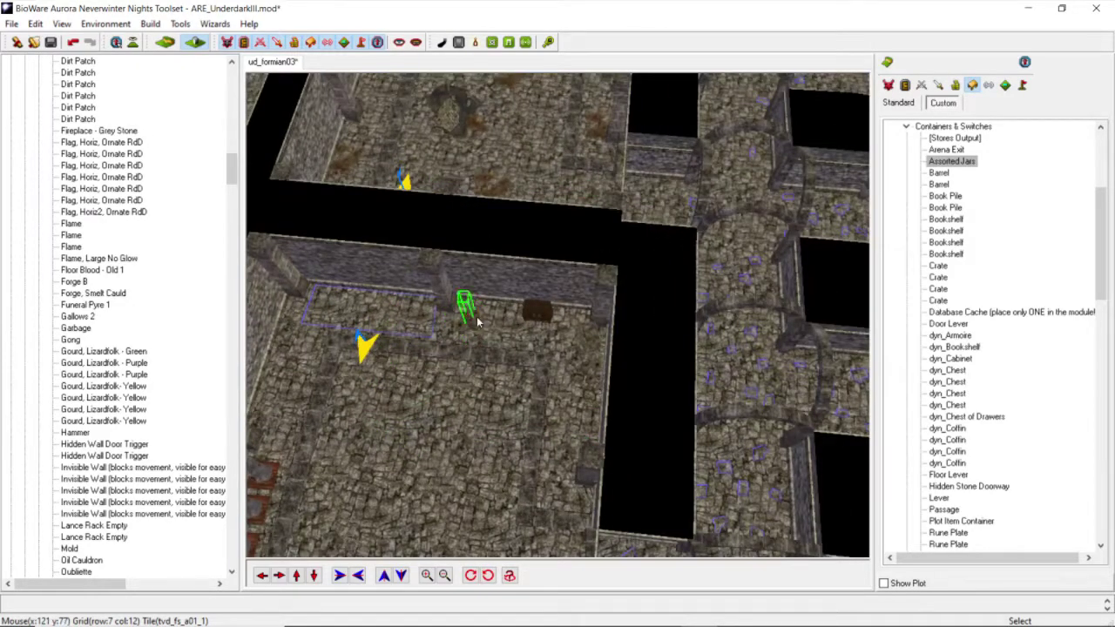
pyautogui.click(474, 321)
pyautogui.scroll(-5, 490, 319)
pyautogui.moveTo(490, 324); pyautogui.dragTo(451, 319, button='middle')
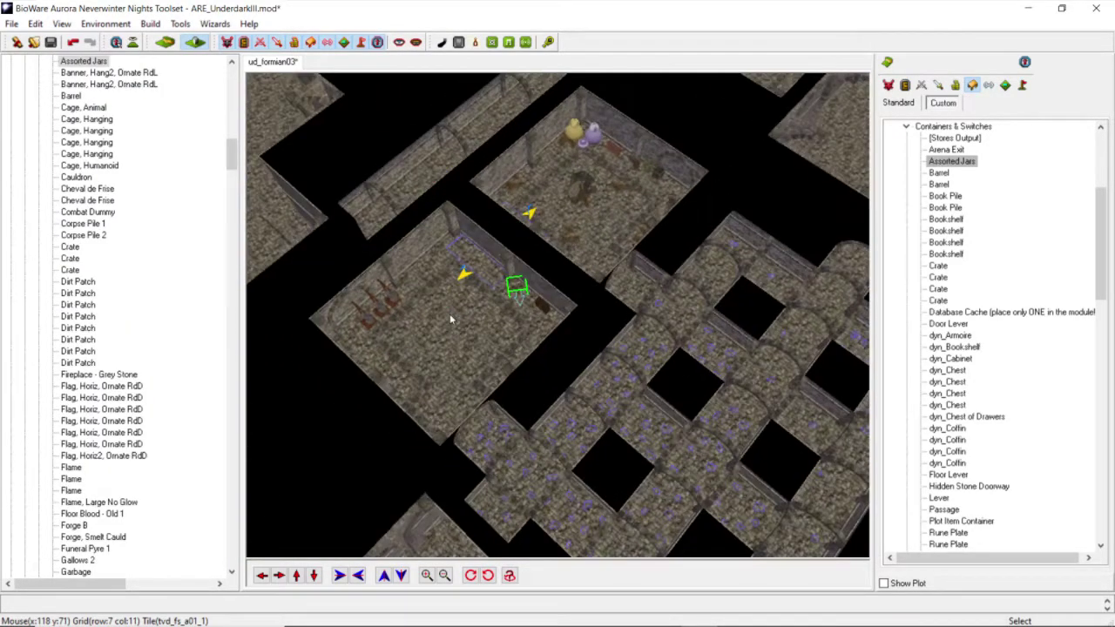
pyautogui.scroll(5, 450, 318)
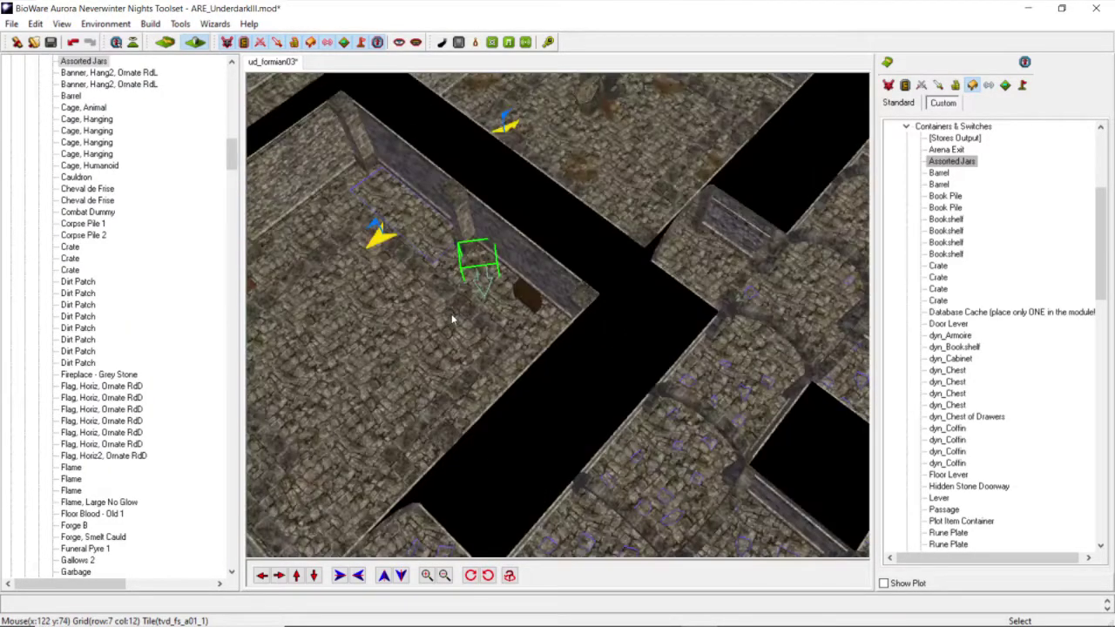
# Step: Place a standard Dirt Patch on the open floor in front of the armor placeholder, and adjust its position slightly
pyautogui.click(901, 107)
pyautogui.click(929, 232)
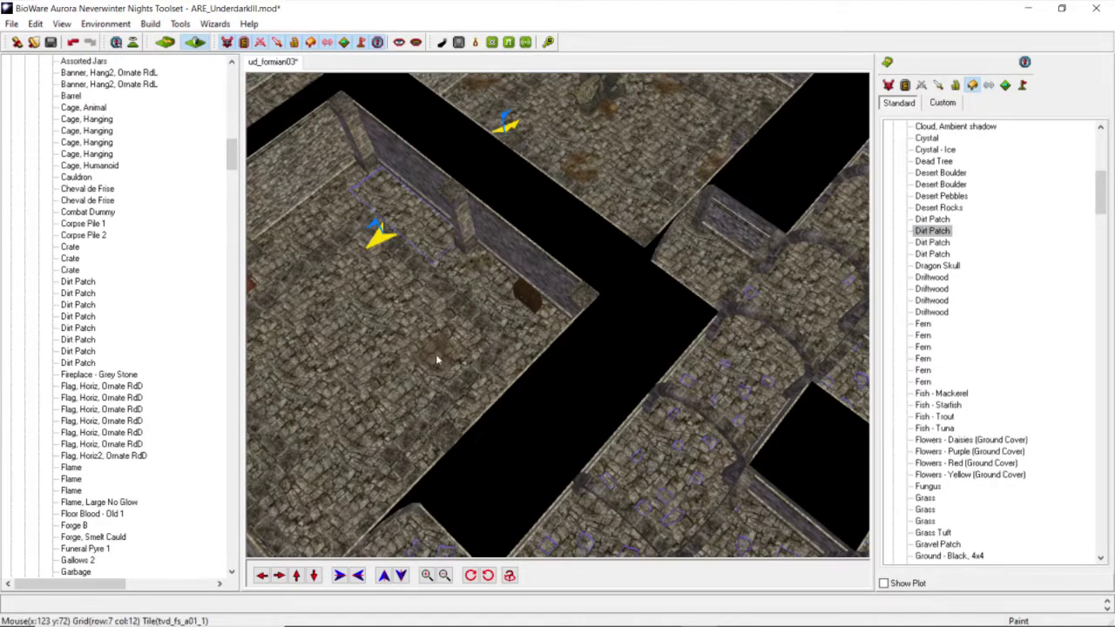
pyautogui.click(438, 358)
pyautogui.moveTo(436, 357); pyautogui.dragTo(379, 374, button='middle')
pyautogui.moveTo(428, 331); pyautogui.dragTo(448, 329)
# Step: Add two Dirt Patches of the next variant: one by the wall farthest from the waypoint, one between the hanging cages and the trigger
pyautogui.scroll(-5, 432, 330)
pyautogui.moveTo(406, 331); pyautogui.dragTo(355, 524, button='middle')
pyautogui.scroll(5, 450, 343)
pyautogui.click(297, 575)
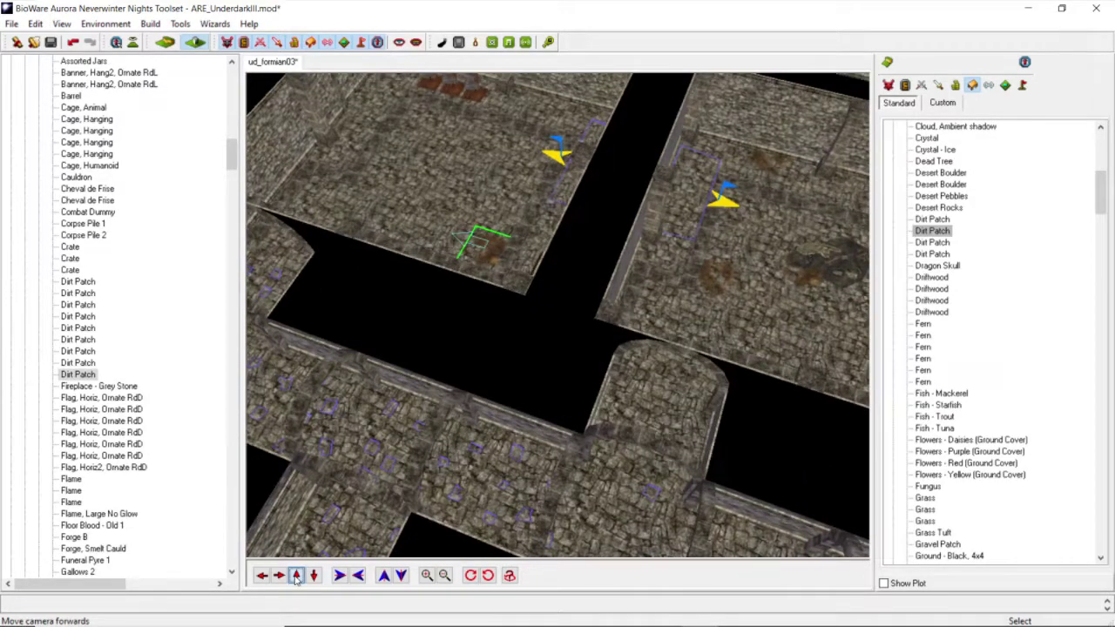
pyautogui.click(932, 242)
pyautogui.click(389, 323)
pyautogui.moveTo(389, 324); pyautogui.dragTo(324, 277)
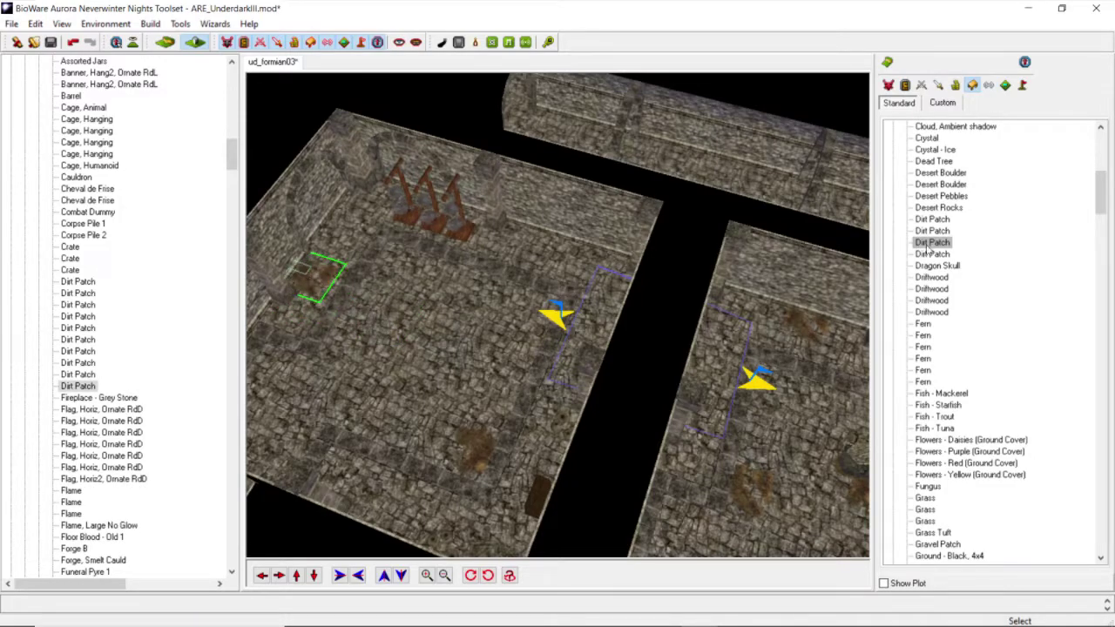
pyautogui.click(548, 257)
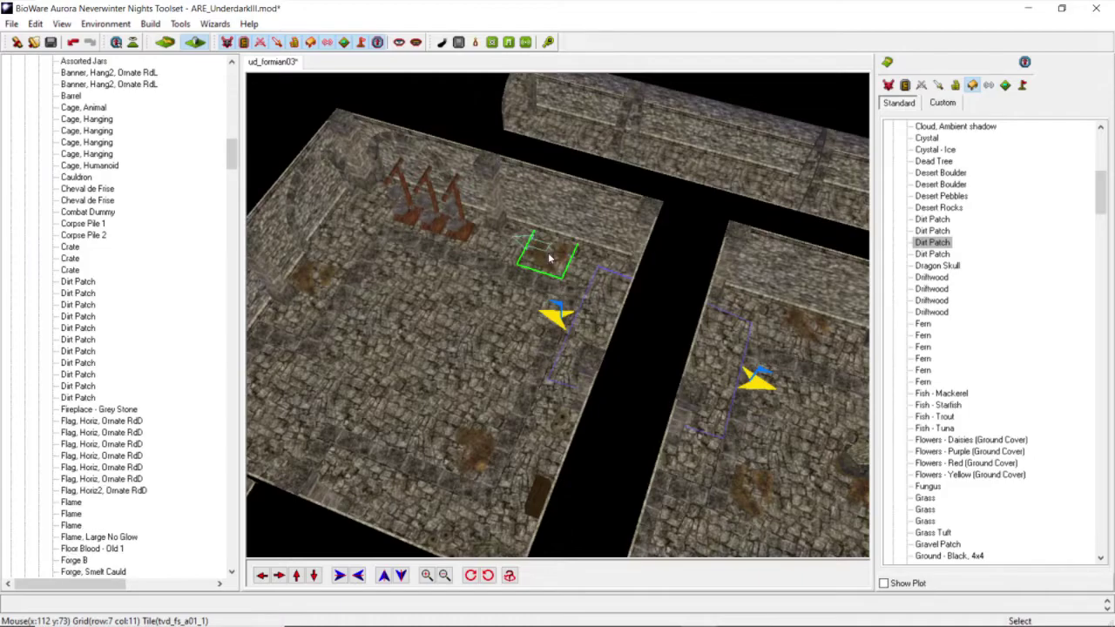
# Step: Place another Dirt Patch of the second variant near the middle of the hanging cage room's floor
pyautogui.scroll(-3, 549, 257)
pyautogui.moveTo(512, 254); pyautogui.dragTo(543, 302, button='middle')
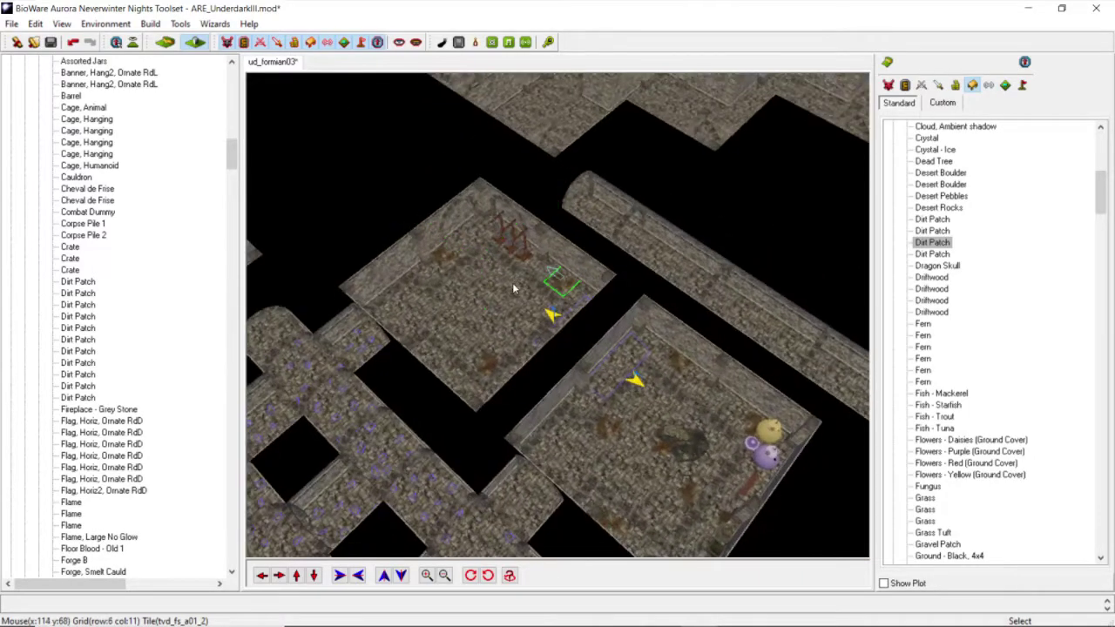
pyautogui.scroll(3, 543, 302)
pyautogui.click(930, 231)
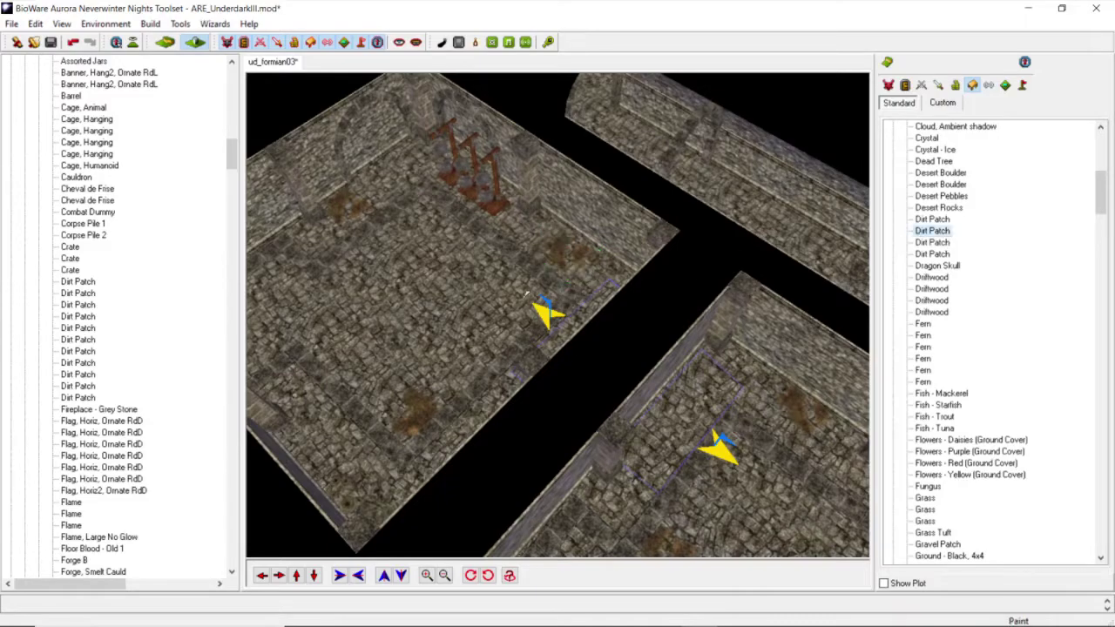
pyautogui.click(467, 308)
# Step: Examine the whole area layout for rooms that are still unfurnished, ending at the rooms on its far side
pyautogui.scroll(-4, 467, 308)
pyautogui.scroll(2, 518, 278)
pyautogui.scroll(-4, 517, 284)
pyautogui.moveTo(558, 304); pyautogui.dragTo(682, 337, button='middle')
pyautogui.scroll(-4, 656, 324)
pyautogui.scroll(5, 681, 337)
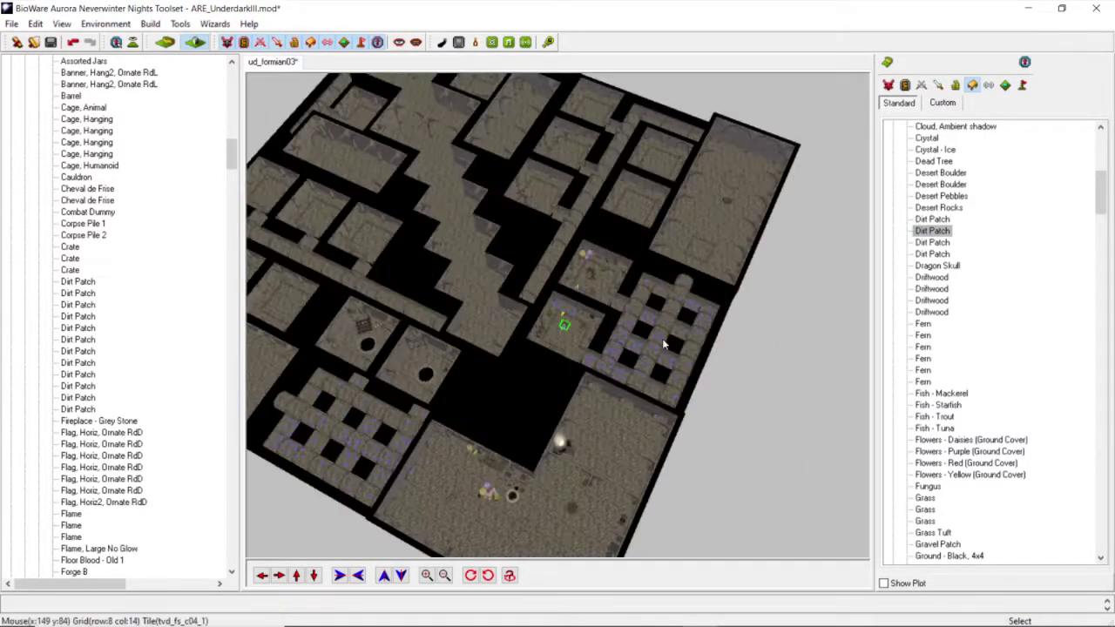
pyautogui.click(264, 581)
pyautogui.scroll(3, 515, 361)
pyautogui.moveTo(439, 366); pyautogui.dragTo(394, 367, button='middle')
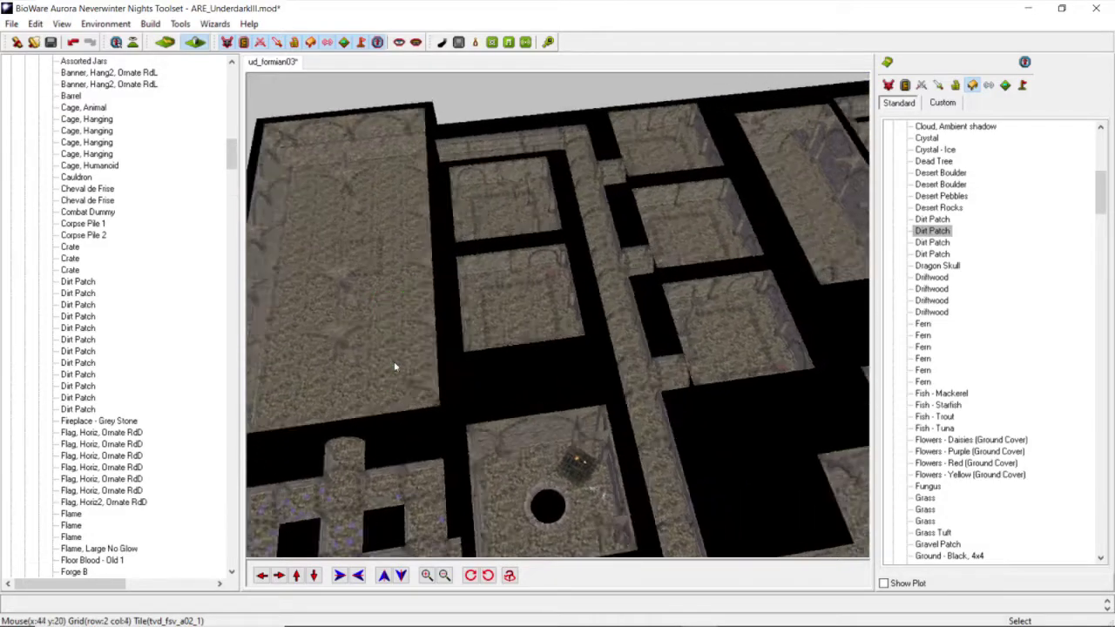
pyautogui.scroll(-5, 453, 366)
pyautogui.scroll(5, 491, 370)
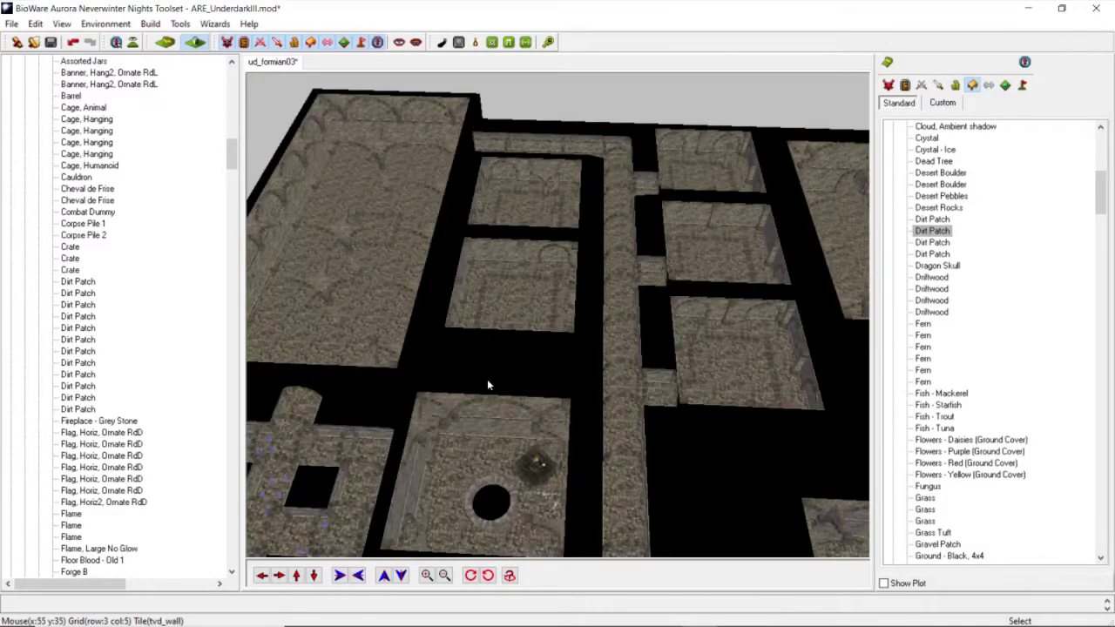
# Step: Use the terrain Eraser on the patterned floor tile in the middle of the large vault room
pyautogui.click(262, 576)
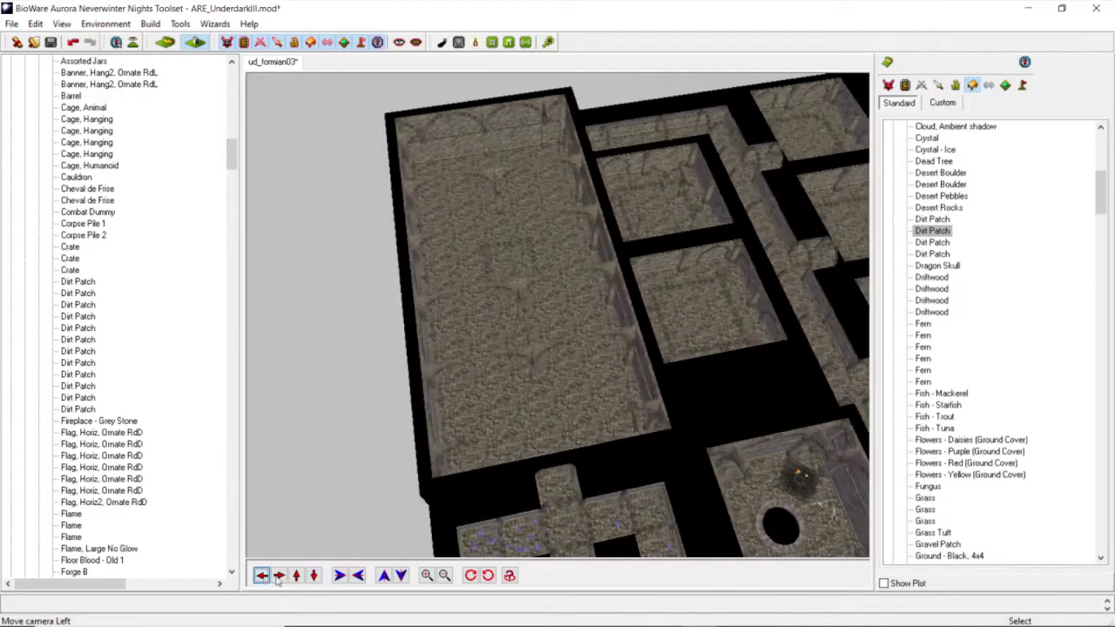
pyautogui.scroll(6, 479, 403)
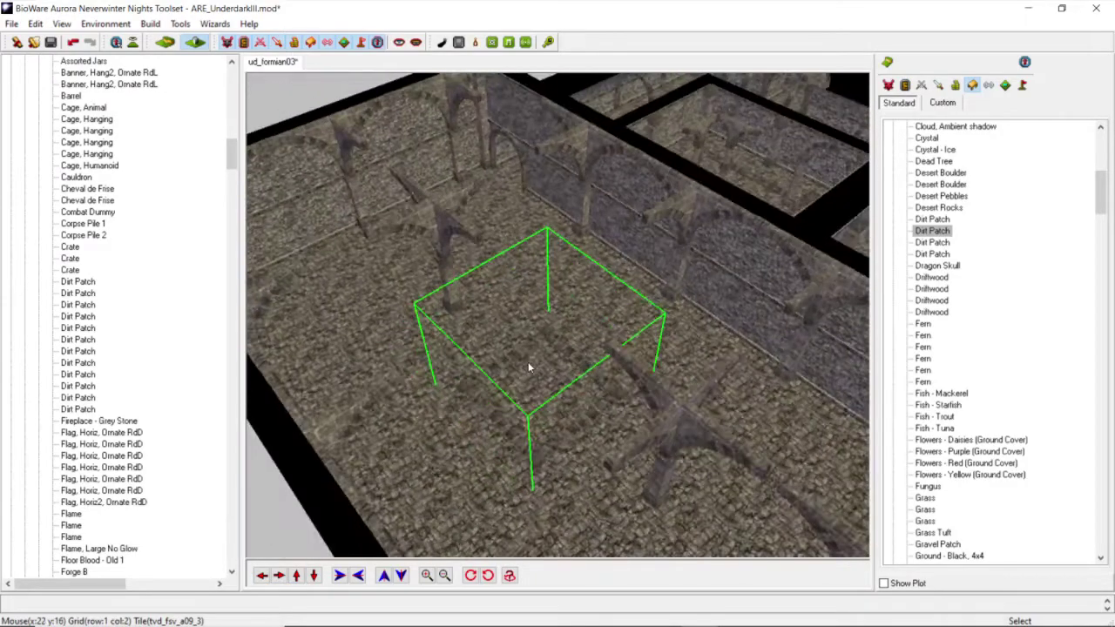
pyautogui.moveTo(528, 367); pyautogui.dragTo(552, 368, button='middle')
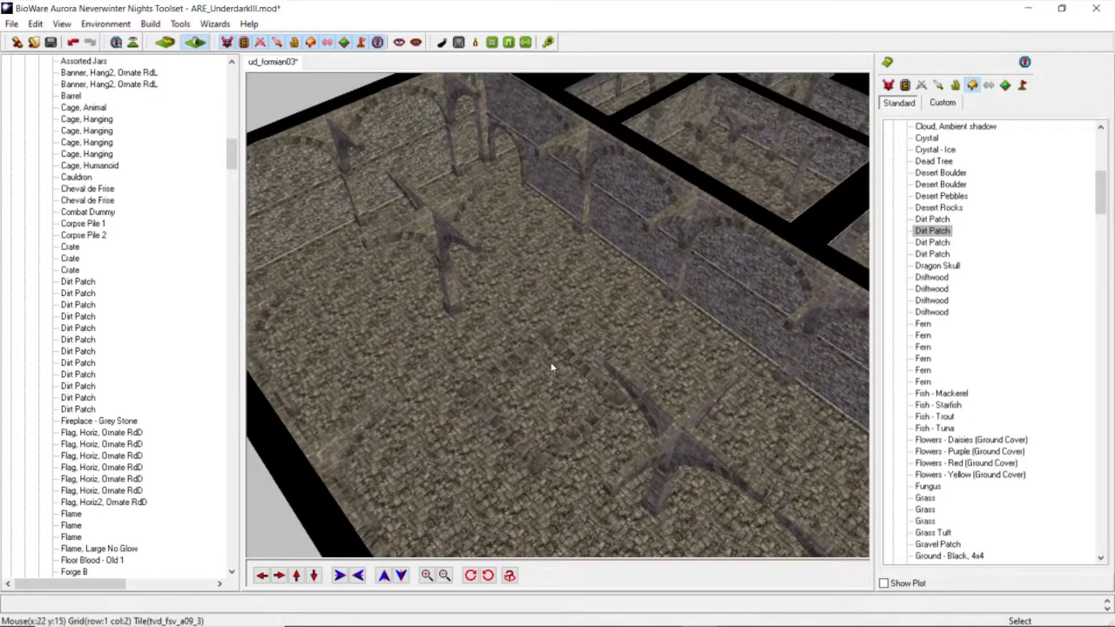
pyautogui.click(887, 64)
pyautogui.scroll(-5, 652, 182)
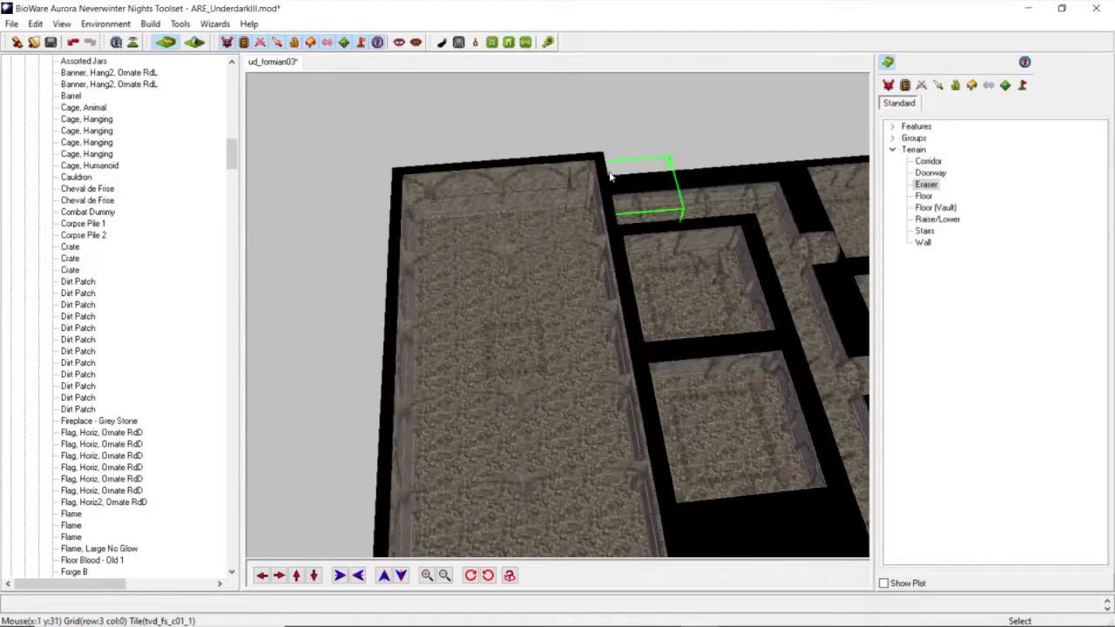
pyautogui.scroll(6, 607, 187)
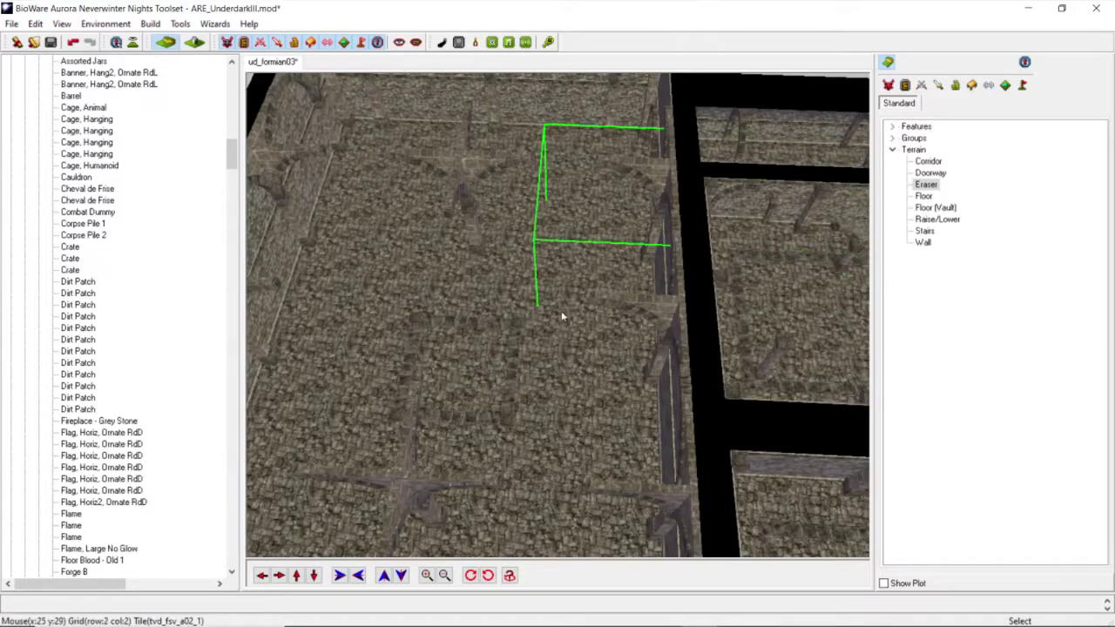
pyautogui.click(465, 336)
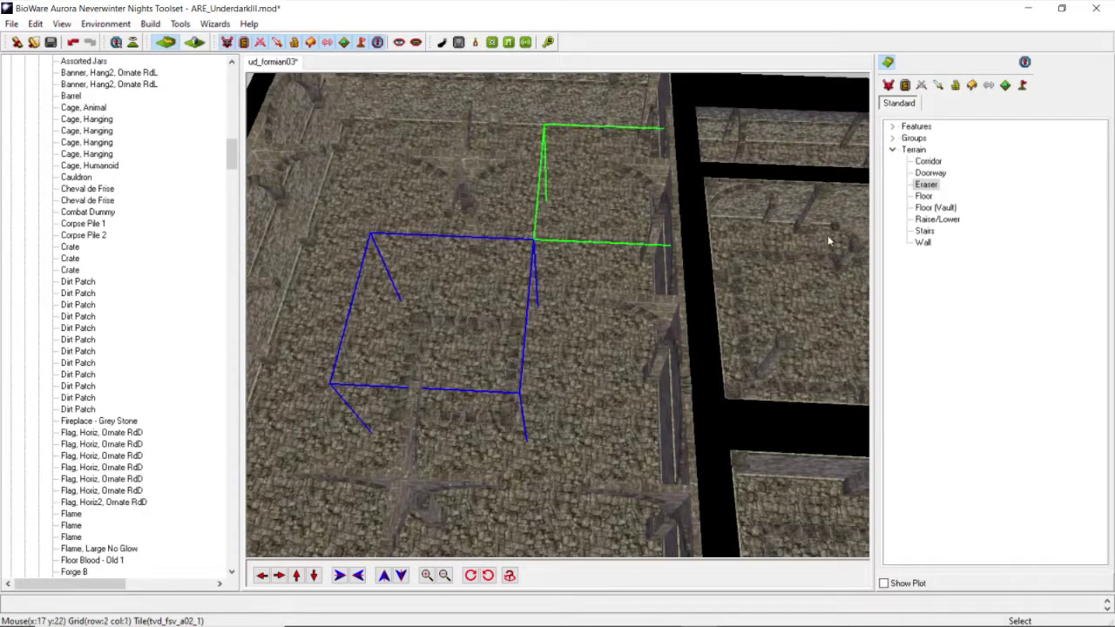
pyautogui.click(926, 185)
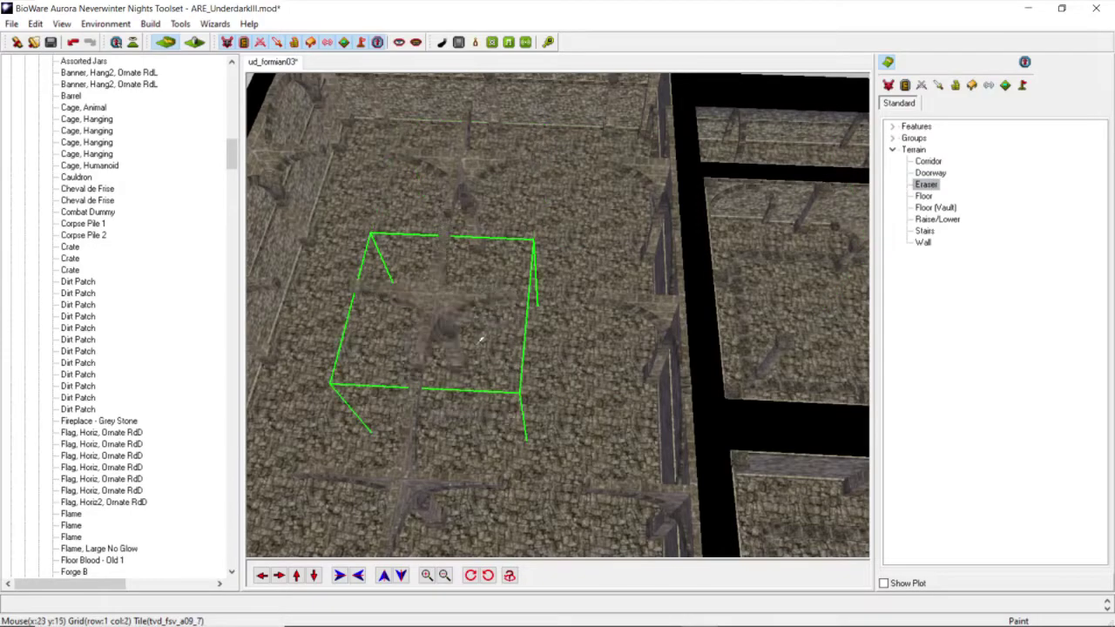
# Step: Examine the large vault room from several angles, along with the rooms and corridors next to it
pyautogui.scroll(-8, 480, 342)
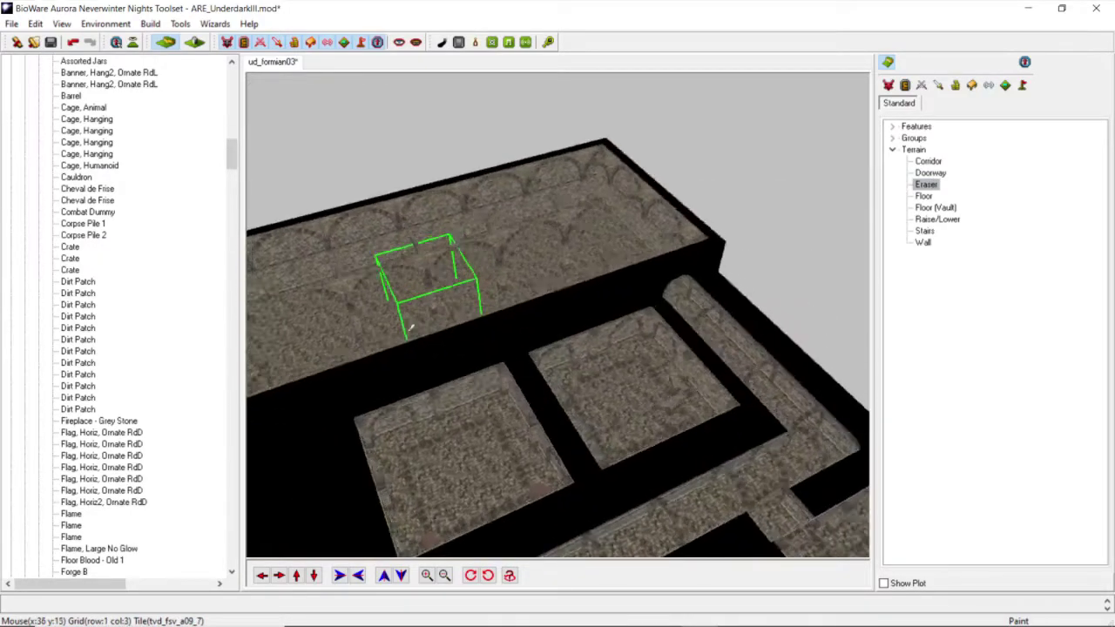
pyautogui.scroll(3, 435, 270)
pyautogui.moveTo(479, 229)
pyautogui.mouseDown(button='middle')
pyautogui.moveTo(465, 253)
pyautogui.moveTo(460, 231)
pyautogui.moveTo(502, 209)
pyautogui.moveTo(478, 224)
pyautogui.moveTo(584, 279)
pyautogui.moveTo(555, 266)
pyautogui.moveTo(423, 418)
pyautogui.mouseUp(button='middle')
pyautogui.scroll(-8, 584, 279)
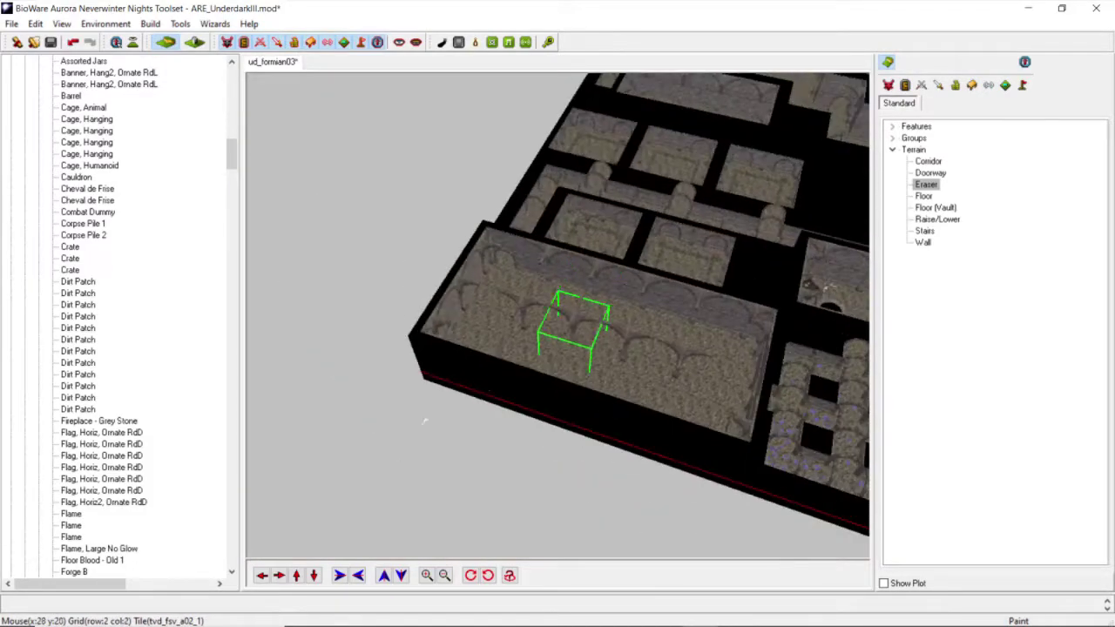
pyautogui.moveTo(547, 384); pyautogui.dragTo(550, 394, button='middle')
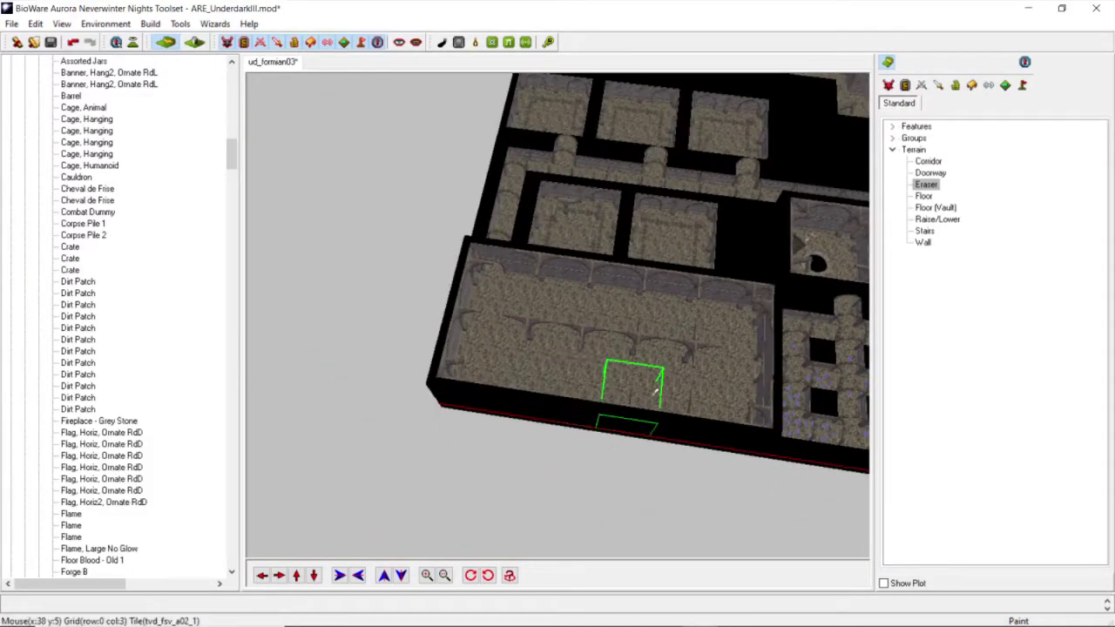
pyautogui.click(280, 577)
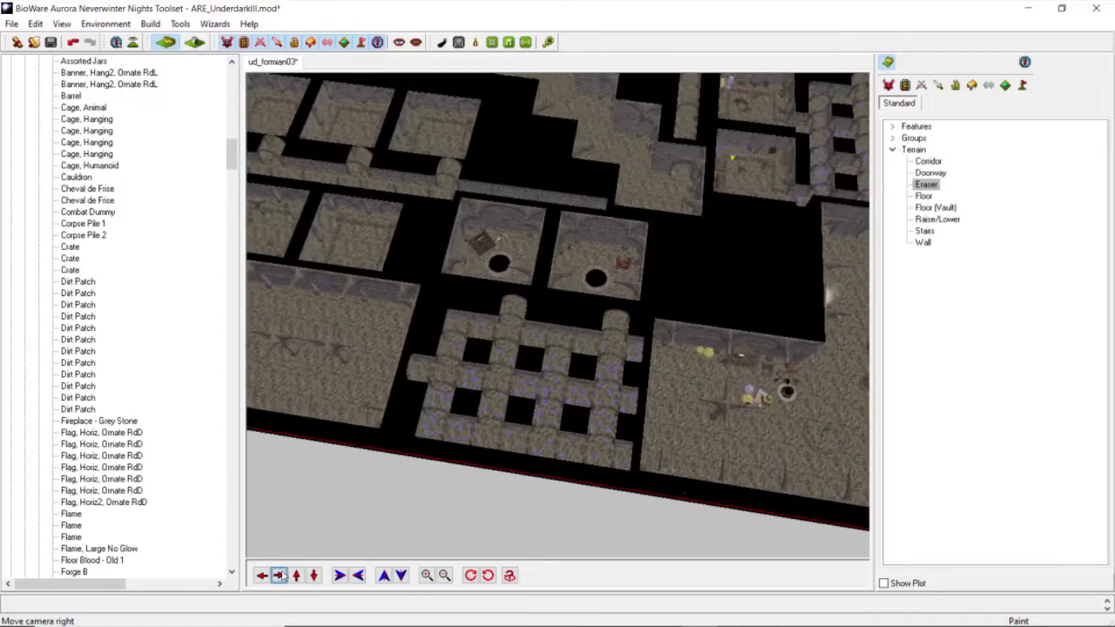
# Step: Examine the empty pillared vault room at the edge of the area, from overhead and at floor level
pyautogui.click(299, 575)
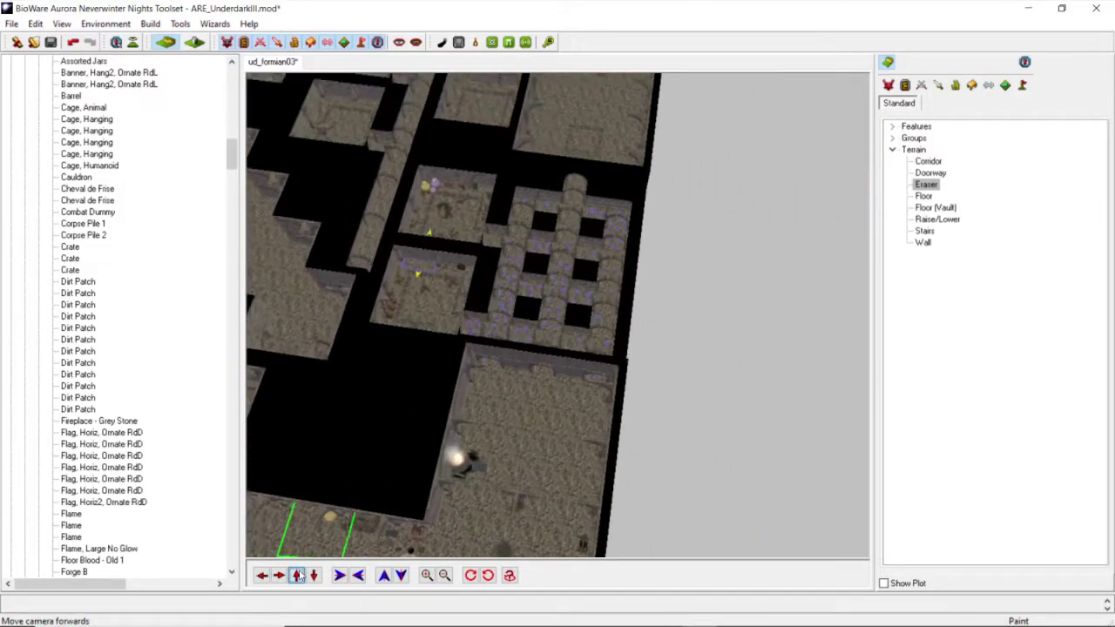
pyautogui.moveTo(646, 306); pyautogui.dragTo(510, 326, button='middle')
pyautogui.scroll(5, 511, 326)
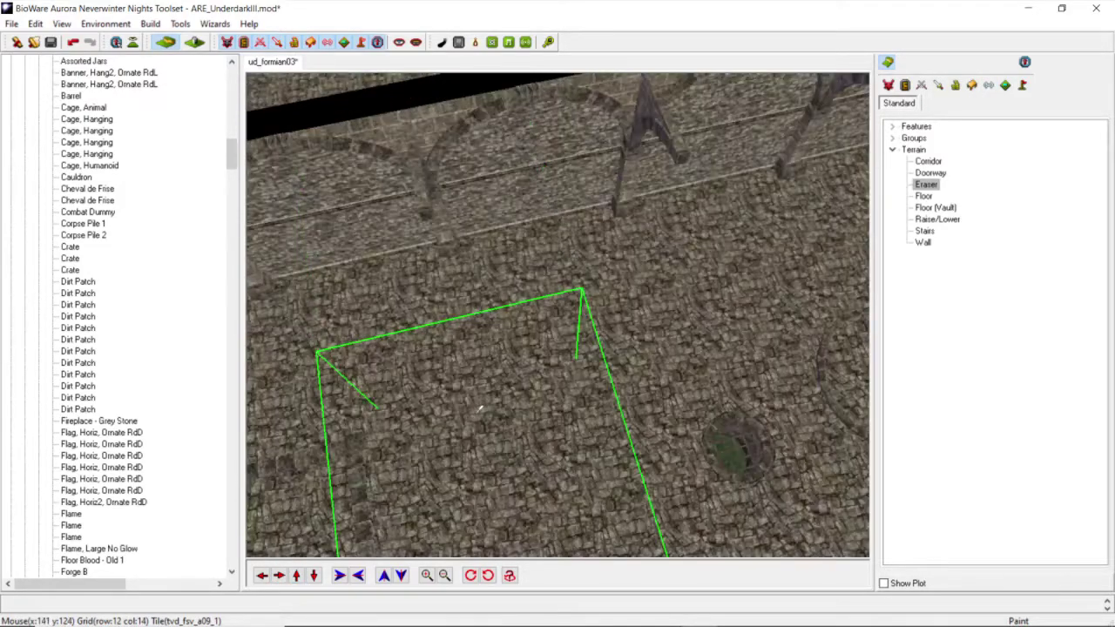
pyautogui.scroll(-3, 512, 325)
pyautogui.moveTo(562, 299); pyautogui.dragTo(425, 291, button='middle')
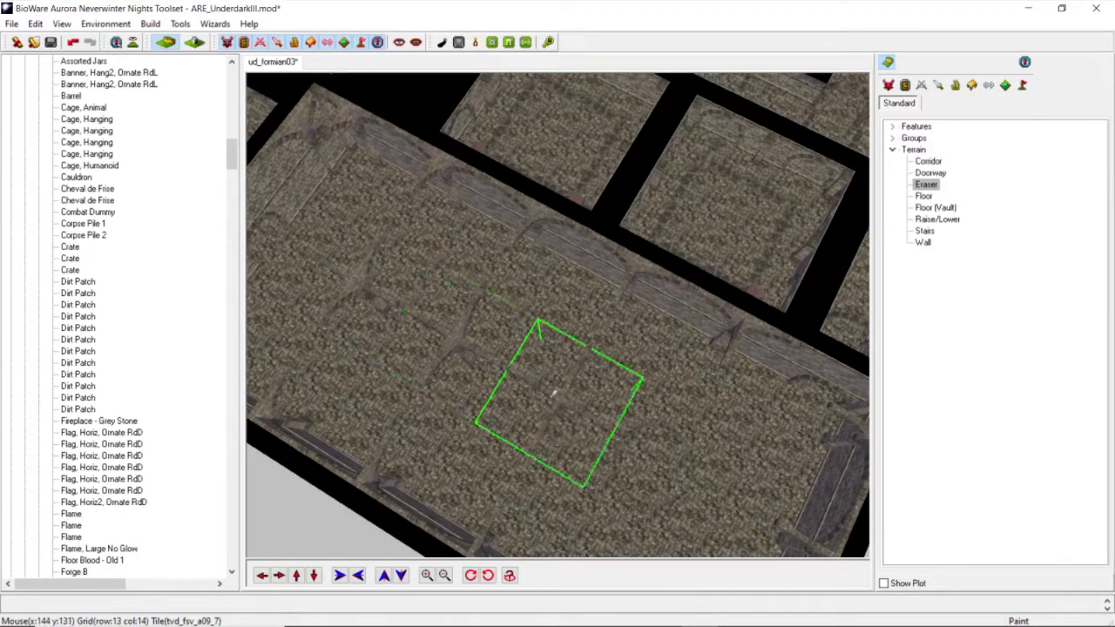
pyautogui.scroll(-3, 619, 438)
pyautogui.moveTo(535, 398); pyautogui.dragTo(493, 381, button='middle')
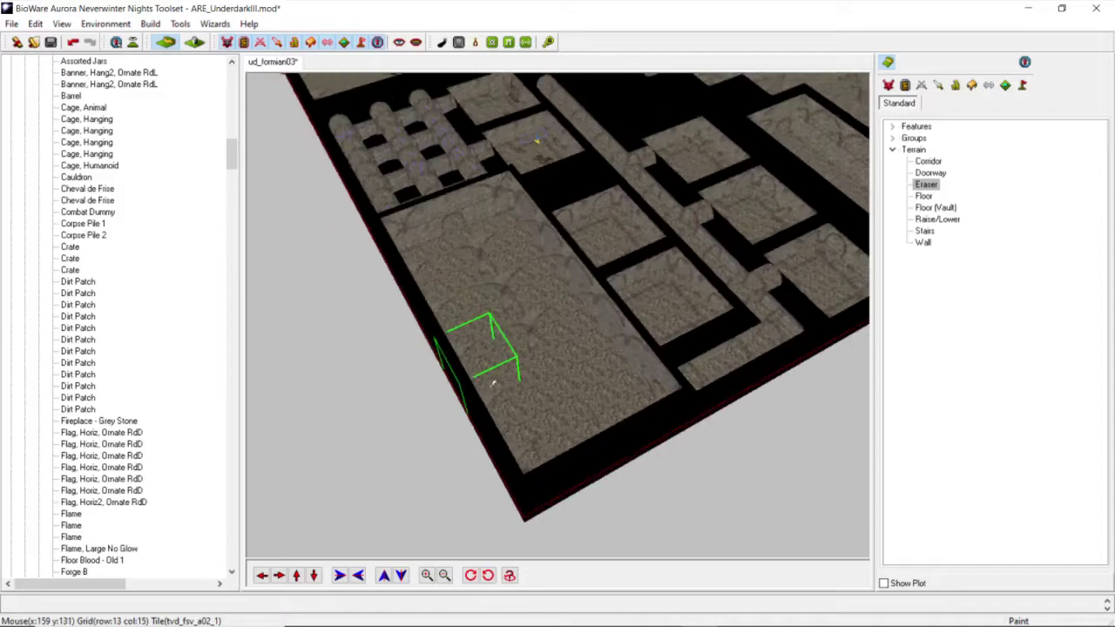
pyautogui.scroll(3, 492, 380)
pyautogui.click(570, 439)
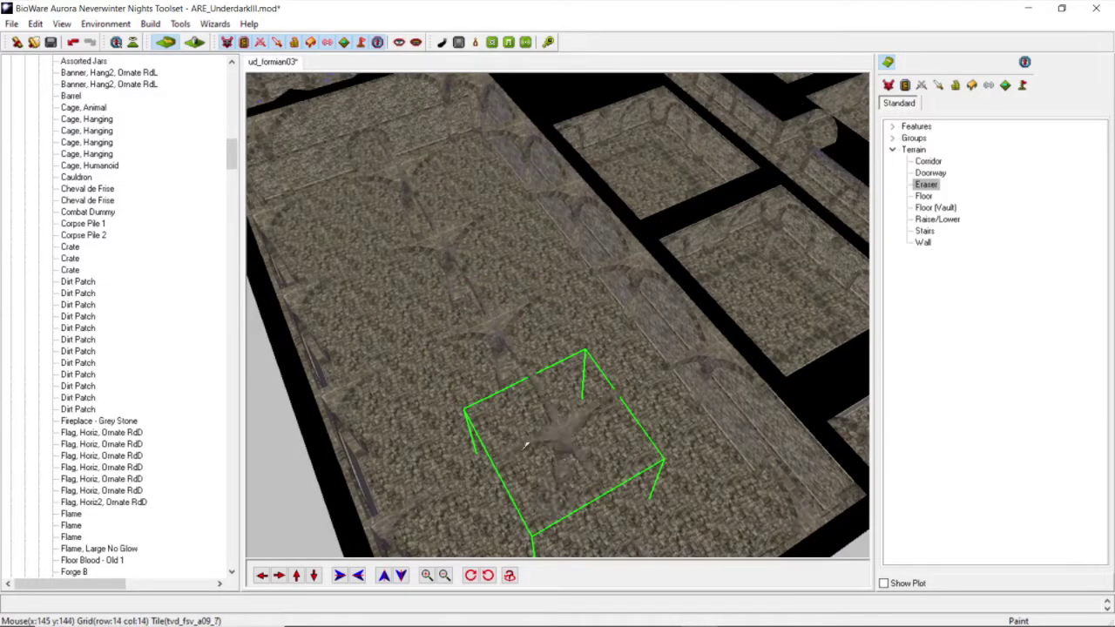
pyautogui.scroll(5, 496, 402)
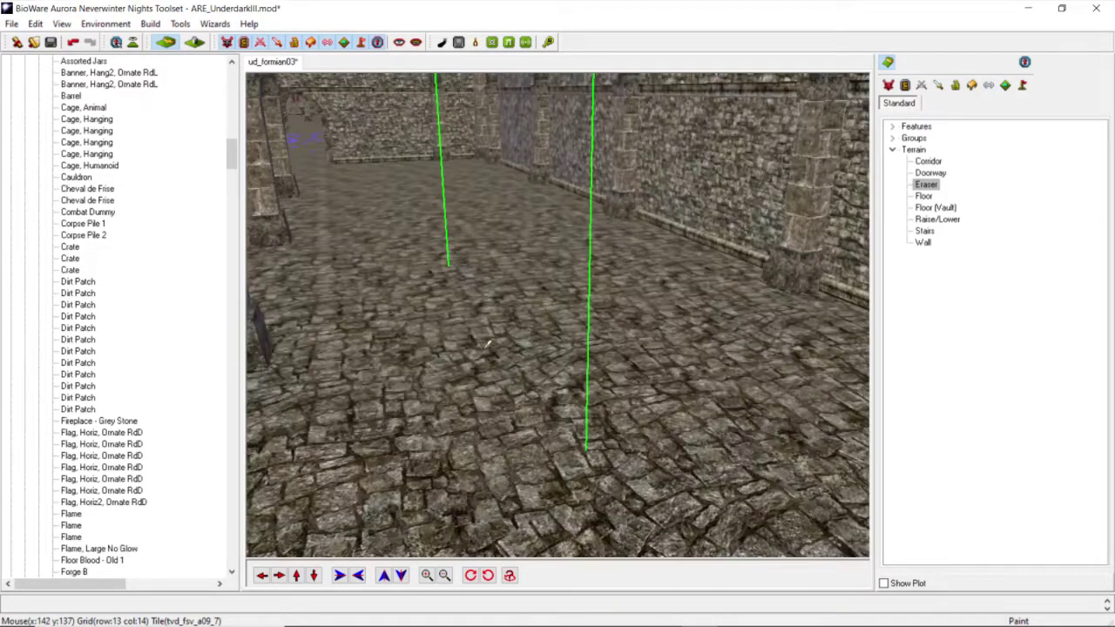
pyautogui.moveTo(492, 342); pyautogui.dragTo(524, 340, button='middle')
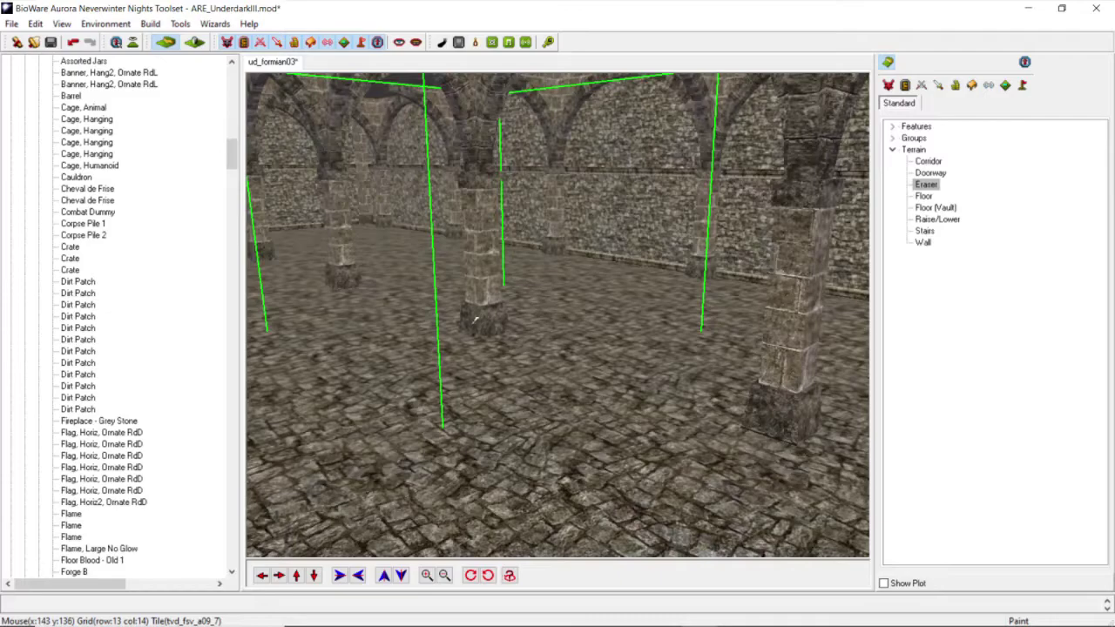
pyautogui.click(262, 576)
pyautogui.moveTo(516, 292); pyautogui.dragTo(559, 327, button='middle')
pyautogui.scroll(3, 430, 290)
pyautogui.scroll(-2, 426, 294)
pyautogui.scroll(-4, 537, 308)
pyautogui.scroll(3, 559, 328)
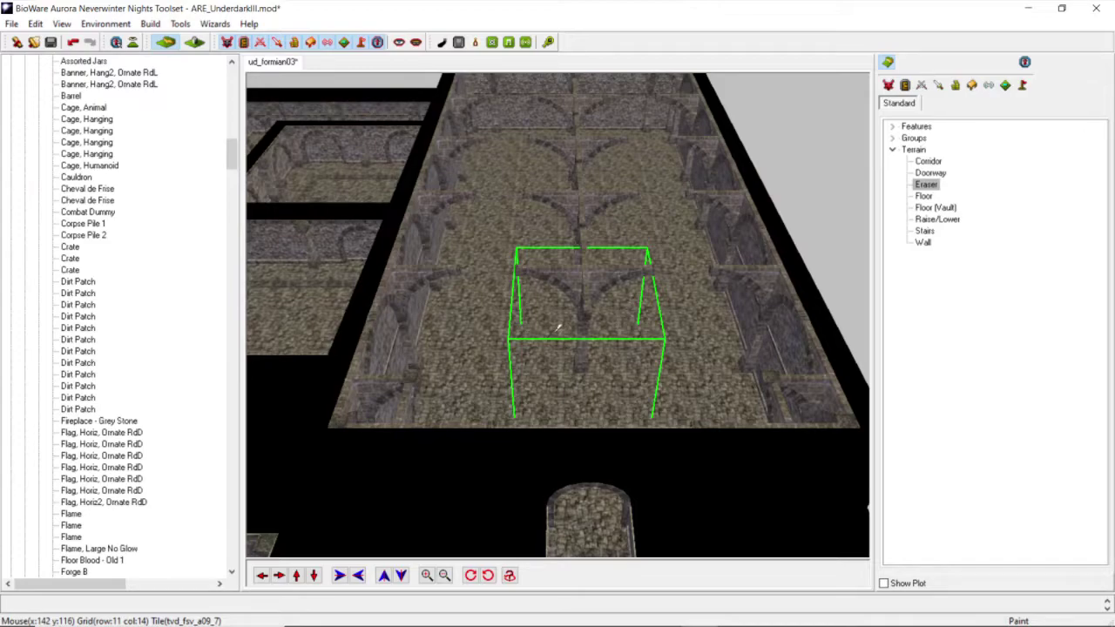
# Step: Survey the rooms and corridors along the area's edge, from the empty vault room to the furnished hall
pyautogui.scroll(-6, 557, 327)
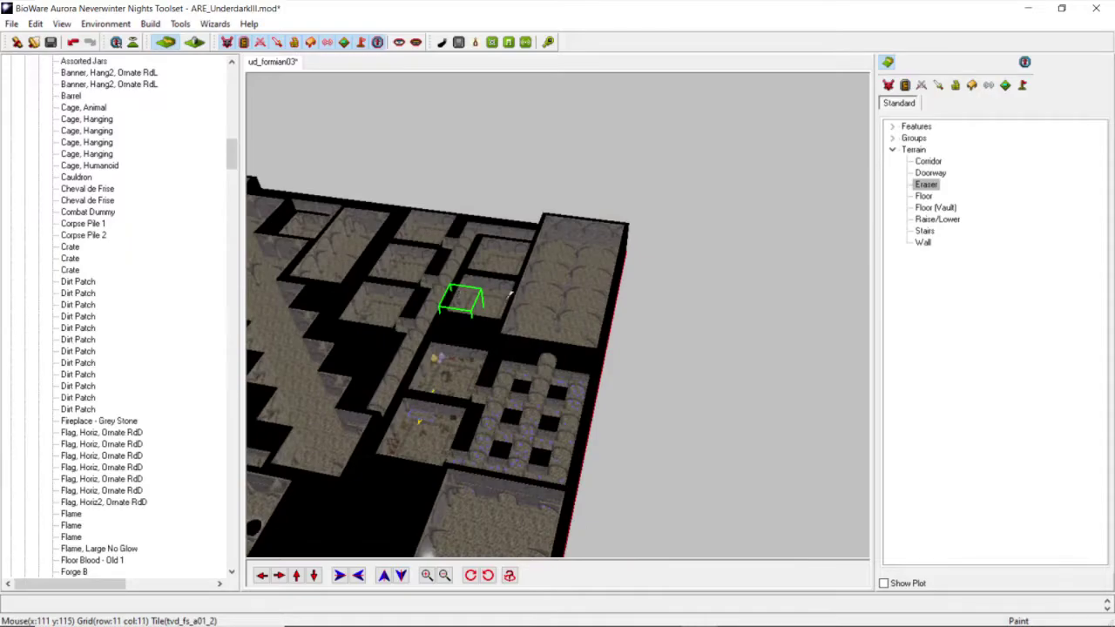
pyautogui.moveTo(633, 311); pyautogui.dragTo(660, 323, button='middle')
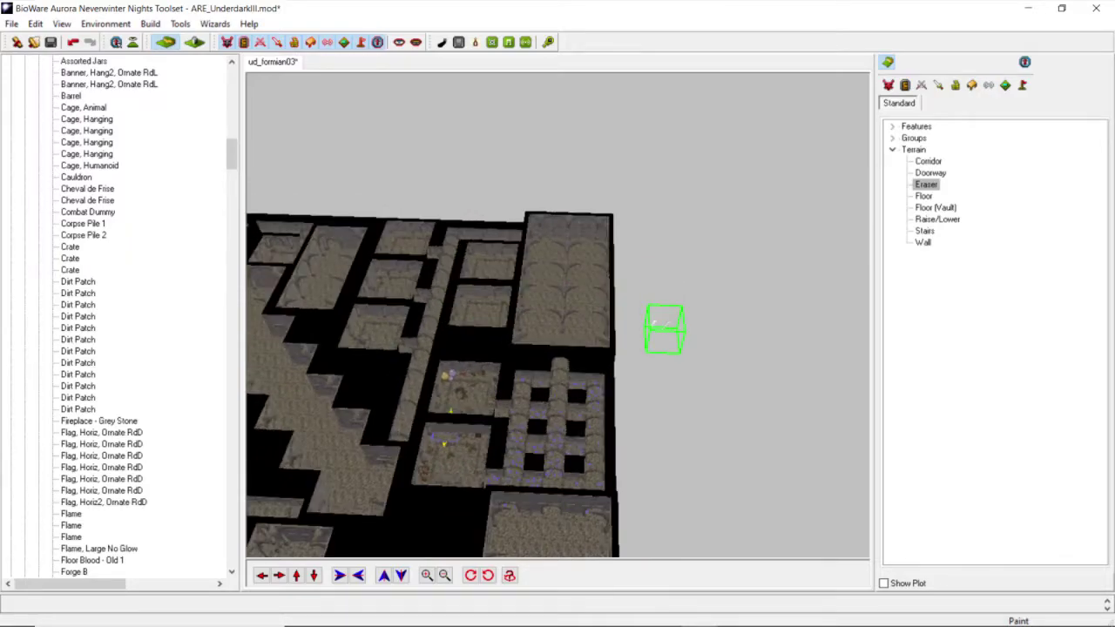
pyautogui.moveTo(586, 295); pyautogui.dragTo(562, 320, button='middle')
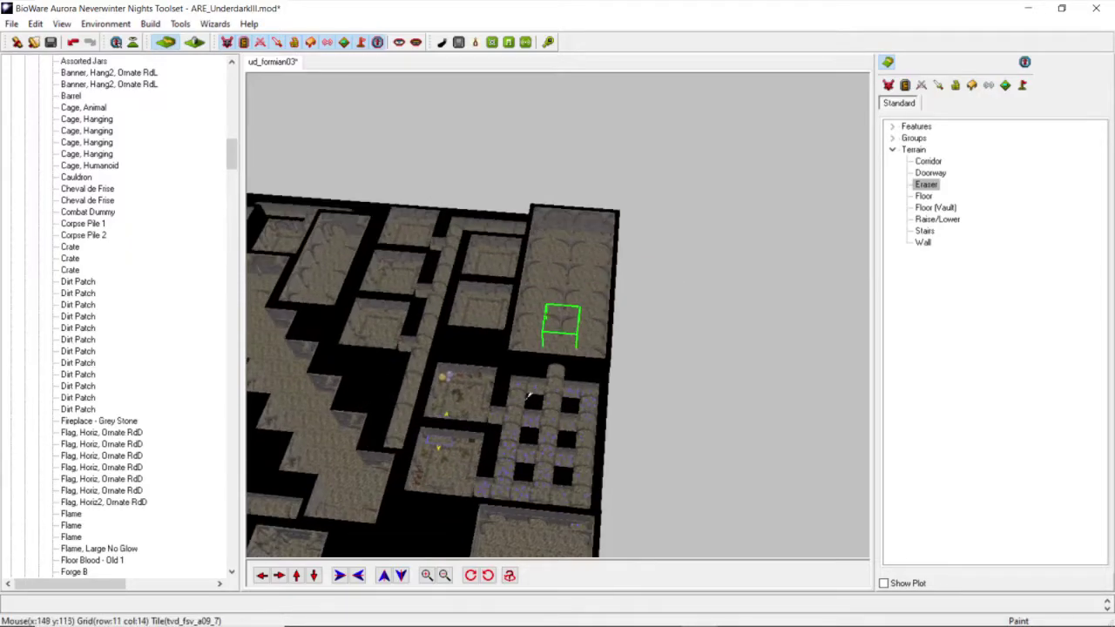
pyautogui.click(312, 579)
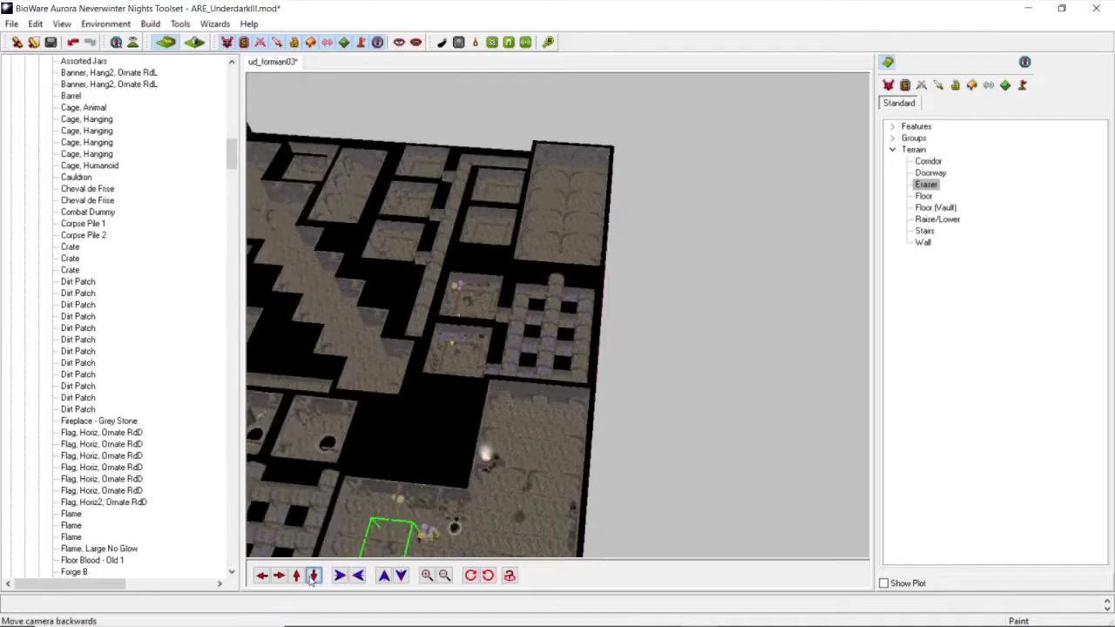
pyautogui.scroll(4, 467, 334)
pyautogui.scroll(2, 467, 333)
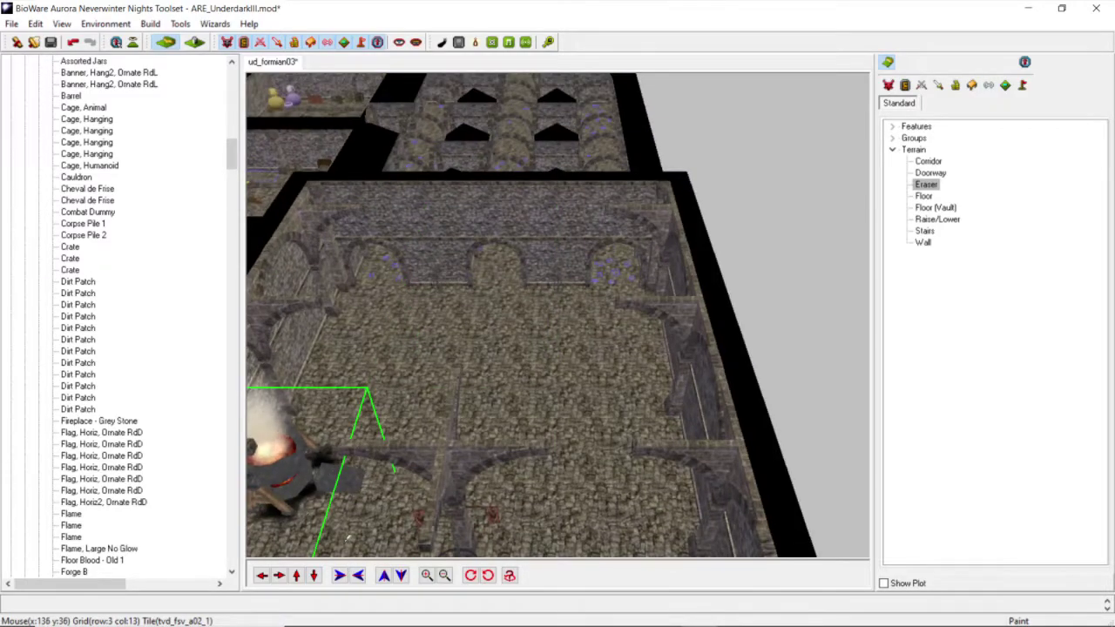
pyautogui.click(313, 576)
# Step: Check the live stream's status in Twitch Studio and return to the Aurora toolset
pyautogui.moveTo(533, 621)
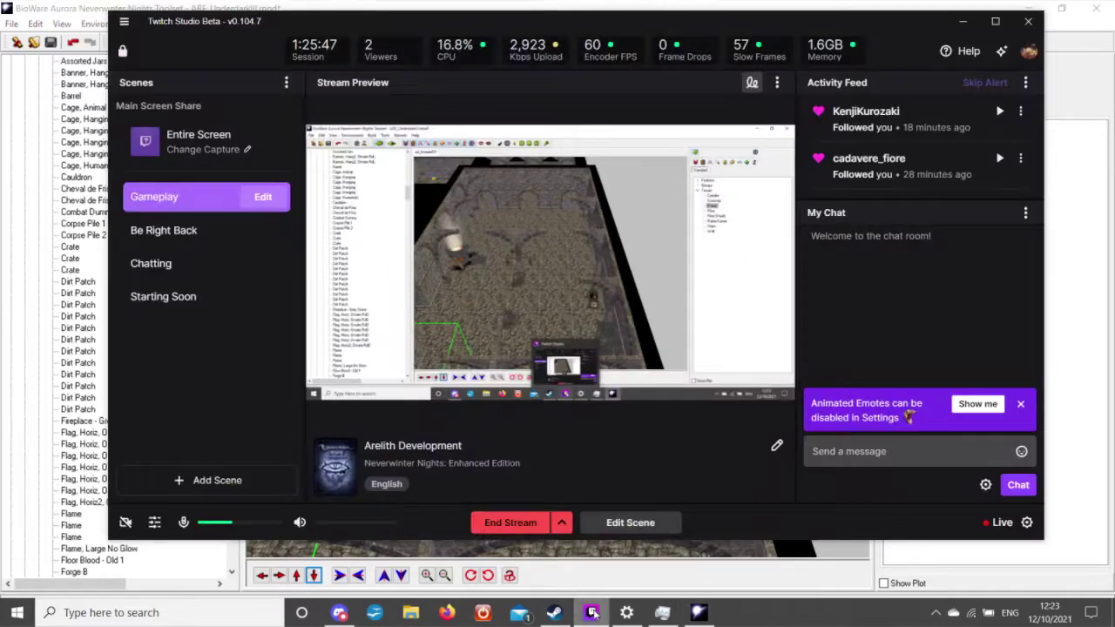
pyautogui.click(592, 613)
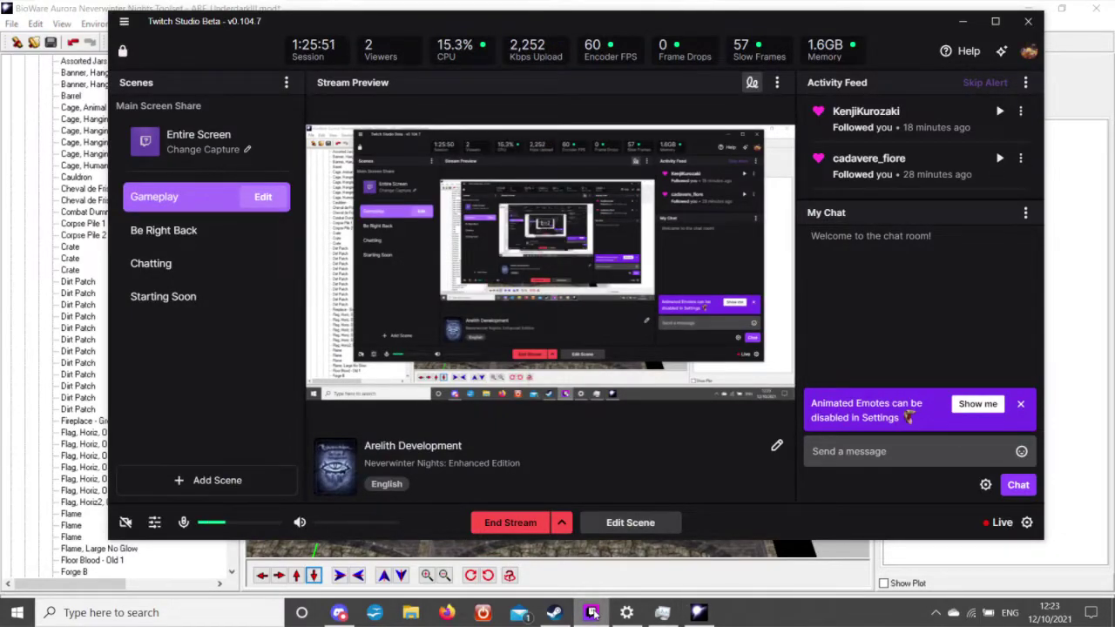
pyautogui.click(593, 613)
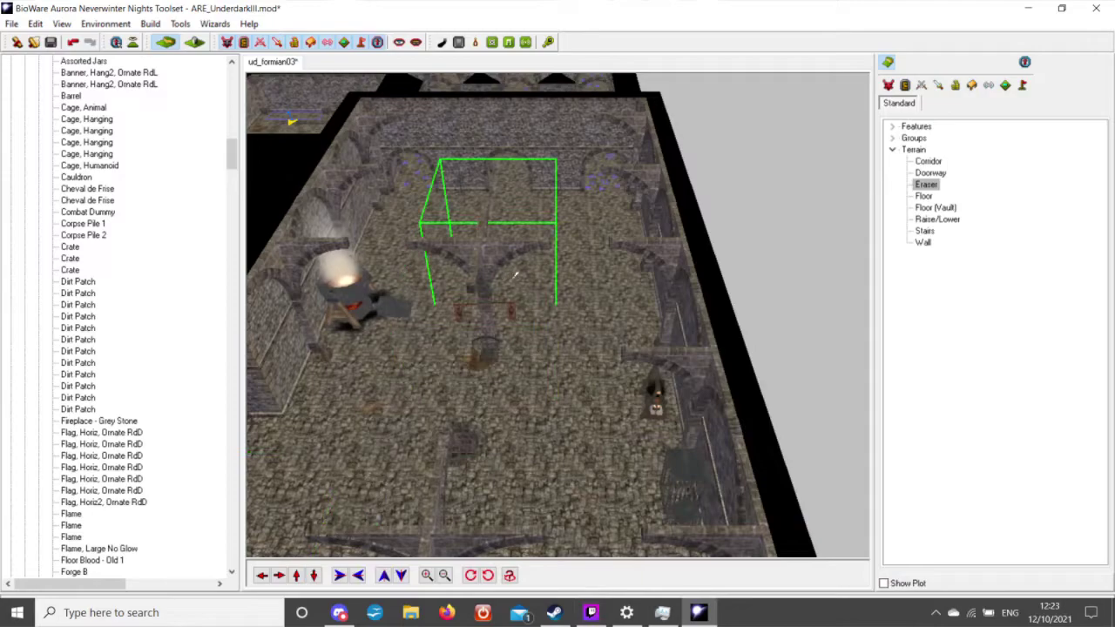
# Step: Examine the furnished L-shaped hall from several angles, including its fires, cauldron, jars and the pillars with flags
pyautogui.scroll(-5, 524, 287)
pyautogui.moveTo(525, 289); pyautogui.dragTo(491, 354, button='middle')
pyautogui.scroll(5, 566, 347)
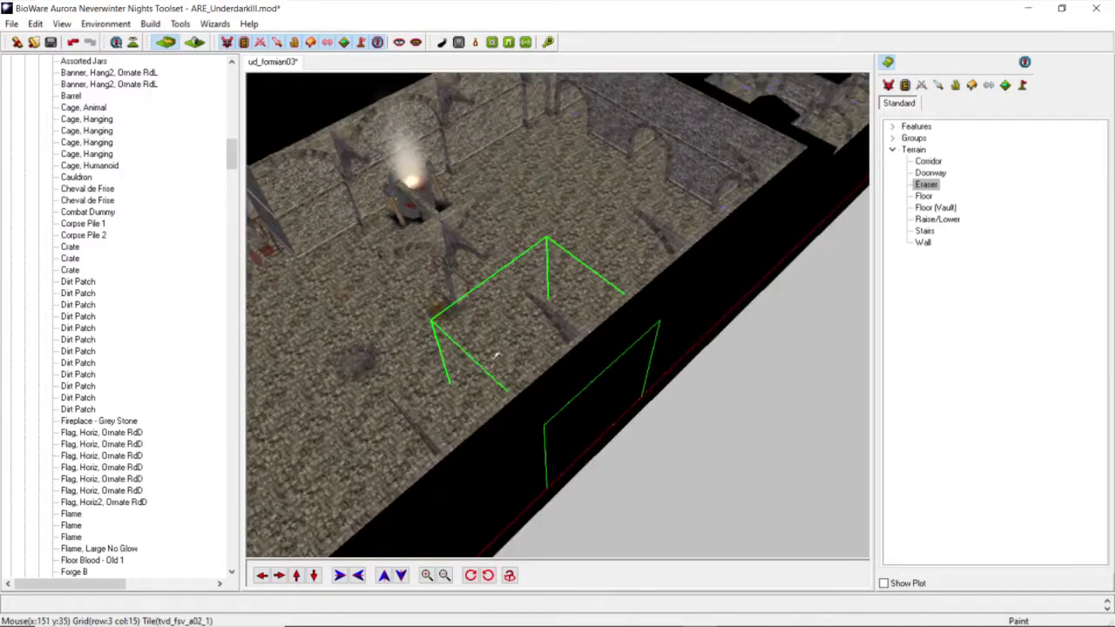
pyautogui.click(263, 577)
pyautogui.moveTo(440, 415); pyautogui.dragTo(650, 367, button='middle')
pyautogui.scroll(-5, 647, 367)
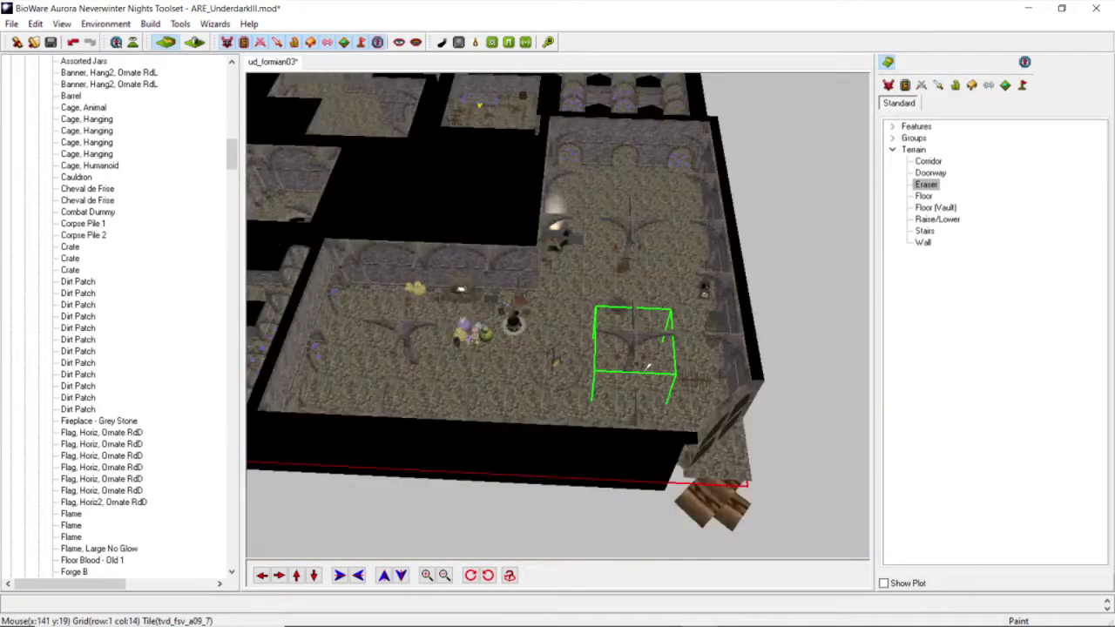
pyautogui.scroll(5, 663, 366)
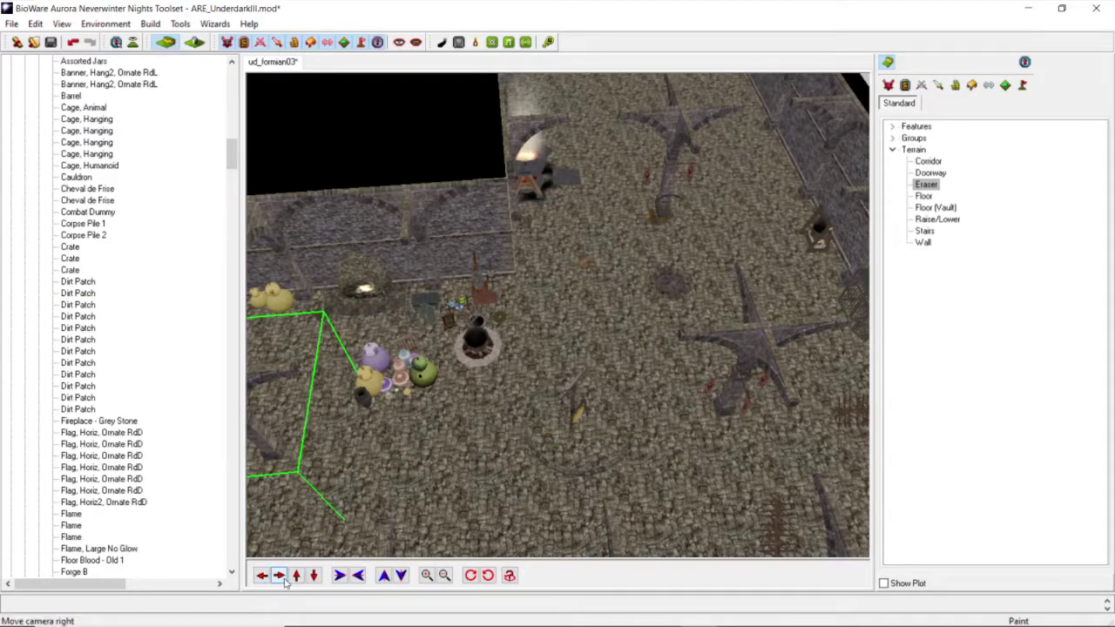
pyautogui.click(279, 576)
pyautogui.click(279, 576)
pyautogui.click(296, 575)
pyautogui.moveTo(410, 319); pyautogui.dragTo(331, 307, button='middle')
pyautogui.click(298, 576)
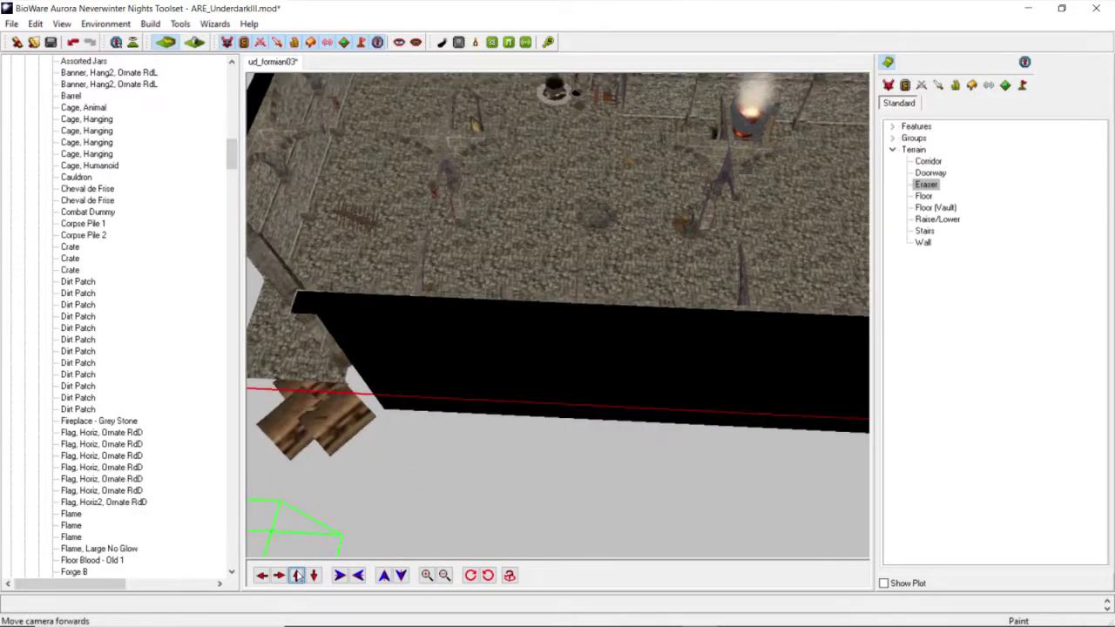
pyautogui.moveTo(443, 302); pyautogui.dragTo(524, 262, button='middle')
pyautogui.scroll(5, 525, 192)
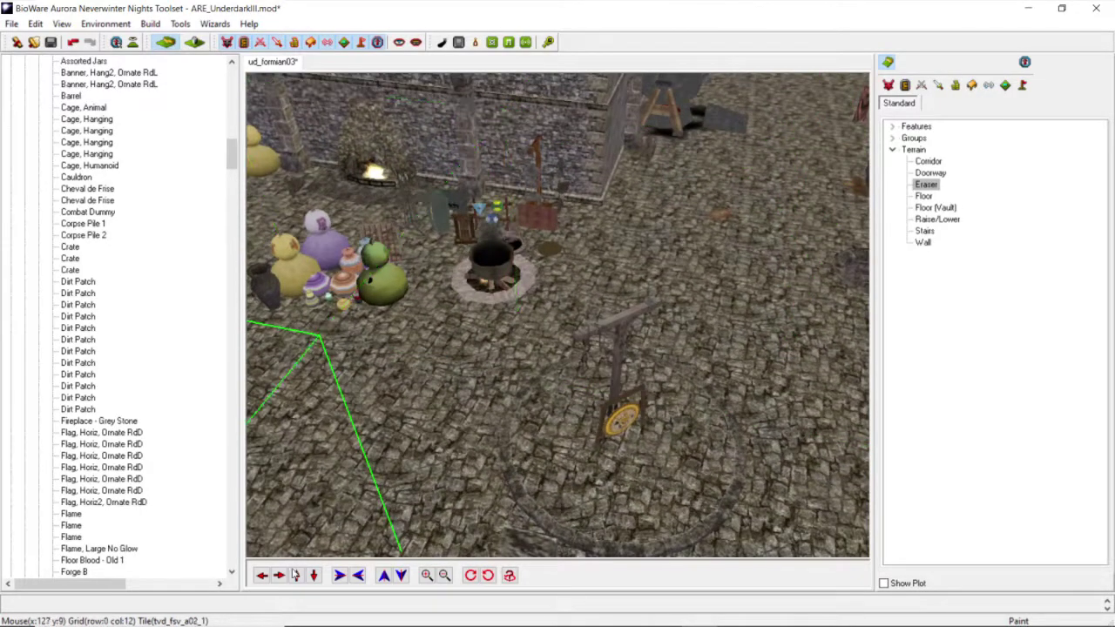
pyautogui.click(279, 575)
pyautogui.moveTo(407, 438); pyautogui.dragTo(452, 421, button='middle')
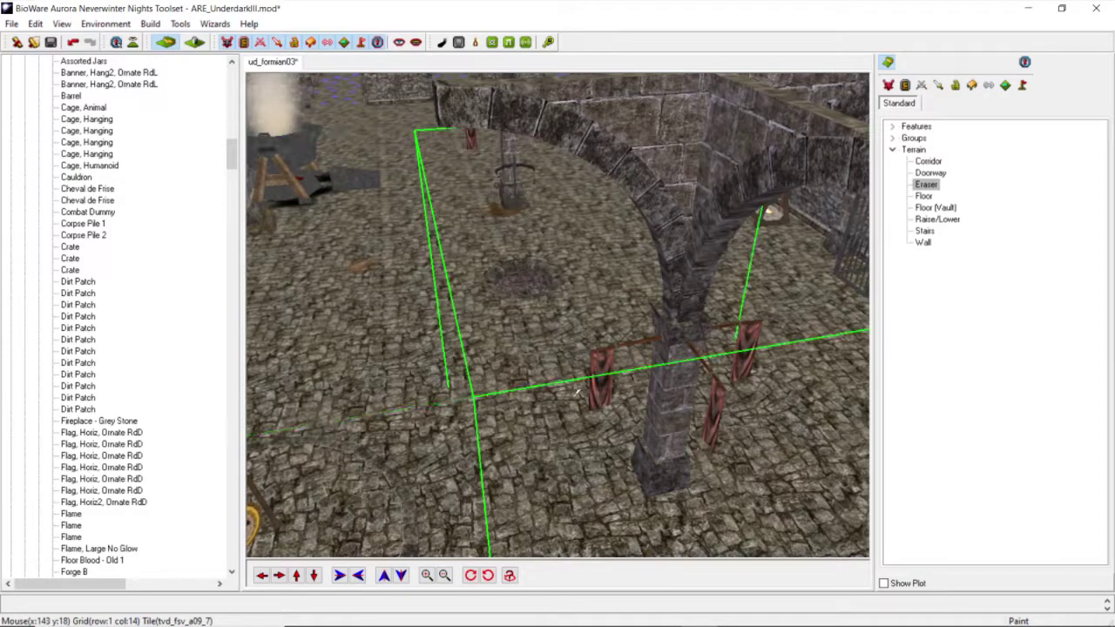
# Step: Select the three red flags mounted on the stone pillar and copy them
pyautogui.moveTo(573, 392); pyautogui.dragTo(562, 391, button='middle')
pyautogui.moveTo(647, 353); pyautogui.dragTo(613, 294, button='middle')
pyautogui.scroll(-3, 629, 358)
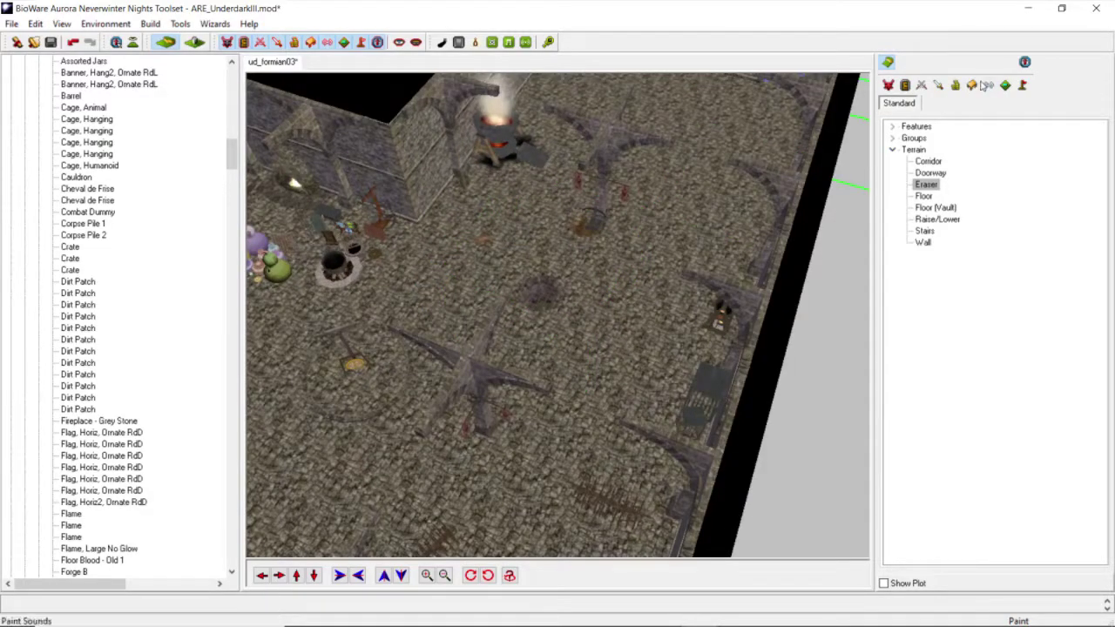
pyautogui.click(970, 85)
pyautogui.scroll(5, 626, 301)
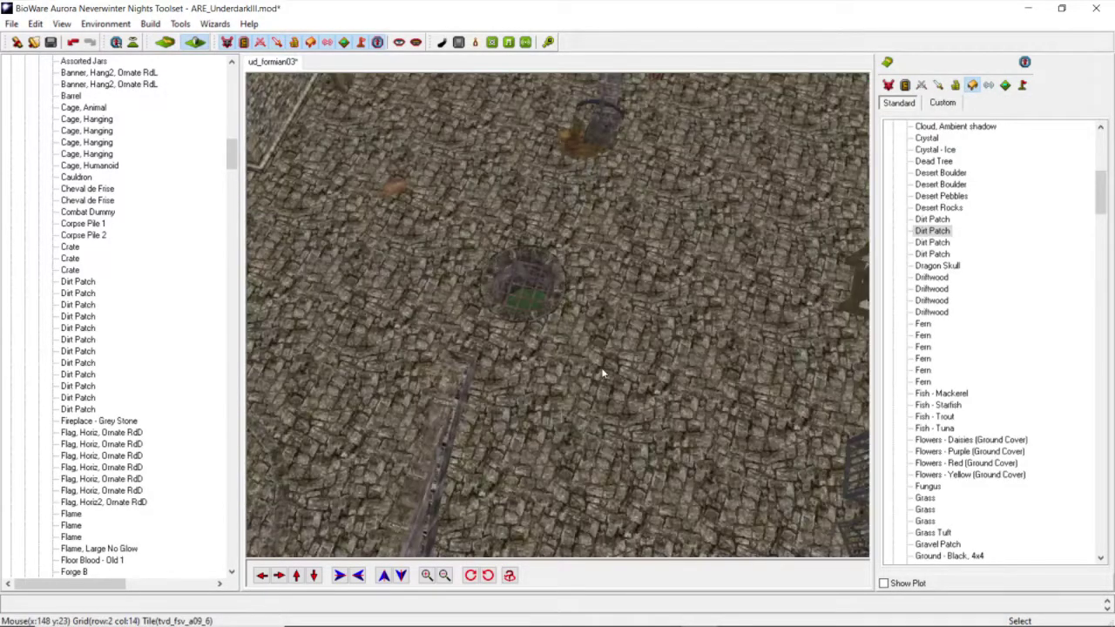
pyautogui.scroll(-5, 602, 373)
pyautogui.moveTo(447, 489); pyautogui.dragTo(425, 518)
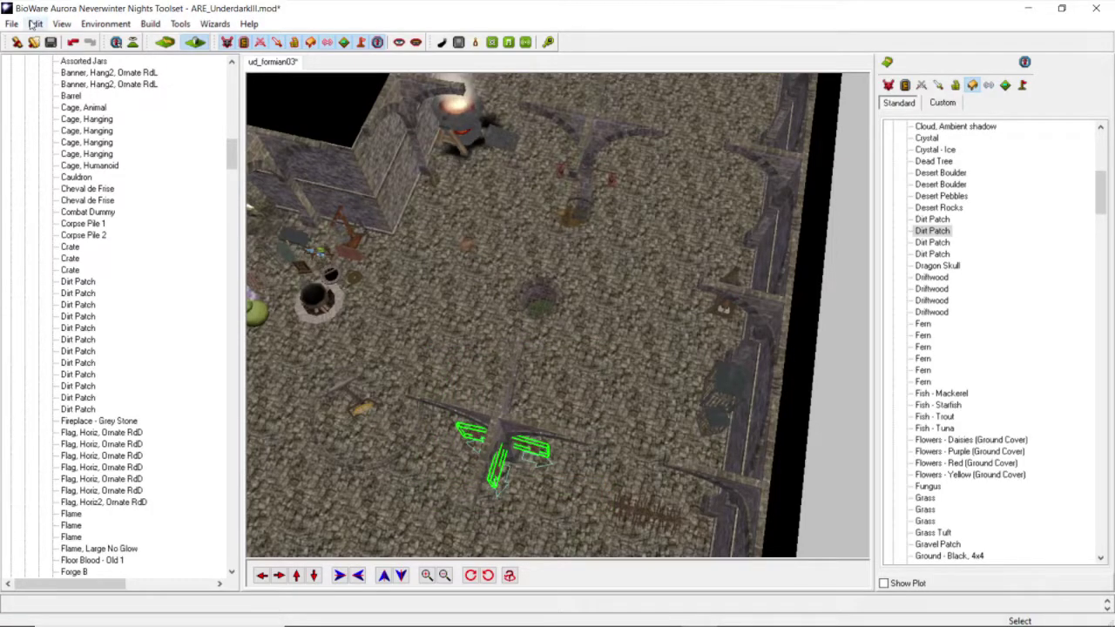
pyautogui.click(33, 24)
pyautogui.click(80, 78)
# Step: Paste the three copied flags around a bare pillar in the large empty hall beyond the grid of corridors
pyautogui.scroll(-5, 495, 244)
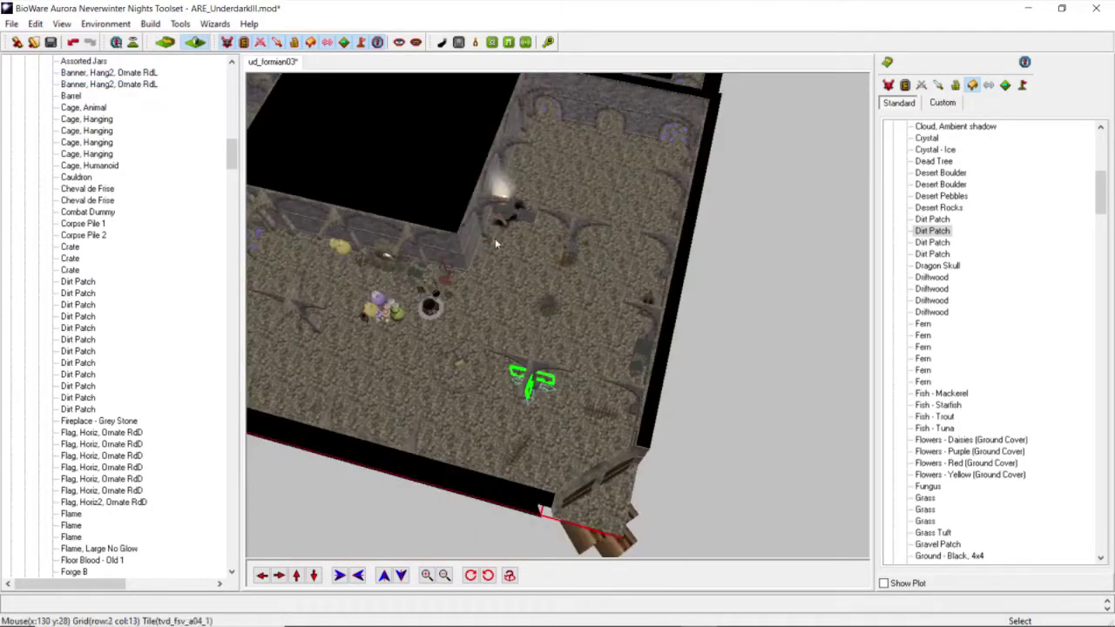
pyautogui.moveTo(495, 244); pyautogui.dragTo(359, 462, button='middle')
pyautogui.moveTo(297, 577); pyautogui.dragTo(297, 577)
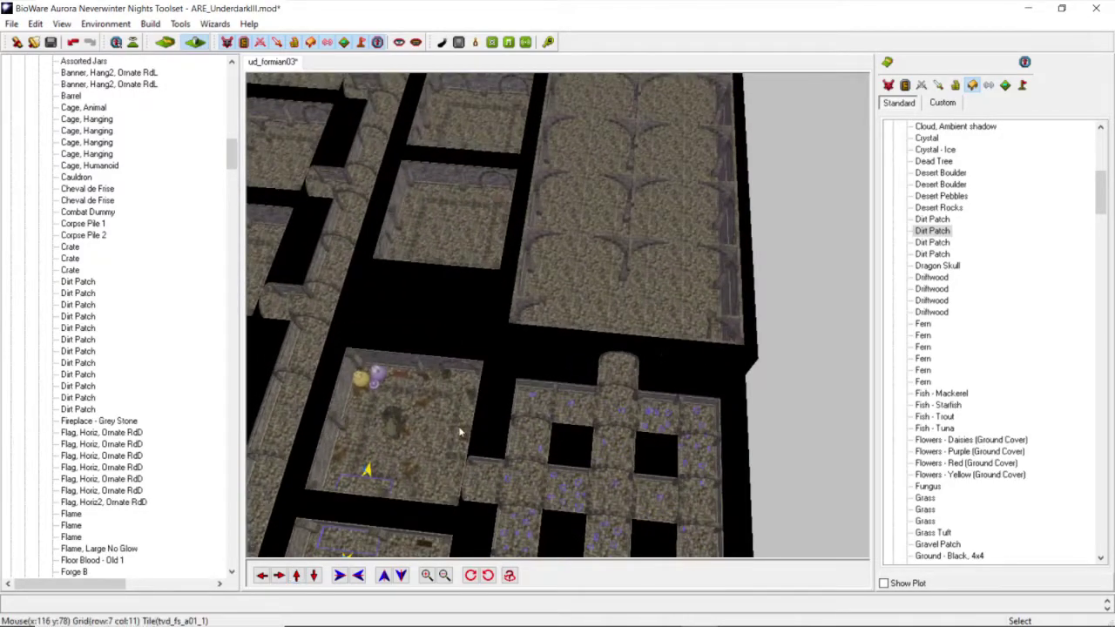
pyautogui.scroll(3, 495, 396)
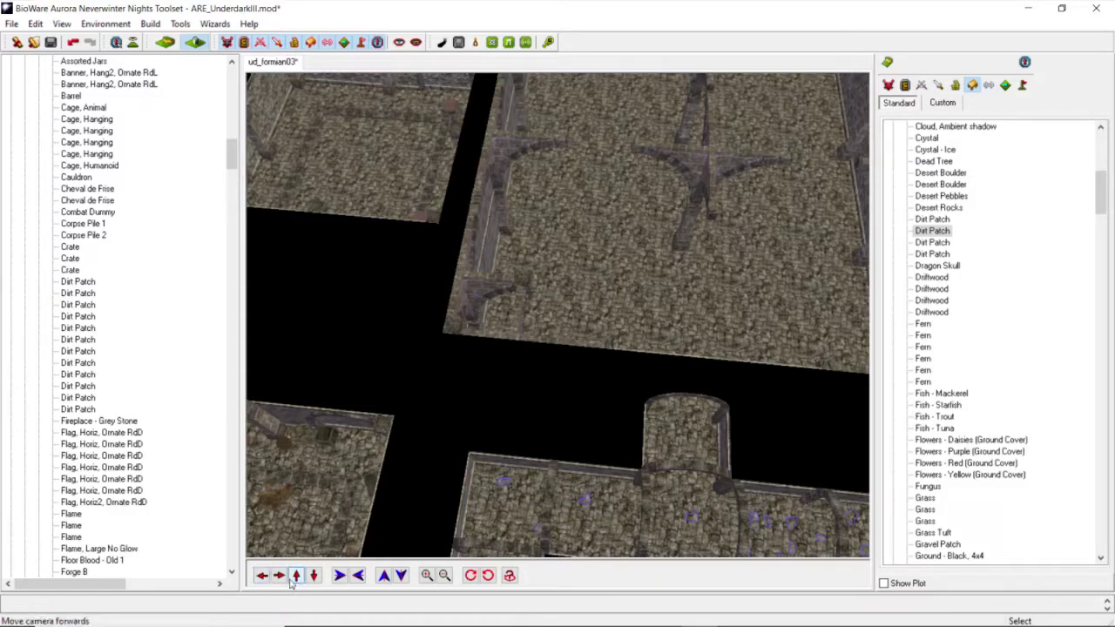
pyautogui.moveTo(284, 582); pyautogui.dragTo(291, 582)
pyautogui.moveTo(420, 441); pyautogui.dragTo(418, 395, button='middle')
pyautogui.scroll(3, 418, 396)
pyautogui.moveTo(481, 358); pyautogui.dragTo(275, 116, button='middle')
pyautogui.click(35, 24)
pyautogui.click(87, 107)
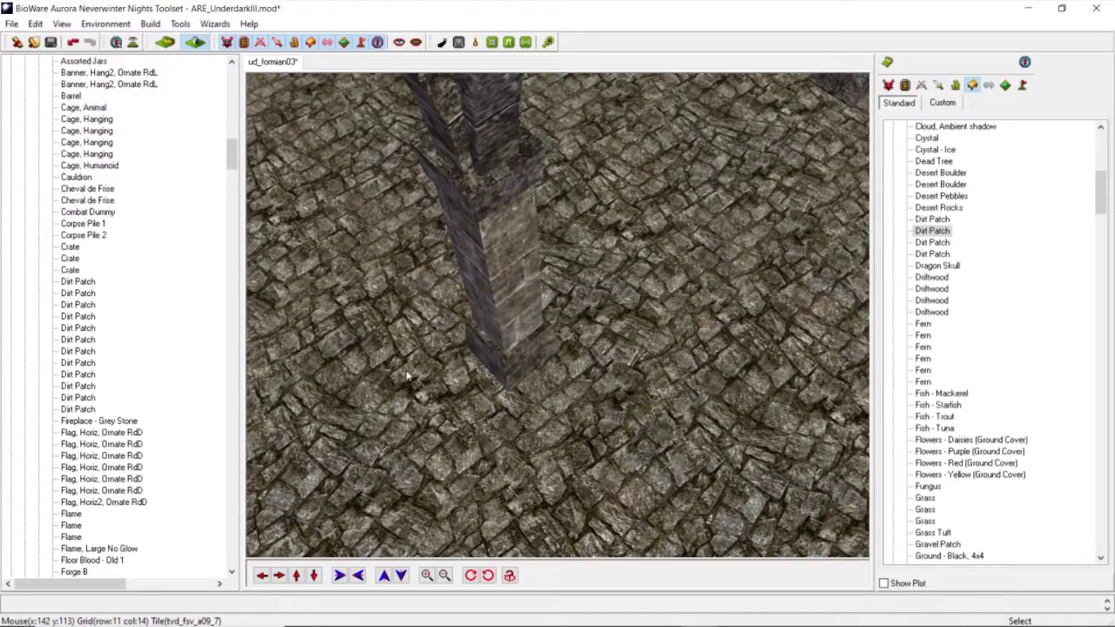
pyautogui.click(479, 406)
# Step: Shift the three pasted flags together so their poles meet the pillar's faces, and deselect them
pyautogui.moveTo(480, 407)
pyautogui.mouseDown(button='middle')
pyautogui.moveTo(574, 436)
pyautogui.moveTo(494, 420)
pyautogui.mouseUp(button='middle')
pyautogui.moveTo(521, 464); pyautogui.dragTo(514, 424, button='middle')
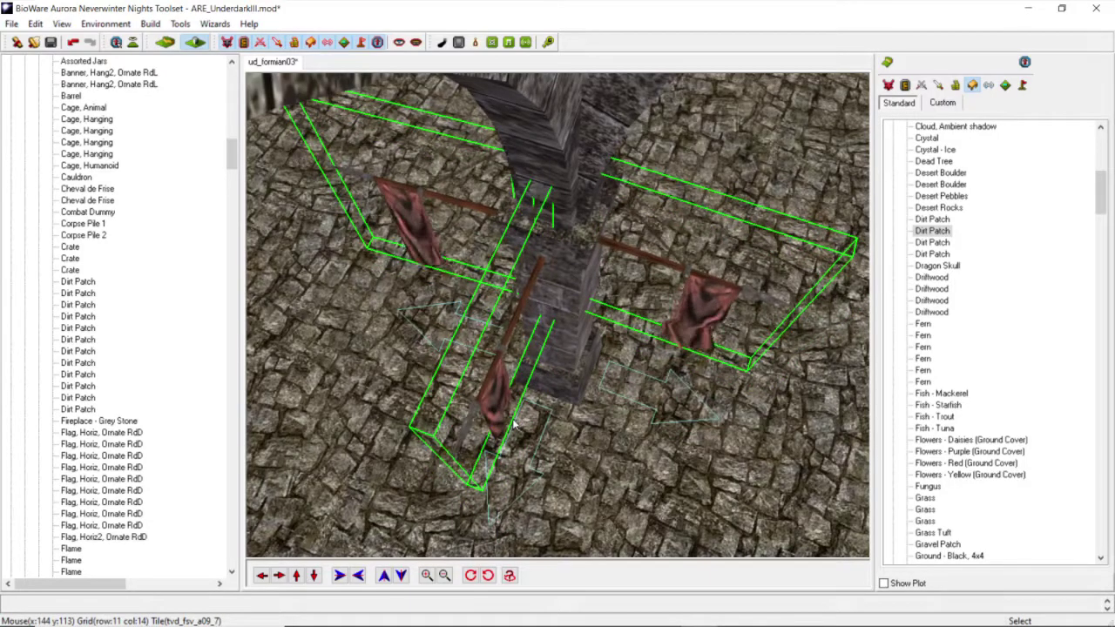
pyautogui.moveTo(514, 424); pyautogui.dragTo(492, 396, button='middle')
pyautogui.scroll(-2, 464, 402)
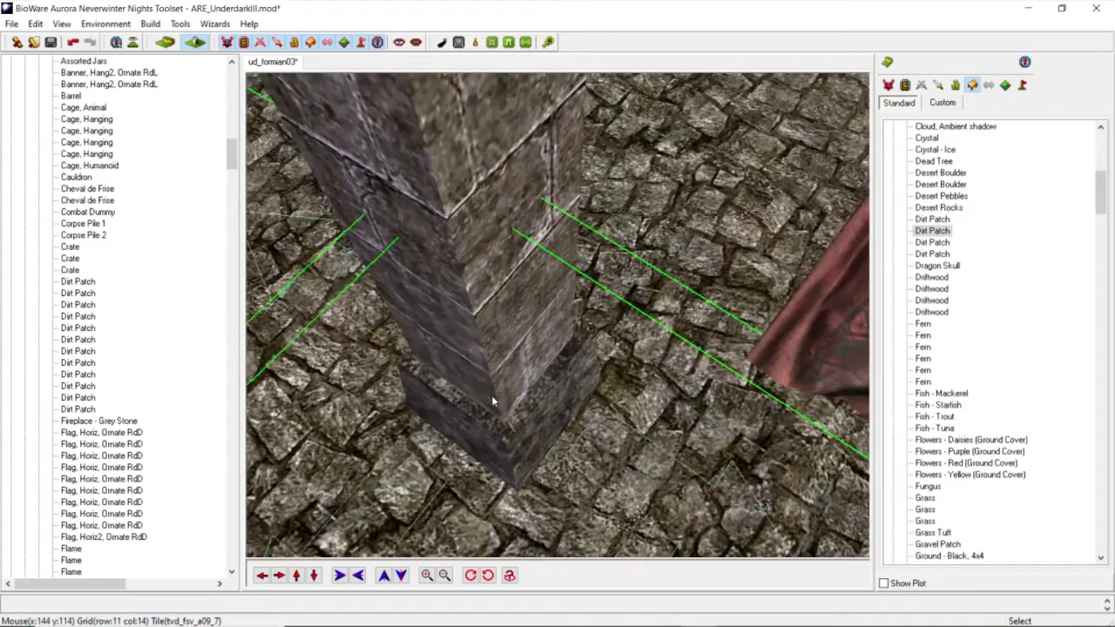
pyautogui.scroll(-3, 574, 362)
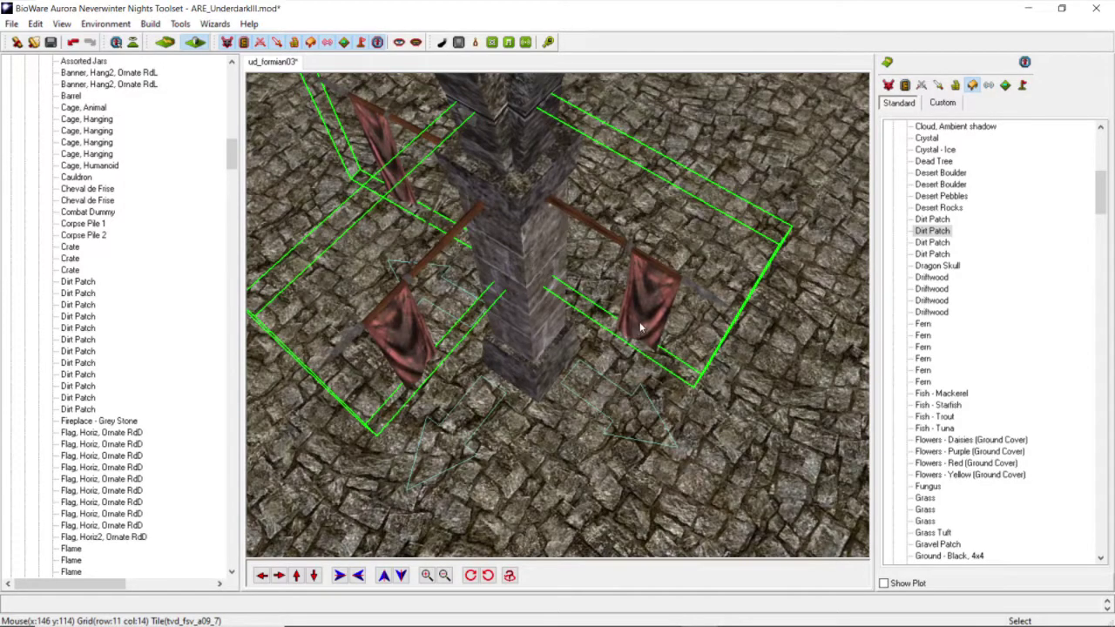
pyautogui.moveTo(640, 323); pyautogui.dragTo(643, 331)
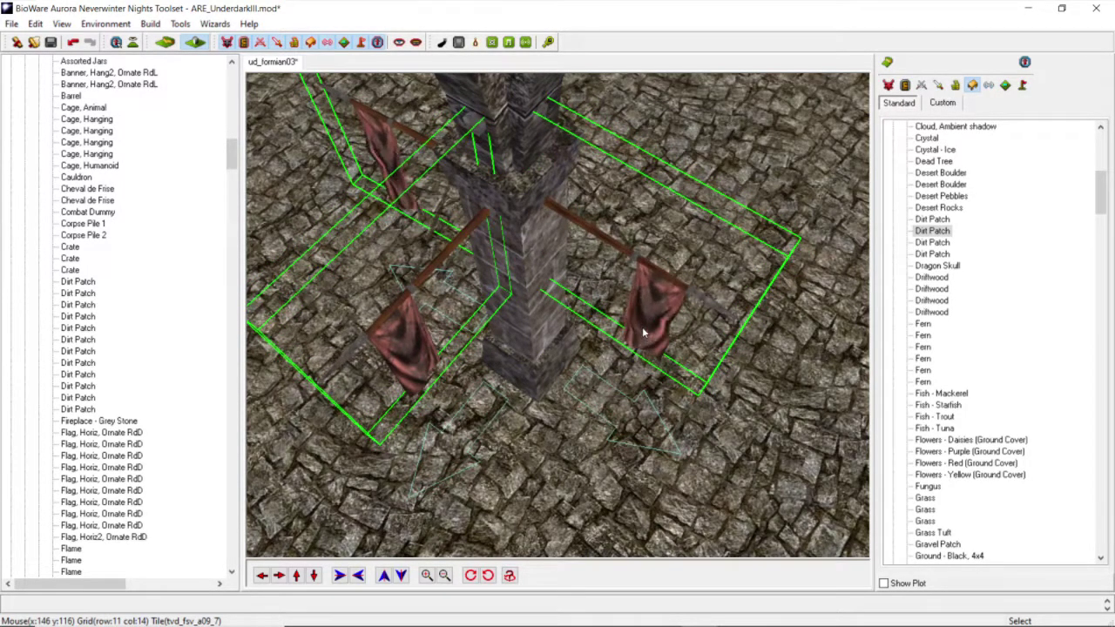
pyautogui.scroll(-4, 643, 331)
pyautogui.click(643, 331)
pyautogui.moveTo(643, 331); pyautogui.dragTo(526, 365, button='middle')
pyautogui.scroll(5, 671, 320)
pyautogui.moveTo(509, 370); pyautogui.dragTo(507, 368)
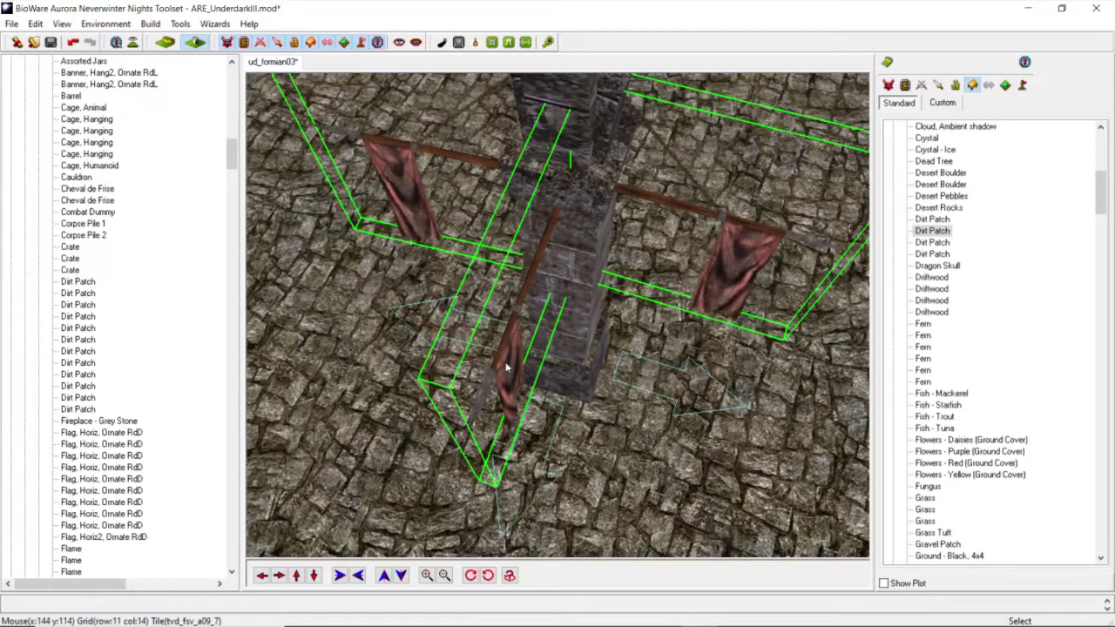
pyautogui.scroll(-5, 507, 368)
pyautogui.click(514, 355)
# Step: Copy one of the pillar's flags and paste the duplicate on the floor beside the pillar's bare face
pyautogui.moveTo(514, 355); pyautogui.dragTo(538, 266, button='middle')
pyautogui.scroll(5, 510, 286)
pyautogui.scroll(-6, 512, 273)
pyautogui.moveTo(555, 299); pyautogui.dragTo(502, 278, button='middle')
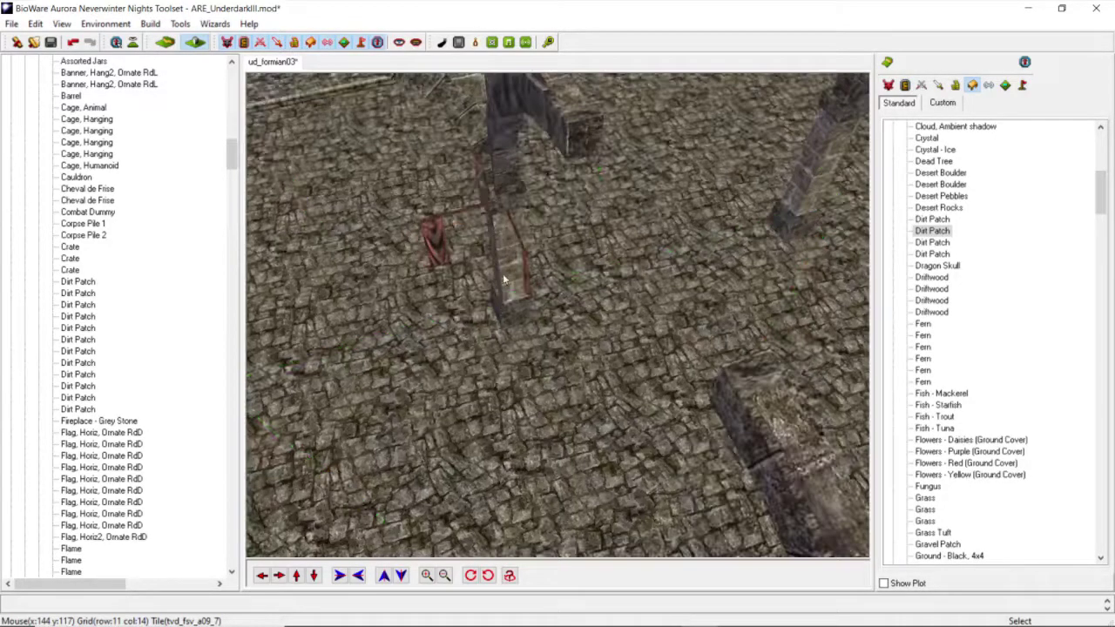
pyautogui.click(439, 242)
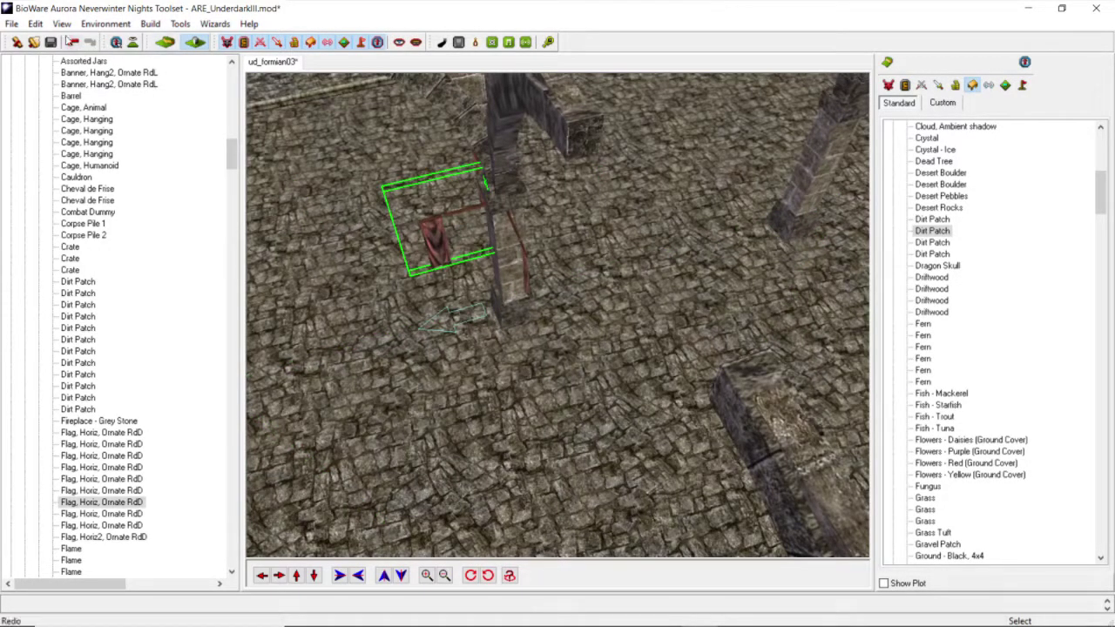
pyautogui.click(34, 24)
pyautogui.click(57, 77)
pyautogui.click(35, 23)
pyautogui.click(87, 108)
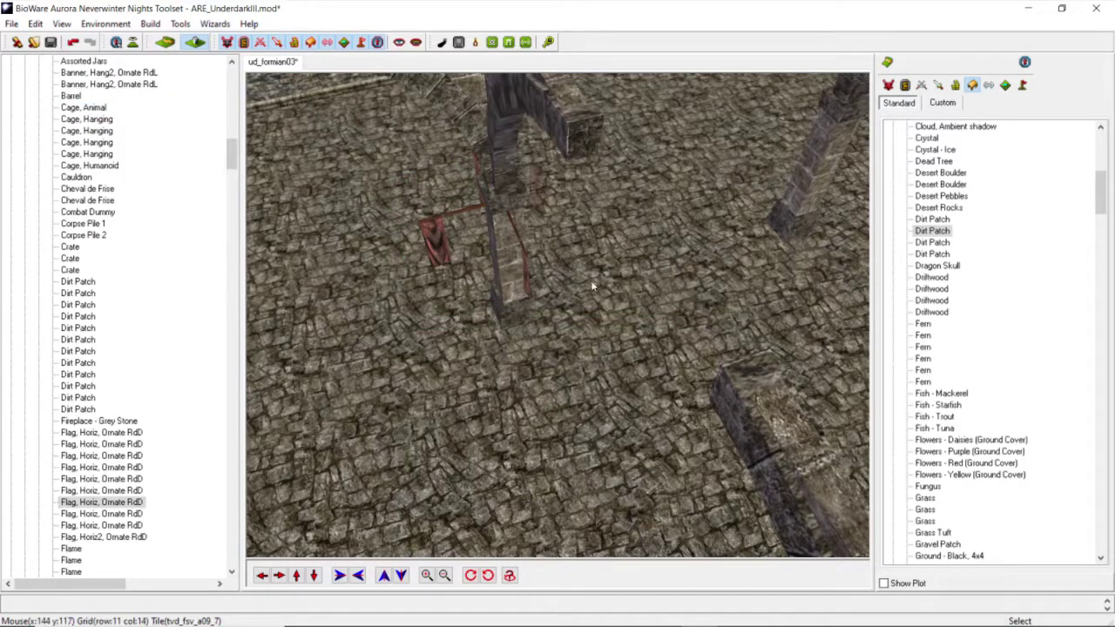
pyautogui.click(610, 279)
# Step: Rotate the new flag half a turn so it points away from the pillar, and apply its bearing with Adjust Location
pyautogui.moveTo(652, 319); pyautogui.dragTo(580, 330, button='middle')
pyautogui.scroll(4, 581, 329)
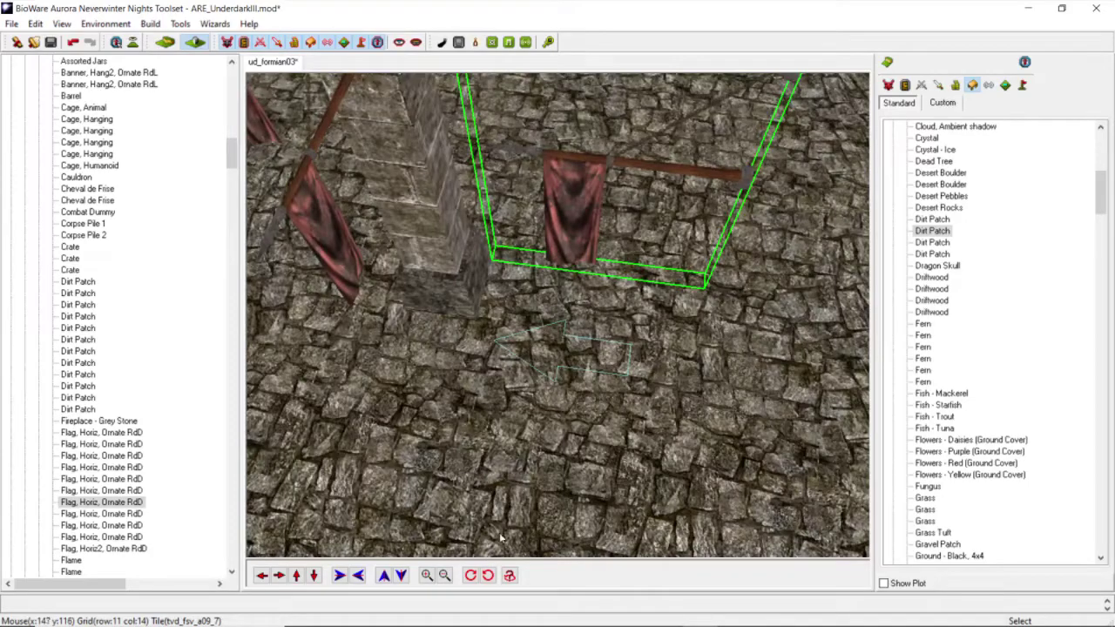
pyautogui.moveTo(478, 573); pyautogui.dragTo(477, 575)
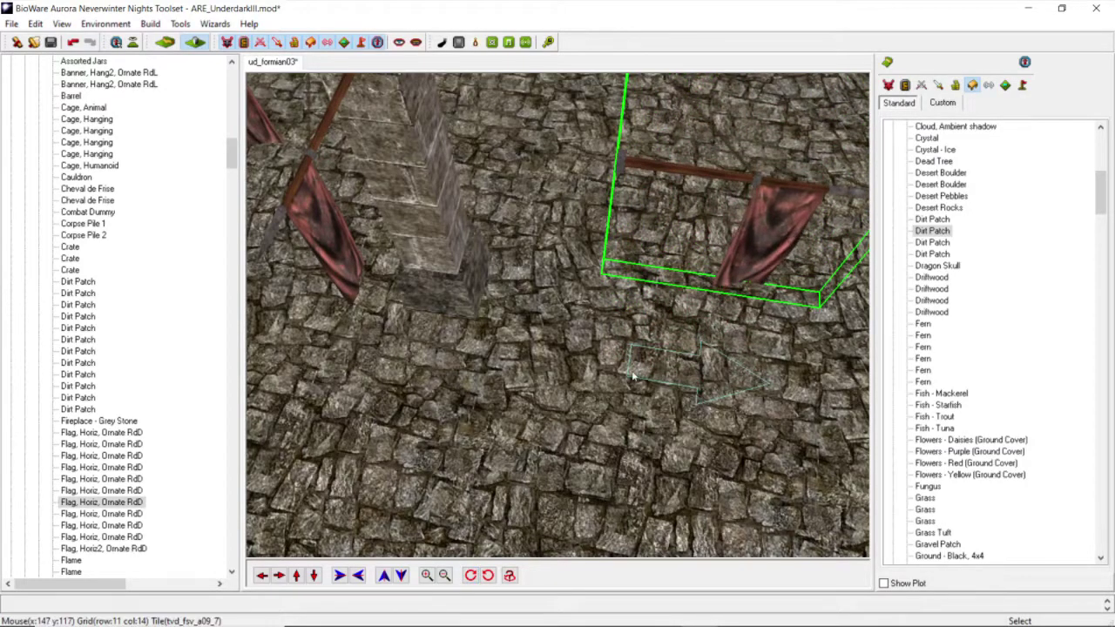
pyautogui.rightClick(736, 263)
pyautogui.click(778, 287)
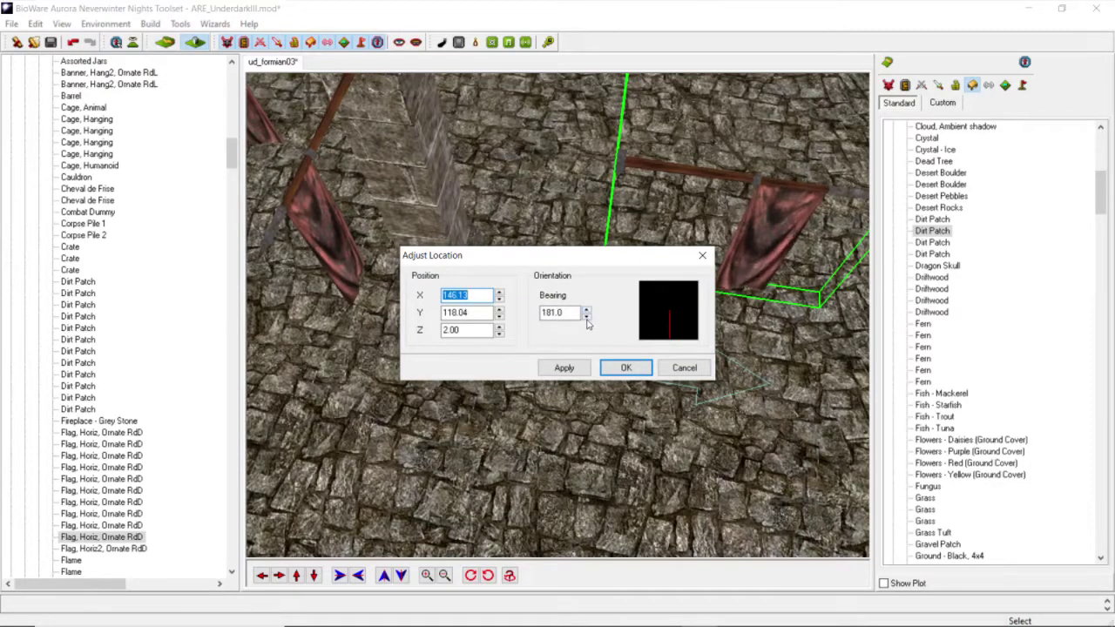
pyautogui.click(573, 371)
pyautogui.click(623, 371)
# Step: Move the fourth flag onto the pillar's bare face and nudge it until its pole meets the stone
pyautogui.moveTo(744, 281); pyautogui.dragTo(626, 215)
pyautogui.scroll(-3, 634, 248)
pyautogui.scroll(5, 635, 248)
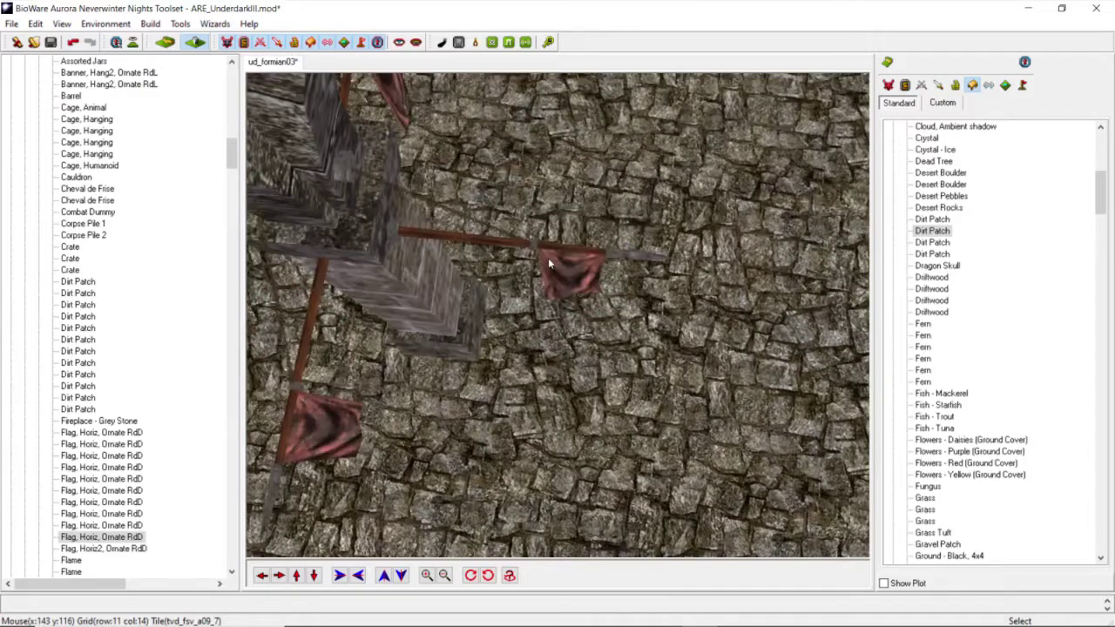
pyautogui.moveTo(549, 262); pyautogui.dragTo(556, 262, button='middle')
pyautogui.click(551, 256)
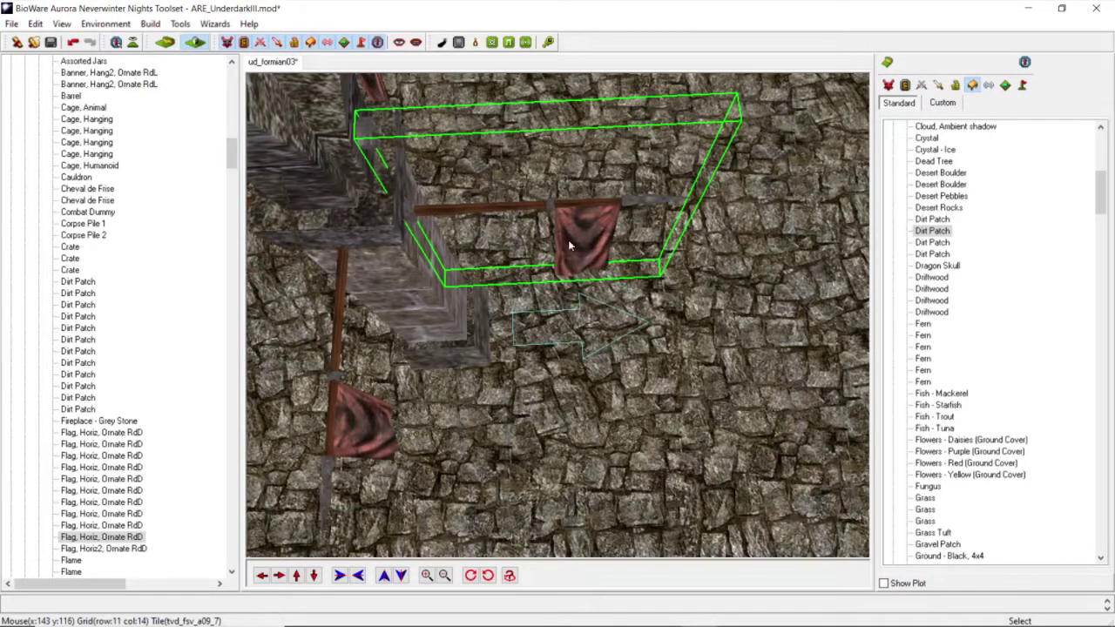
pyautogui.moveTo(594, 258); pyautogui.dragTo(592, 249)
pyautogui.scroll(-5, 591, 249)
pyautogui.moveTo(591, 249); pyautogui.dragTo(374, 485, button='middle')
pyautogui.scroll(5, 510, 233)
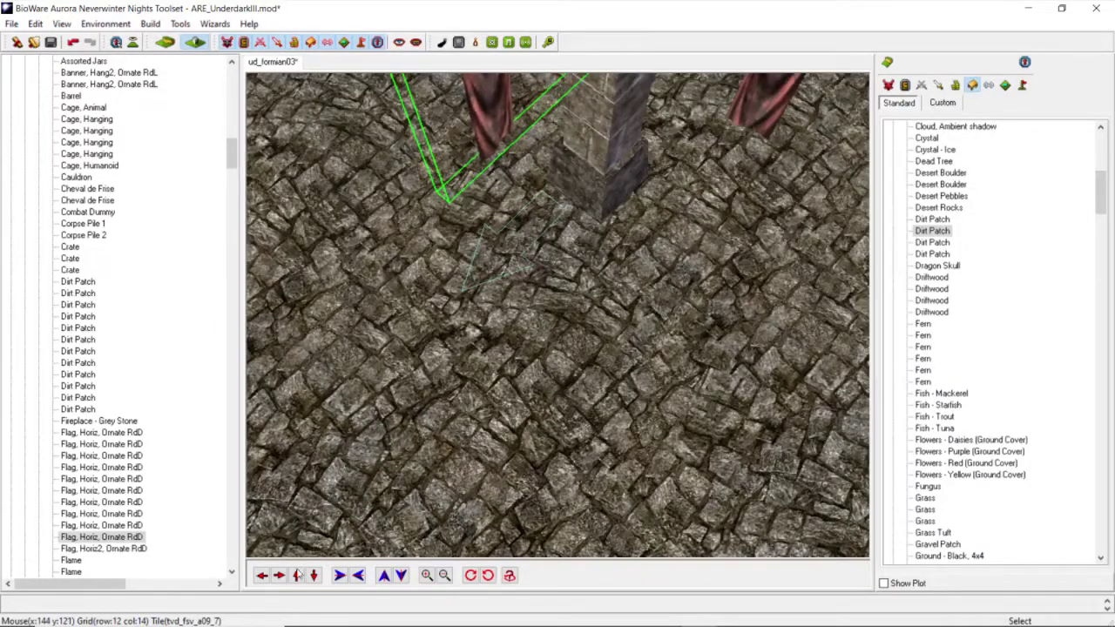
pyautogui.click(297, 574)
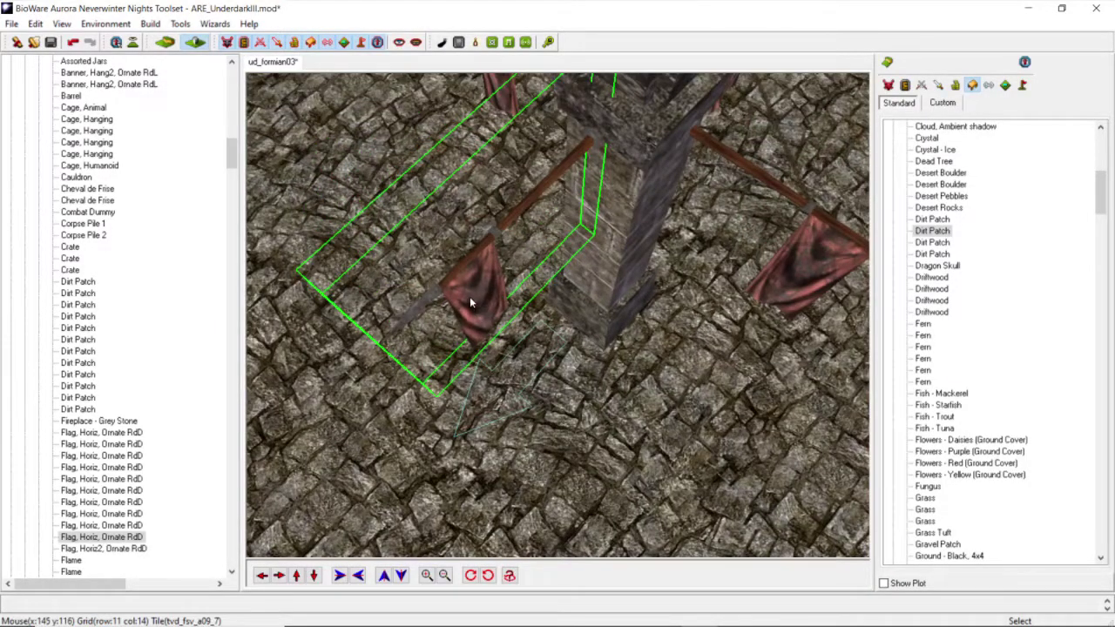
pyautogui.moveTo(470, 298); pyautogui.dragTo(472, 298)
pyautogui.scroll(-6, 514, 288)
pyautogui.click(523, 284)
# Step: Select all four flags around the pillar, copy them and paste the set near the neighbouring bare pillar
pyautogui.moveTo(522, 285); pyautogui.dragTo(635, 242, button='middle')
pyautogui.moveTo(641, 234); pyautogui.dragTo(474, 437)
pyautogui.moveTo(479, 262); pyautogui.dragTo(468, 354, button='middle')
pyautogui.scroll(4, 468, 365)
pyautogui.scroll(-4, 553, 360)
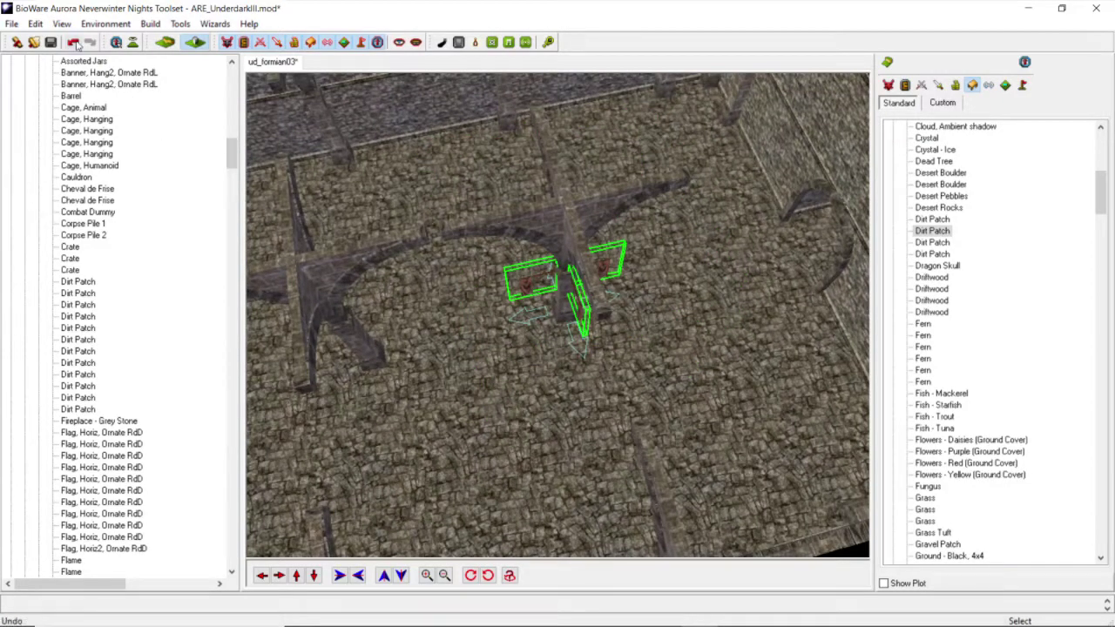
pyautogui.click(35, 24)
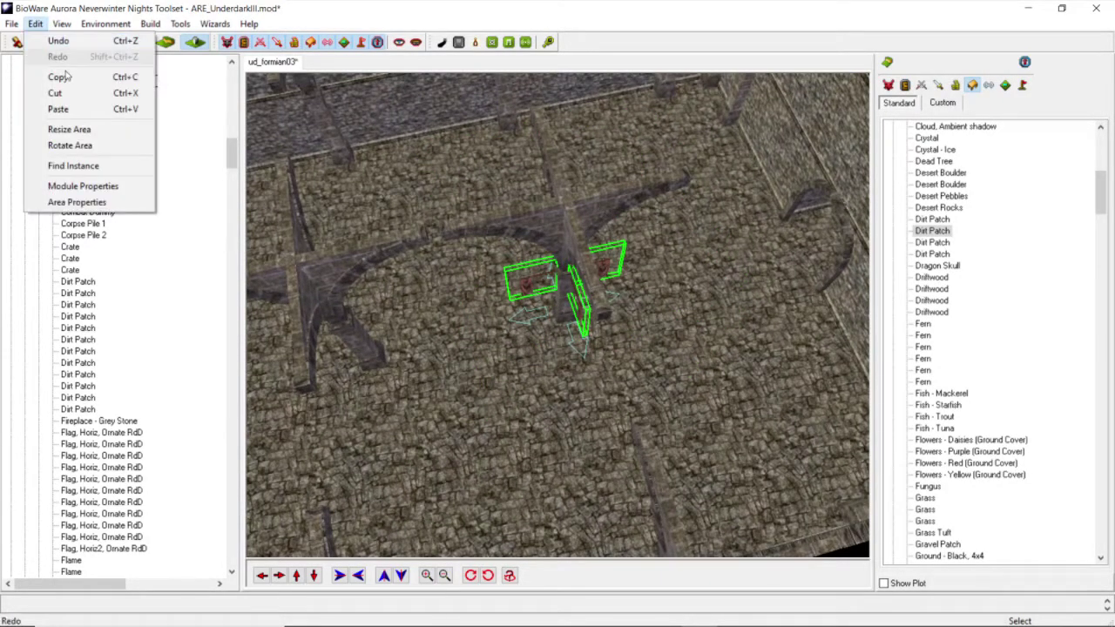
pyautogui.click(57, 75)
pyautogui.click(35, 24)
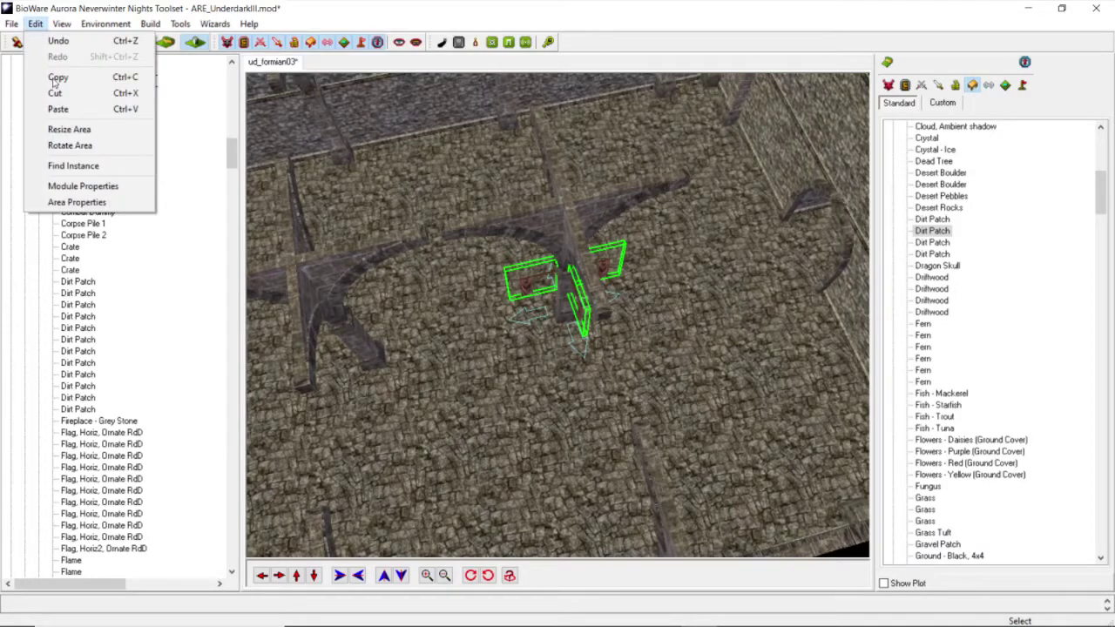
pyautogui.click(57, 107)
pyautogui.click(424, 400)
# Step: Move the pasted set of four flags around the neighbouring pillar and deselect it
pyautogui.scroll(5, 424, 401)
pyautogui.moveTo(424, 401); pyautogui.dragTo(270, 520, button='middle')
pyautogui.click(262, 580)
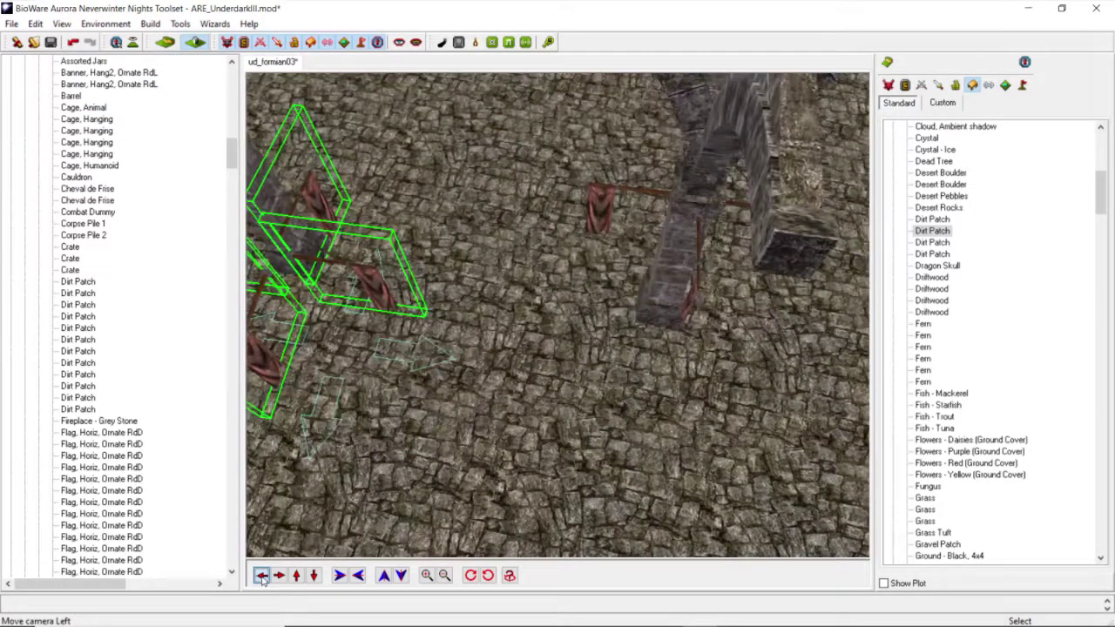
pyautogui.moveTo(450, 341); pyautogui.dragTo(437, 364, button='middle')
pyautogui.keyDown('alt'); pyautogui.moveTo(438, 364); pyautogui.dragTo(471, 298); pyautogui.keyUp('alt')
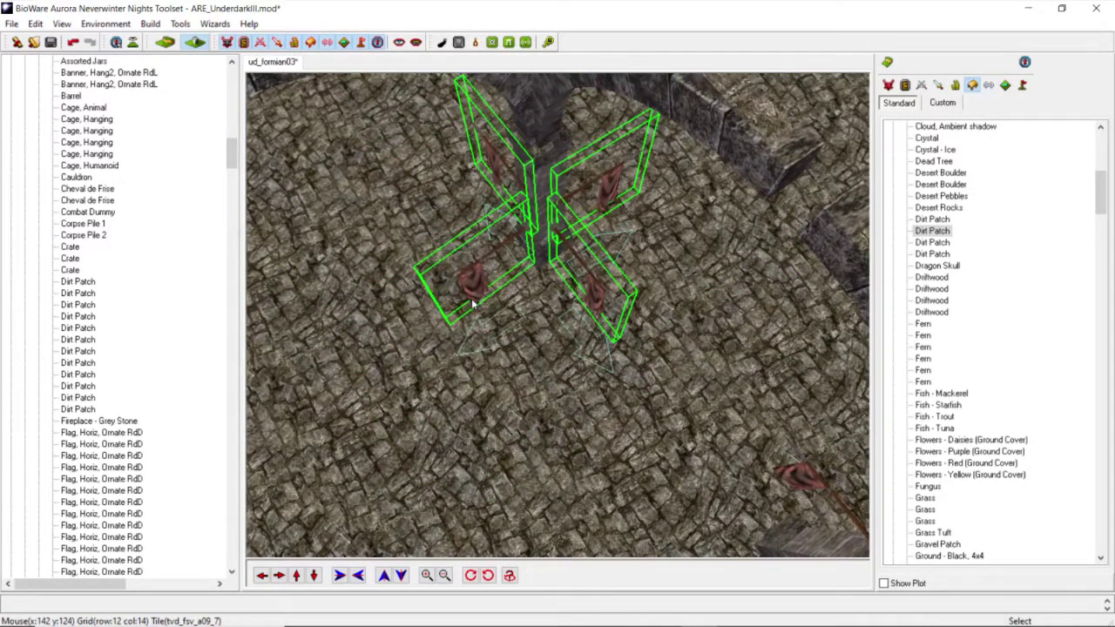
pyautogui.moveTo(477, 279); pyautogui.dragTo(610, 335, button='middle')
pyautogui.click(626, 307)
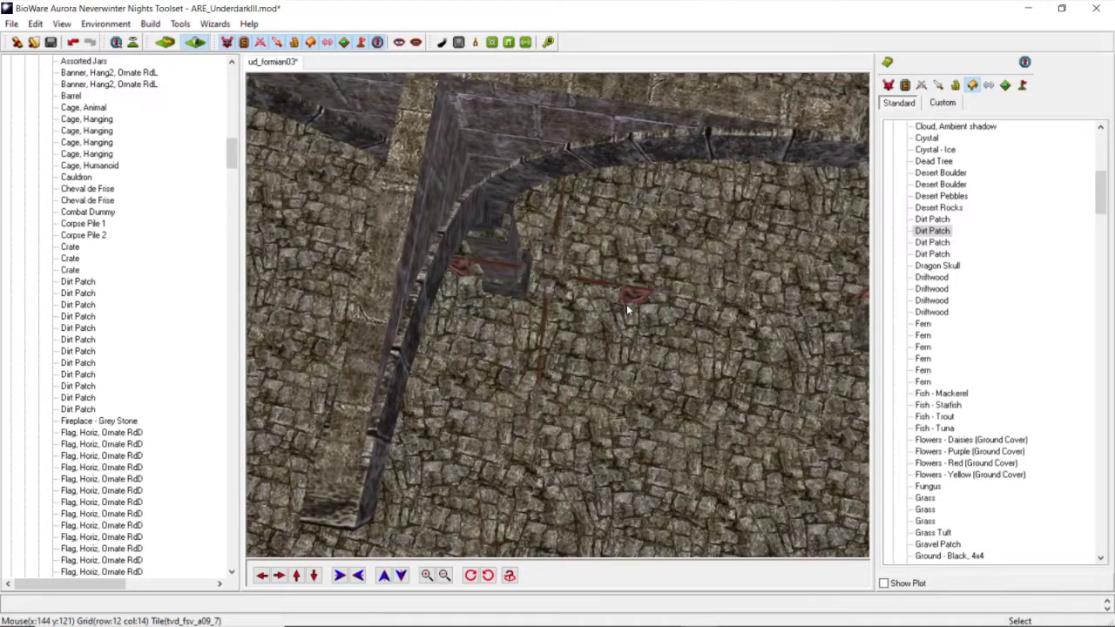
# Step: Reselect the four pasted flags and adjust how they are centred on the second pillar
pyautogui.scroll(-5, 637, 277)
pyautogui.moveTo(666, 217); pyautogui.dragTo(493, 380)
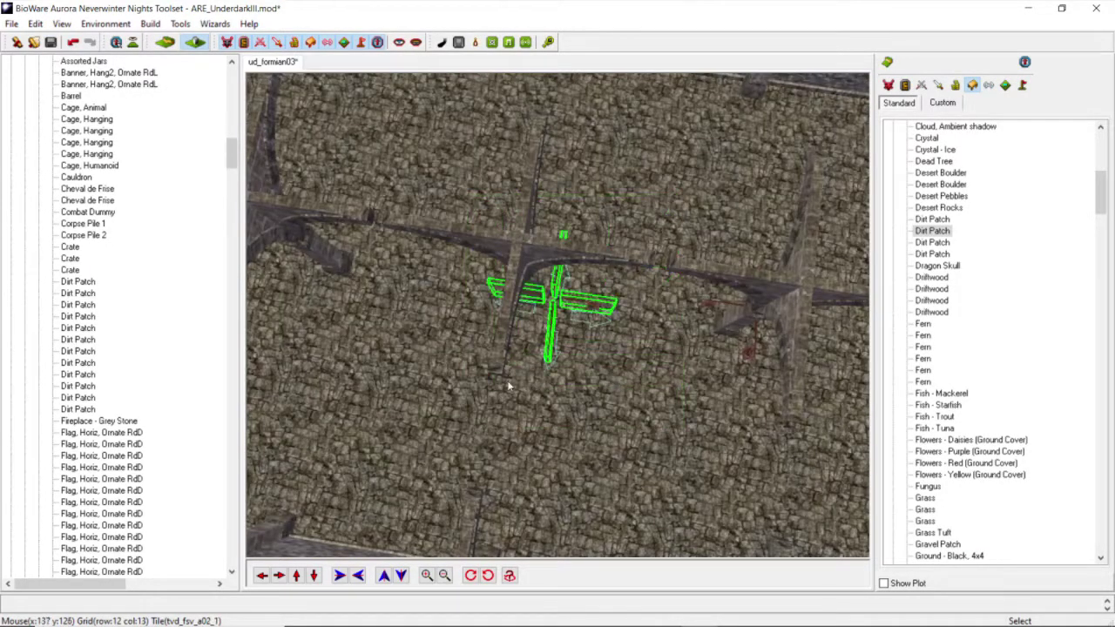
pyautogui.scroll(4, 544, 383)
pyautogui.scroll(-4, 545, 383)
pyautogui.click(547, 383)
pyautogui.moveTo(547, 382); pyautogui.dragTo(525, 384, button='middle')
pyautogui.scroll(5, 524, 383)
pyautogui.click(518, 361)
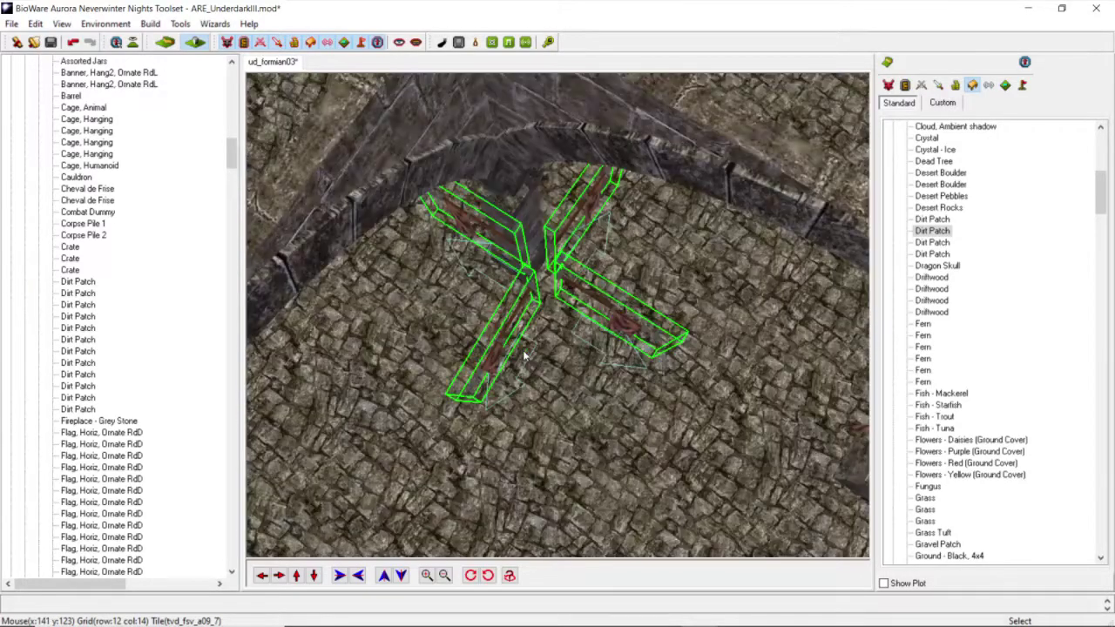
pyautogui.click(497, 344)
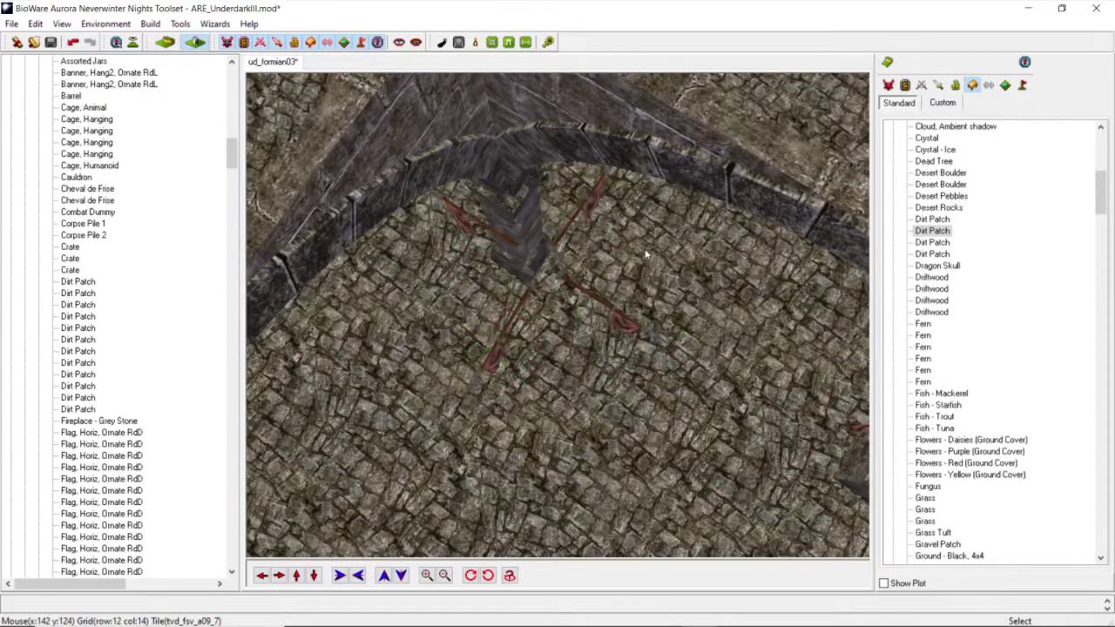
# Step: Reselect the four flags around the second pillar and move the set slightly to line it up with the pillar's centre
pyautogui.scroll(-4, 640, 256)
pyautogui.moveTo(633, 257); pyautogui.dragTo(627, 218, button='middle')
pyautogui.click(466, 371)
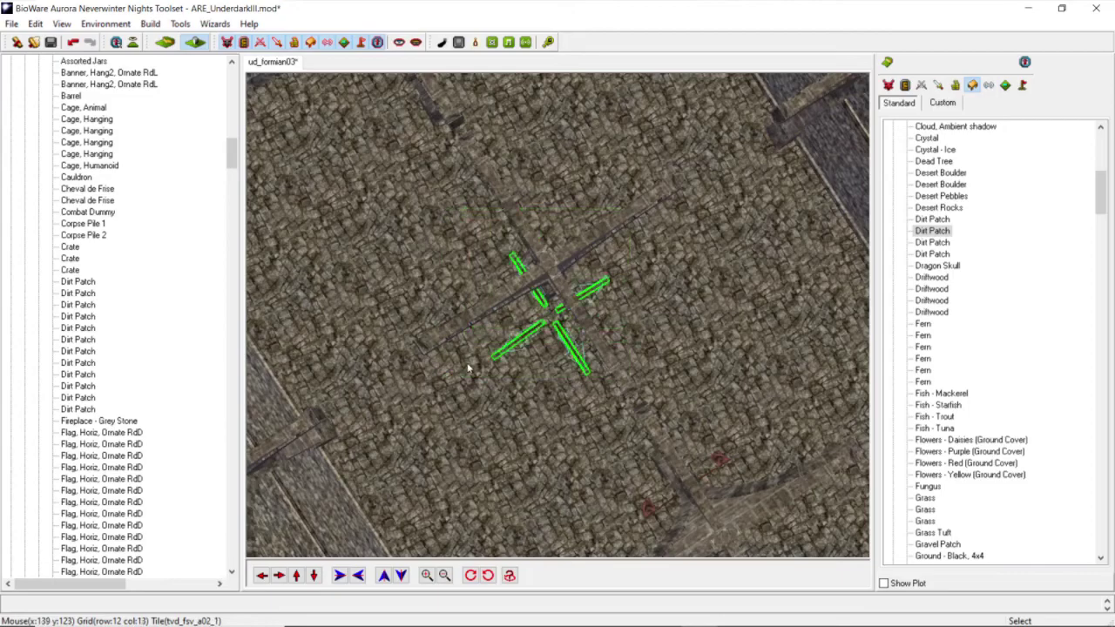
pyautogui.scroll(4, 523, 358)
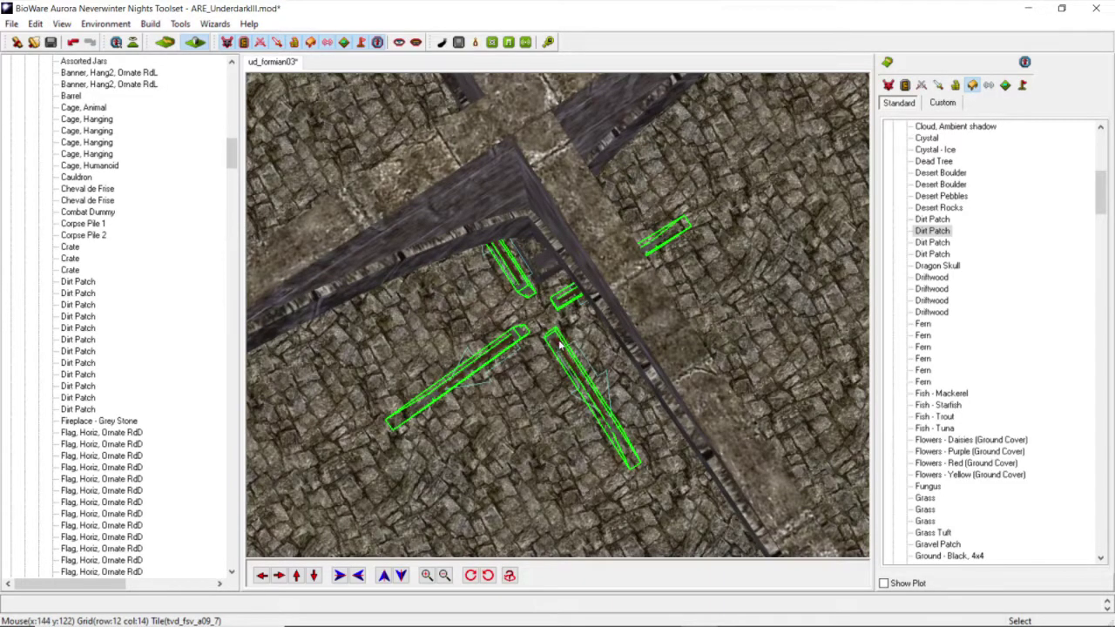
pyautogui.press('Delete')
pyautogui.hotkey('ctrl', 'z')
pyautogui.click(486, 232)
pyautogui.click(487, 233)
pyautogui.click(483, 233)
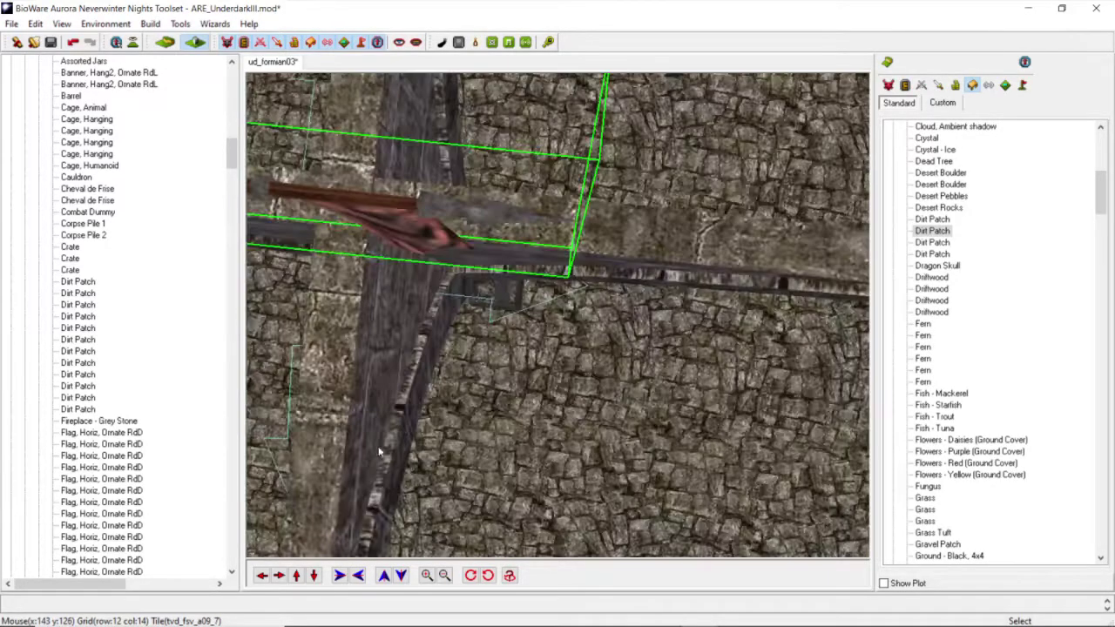
pyautogui.click(262, 576)
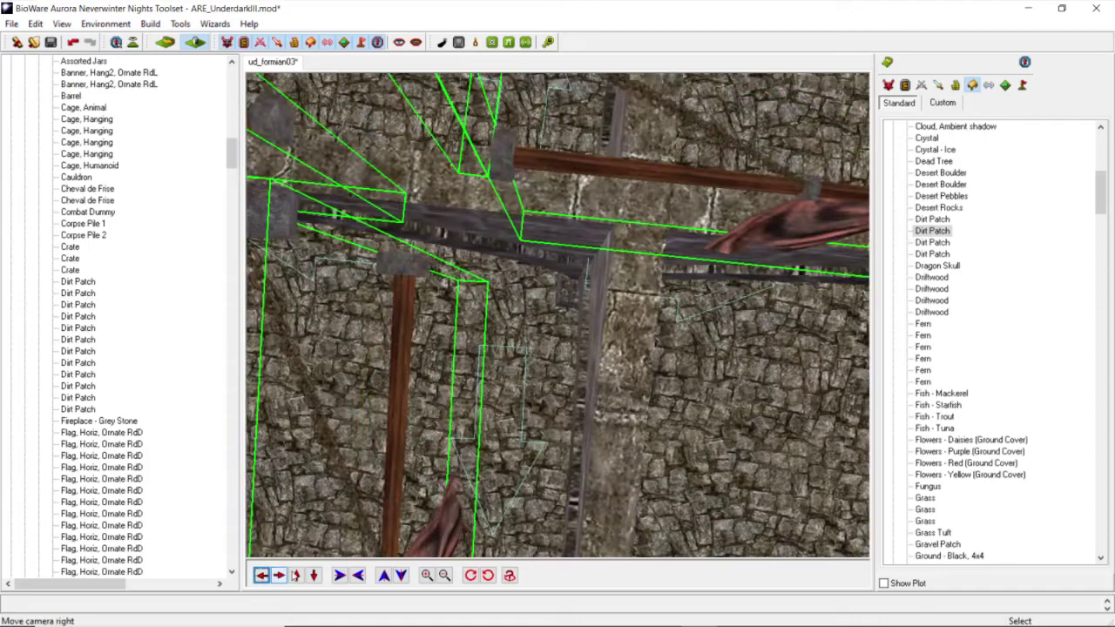
pyautogui.click(296, 576)
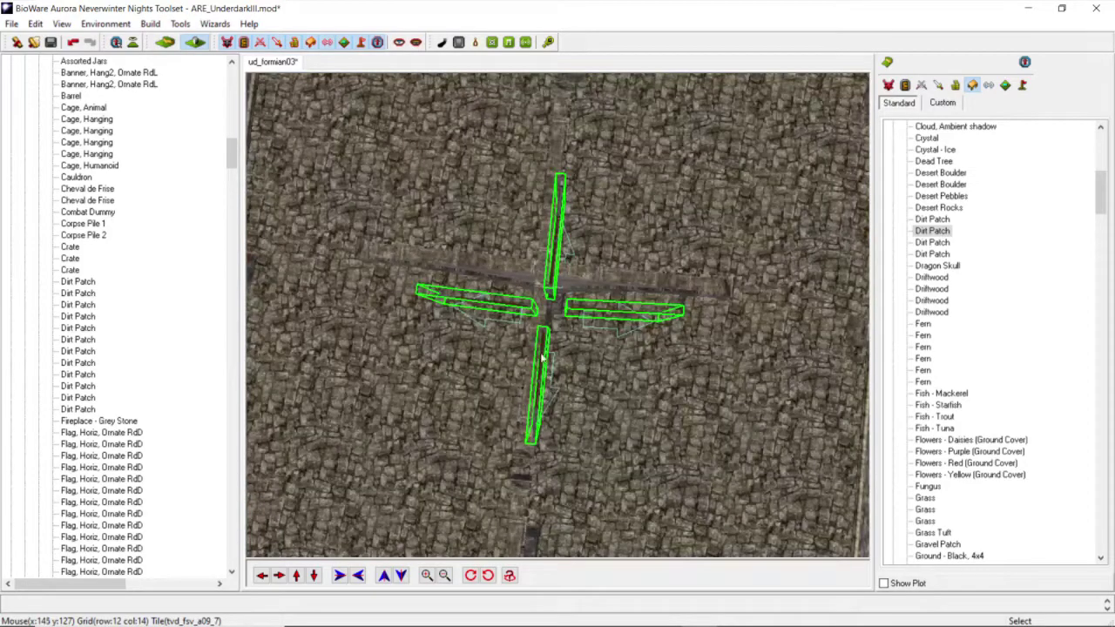
pyautogui.keyDown('alt'); pyautogui.moveTo(541, 350); pyautogui.dragTo(542, 338); pyautogui.keyUp('alt')
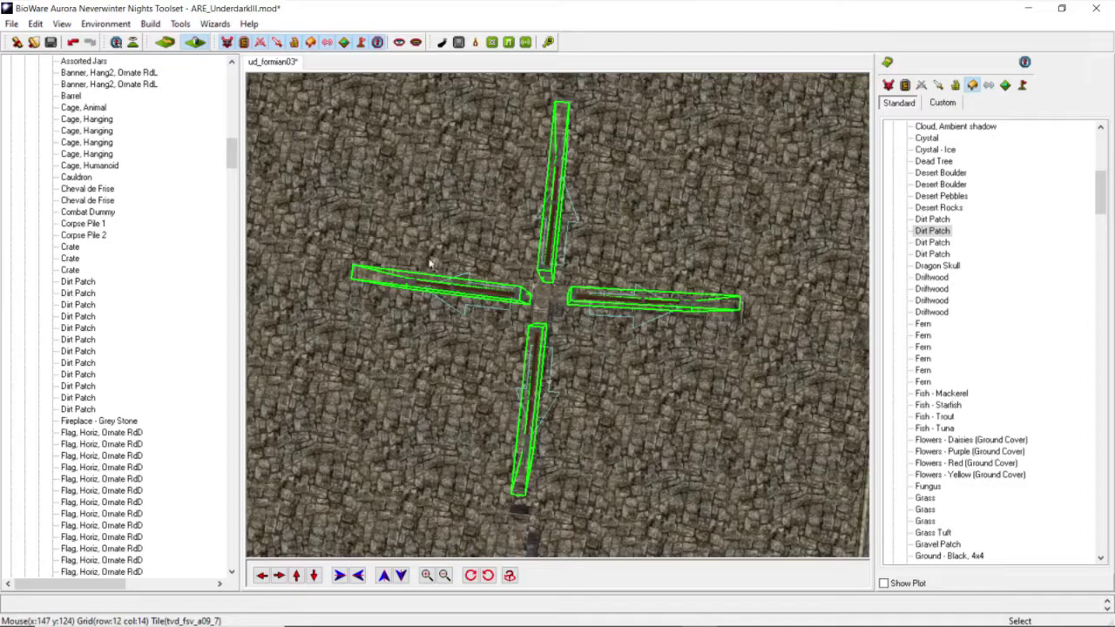
# Step: Examine from several distances and angles how the four selected flags line up with the pillar's centre
pyautogui.scroll(-5, 525, 224)
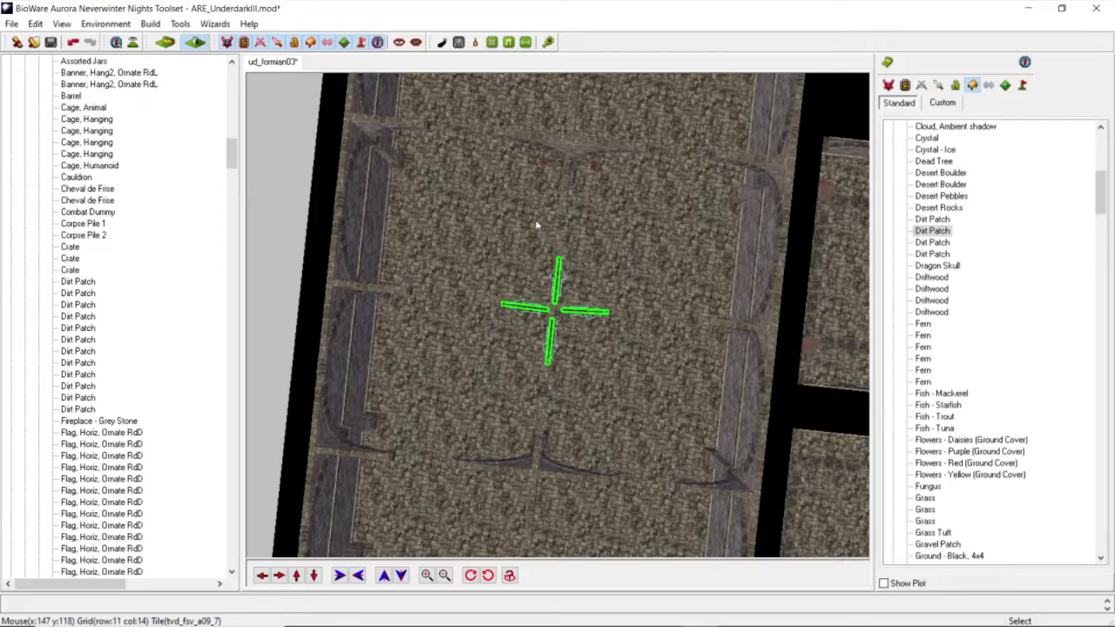
pyautogui.scroll(3, 537, 230)
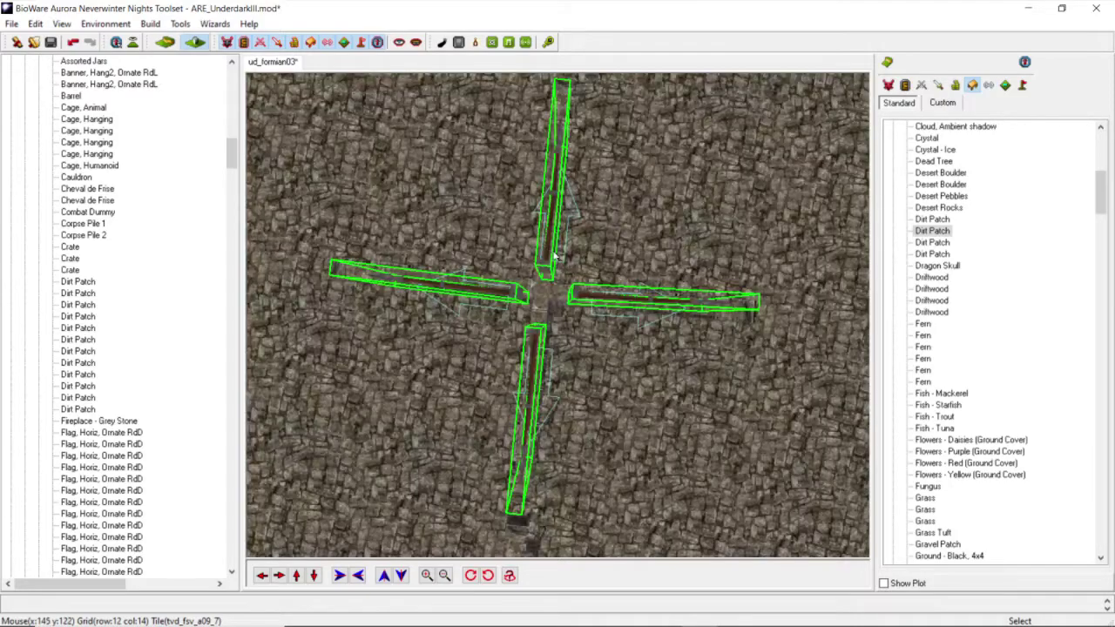
pyautogui.scroll(-3, 540, 235)
pyautogui.scroll(4, 568, 274)
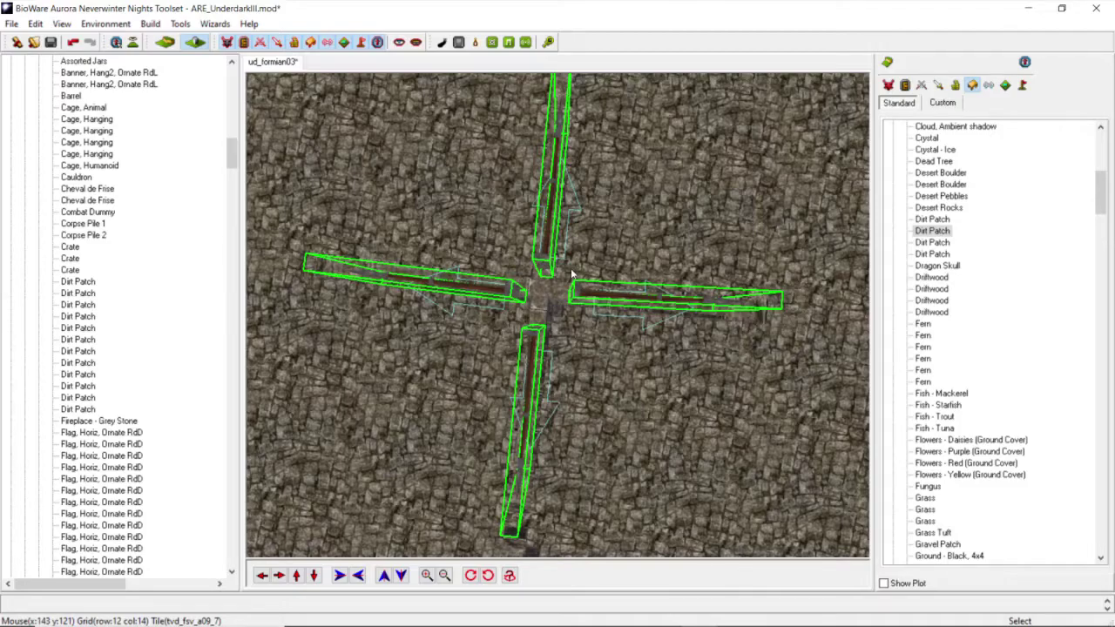
pyautogui.moveTo(642, 330); pyautogui.dragTo(526, 366, button='middle')
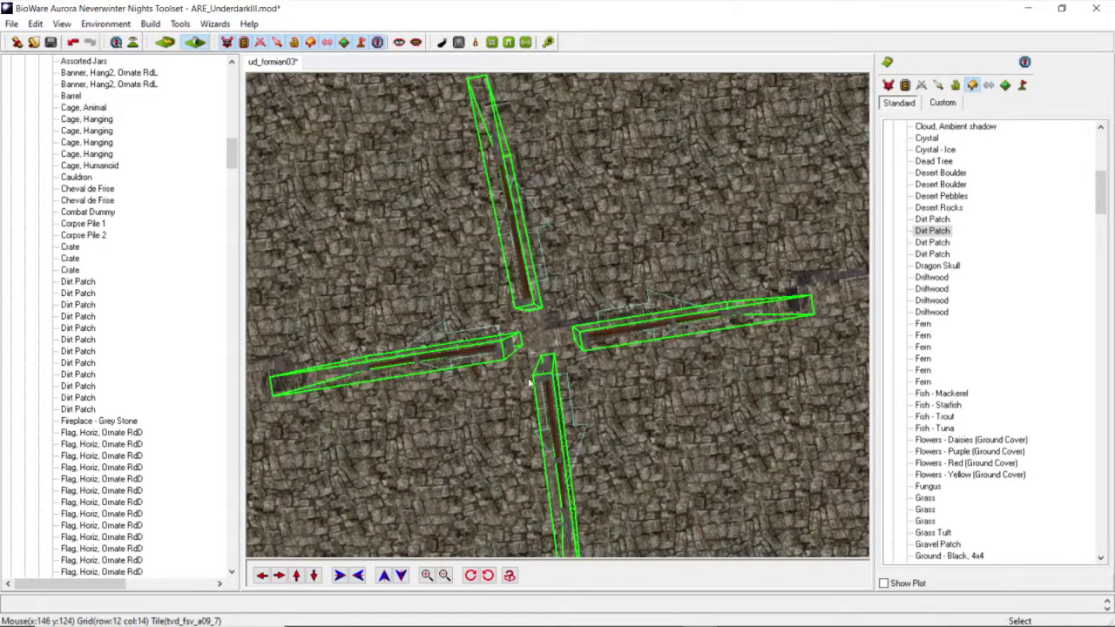
pyautogui.click(267, 572)
pyautogui.moveTo(532, 366); pyautogui.dragTo(549, 331, button='middle')
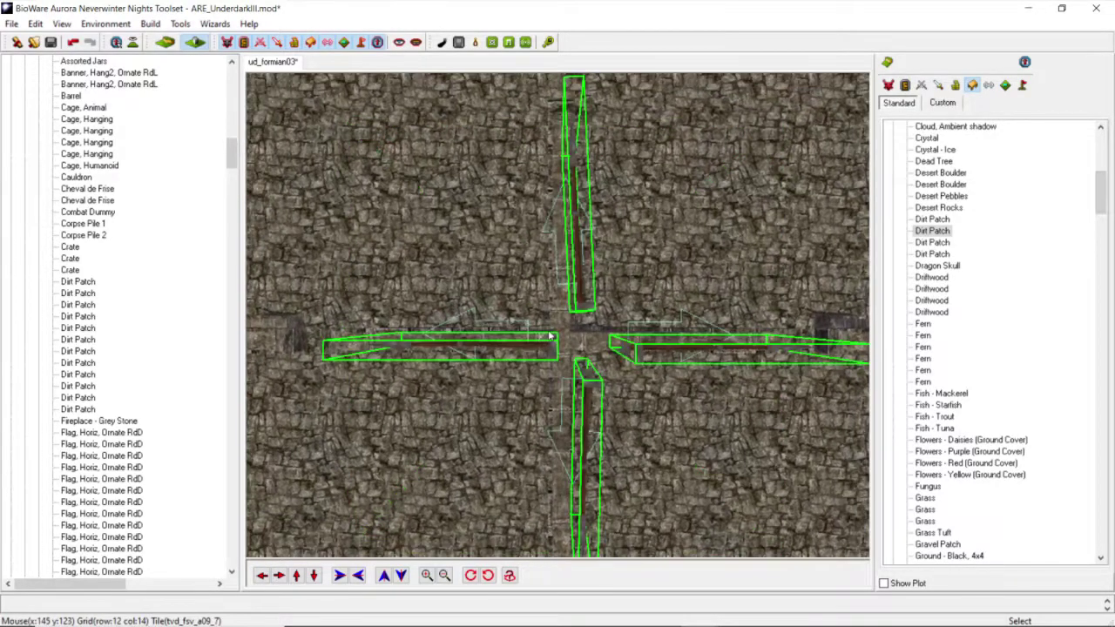
# Step: Deselect the set, then fine-tune the bearing of the single flag at X 143.89 in its location settings
pyautogui.click(518, 249)
pyautogui.moveTo(525, 256); pyautogui.dragTo(585, 243, button='middle')
pyautogui.scroll(1, 586, 243)
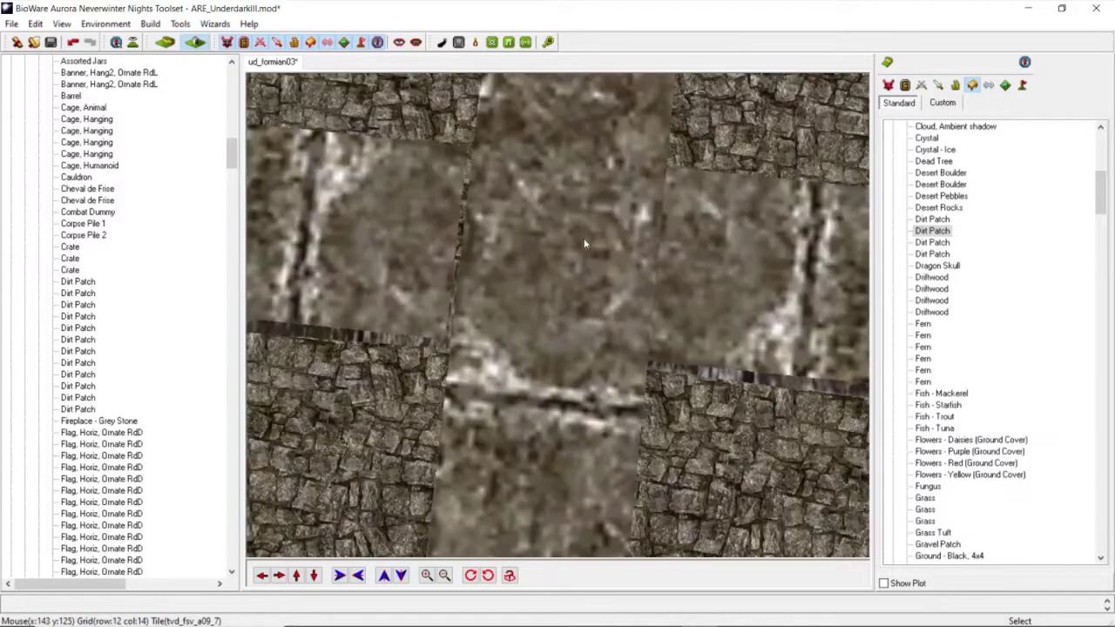
pyautogui.scroll(-1, 584, 241)
pyautogui.click(585, 241)
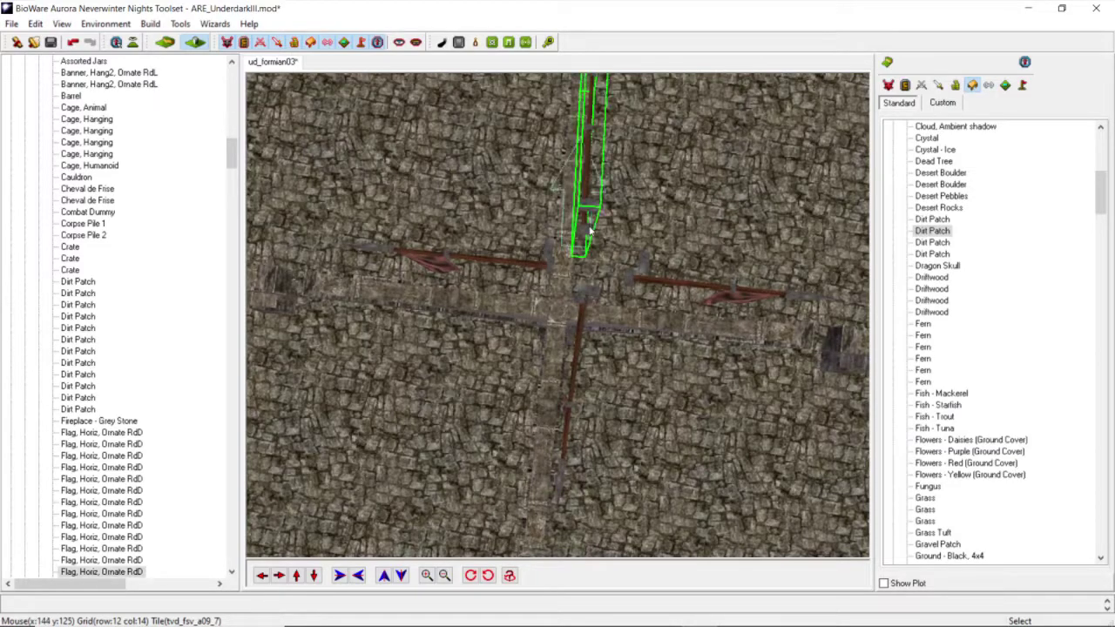
pyautogui.rightClick(587, 228)
pyautogui.click(611, 251)
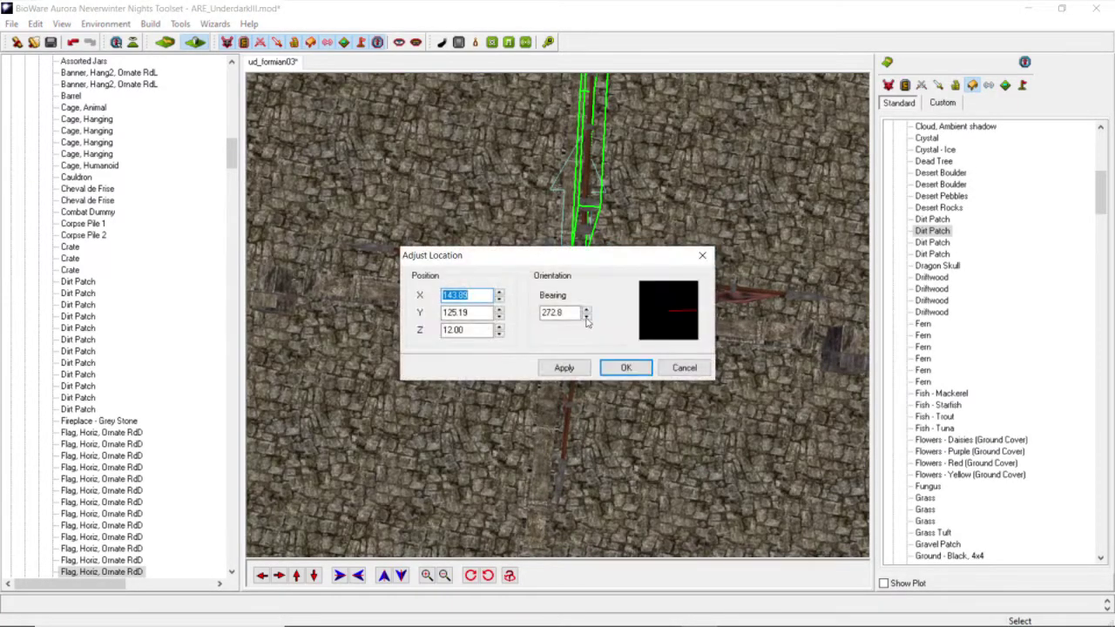
pyautogui.click(564, 368)
pyautogui.click(620, 368)
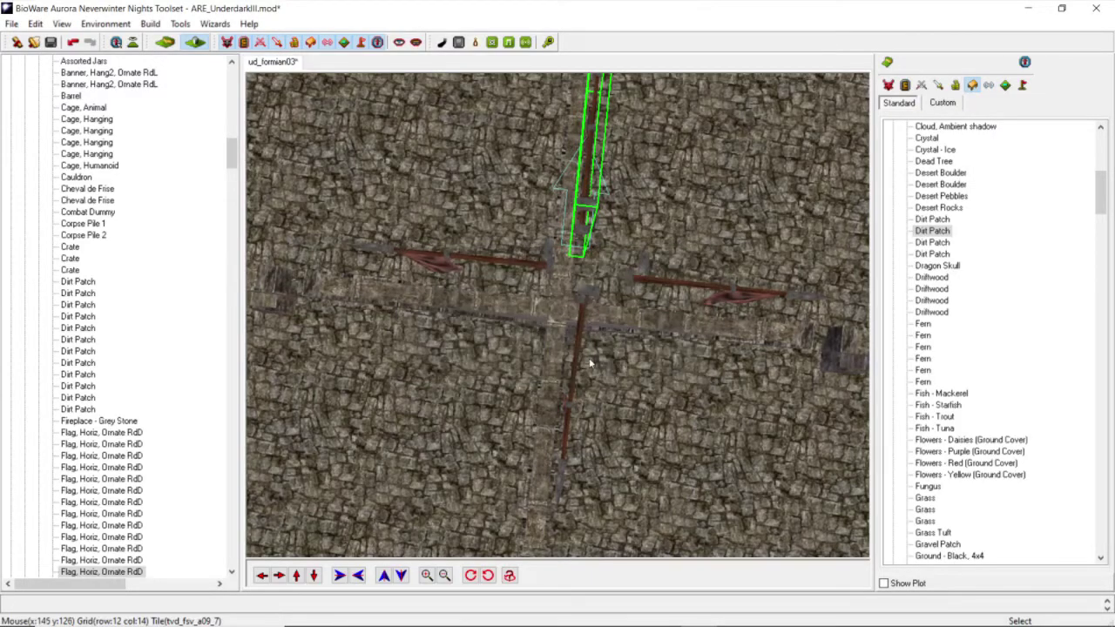
# Step: Fine-tune the bearing of the flag on the opposite side of the pillar, at X 145.68
pyautogui.click(586, 330)
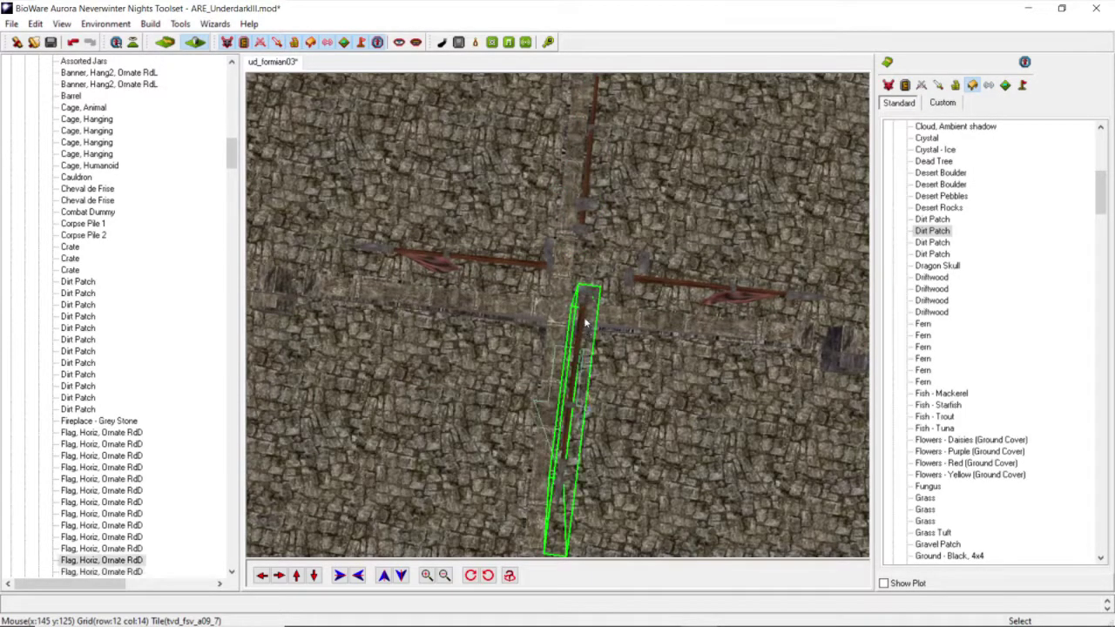
pyautogui.rightClick(586, 322)
pyautogui.click(615, 343)
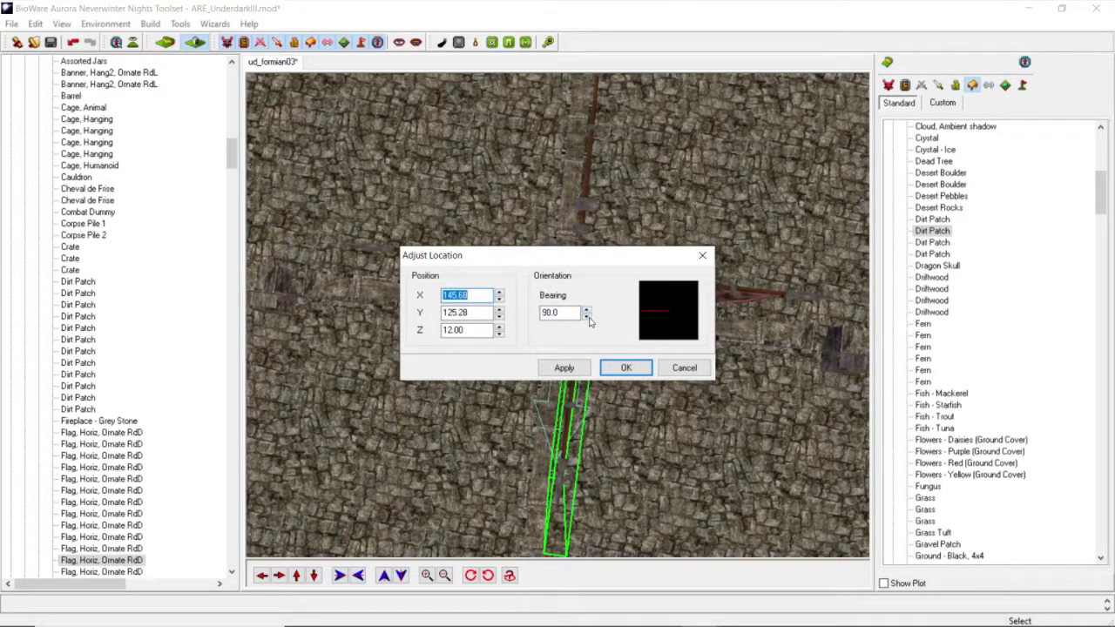
pyautogui.click(564, 367)
pyautogui.click(626, 368)
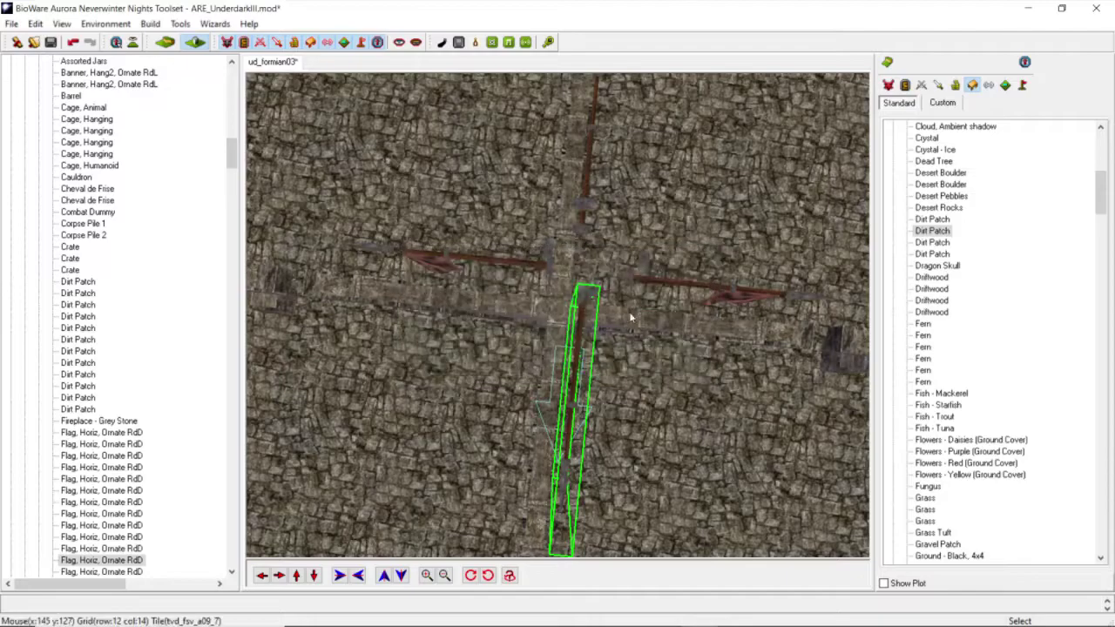
# Step: Check the location settings of one of the two flags set crosswise to the adjusted pair, leaving them unchanged
pyautogui.click(666, 286)
pyautogui.rightClick(662, 284)
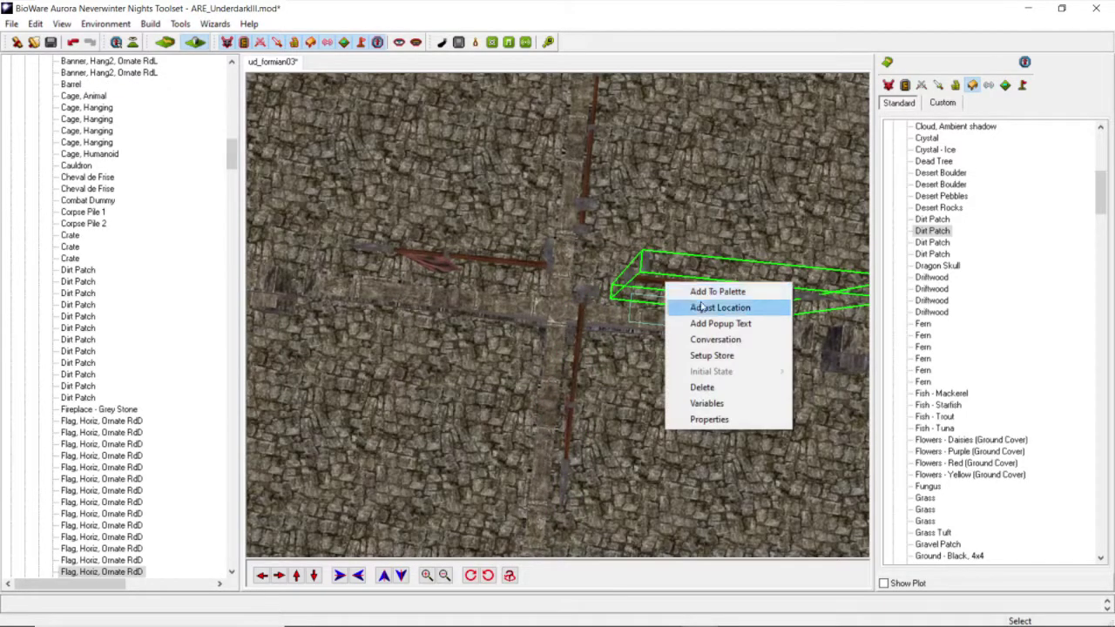
pyautogui.click(688, 308)
pyautogui.click(681, 371)
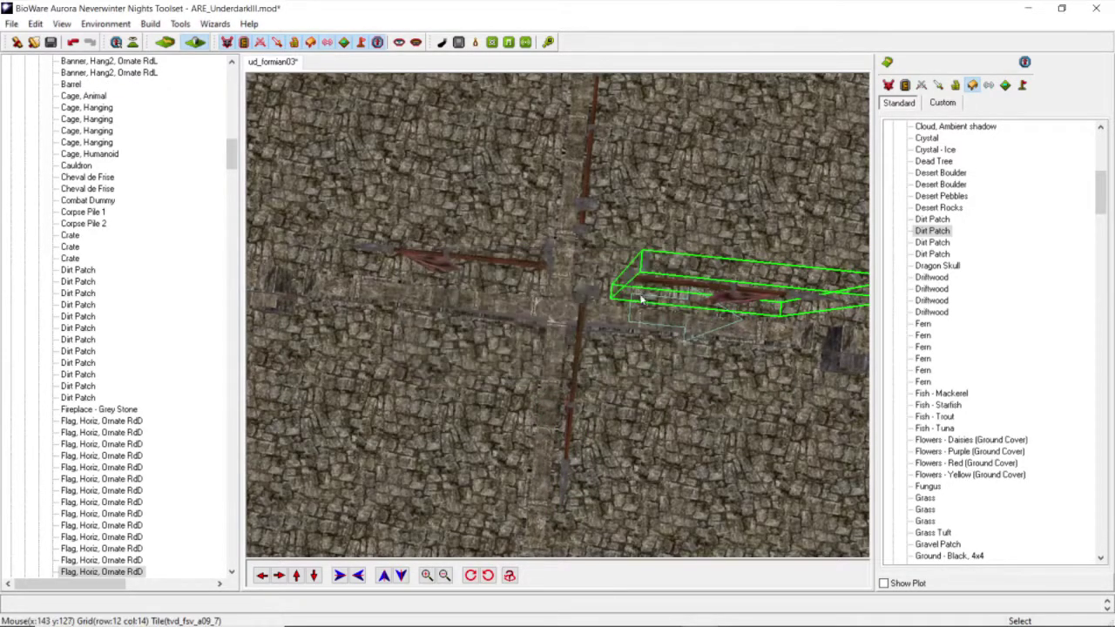
# Step: Select all four flags around the second pillar and inspect their alignment with it from different angles
pyautogui.scroll(-5, 538, 331)
pyautogui.moveTo(647, 223); pyautogui.dragTo(493, 402)
pyautogui.scroll(5, 511, 406)
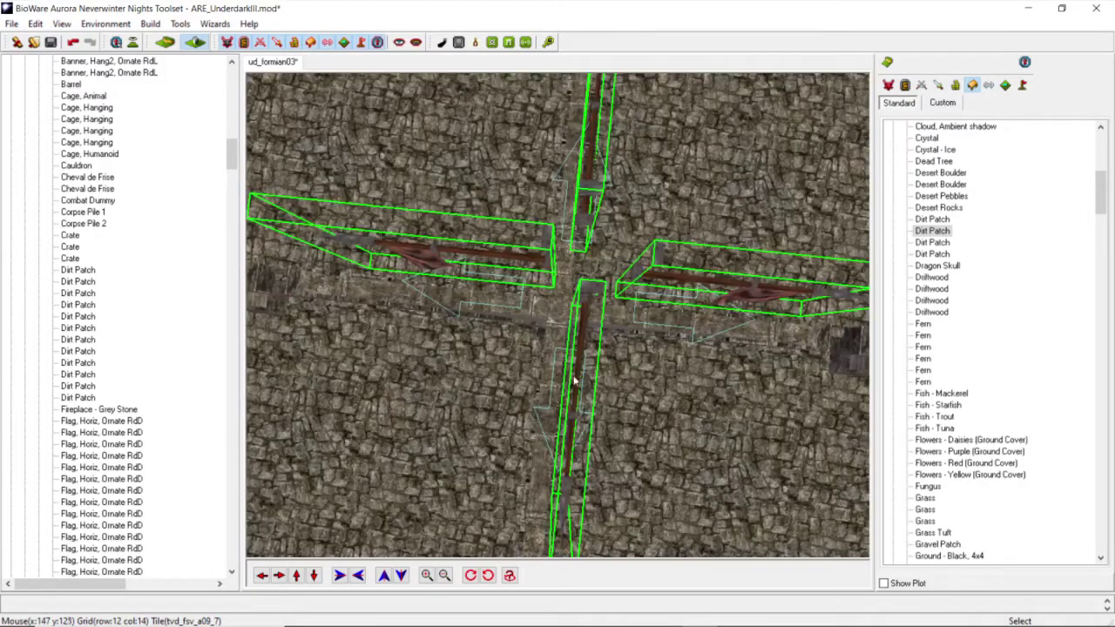
pyautogui.scroll(-5, 585, 303)
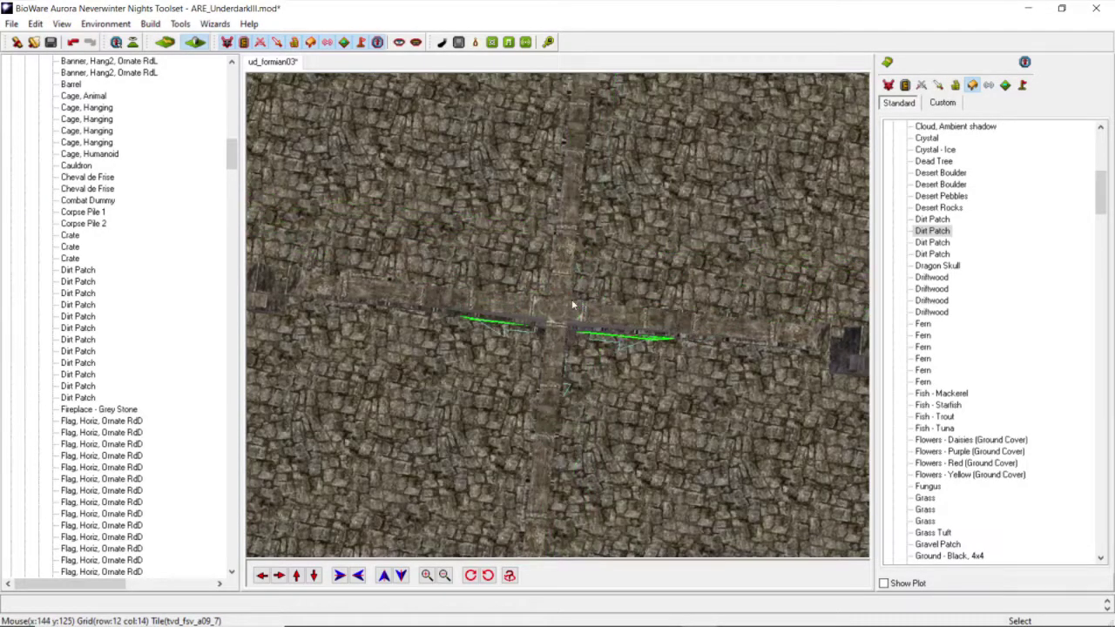
pyautogui.scroll(5, 581, 305)
pyautogui.moveTo(594, 326)
pyautogui.mouseDown(button='middle')
pyautogui.moveTo(605, 326)
pyautogui.moveTo(592, 337)
pyautogui.mouseUp(button='middle')
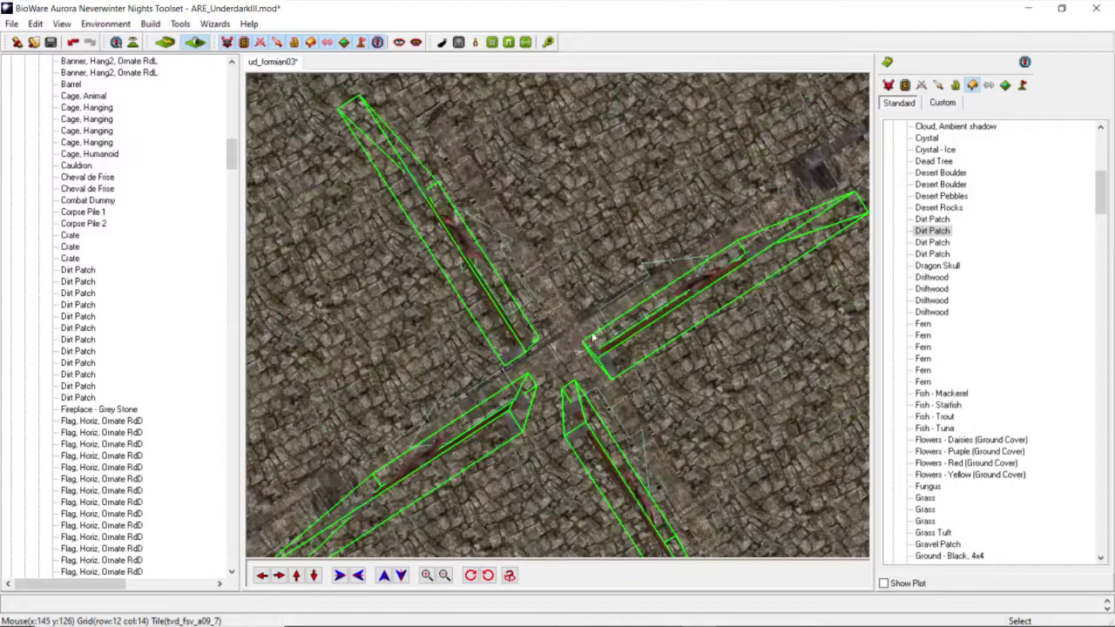
pyautogui.moveTo(555, 391); pyautogui.dragTo(549, 424, button='middle')
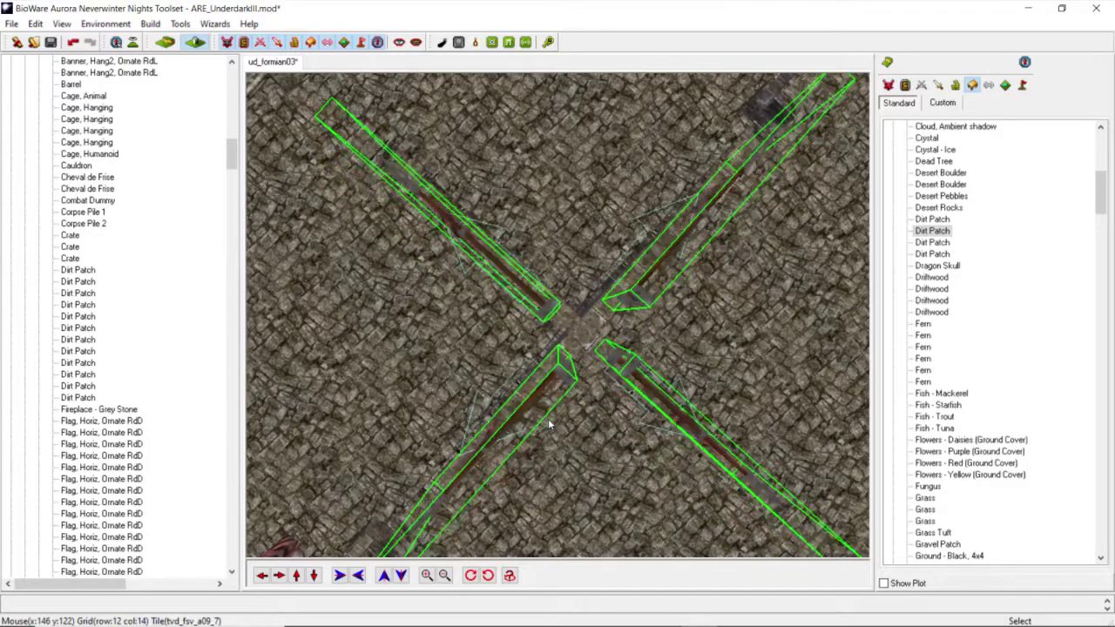
# Step: Survey the hall from a distance to compare the selected flags' height with those on the already decorated pillar
pyautogui.scroll(-5, 550, 424)
pyautogui.moveTo(557, 386); pyautogui.dragTo(687, 319, button='middle')
pyautogui.scroll(5, 687, 320)
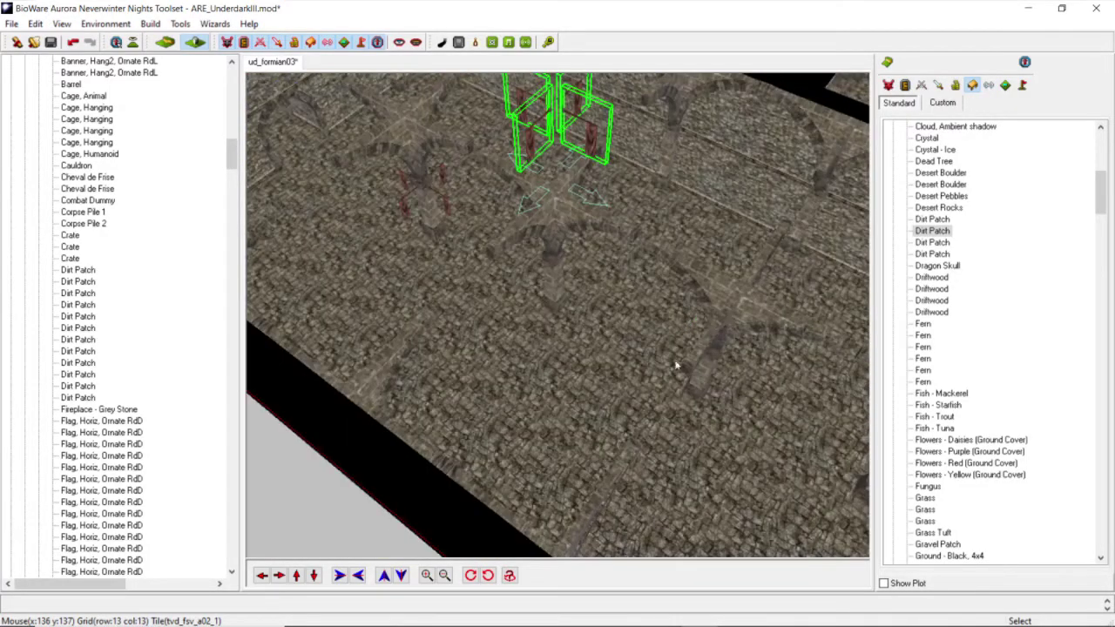
pyautogui.scroll(-5, 662, 329)
pyautogui.scroll(-10, 652, 304)
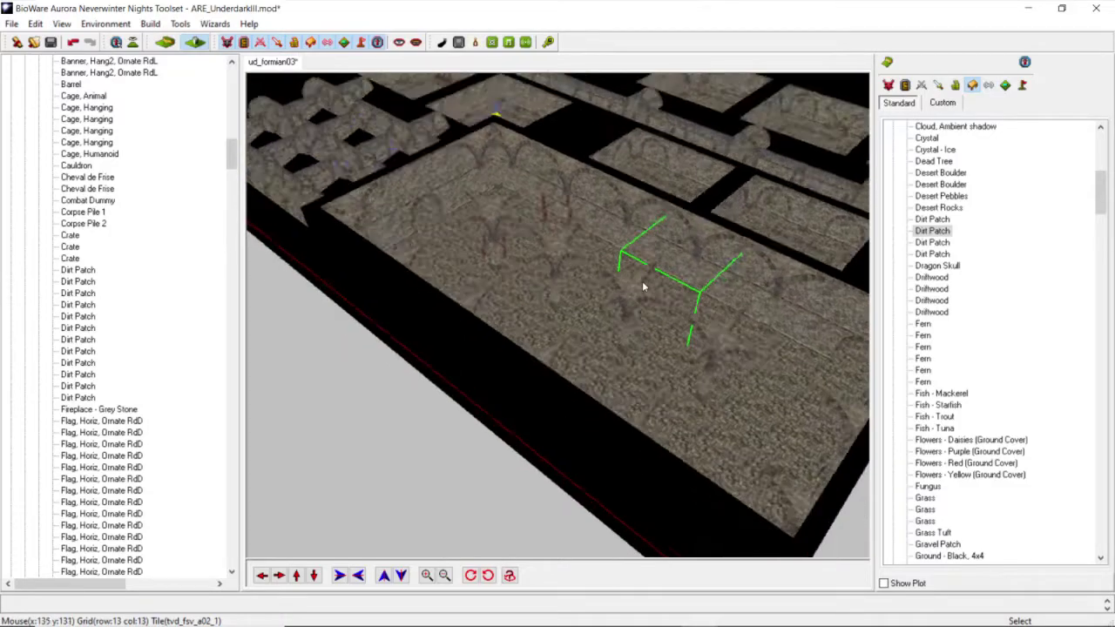
pyautogui.scroll(10, 627, 300)
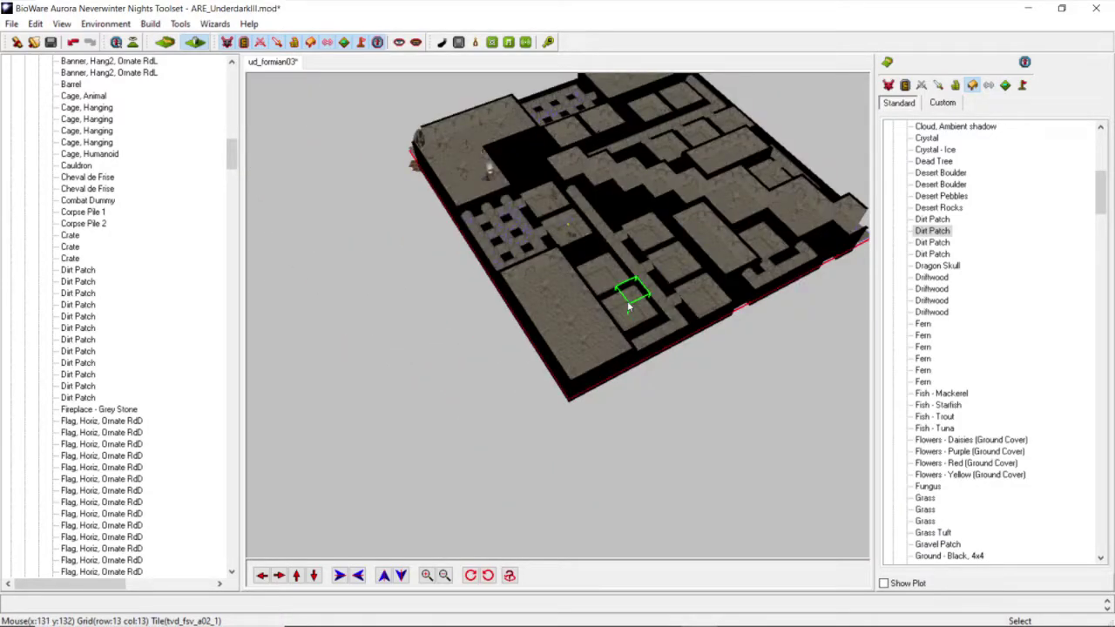
pyautogui.scroll(5, 558, 305)
pyautogui.moveTo(532, 308); pyautogui.dragTo(598, 288, button='middle')
pyautogui.scroll(5, 586, 280)
pyautogui.scroll(-8, 607, 336)
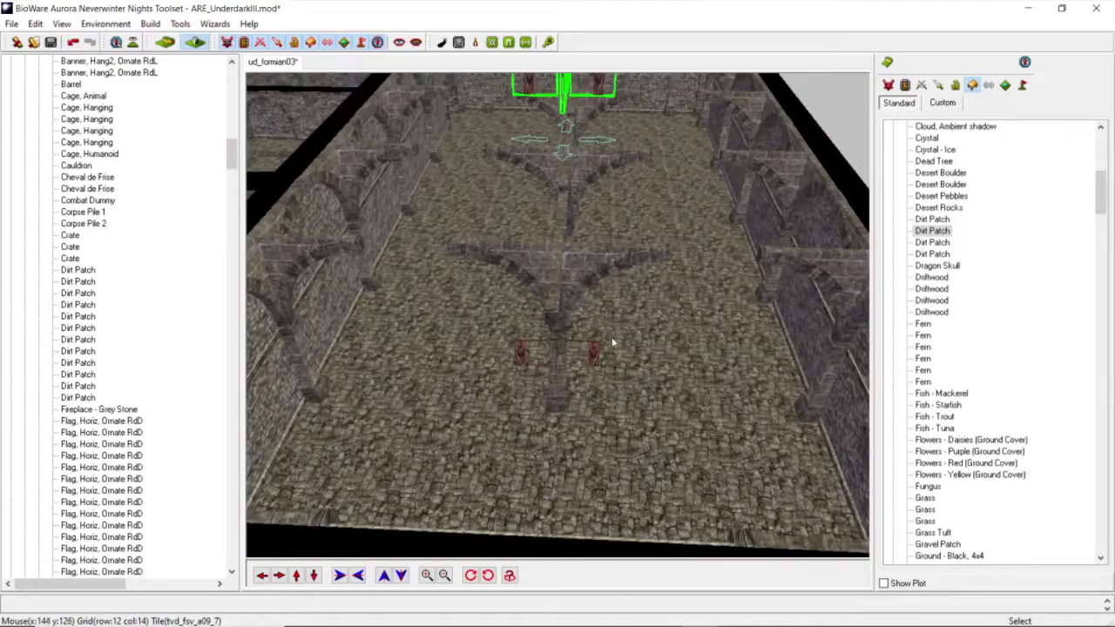
# Step: Copy the Z position 2.00 from the location settings of a flag on the already decorated pillar
pyautogui.rightClick(599, 357)
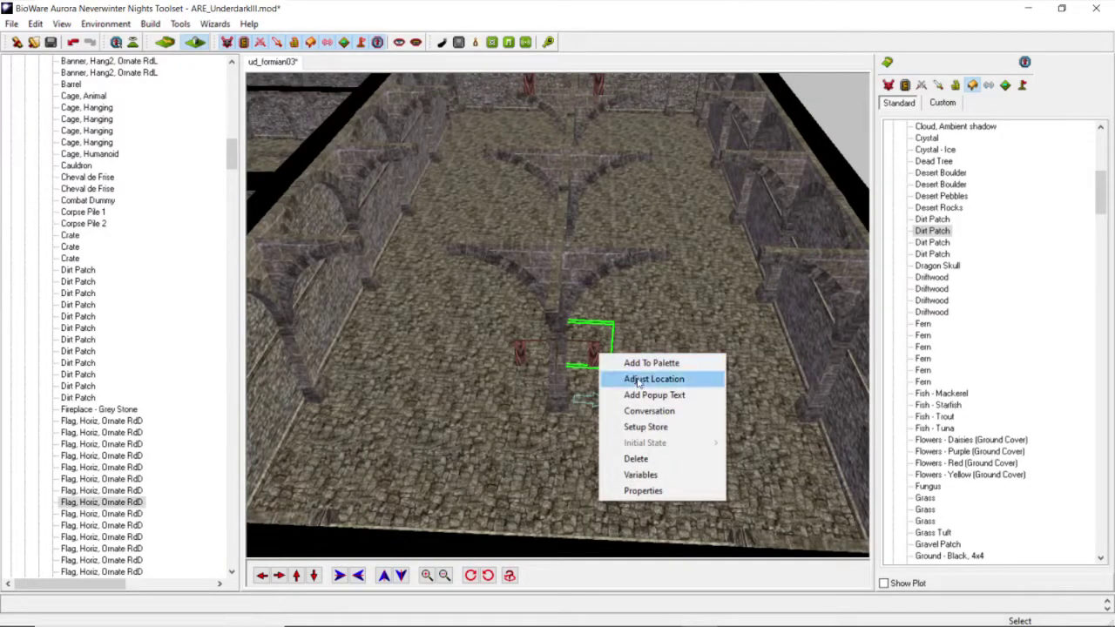
pyautogui.click(641, 375)
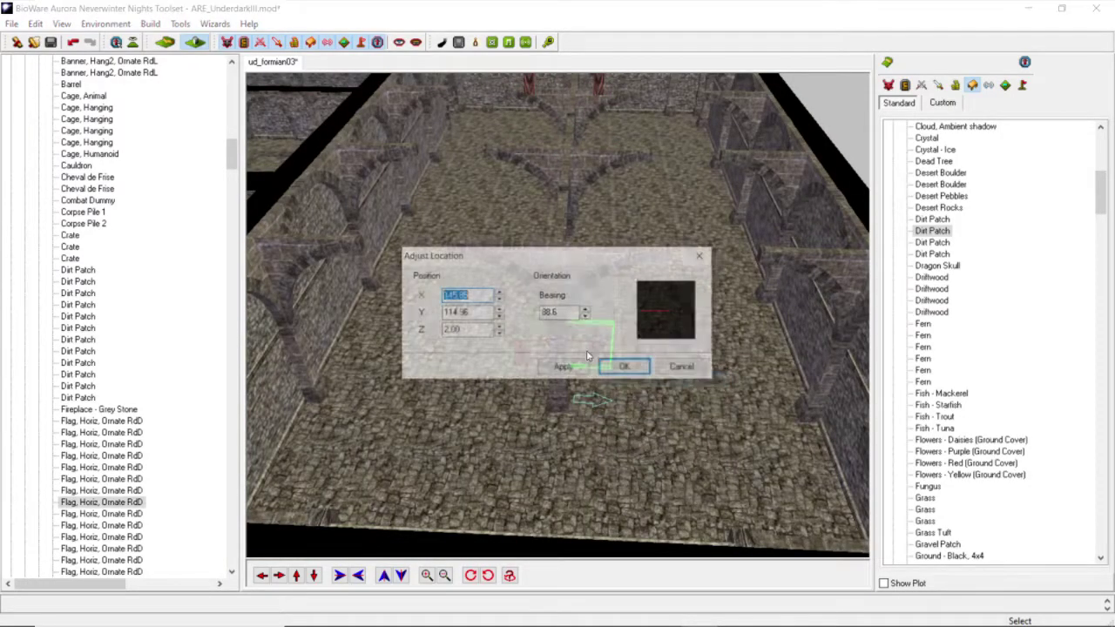
pyautogui.rightClick(462, 330)
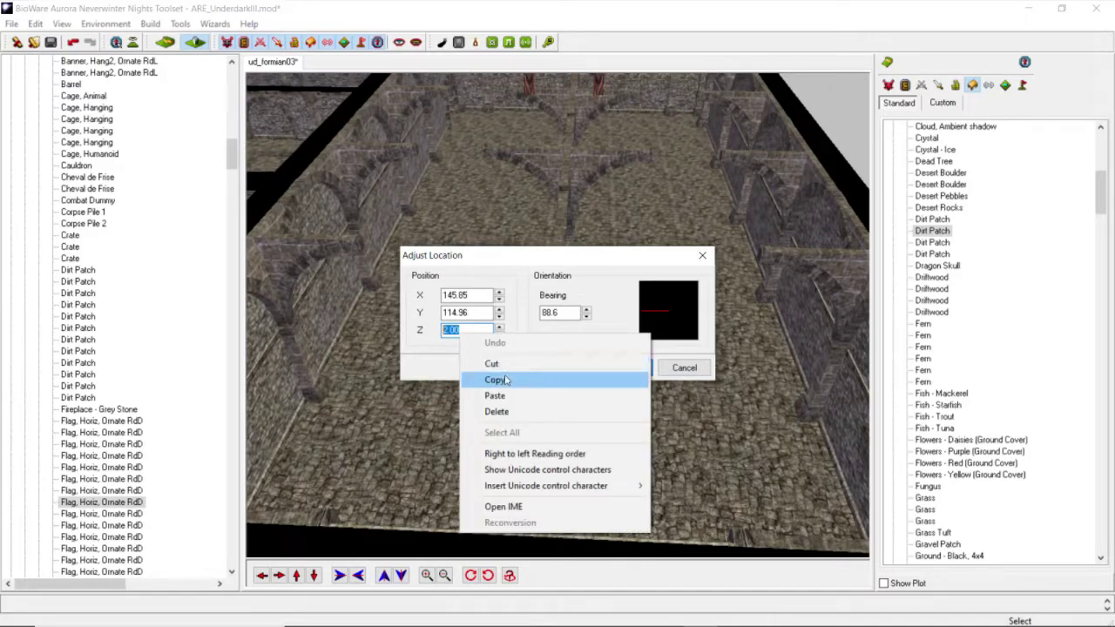
pyautogui.click(546, 378)
pyautogui.click(561, 367)
pyautogui.click(624, 367)
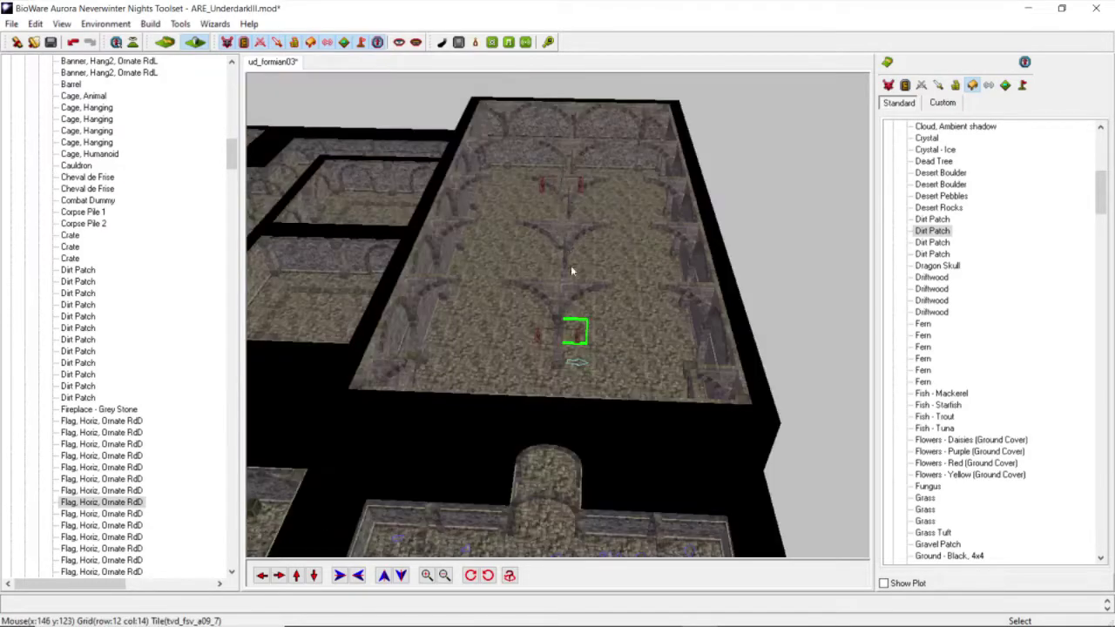
# Step: Select the four flags around the second pillar and apply a shared Z position of 2.00 to them
pyautogui.scroll(5, 575, 319)
pyautogui.moveTo(573, 320); pyautogui.dragTo(592, 260, button='middle')
pyautogui.moveTo(685, 174); pyautogui.dragTo(499, 341)
pyautogui.moveTo(501, 338); pyautogui.dragTo(541, 324, button='middle')
pyautogui.scroll(4, 490, 292)
pyautogui.scroll(-5, 525, 324)
pyautogui.scroll(4, 575, 308)
pyautogui.scroll(-4, 600, 311)
pyautogui.moveTo(617, 316); pyautogui.dragTo(612, 261, button='middle')
pyautogui.moveTo(614, 181); pyautogui.dragTo(653, 246, button='middle')
pyautogui.moveTo(570, 246); pyautogui.dragTo(515, 233, button='middle')
pyautogui.rightClick(501, 241)
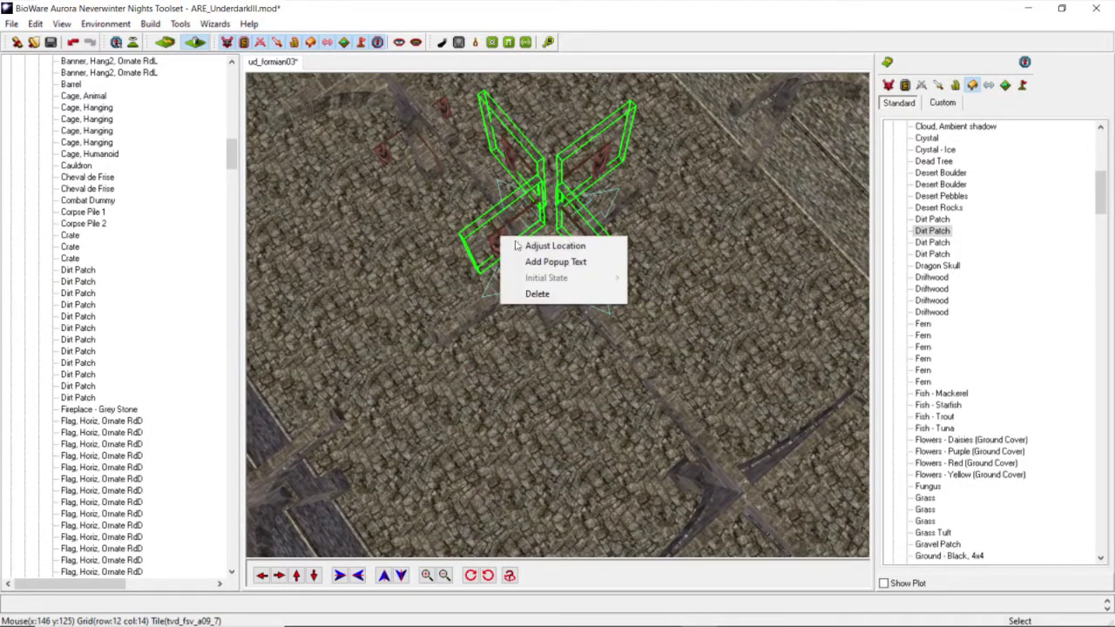
pyautogui.click(522, 245)
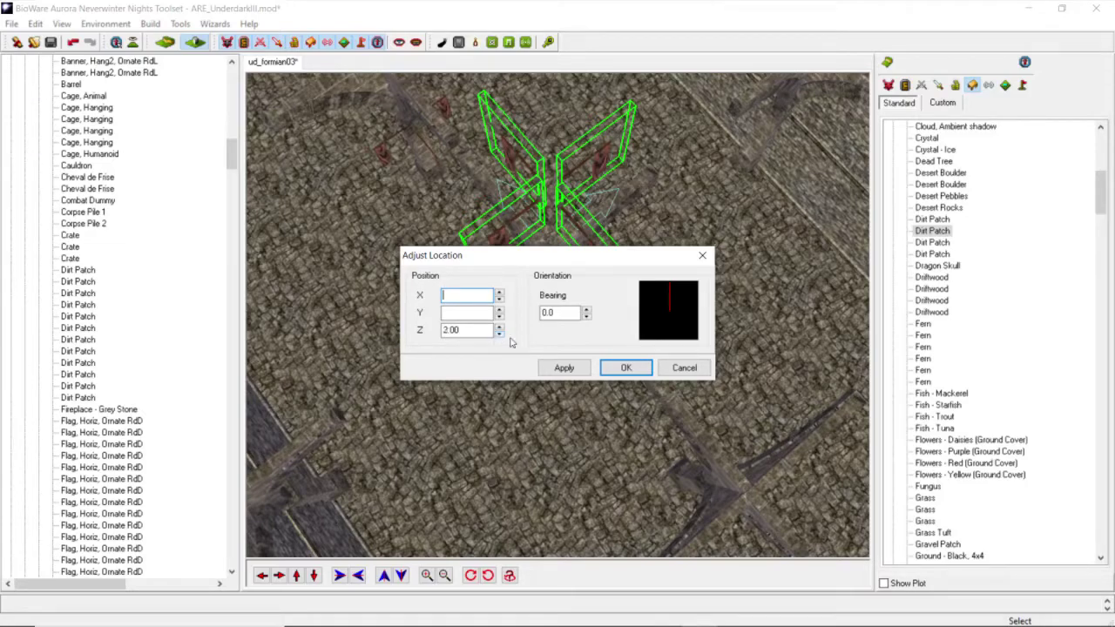
pyautogui.click(573, 371)
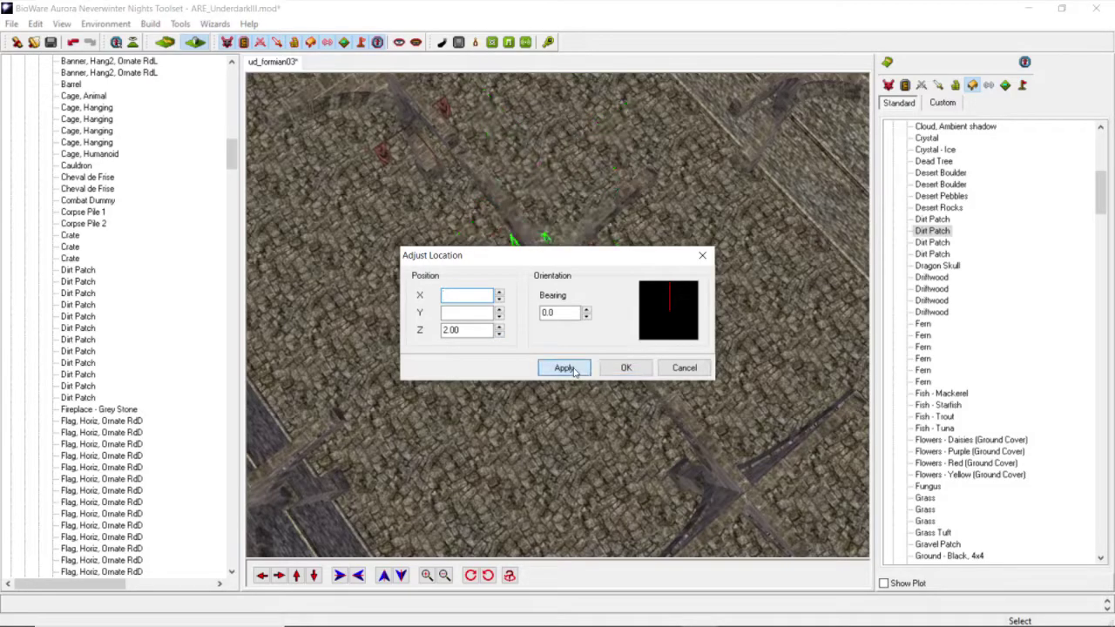
# Step: Confirm the Z position of 2.00 for the second pillar's four flags and check their placement against the pillar
pyautogui.click(622, 366)
pyautogui.scroll(3, 576, 282)
pyautogui.scroll(3, 577, 281)
pyautogui.moveTo(577, 281); pyautogui.dragTo(531, 254, button='middle')
pyautogui.moveTo(566, 331); pyautogui.dragTo(550, 379, button='middle')
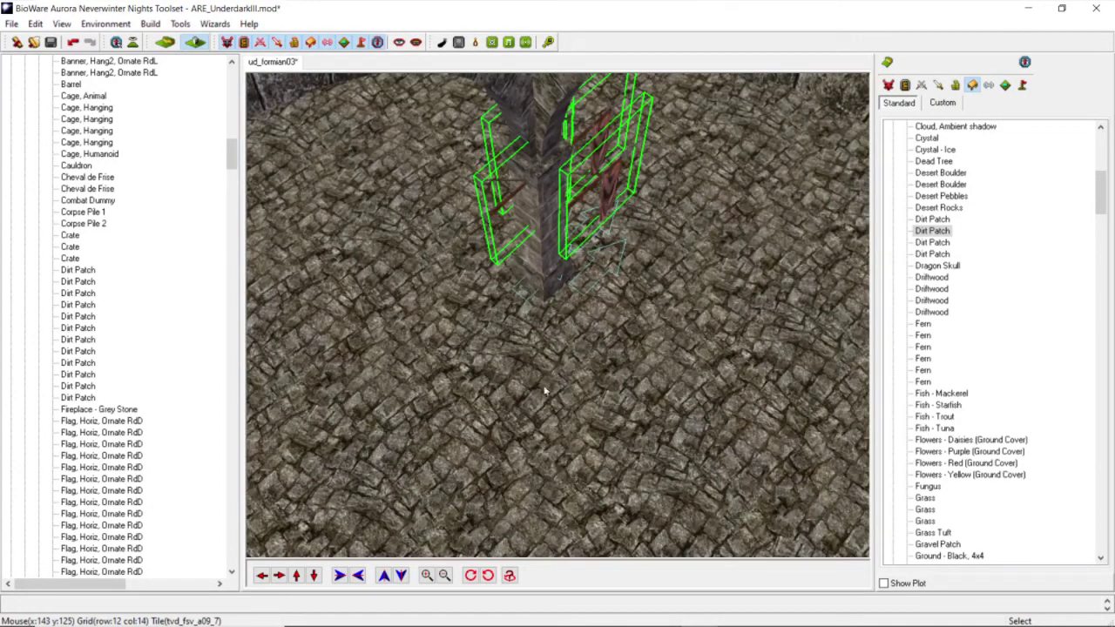
# Step: Select a single flag on the second pillar and rotate it clockwise to change the direction it faces
pyautogui.click(634, 231)
pyautogui.click(610, 190)
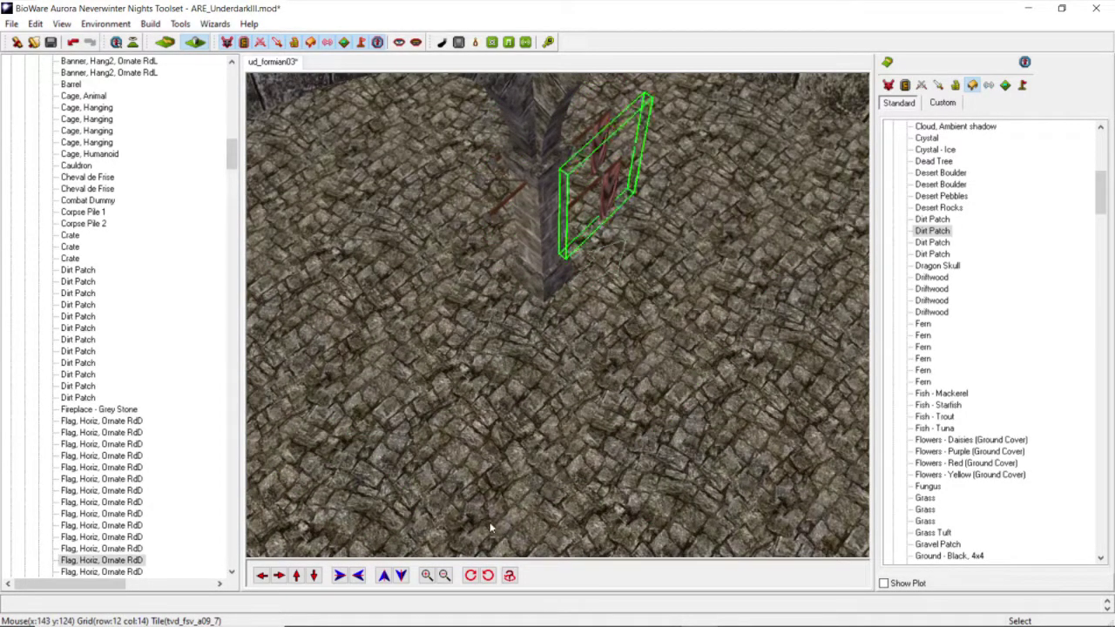
pyautogui.click(471, 575)
pyautogui.click(470, 575)
pyautogui.click(470, 575)
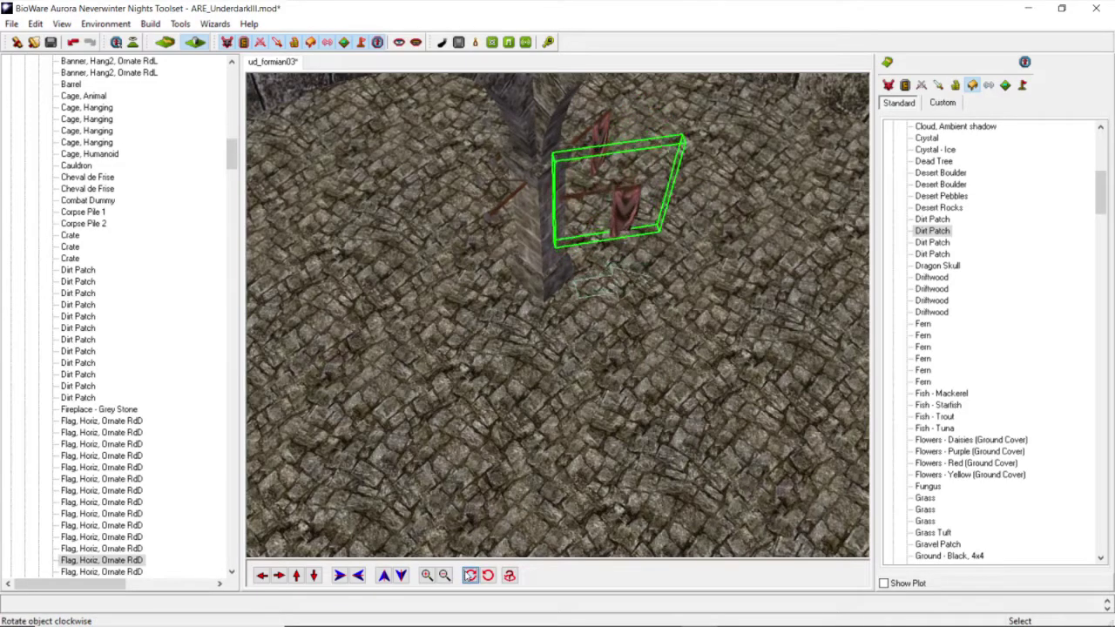
pyautogui.click(470, 575)
pyautogui.click(470, 575)
pyautogui.click(470, 575)
pyautogui.click(470, 574)
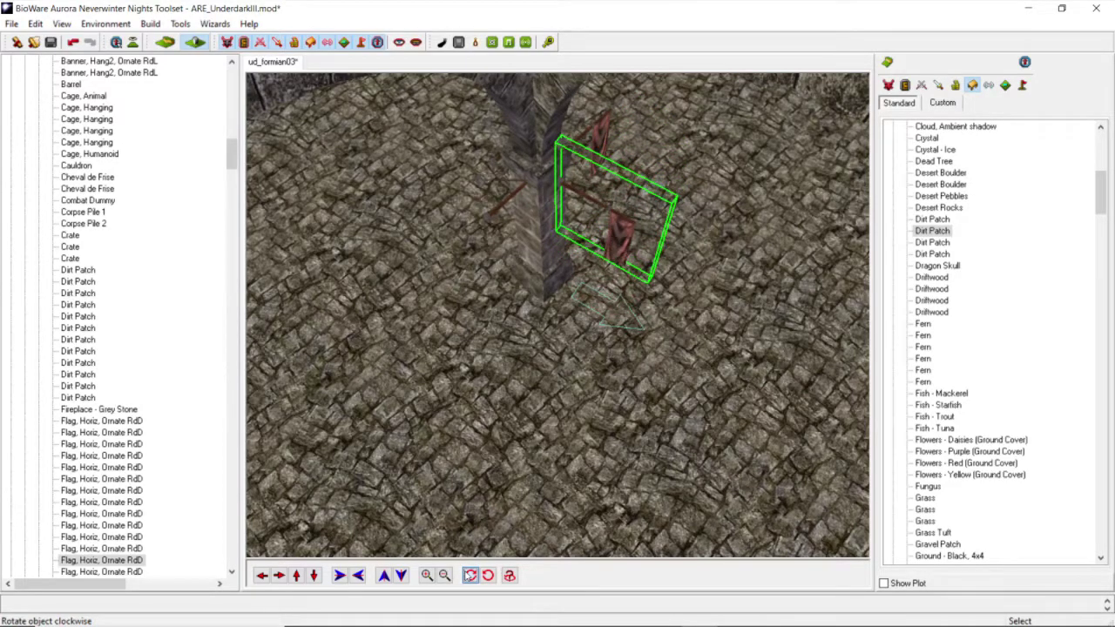
pyautogui.click(470, 575)
# Step: Examine from several angles how the flag poles meet the faces of the second pillar
pyautogui.keyDown('ctrl'); pyautogui.moveTo(626, 362); pyautogui.dragTo(633, 239, button='middle'); pyautogui.keyUp('ctrl')
pyautogui.keyDown('ctrl'); pyautogui.moveTo(618, 188); pyautogui.dragTo(618, 170, button='middle'); pyautogui.keyUp('ctrl')
pyautogui.click(299, 574)
pyautogui.scroll(8, 487, 344)
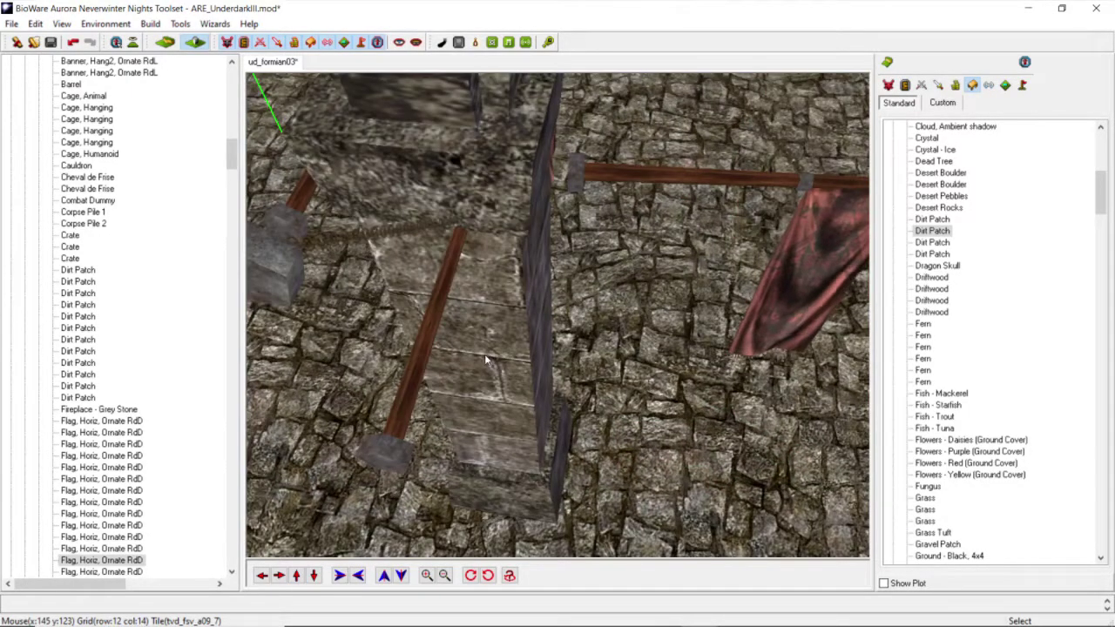
pyautogui.keyDown('ctrl'); pyautogui.moveTo(488, 356); pyautogui.dragTo(502, 365, button='middle'); pyautogui.keyUp('ctrl')
pyautogui.scroll(-10, 502, 365)
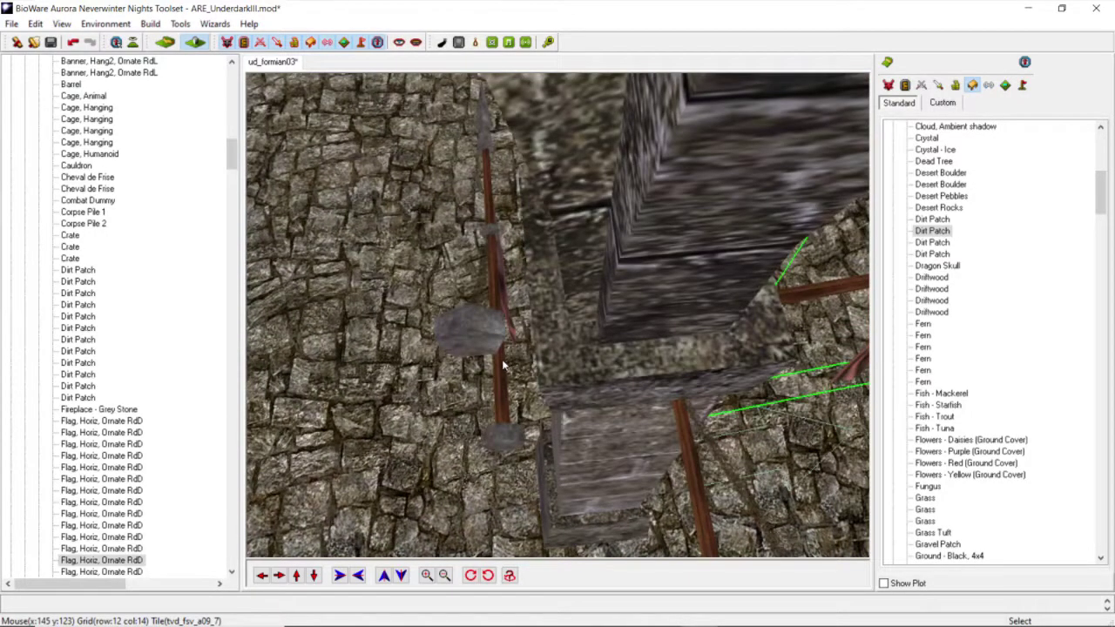
pyautogui.scroll(6, 472, 393)
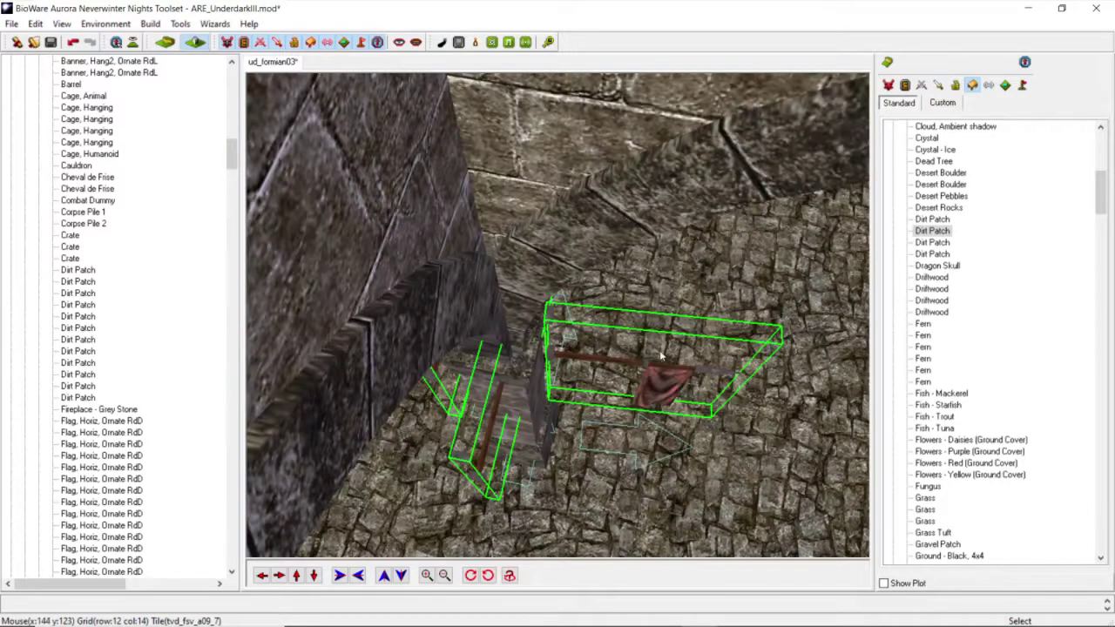
pyautogui.click(660, 357)
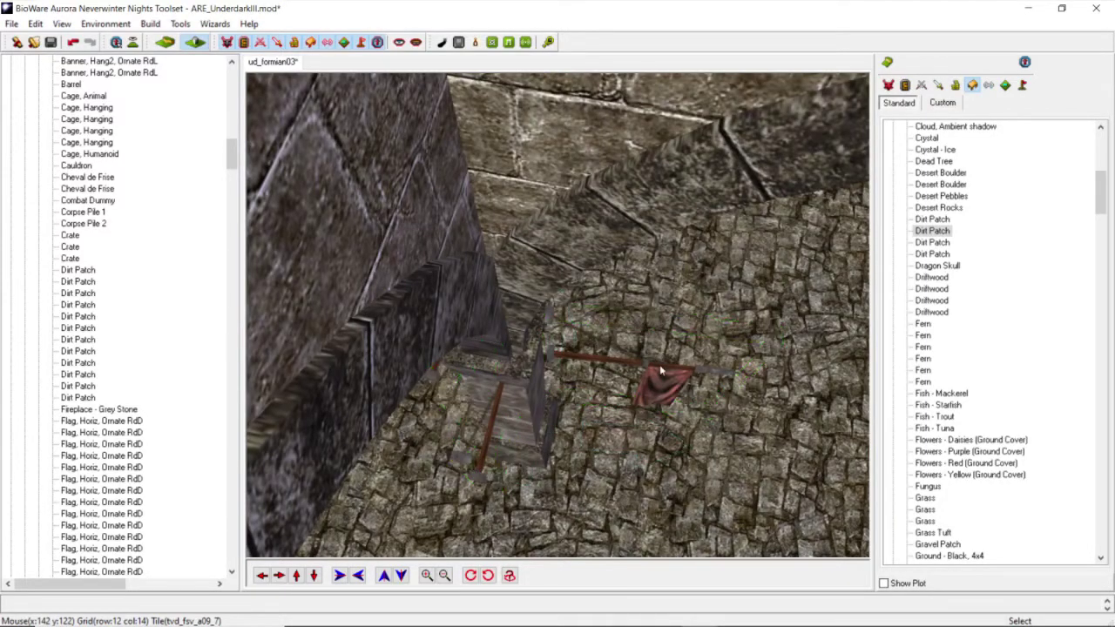
# Step: Select the four flags around the second pillar together and delete them
pyautogui.scroll(-6, 609, 314)
pyautogui.moveTo(671, 279); pyautogui.dragTo(338, 528)
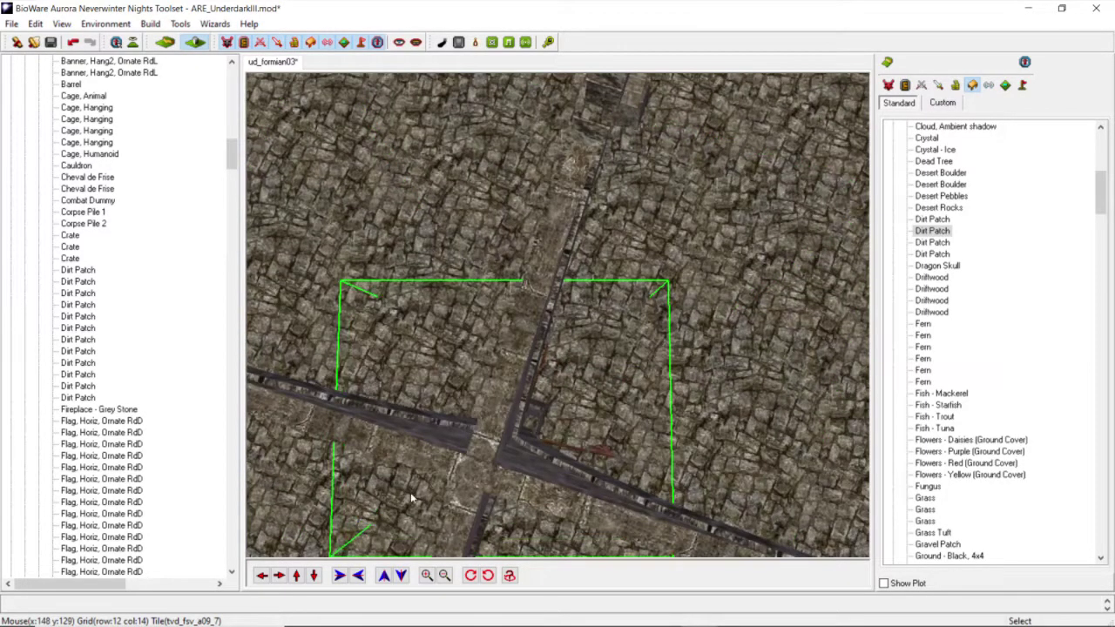
pyautogui.scroll(5, 579, 345)
pyautogui.rightClick(633, 335)
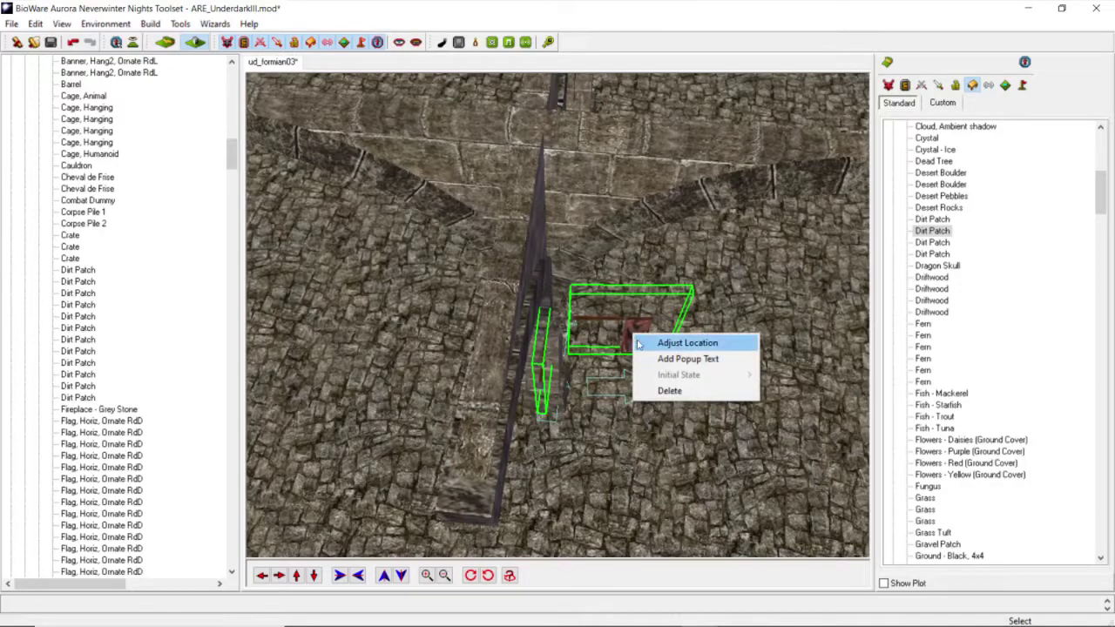
pyautogui.click(667, 390)
# Step: Paste the copied set of four ornate flags onto the floor beside the second pillar
pyautogui.moveTo(631, 349); pyautogui.dragTo(375, 218, button='middle')
pyautogui.click(35, 24)
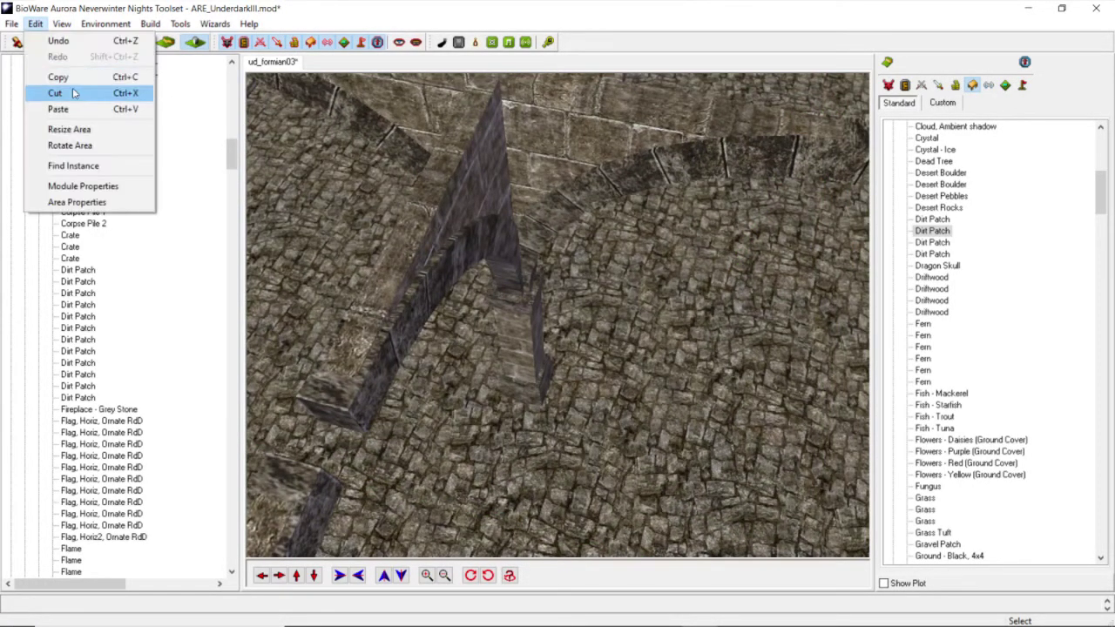
pyautogui.click(52, 112)
pyautogui.click(646, 343)
pyautogui.moveTo(631, 335); pyautogui.dragTo(572, 416, button='middle')
pyautogui.scroll(4, 574, 326)
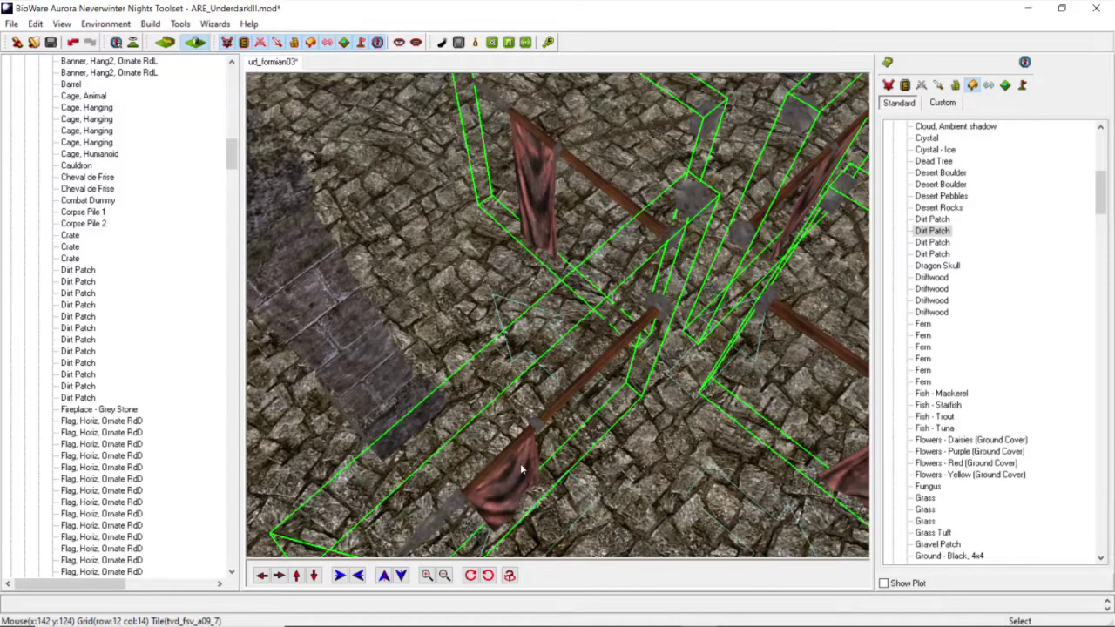
pyautogui.moveTo(521, 465); pyautogui.dragTo(515, 461)
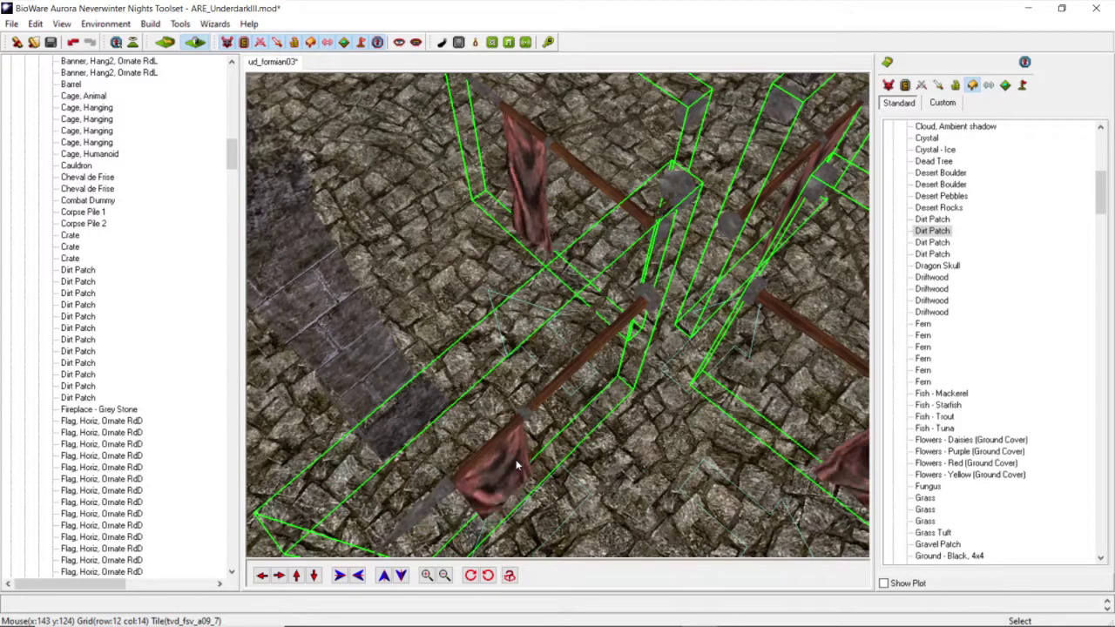
pyautogui.moveTo(515, 463); pyautogui.dragTo(272, 443, button='middle')
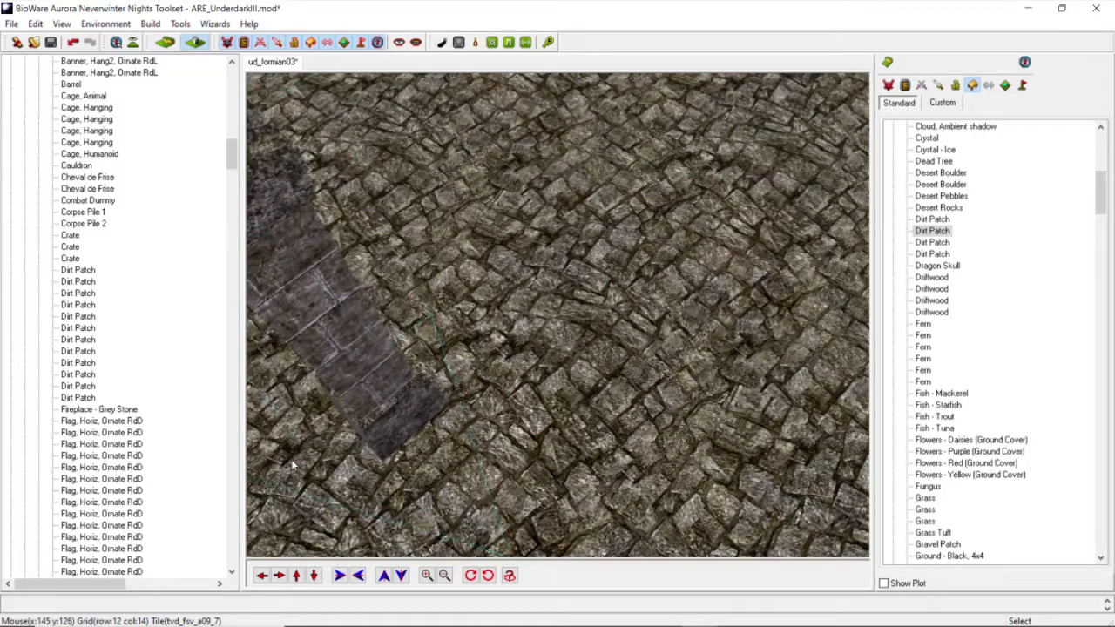
pyautogui.scroll(-3, 550, 353)
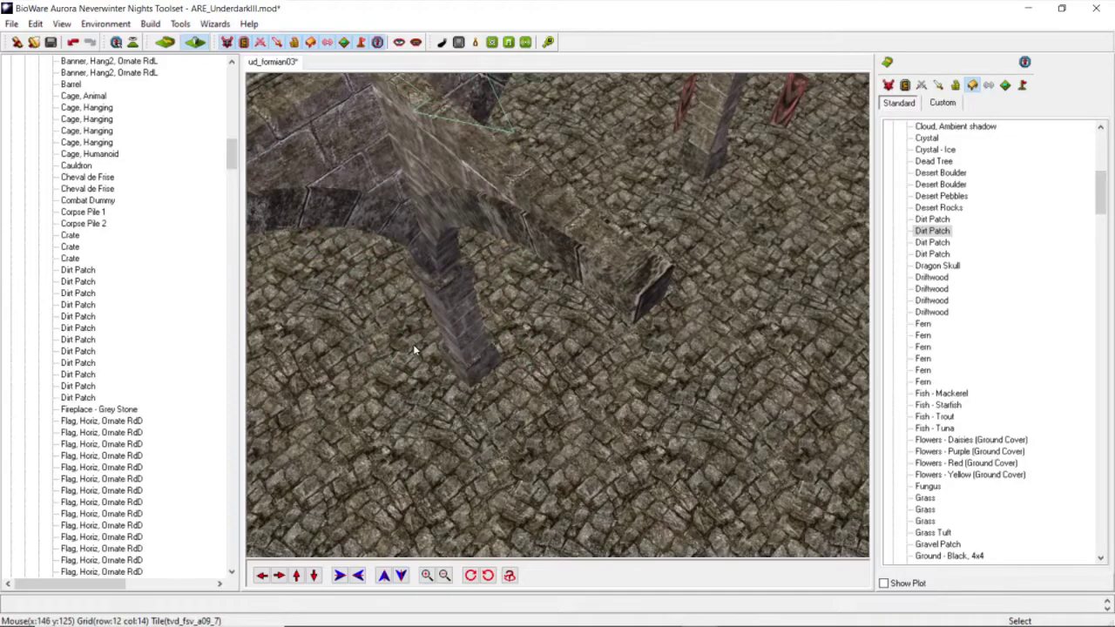
pyautogui.scroll(-3, 414, 350)
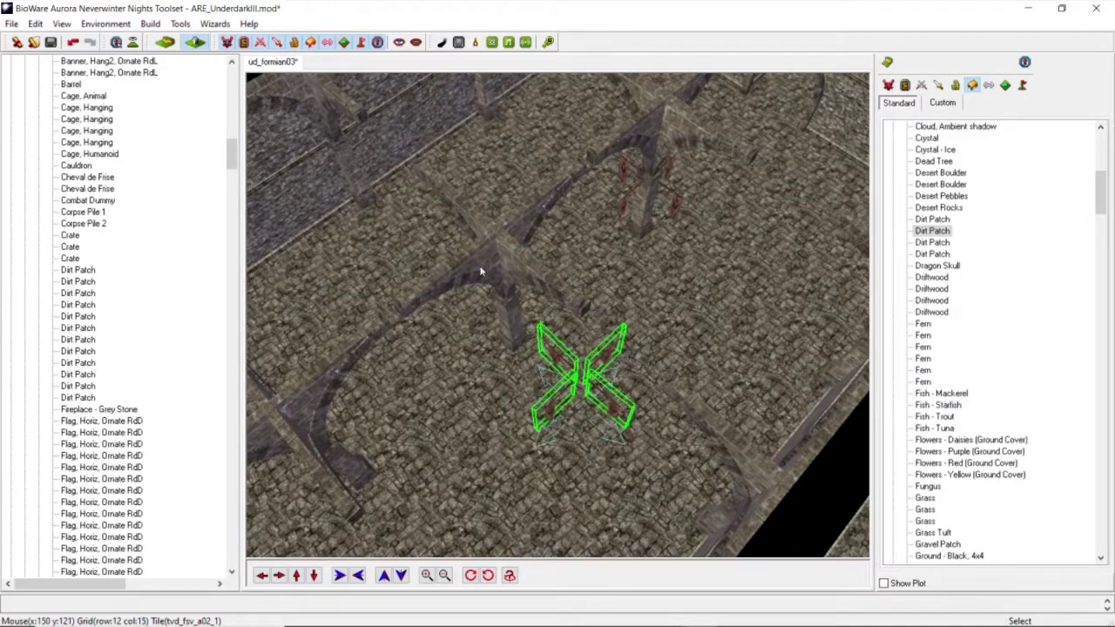
pyautogui.scroll(4, 581, 514)
# Step: Move the first pasted flag against one face of the second pillar and fine-tune its position
pyautogui.click(582, 521)
pyautogui.moveTo(575, 520); pyautogui.dragTo(426, 373)
pyautogui.scroll(5, 452, 373)
pyautogui.moveTo(451, 372); pyautogui.dragTo(477, 373, button='middle')
pyautogui.moveTo(503, 520); pyautogui.dragTo(502, 513)
pyautogui.scroll(-5, 503, 512)
pyautogui.click(550, 381)
pyautogui.moveTo(550, 384); pyautogui.dragTo(488, 366, button='middle')
pyautogui.click(414, 348)
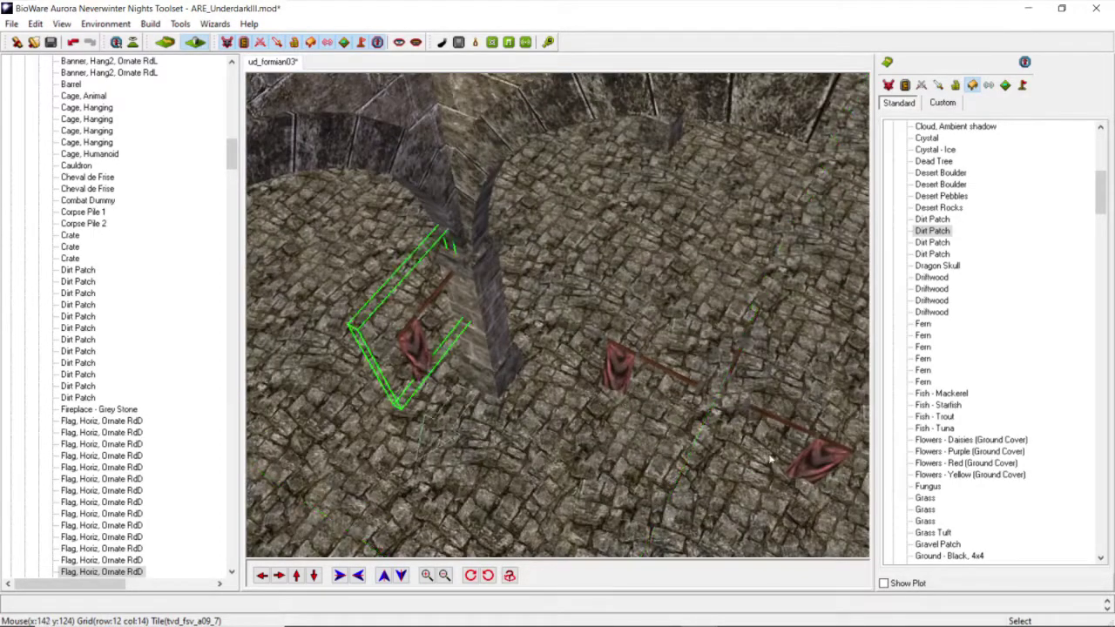
# Step: Move the second pasted flag onto another face of the pillar and nudge it into alignment
pyautogui.moveTo(813, 473); pyautogui.dragTo(614, 399)
pyautogui.scroll(5, 615, 405)
pyautogui.moveTo(748, 398); pyautogui.dragTo(660, 384)
pyautogui.scroll(-5, 659, 370)
pyautogui.click(649, 355)
pyautogui.moveTo(649, 355); pyautogui.dragTo(388, 220, button='middle')
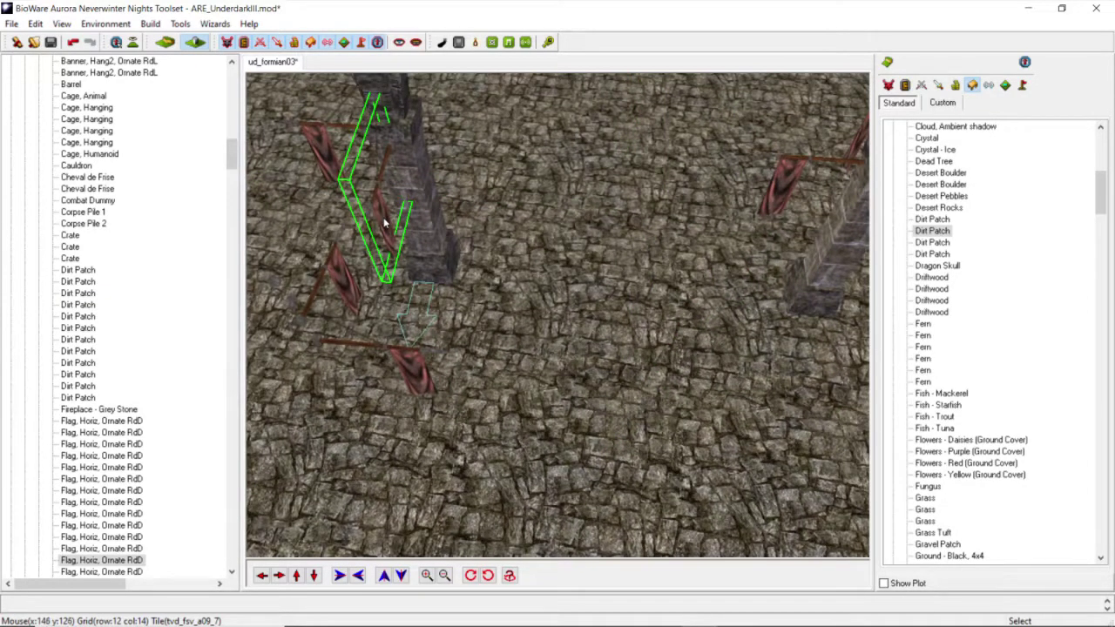
pyautogui.moveTo(384, 223); pyautogui.dragTo(388, 223)
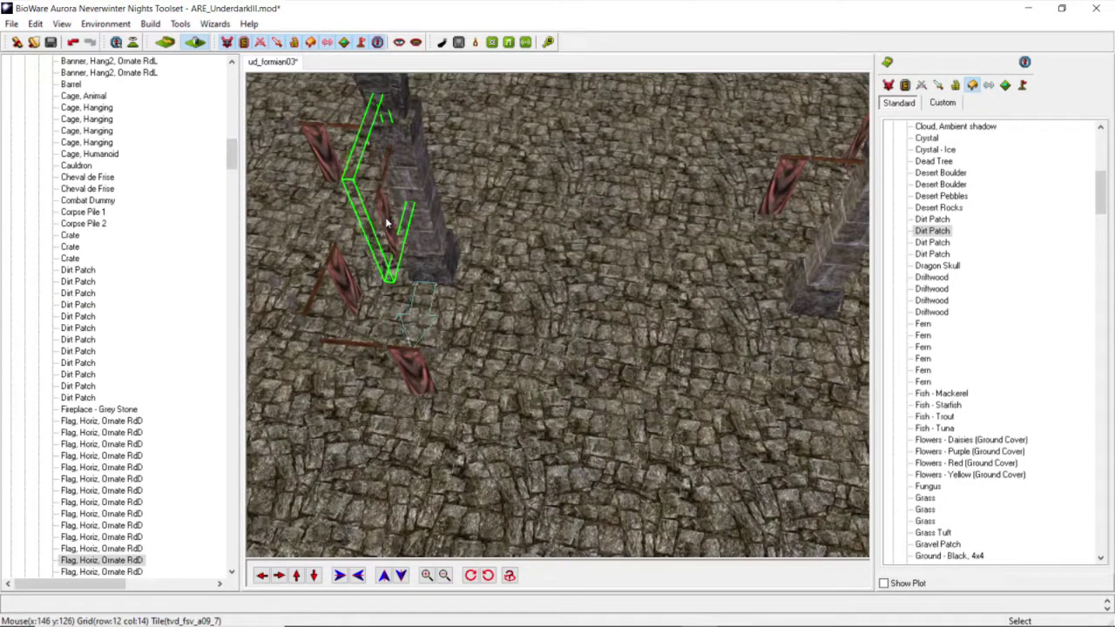
# Step: Move the third pasted flag onto a free face of the second pillar and check its fit up close
pyautogui.moveTo(415, 345); pyautogui.dragTo(470, 218)
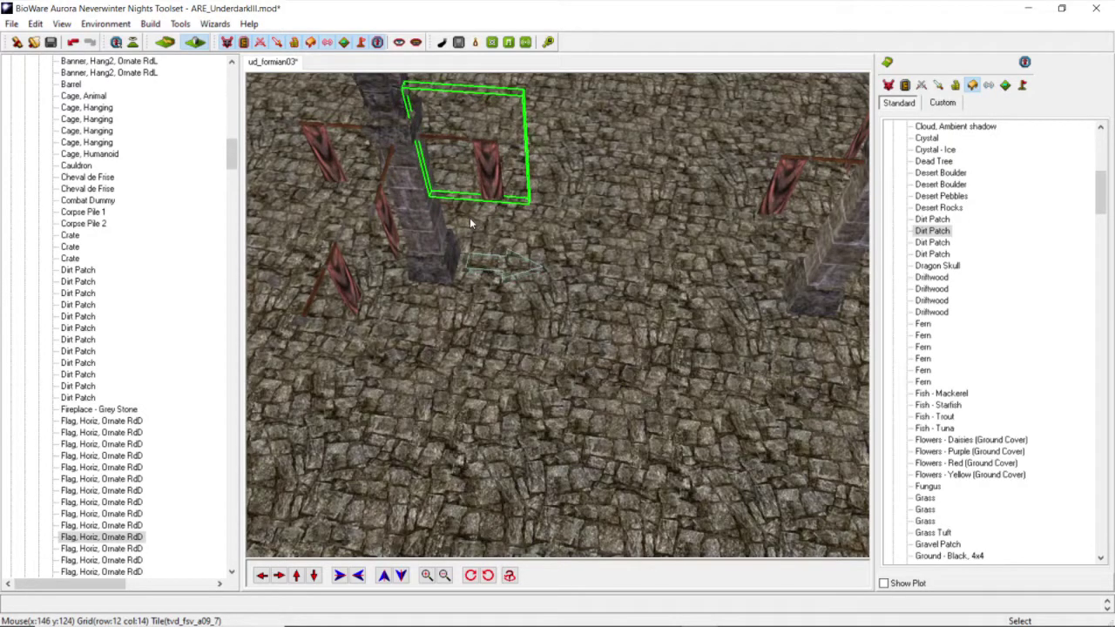
pyautogui.click(450, 248)
pyautogui.moveTo(449, 249); pyautogui.dragTo(329, 527, button='middle')
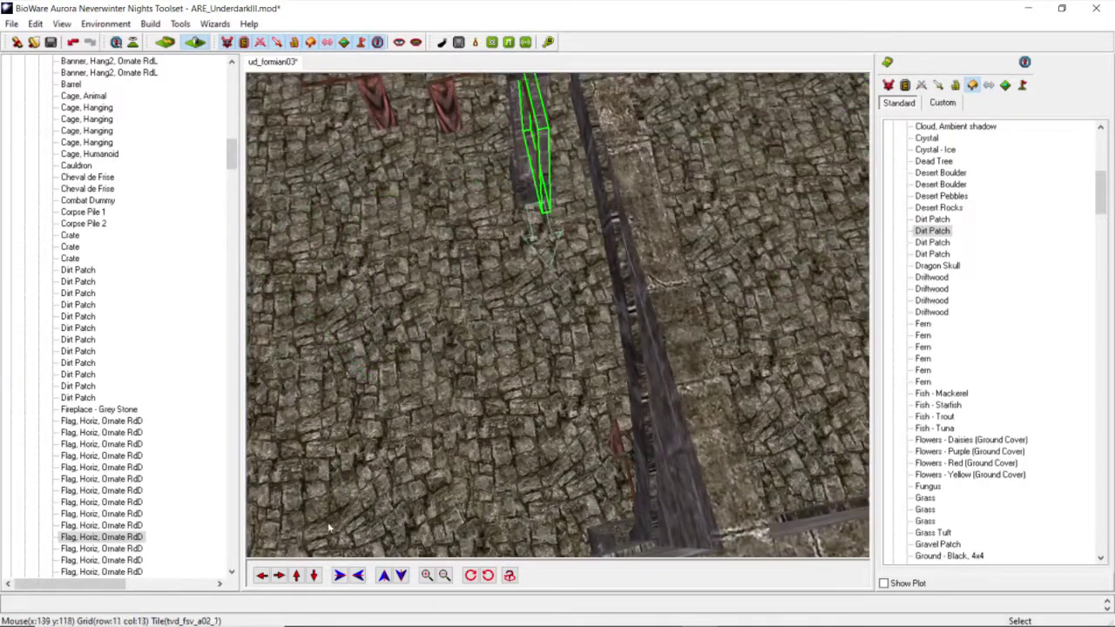
pyautogui.click(298, 575)
pyautogui.click(467, 306)
pyautogui.moveTo(467, 307)
pyautogui.mouseDown(button='middle')
pyautogui.moveTo(474, 299)
pyautogui.moveTo(473, 309)
pyautogui.mouseUp(button='middle')
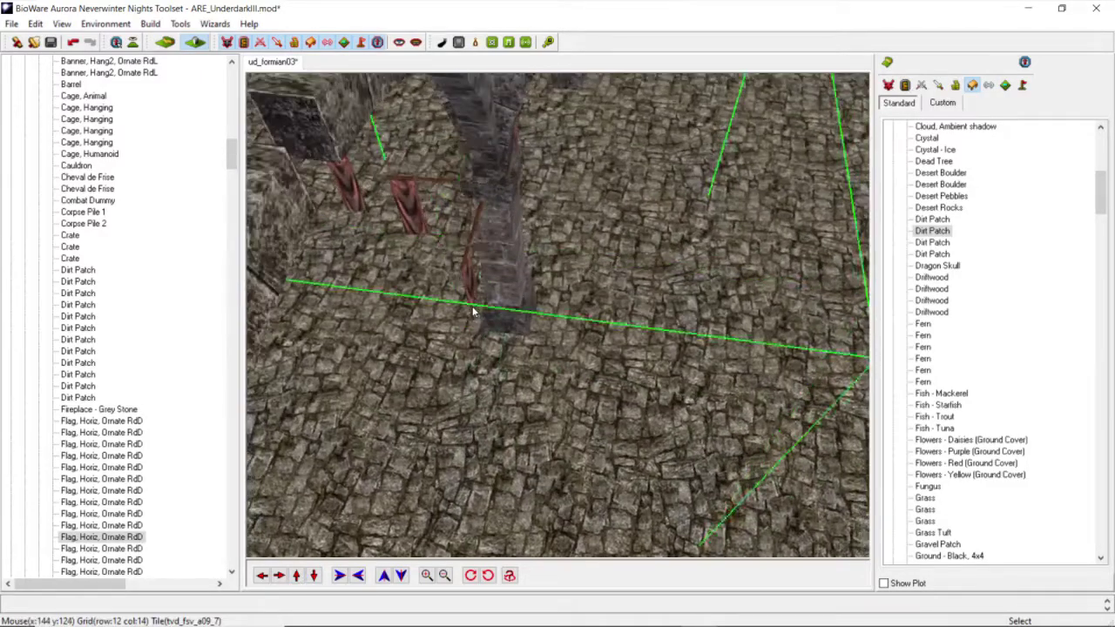
pyautogui.scroll(3, 473, 309)
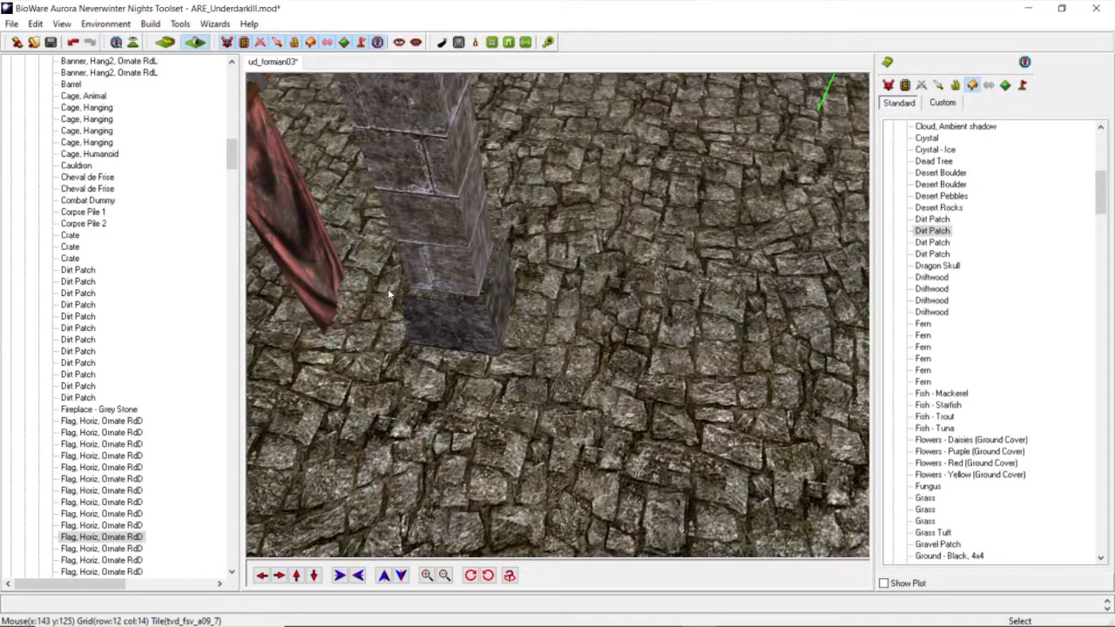
pyautogui.scroll(-3, 388, 294)
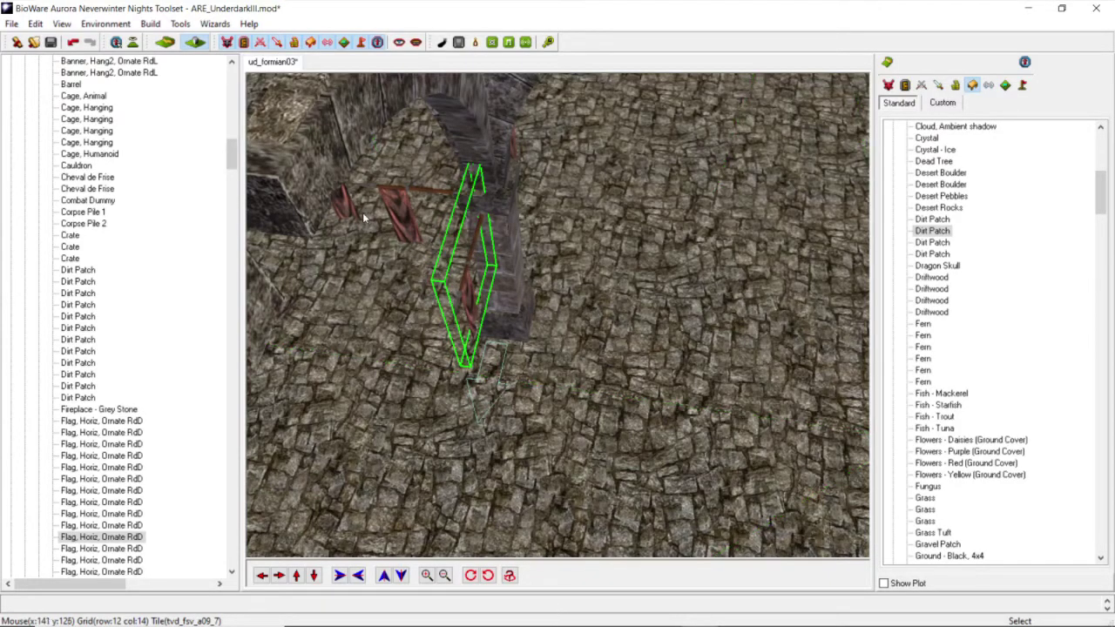
# Step: Move the fourth pasted flag onto the pillar's last free face and fine-tune its alignment
pyautogui.moveTo(345, 213); pyautogui.dragTo(605, 274)
pyautogui.scroll(3, 606, 273)
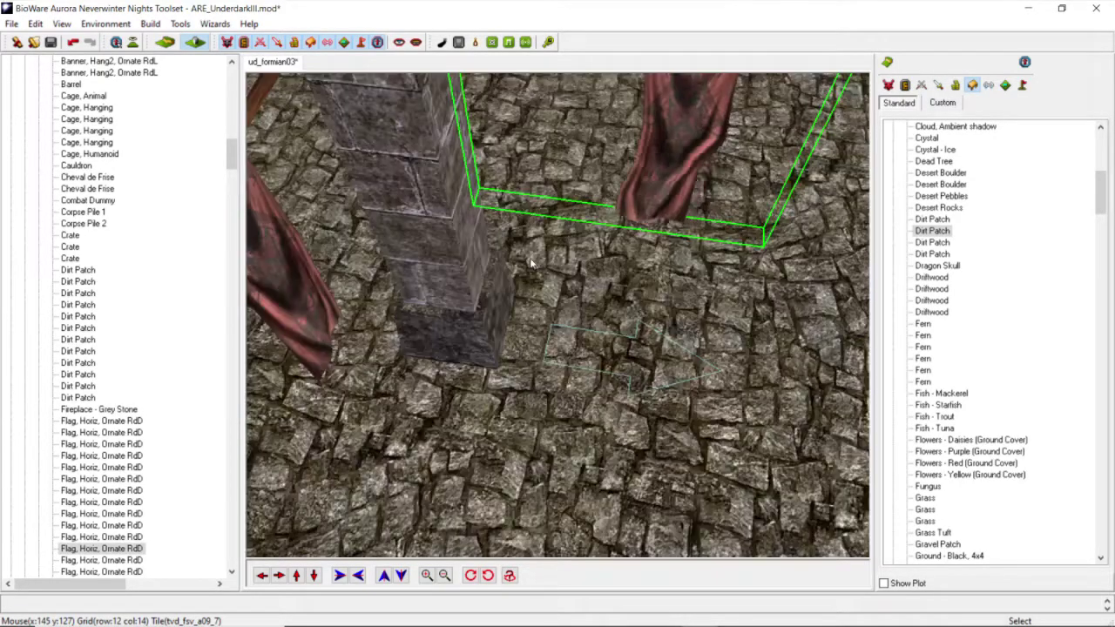
pyautogui.moveTo(605, 274); pyautogui.dragTo(531, 268, button='middle')
pyautogui.moveTo(666, 329)
pyautogui.mouseDown()
pyautogui.moveTo(645, 311)
pyautogui.moveTo(655, 314)
pyautogui.mouseUp()
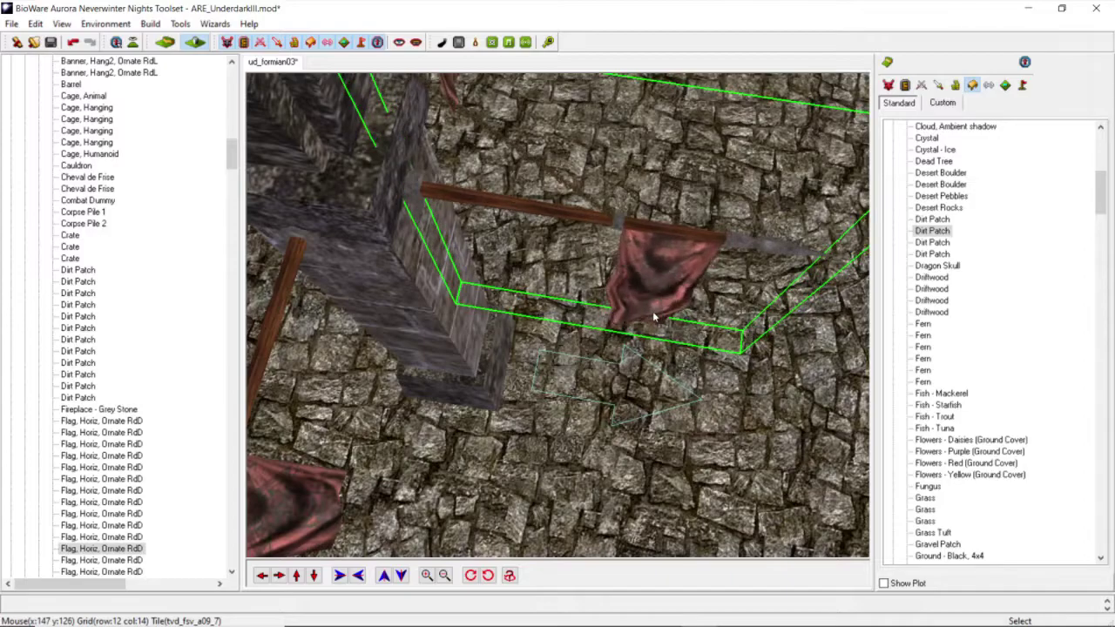
pyautogui.scroll(-5, 654, 315)
# Step: Select the flags around the second pillar together and copy the set
pyautogui.click(707, 224)
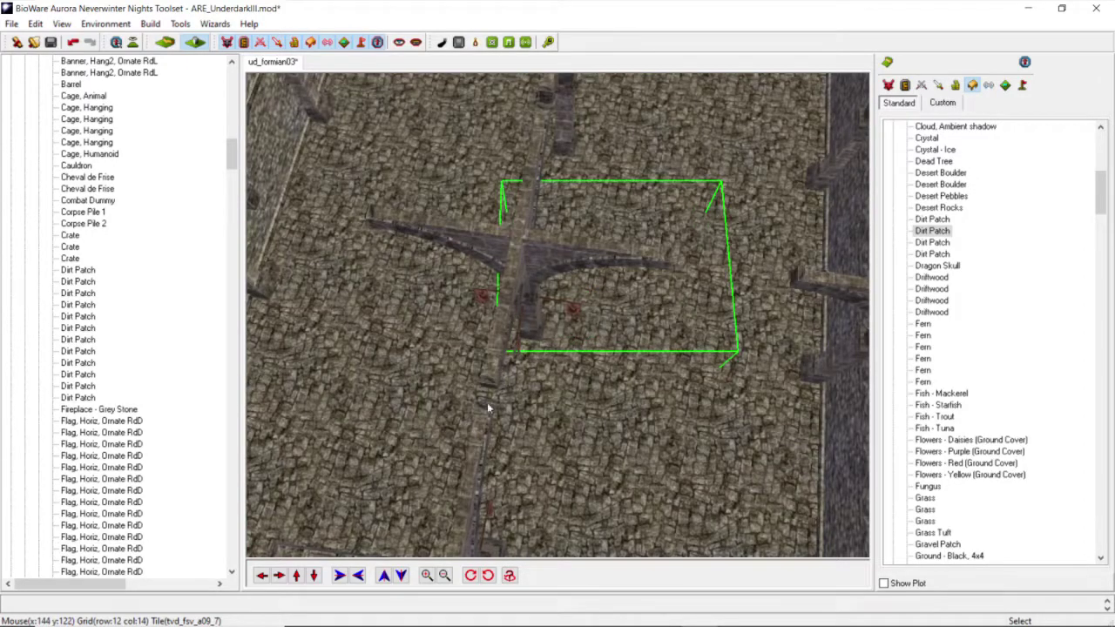
pyautogui.moveTo(437, 381); pyautogui.dragTo(406, 254, button='middle')
pyautogui.scroll(3, 407, 239)
pyautogui.scroll(3, 340, 249)
pyautogui.scroll(-5, 410, 263)
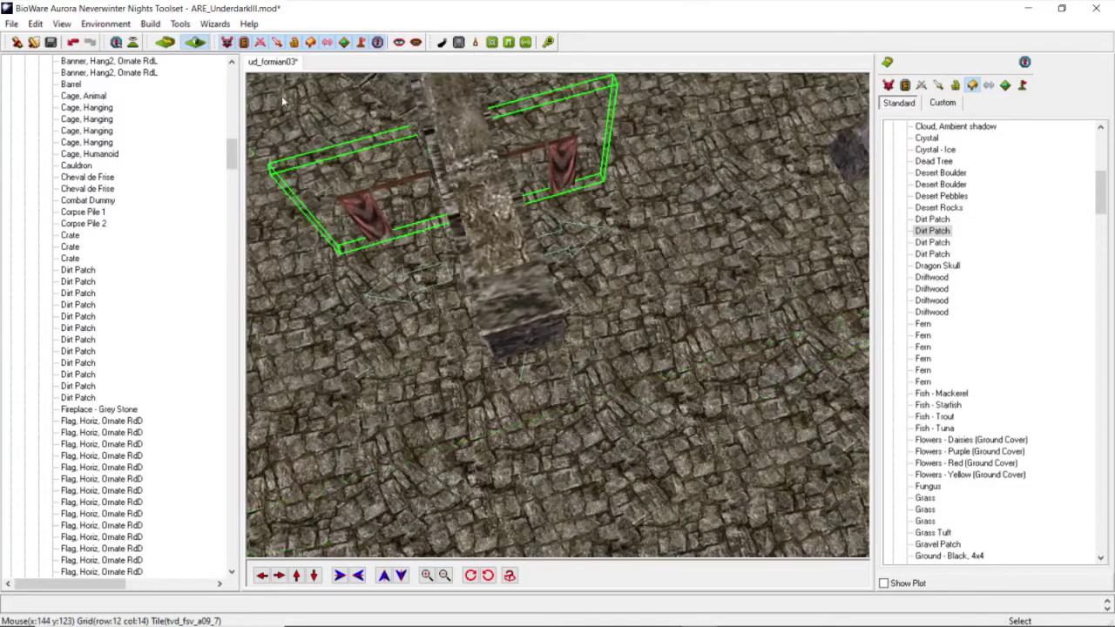
pyautogui.click(33, 23)
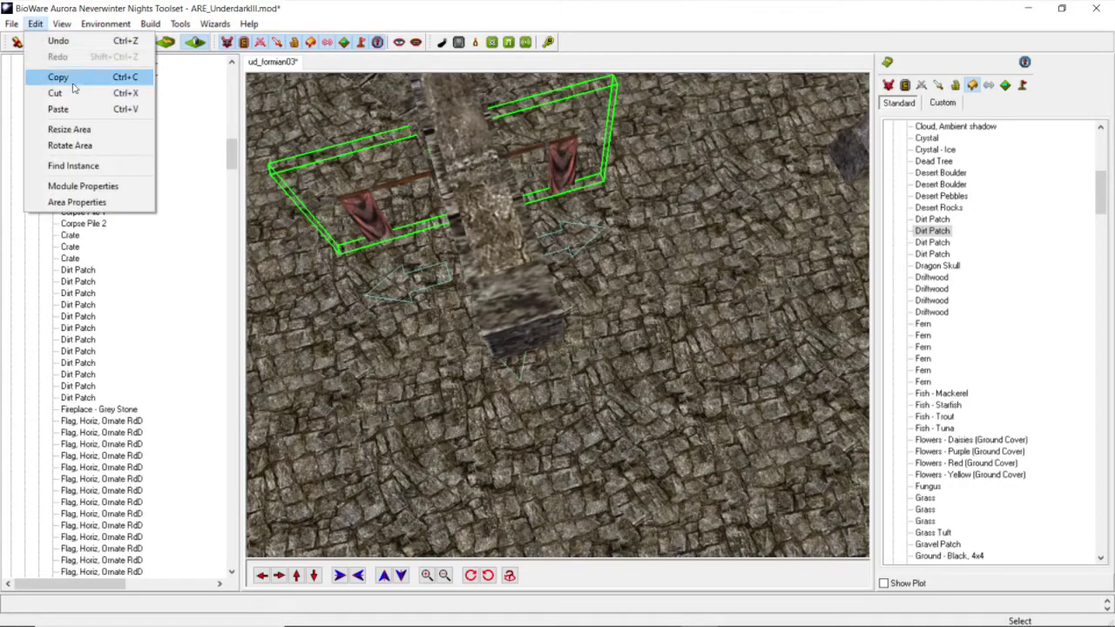
pyautogui.click(73, 84)
# Step: Choose the terrain Eraser and erase the tiles of the two undecorated central pillars further along the hall
pyautogui.scroll(-6, 543, 224)
pyautogui.moveTo(497, 231); pyautogui.dragTo(378, 382, button='middle')
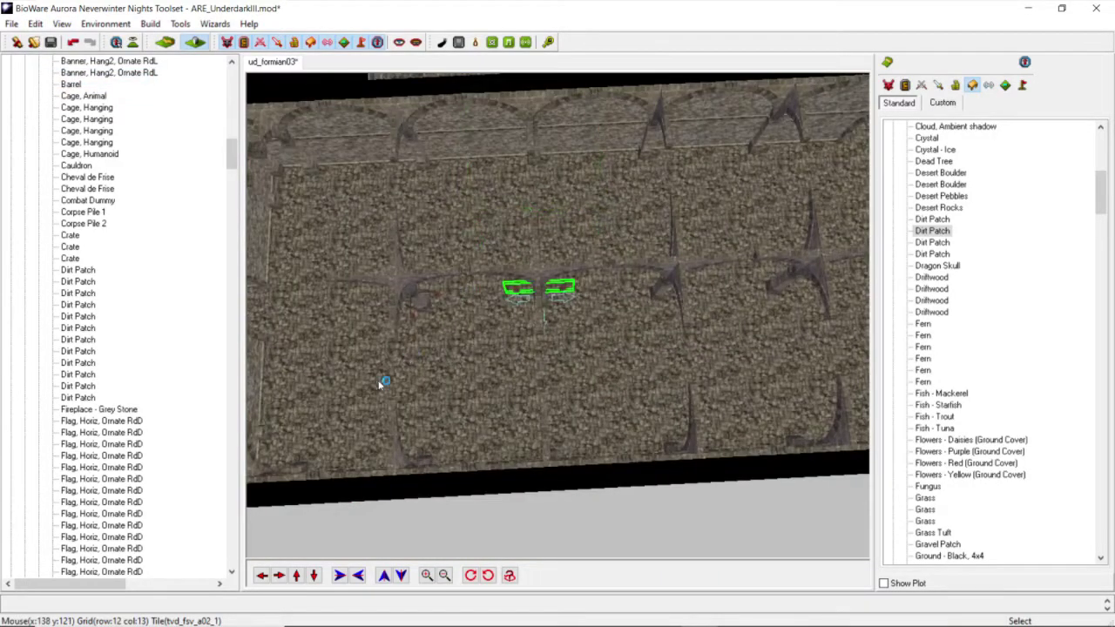
pyautogui.click(280, 575)
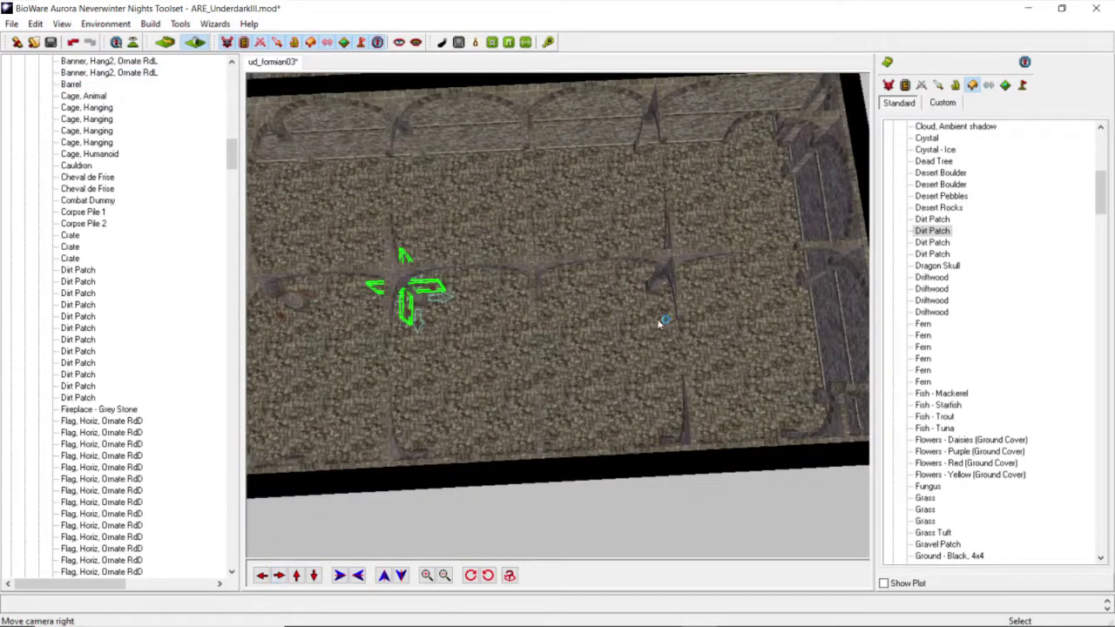
pyautogui.moveTo(1102, 200); pyautogui.dragTo(1101, 528)
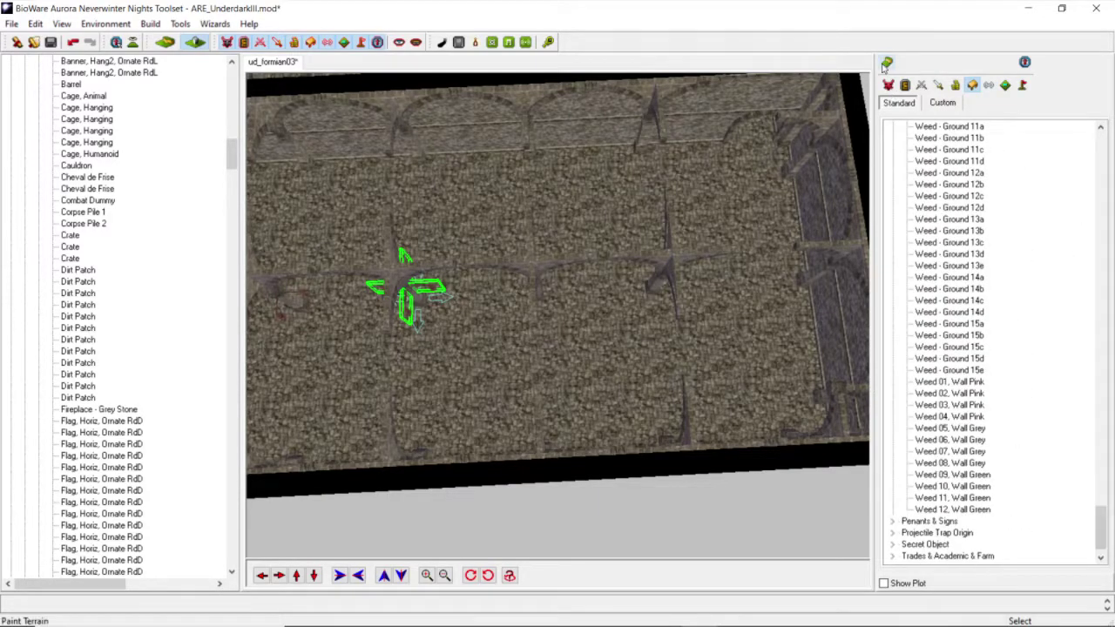
pyautogui.click(885, 63)
pyautogui.click(927, 188)
pyautogui.click(528, 307)
pyautogui.click(665, 300)
pyautogui.moveTo(665, 301)
pyautogui.mouseDown(button='middle')
pyautogui.moveTo(552, 280)
pyautogui.moveTo(604, 269)
pyautogui.mouseUp(button='middle')
pyautogui.scroll(4, 607, 266)
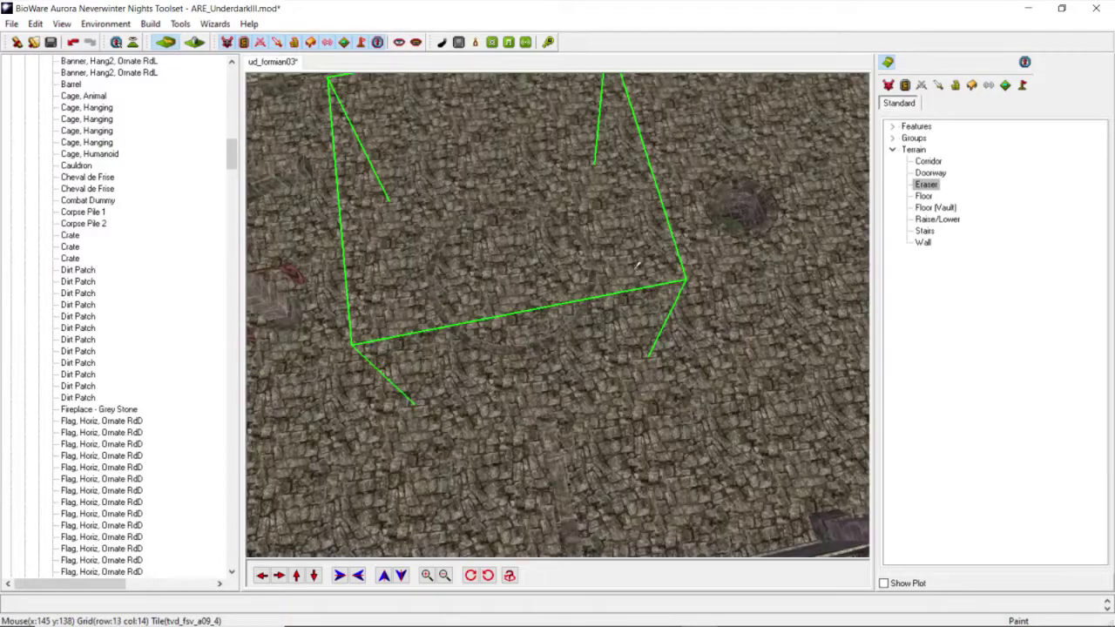
# Step: Erase the remaining structures on the neighbouring central tiles with the terrain Eraser, leaving plain cobbled floor
pyautogui.click(706, 236)
pyautogui.click(705, 237)
pyautogui.click(706, 237)
pyautogui.click(705, 237)
pyautogui.click(705, 237)
pyautogui.click(705, 236)
pyautogui.moveTo(704, 239); pyautogui.dragTo(605, 270, button='middle')
pyautogui.click(592, 305)
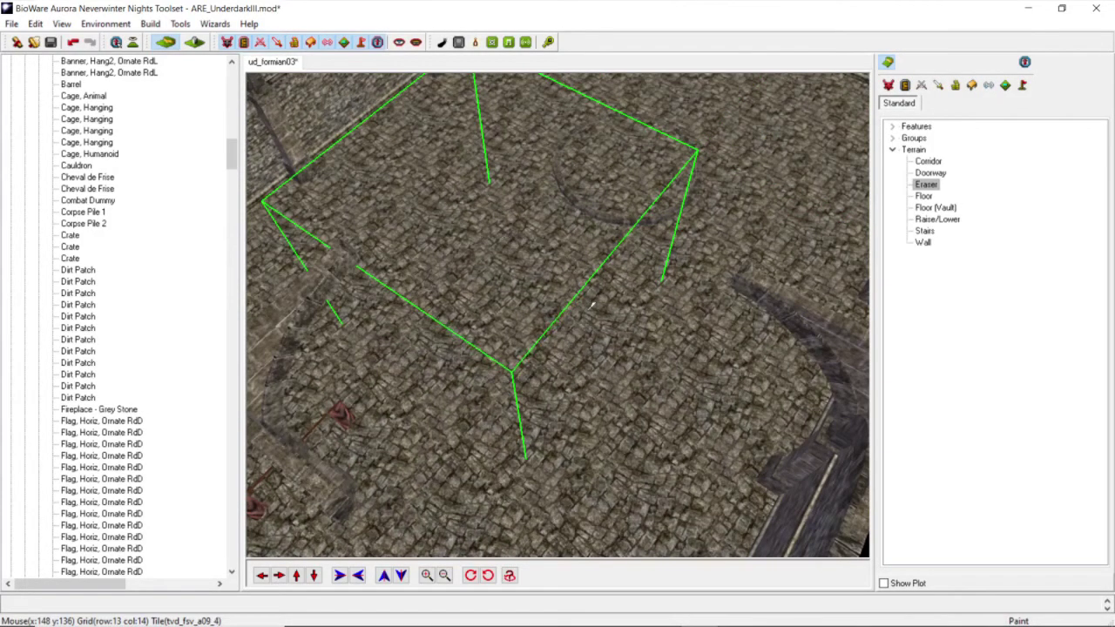
pyautogui.moveTo(665, 208); pyautogui.dragTo(651, 210, button='middle')
pyautogui.click(651, 210)
pyautogui.click(652, 210)
pyautogui.click(651, 210)
pyautogui.moveTo(572, 209); pyautogui.dragTo(521, 287, button='middle')
pyautogui.scroll(-5, 512, 230)
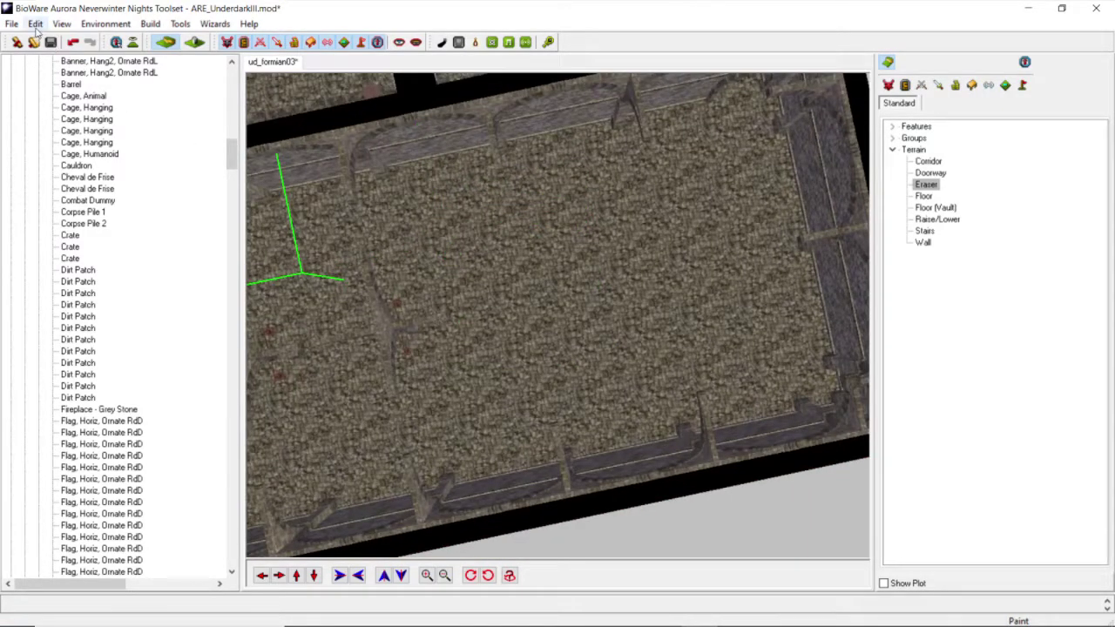
# Step: Paste the copied set of four flags onto the cleared central tile and shift it toward the tile's middle
pyautogui.click(34, 23)
pyautogui.click(52, 108)
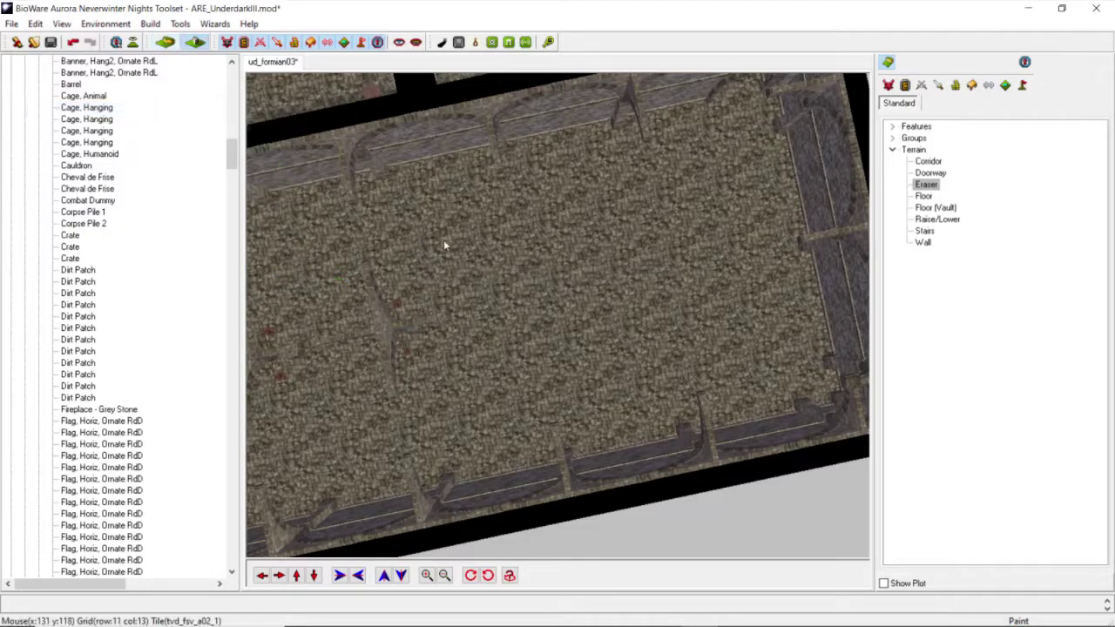
pyautogui.click(560, 305)
pyautogui.scroll(3, 561, 323)
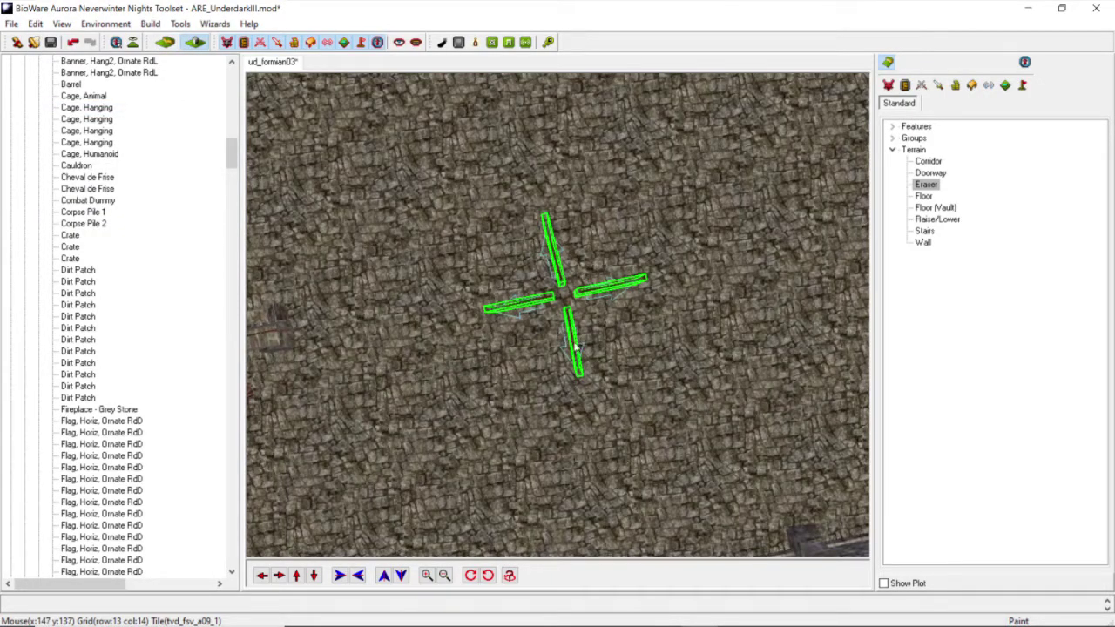
pyautogui.moveTo(570, 345); pyautogui.dragTo(526, 336)
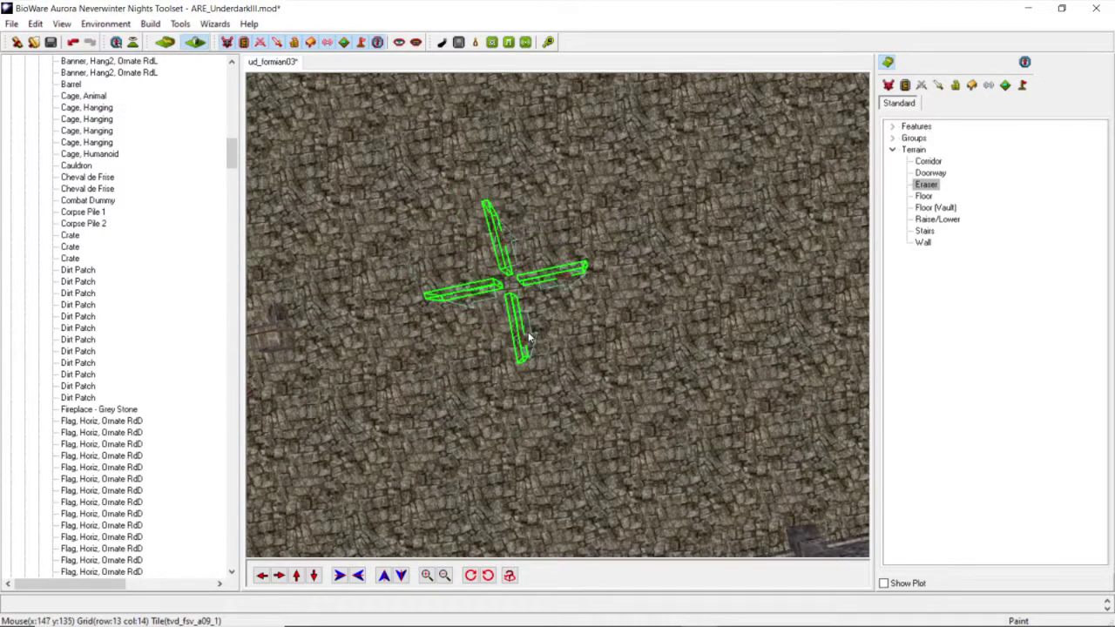
pyautogui.scroll(-3, 632, 279)
pyautogui.scroll(5, 631, 278)
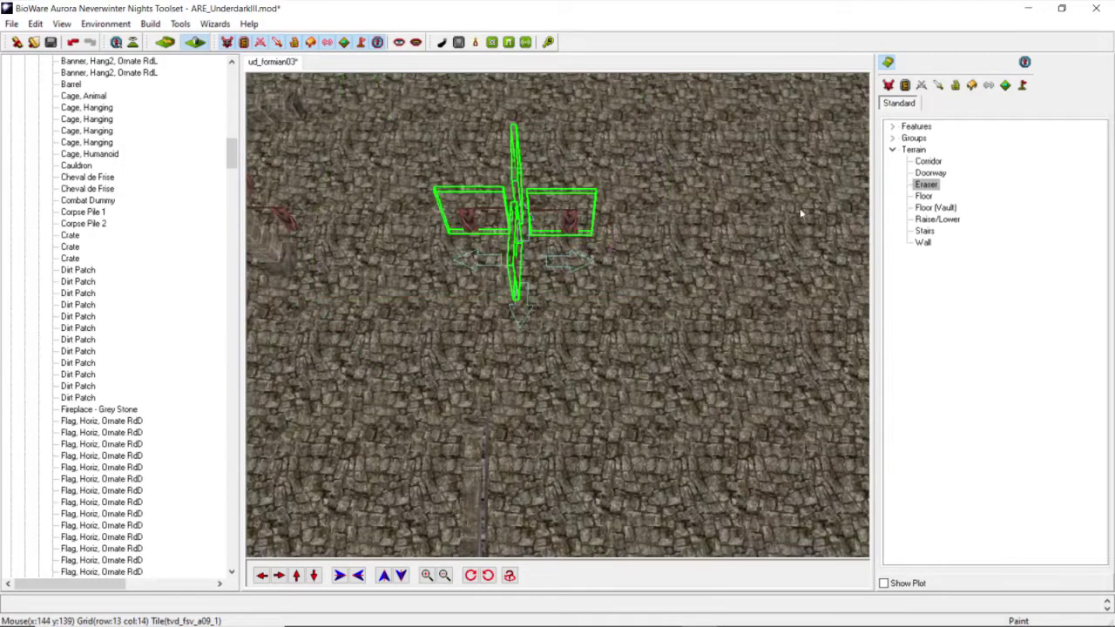
# Step: Cycle the tile under the pasted flags with the terrain Eraser to the floor variation with a circular stone ring
pyautogui.scroll(5, 542, 270)
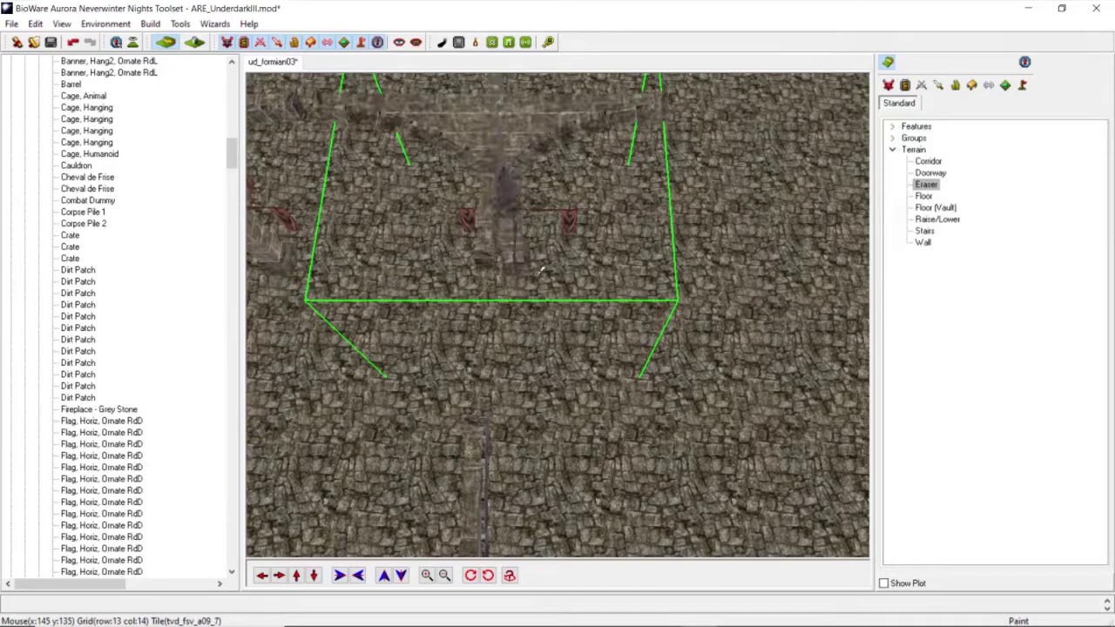
pyautogui.click(540, 271)
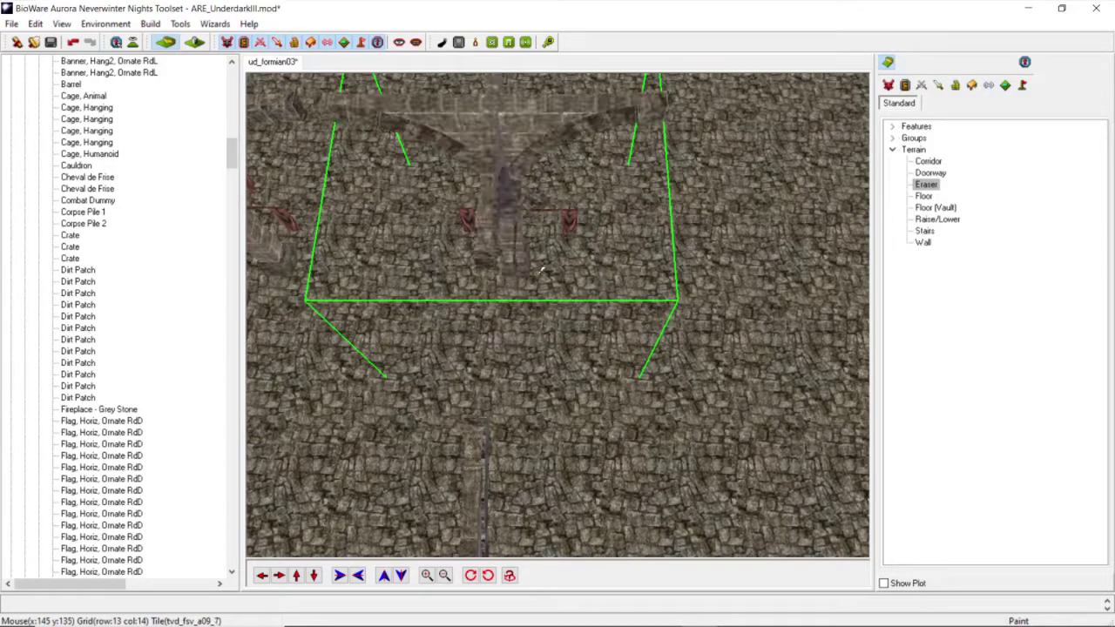
pyautogui.click(541, 271)
pyautogui.moveTo(548, 269); pyautogui.dragTo(591, 232, button='middle')
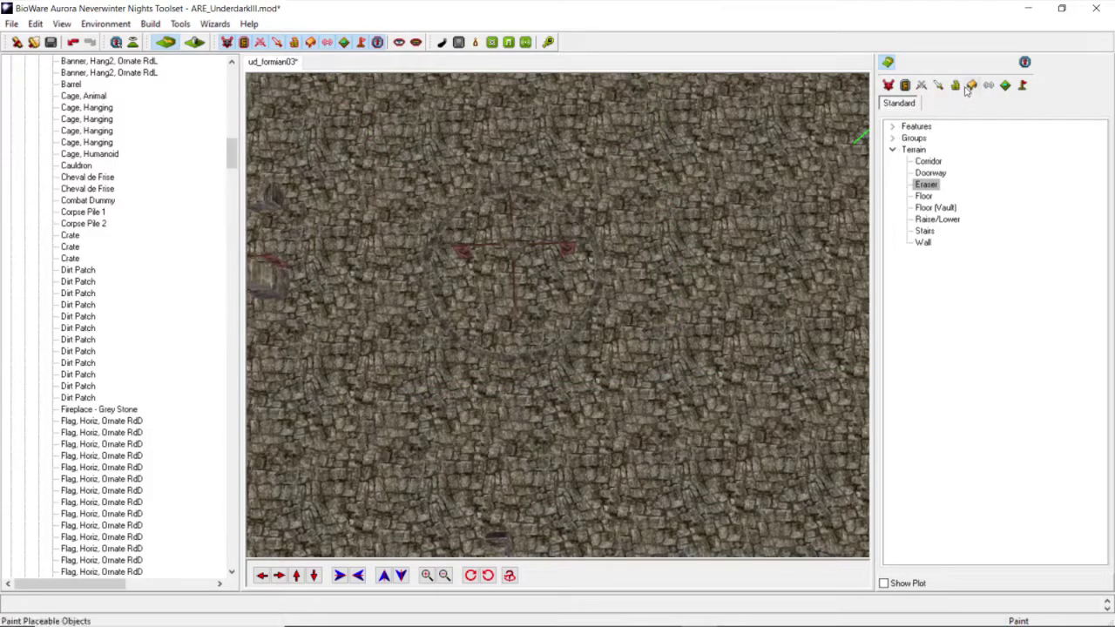
# Step: Straighten the bearing of one misaligned flag in the pasted set through its location adjustment
pyautogui.click(971, 85)
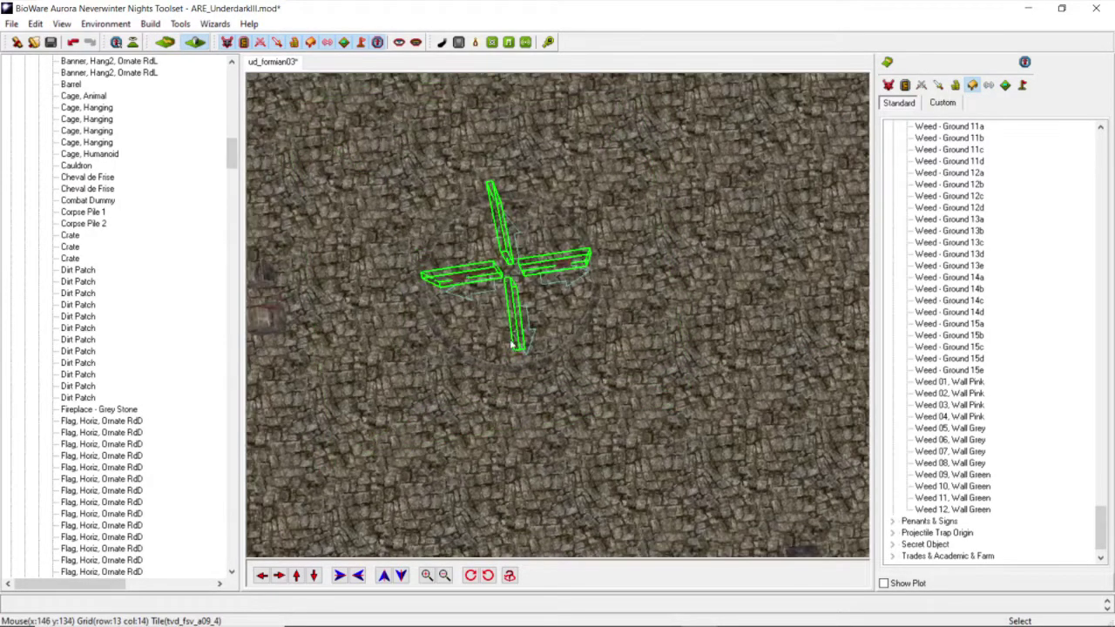
pyautogui.moveTo(511, 344); pyautogui.dragTo(478, 359, button='middle')
pyautogui.click(262, 576)
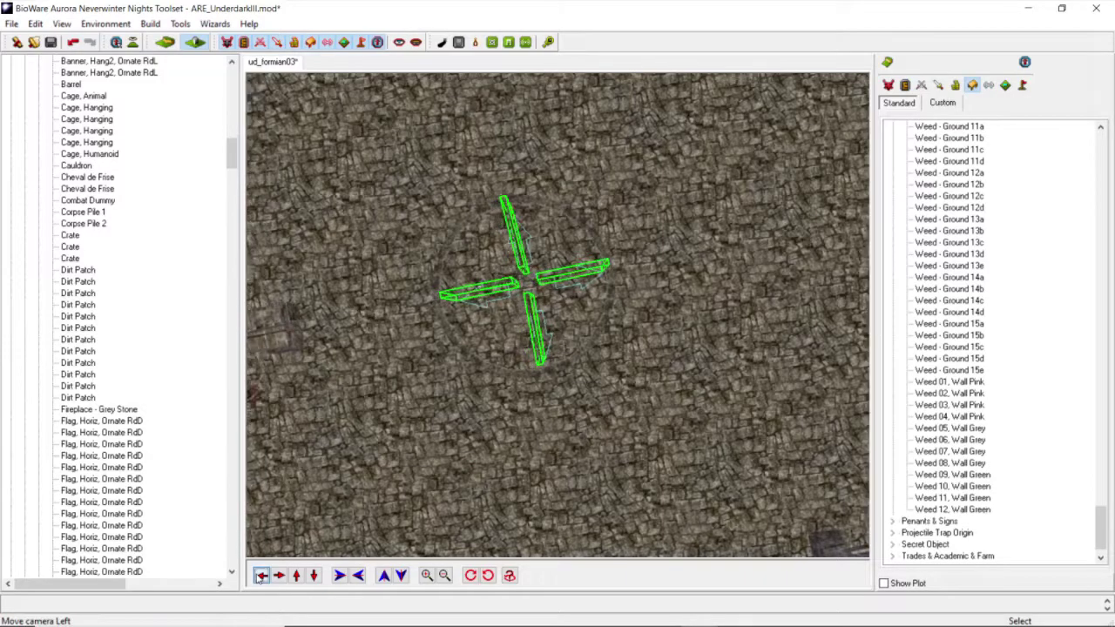
pyautogui.scroll(5, 578, 294)
pyautogui.moveTo(492, 289); pyautogui.dragTo(536, 319, button='middle')
pyautogui.moveTo(489, 449); pyautogui.dragTo(566, 355, button='middle')
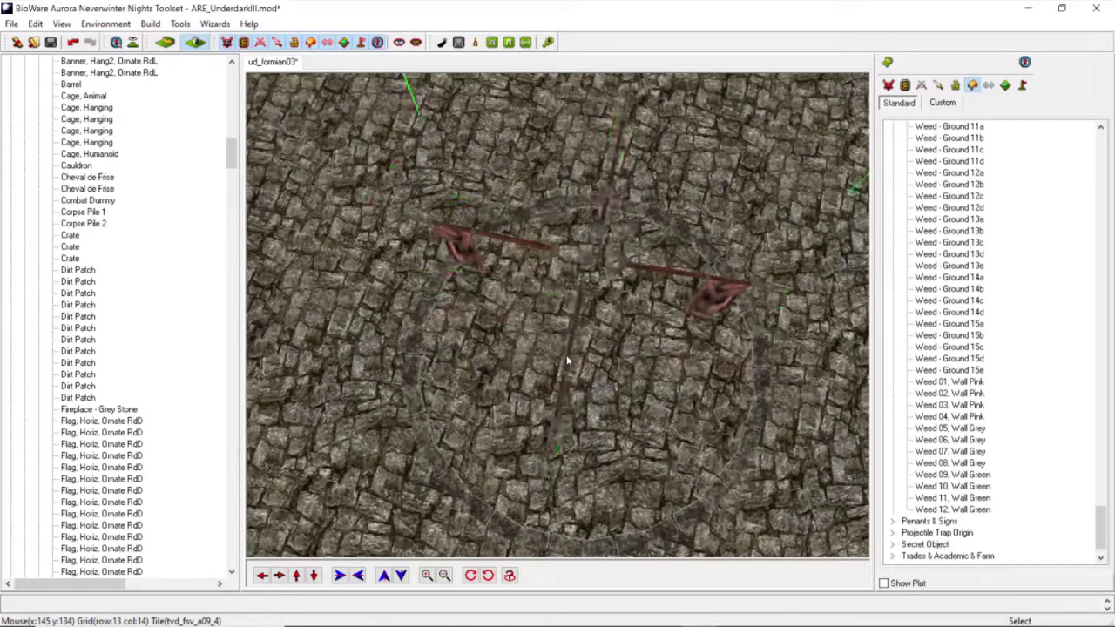
pyautogui.rightClick(717, 305)
pyautogui.click(748, 324)
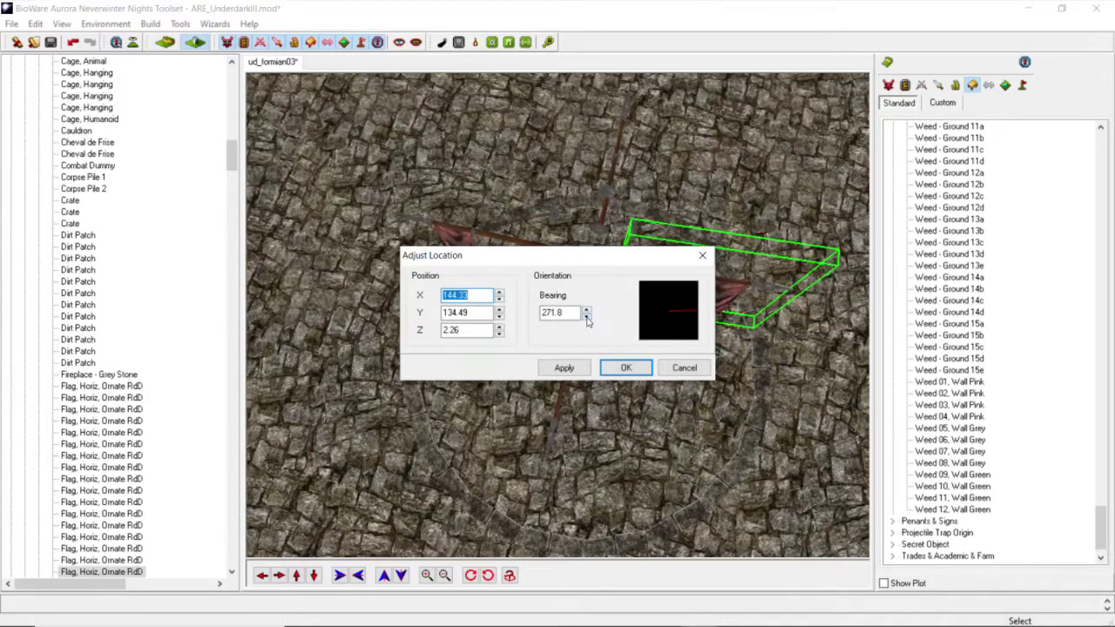
pyautogui.click(564, 368)
pyautogui.click(625, 367)
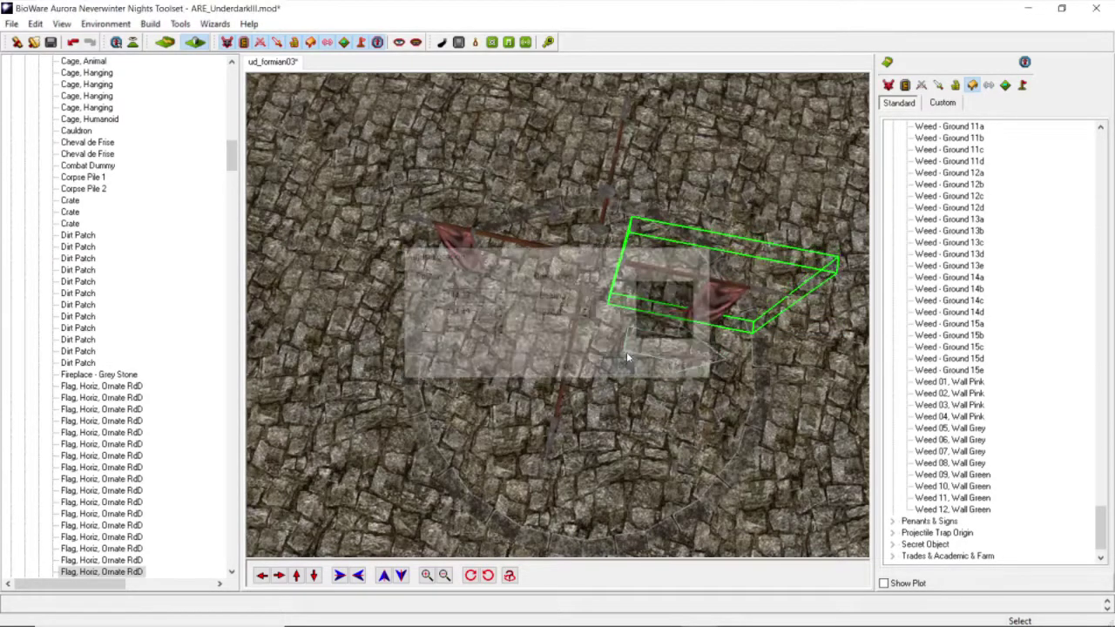
# Step: Select all four pasted flags together and centre the set inside the circular stone ring on the floor
pyautogui.moveTo(626, 352); pyautogui.dragTo(523, 442, button='middle')
pyautogui.moveTo(765, 233); pyautogui.dragTo(323, 555)
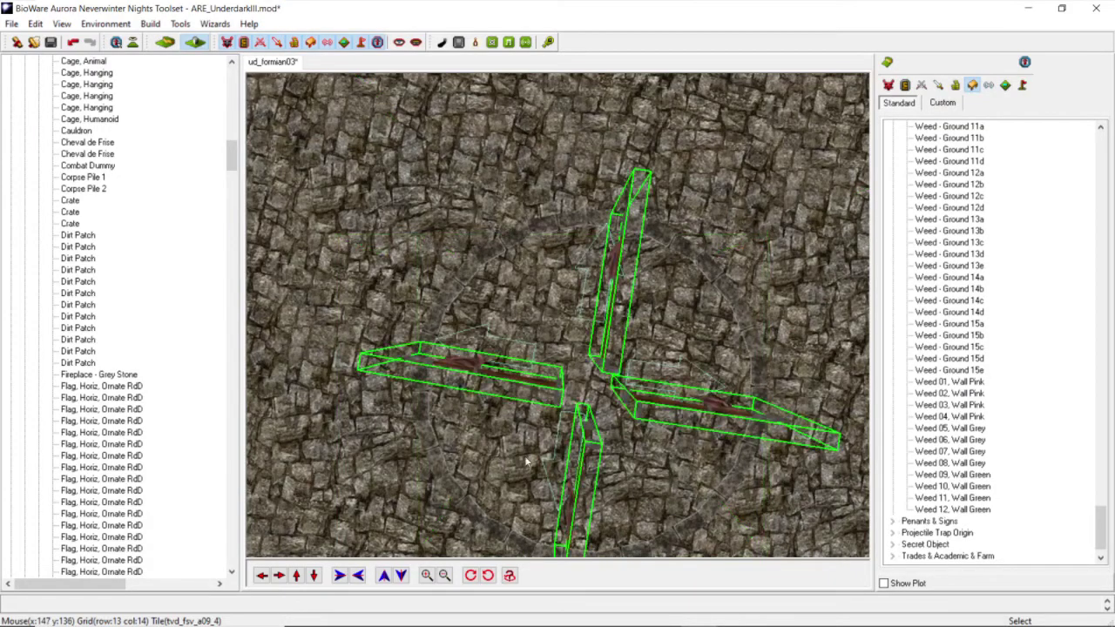
pyautogui.scroll(-5, 590, 459)
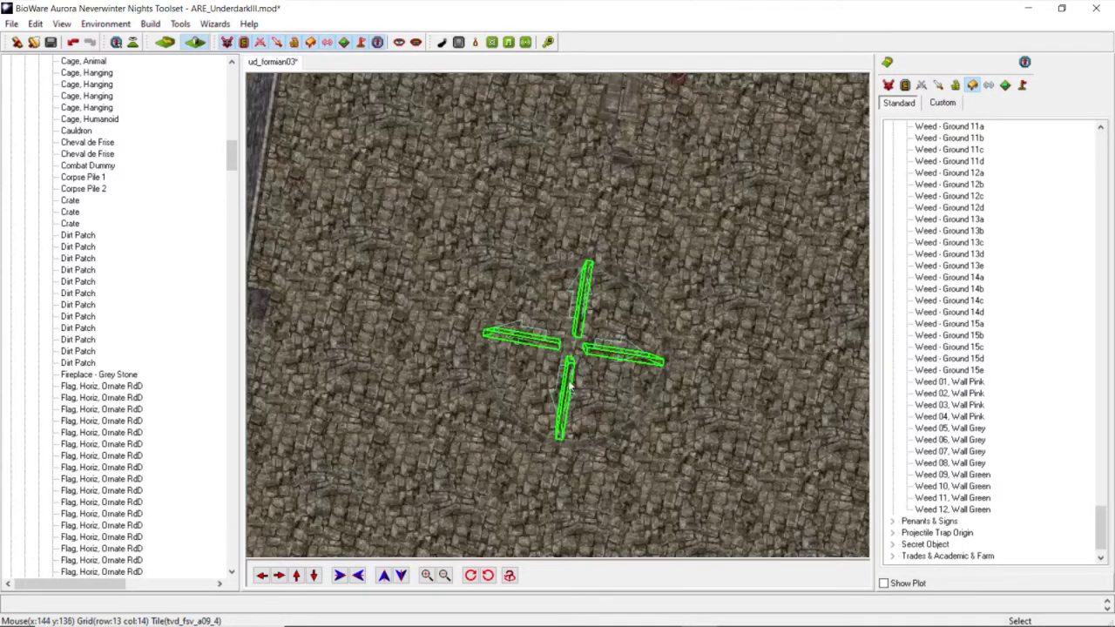
pyautogui.moveTo(546, 373); pyautogui.dragTo(515, 377, button='middle')
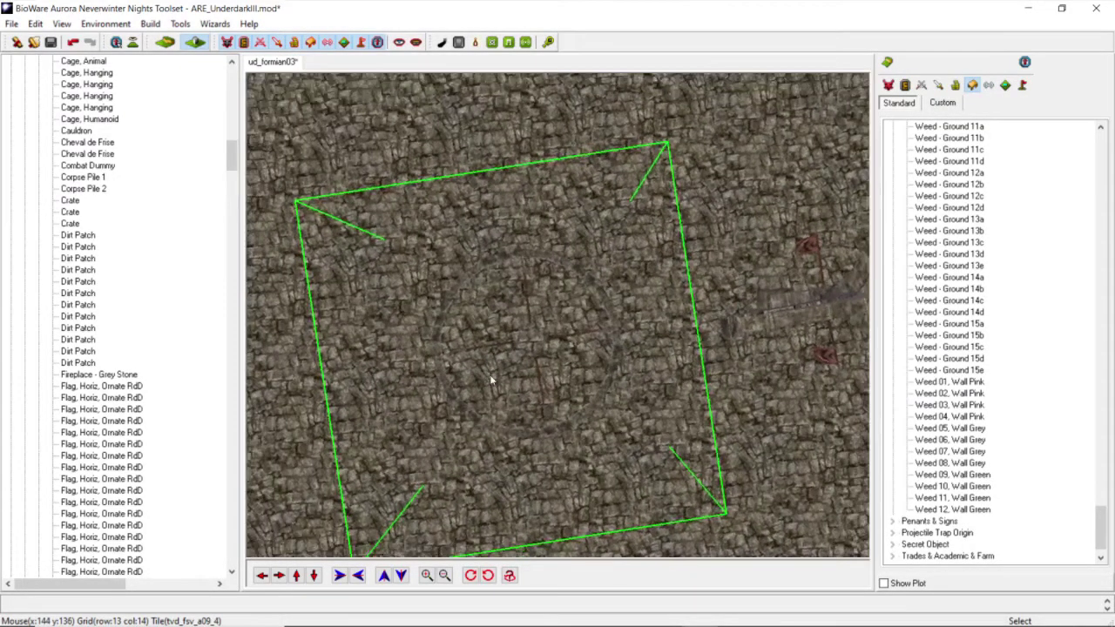
pyautogui.click(548, 359)
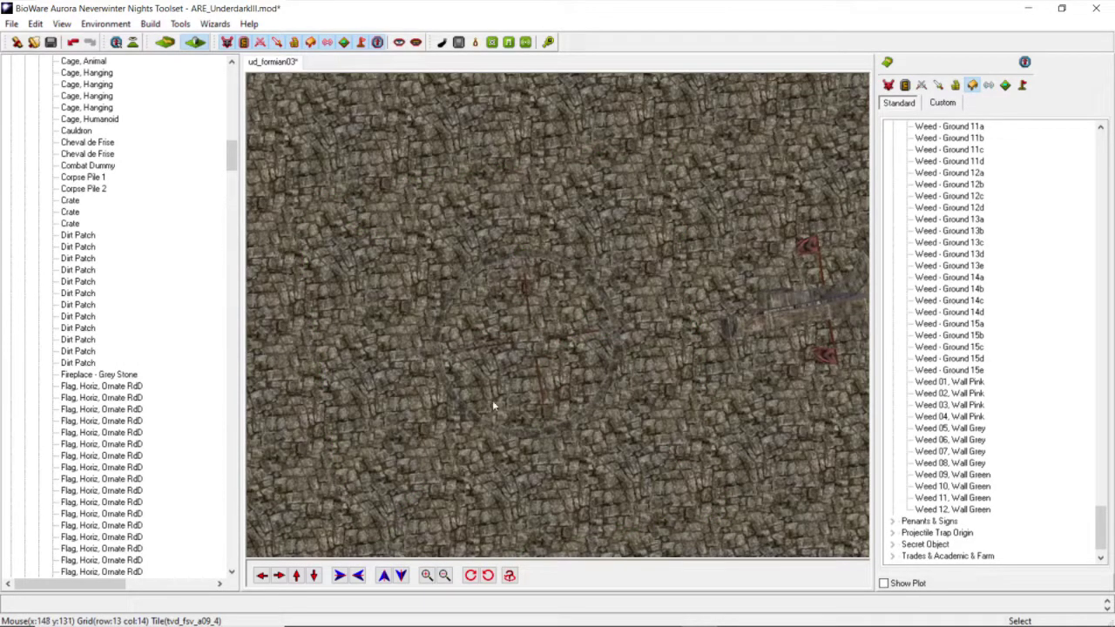
pyautogui.keyDown('shift'); pyautogui.moveTo(492, 406); pyautogui.dragTo(502, 427, button='right'); pyautogui.keyUp('shift')
pyautogui.moveTo(539, 373); pyautogui.dragTo(533, 372)
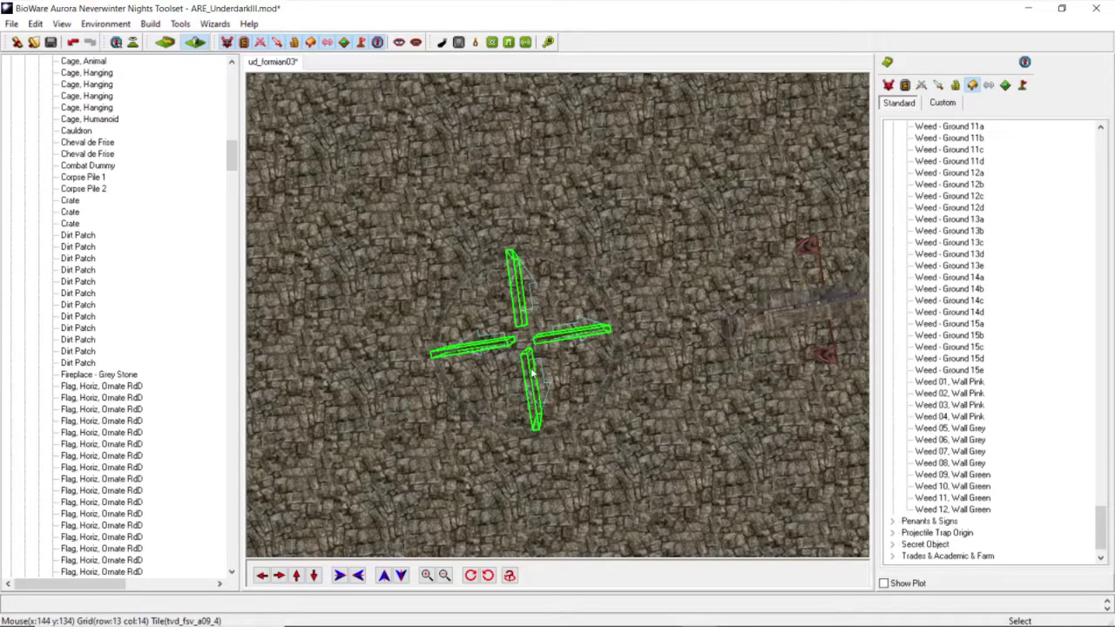
# Step: Repaint the tile under the flags with the terrain Eraser, cycling its variations until the arched pillar stands between them
pyautogui.moveTo(564, 376); pyautogui.dragTo(613, 324, button='middle')
pyautogui.moveTo(715, 218); pyautogui.dragTo(762, 211, button='middle')
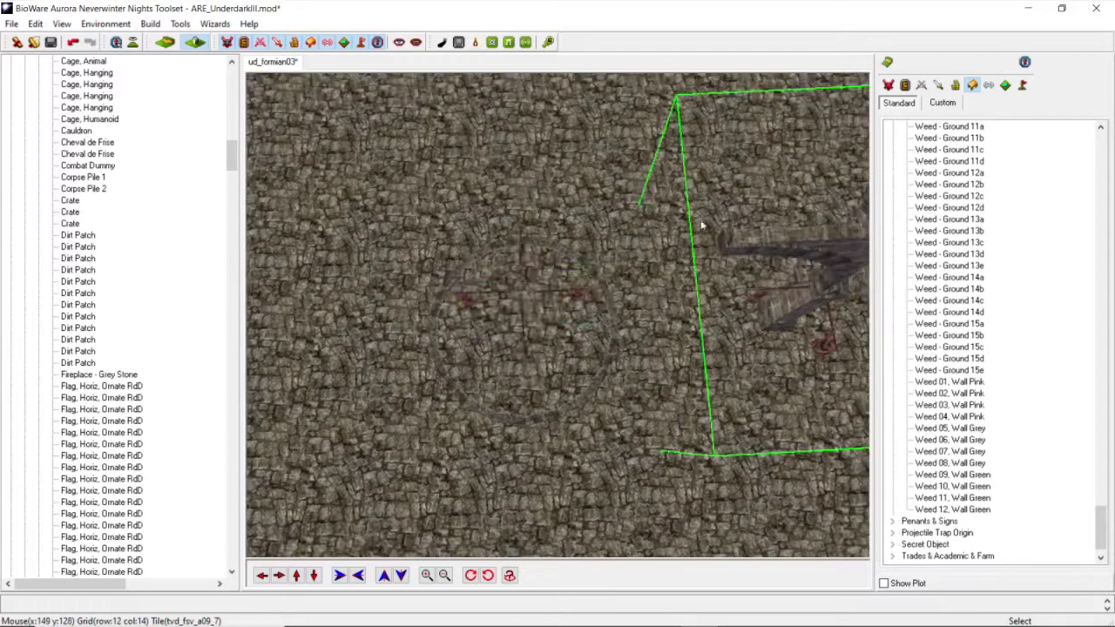
pyautogui.click(888, 64)
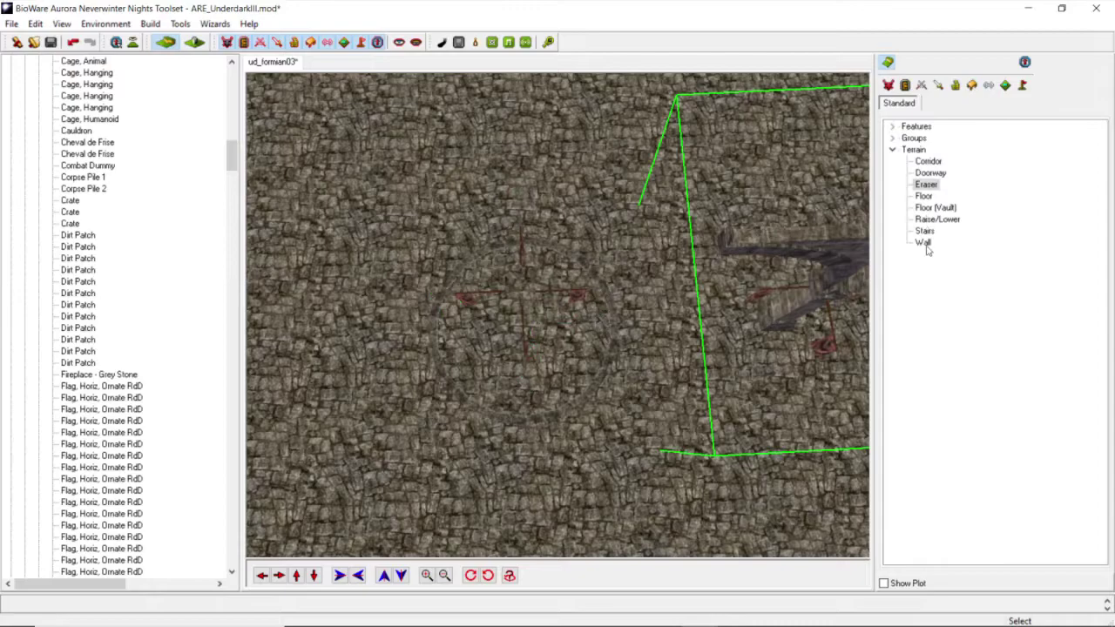
pyautogui.click(583, 310)
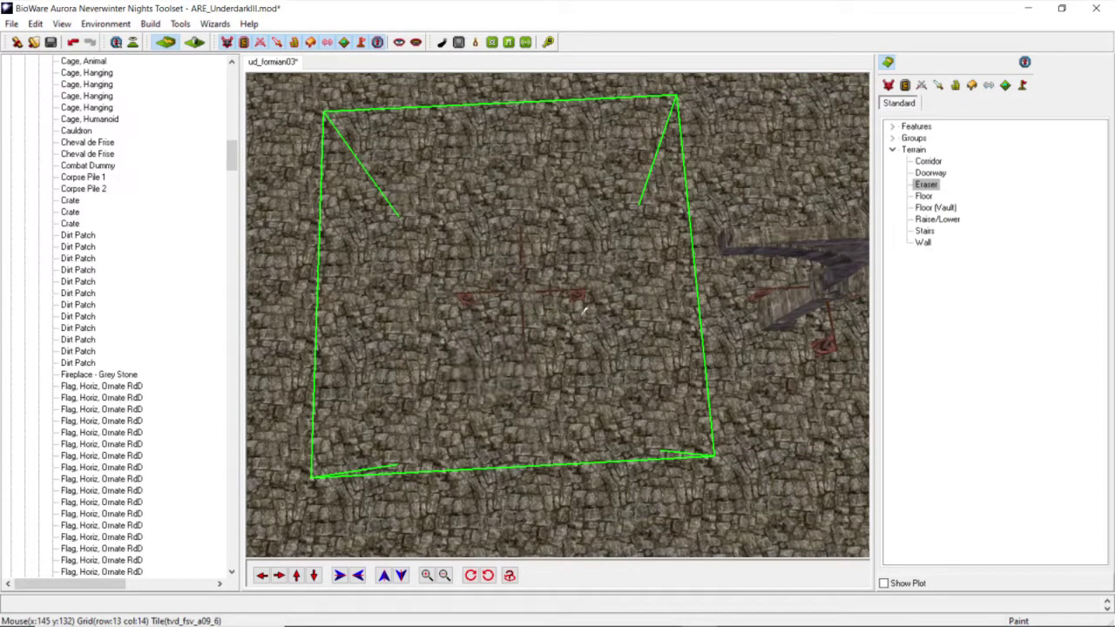
pyautogui.scroll(3, 584, 310)
pyautogui.moveTo(585, 310); pyautogui.dragTo(457, 331, button='middle')
pyautogui.scroll(-4, 564, 284)
pyautogui.scroll(4, 615, 285)
pyautogui.scroll(2, 582, 288)
pyautogui.scroll(-2, 570, 289)
pyautogui.scroll(-2, 533, 287)
pyautogui.scroll(-3, 533, 286)
pyautogui.scroll(4, 542, 305)
pyautogui.click(581, 311)
pyautogui.scroll(3, 581, 311)
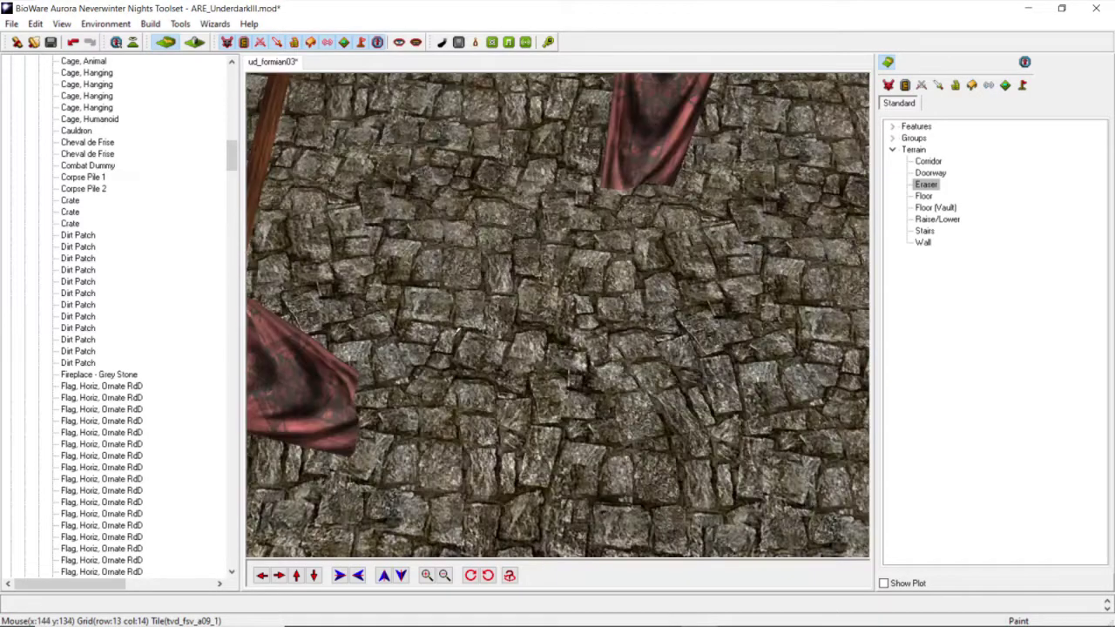
pyautogui.scroll(-4, 483, 333)
pyautogui.click(520, 311)
pyautogui.scroll(-3, 520, 311)
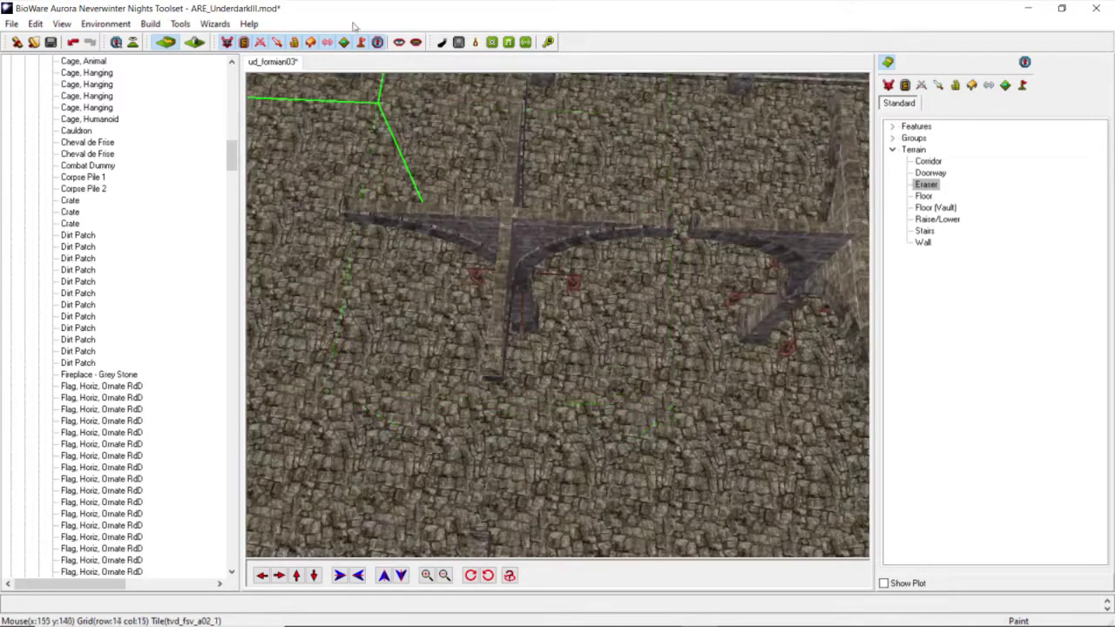
# Step: Return to placeable editing and nudge the flags on the pillar's near faces into line with the stonework
pyautogui.click(971, 85)
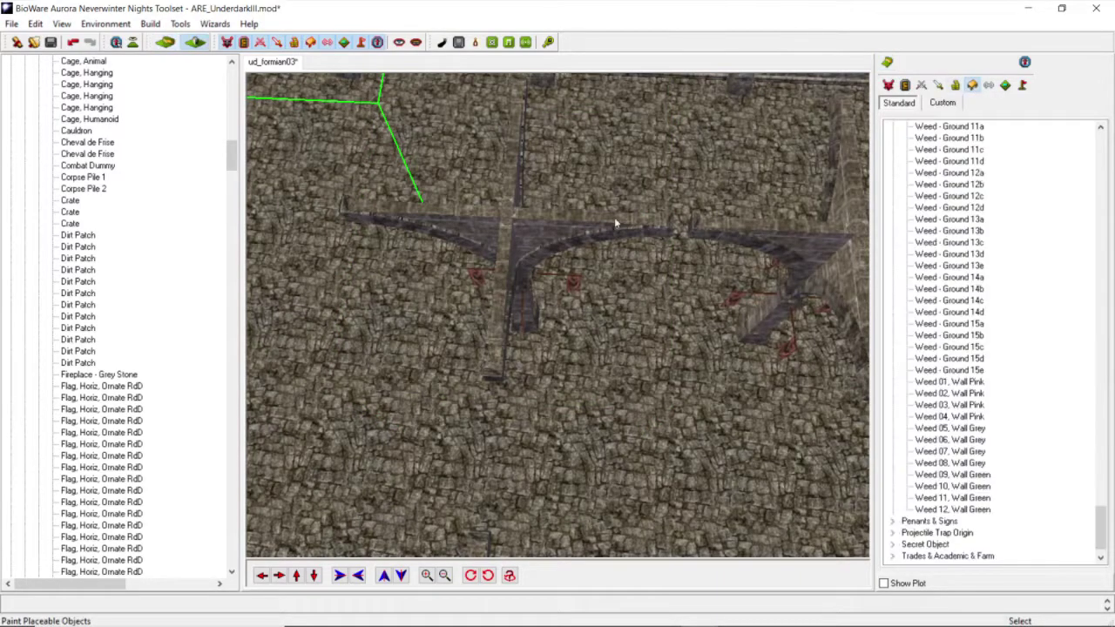
pyautogui.scroll(4, 617, 218)
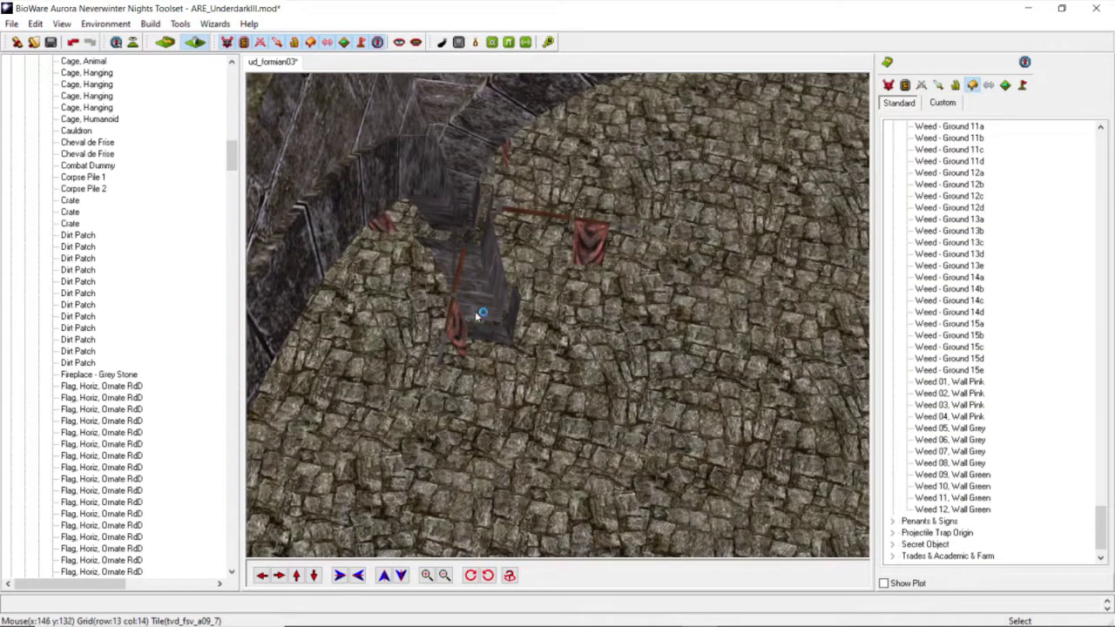
pyautogui.click(466, 332)
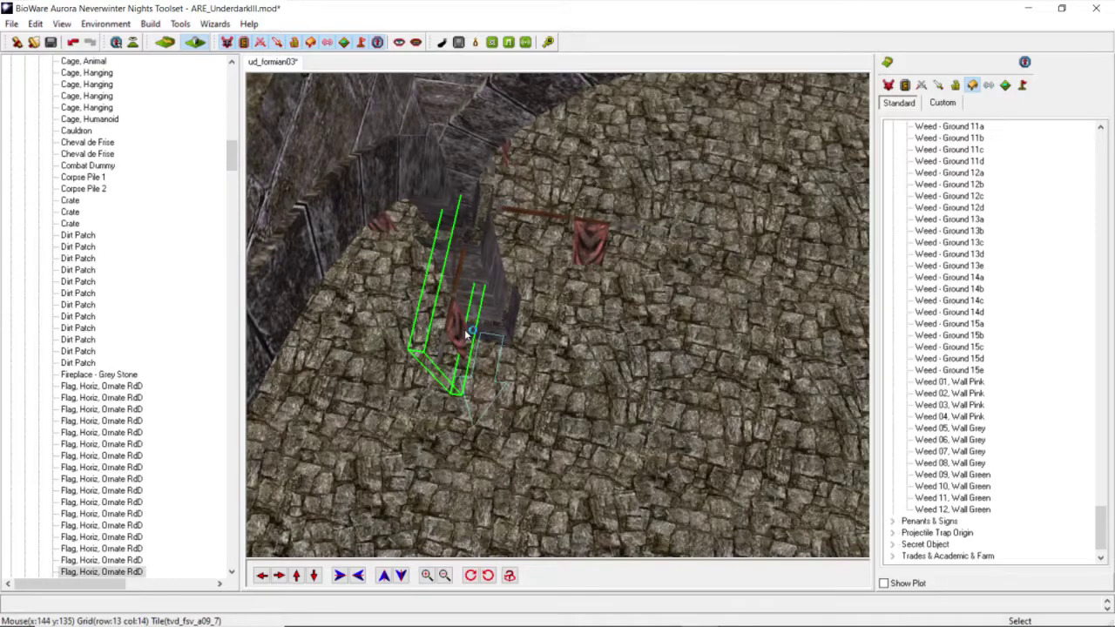
pyautogui.moveTo(461, 333)
pyautogui.mouseDown()
pyautogui.moveTo(442, 347)
pyautogui.moveTo(452, 346)
pyautogui.mouseUp()
pyautogui.moveTo(583, 248); pyautogui.dragTo(576, 254)
pyautogui.moveTo(577, 253); pyautogui.dragTo(502, 250, button='middle')
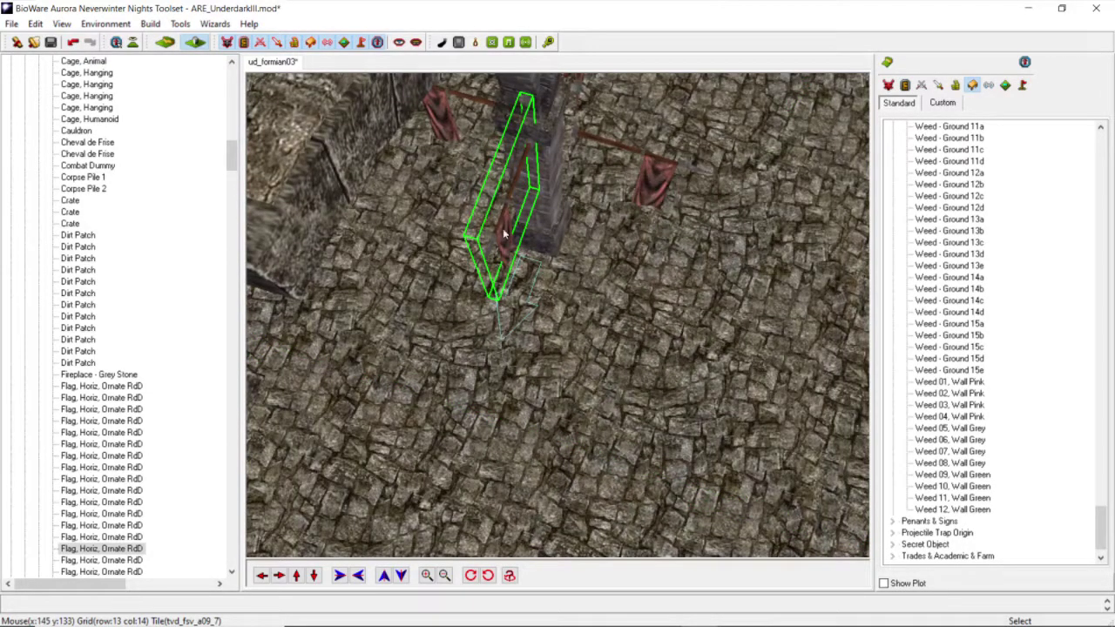
pyautogui.moveTo(504, 233); pyautogui.dragTo(499, 233)
pyautogui.moveTo(537, 233); pyautogui.dragTo(537, 276, button='middle')
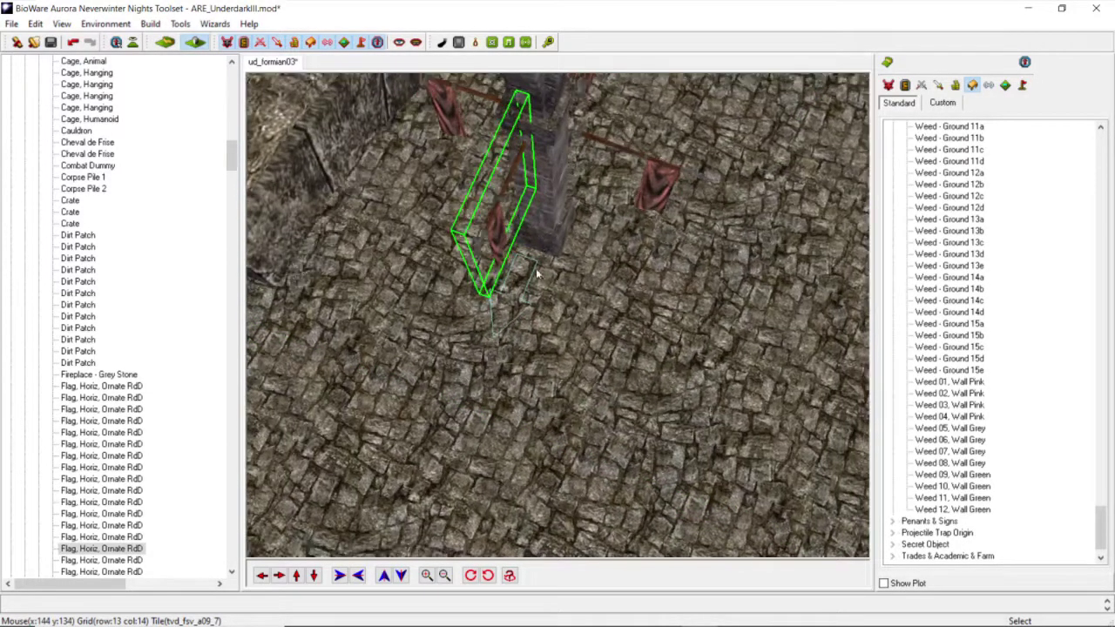
# Step: Fine-tune the flags on the pillar's other faces so their poles meet the middle of each face
pyautogui.click(279, 575)
pyautogui.click(296, 574)
pyautogui.moveTo(410, 435); pyautogui.dragTo(442, 442, button='middle')
pyautogui.scroll(4, 540, 374)
pyautogui.moveTo(614, 337)
pyautogui.mouseDown()
pyautogui.moveTo(622, 323)
pyautogui.moveTo(610, 318)
pyautogui.mouseUp()
pyautogui.scroll(-3, 609, 318)
pyautogui.moveTo(610, 316); pyautogui.dragTo(622, 301, button='middle')
pyautogui.moveTo(654, 270); pyautogui.dragTo(647, 260)
pyautogui.moveTo(640, 263); pyautogui.dragTo(558, 266, button='middle')
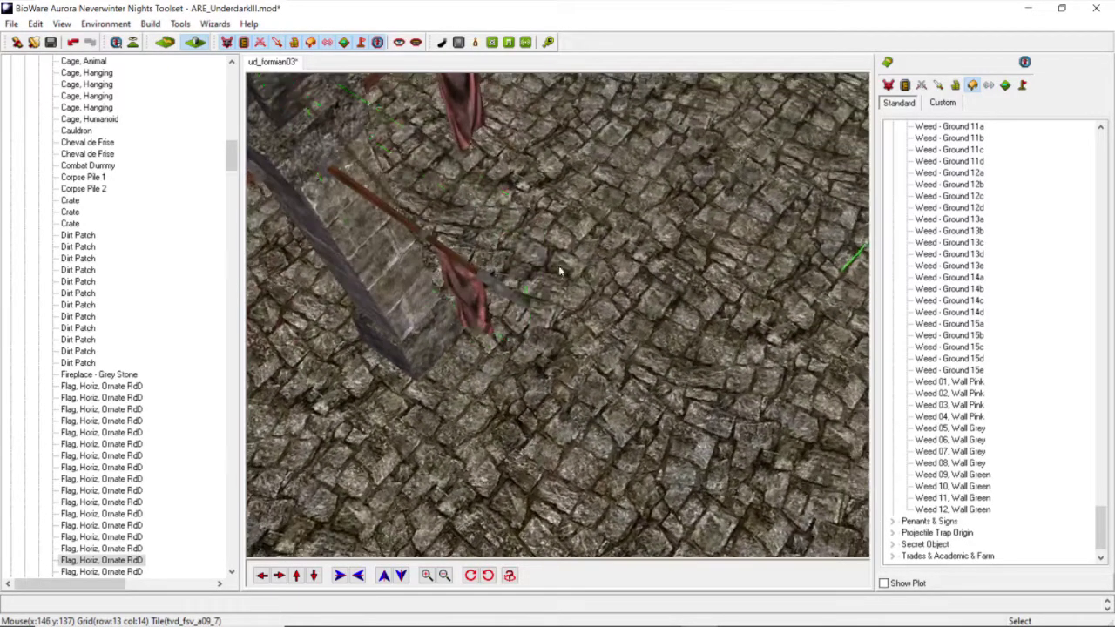
pyautogui.click(474, 291)
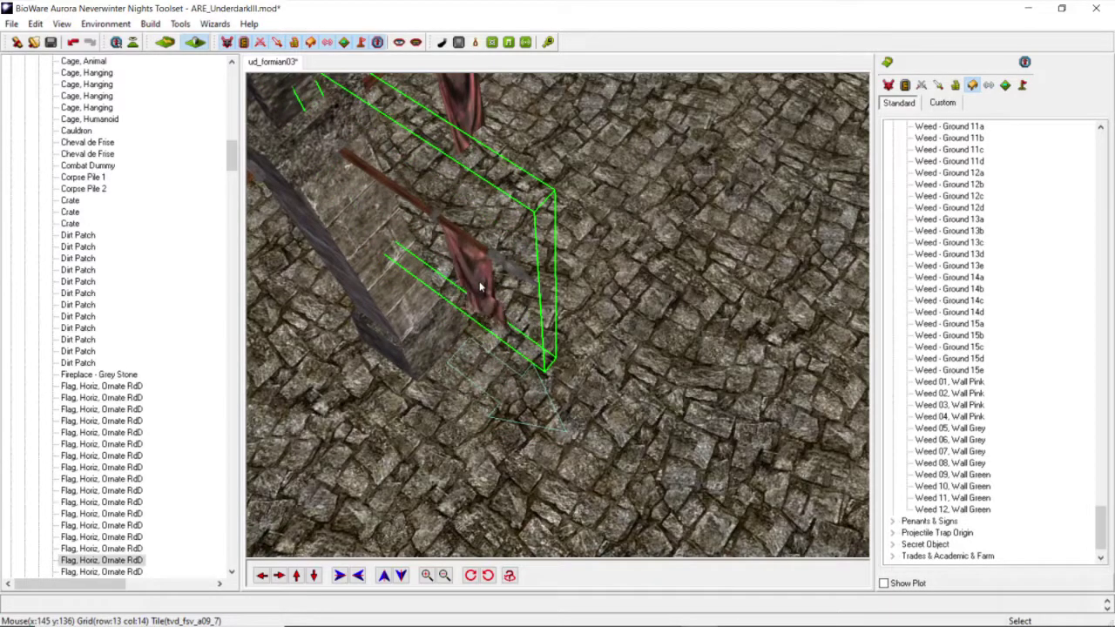
pyautogui.moveTo(480, 287); pyautogui.dragTo(390, 271, button='middle')
# Step: Move the flag that sits too deep in the pillar outward to match the other three
pyautogui.scroll(-3, 463, 287)
pyautogui.scroll(-3, 390, 271)
pyautogui.click(296, 575)
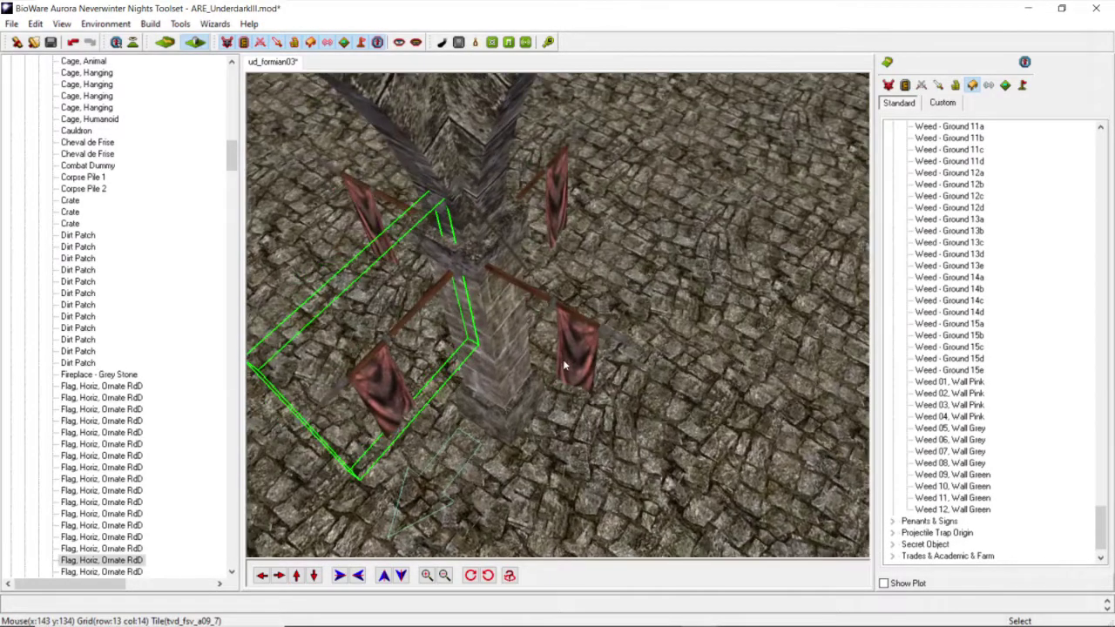
pyautogui.moveTo(563, 359); pyautogui.dragTo(593, 353)
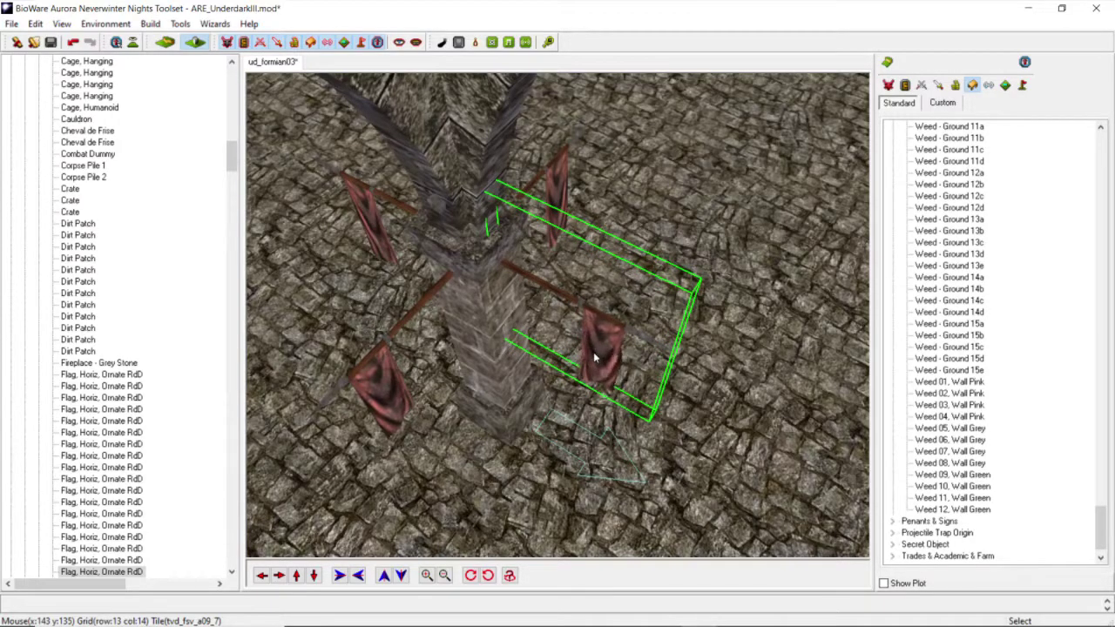
pyautogui.scroll(-3, 593, 352)
# Step: Select the four aligned flags around the restored pillar together and copy the set
pyautogui.moveTo(593, 353); pyautogui.dragTo(514, 368, button='middle')
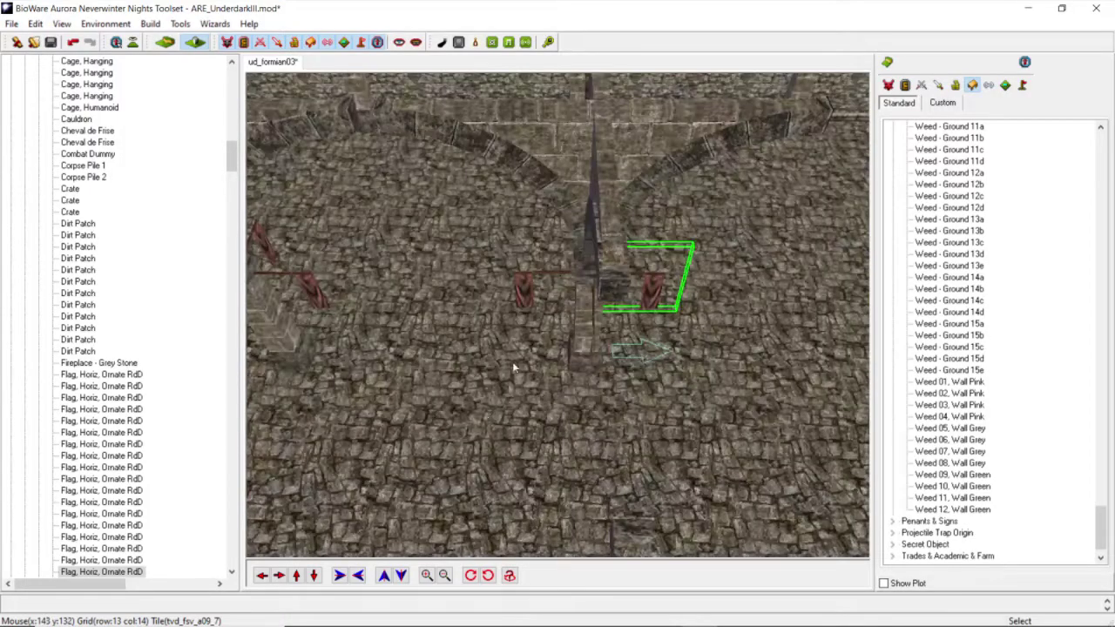
pyautogui.moveTo(585, 394); pyautogui.dragTo(578, 409, button='middle')
pyautogui.click(540, 323)
pyautogui.click(385, 435)
pyautogui.moveTo(386, 435); pyautogui.dragTo(348, 405, button='middle')
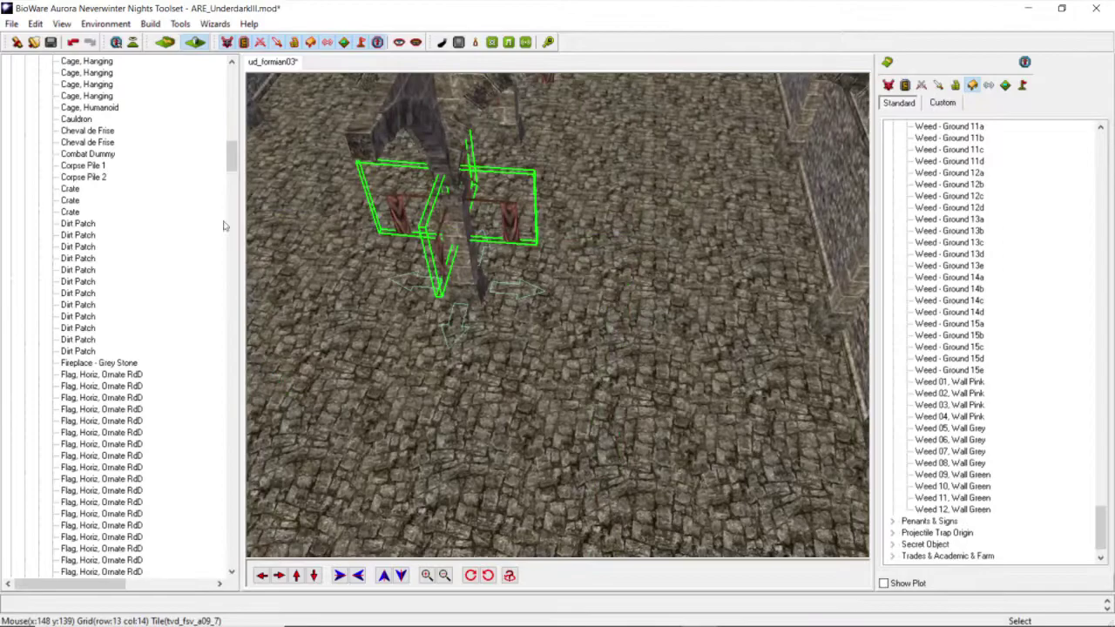
pyautogui.click(34, 26)
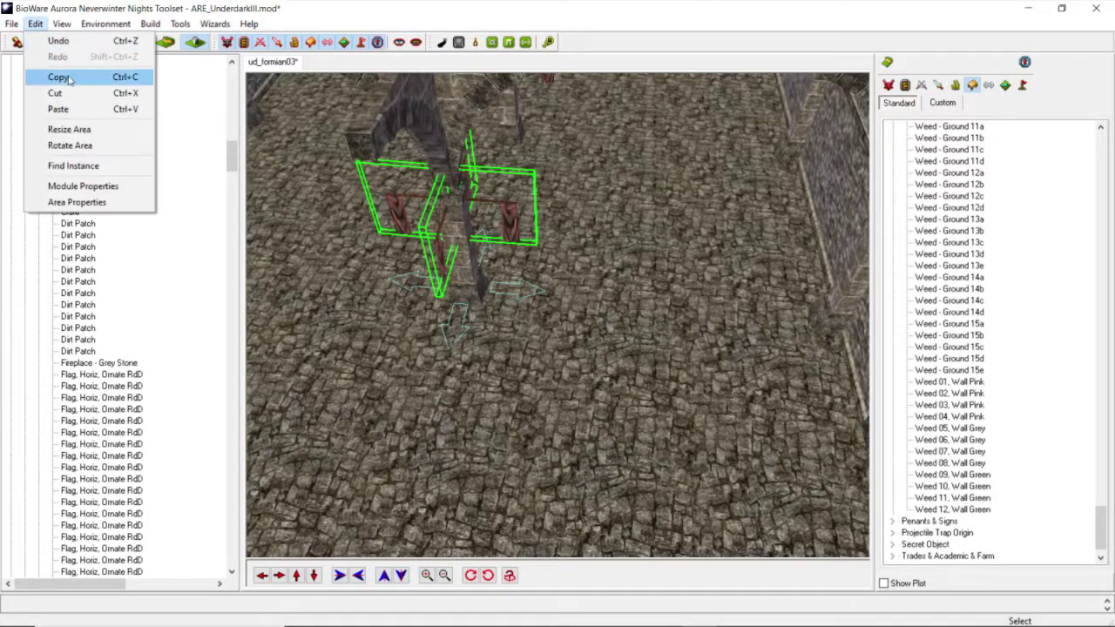
pyautogui.click(68, 76)
pyautogui.moveTo(365, 268); pyautogui.dragTo(305, 545, button='middle')
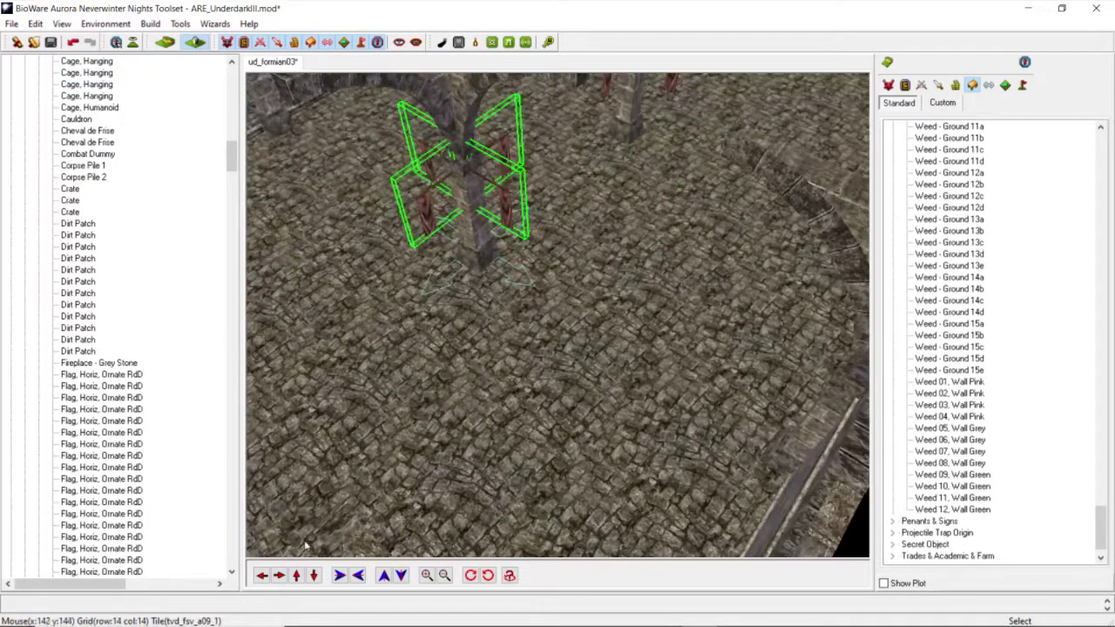
# Step: Paint the next empty central tile of the hall with the Eraser terrain to restore its pillar
pyautogui.click(261, 575)
pyautogui.click(314, 576)
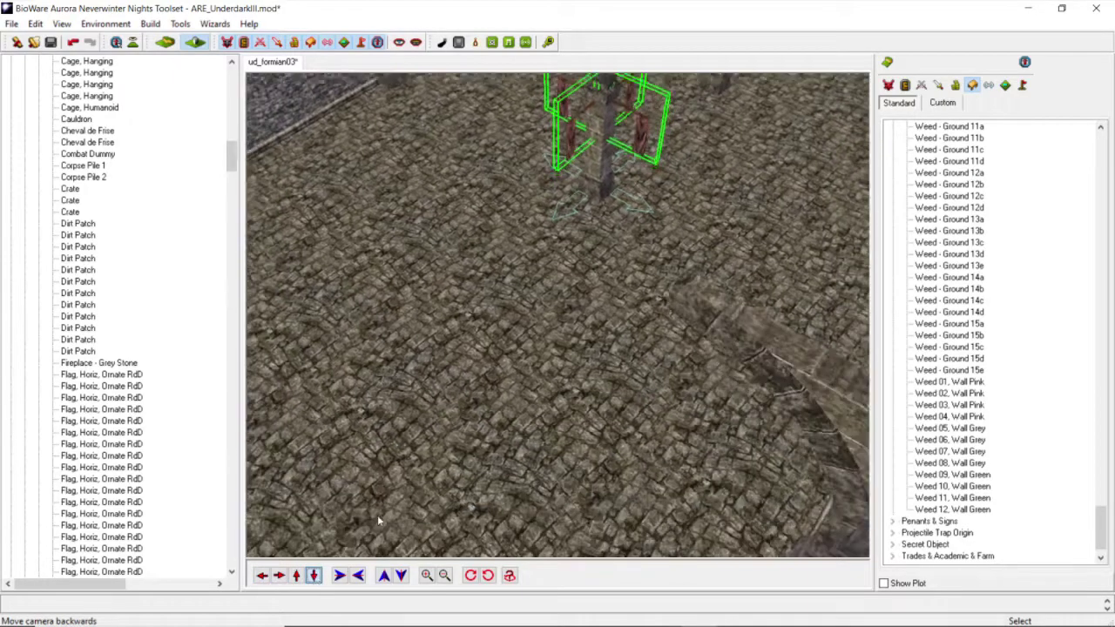
pyautogui.click(887, 63)
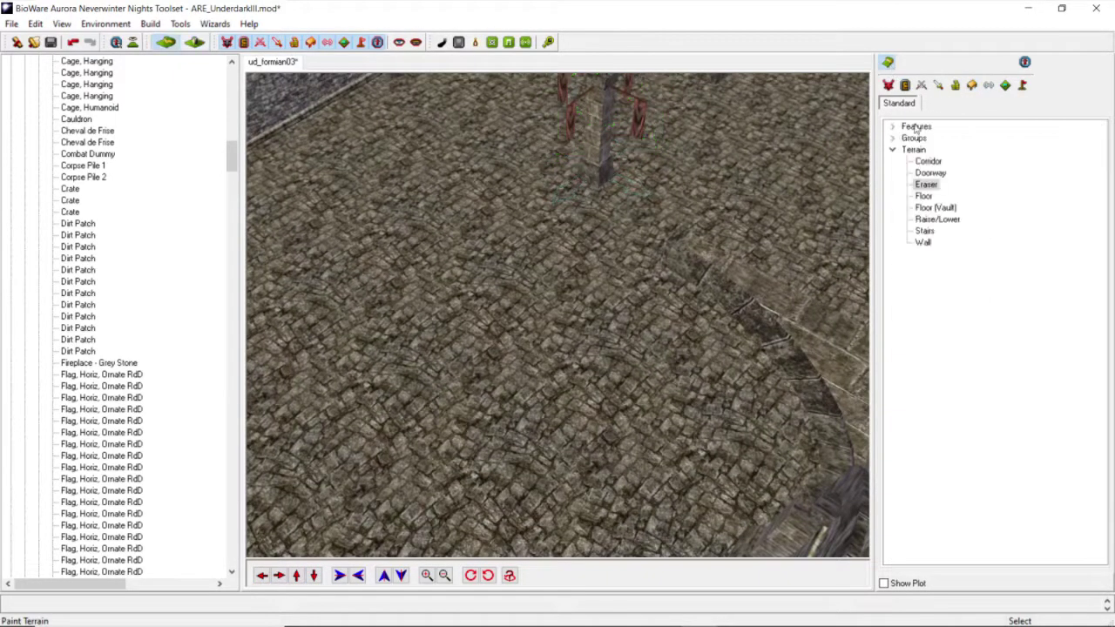
pyautogui.click(424, 362)
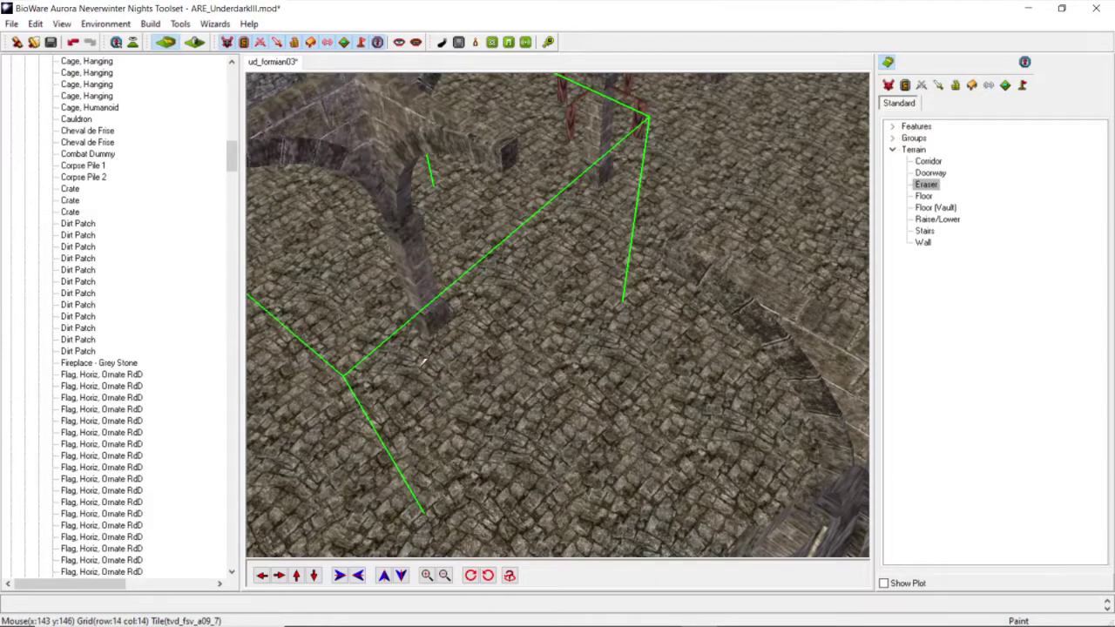
pyautogui.scroll(-5, 528, 324)
pyautogui.moveTo(528, 321); pyautogui.dragTo(551, 321, button='middle')
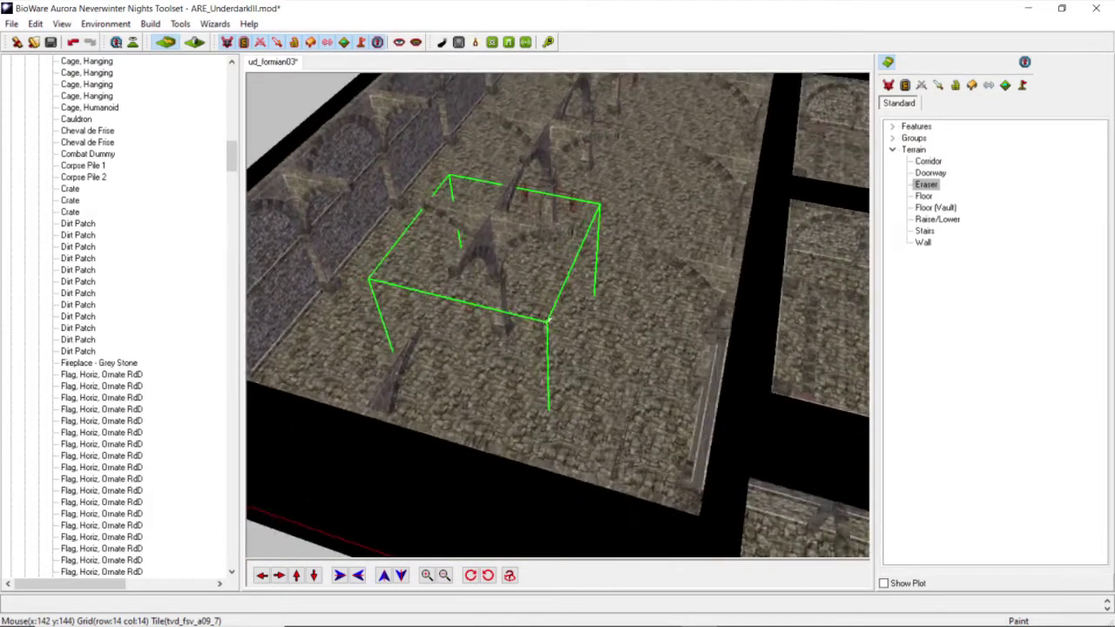
# Step: Paste the copied set of four red ornate flags on the floor beside the restored pillar
pyautogui.scroll(5, 552, 319)
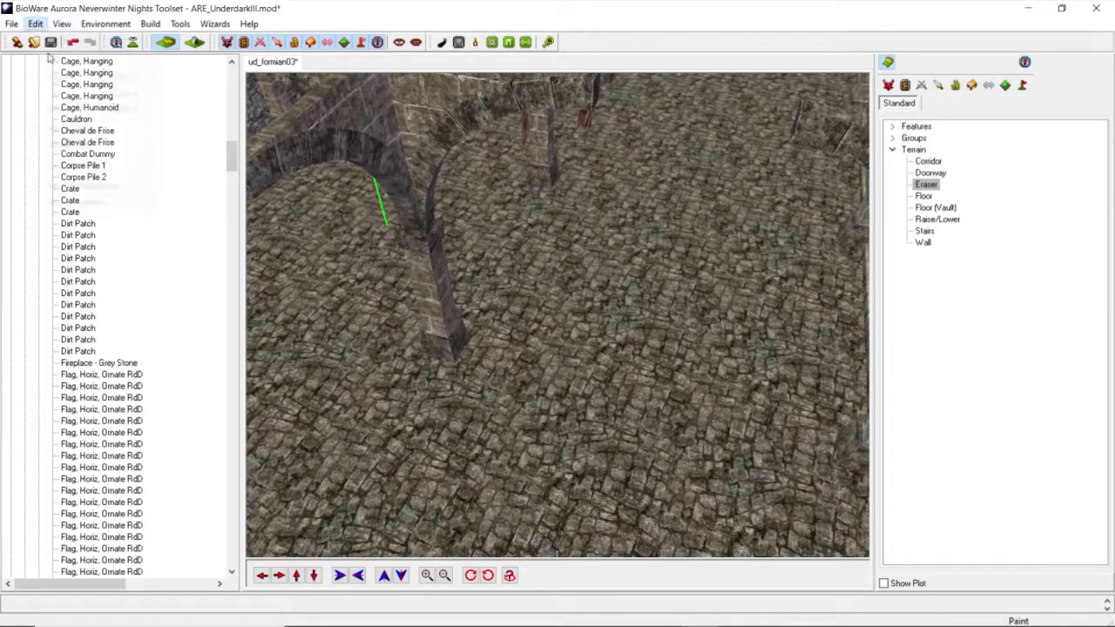
pyautogui.click(34, 24)
pyautogui.click(59, 79)
pyautogui.click(35, 24)
pyautogui.click(54, 108)
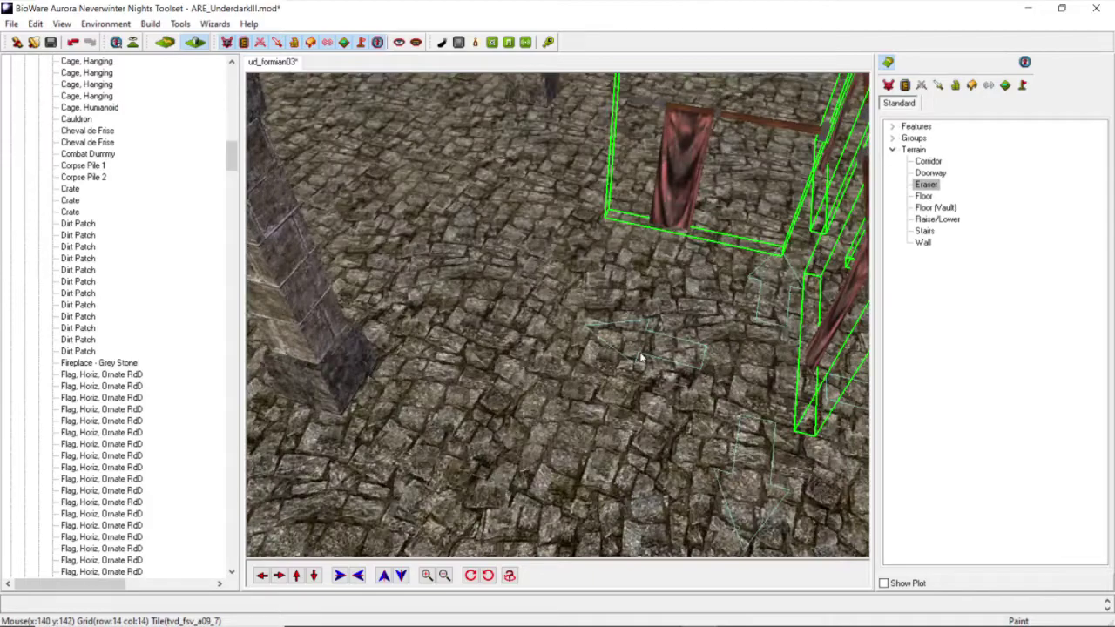
pyautogui.click(642, 355)
# Step: Move the first pasted flag against the nearest face of the restored pillar
pyautogui.moveTo(742, 300); pyautogui.dragTo(546, 286)
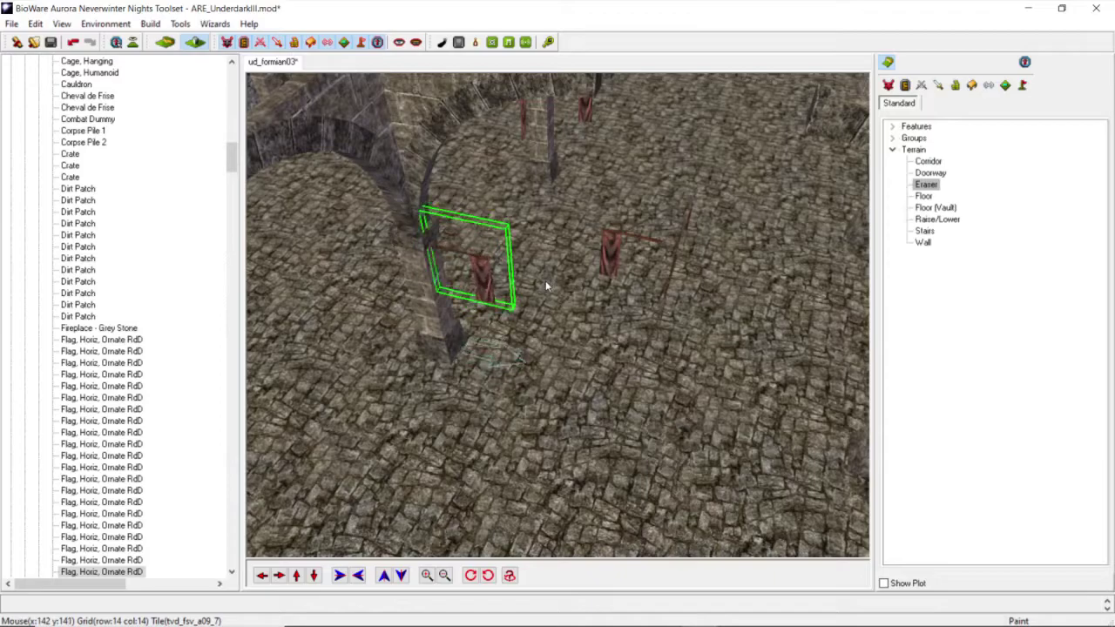
pyautogui.scroll(3, 538, 285)
pyautogui.scroll(-3, 536, 287)
pyautogui.moveTo(535, 288); pyautogui.dragTo(491, 316, button='middle')
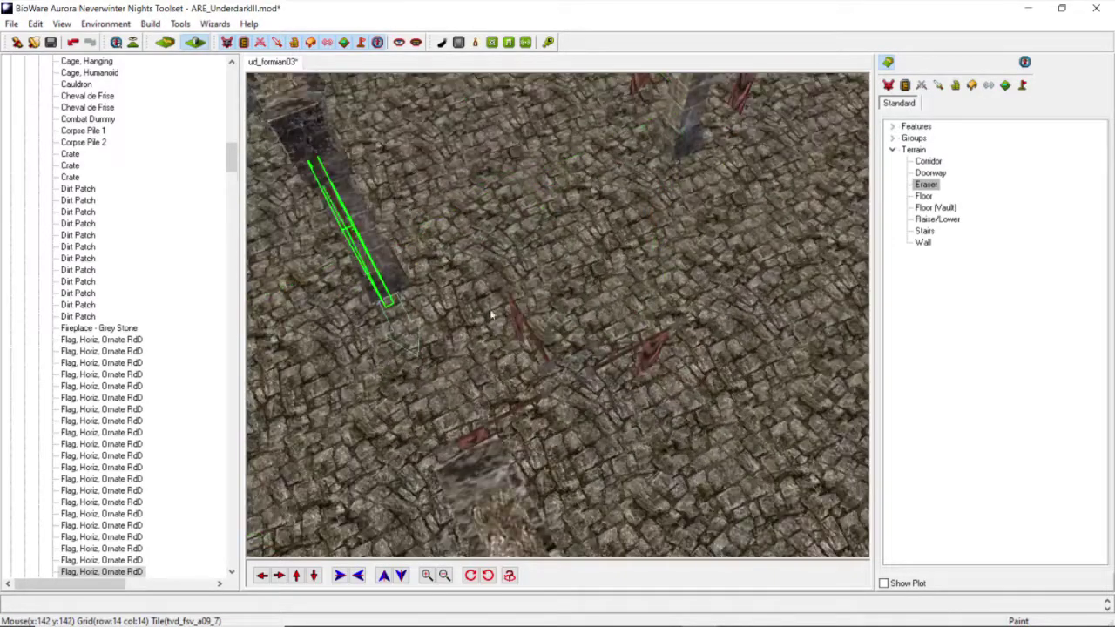
# Step: Move a second pasted flag onto the adjacent pillar face and line its pole up with the stonework
pyautogui.moveTo(476, 434); pyautogui.dragTo(324, 340)
pyautogui.moveTo(324, 340); pyautogui.dragTo(383, 453, button='middle')
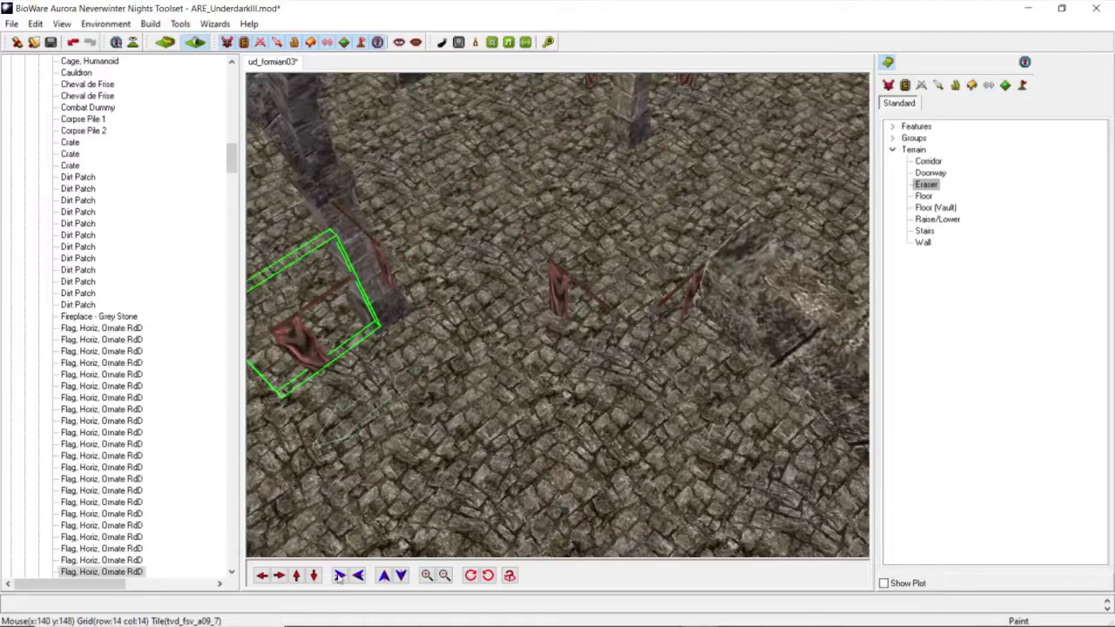
pyautogui.click(262, 576)
pyautogui.scroll(5, 443, 398)
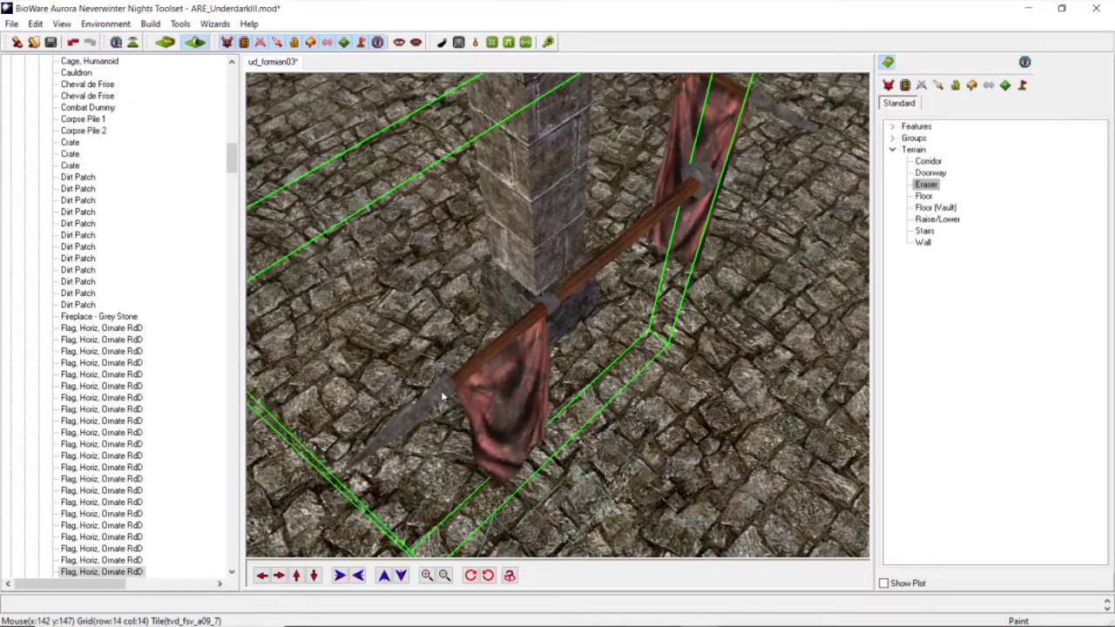
pyautogui.moveTo(441, 397); pyautogui.dragTo(374, 273)
pyautogui.scroll(-5, 393, 305)
pyautogui.scroll(5, 392, 306)
pyautogui.moveTo(396, 303); pyautogui.dragTo(411, 341, button='middle')
pyautogui.click(410, 336)
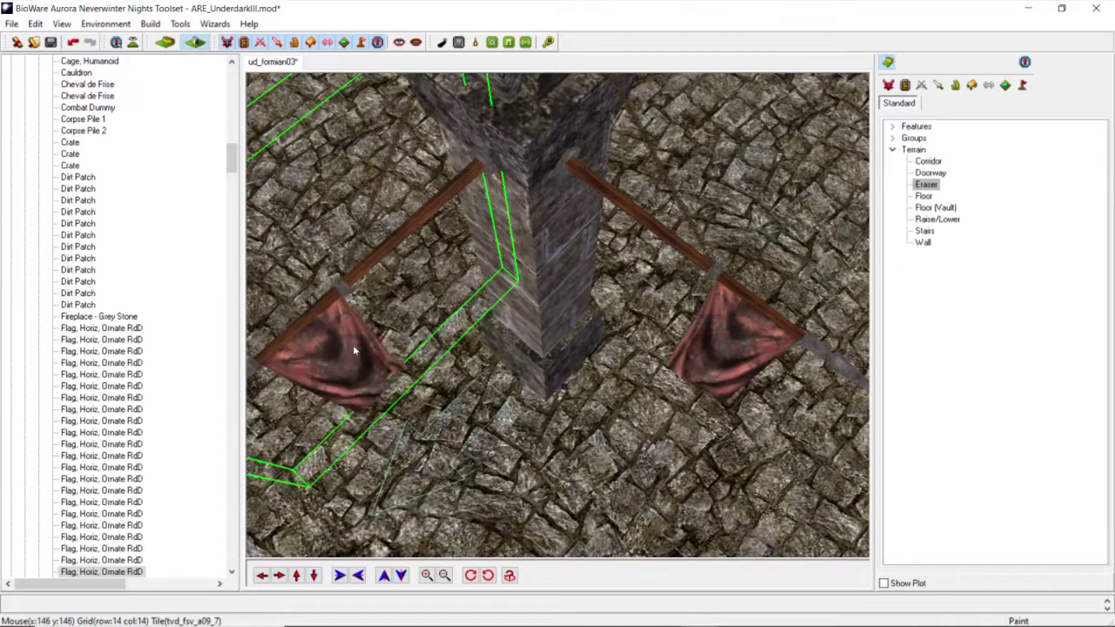
# Step: Move the third pasted flag from the open floor to beside an unoccupied face of the pillar
pyautogui.scroll(-5, 522, 337)
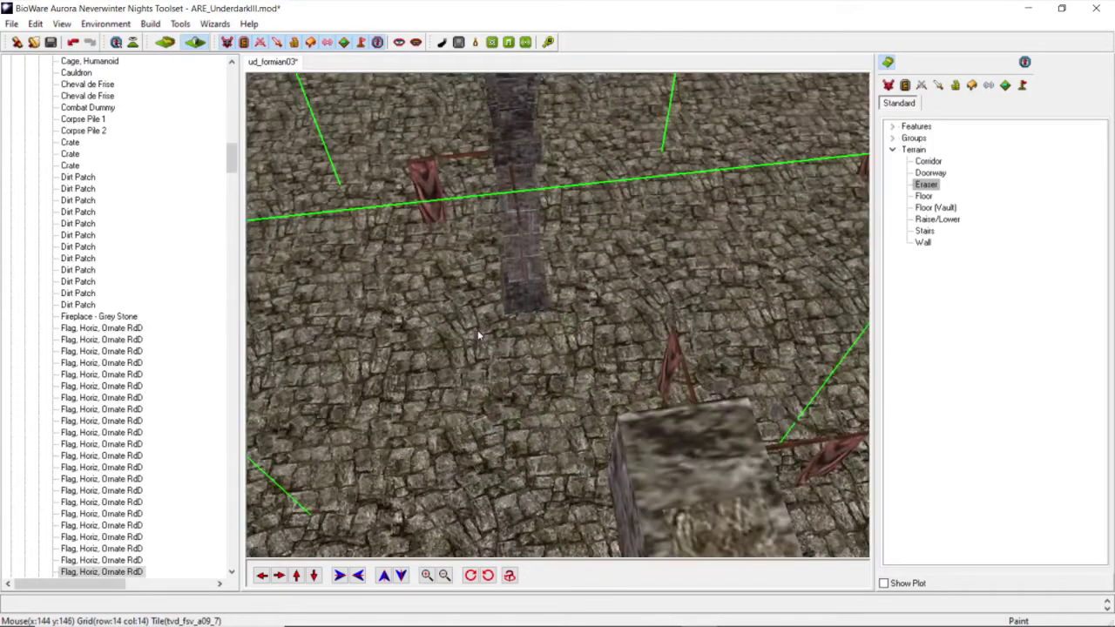
pyautogui.moveTo(478, 335); pyautogui.dragTo(670, 441, button='middle')
pyautogui.moveTo(633, 390); pyautogui.dragTo(621, 260)
pyautogui.scroll(5, 619, 306)
pyautogui.moveTo(620, 305); pyautogui.dragTo(627, 420, button='middle')
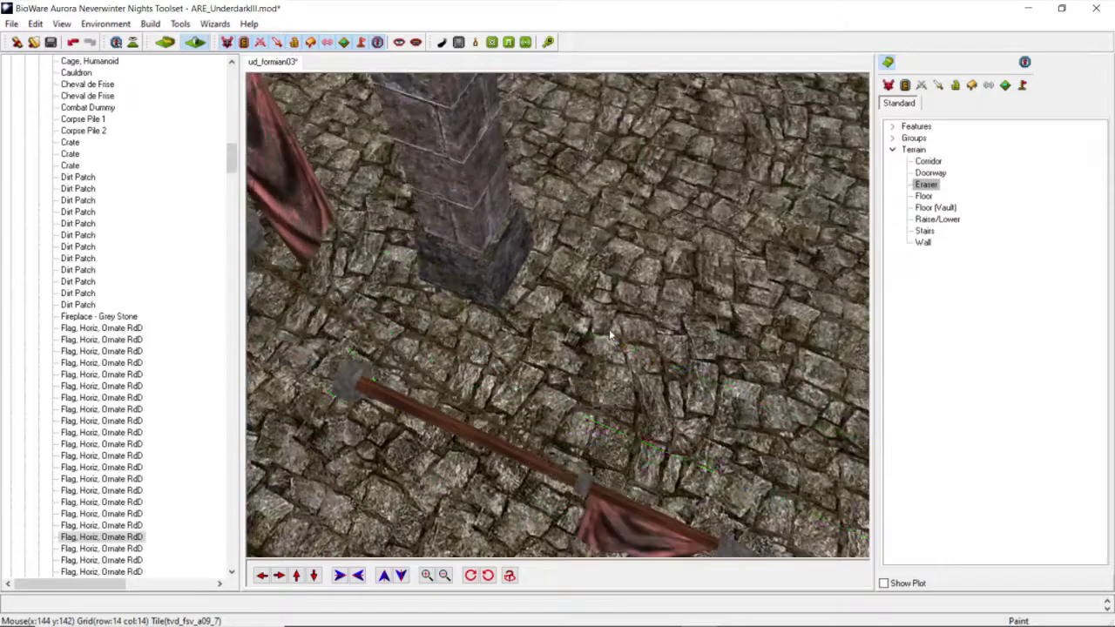
# Step: Position the third flag so its pole meets the middle of its pillar face
pyautogui.moveTo(621, 482); pyautogui.dragTo(485, 283, button='middle')
pyautogui.scroll(-5, 622, 293)
pyautogui.moveTo(331, 330); pyautogui.dragTo(592, 326, button='middle')
pyautogui.scroll(5, 577, 311)
pyautogui.scroll(-5, 589, 317)
pyautogui.scroll(5, 592, 326)
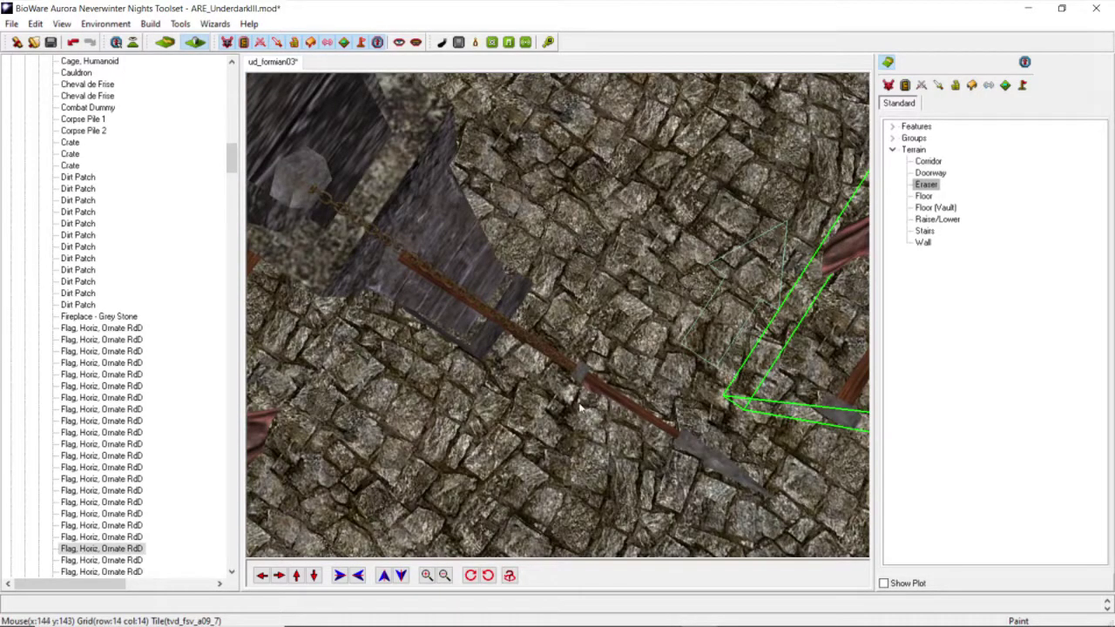
pyautogui.scroll(3, 607, 384)
pyautogui.click(619, 350)
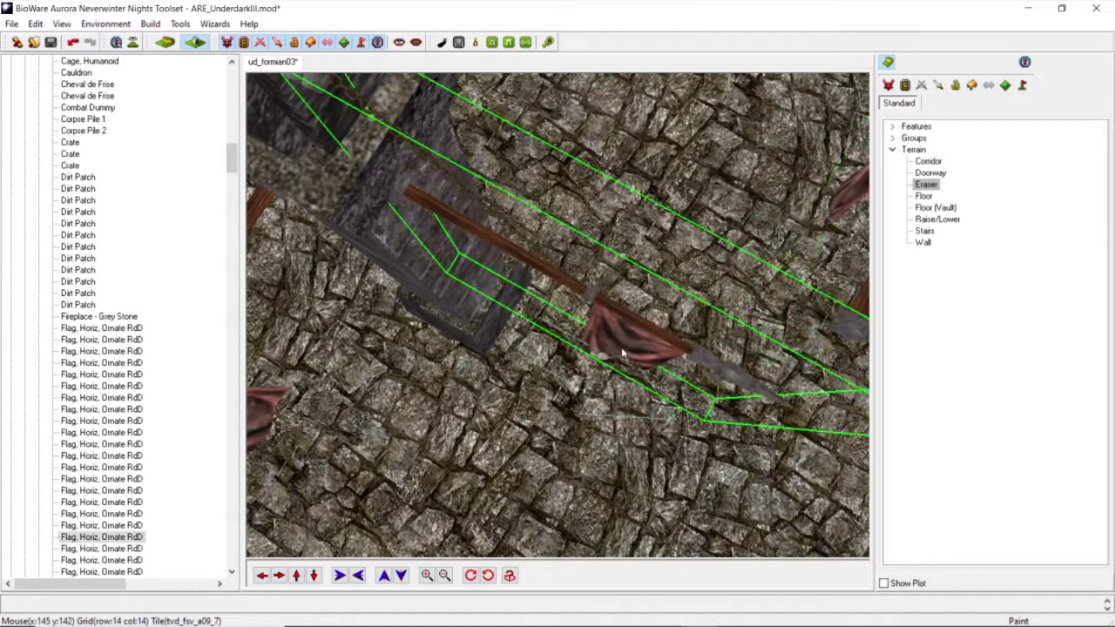
# Step: Switch to Twitch Studio to mute the stream microphone, and bring up Discord before returning to the Aurora Toolset
pyautogui.moveTo(609, 620)
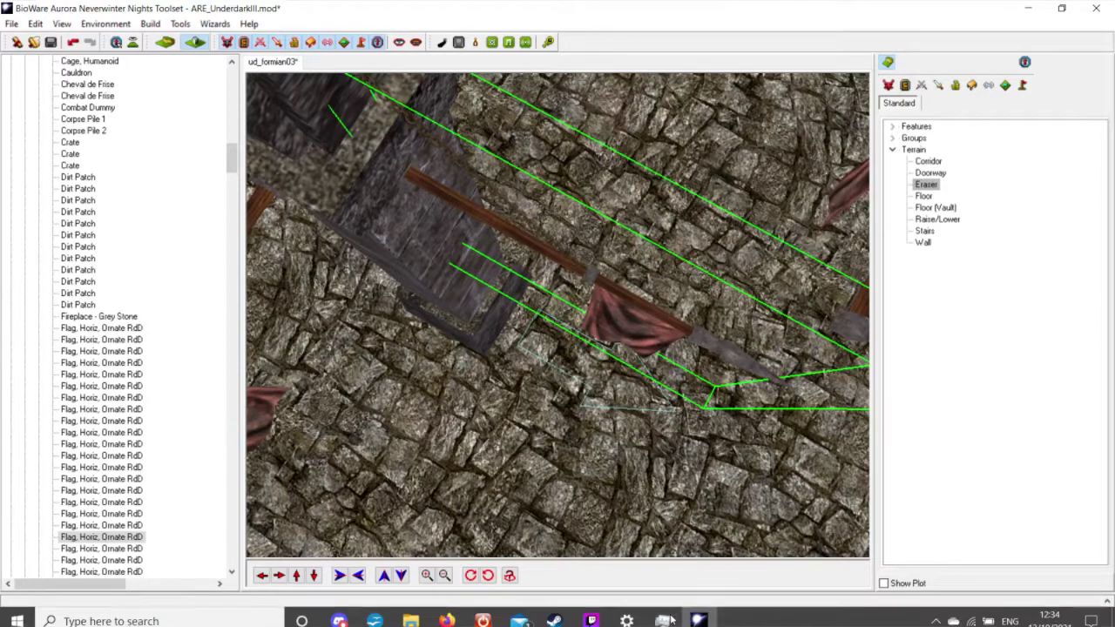
pyautogui.click(601, 614)
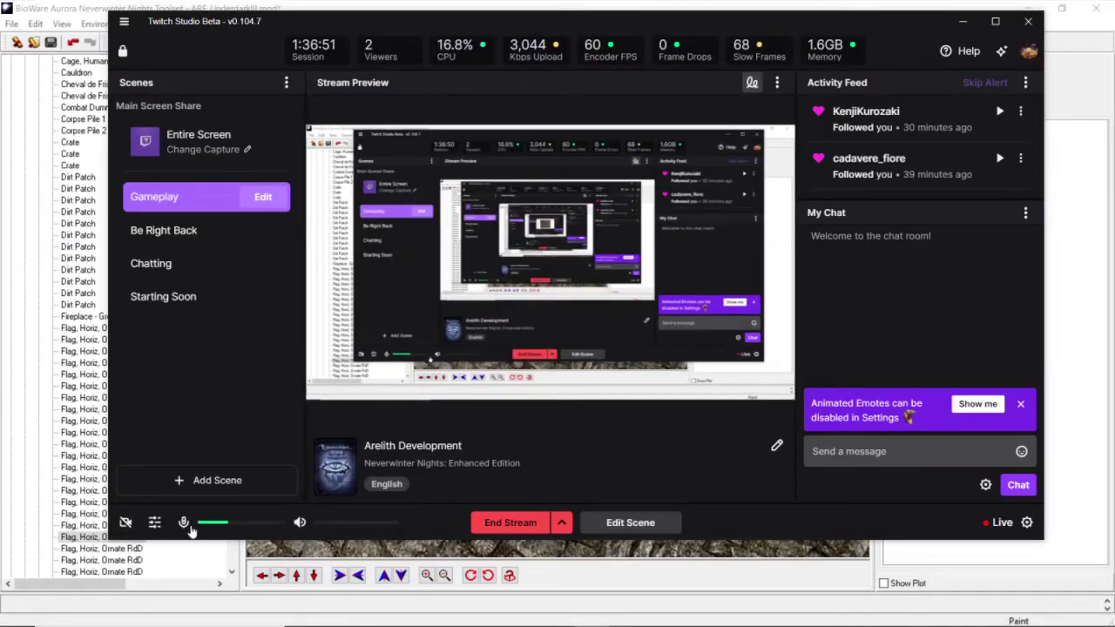
pyautogui.moveTo(366, 620)
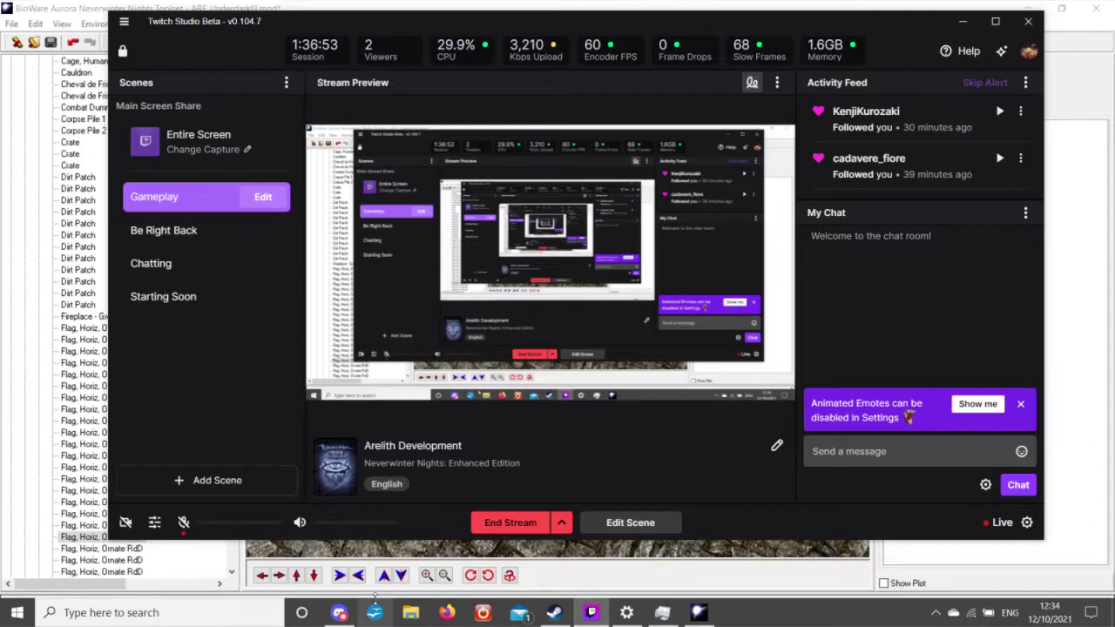
pyautogui.click(341, 614)
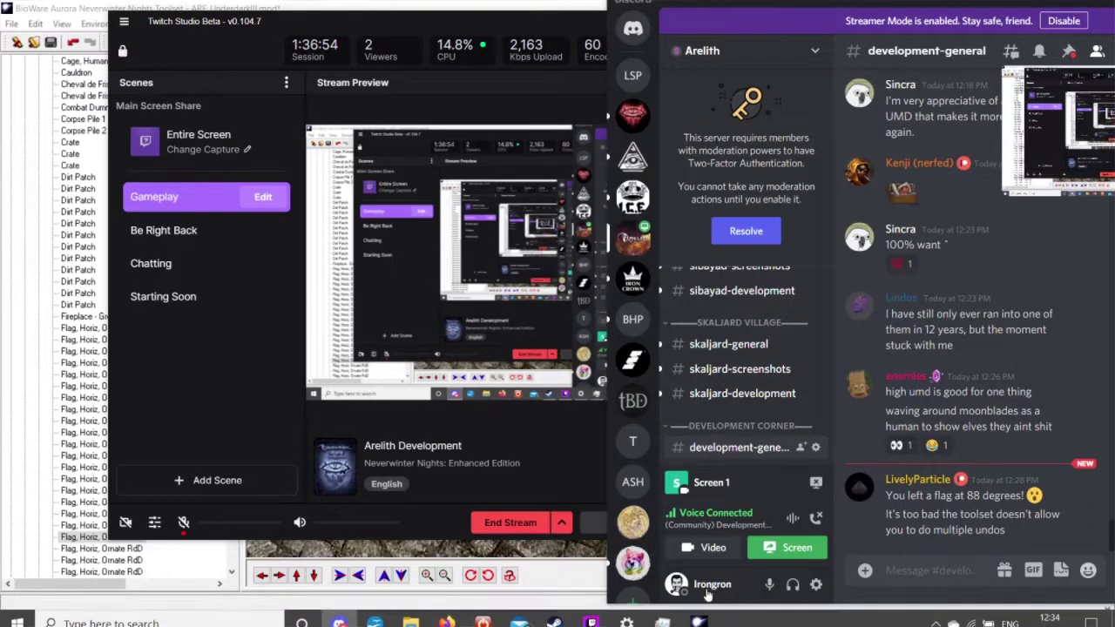
pyautogui.click(38, 5)
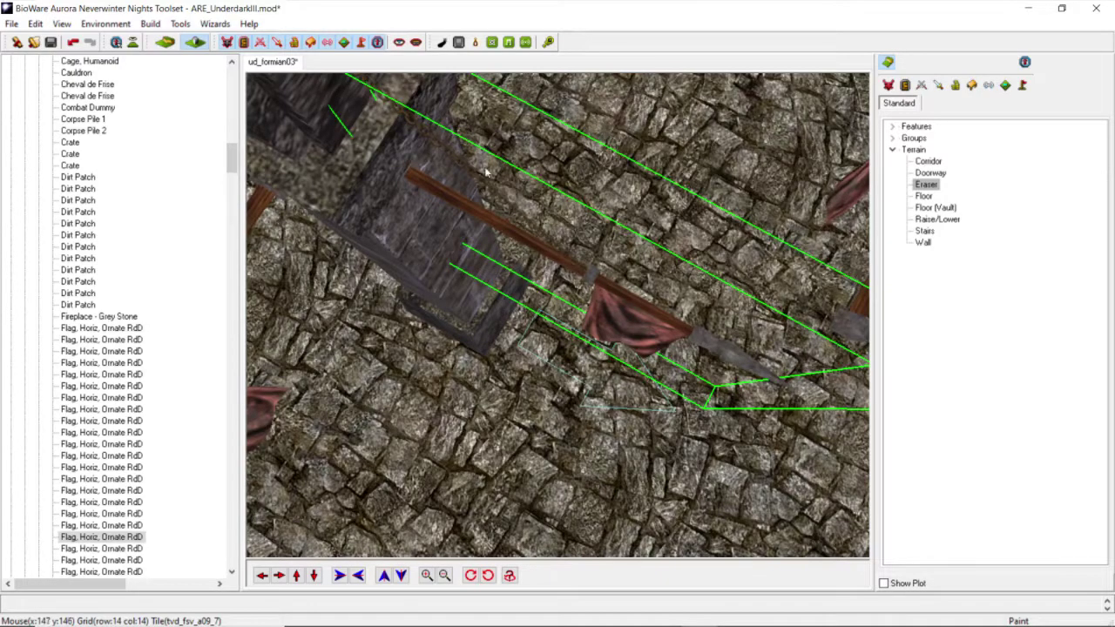
# Step: Move the fourth pasted flag against the remaining face of the pillar
pyautogui.scroll(-5, 495, 183)
pyautogui.moveTo(496, 182); pyautogui.dragTo(503, 295, button='middle')
pyautogui.moveTo(591, 311); pyautogui.dragTo(622, 251)
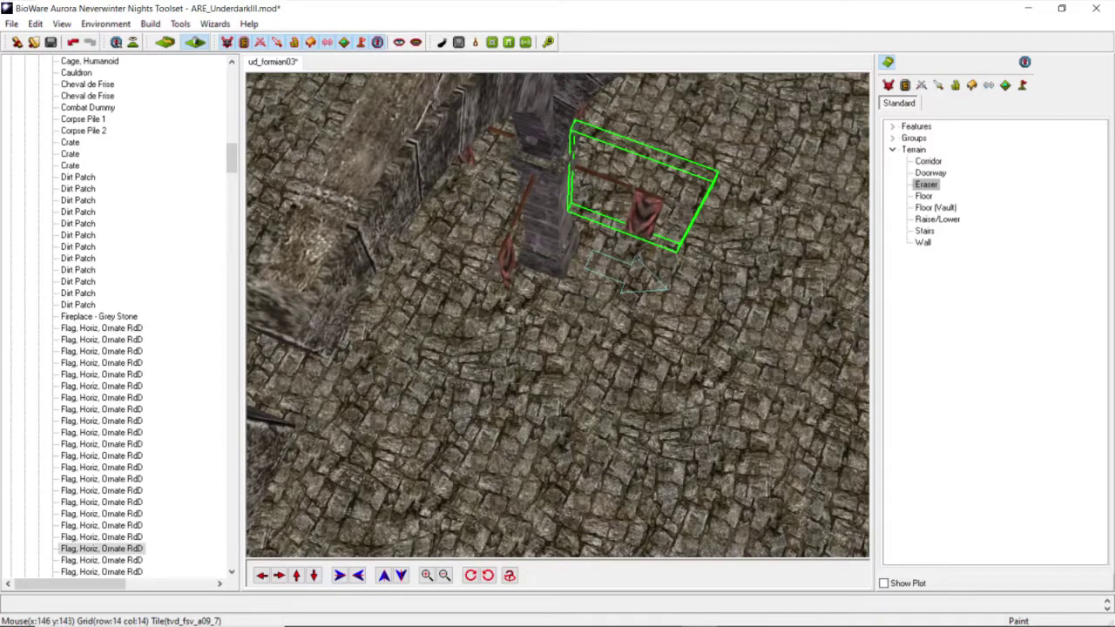
# Step: Switch to Discord and Twitch Studio to restore the microphone audio, and return to the Aurora Toolset
pyautogui.moveTo(358, 625)
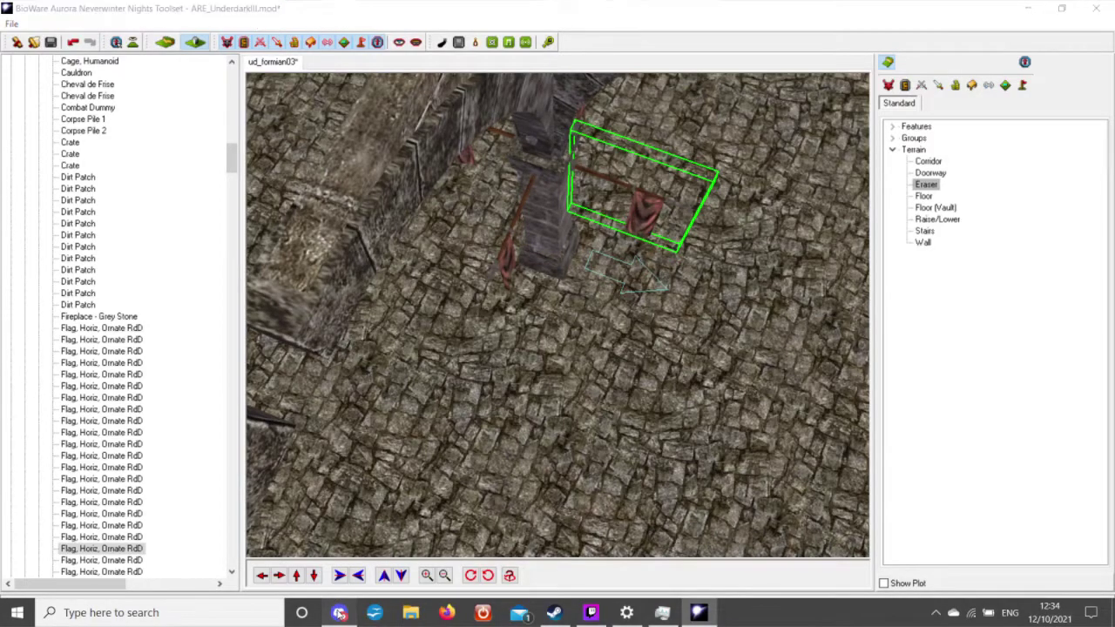
pyautogui.click(339, 612)
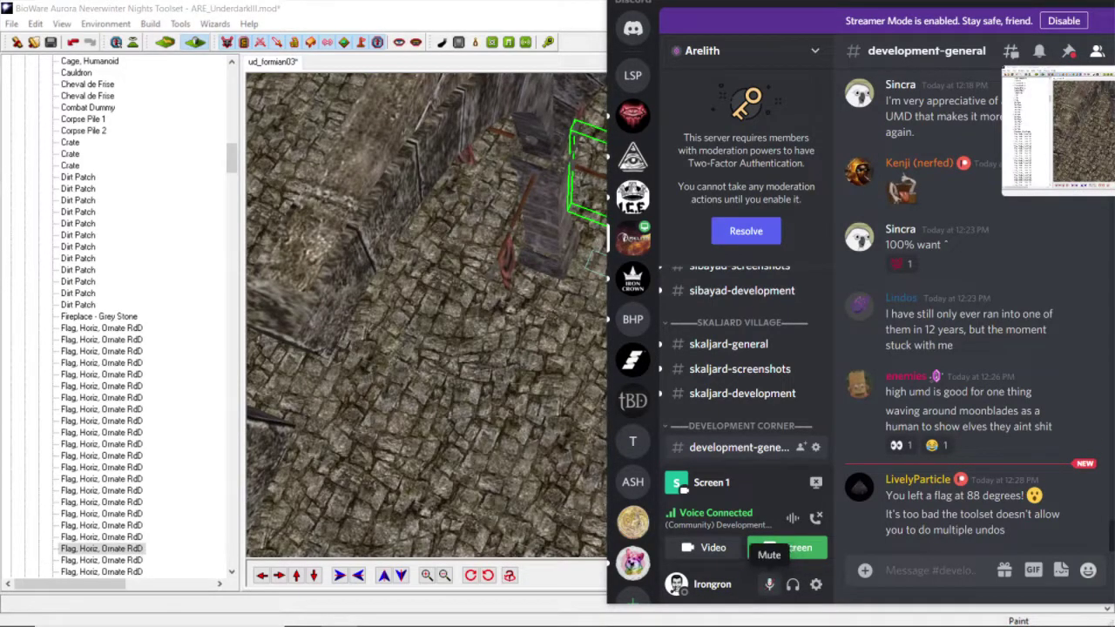
pyautogui.moveTo(567, 619)
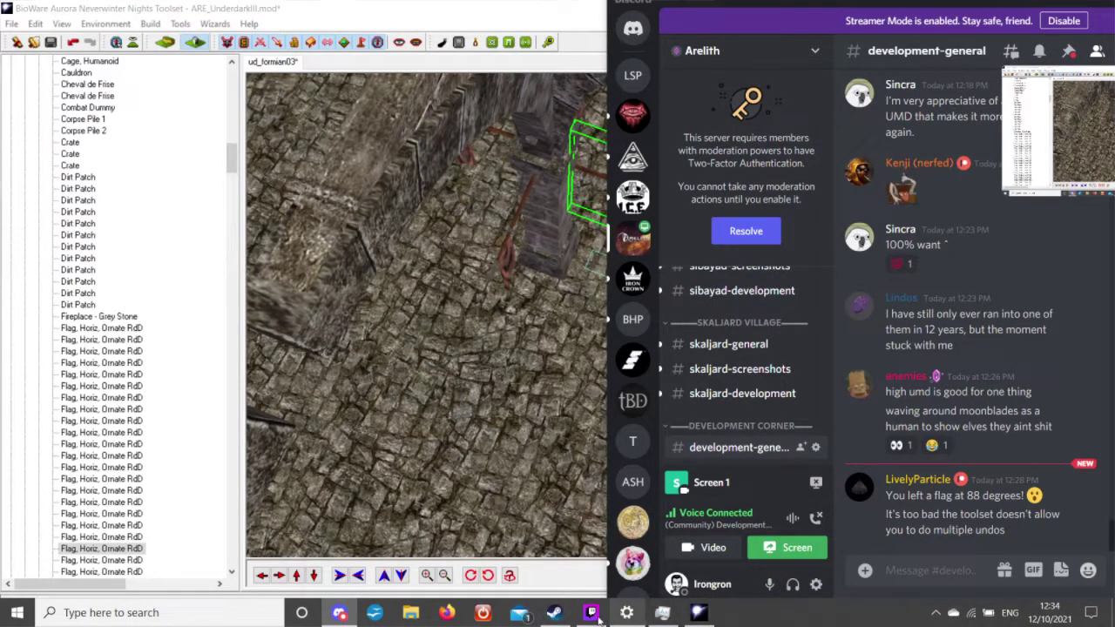
pyautogui.click(591, 612)
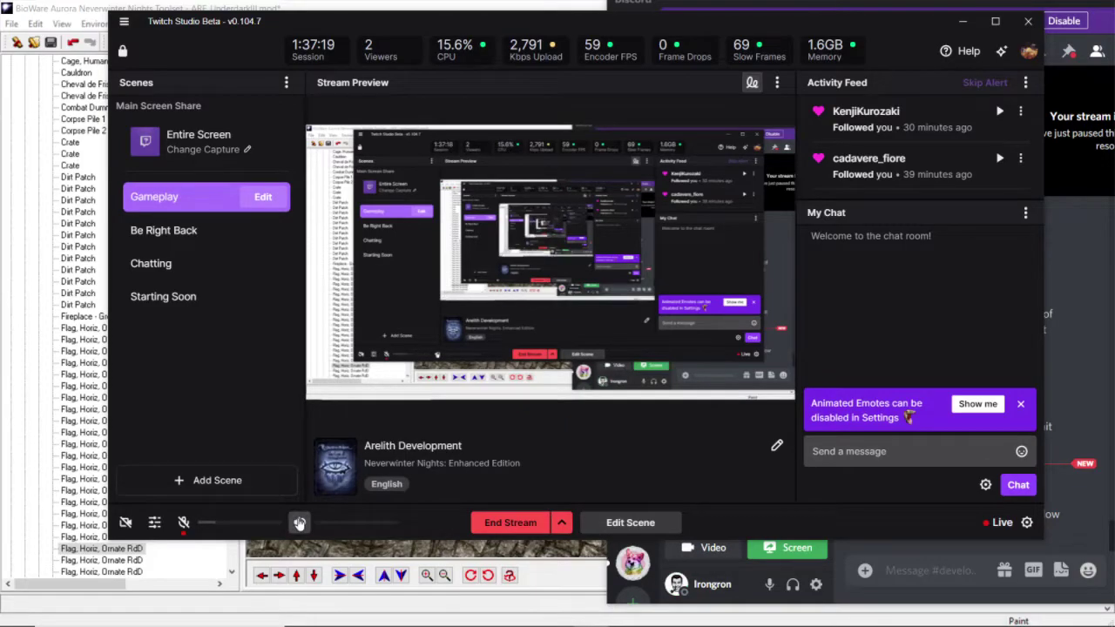
pyautogui.click(184, 521)
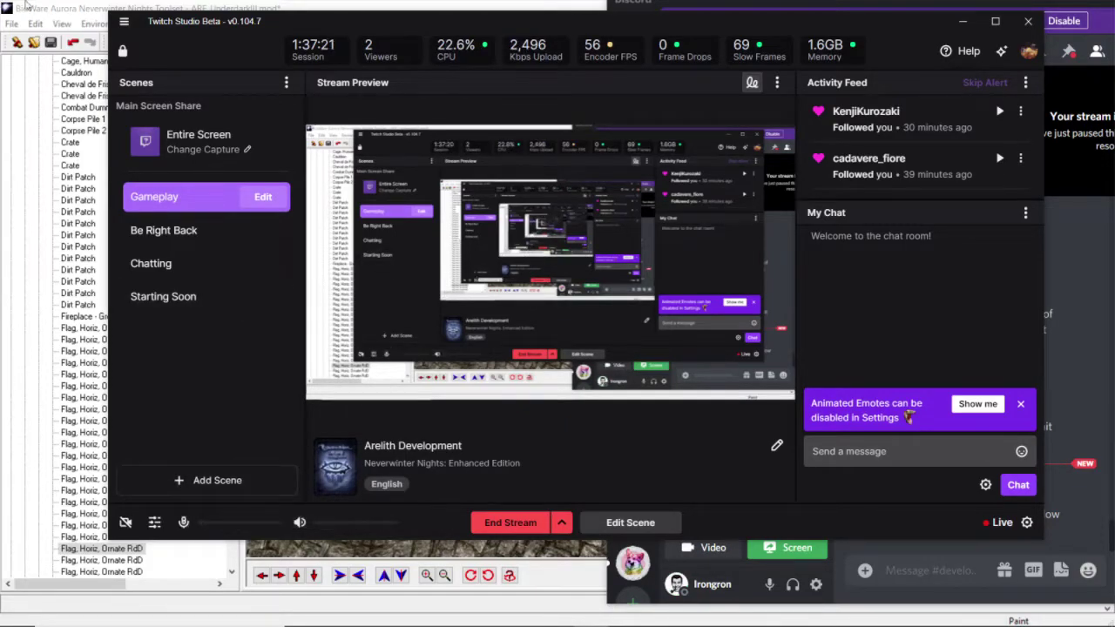
pyautogui.click(87, 27)
# Step: Nudge the fourth flag in small increments along its pillar face to line it up with the stonework
pyautogui.moveTo(485, 215); pyautogui.dragTo(513, 217, button='middle')
pyautogui.scroll(3, 586, 242)
pyautogui.scroll(3, 592, 235)
pyautogui.scroll(-5, 493, 227)
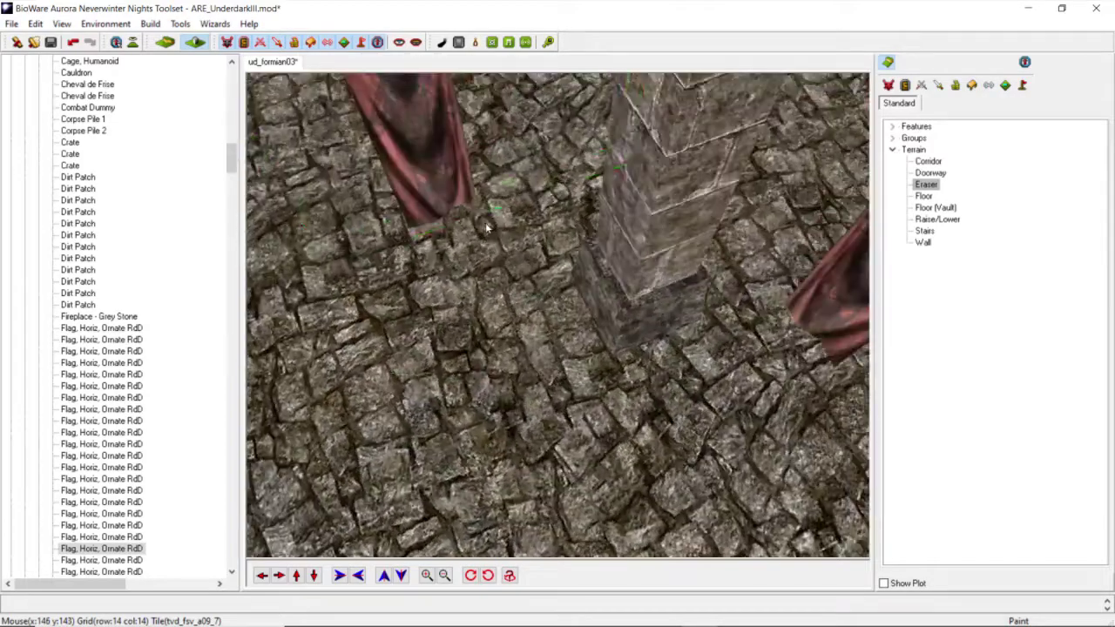
pyautogui.scroll(4, 492, 222)
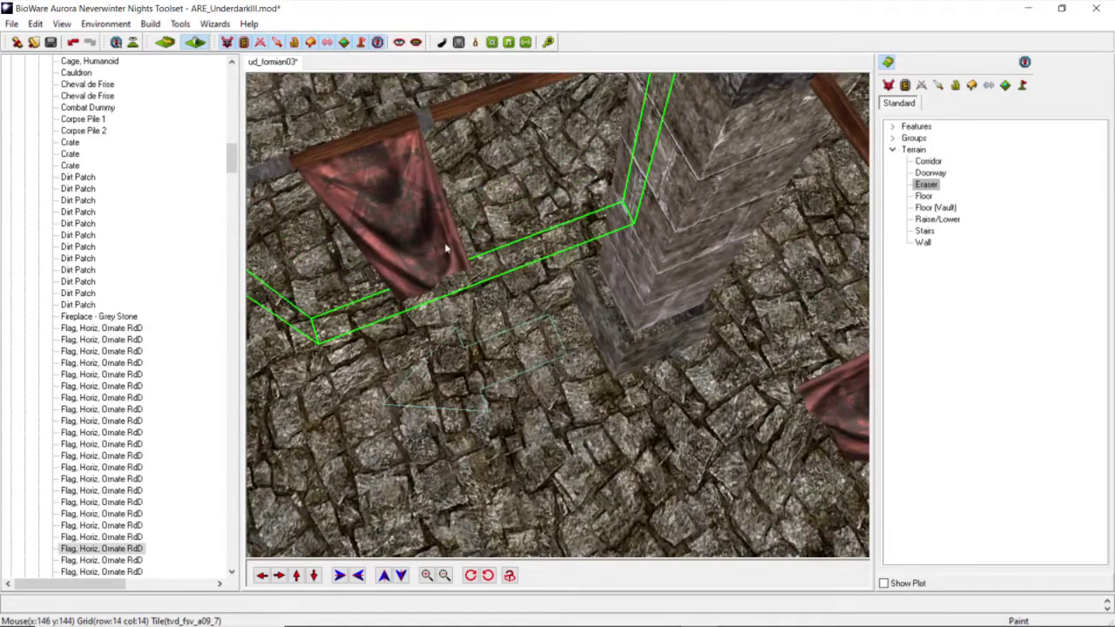
pyautogui.scroll(1, 442, 253)
pyautogui.scroll(1, 447, 255)
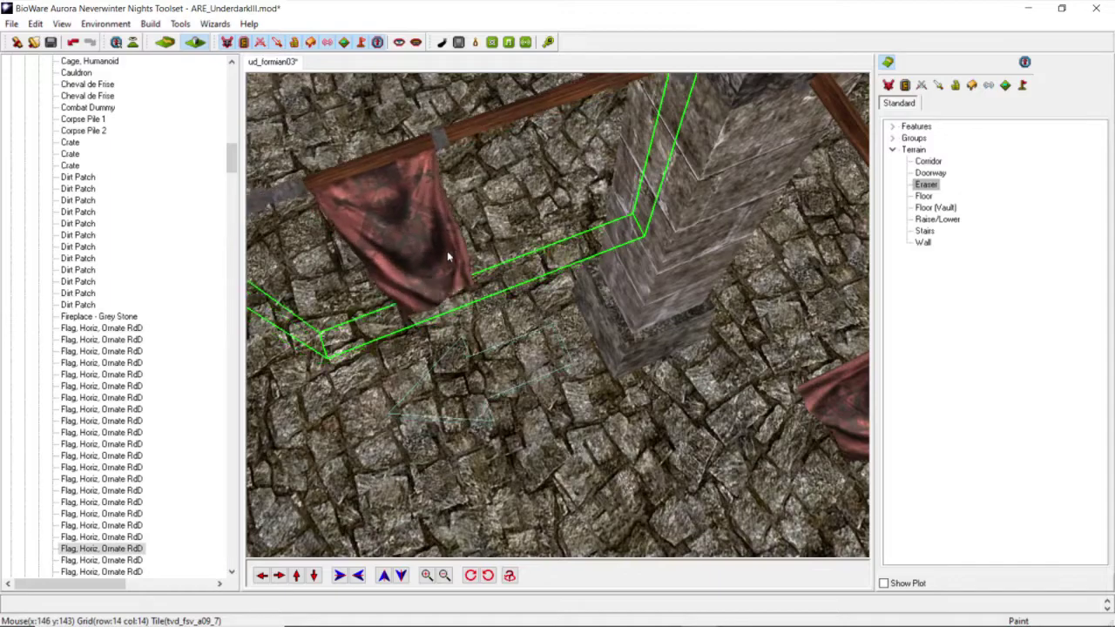
# Step: Fine-tune the fourth flag from overhead so its pole is centred on the pillar face
pyautogui.scroll(-5, 452, 244)
pyautogui.moveTo(462, 228); pyautogui.dragTo(462, 332, button='middle')
pyautogui.scroll(3, 528, 230)
pyautogui.scroll(3, 484, 232)
pyautogui.scroll(2, 483, 234)
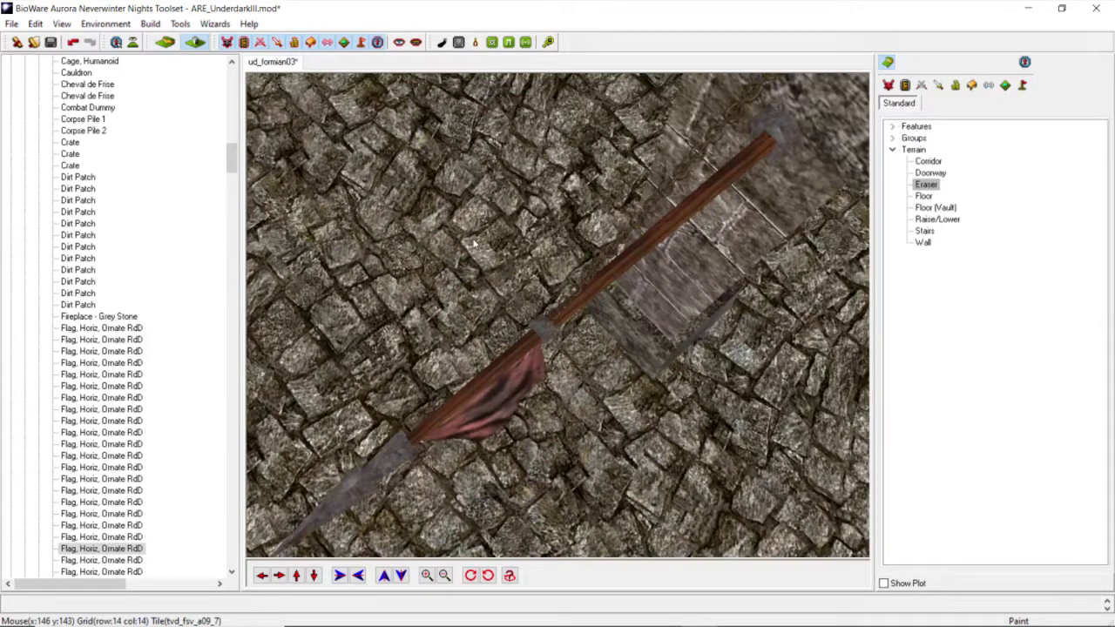
pyautogui.moveTo(486, 375); pyautogui.dragTo(494, 329, button='middle')
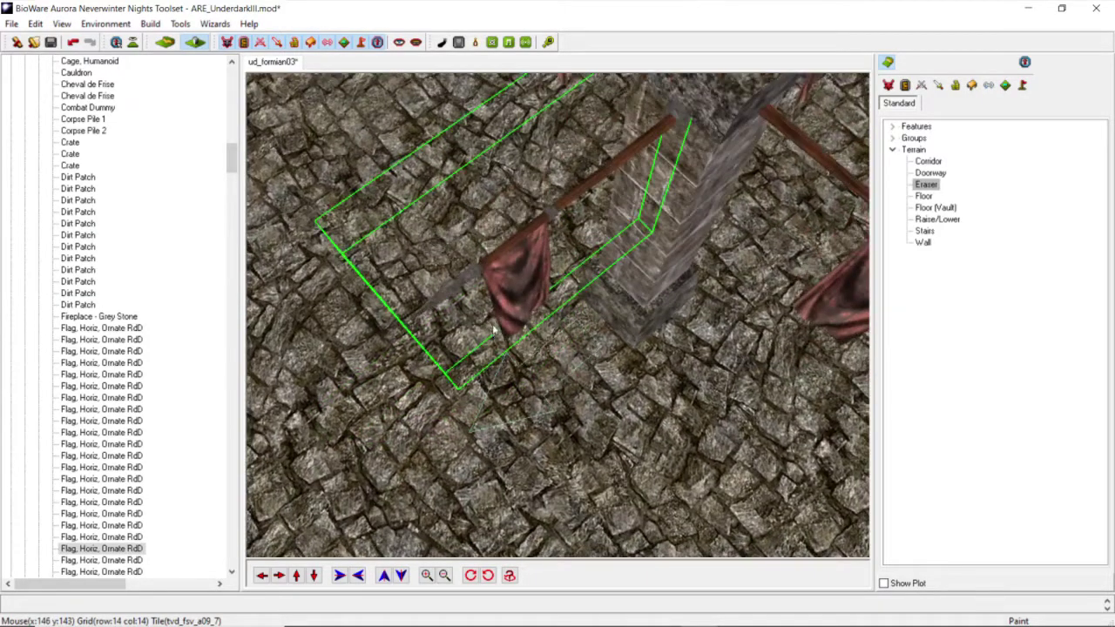
pyautogui.scroll(-4, 532, 257)
pyautogui.moveTo(532, 256); pyautogui.dragTo(526, 203, button='middle')
pyautogui.moveTo(526, 203); pyautogui.dragTo(582, 273)
# Step: Examine the flags around the pillar and compare them with the row of decorated pillars in the hall
pyautogui.scroll(-3, 581, 274)
pyautogui.moveTo(582, 274); pyautogui.dragTo(402, 375, button='middle')
pyautogui.scroll(3, 514, 366)
pyautogui.scroll(4, 512, 386)
pyautogui.scroll(-5, 512, 386)
pyautogui.scroll(-5, 511, 360)
pyautogui.scroll(3, 402, 375)
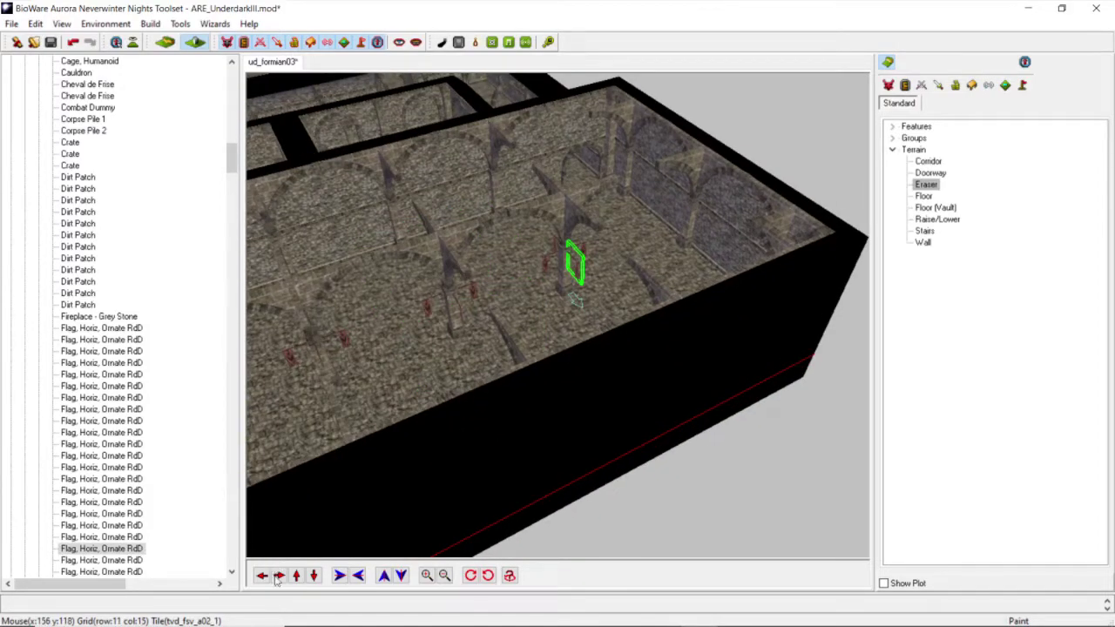
# Step: Paste a copied set of four red ornate flags on the floor beside the bare central pillar in the other large hall
pyautogui.moveTo(261, 576); pyautogui.dragTo(261, 575)
pyautogui.moveTo(406, 241); pyautogui.dragTo(464, 233, button='middle')
pyautogui.moveTo(297, 575); pyautogui.dragTo(297, 576)
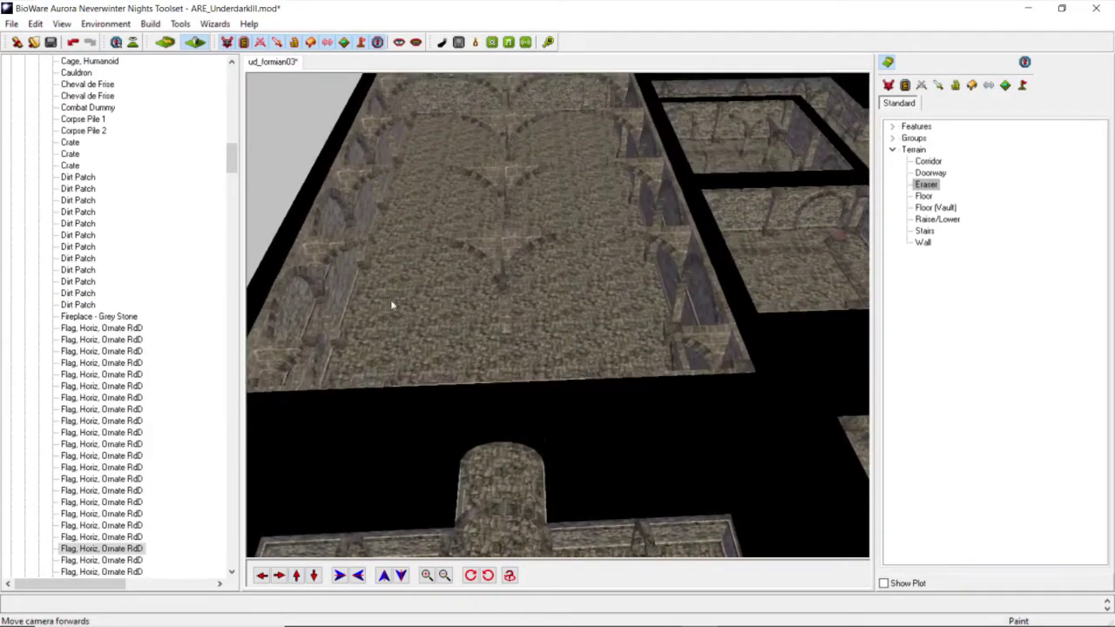
pyautogui.scroll(5, 430, 338)
pyautogui.moveTo(432, 340); pyautogui.dragTo(536, 357, button='middle')
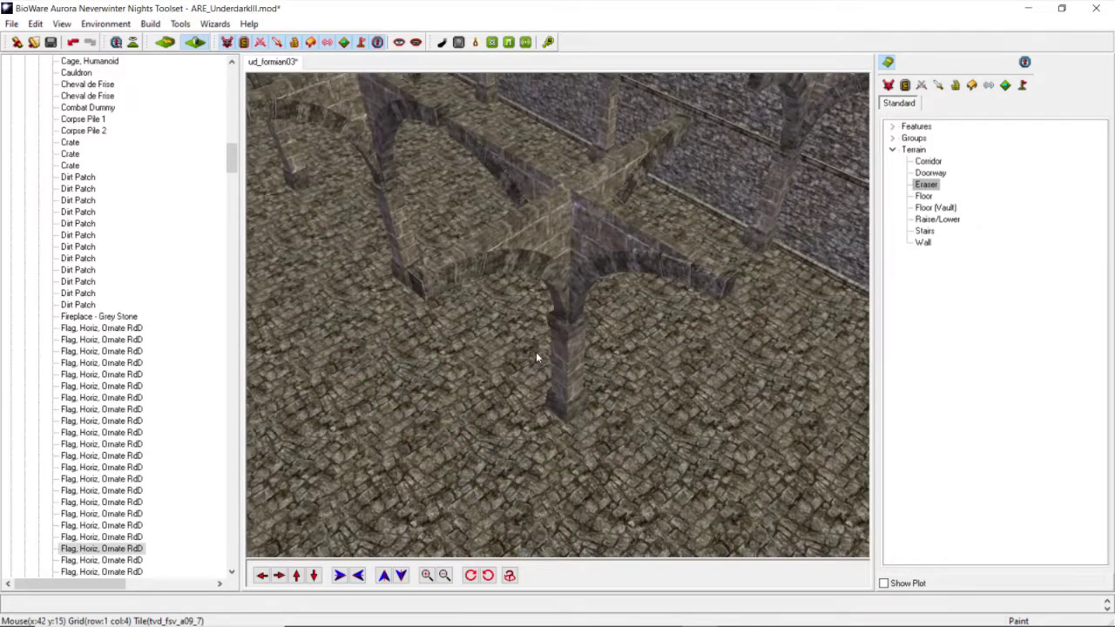
pyautogui.scroll(3, 535, 352)
pyautogui.moveTo(315, 575); pyautogui.dragTo(315, 576)
pyautogui.click(35, 24)
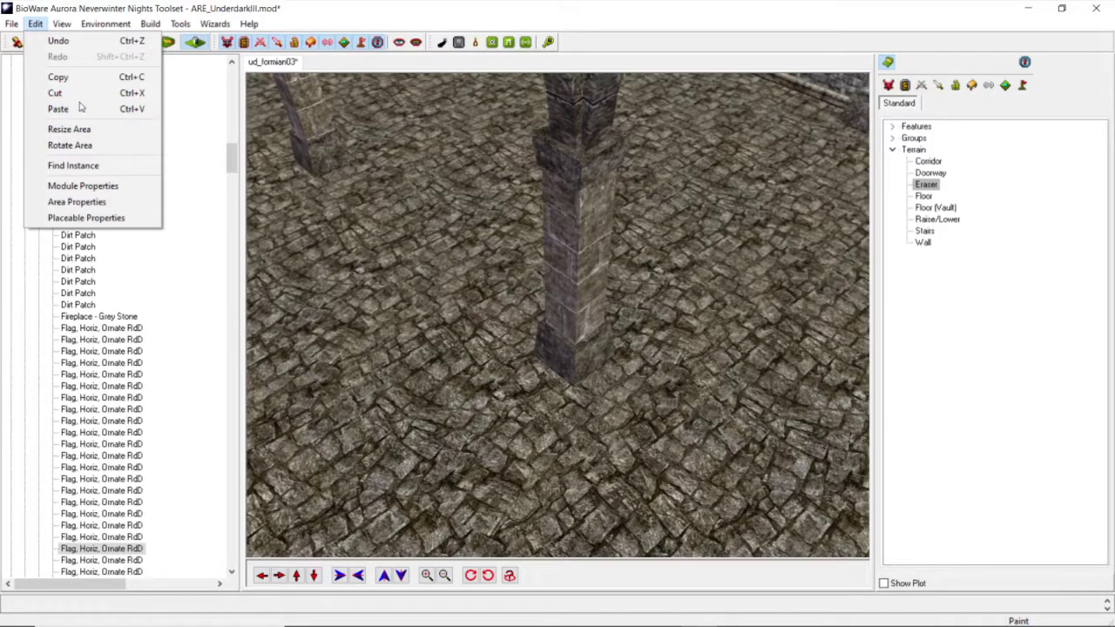
pyautogui.click(78, 107)
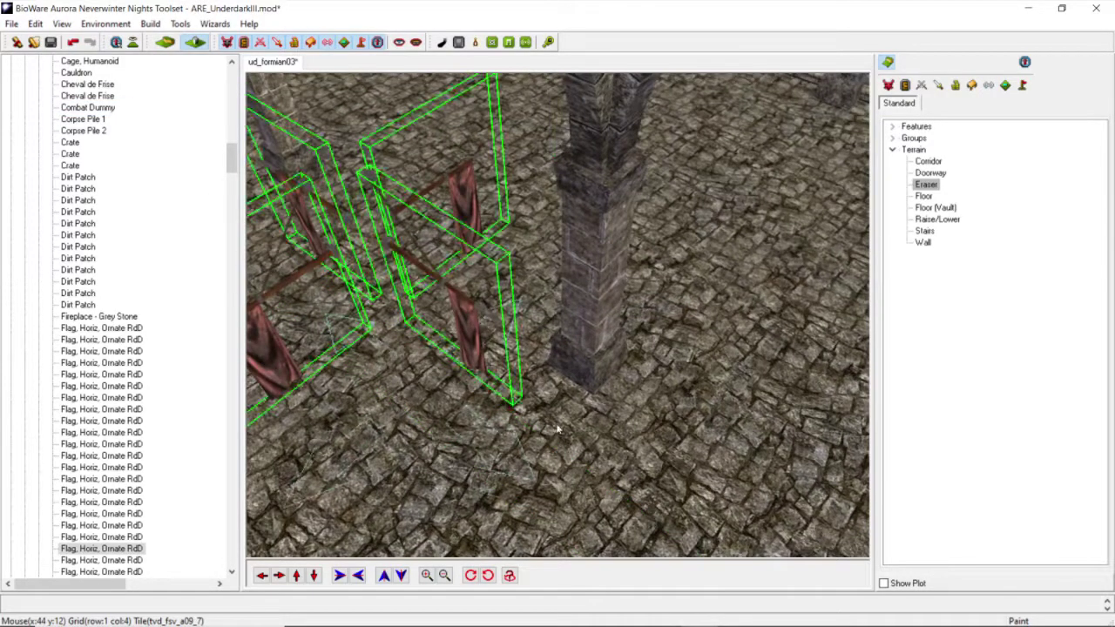
pyautogui.click(557, 428)
# Step: Move the first two pasted flags onto adjacent faces of the pillar and fine-tune the second flag's pole against the stonework
pyautogui.moveTo(481, 344); pyautogui.dragTo(625, 310)
pyautogui.moveTo(625, 310); pyautogui.dragTo(463, 264, button='middle')
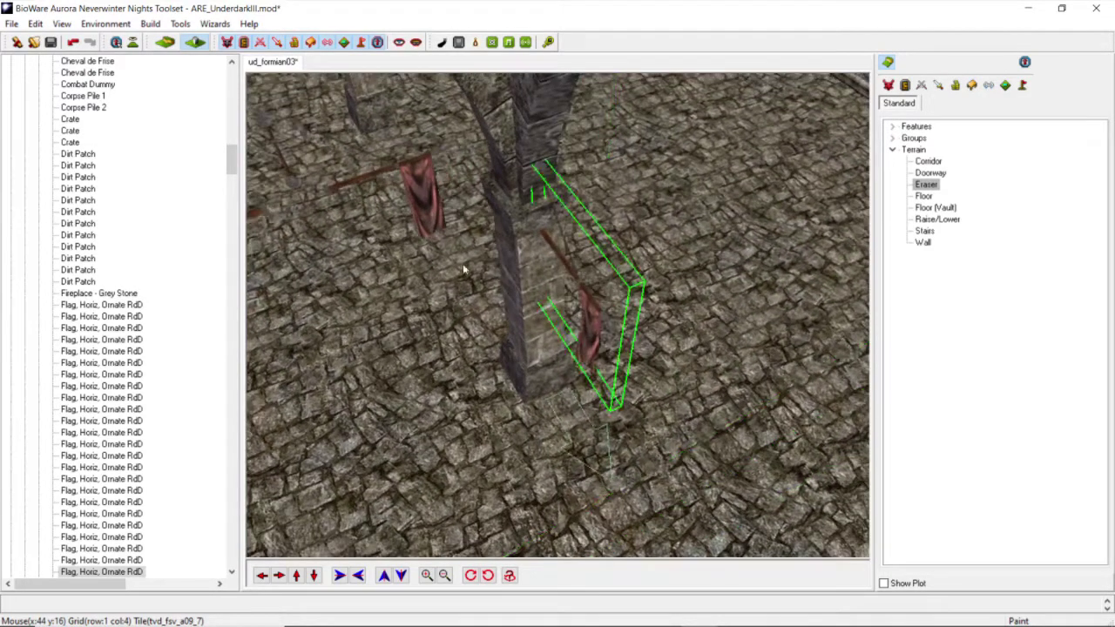
pyautogui.moveTo(429, 223); pyautogui.dragTo(422, 226, button='middle')
pyautogui.moveTo(422, 226); pyautogui.dragTo(577, 252)
pyautogui.moveTo(576, 255); pyautogui.dragTo(557, 327, button='middle')
pyautogui.scroll(4, 565, 305)
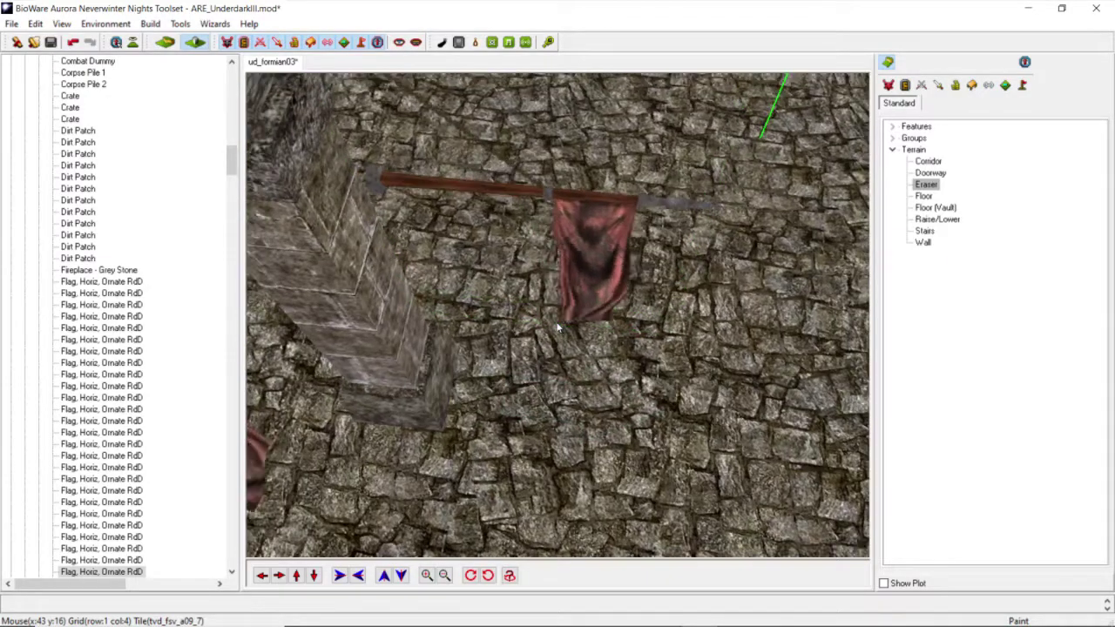
pyautogui.moveTo(560, 287); pyautogui.dragTo(547, 287)
pyautogui.moveTo(547, 287); pyautogui.dragTo(336, 321, button='middle')
pyautogui.scroll(-4, 551, 291)
# Step: Move the third flag onto its own free face of the pillar and check how its pole meets the stone
pyautogui.moveTo(336, 334); pyautogui.dragTo(440, 316)
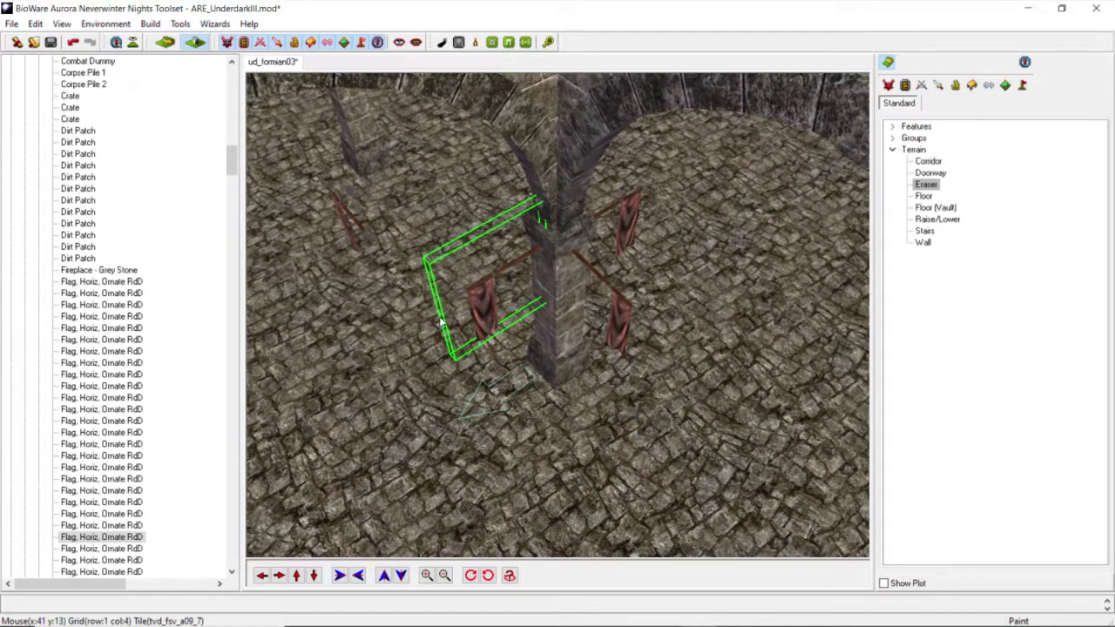
pyautogui.scroll(5, 442, 326)
pyautogui.scroll(-2, 448, 357)
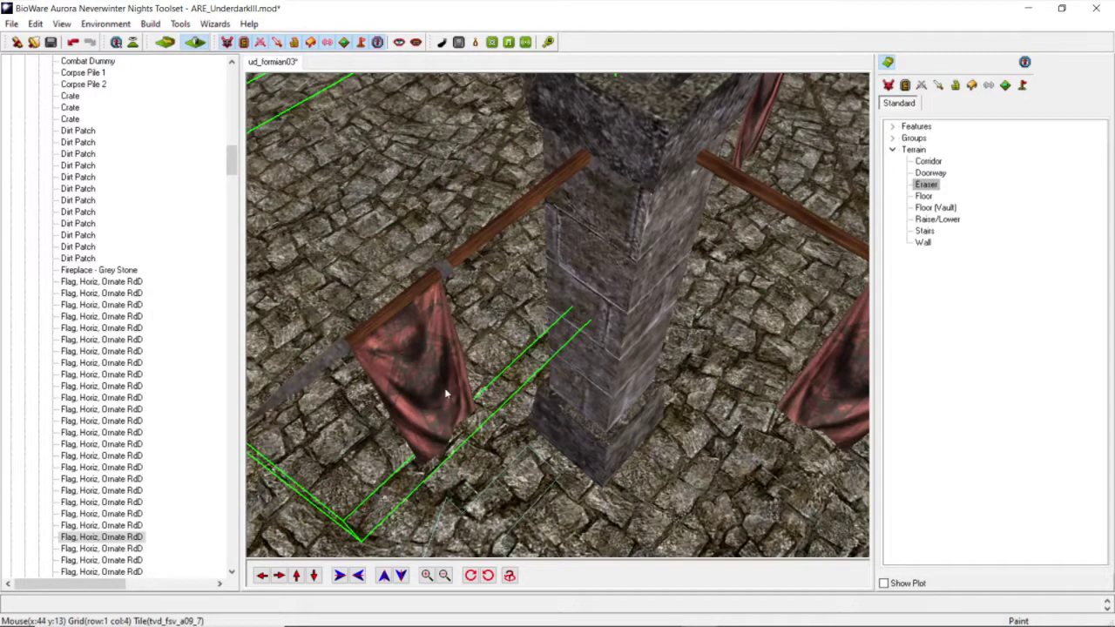
pyautogui.scroll(-4, 445, 394)
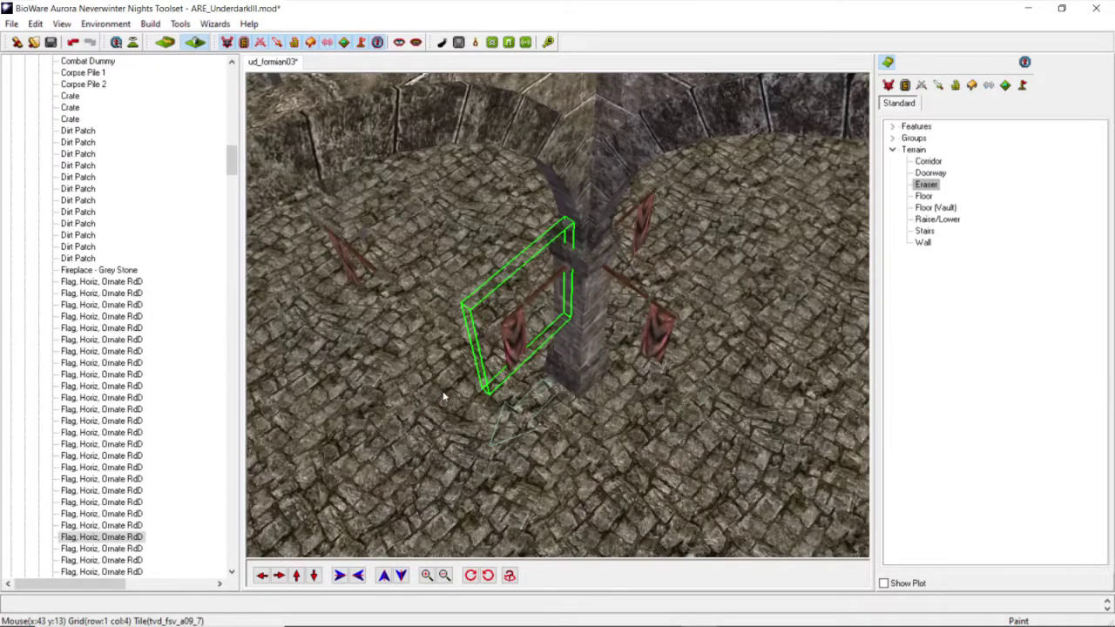
# Step: Move the fourth flag onto the remaining pillar face and adjust it so its pole meets the stonework
pyautogui.moveTo(444, 397); pyautogui.dragTo(392, 394, button='middle')
pyautogui.moveTo(452, 325); pyautogui.dragTo(538, 272)
pyautogui.scroll(4, 538, 272)
pyautogui.moveTo(538, 278); pyautogui.dragTo(536, 377, button='middle')
pyautogui.moveTo(538, 412); pyautogui.dragTo(581, 327)
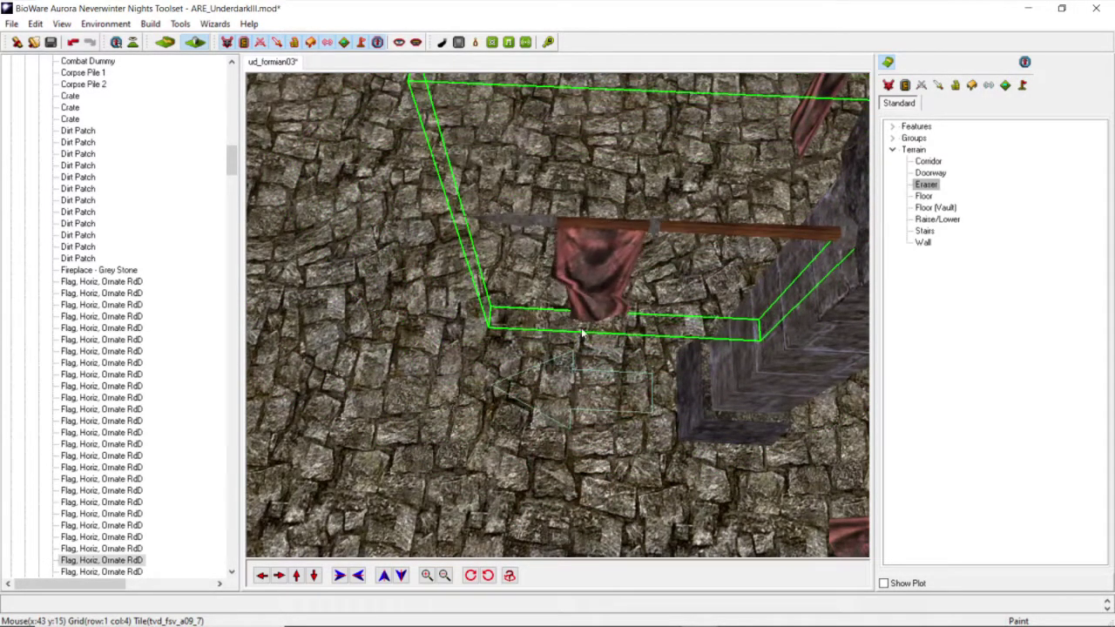
pyautogui.scroll(-6, 468, 318)
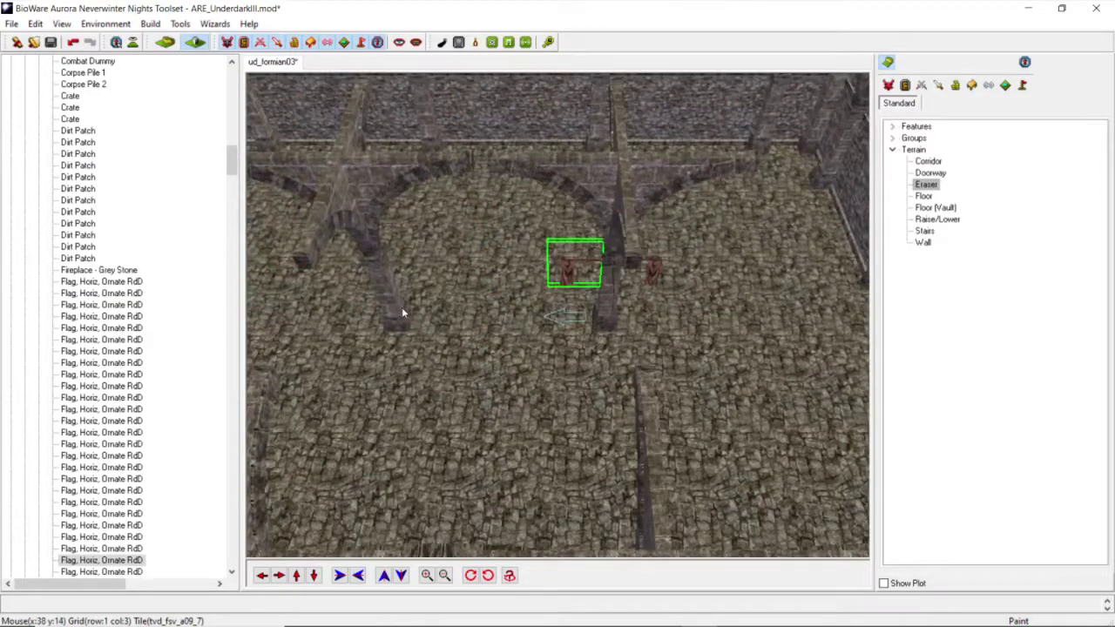
pyautogui.moveTo(402, 311); pyautogui.dragTo(319, 458, button='middle')
pyautogui.click(263, 575)
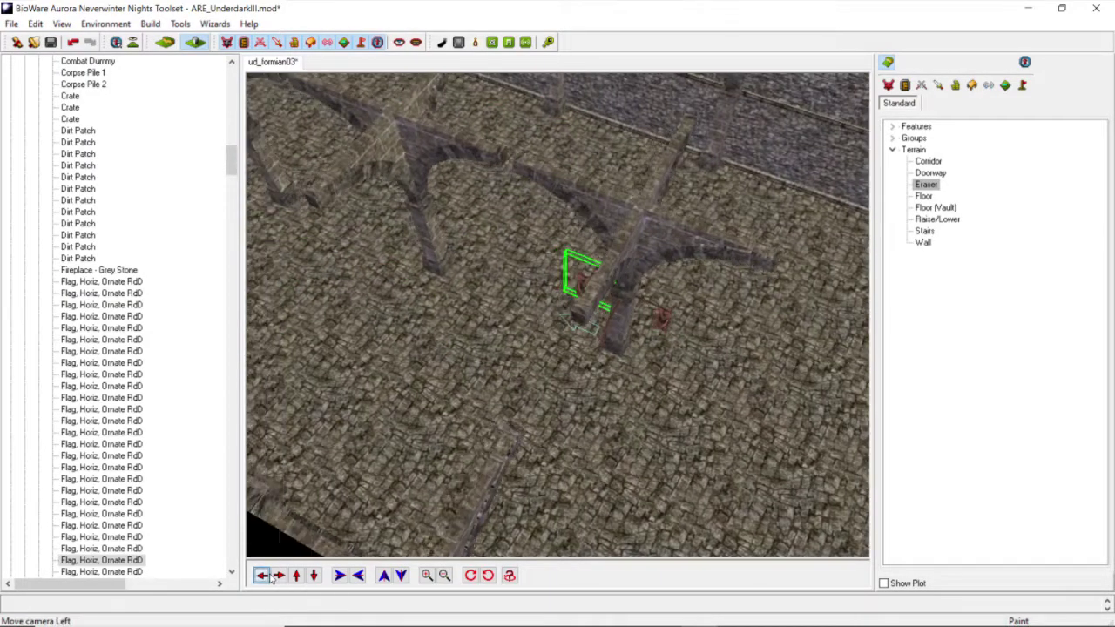
pyautogui.scroll(5, 548, 399)
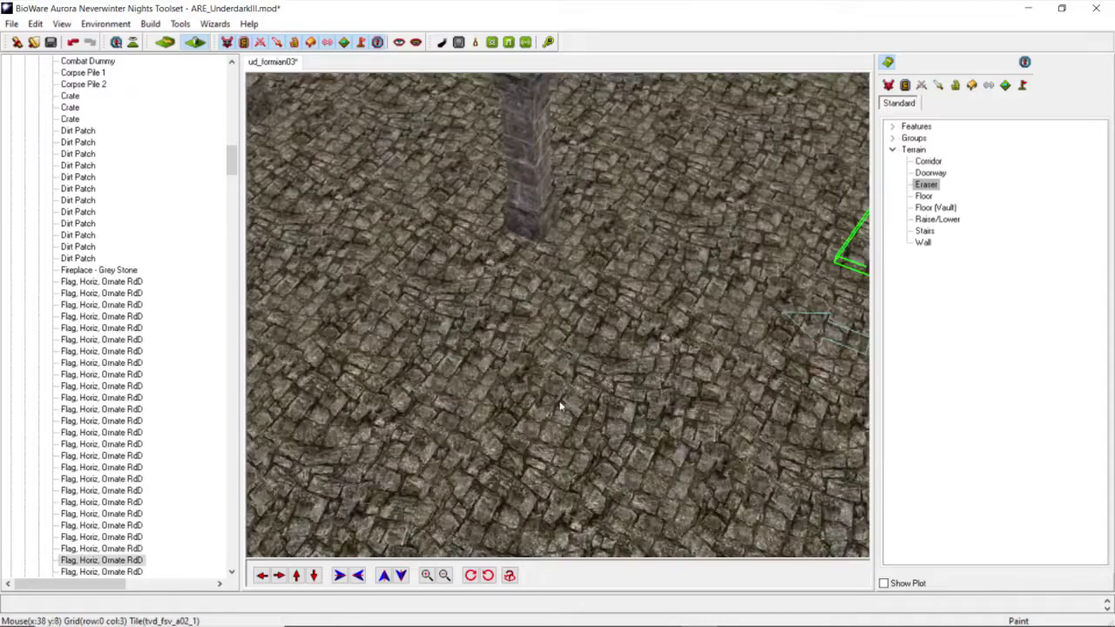
pyautogui.click(34, 24)
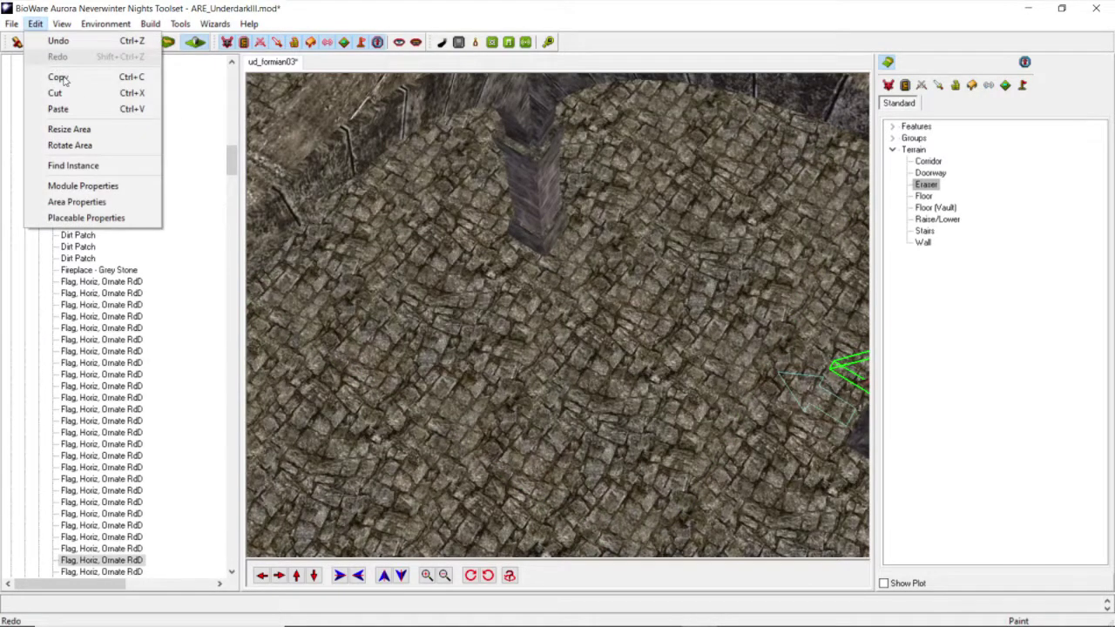
pyautogui.click(58, 75)
pyautogui.click(35, 25)
pyautogui.click(57, 109)
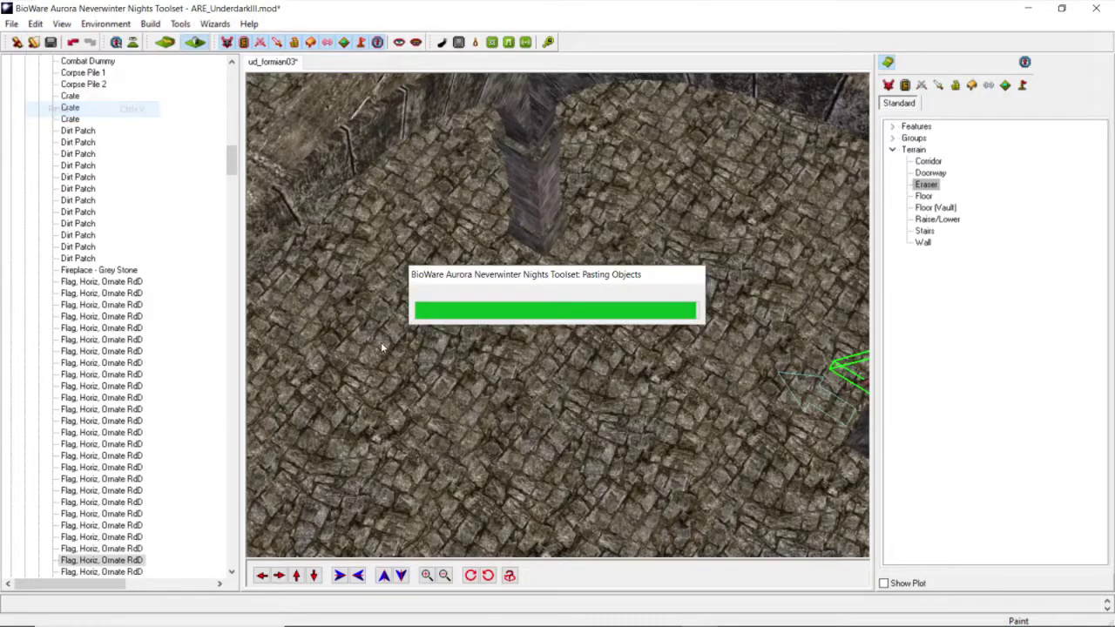
pyautogui.scroll(-3, 487, 364)
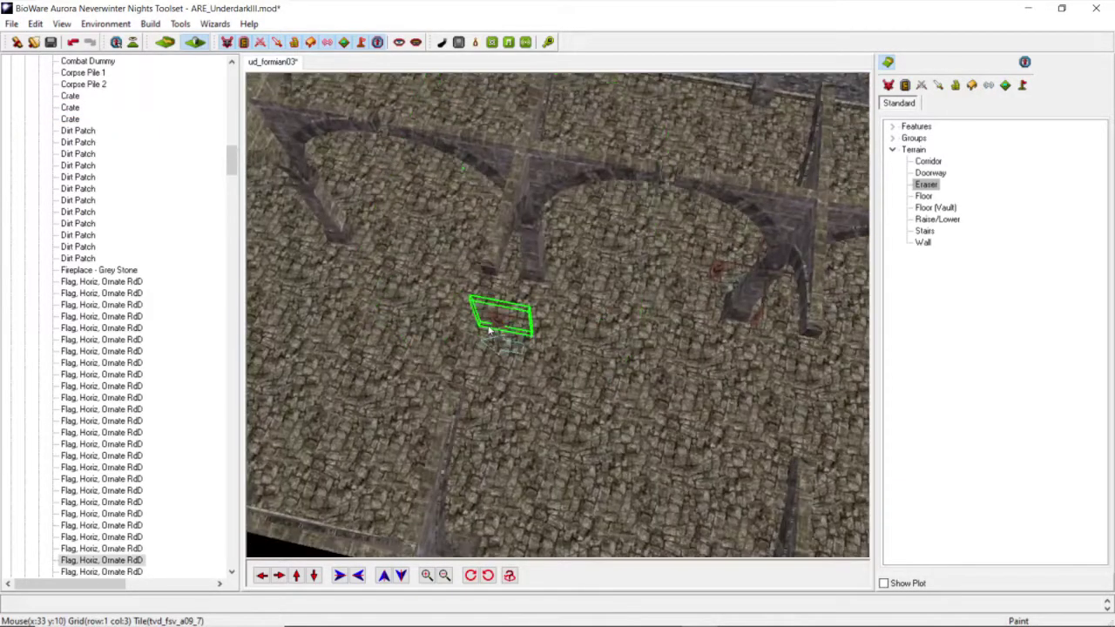
pyautogui.click(493, 321)
pyautogui.rightClick(494, 319)
pyautogui.click(554, 421)
# Step: Copy all four flags from the finished pillar and paste the set on the floor beside the next central pillar
pyautogui.moveTo(614, 372); pyautogui.dragTo(802, 323, button='middle')
pyautogui.scroll(-4, 803, 323)
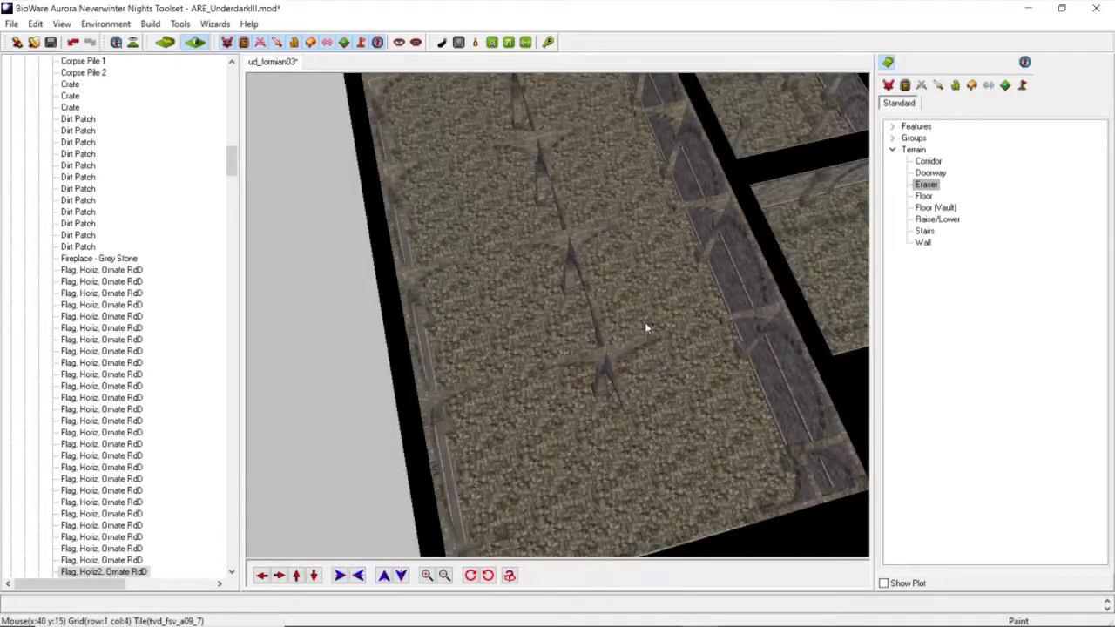
pyautogui.scroll(4, 751, 323)
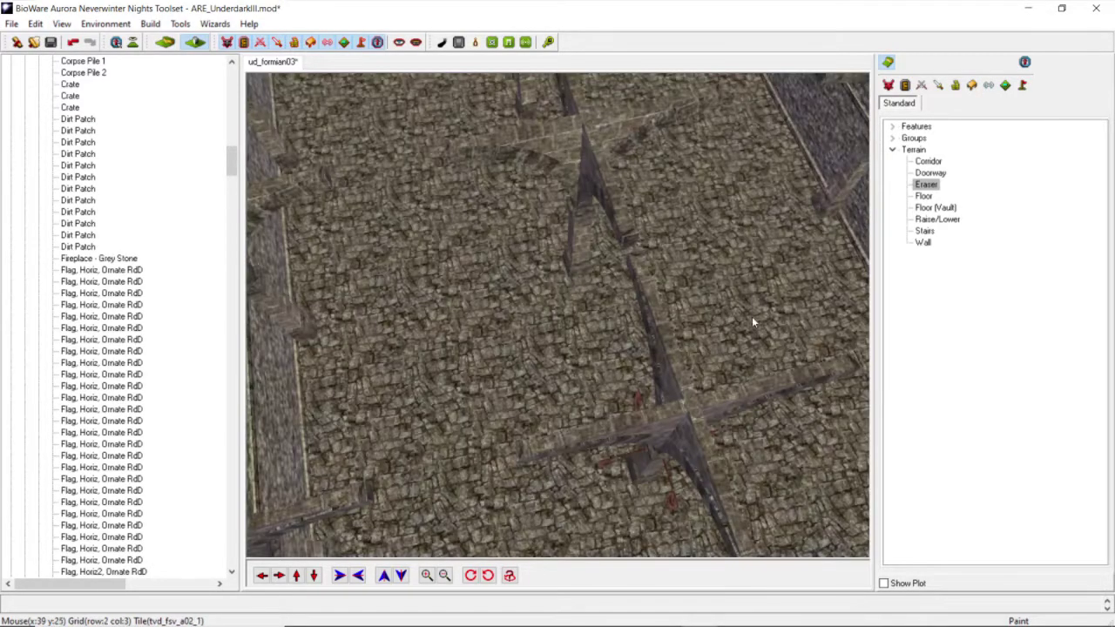
pyautogui.moveTo(501, 408); pyautogui.dragTo(152, 119, button='middle')
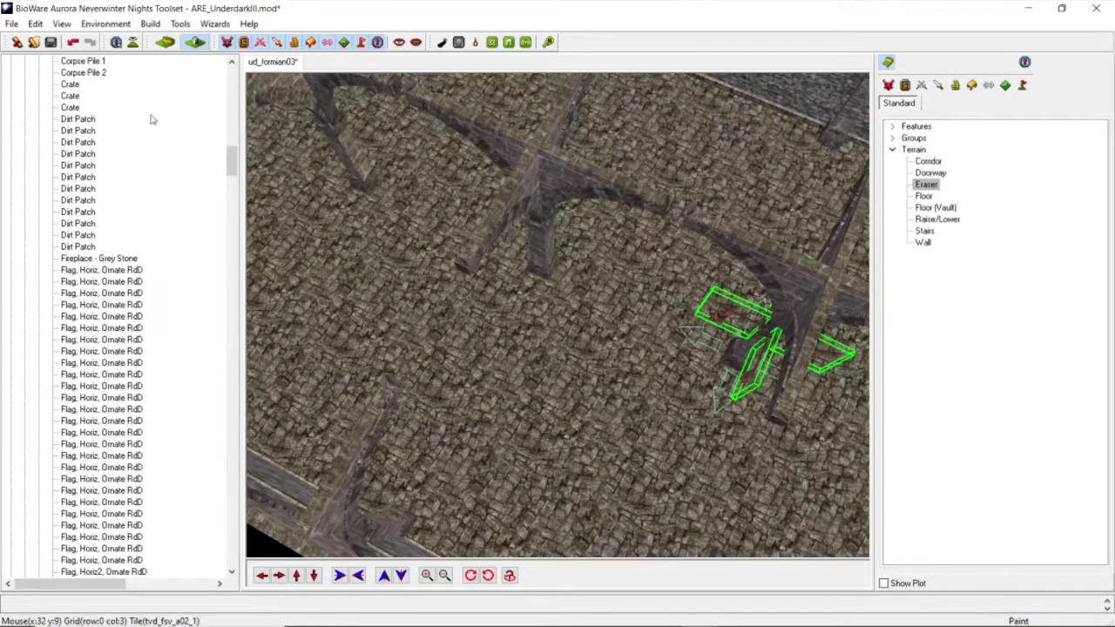
pyautogui.click(38, 27)
pyautogui.click(75, 80)
pyautogui.click(35, 24)
pyautogui.click(75, 110)
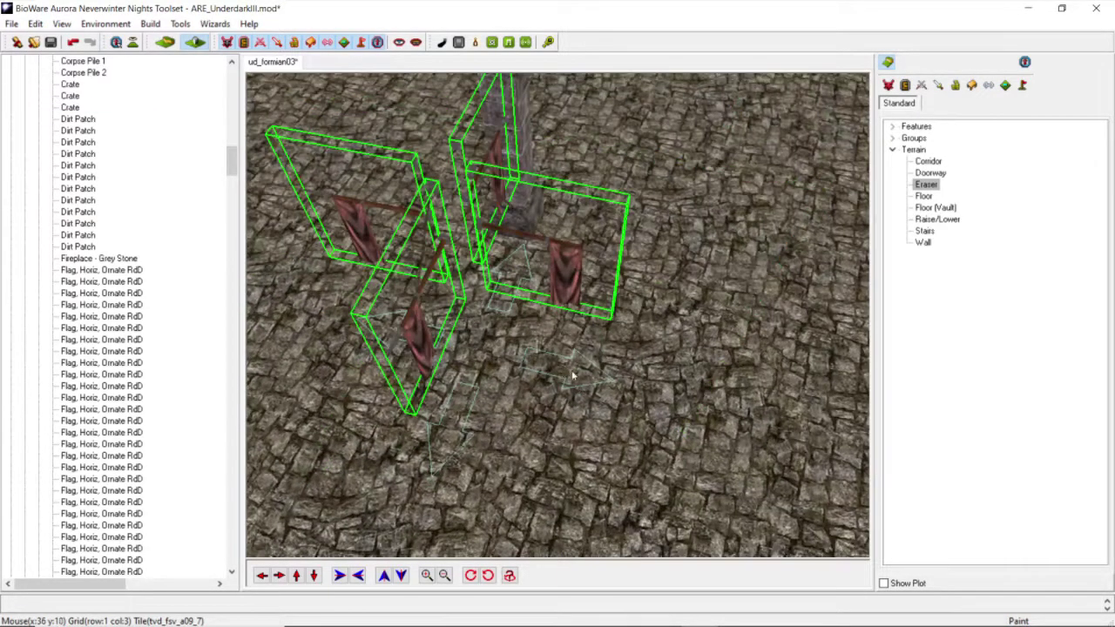
pyautogui.click(581, 378)
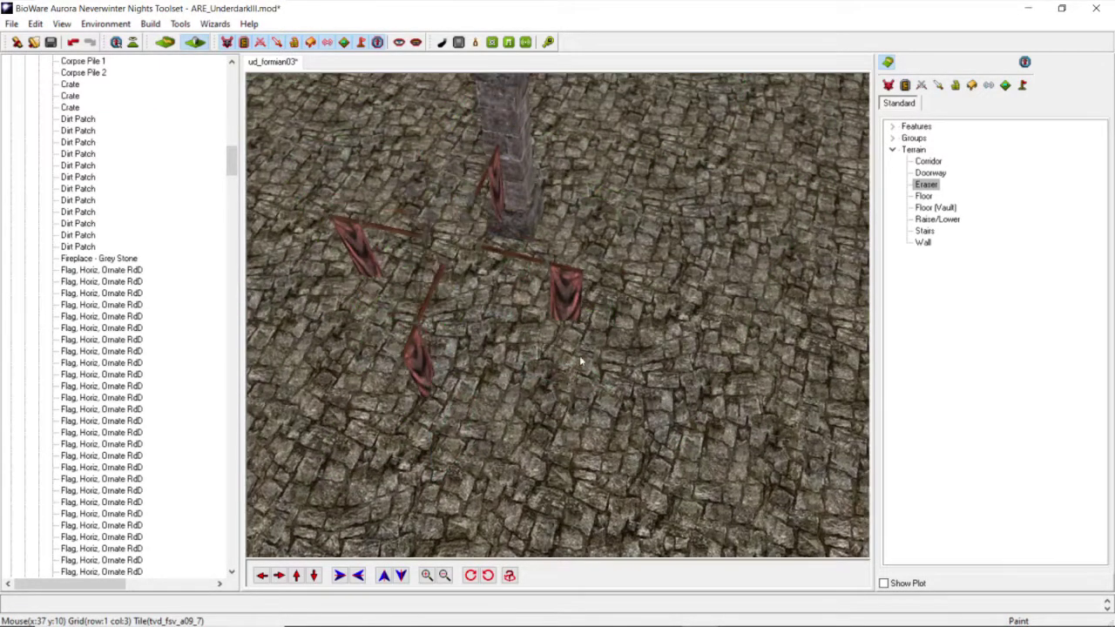
# Step: Move the first flag of the new set from the floor onto a face of the second pillar
pyautogui.moveTo(570, 294); pyautogui.dragTo(601, 199)
pyautogui.moveTo(601, 199); pyautogui.dragTo(283, 548, button='middle')
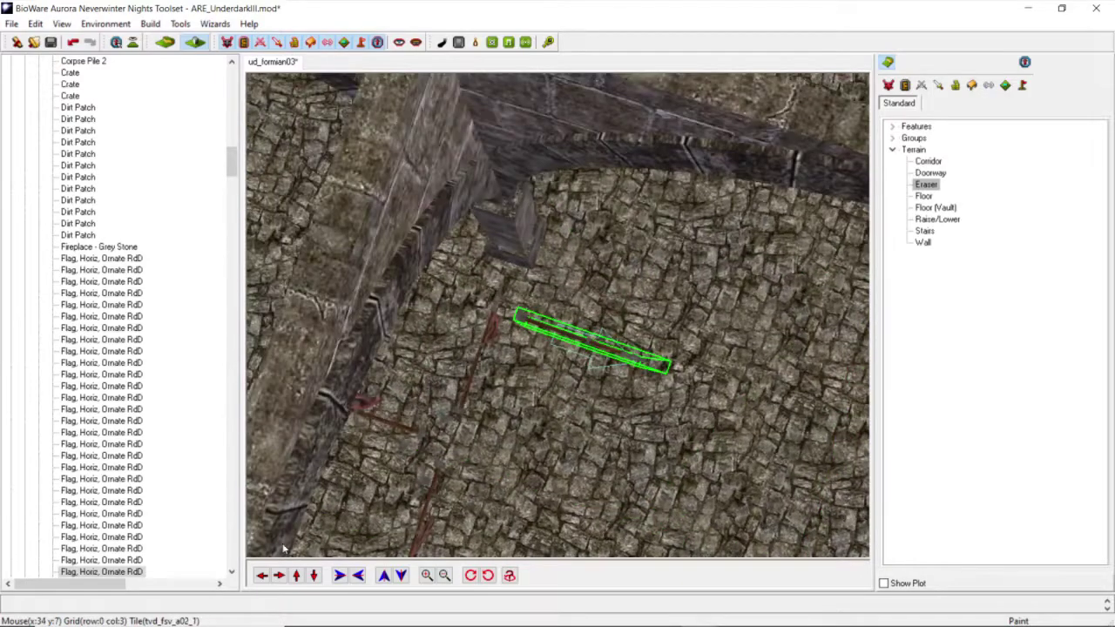
pyautogui.click(296, 575)
pyautogui.scroll(5, 616, 373)
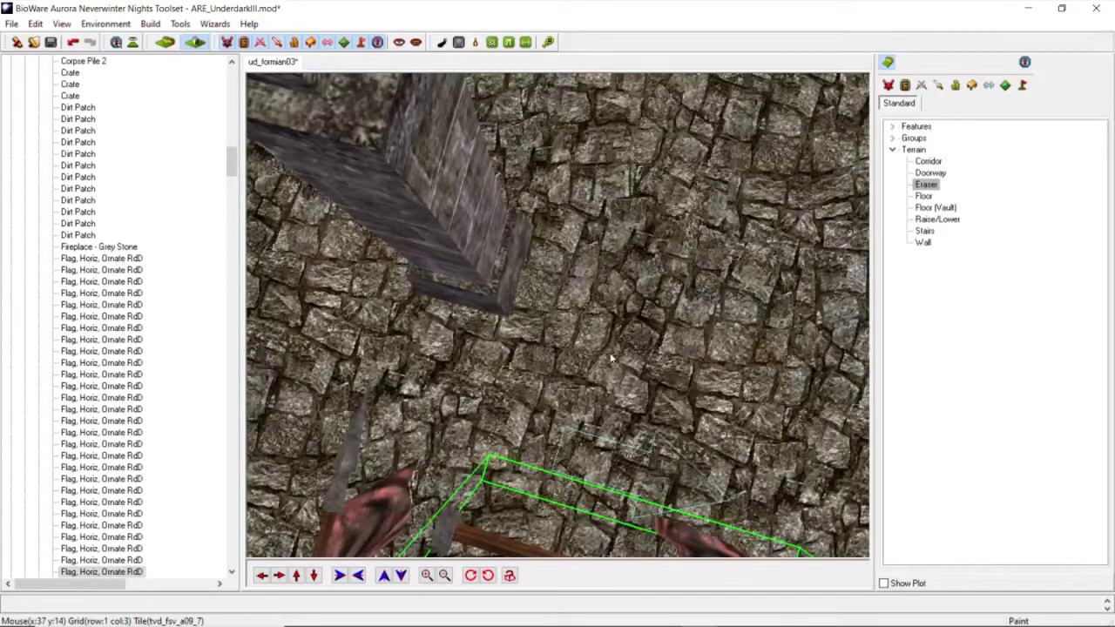
pyautogui.moveTo(651, 521); pyautogui.dragTo(645, 446, button='middle')
pyautogui.moveTo(645, 445); pyautogui.dragTo(623, 329)
pyautogui.scroll(-5, 623, 329)
# Step: Fine-tune the first flag's position so its pole is centred on the second pillar's face
pyautogui.moveTo(600, 304); pyautogui.dragTo(288, 523, button='middle')
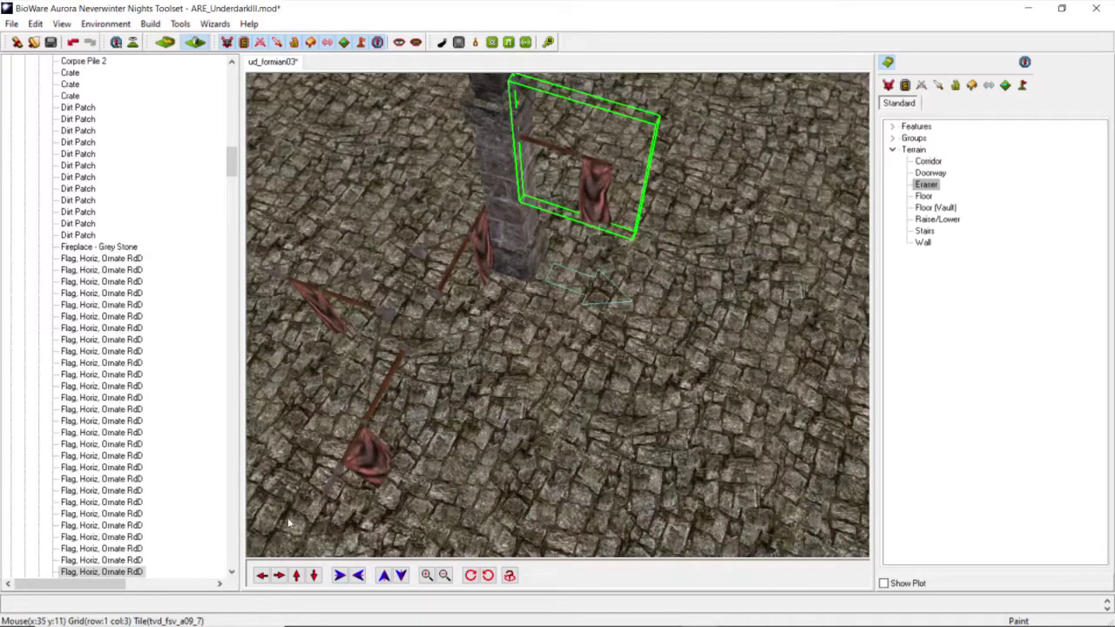
pyautogui.click(297, 576)
pyautogui.moveTo(627, 400); pyautogui.dragTo(638, 366)
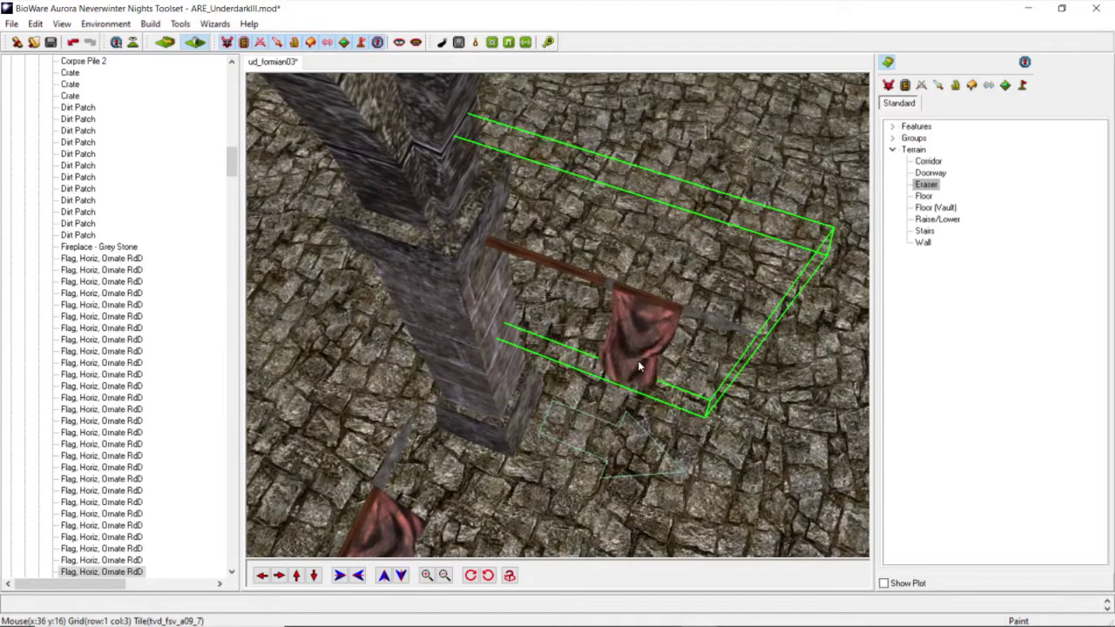
pyautogui.scroll(-5, 638, 361)
pyautogui.moveTo(637, 361); pyautogui.dragTo(579, 349, button='middle')
pyautogui.click(542, 329)
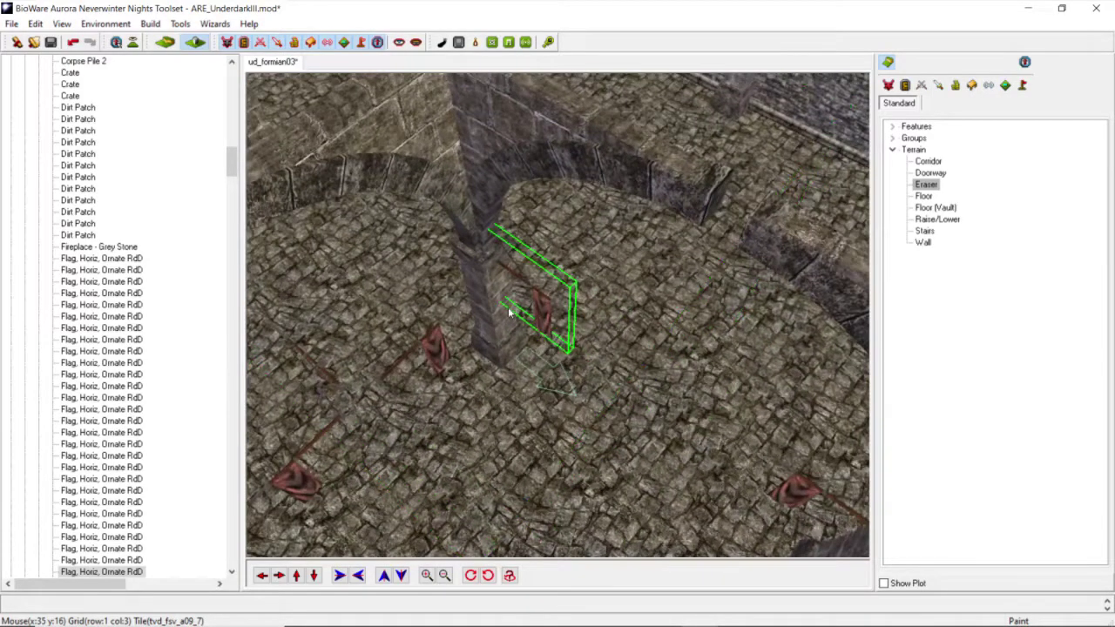
pyautogui.scroll(3, 509, 312)
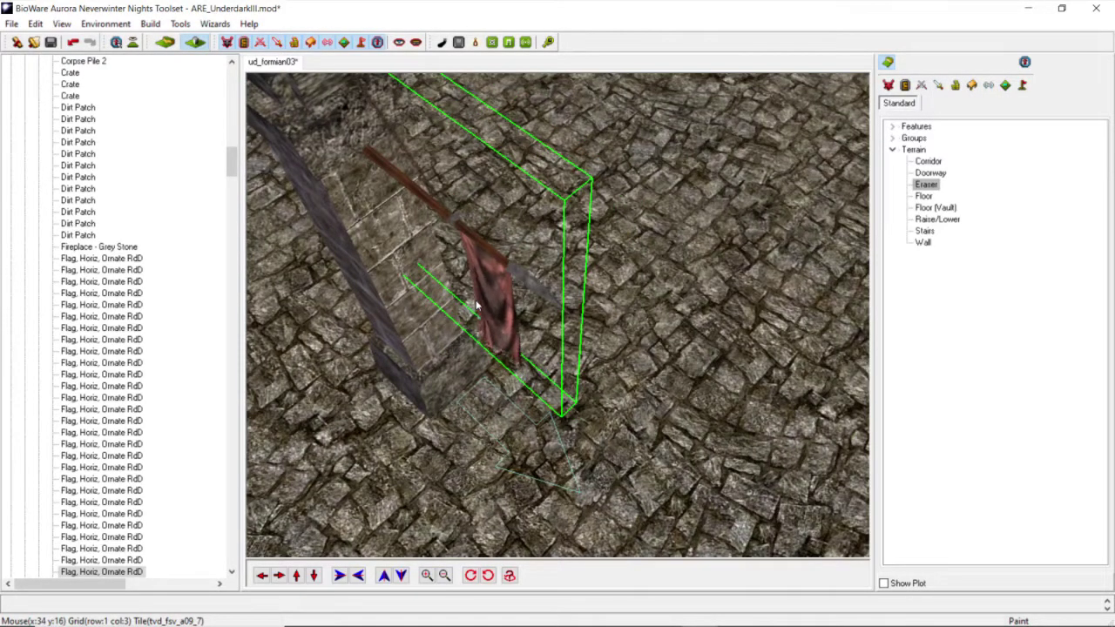
pyautogui.scroll(-3, 433, 317)
# Step: Move the second flag onto the adjacent face of the second pillar and adjust its pole against the stonework
pyautogui.moveTo(448, 331); pyautogui.dragTo(533, 281)
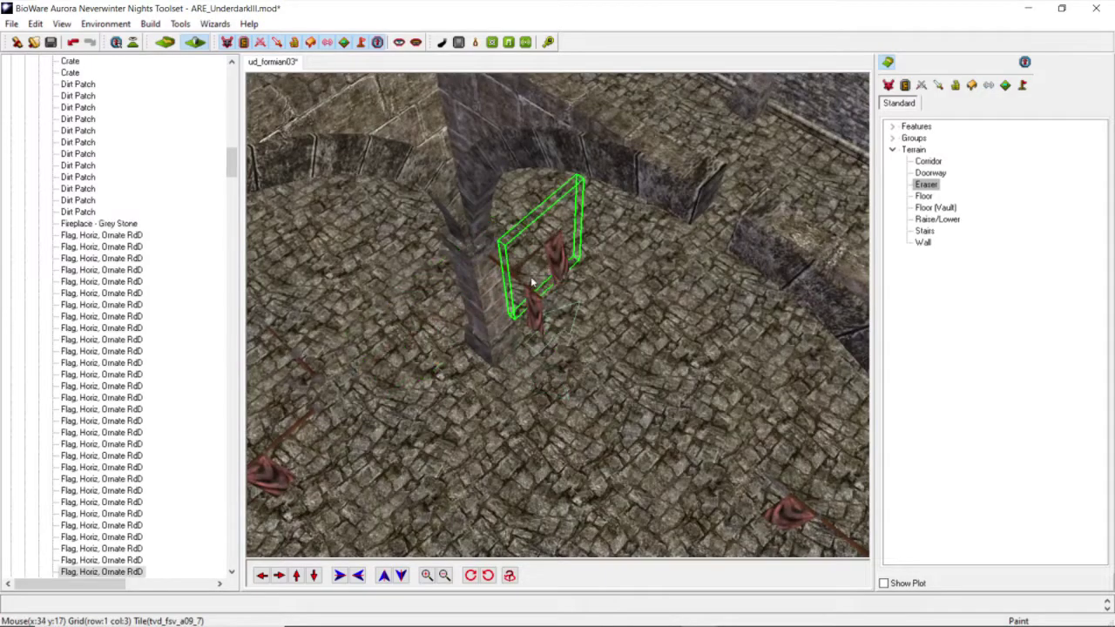
pyautogui.scroll(5, 497, 299)
pyautogui.scroll(-3, 487, 296)
pyautogui.scroll(5, 443, 290)
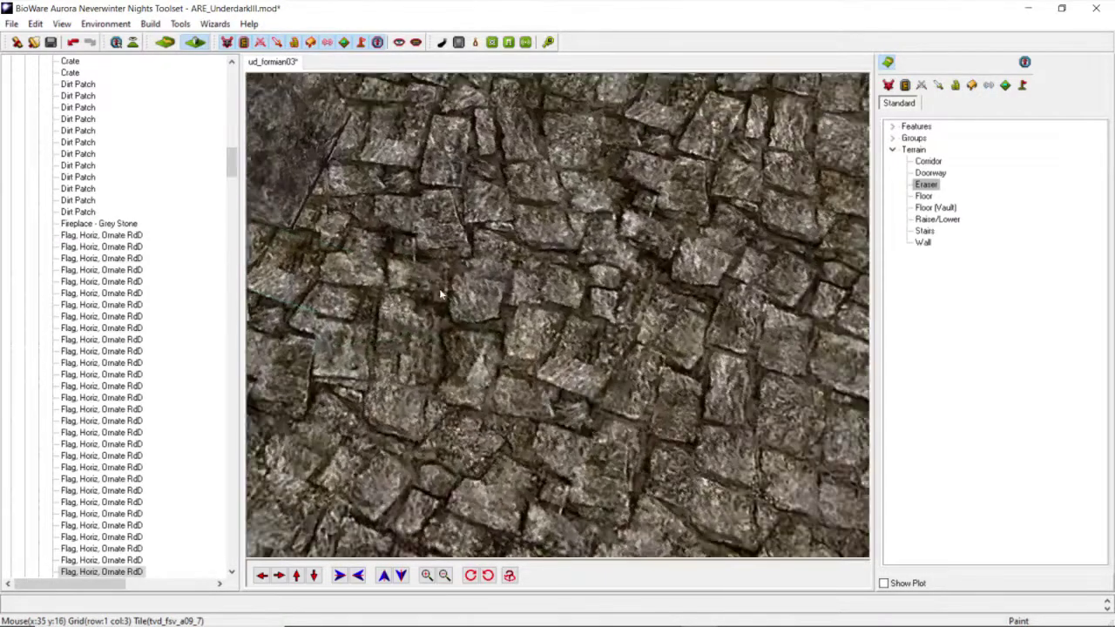
pyautogui.click(296, 576)
pyautogui.scroll(-5, 405, 490)
pyautogui.moveTo(466, 431); pyautogui.dragTo(584, 227)
pyautogui.moveTo(585, 228); pyautogui.dragTo(571, 280, button='middle')
pyautogui.click(560, 381)
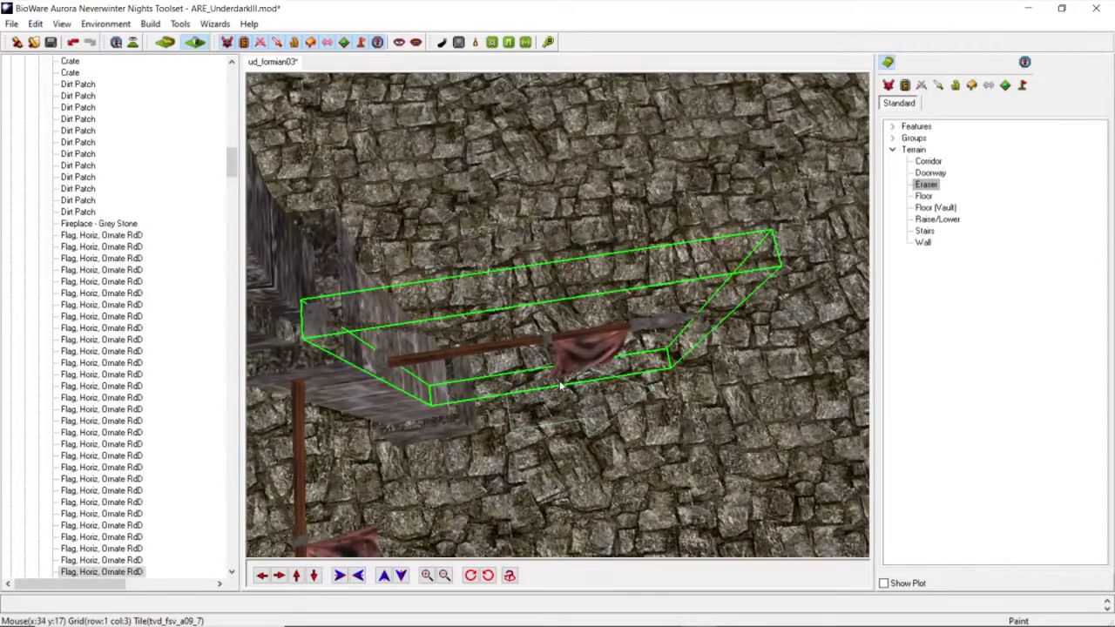
pyautogui.moveTo(559, 355); pyautogui.dragTo(543, 337)
# Step: Move the third flag of the set onto a free face of the second pillar
pyautogui.scroll(-3, 540, 330)
pyautogui.moveTo(540, 327); pyautogui.dragTo(507, 340, button='middle')
pyautogui.scroll(-5, 547, 322)
pyautogui.click(394, 357)
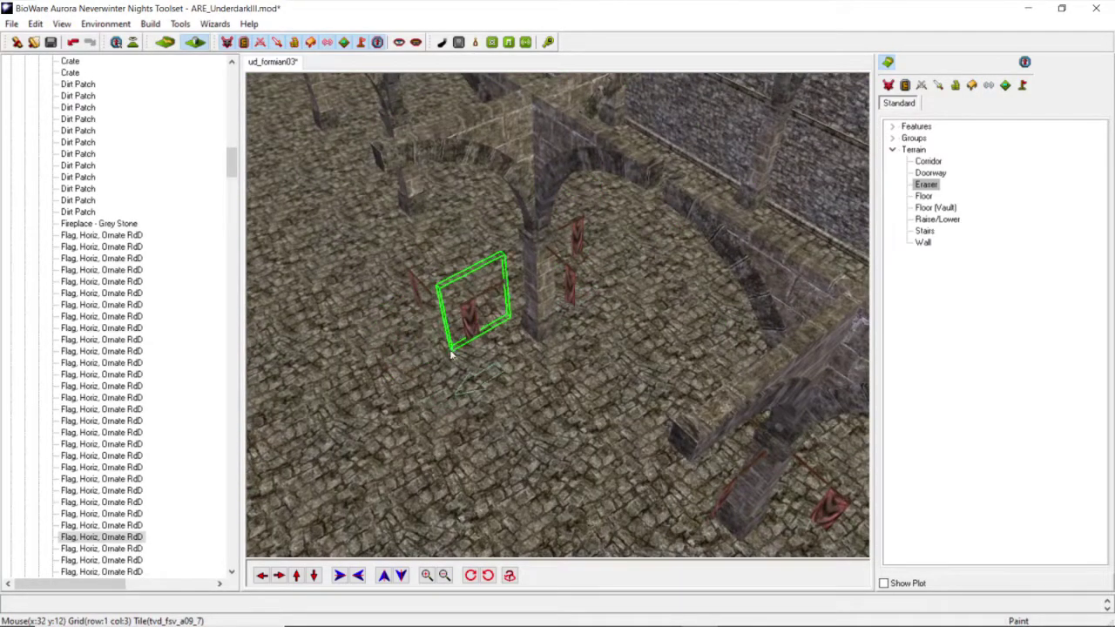
pyautogui.scroll(5, 441, 374)
pyautogui.moveTo(396, 380); pyautogui.dragTo(430, 324)
pyautogui.moveTo(430, 324); pyautogui.dragTo(439, 333, button='middle')
pyautogui.click(440, 332)
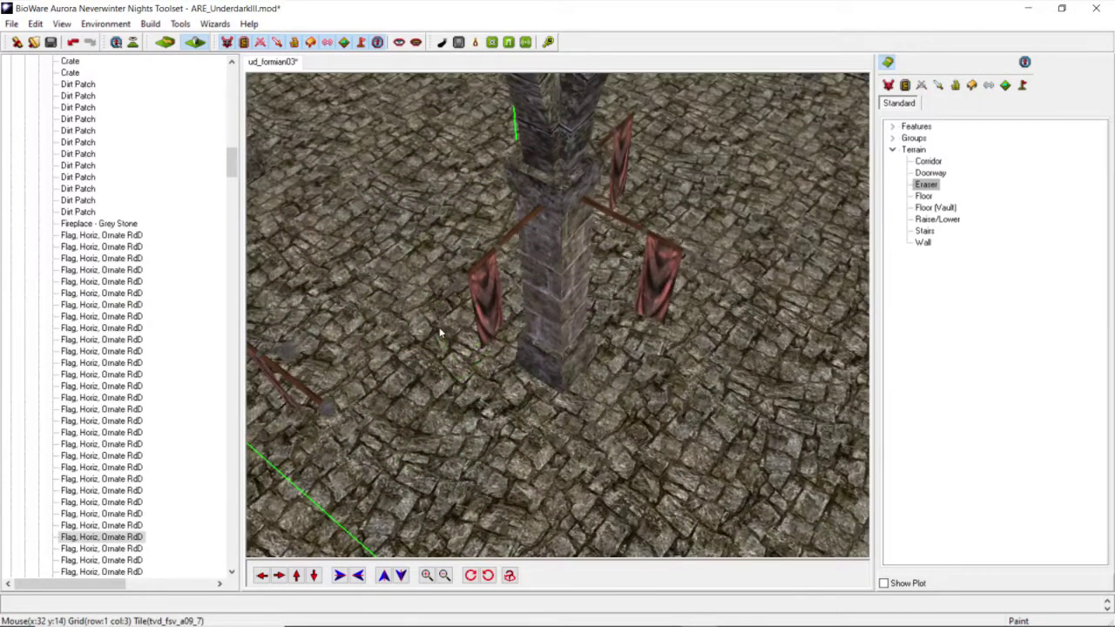
# Step: Nudge the third flag so its pole meets the middle of the second pillar's face
pyautogui.scroll(5, 441, 332)
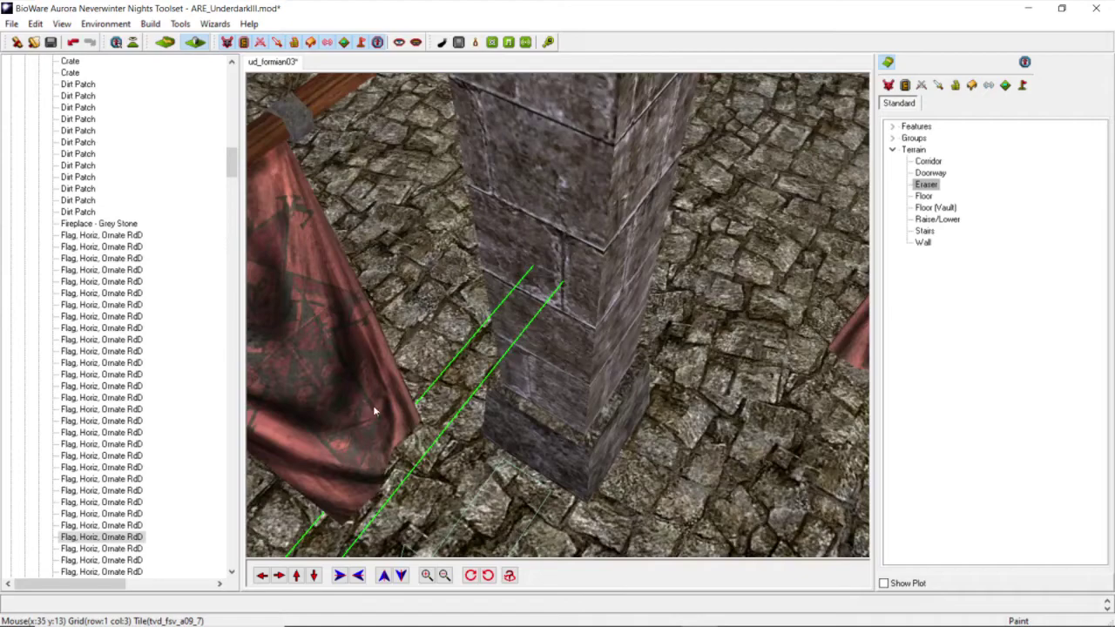
pyautogui.scroll(-5, 366, 411)
pyautogui.click(481, 370)
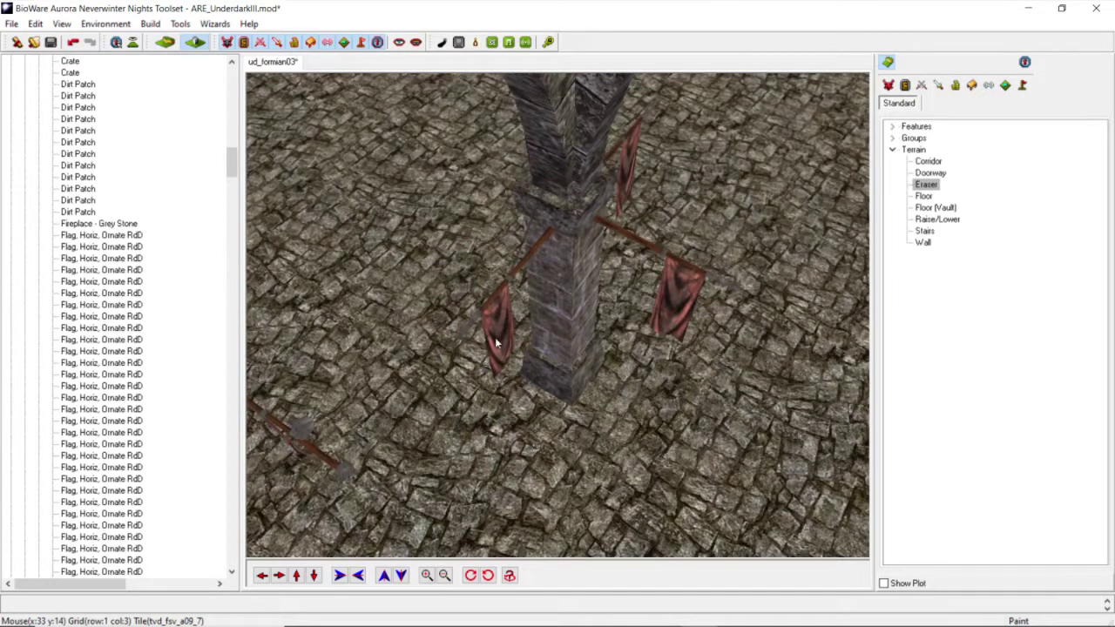
pyautogui.click(496, 344)
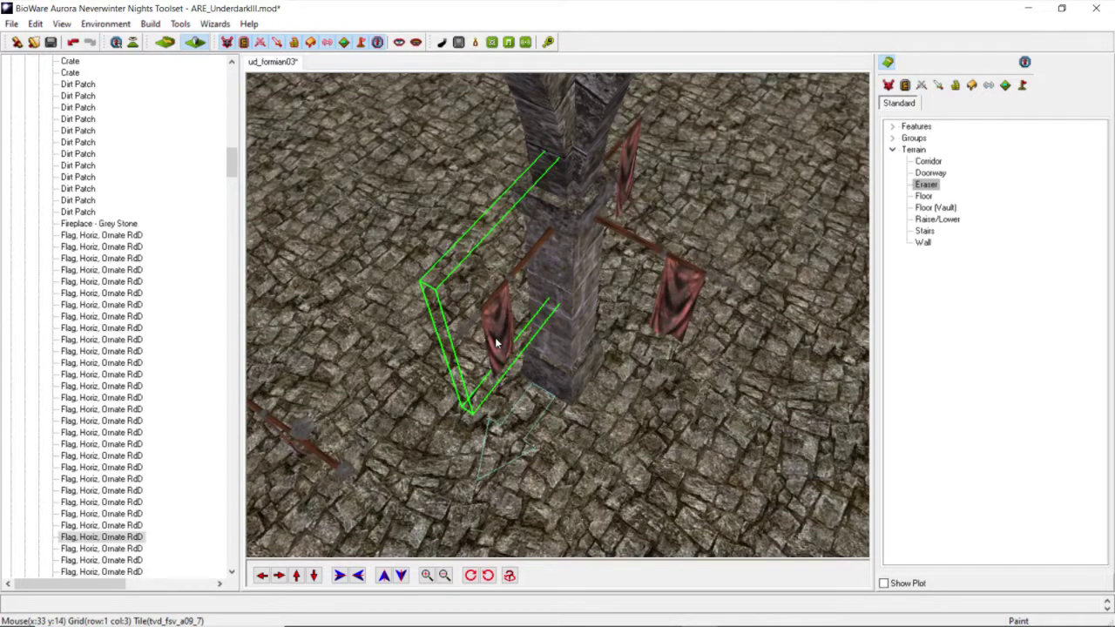
pyautogui.moveTo(496, 343); pyautogui.dragTo(493, 343)
pyautogui.moveTo(493, 343); pyautogui.dragTo(522, 337, button='middle')
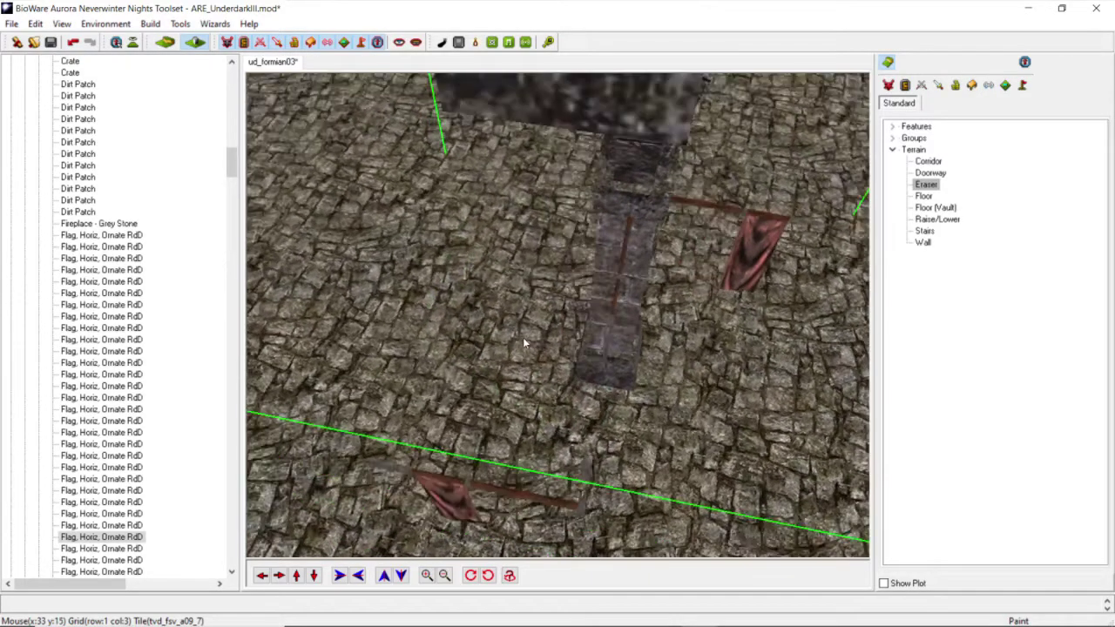
# Step: Move the fourth flag onto the remaining face of the second pillar and align its pole with the stonework
pyautogui.moveTo(459, 490); pyautogui.dragTo(507, 275)
pyautogui.moveTo(512, 398); pyautogui.dragTo(530, 401, button='middle')
pyautogui.scroll(3, 557, 442)
pyautogui.scroll(-3, 568, 433)
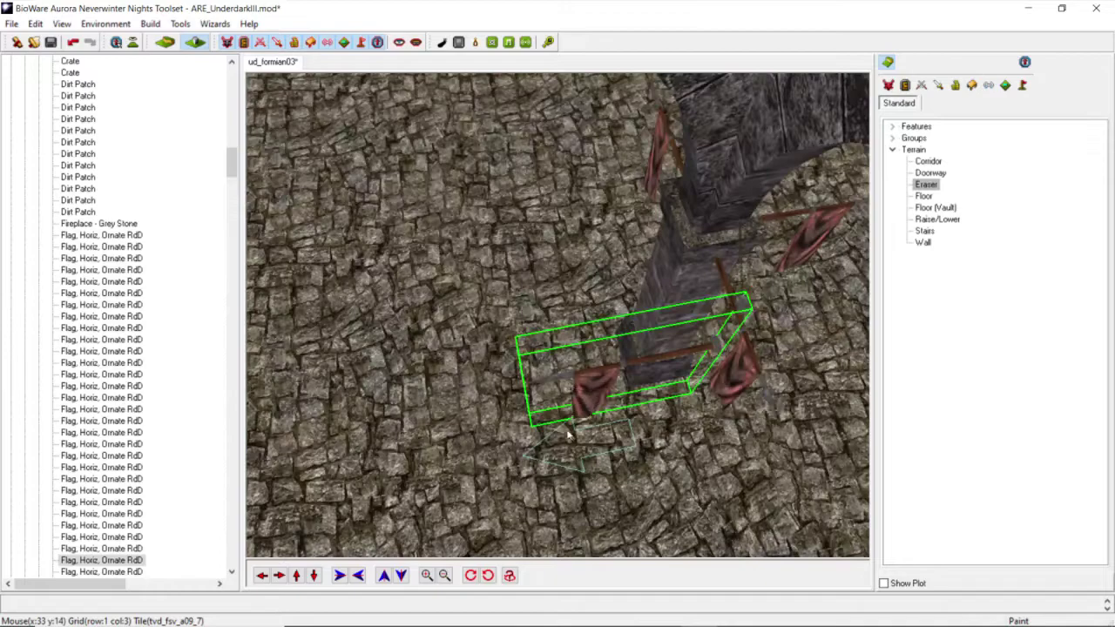
pyautogui.moveTo(586, 393); pyautogui.dragTo(567, 329)
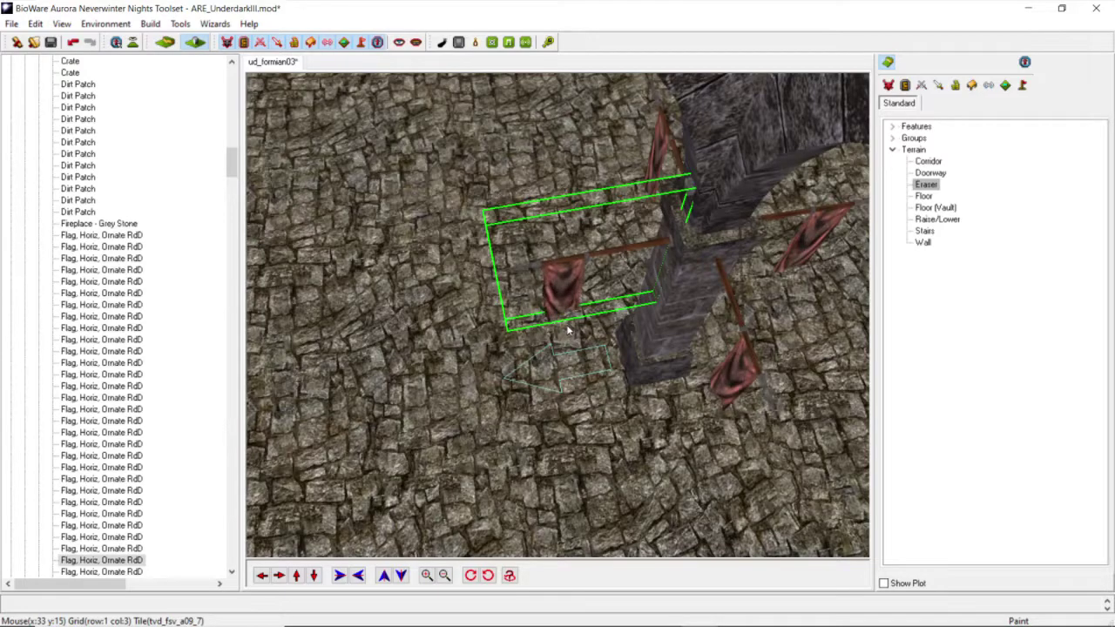
pyautogui.scroll(-5, 567, 332)
pyautogui.moveTo(459, 331); pyautogui.dragTo(427, 333, button='middle')
pyautogui.scroll(-3, 408, 325)
pyautogui.scroll(3, 427, 334)
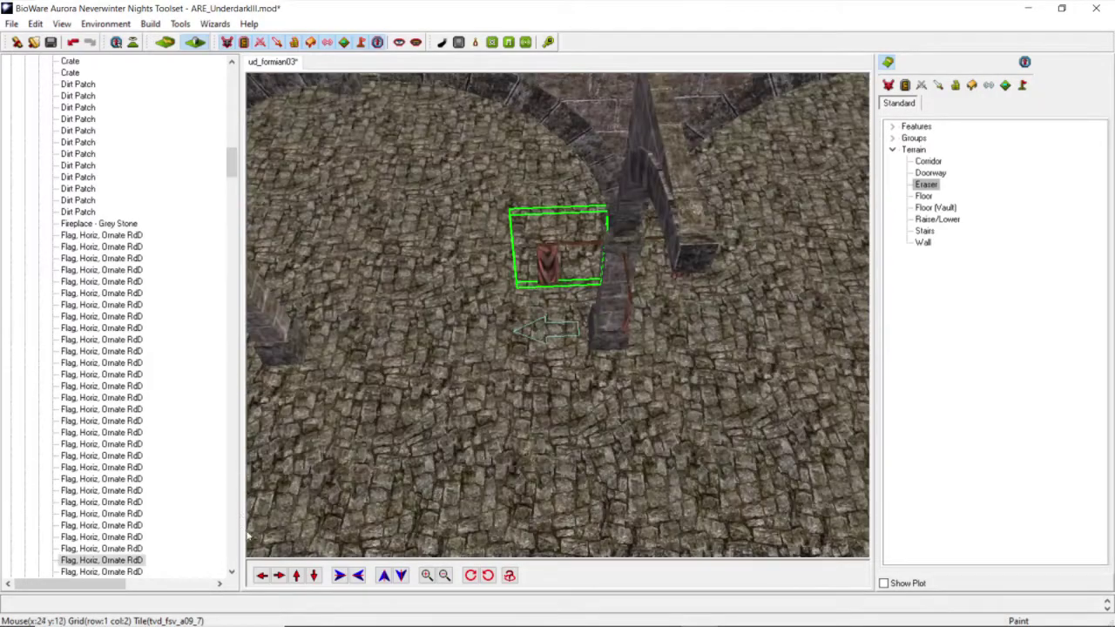
# Step: Paste another set of four flags on the floor beside the third central pillar
pyautogui.click(262, 575)
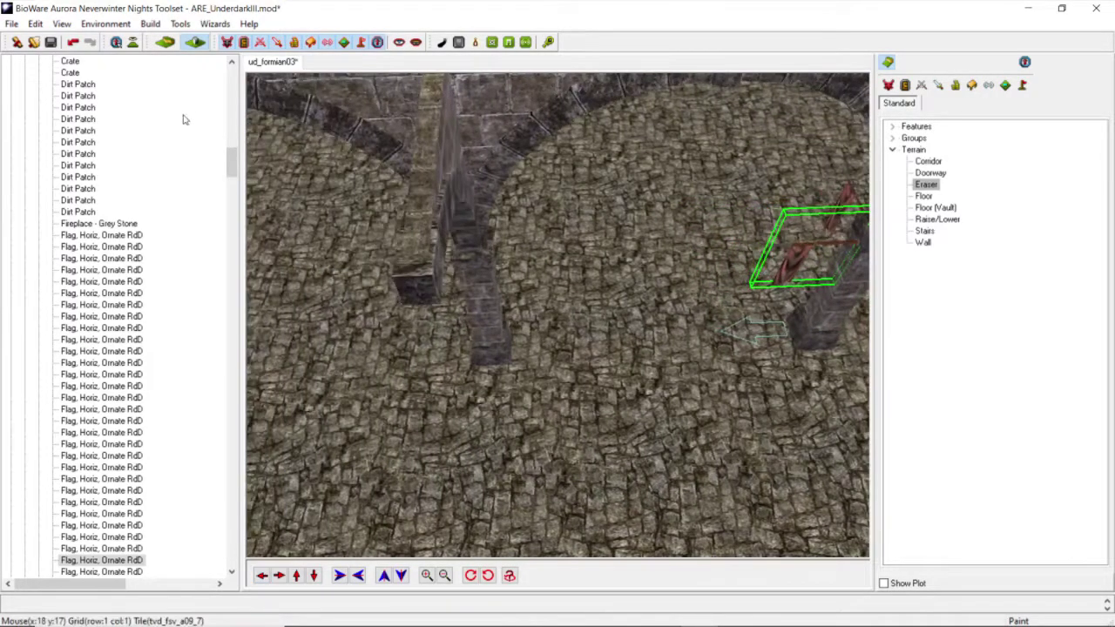
pyautogui.click(35, 23)
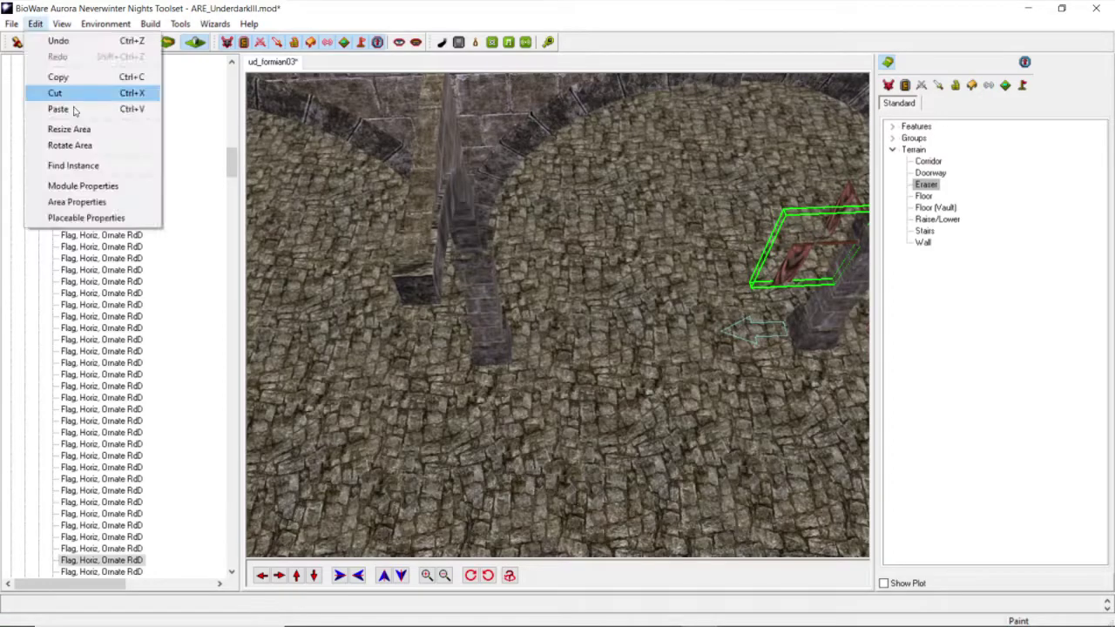
pyautogui.click(55, 109)
pyautogui.scroll(4, 569, 387)
pyautogui.moveTo(545, 391)
pyautogui.mouseDown(button='middle')
pyautogui.moveTo(512, 385)
pyautogui.moveTo(551, 385)
pyautogui.mouseUp(button='middle')
pyautogui.scroll(-3, 550, 380)
pyautogui.click(580, 337)
# Step: Move the first flag of the new set against a face of the third pillar
pyautogui.click(490, 346)
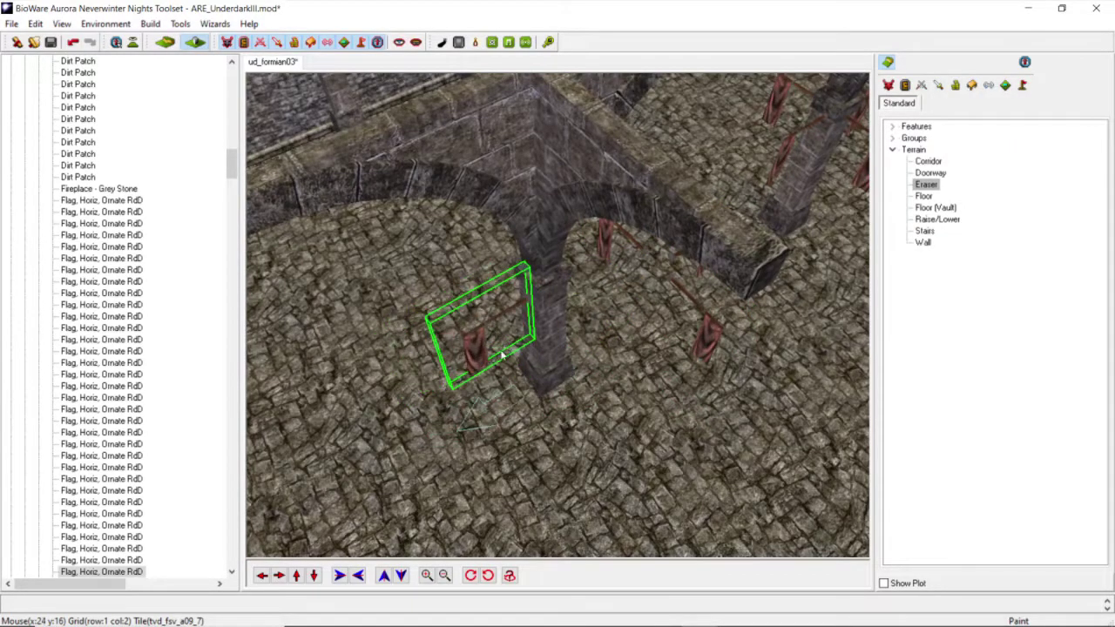
pyautogui.scroll(4, 496, 352)
pyautogui.moveTo(363, 389)
pyautogui.mouseDown(button='middle')
pyautogui.moveTo(372, 372)
pyautogui.moveTo(368, 383)
pyautogui.mouseUp(button='middle')
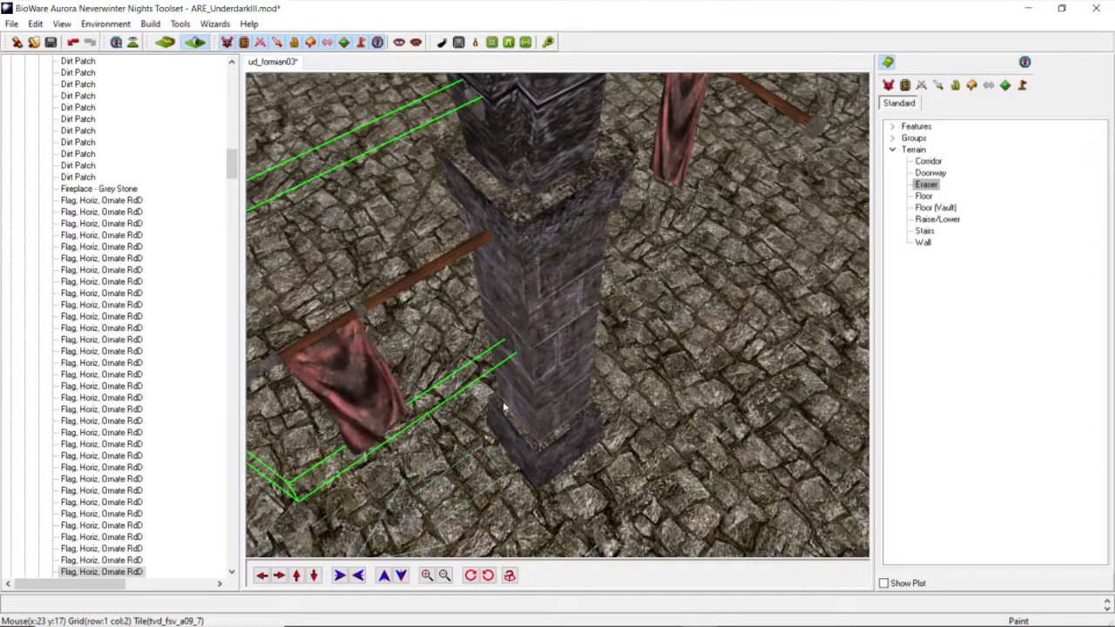
pyautogui.scroll(-4, 611, 376)
# Step: Move the second flag onto the adjacent face of the third pillar
pyautogui.click(724, 310)
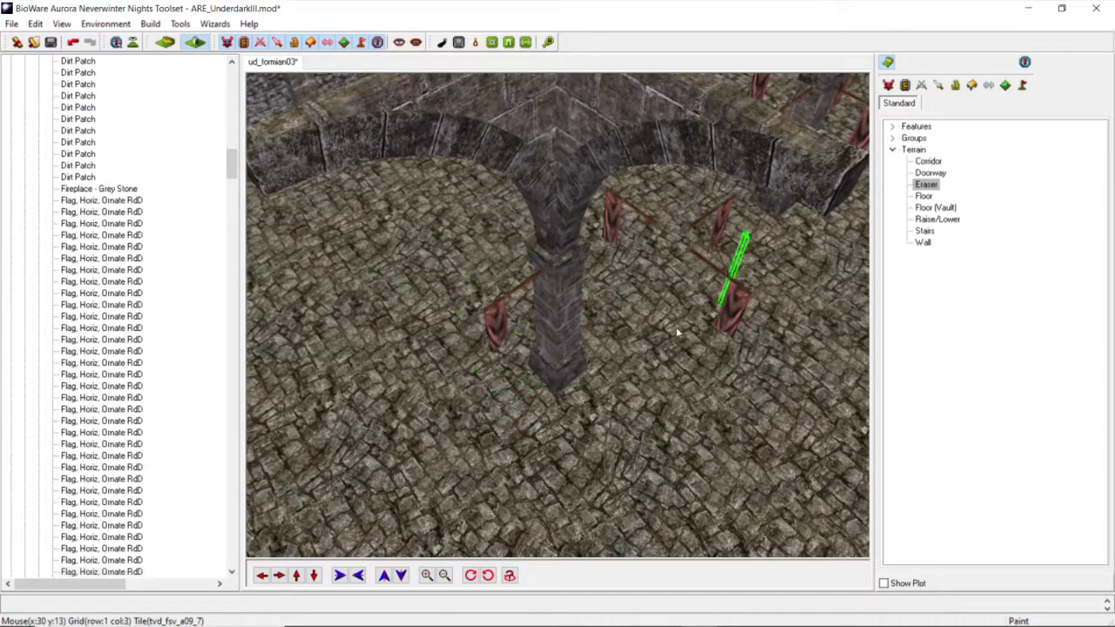
pyautogui.moveTo(726, 325); pyautogui.dragTo(664, 379)
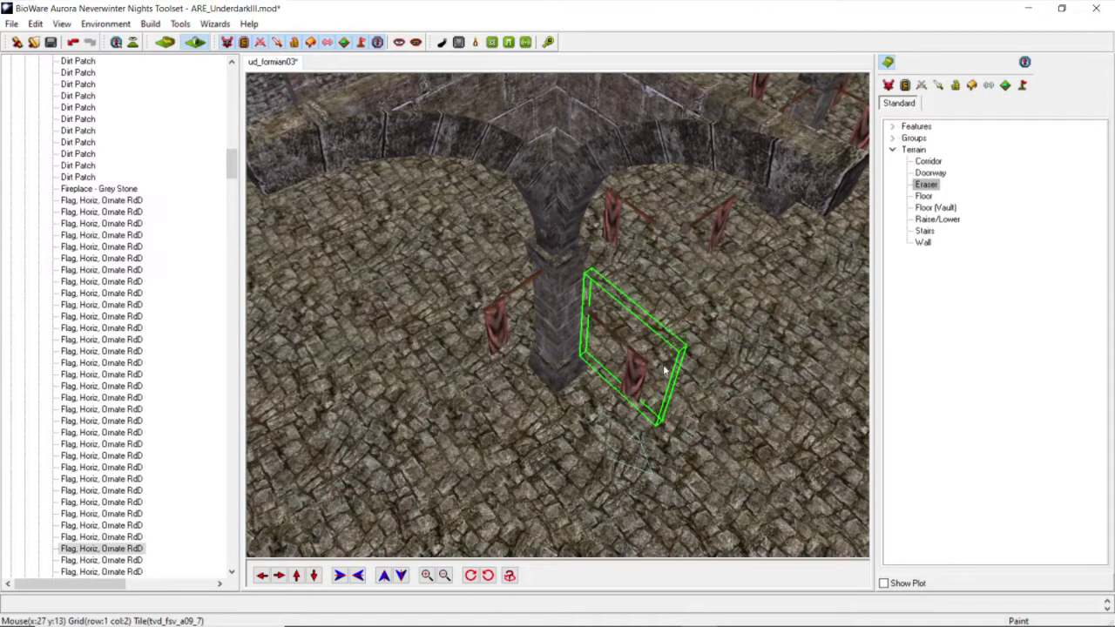
pyautogui.scroll(2, 663, 370)
pyautogui.moveTo(788, 516); pyautogui.dragTo(744, 430)
pyautogui.moveTo(719, 433); pyautogui.dragTo(644, 385, button='middle')
# Step: Shift the fourth flag clear of the third pillar and fit the third flag's pole against its next free face
pyautogui.click(542, 330)
pyautogui.moveTo(542, 330); pyautogui.dragTo(538, 234)
pyautogui.moveTo(728, 471); pyautogui.dragTo(640, 400, button='middle')
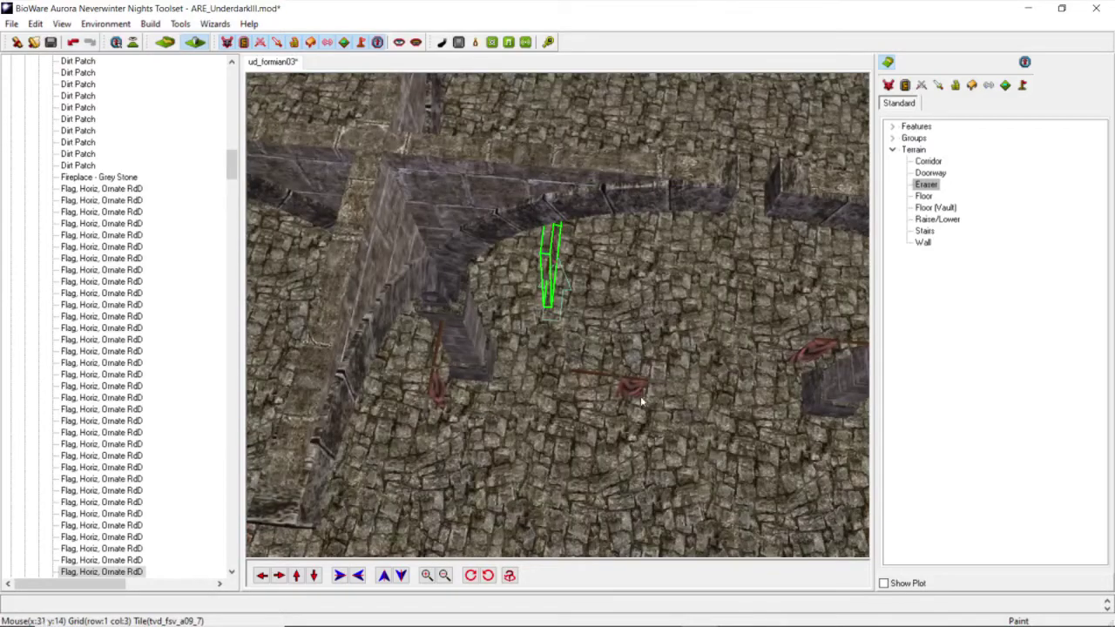
pyautogui.moveTo(631, 380); pyautogui.dragTo(579, 359)
pyautogui.scroll(5, 552, 359)
pyautogui.moveTo(558, 376); pyautogui.dragTo(563, 366, button='middle')
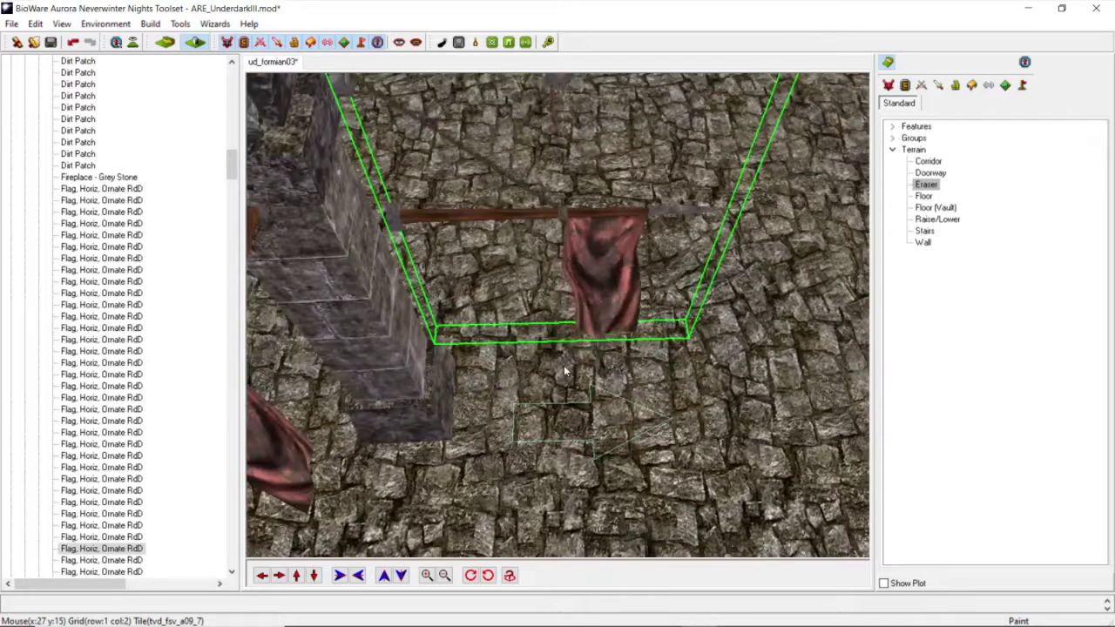
pyautogui.moveTo(569, 347); pyautogui.dragTo(559, 301)
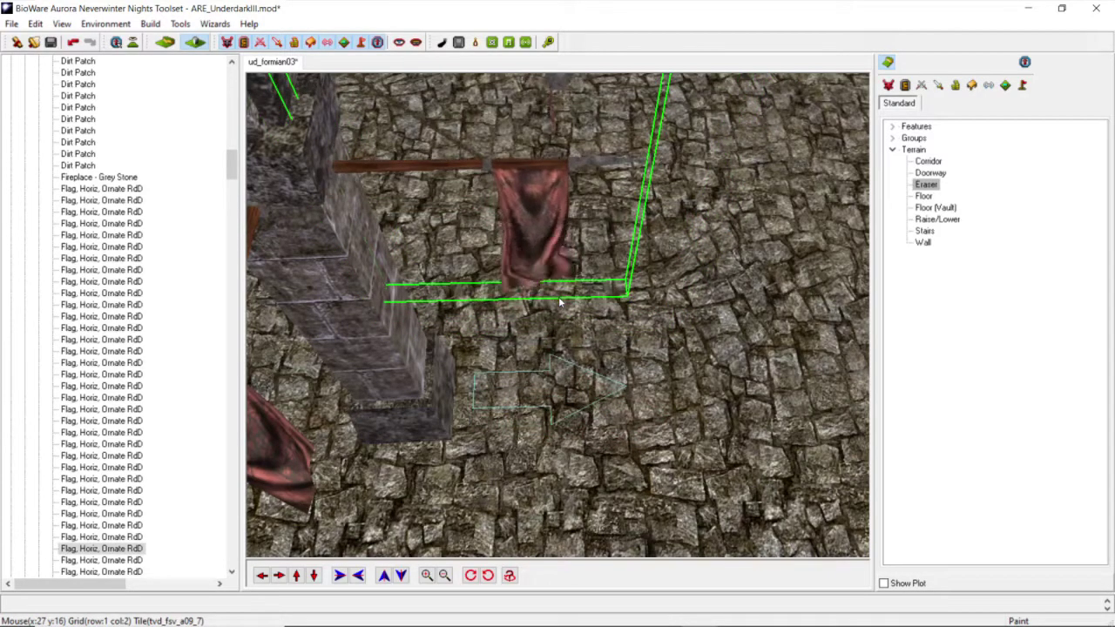
pyautogui.scroll(-5, 561, 312)
# Step: Move the fourth flag from the floor onto the last bare face of the third pillar
pyautogui.click(563, 322)
pyautogui.moveTo(564, 322); pyautogui.dragTo(354, 445, button='middle')
pyautogui.click(497, 315)
pyautogui.scroll(5, 523, 315)
pyautogui.scroll(-5, 419, 298)
pyautogui.click(312, 574)
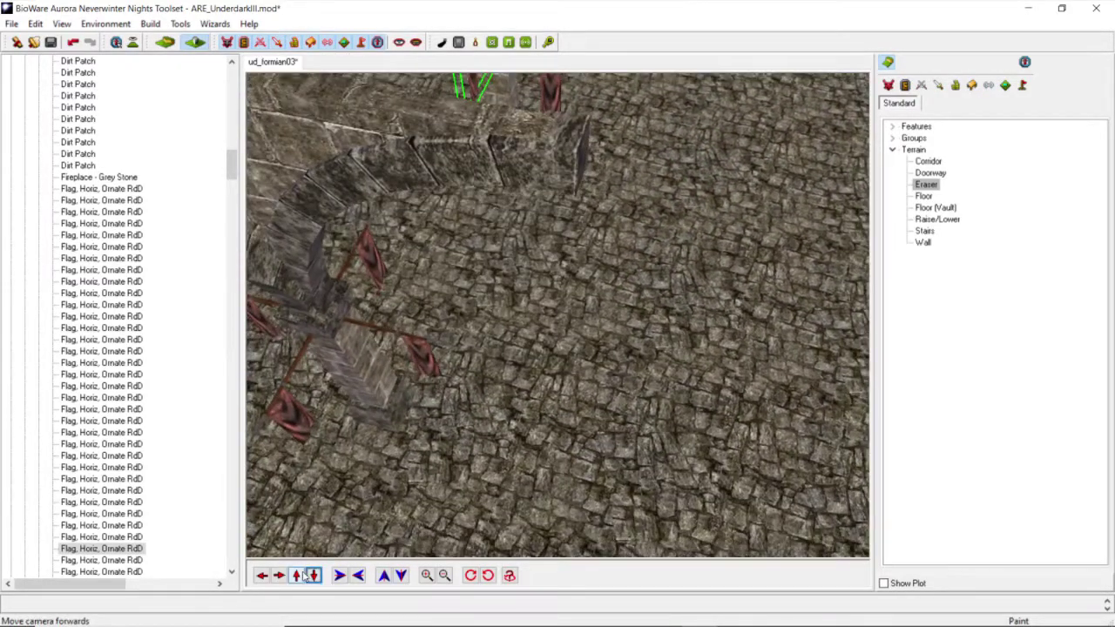
pyautogui.click(295, 576)
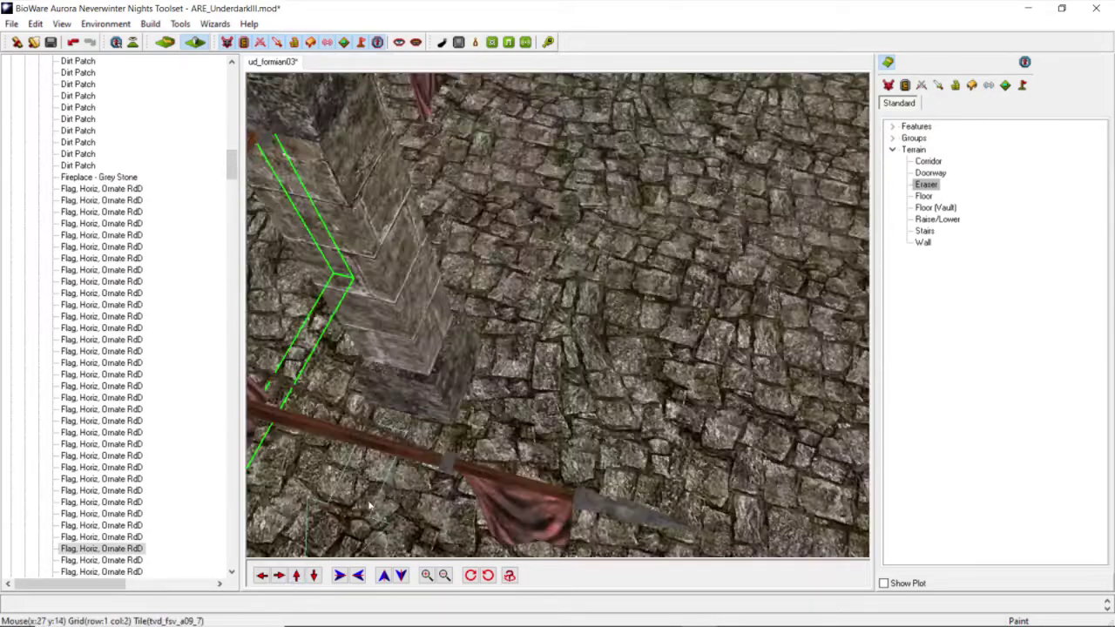
pyautogui.moveTo(369, 505); pyautogui.dragTo(438, 492, button='middle')
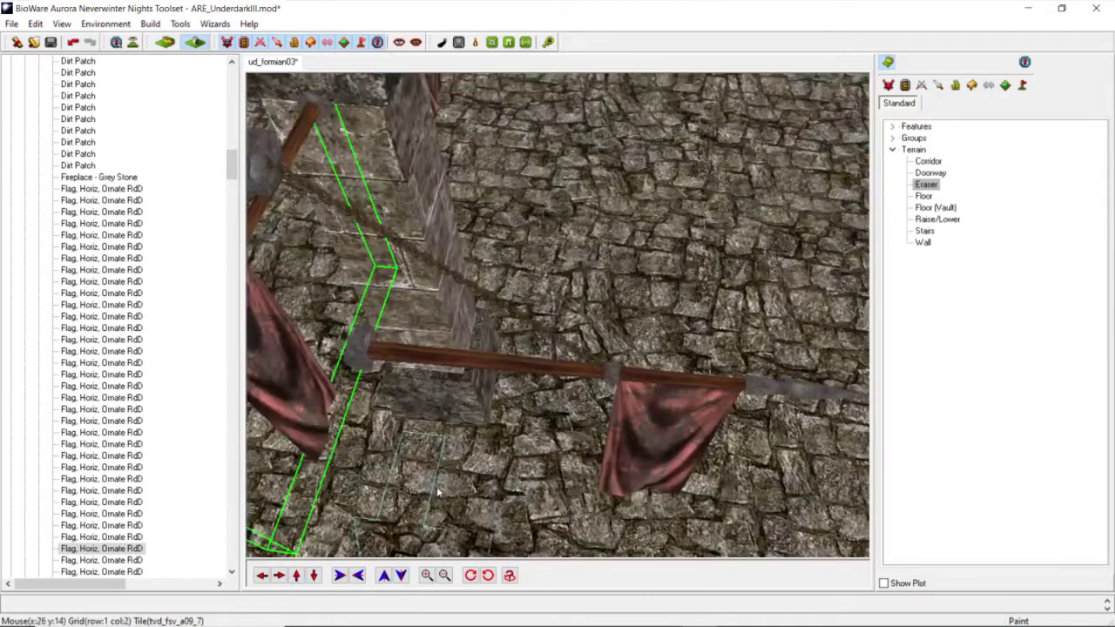
pyautogui.moveTo(611, 441); pyautogui.dragTo(601, 315, button='middle')
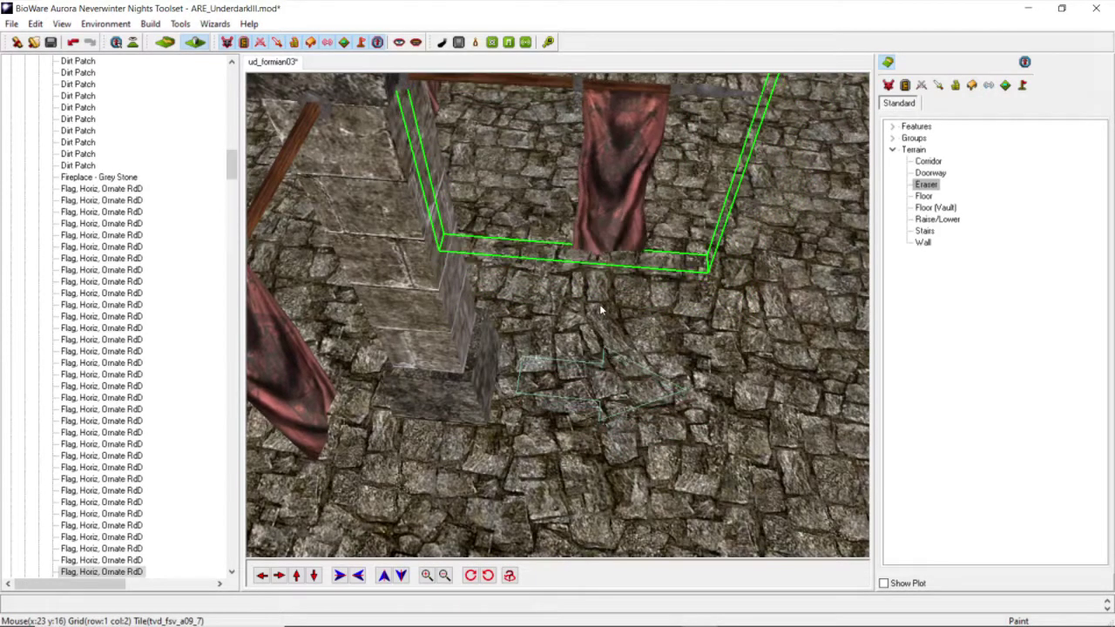
pyautogui.scroll(-3, 599, 307)
# Step: Fine-tune the fourth flag's position so its pole is centred on the third pillar's face
pyautogui.click(511, 301)
pyautogui.moveTo(510, 301); pyautogui.dragTo(514, 326, button='middle')
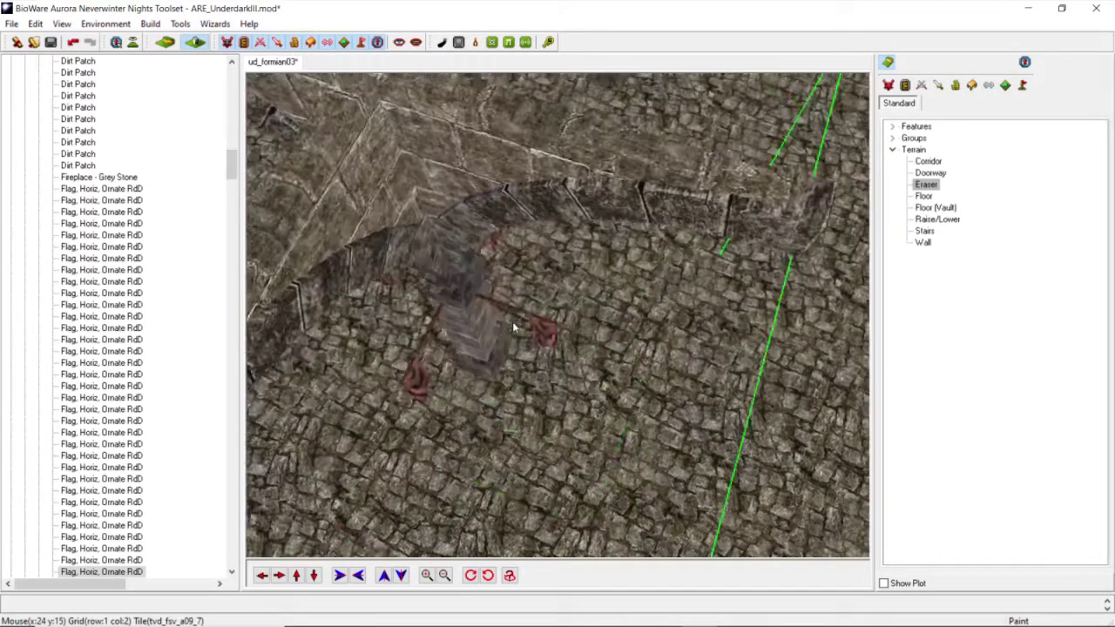
pyautogui.scroll(4, 514, 325)
pyautogui.click(513, 323)
pyautogui.moveTo(521, 377); pyautogui.dragTo(521, 375)
pyautogui.scroll(-4, 521, 375)
pyautogui.click(524, 357)
# Step: Paste the four-flag set once more on the floor beside the fourth central pillar
pyautogui.moveTo(524, 357); pyautogui.dragTo(612, 326, button='middle')
pyautogui.scroll(-5, 612, 326)
pyautogui.click(592, 287)
pyautogui.moveTo(592, 287); pyautogui.dragTo(312, 274, button='middle')
pyautogui.scroll(5, 312, 274)
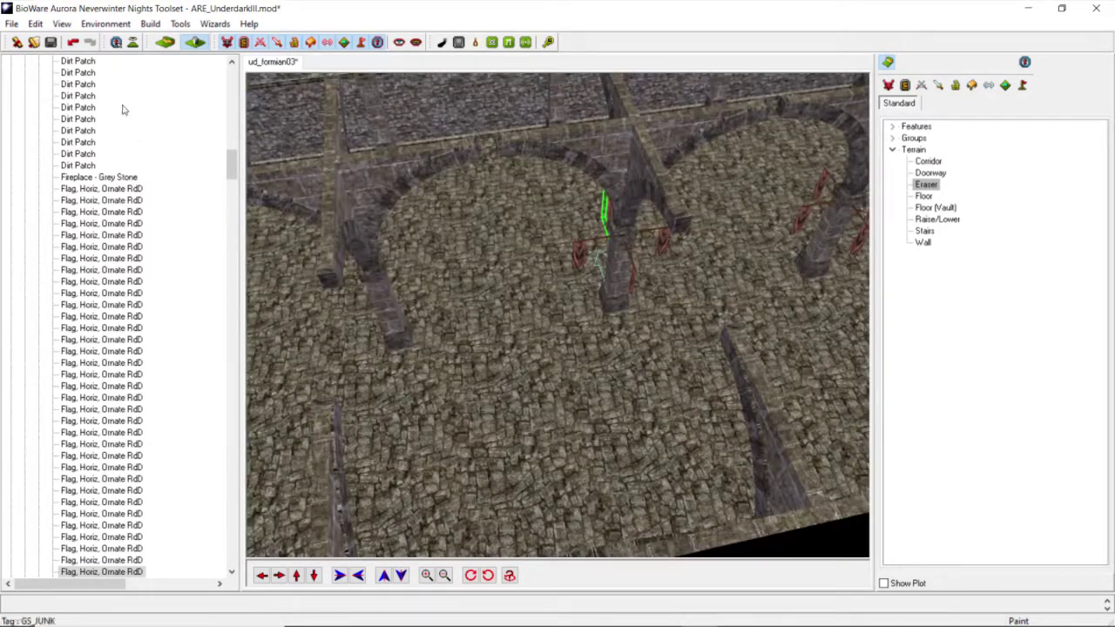
pyautogui.click(34, 24)
pyautogui.click(53, 107)
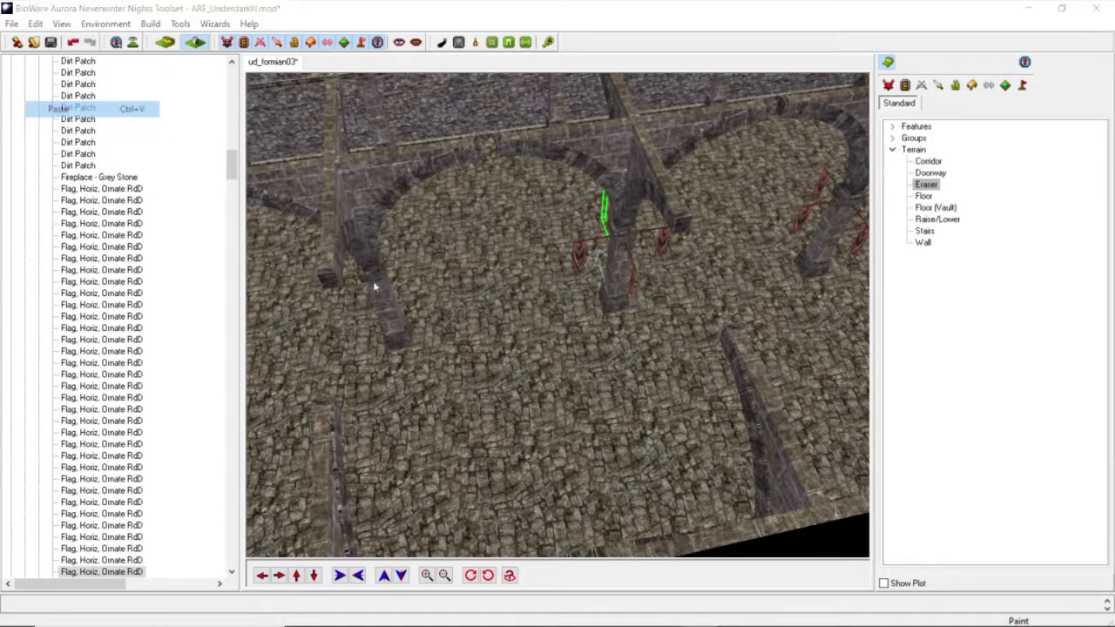
pyautogui.click(474, 366)
pyautogui.moveTo(476, 371); pyautogui.dragTo(417, 368, button='middle')
pyautogui.scroll(5, 417, 367)
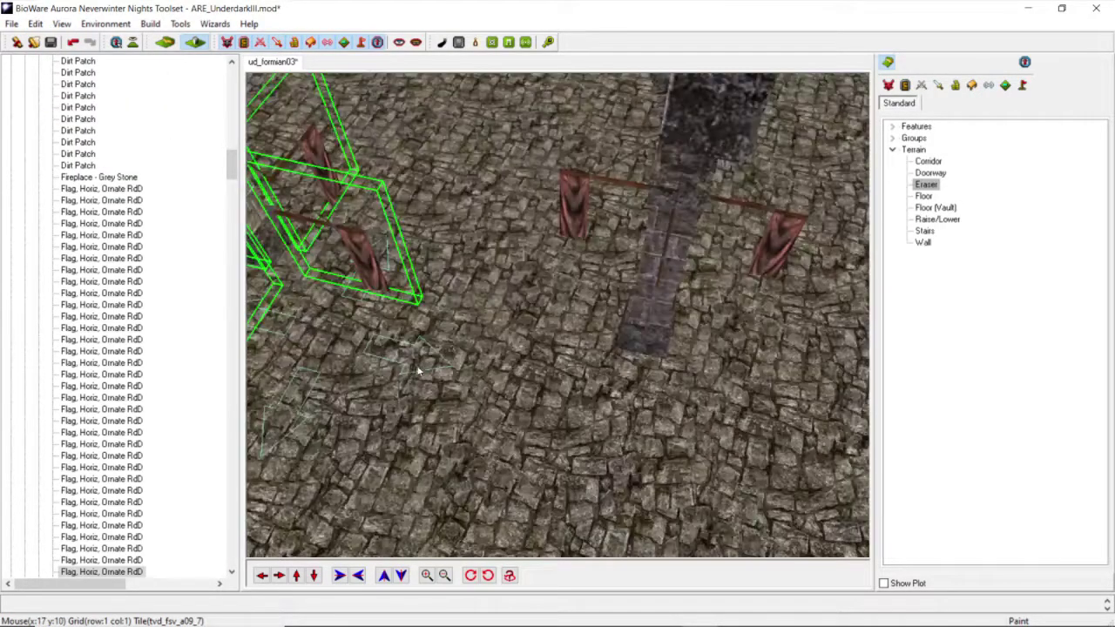
pyautogui.click(262, 578)
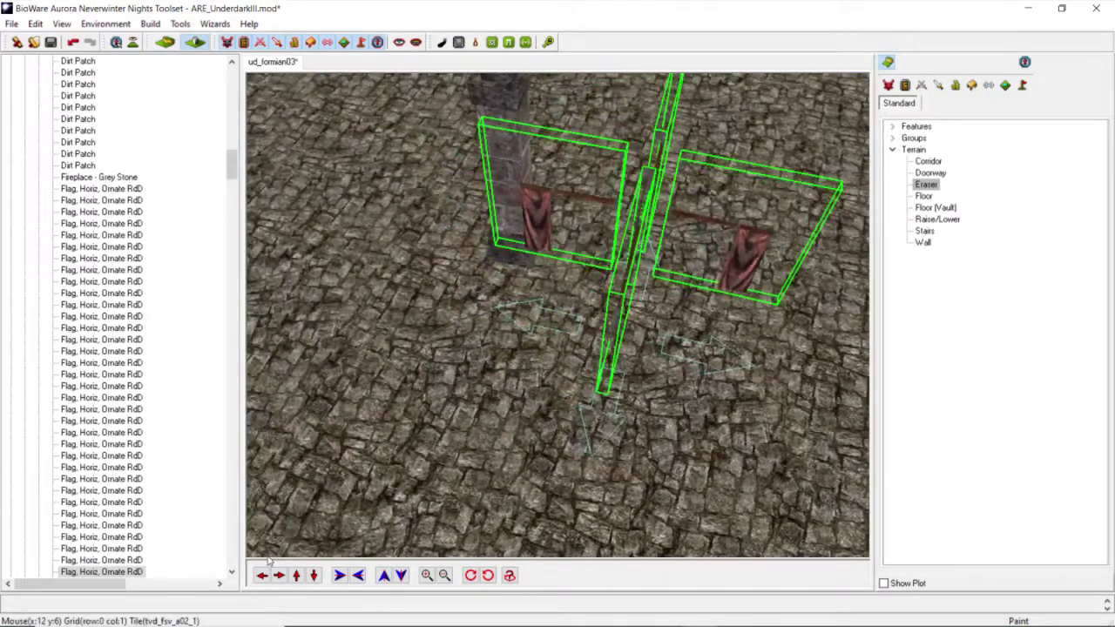
pyautogui.moveTo(391, 437); pyautogui.dragTo(407, 417, button='middle')
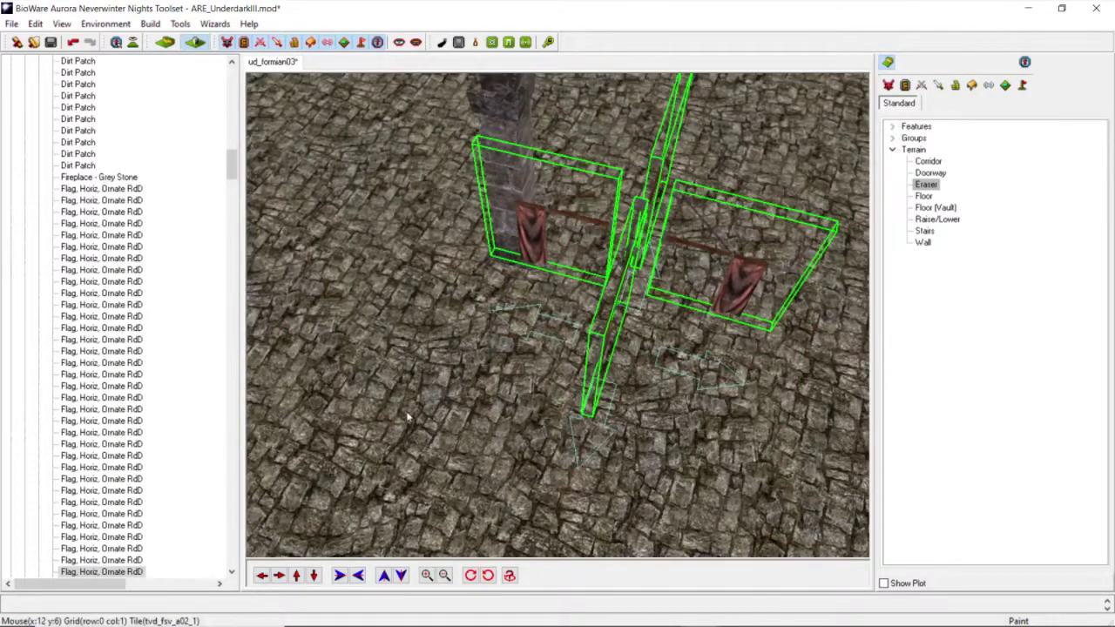
# Step: Spread the pasted flags around the fourth pillar, setting one aside and placing two at adjacent faces
pyautogui.click(477, 345)
pyautogui.moveTo(525, 248); pyautogui.dragTo(379, 186)
pyautogui.click(411, 210)
pyautogui.moveTo(410, 210); pyautogui.dragTo(369, 197, button='middle')
pyautogui.click(382, 166)
pyautogui.moveTo(549, 396); pyautogui.dragTo(485, 261)
pyautogui.moveTo(694, 389); pyautogui.dragTo(620, 285)
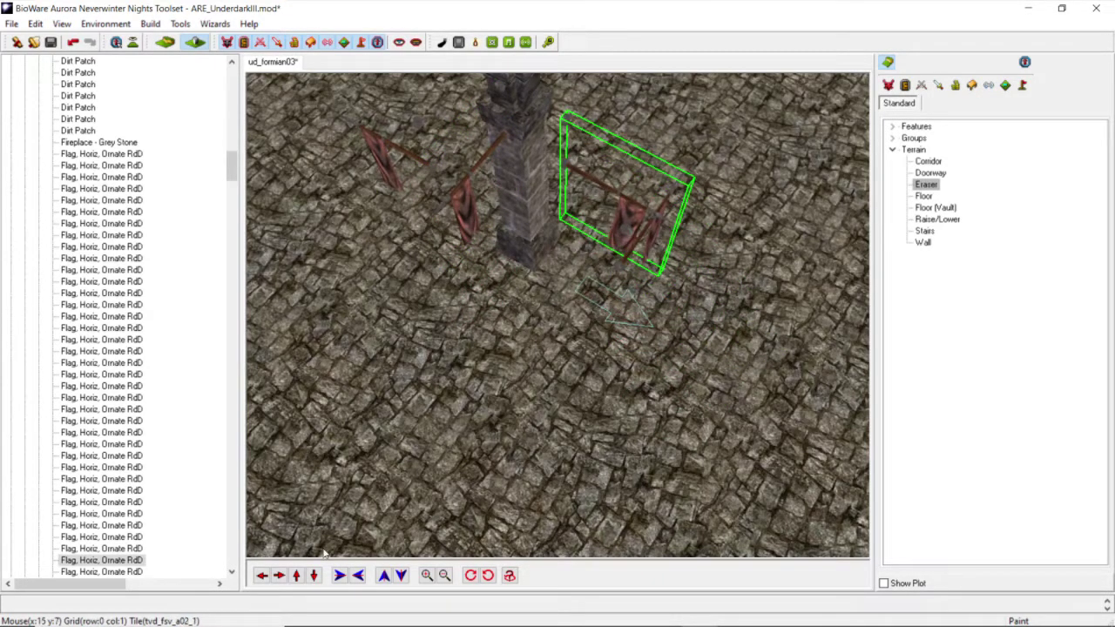
# Step: Adjust the second placed flag so its pole end touches the middle of the fourth pillar's face
pyautogui.click(296, 575)
pyautogui.click(296, 575)
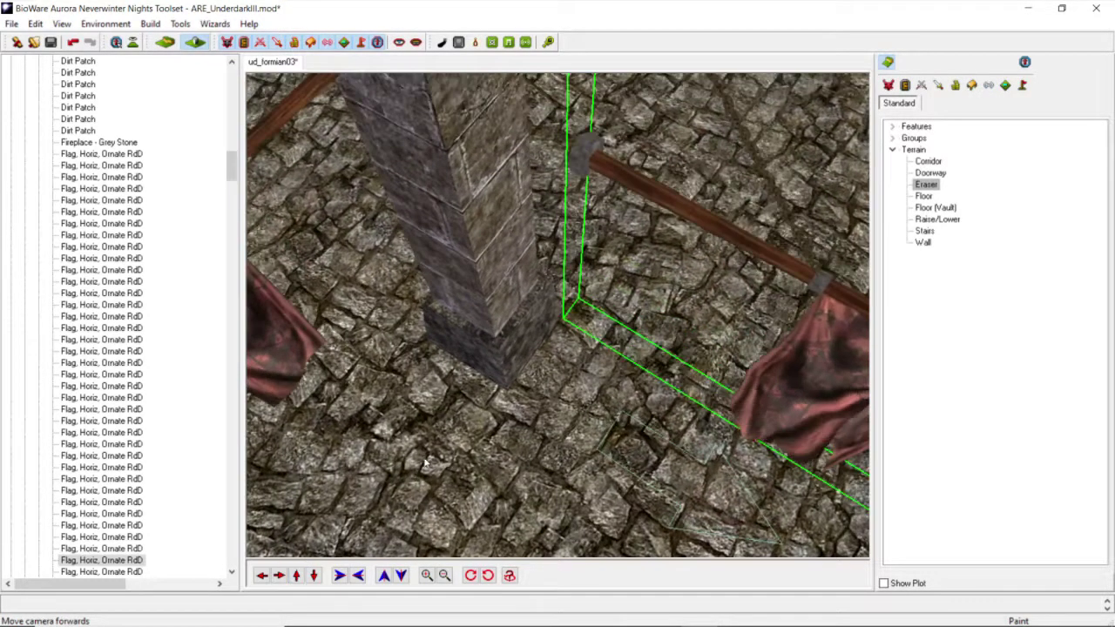
pyautogui.scroll(-4, 435, 451)
pyautogui.moveTo(505, 380); pyautogui.dragTo(493, 388, button='middle')
pyautogui.scroll(4, 495, 389)
pyautogui.moveTo(707, 465); pyautogui.dragTo(412, 369, button='middle')
pyautogui.scroll(-4, 700, 389)
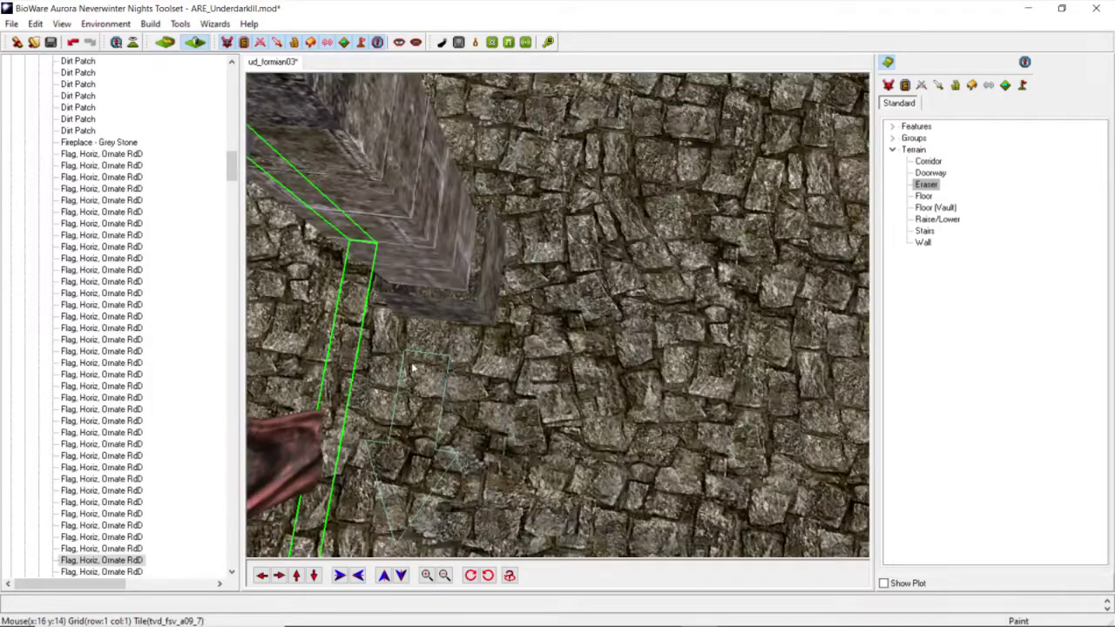
pyautogui.scroll(-5, 413, 367)
pyautogui.moveTo(520, 364); pyautogui.dragTo(619, 359, button='middle')
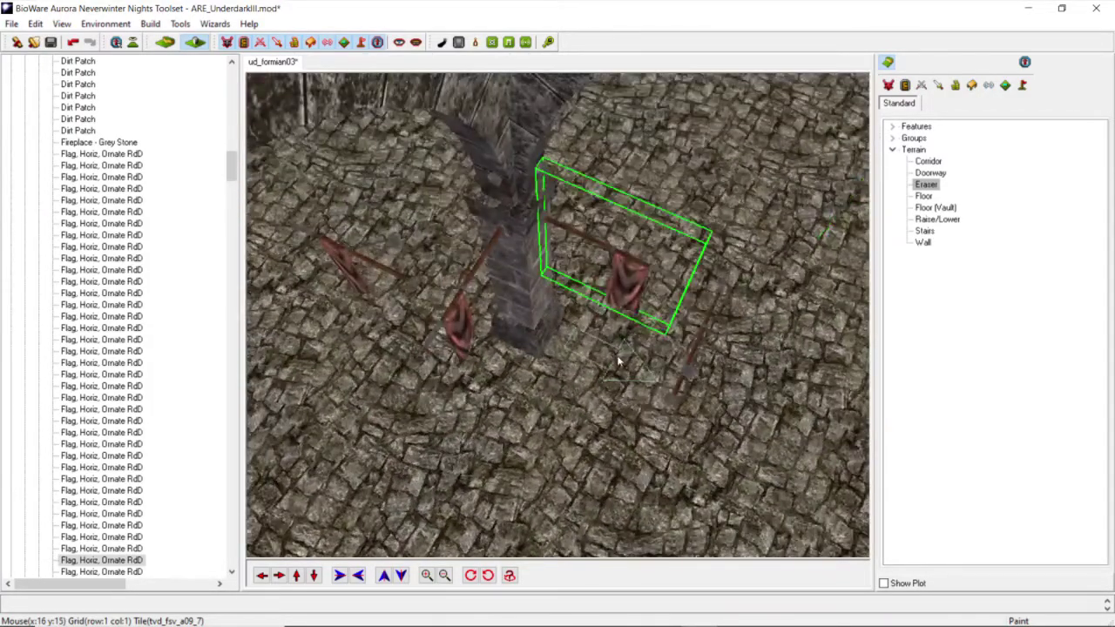
pyautogui.scroll(5, 612, 351)
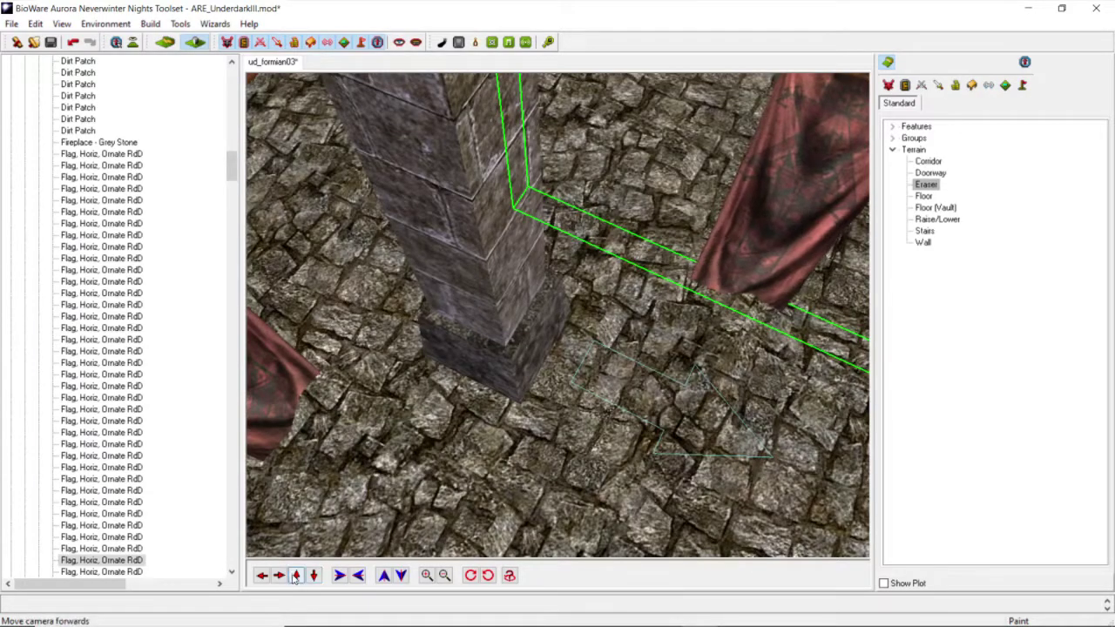
pyautogui.click(295, 577)
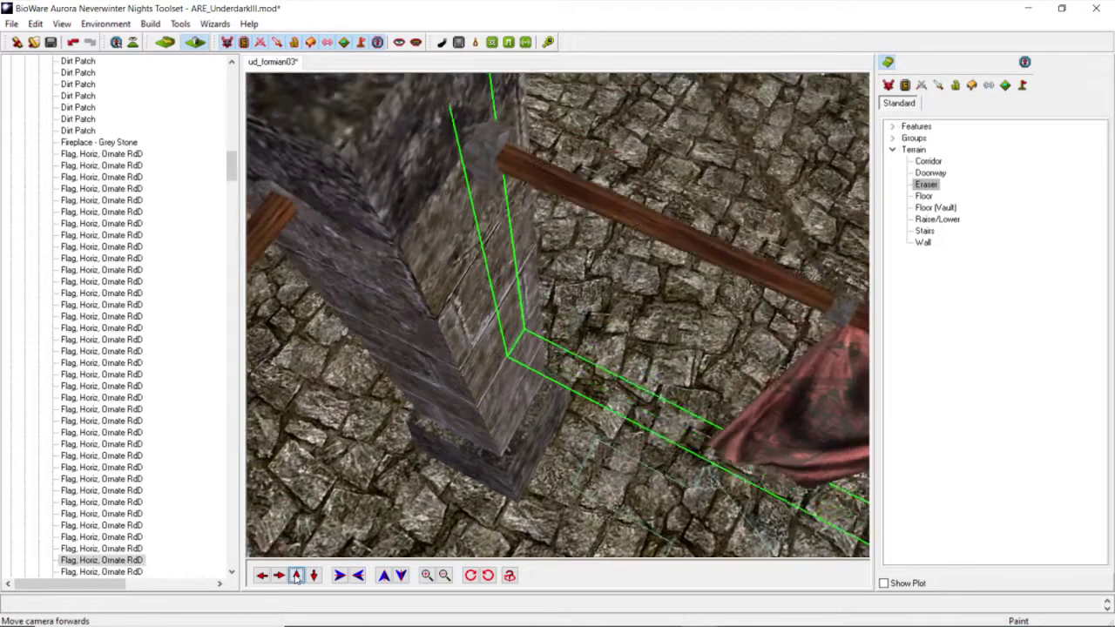
pyautogui.scroll(-5, 566, 422)
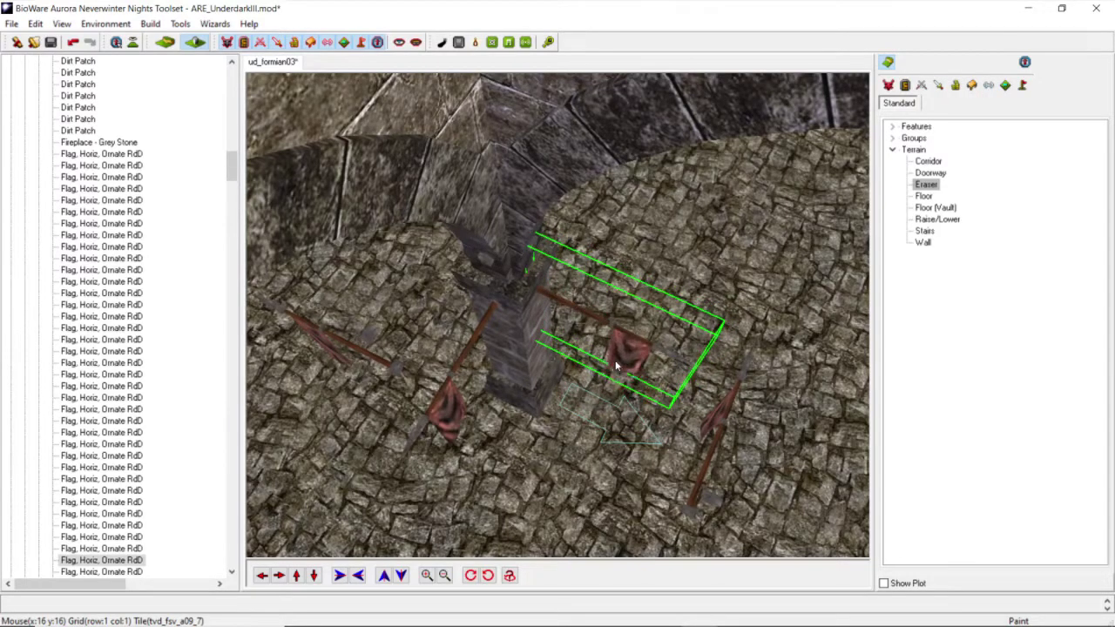
# Step: Move the third pasted flag to a free face of the fourth central pillar, bringing its pole end to the pillar
pyautogui.scroll(5, 447, 365)
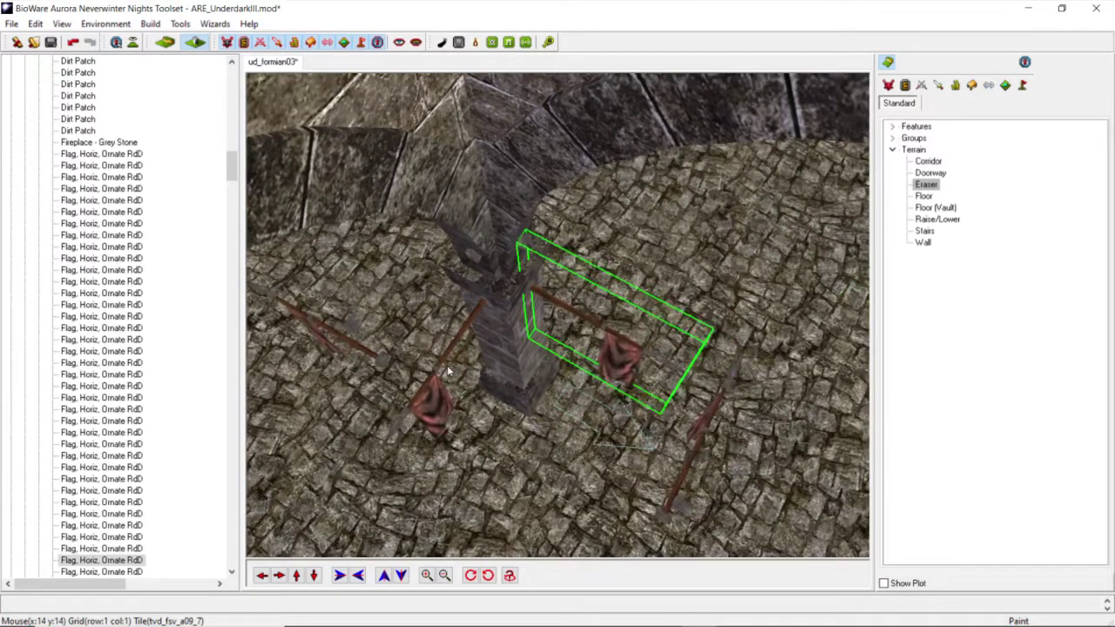
pyautogui.scroll(-5, 451, 365)
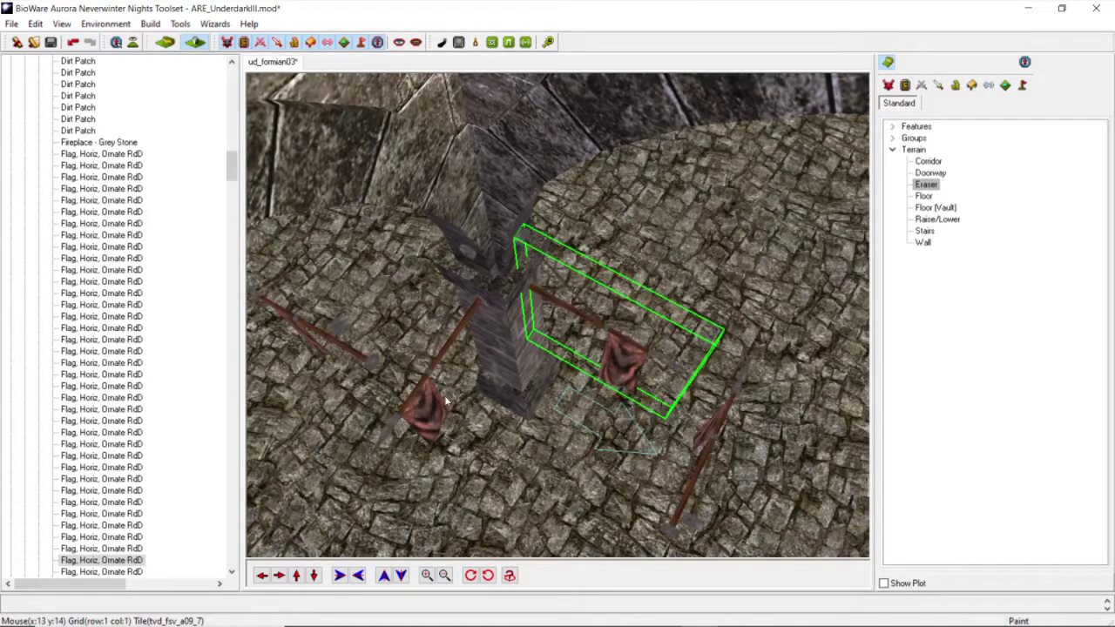
pyautogui.moveTo(418, 398); pyautogui.dragTo(453, 414, button='middle')
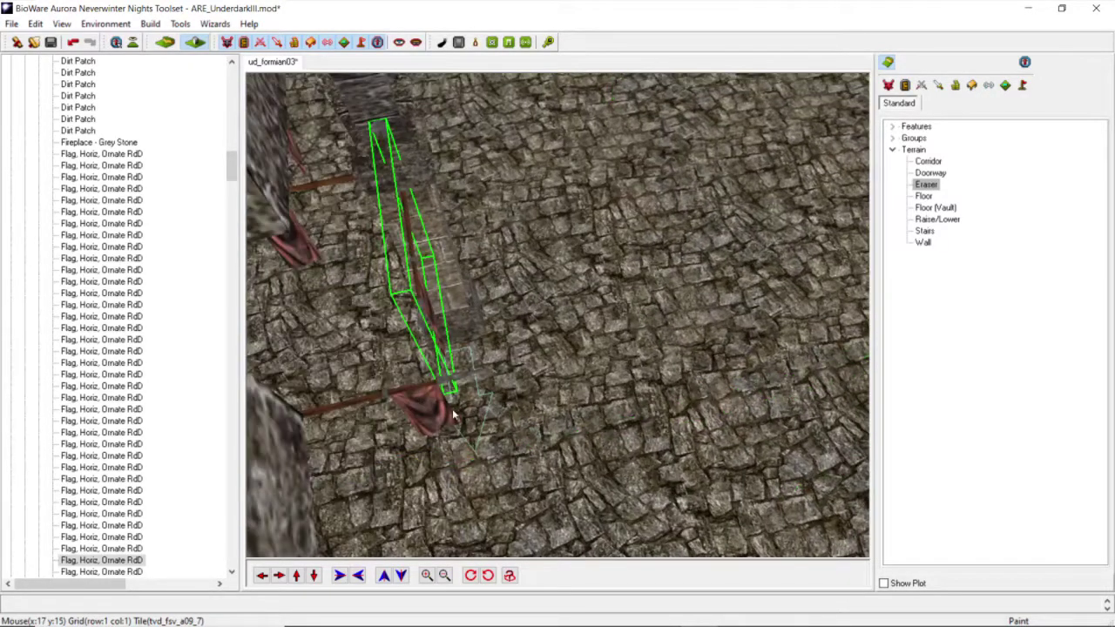
pyautogui.moveTo(432, 419); pyautogui.dragTo(547, 298)
pyautogui.moveTo(503, 316); pyautogui.dragTo(444, 342, button='middle')
pyautogui.scroll(5, 480, 352)
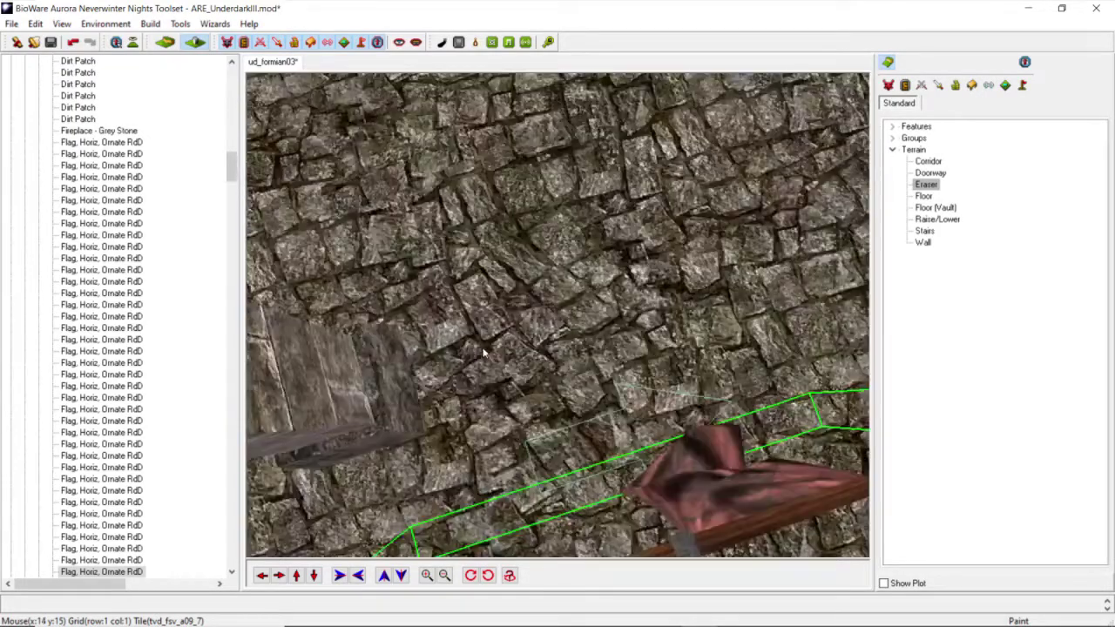
pyautogui.moveTo(736, 497); pyautogui.dragTo(647, 411)
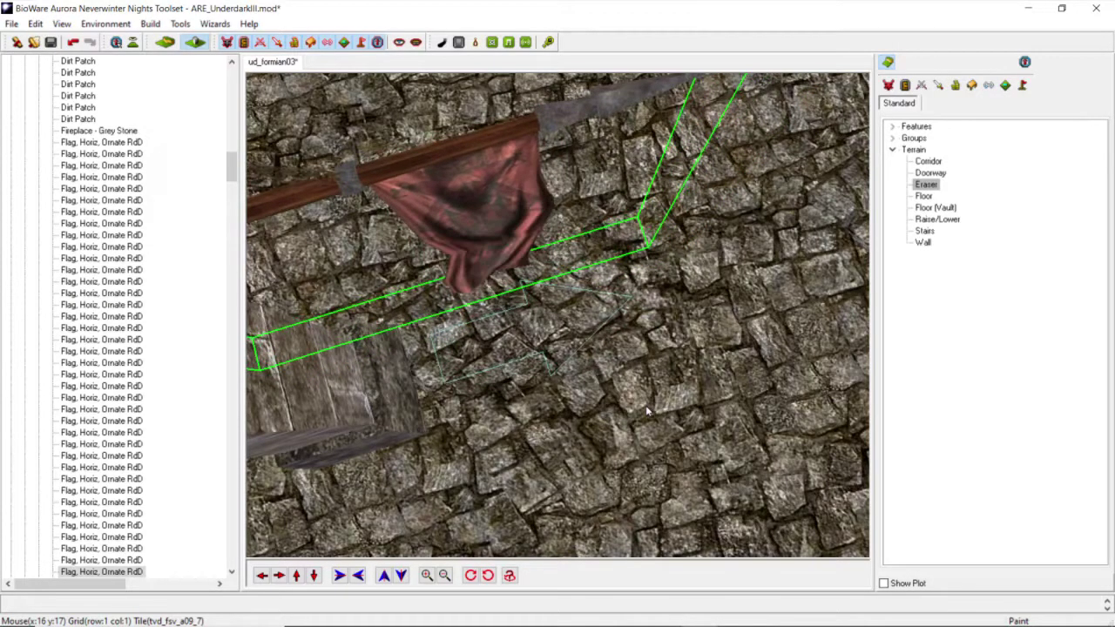
pyautogui.scroll(-5, 645, 403)
pyautogui.moveTo(640, 390); pyautogui.dragTo(628, 383, button='middle')
# Step: Adjust the remaining flag so its pole meets the last face of the fourth pillar, completing the four-flag set
pyautogui.click(533, 198)
pyautogui.click(562, 343)
pyautogui.scroll(-5, 561, 343)
pyautogui.moveTo(561, 343); pyautogui.dragTo(545, 320, button='middle')
pyautogui.click(532, 305)
pyautogui.scroll(5, 532, 304)
pyautogui.click(577, 399)
pyautogui.moveTo(544, 317); pyautogui.dragTo(544, 323)
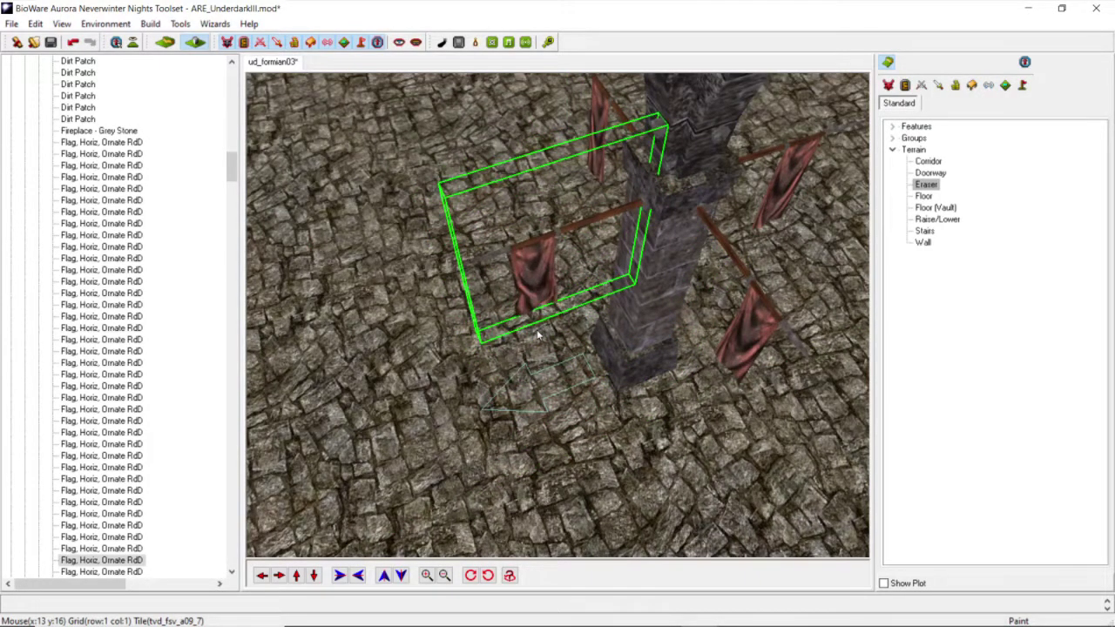
# Step: Deselect the flag and examine the flag sets along the hall's row of central pillars from several angles
pyautogui.scroll(-5, 539, 331)
pyautogui.moveTo(543, 322); pyautogui.dragTo(497, 275, button='middle')
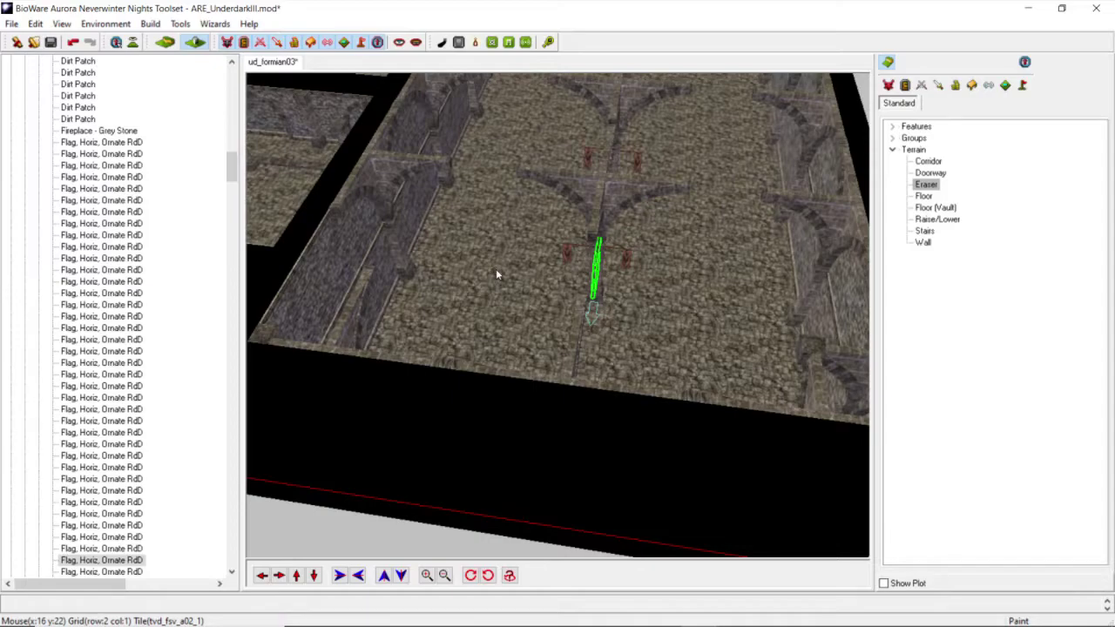
pyautogui.click(496, 270)
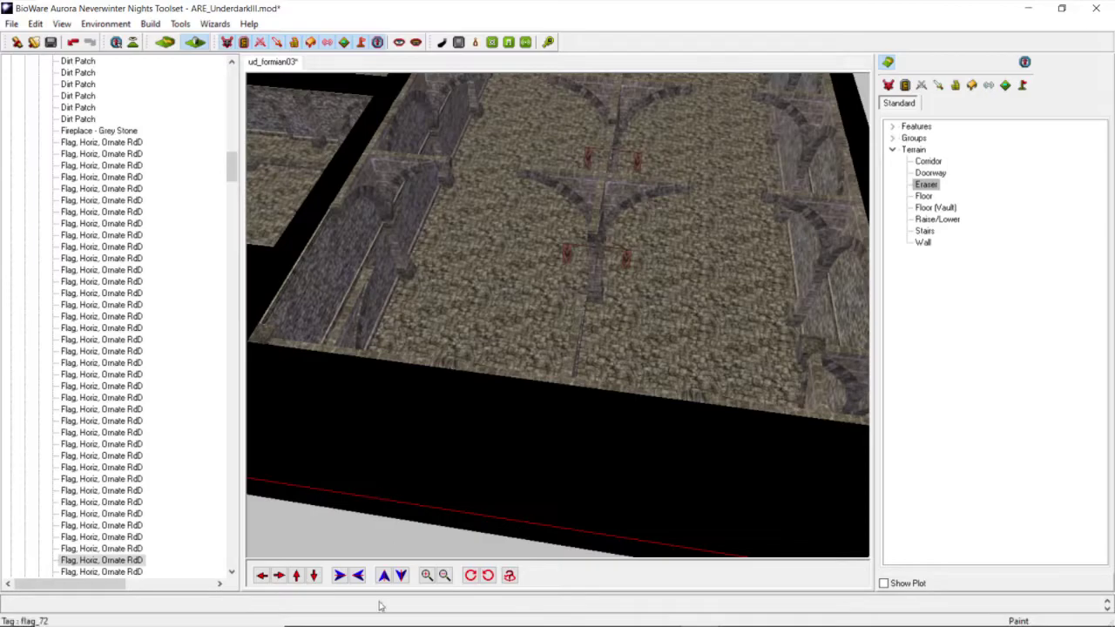
pyautogui.moveTo(512, 411); pyautogui.dragTo(252, 392, button='middle')
pyautogui.scroll(-5, 423, 397)
pyautogui.moveTo(568, 345); pyautogui.dragTo(336, 338, button='middle')
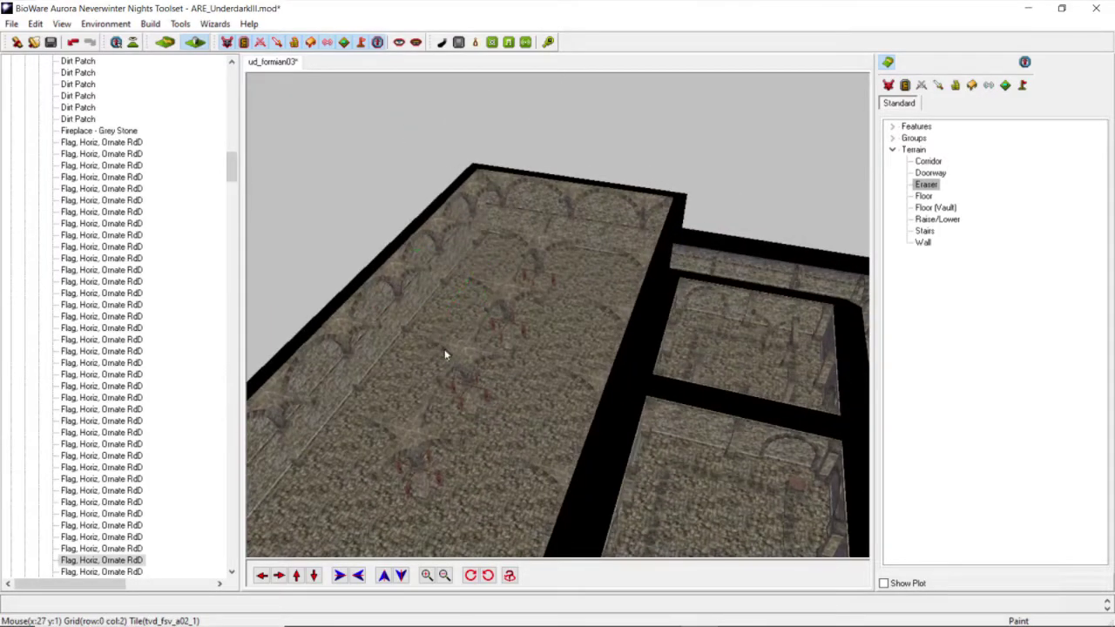
pyautogui.moveTo(444, 354); pyautogui.dragTo(486, 383, button='middle')
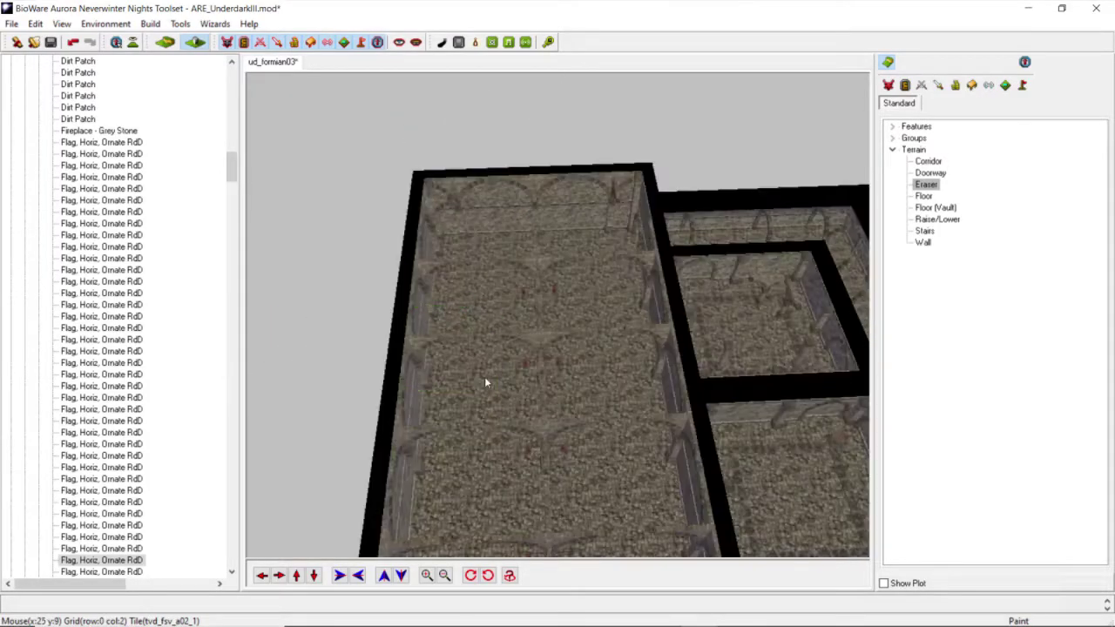
pyautogui.click(314, 576)
pyautogui.click(308, 580)
pyautogui.scroll(4, 515, 410)
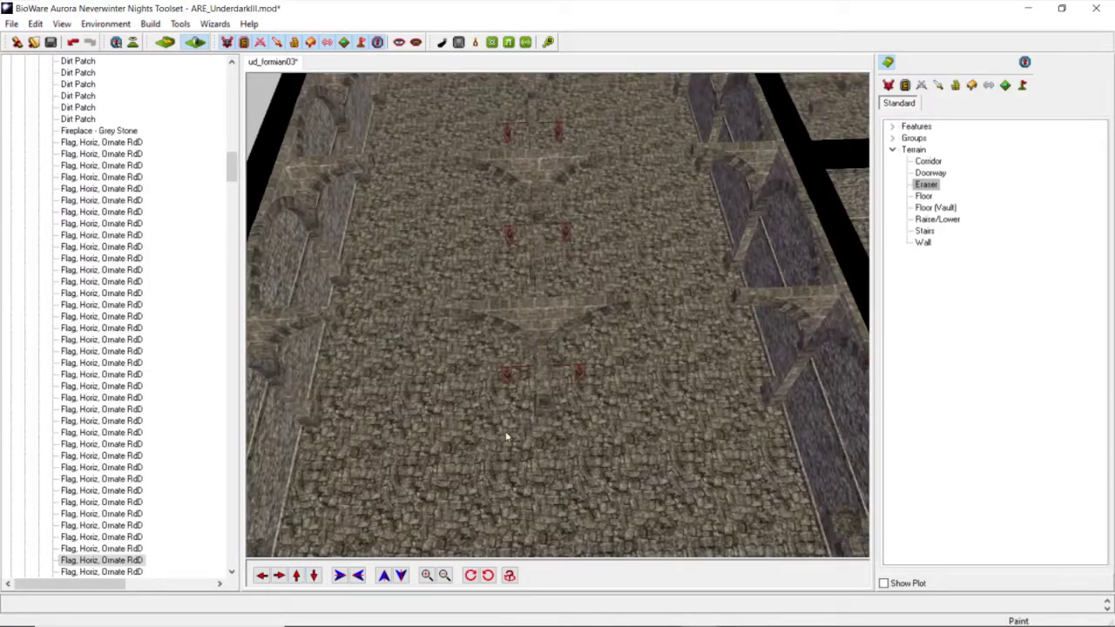
pyautogui.moveTo(516, 410)
pyautogui.mouseDown(button='middle')
pyautogui.moveTo(513, 389)
pyautogui.moveTo(512, 406)
pyautogui.moveTo(619, 410)
pyautogui.moveTo(588, 416)
pyautogui.moveTo(682, 374)
pyautogui.moveTo(657, 366)
pyautogui.moveTo(756, 361)
pyautogui.moveTo(523, 399)
pyautogui.mouseUp(button='middle')
pyautogui.scroll(-5, 523, 399)
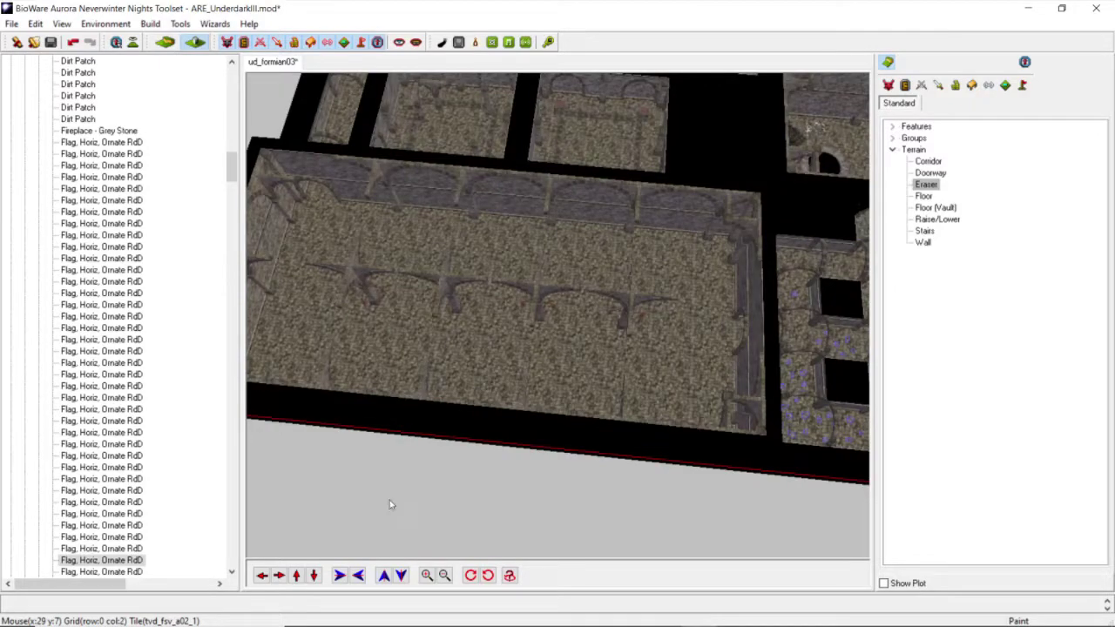
# Step: Copy a red ornate hanging banner (Banner, Hang2, Ornate RdL) from the end wall of the hall with the coloured eggs
pyautogui.click(261, 574)
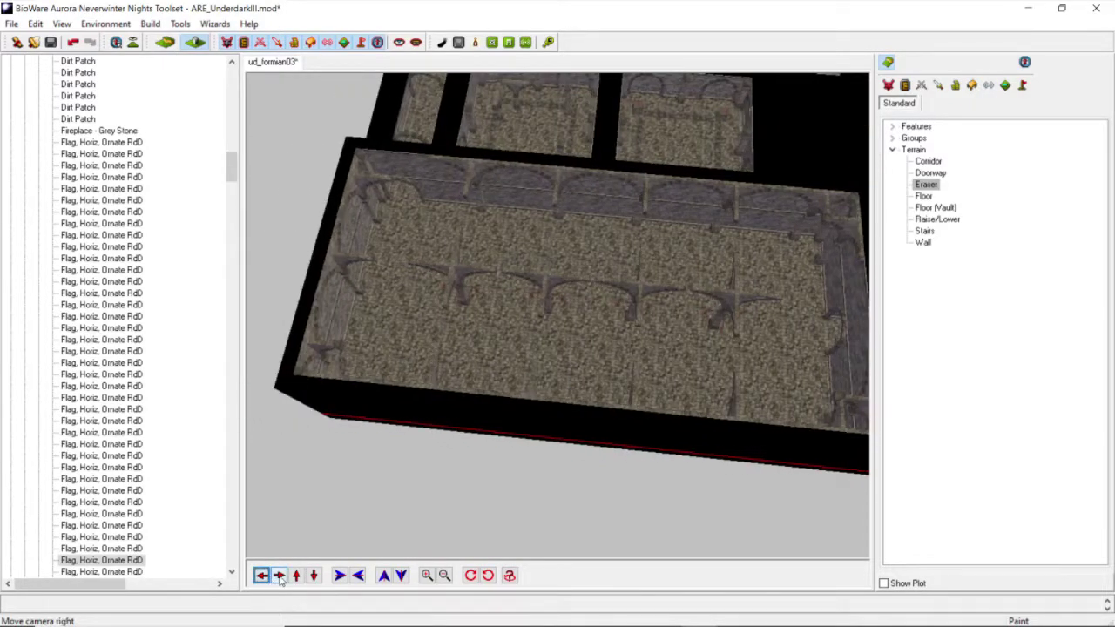
pyautogui.click(279, 575)
pyautogui.moveTo(279, 577); pyautogui.dragTo(278, 576)
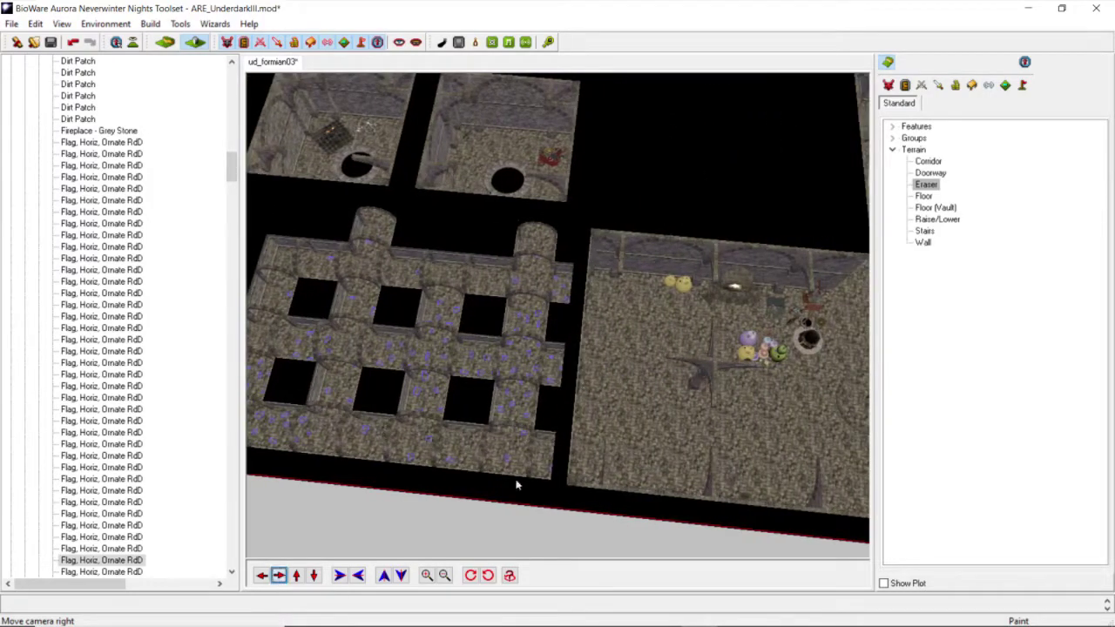
pyautogui.moveTo(545, 334); pyautogui.dragTo(510, 357, button='middle')
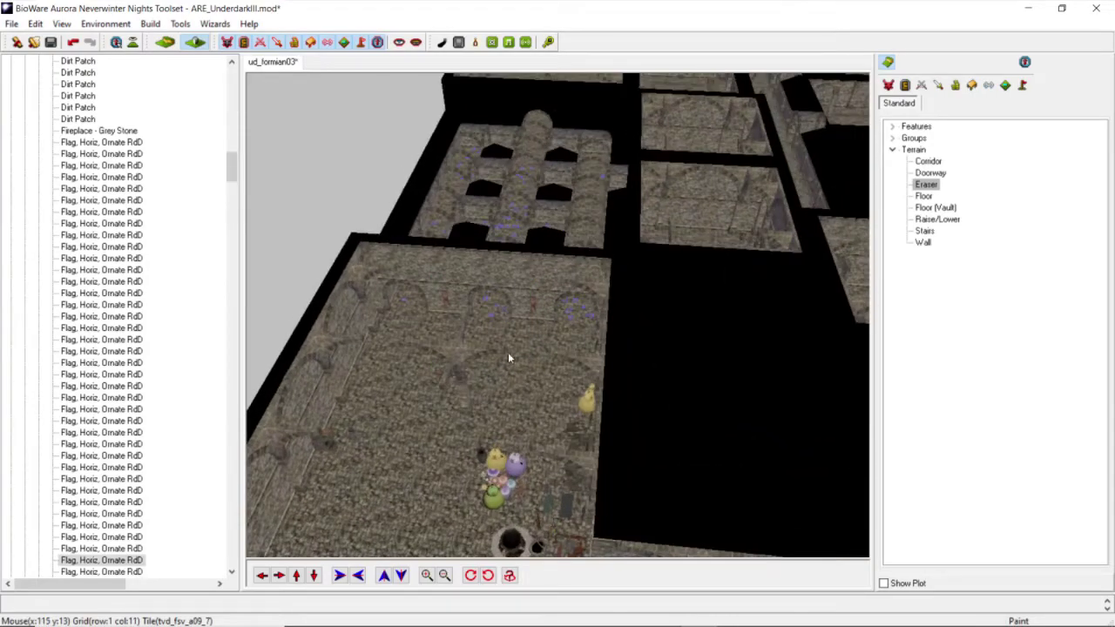
pyautogui.rightClick(533, 309)
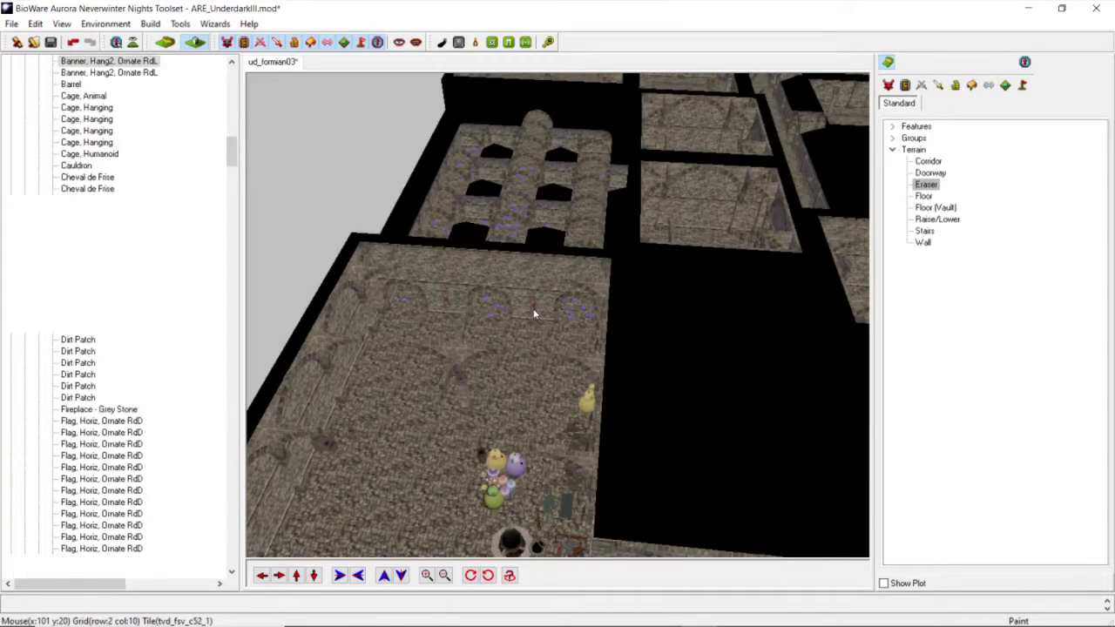
pyautogui.click(35, 23)
pyautogui.click(44, 75)
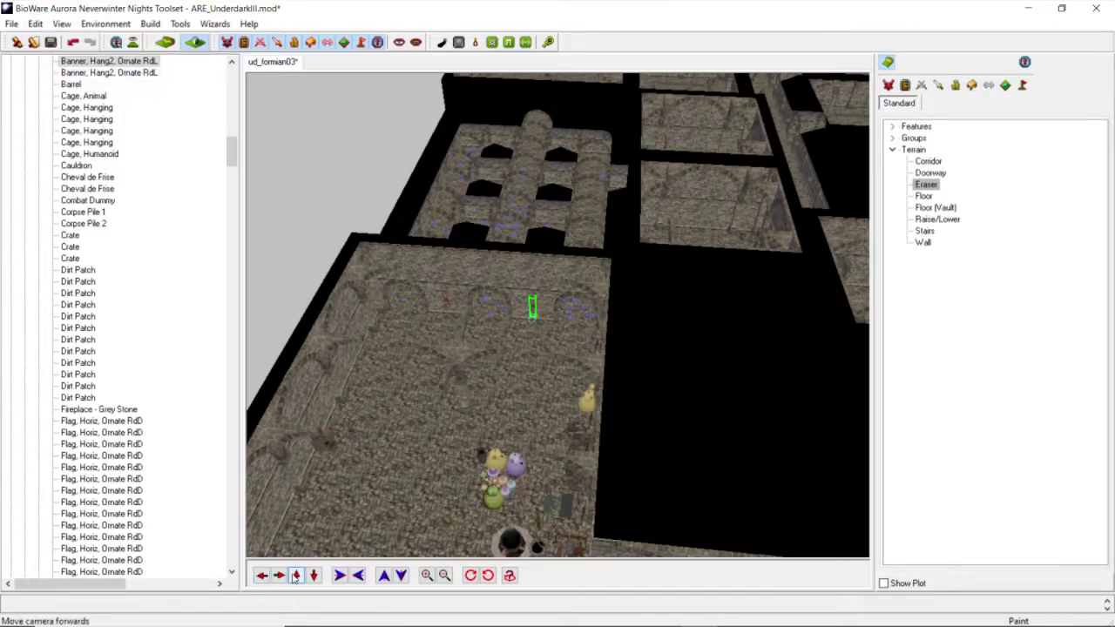
# Step: Paste the banner on the floor beside the archway in the corner of the long hall with the flagged pillars
pyautogui.moveTo(296, 576); pyautogui.dragTo(296, 576)
pyautogui.moveTo(659, 282); pyautogui.dragTo(811, 300, button='middle')
pyautogui.scroll(5, 658, 263)
pyautogui.moveTo(659, 263); pyautogui.dragTo(580, 258, button='middle')
pyautogui.scroll(-10, 570, 257)
pyautogui.scroll(5, 578, 258)
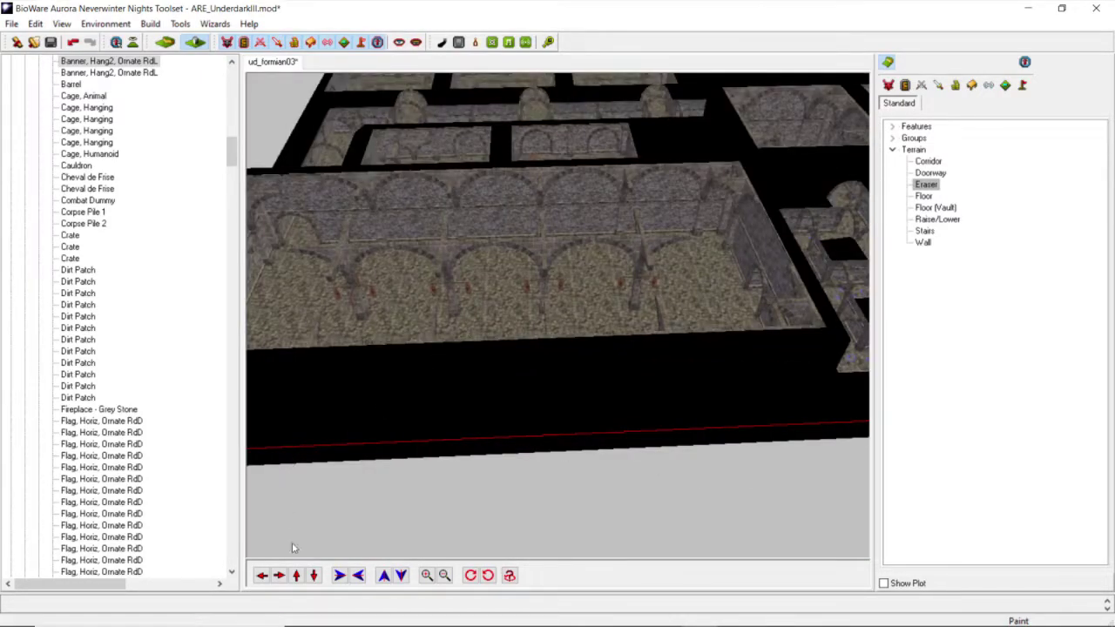
pyautogui.moveTo(260, 580); pyautogui.dragTo(296, 576)
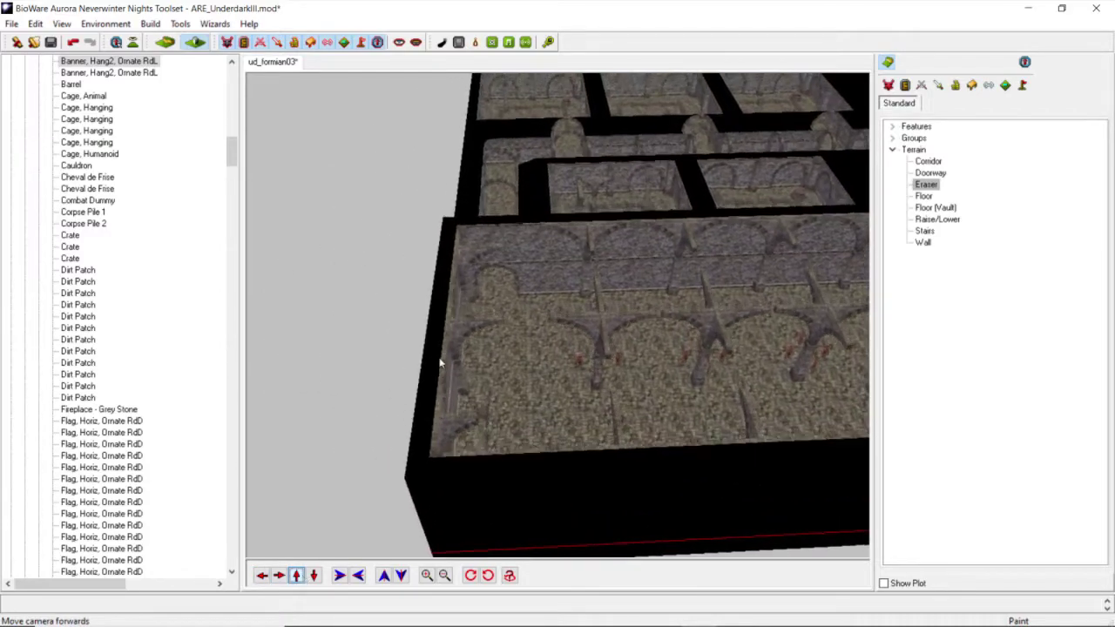
pyautogui.scroll(3, 469, 324)
pyautogui.scroll(5, 482, 305)
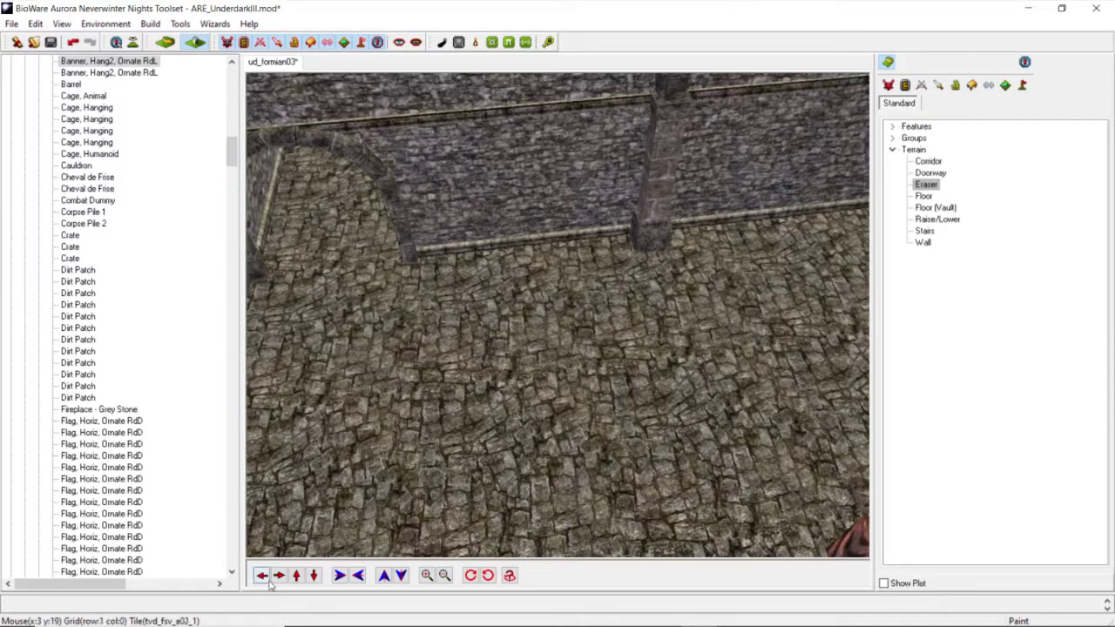
pyautogui.moveTo(263, 576); pyautogui.dragTo(297, 578)
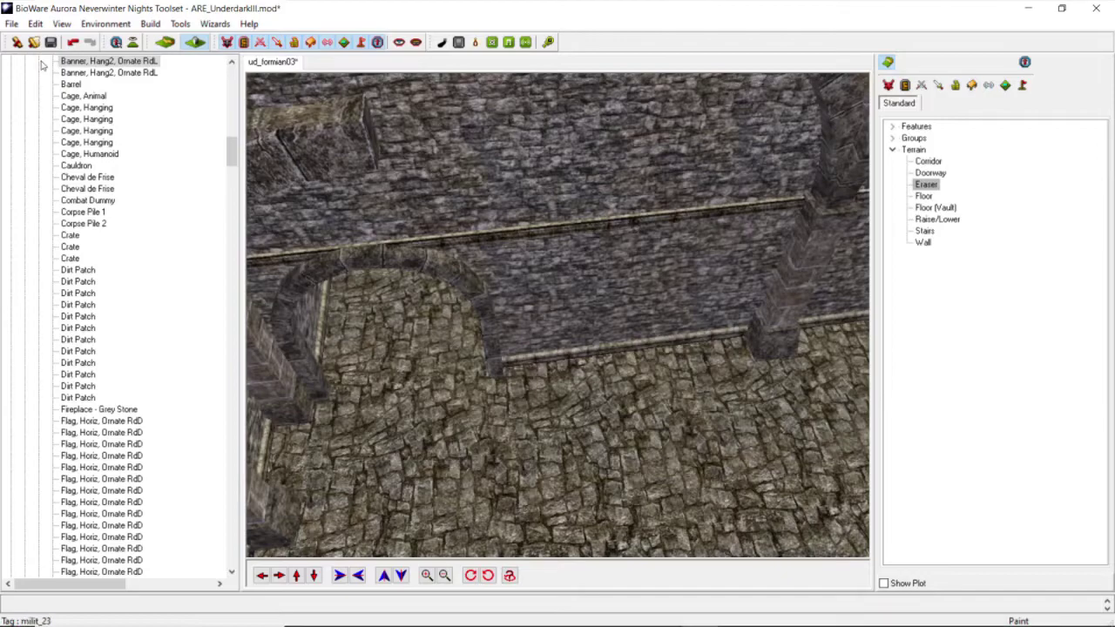
pyautogui.click(35, 23)
pyautogui.click(57, 109)
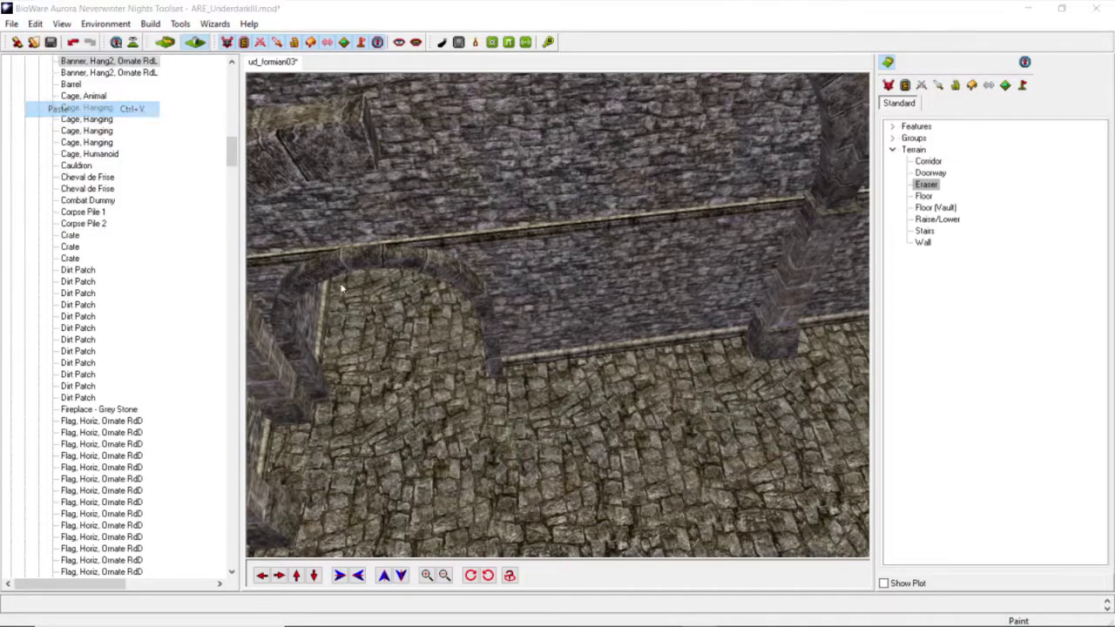
pyautogui.scroll(4, 540, 424)
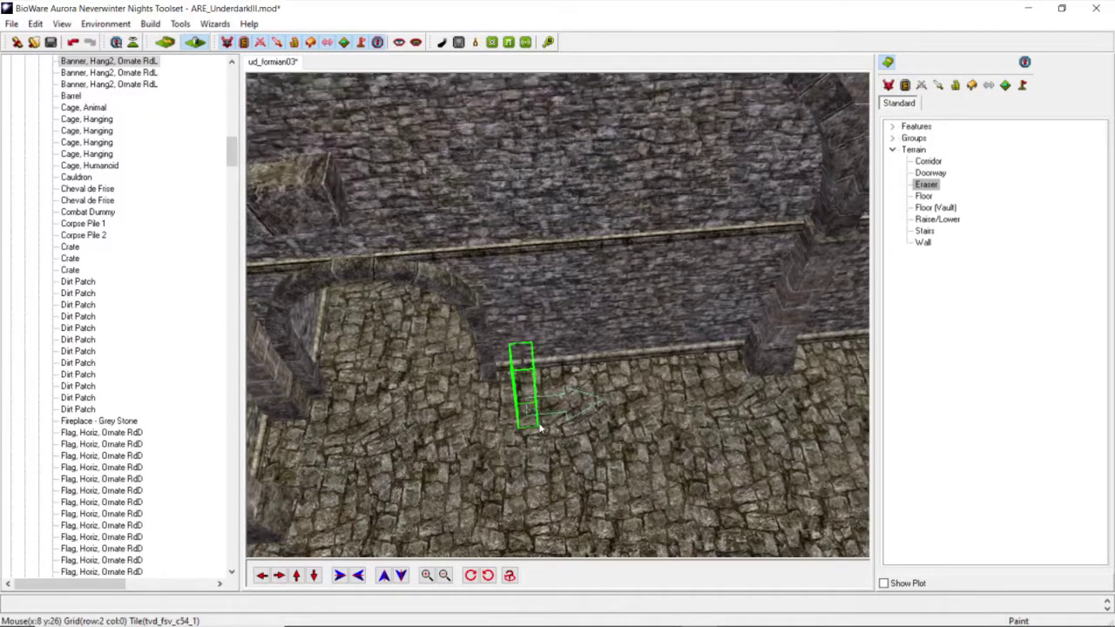
# Step: Rotate the pasted banner until its front faces out from the wall beside the archway
pyautogui.click(472, 575)
pyautogui.click(473, 574)
pyautogui.click(473, 575)
pyautogui.click(473, 575)
pyautogui.click(472, 575)
pyautogui.click(472, 575)
pyautogui.click(472, 575)
pyautogui.click(472, 575)
pyautogui.click(472, 575)
pyautogui.click(472, 575)
pyautogui.click(472, 575)
pyautogui.click(472, 575)
pyautogui.click(472, 574)
pyautogui.click(472, 575)
pyautogui.click(472, 575)
pyautogui.click(472, 574)
pyautogui.click(472, 575)
# Step: Set the banner's orientation bearing to exactly 0.0 in its location settings
pyautogui.rightClick(495, 439)
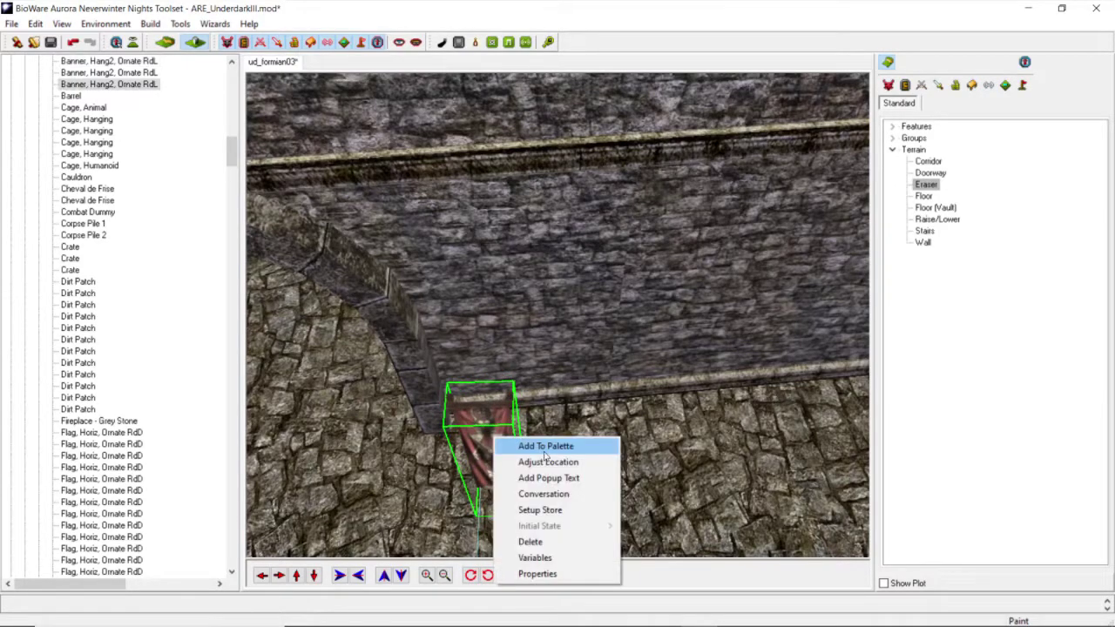
pyautogui.click(547, 463)
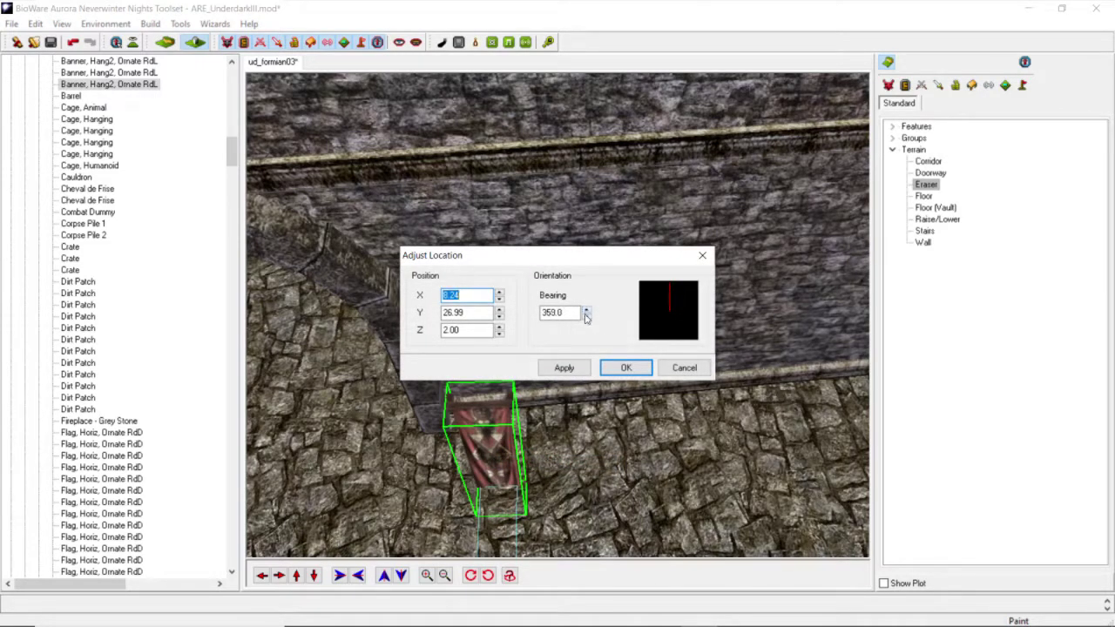
pyautogui.click(587, 317)
pyautogui.moveTo(572, 313); pyautogui.dragTo(413, 349)
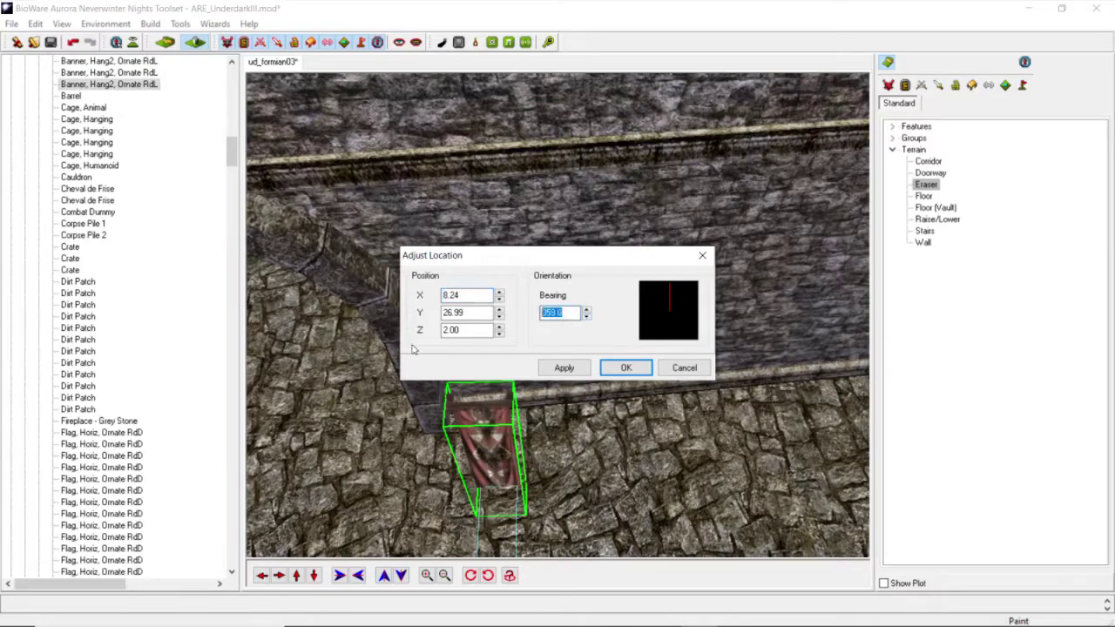
pyautogui.write('0')
pyautogui.click(564, 367)
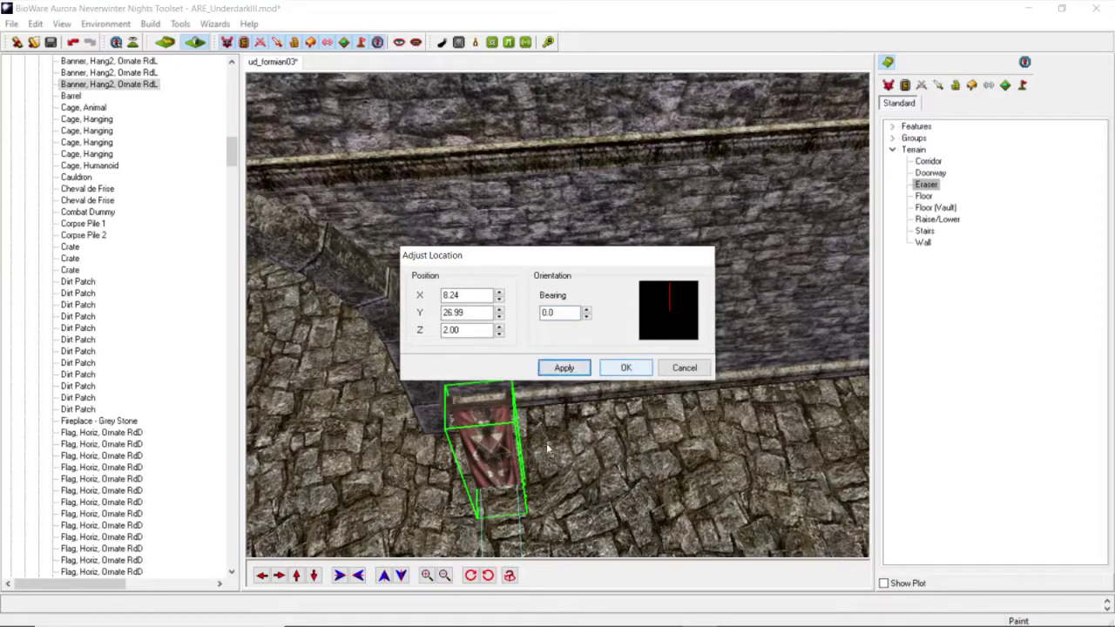
pyautogui.click(626, 367)
# Step: Move the banner towards the wall right beside the archway and check the gap behind it from above
pyautogui.moveTo(501, 454); pyautogui.dragTo(489, 363)
pyautogui.moveTo(516, 430); pyautogui.dragTo(520, 449, button='middle')
pyautogui.click(521, 452)
pyautogui.click(315, 576)
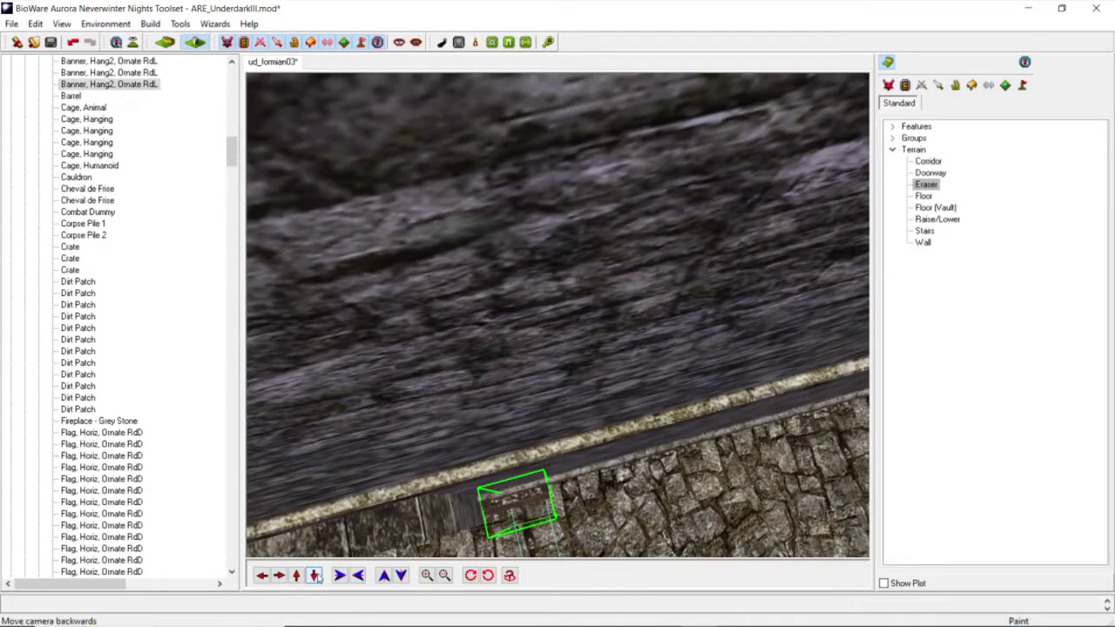
pyautogui.click(314, 575)
pyautogui.click(316, 576)
pyautogui.scroll(5, 368, 462)
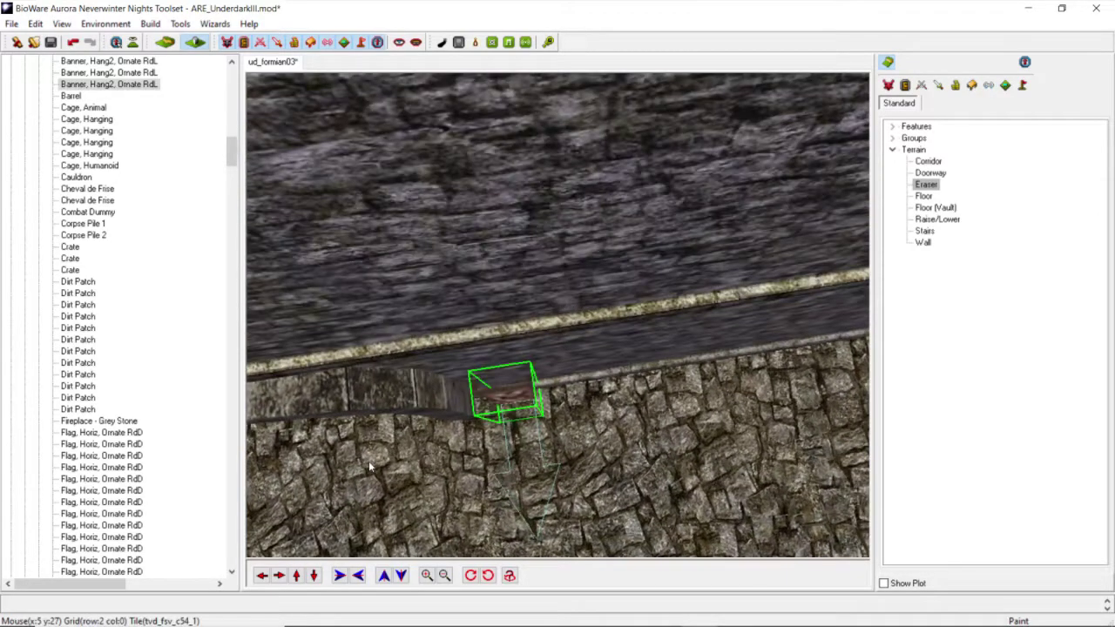
pyautogui.scroll(5, 369, 464)
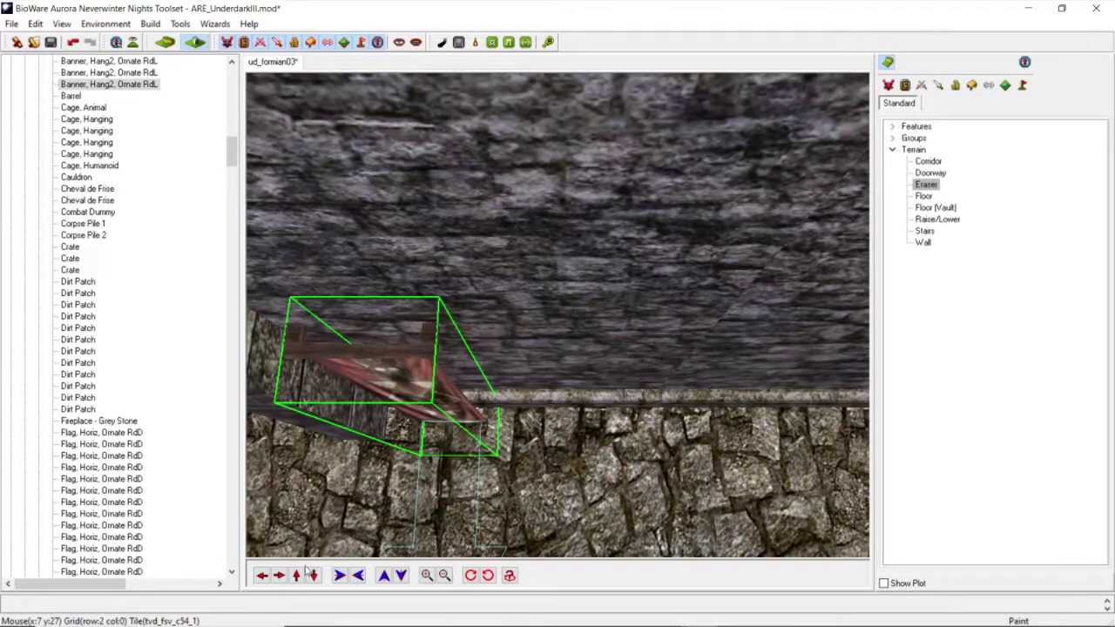
pyautogui.click(262, 575)
pyautogui.click(262, 575)
pyautogui.moveTo(552, 413); pyautogui.dragTo(520, 405, button='middle')
pyautogui.scroll(-5, 520, 405)
pyautogui.click(520, 405)
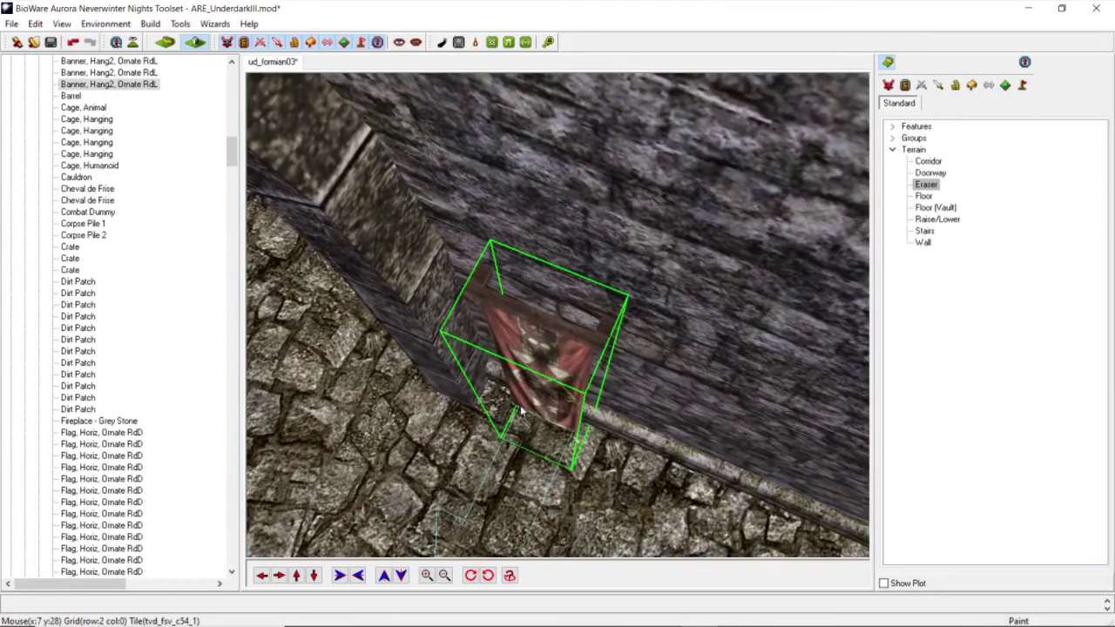
# Step: Fine-tune the banner's position so its wooden mounting brackets sit against the wall next to the archway
pyautogui.scroll(5, 521, 432)
pyautogui.scroll(-4, 521, 433)
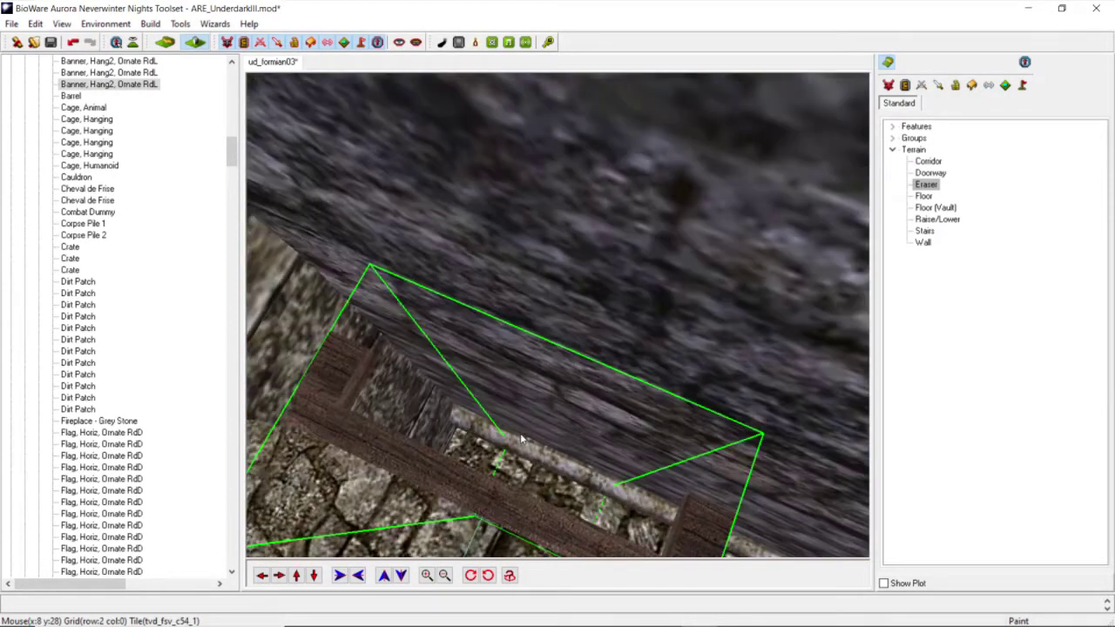
pyautogui.scroll(-2, 522, 437)
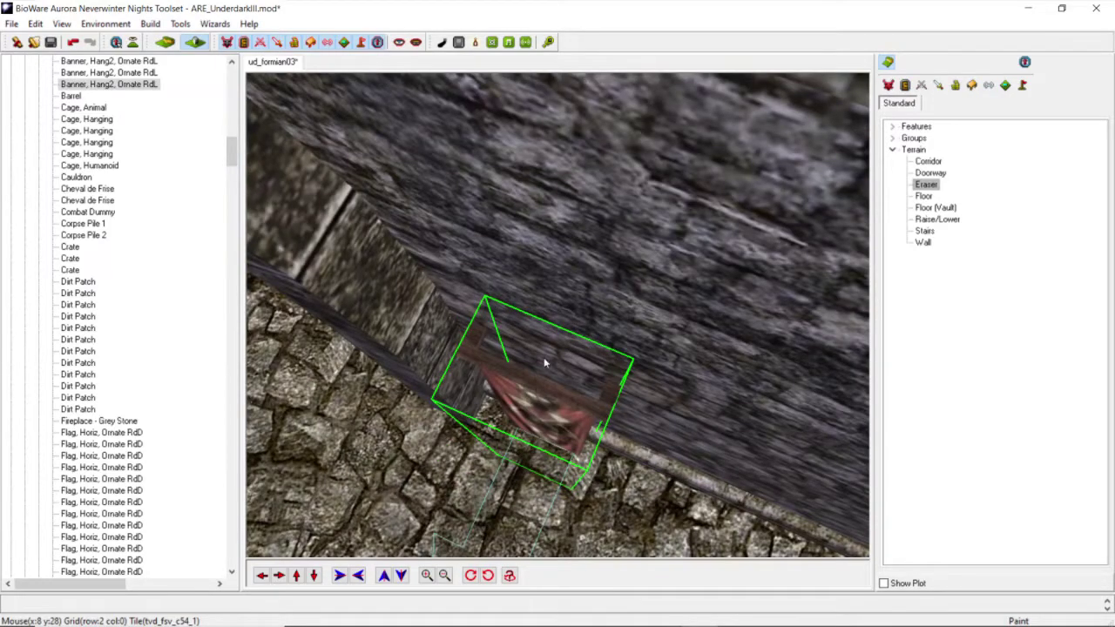
pyautogui.scroll(5, 541, 299)
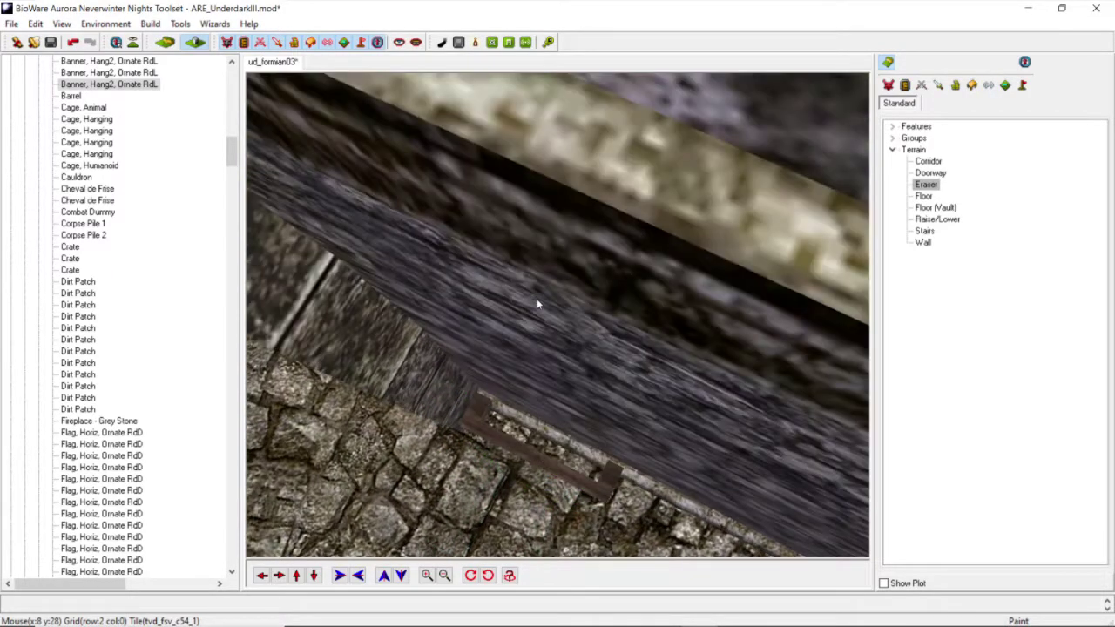
pyautogui.moveTo(521, 449); pyautogui.dragTo(529, 435)
pyautogui.scroll(-3, 528, 435)
pyautogui.moveTo(530, 434); pyautogui.dragTo(557, 398, button='middle')
pyautogui.scroll(-3, 590, 342)
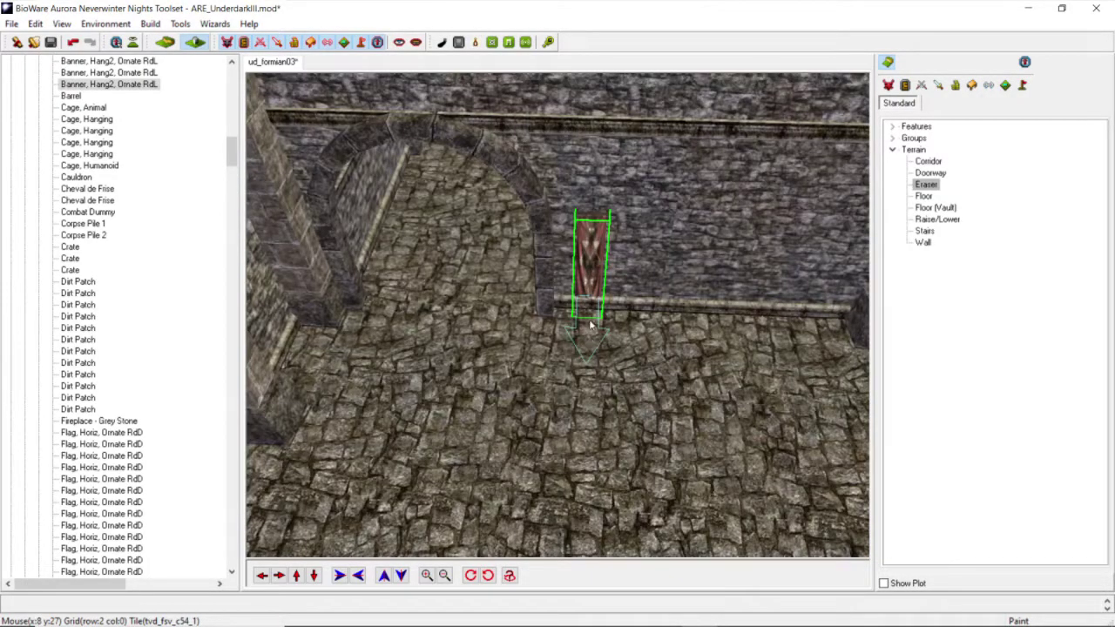
# Step: Raise the banner beside the archway by setting its Z position to 3.00 in its location settings
pyautogui.moveTo(590, 329); pyautogui.dragTo(595, 226, button='middle')
pyautogui.rightClick(613, 238)
pyautogui.click(627, 246)
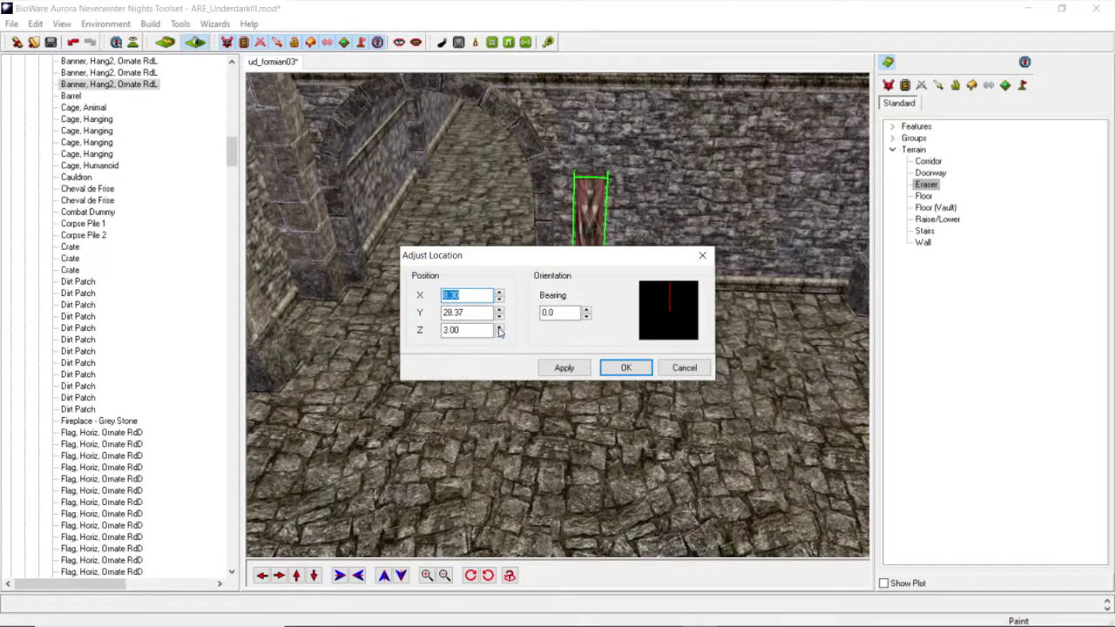
pyautogui.click(564, 367)
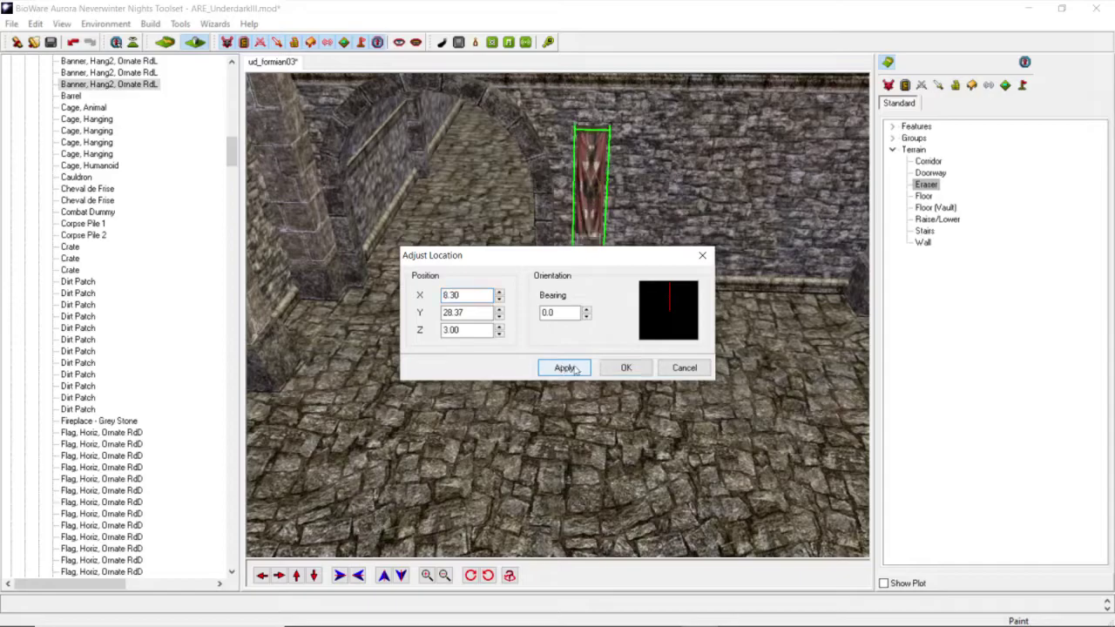
pyautogui.click(606, 367)
# Step: Examine the wall banners in the hall at the opposite end of the area and the arched corridor behind them
pyautogui.scroll(-4, 602, 364)
pyautogui.moveTo(602, 364); pyautogui.dragTo(472, 326, button='middle')
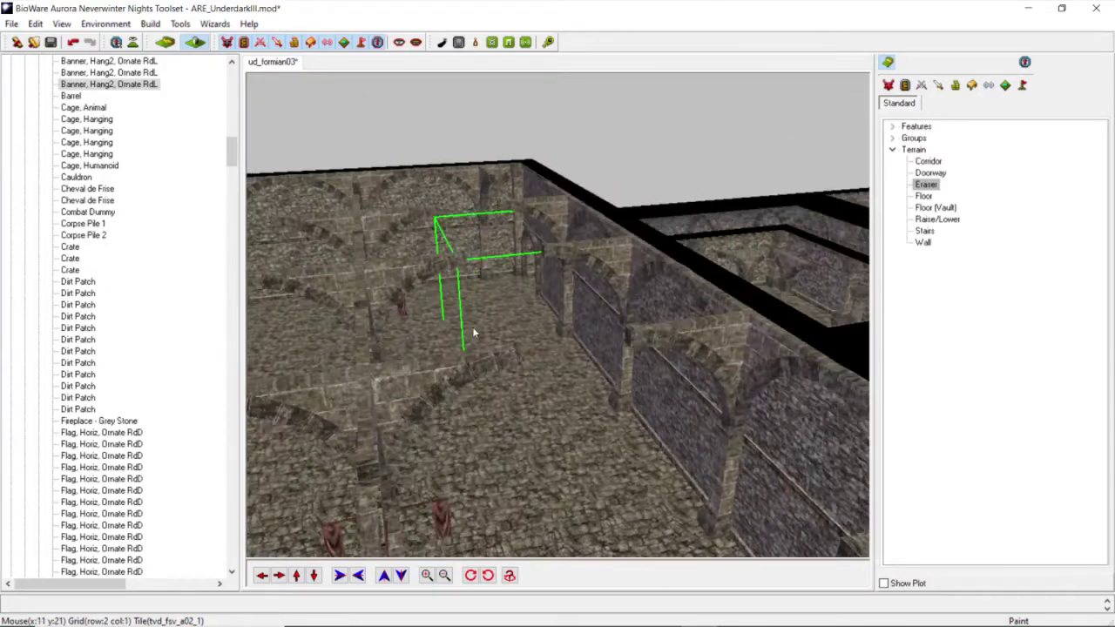
pyautogui.click(313, 576)
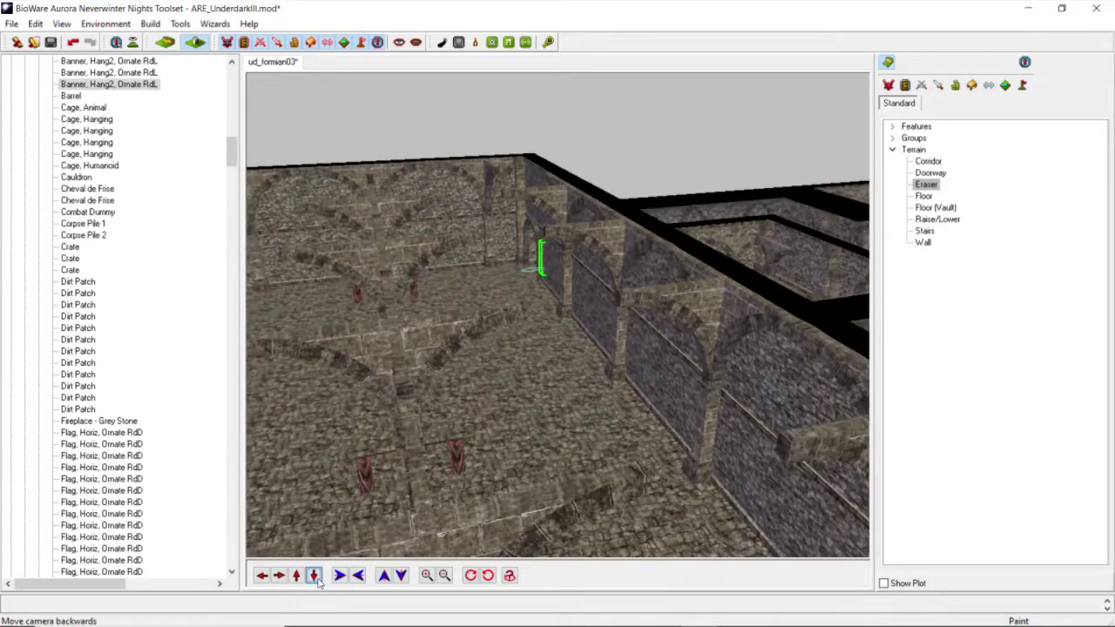
pyautogui.moveTo(317, 581); pyautogui.dragTo(283, 579)
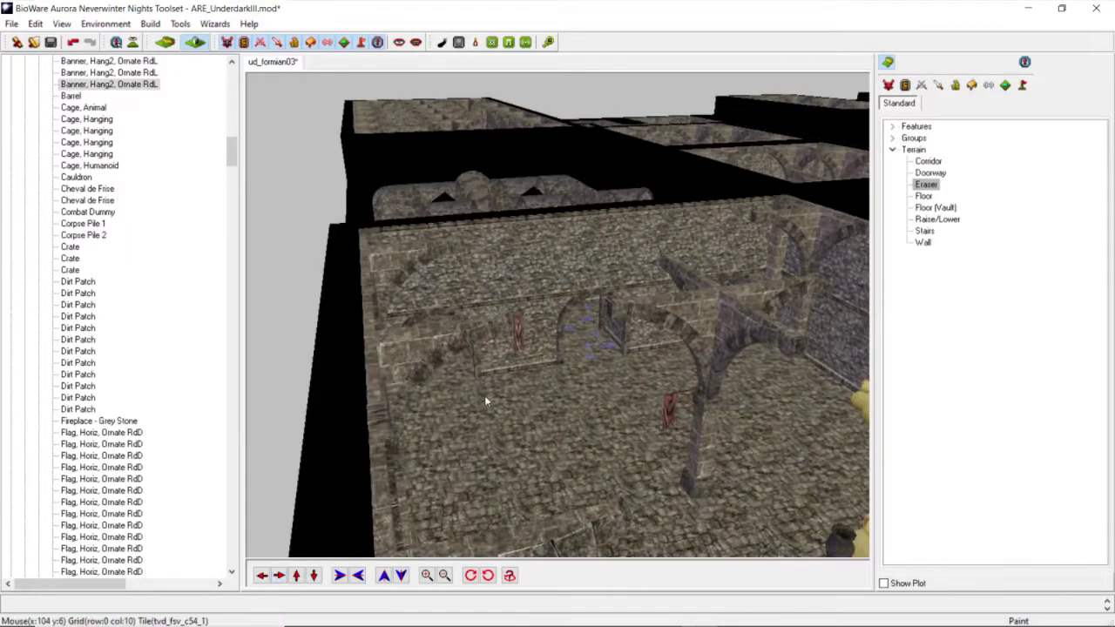
pyautogui.scroll(5, 484, 396)
pyautogui.keyDown('ctrl'); pyautogui.moveTo(515, 402); pyautogui.dragTo(451, 443); pyautogui.keyUp('ctrl')
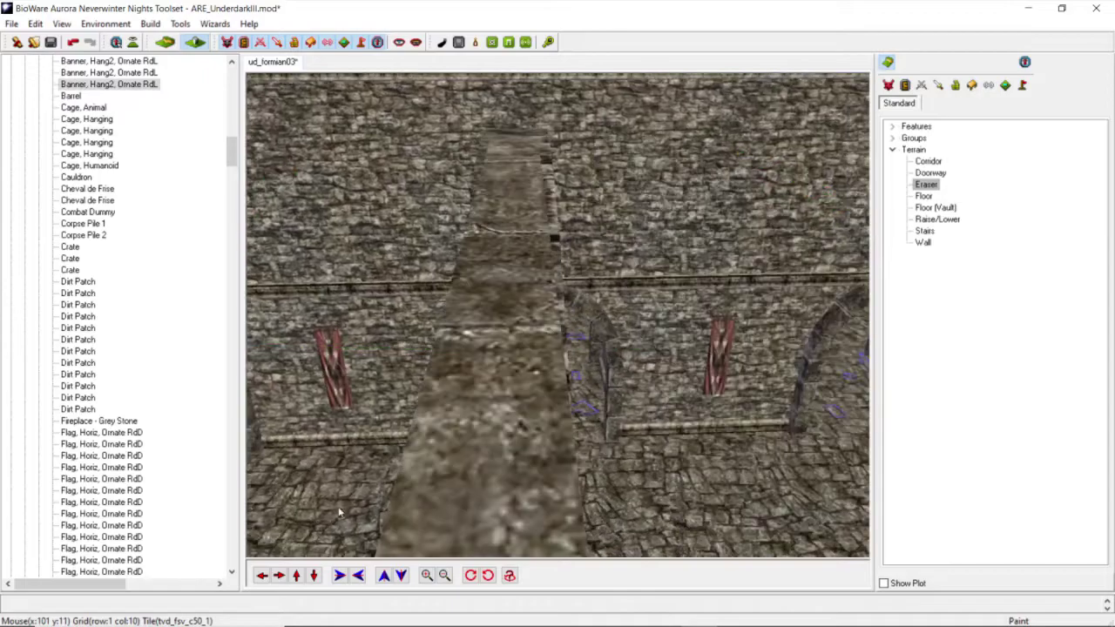
pyautogui.moveTo(261, 578); pyautogui.dragTo(262, 583)
pyautogui.scroll(3, 494, 397)
pyautogui.scroll(2, 495, 397)
pyautogui.keyDown('ctrl'); pyautogui.moveTo(494, 398); pyautogui.dragTo(512, 397); pyautogui.keyUp('ctrl')
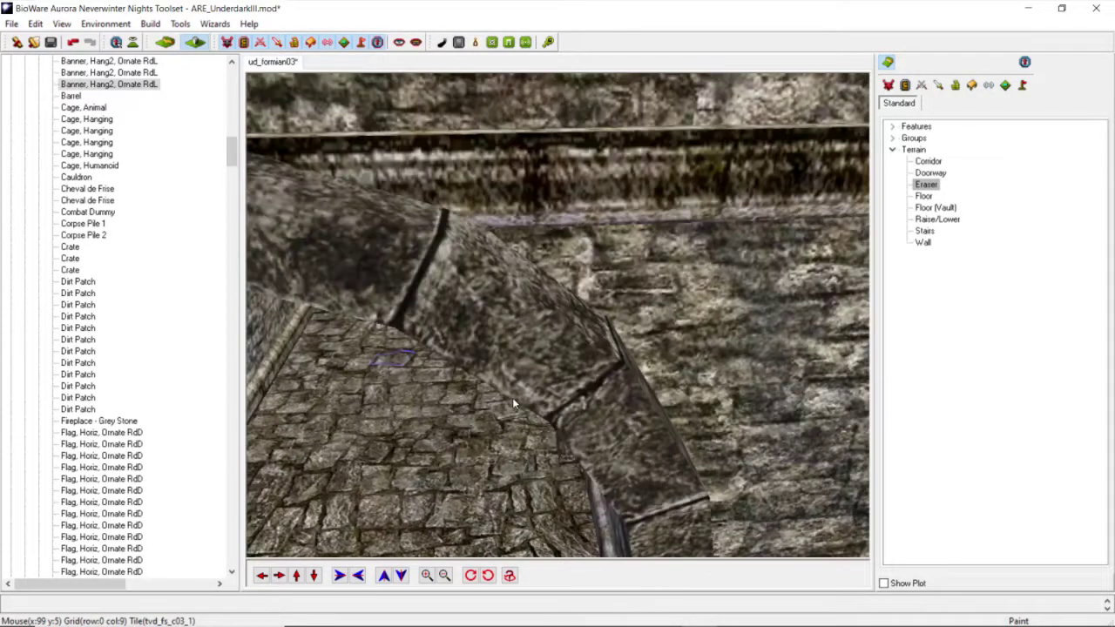
pyautogui.scroll(2, 523, 396)
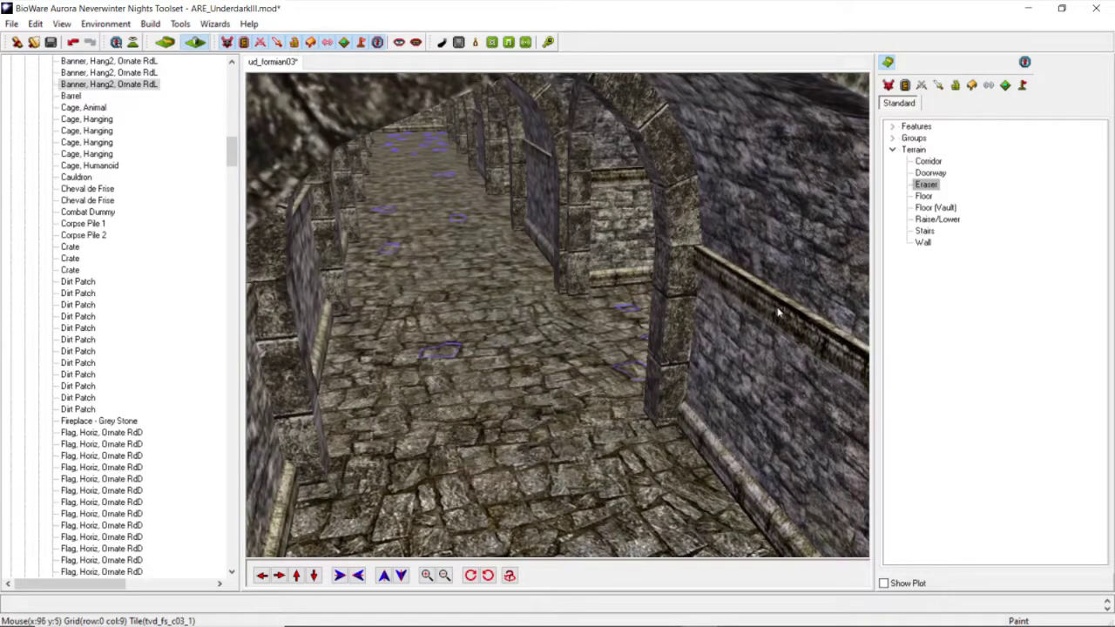
pyautogui.scroll(-2, 688, 347)
pyautogui.scroll(2, 688, 346)
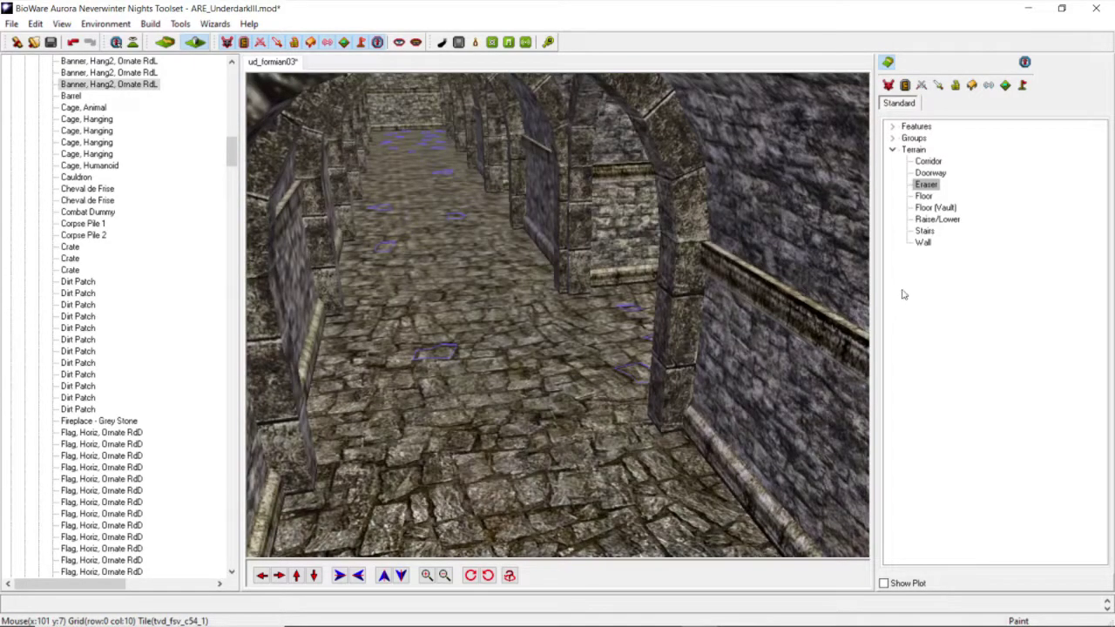
# Step: Choose the first Torch Bracket from the Building Adornments category of standard placeable objects
pyautogui.click(971, 86)
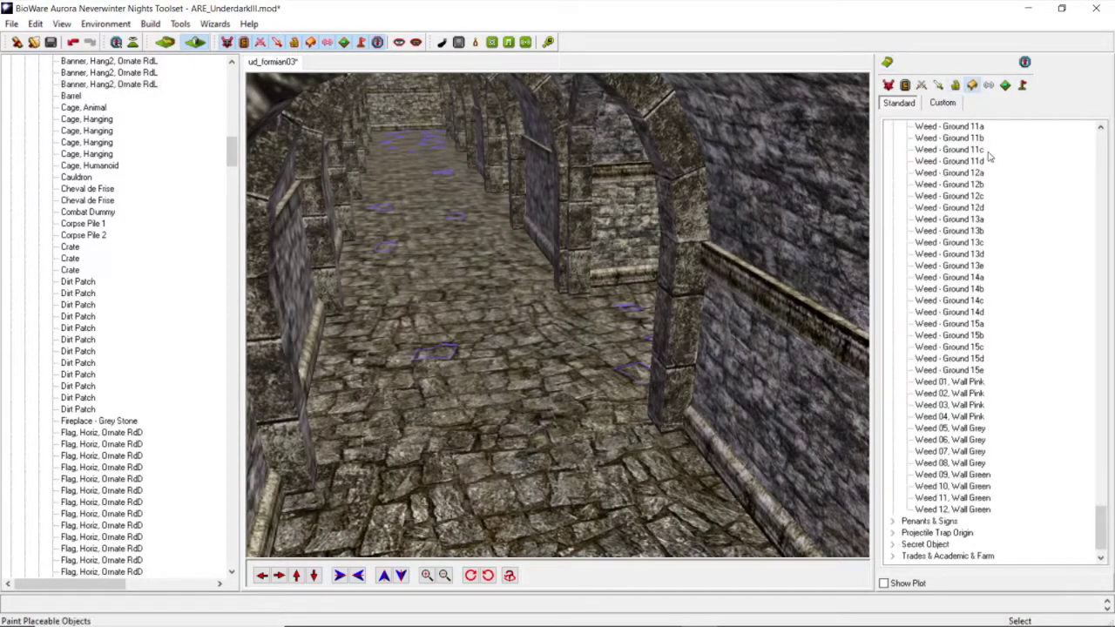
pyautogui.moveTo(1103, 520); pyautogui.dragTo(1071, 144)
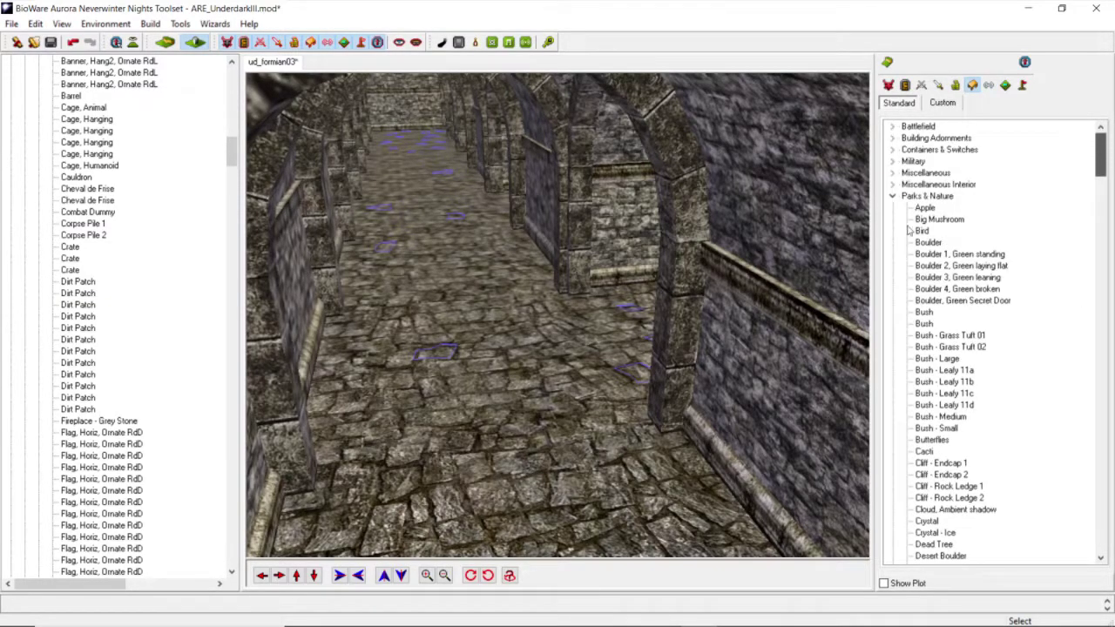
pyautogui.click(891, 198)
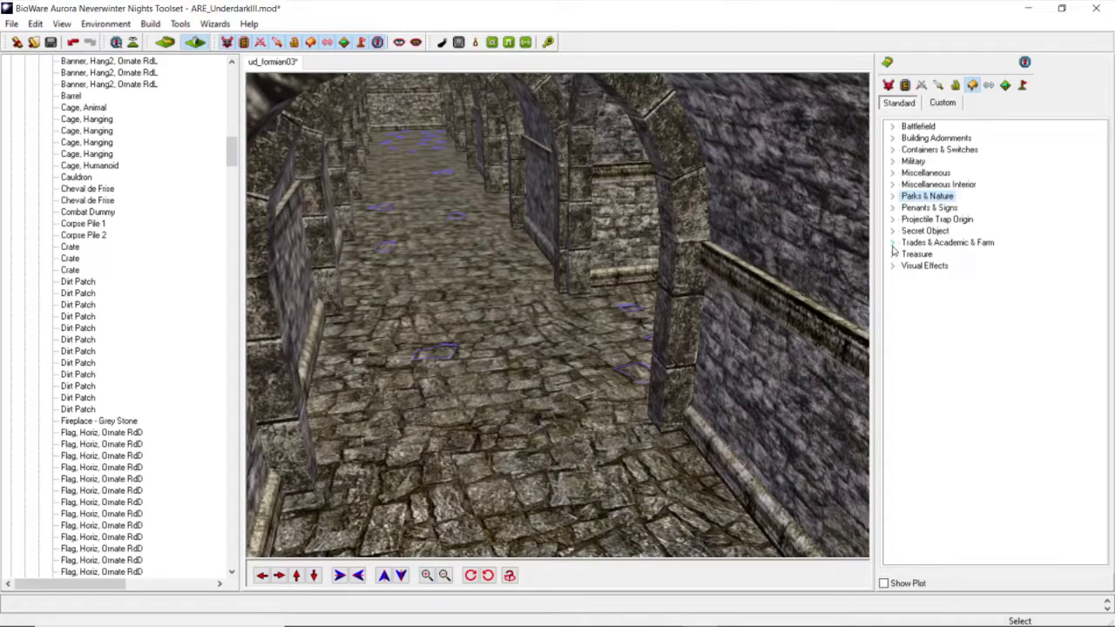
pyautogui.click(892, 139)
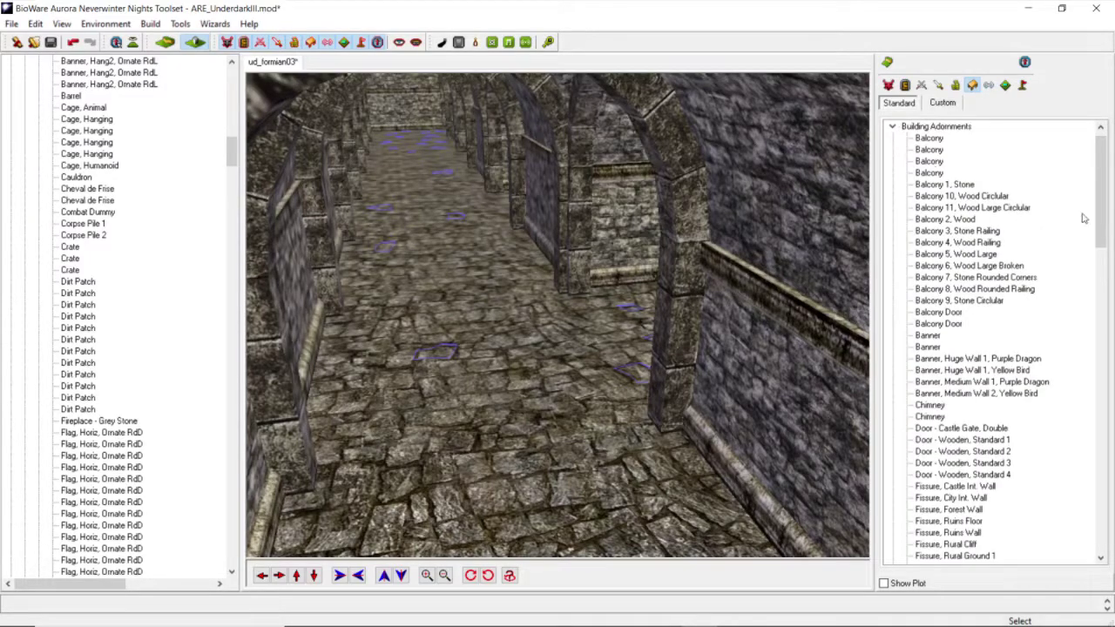
pyautogui.moveTo(1103, 230); pyautogui.dragTo(1071, 470)
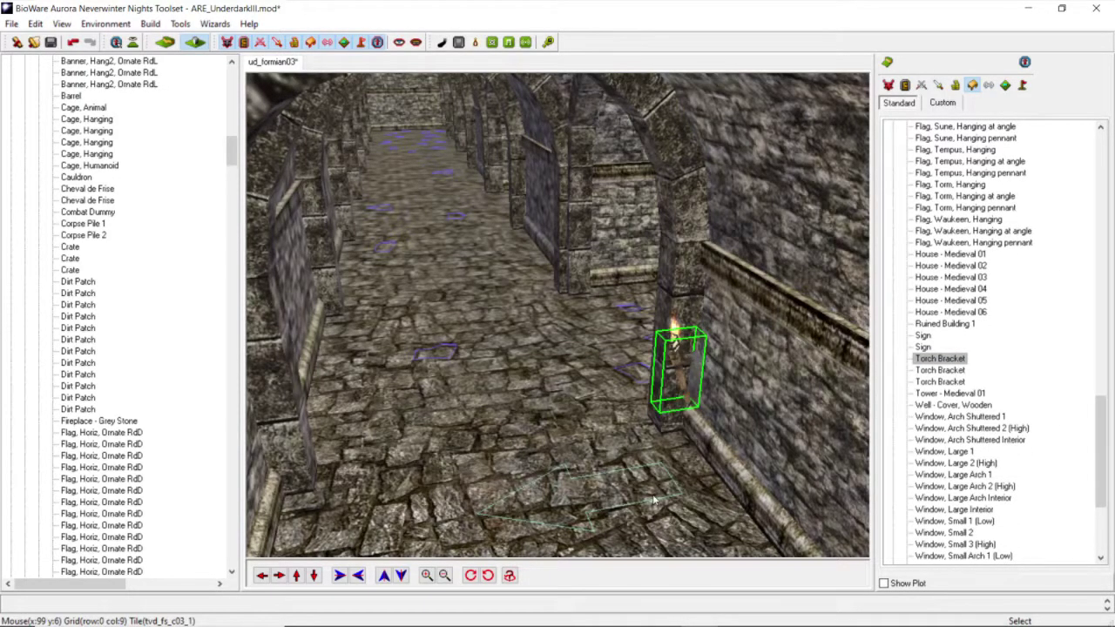
# Step: Place the torch bracket on the side wall of the corridor just behind the hall's archway, facing into the corridor
pyautogui.scroll(2, 619, 471)
pyautogui.scroll(3, 612, 470)
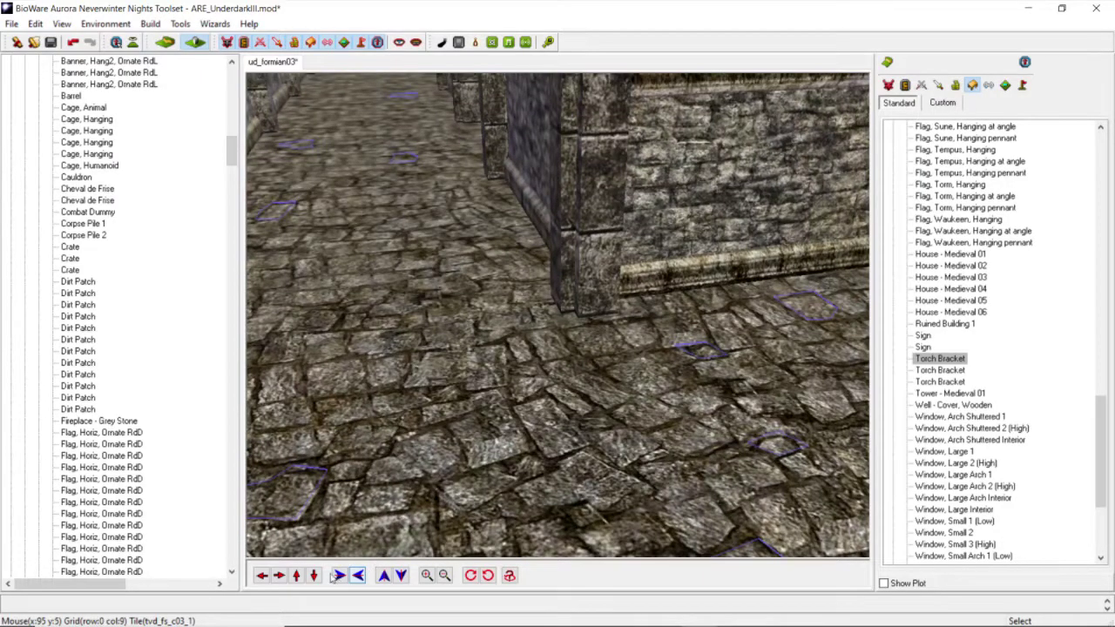
pyautogui.moveTo(318, 578); pyautogui.dragTo(321, 577)
pyautogui.moveTo(630, 415); pyautogui.dragTo(538, 502, button='middle')
pyautogui.click(563, 469)
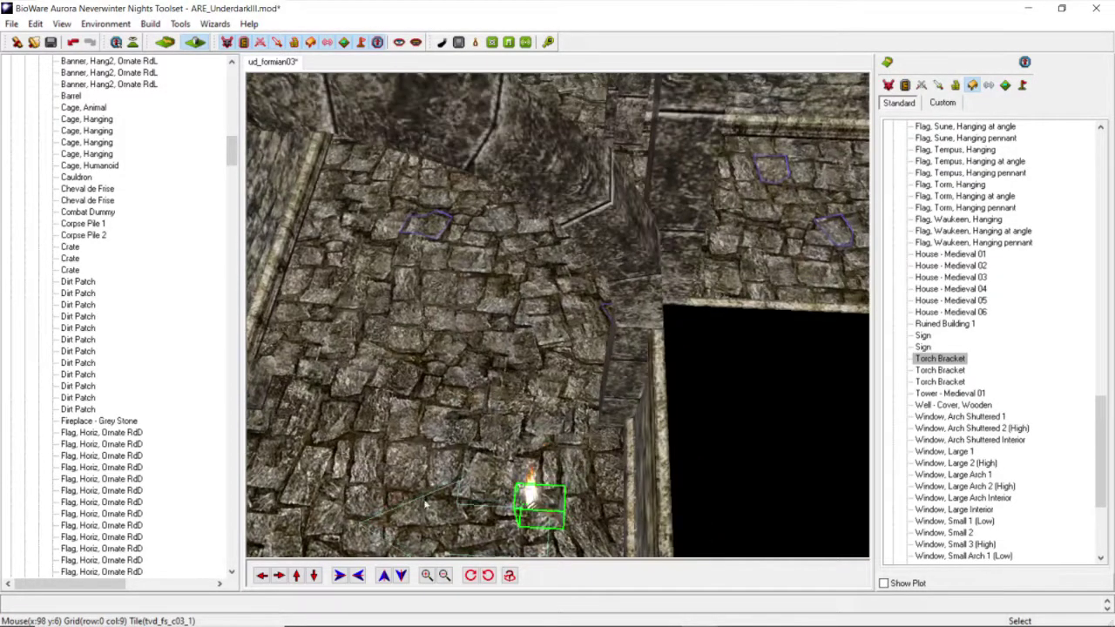
pyautogui.click(313, 582)
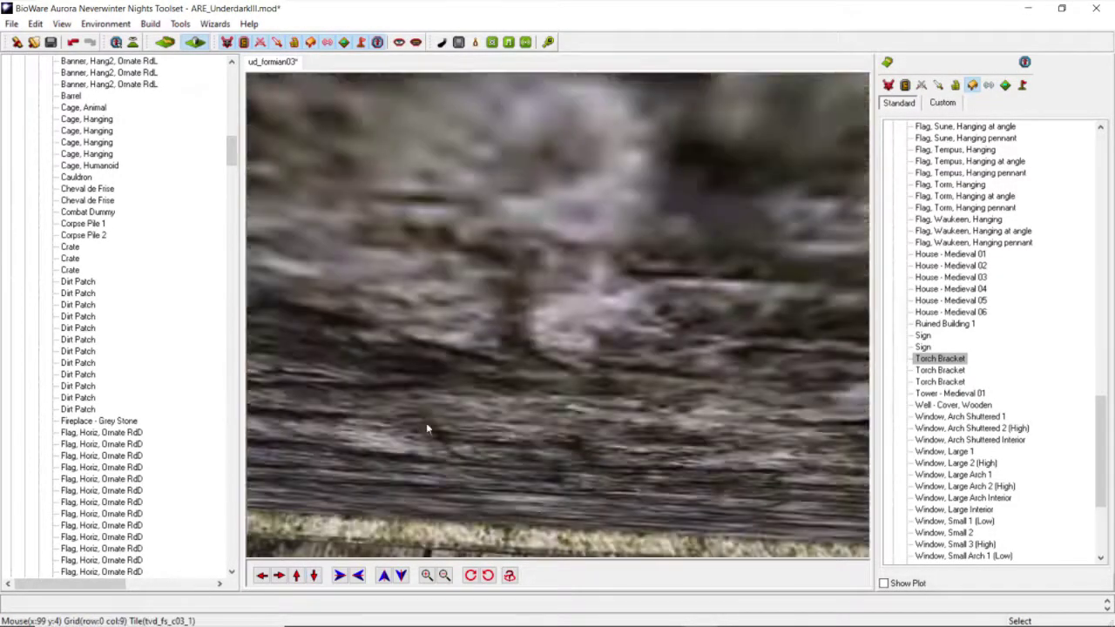
pyautogui.moveTo(427, 426); pyautogui.dragTo(427, 427, button='middle')
pyautogui.scroll(3, 427, 427)
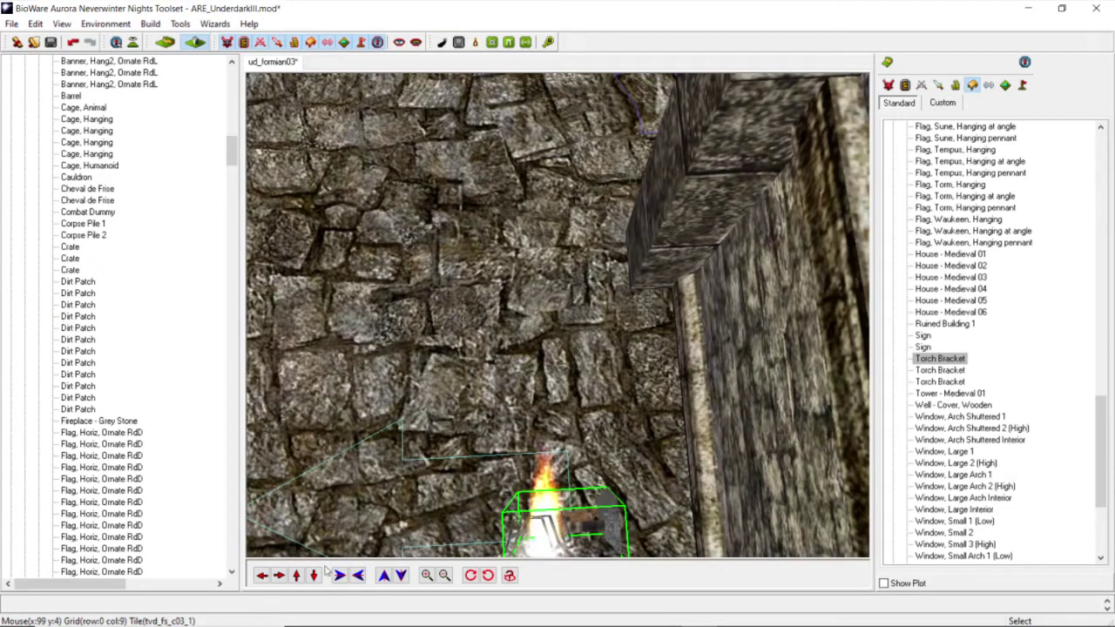
pyautogui.click(314, 574)
pyautogui.keyDown('ctrl'); pyautogui.moveTo(557, 314); pyautogui.dragTo(654, 437); pyautogui.keyUp('ctrl')
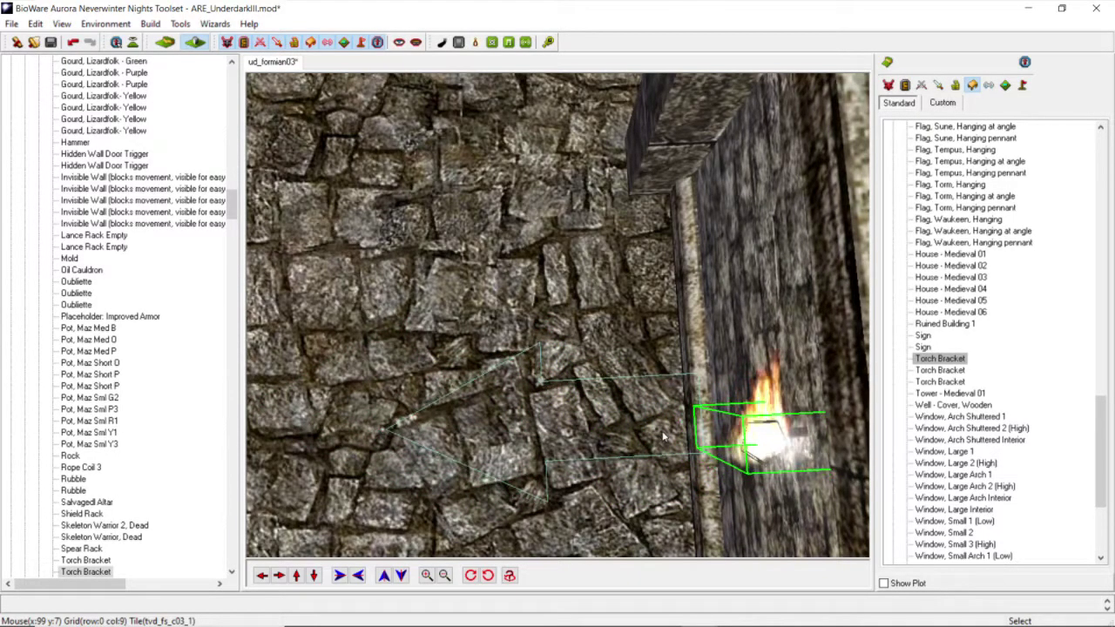
# Step: Fine-tune the torch bracket's position against the corridor wall
pyautogui.scroll(-3, 654, 436)
pyautogui.scroll(2, 651, 415)
pyautogui.scroll(3, 651, 415)
pyautogui.moveTo(652, 417); pyautogui.dragTo(744, 359, button='middle')
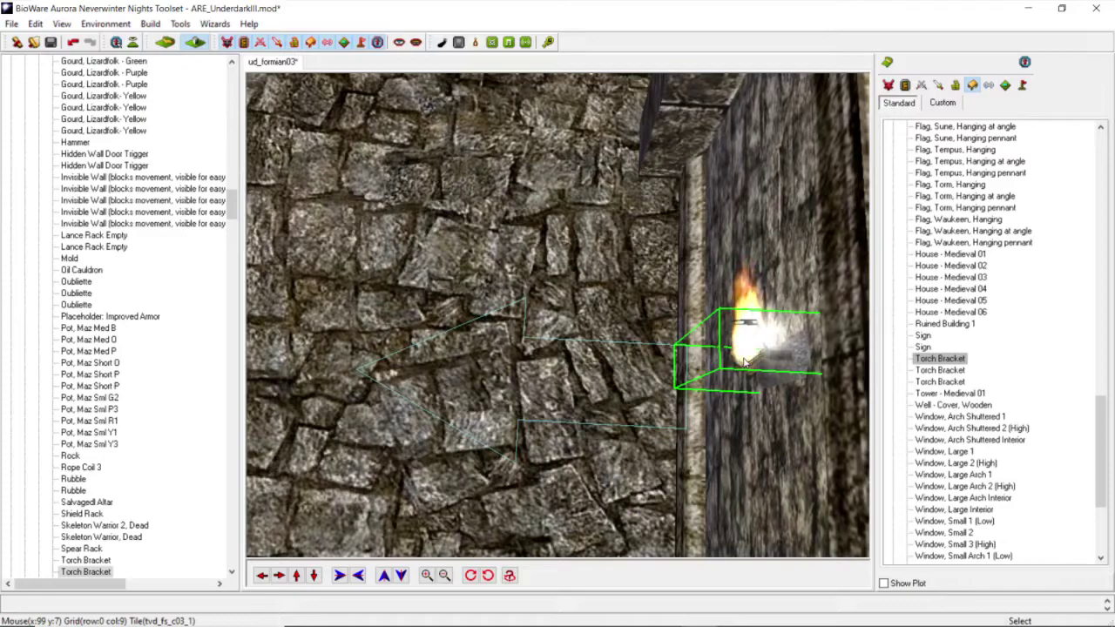
pyautogui.moveTo(743, 363); pyautogui.dragTo(743, 419)
# Step: Check the torch bracket's placement on the wall from inside the corridor, from above and from the hall
pyautogui.scroll(-3, 644, 411)
pyautogui.moveTo(641, 410); pyautogui.dragTo(655, 367, button='middle')
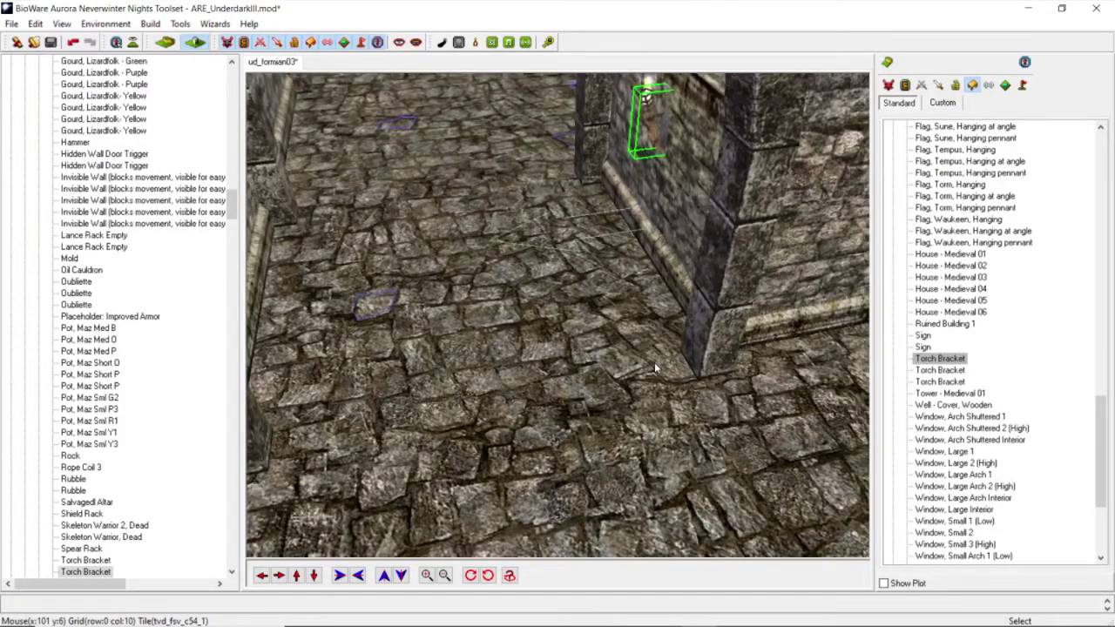
pyautogui.scroll(-1, 654, 364)
pyautogui.scroll(2, 601, 314)
pyautogui.moveTo(633, 326); pyautogui.dragTo(706, 355, button='middle')
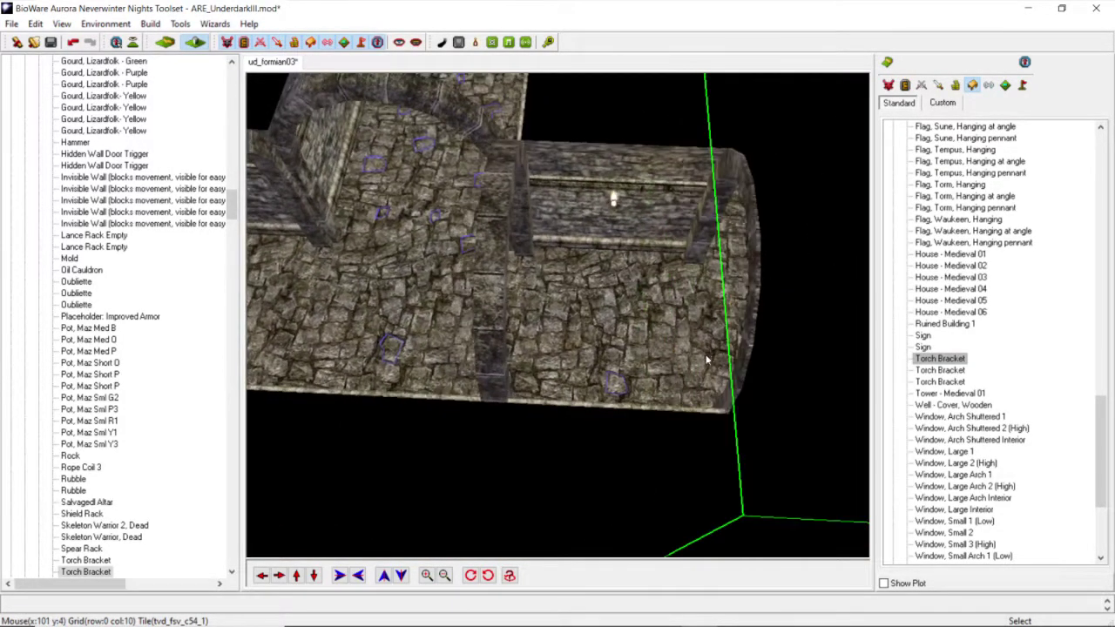
pyautogui.scroll(3, 705, 355)
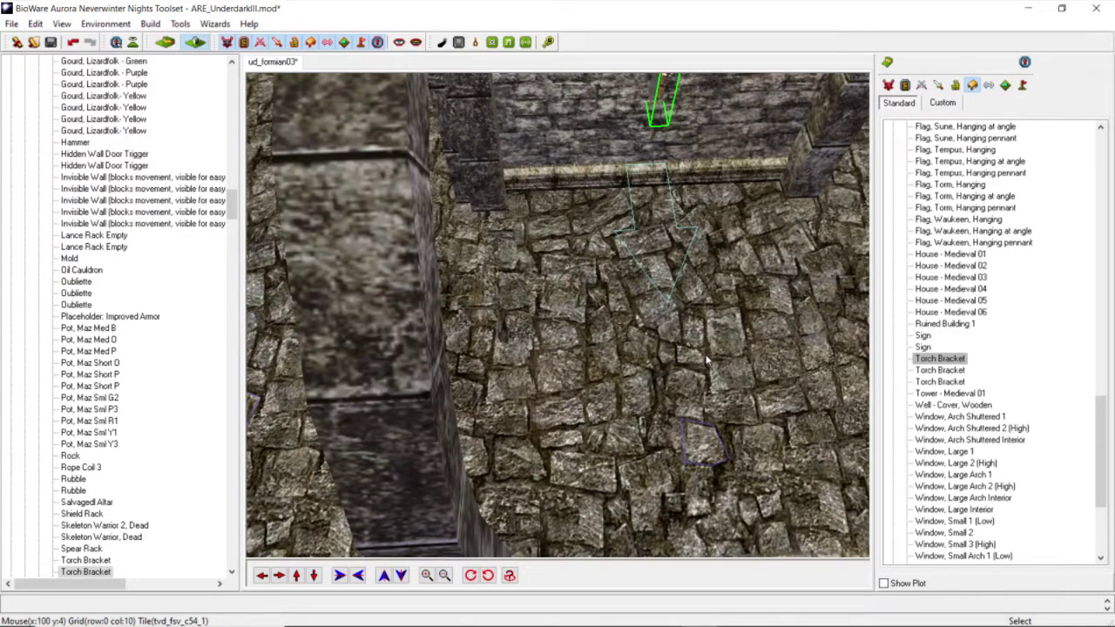
pyautogui.scroll(-3, 628, 328)
pyautogui.click(612, 322)
pyautogui.moveTo(612, 322); pyautogui.dragTo(563, 277, button='middle')
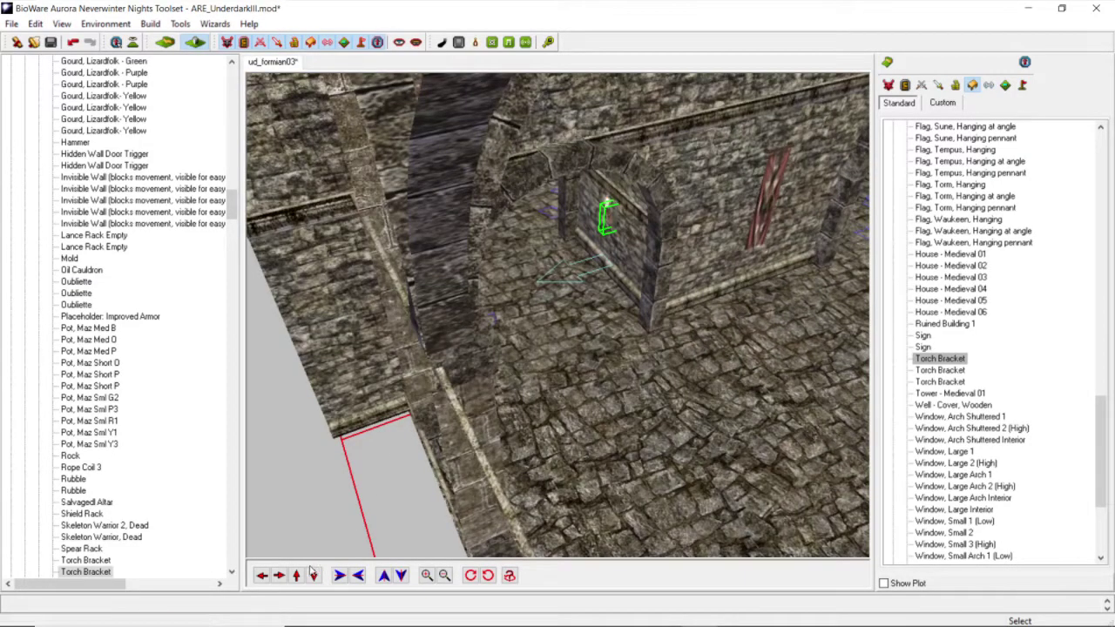
# Step: Survey the corridor grid and the large flagged hall from above, ending at the corner archway at the hall's far end
pyautogui.click(296, 575)
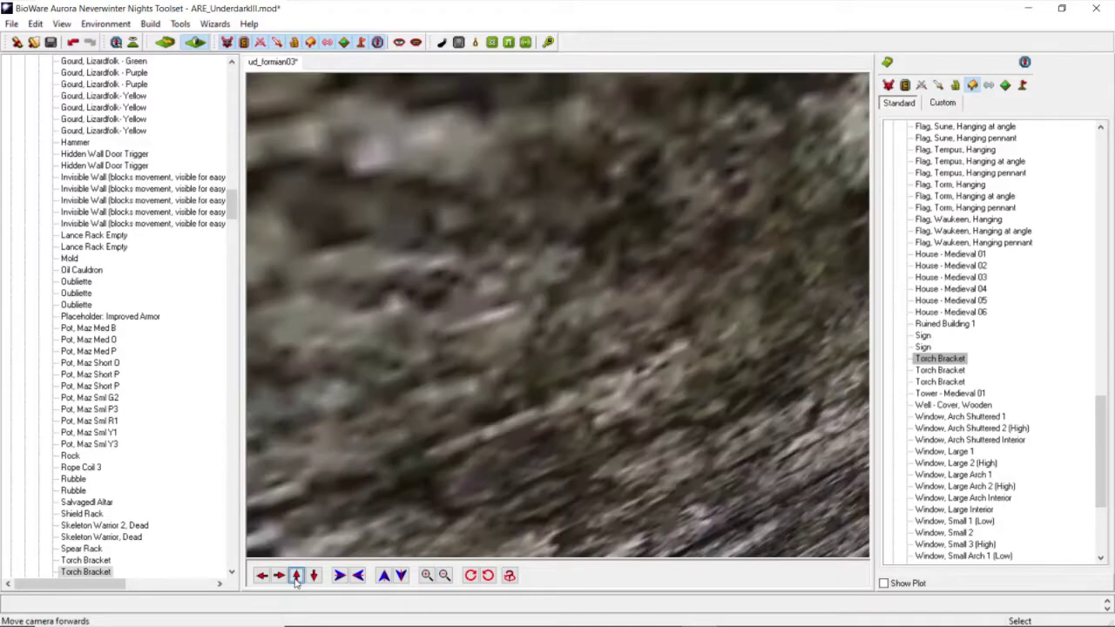
pyautogui.scroll(-8, 659, 287)
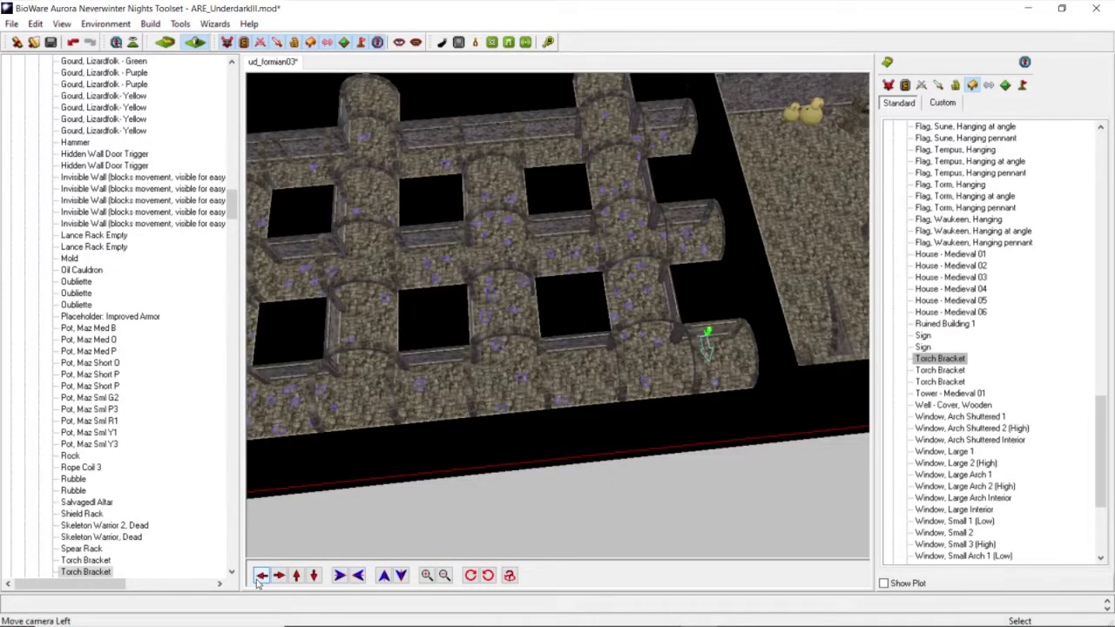
pyautogui.click(258, 581)
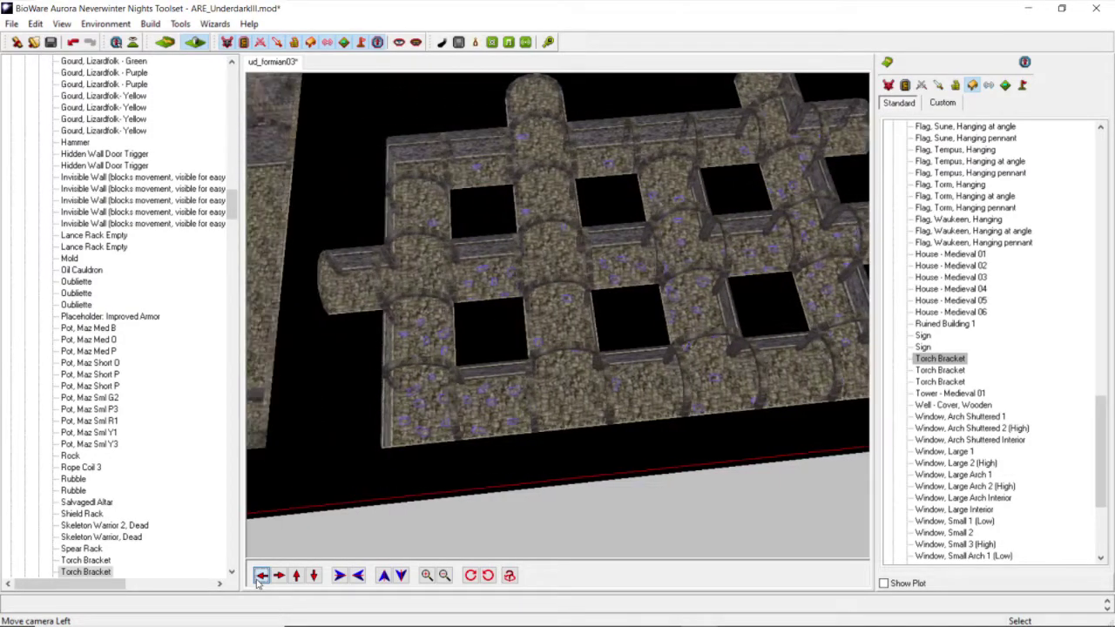
pyautogui.scroll(-3, 551, 274)
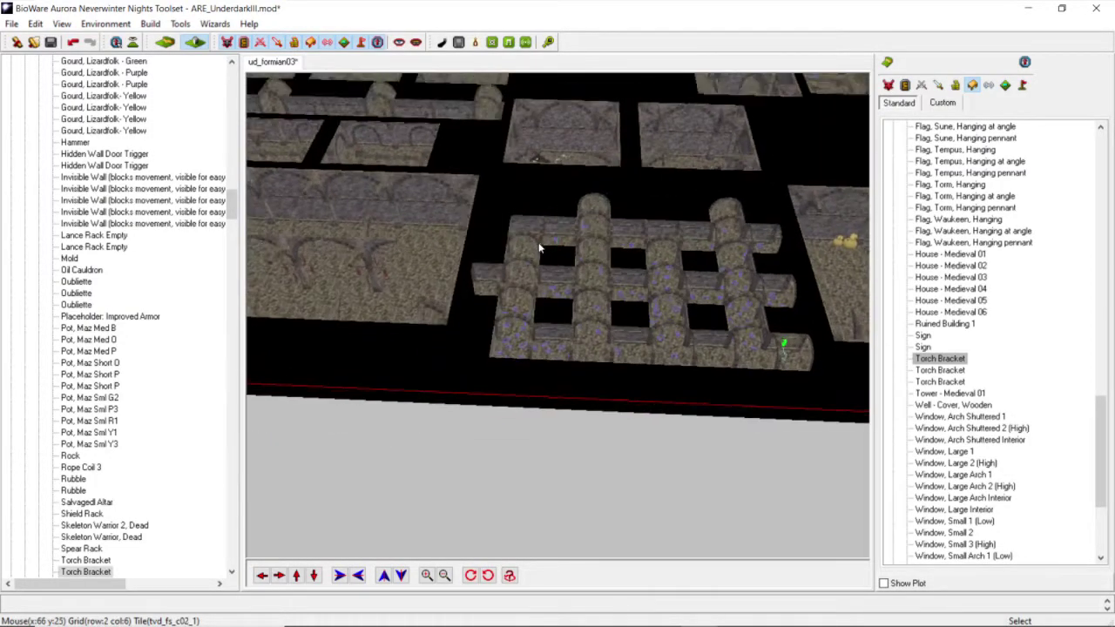
pyautogui.moveTo(551, 237); pyautogui.dragTo(564, 277, button='middle')
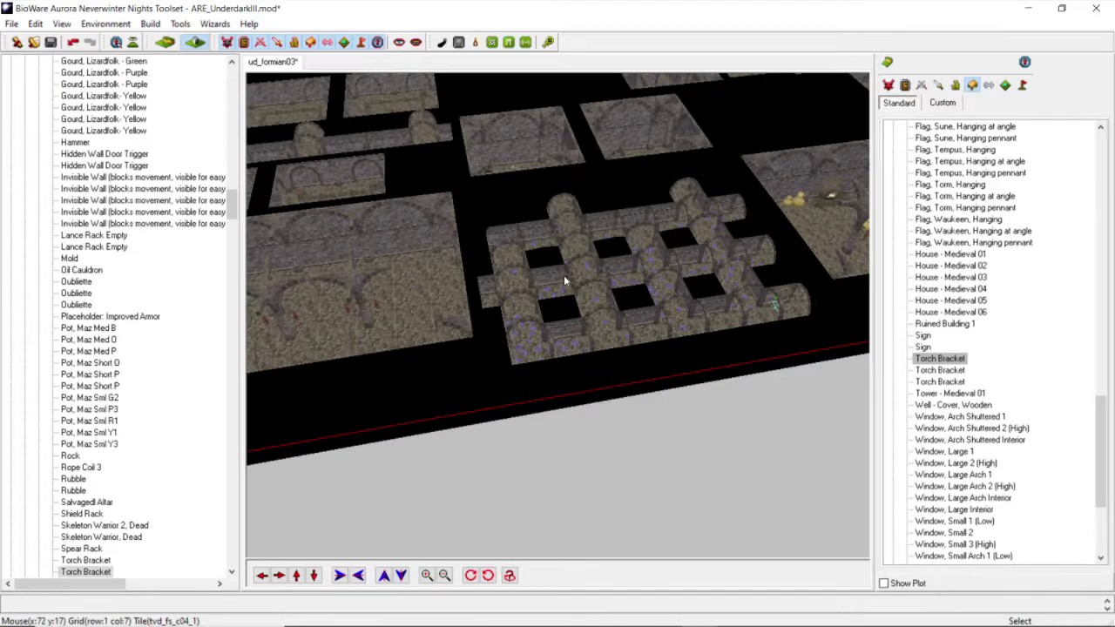
pyautogui.scroll(-3, 564, 280)
pyautogui.scroll(5, 464, 280)
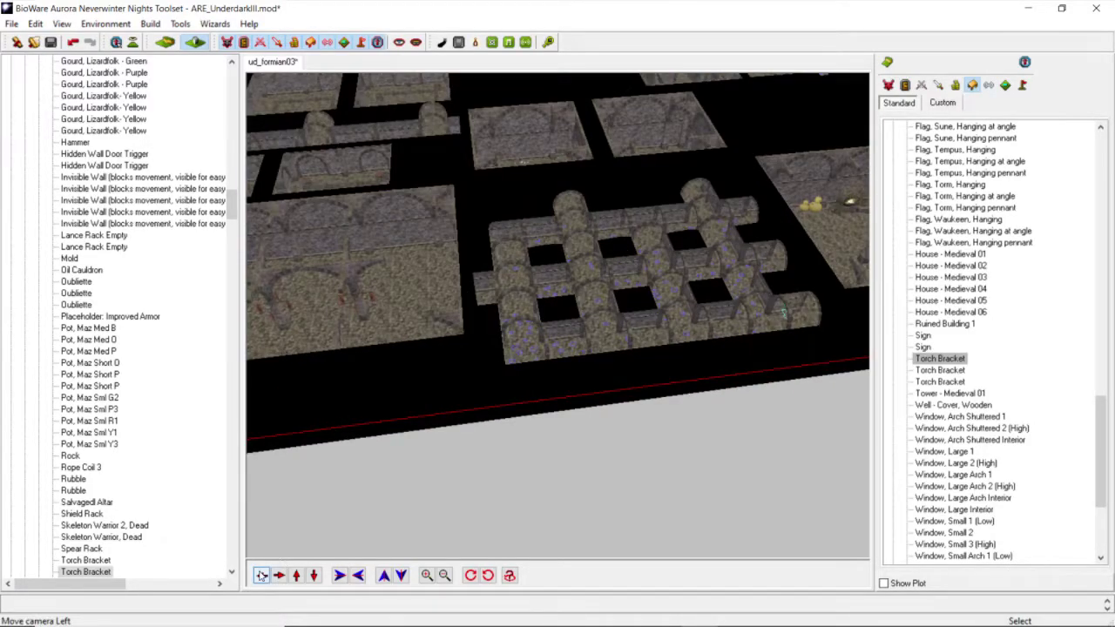
pyautogui.click(261, 576)
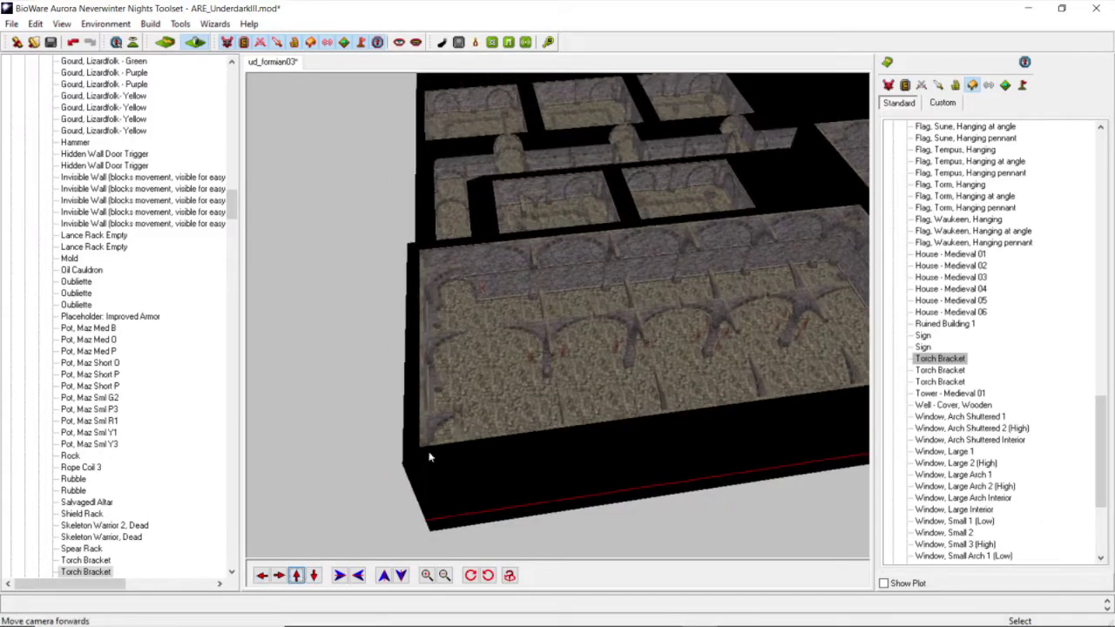
pyautogui.scroll(3, 498, 326)
pyautogui.scroll(3, 494, 334)
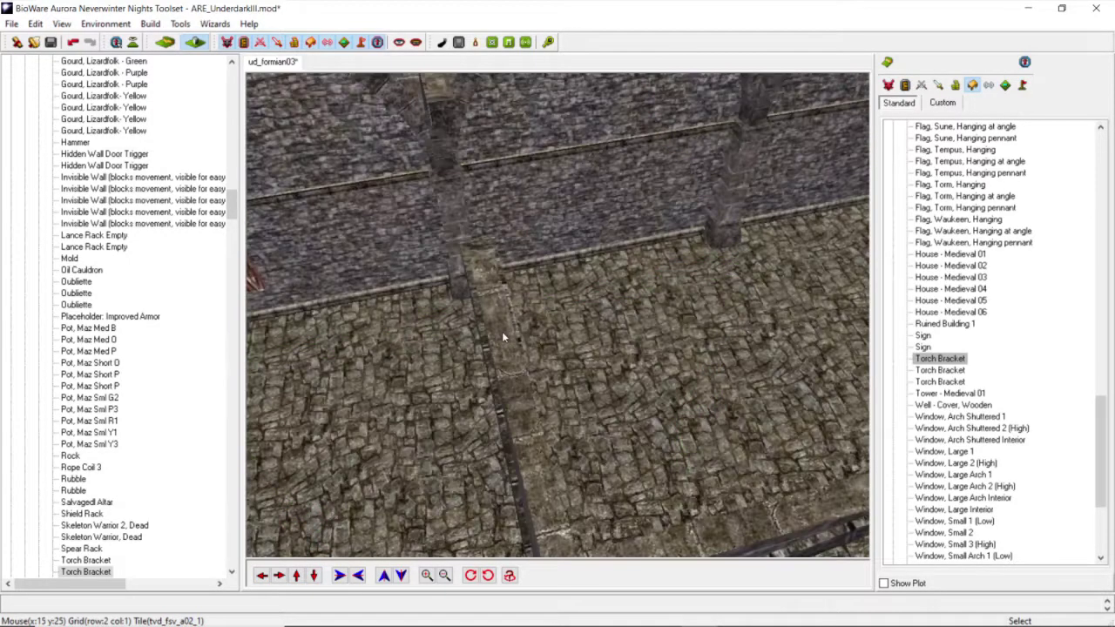
pyautogui.click(261, 576)
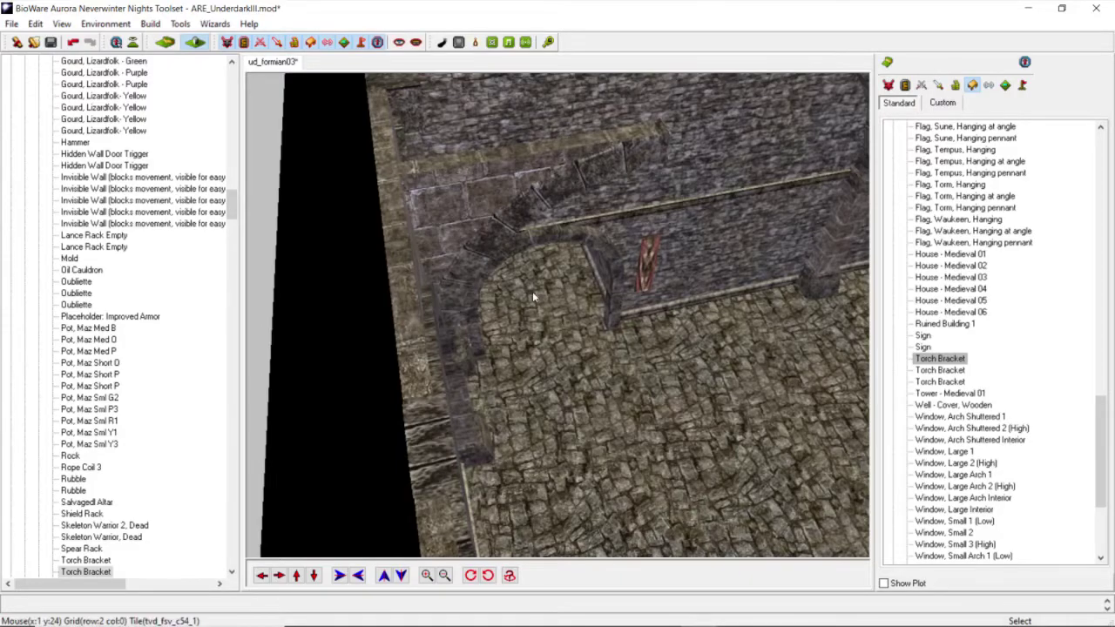
# Step: Inspect the floor and walls of the passage behind the hall's corner archway from close up and from above
pyautogui.scroll(3, 532, 291)
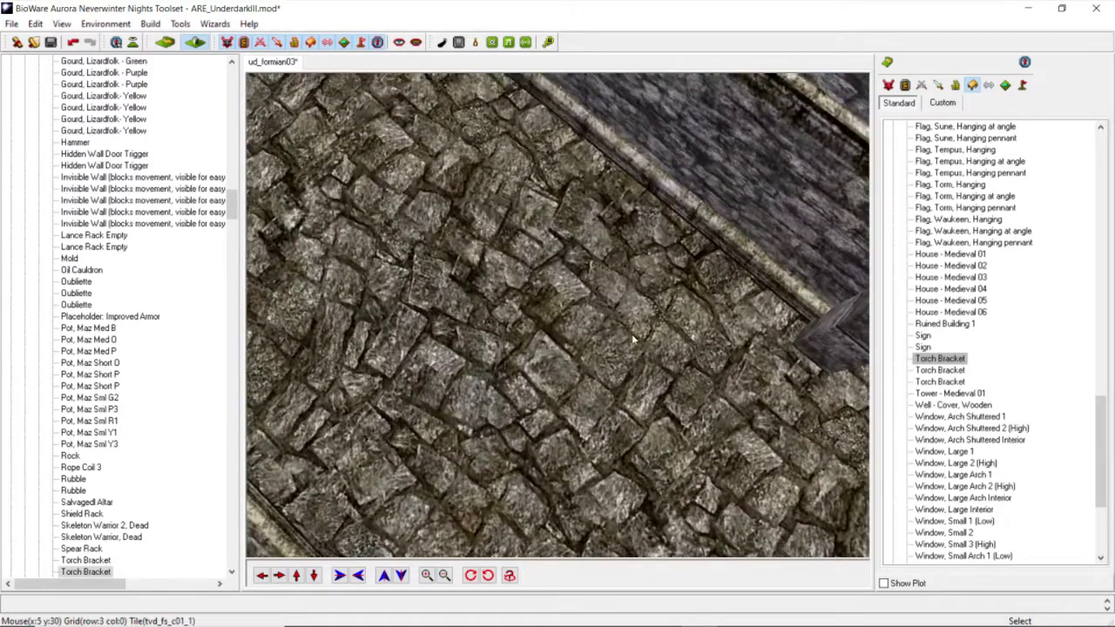
pyautogui.moveTo(631, 333); pyautogui.dragTo(352, 490, button='middle')
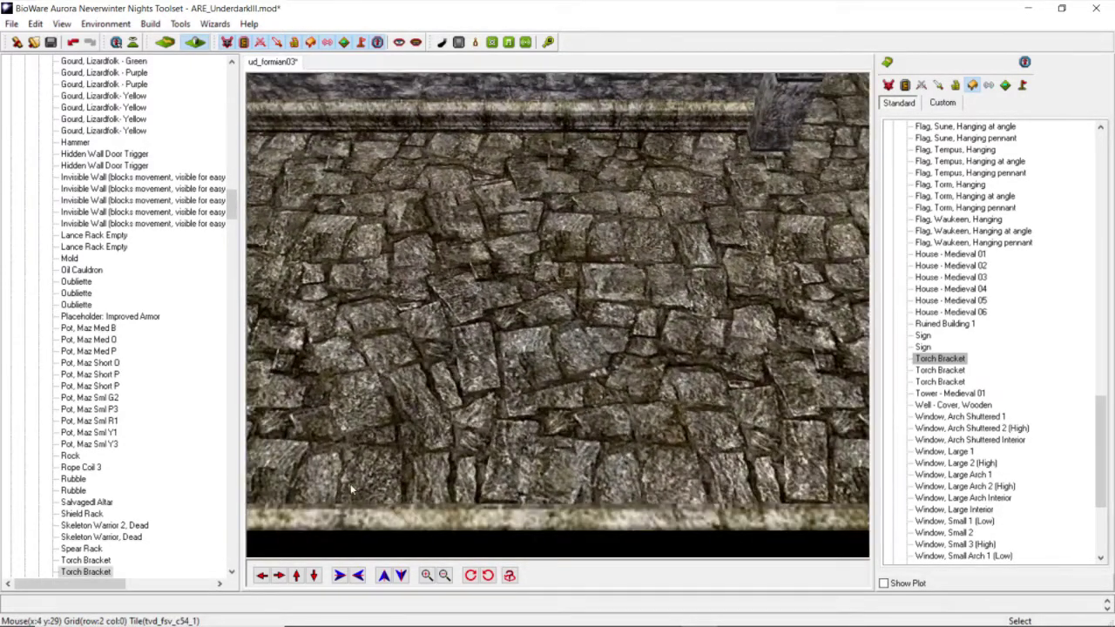
pyautogui.click(295, 577)
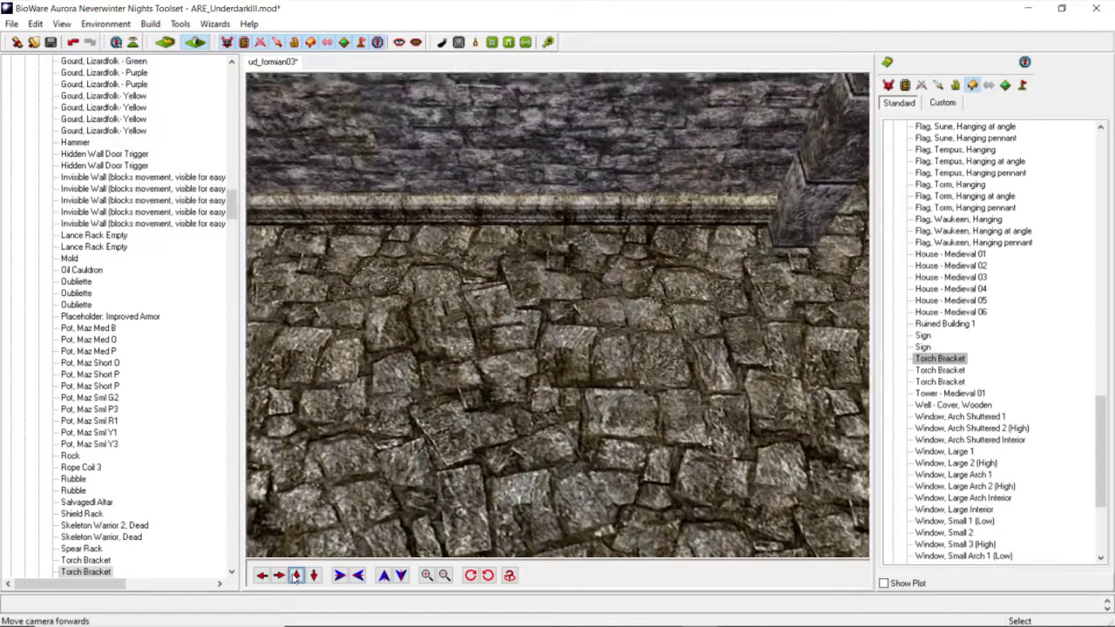
pyautogui.scroll(-3, 530, 318)
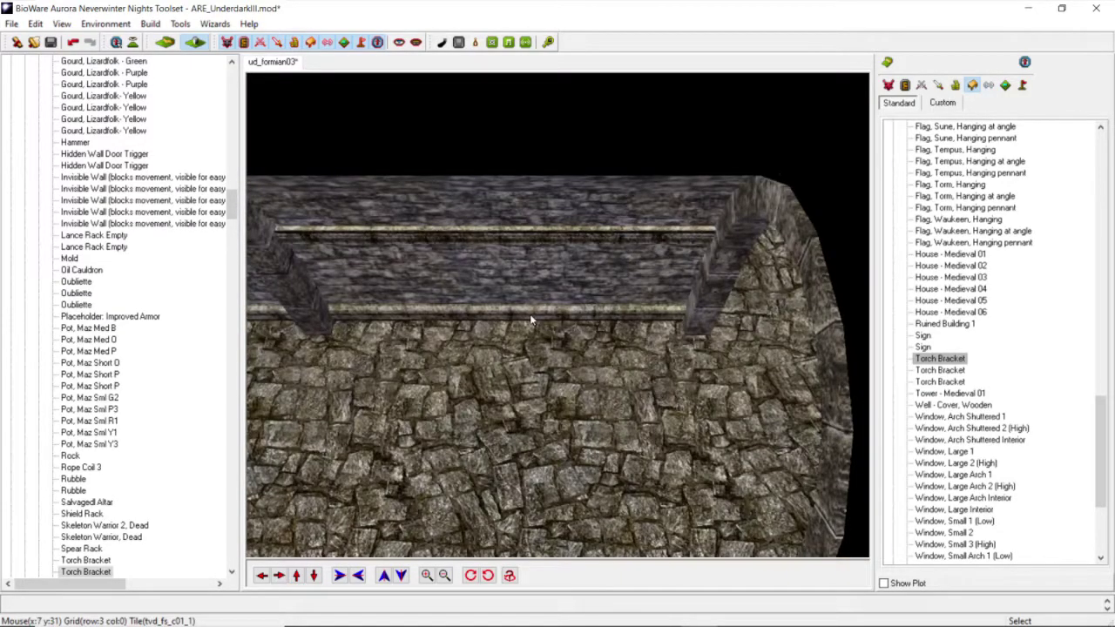
pyautogui.scroll(-5, 529, 319)
pyautogui.moveTo(529, 314); pyautogui.dragTo(353, 290, button='middle')
pyautogui.scroll(2, 353, 291)
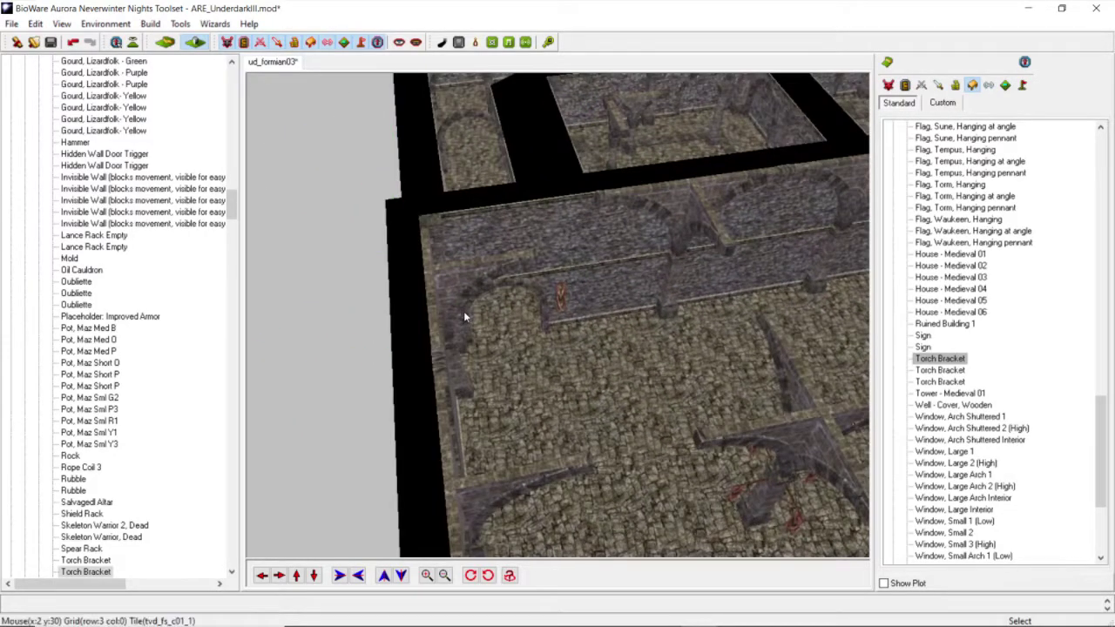
# Step: Add a Torch Bracket near the hall's end wall, beside the corner archway with the red flag
pyautogui.scroll(4, 465, 317)
pyautogui.moveTo(465, 316); pyautogui.dragTo(281, 547, button='middle')
pyautogui.click(261, 573)
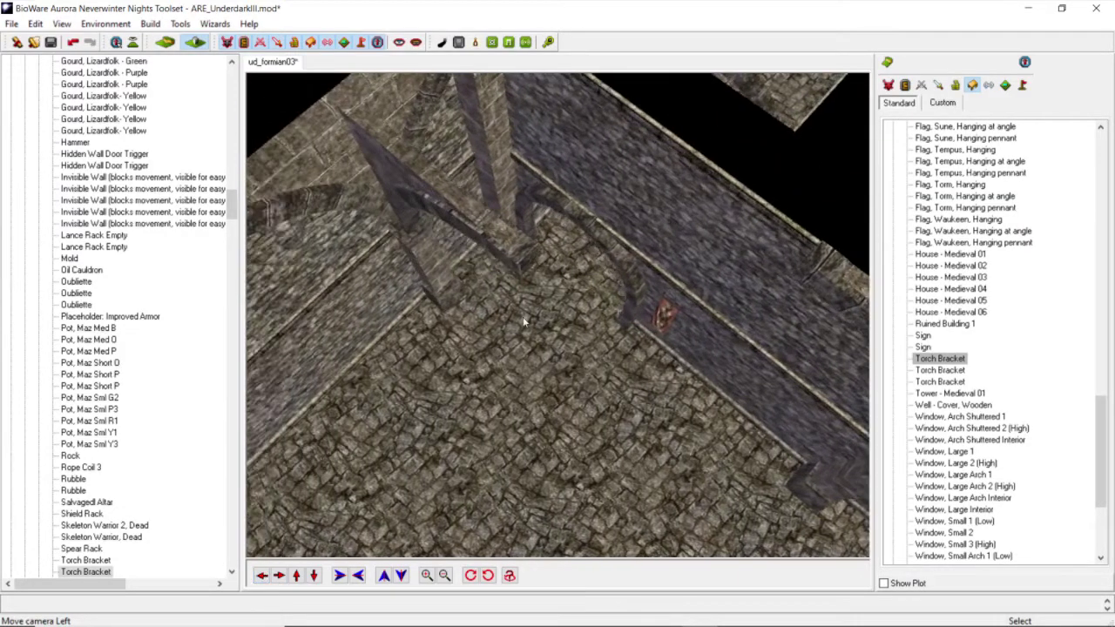
pyautogui.moveTo(523, 318); pyautogui.dragTo(575, 333, button='middle')
pyautogui.scroll(3, 469, 323)
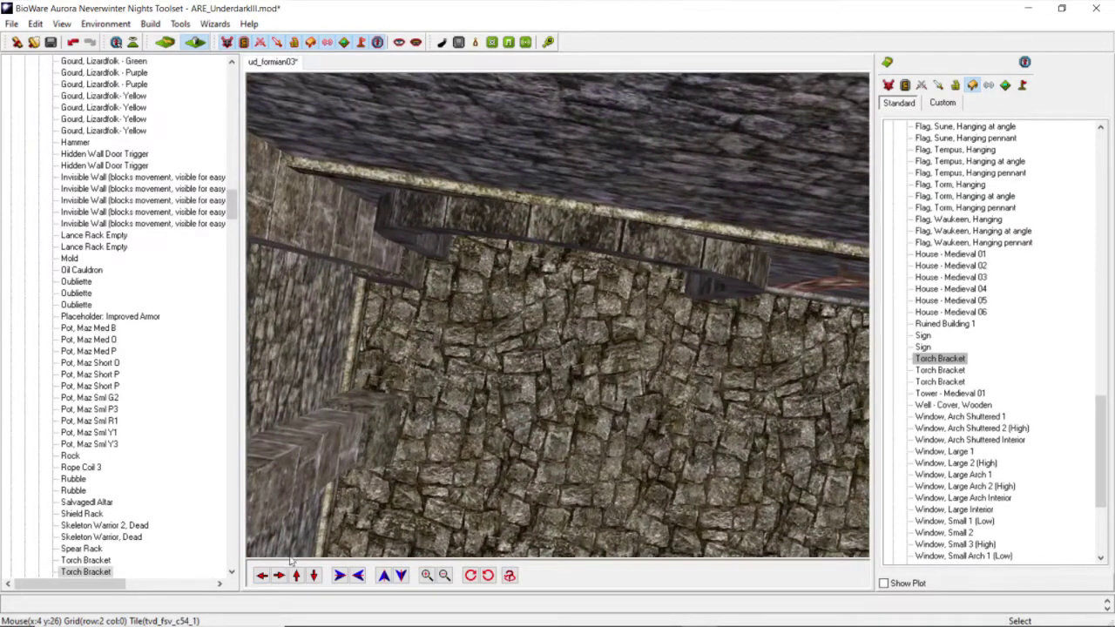
pyautogui.click(262, 576)
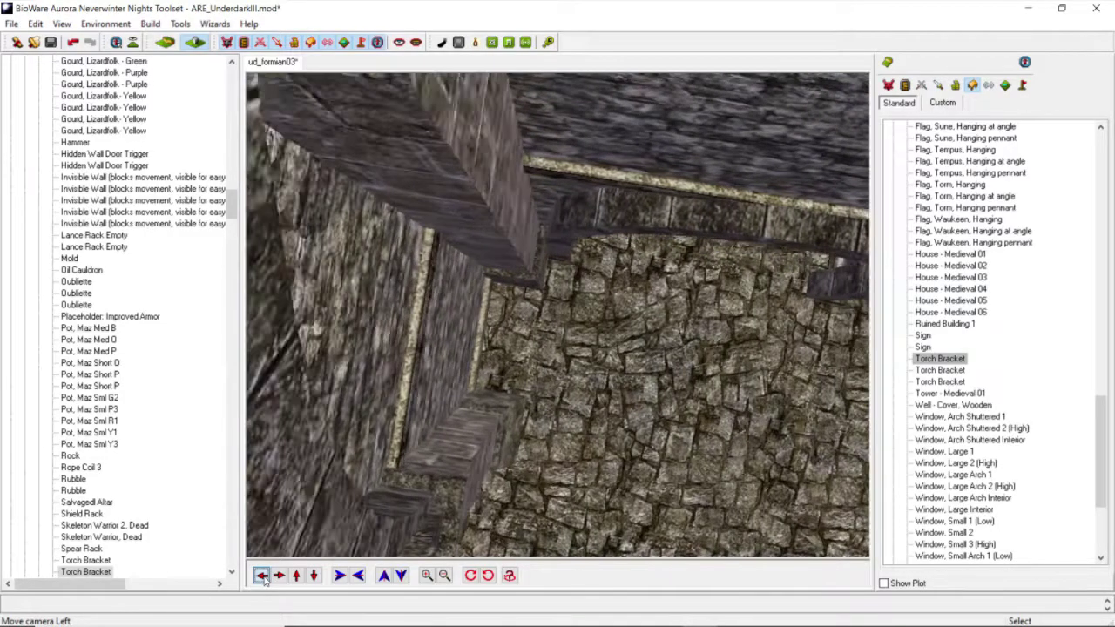
pyautogui.scroll(3, 394, 429)
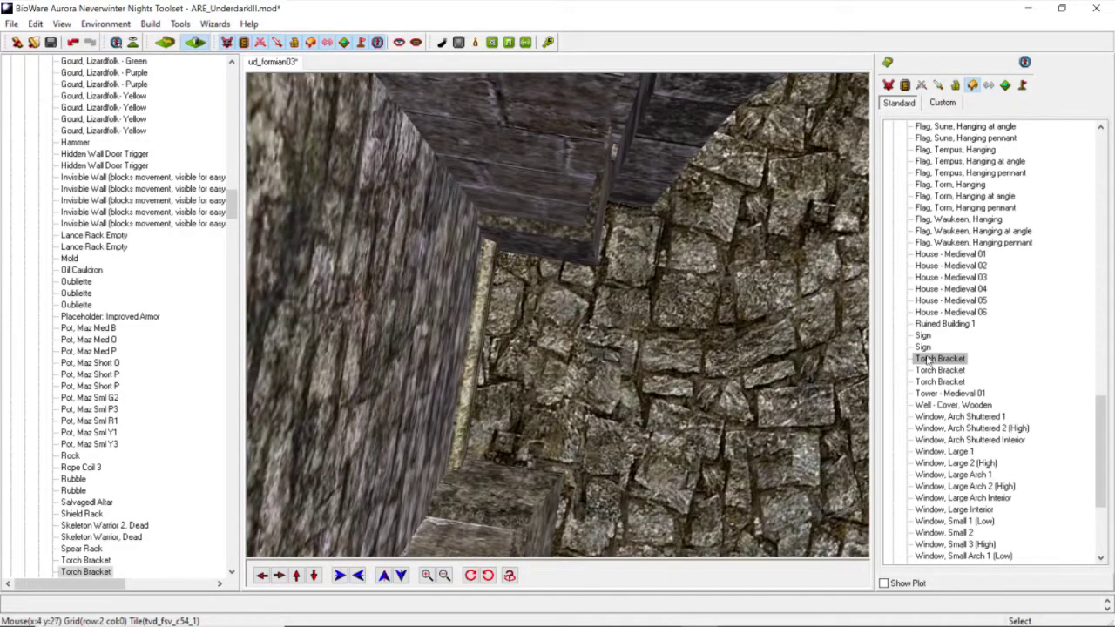
pyautogui.click(638, 386)
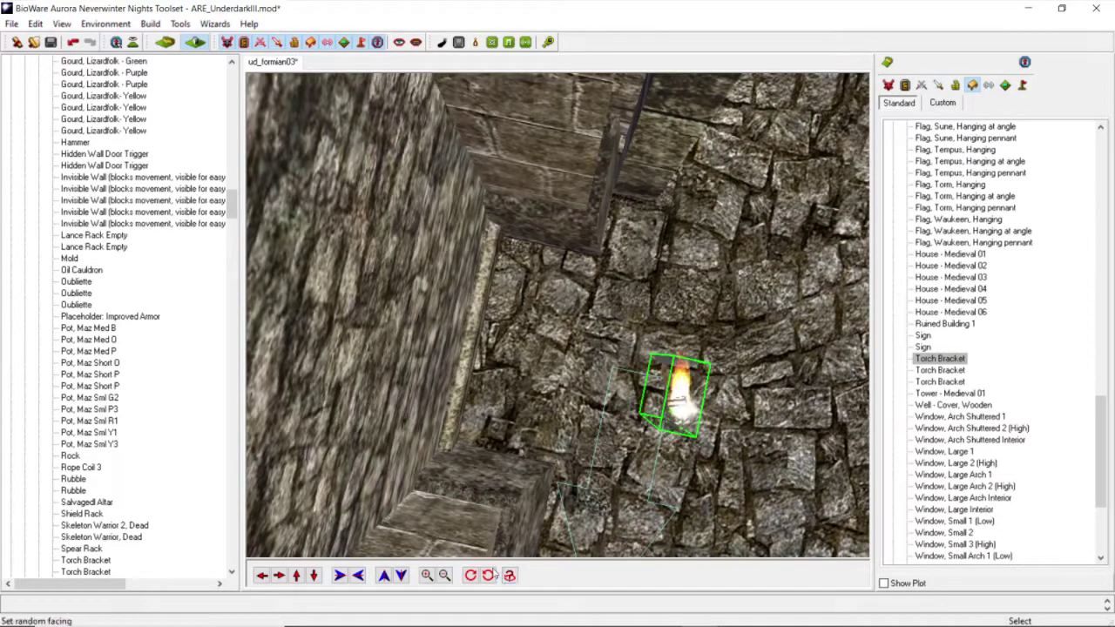
# Step: Rotate the new torch bracket counterclockwise to face away from the end wall and set it down close to that wall
pyautogui.click(488, 575)
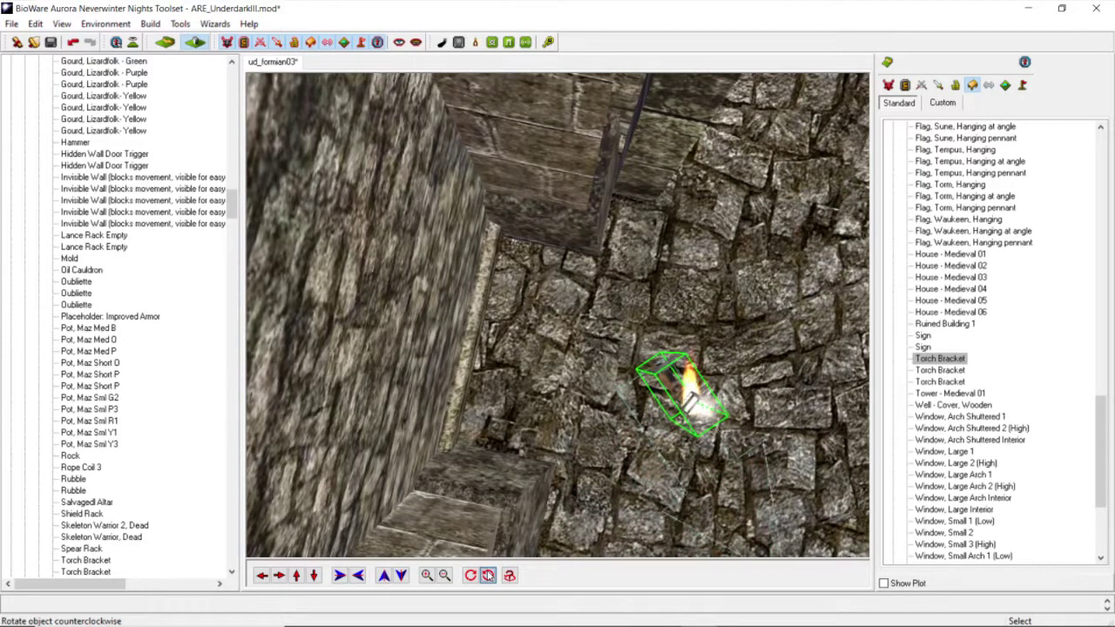
pyautogui.click(487, 576)
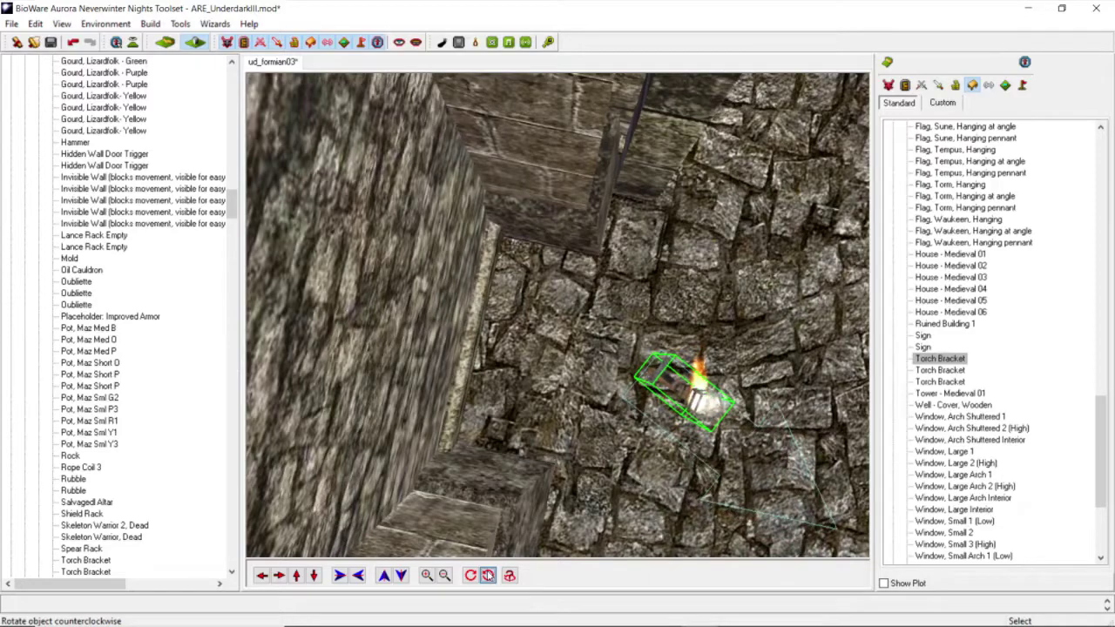
pyautogui.click(487, 575)
pyautogui.click(487, 576)
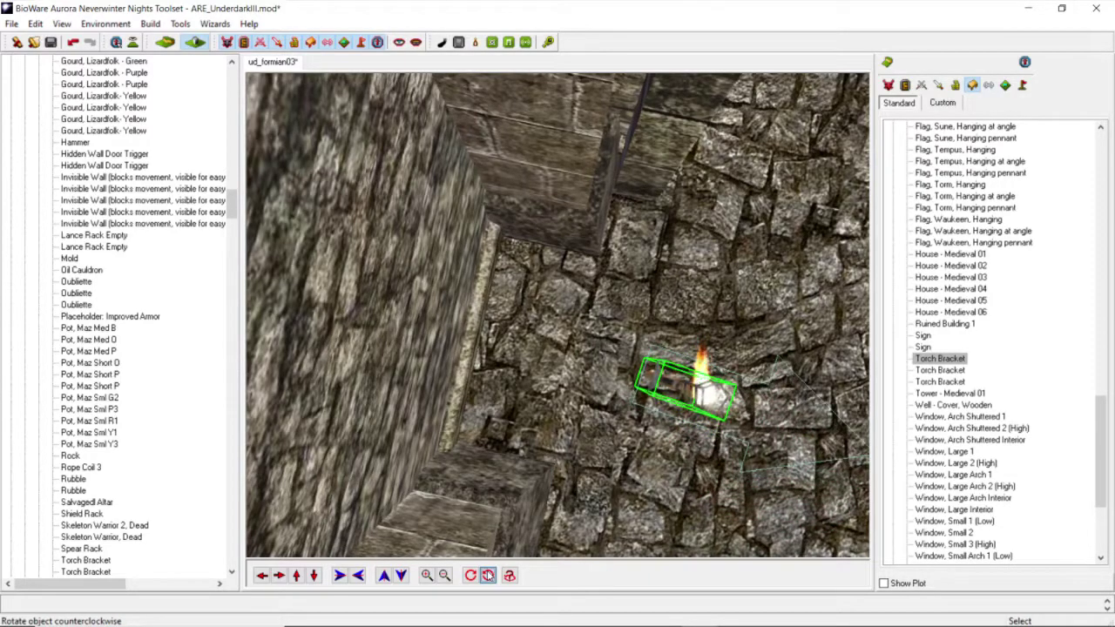
pyautogui.click(487, 575)
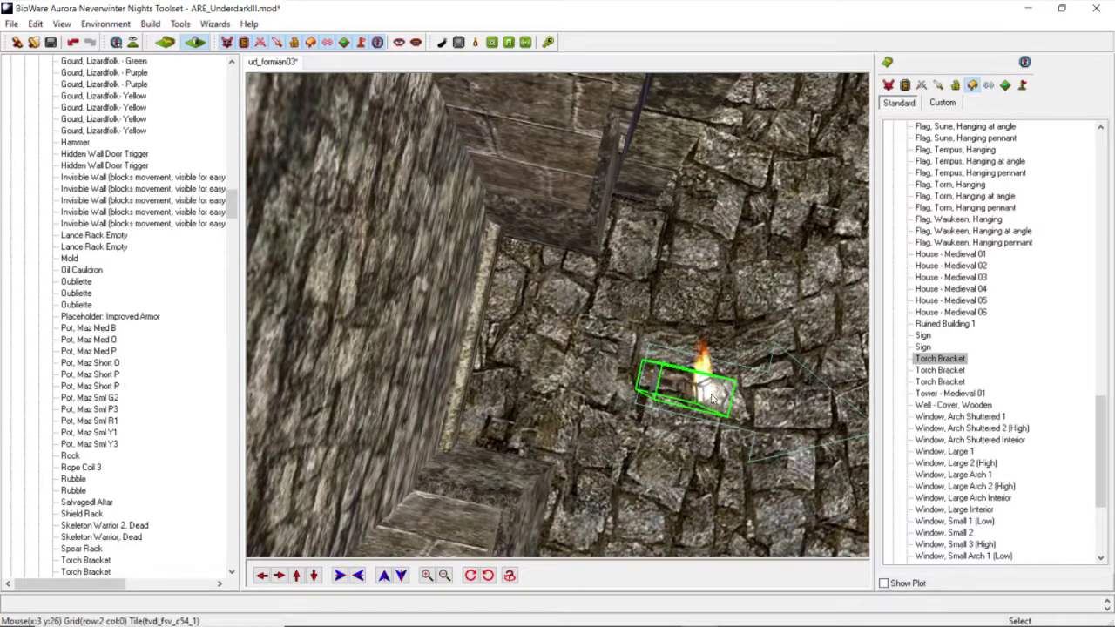
pyautogui.click(552, 360)
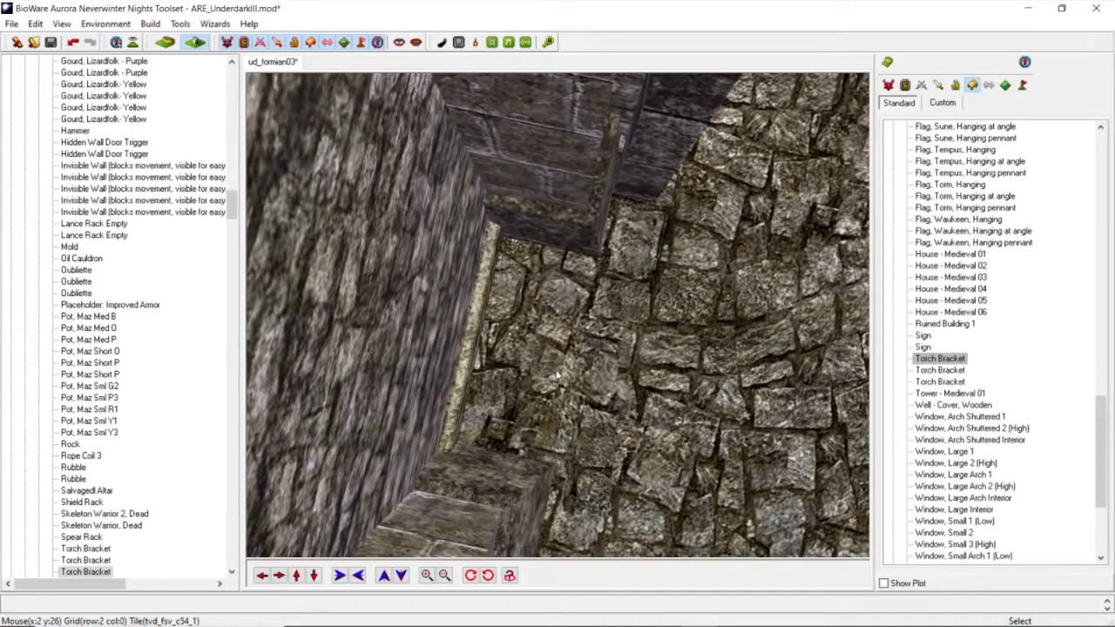
# Step: Move the torch bracket against the end wall, into the recess between the two stone pillars
pyautogui.moveTo(564, 379)
pyautogui.mouseDown()
pyautogui.moveTo(558, 349)
pyautogui.moveTo(556, 361)
pyautogui.mouseUp()
pyautogui.press('Delete')
pyautogui.hotkey('ctrl', 'z')
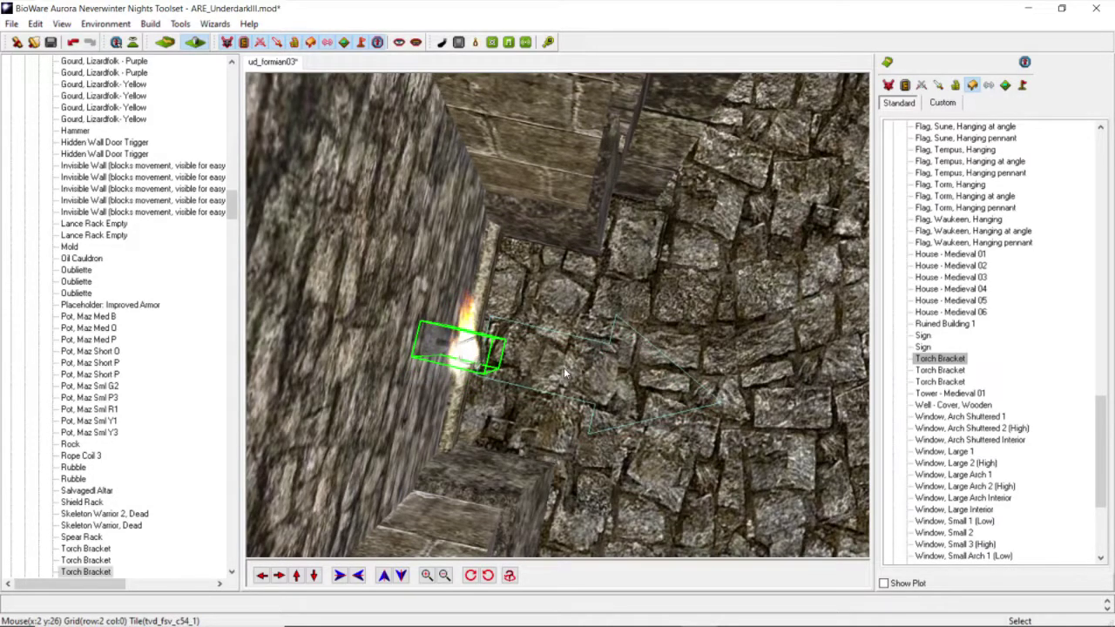
pyautogui.moveTo(563, 369); pyautogui.dragTo(559, 363)
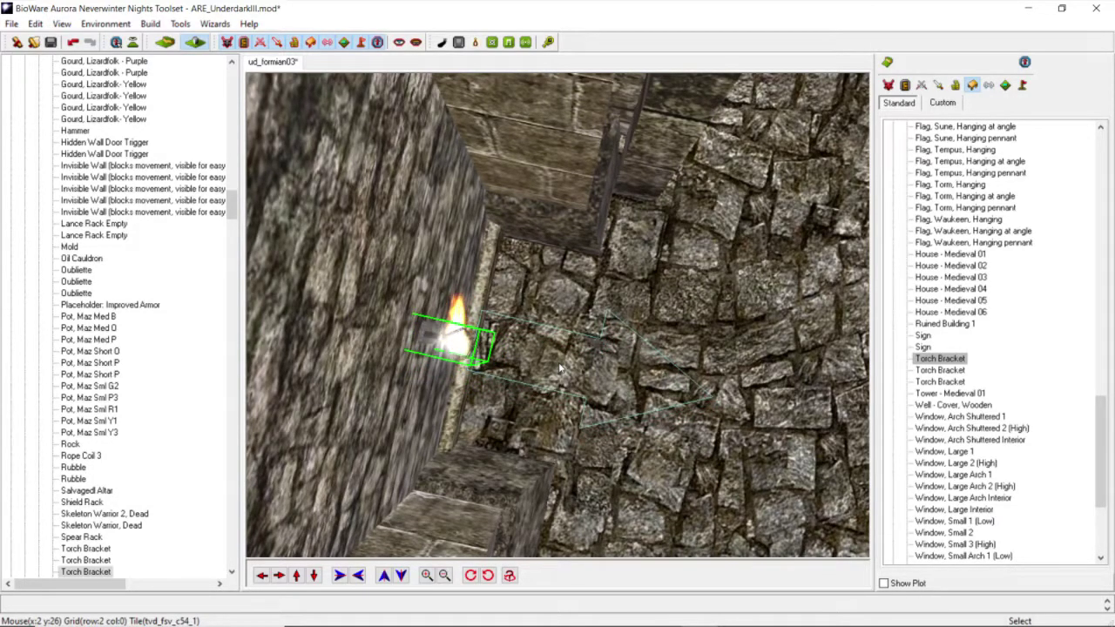
pyautogui.click(532, 357)
# Step: Fine-tune the torch bracket's sideways position on the wall between the two pillars while viewing it head-on
pyautogui.scroll(-4, 532, 357)
pyautogui.moveTo(532, 358); pyautogui.dragTo(473, 340, button='middle')
pyautogui.click(514, 220)
pyautogui.scroll(4, 515, 219)
pyautogui.moveTo(515, 219); pyautogui.dragTo(355, 478, button='middle')
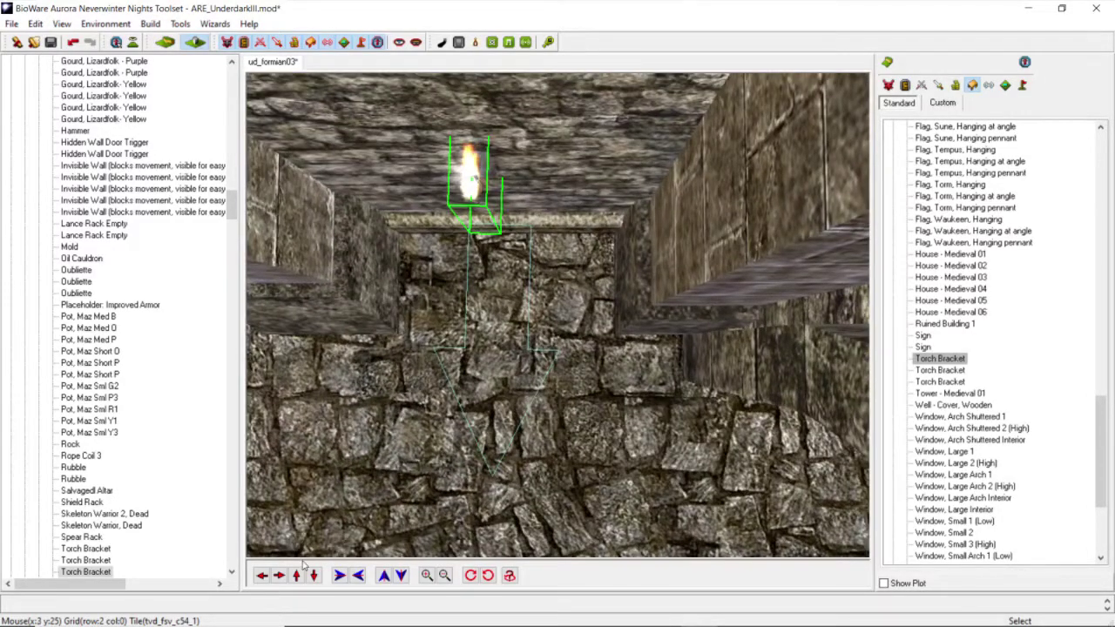
pyautogui.click(296, 575)
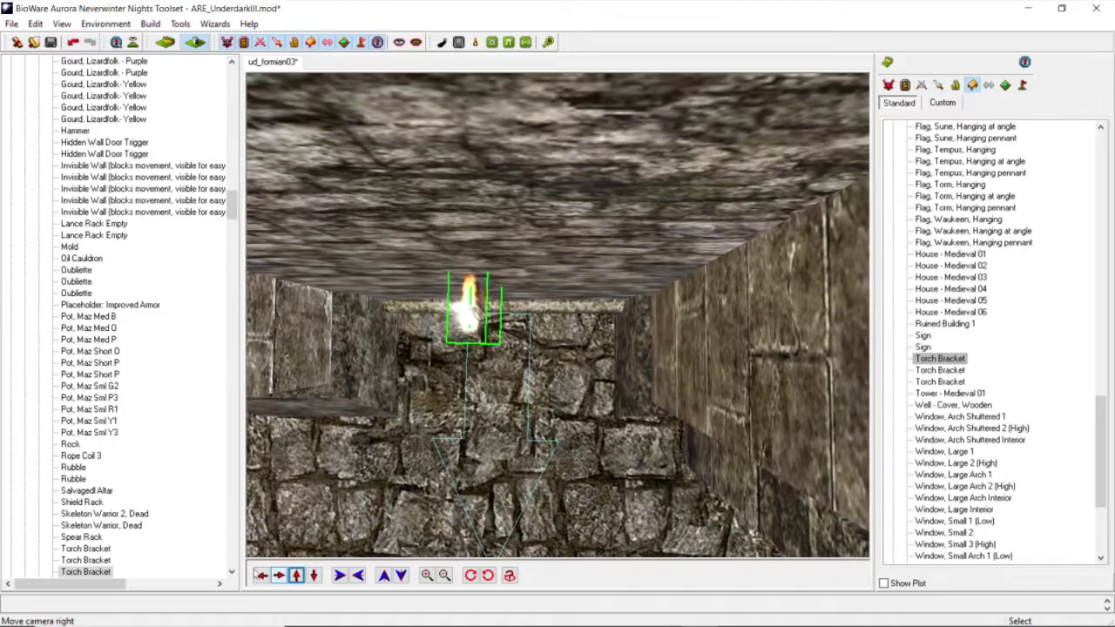
pyautogui.click(261, 575)
pyautogui.click(262, 574)
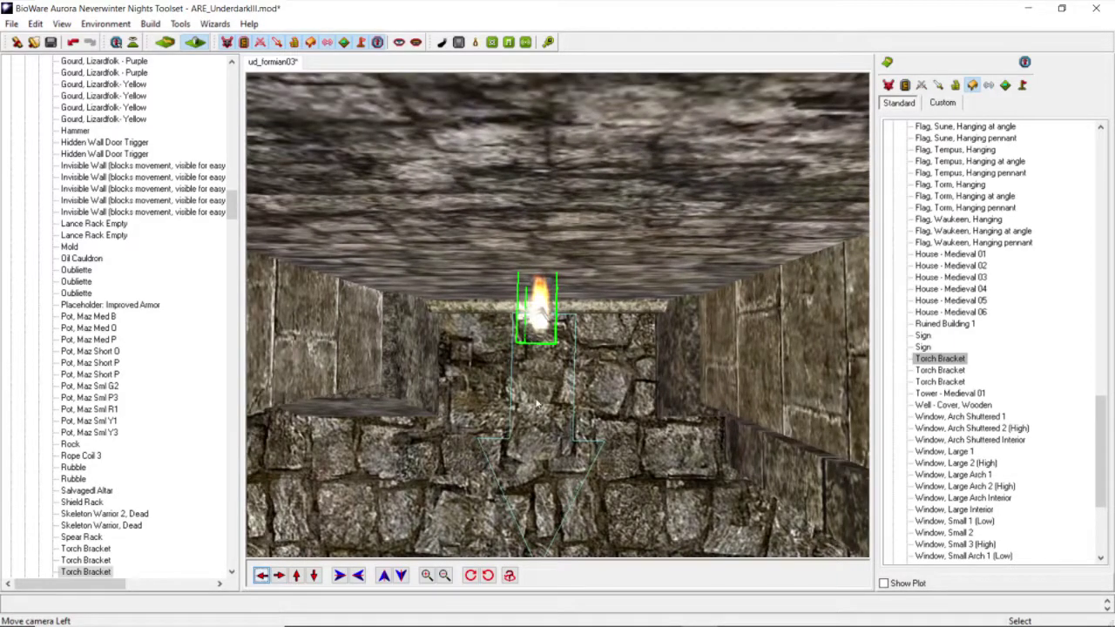
pyautogui.scroll(3, 520, 368)
pyautogui.scroll(-5, 520, 368)
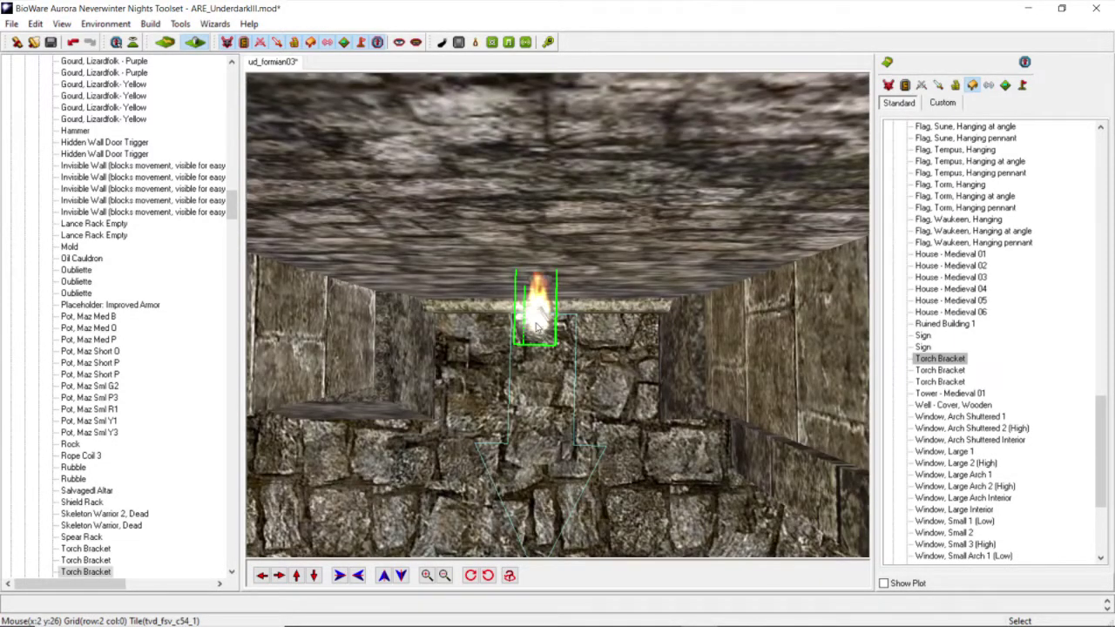
pyautogui.moveTo(540, 327); pyautogui.dragTo(544, 327)
# Step: Check the torch bracket's placement beside the corner archway from inside the hall
pyautogui.scroll(-2, 553, 343)
pyautogui.moveTo(546, 292); pyautogui.dragTo(667, 326, button='middle')
pyautogui.scroll(-4, 612, 324)
pyautogui.scroll(2, 647, 323)
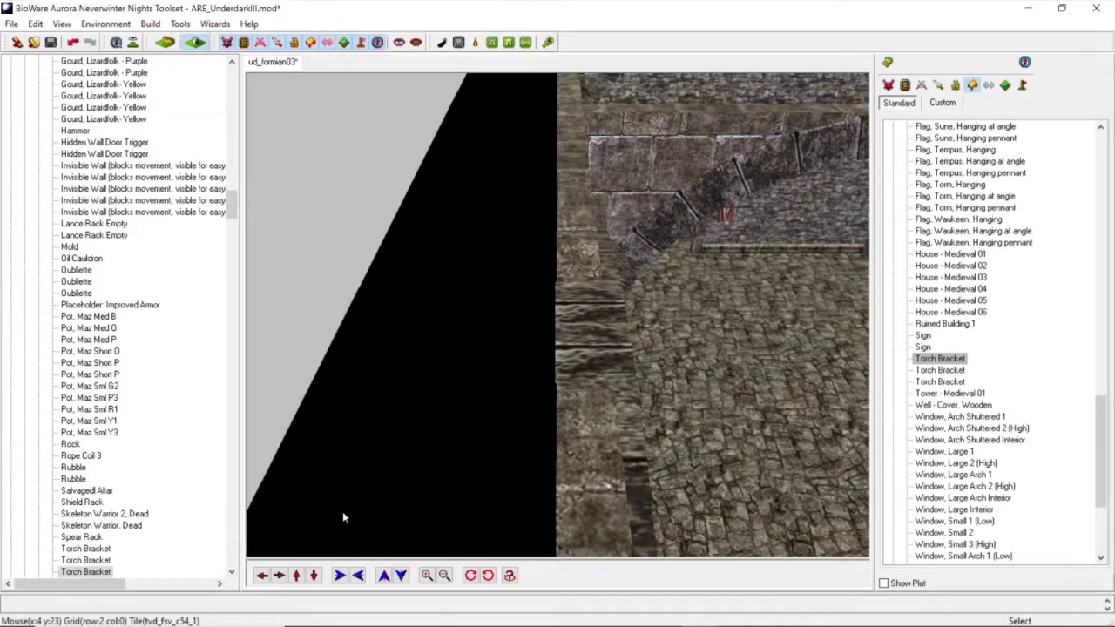
pyautogui.click(279, 575)
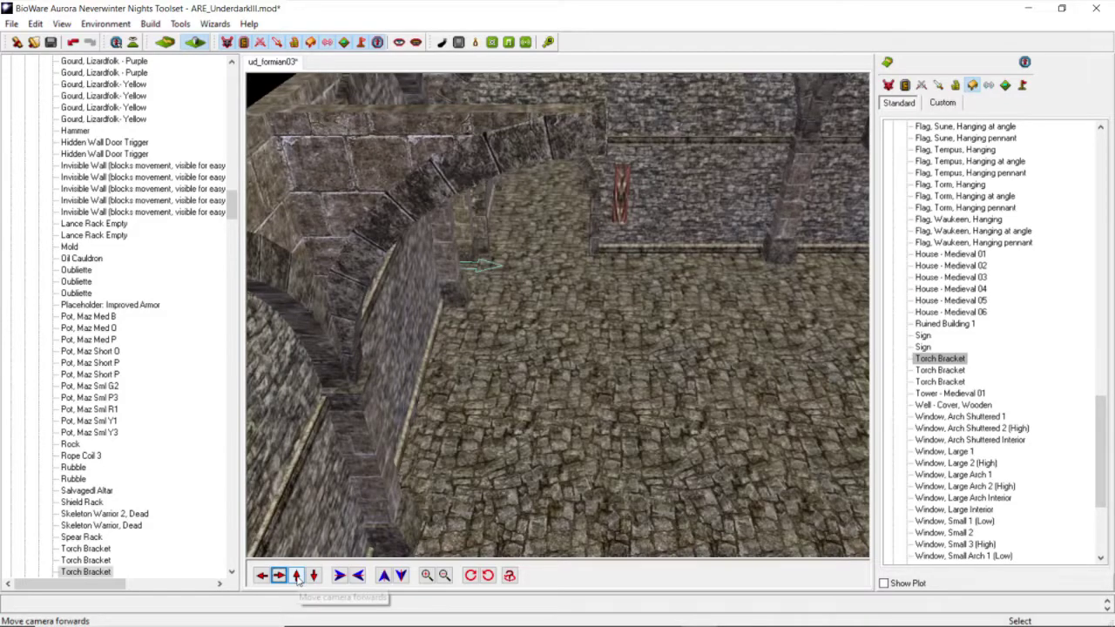
pyautogui.click(297, 575)
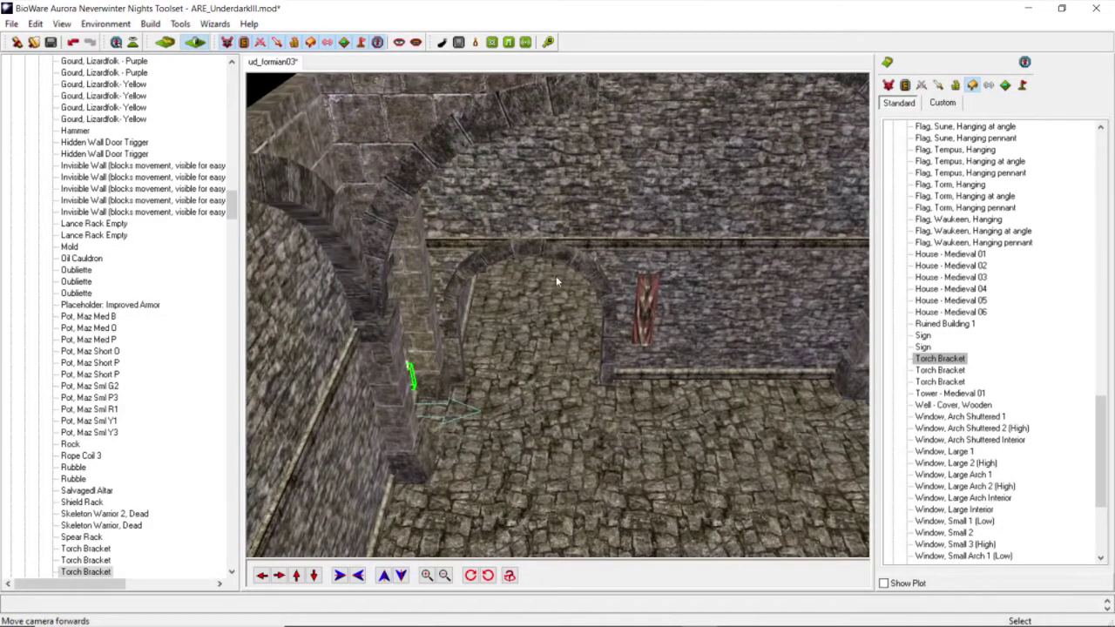
# Step: Examine the corridor grid and its neighbouring rooms from close up and from above to review the layout and decoration
pyautogui.scroll(-5, 575, 301)
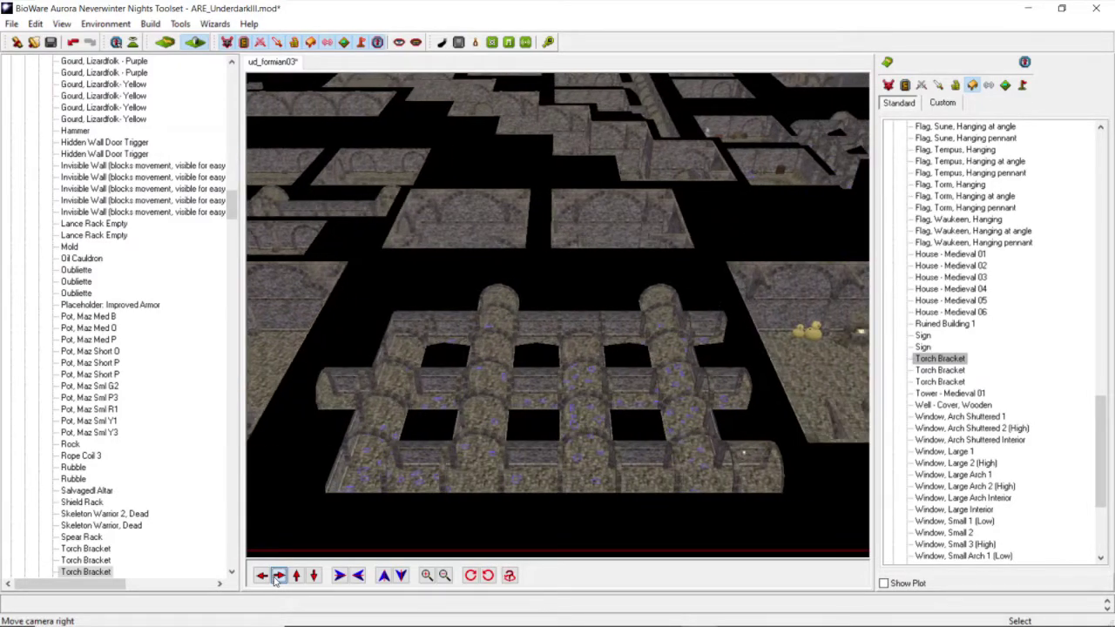
pyautogui.scroll(4, 512, 427)
pyautogui.moveTo(512, 427); pyautogui.dragTo(465, 435, button='middle')
pyautogui.scroll(2, 464, 433)
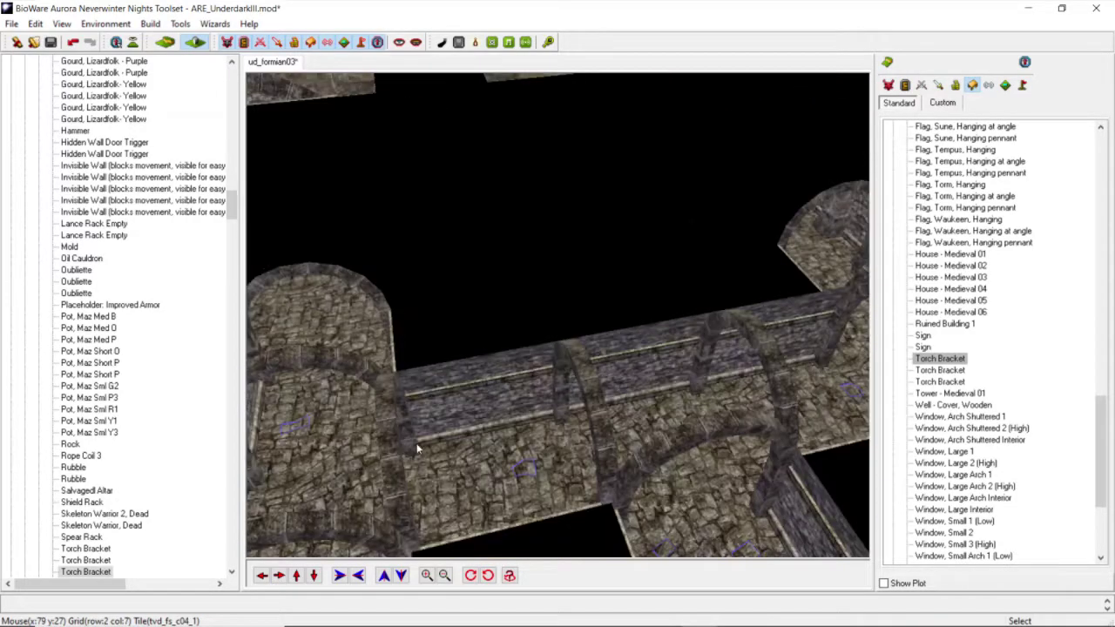
pyautogui.click(261, 574)
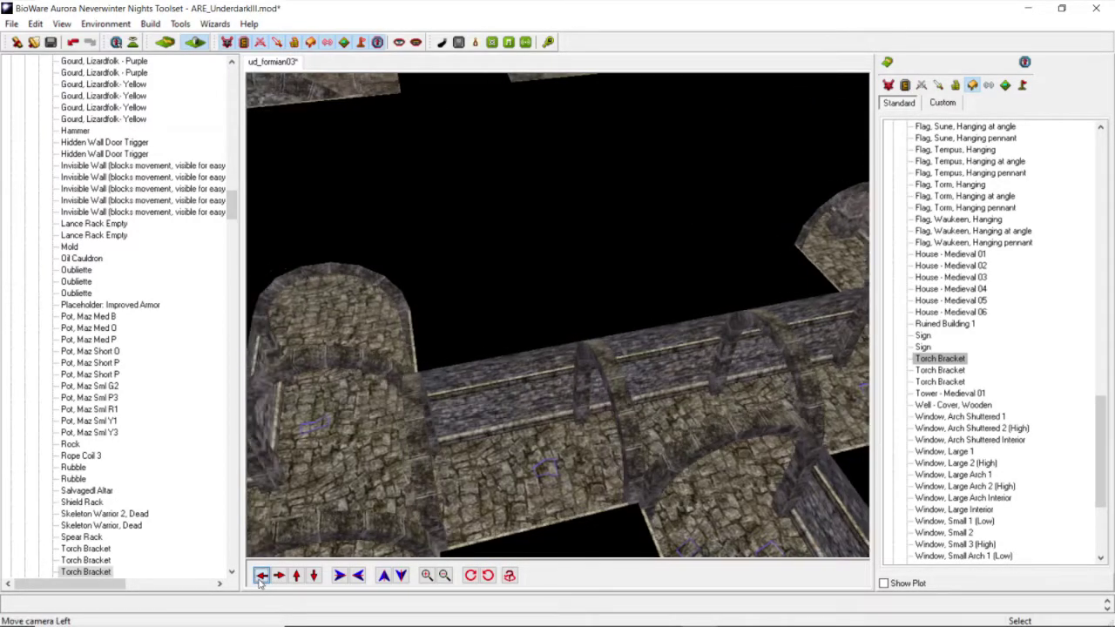
pyautogui.moveTo(515, 307); pyautogui.dragTo(687, 369, button='middle')
pyautogui.scroll(6, 483, 296)
pyautogui.scroll(-6, 505, 319)
pyautogui.scroll(-4, 509, 323)
pyautogui.scroll(6, 695, 375)
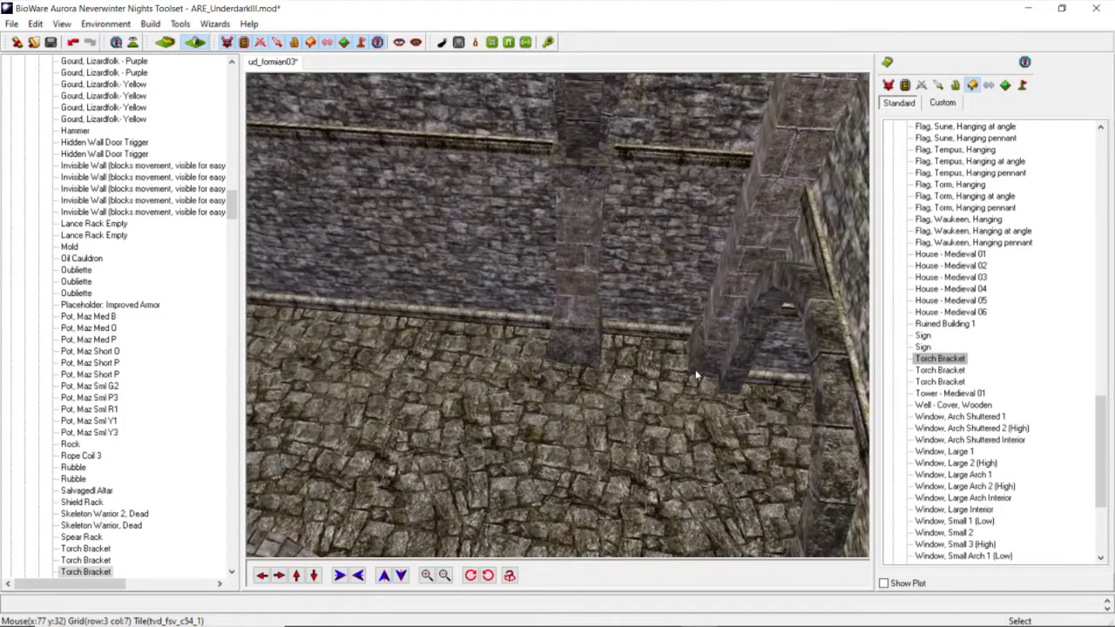
pyautogui.scroll(-5, 693, 375)
pyautogui.moveTo(537, 375); pyautogui.dragTo(435, 397, button='middle')
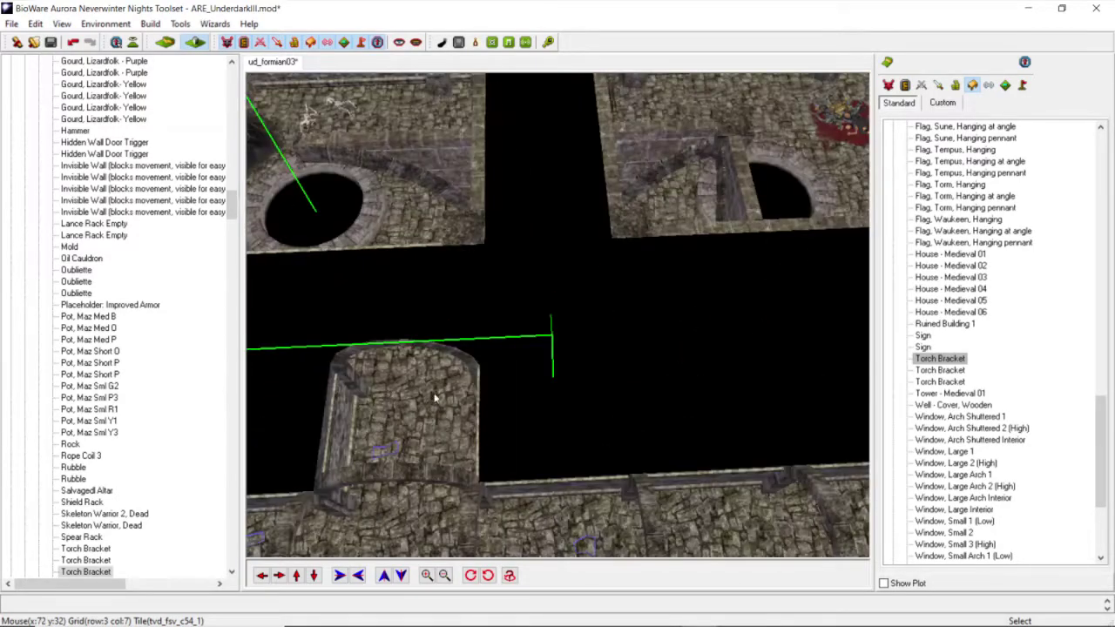
pyautogui.scroll(-5, 428, 394)
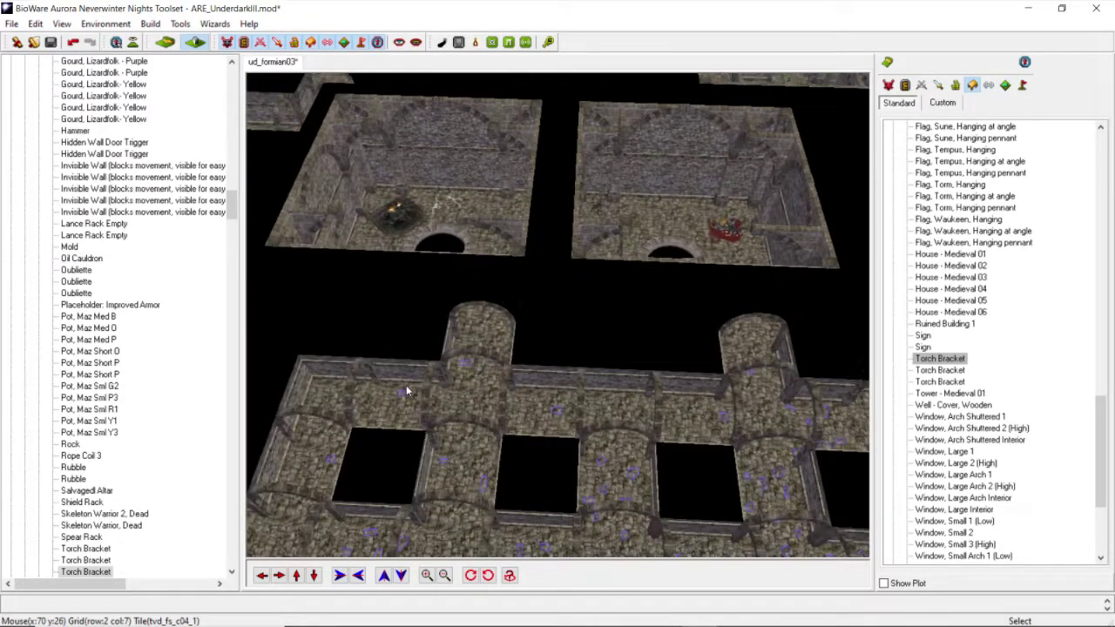
pyautogui.scroll(-4, 406, 392)
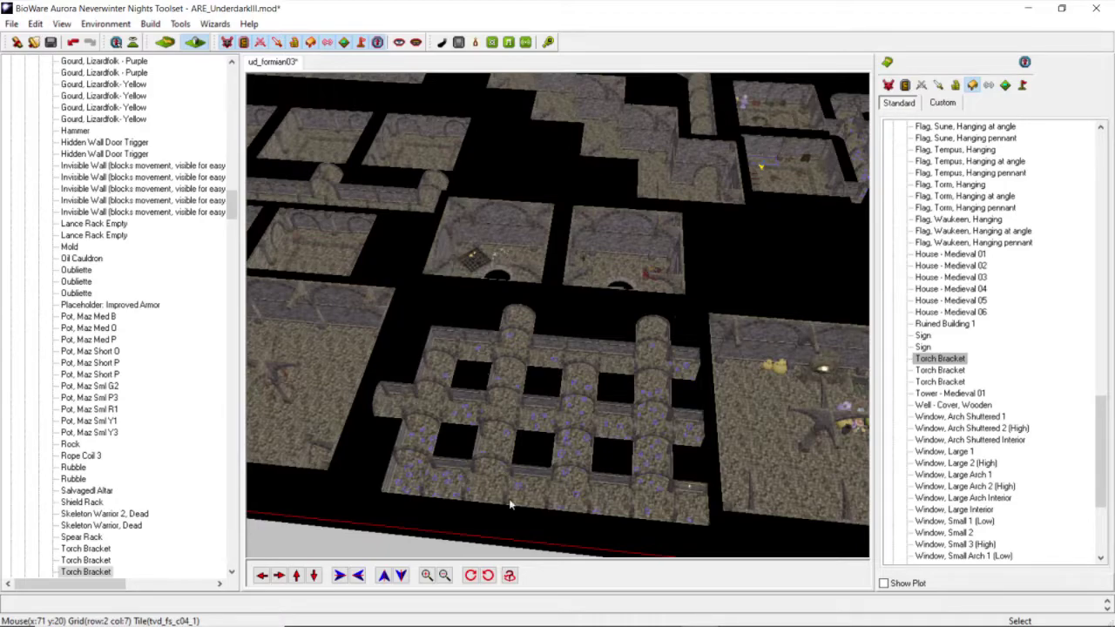
# Step: Switch to Twitch Studio, end the live stream and confirm going offline
pyautogui.moveTo(534, 623)
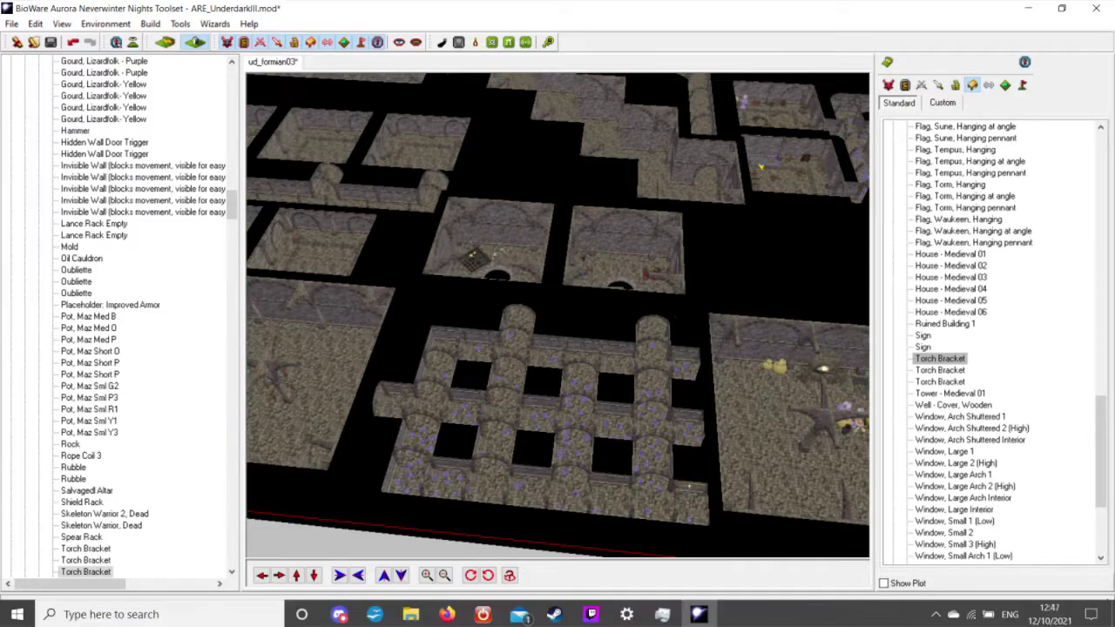
pyautogui.click(593, 614)
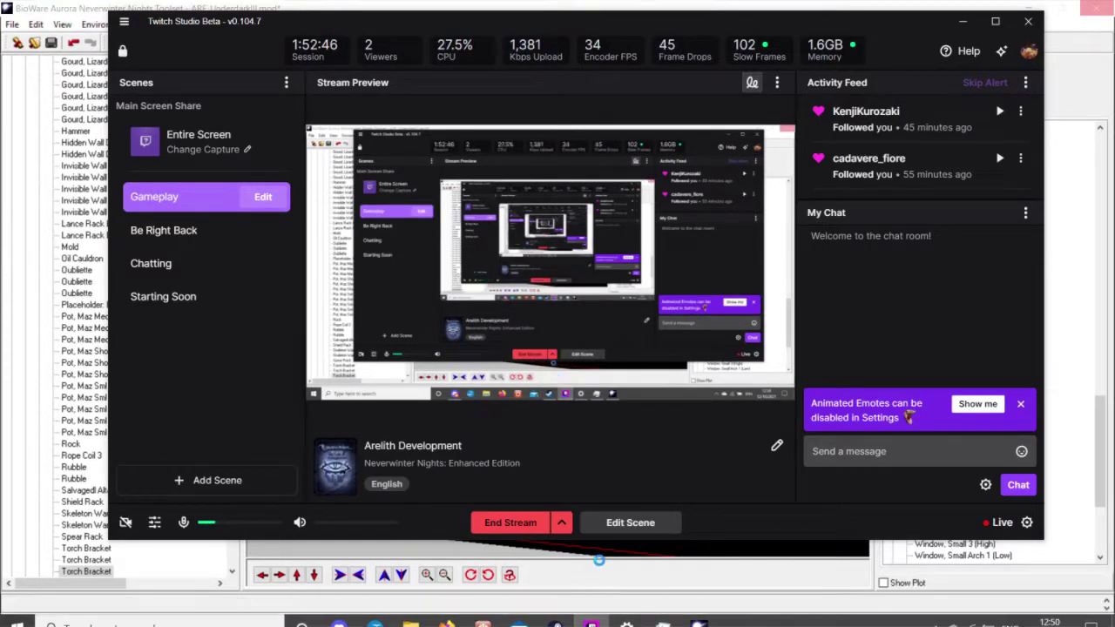
pyautogui.click(517, 528)
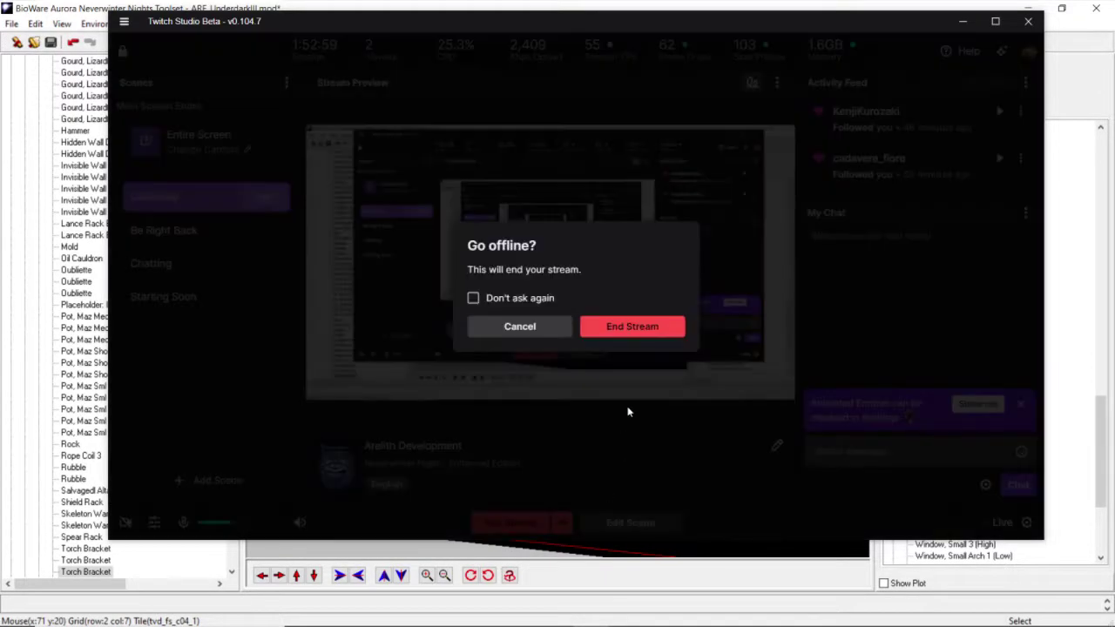
pyautogui.click(640, 326)
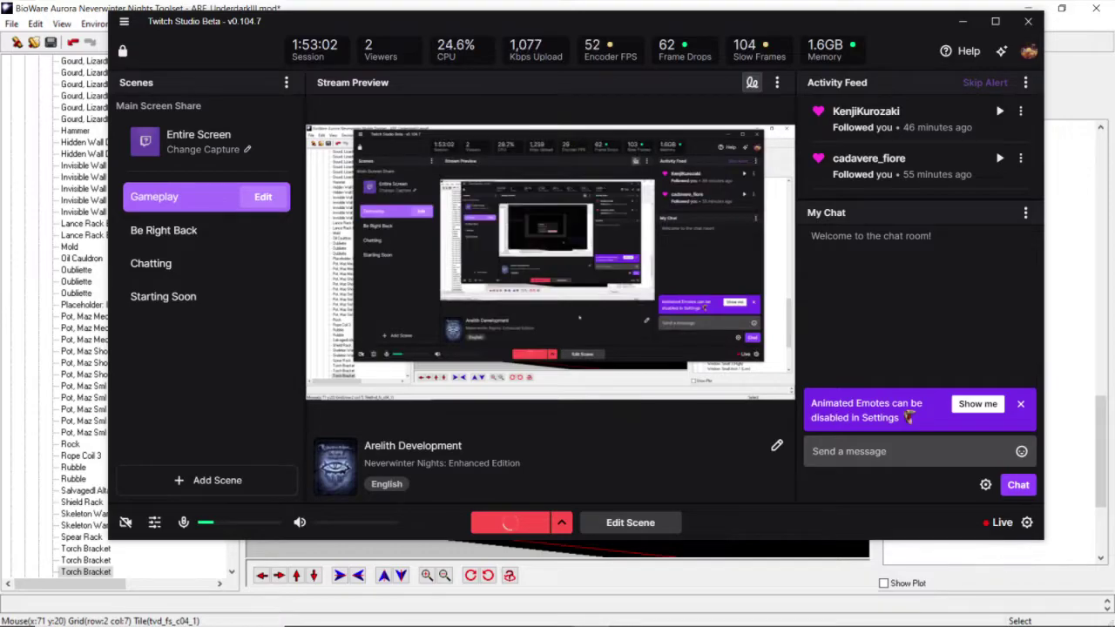